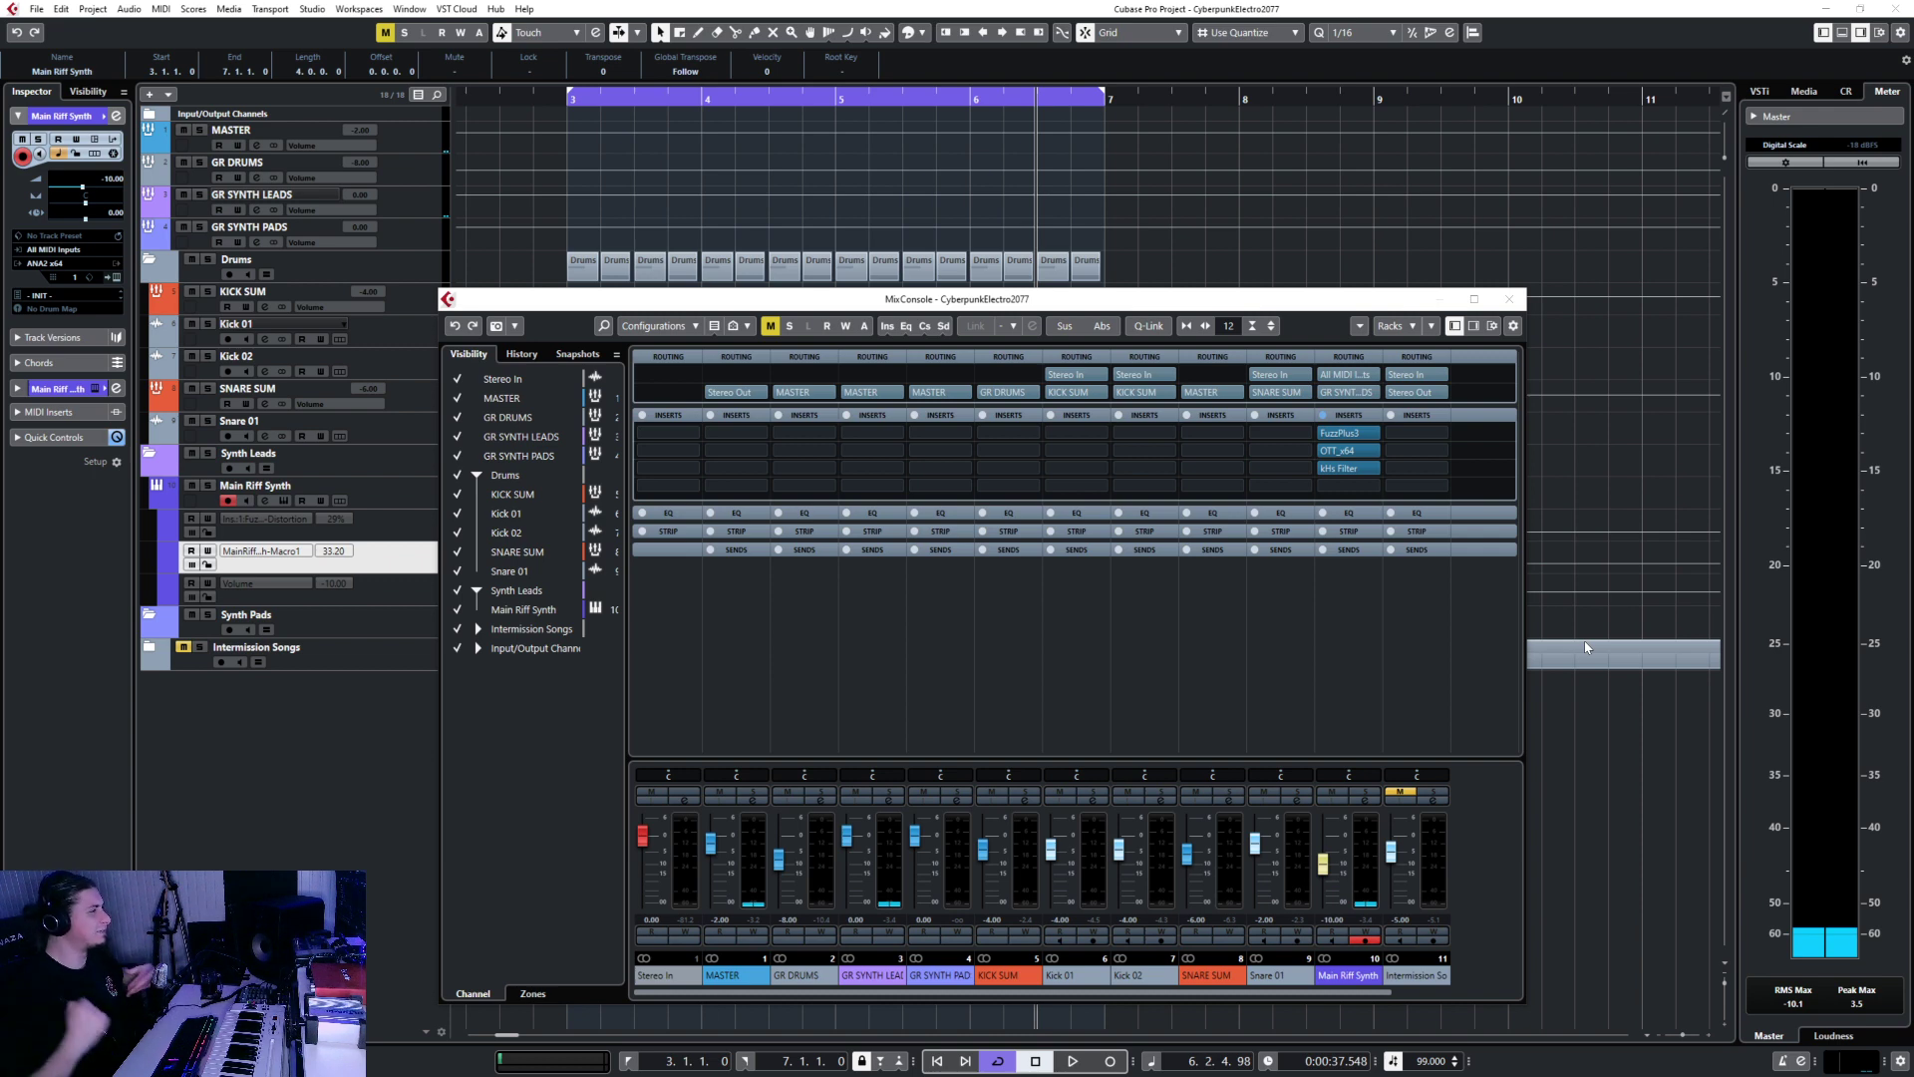
Open the kHs Filter insert editor and select the Fuzz distortion automation lane.
click(560, 101)
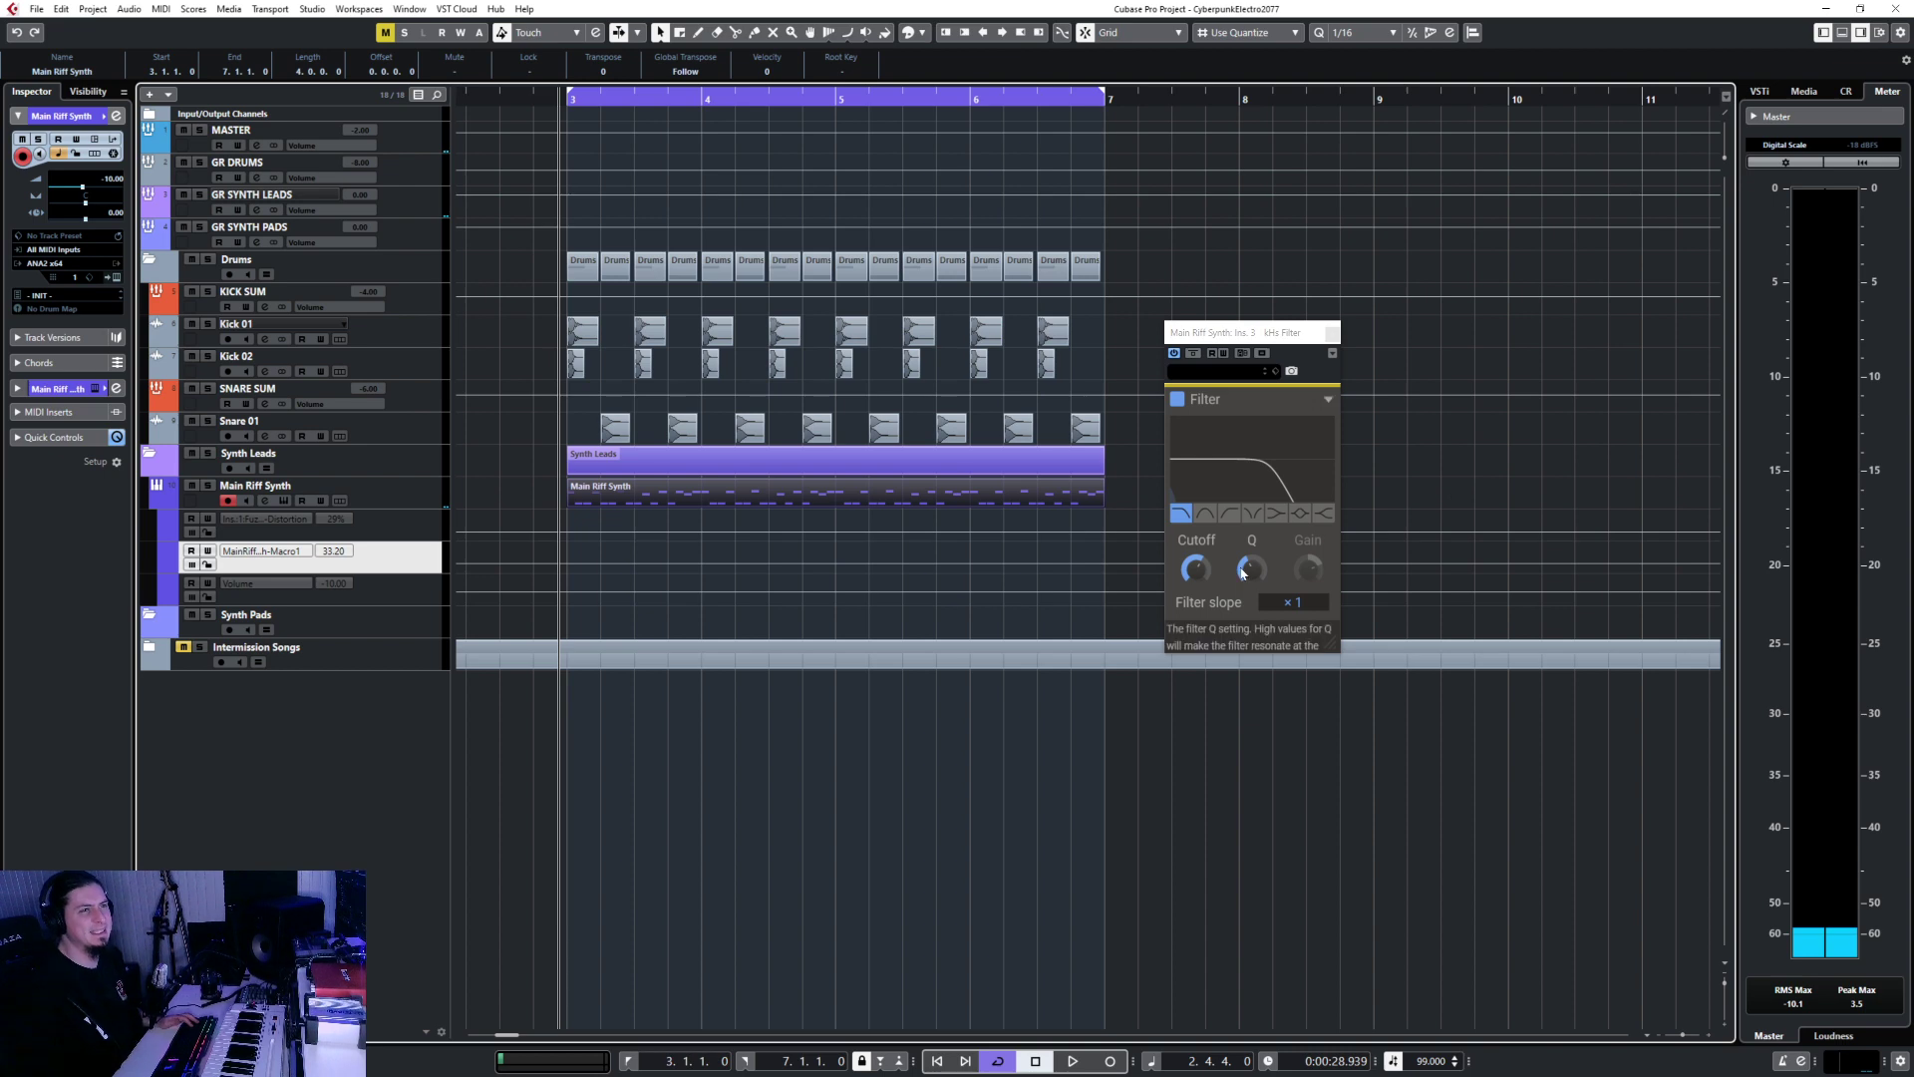
click(367, 496)
click(405, 527)
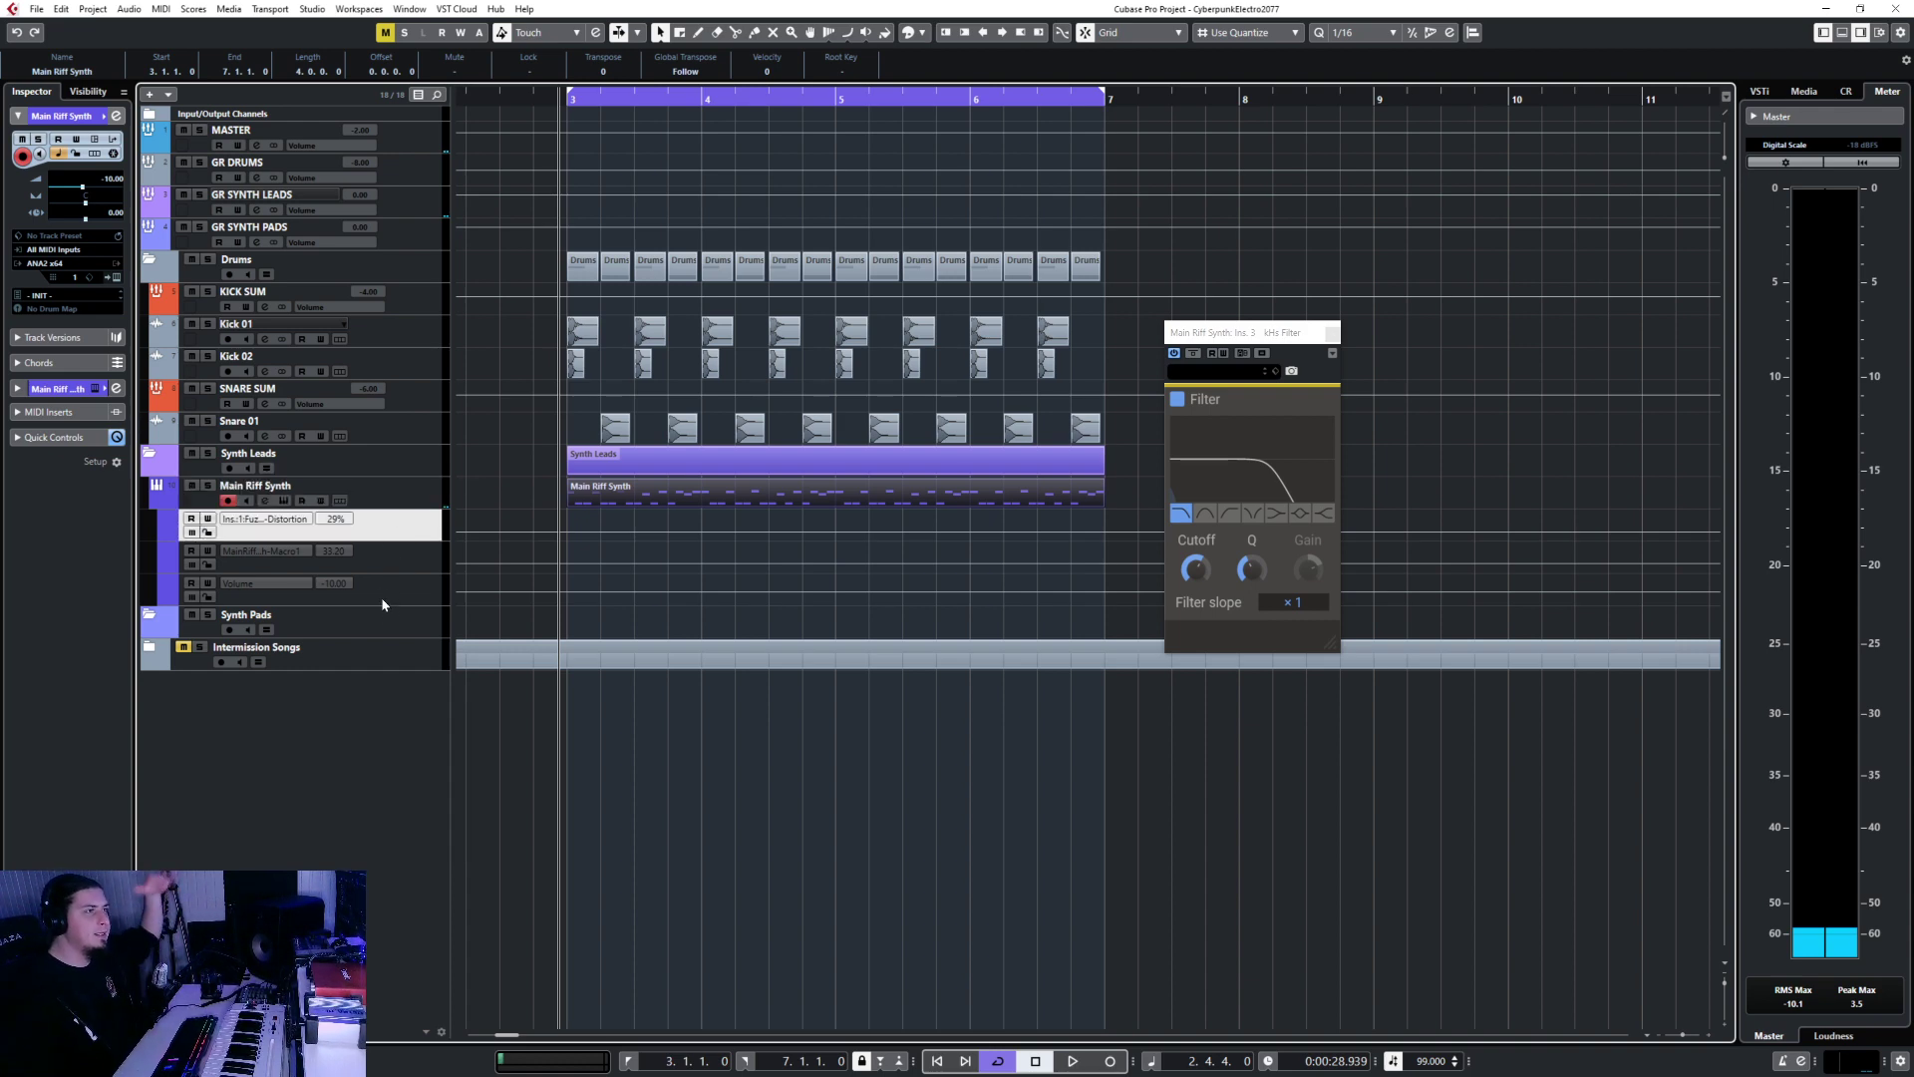
key(F3)
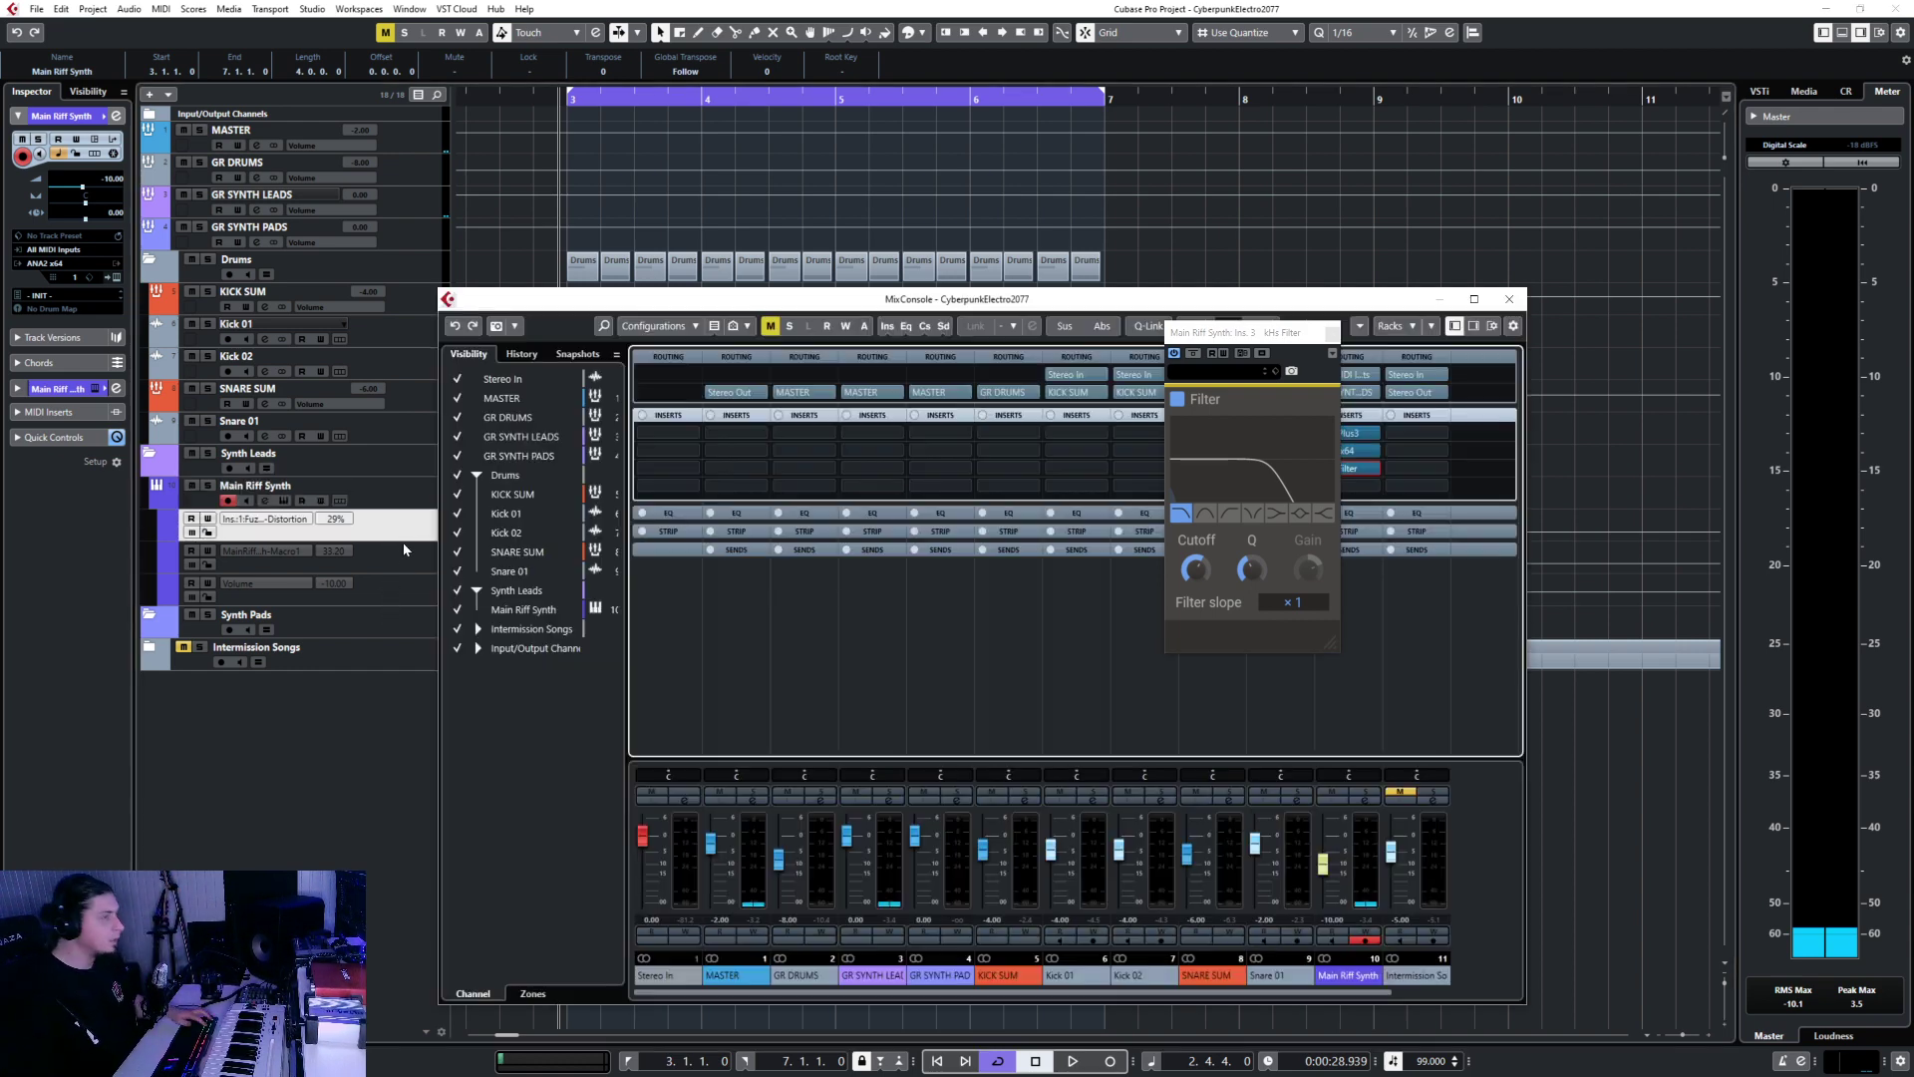
key(F3)
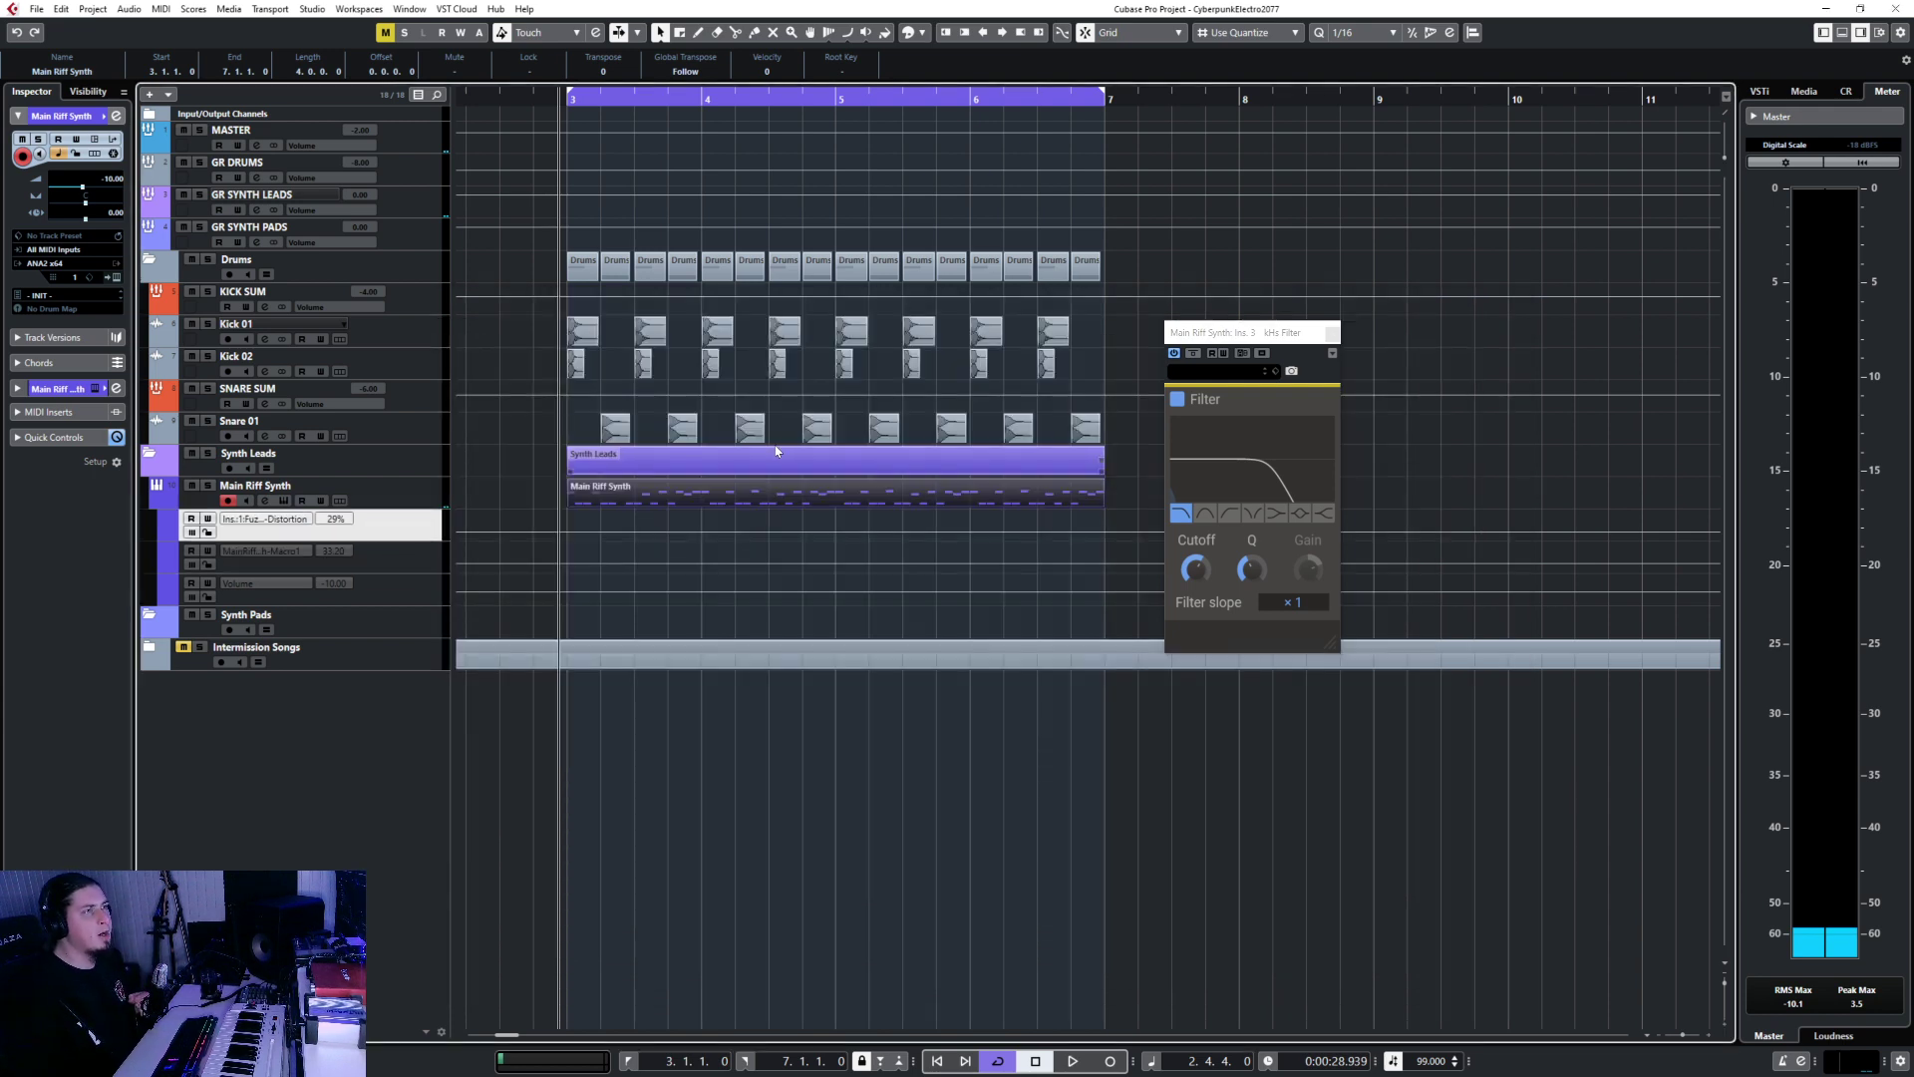
Check the Main Riff Synth and FuzzPlus3 editors, then move the kHs Filter window to the lower left.
click(111, 279)
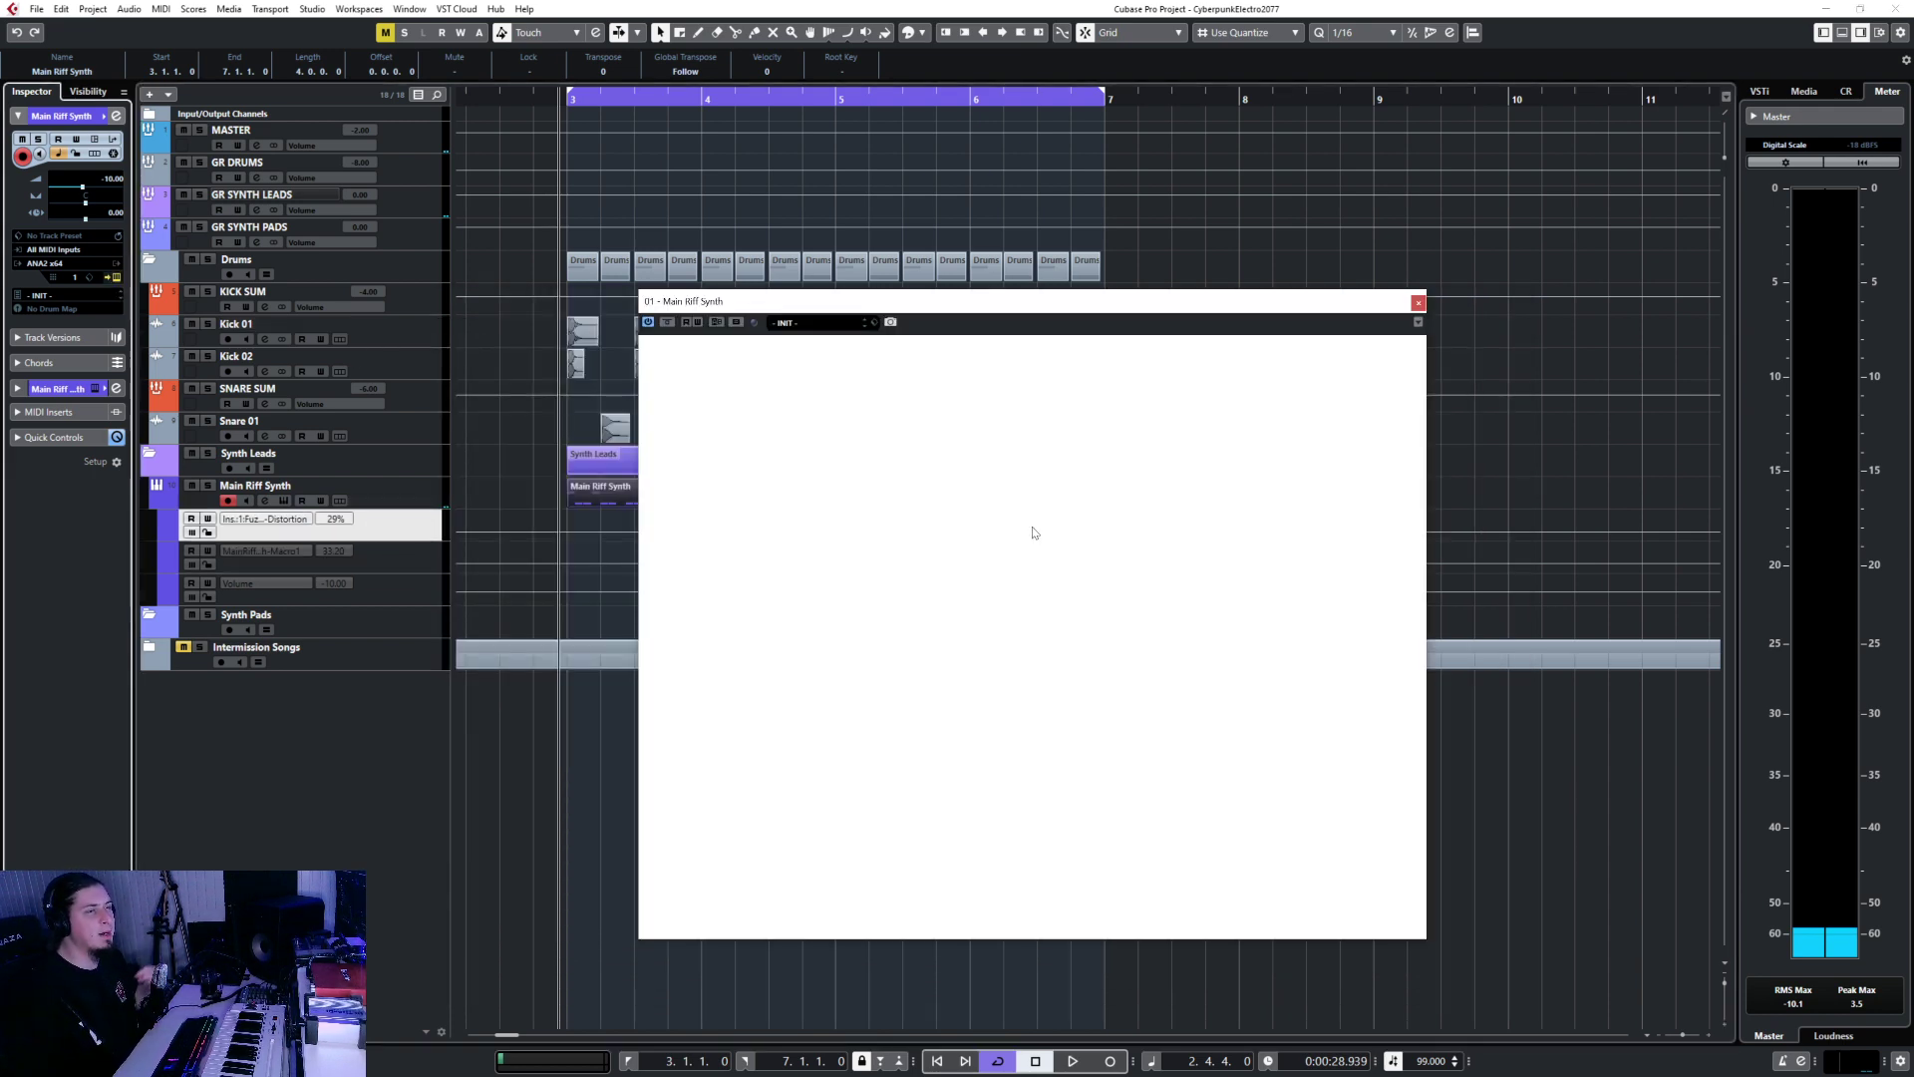
click(1418, 302)
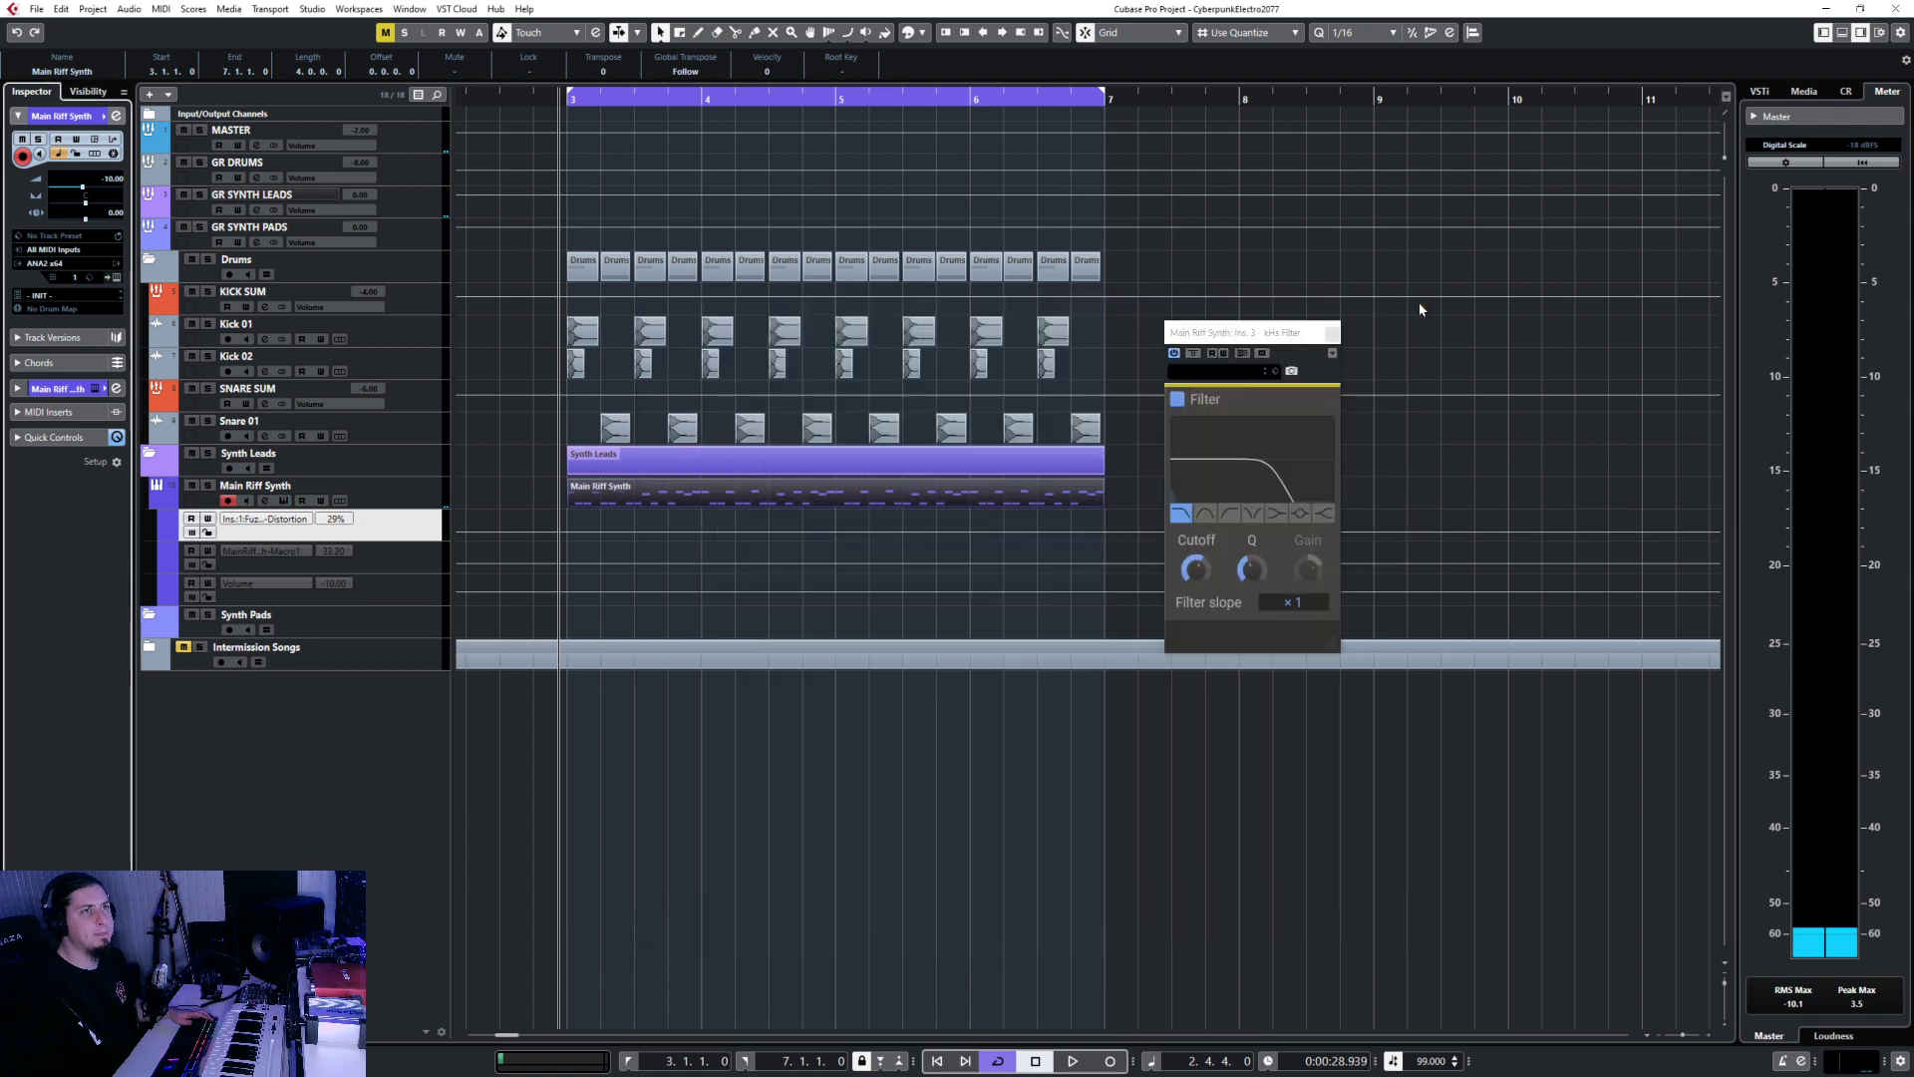
key(F3)
click(1359, 433)
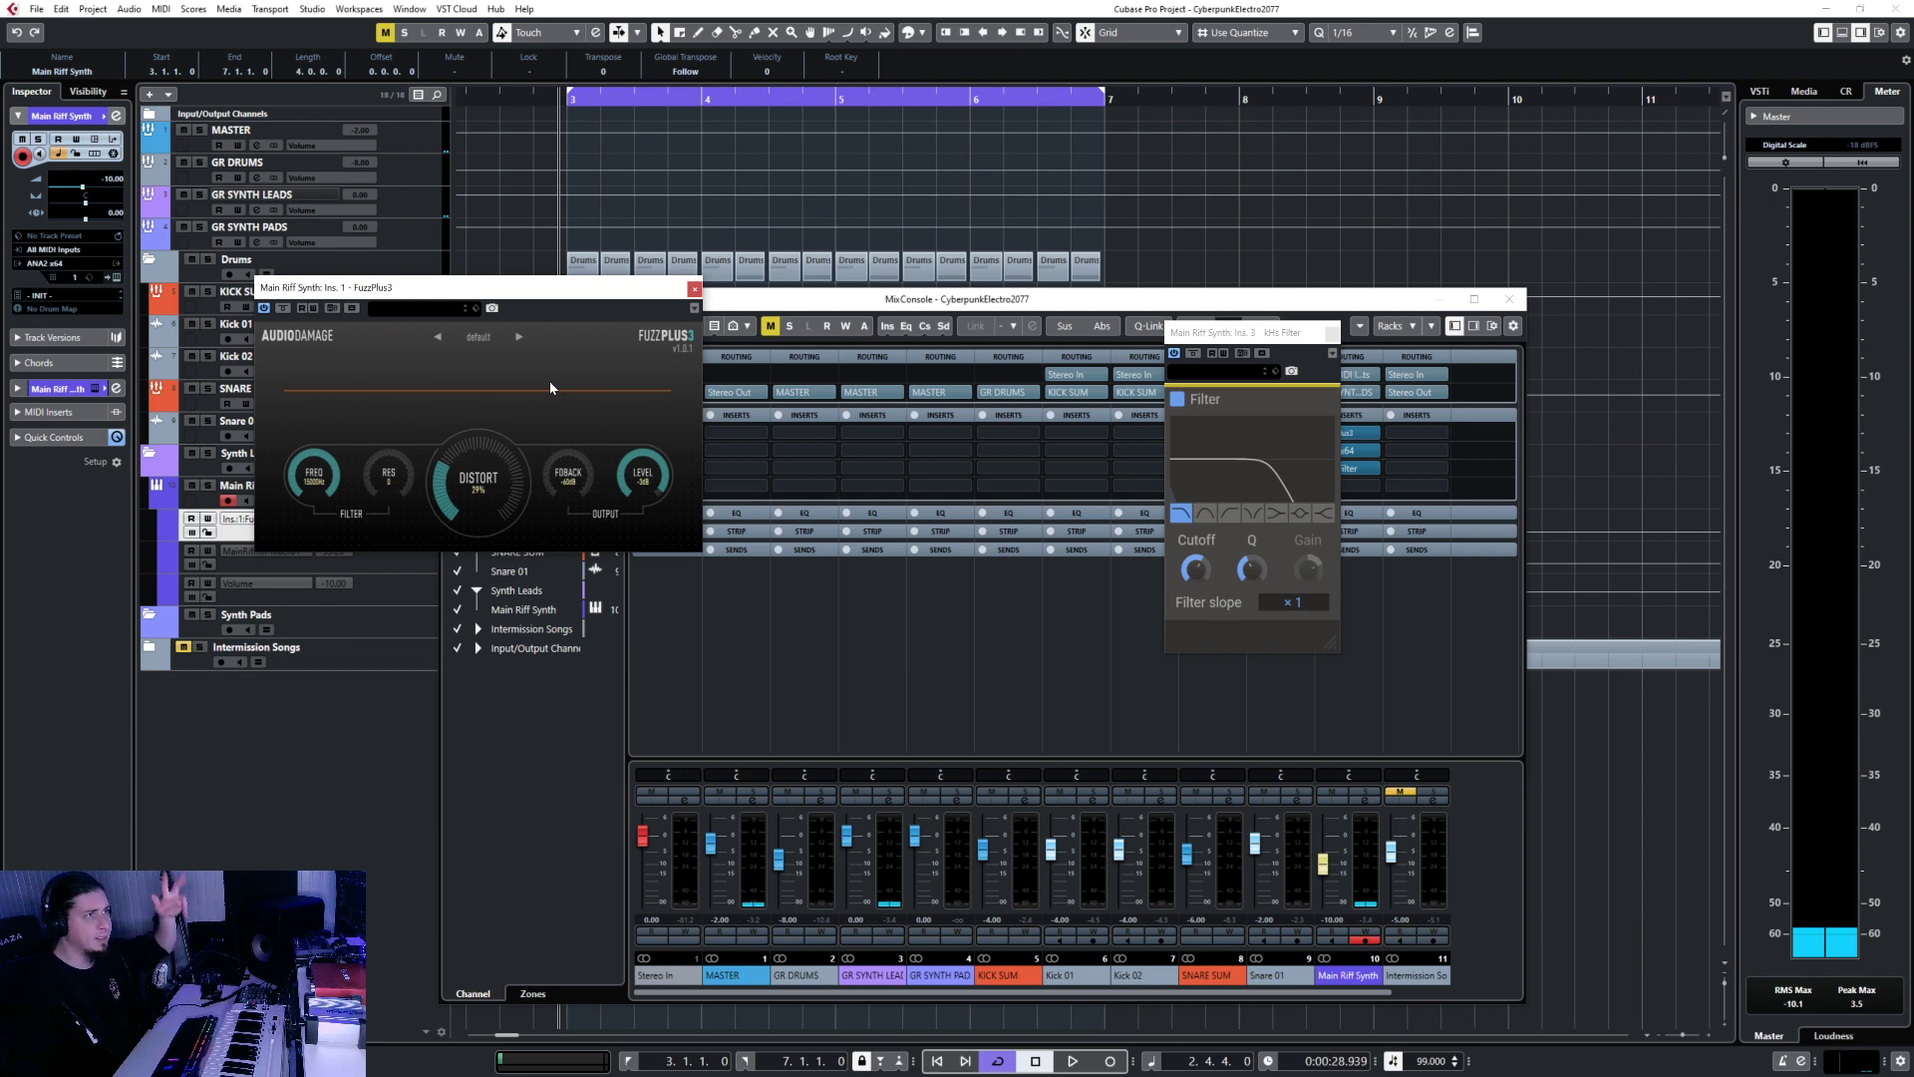
click(694, 290)
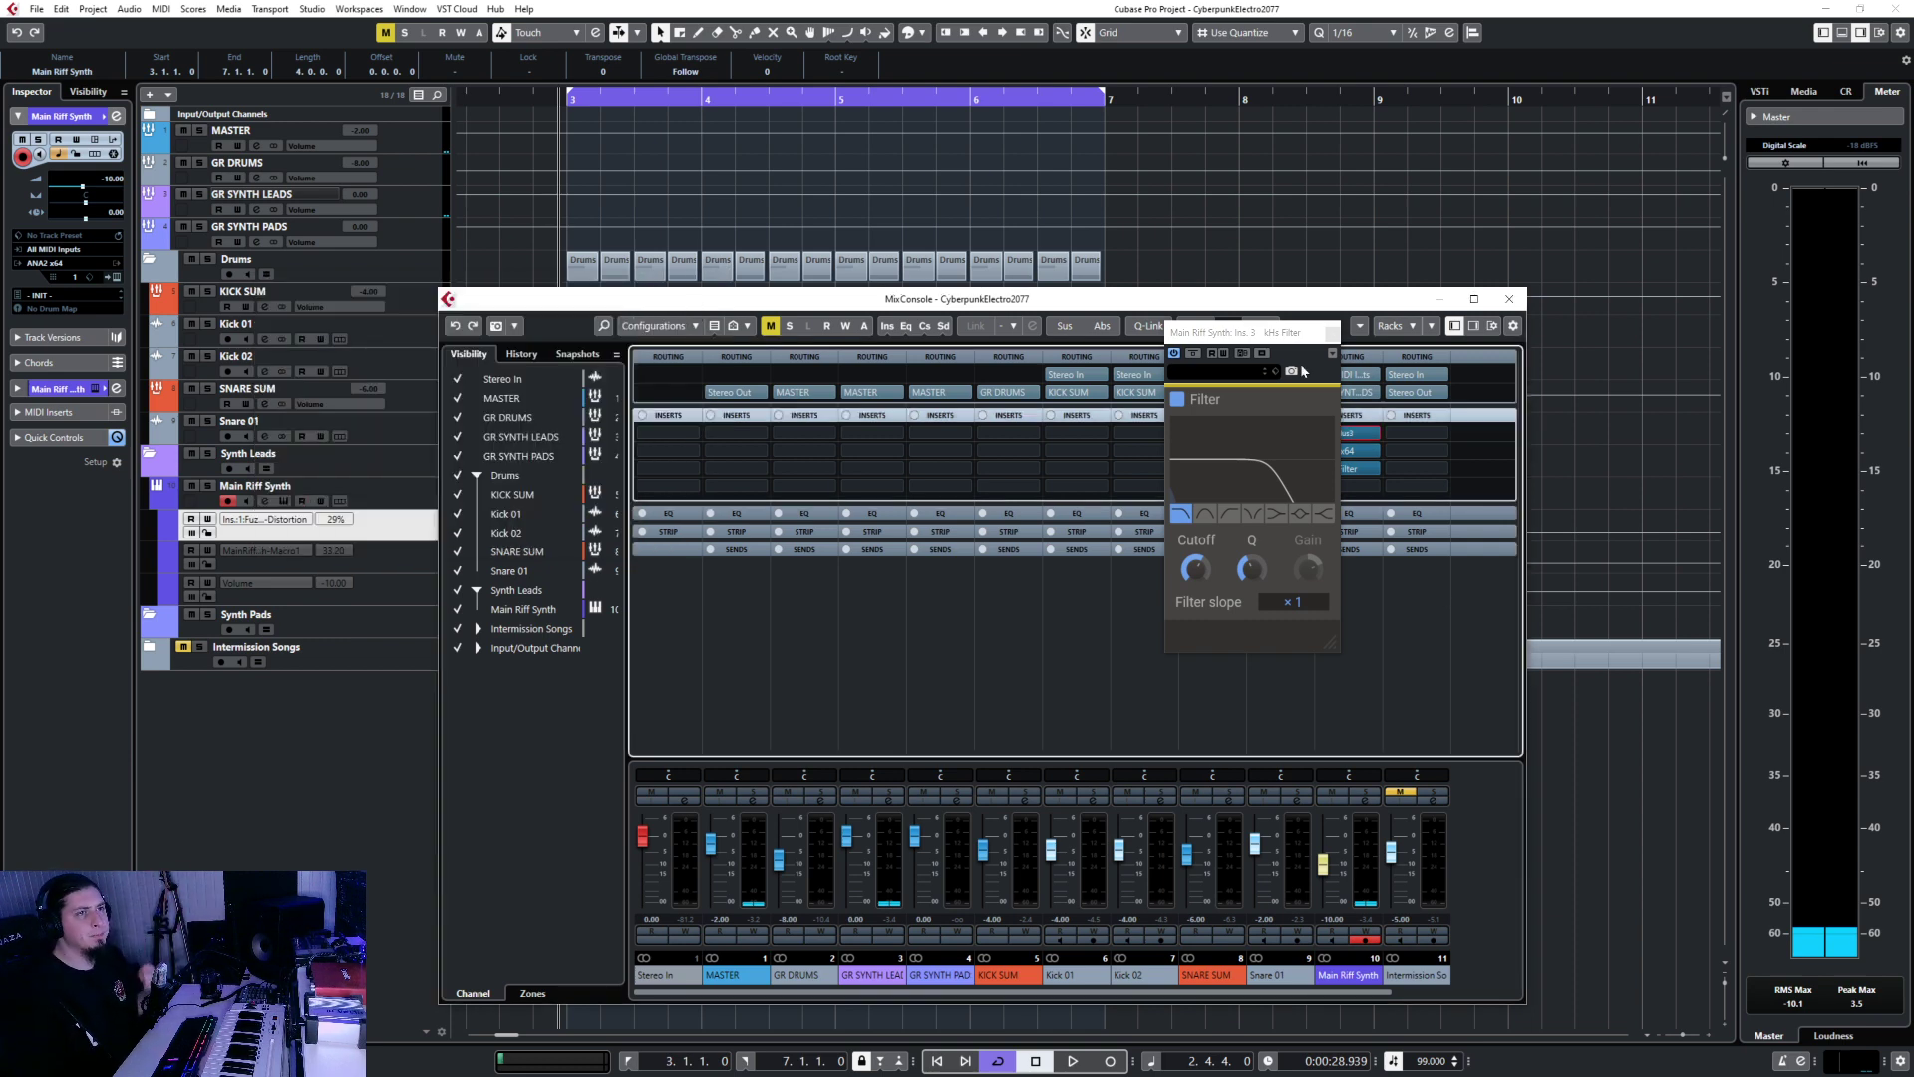
drag(1256, 341, 1194, 472)
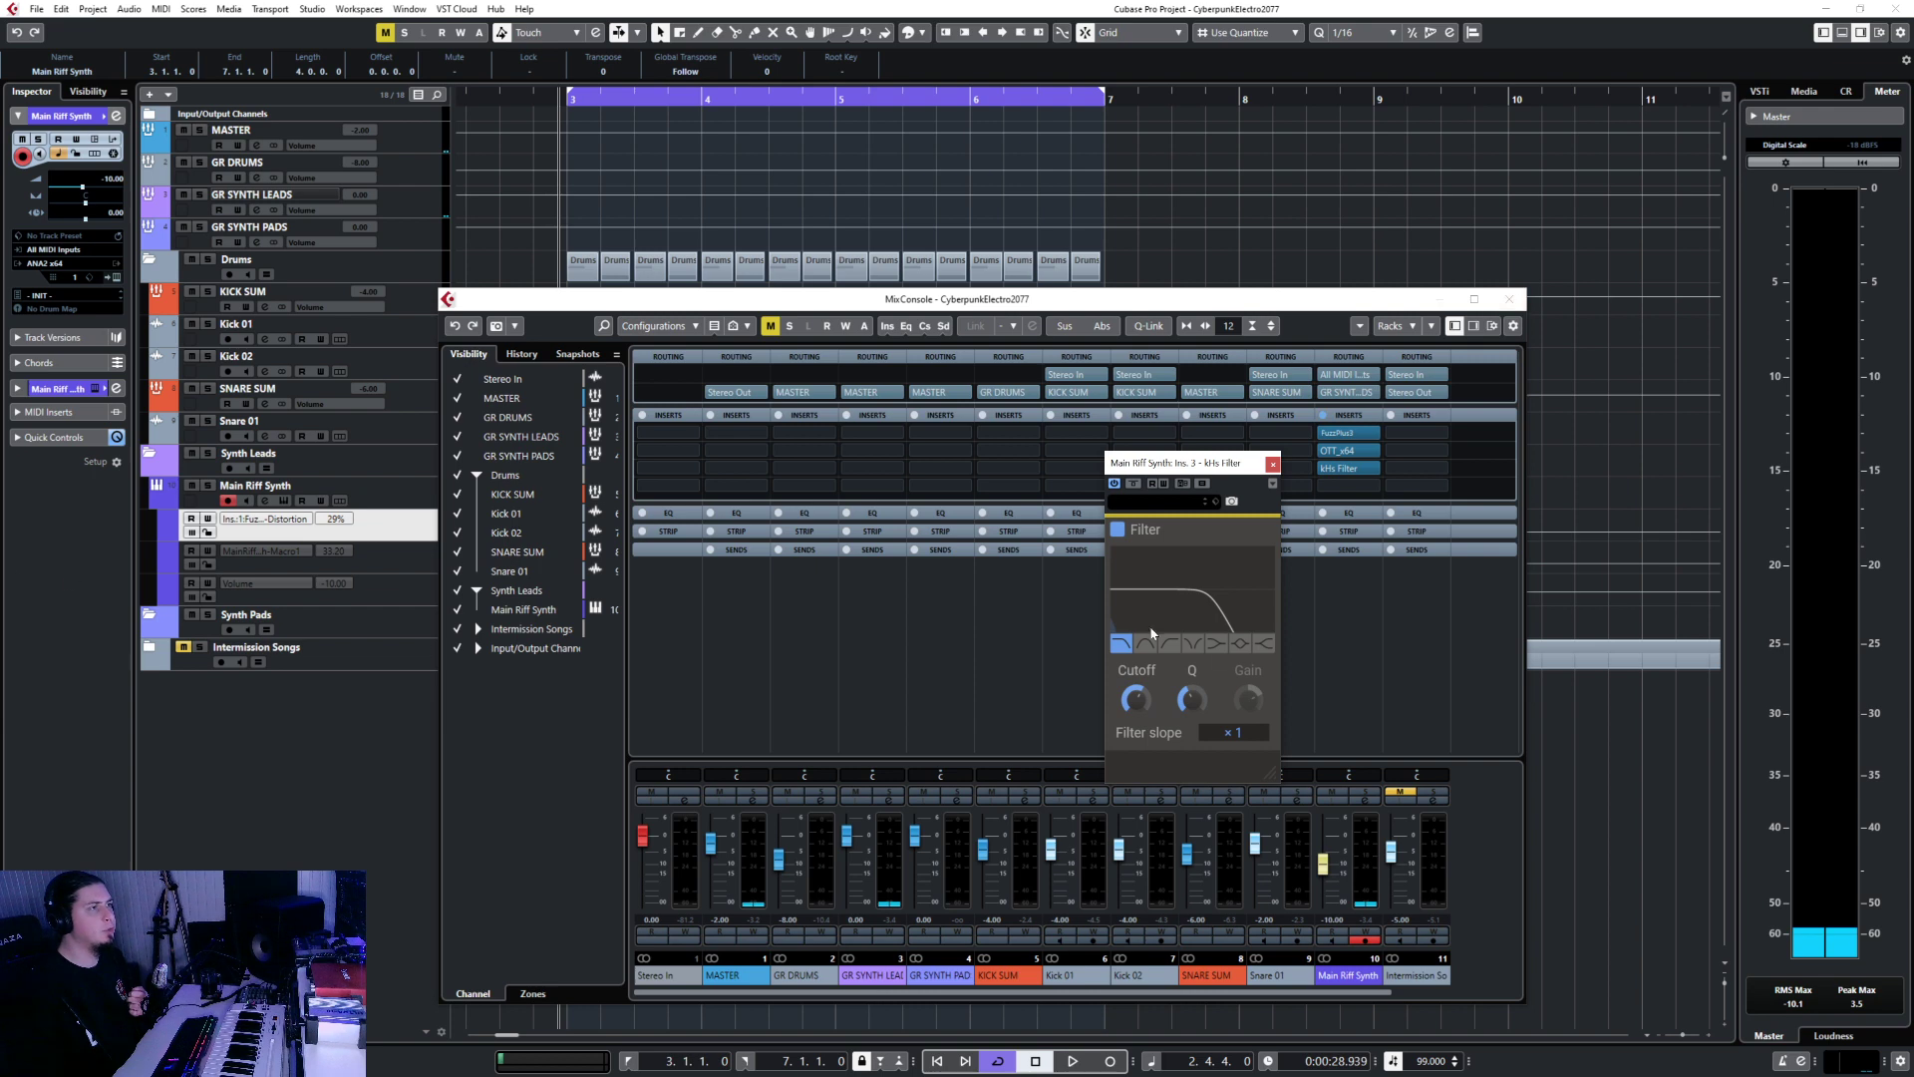
Sweep the kHs Filter cutoff while auditioning, settle near 2.91 kHz, then close the filter window.
drag(1136, 699, 1144, 703)
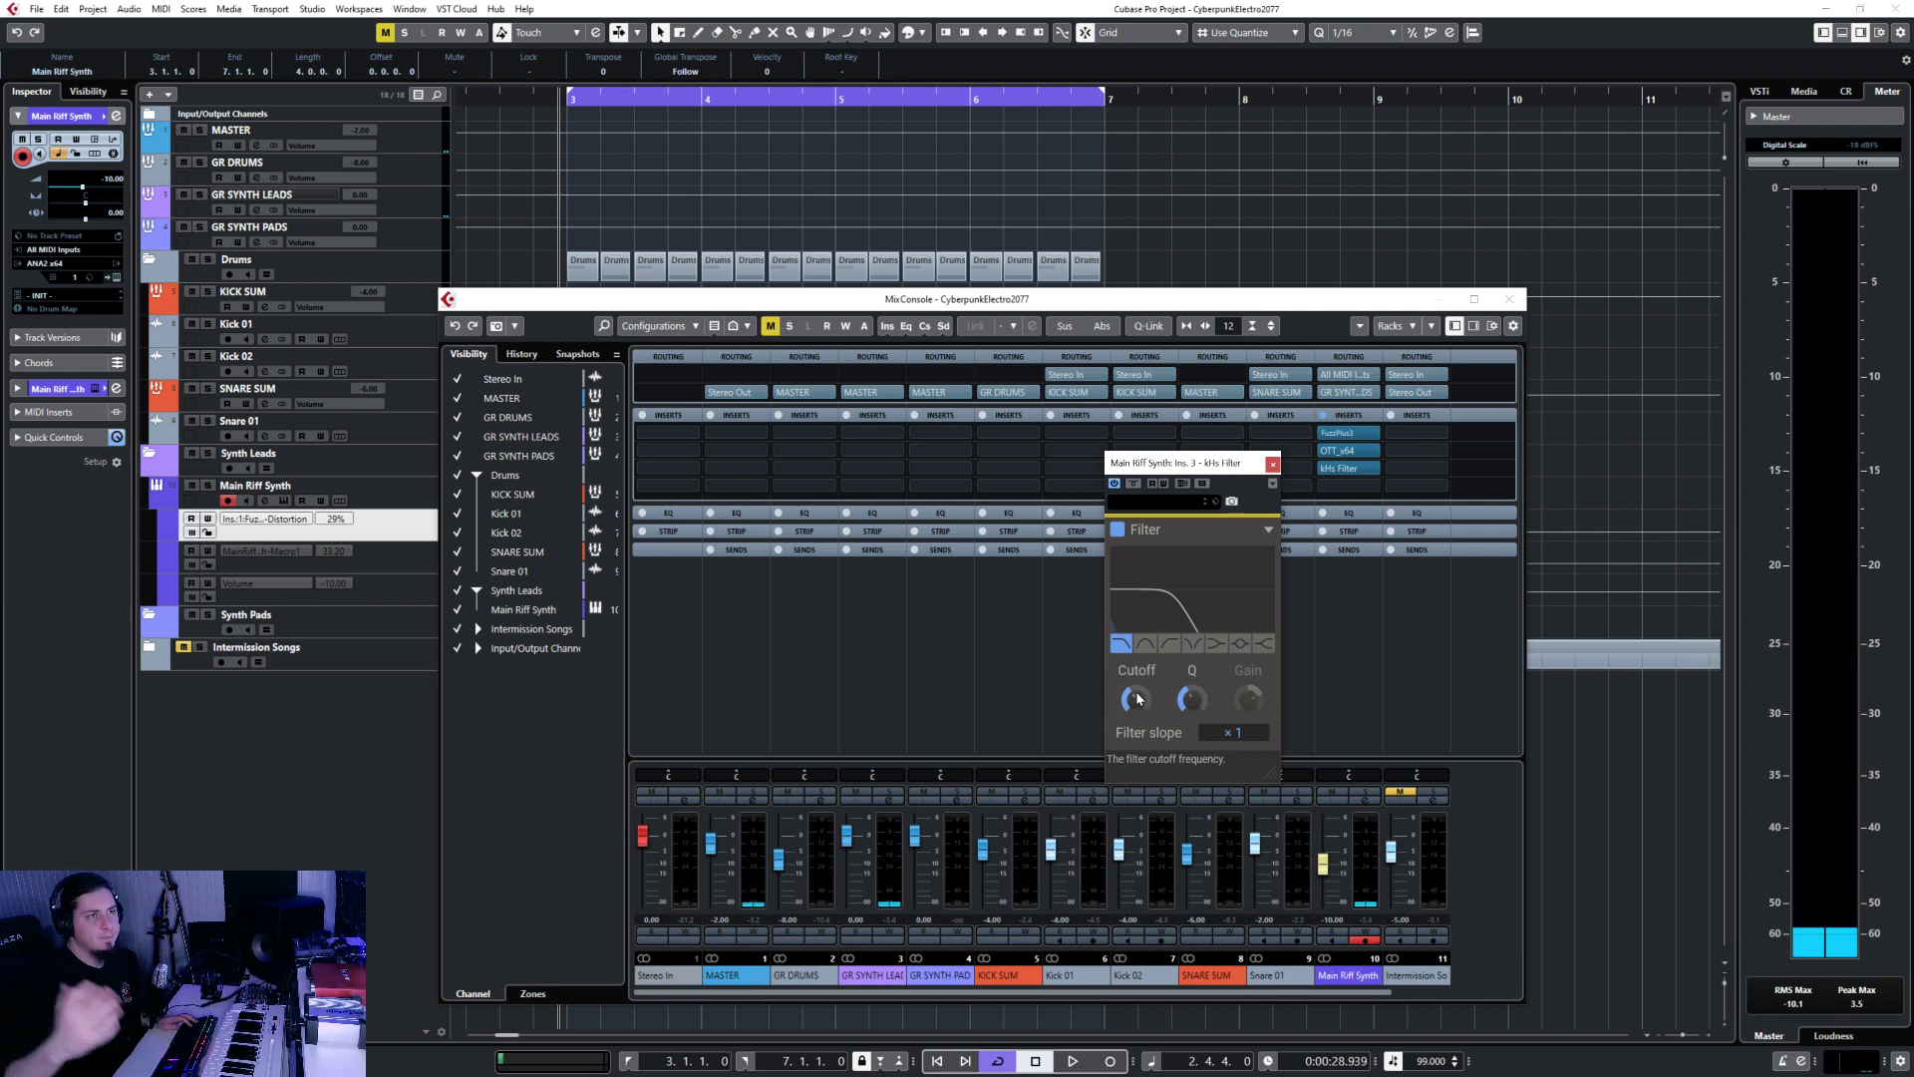
drag(1139, 699, 1141, 697)
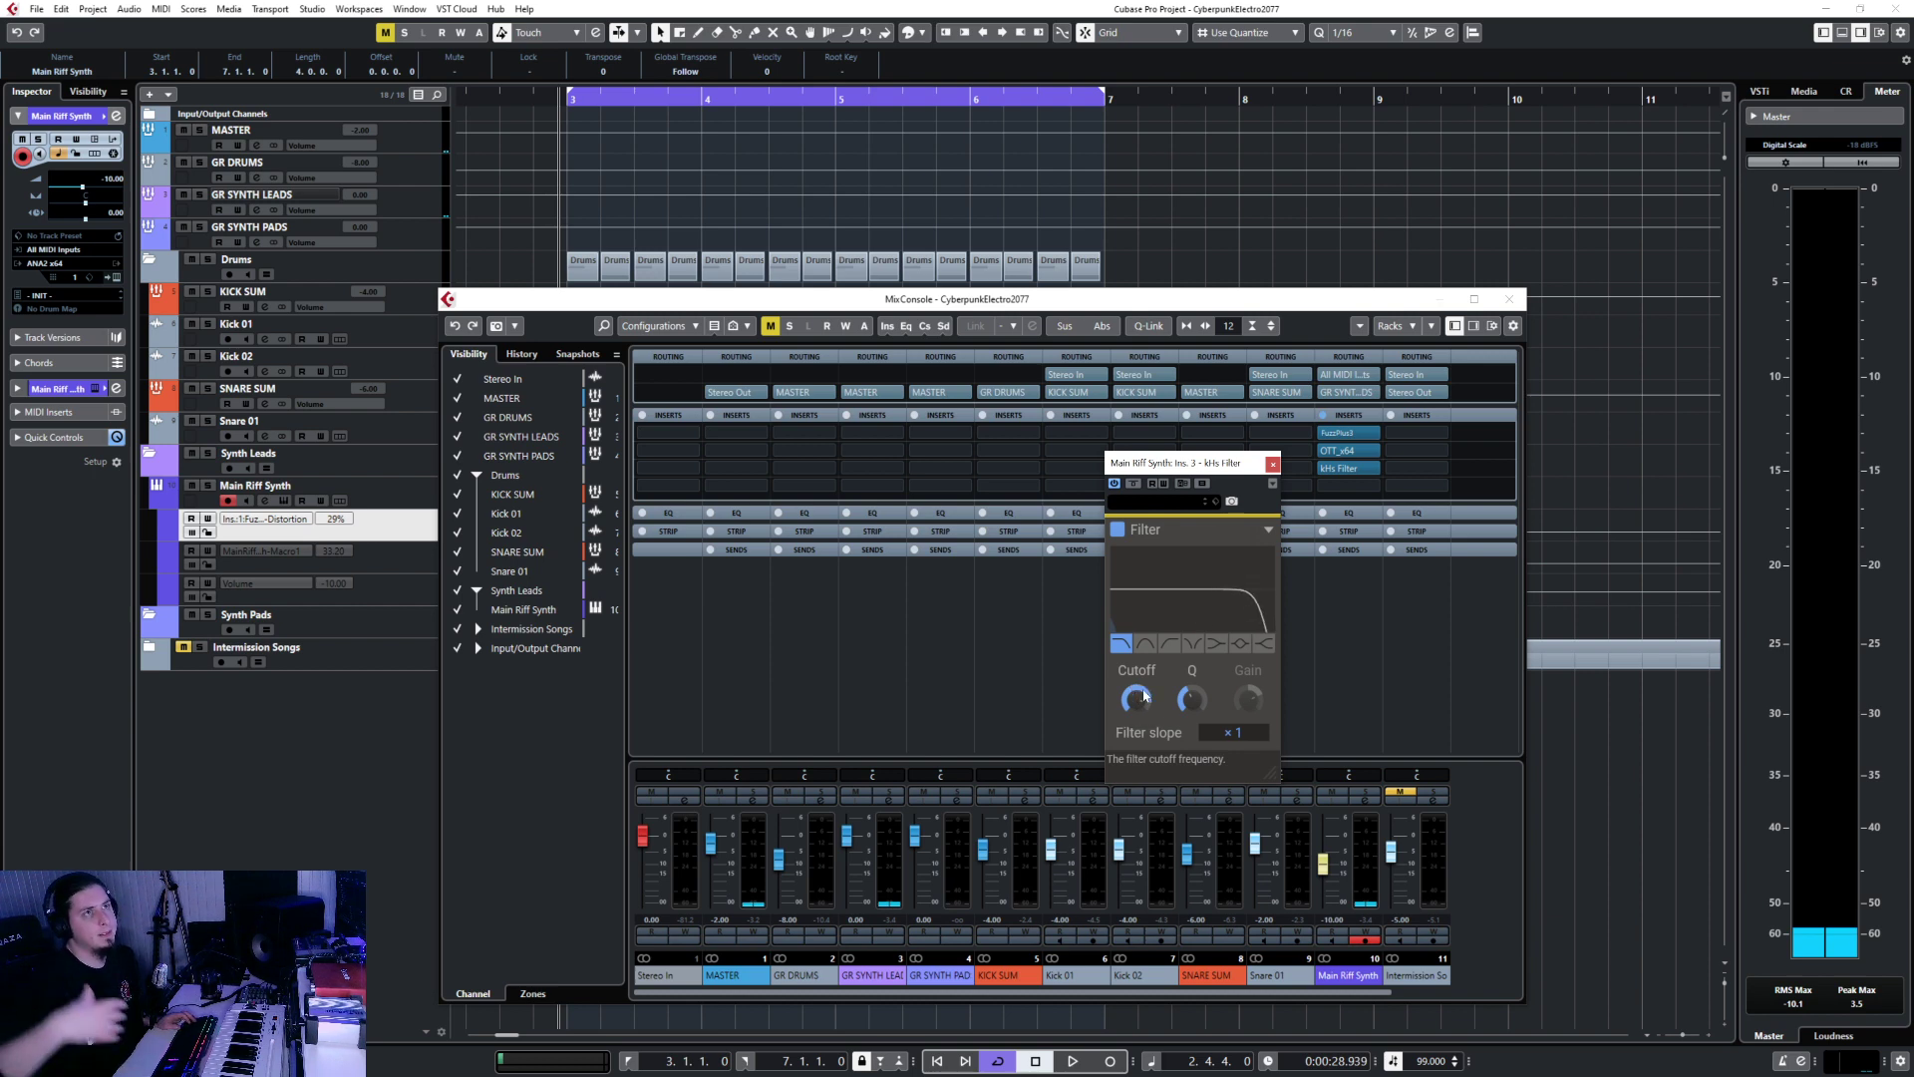
key(space)
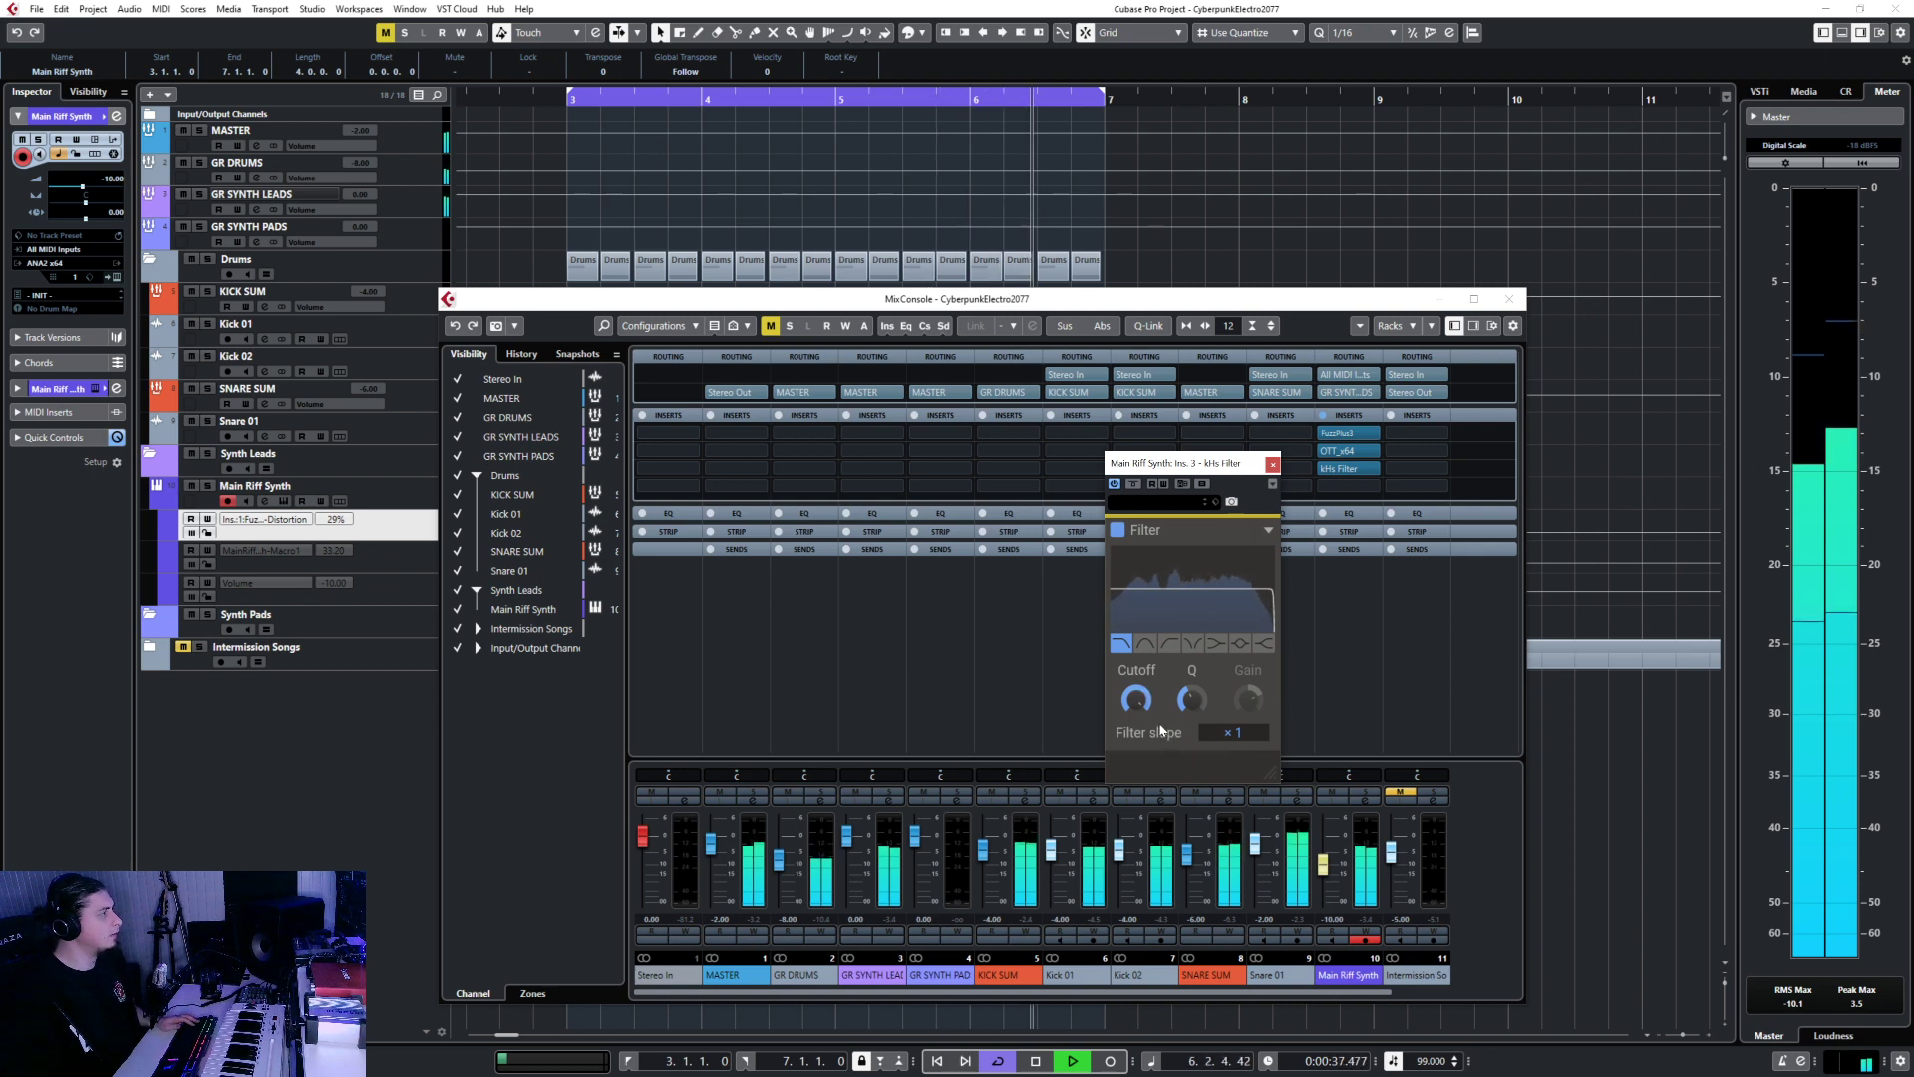
key(space)
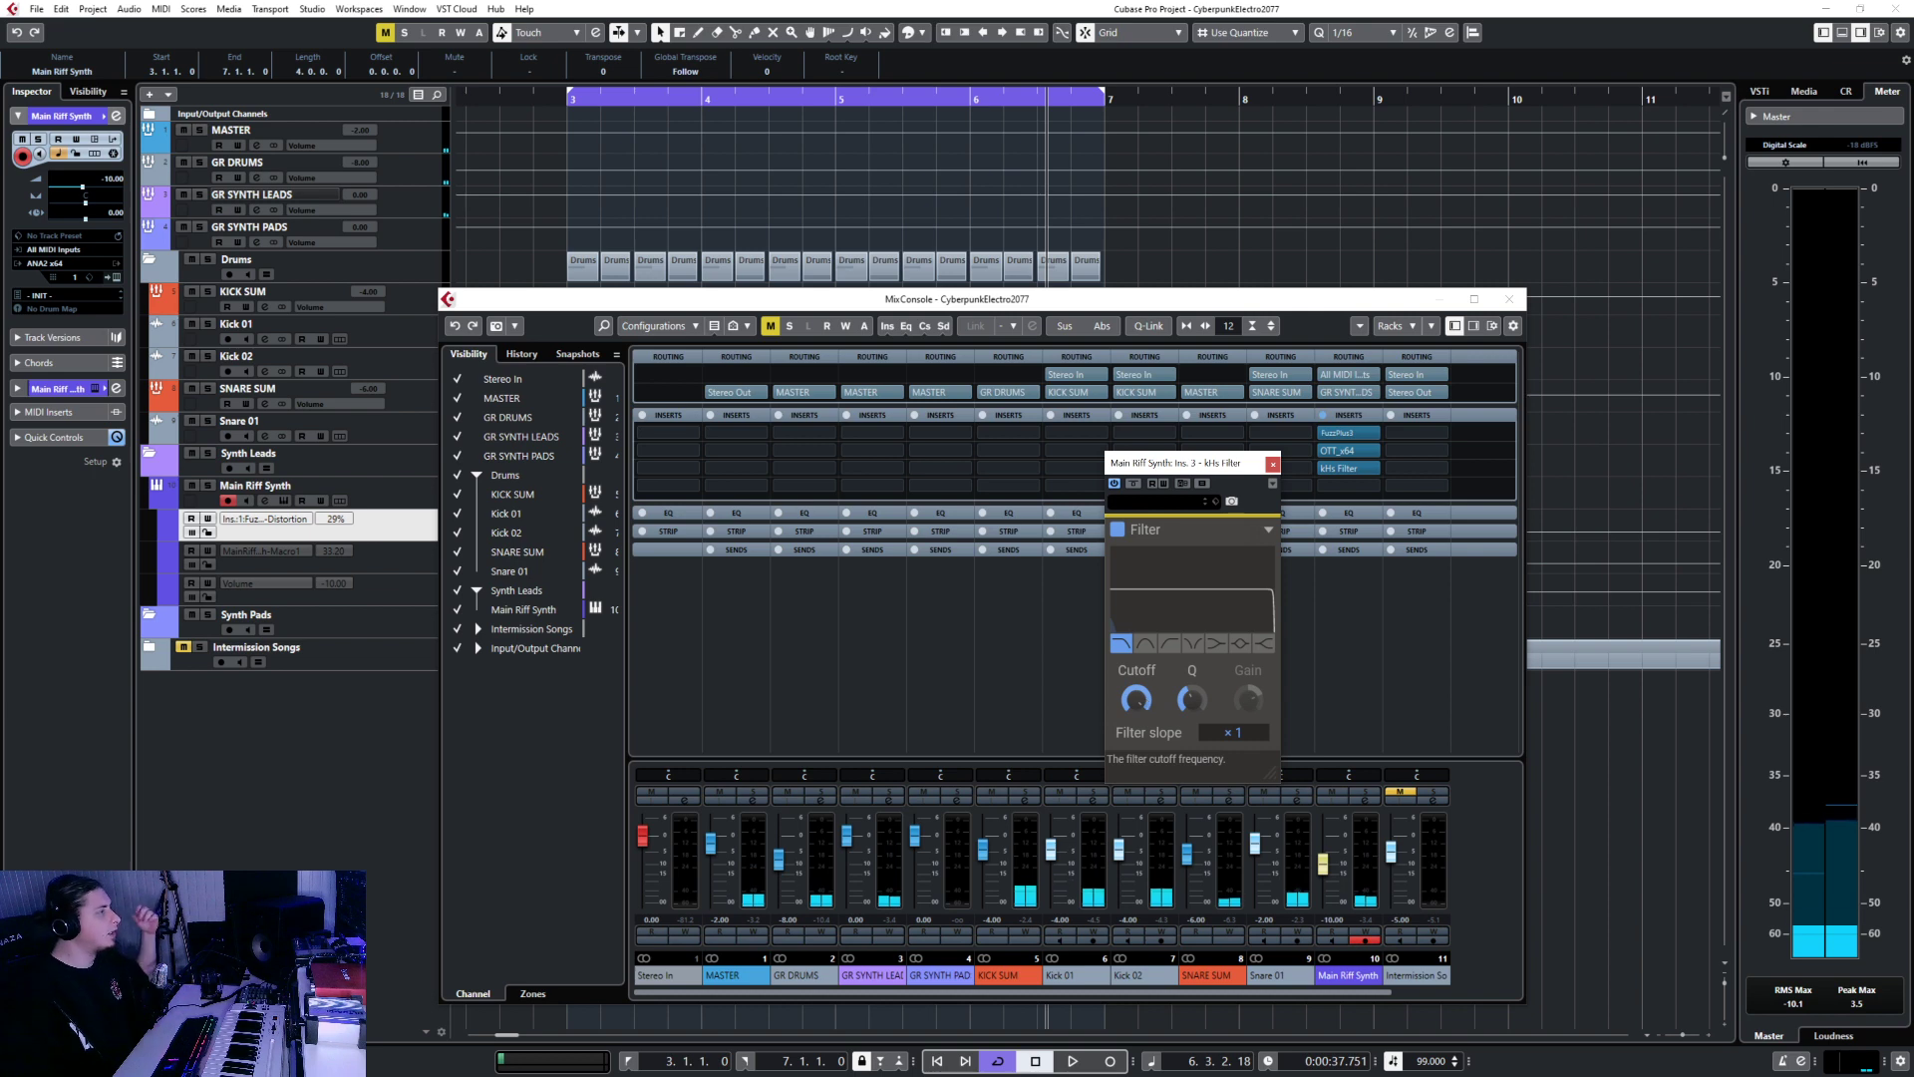
drag(1137, 700, 1136, 734)
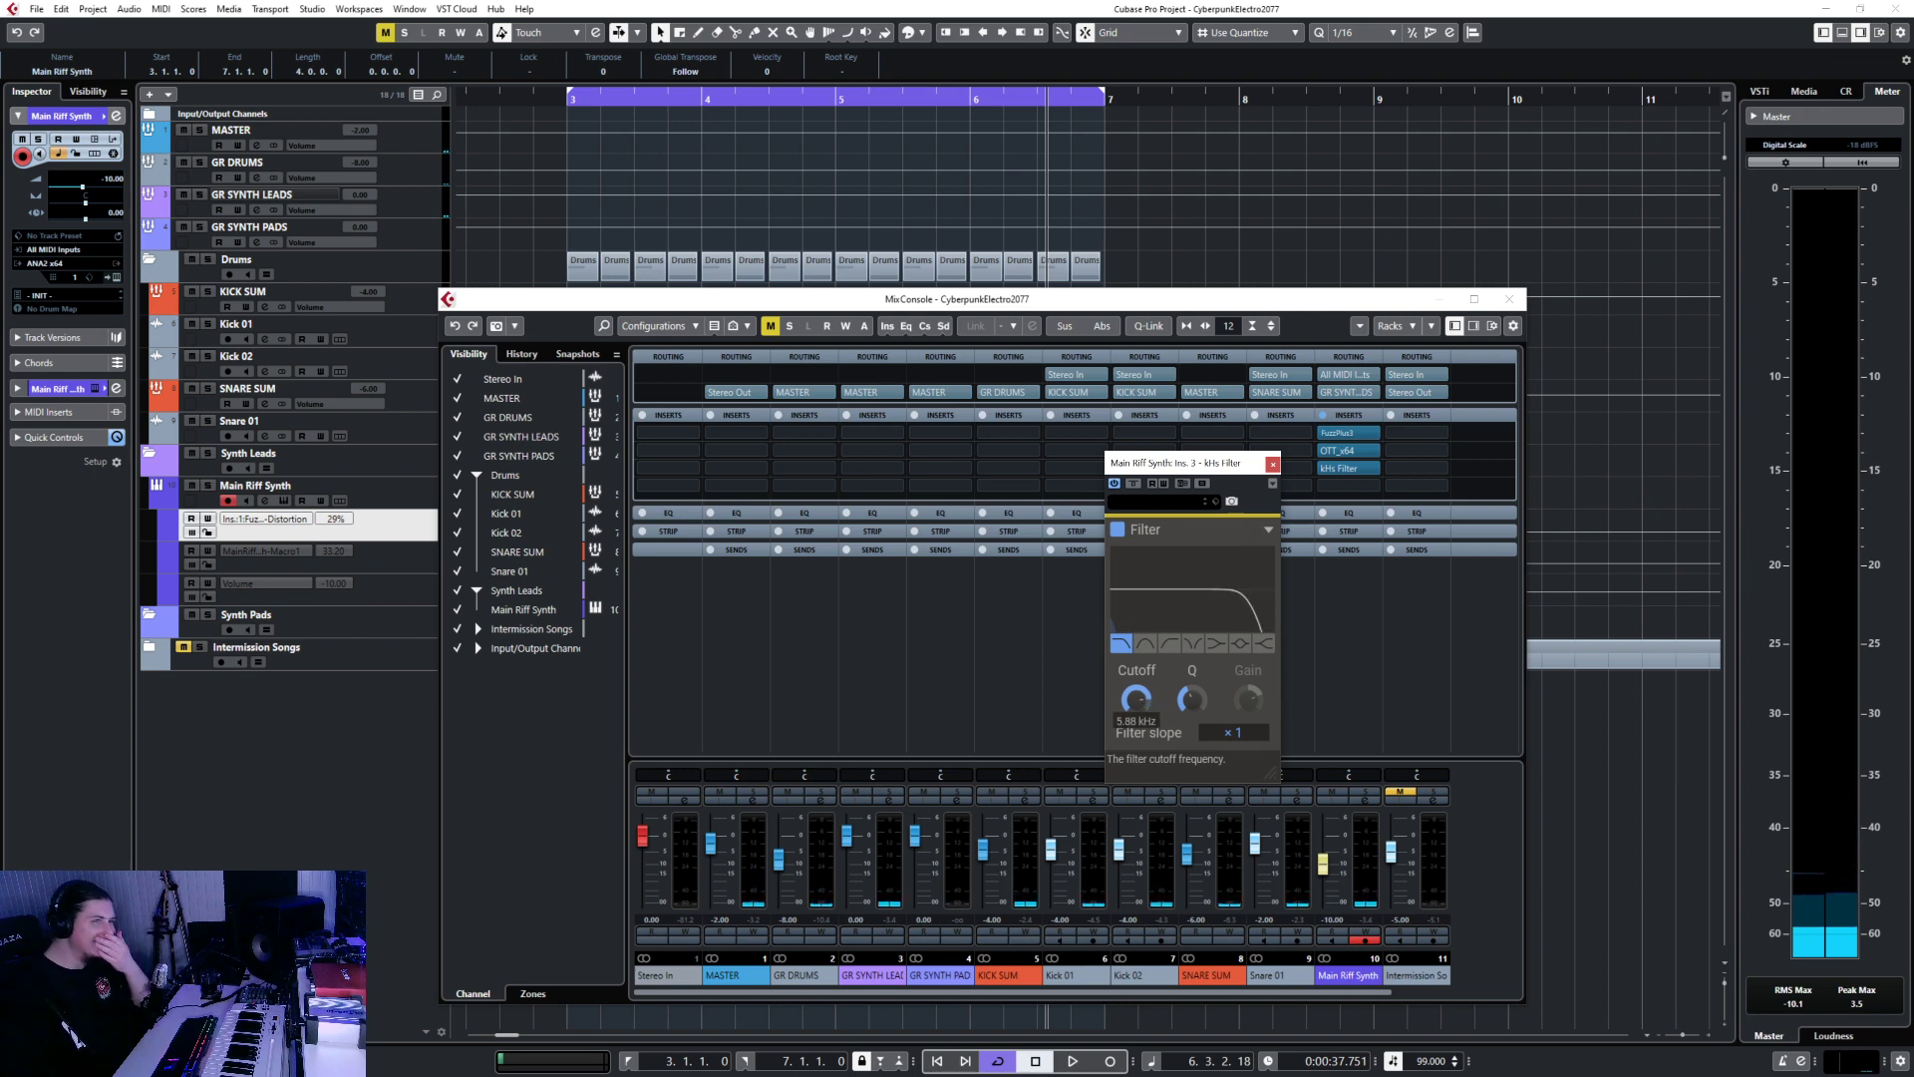
key(space)
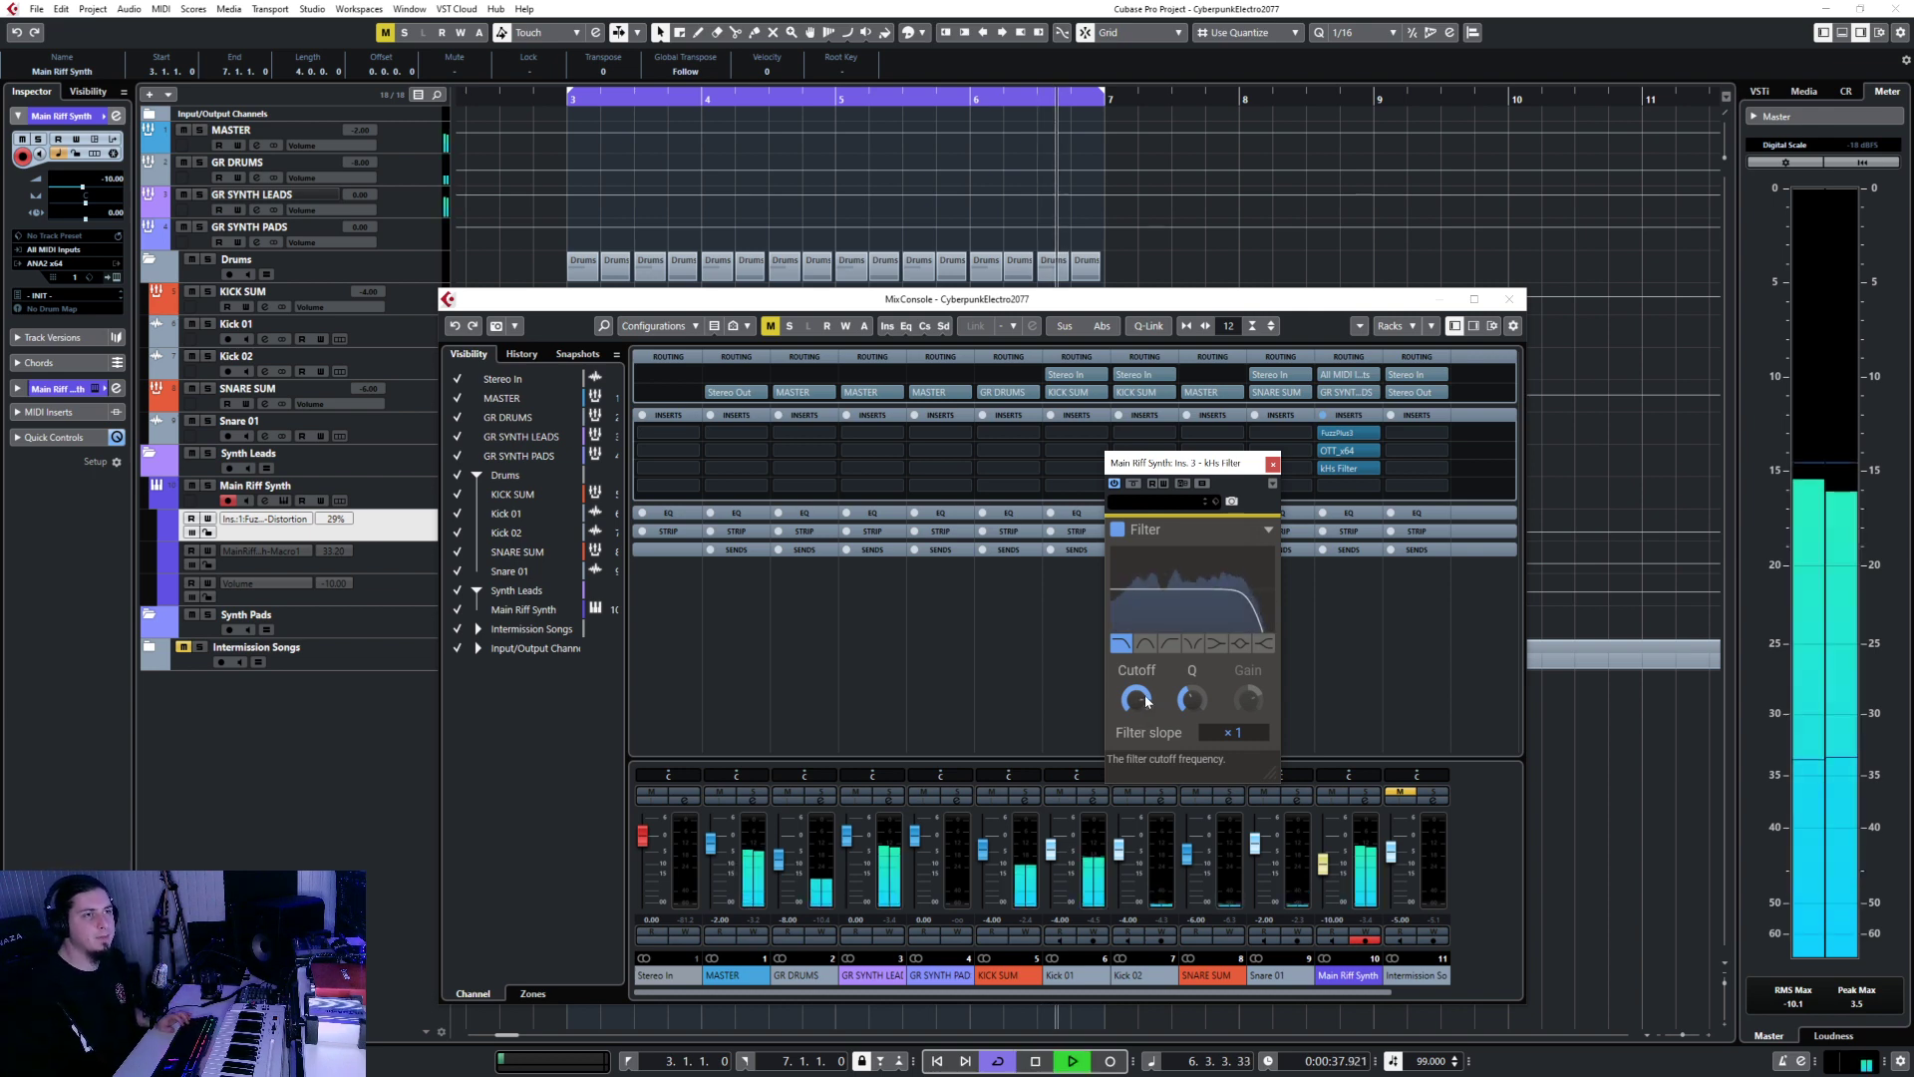
mouse_move(1137, 700)
mouse_down()
mouse_move(1146, 768)
mouse_move(1147, 719)
mouse_up()
key(space)
key(space)
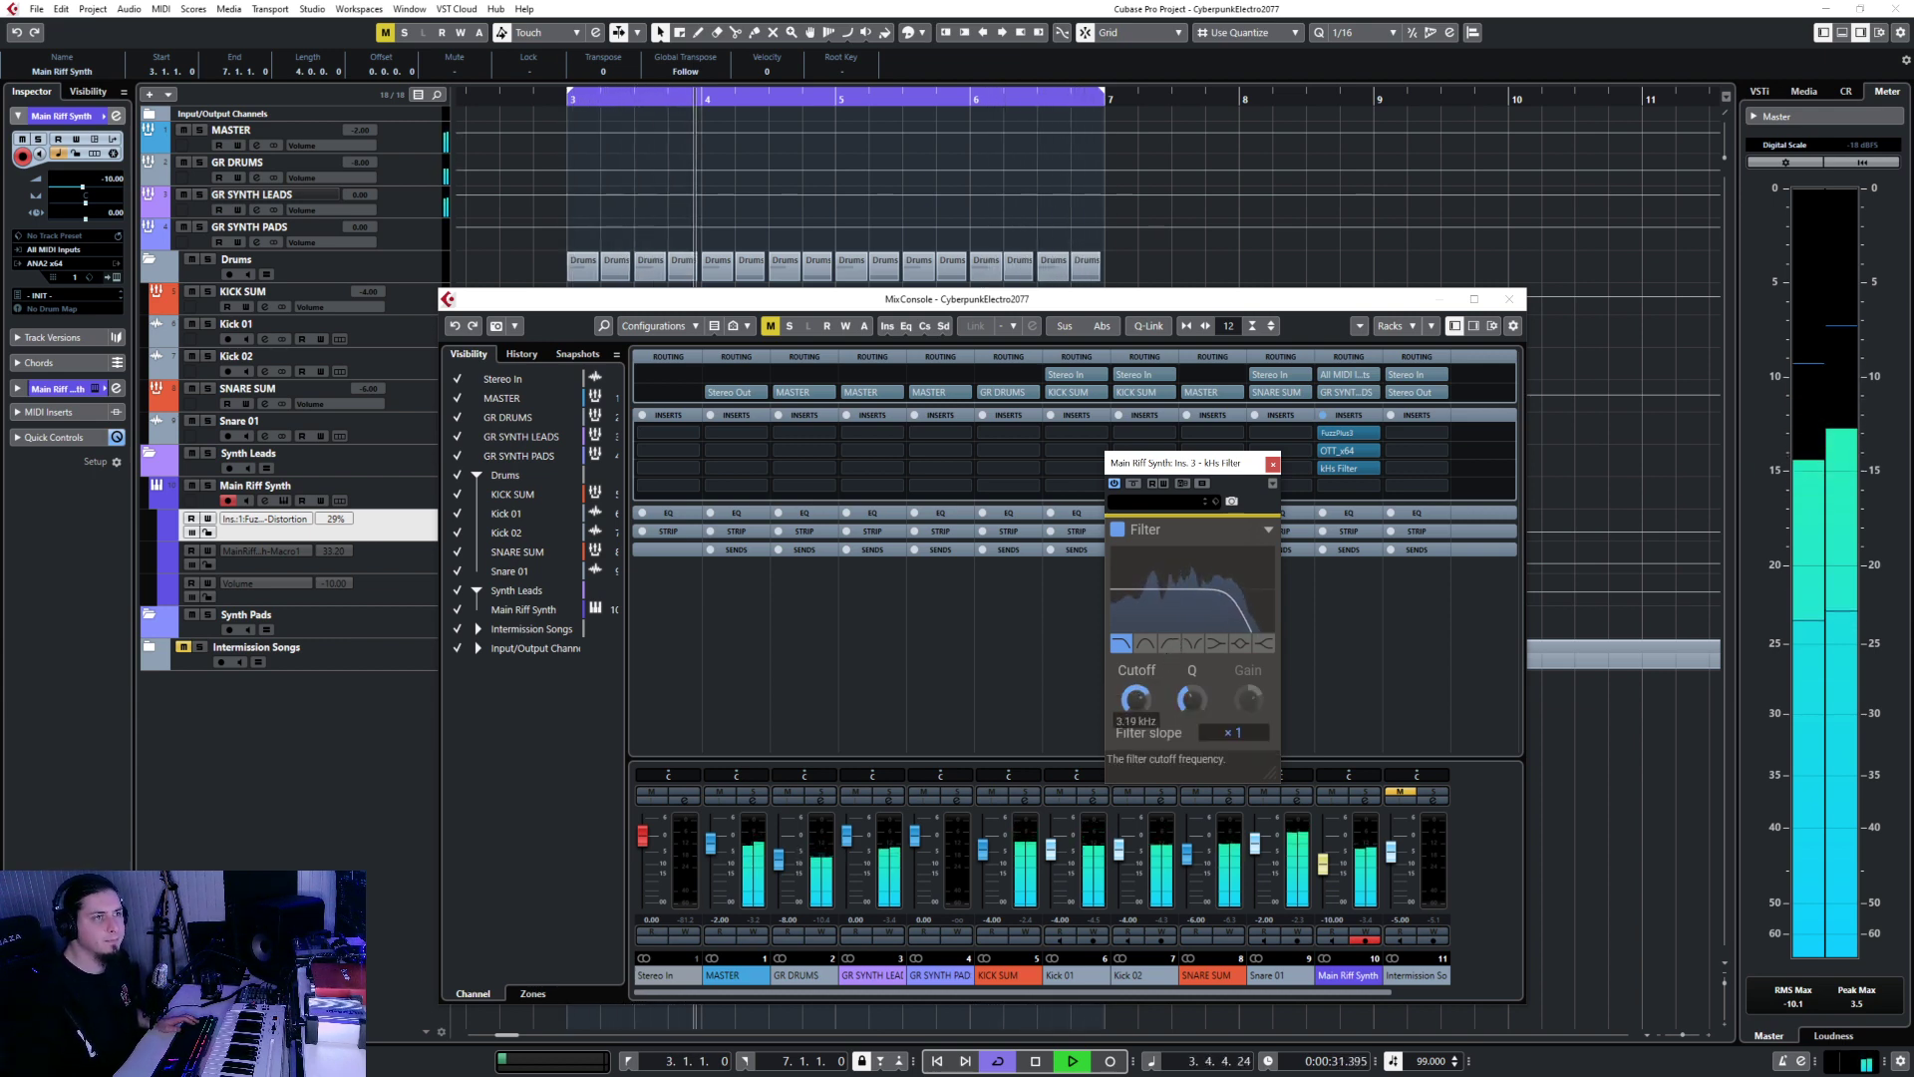
key(space)
click(1273, 463)
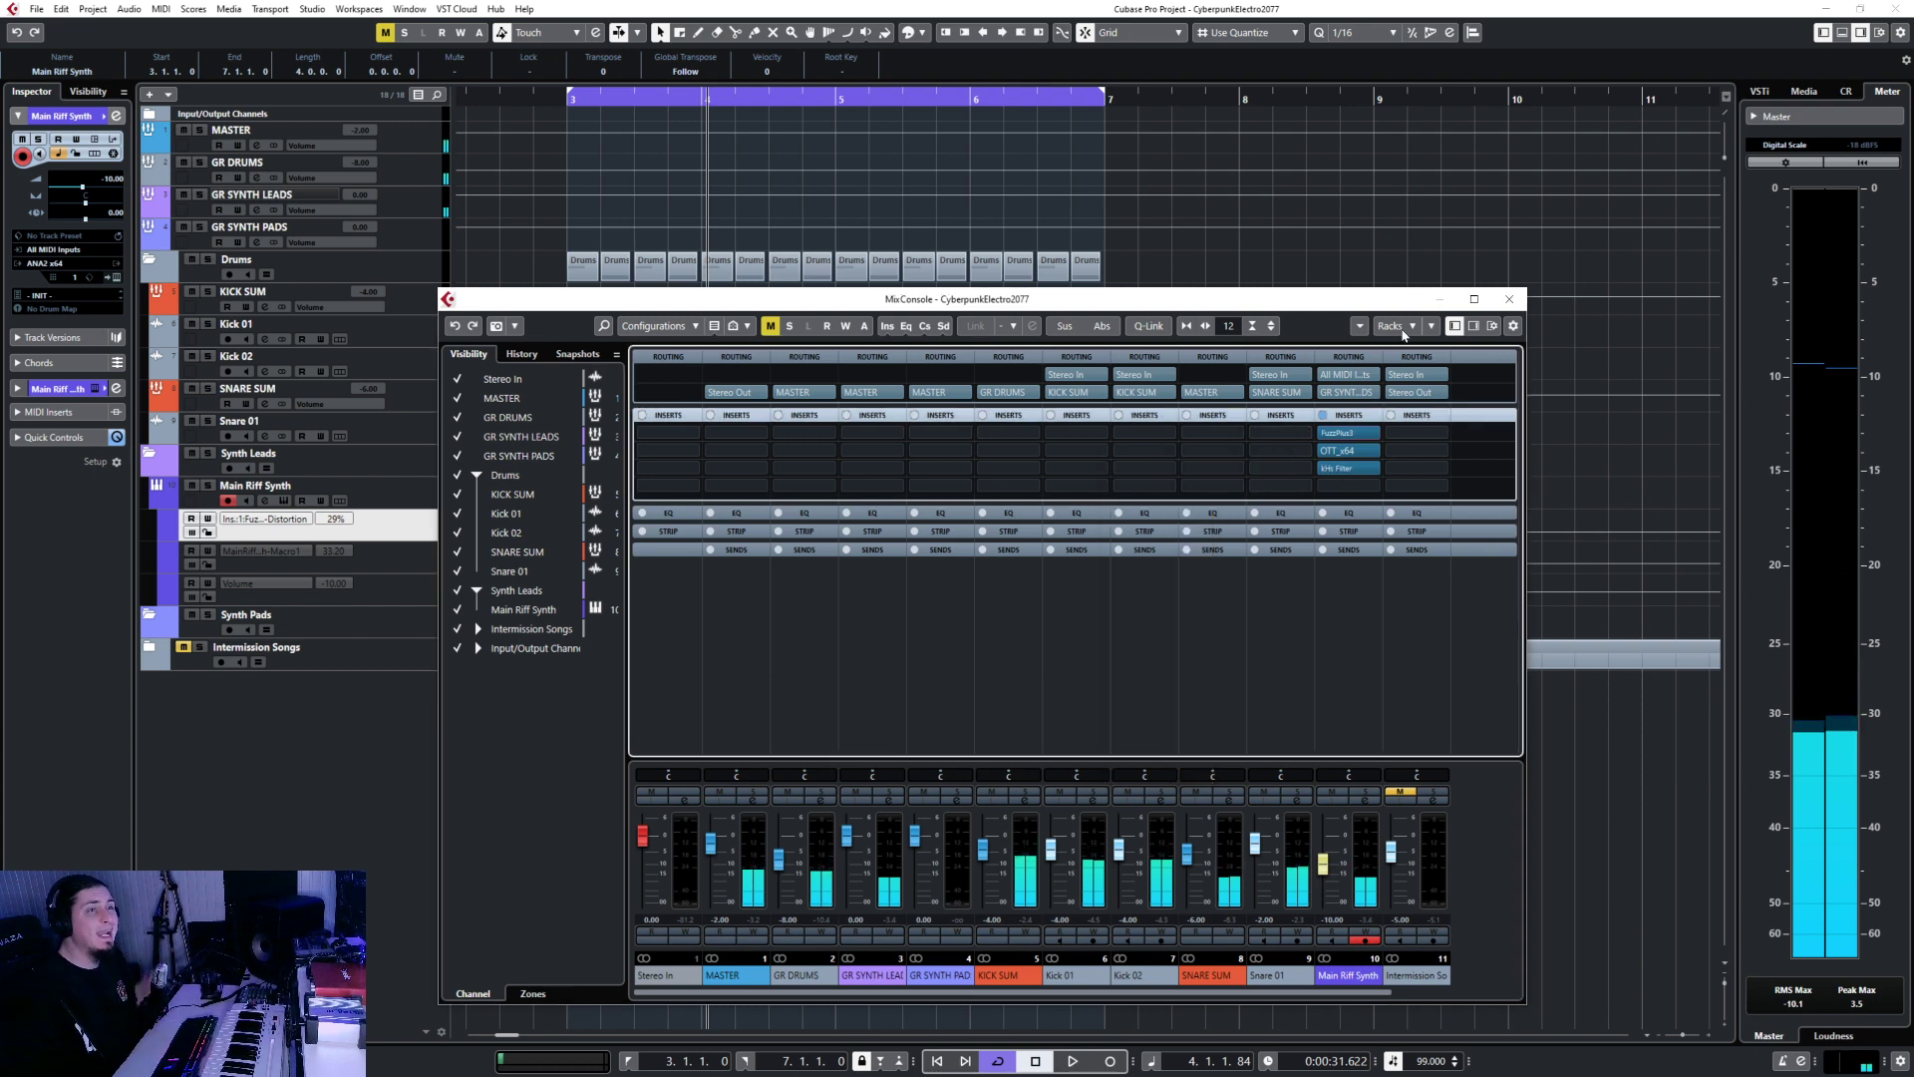
Close the mixer and briefly check the Main Riff Synth instrument editor.
click(1508, 299)
key(Down)
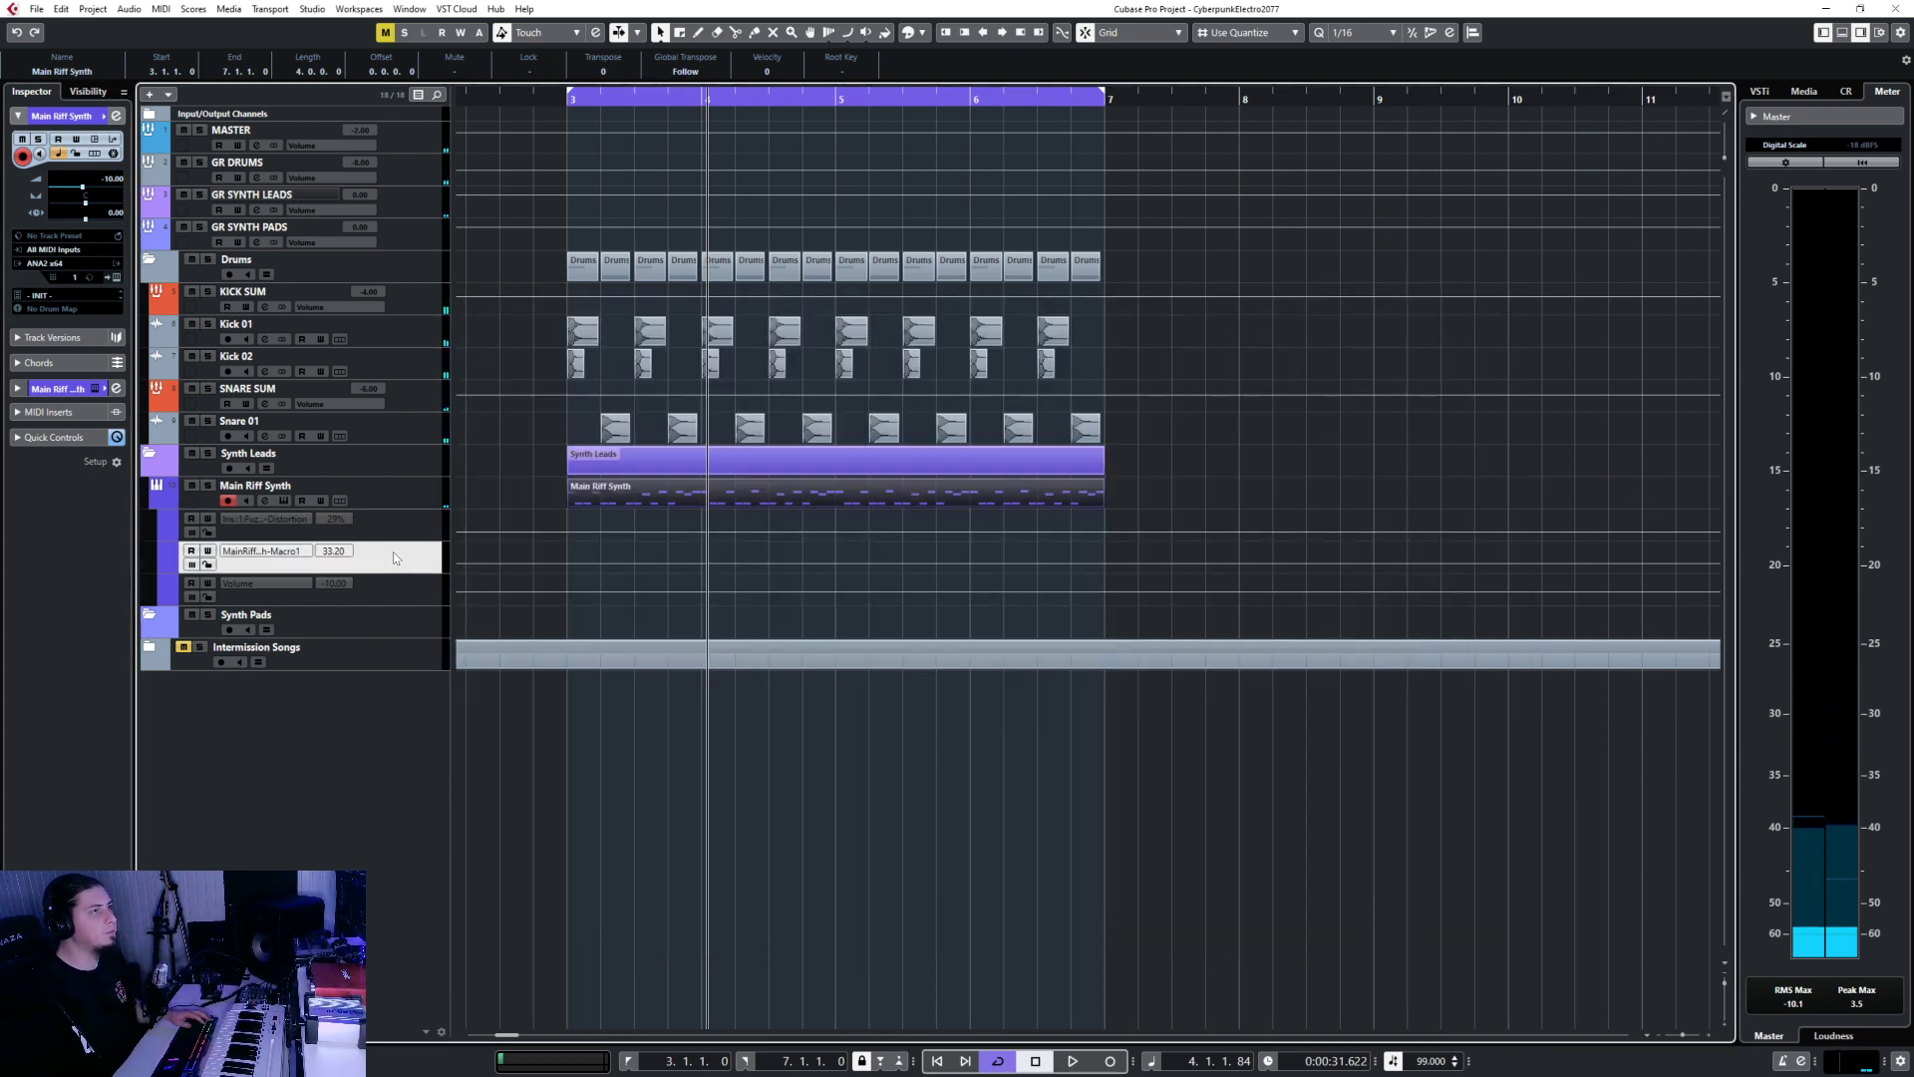
click(116, 278)
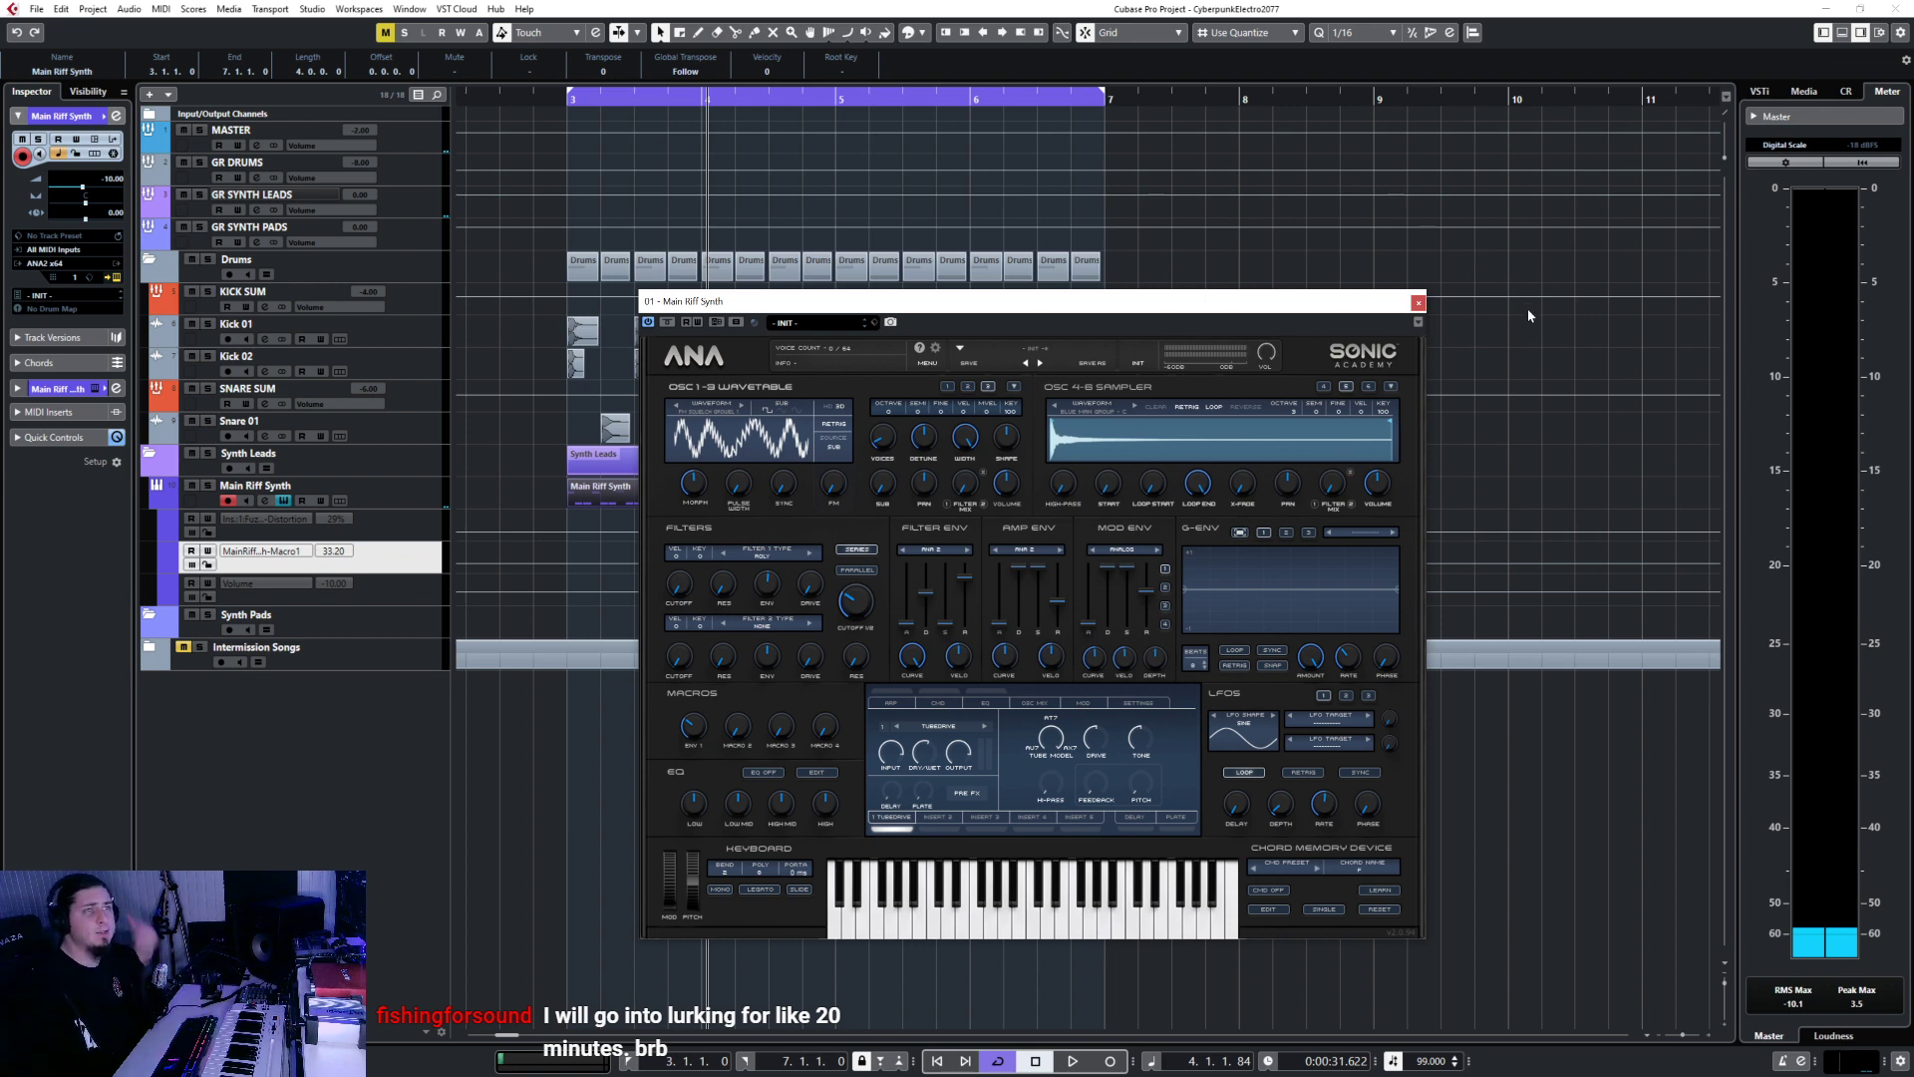
click(1418, 303)
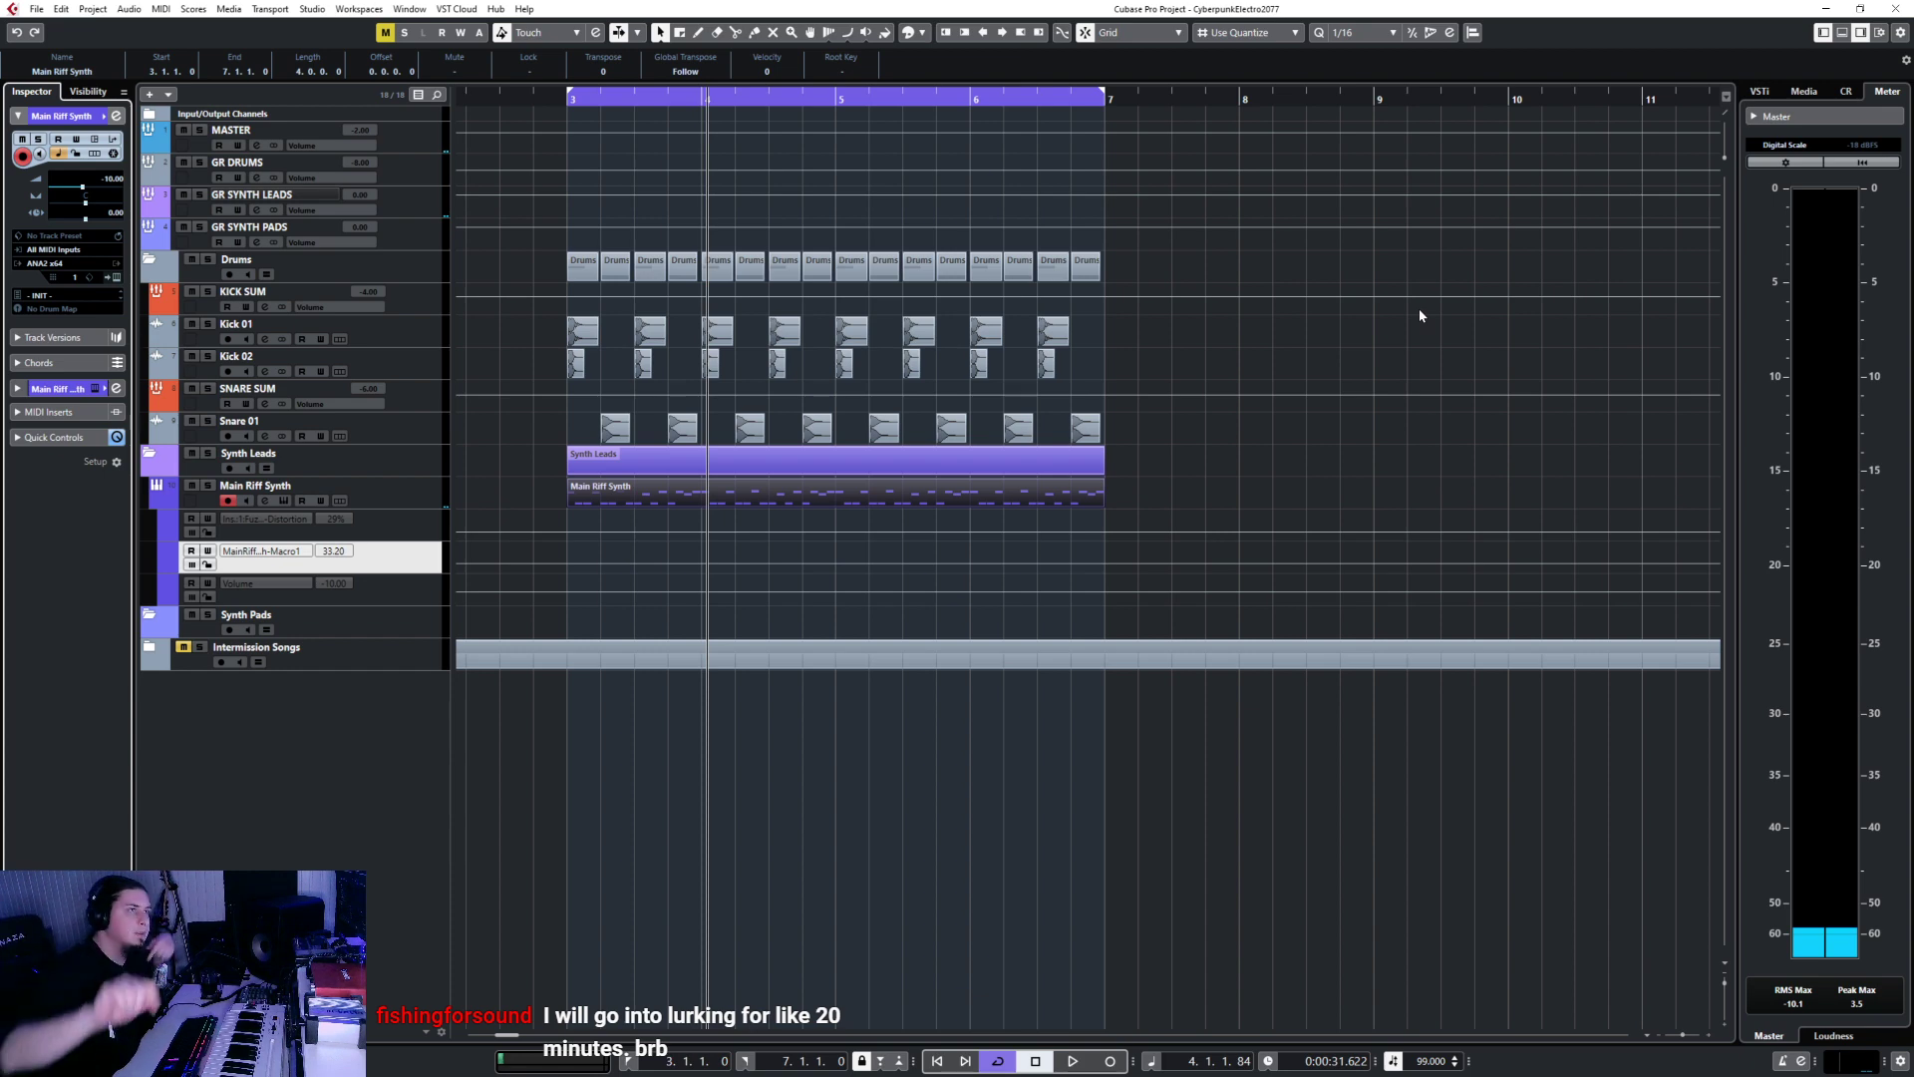
Bring up the full Add Parameter list for the Volume automation lane.
click(353, 596)
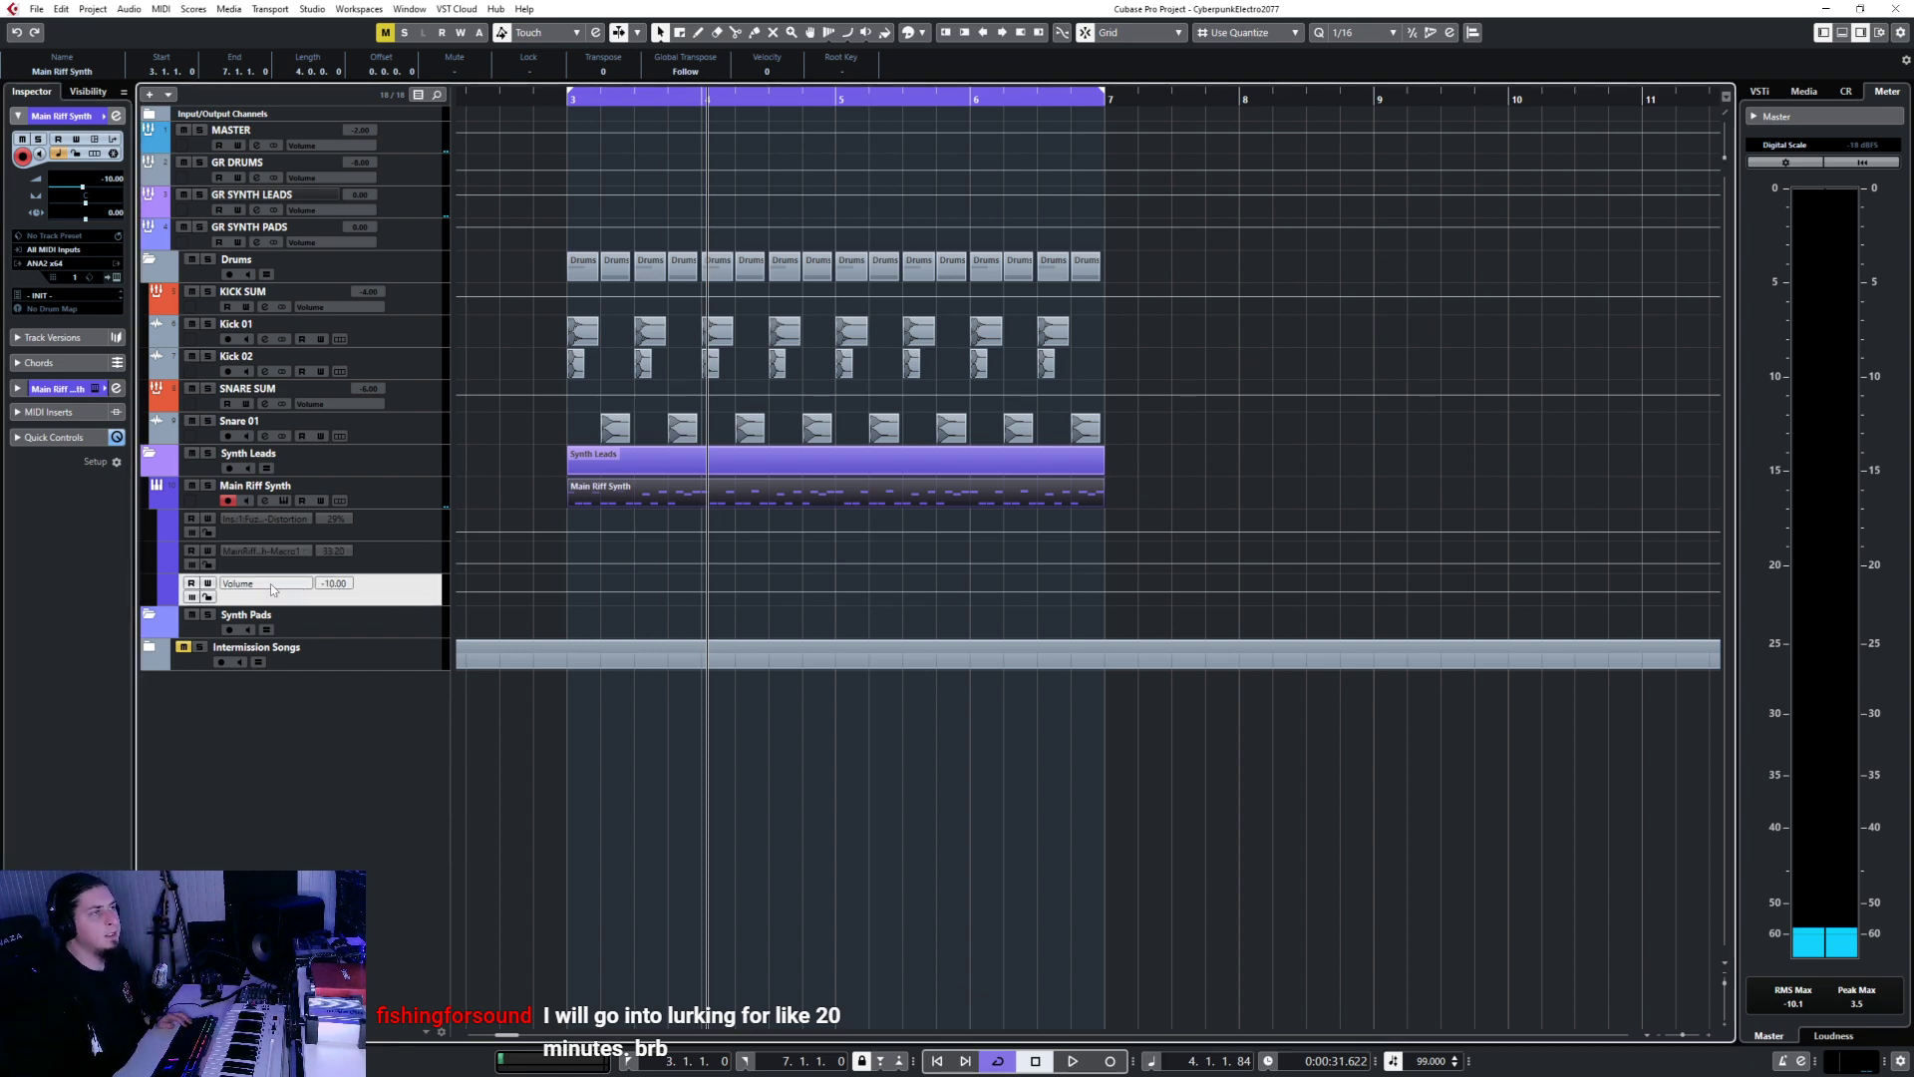
click(272, 589)
click(303, 854)
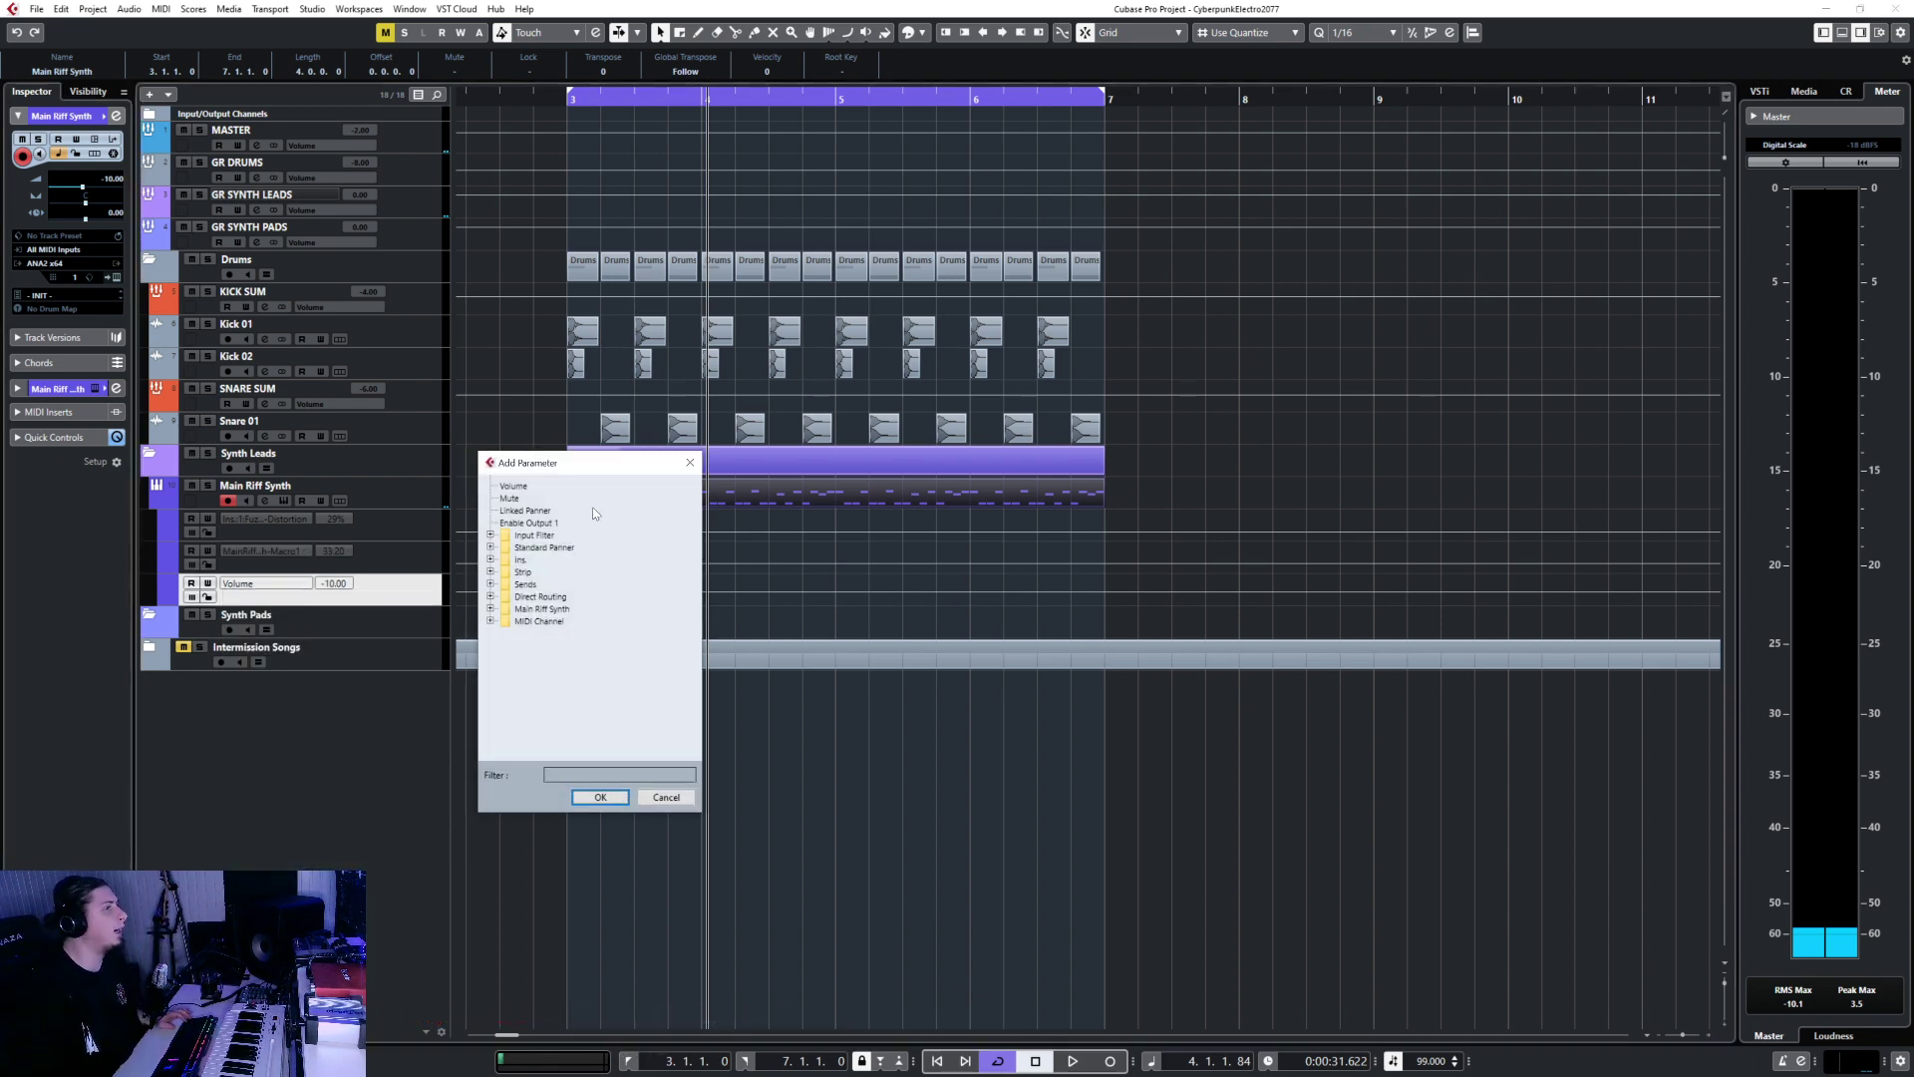
Assign Ins. 3 kHs Filter Cutoff to the former Volume automation lane.
click(490, 534)
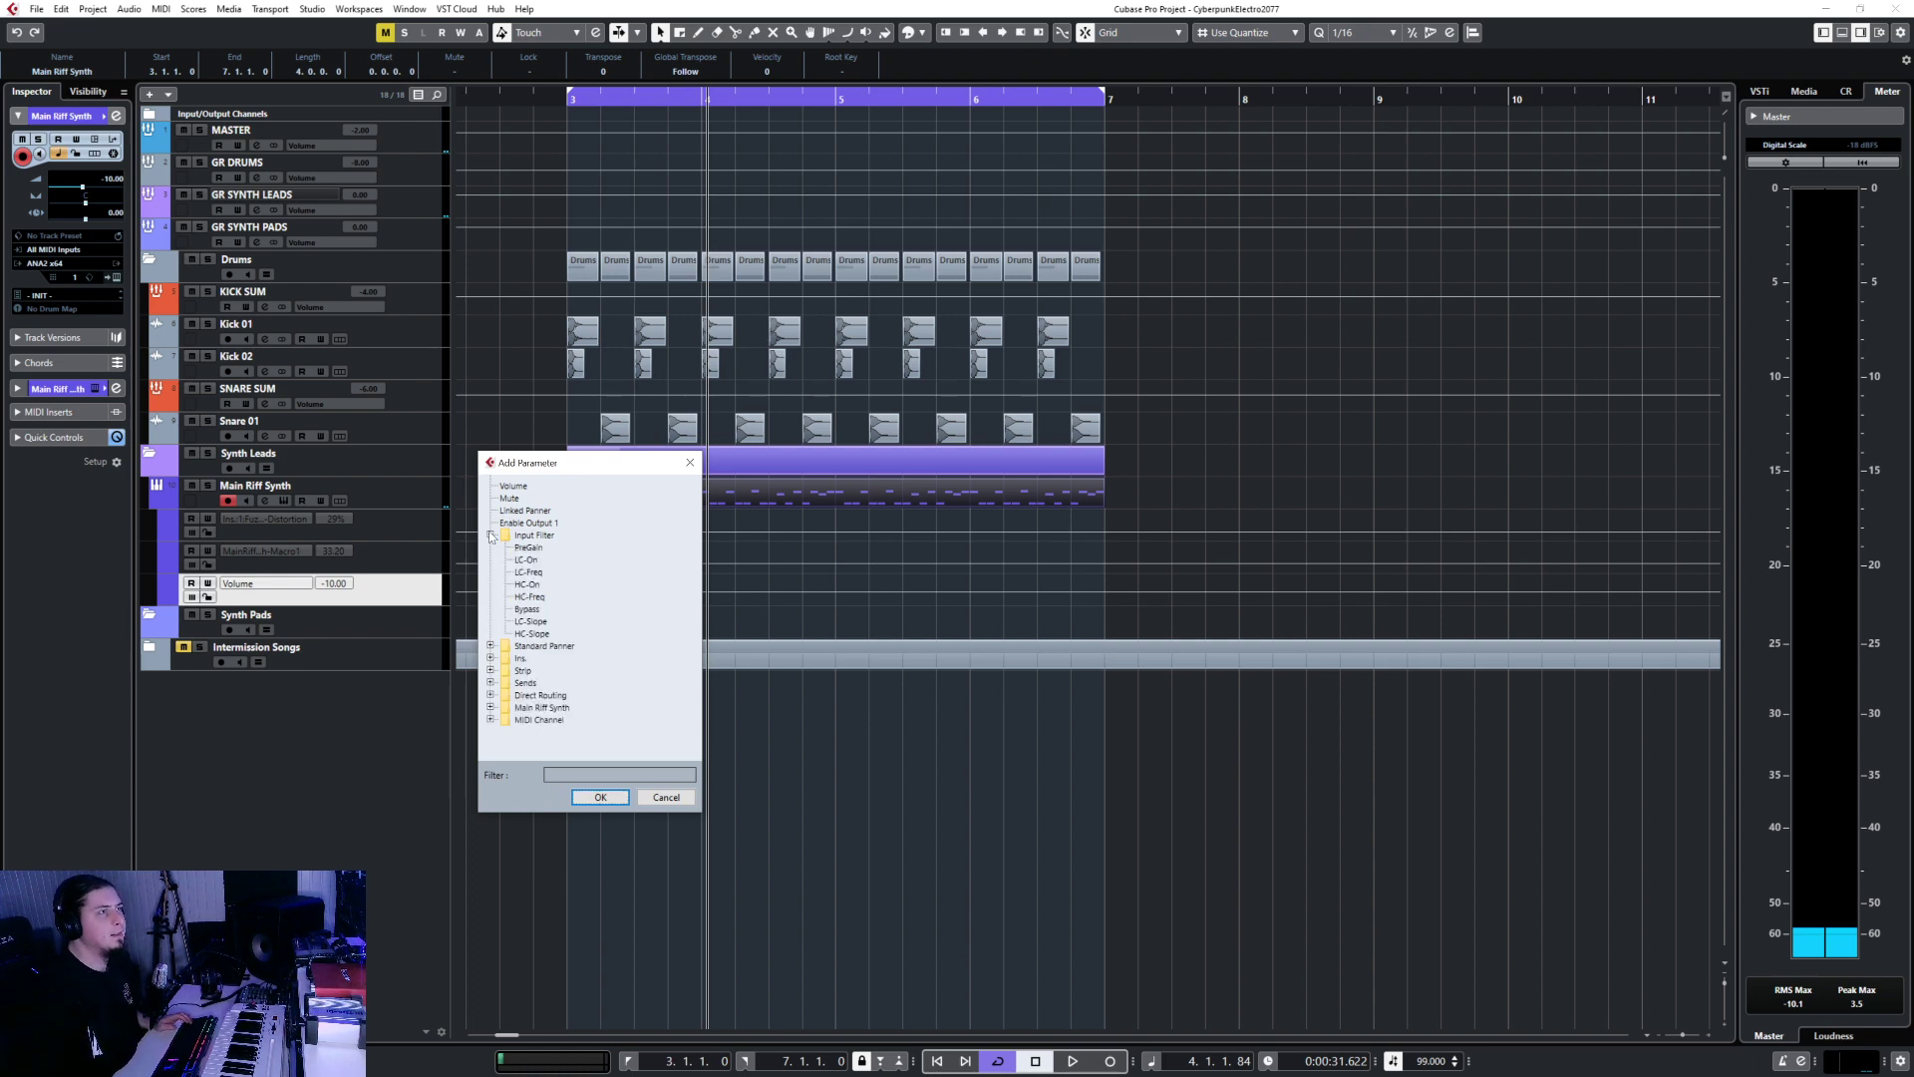
click(490, 534)
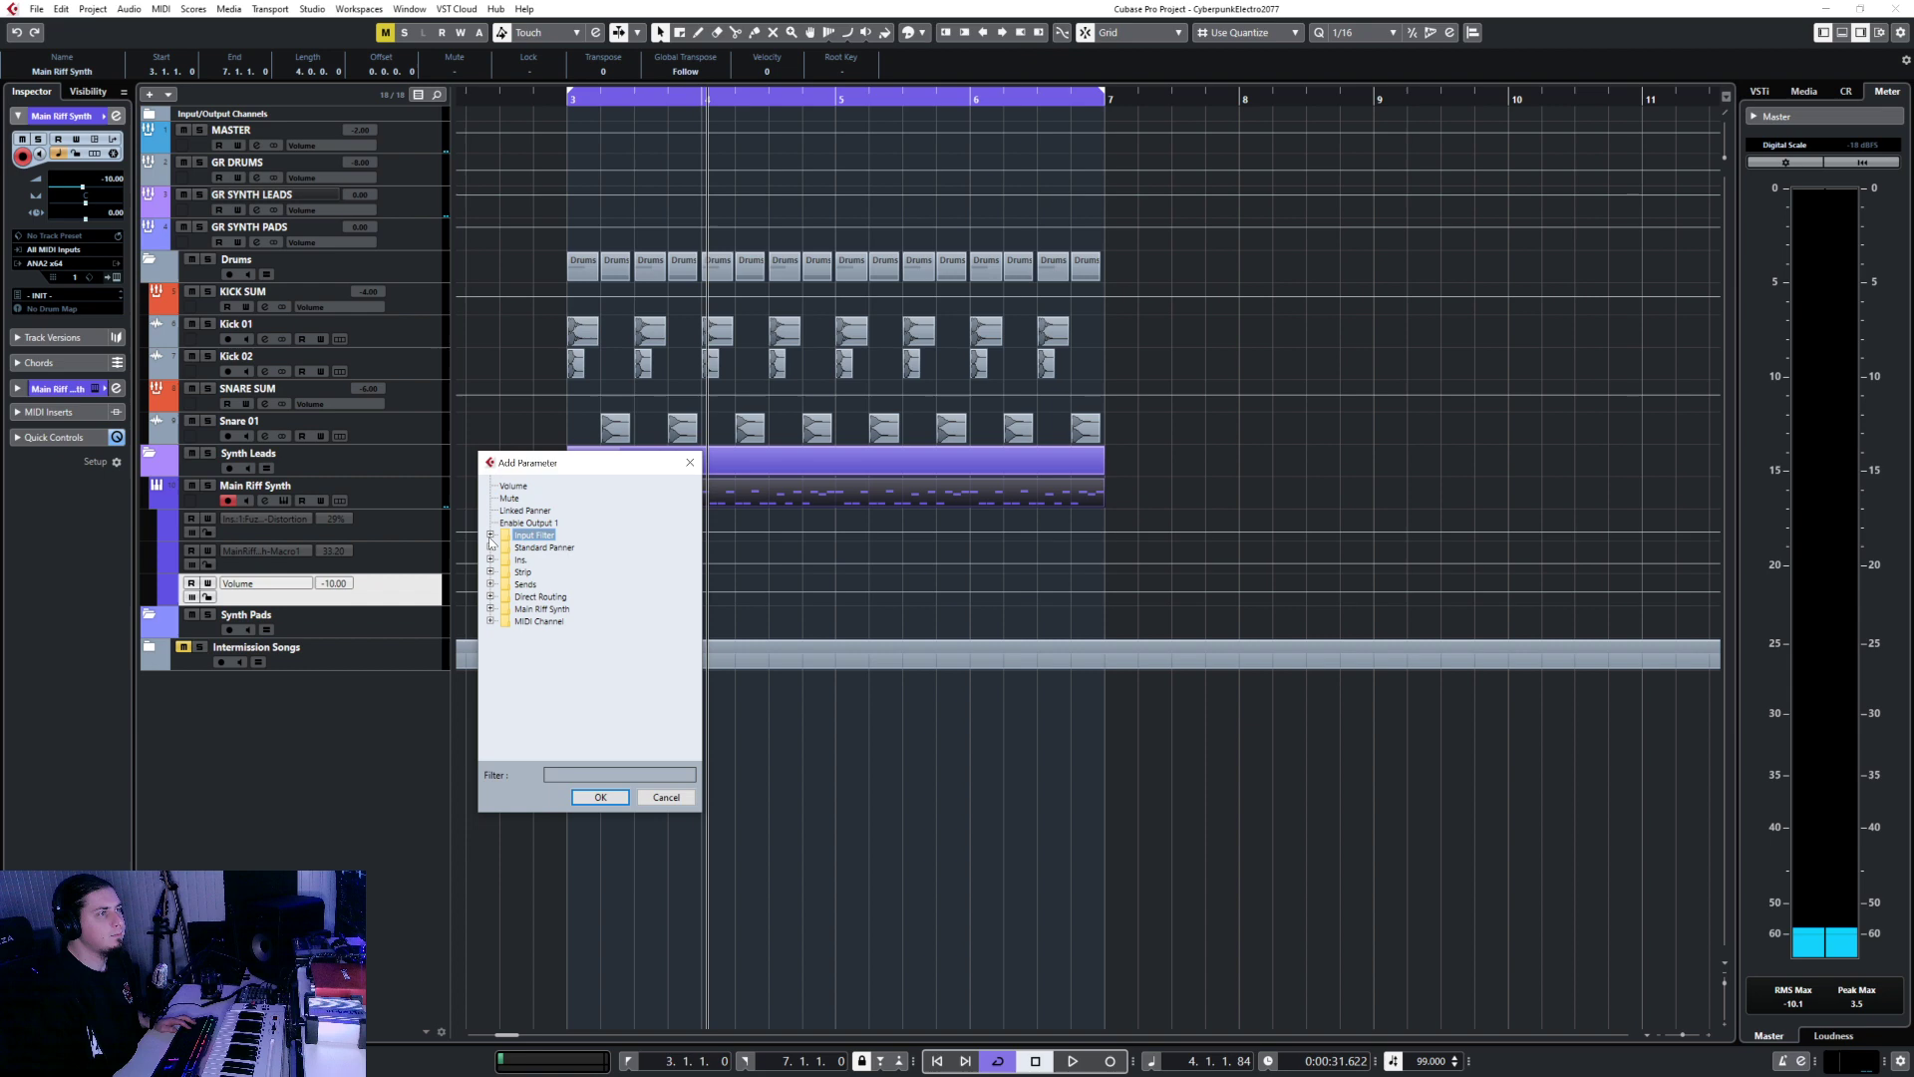
click(490, 609)
click(489, 608)
click(490, 559)
click(505, 597)
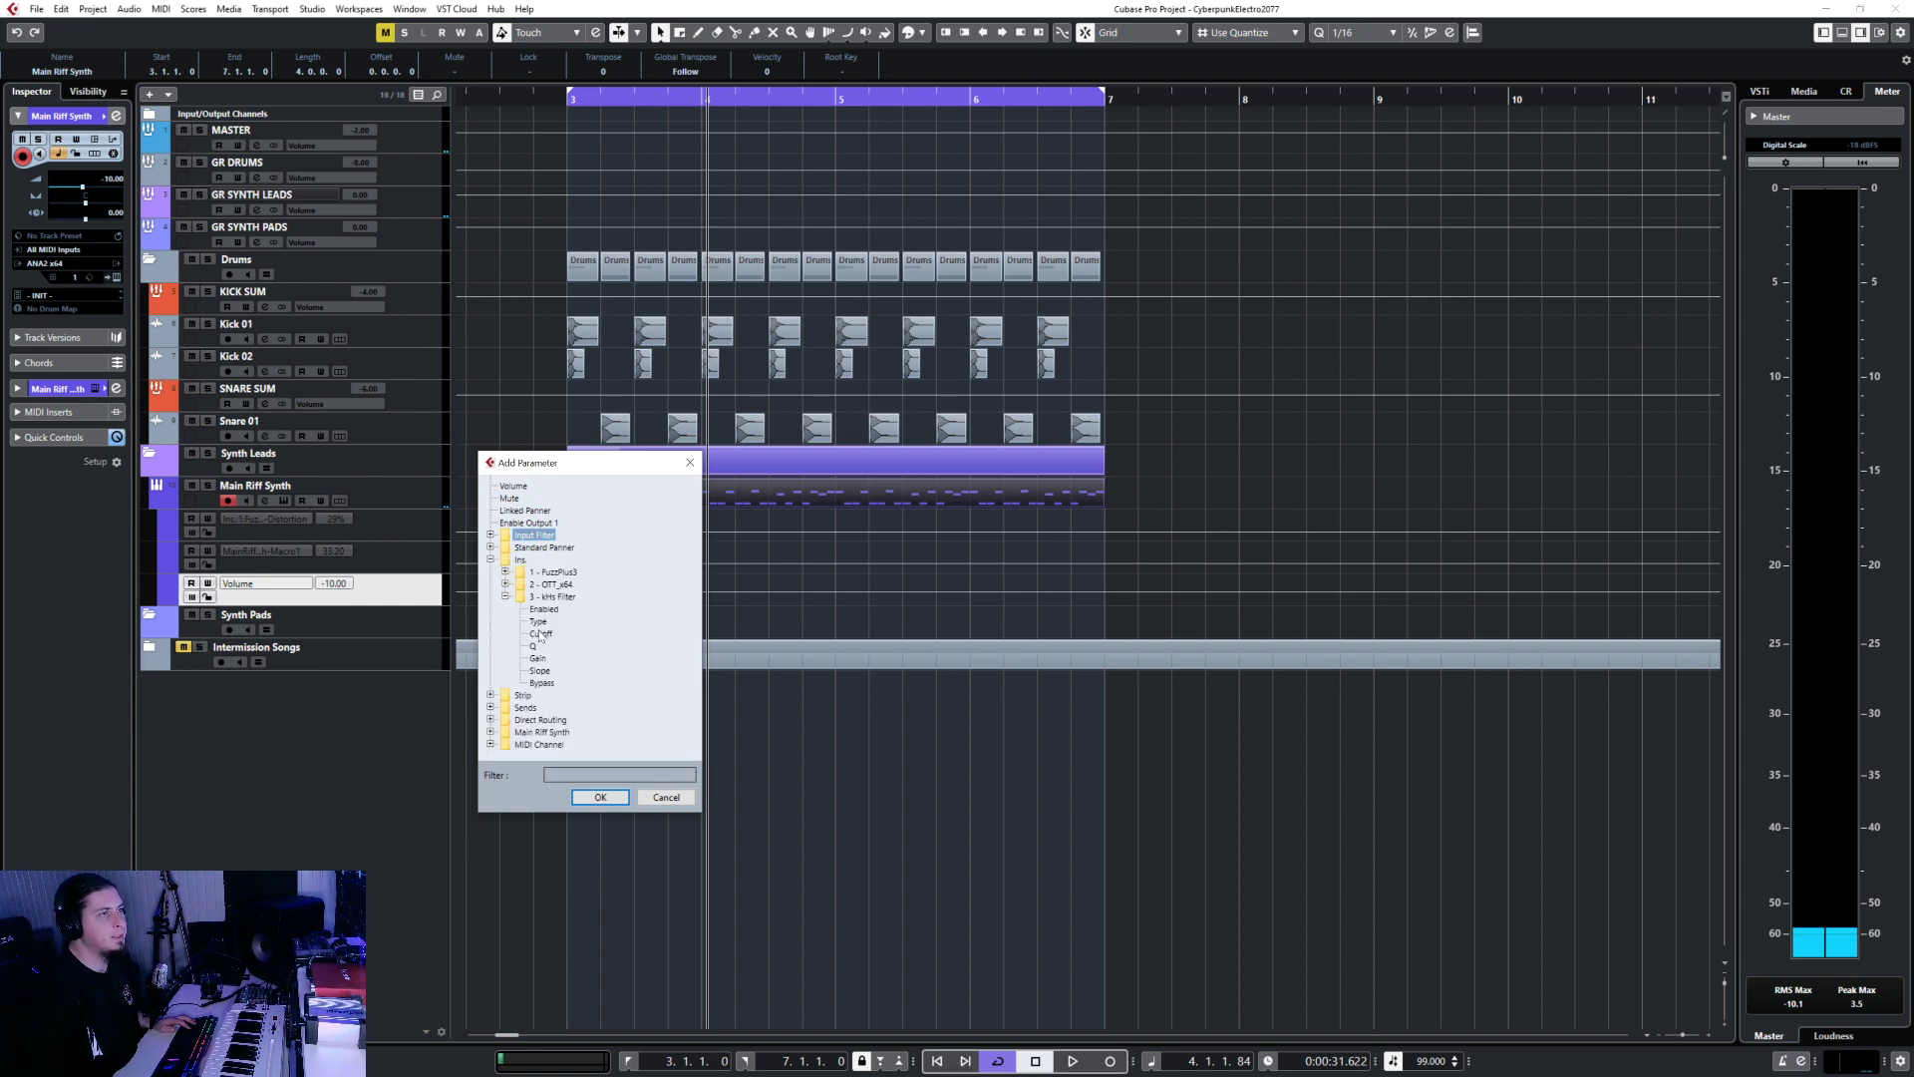
double_click(541, 634)
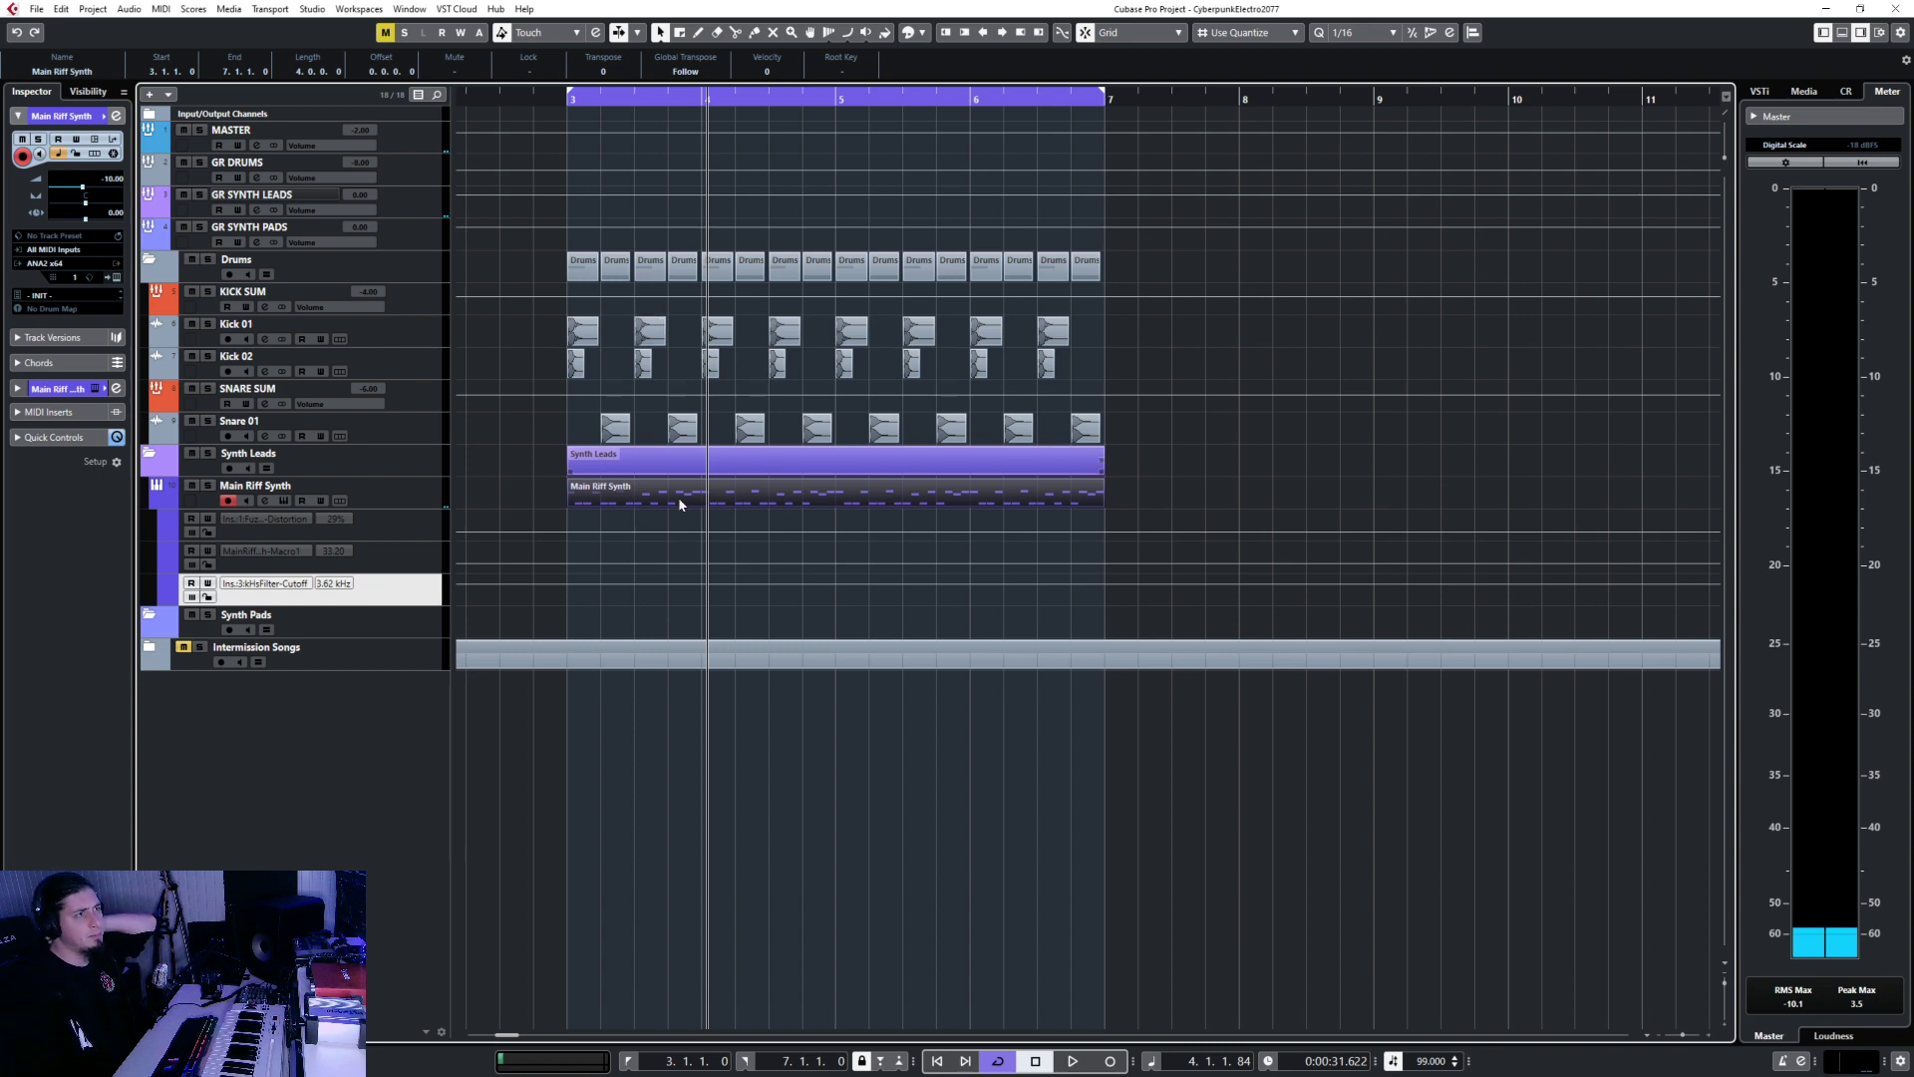
Turn off the bars 3–7 cycle loop.
scroll(568, 421, down, 5)
scroll(817, 321, left, 4)
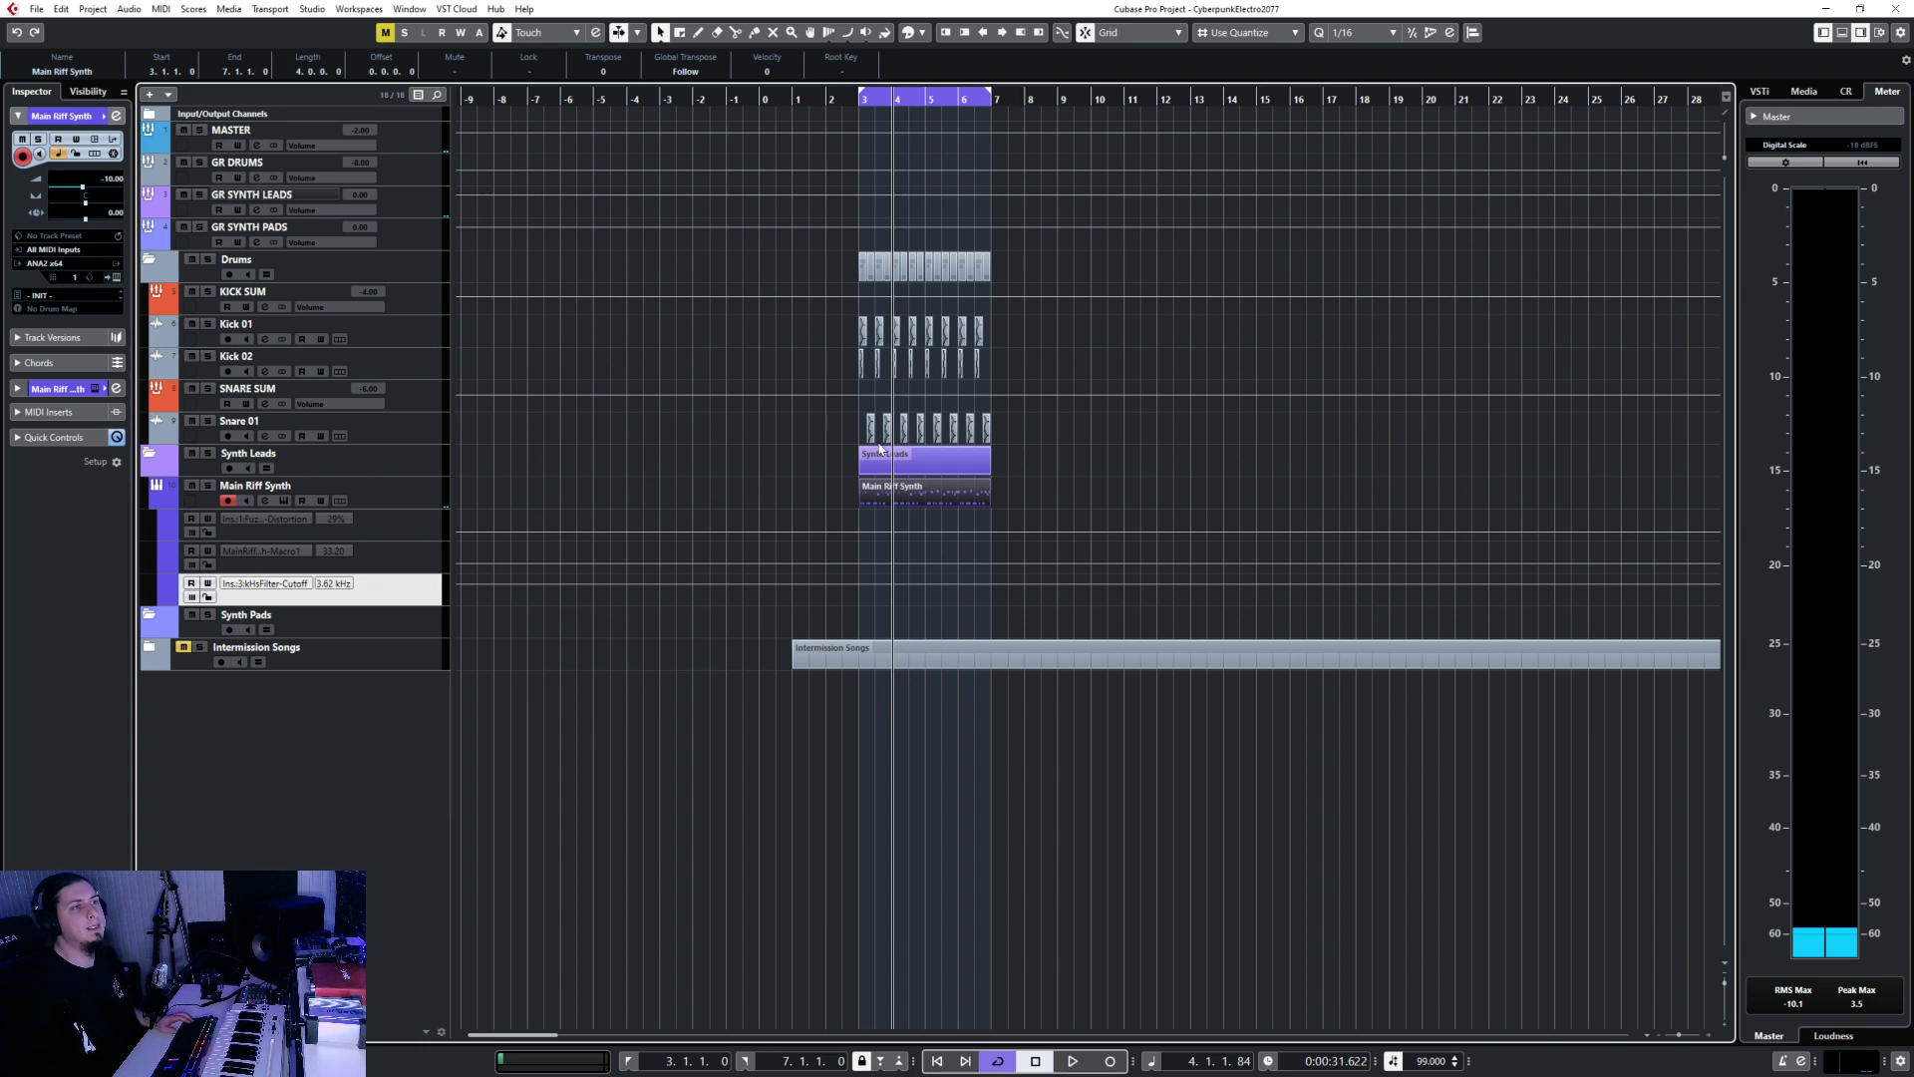
scroll(879, 451, up, 5)
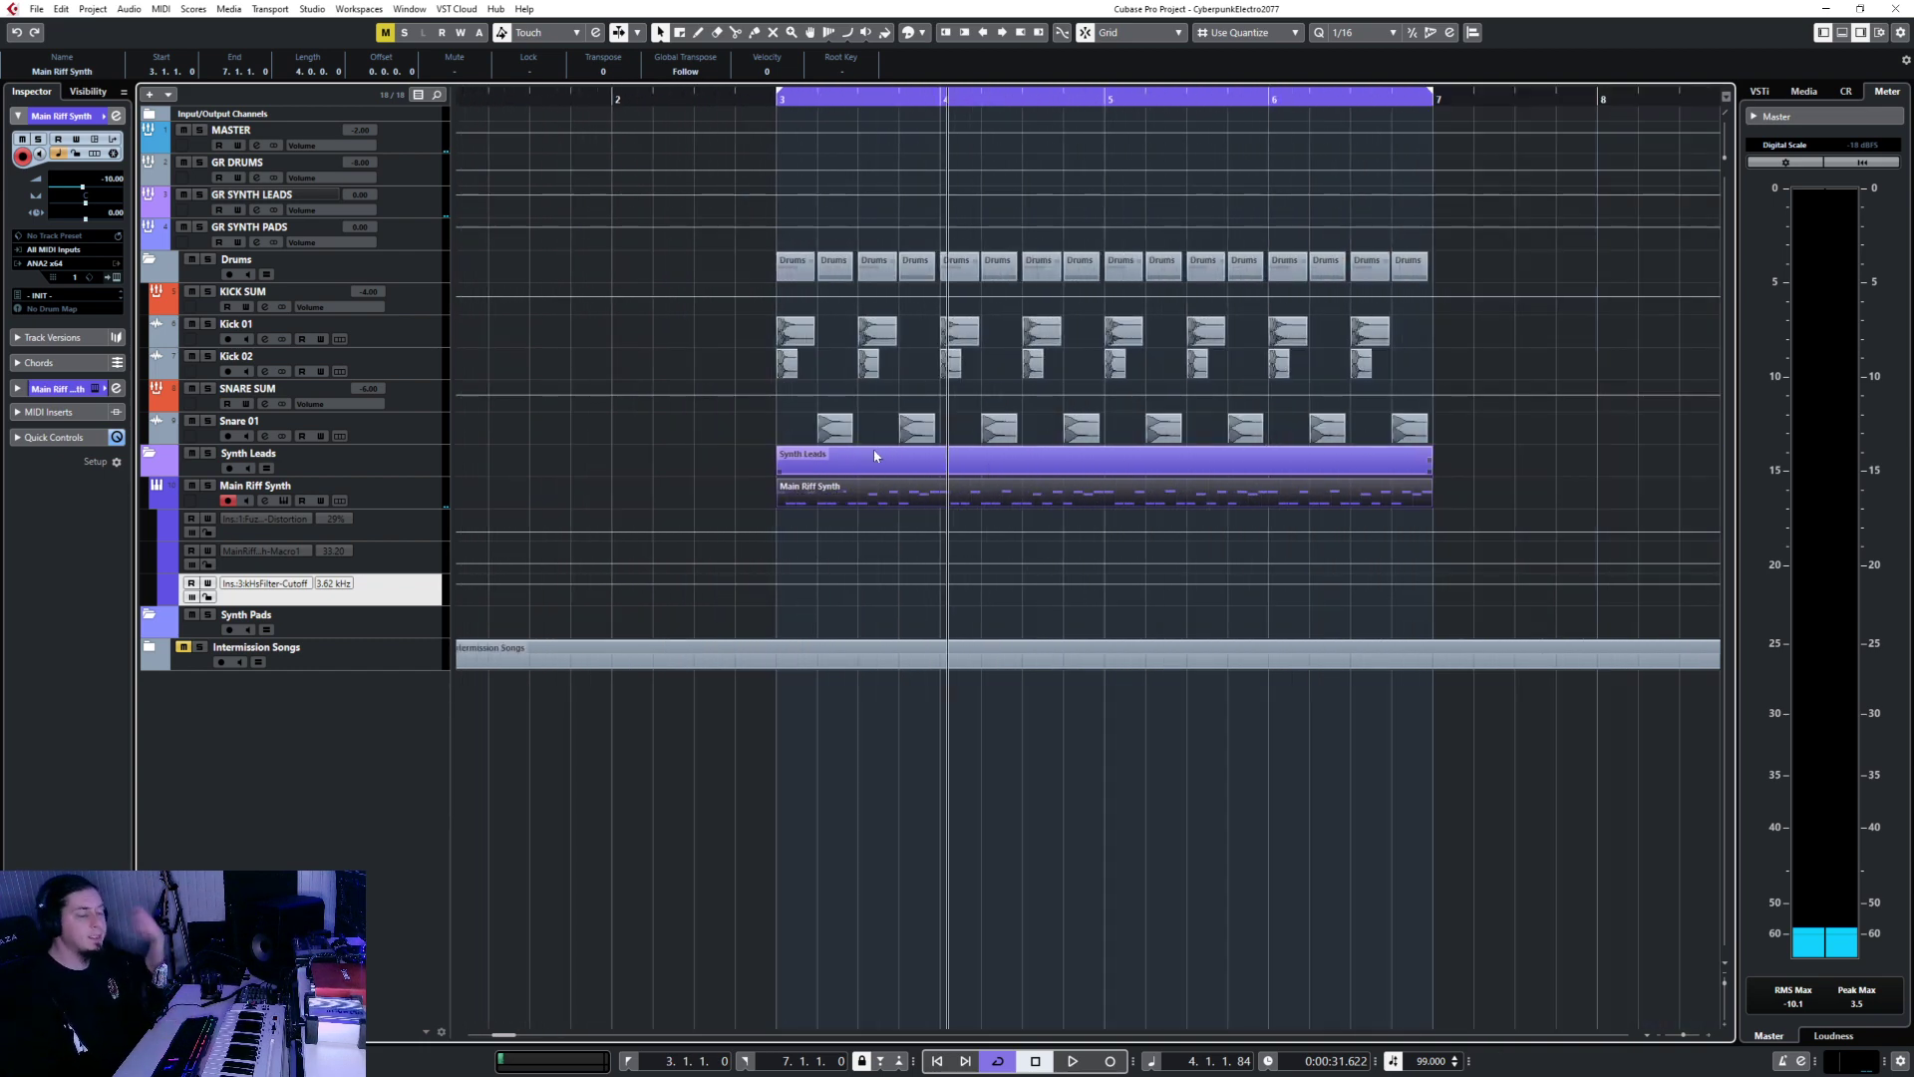
click(998, 1061)
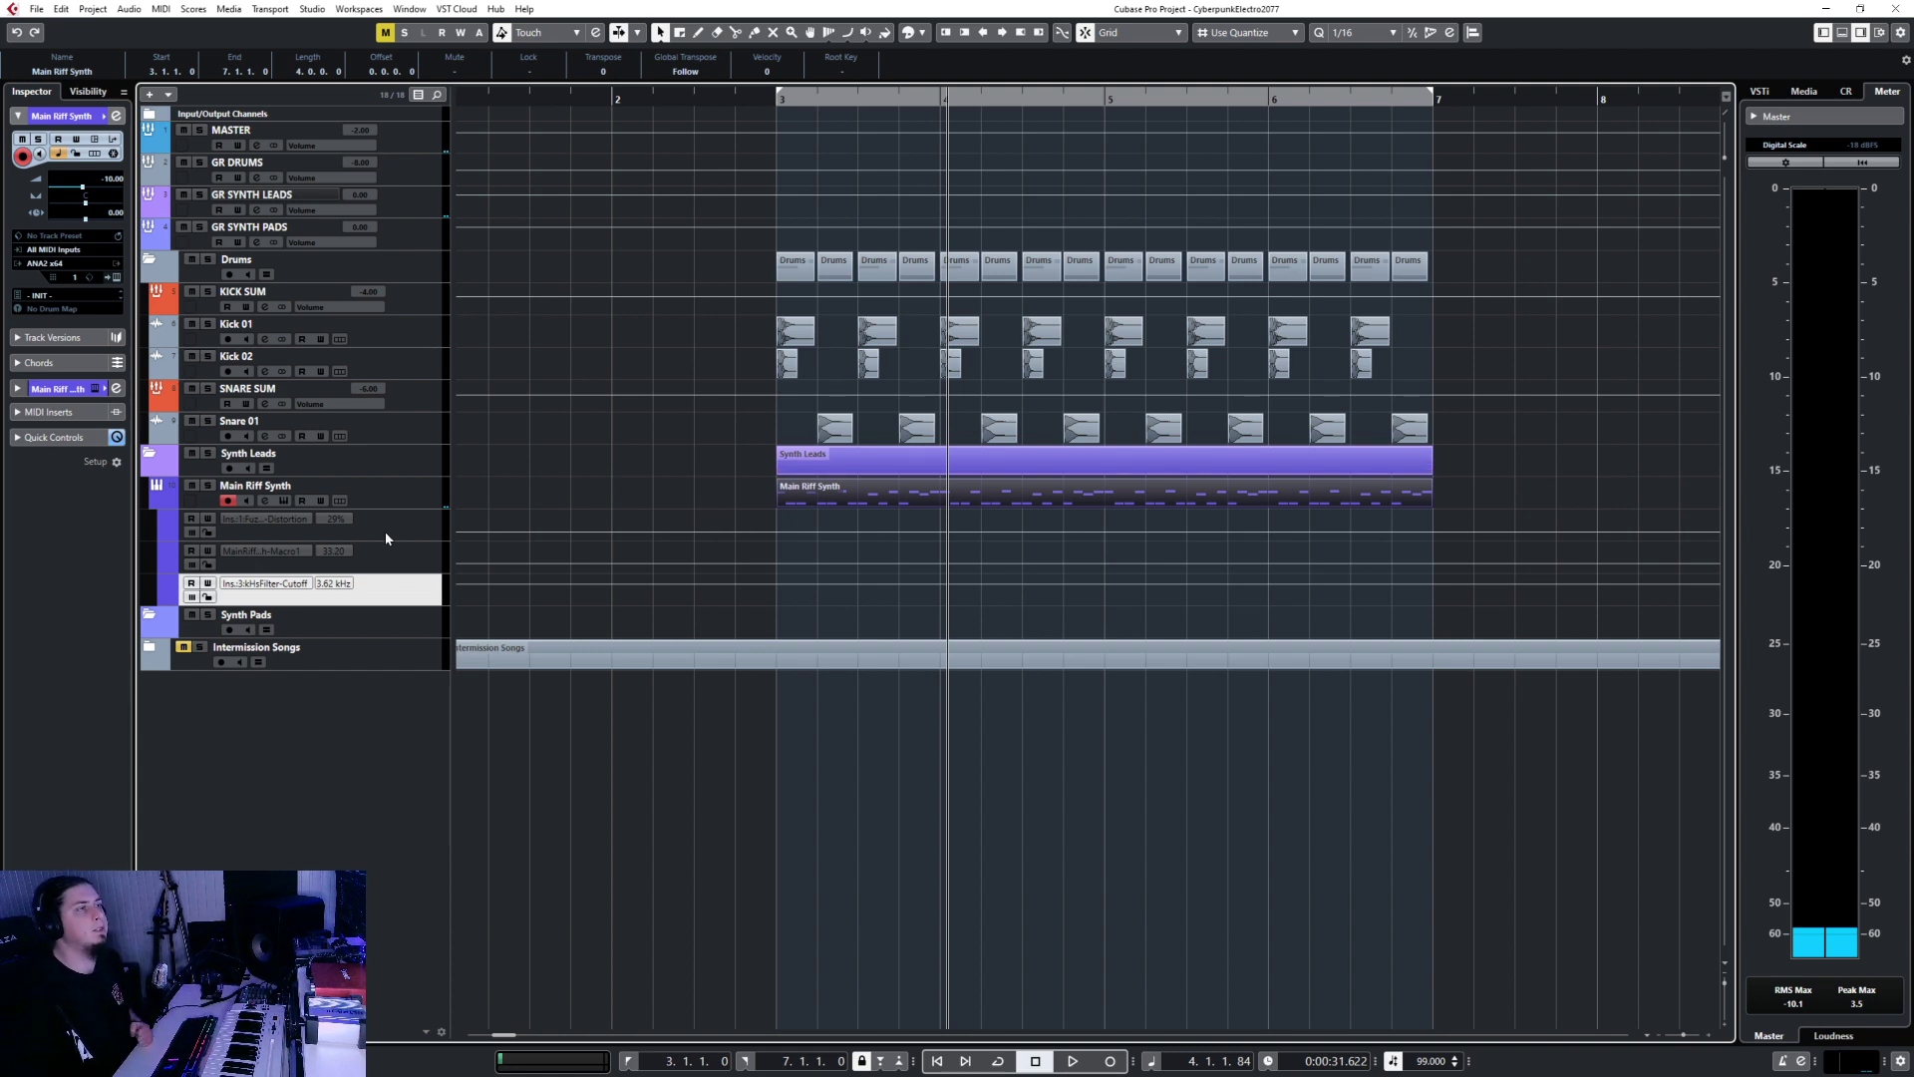
Draw a Fuzz distortion ramp rising from 22% to 30% across bars 3–7.
click(427, 537)
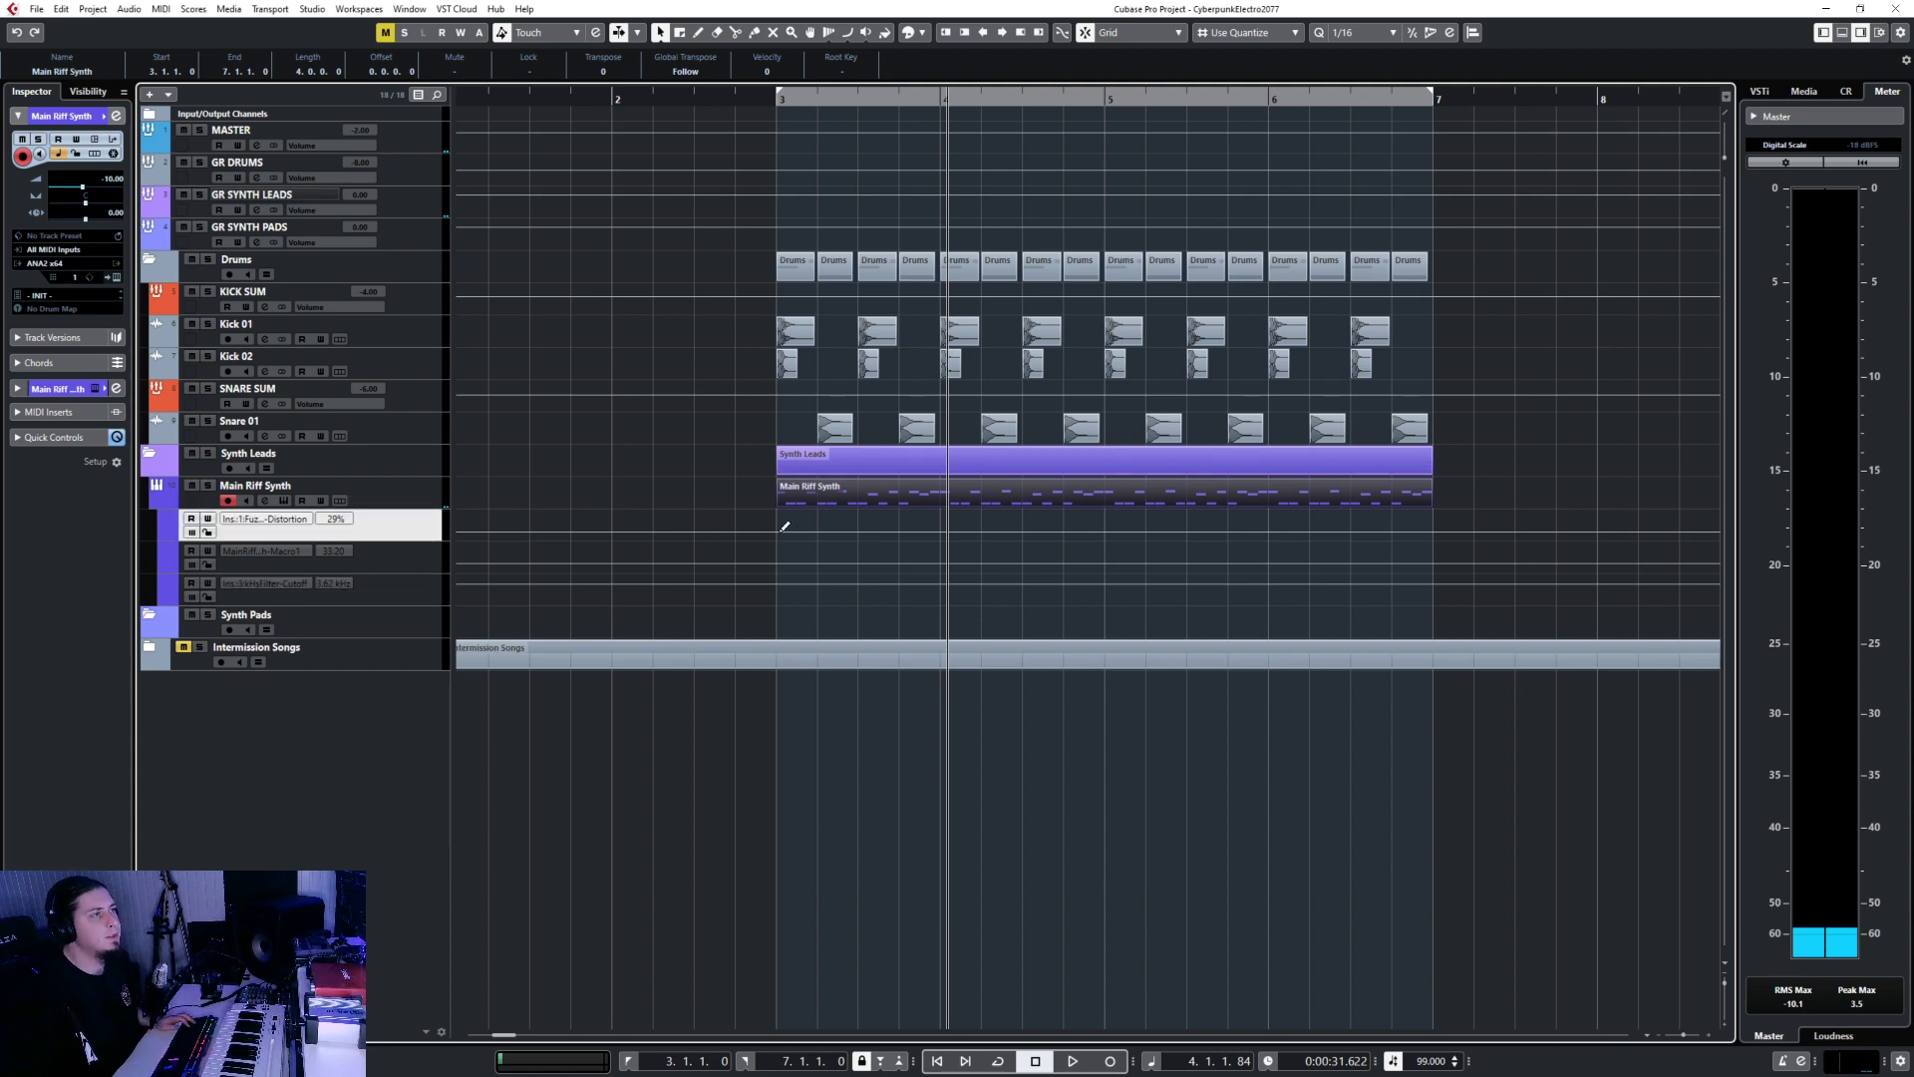
drag(780, 531, 1433, 529)
click(818, 534)
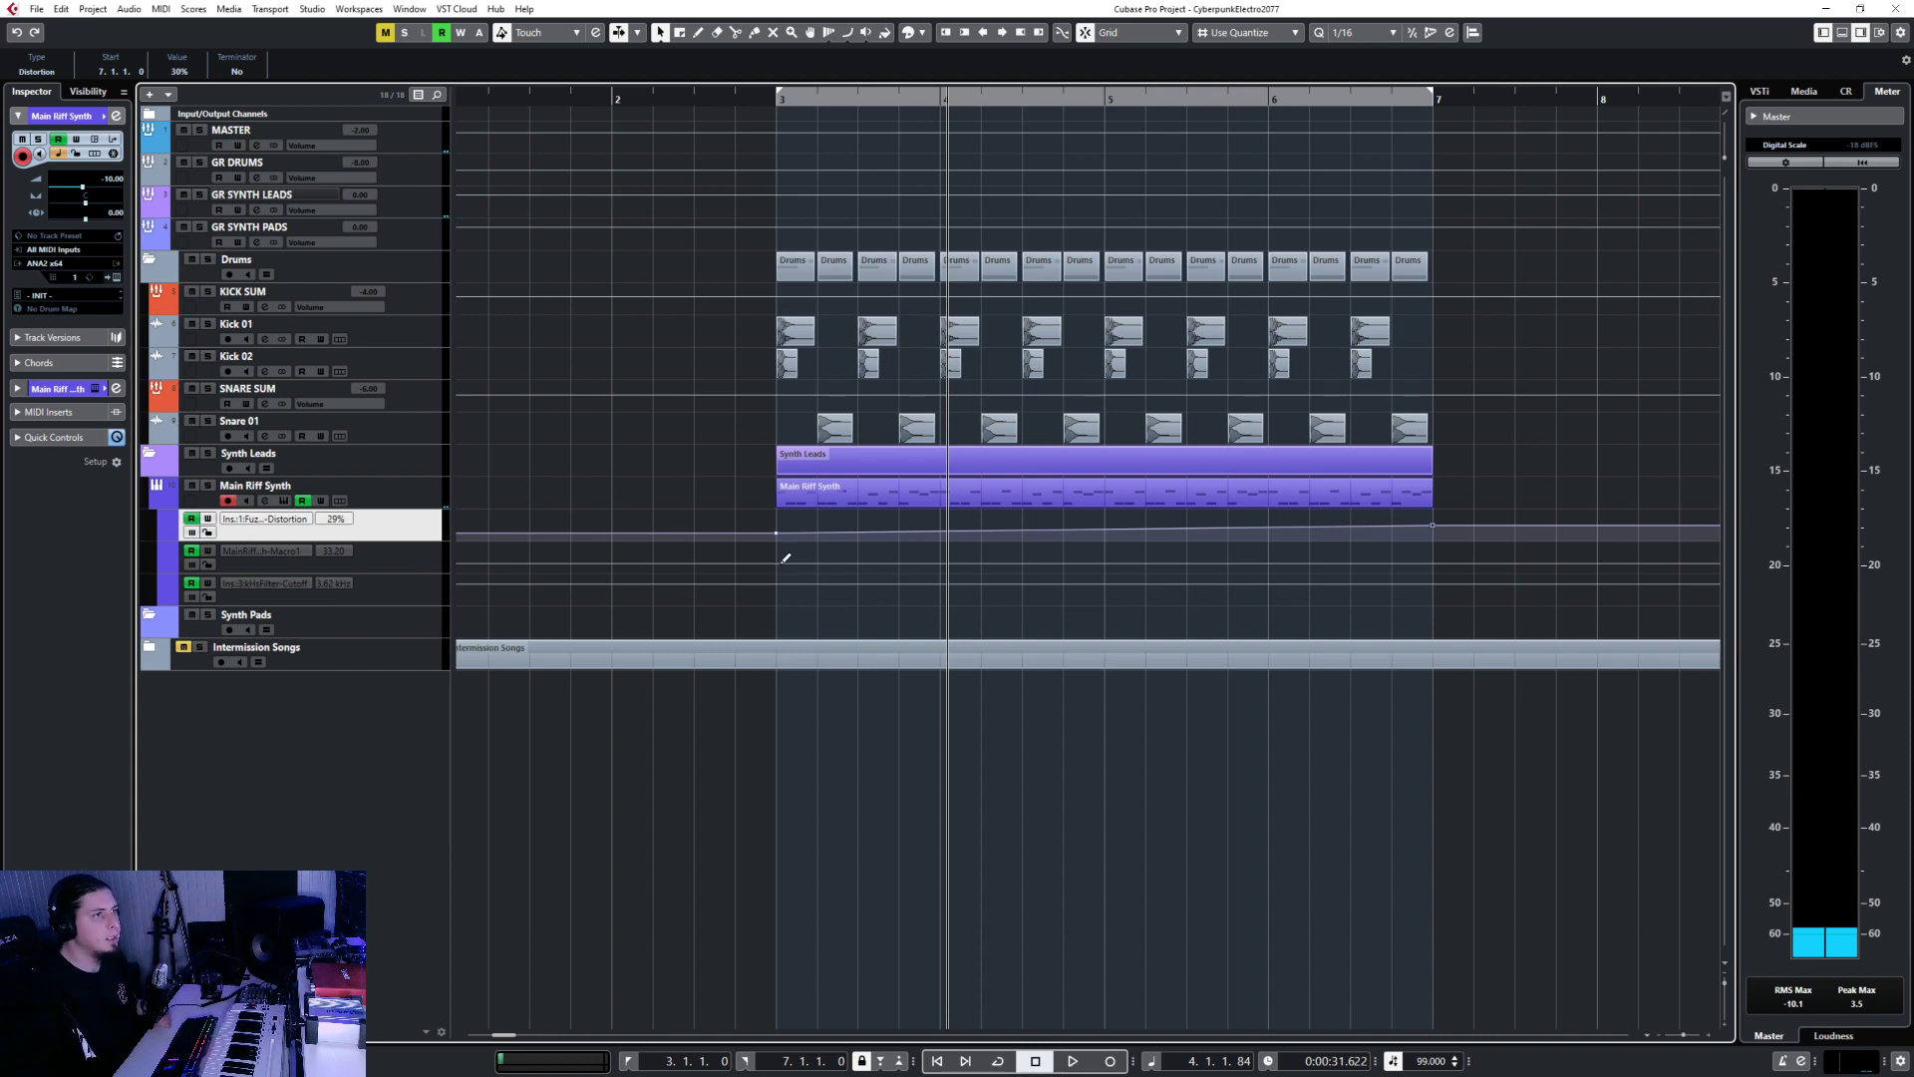
Draw a Macro1 ramp rising from bar 3, then enlarge all three automation lanes.
drag(782, 563, 1104, 552)
click(820, 566)
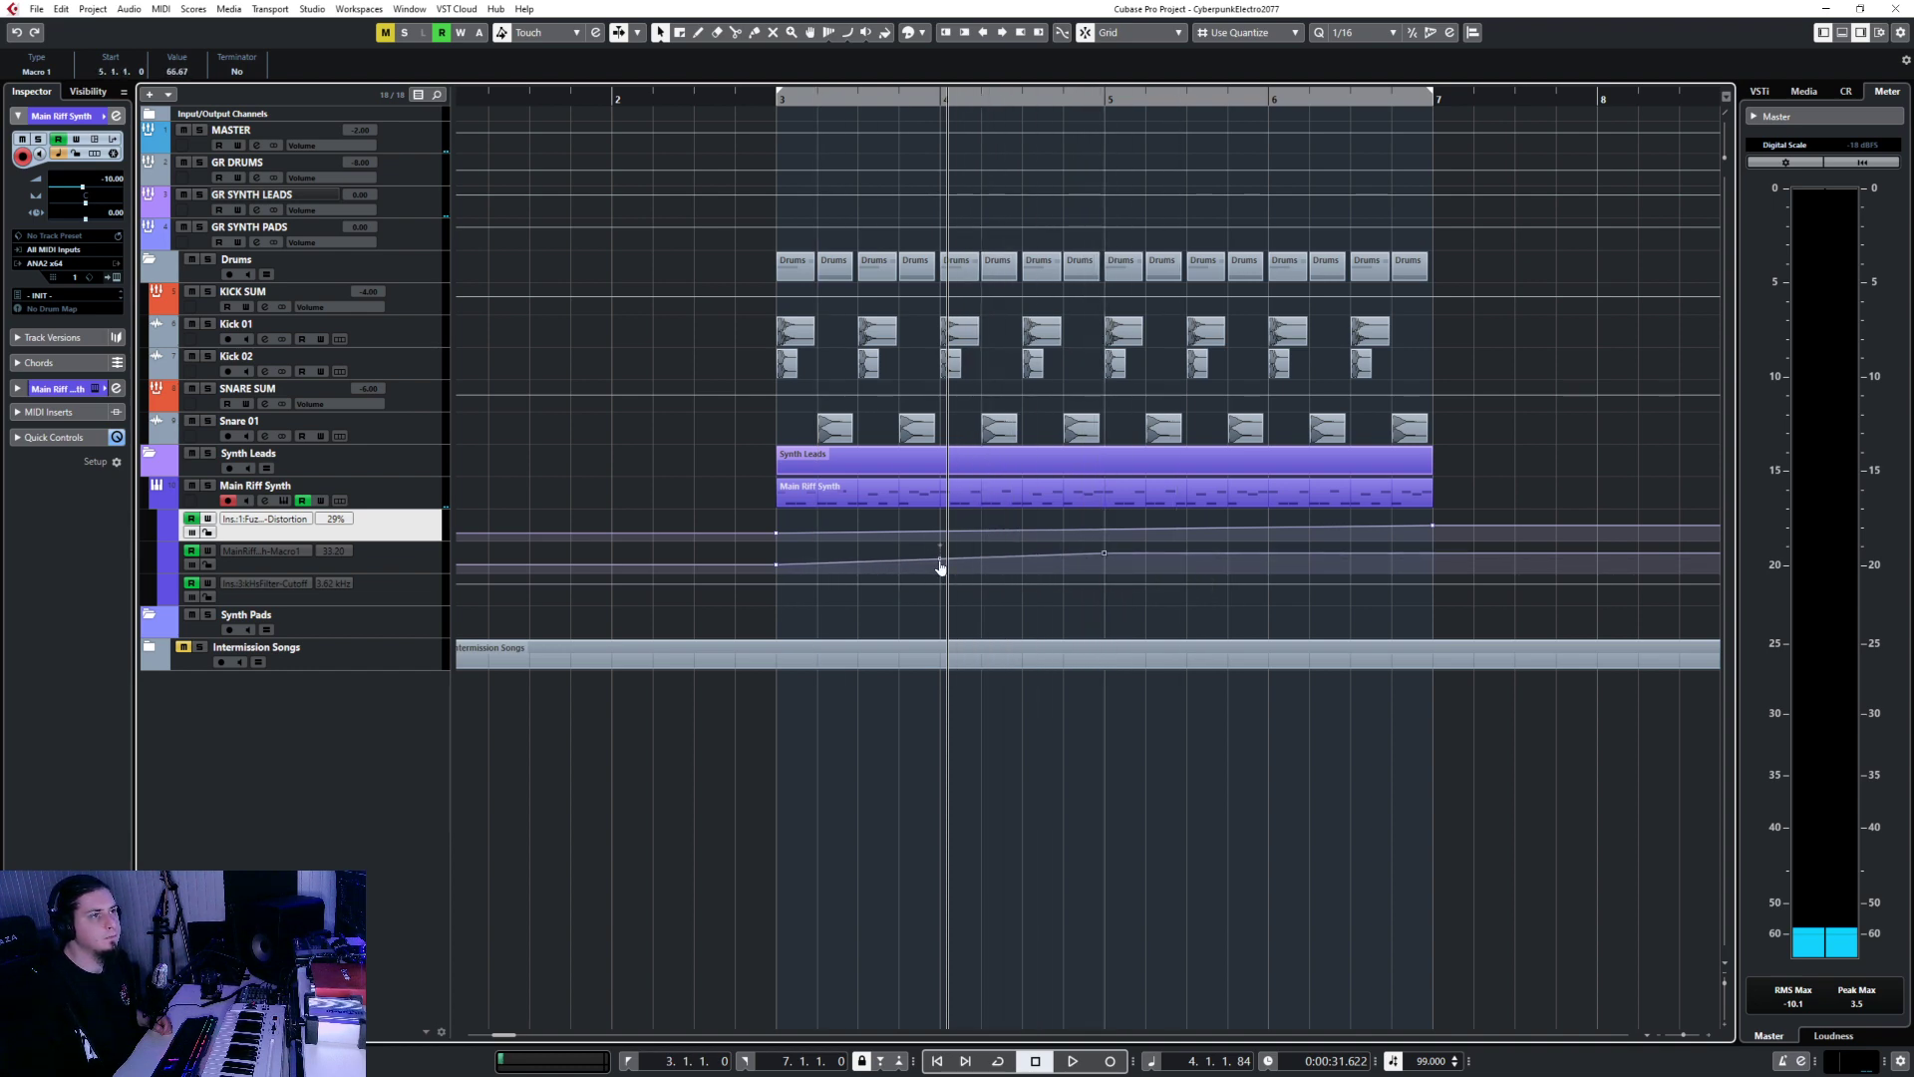
click(941, 569)
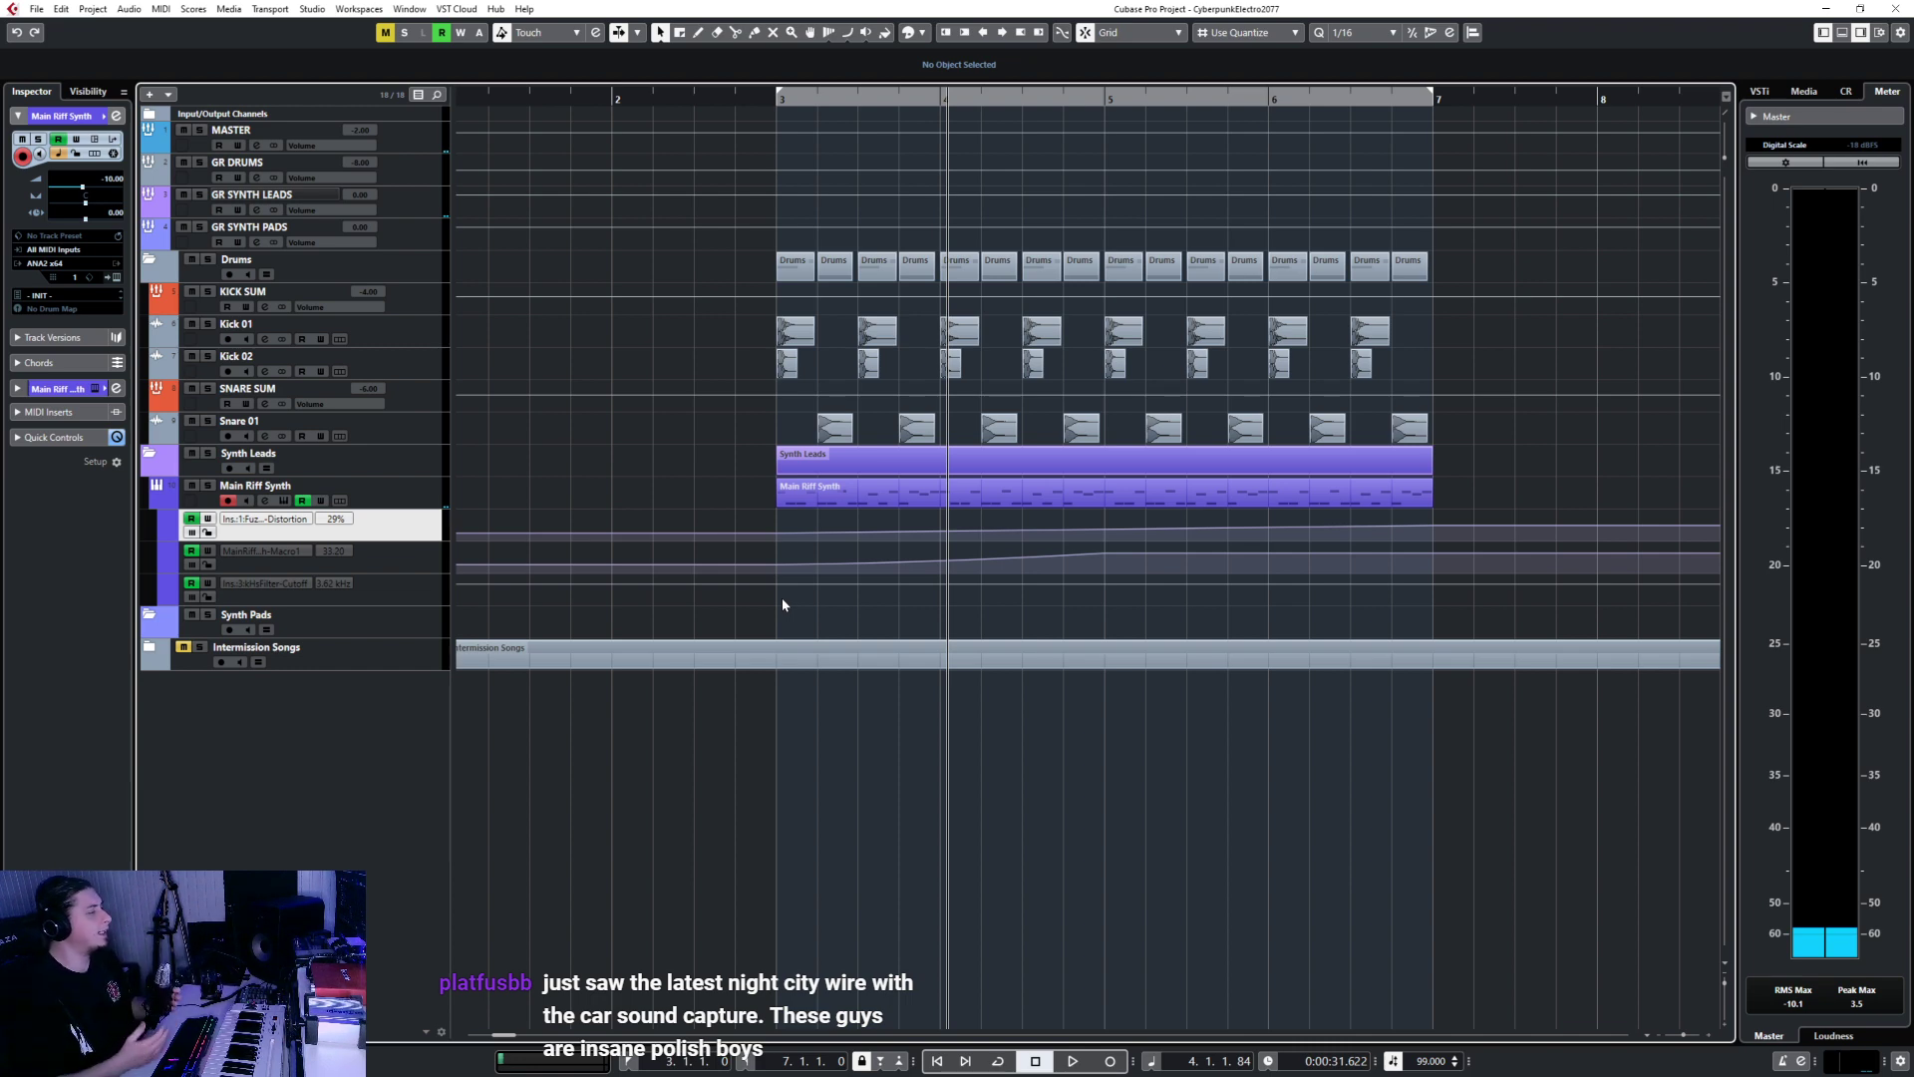
shift+click(399, 597)
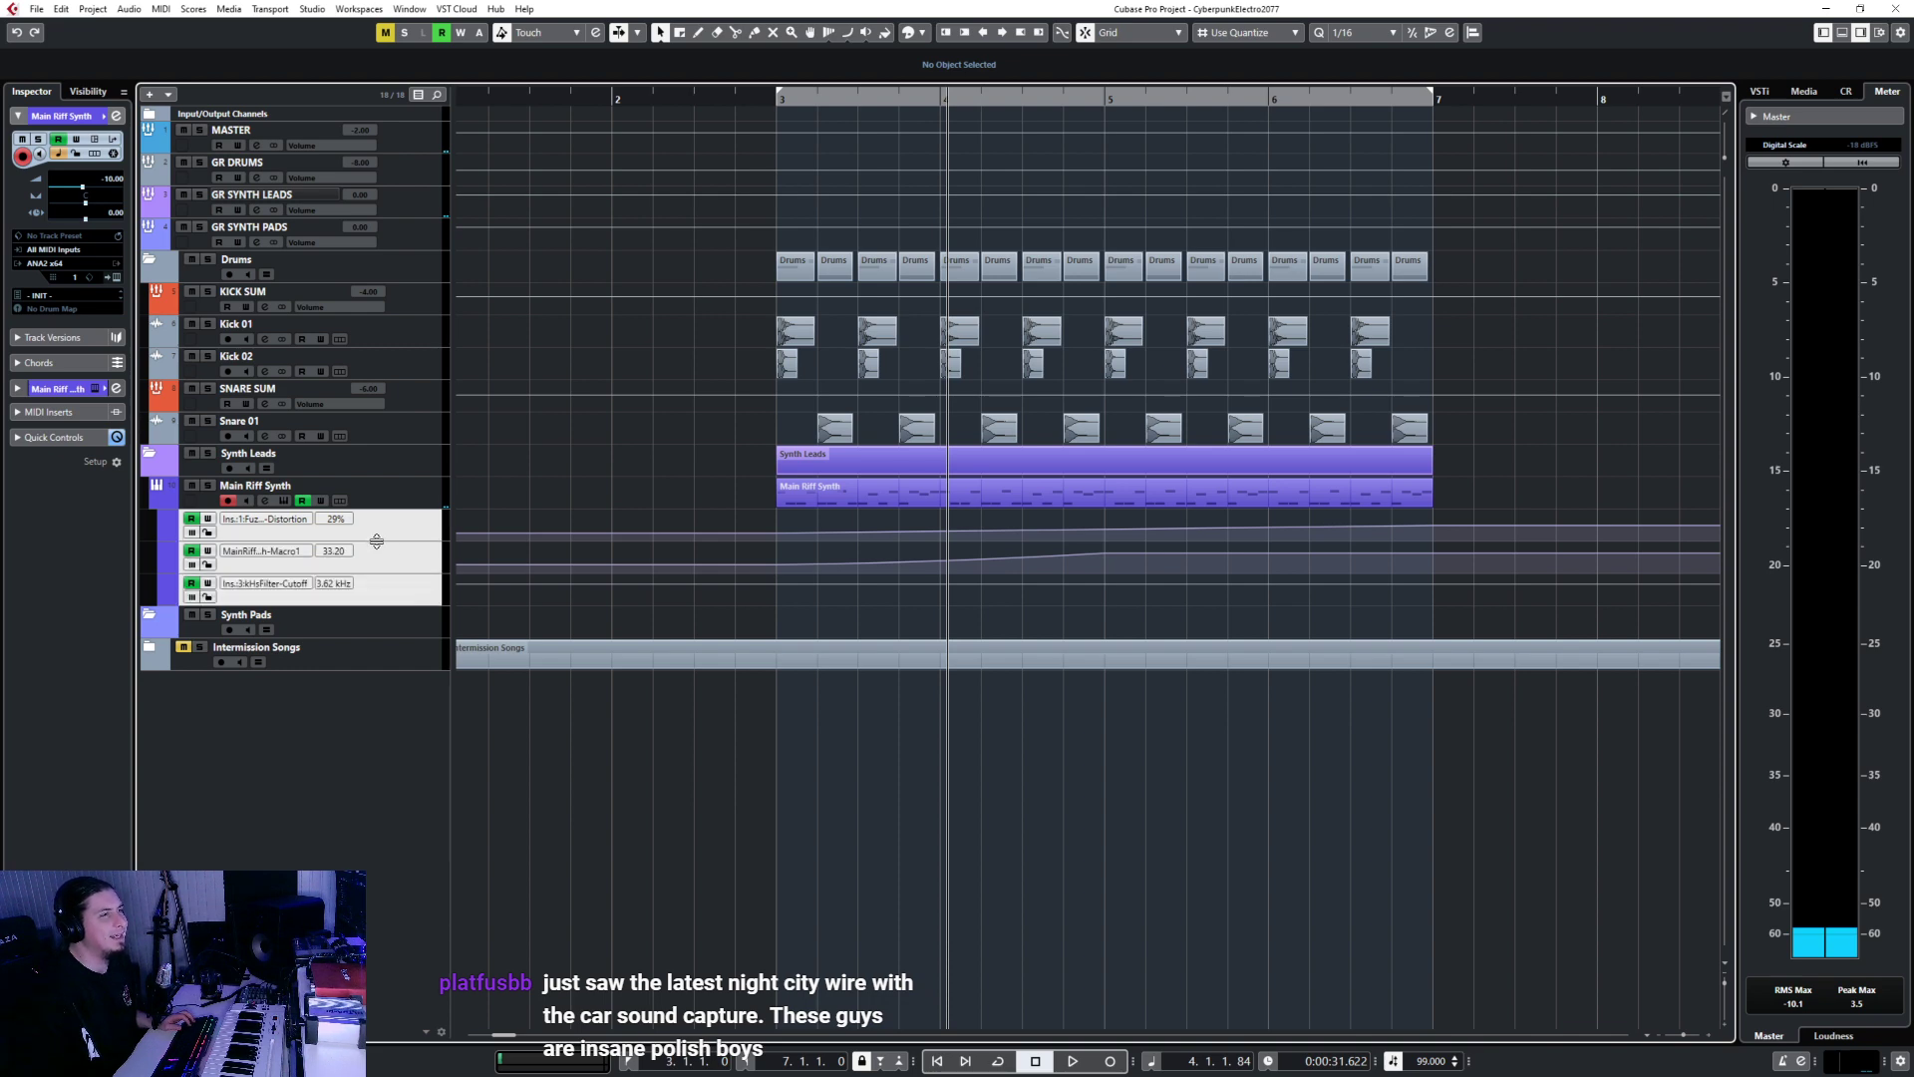
drag(376, 541, 375, 588)
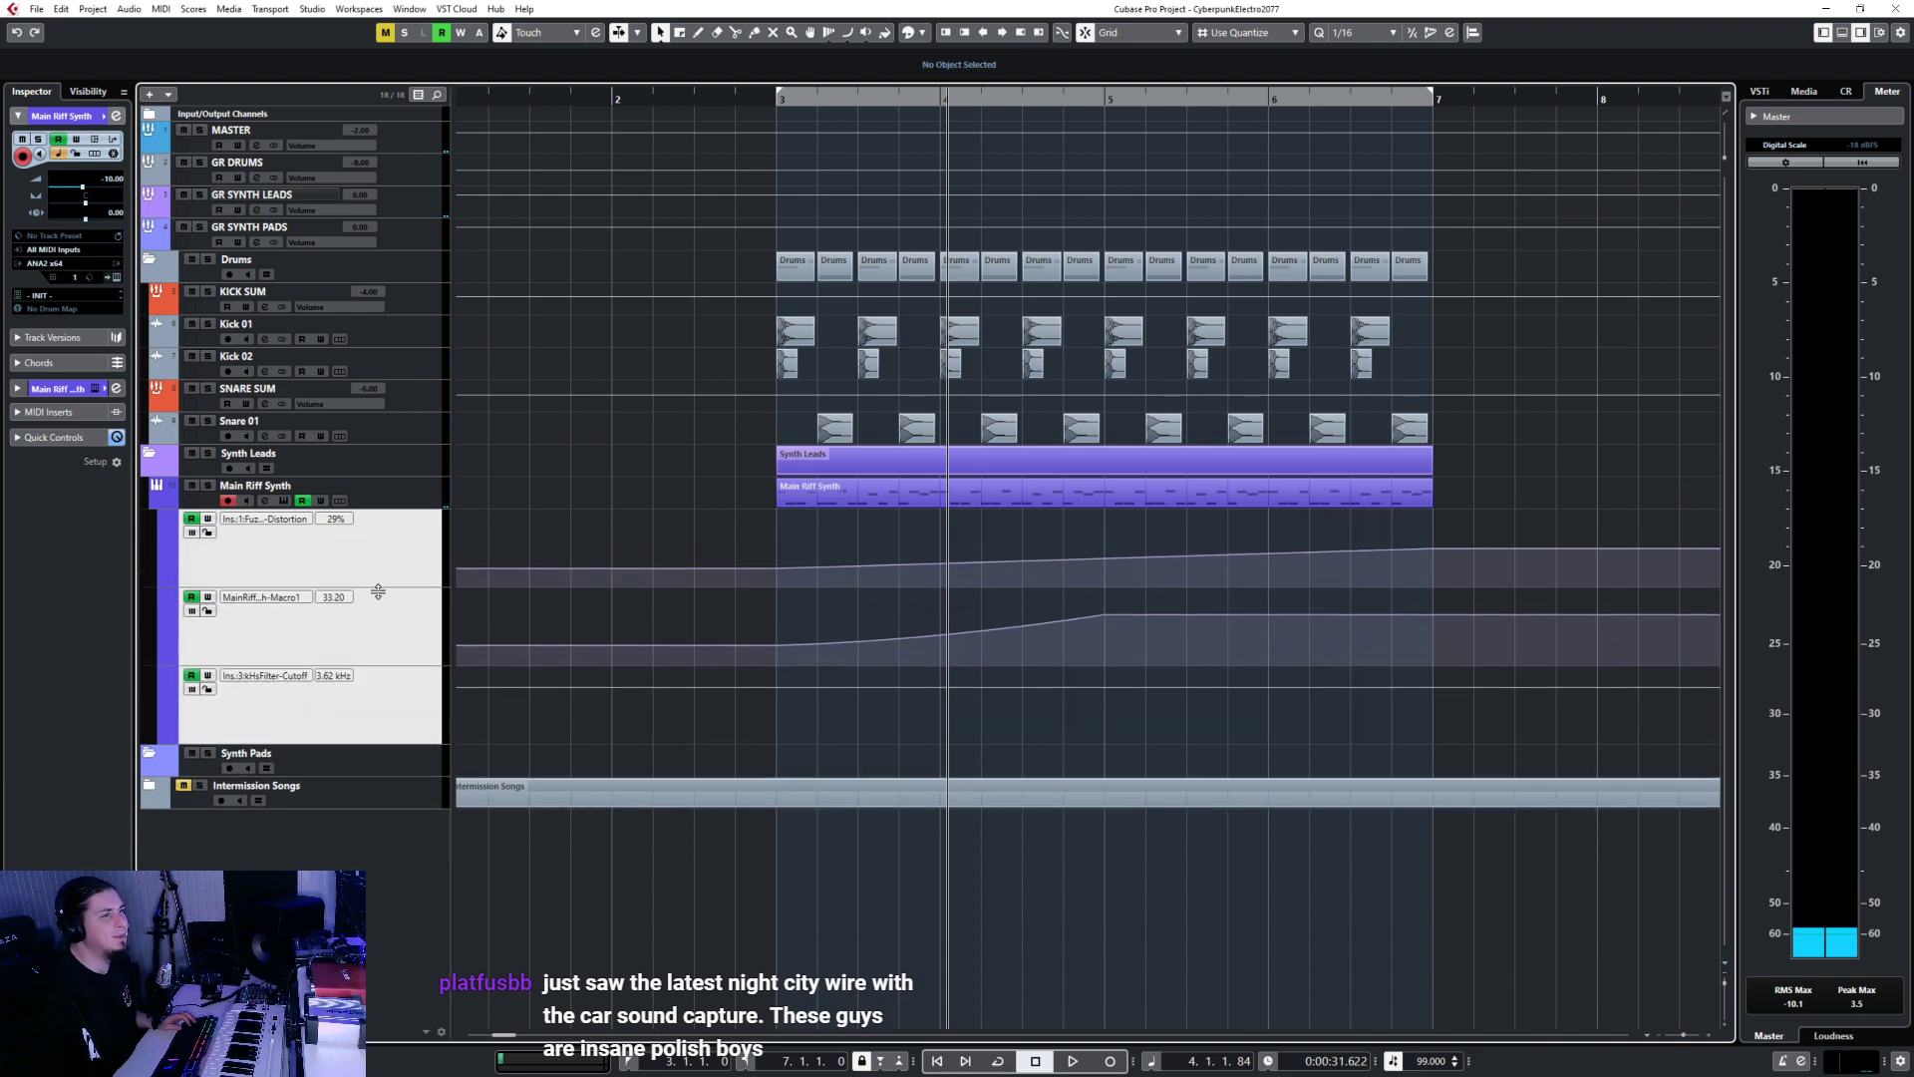
Shape the Filter-Cutoff automation: level from bar 3, point at bar 5, curving up to 2.86 kHz at bar 7.
click(778, 689)
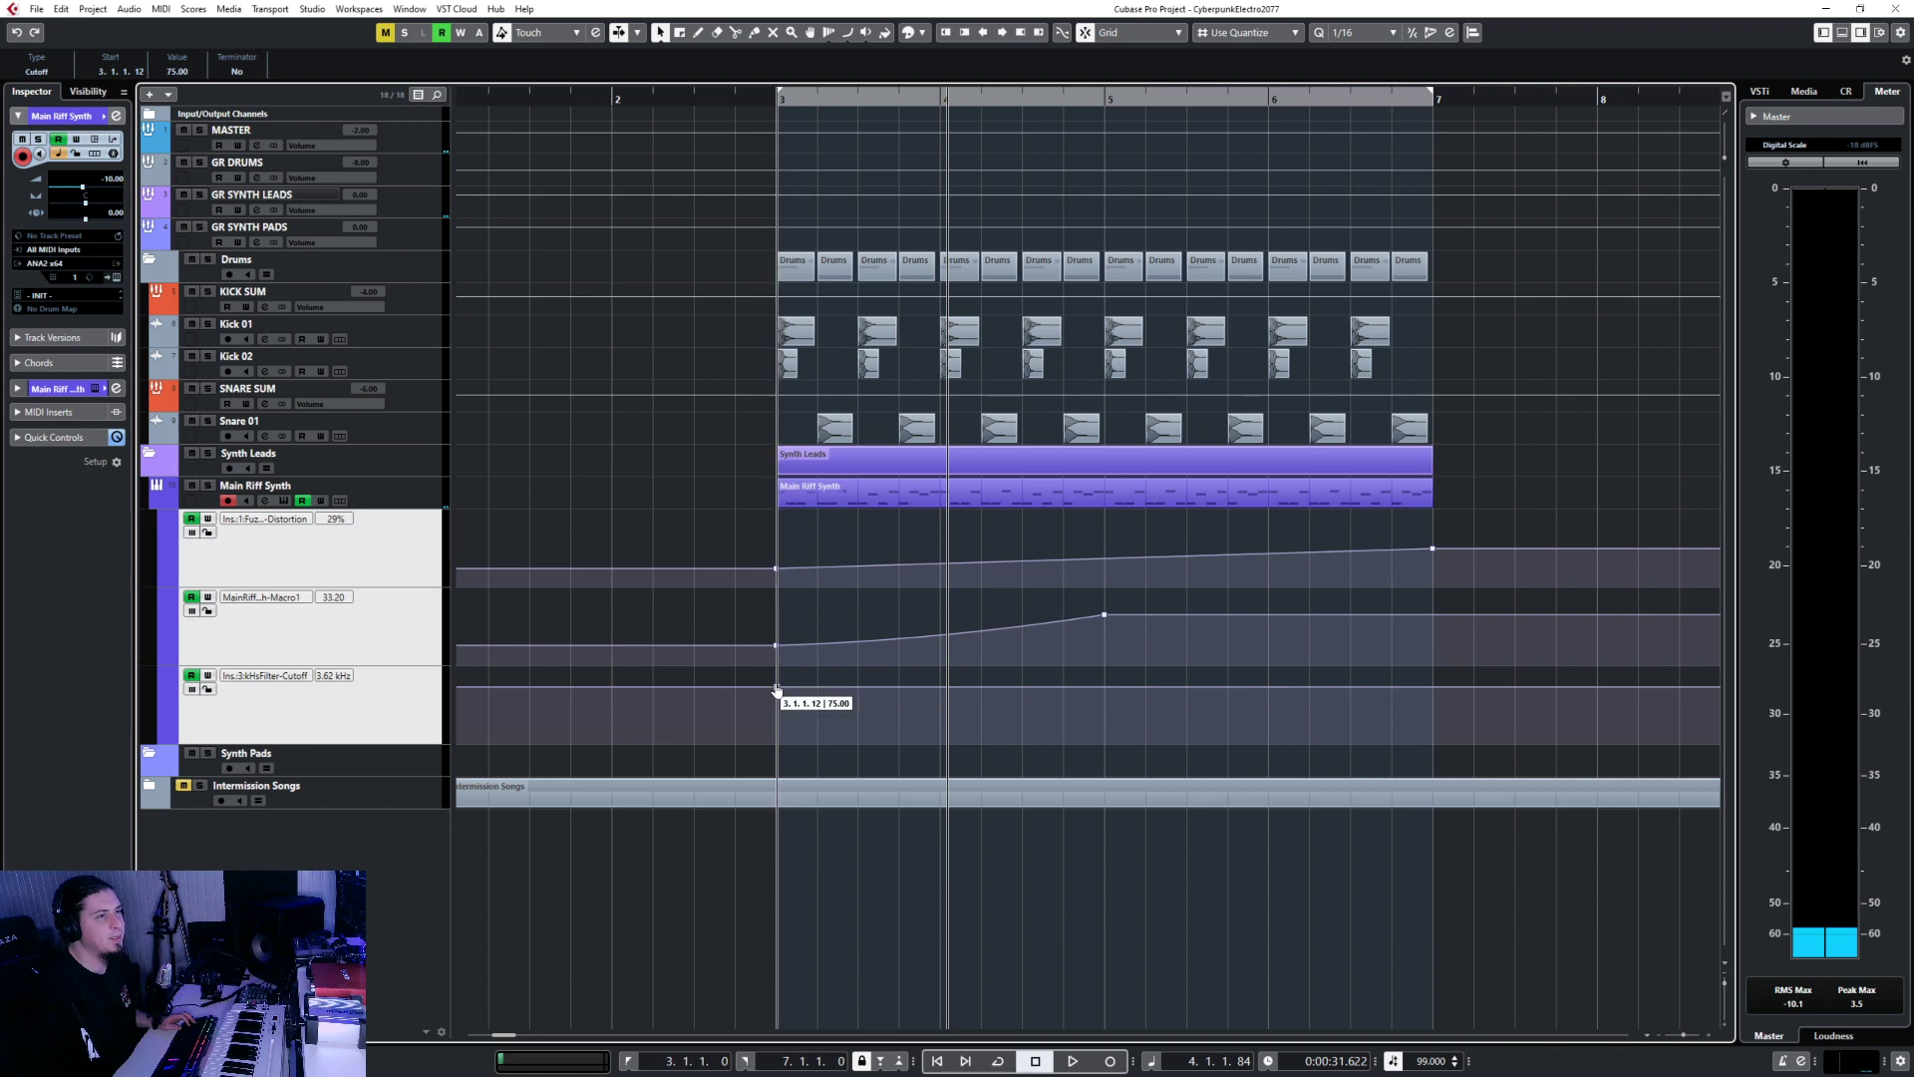
drag(778, 689, 777, 719)
click(389, 697)
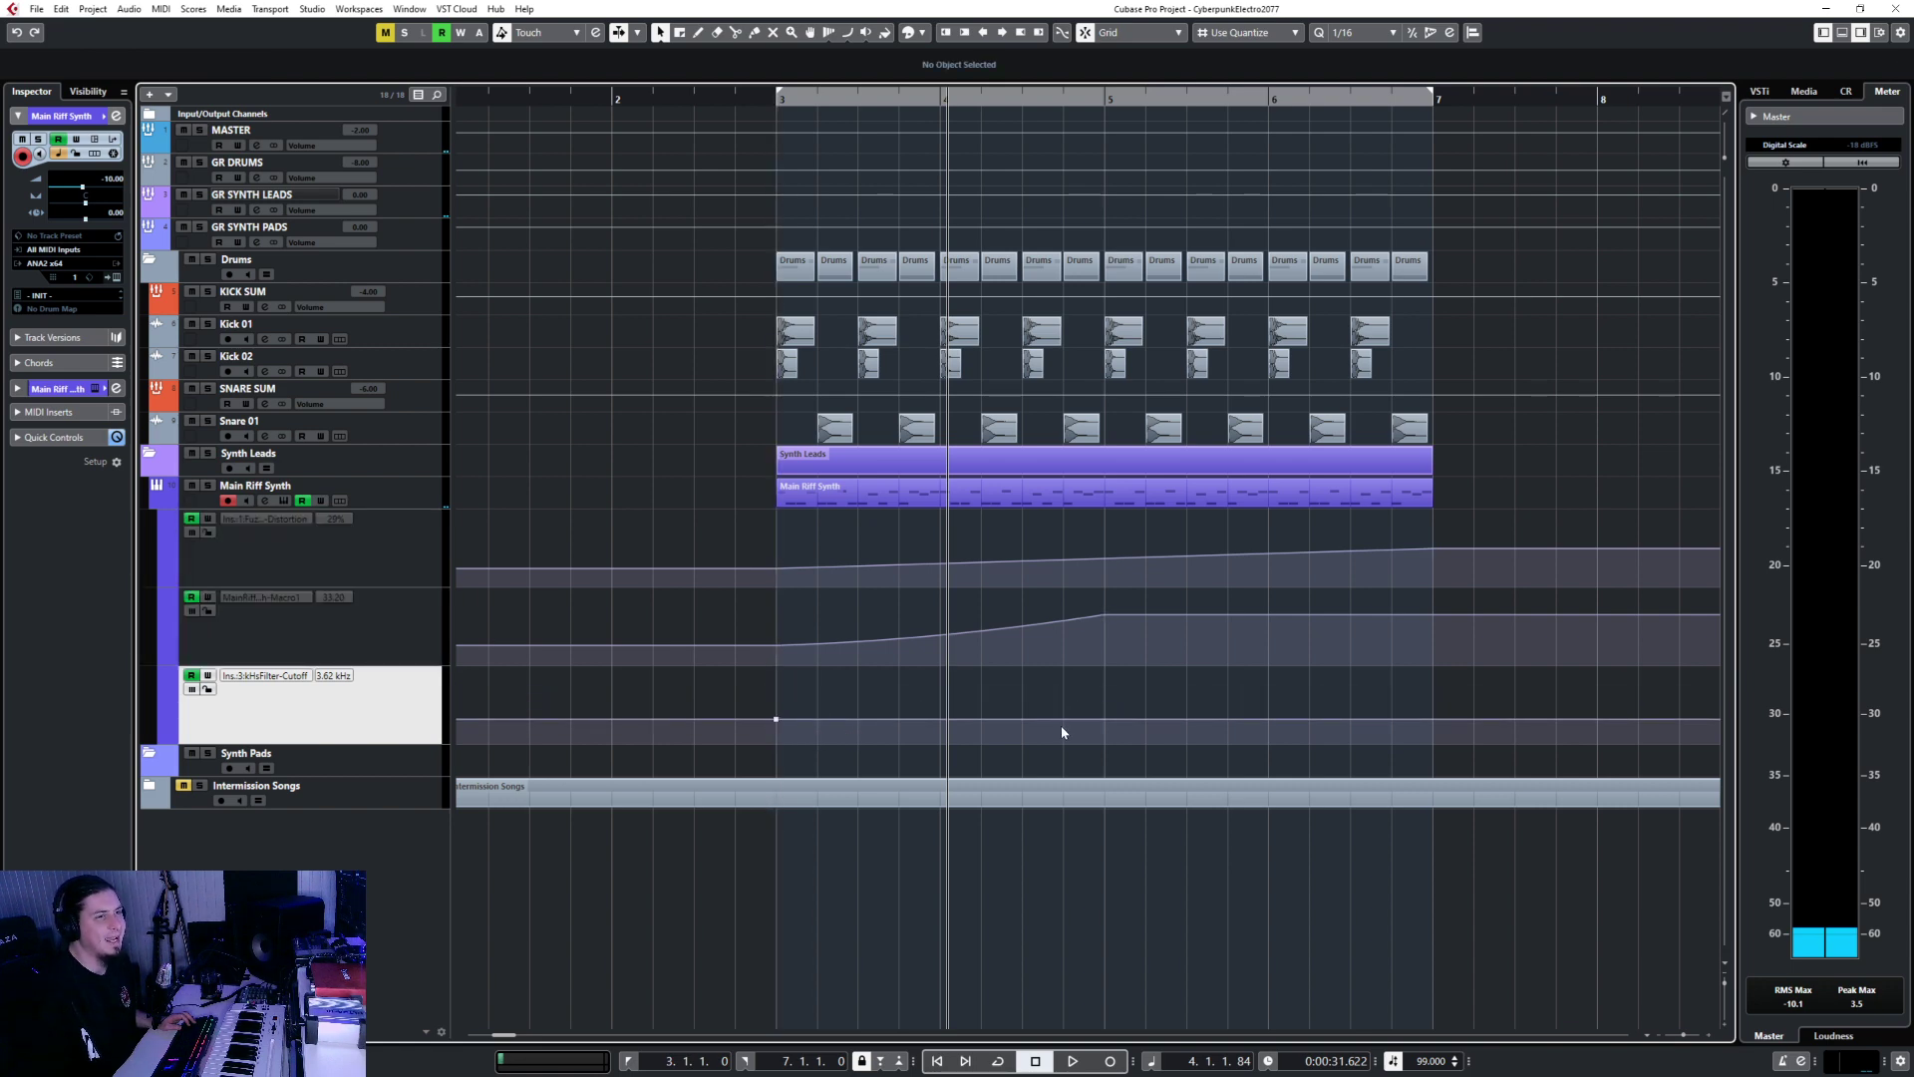
drag(1055, 721, 1211, 711)
drag(1437, 704, 1437, 694)
drag(1109, 710, 1104, 733)
Play the automation back from around bar 2 and stop after bar 7.
click(716, 98)
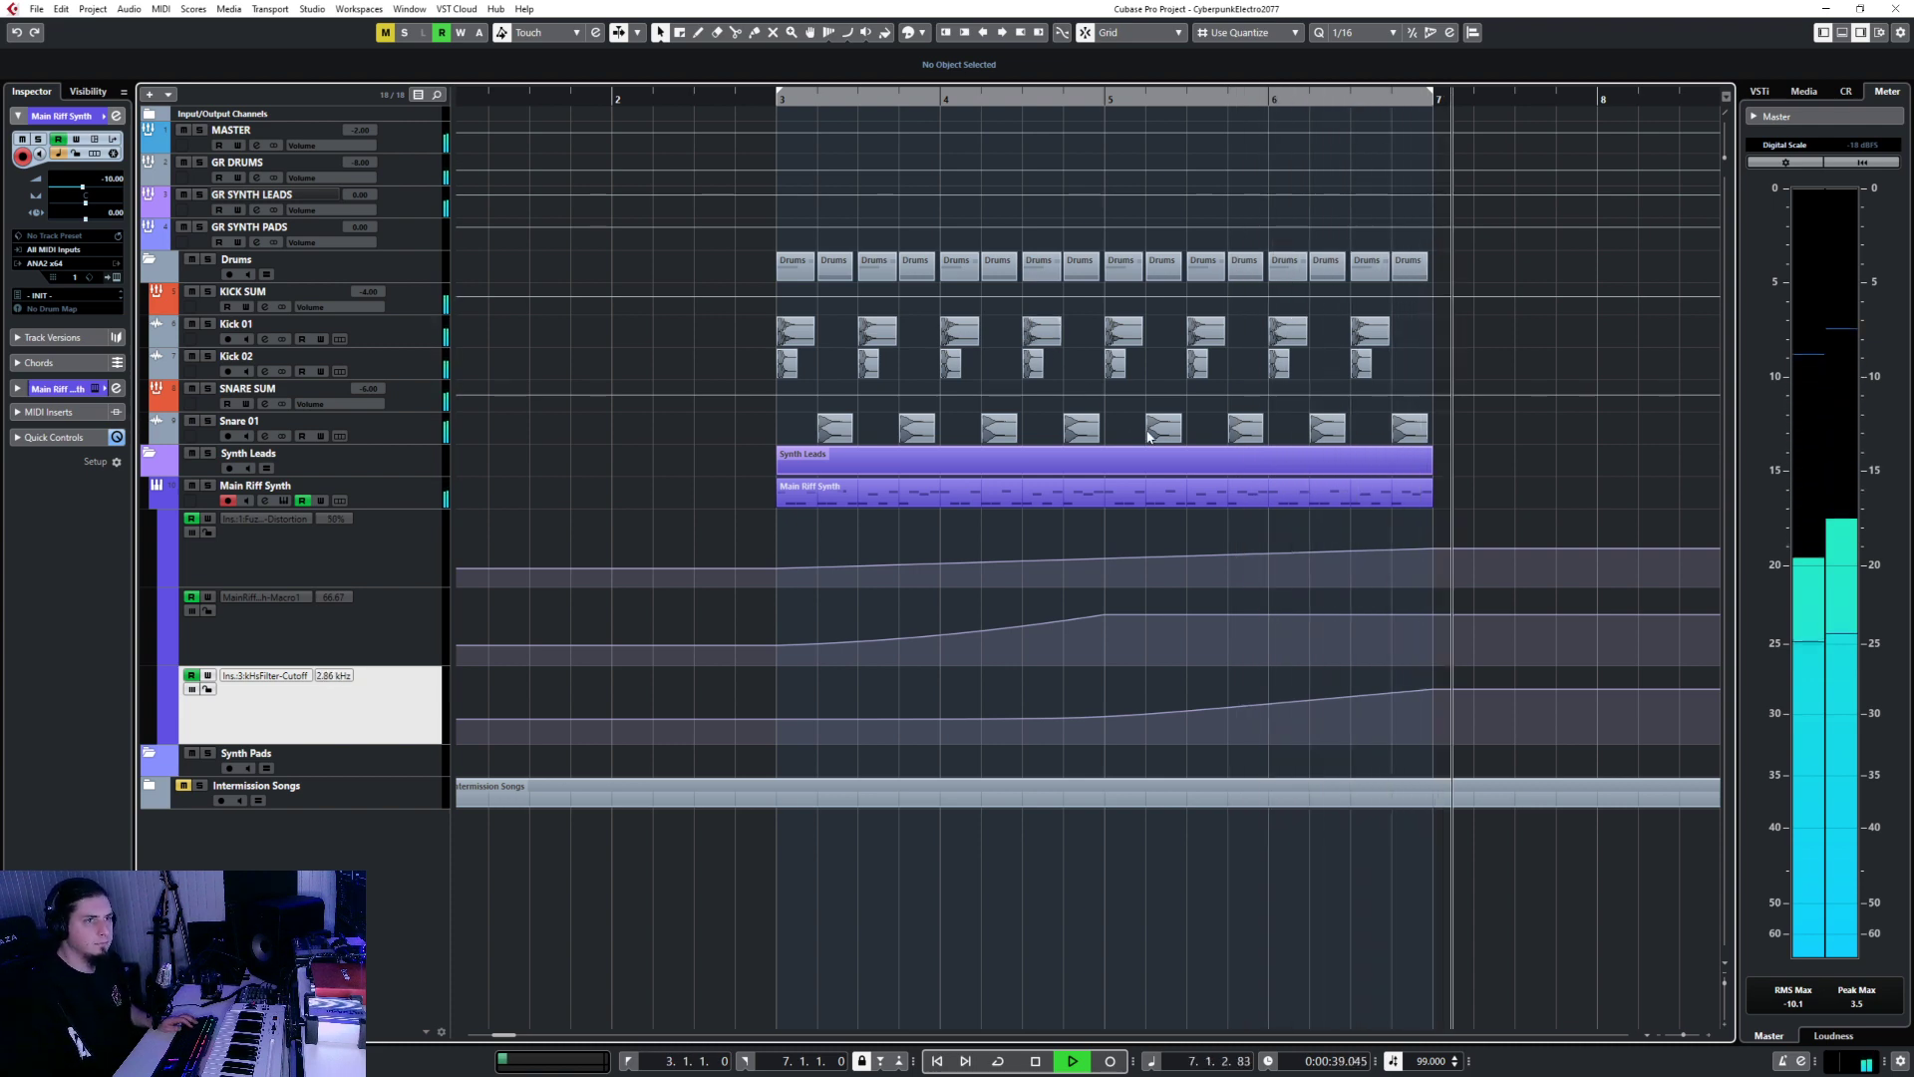
key(space)
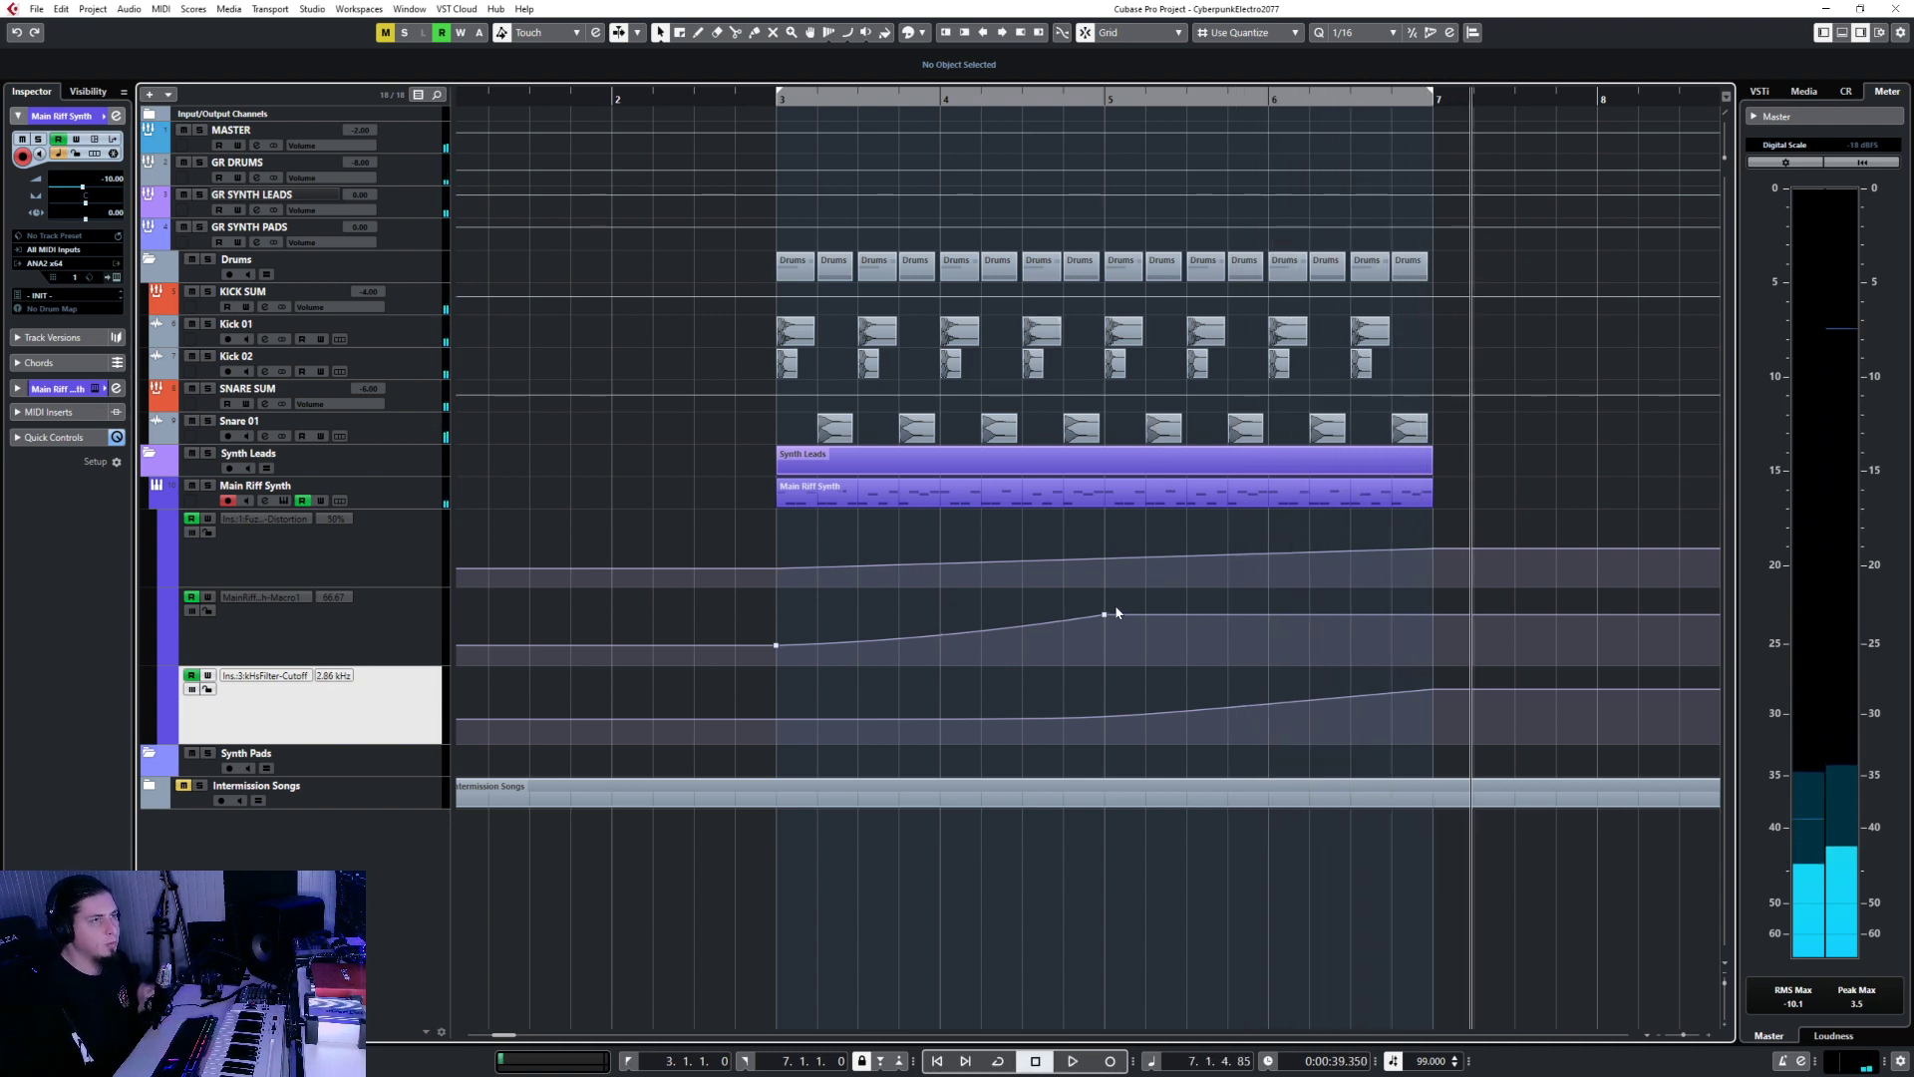
click(584, 634)
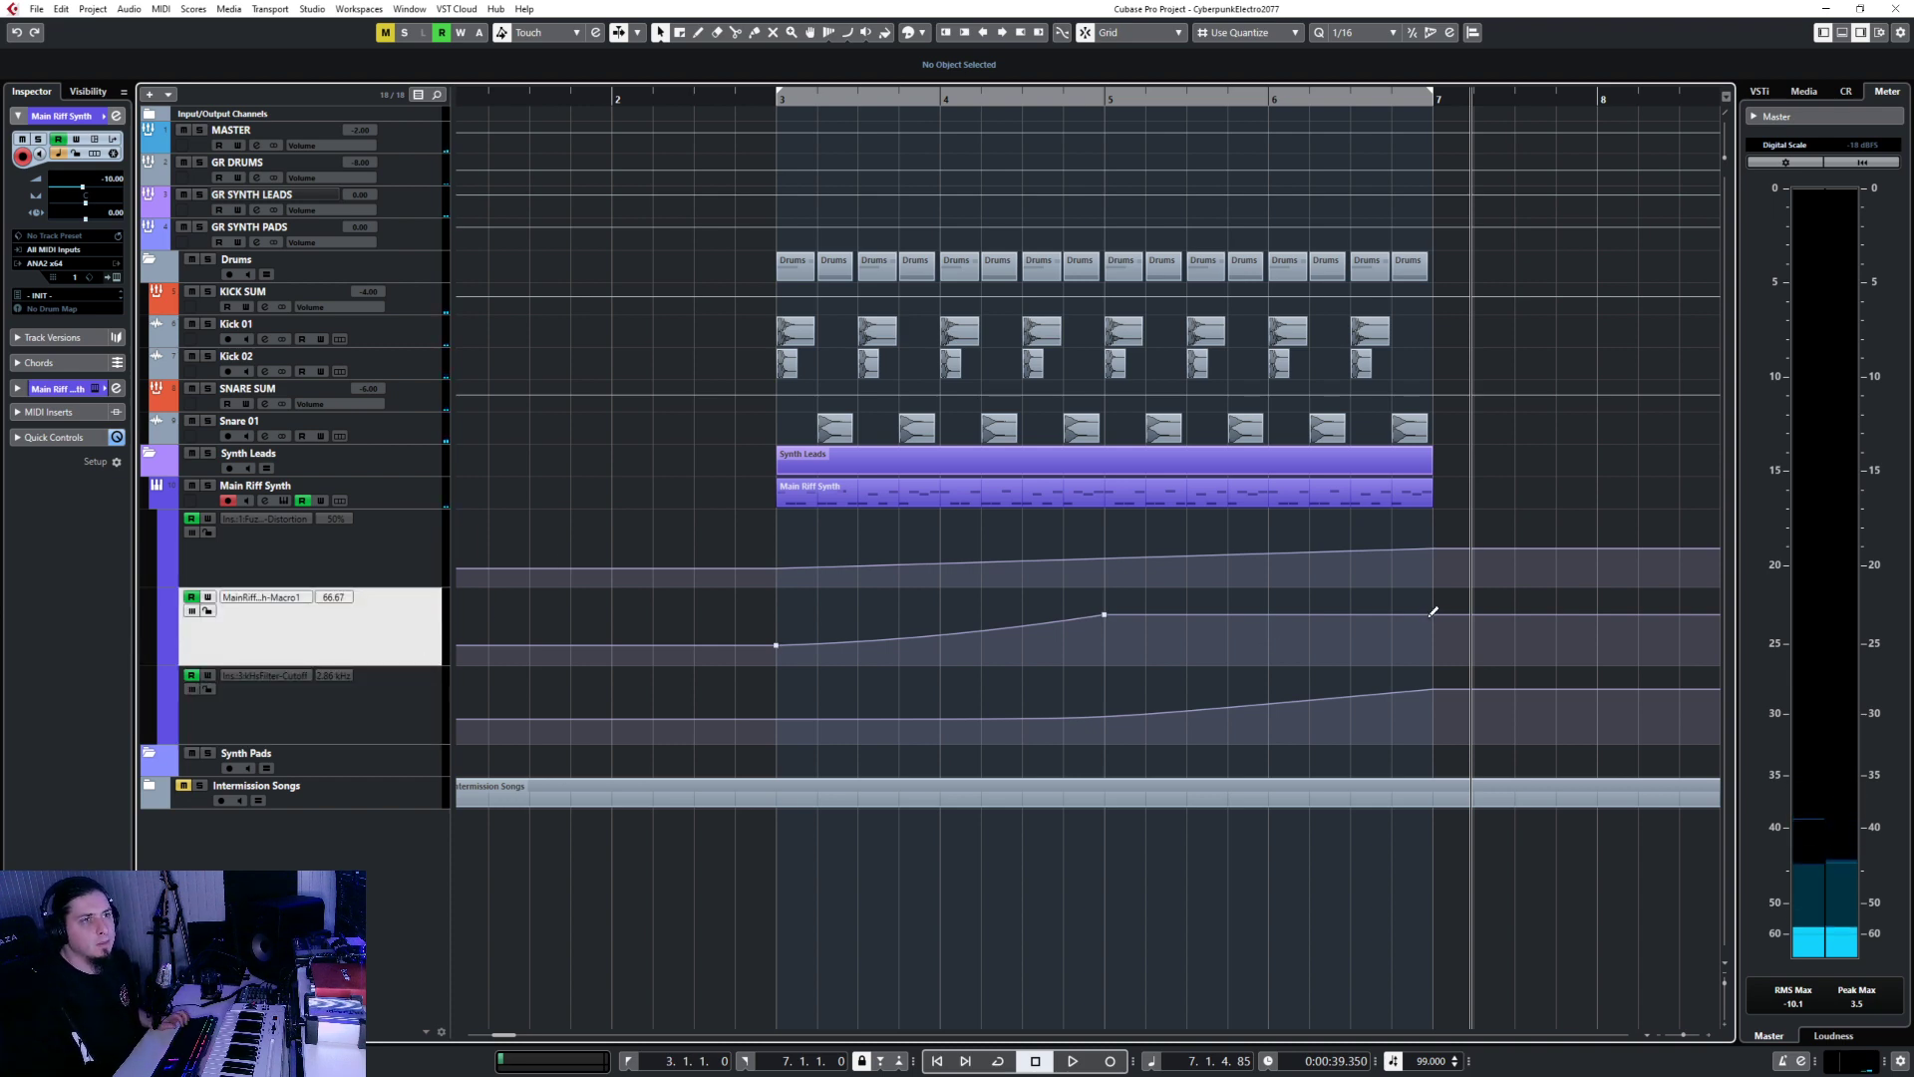
scroll(1360, 590, right, 2)
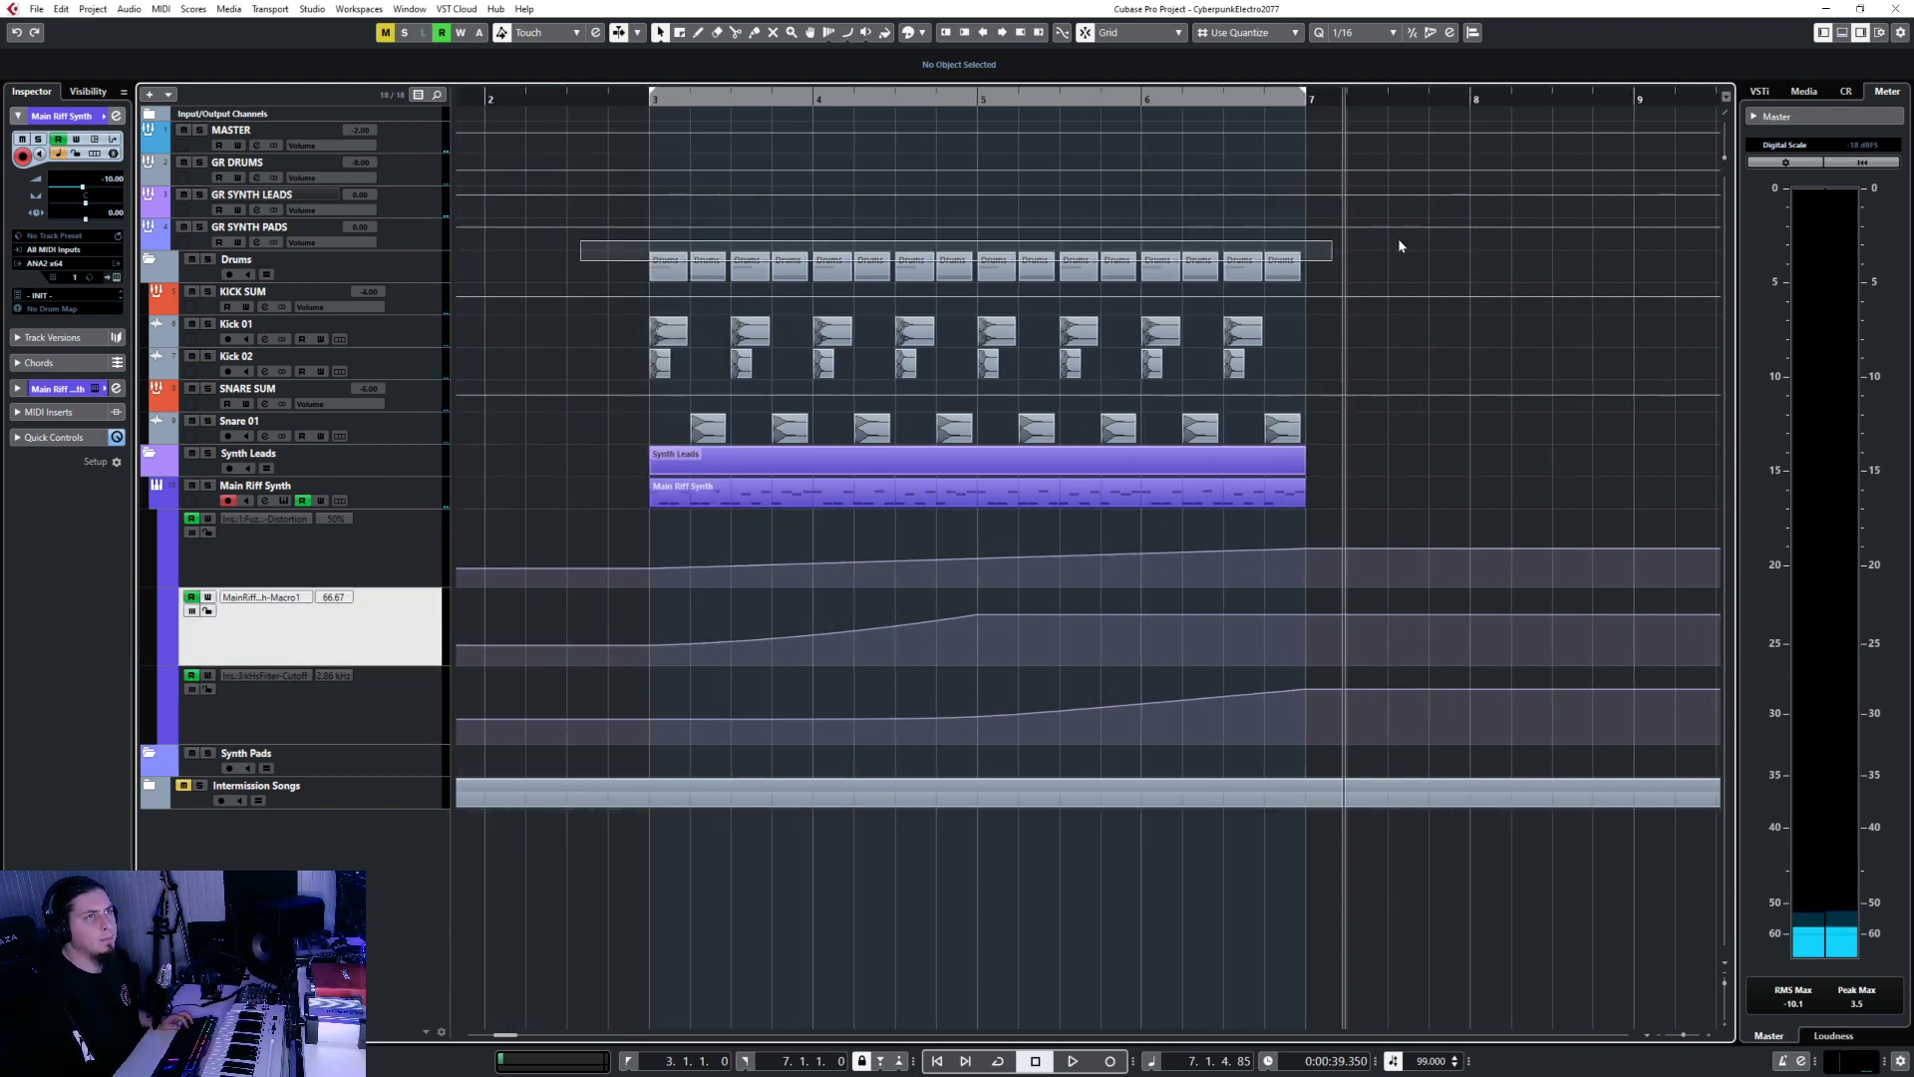
Repeat the drum parts so they continue from bar 7.
click(1310, 103)
key(ctrl+v)
scroll(1440, 494, right, 5)
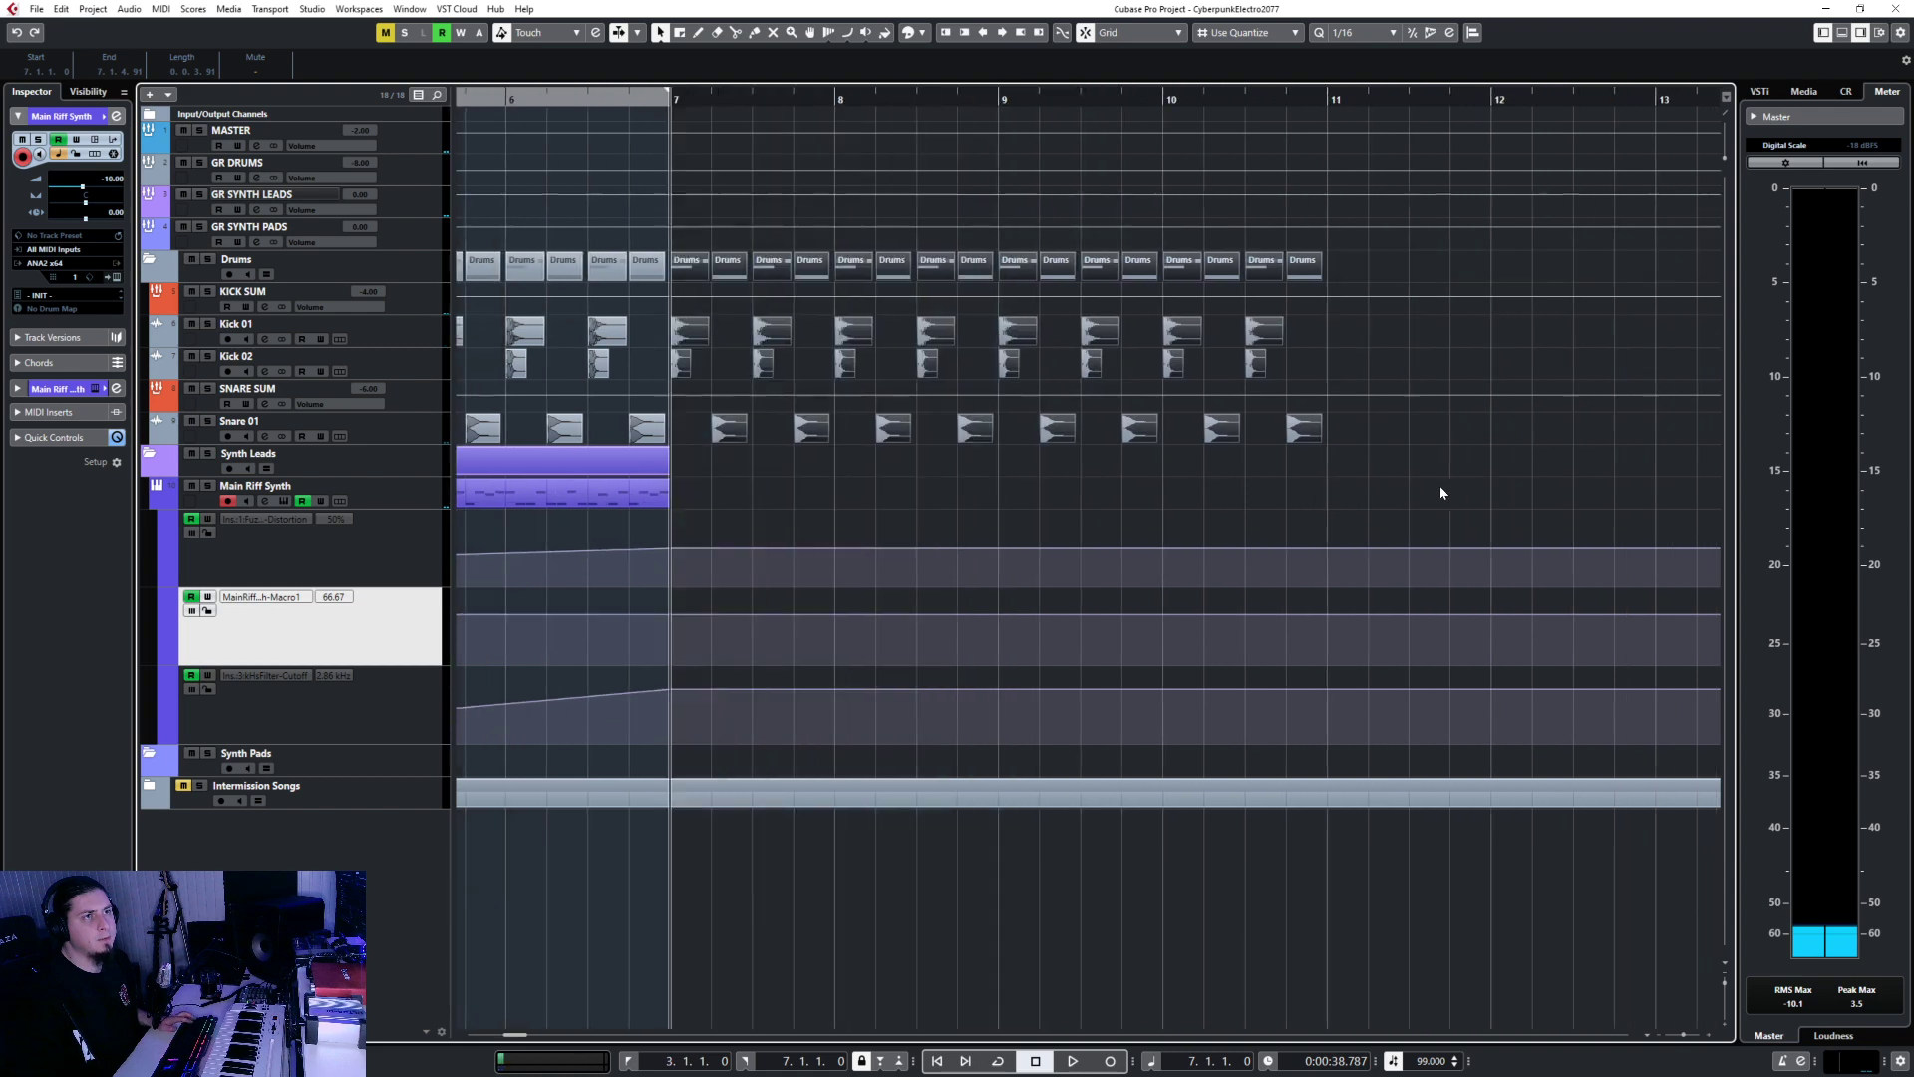
scroll(701, 474, left, 3)
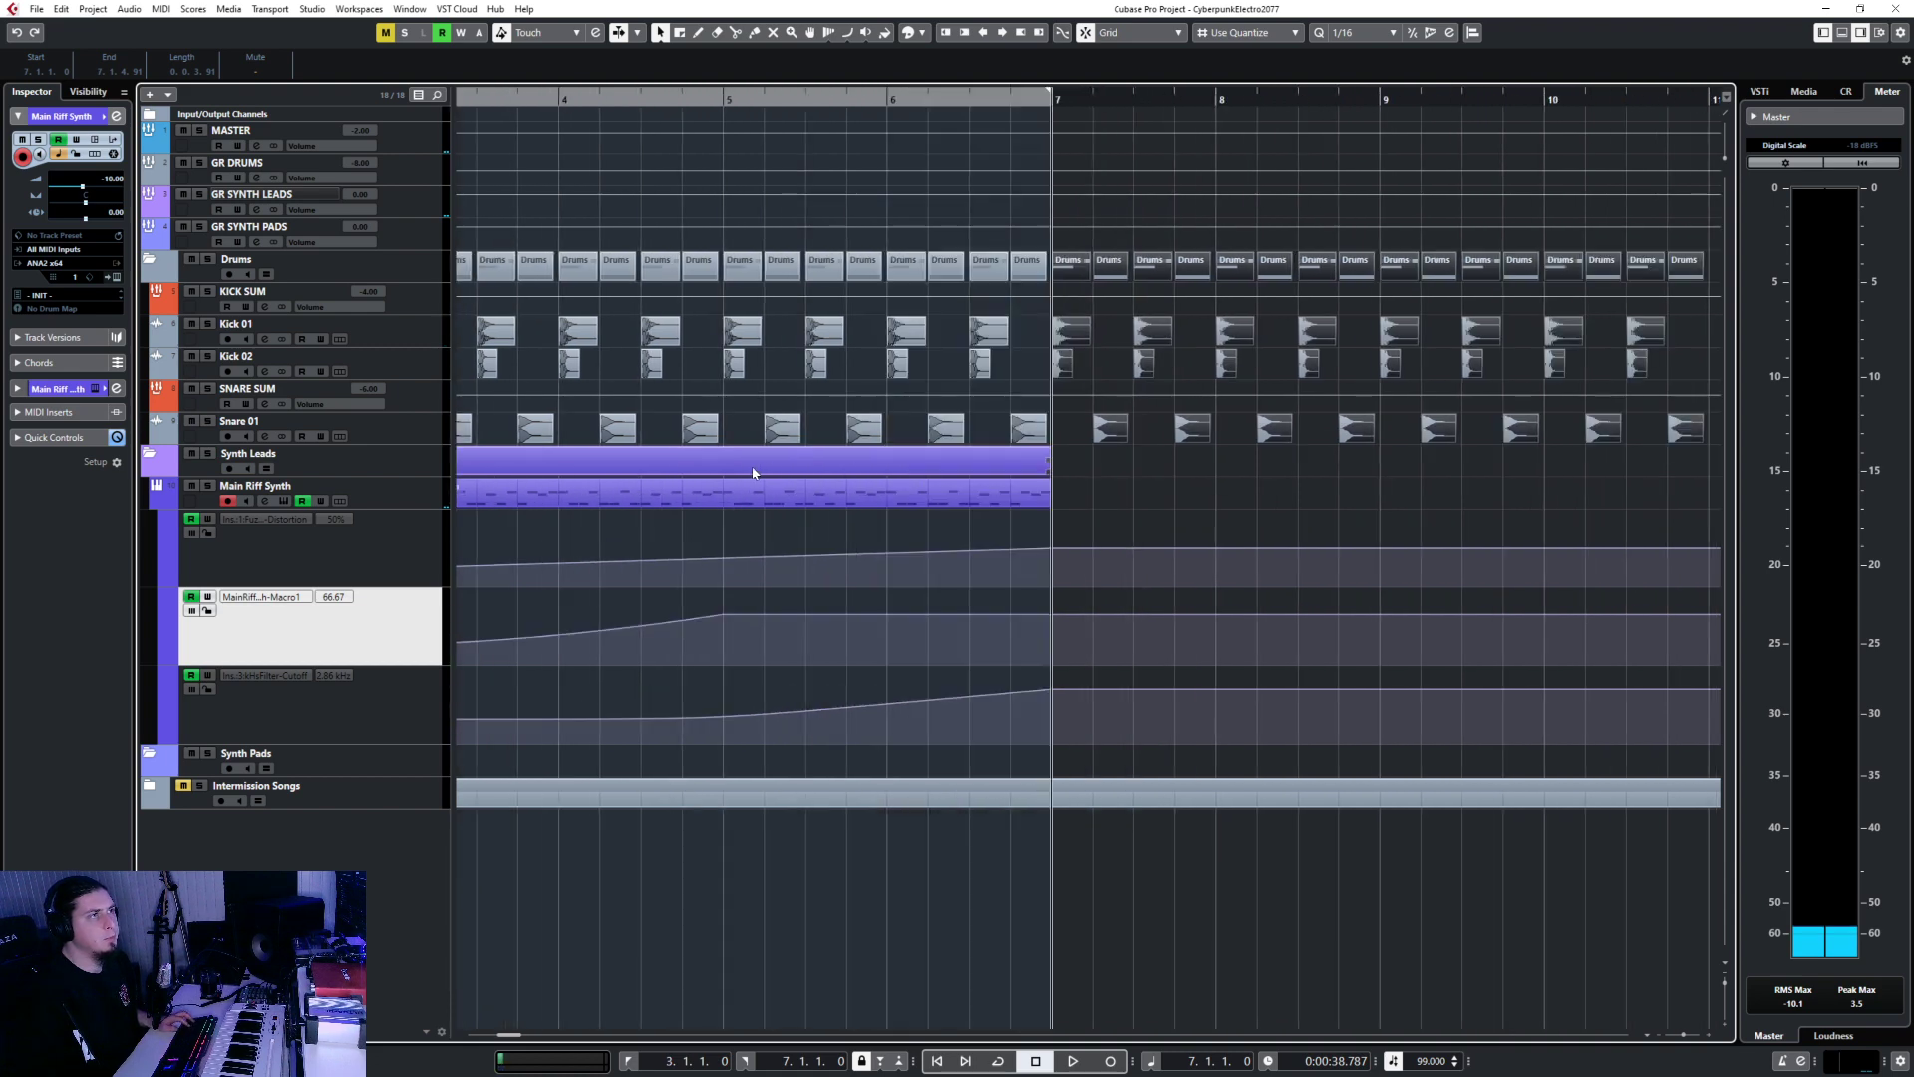
Duplicate the Synth Leads folder part into bars 7–11.
click(435, 464)
click(690, 471)
key(ctrl+d)
scroll(1126, 565, down, 3)
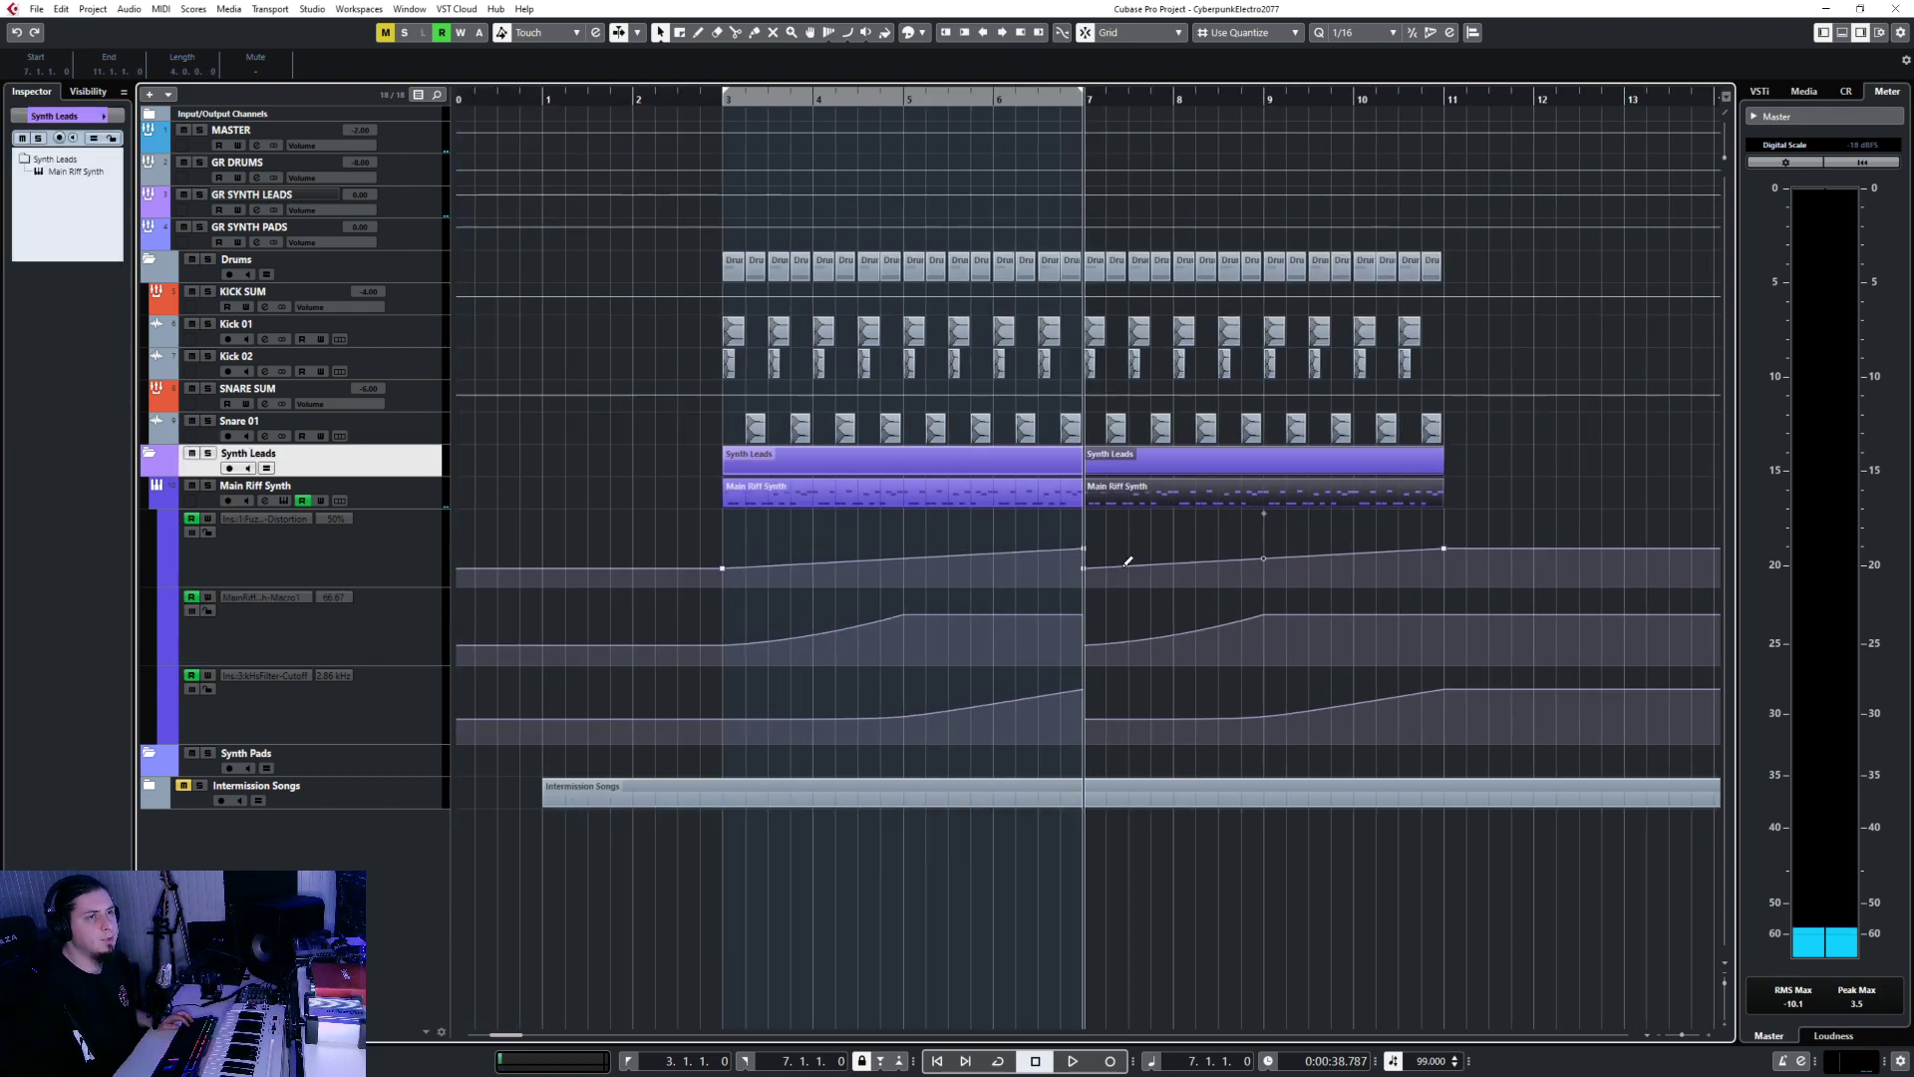
key(ctrl+z)
click(784, 450)
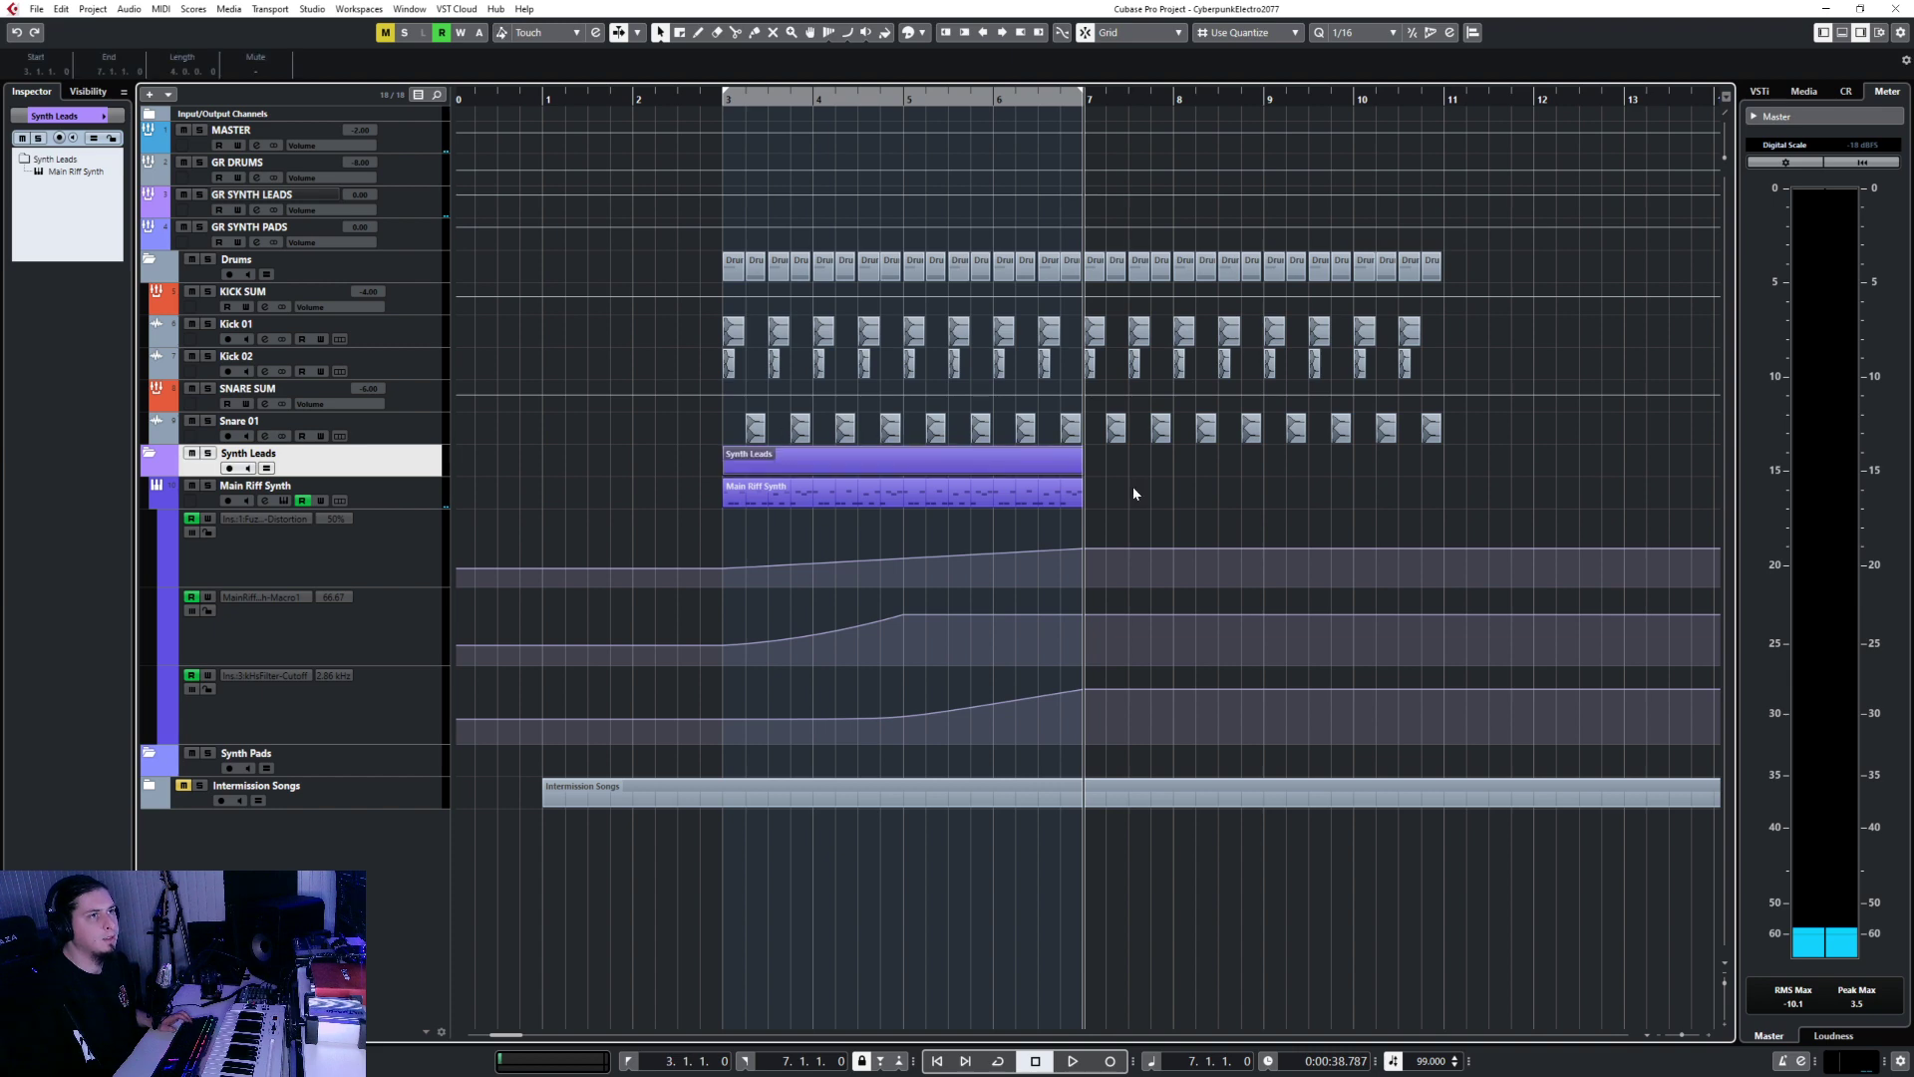
key(ctrl+d)
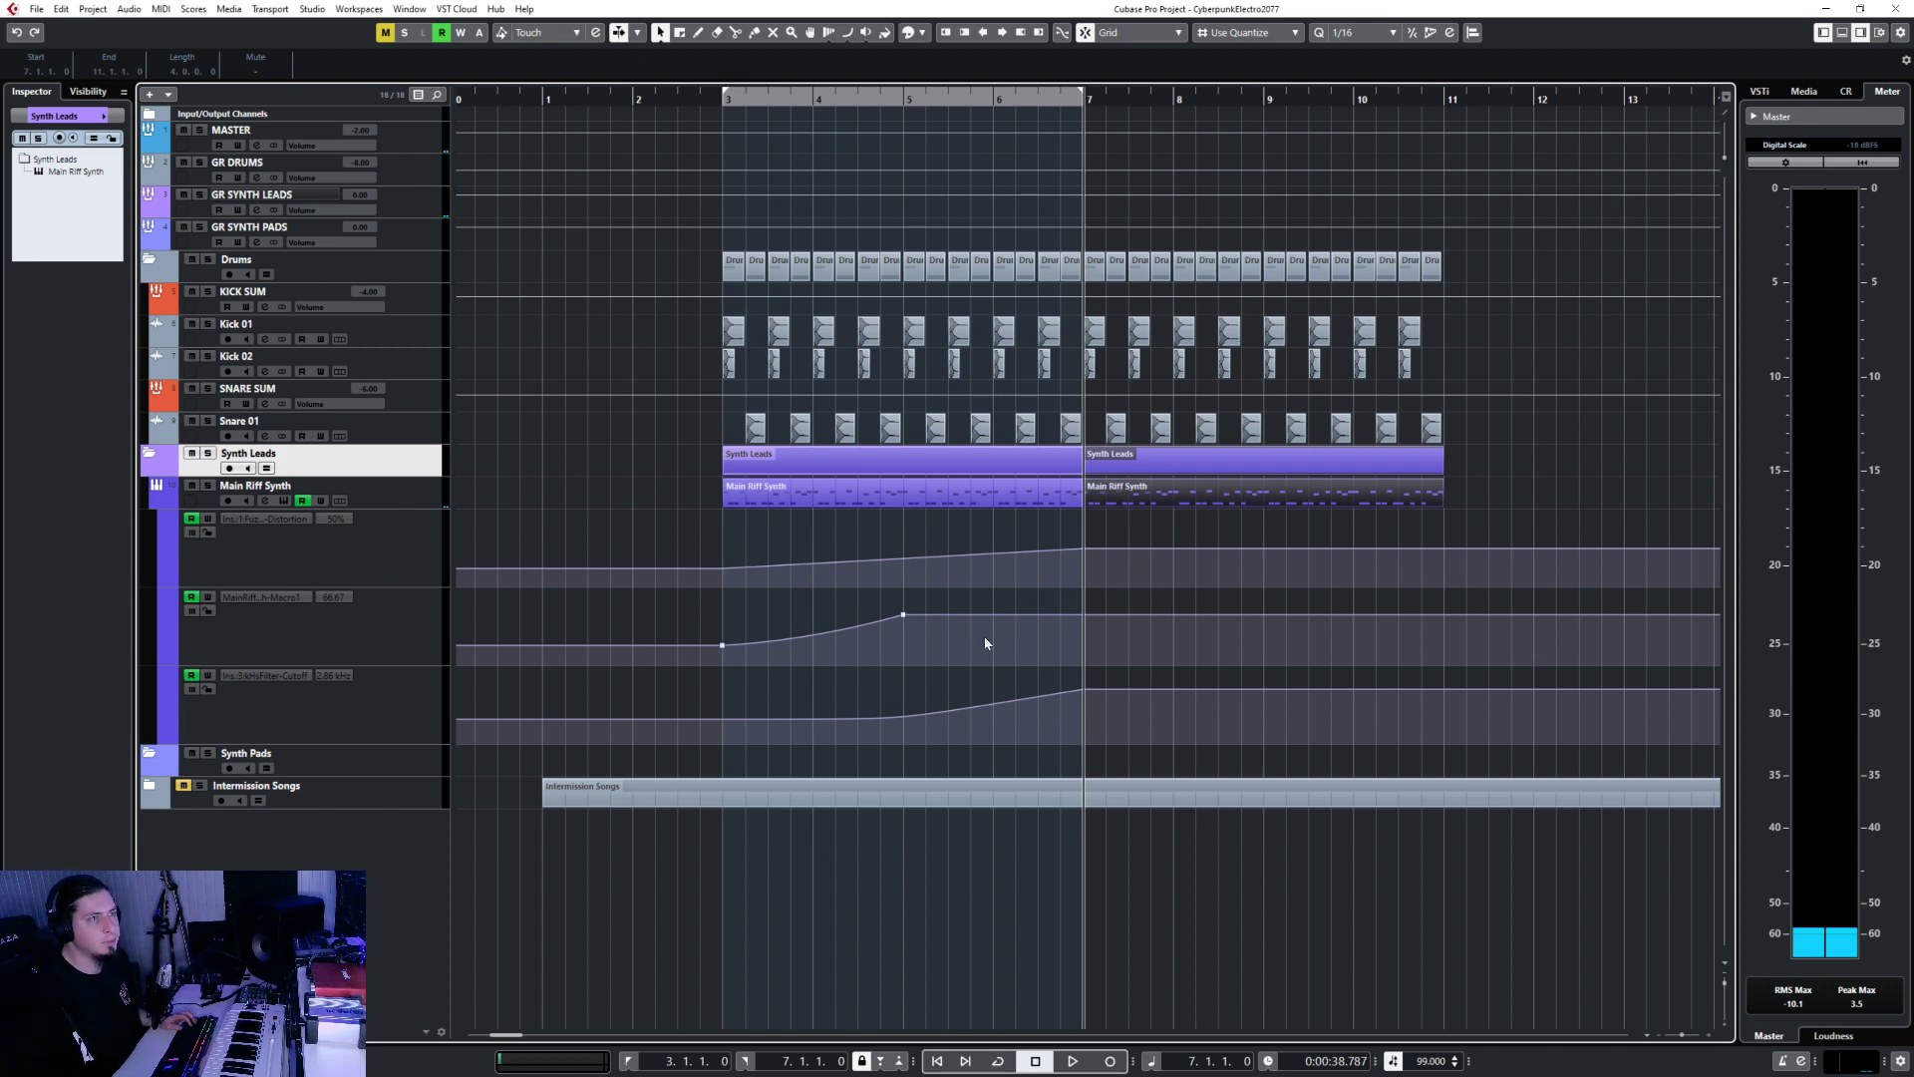
Add a Macro1 automation point at bar 7 and raise it to 88.42.
click(1087, 612)
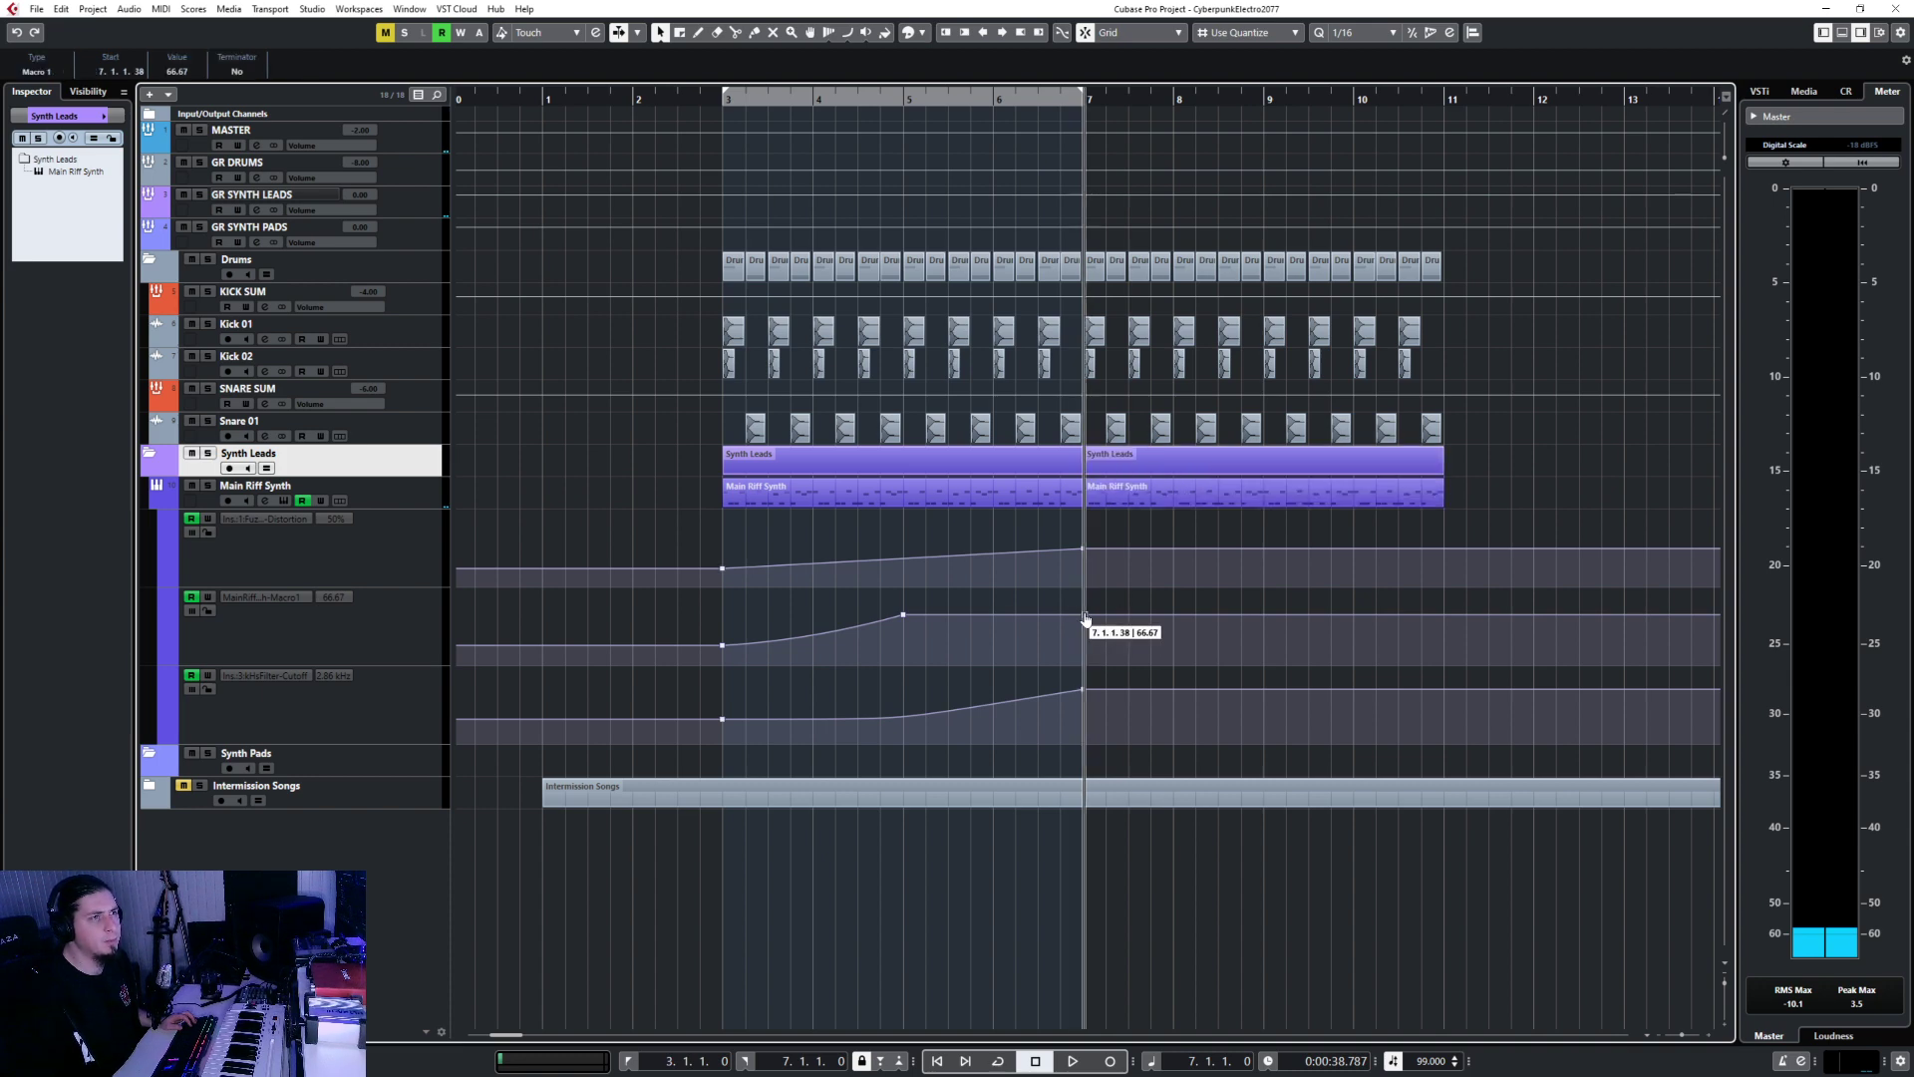
key(h)
key(h)
key(h)
key(g)
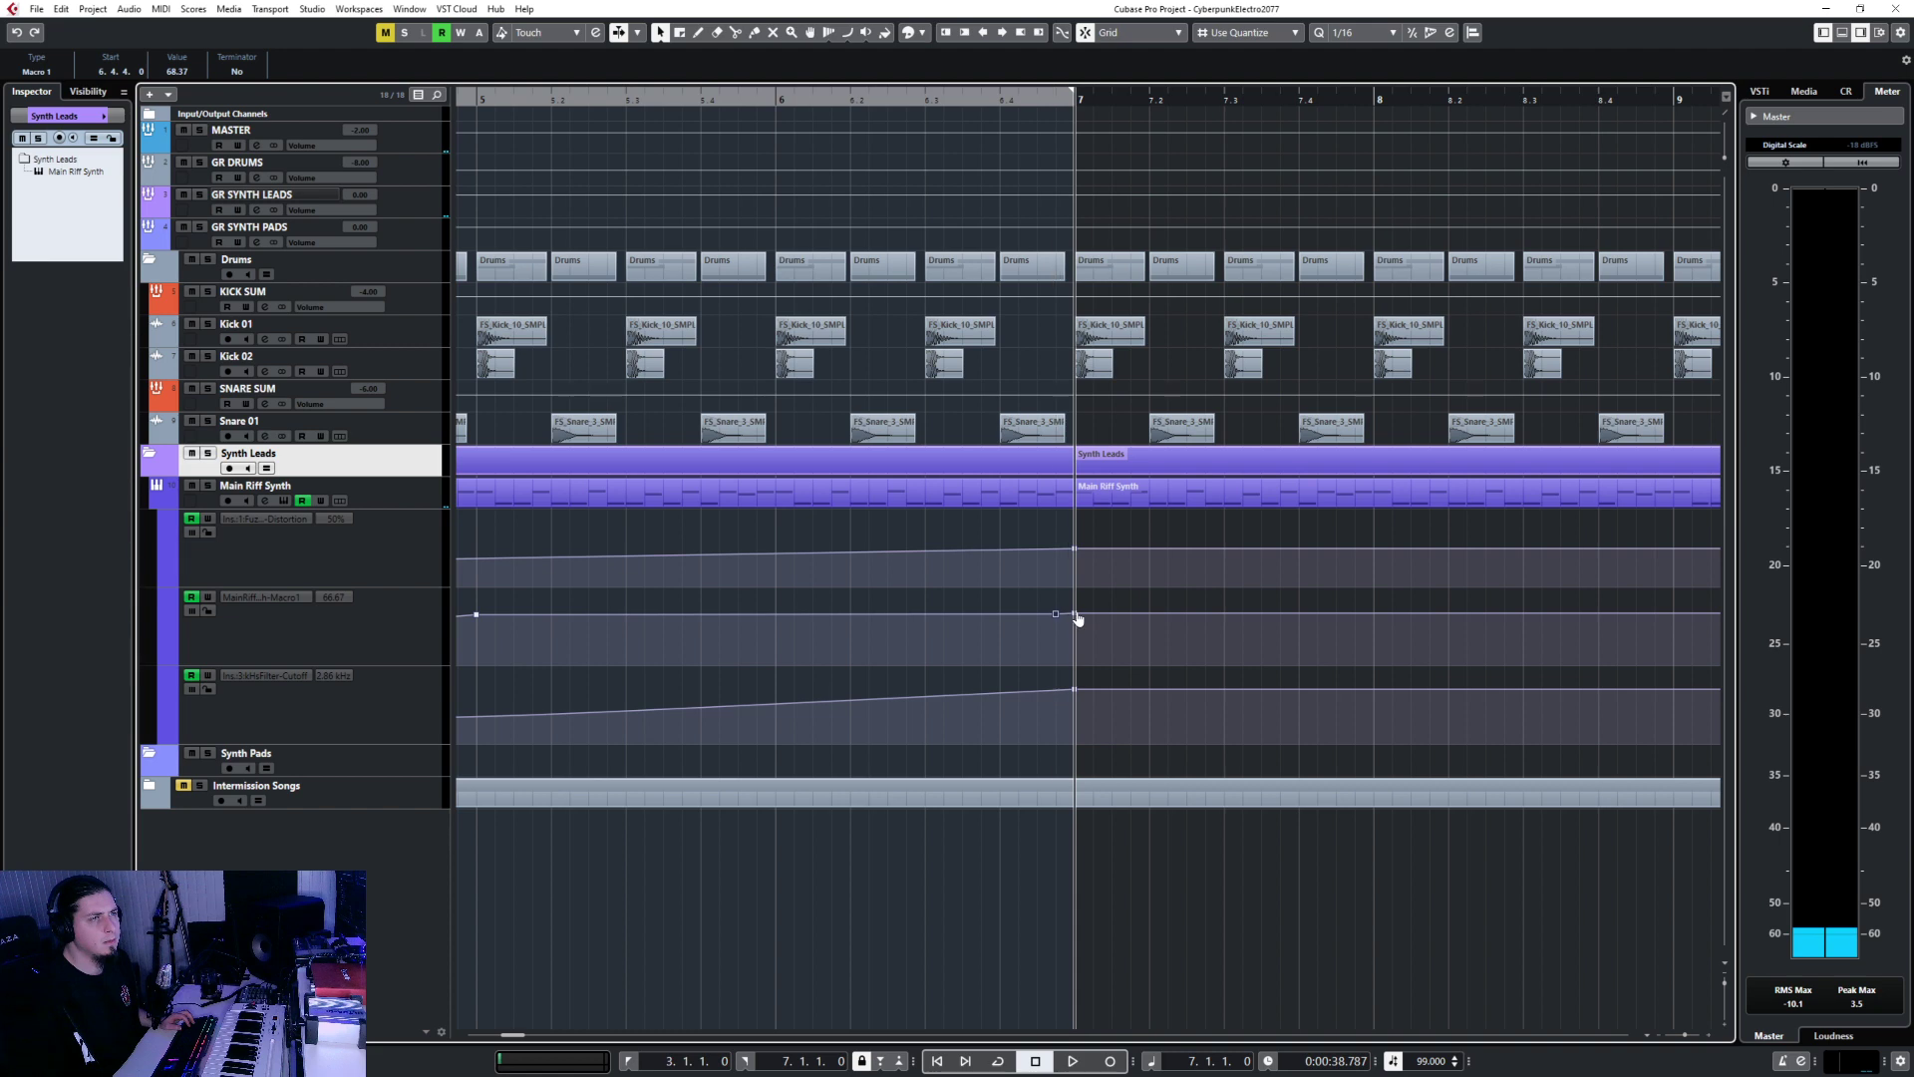
drag(1073, 614, 1076, 602)
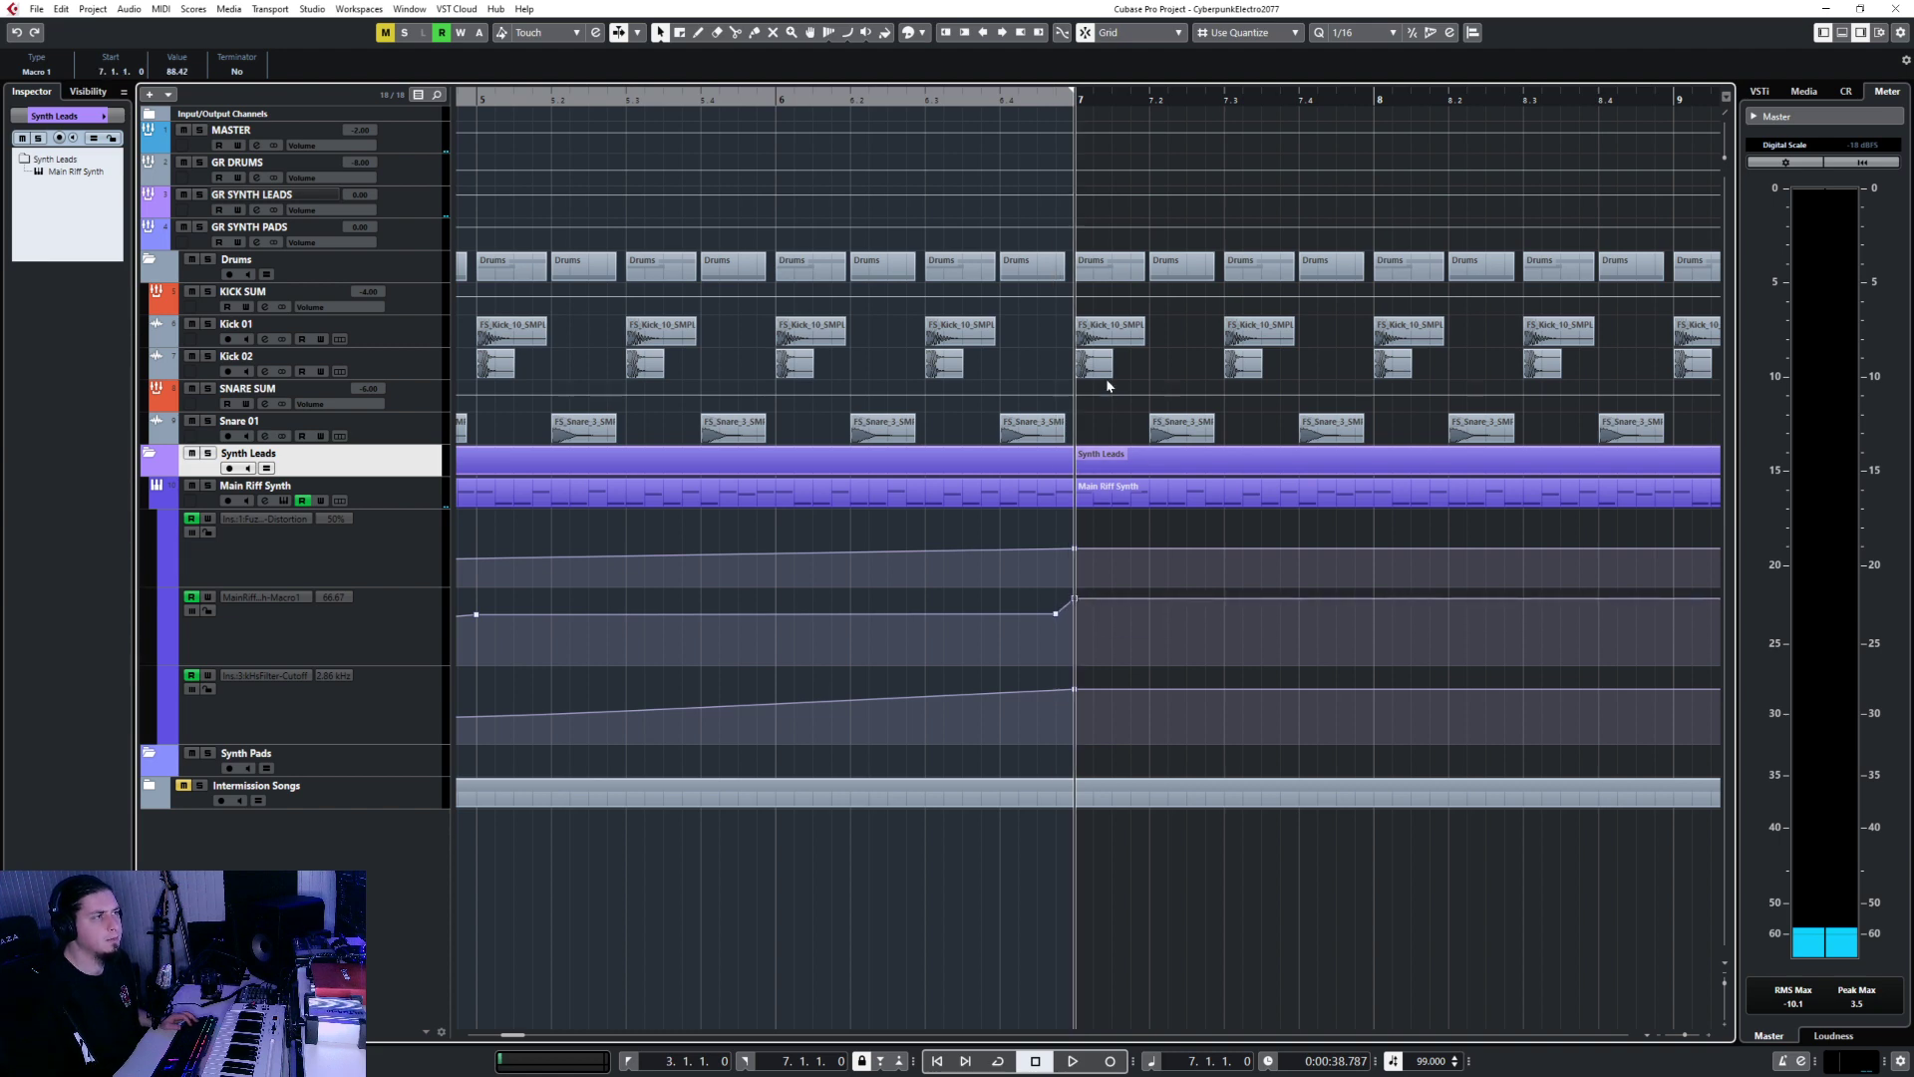
Play the transition from around bar 6 with Auto-Scroll enabled.
click(856, 101)
key(space)
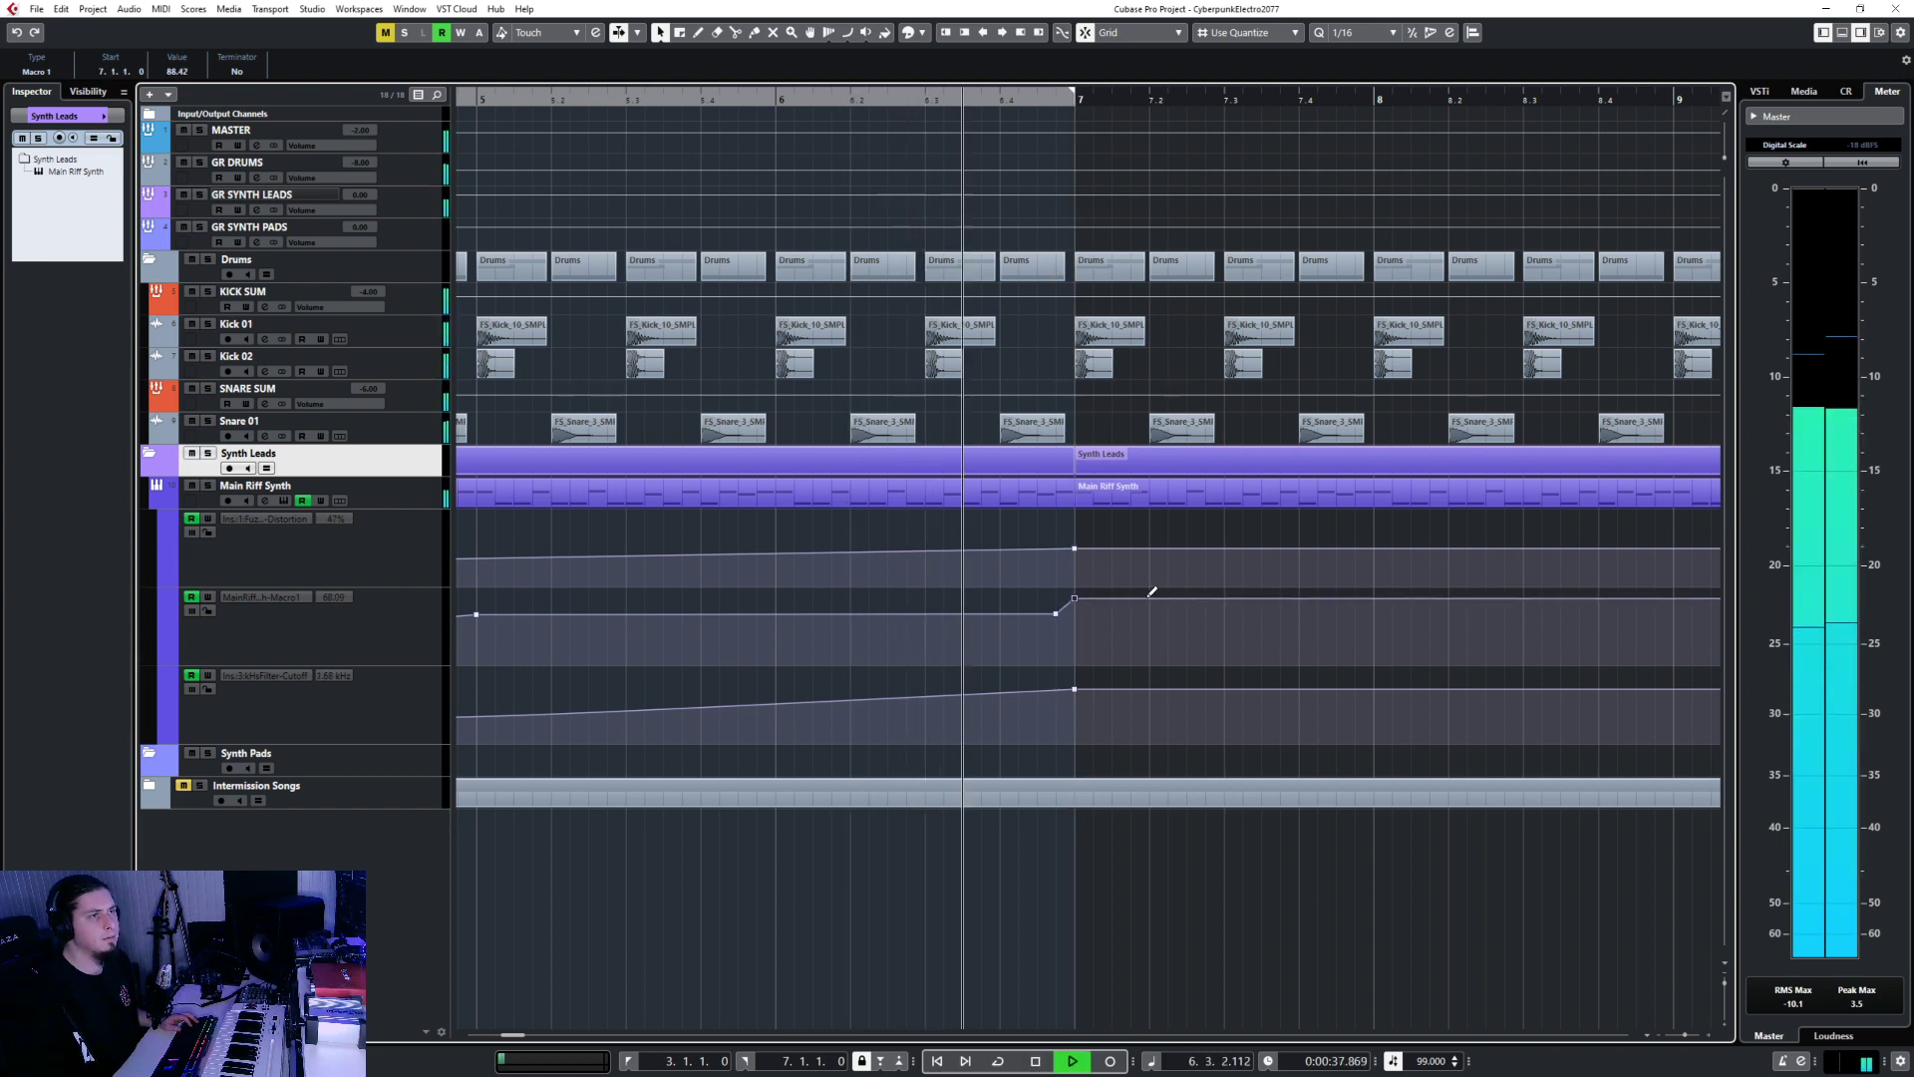
scroll(1127, 676, down, 4)
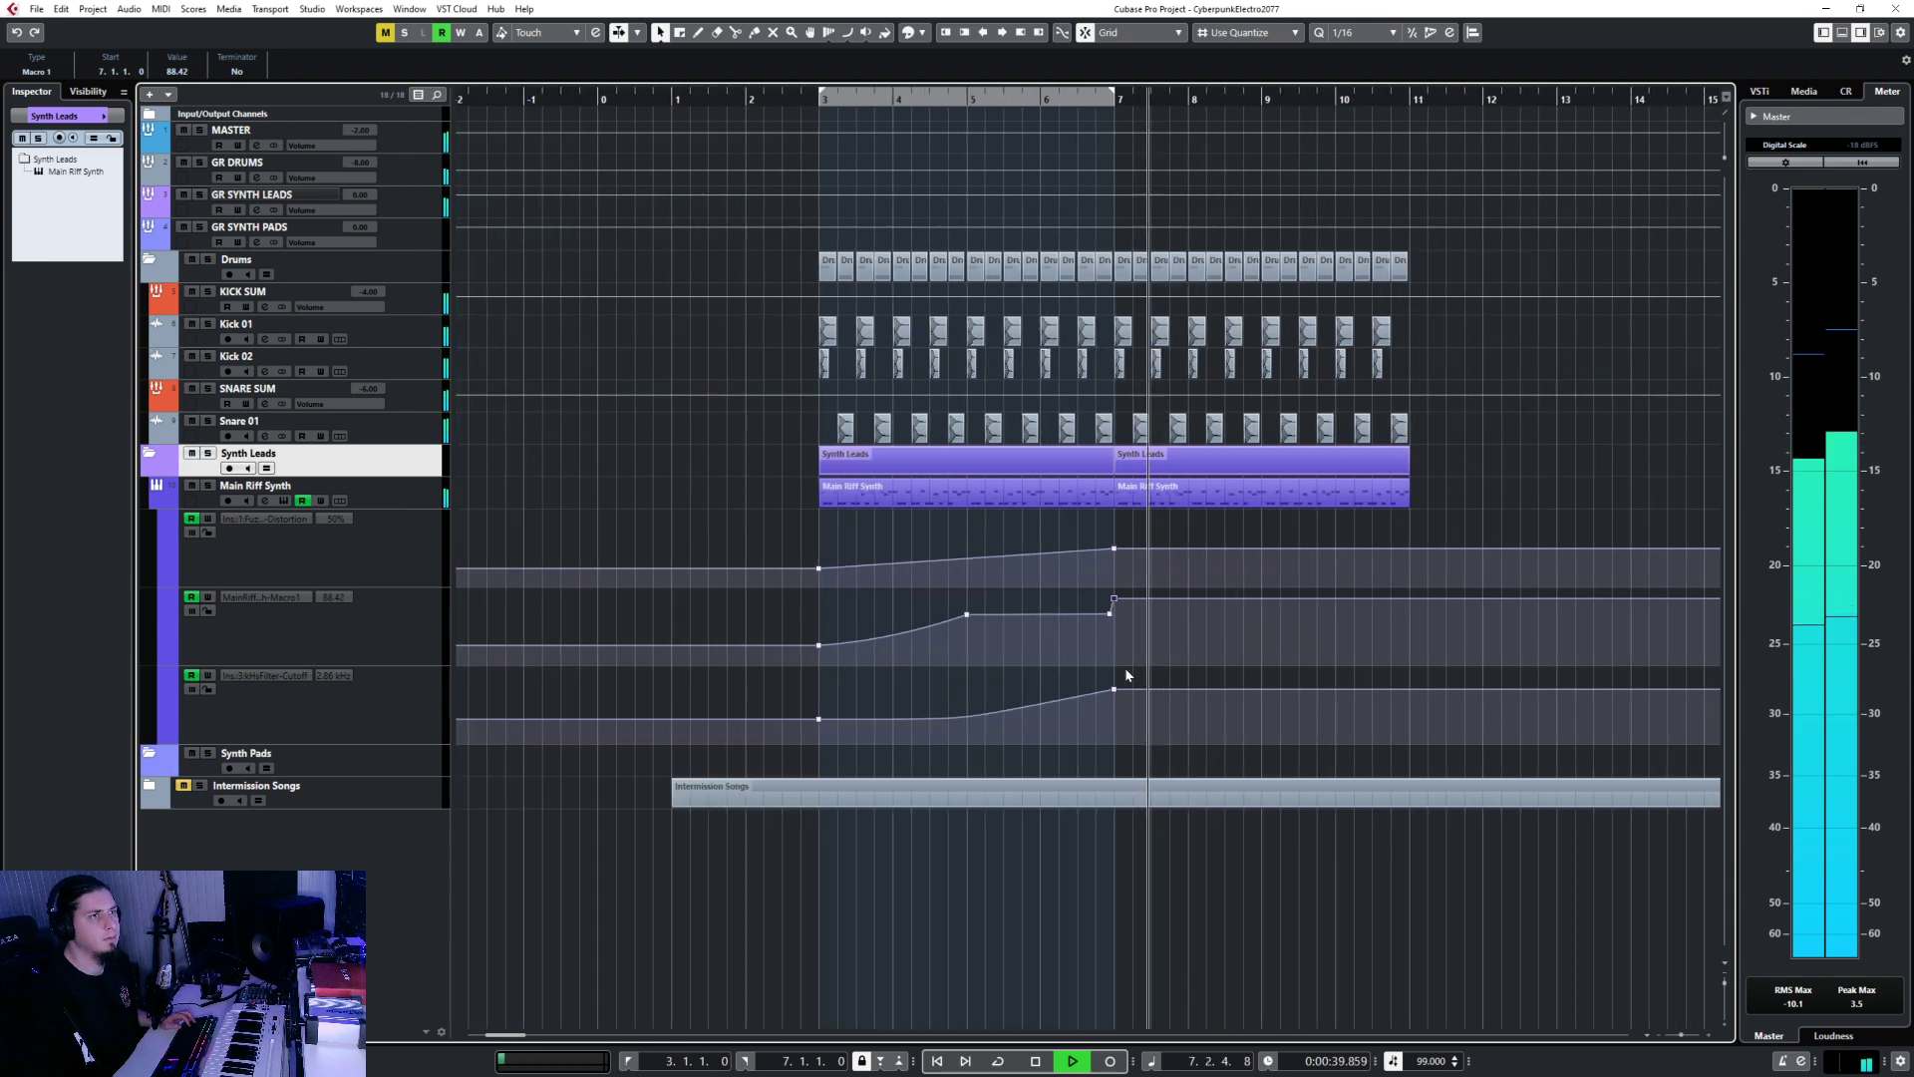
key(f)
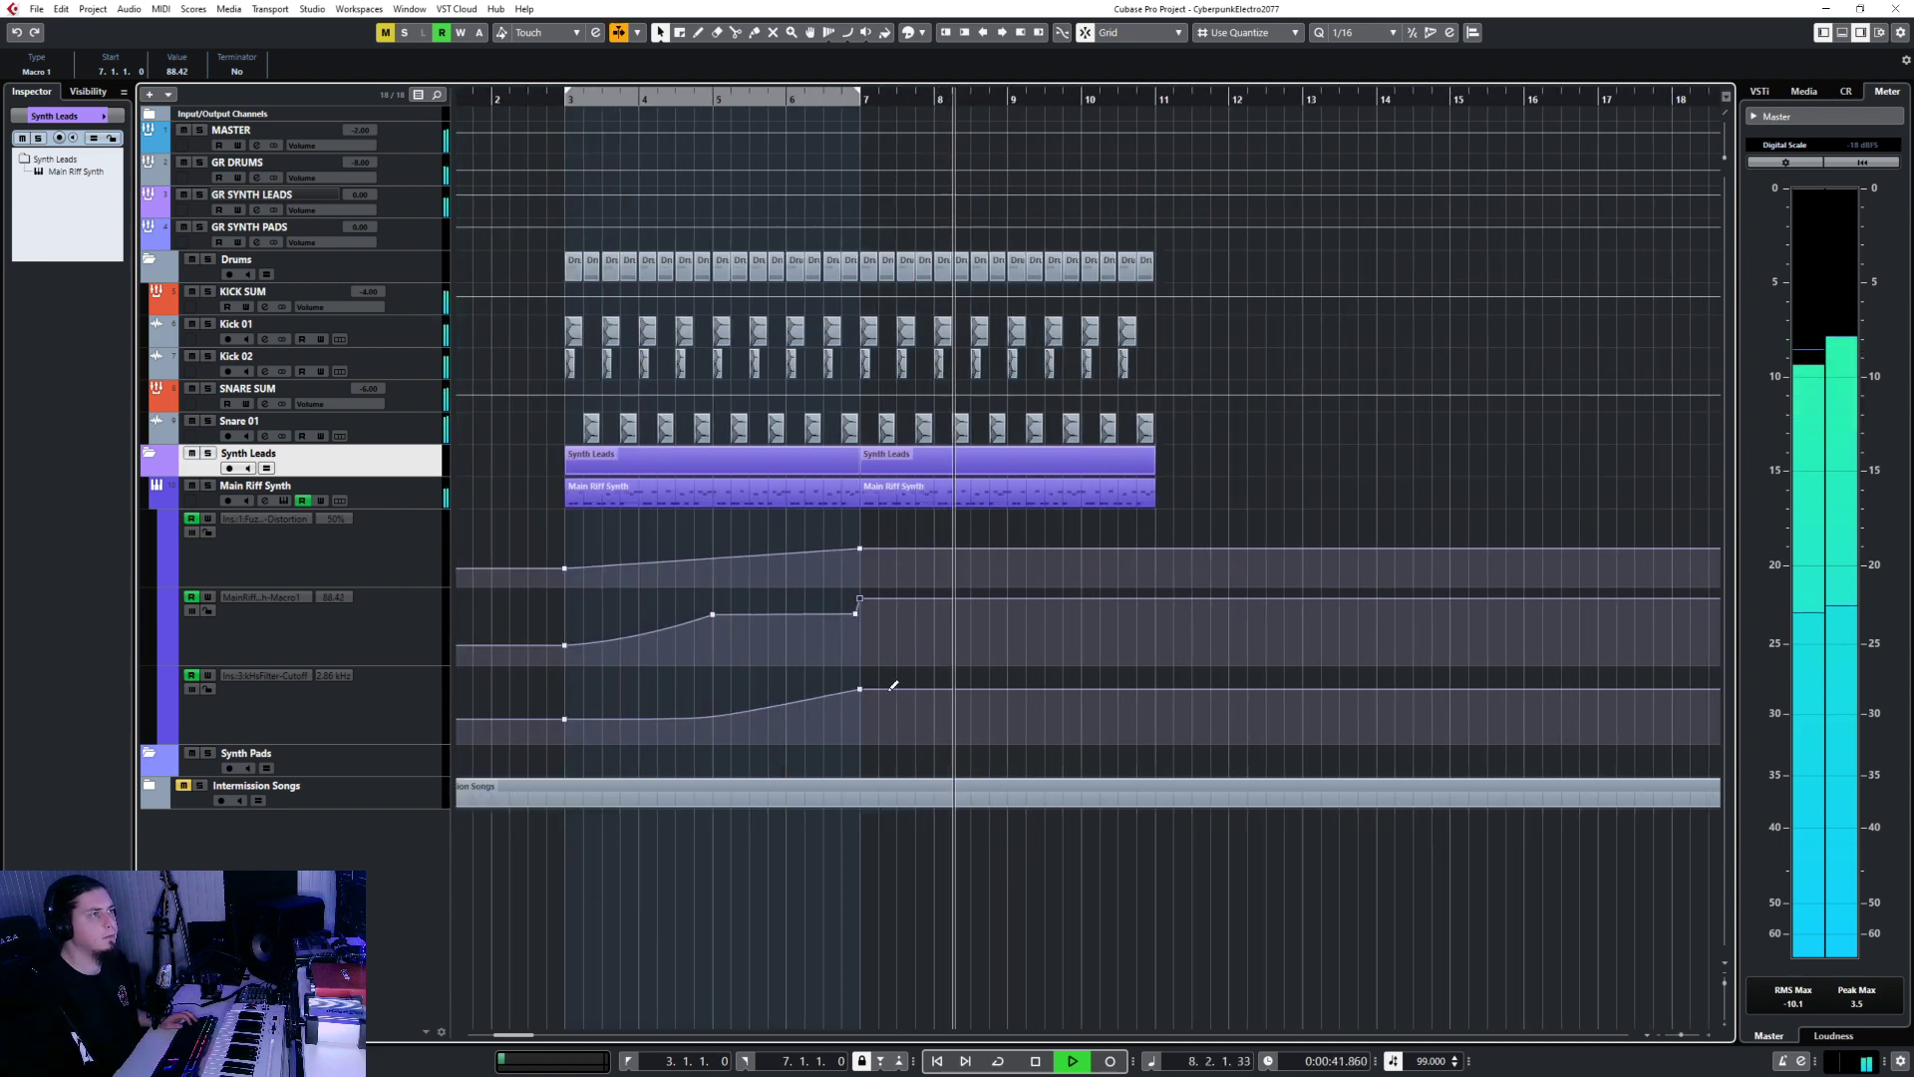
click(353, 703)
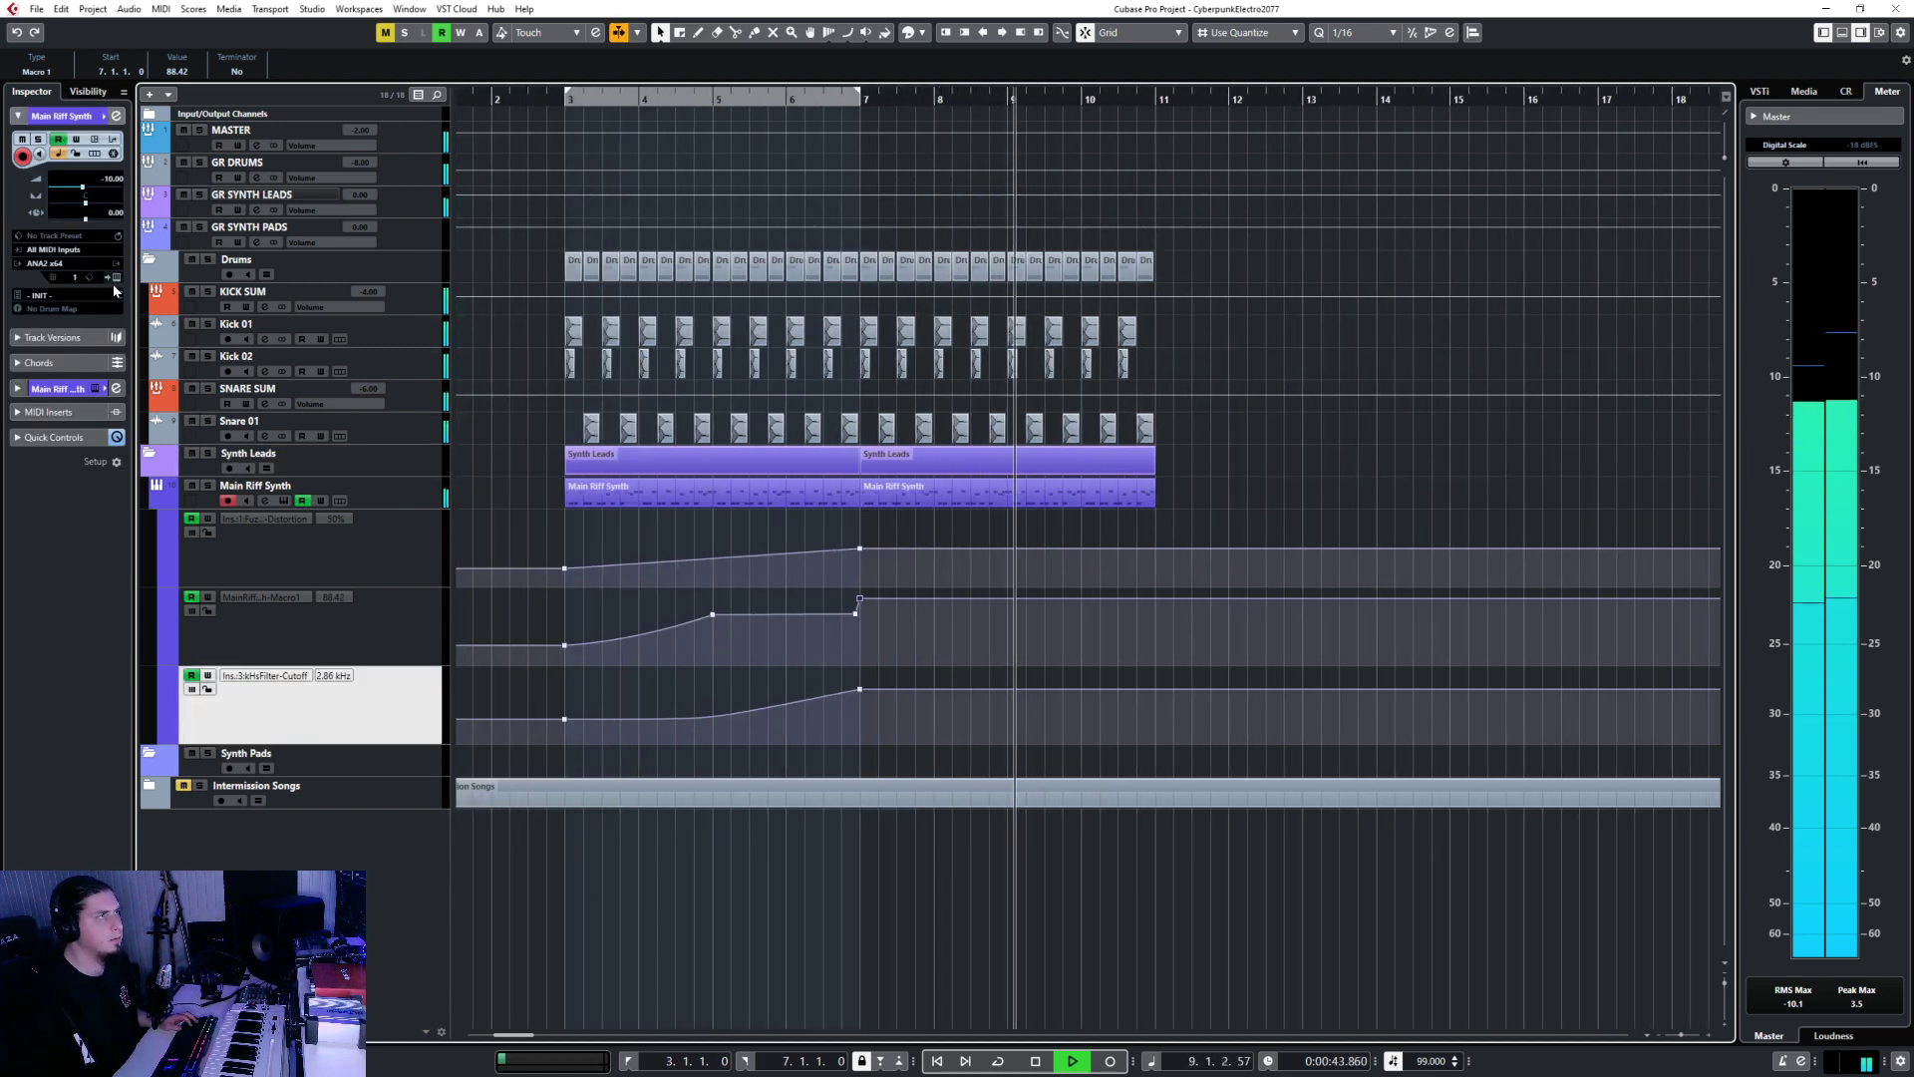
key(e)
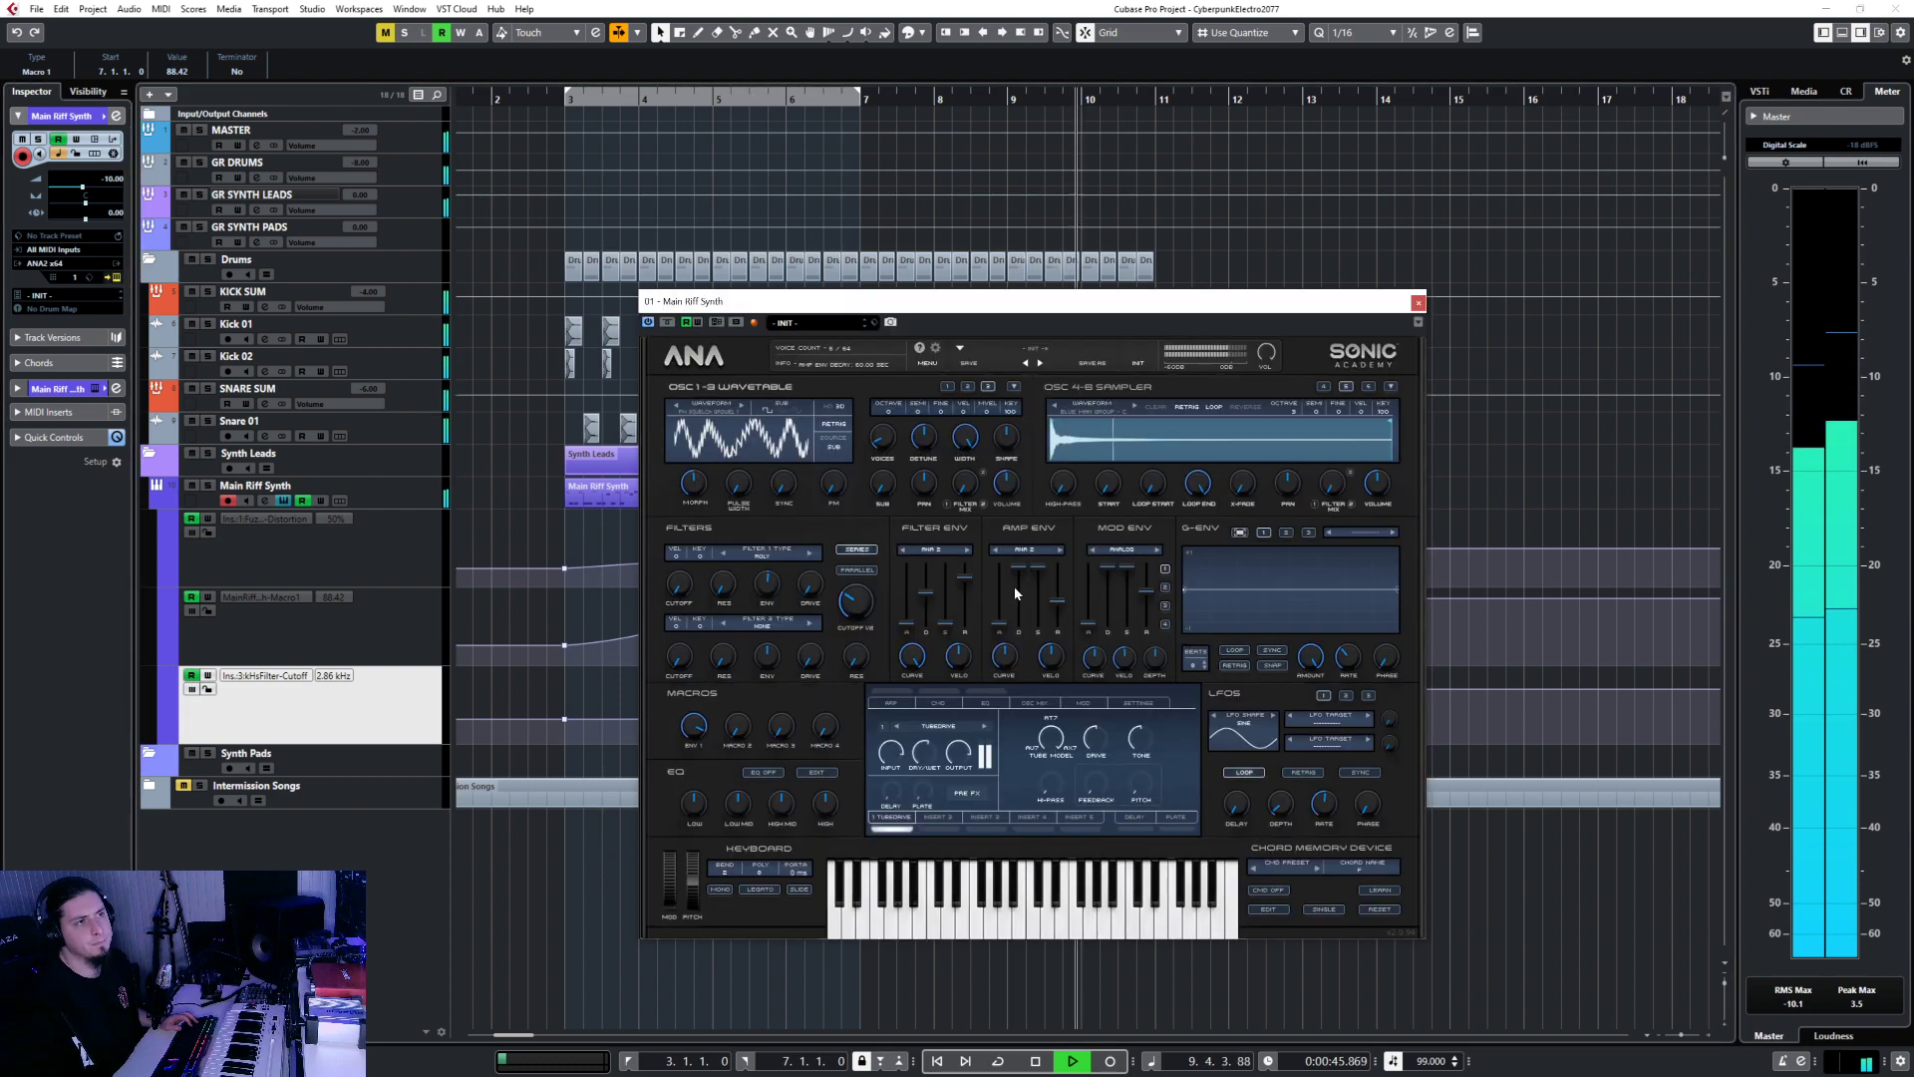
click(1419, 304)
key(F3)
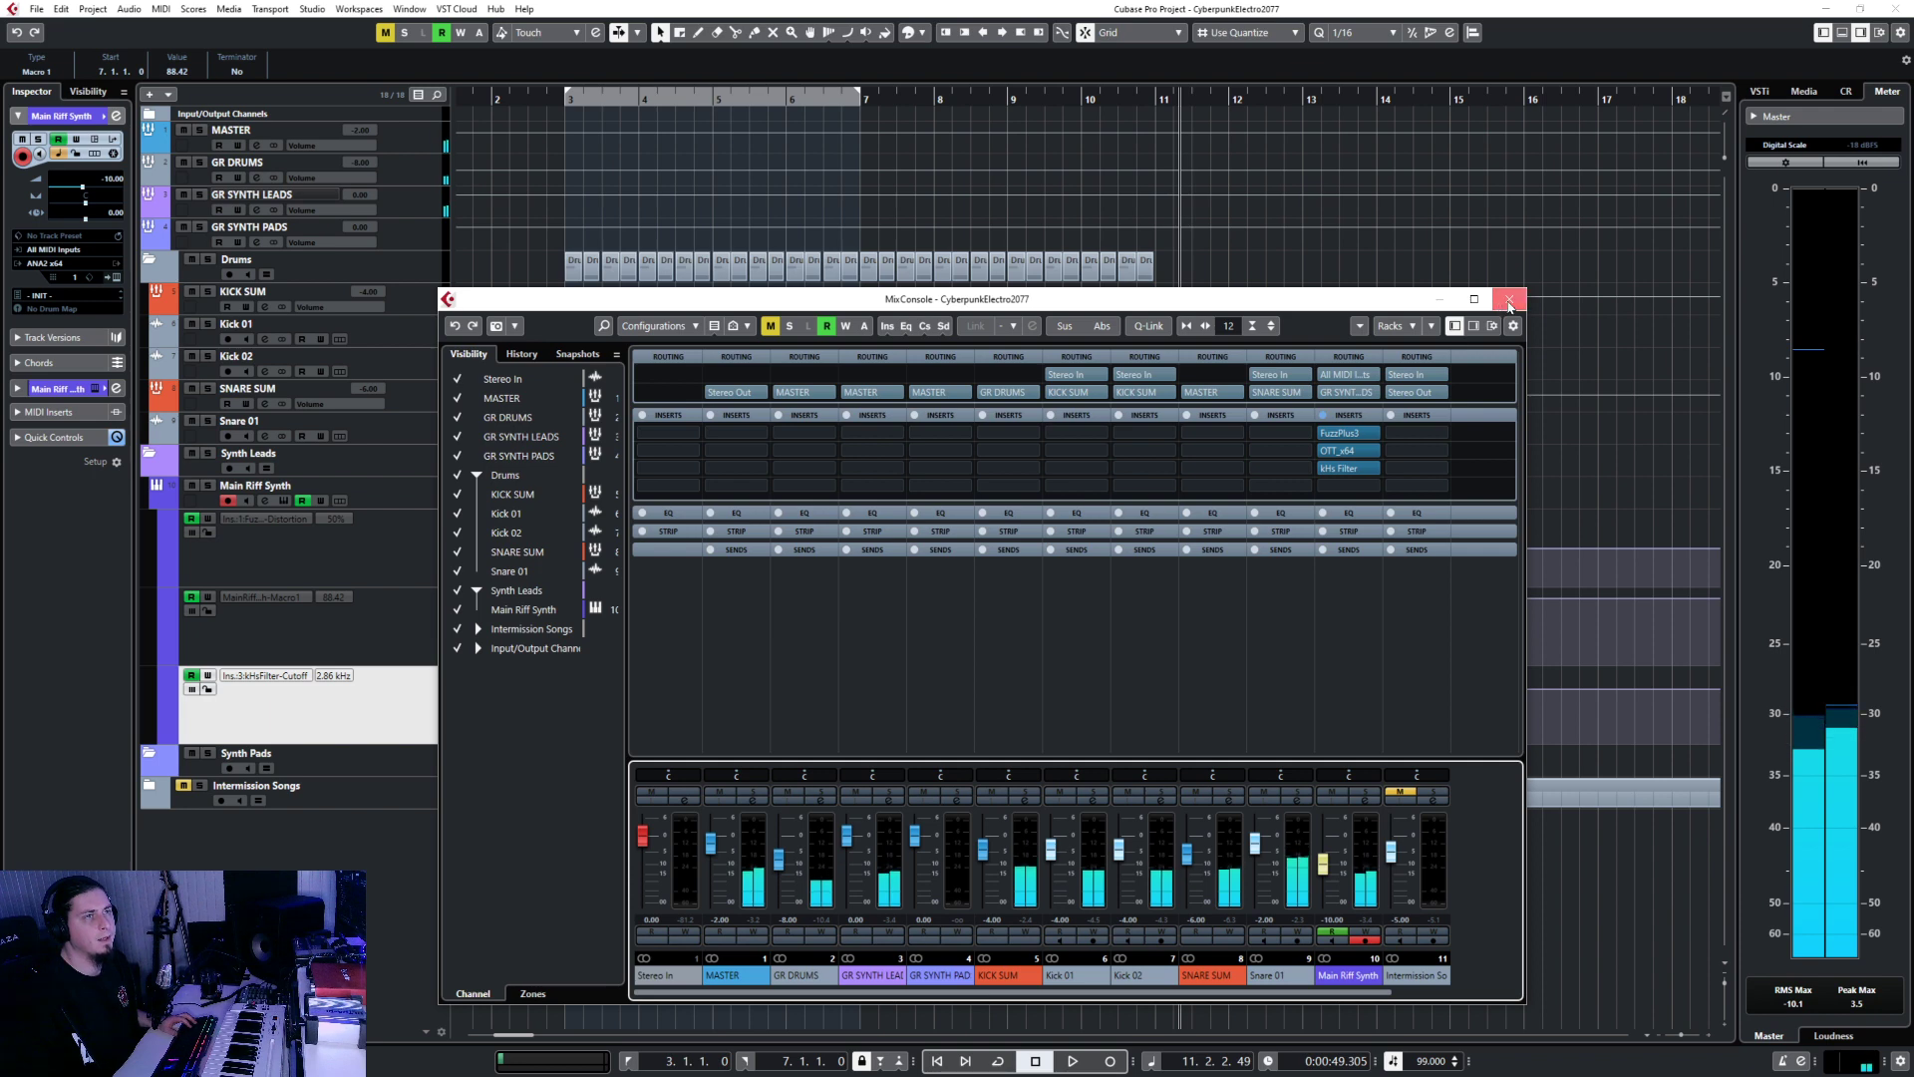
click(1510, 299)
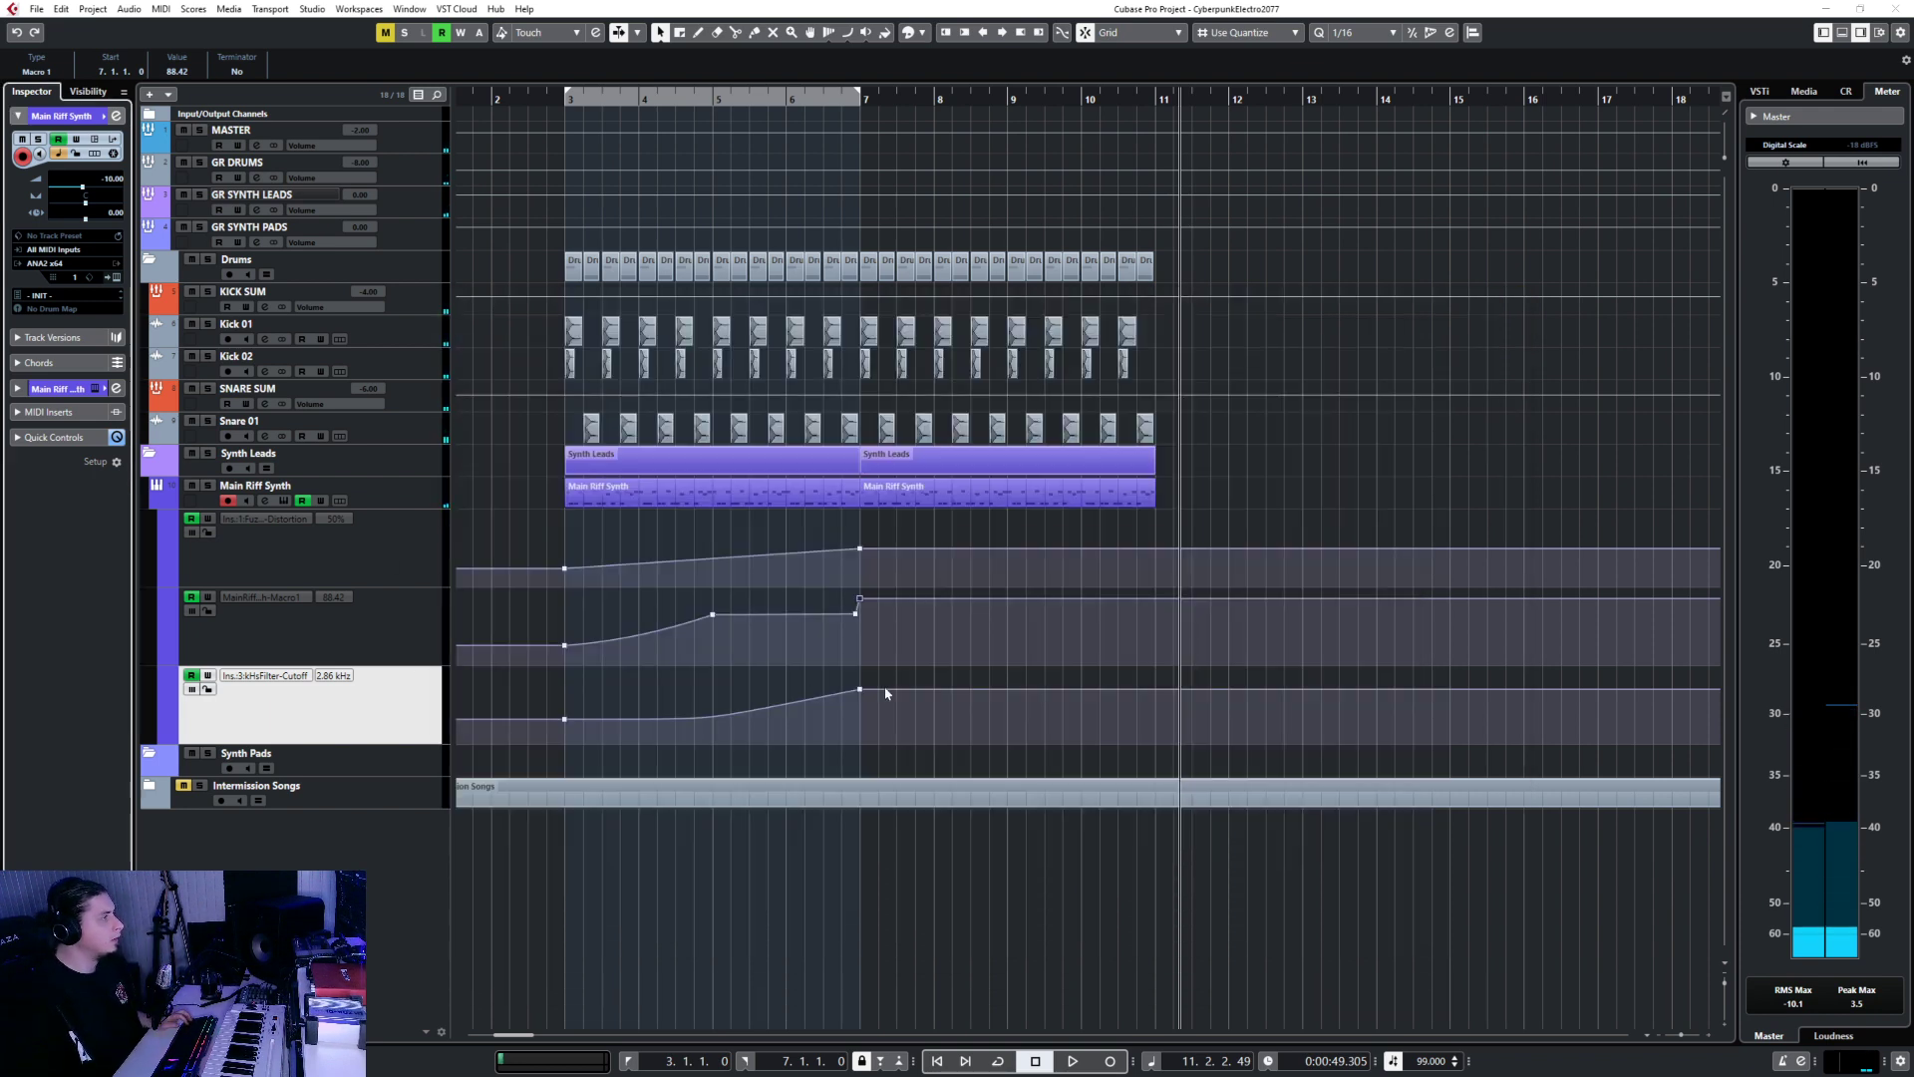
scroll(885, 691, left, 5)
scroll(885, 686, right, 5)
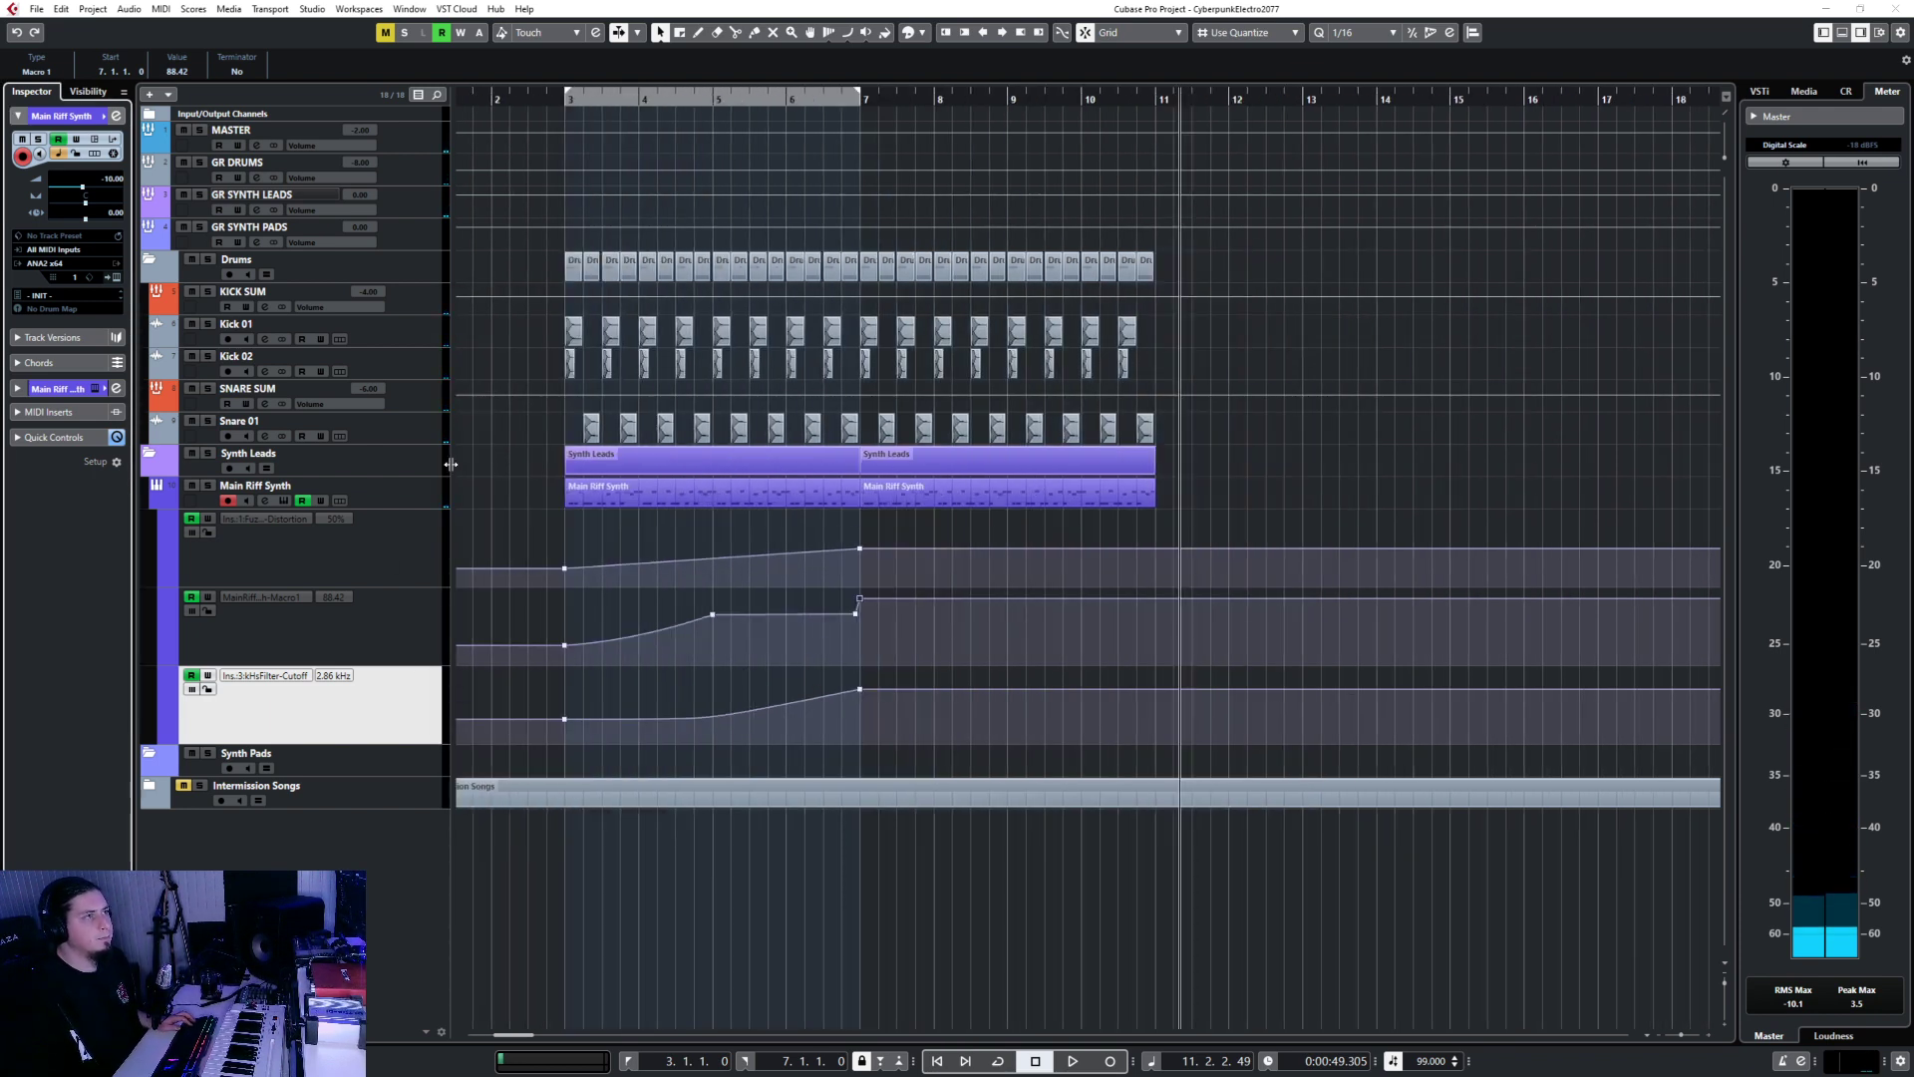
Add a new audio track after SNARE SUM with its output routed to GR DRUMS.
click(416, 422)
click(418, 402)
right_click(418, 403)
mouse_move(599, 408)
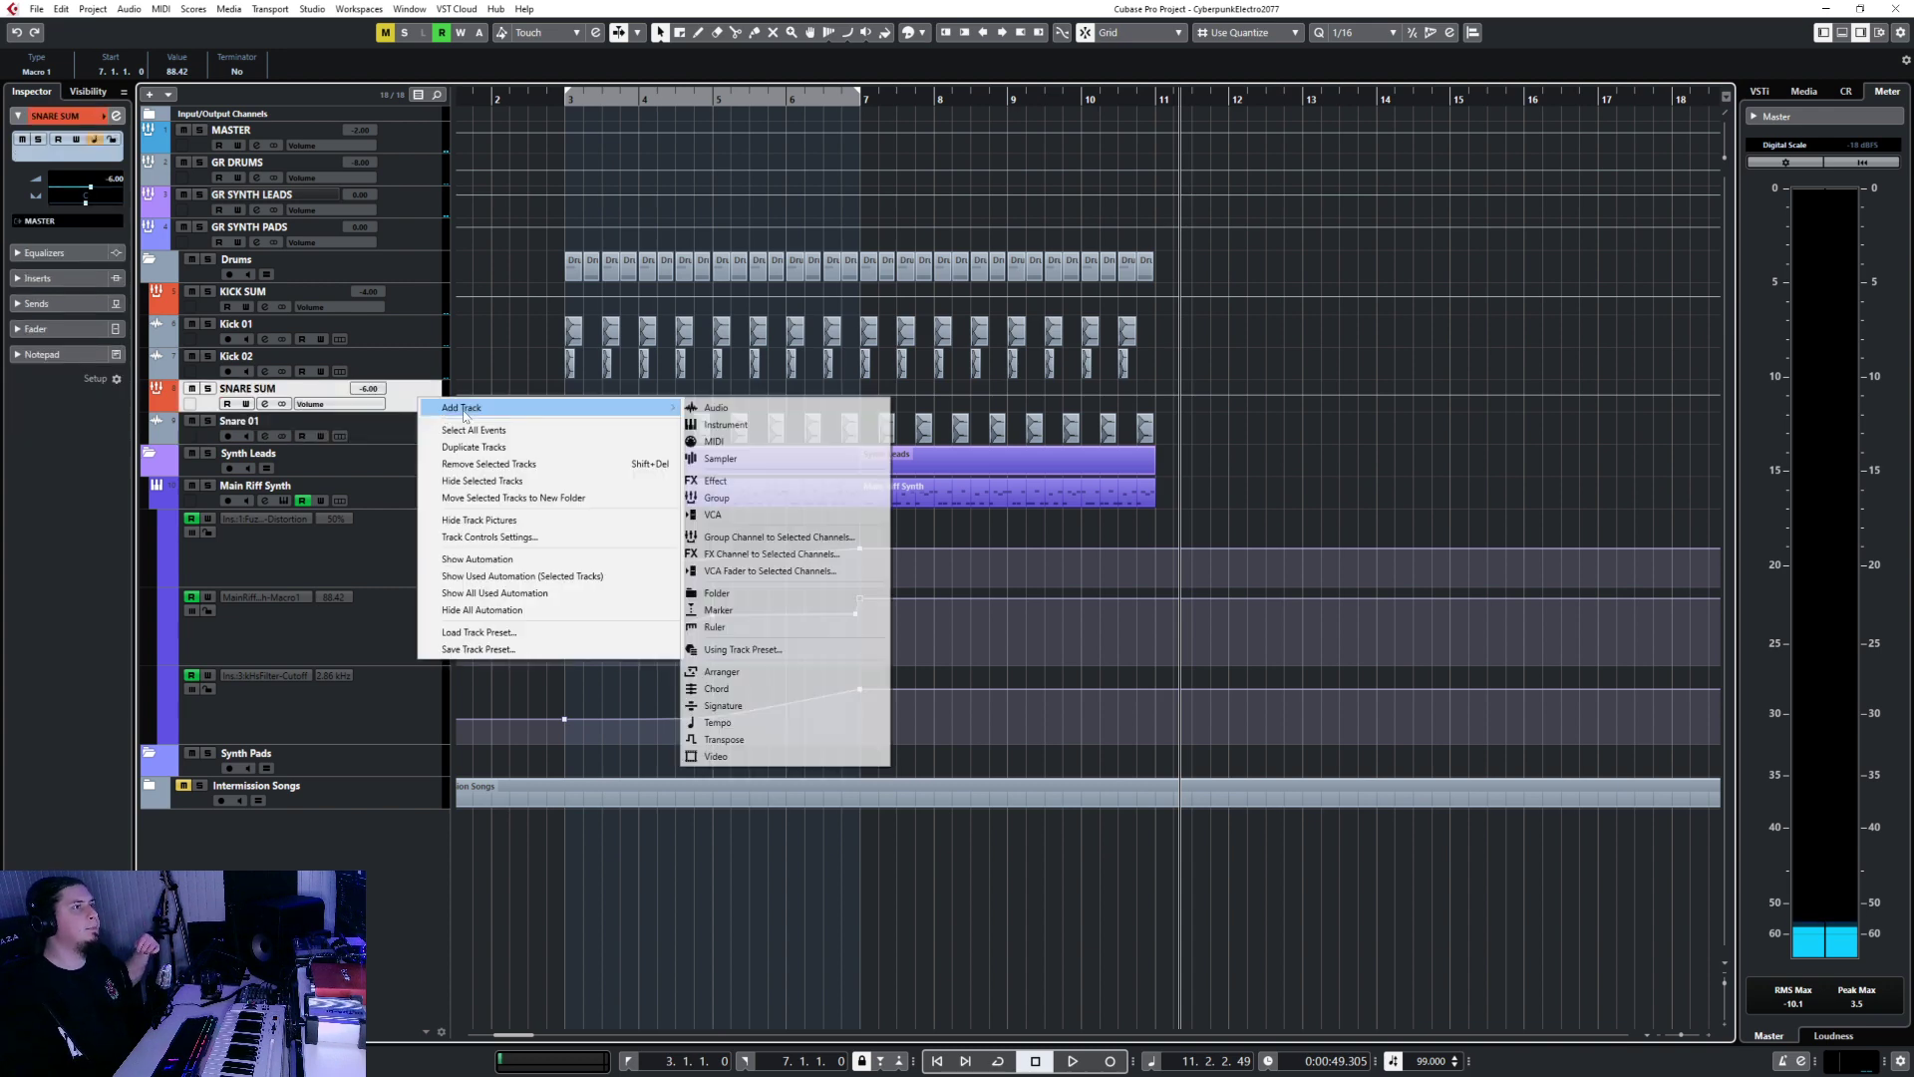
click(758, 407)
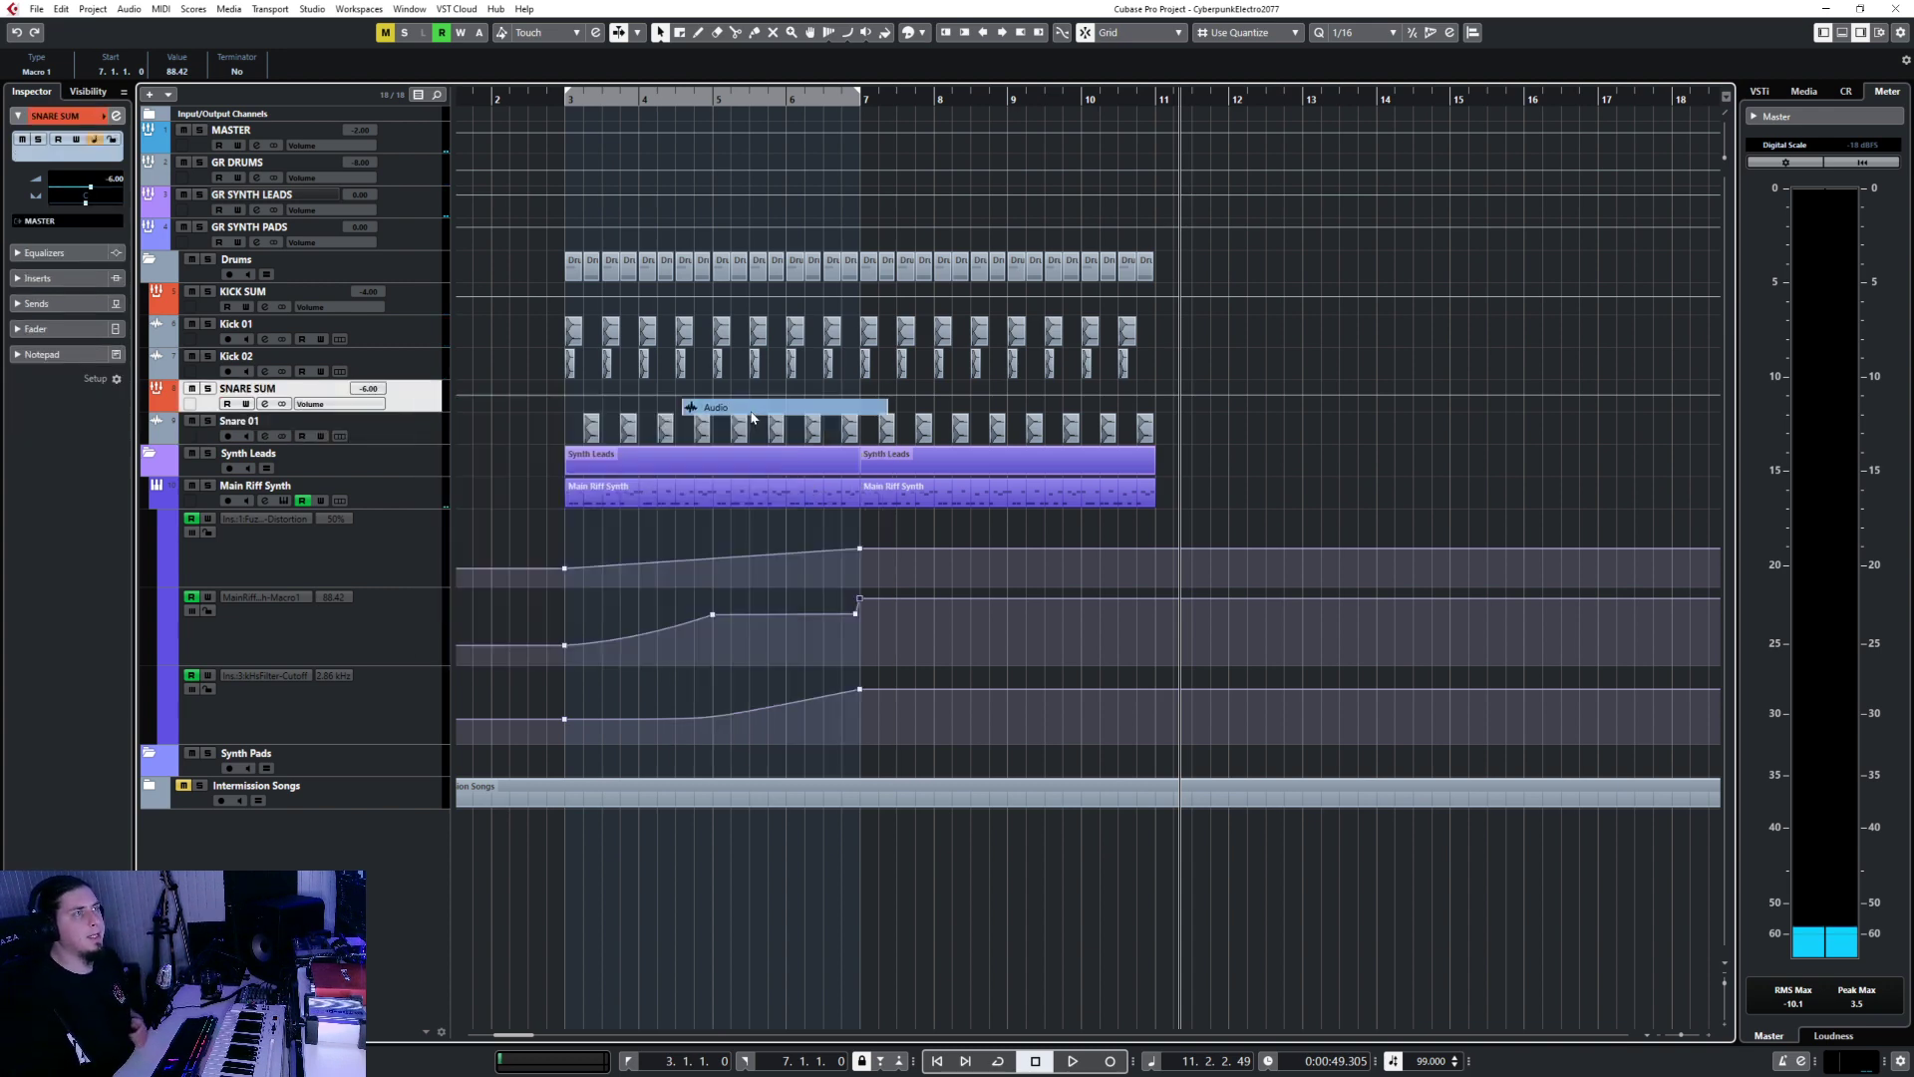
click(986, 581)
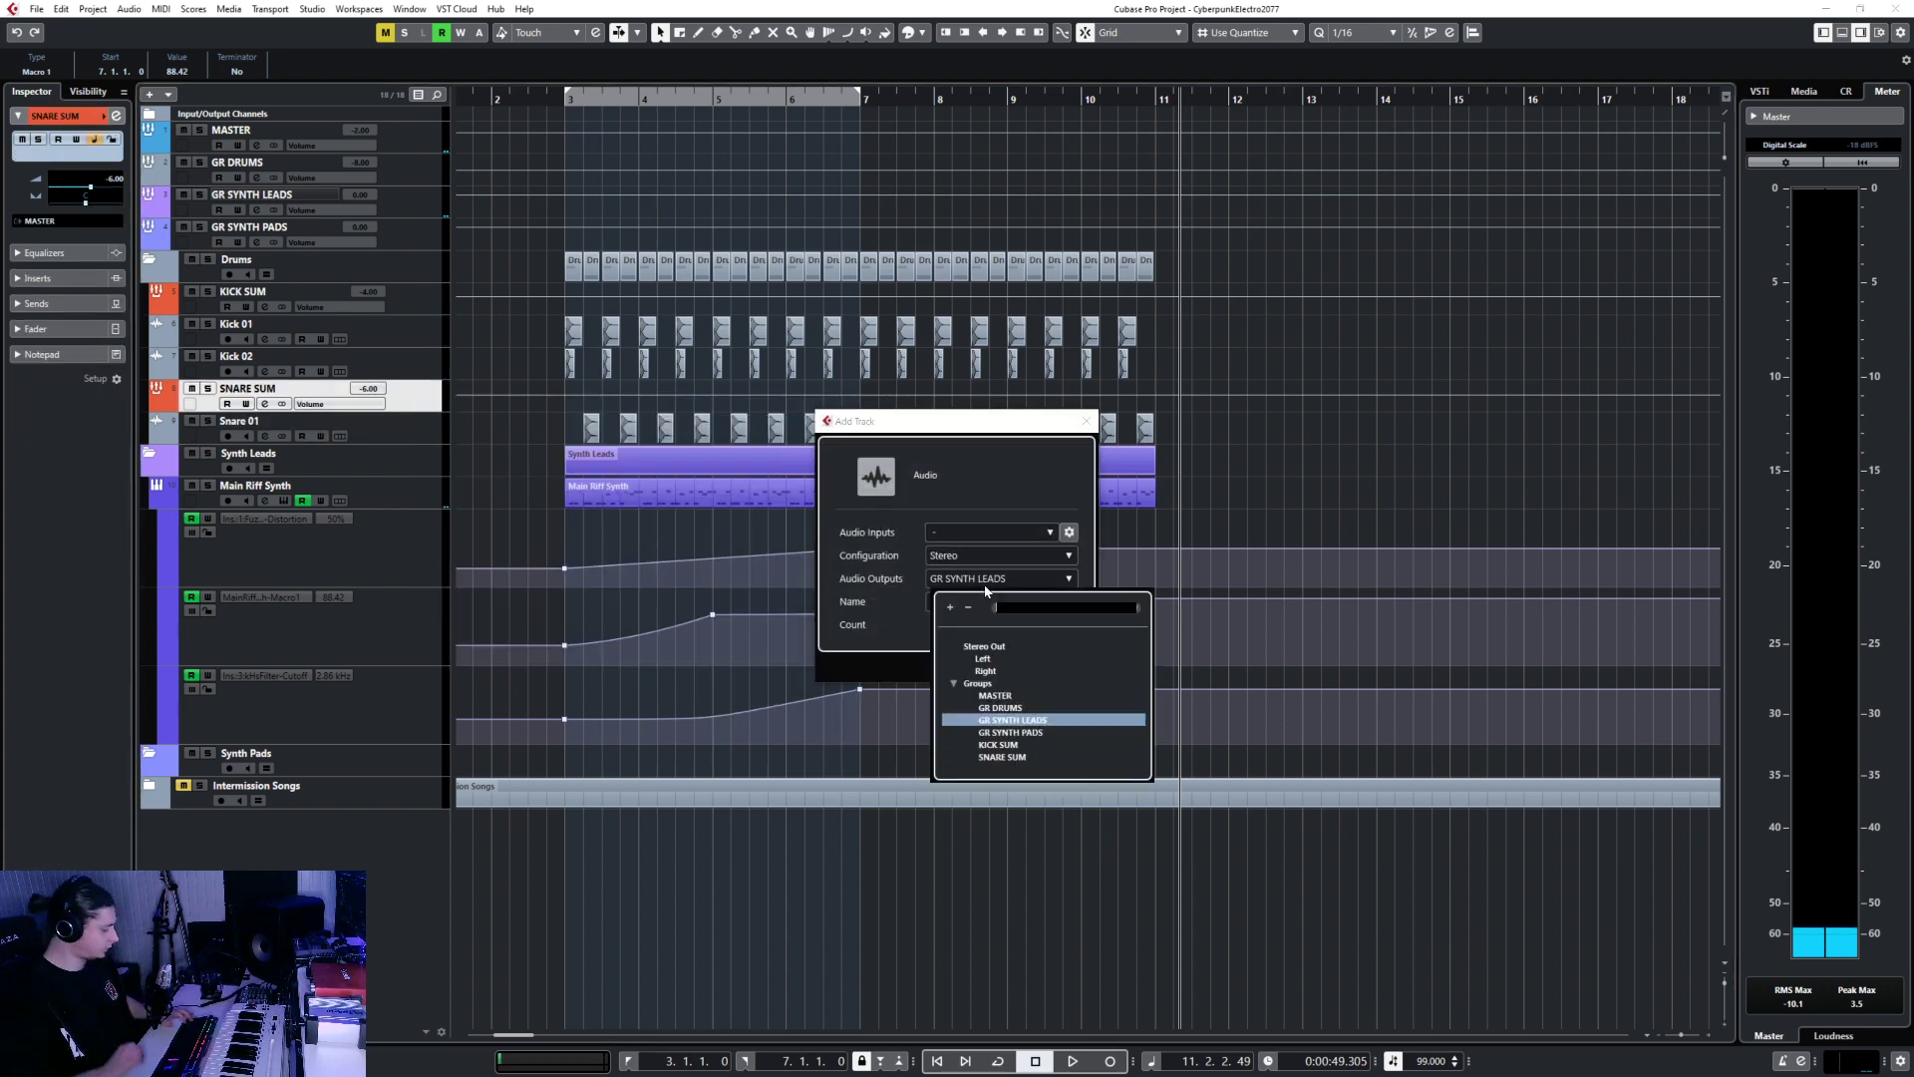
text(dru)
key(Return)
Name the new track 'Hihat', create it, and move the playback position to bar 7.
click(979, 601)
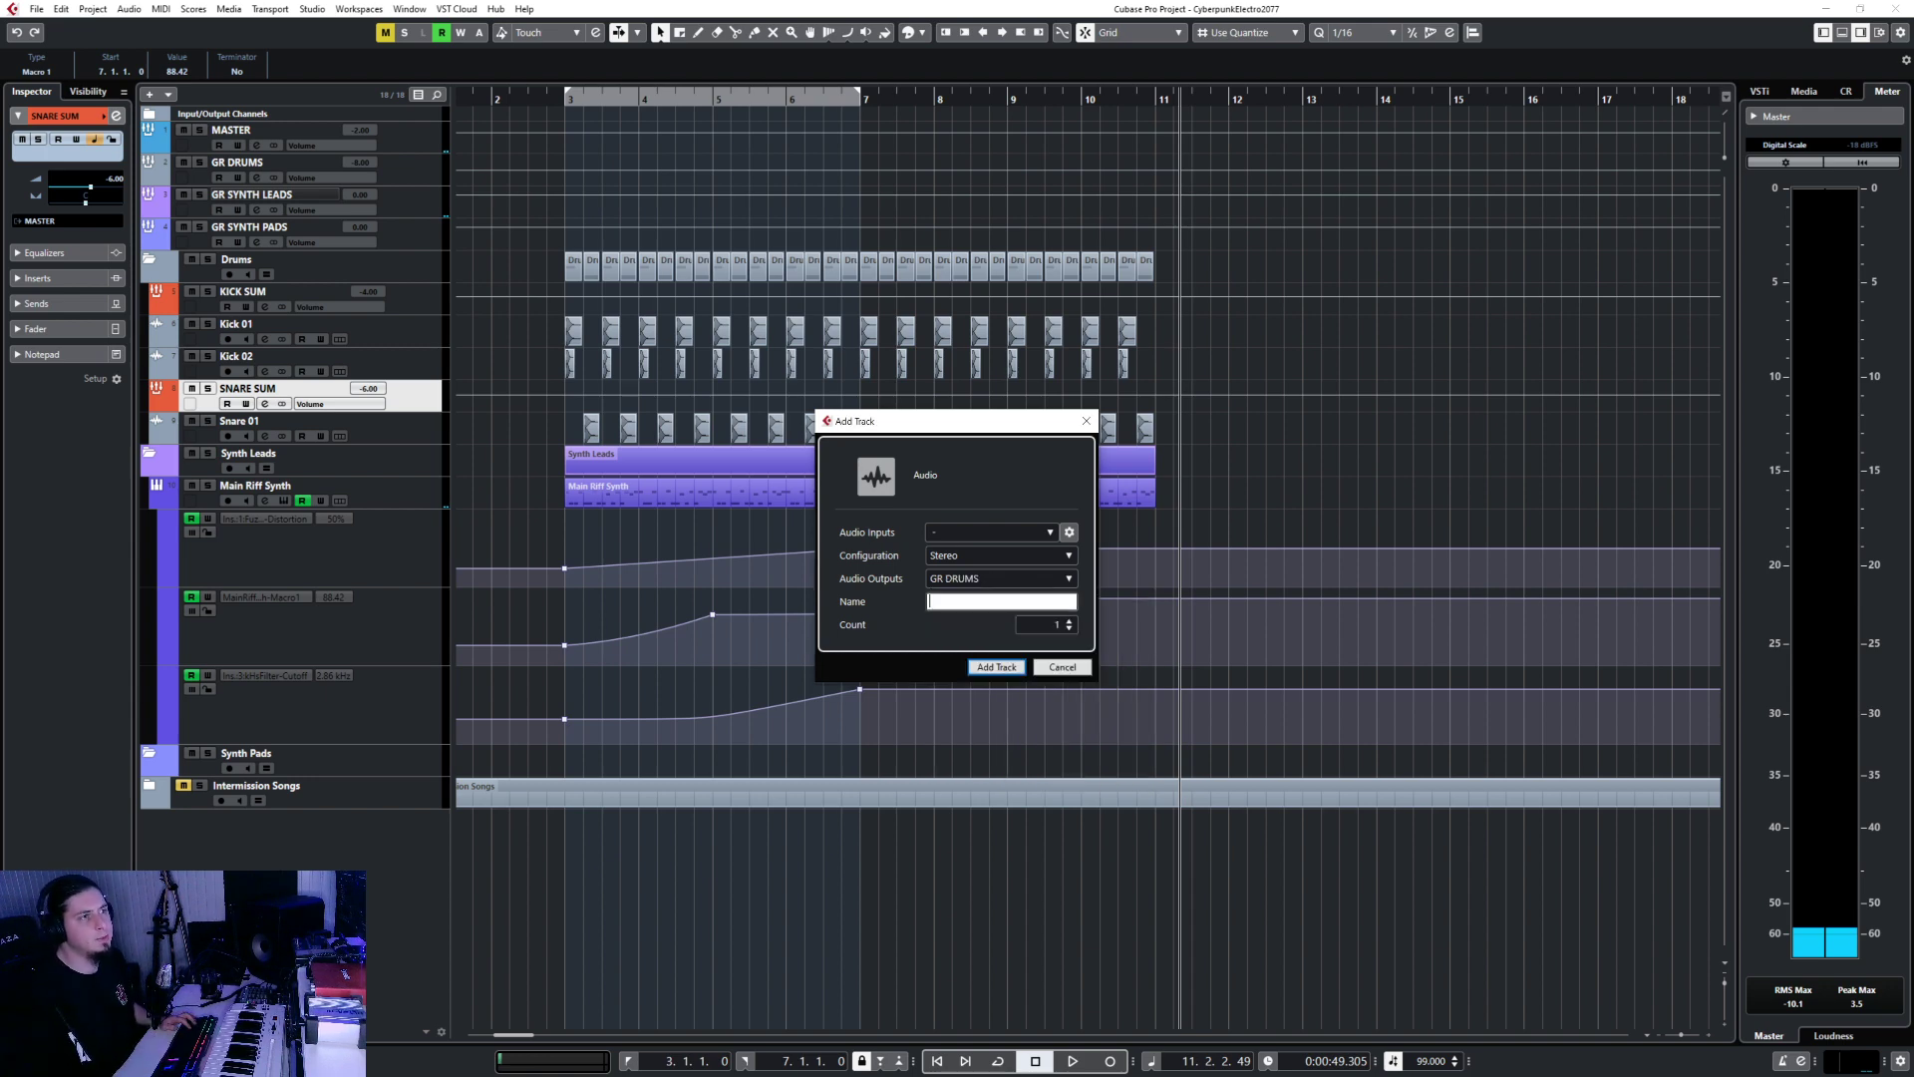
text(Hihat)
key(Return)
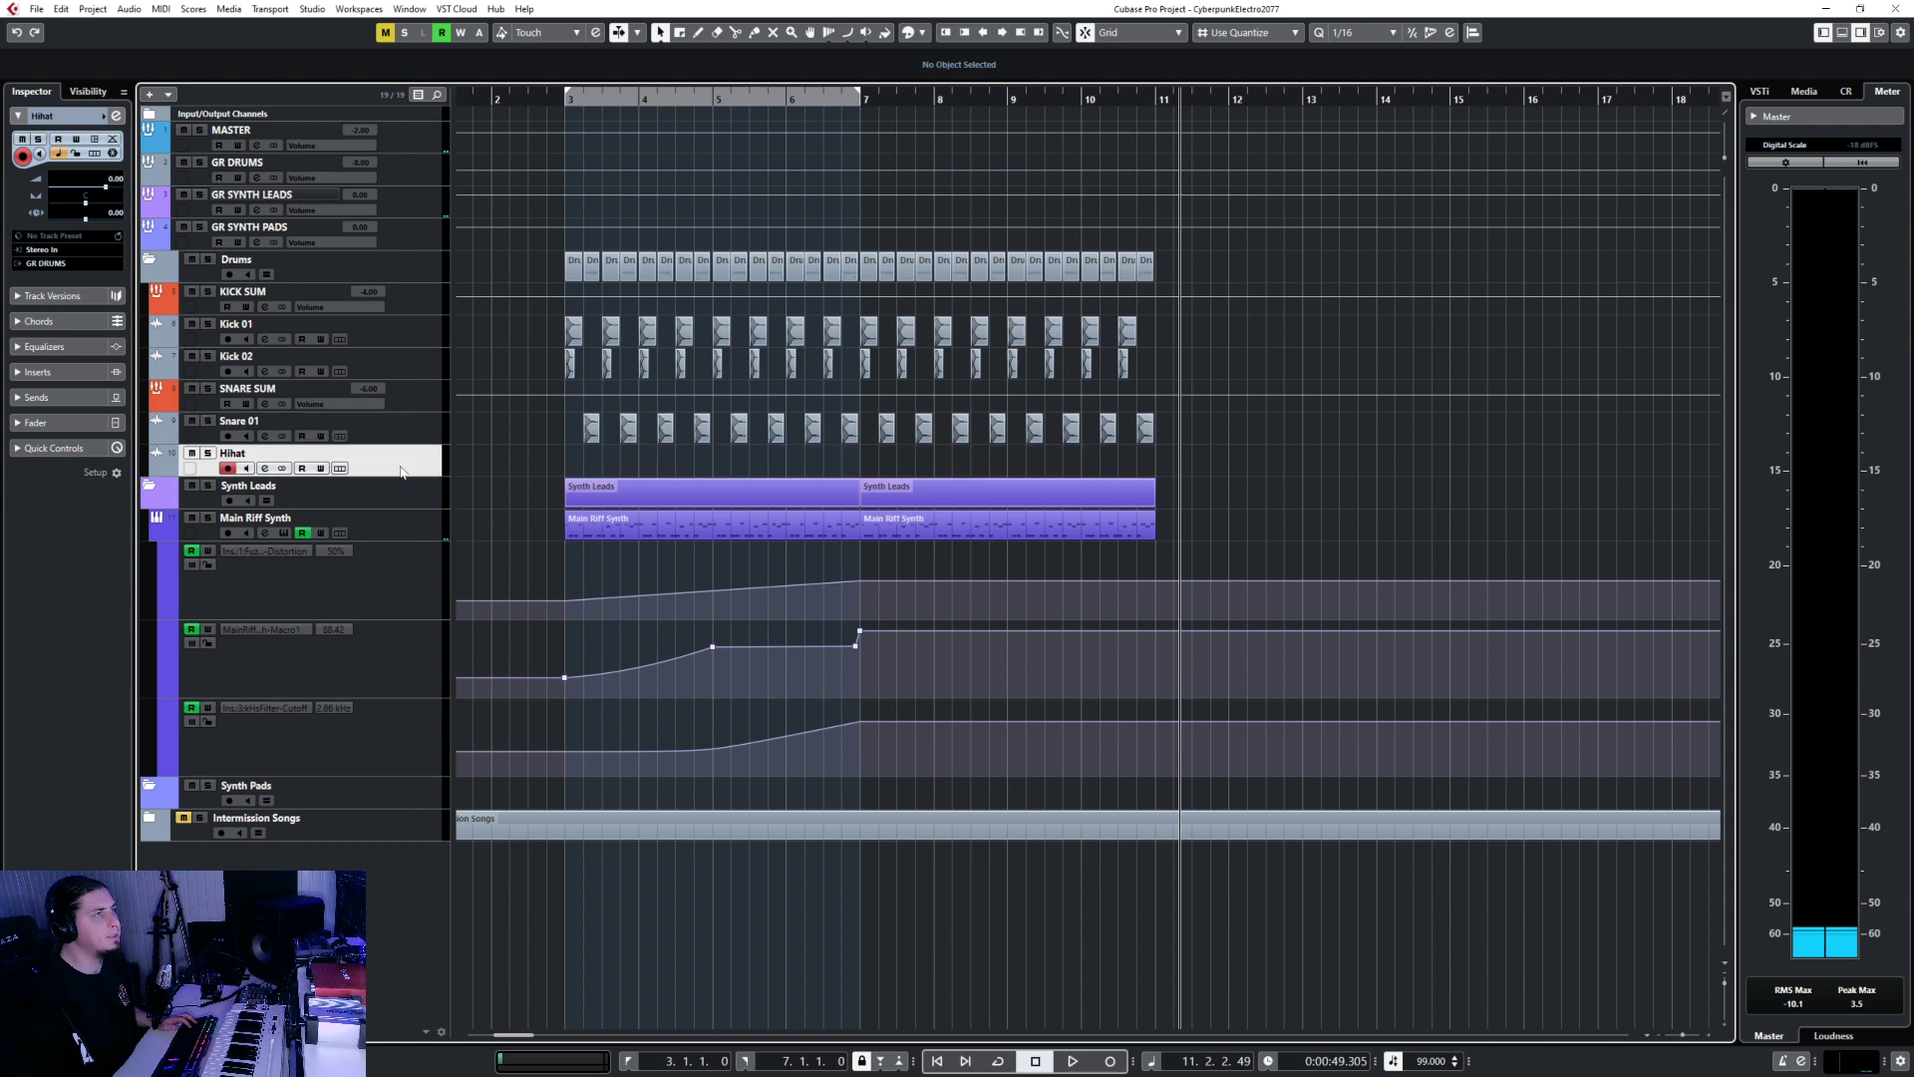
click(860, 98)
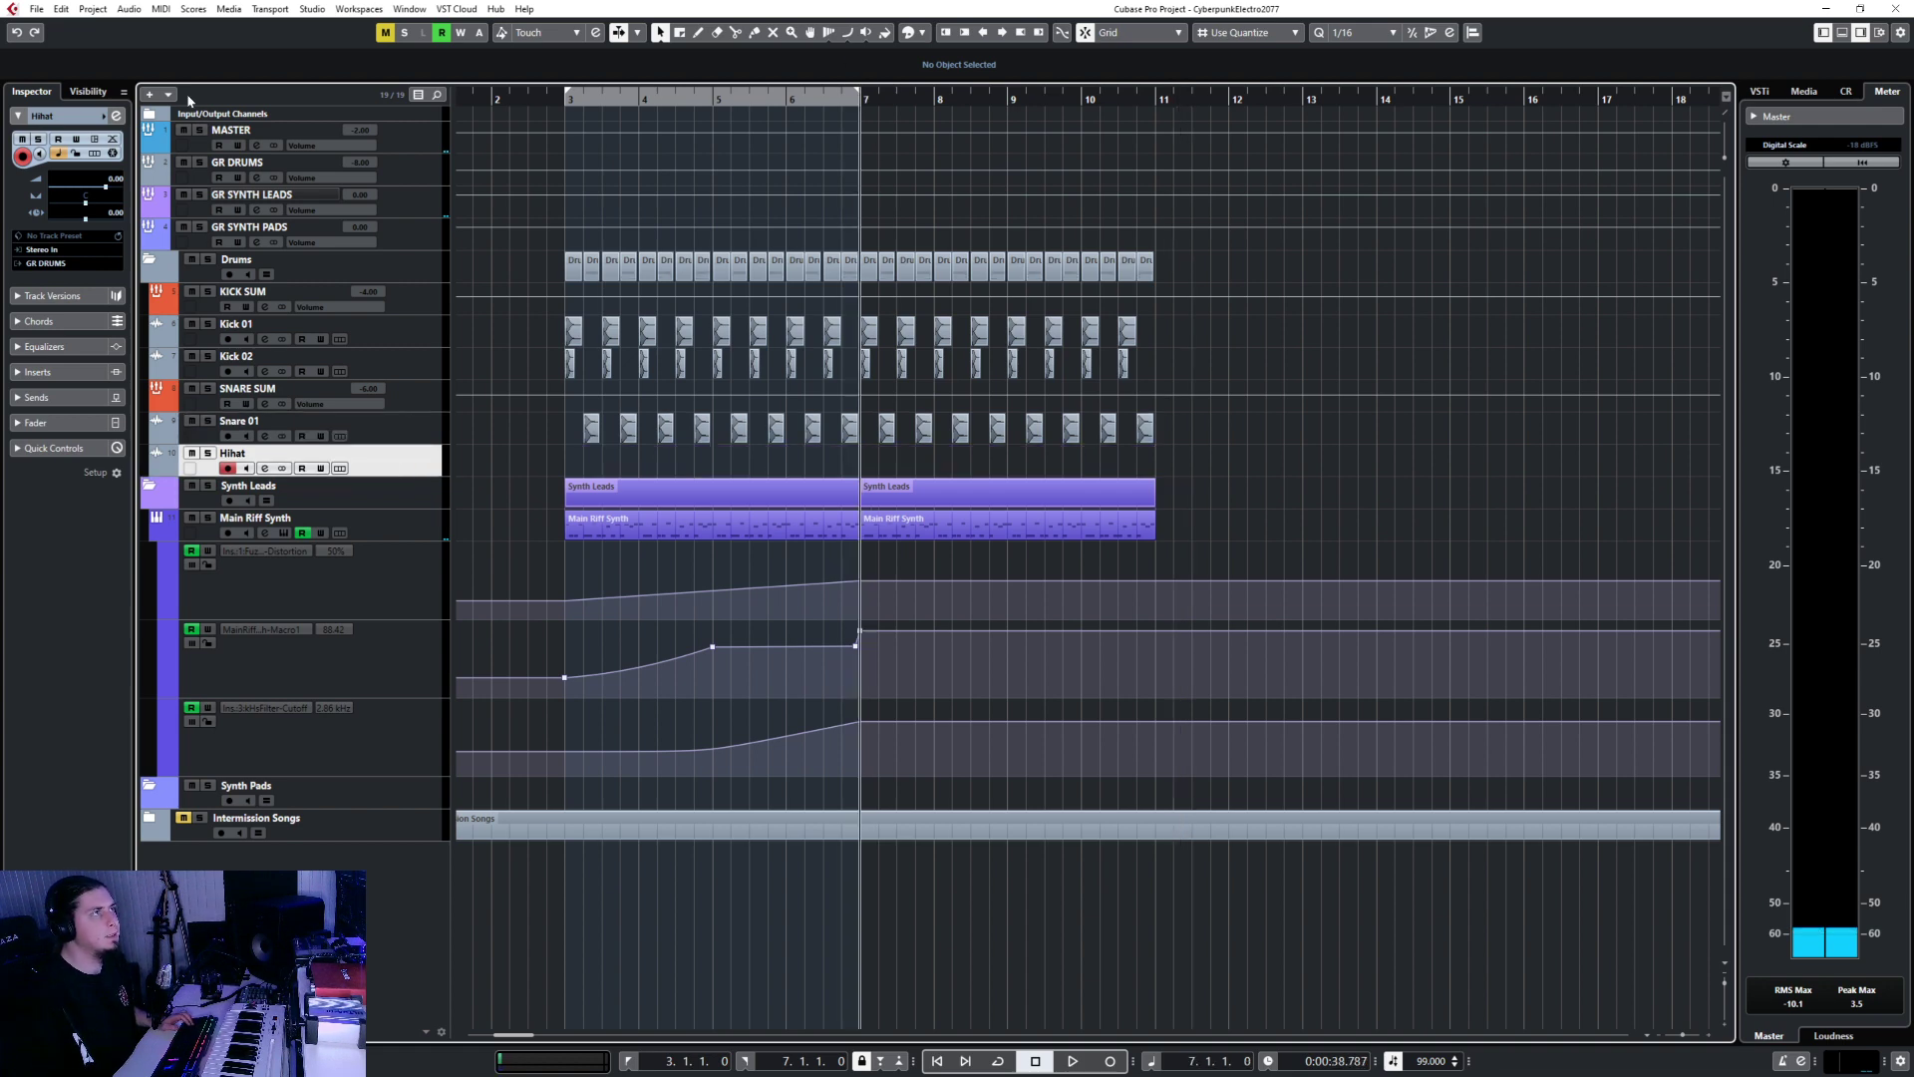
Import the AWKN - Real Closed Hat 1 sample onto the Hihat track.
click(35, 10)
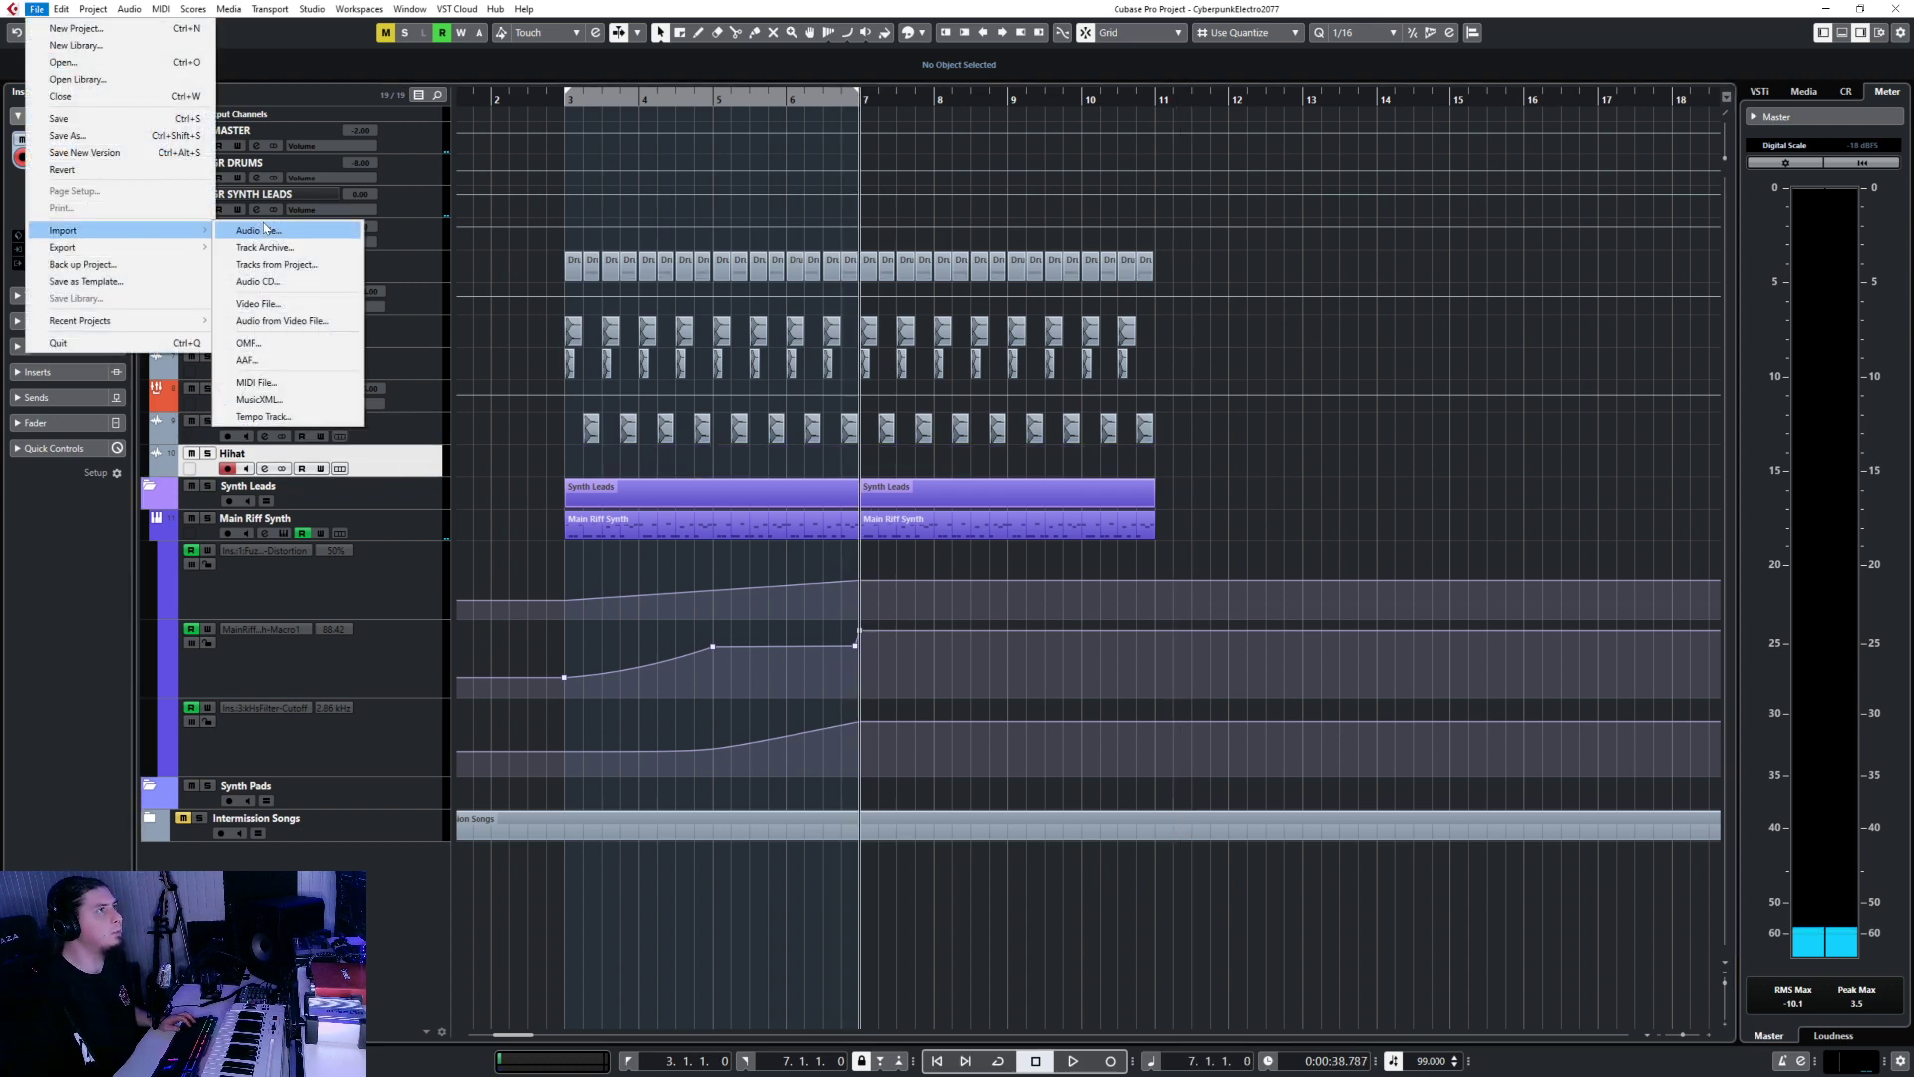
click(266, 228)
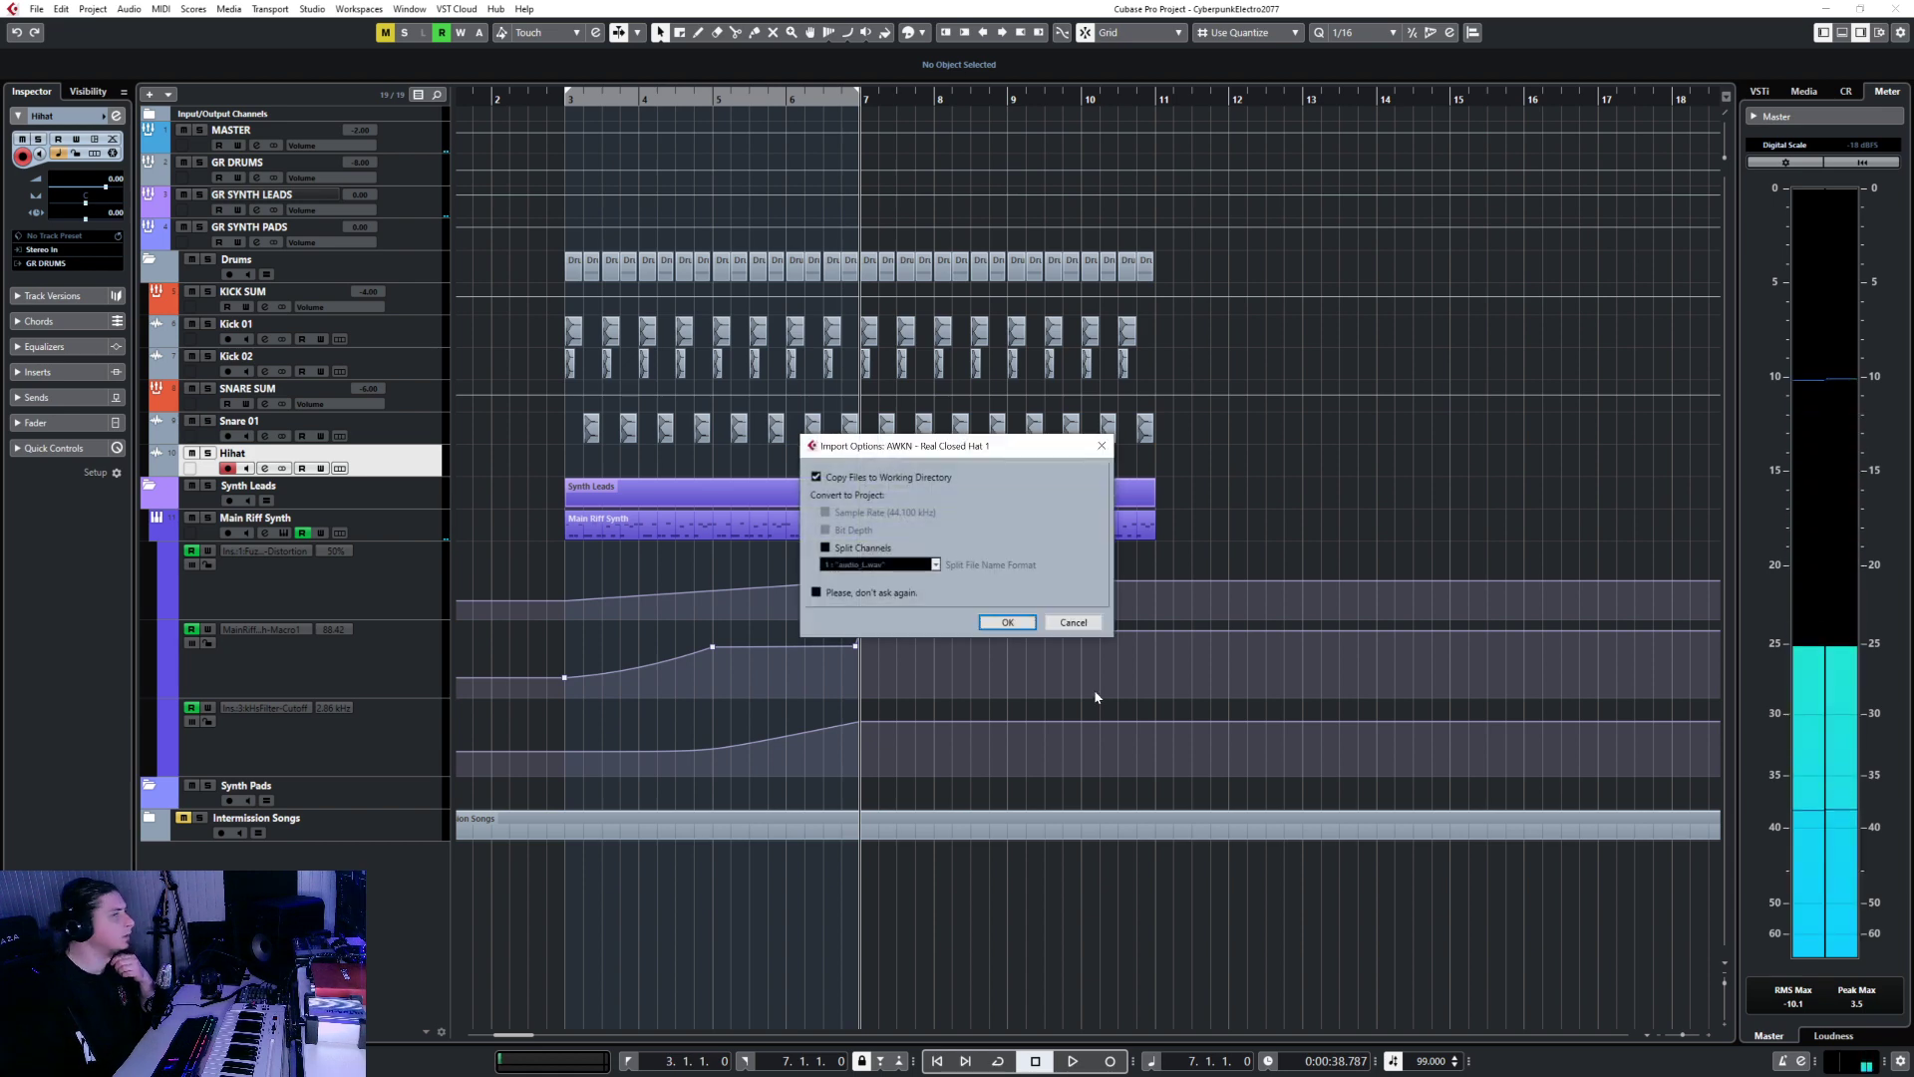
click(1007, 622)
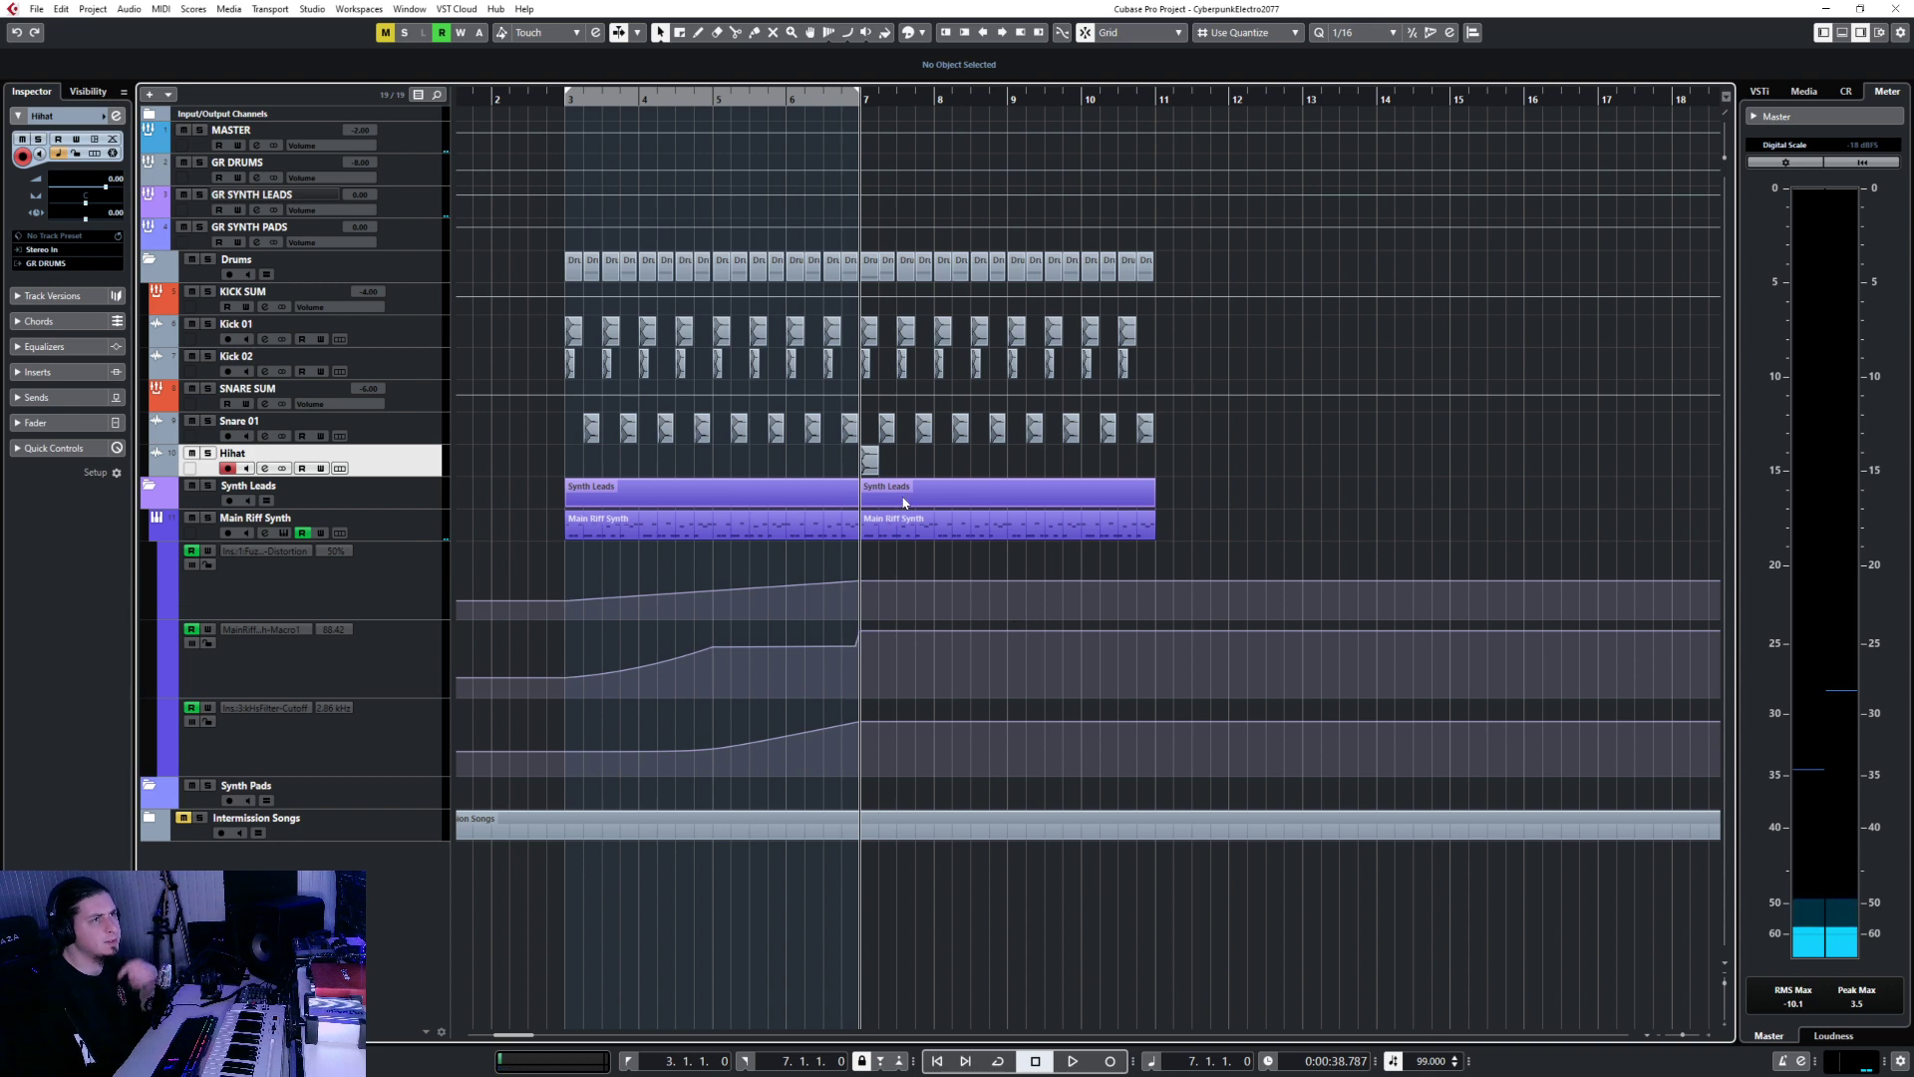
Move the closed hat clip from bar 7 to the start of bar 3, cursor at bar 3 beat 2.
click(870, 465)
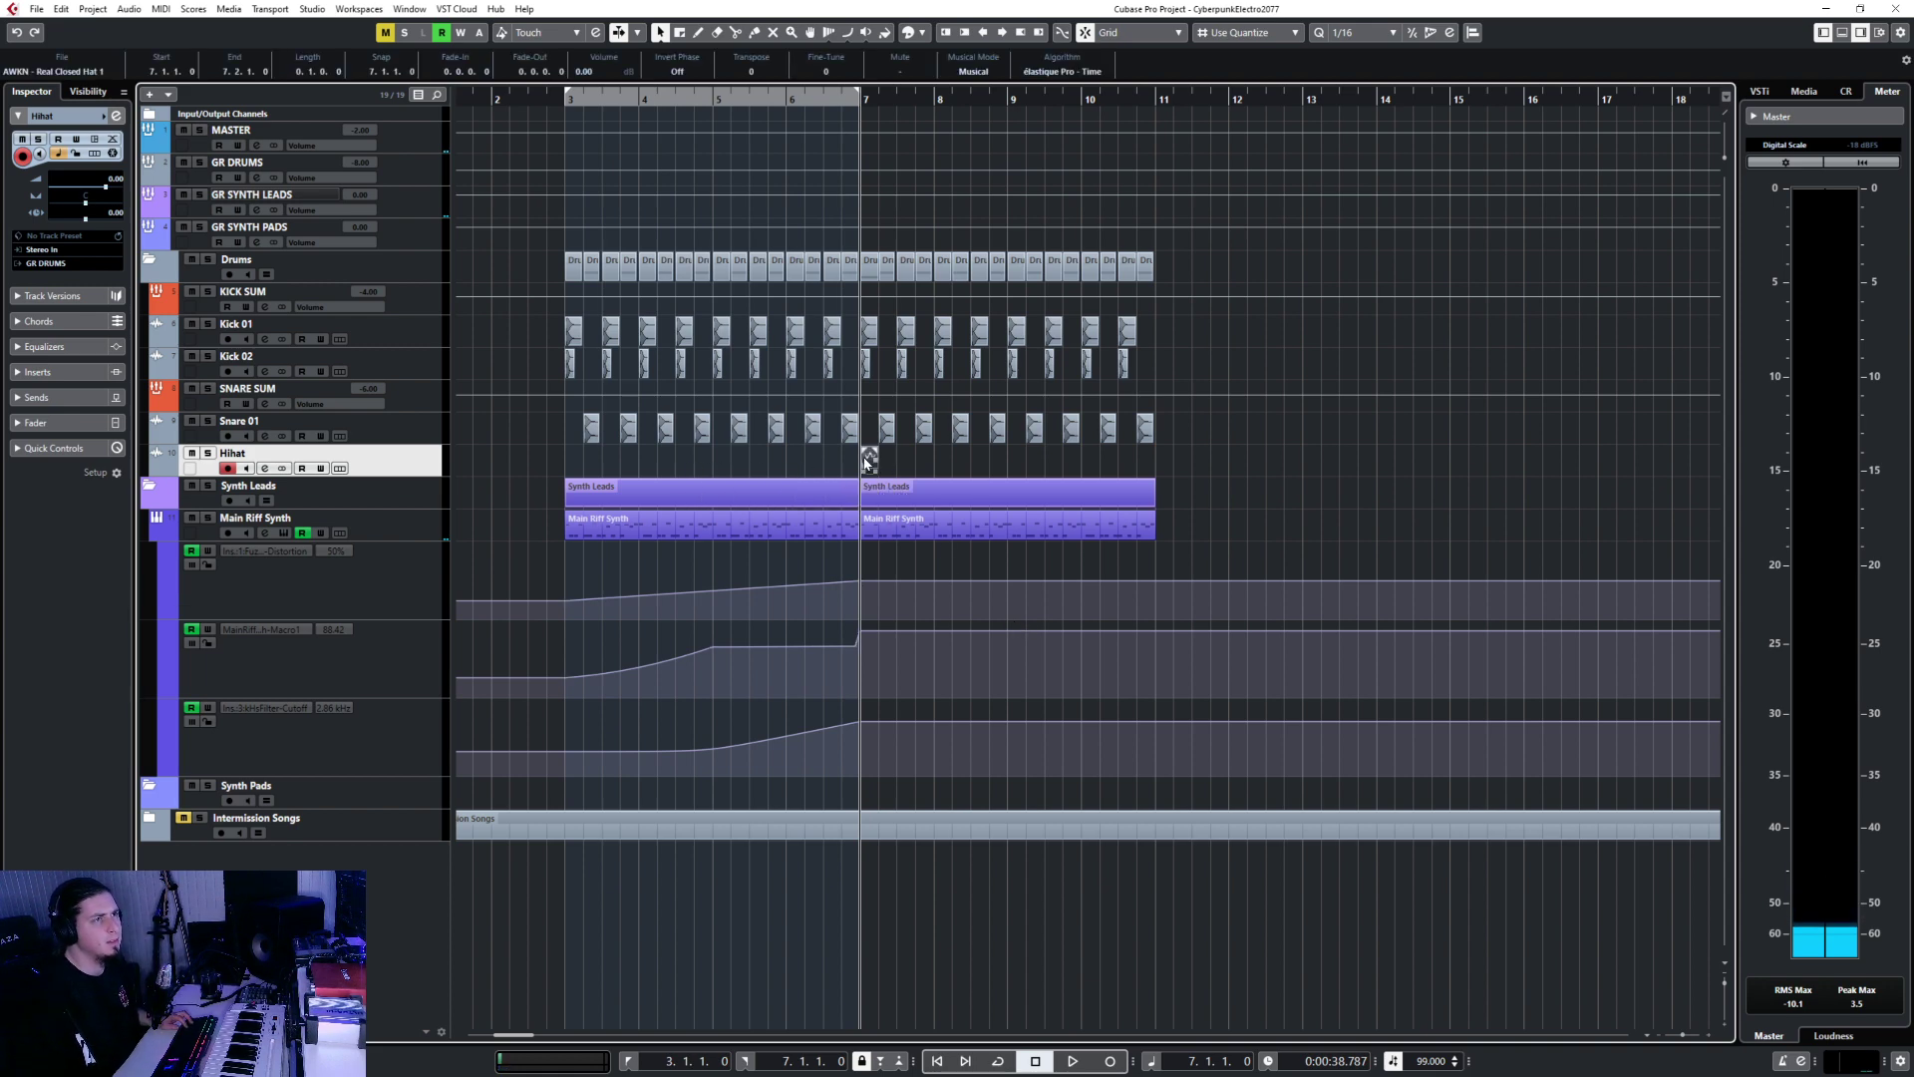
drag(868, 460, 573, 461)
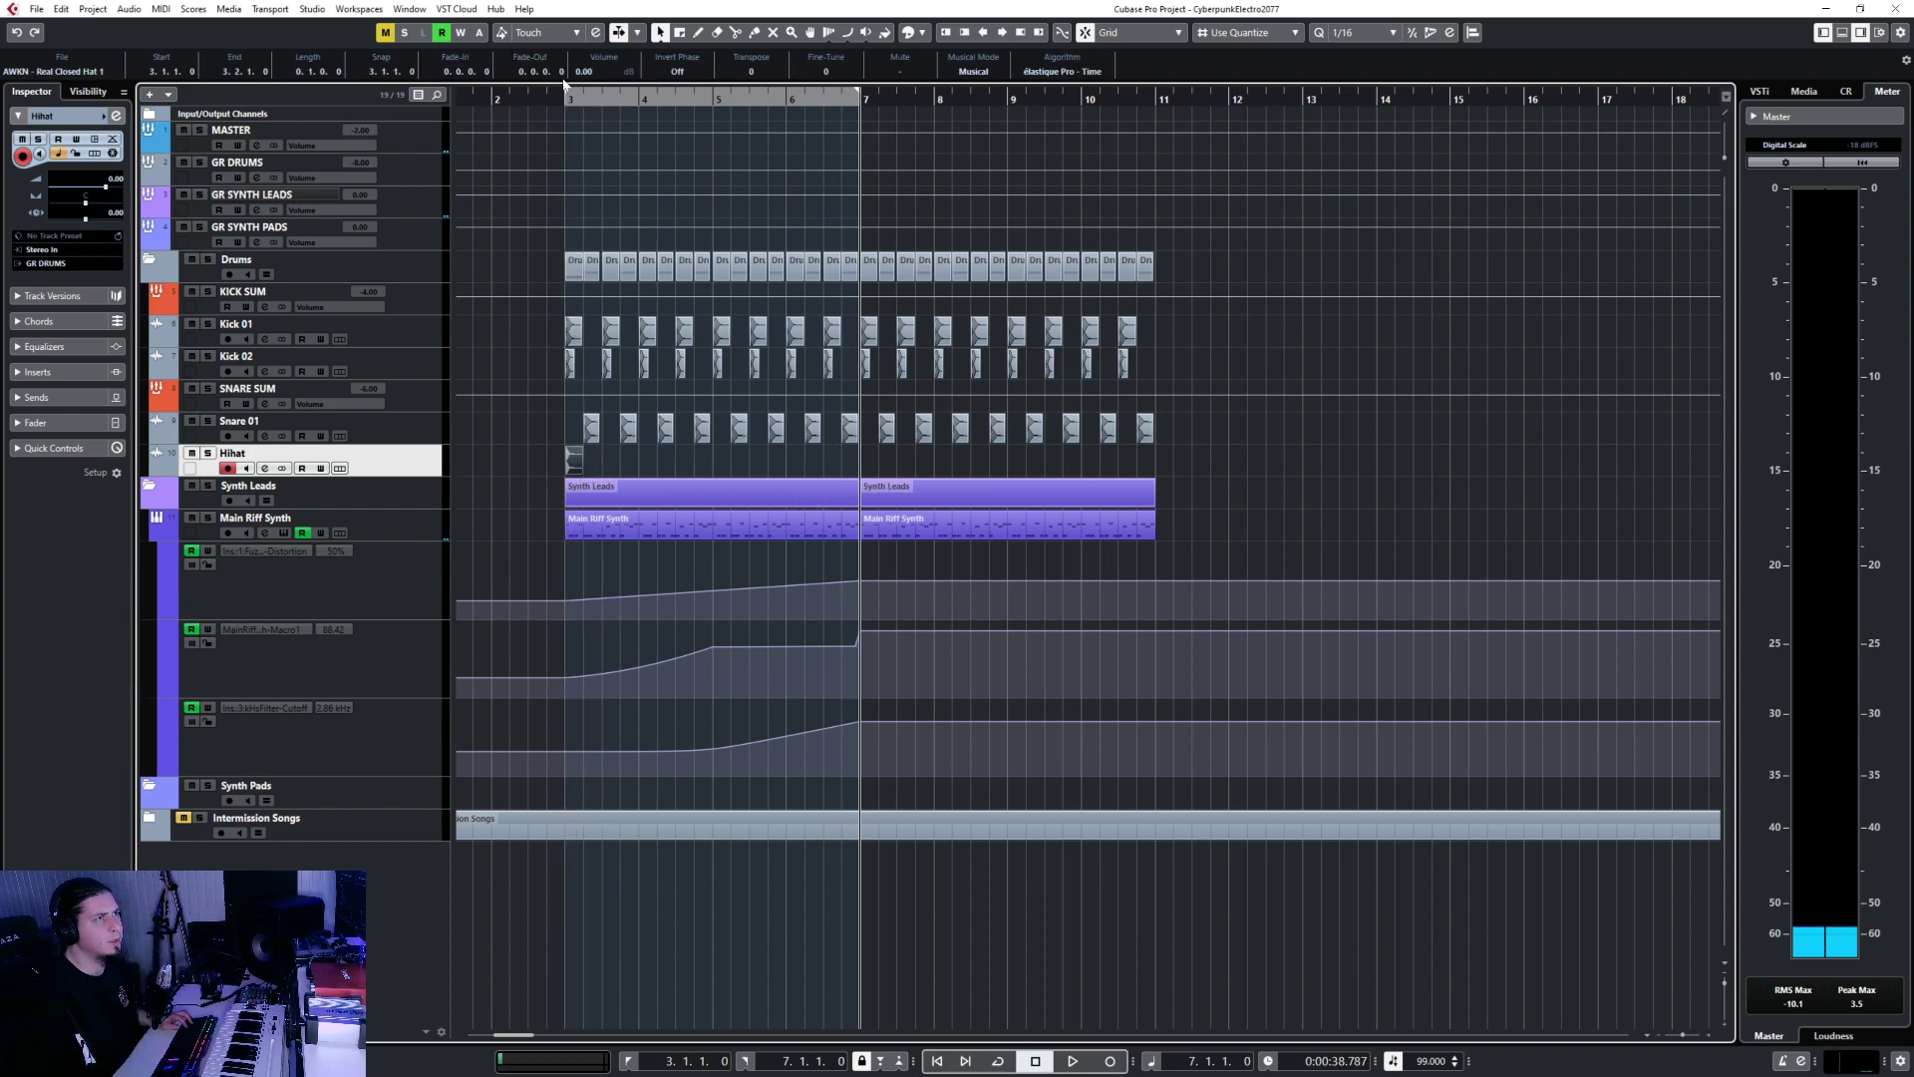
click(590, 95)
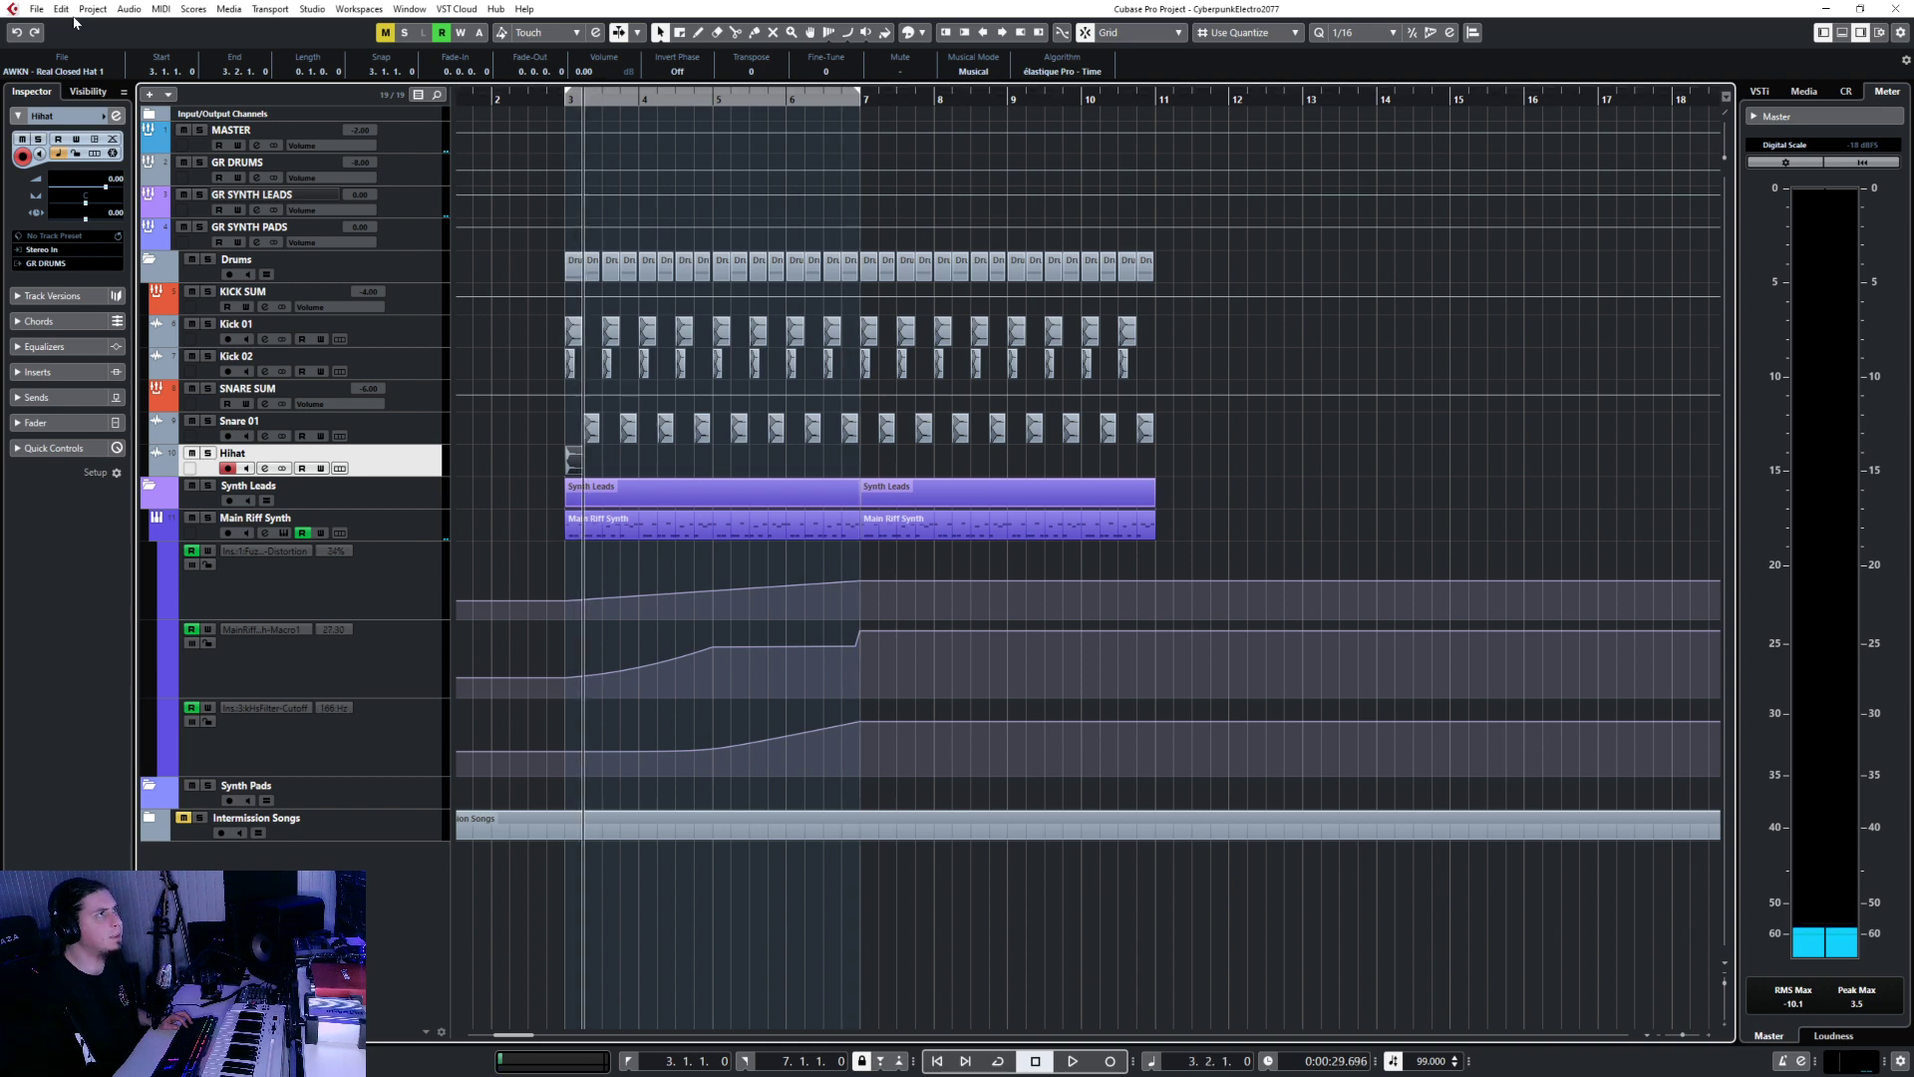
click(36, 9)
Import a second hi-hat sample at the cursor position, bar 3 beat 2.
mouse_move(127, 230)
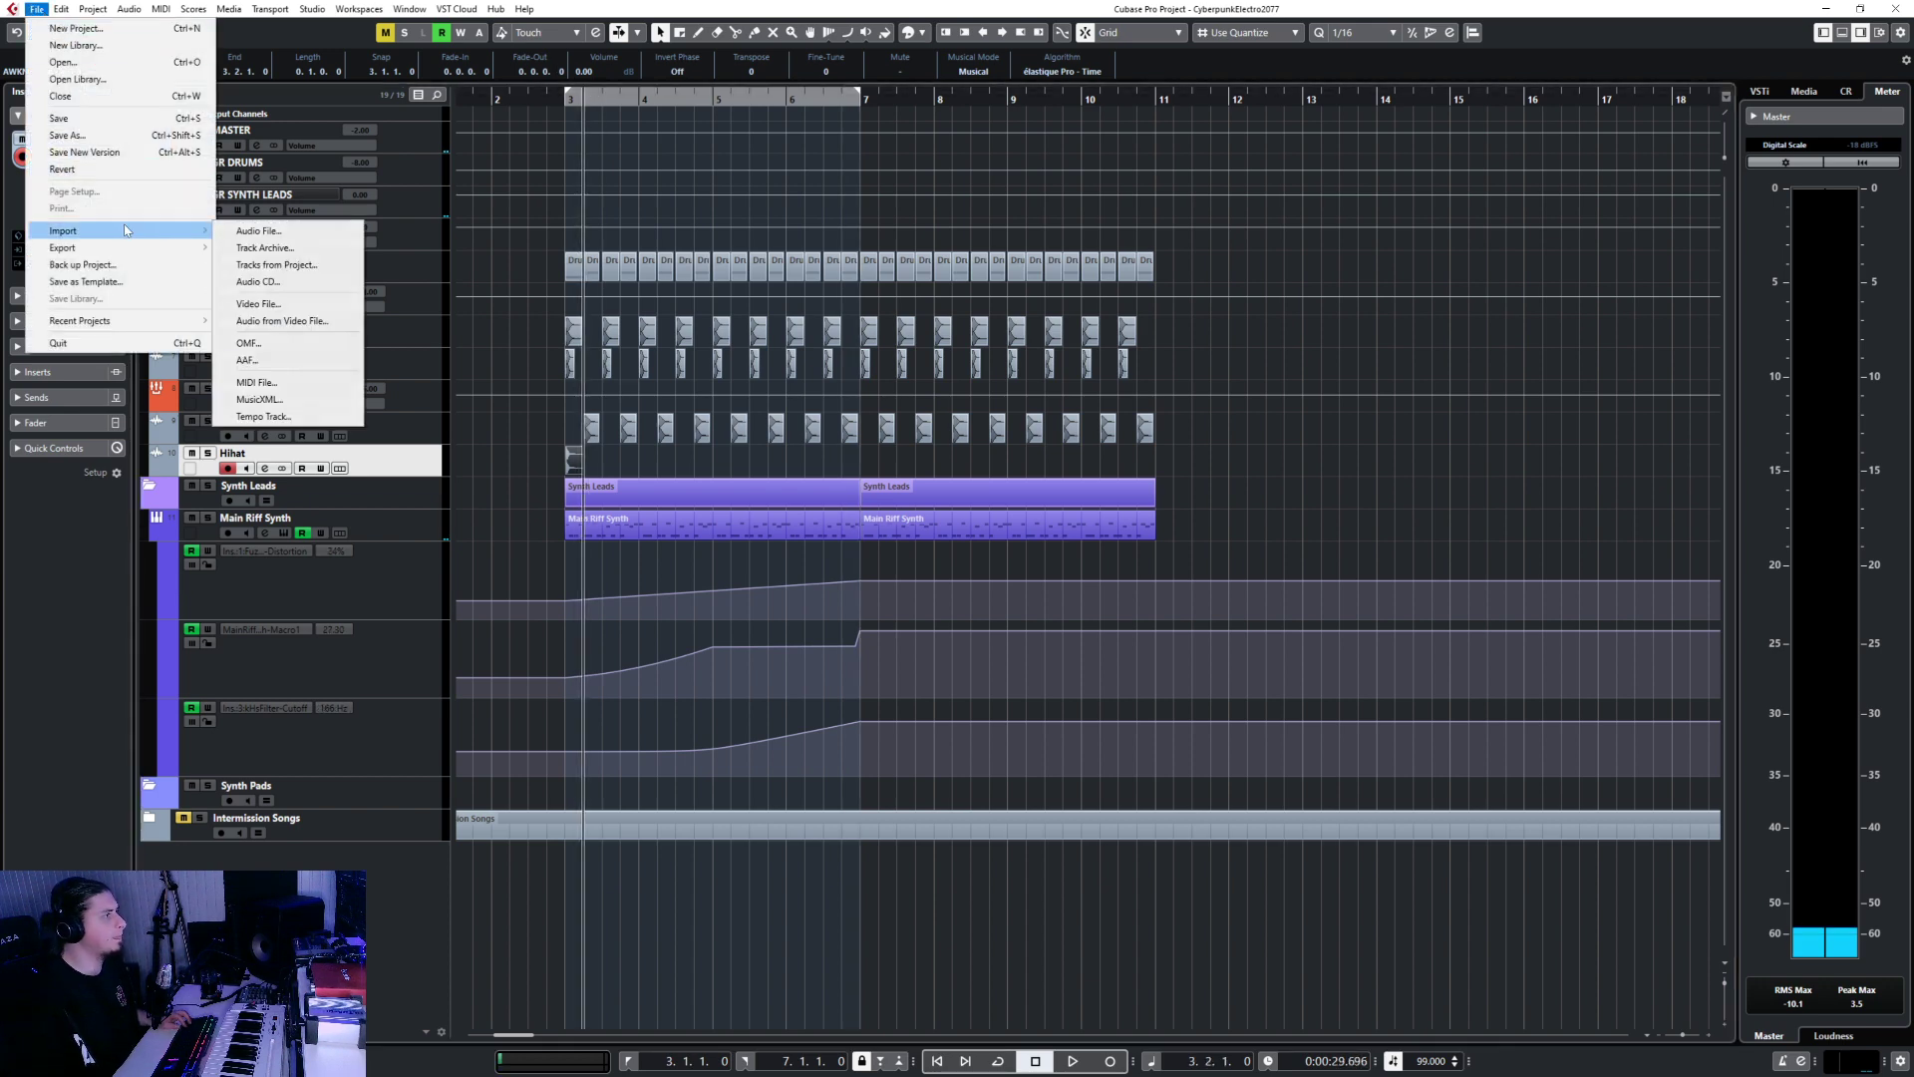
click(272, 230)
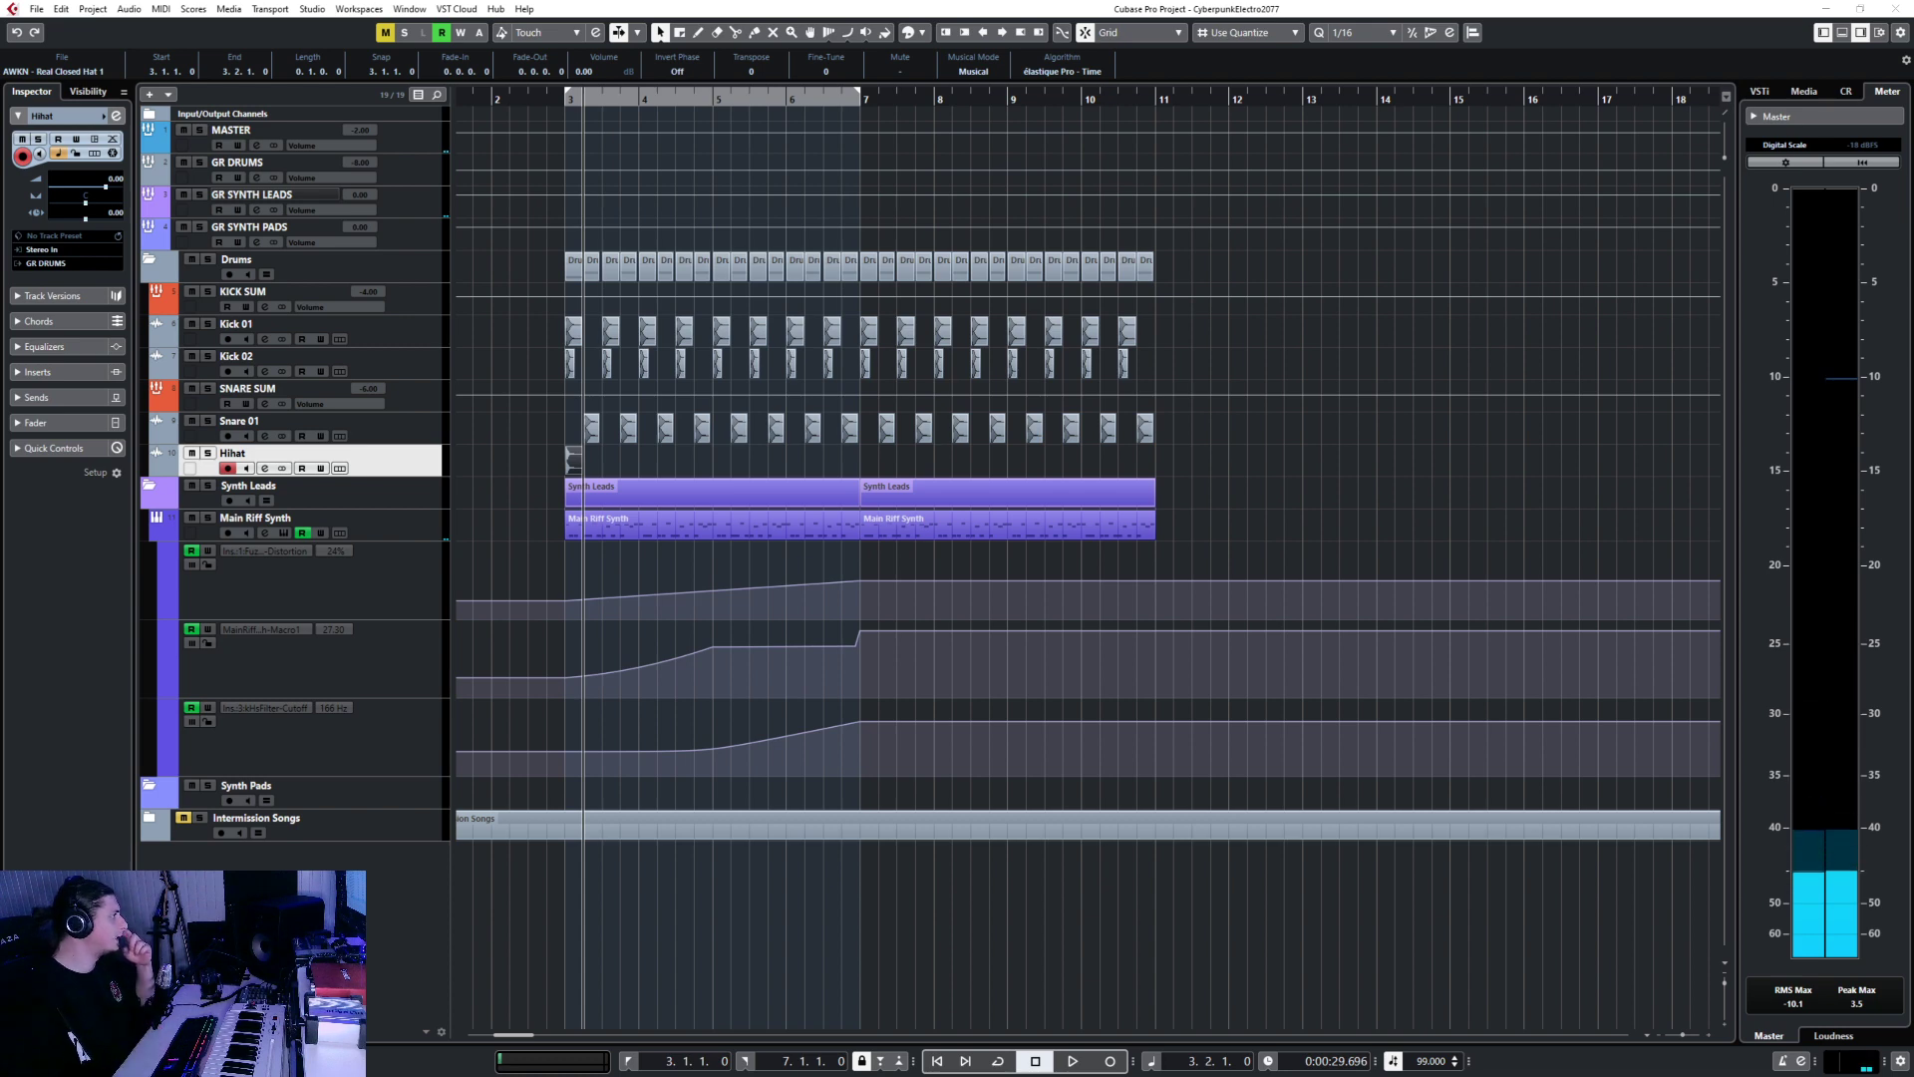
click(1001, 625)
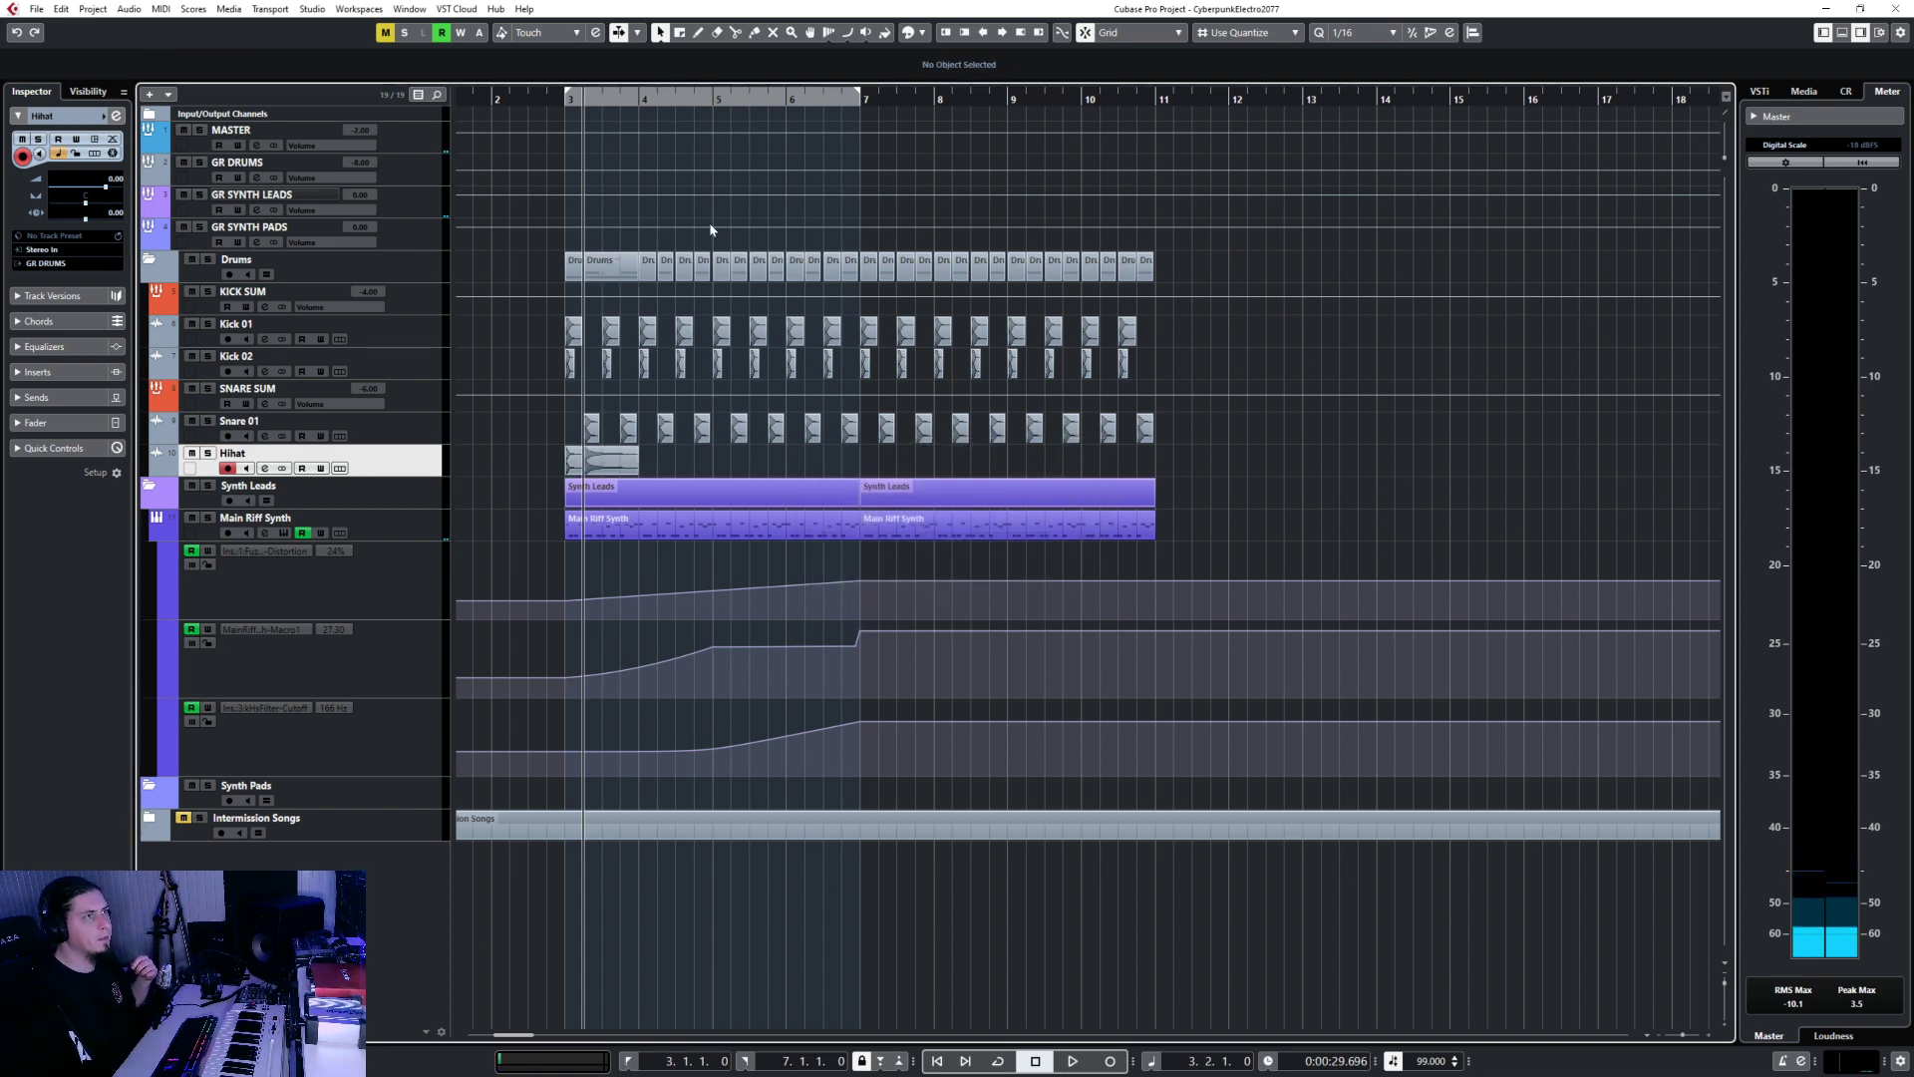
Put the cursor exactly on bar 4 and begin importing a further hi-hat sample there.
click(645, 96)
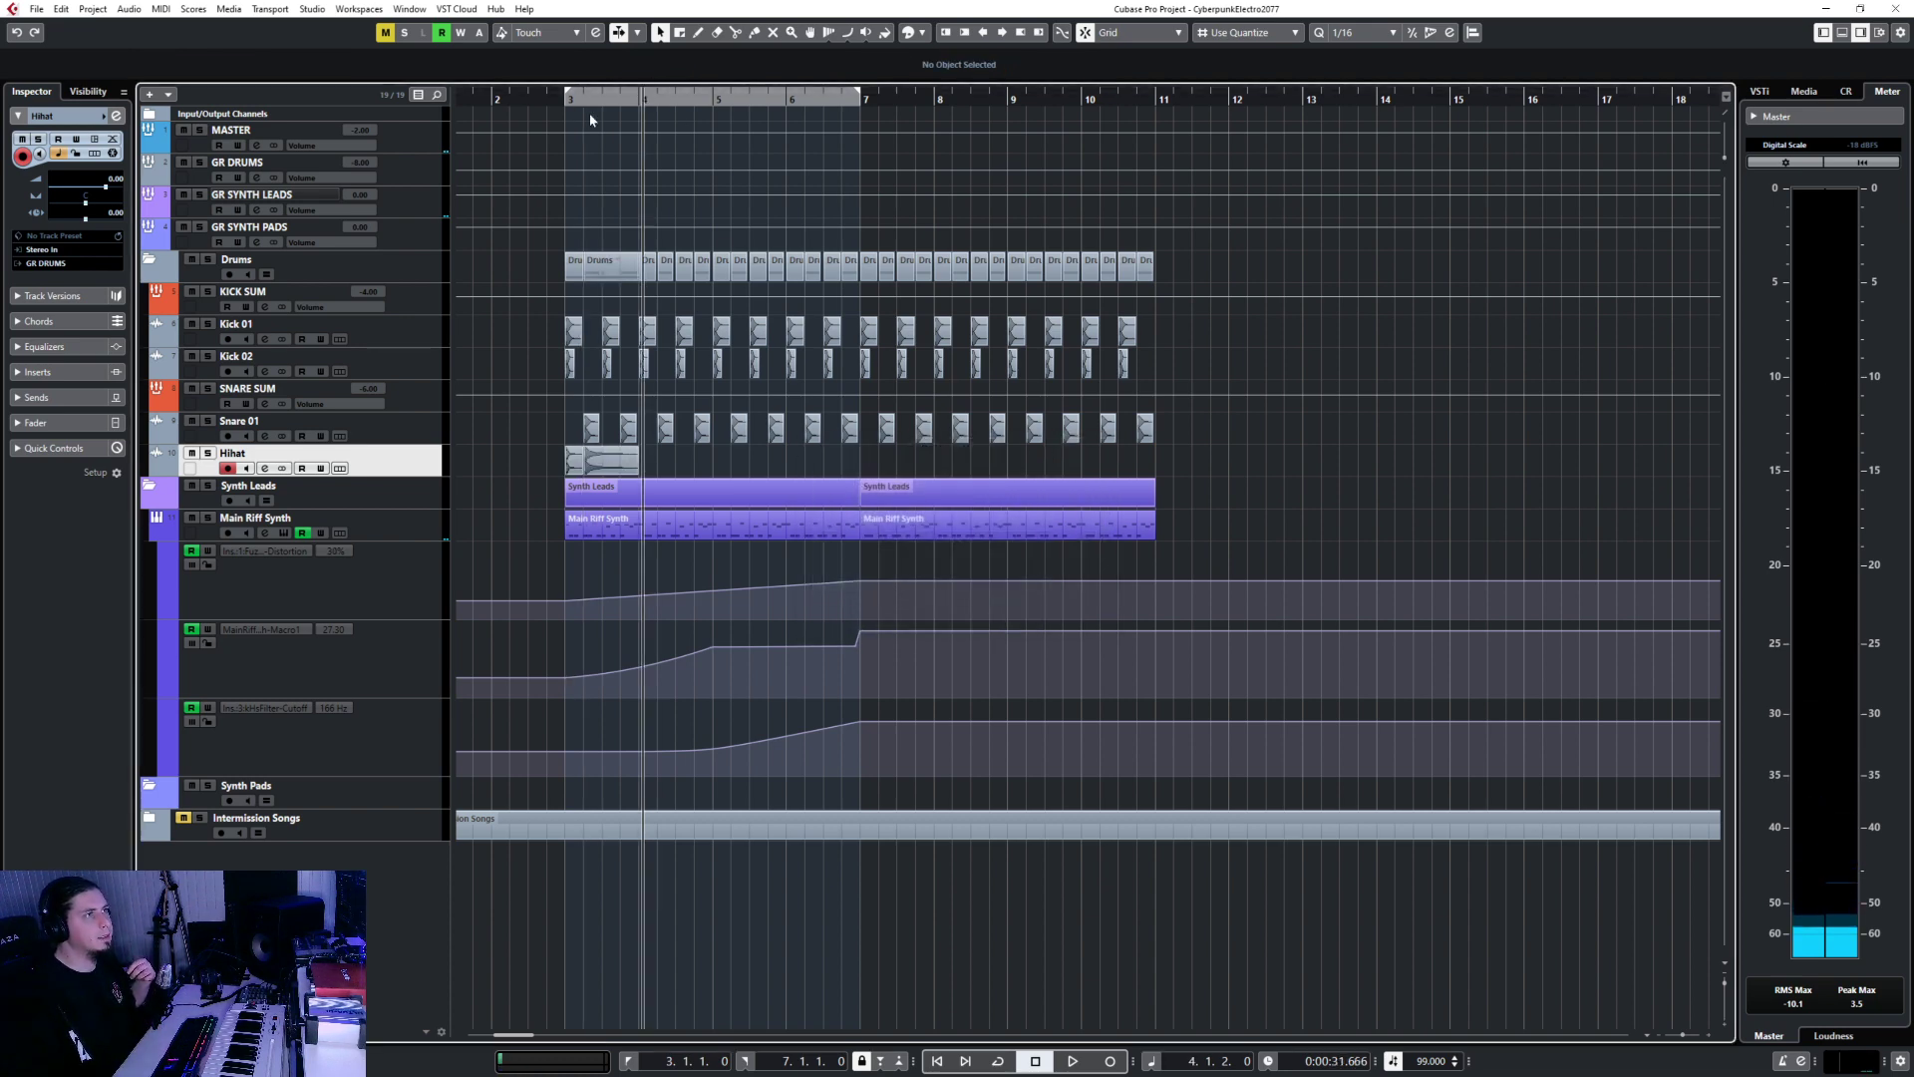
click(639, 97)
click(36, 9)
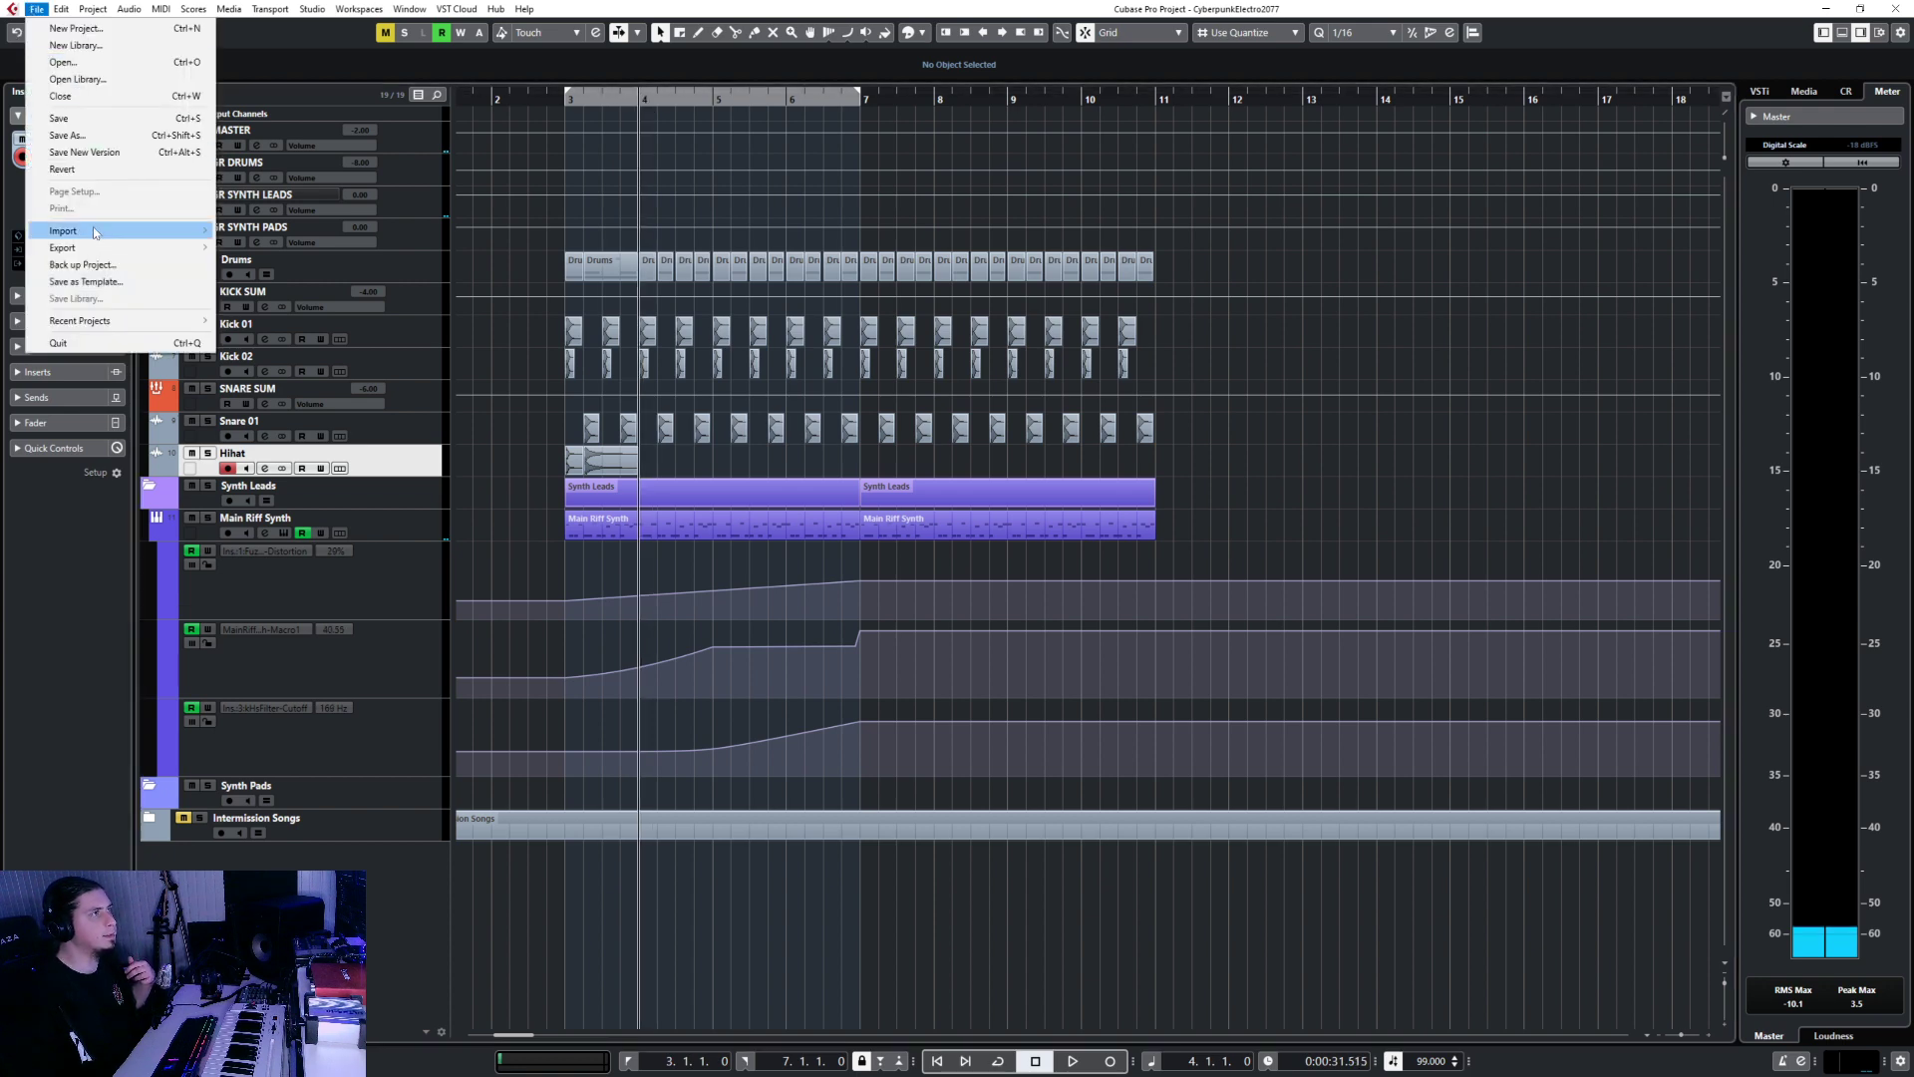
mouse_move(100, 232)
click(239, 231)
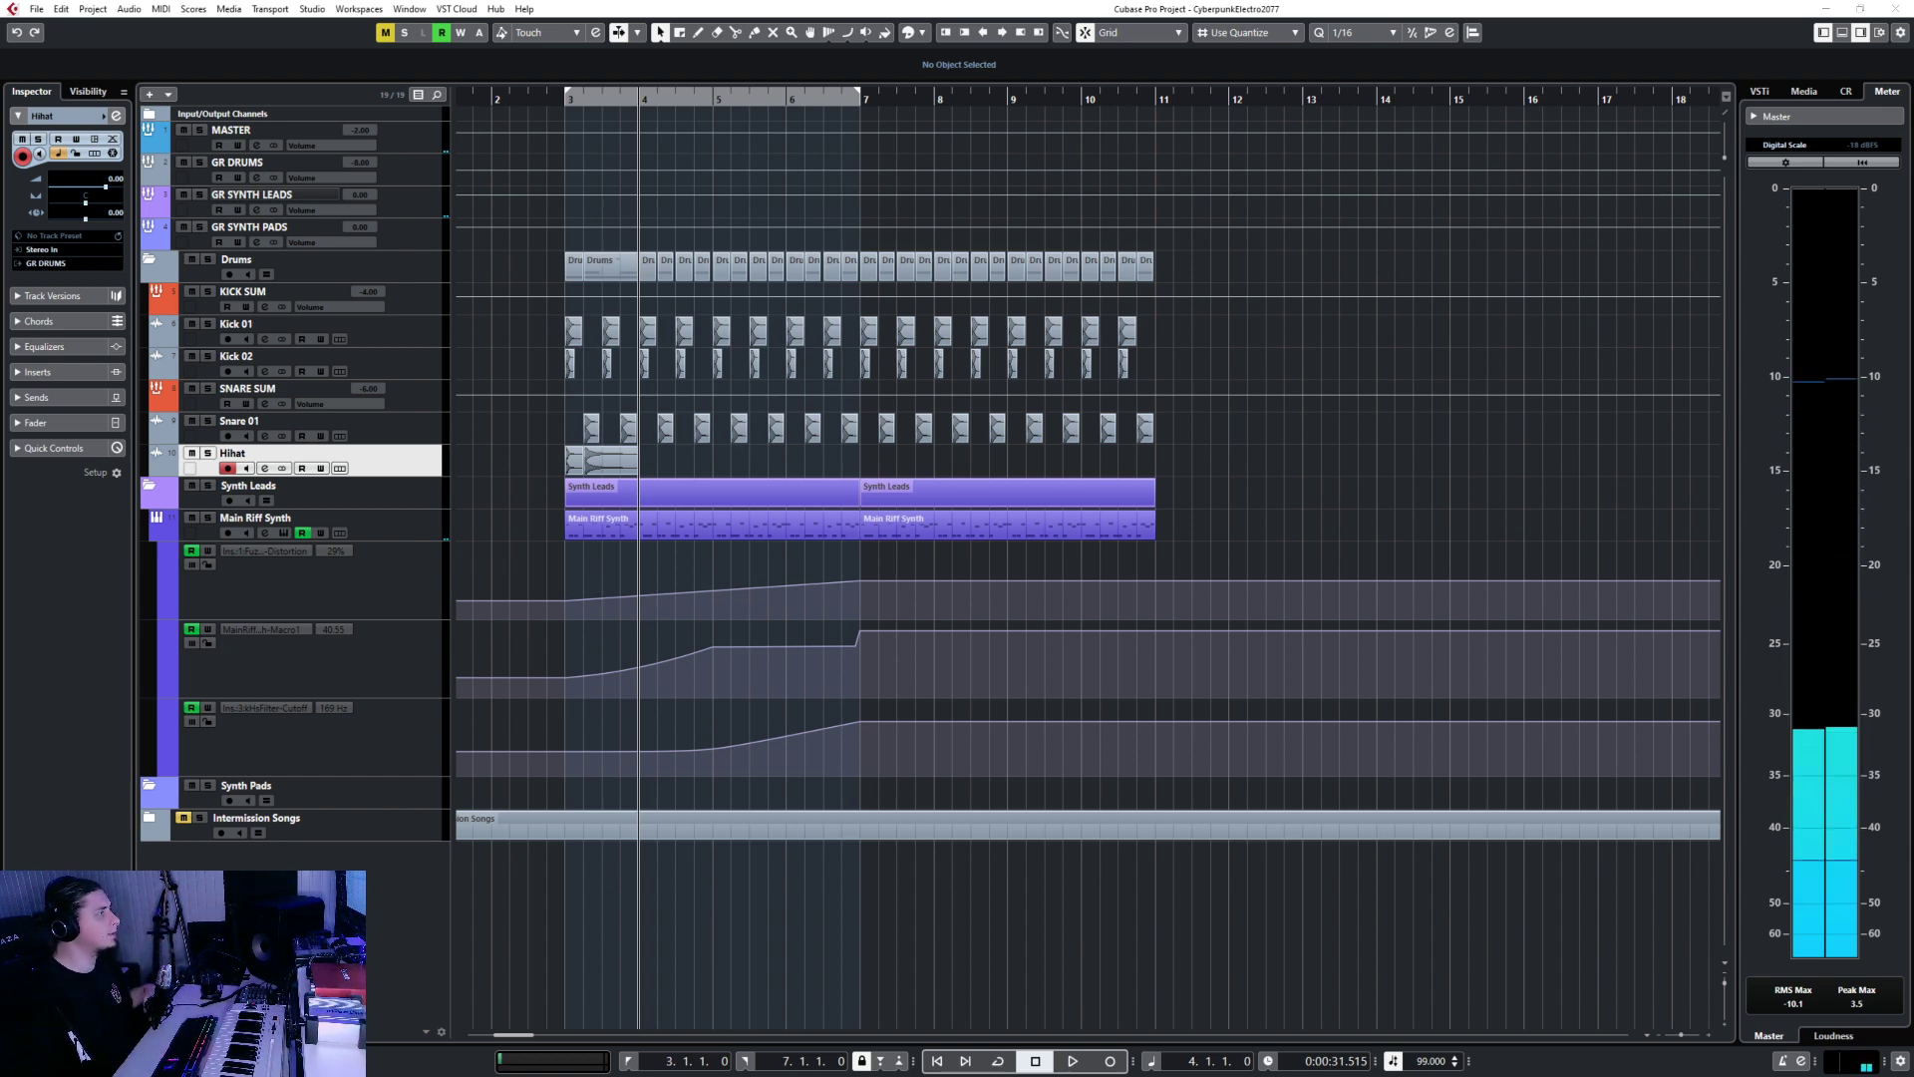
Finish the bar 4 hat import and move the closed hat clip to 3.1.2.
click(1009, 623)
scroll(547, 459, up, 3)
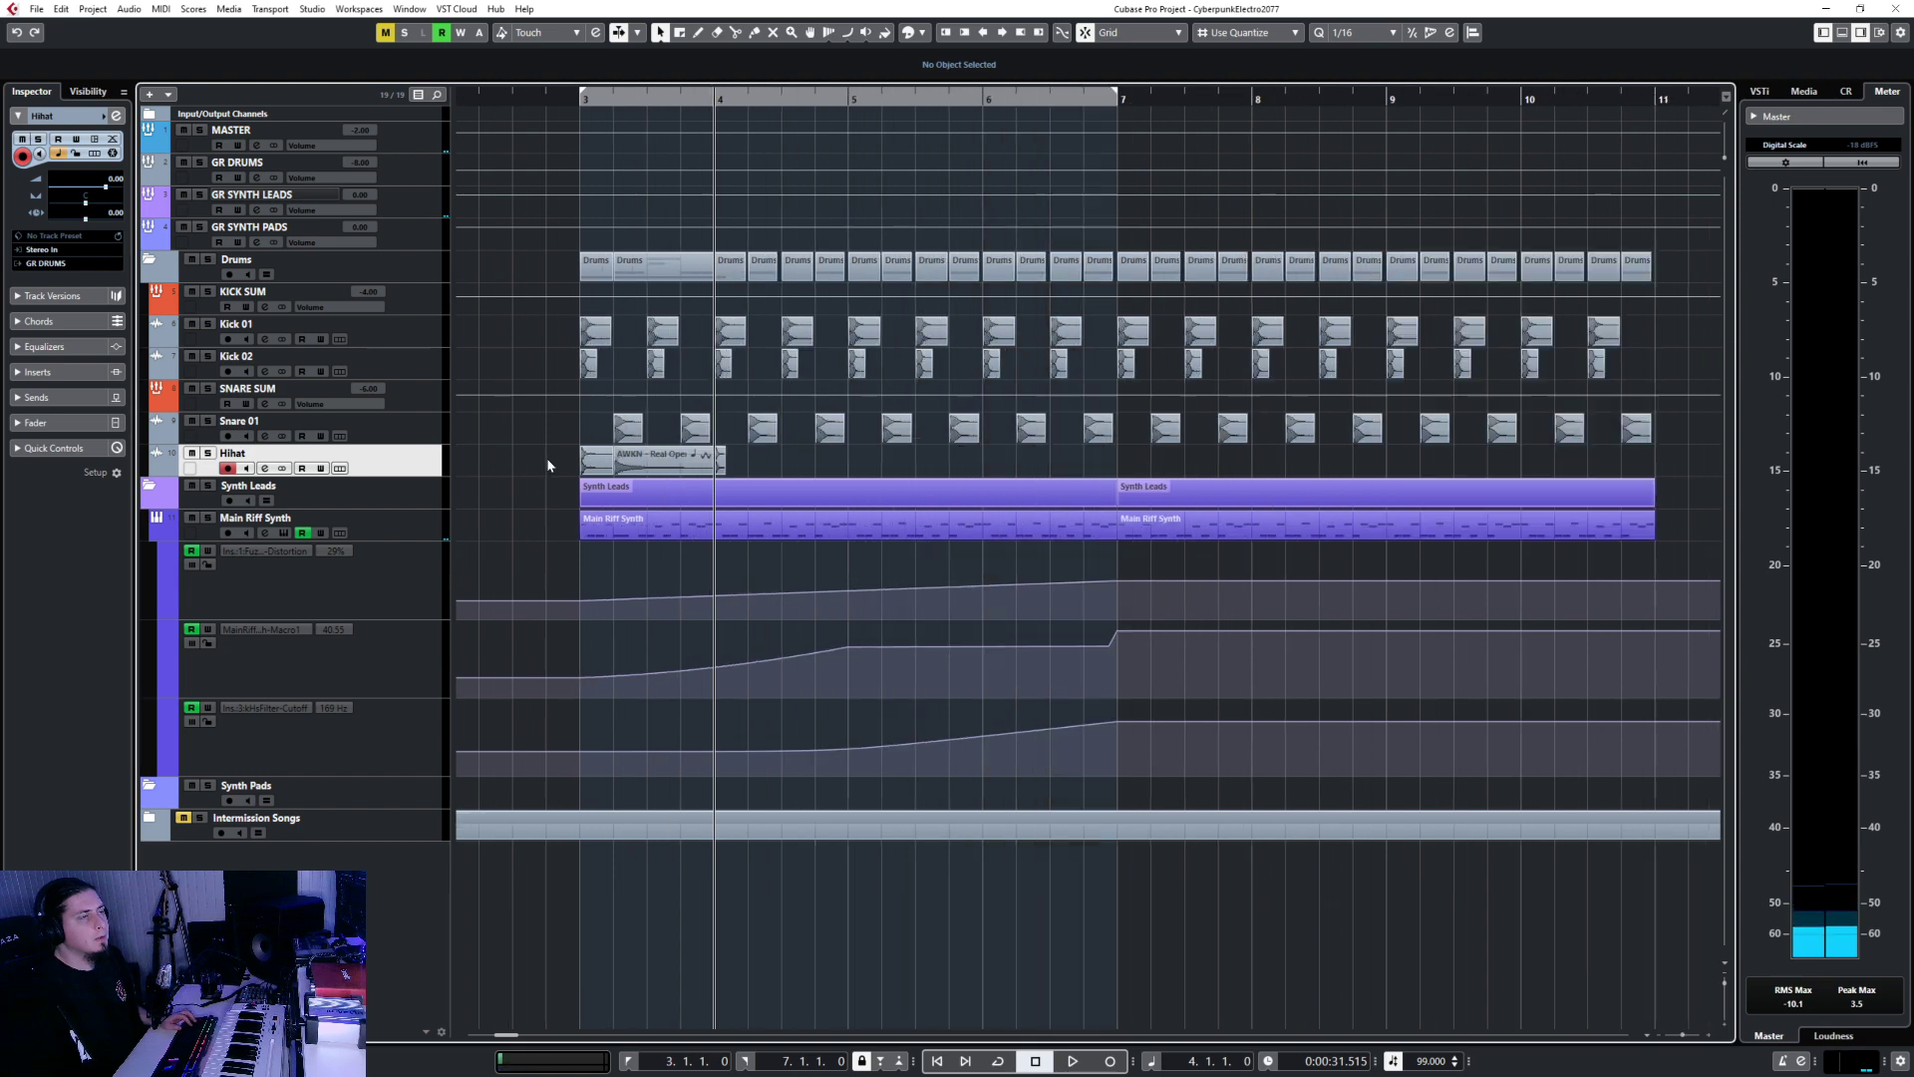
scroll(547, 465, up, 3)
click(676, 456)
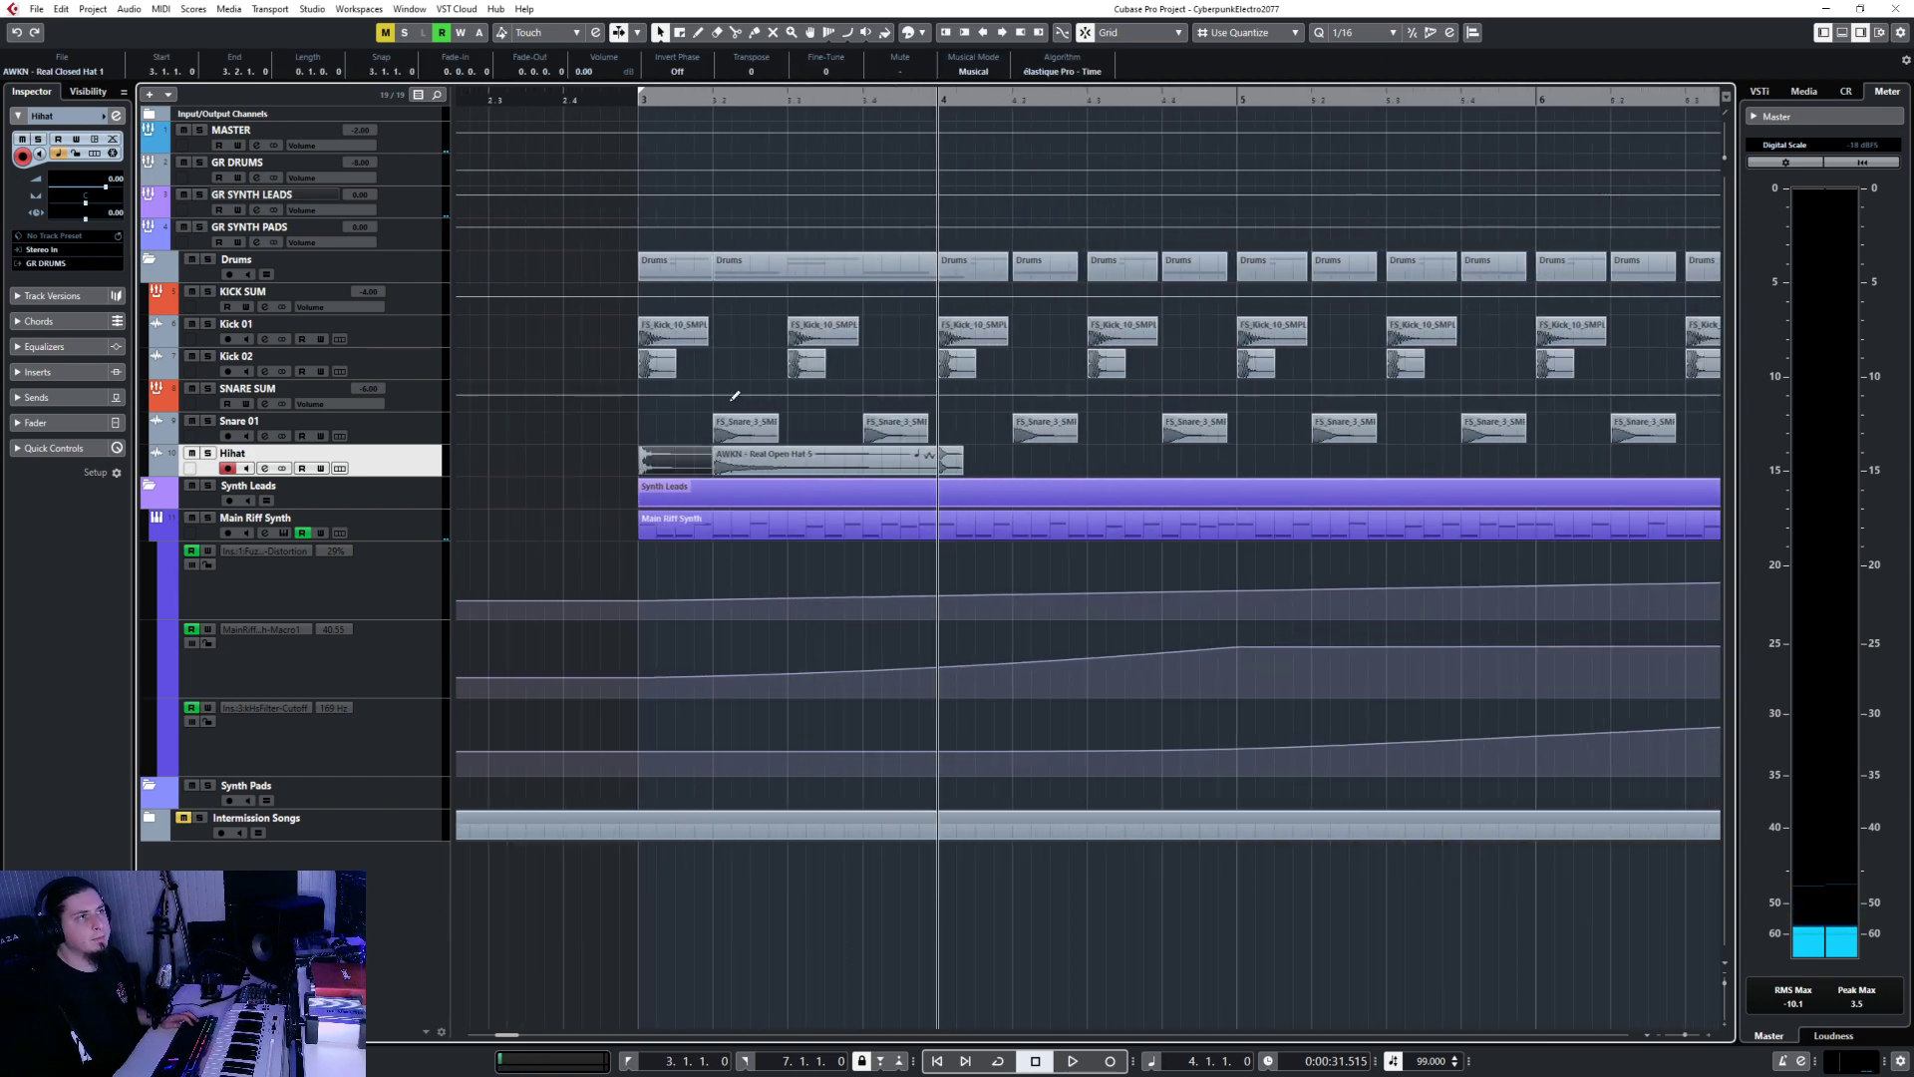
mouse_move(647, 465)
mouse_down()
mouse_move(1023, 466)
mouse_move(640, 468)
mouse_up()
scroll(671, 466, up, 3)
drag(1470, 465, 661, 468)
Lower the closed hat to -4.92 dB and paste a copy at 3.1.4 set to -3.76 dB.
click(686, 100)
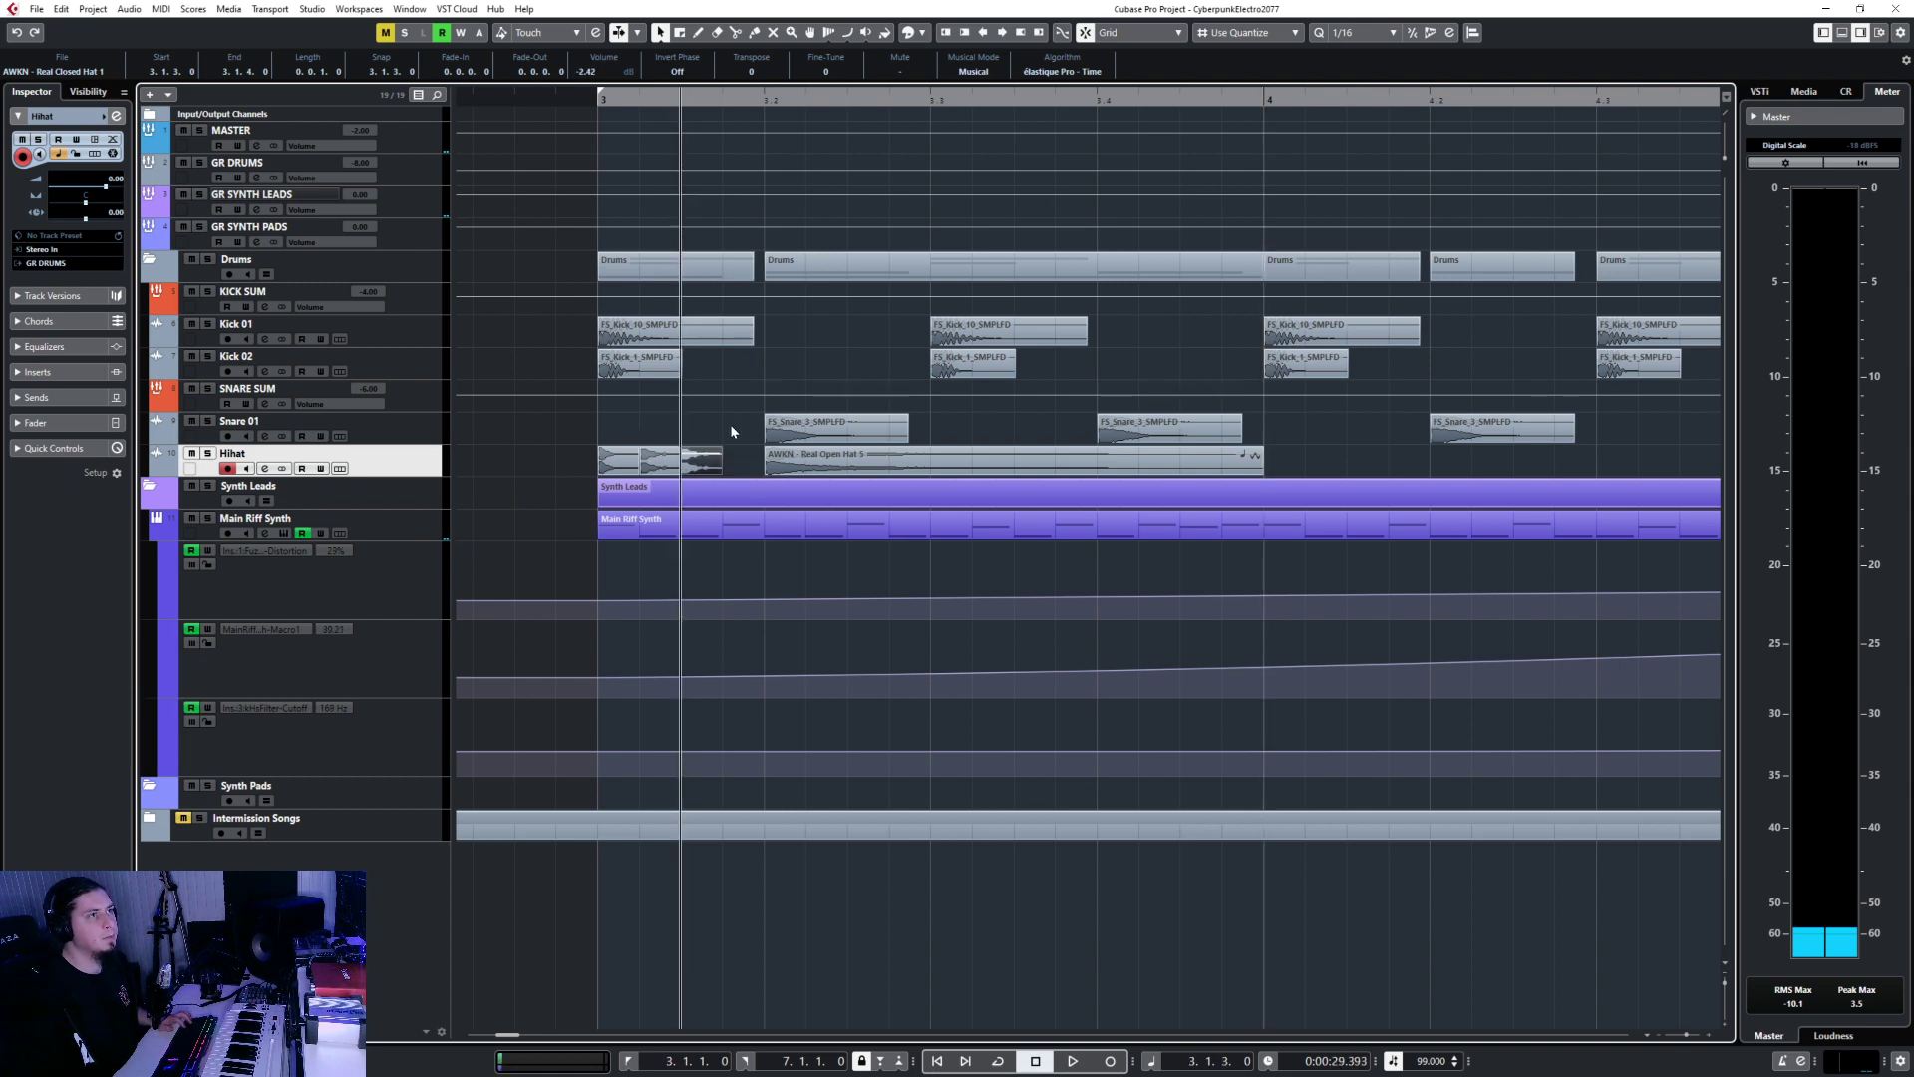
drag(702, 456, 700, 469)
click(717, 100)
key(ctrl+v)
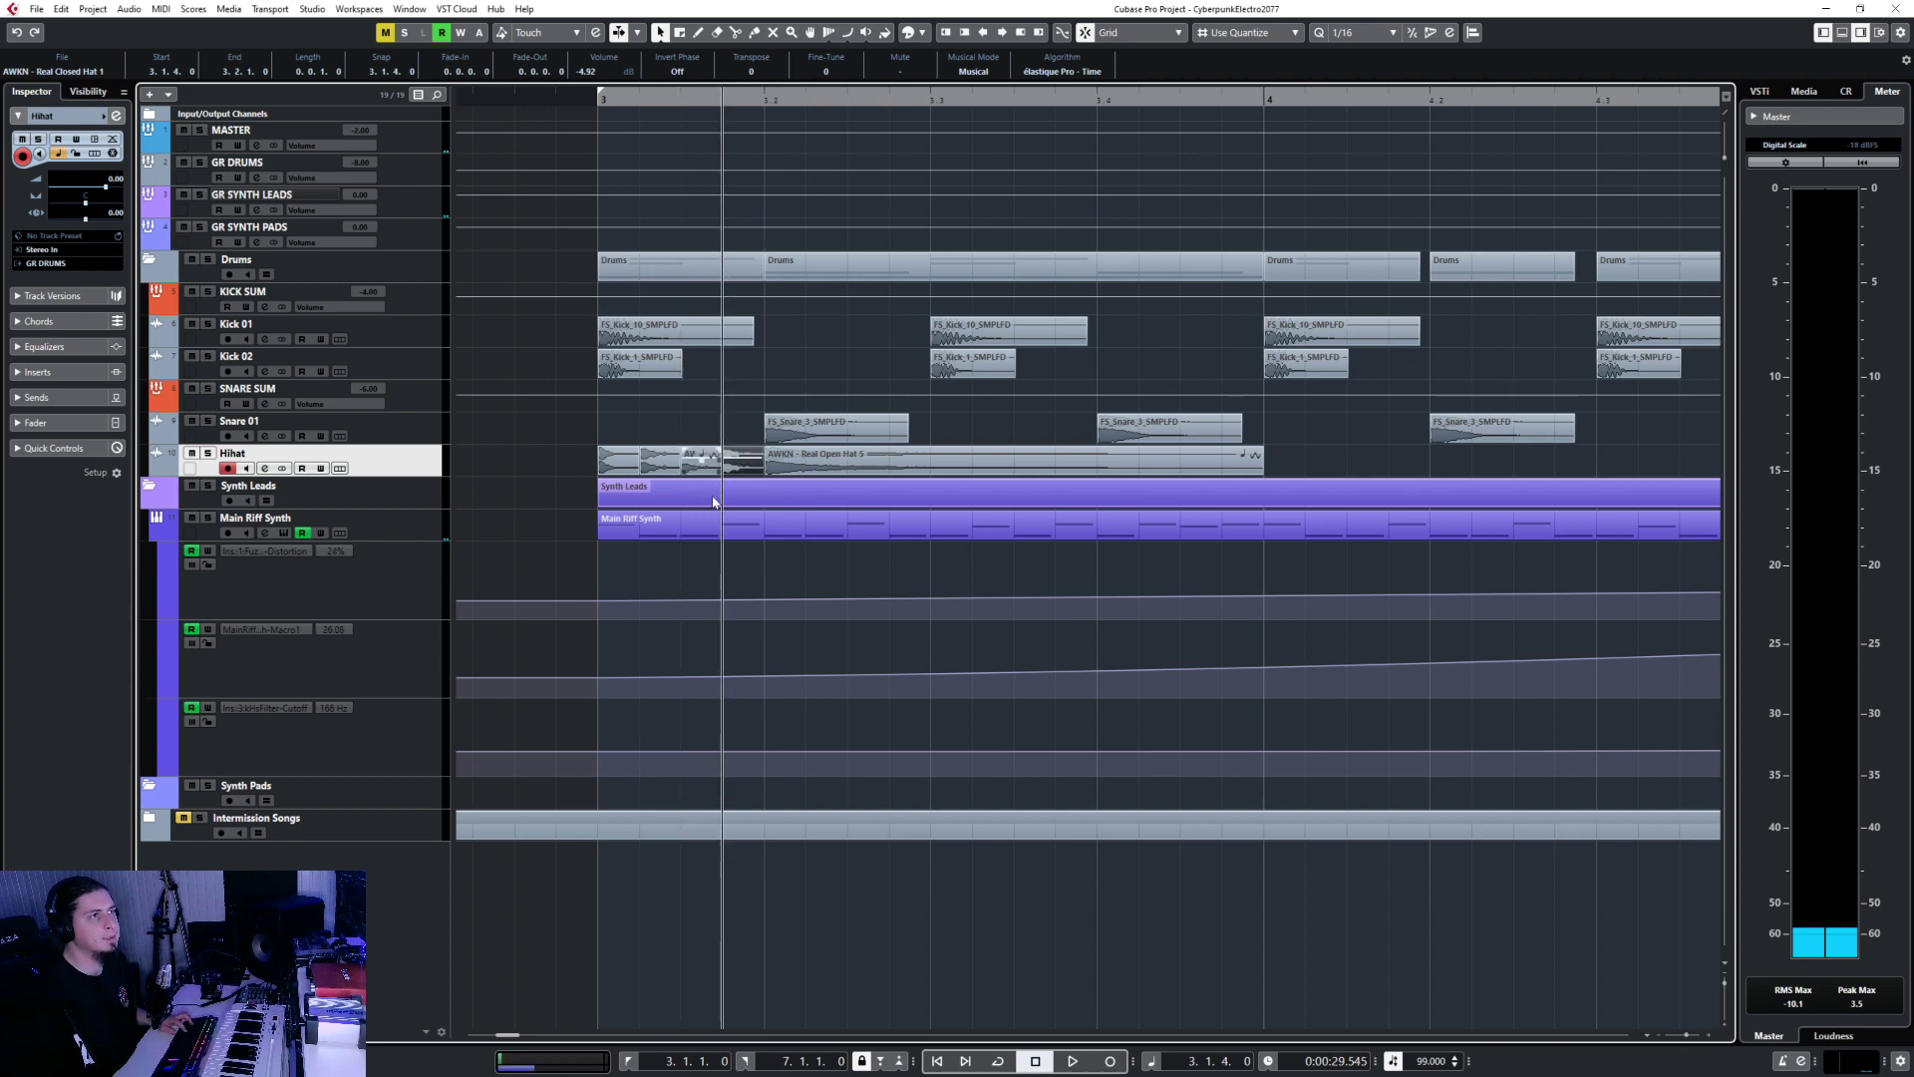
drag(745, 464, 1293, 465)
Trim the open hat clip to end at bar 4 and move it to 6.4.4.
scroll(1363, 466, down, 3)
drag(1528, 477, 1296, 469)
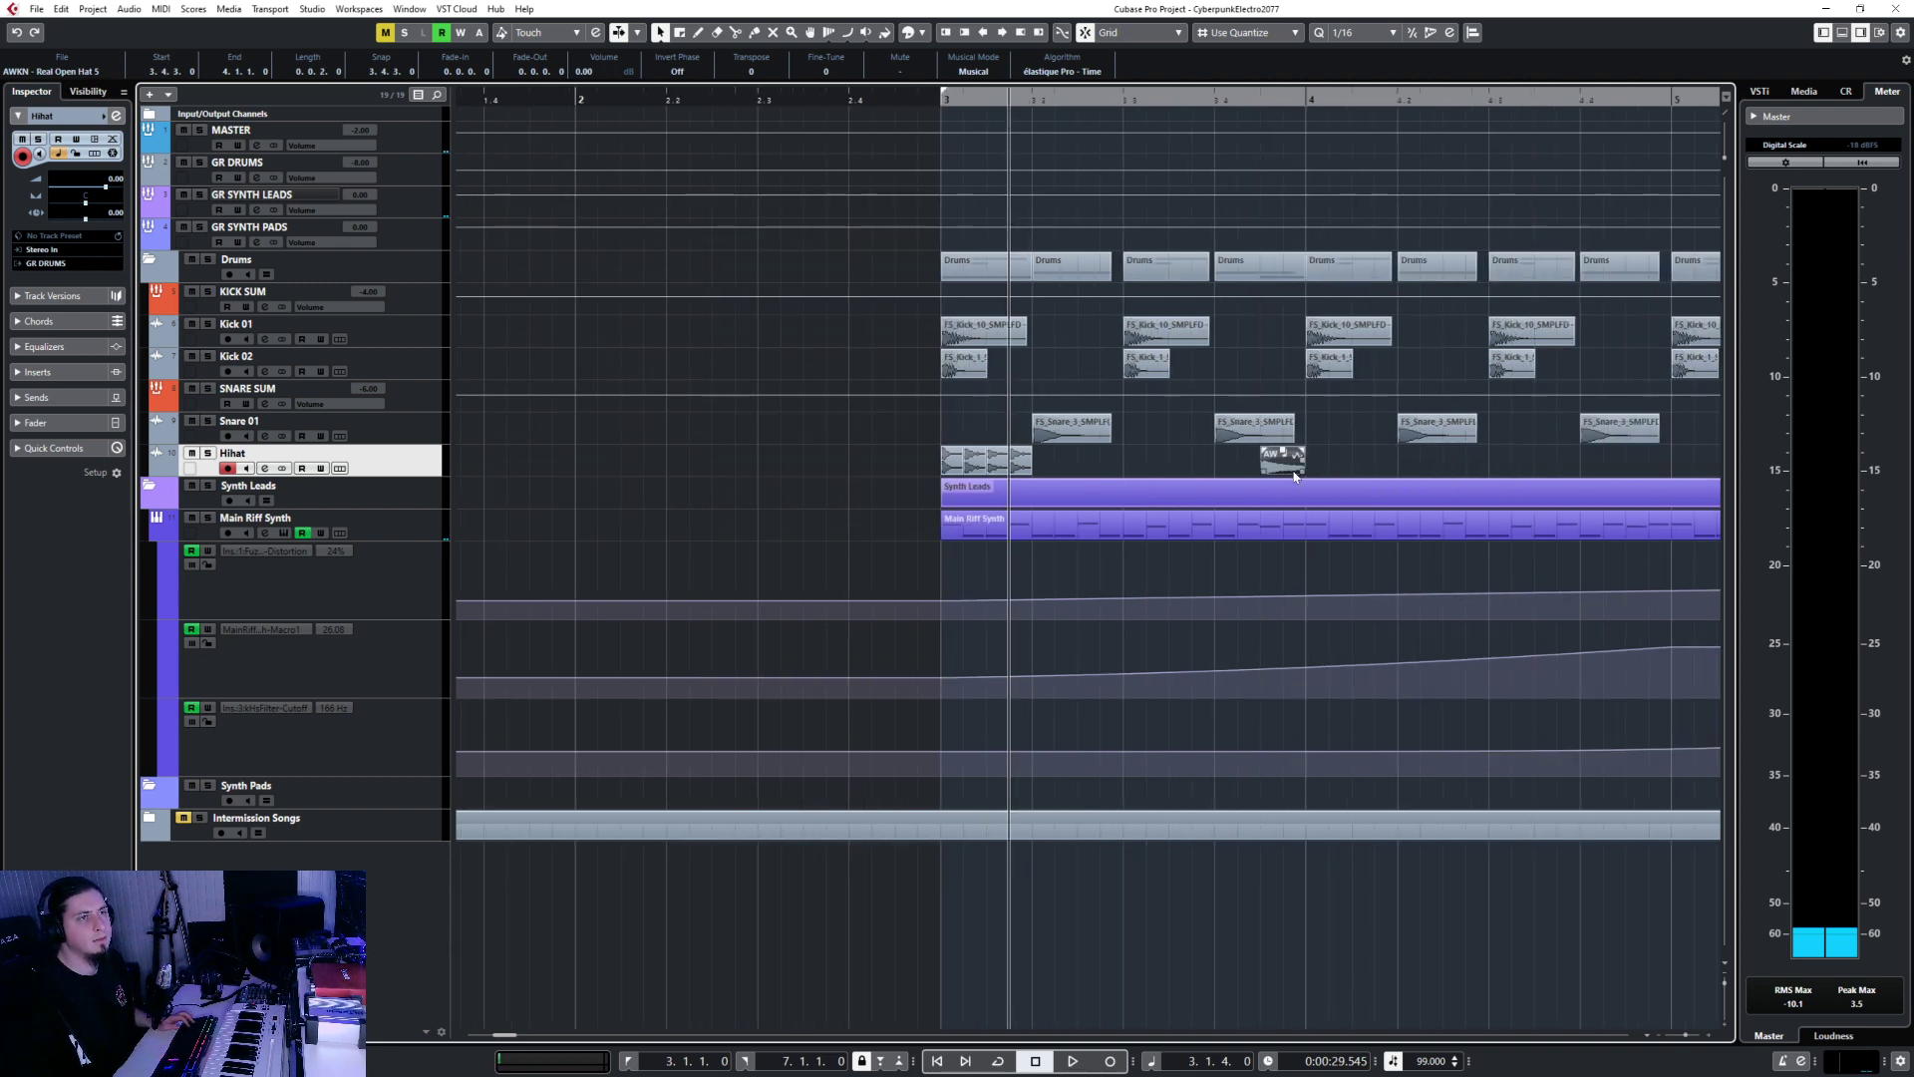
scroll(1271, 448, down, 2)
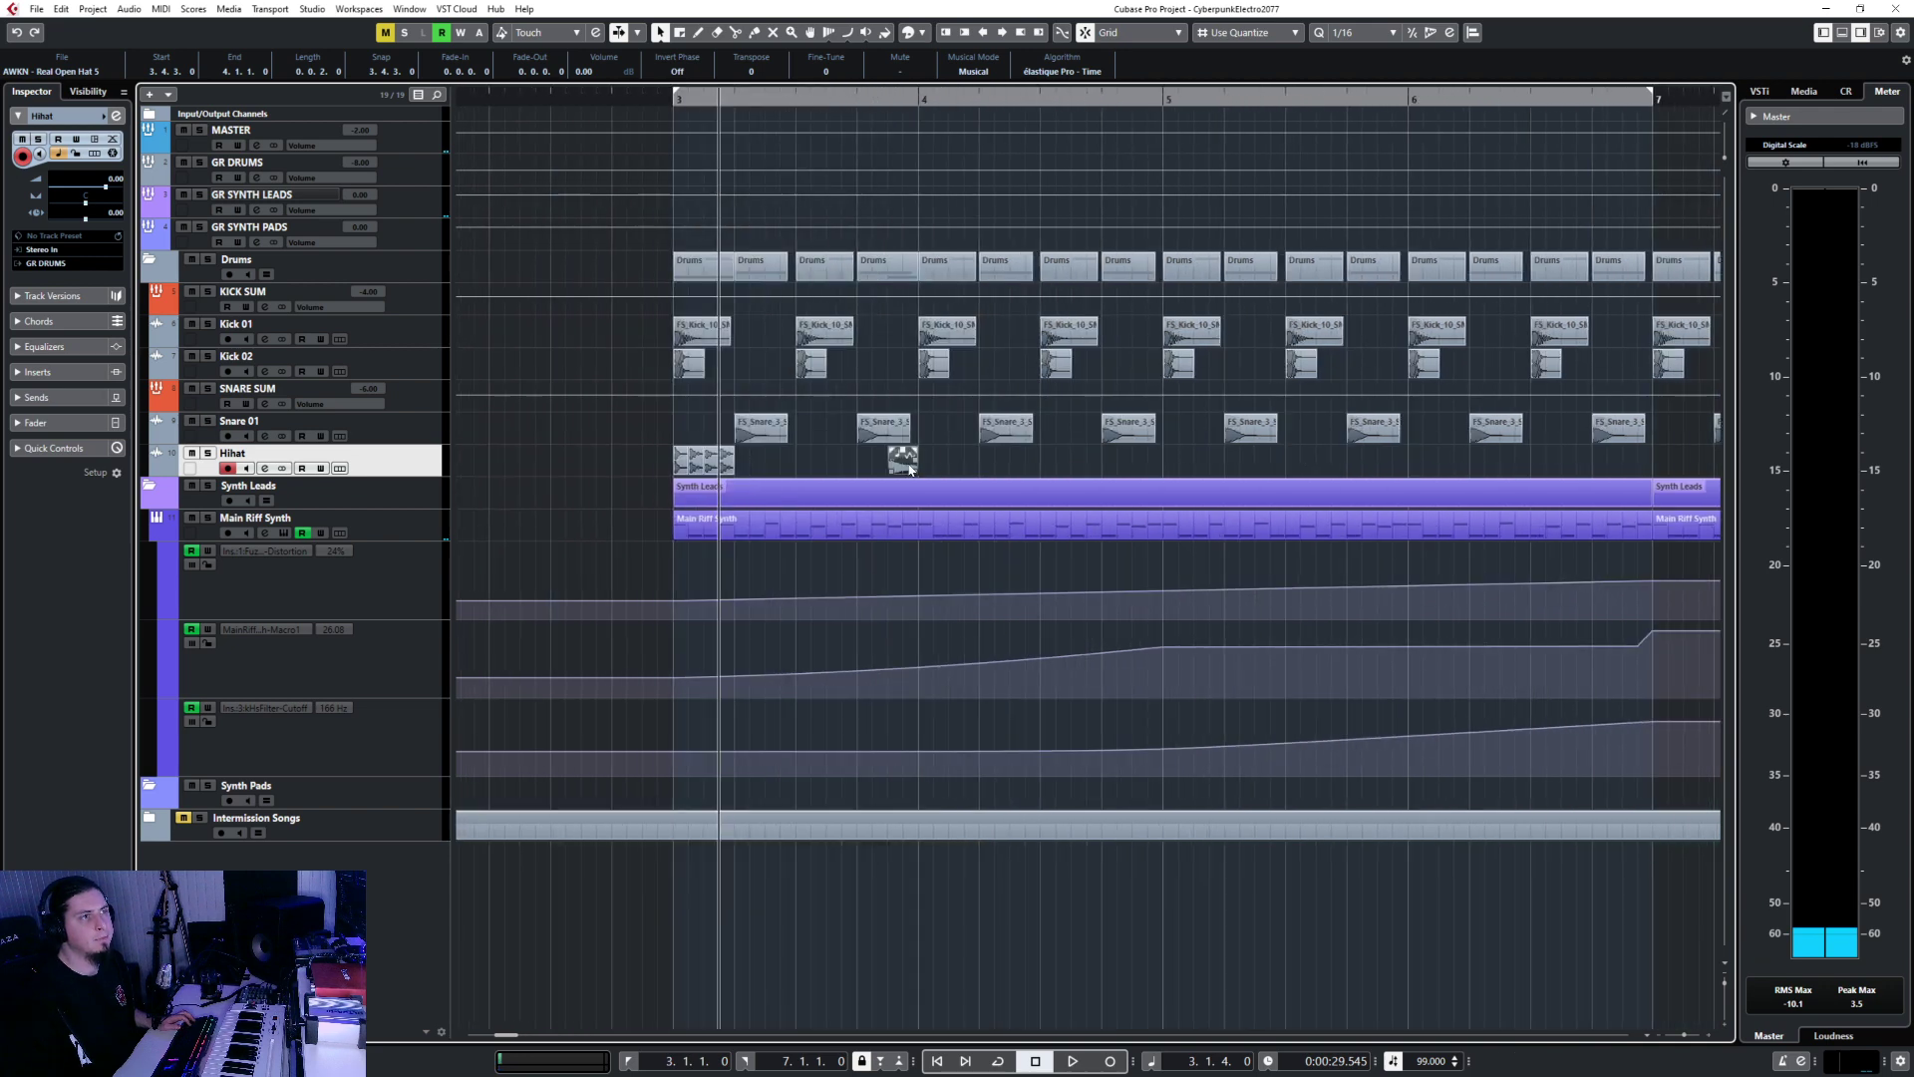
drag(910, 468, 1641, 473)
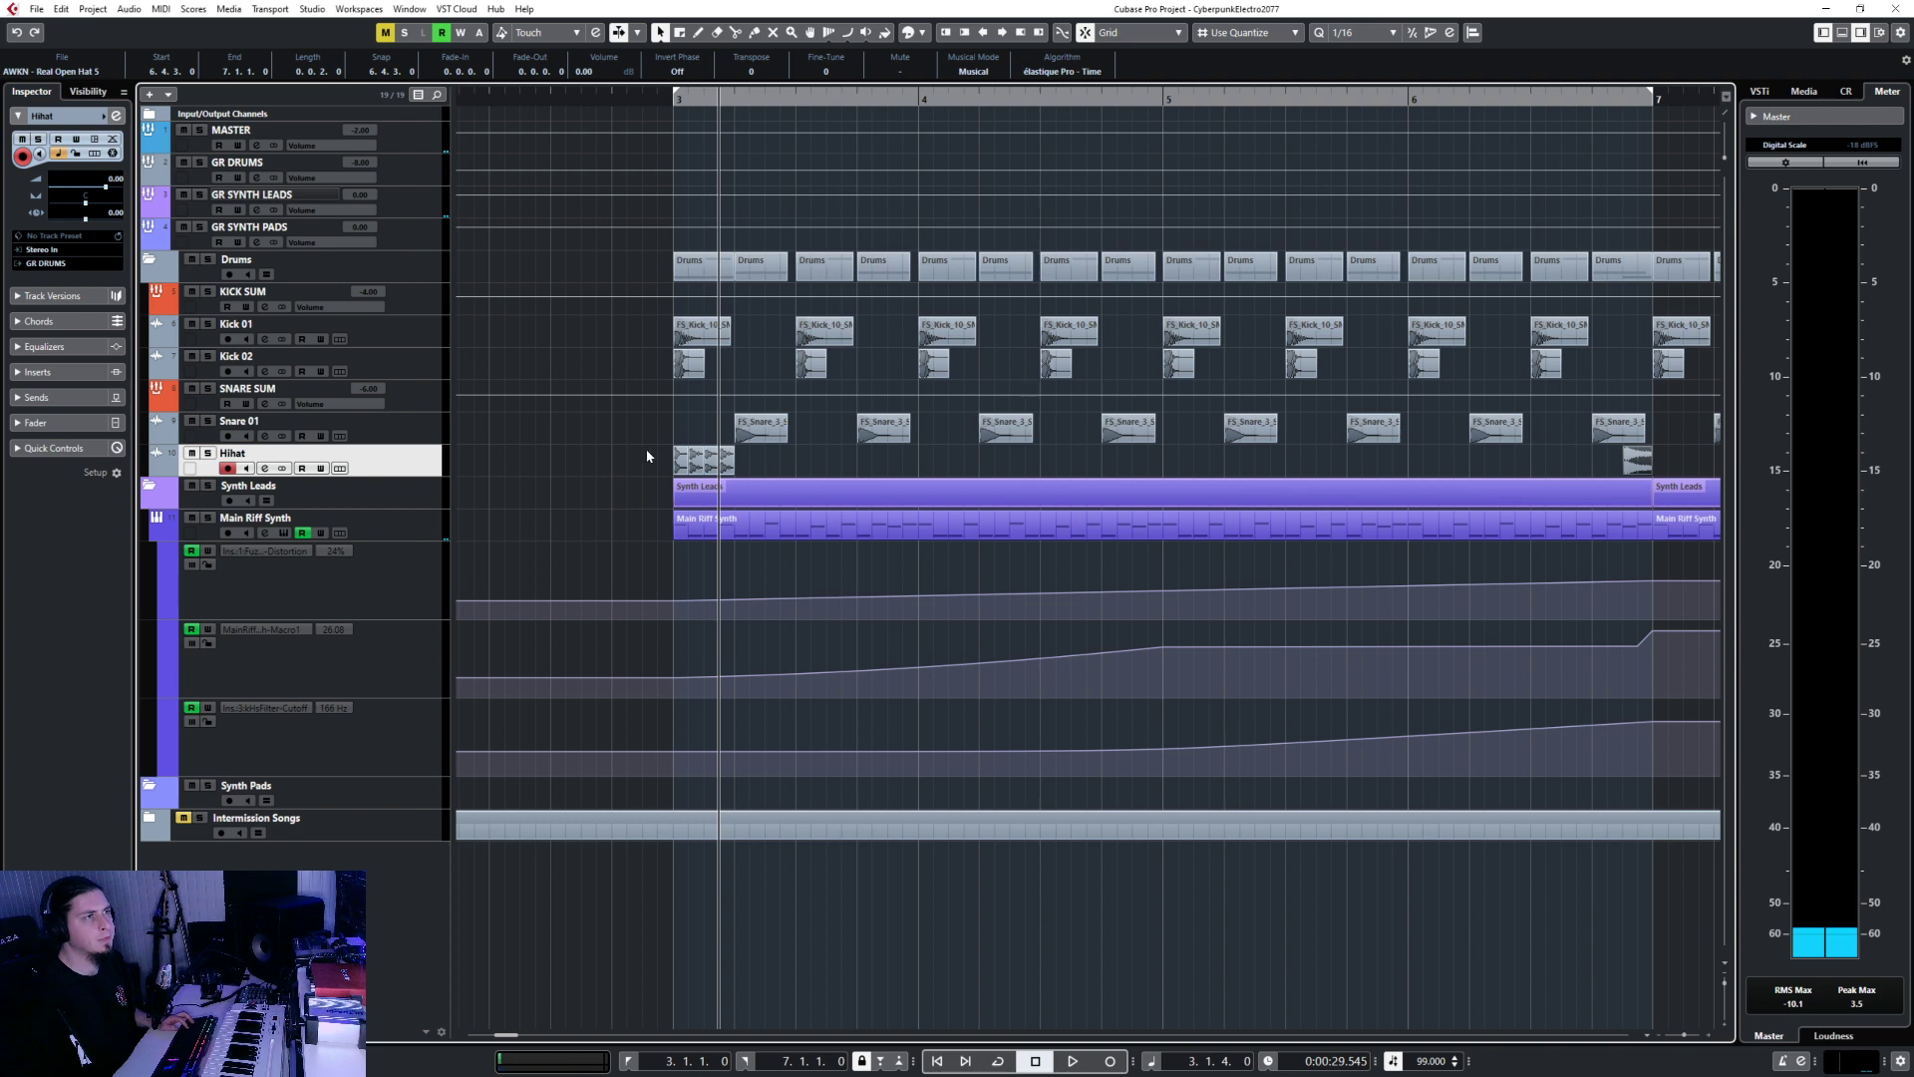
Select the bar 3 hat events and make the Hihat track taller to show waveforms.
drag(648, 456, 847, 476)
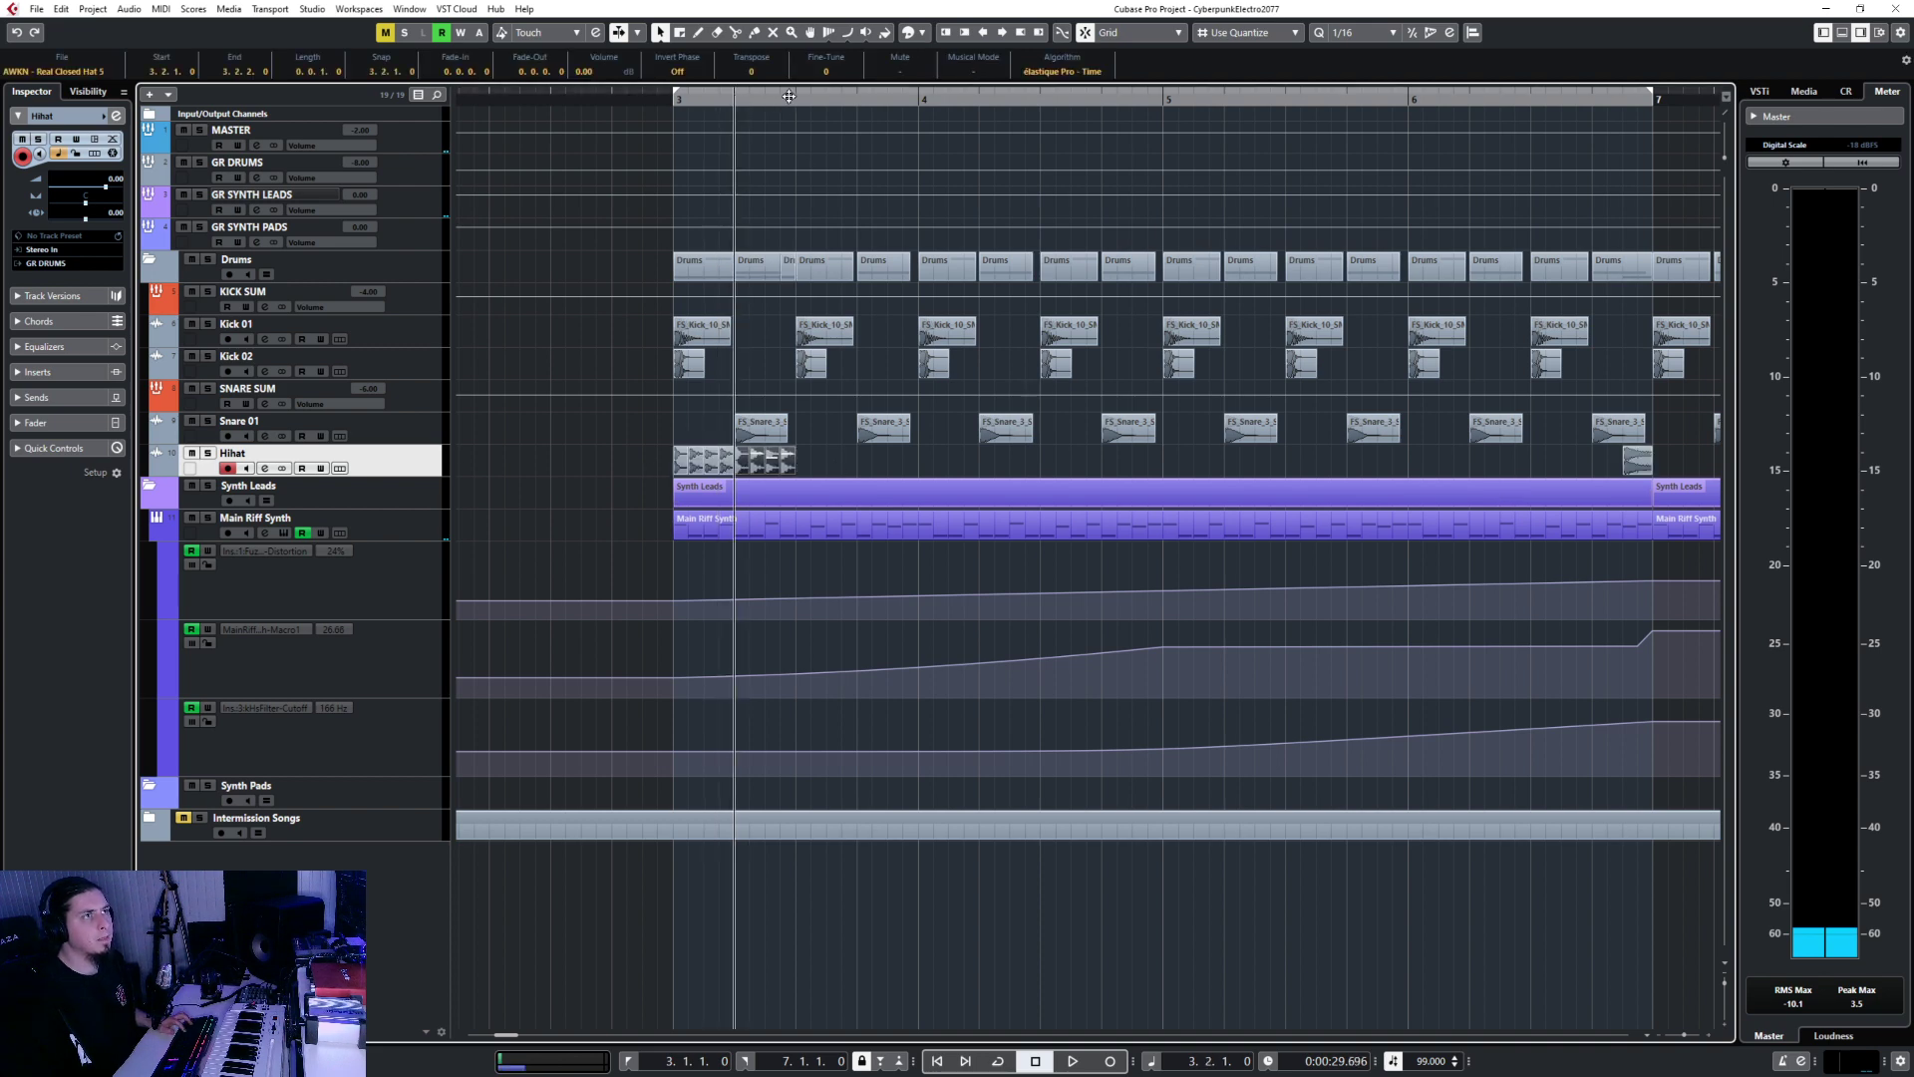
click(672, 97)
scroll(686, 444, up, 3)
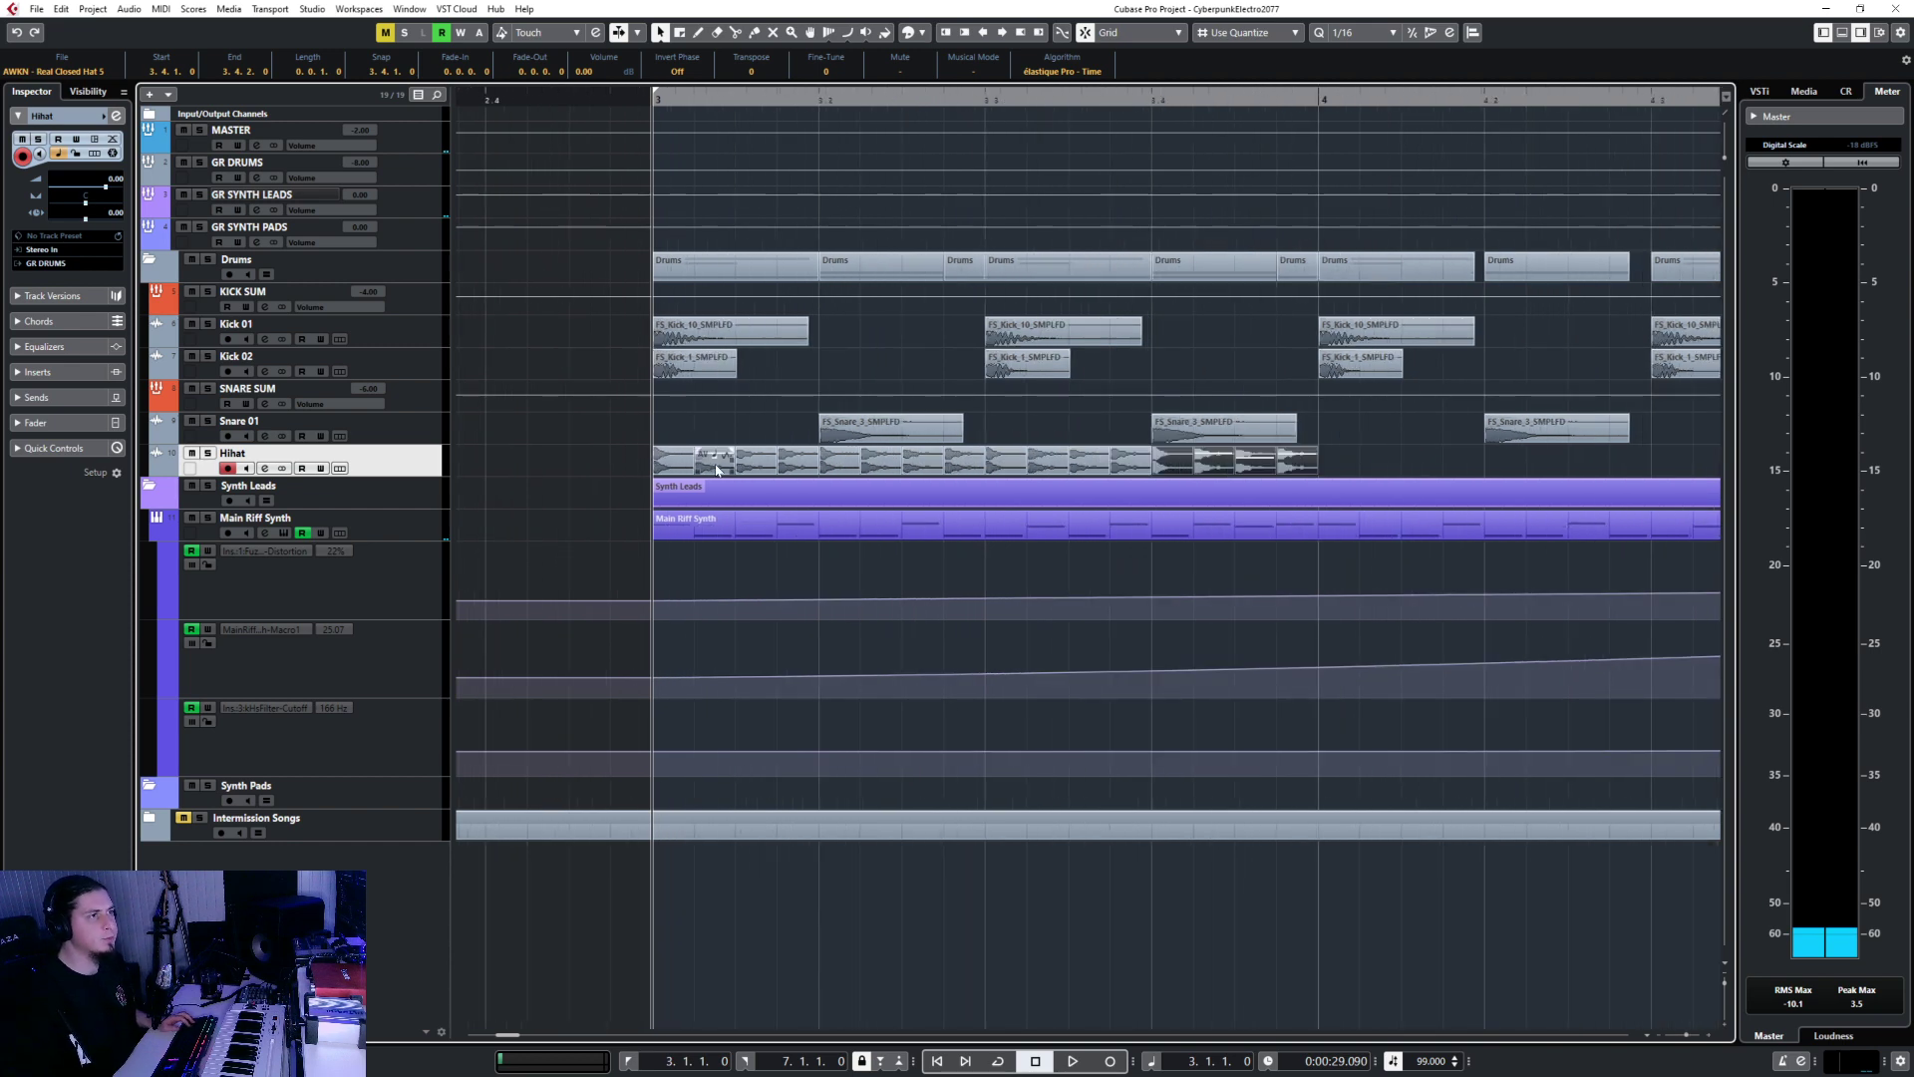
drag(418, 474, 418, 675)
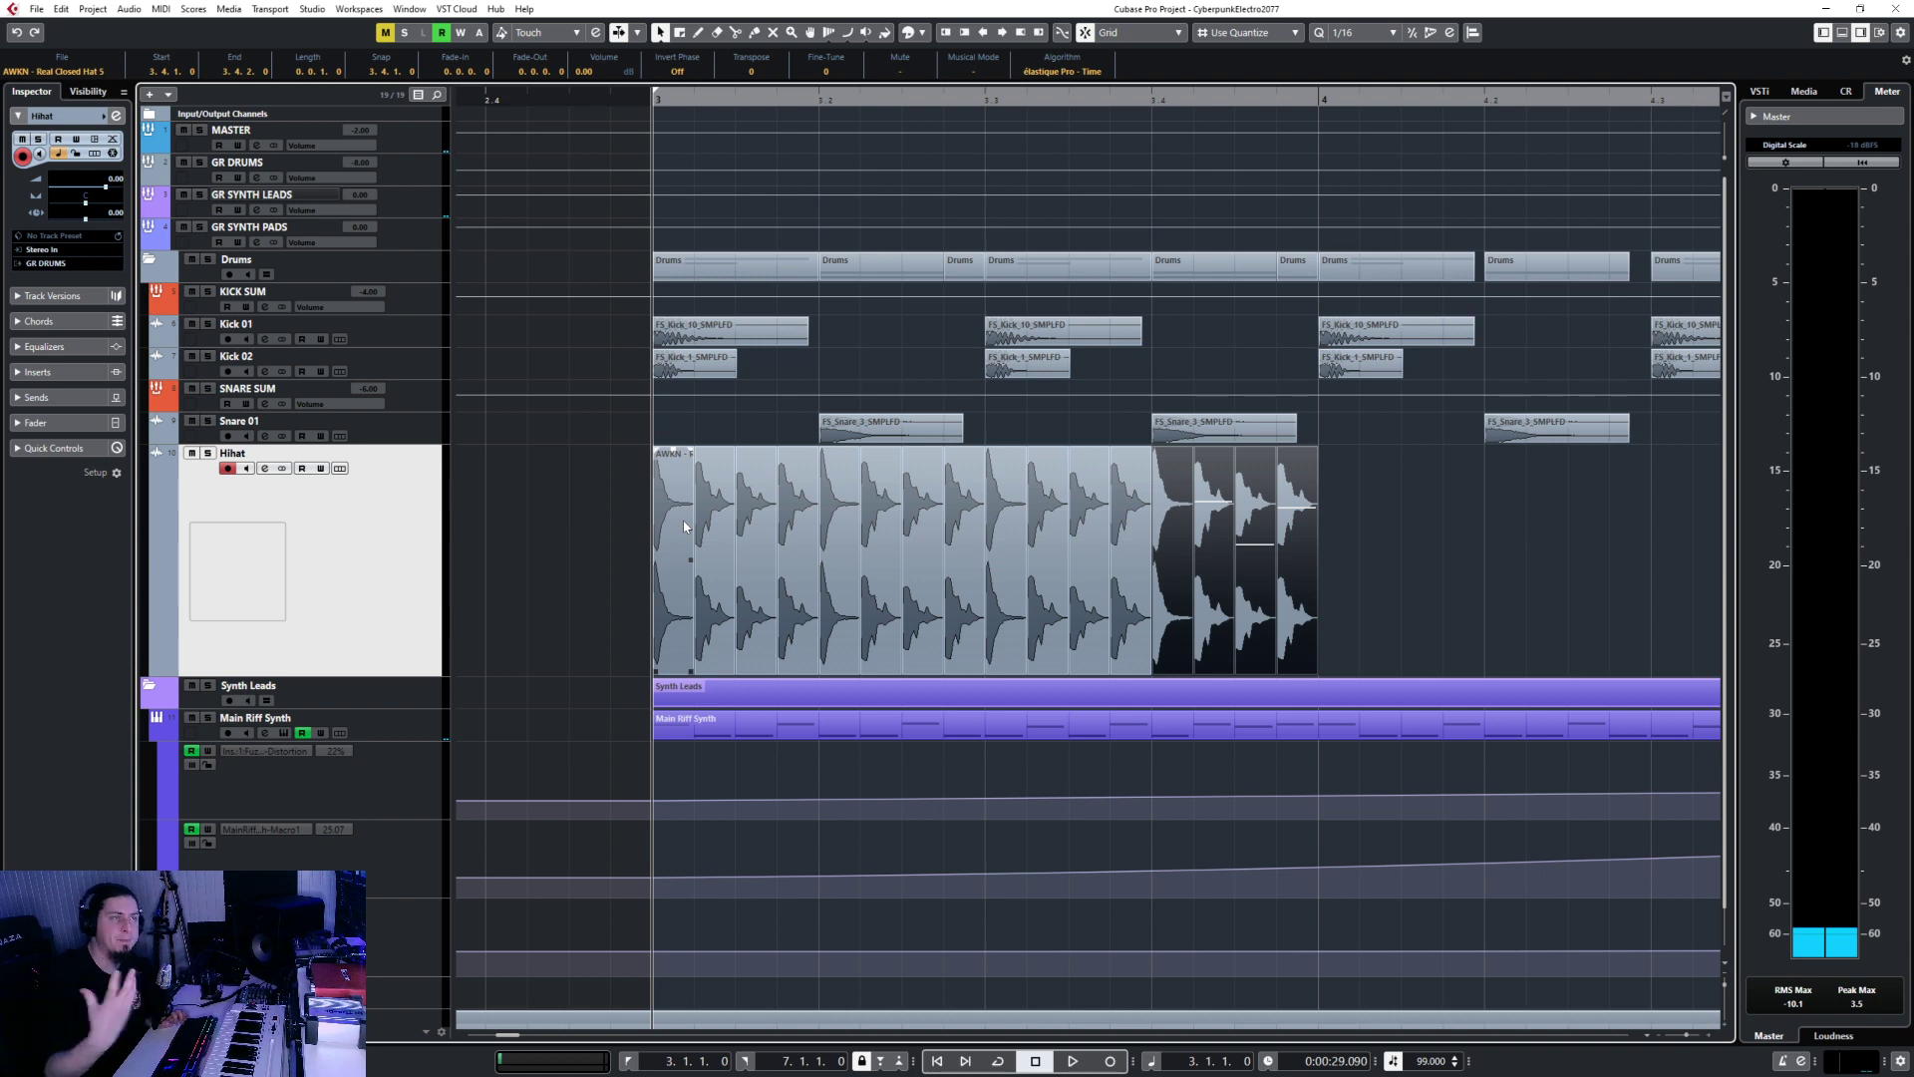
Solo the Hihat track, audition the pattern, select all its events and open MixConsole.
key(s)
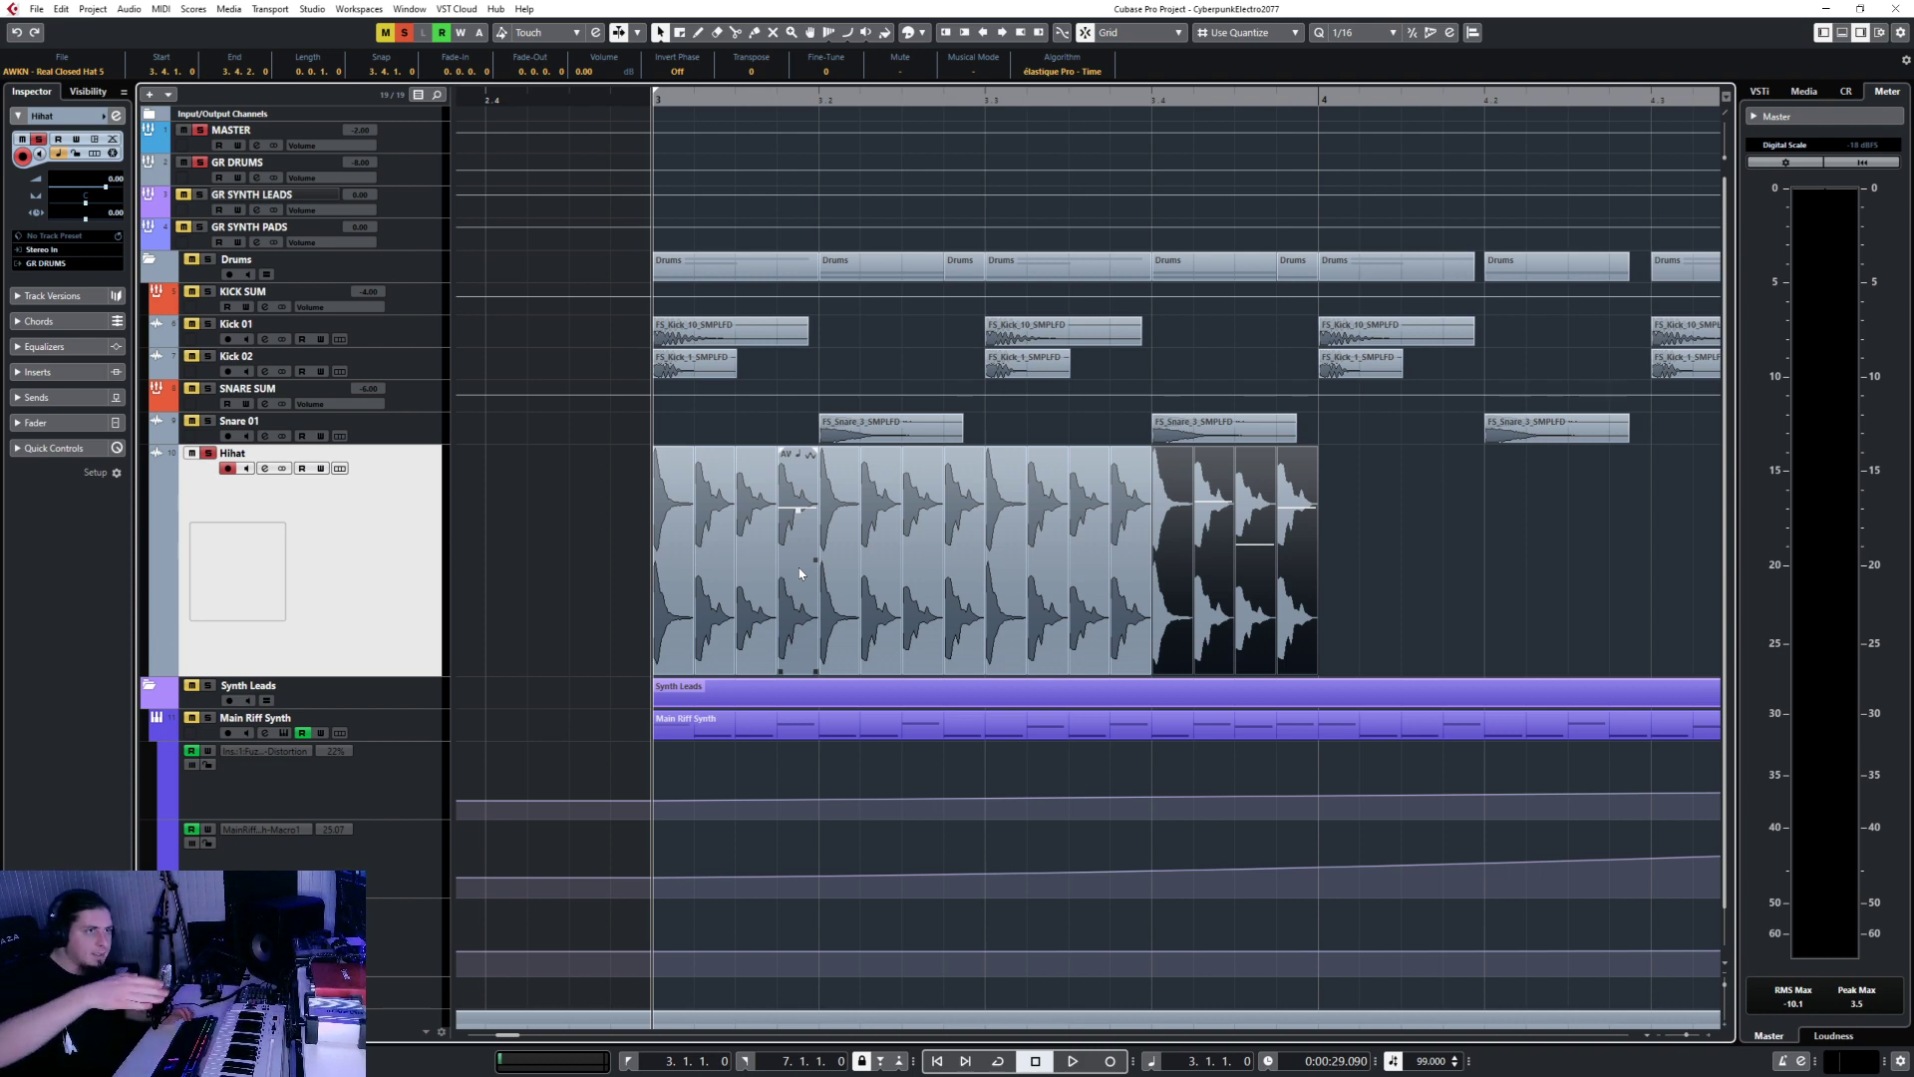
key(space)
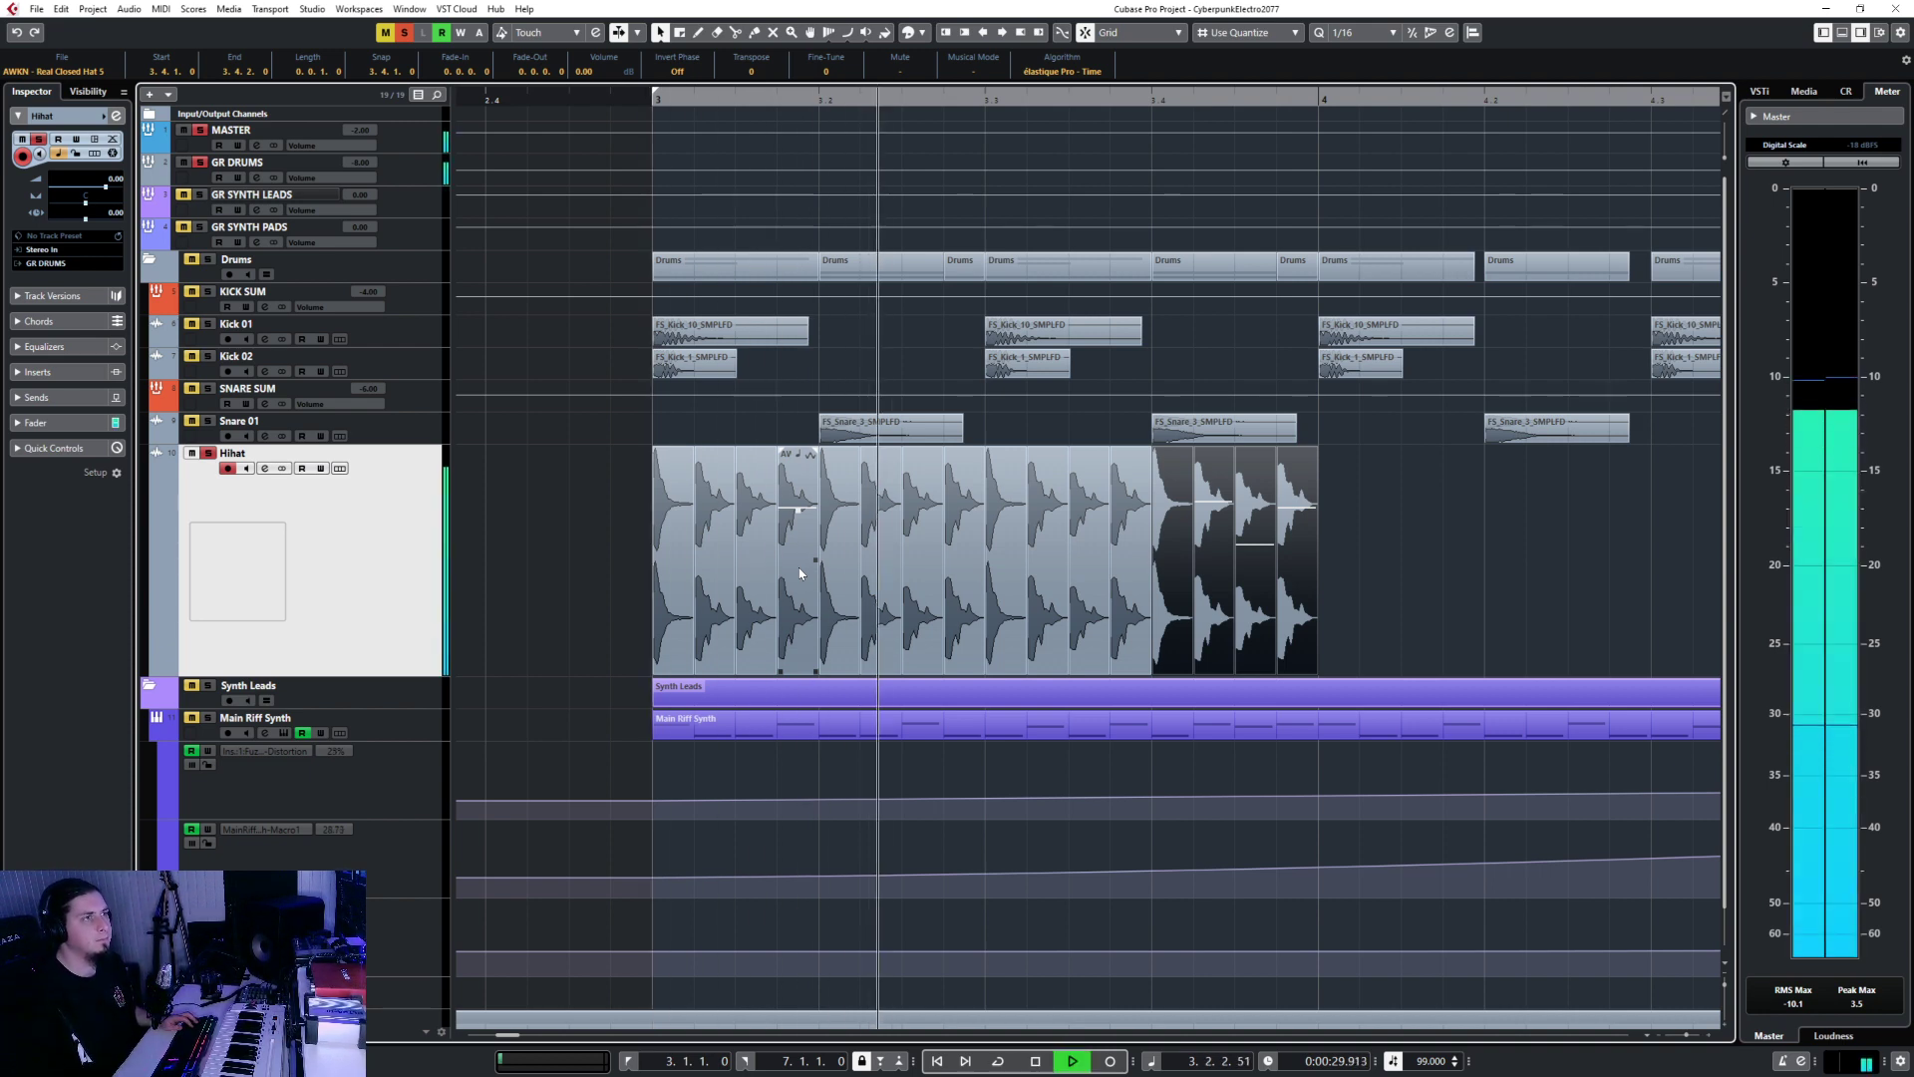
key(space)
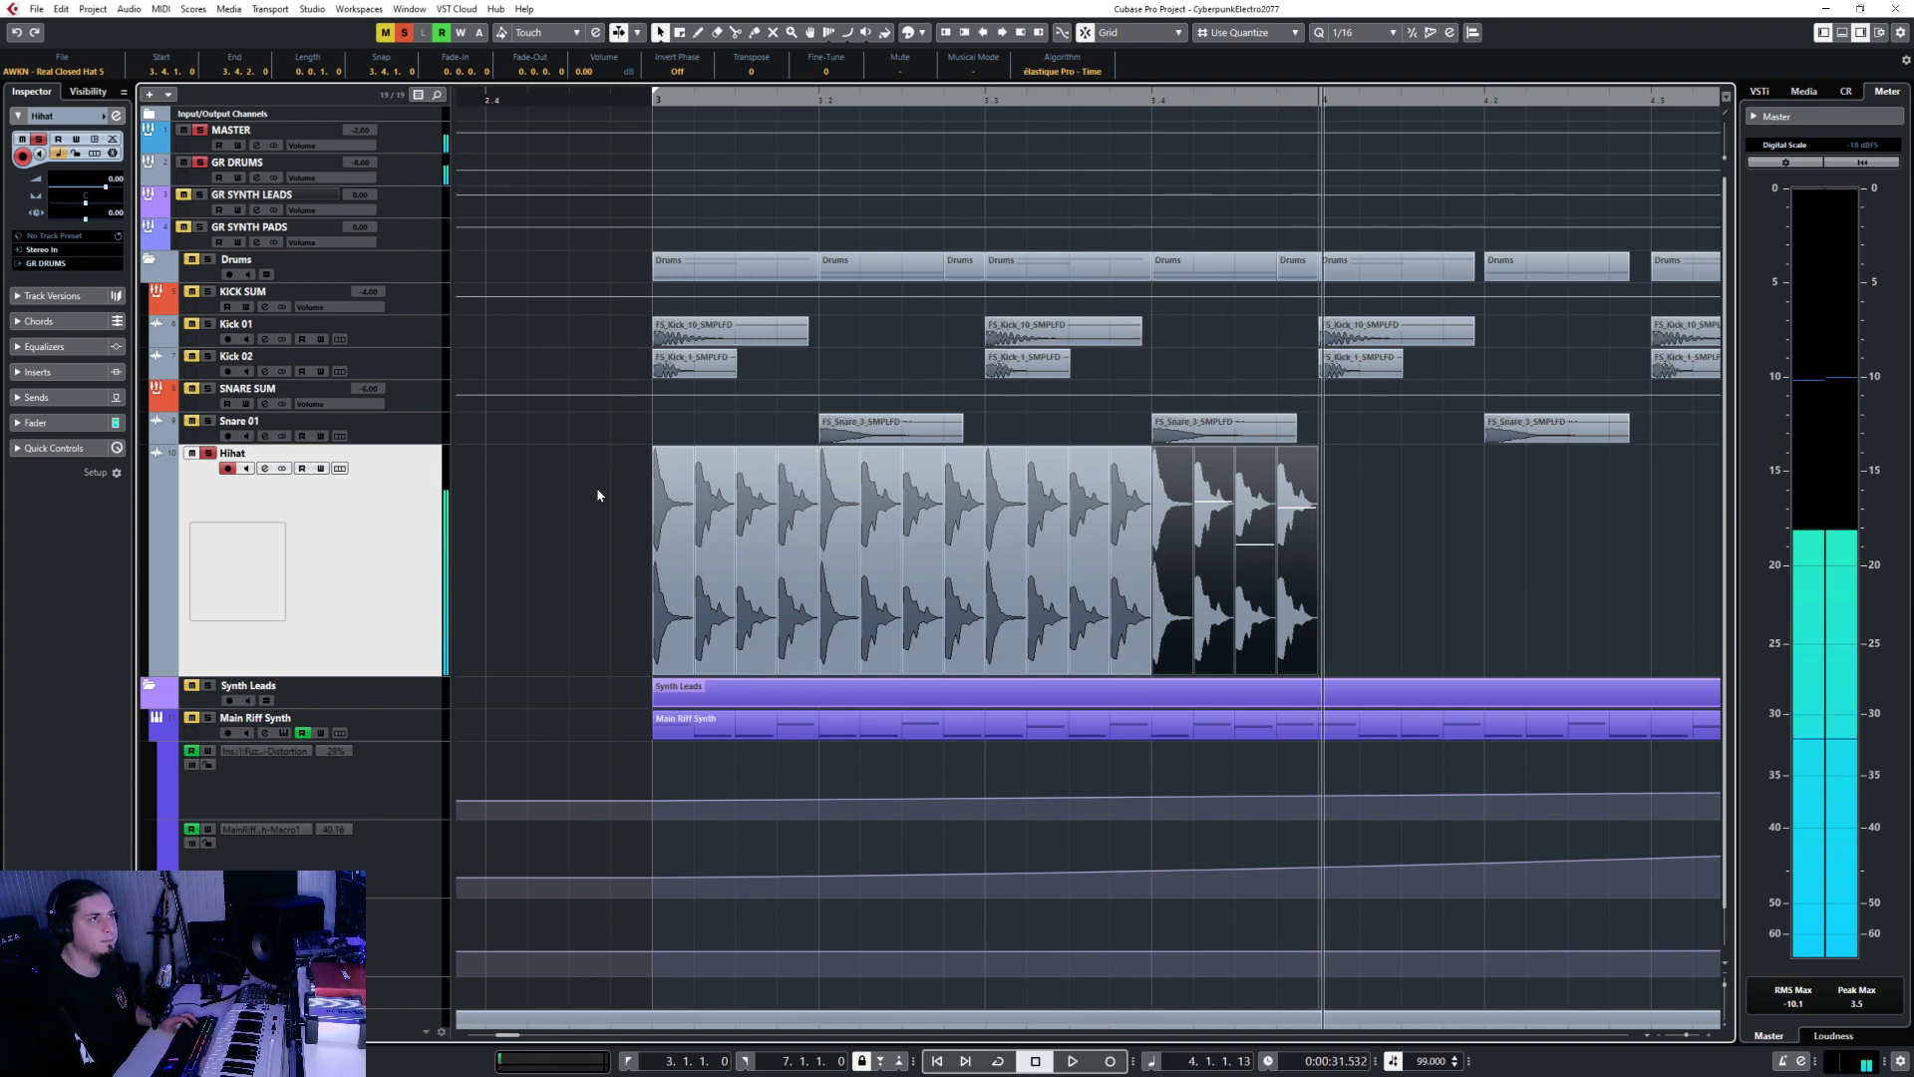
drag(562, 525, 1287, 547)
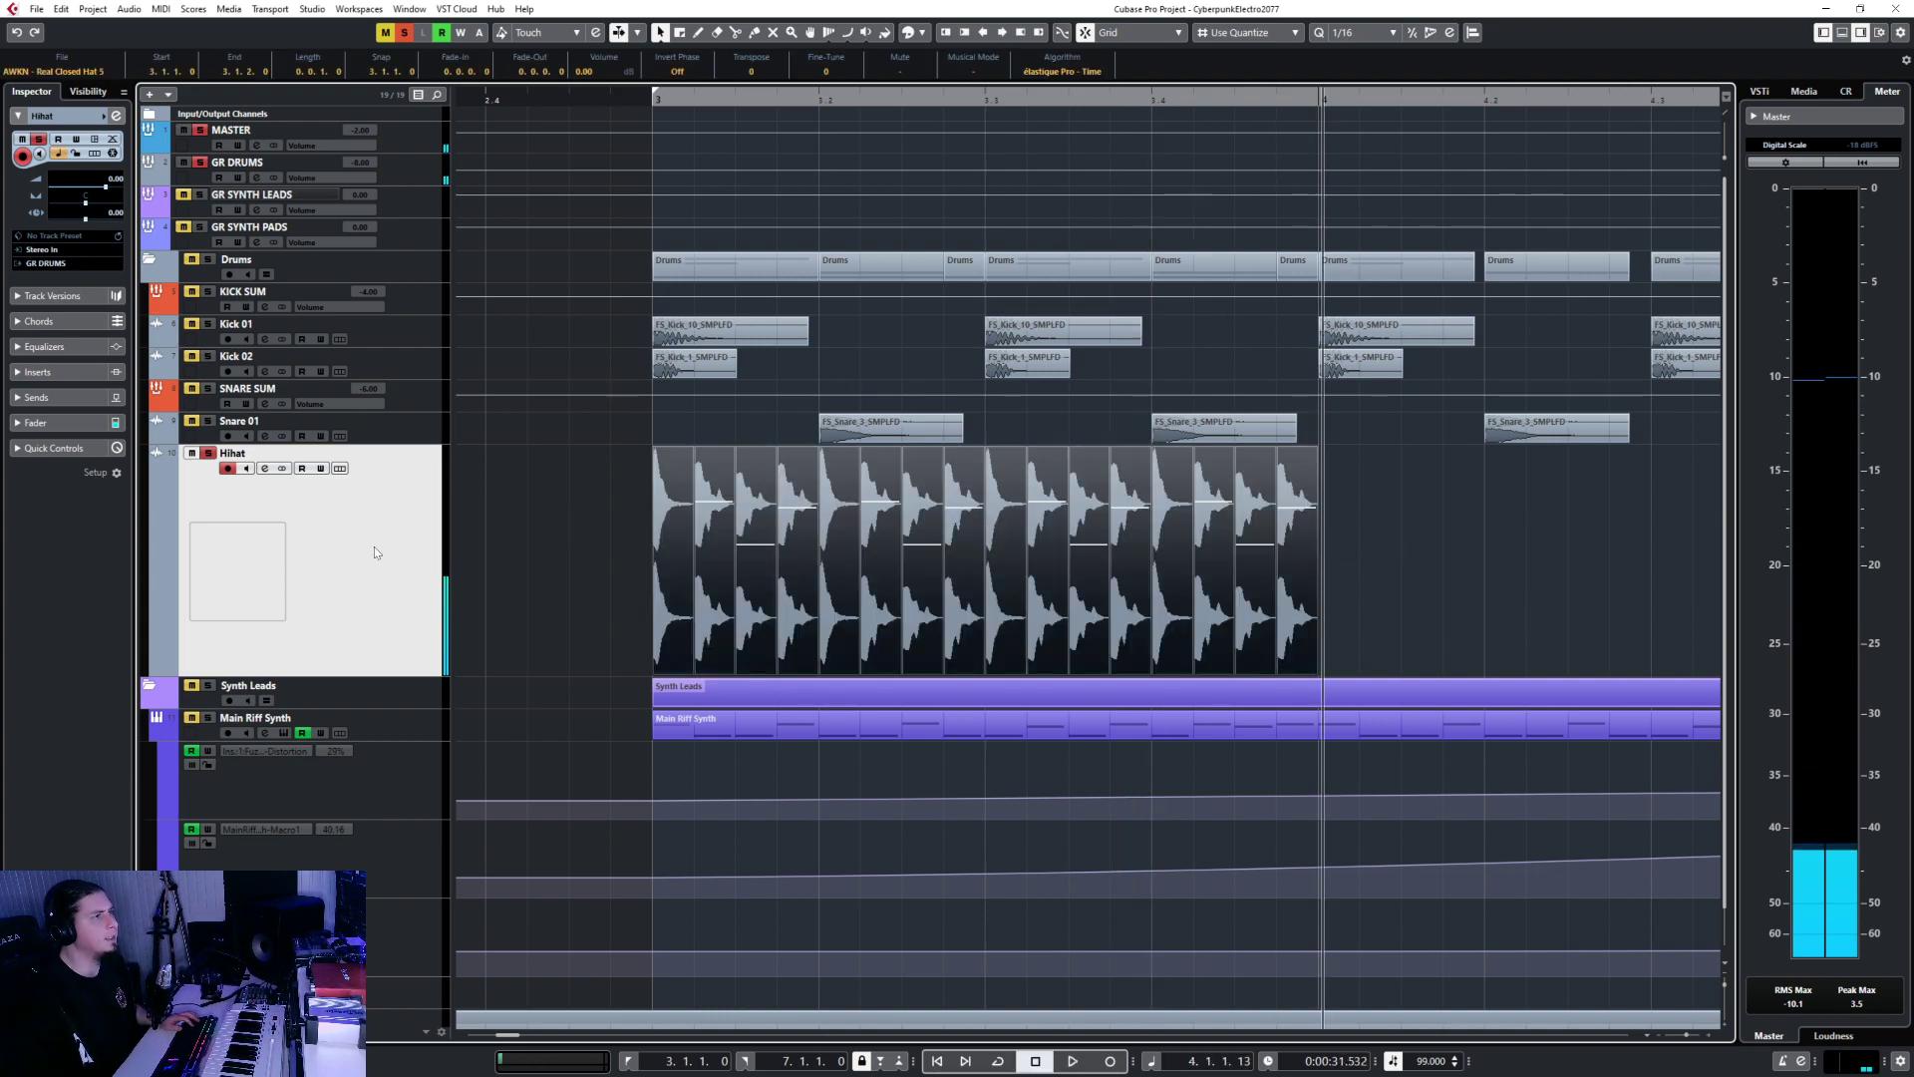
key(F3)
Enable the Hihat channel's first EQ band as a Low Cut filter.
click(1356, 437)
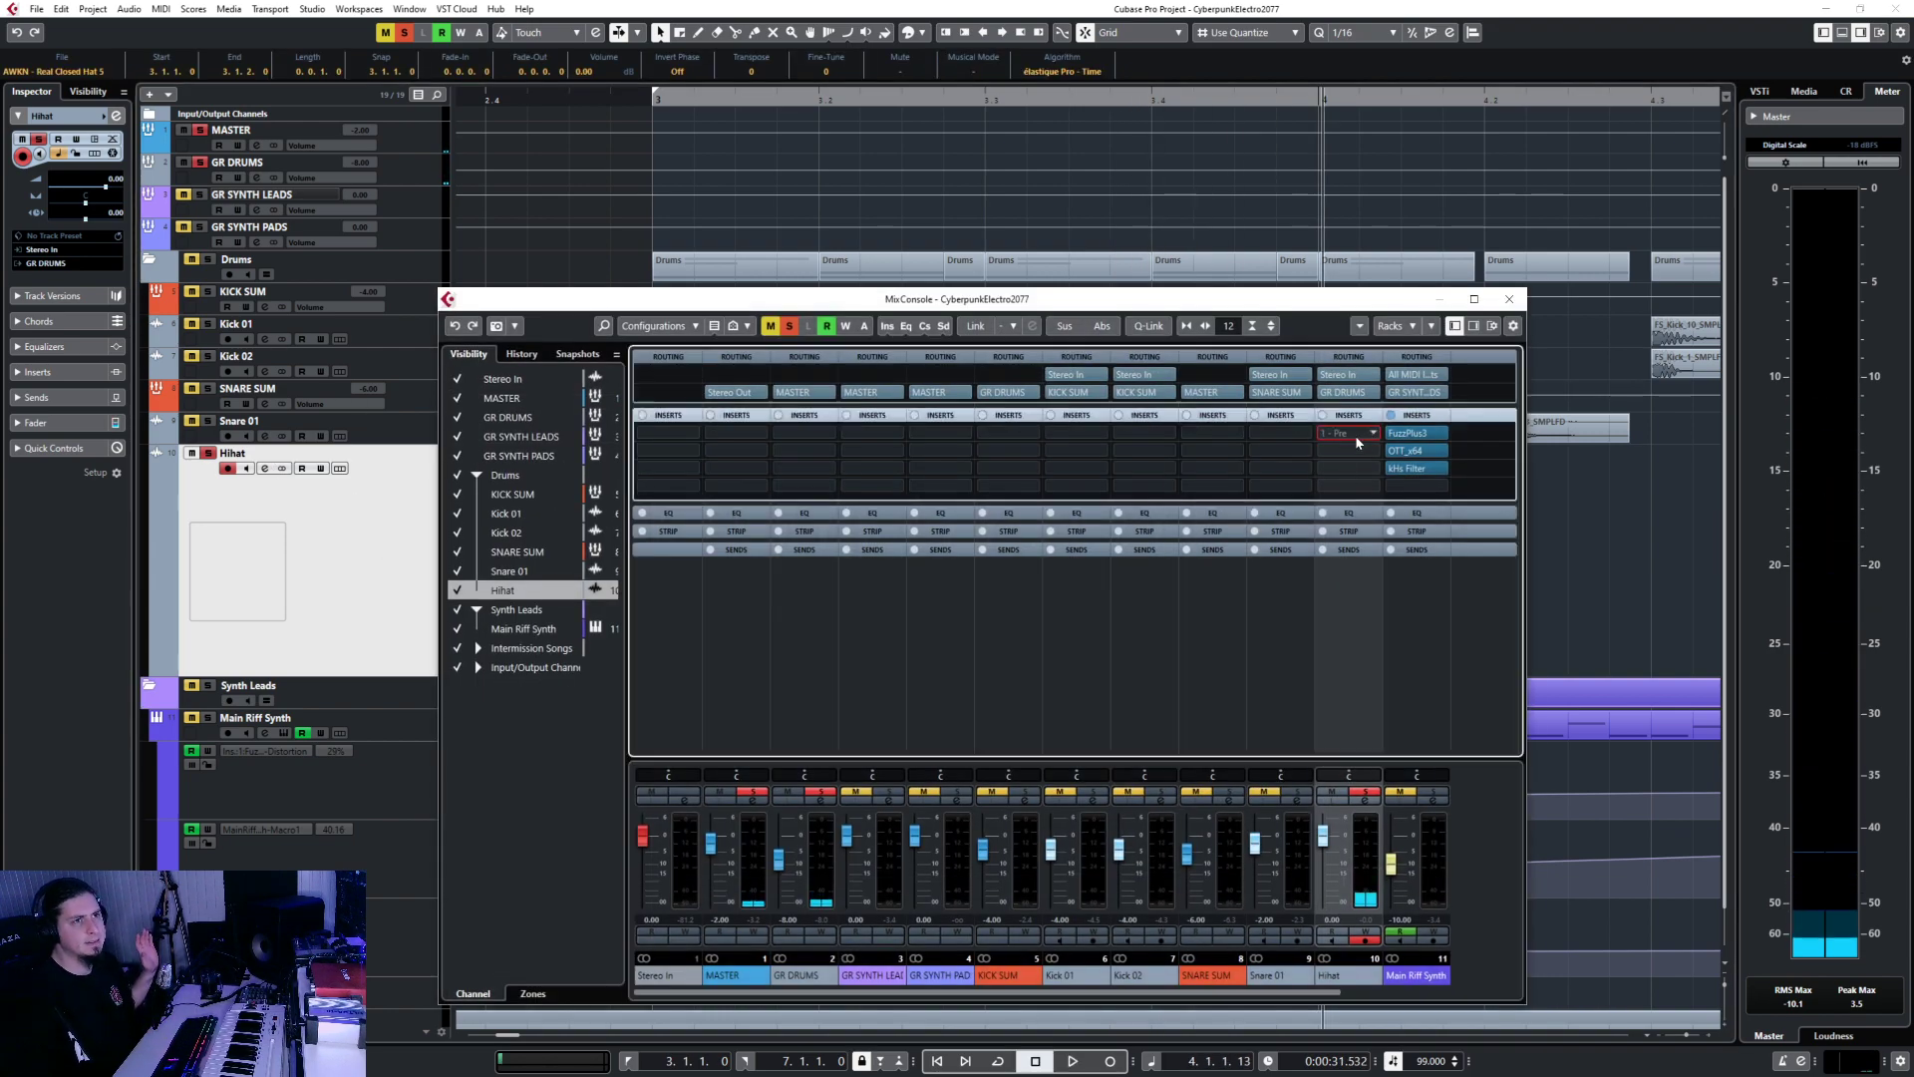
text(filter)
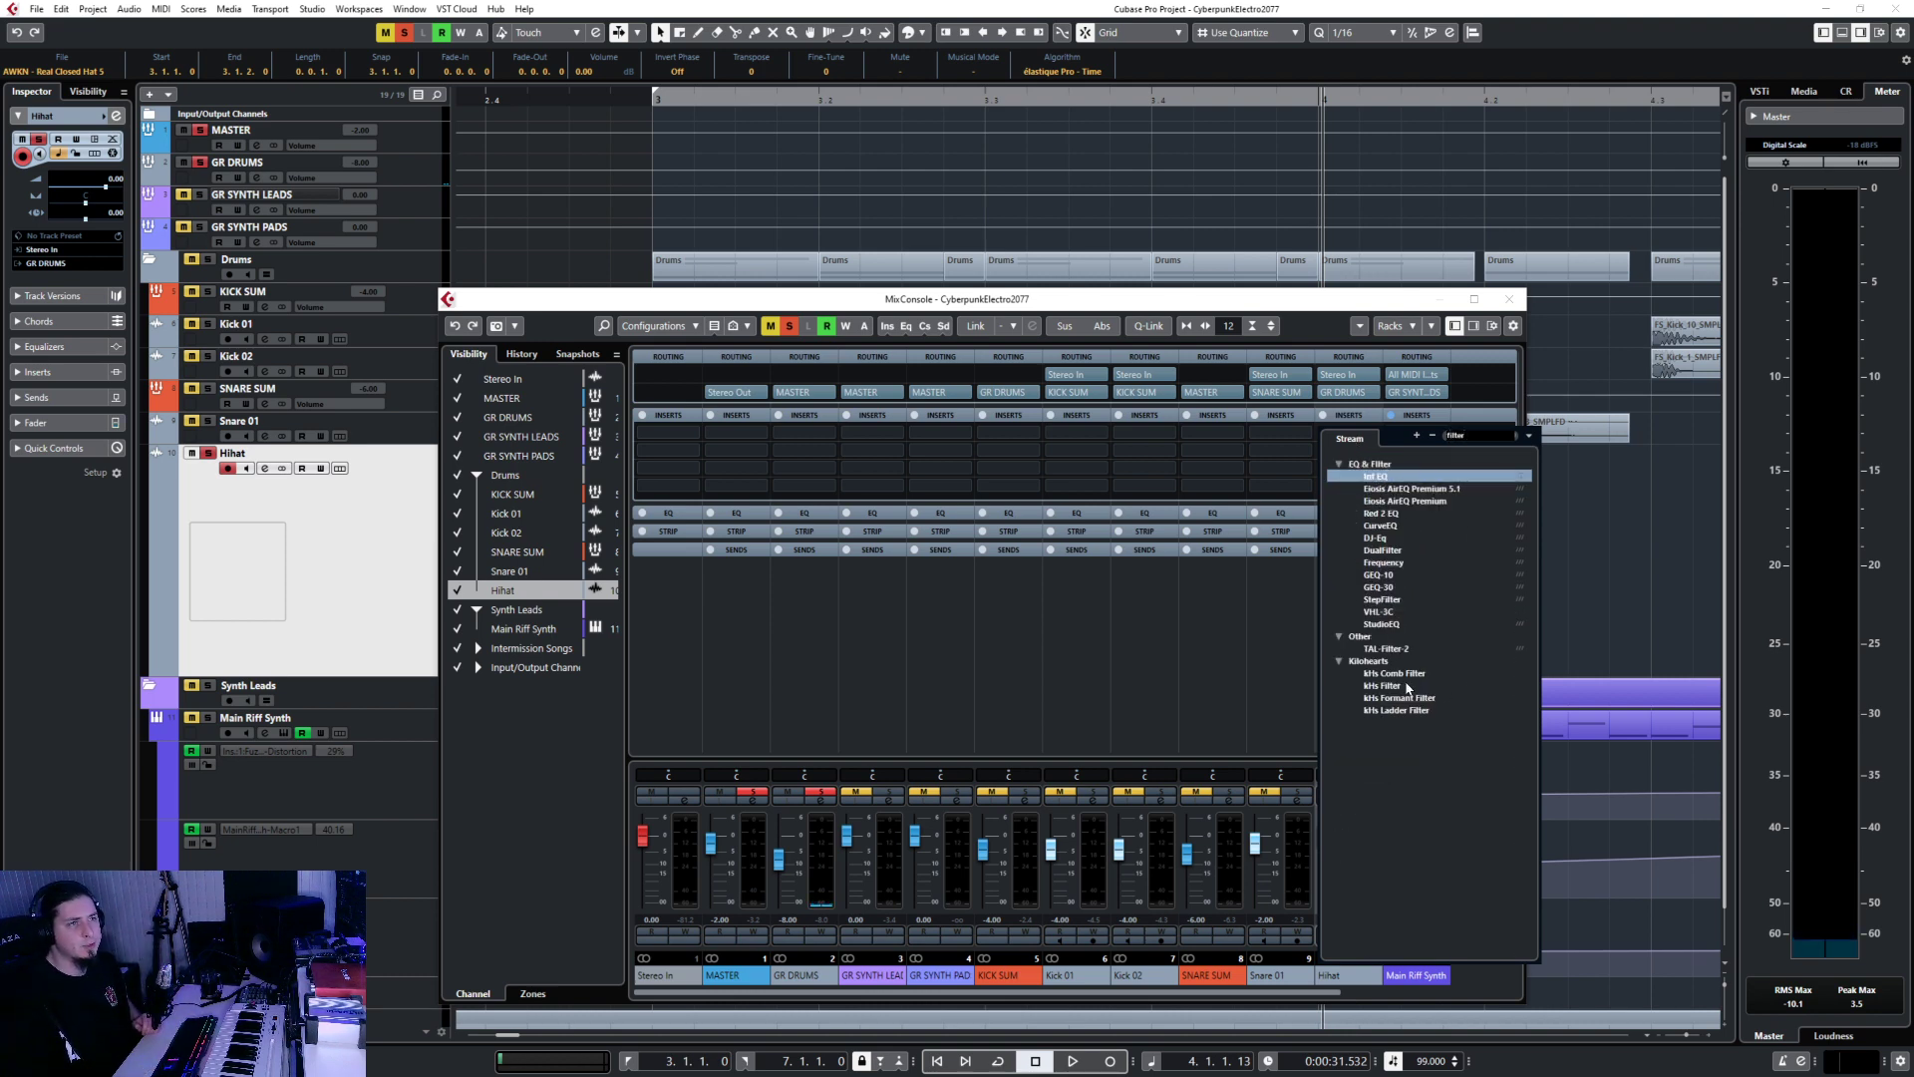
click(1340, 297)
click(1358, 512)
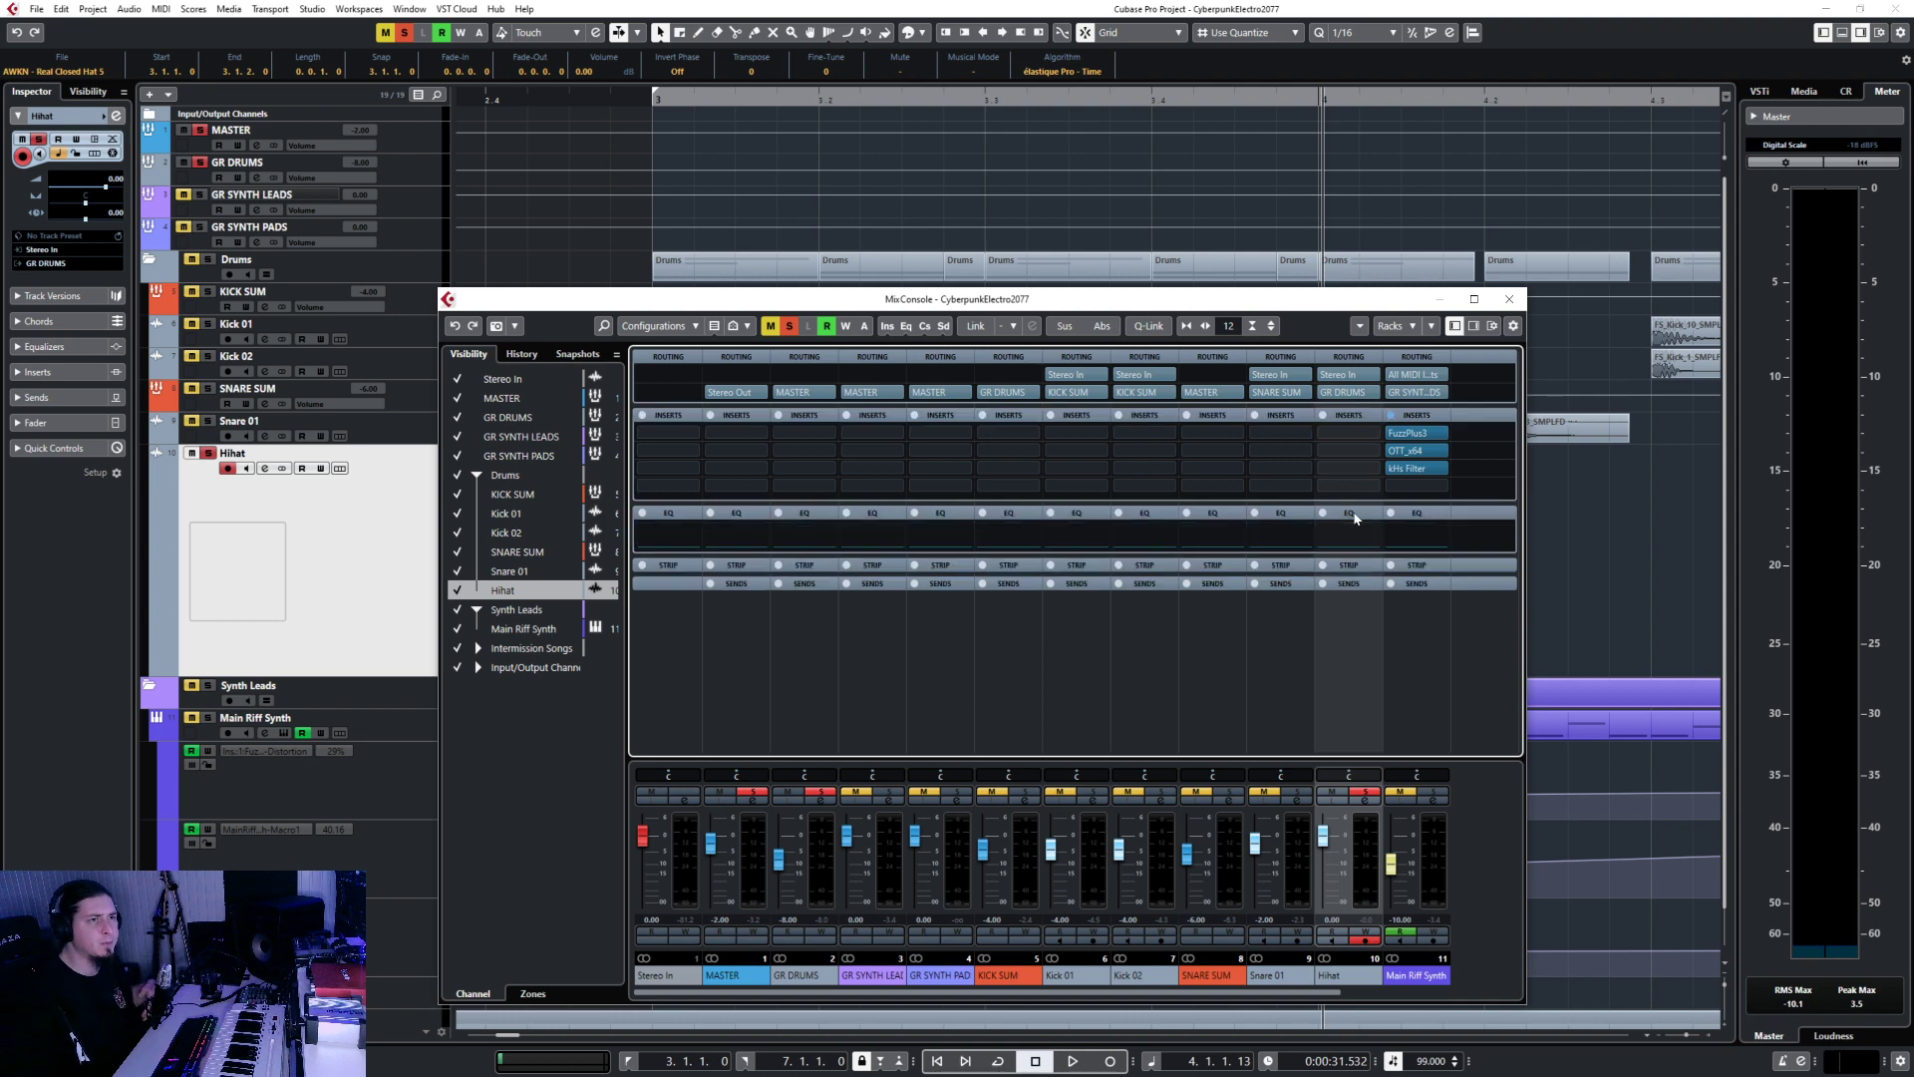
click(1386, 655)
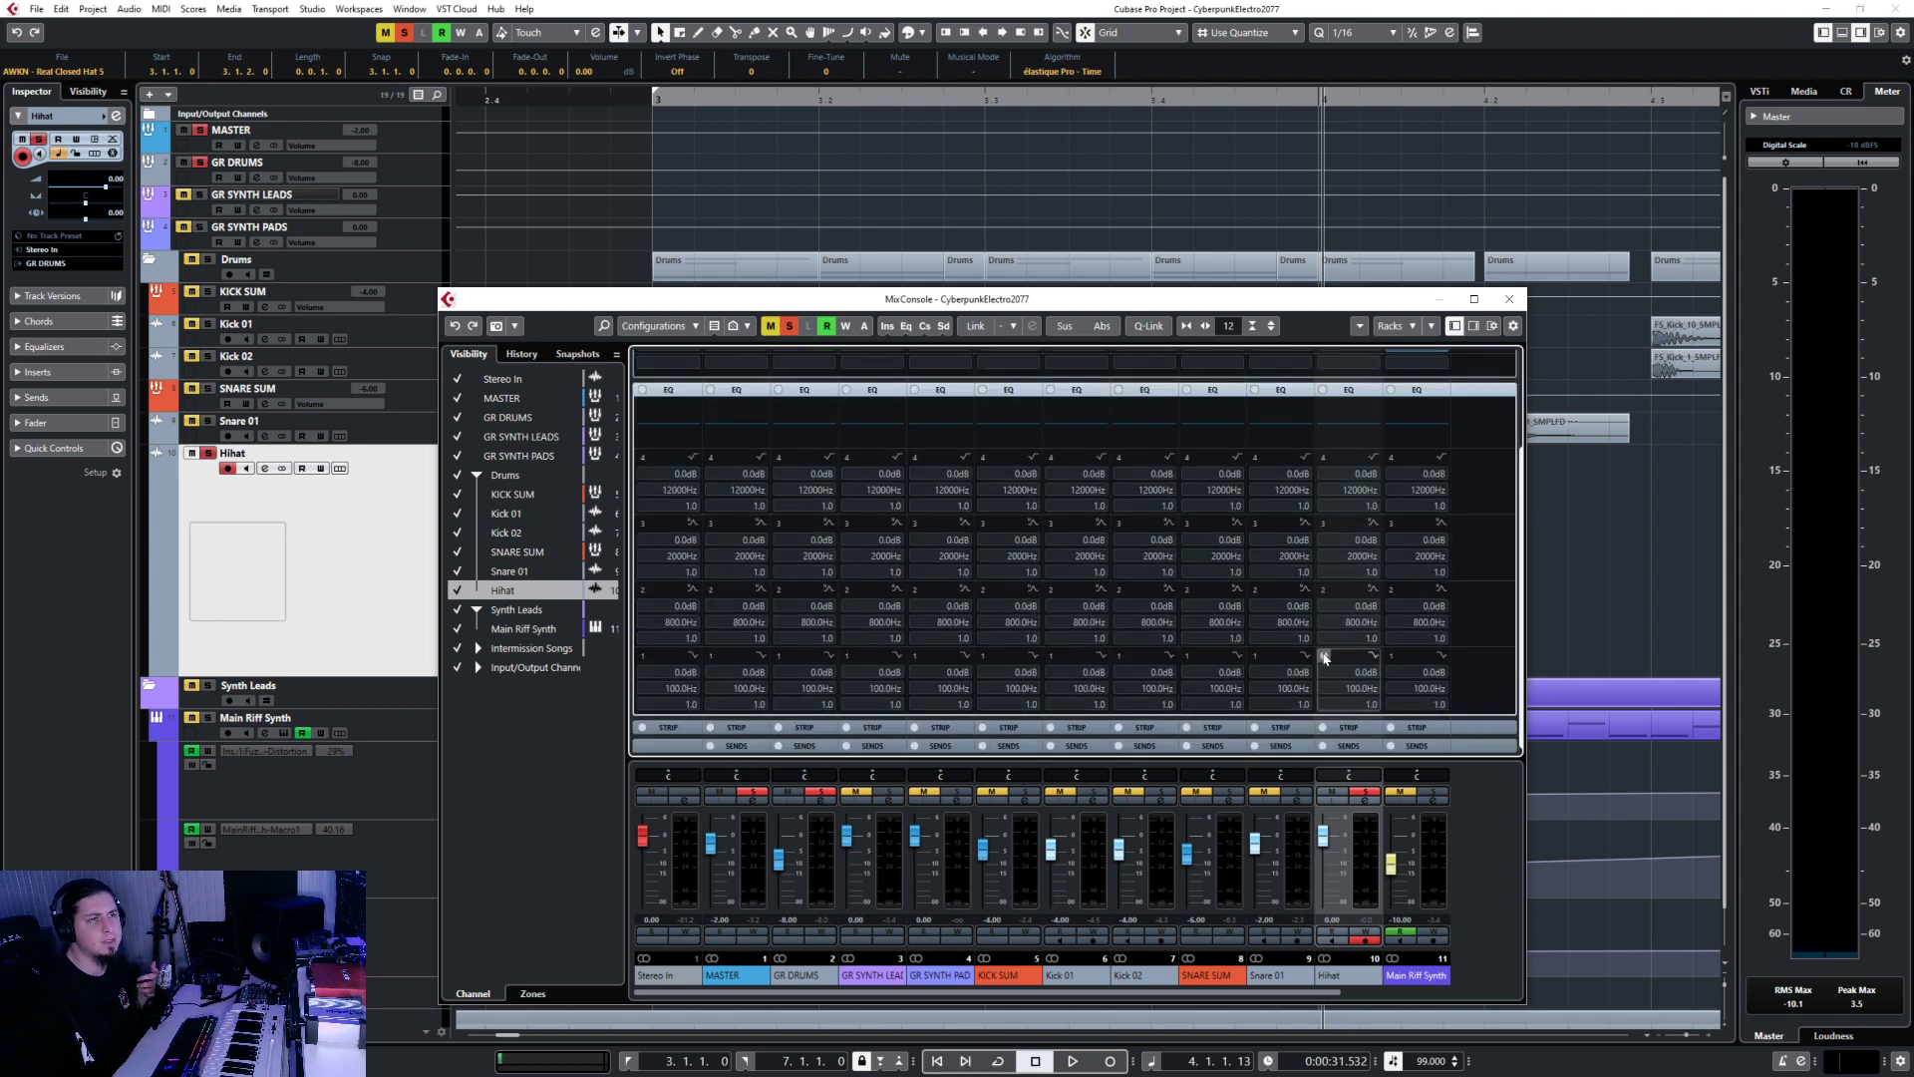
click(1381, 661)
click(1426, 713)
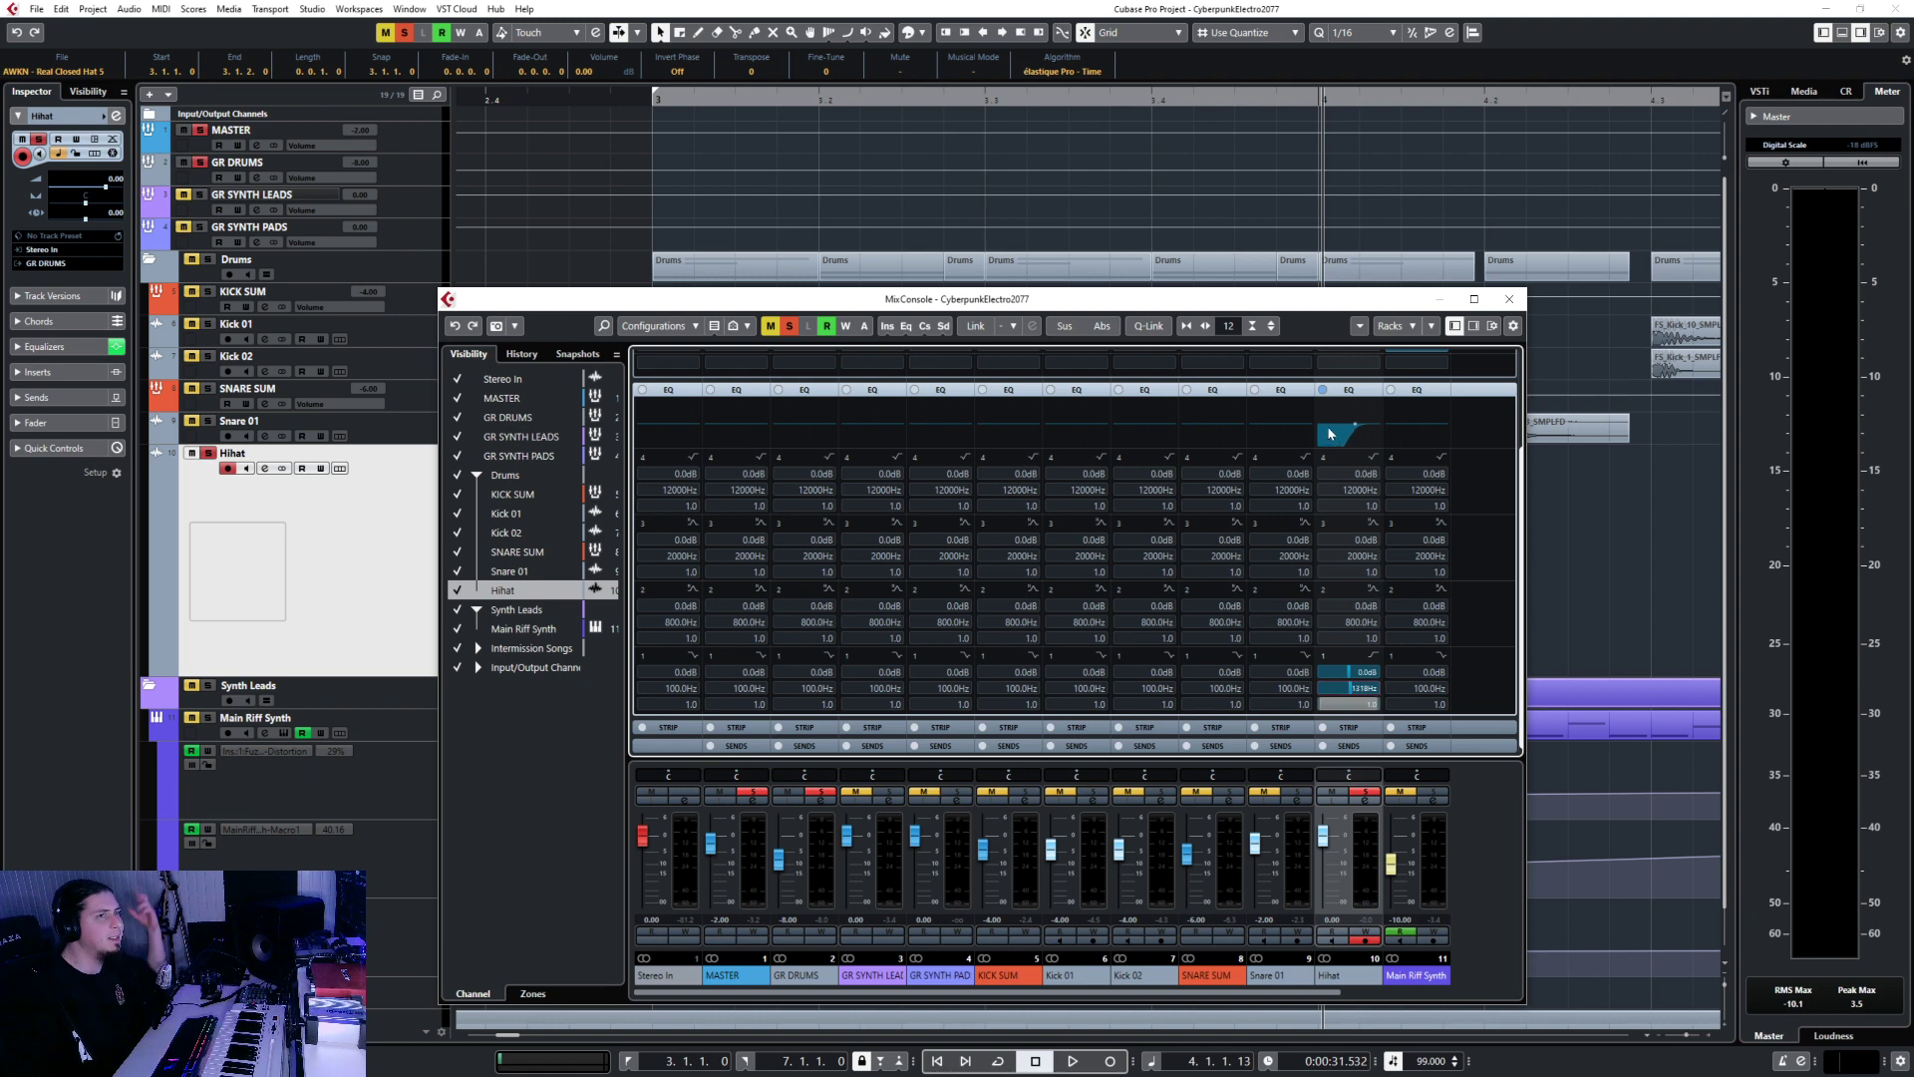
Switch on Hihat EQ band 4 as a Low Pass I filter and audition it.
click(1373, 457)
click(1373, 457)
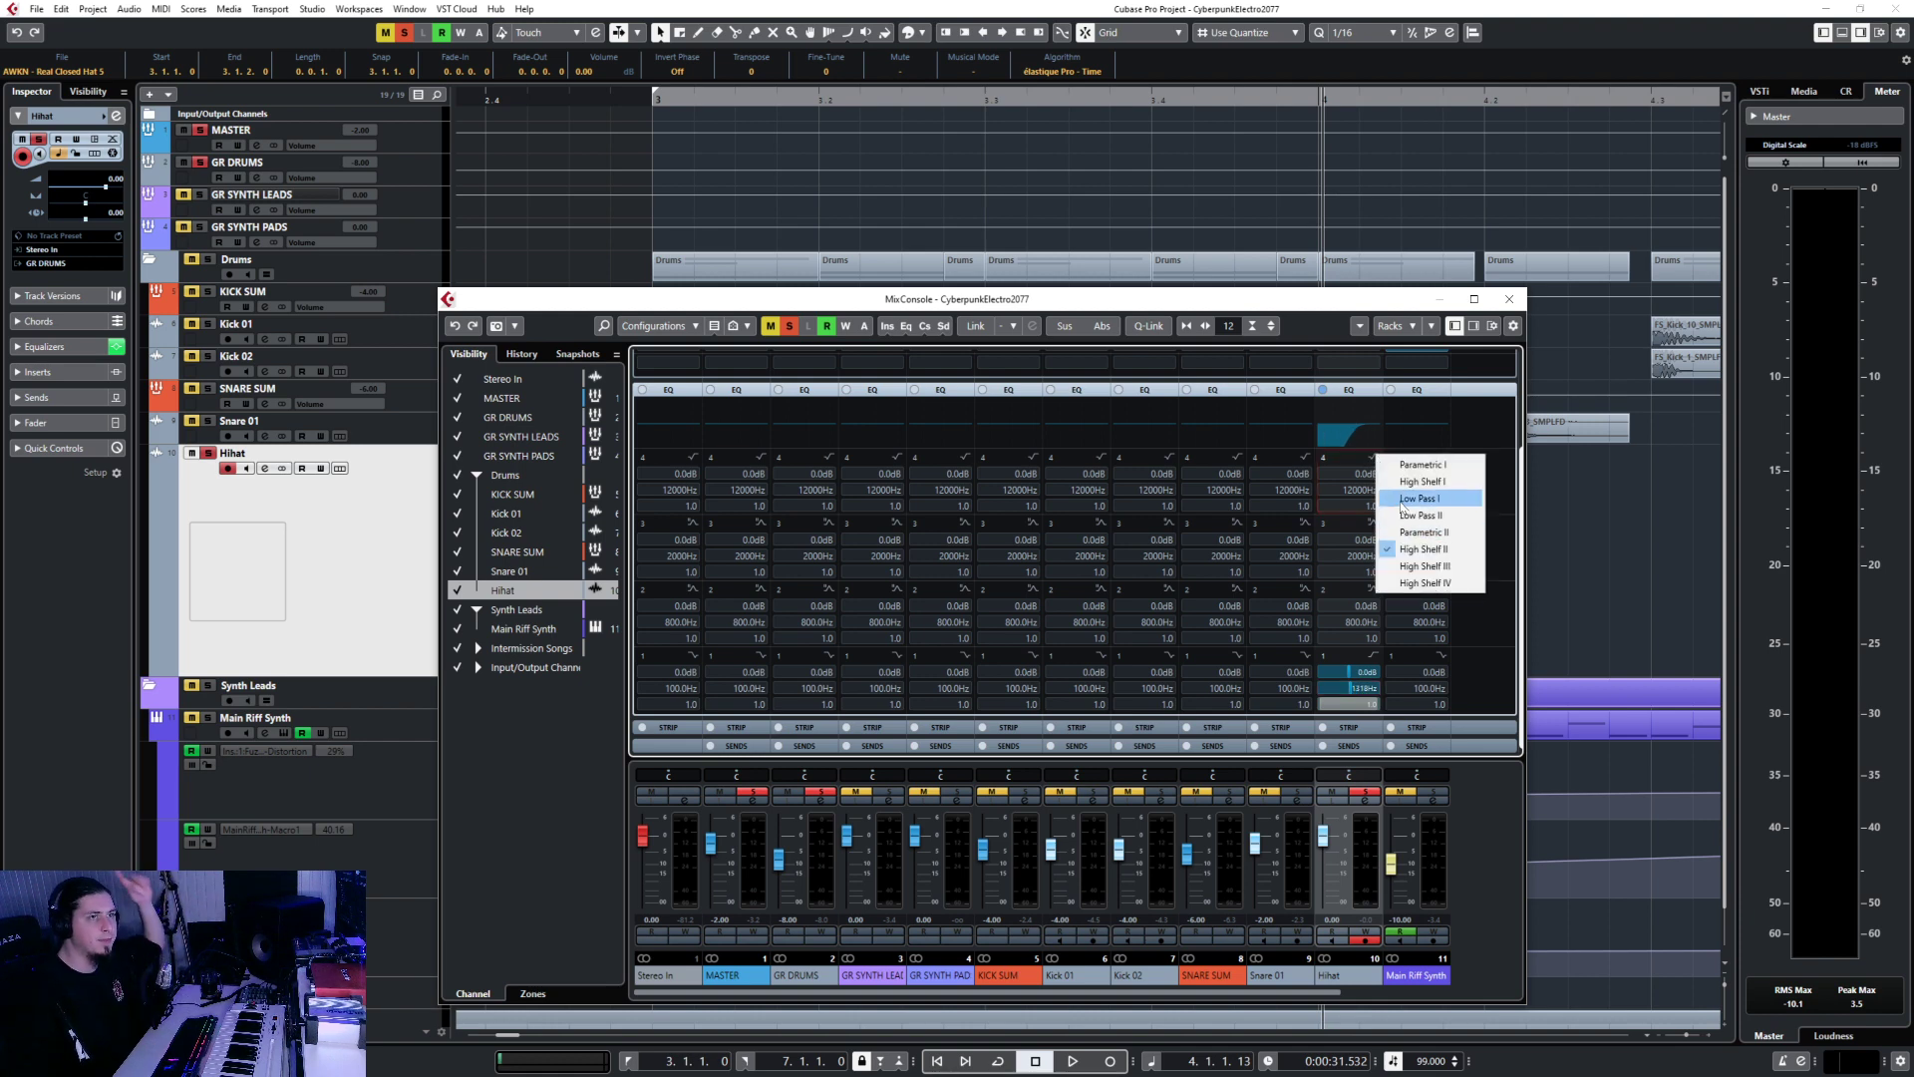
click(1400, 498)
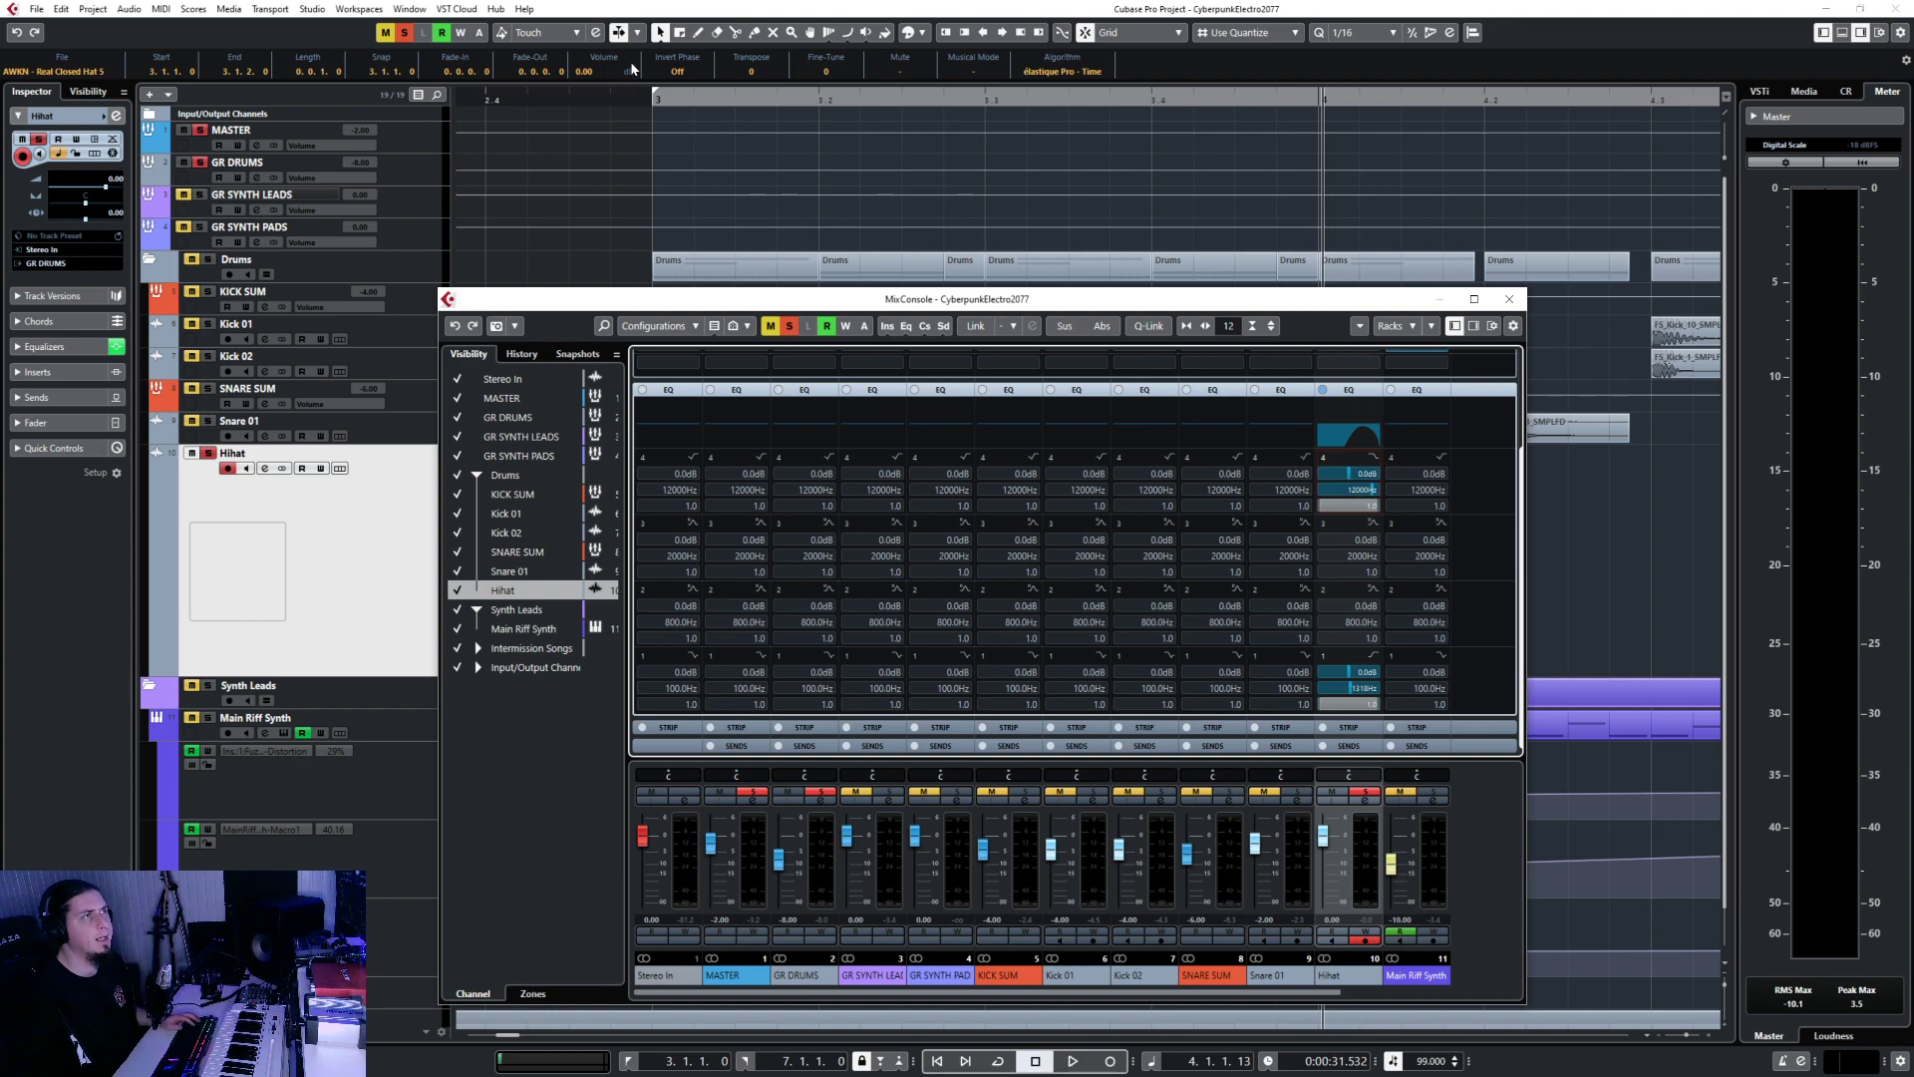
key(F3)
key(space)
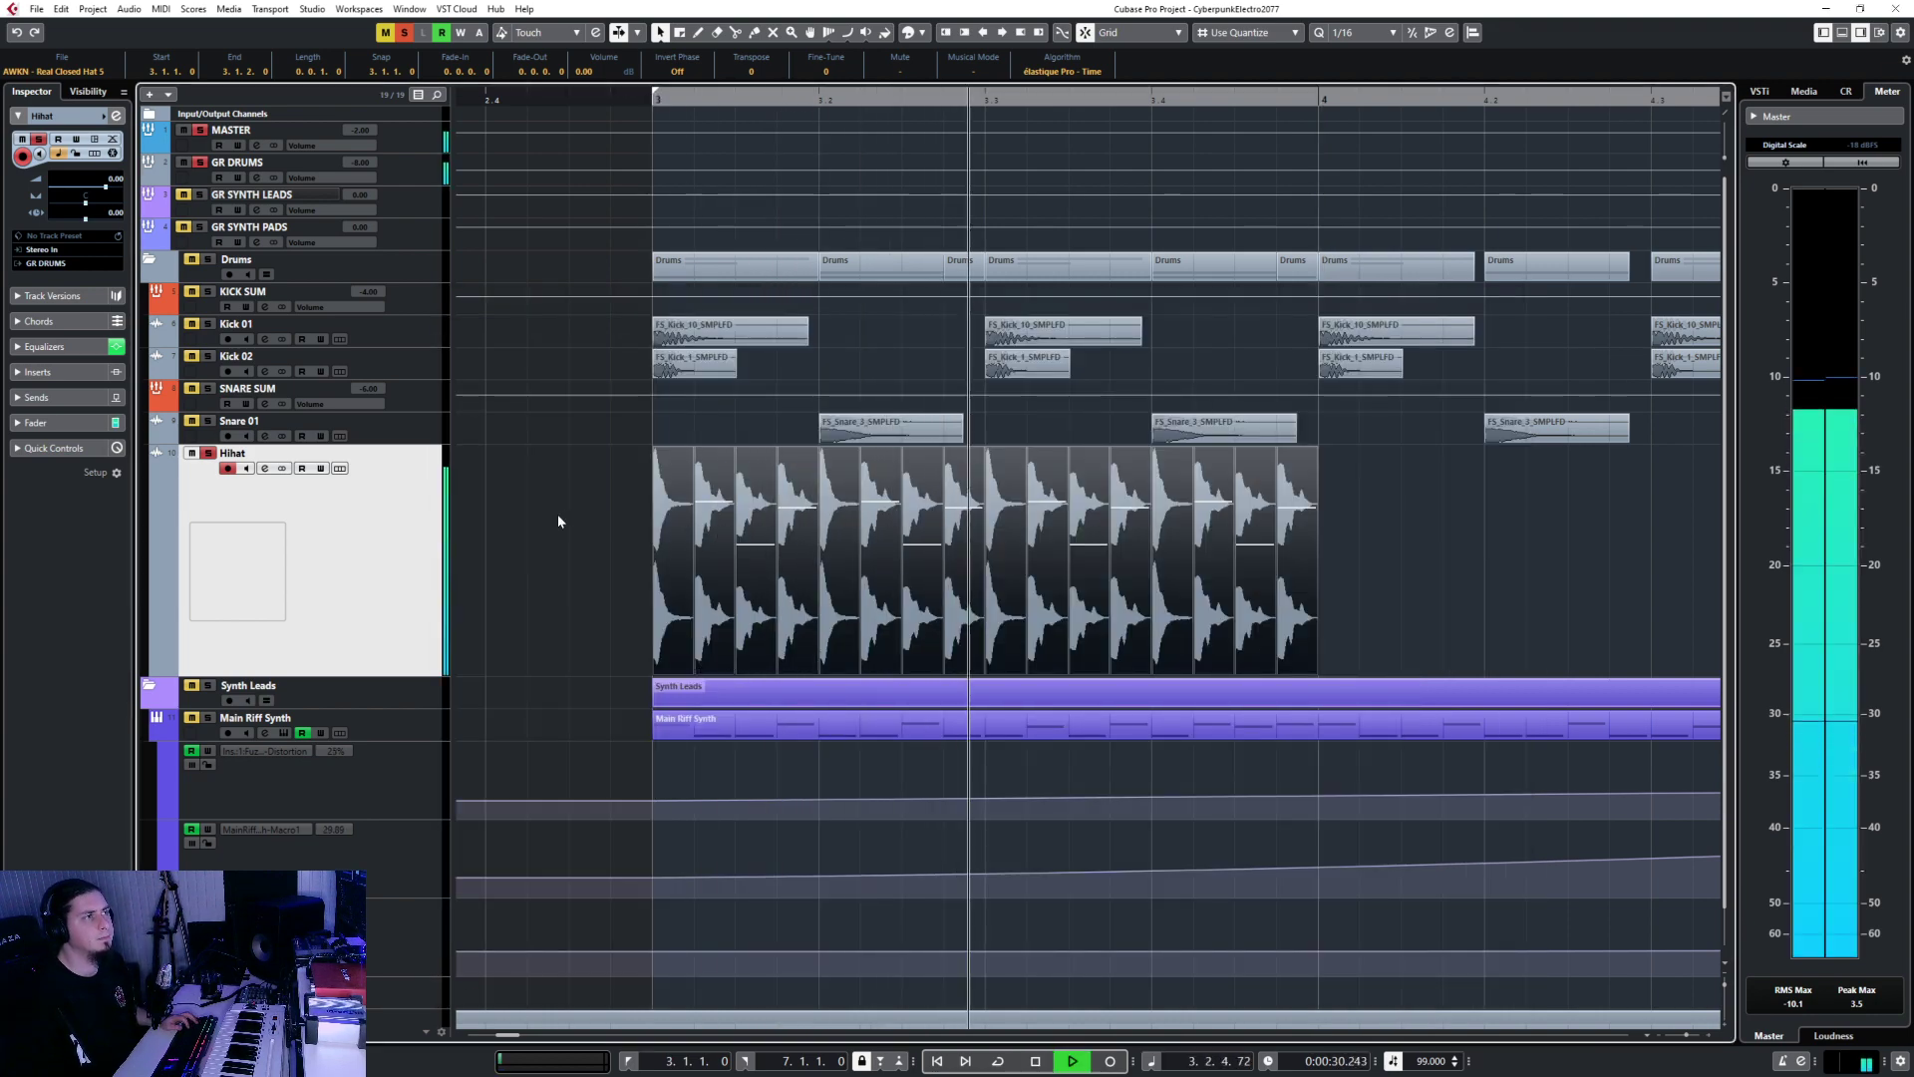
key(space)
key(F3)
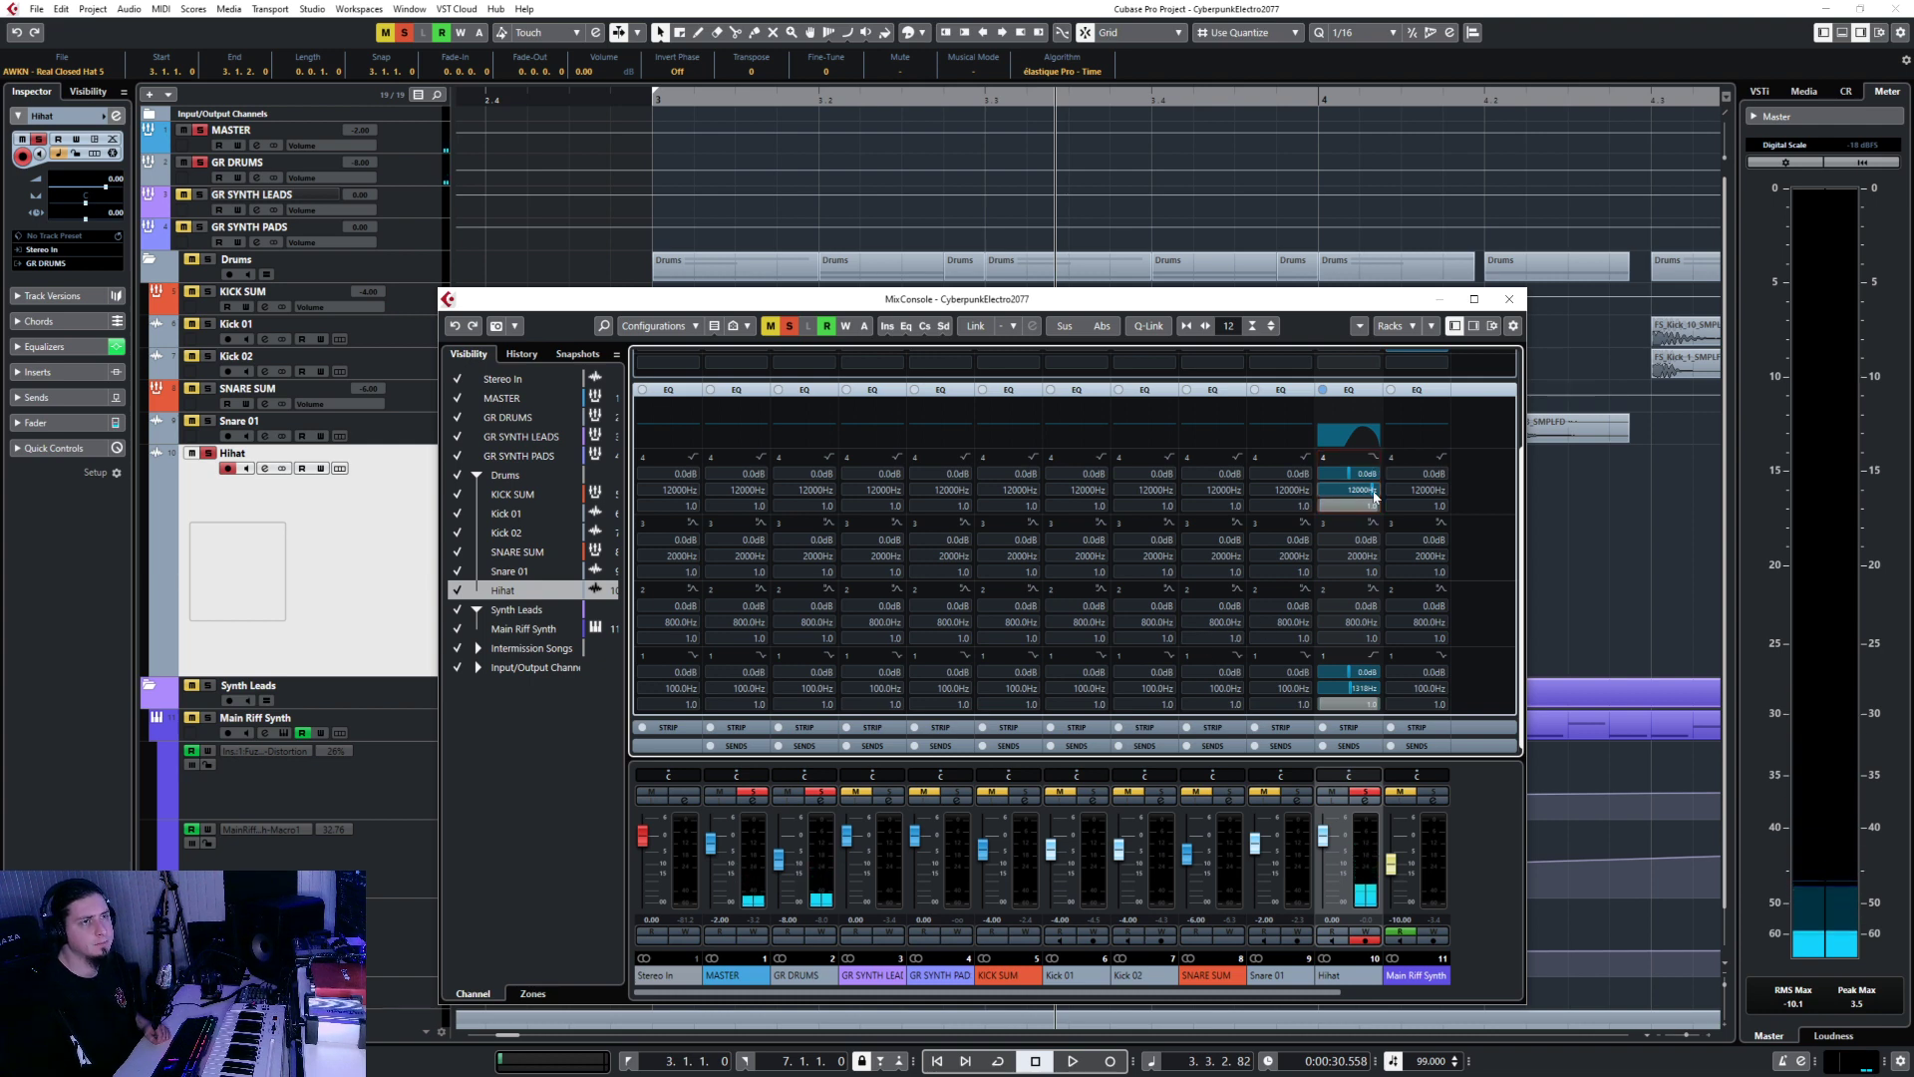
Lower the low-pass to about 3841 Hz and loop bars 3–4 while playing.
drag(1374, 496, 1334, 546)
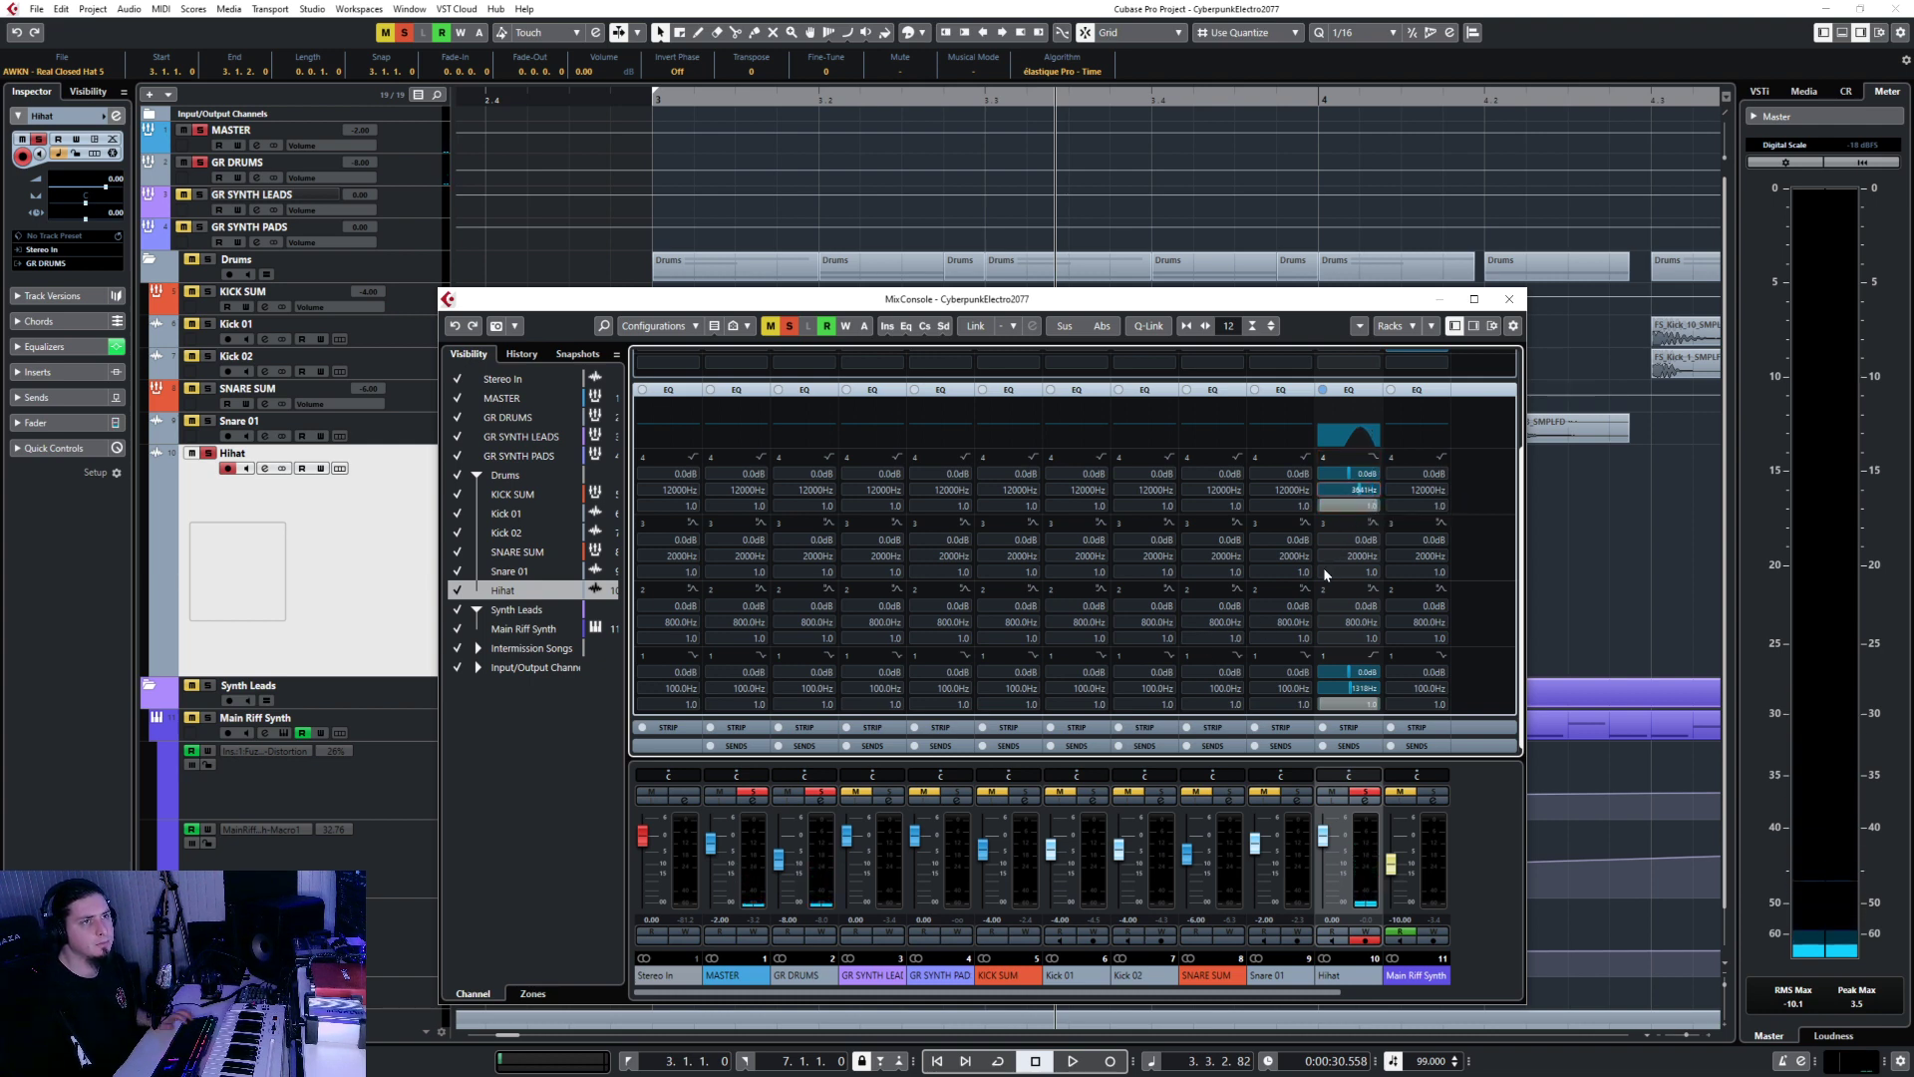
key(space)
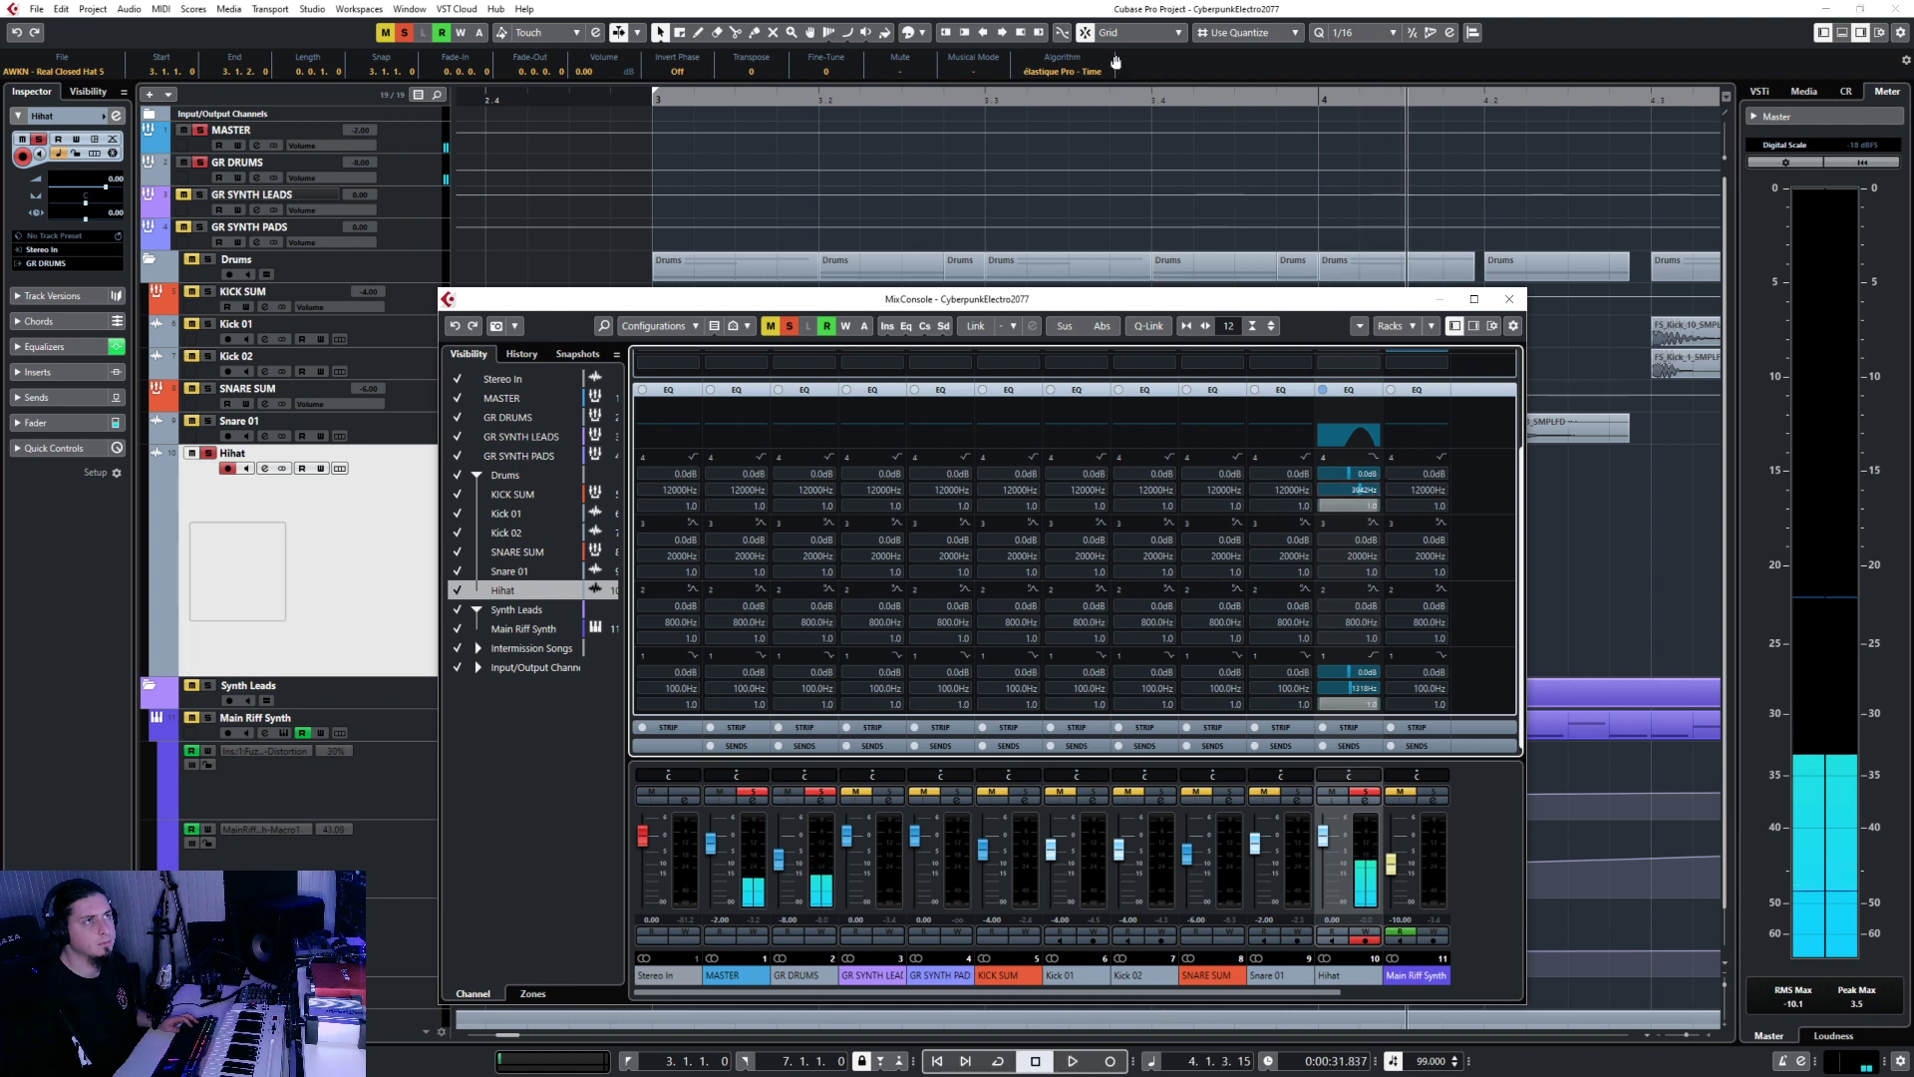
scroll(950, 201, down, 3)
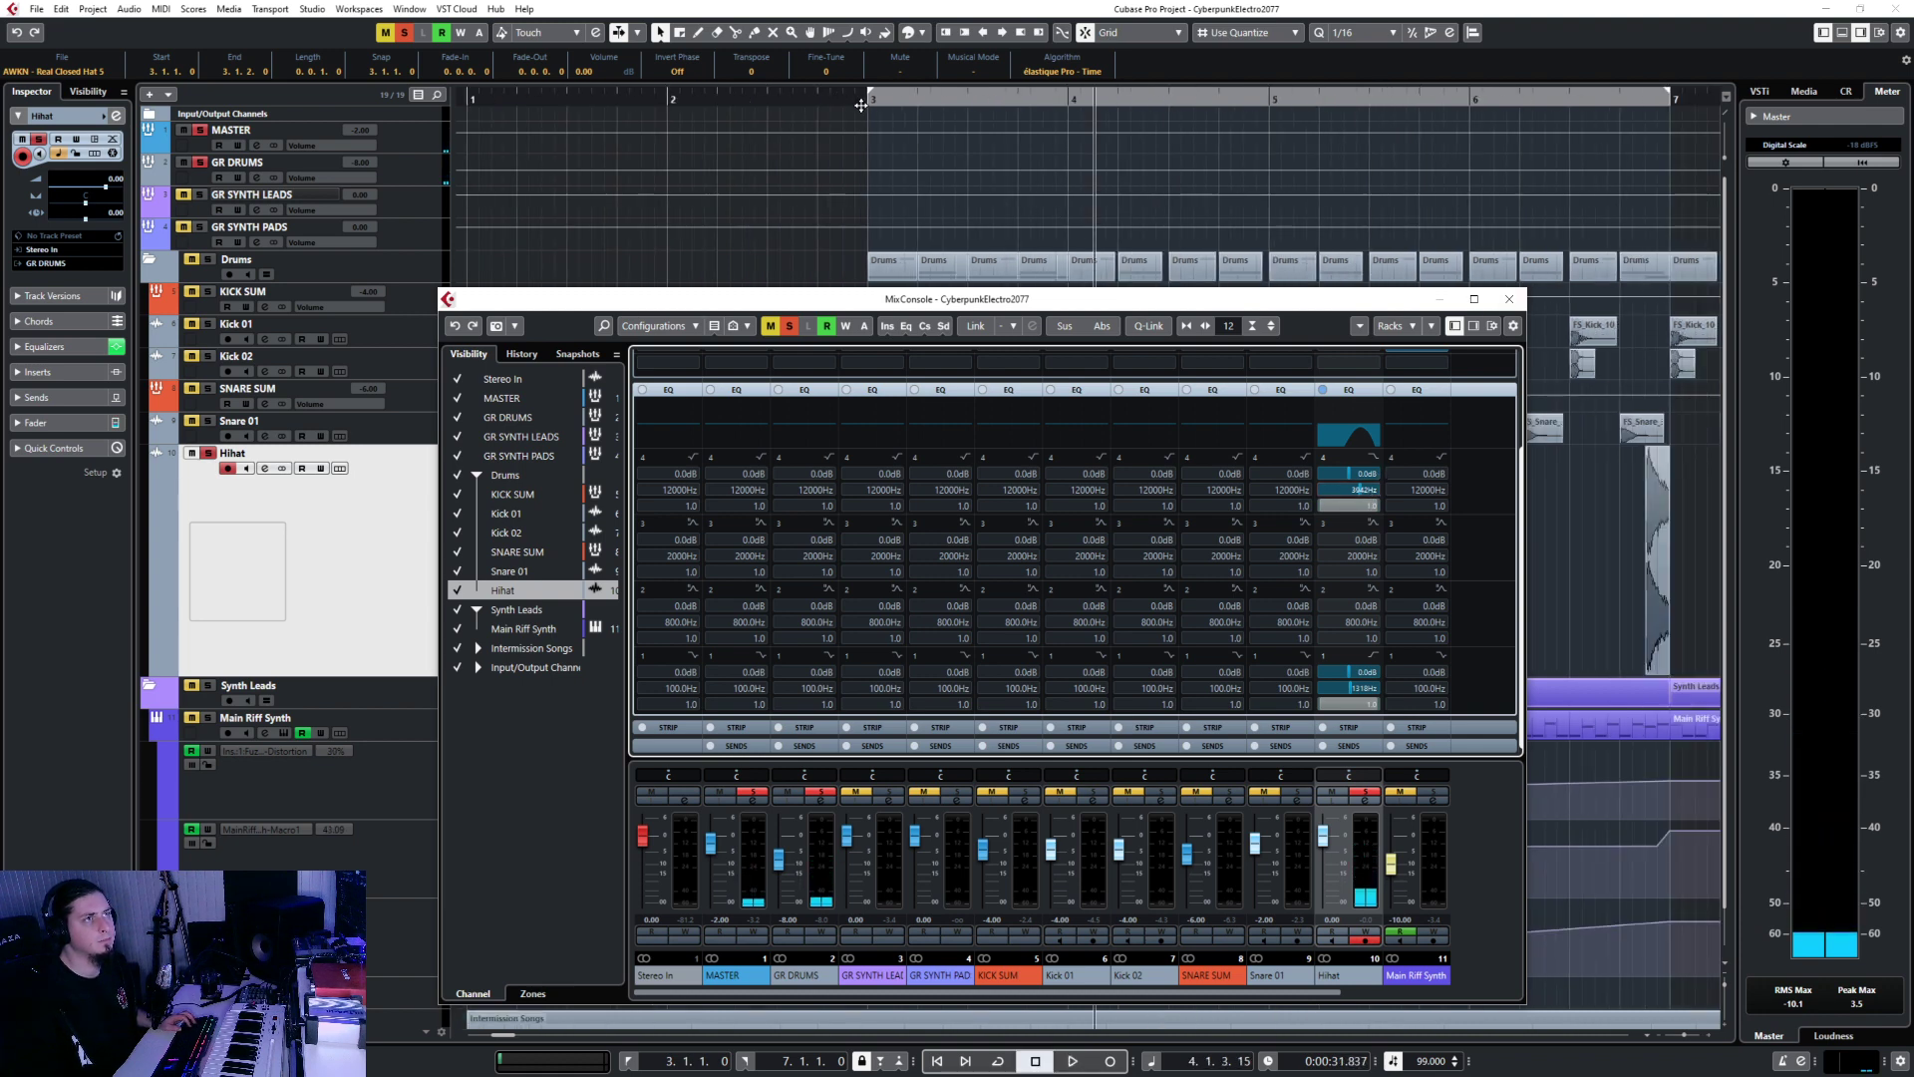
drag(1670, 93, 1067, 88)
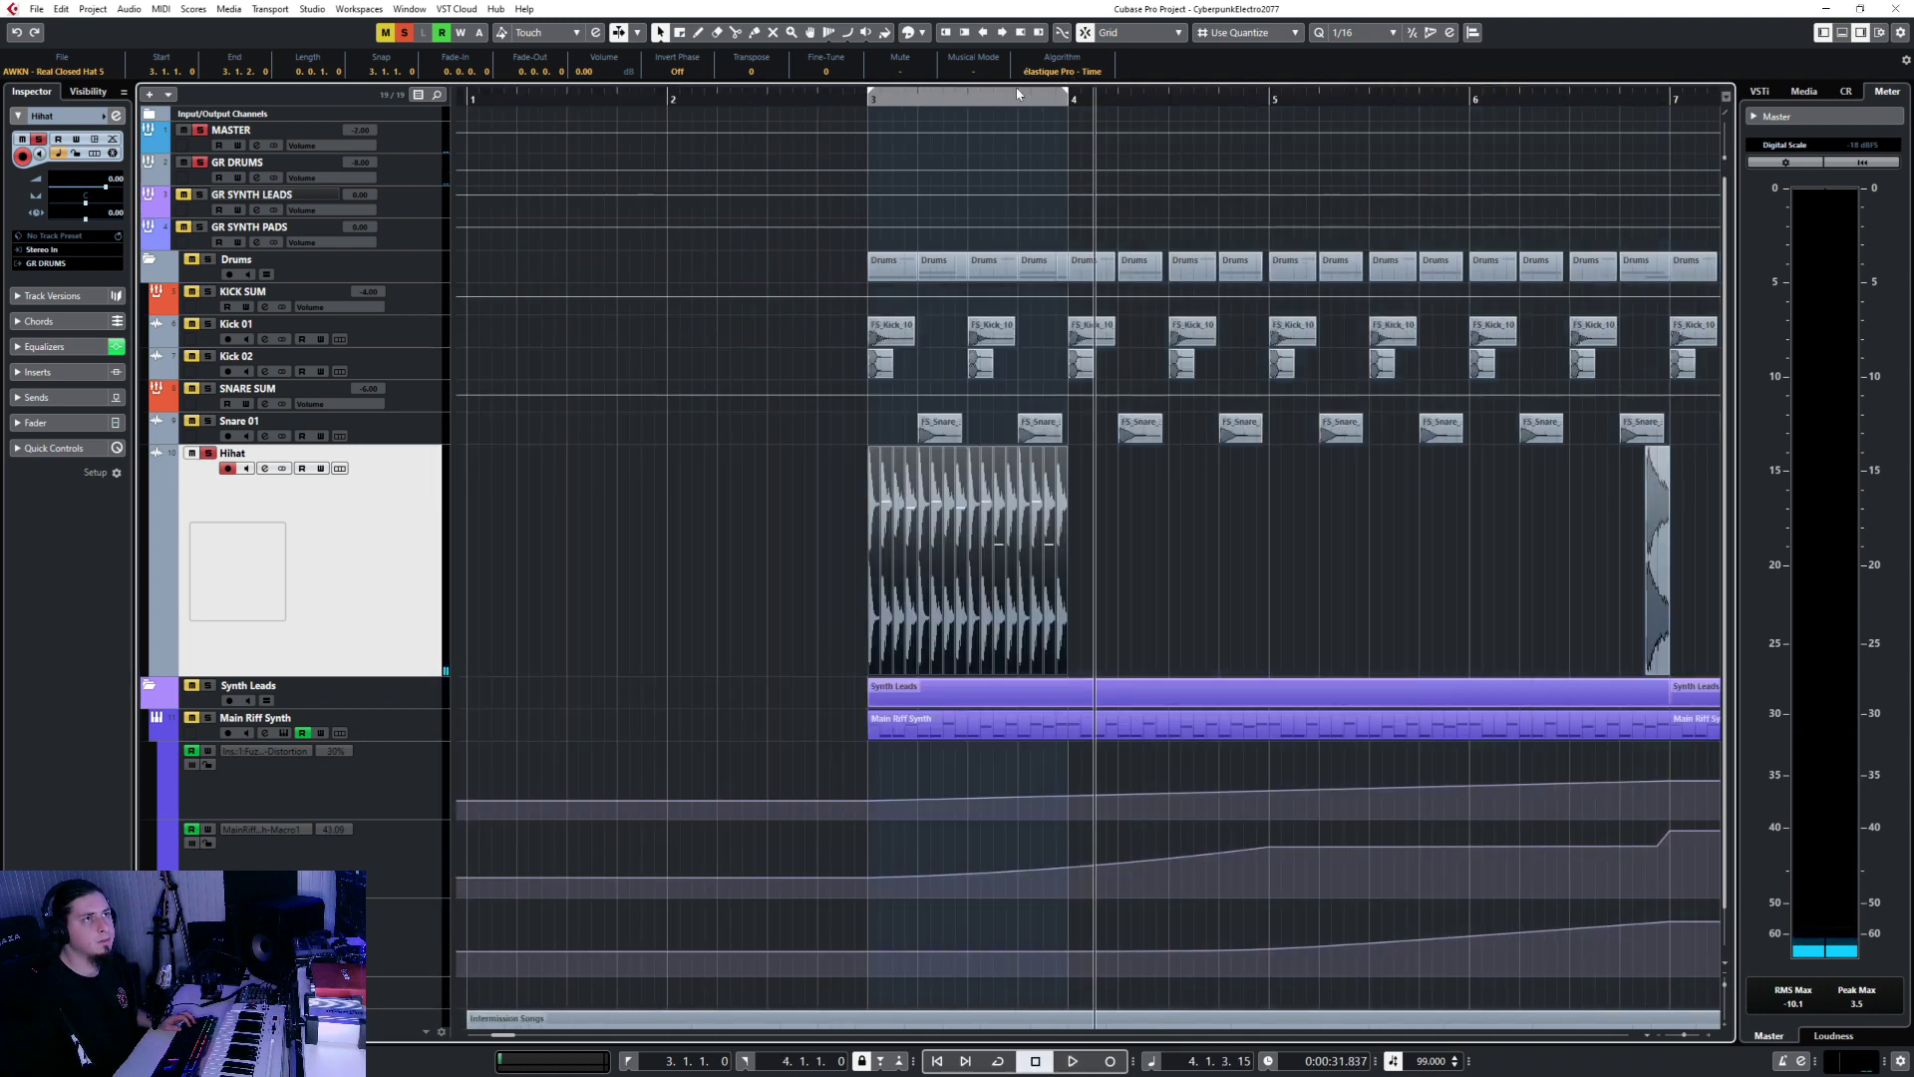
Raise the Hihat low-pass to about 9339 Hz, re-audition from bar 3, and close the mixer.
key(F3)
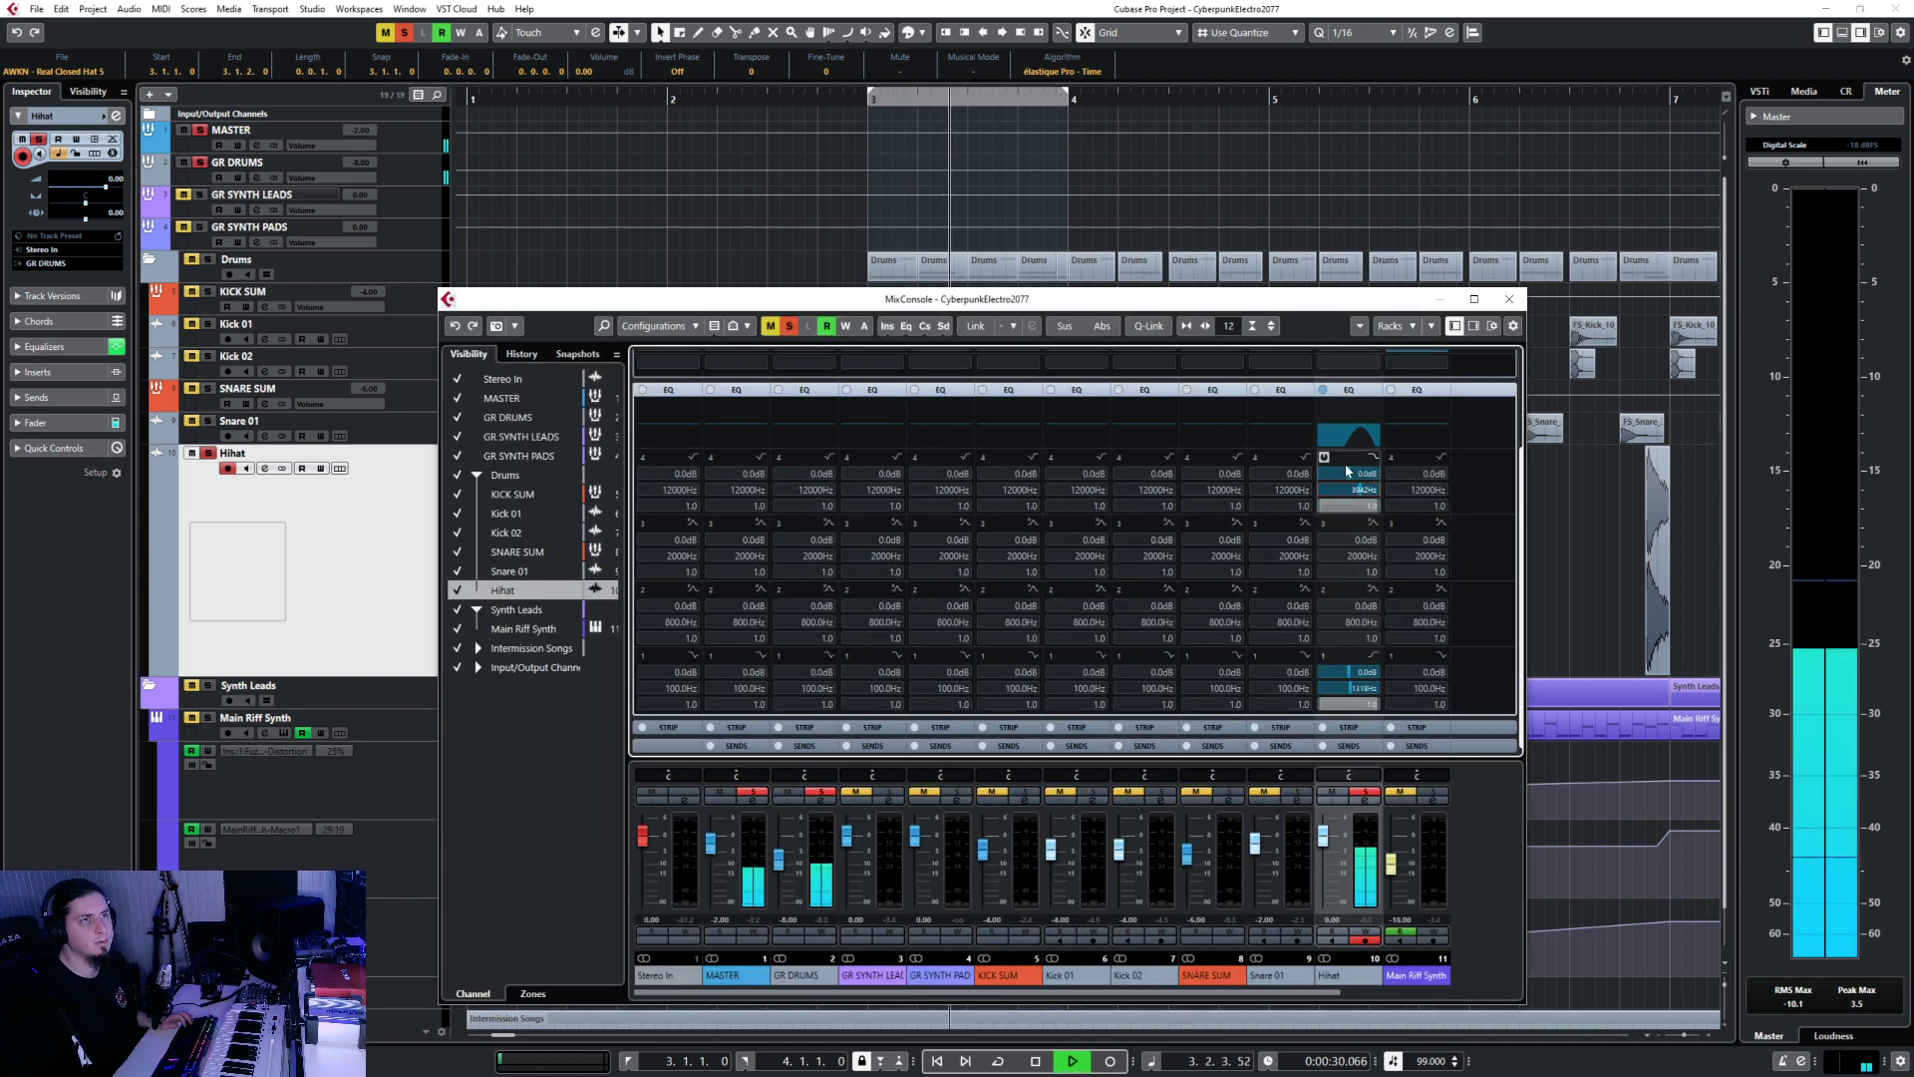
drag(1361, 490, 1371, 489)
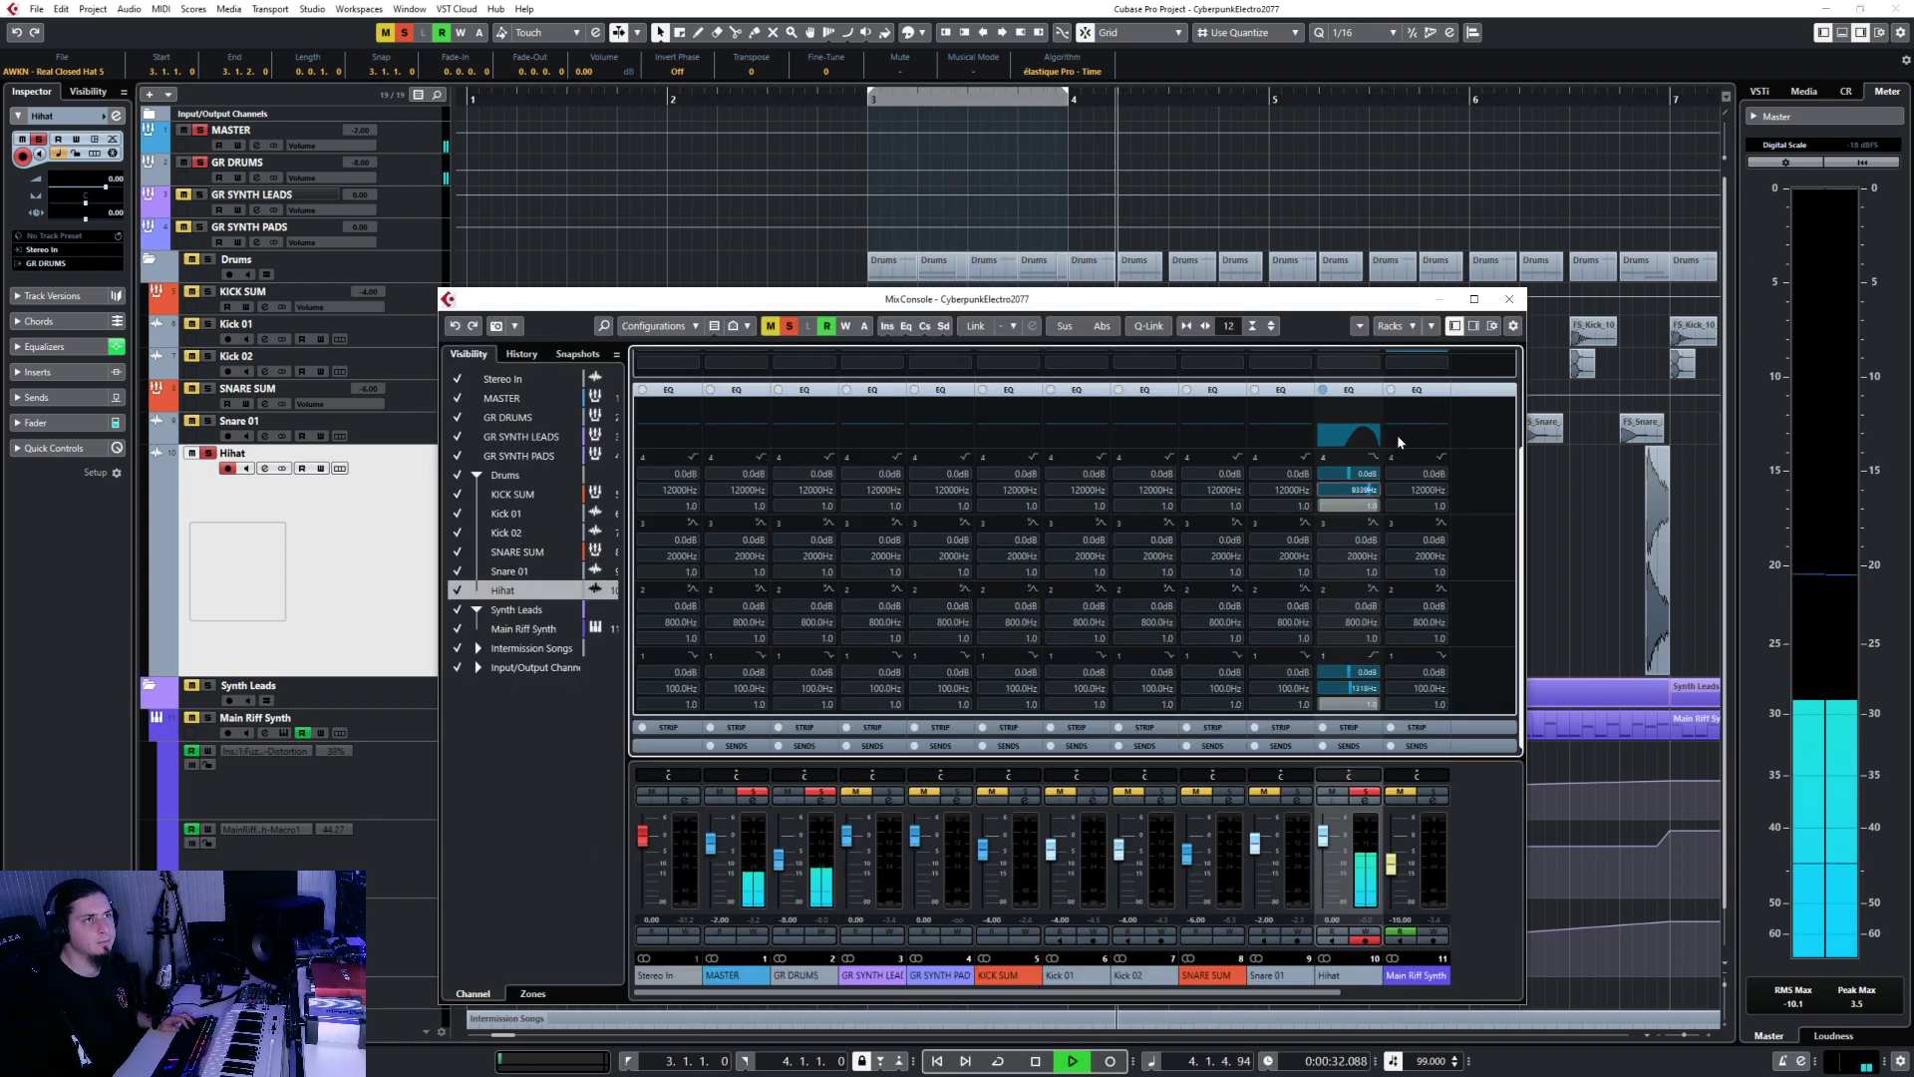
key(space)
key(F3)
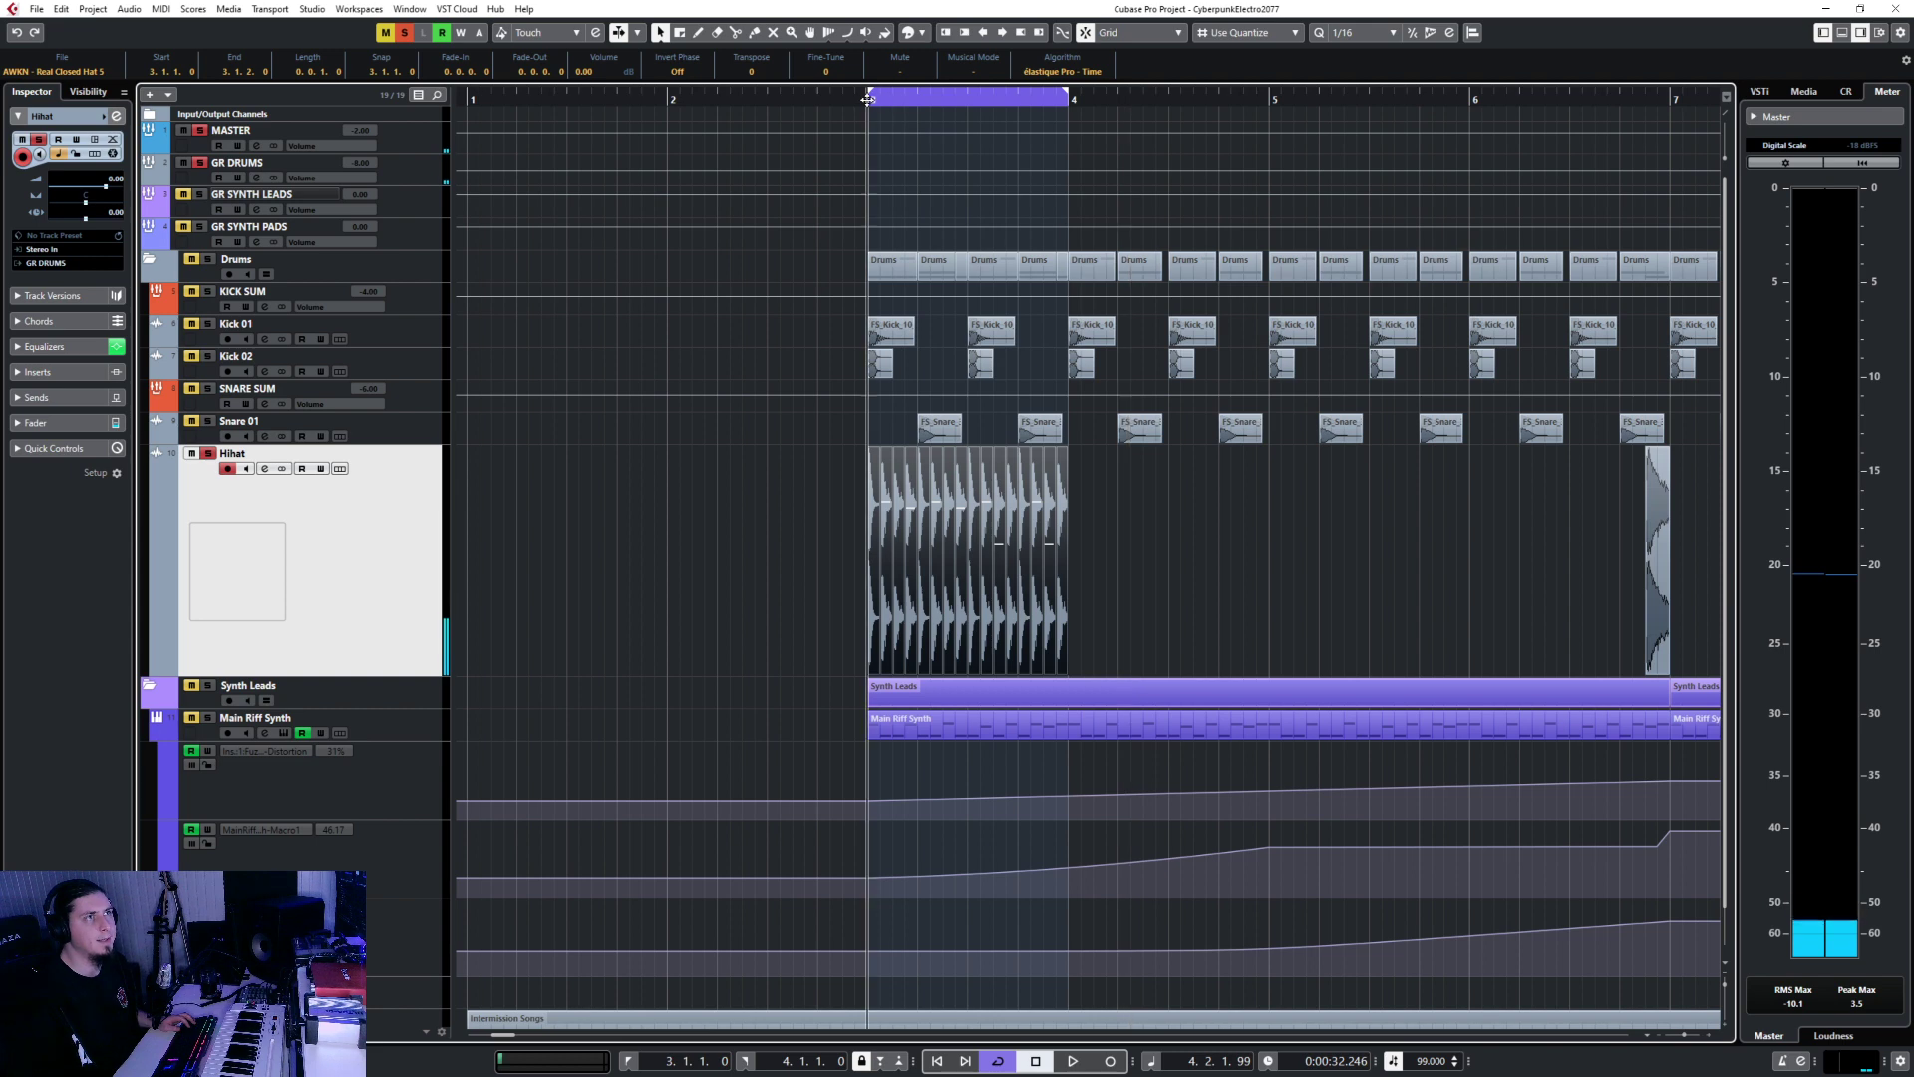
key(space)
key(F3)
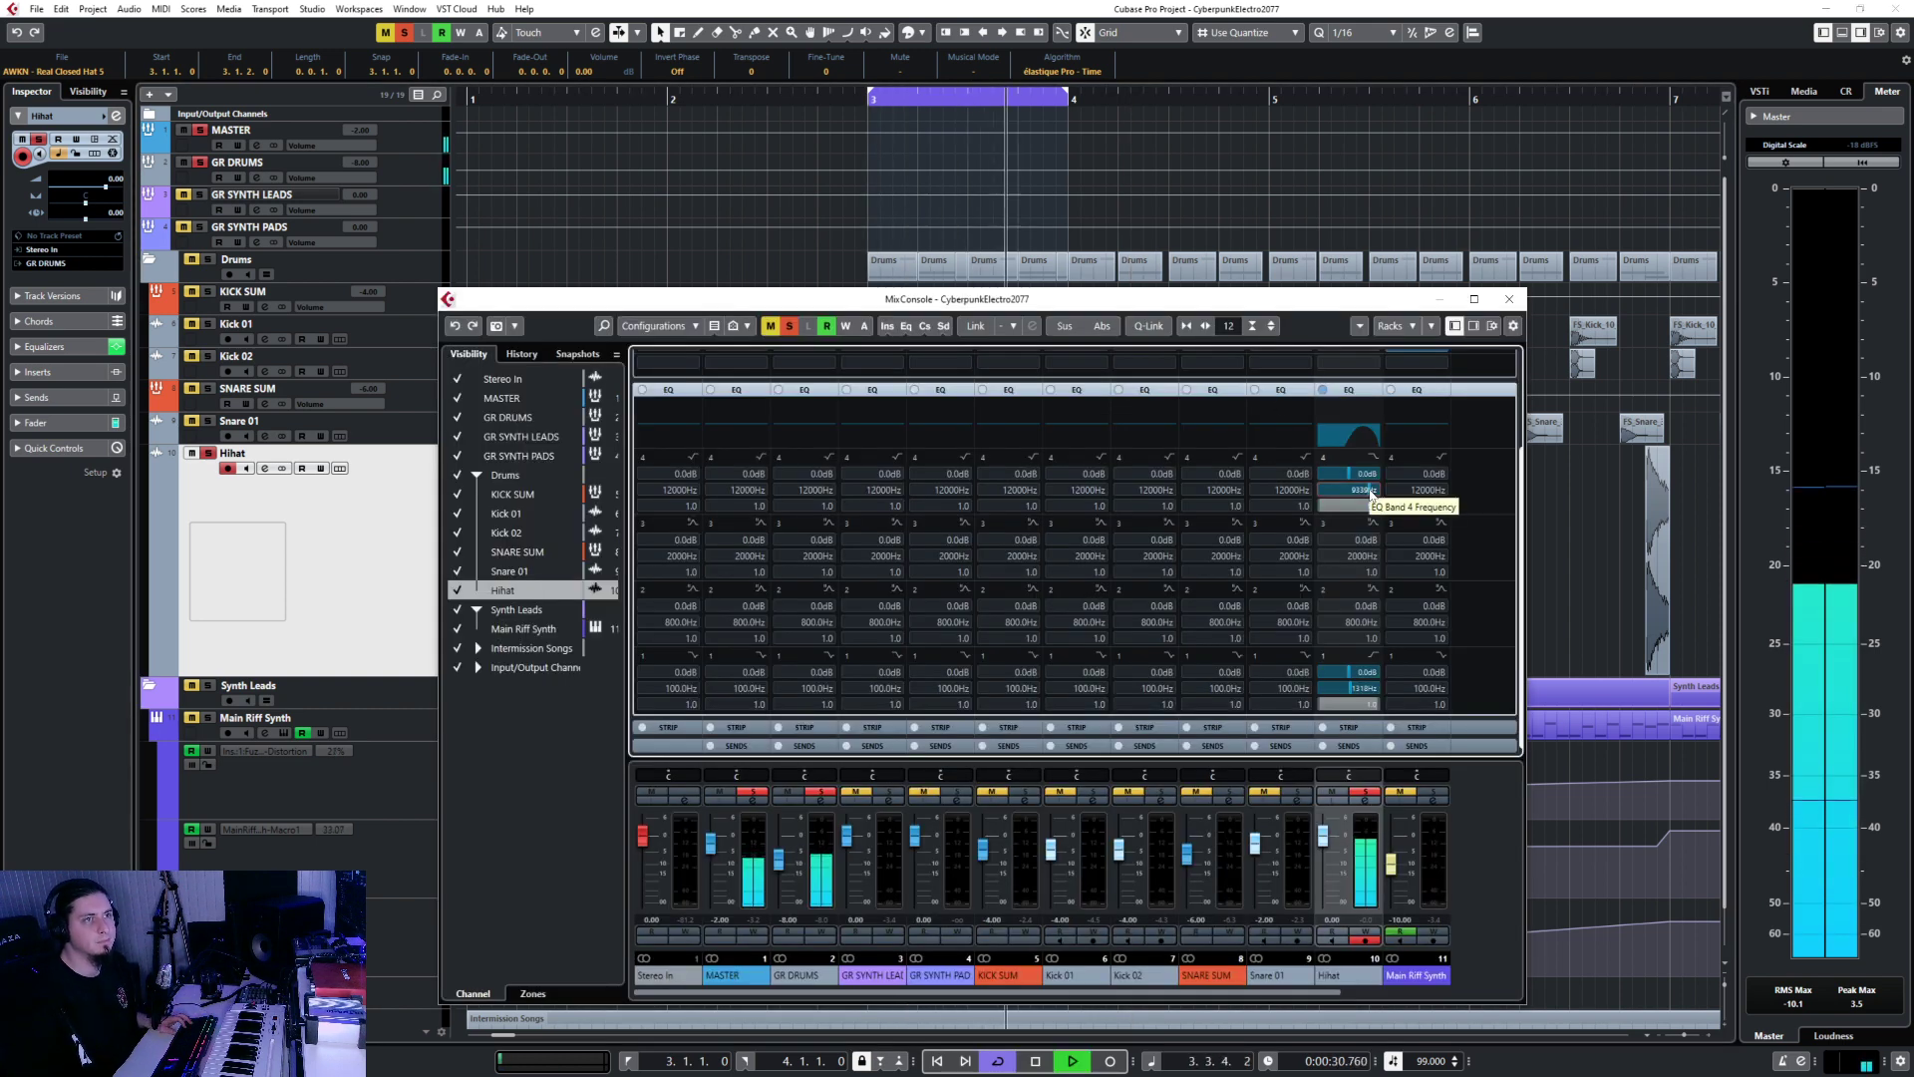
key(F3)
Turn off looping and duplicate the bars 3–4 Hihat event into bars 4–6 with Ctrl+D.
click(823, 568)
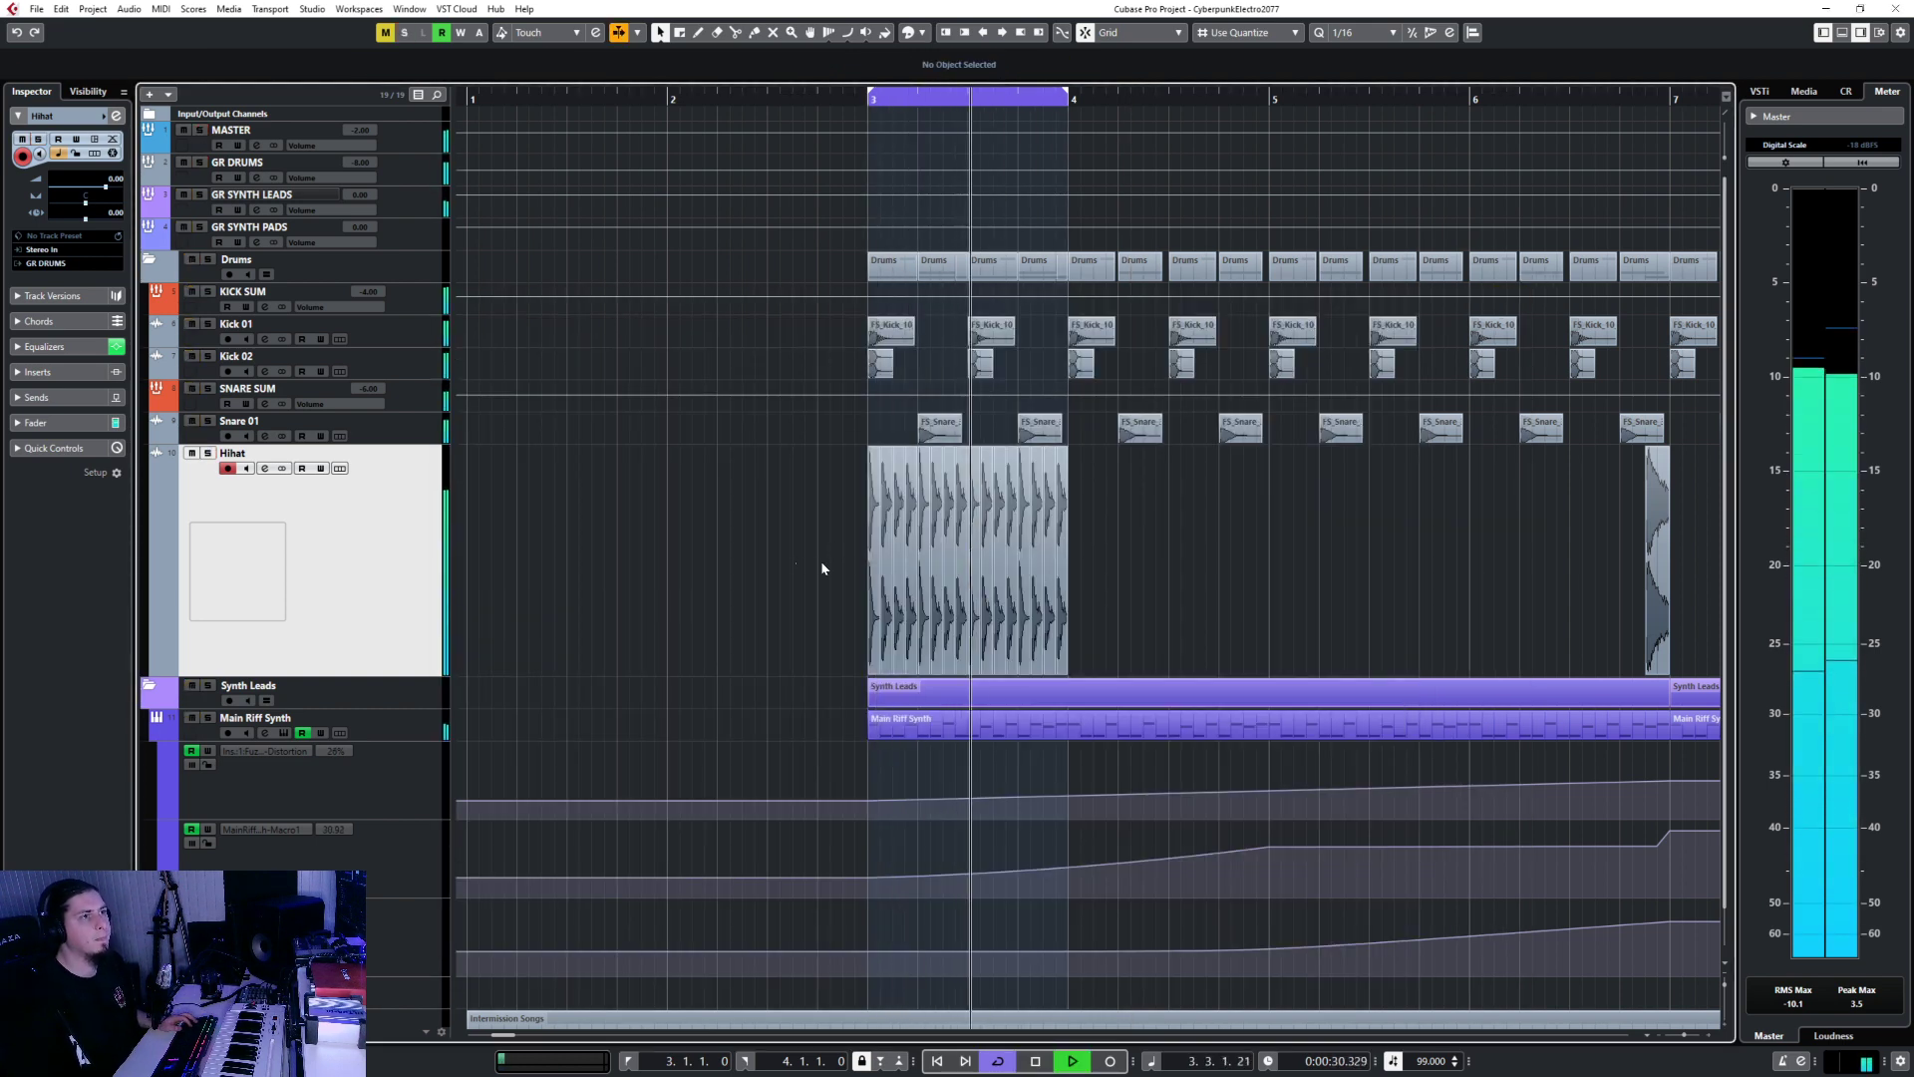
click(1043, 575)
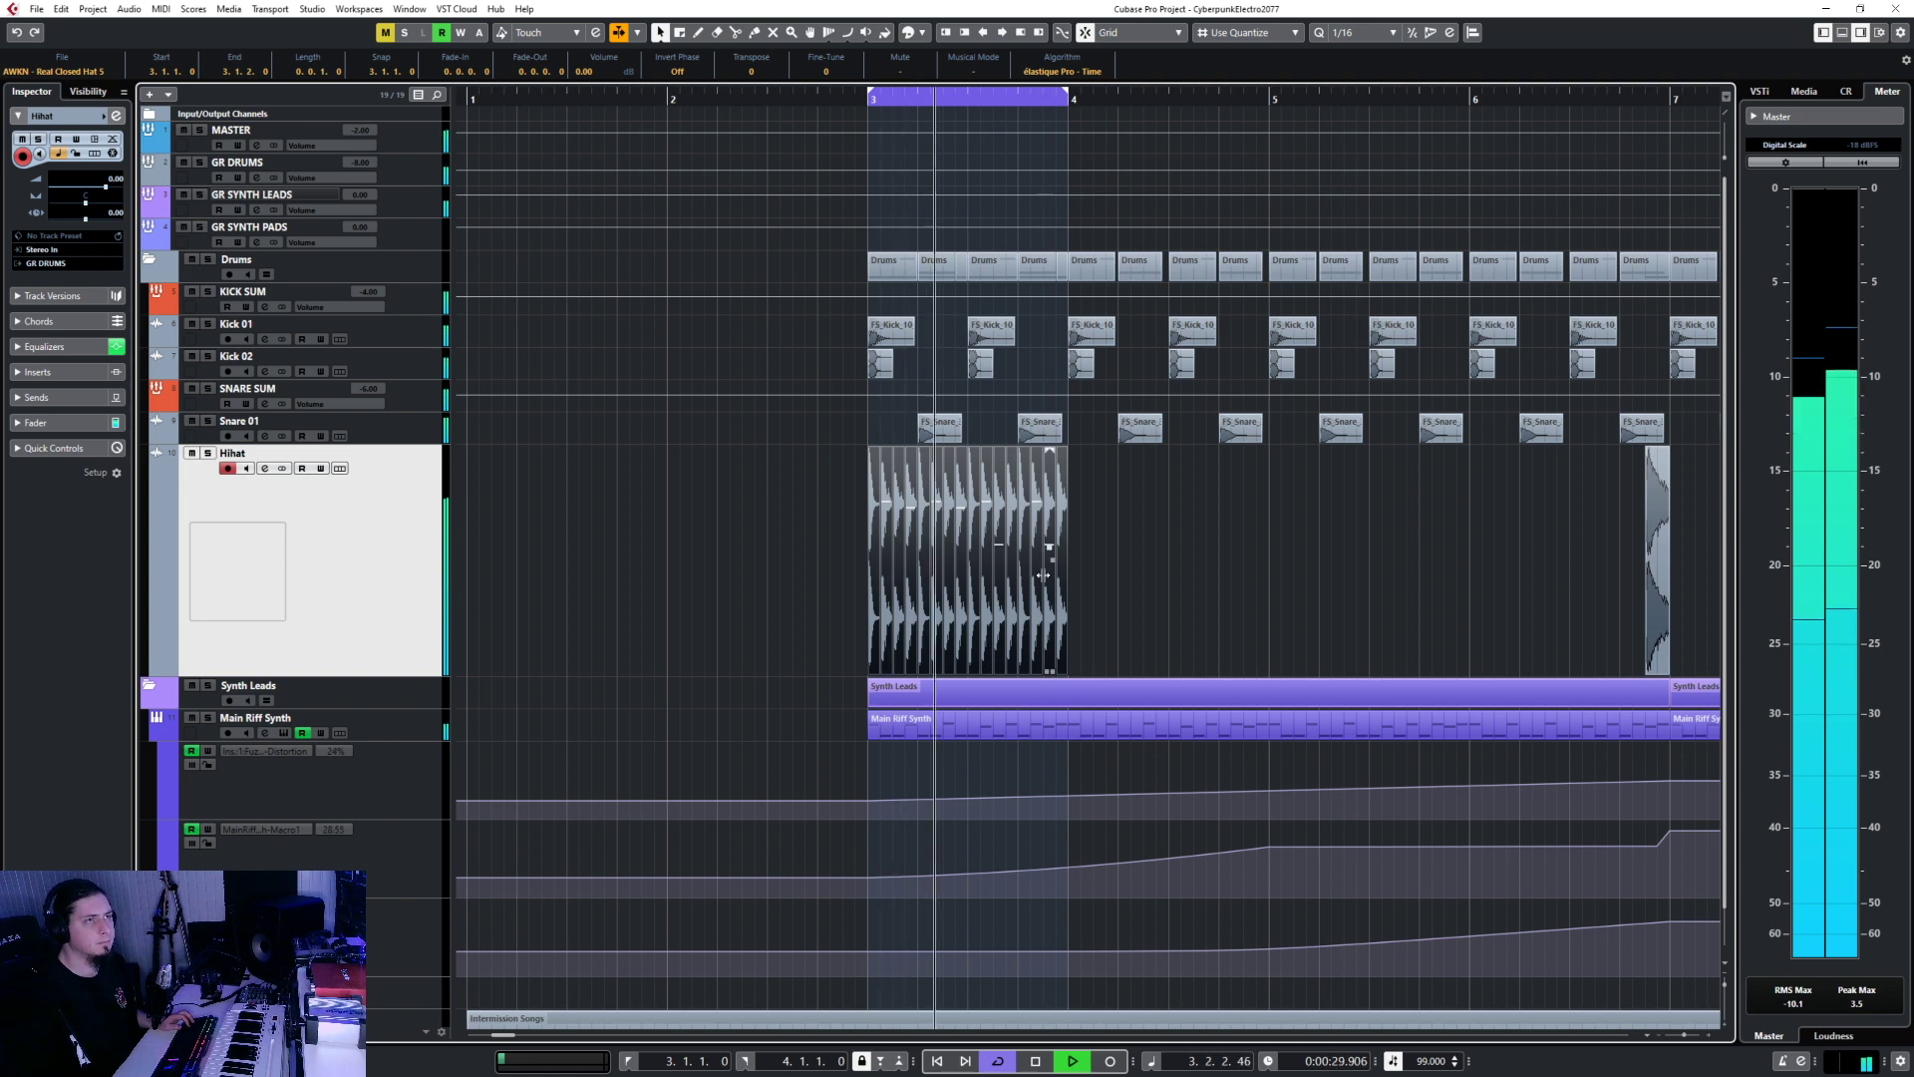
click(998, 1061)
scroll(1117, 598, up, 3)
key(space)
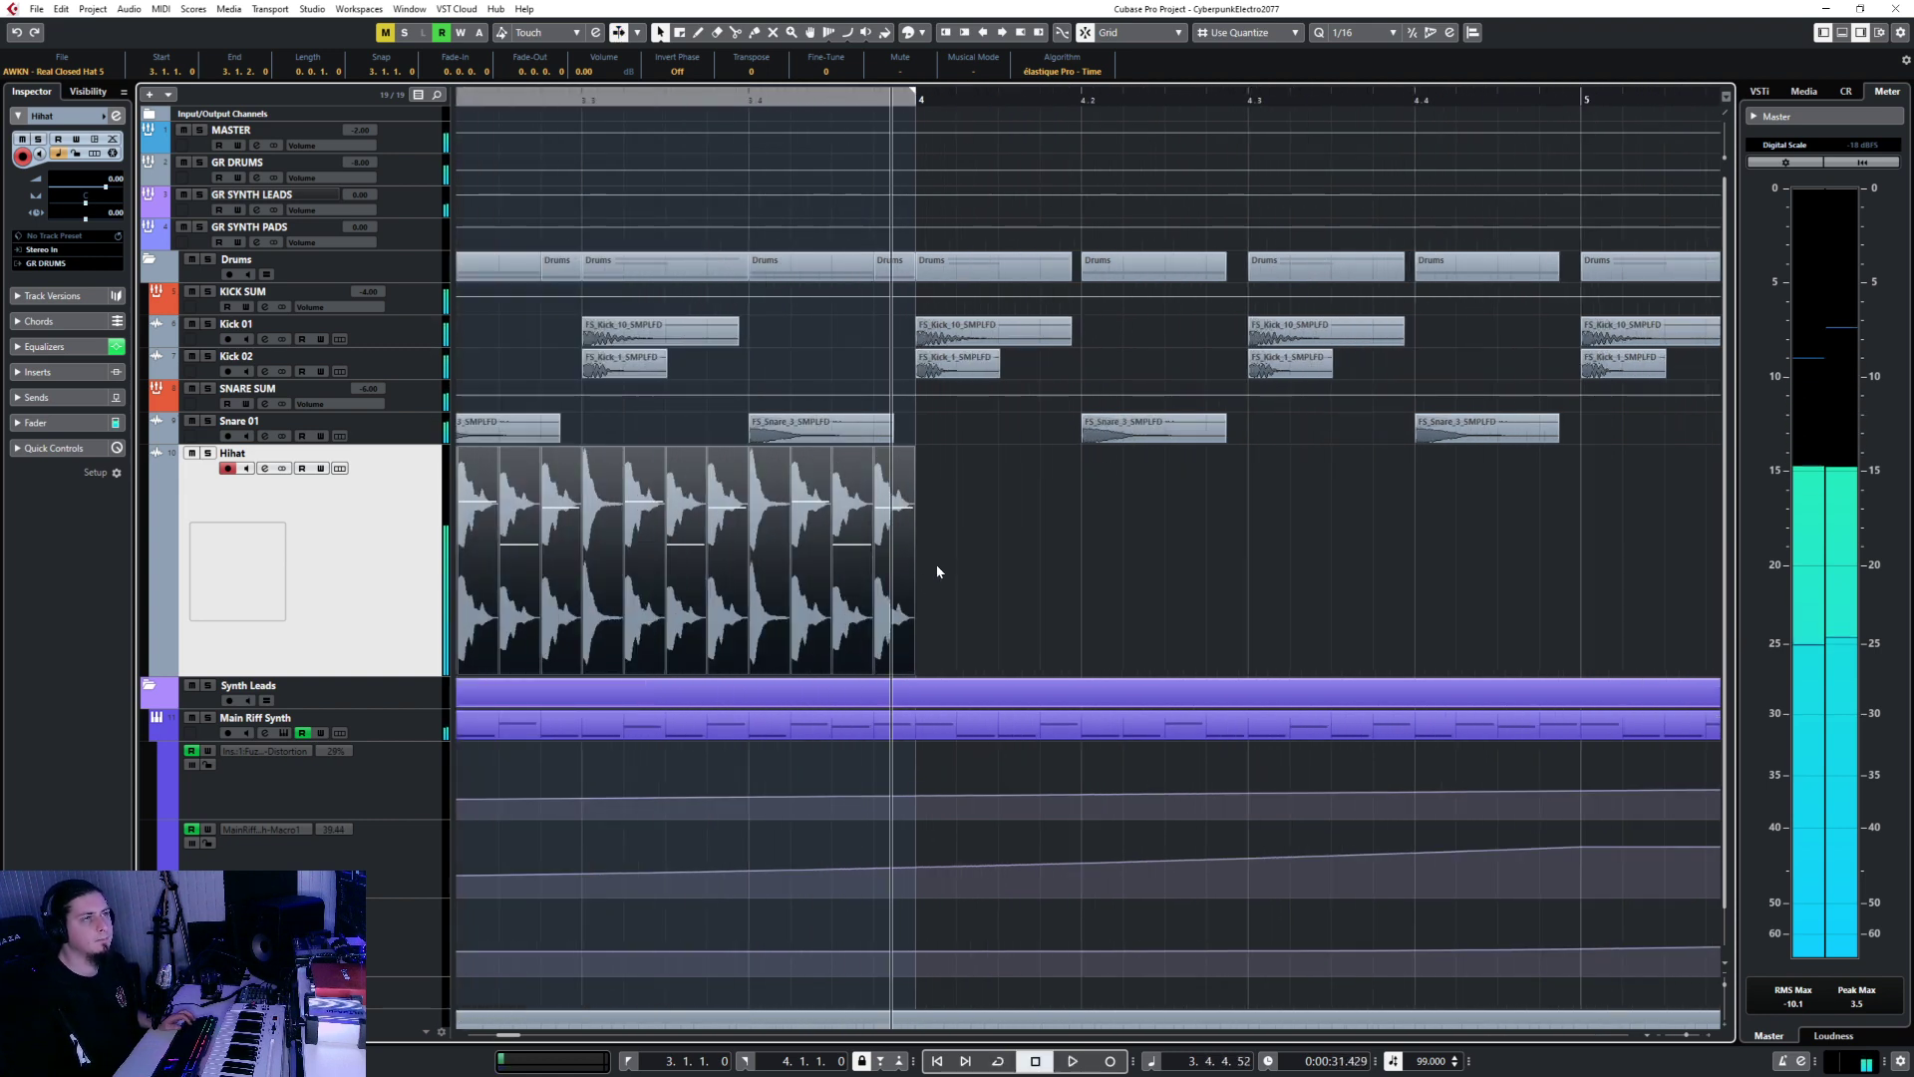
scroll(937, 571, down, 3)
click(935, 102)
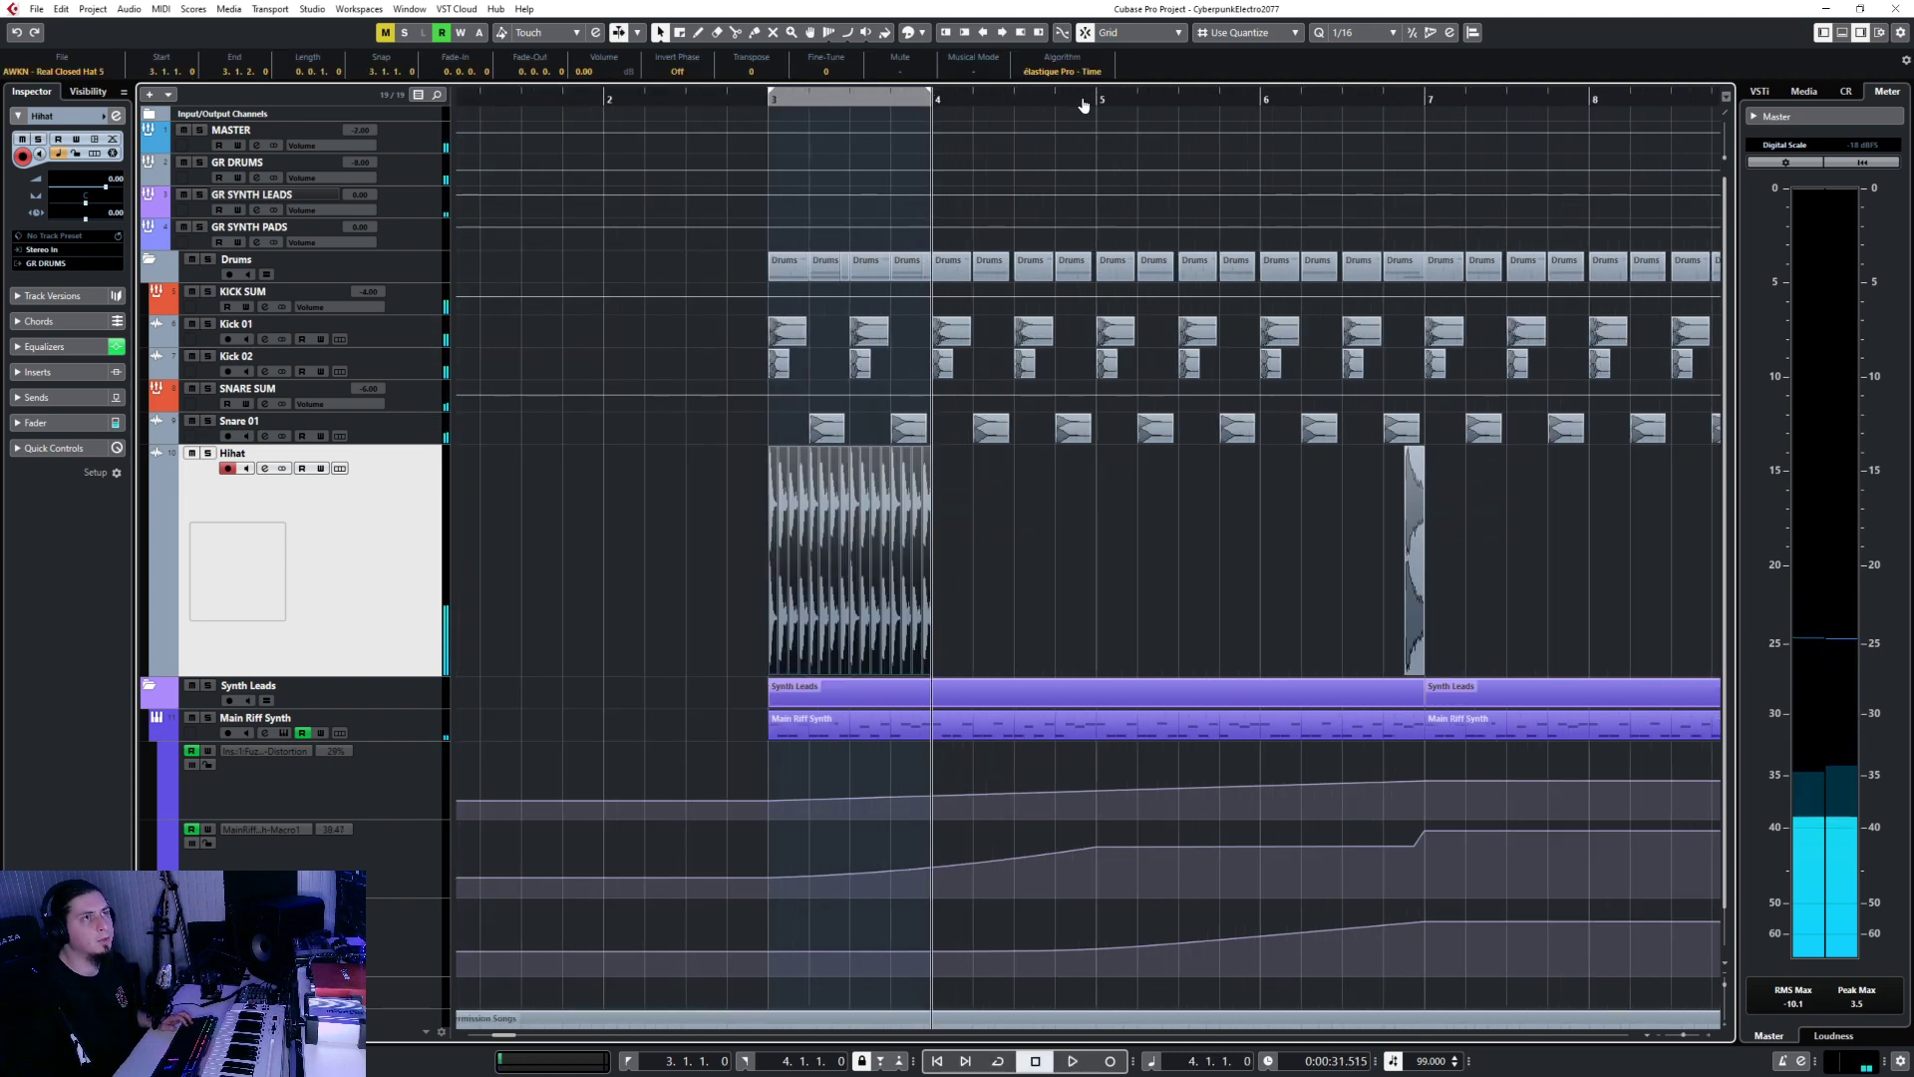
key(ctrl+d)
key(ctrl+d)
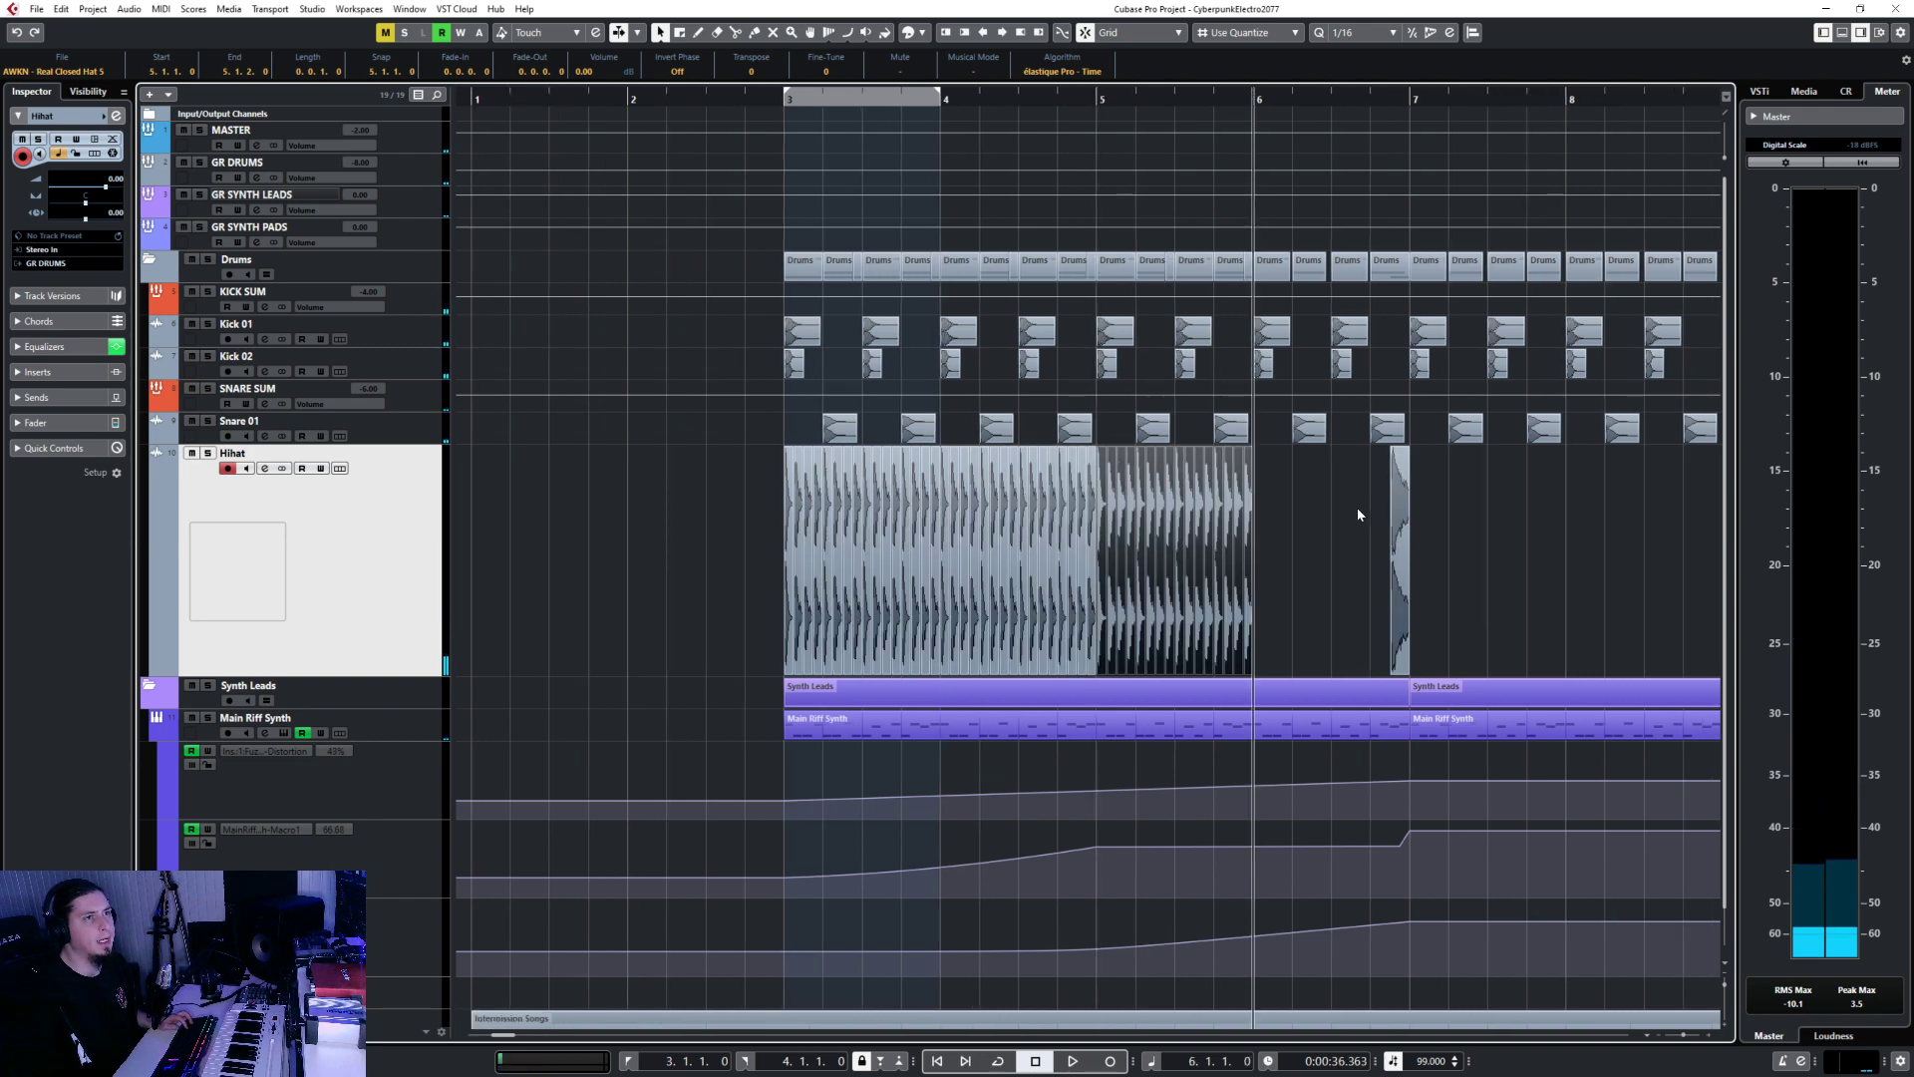
Copy the eight hi-hat slices from bar 5 into bar 6.
scroll(1296, 528, up, 5)
scroll(842, 538, down, 2)
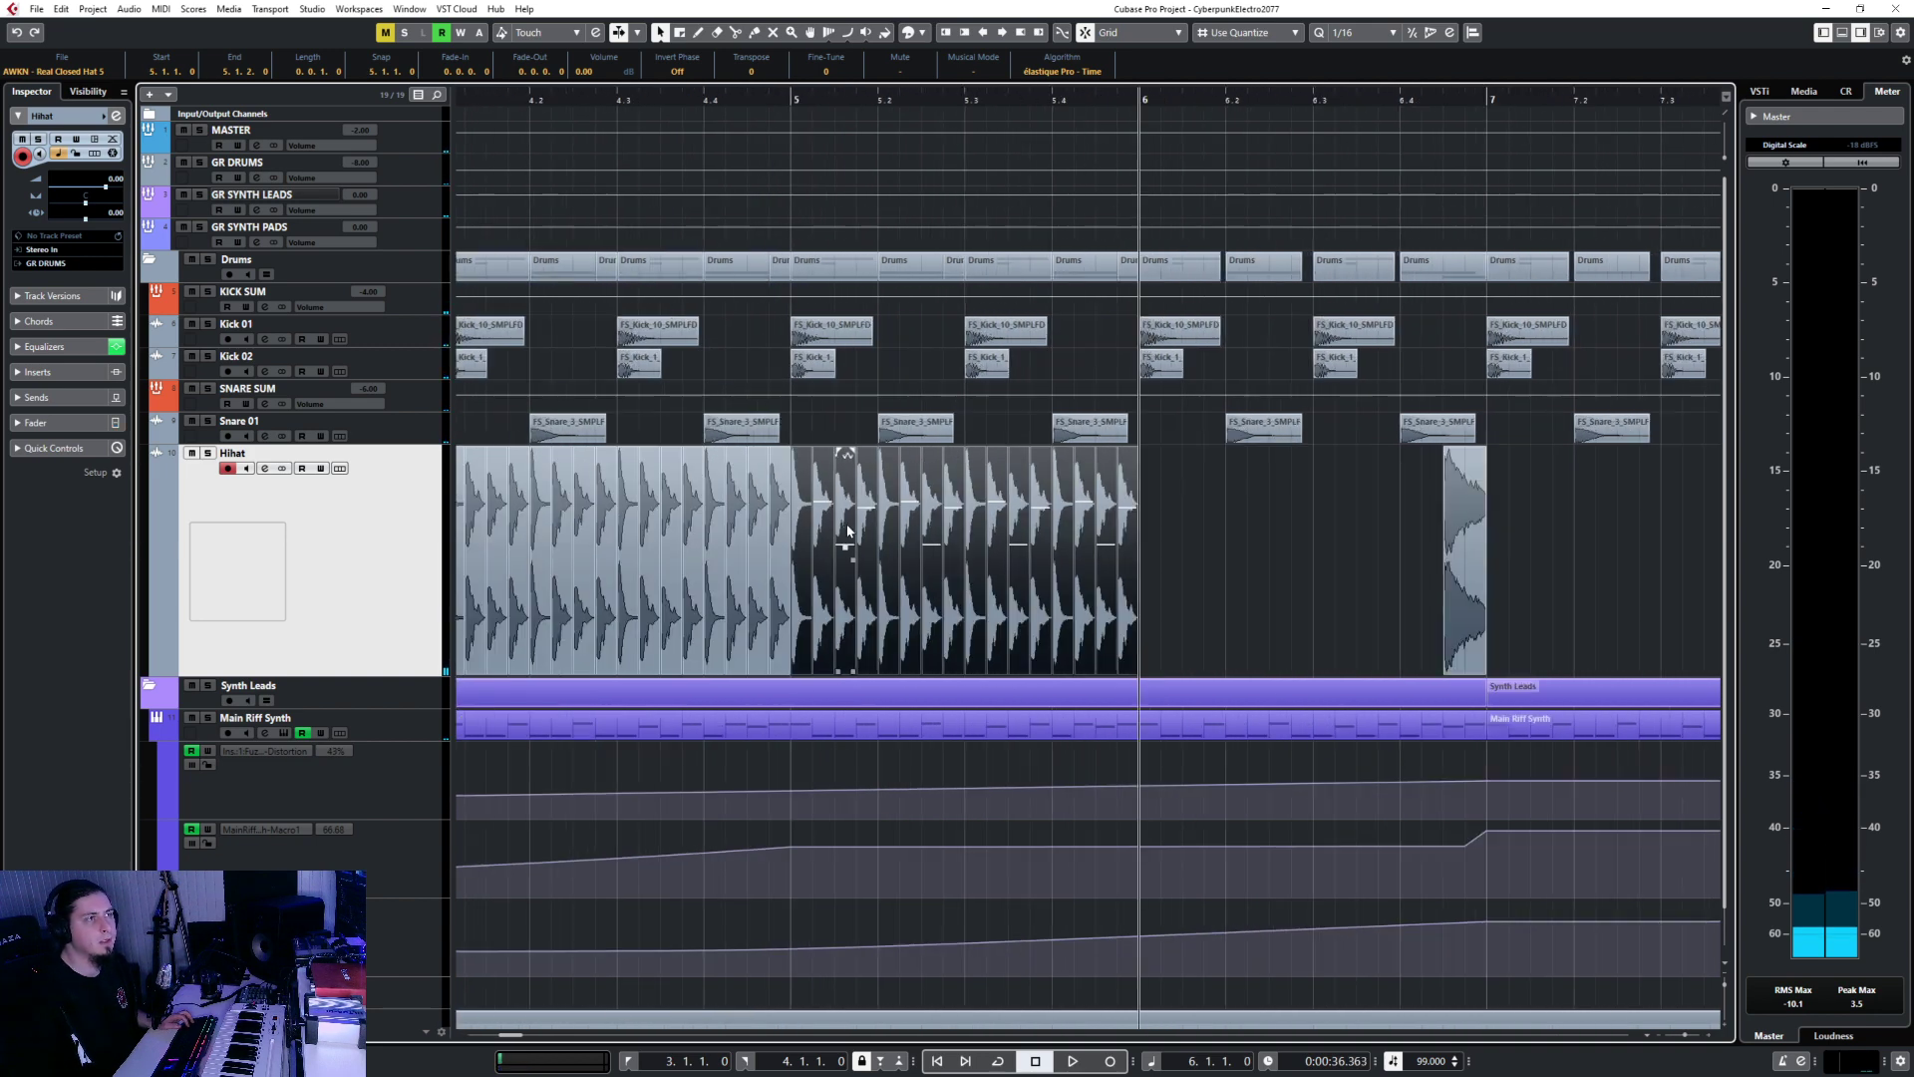
click(806, 604)
shift+click(826, 601)
shift+click(848, 600)
shift+click(886, 601)
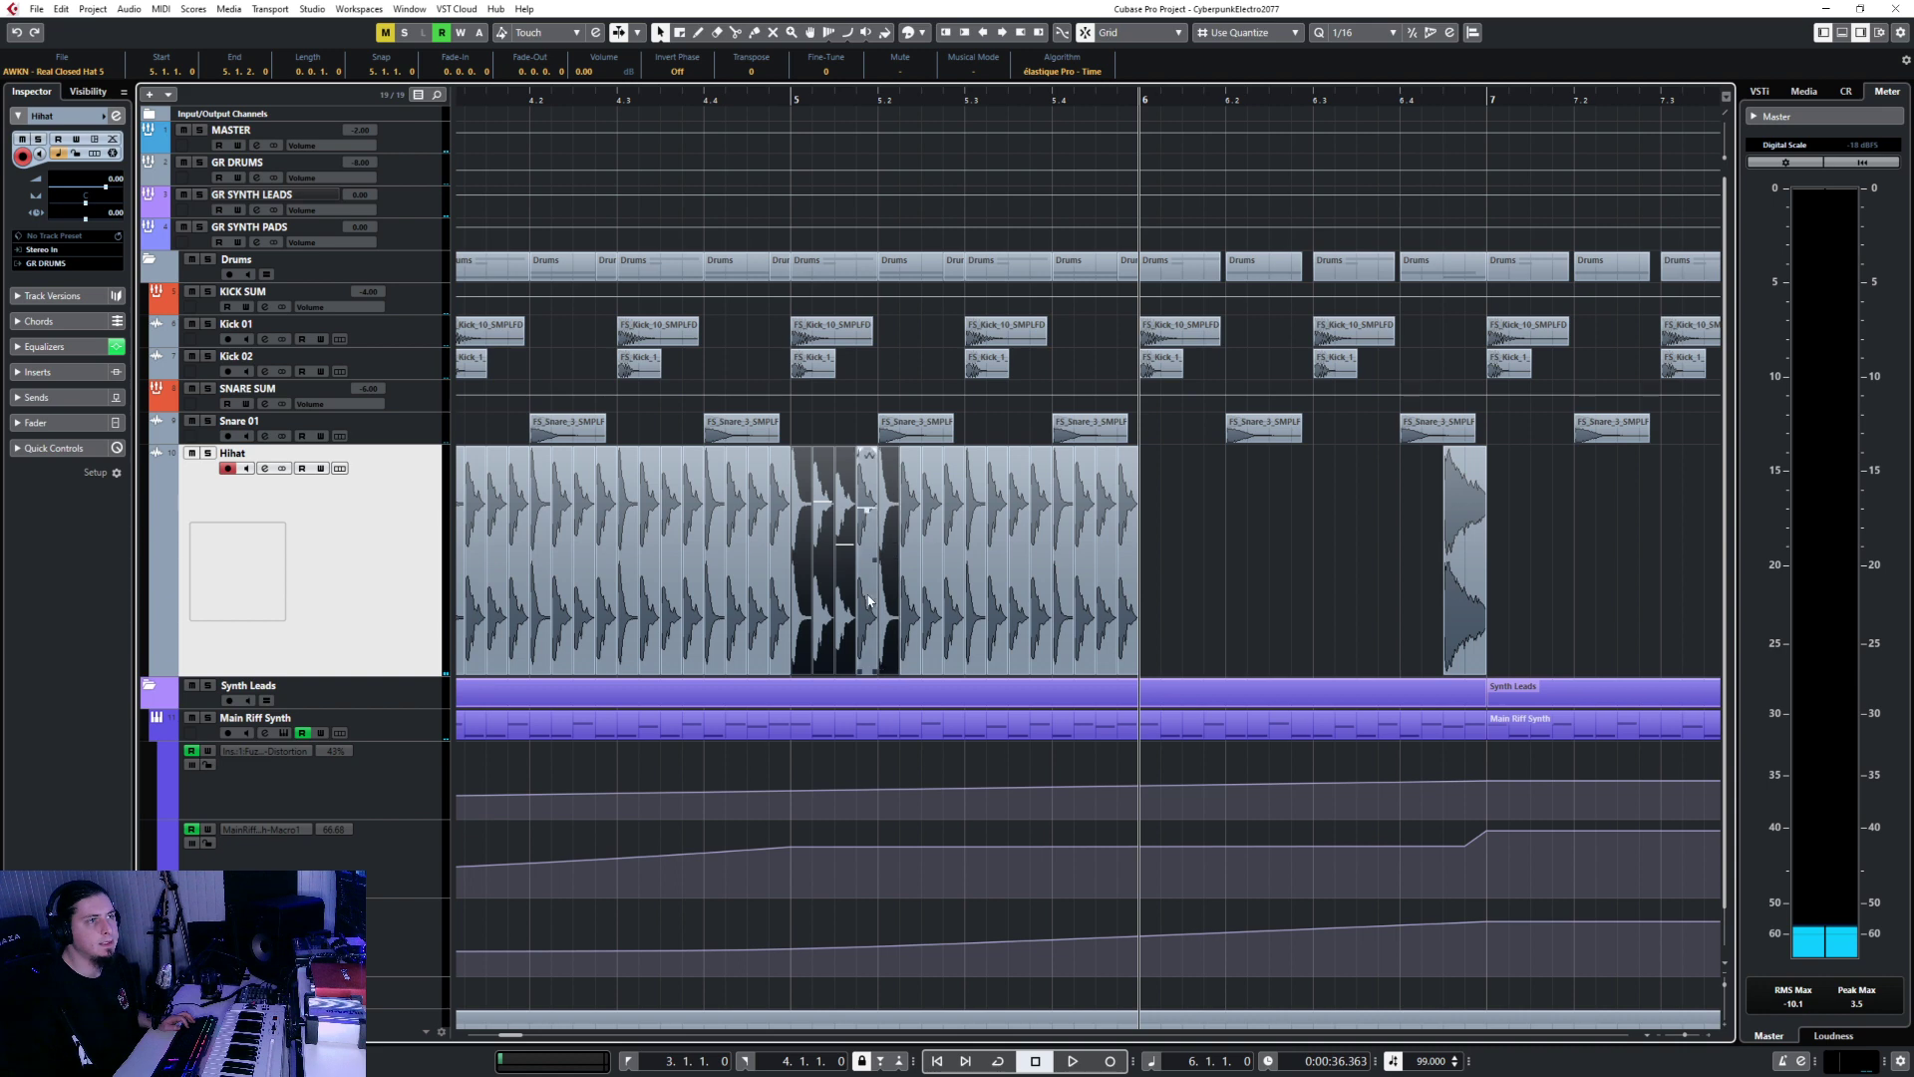
shift+click(868, 601)
shift+click(913, 598)
shift+click(935, 595)
shift+click(955, 598)
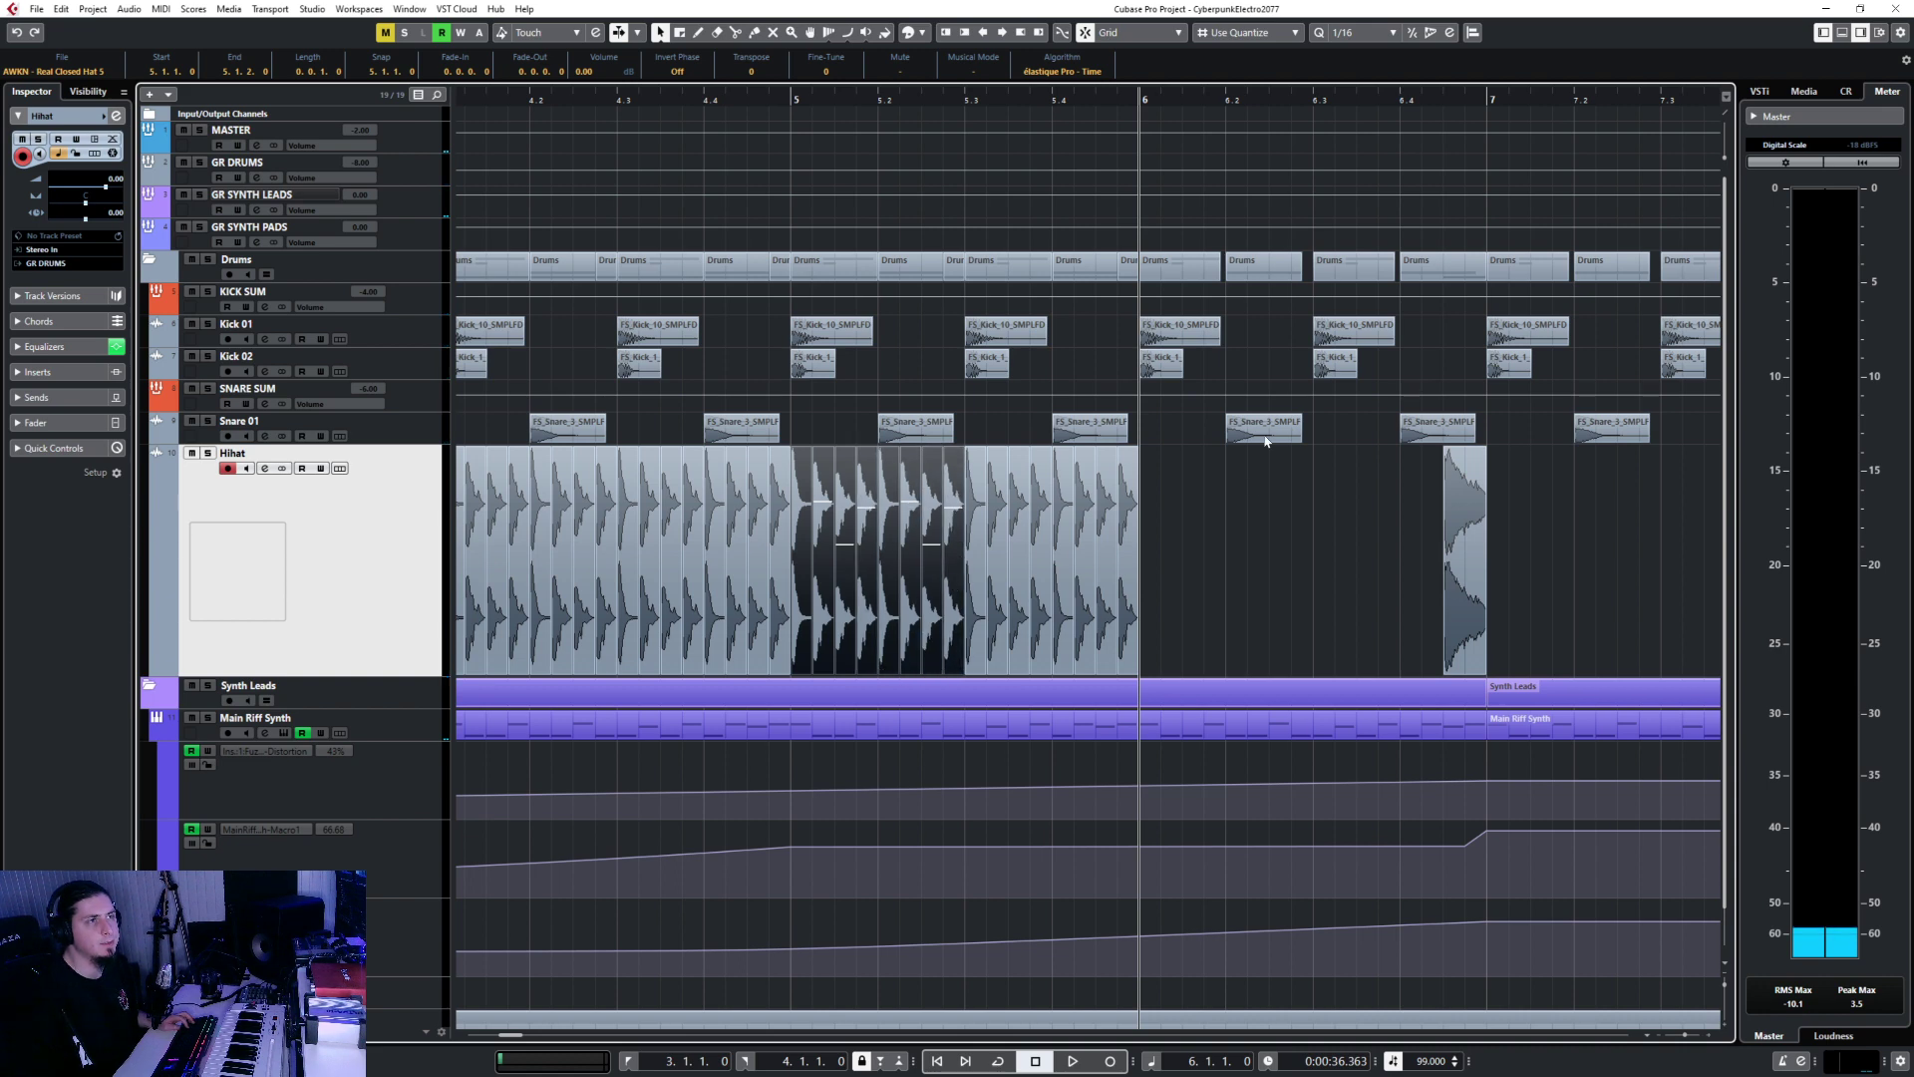
scroll(1230, 604, up, 5)
key(ctrl+v)
Repeat the four slices between 6.2 and 6.3 at beat 6.3.
scroll(1274, 516, down, 2)
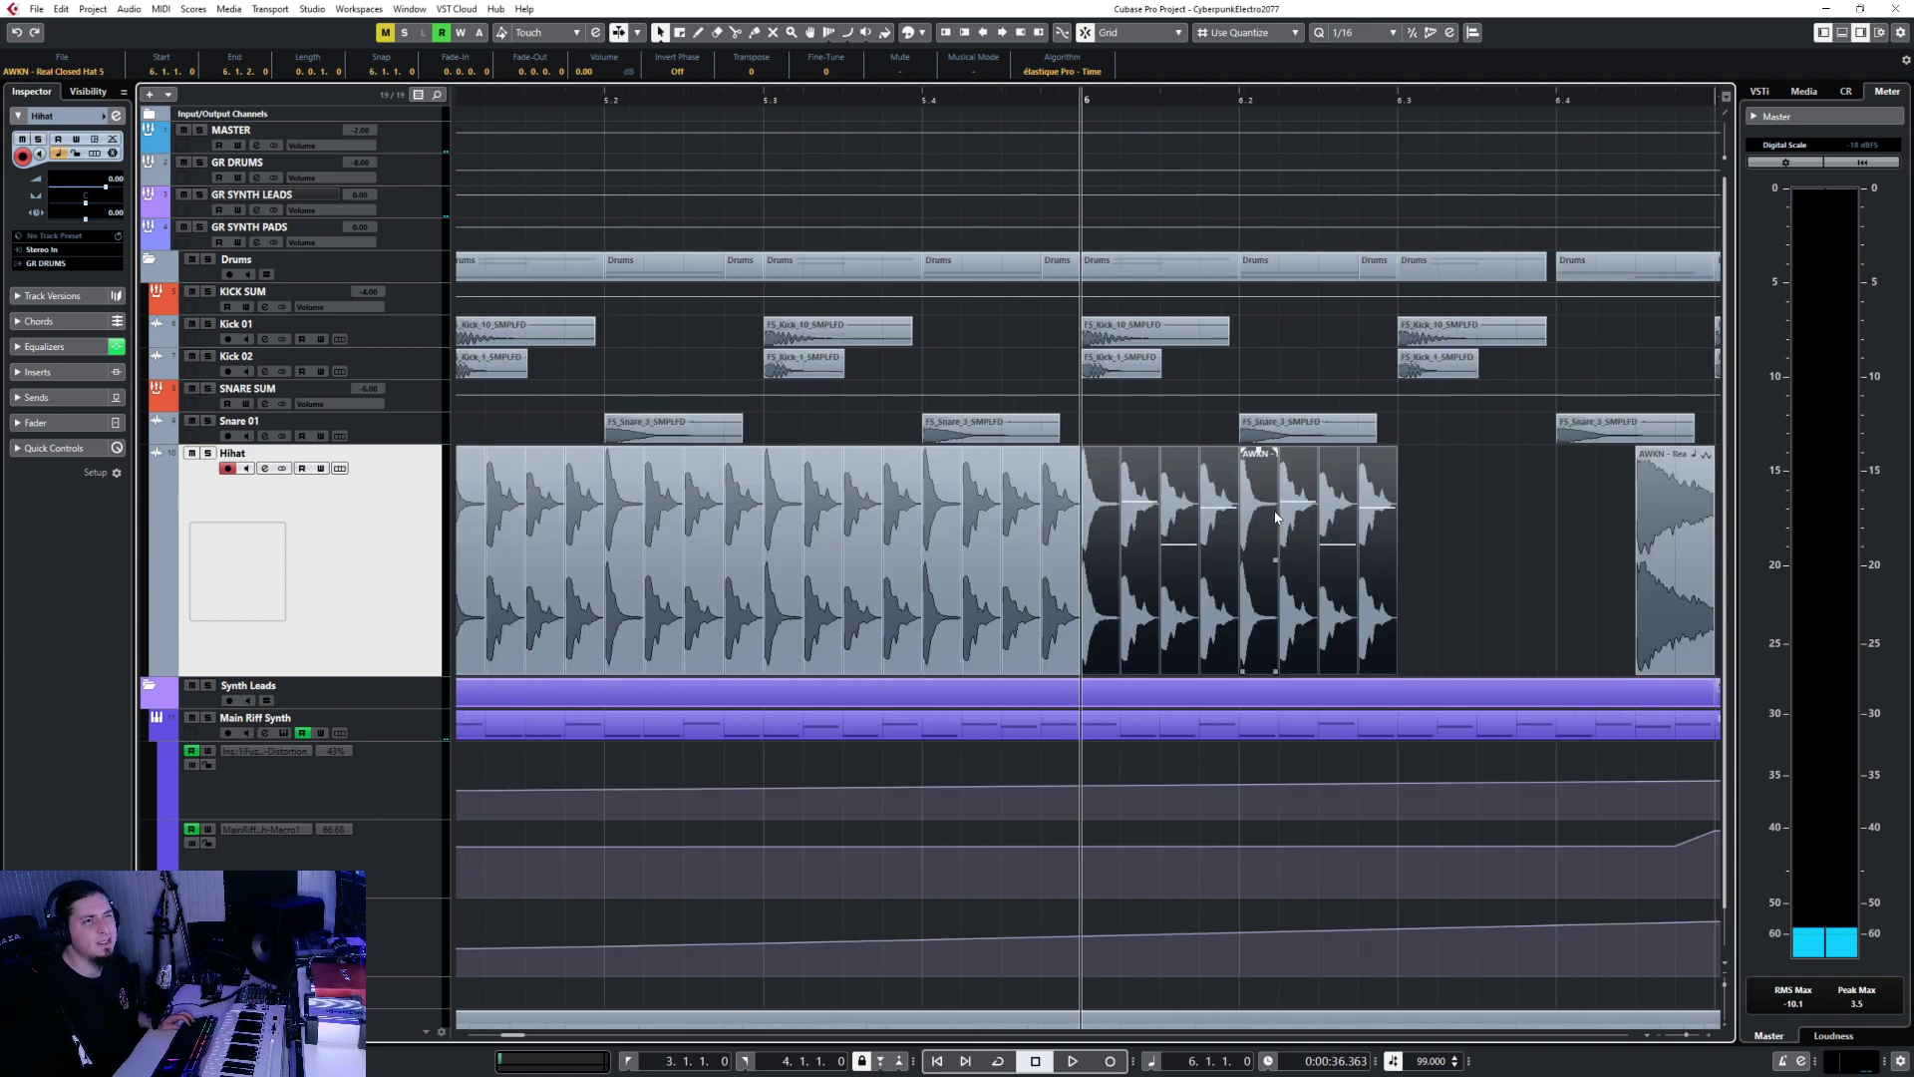
scroll(1273, 575, right, 1)
scroll(1273, 575, right, 1)
drag(1193, 547, 1007, 608)
click(1157, 92)
key(ctrl+d)
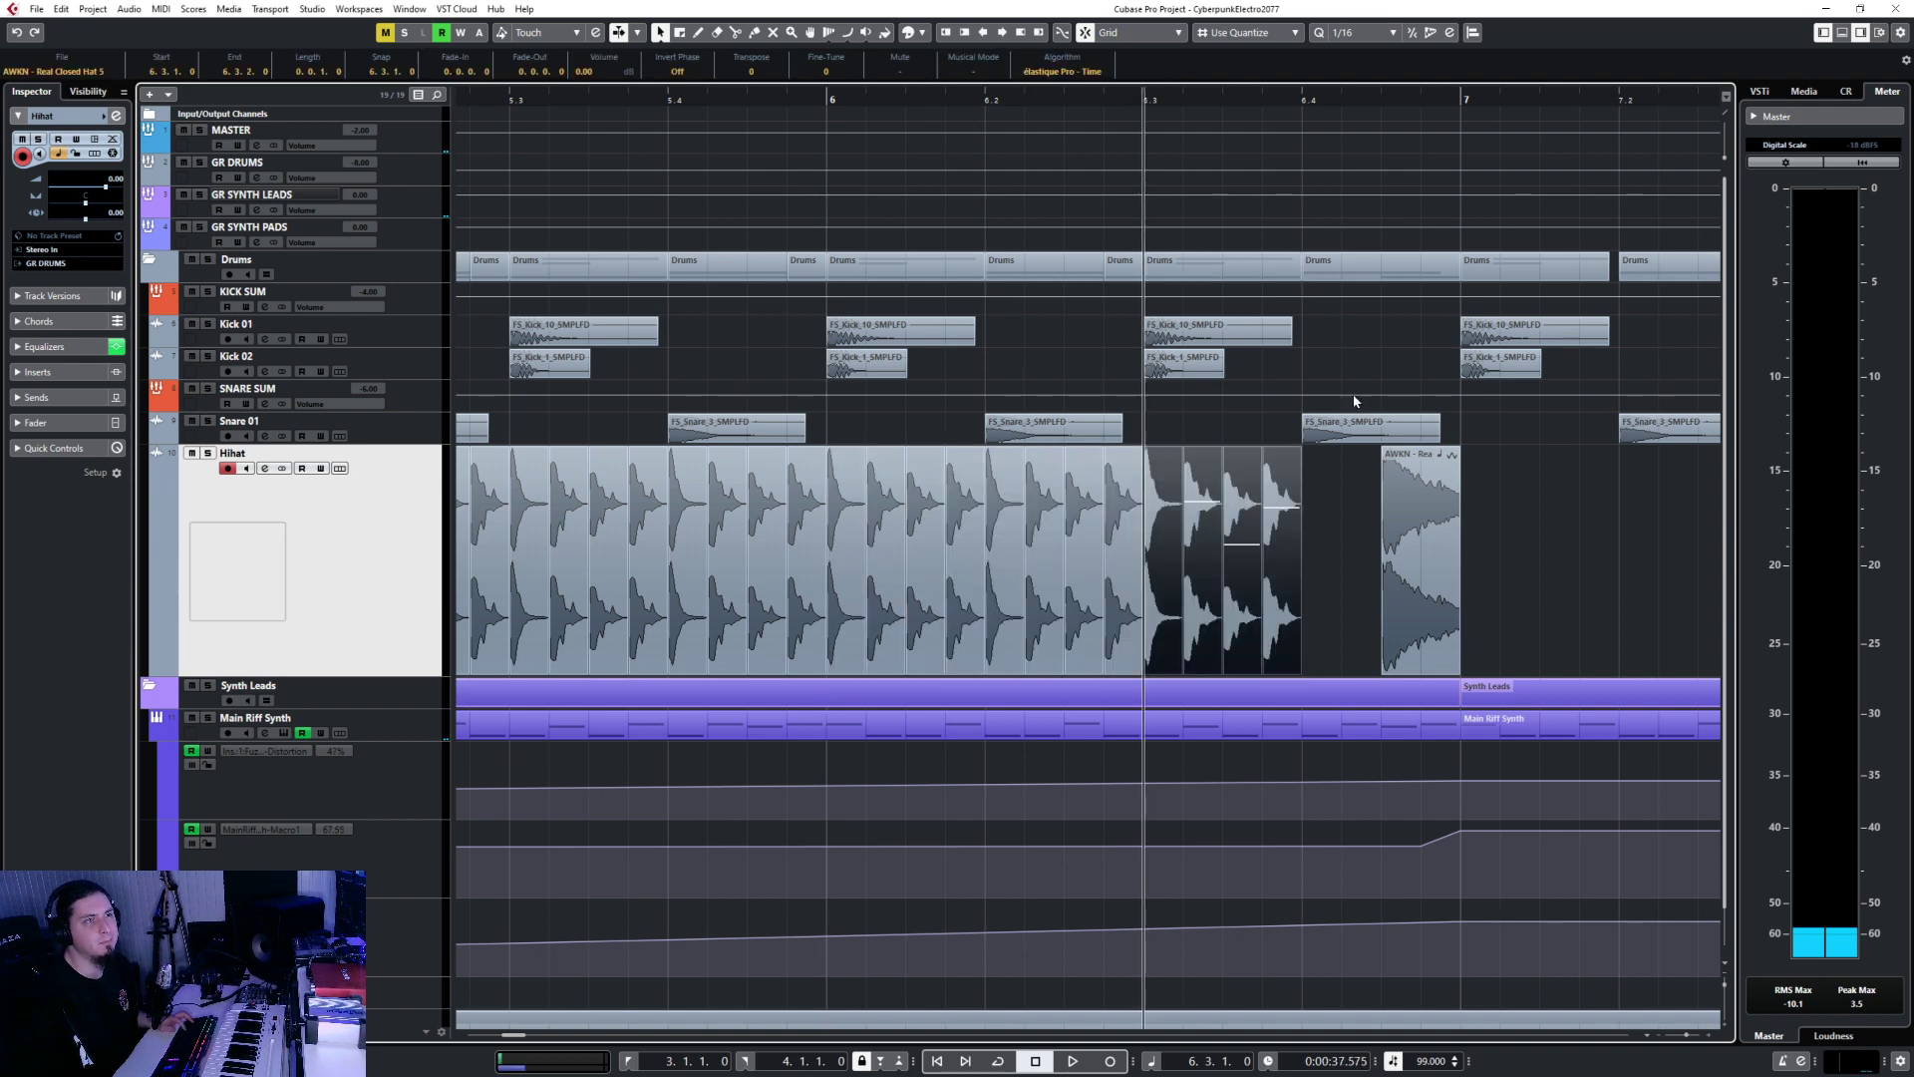
Paste the first two slices from 6.3 at beat 6.4 to finish the fill.
scroll(1086, 518, right, 3)
click(787, 528)
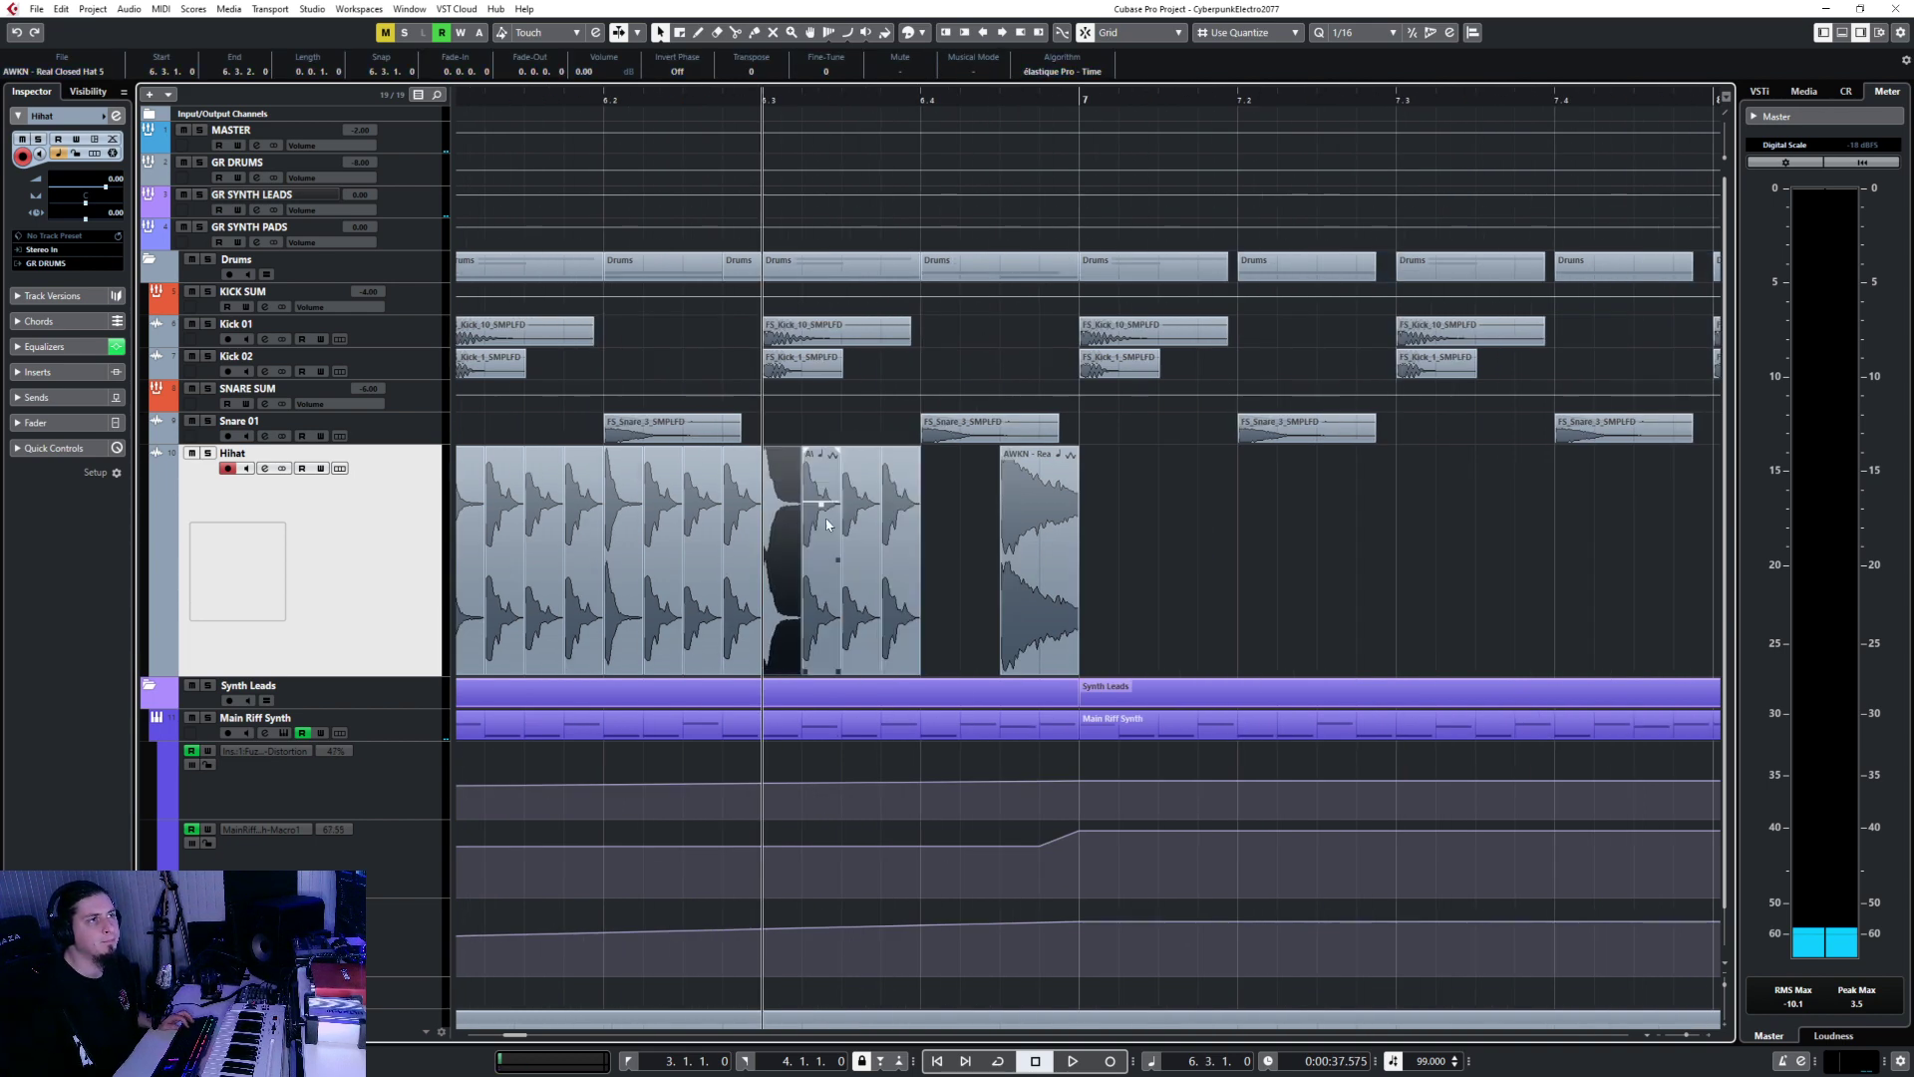
shift+click(825, 505)
click(919, 100)
key(ctrl+v)
scroll(905, 517, down, 5)
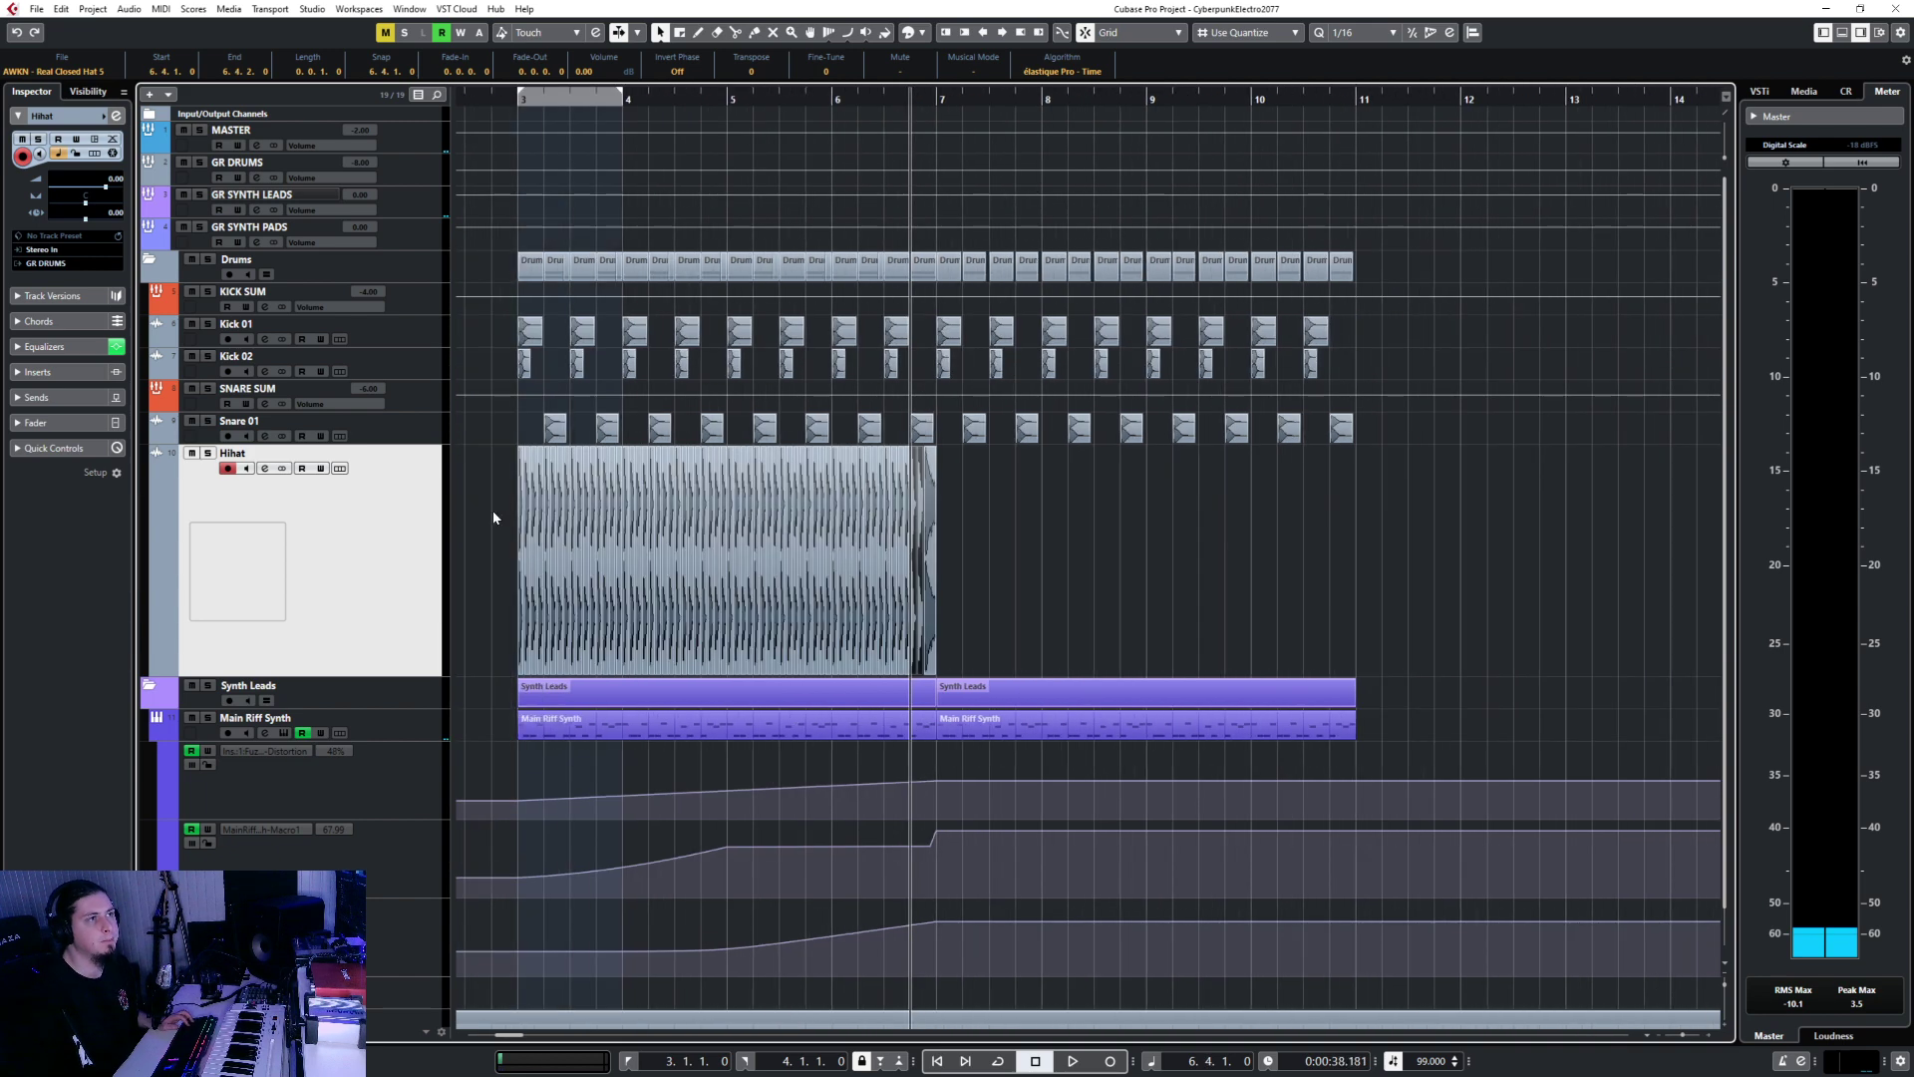
Duplicate the whole Hihat pattern into bars 7–11 and play back from bar 3.
drag(493, 521, 1274, 525)
click(943, 99)
key(ctrl+d)
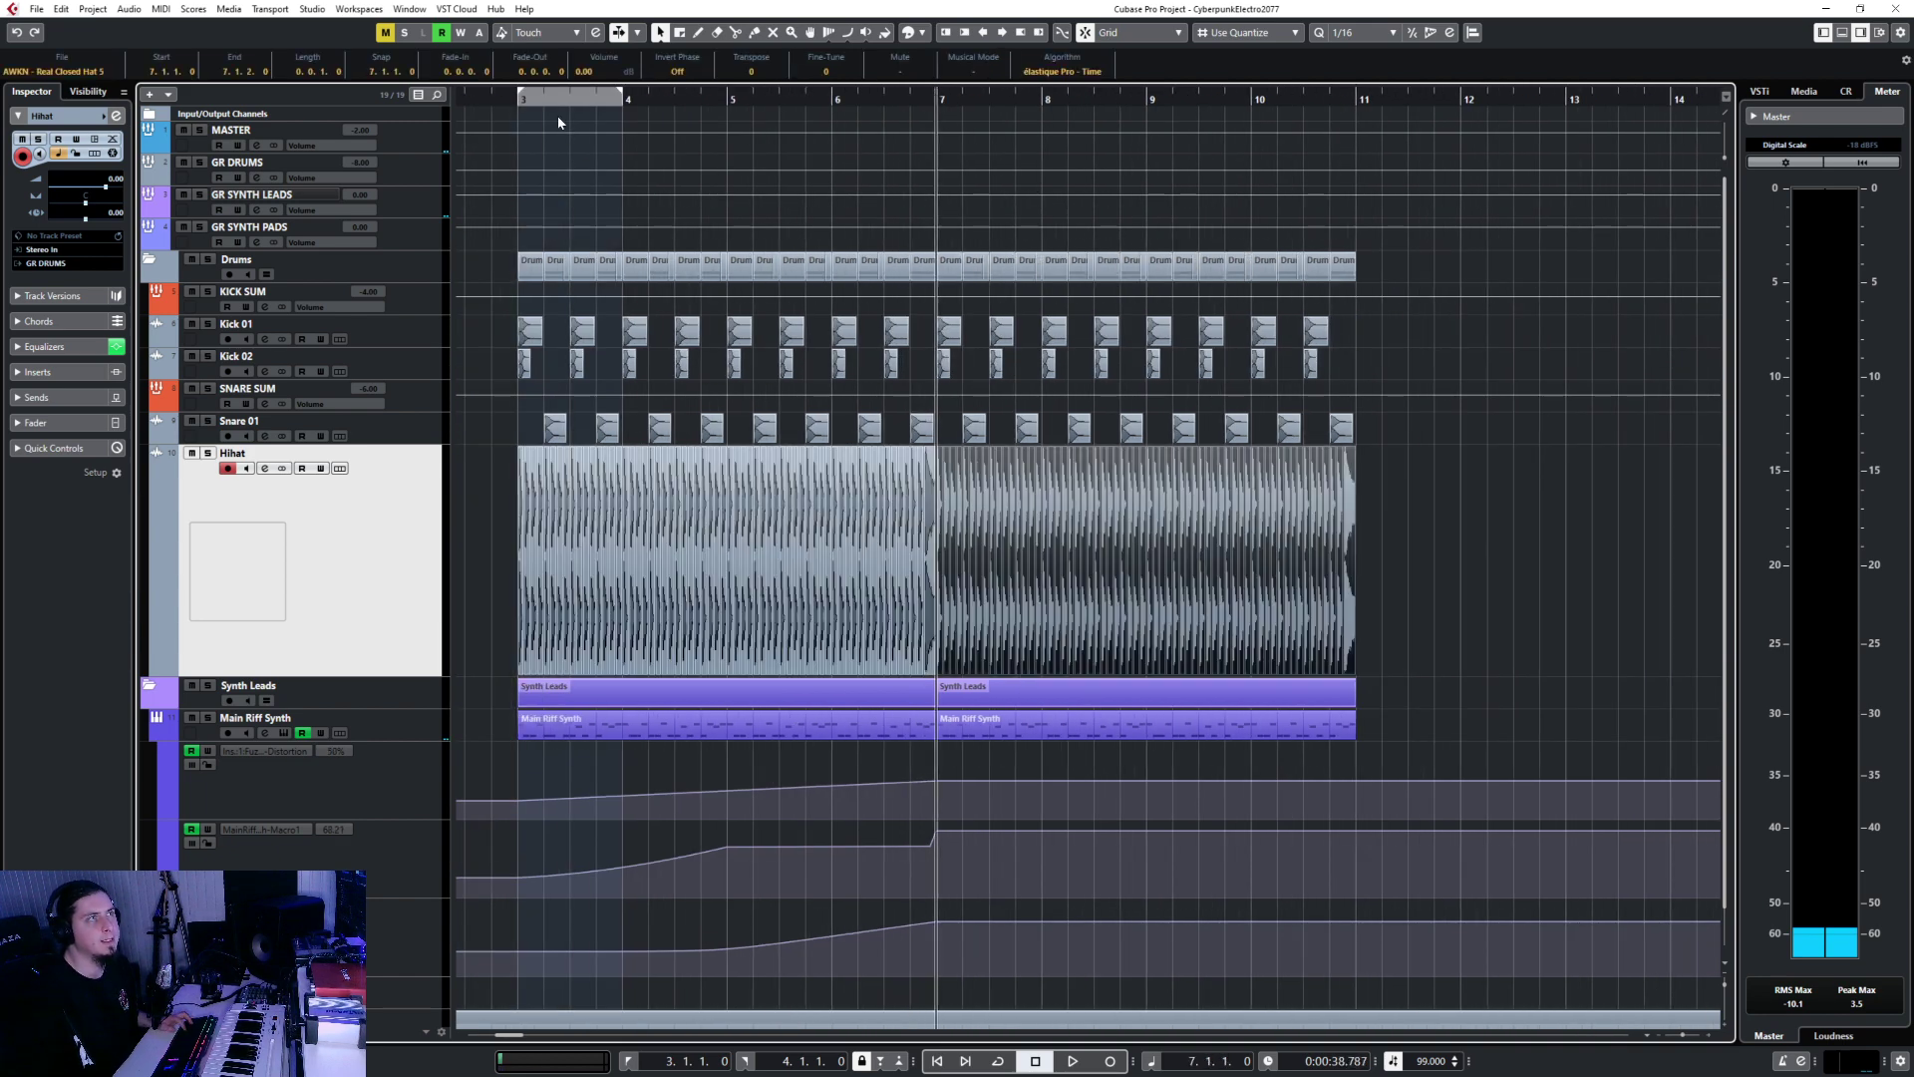
click(523, 100)
key(space)
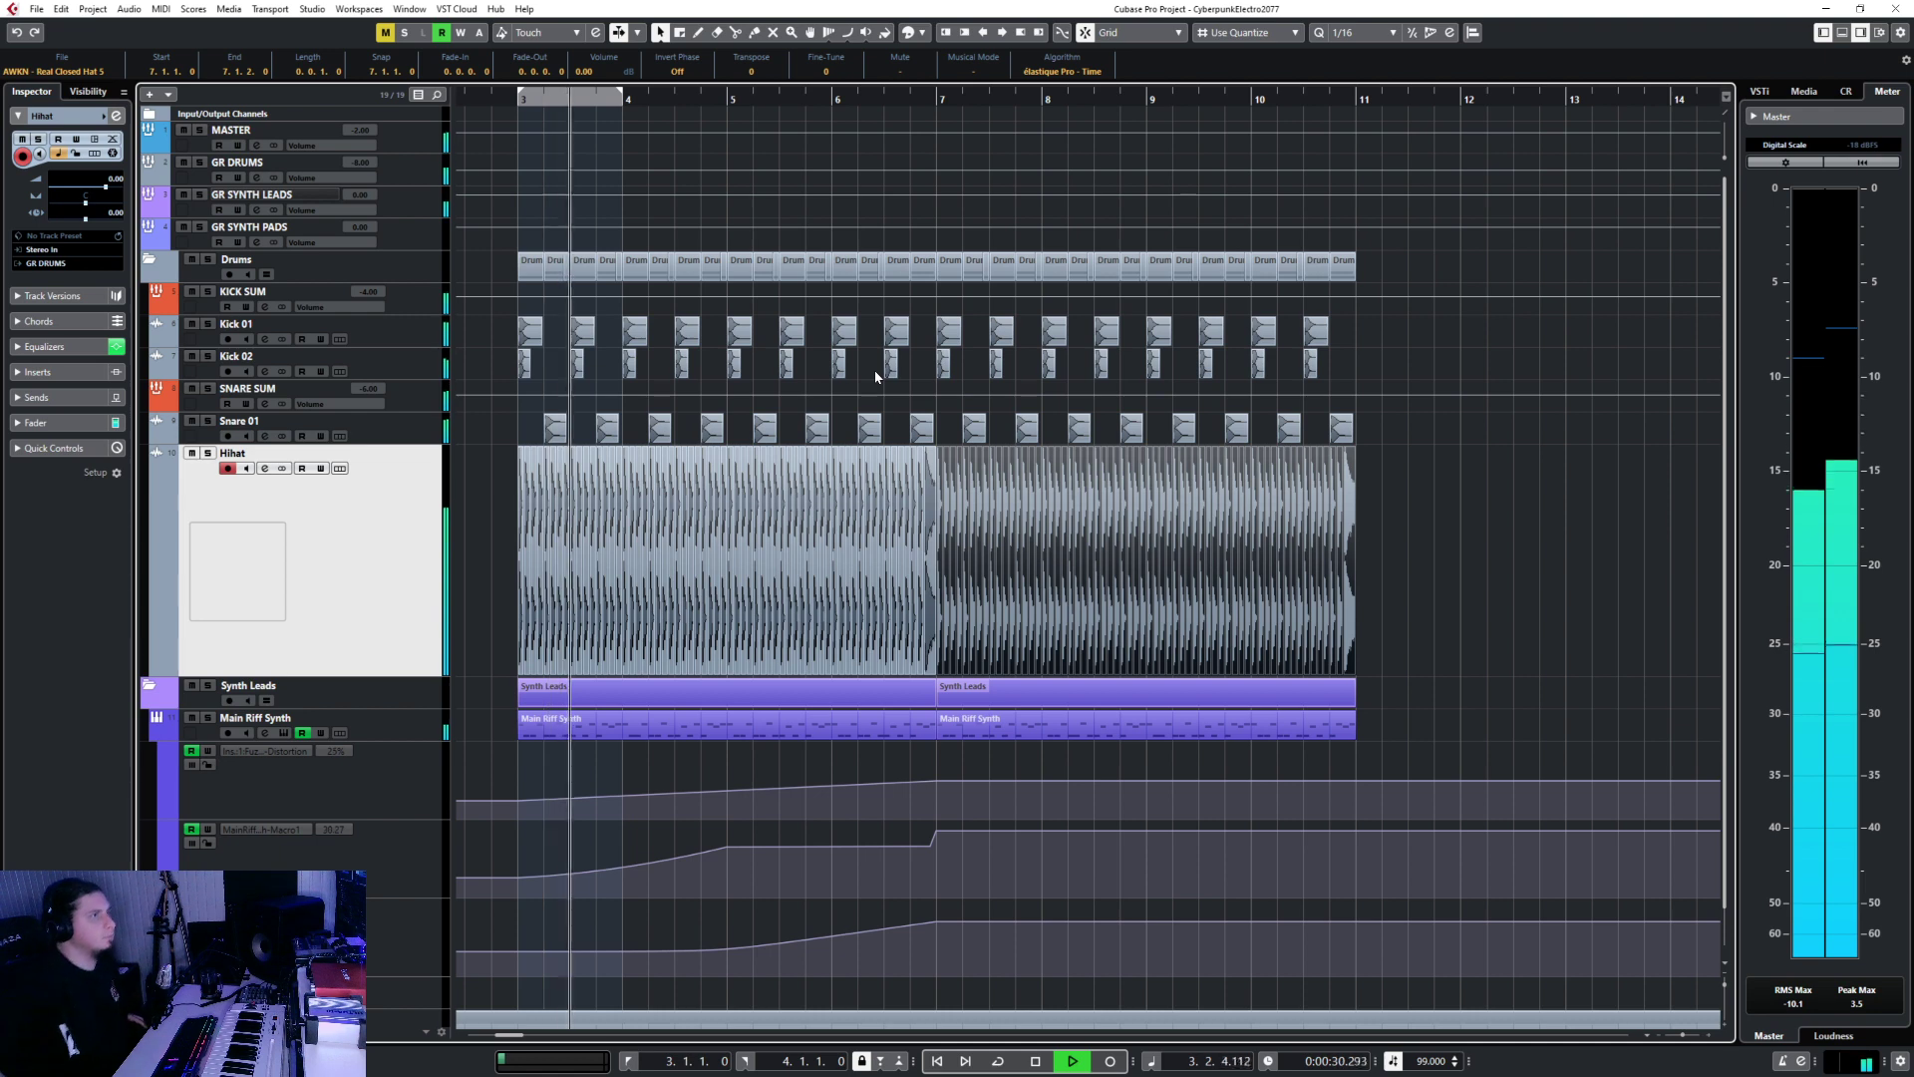
key(space)
Delete the Hihat events in bars 3–7 and audition from beat 6.3.
click(928, 538)
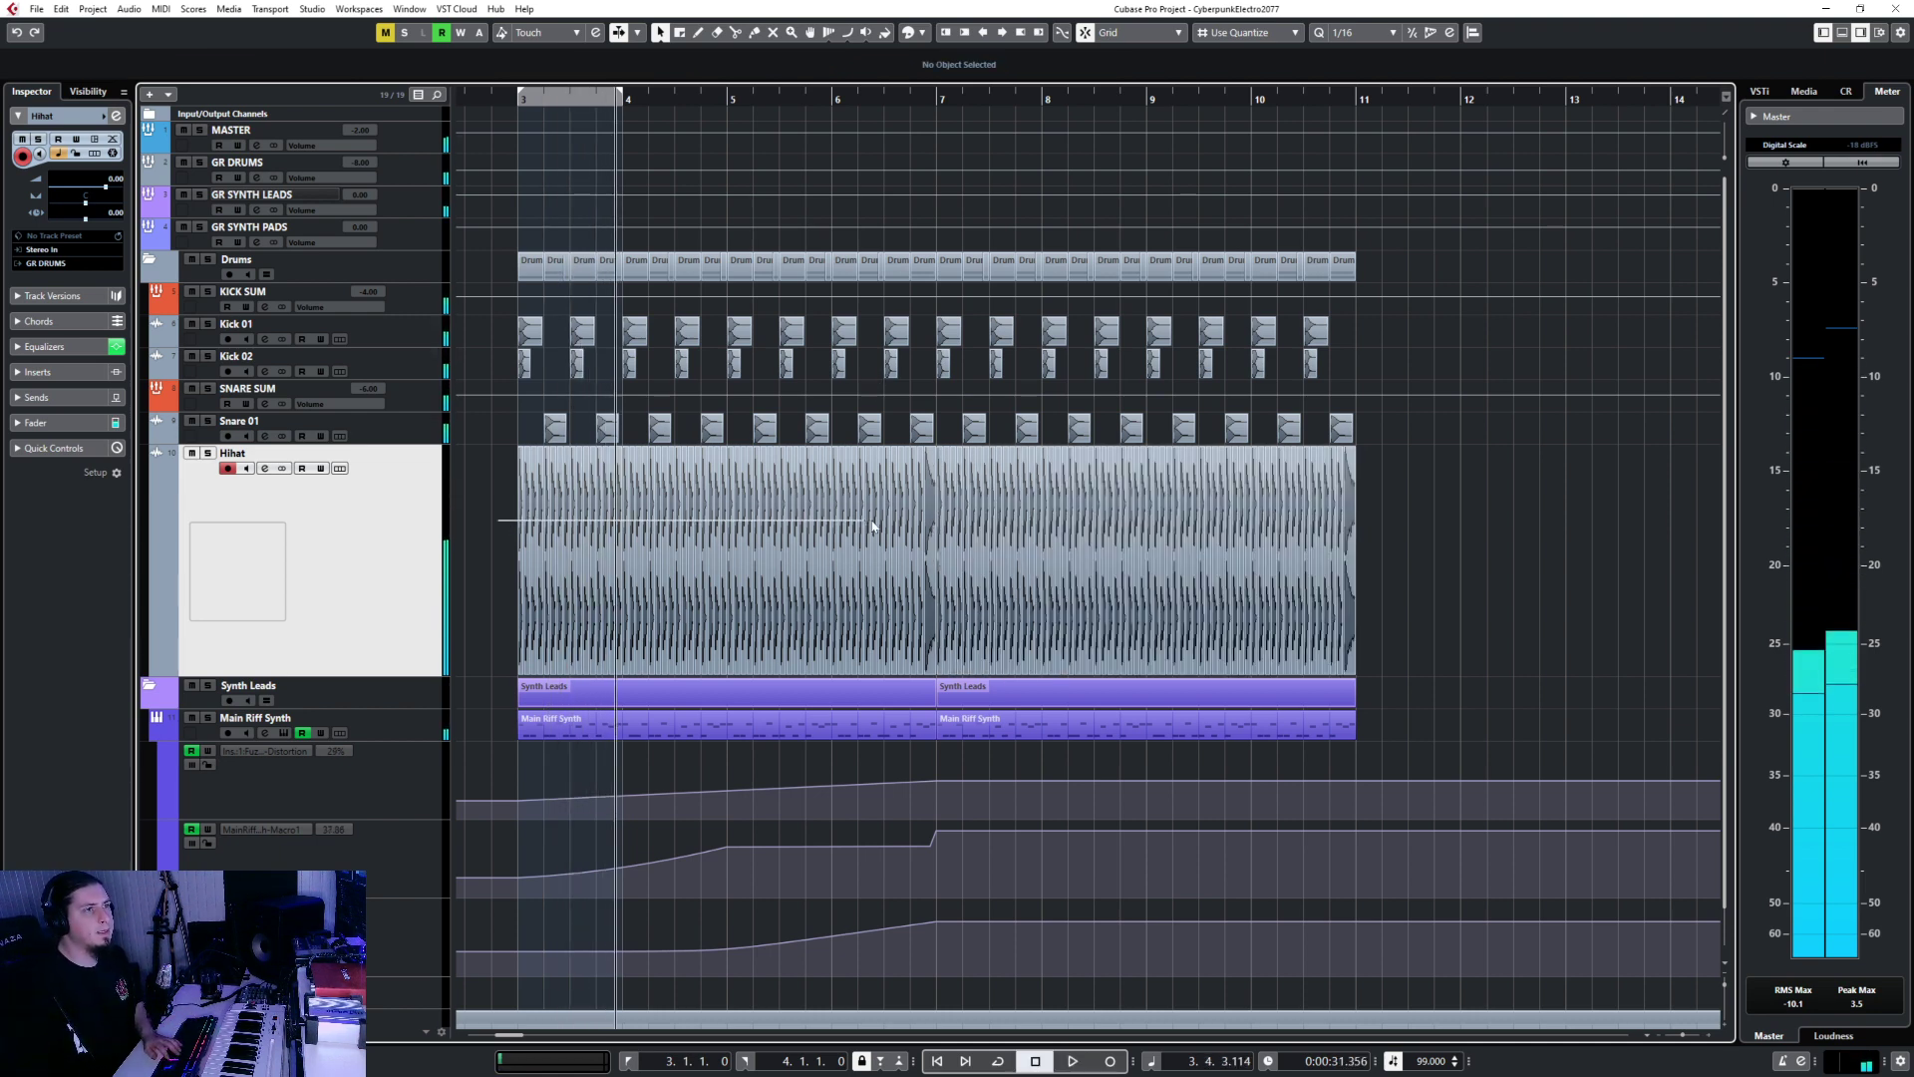
key(Delete)
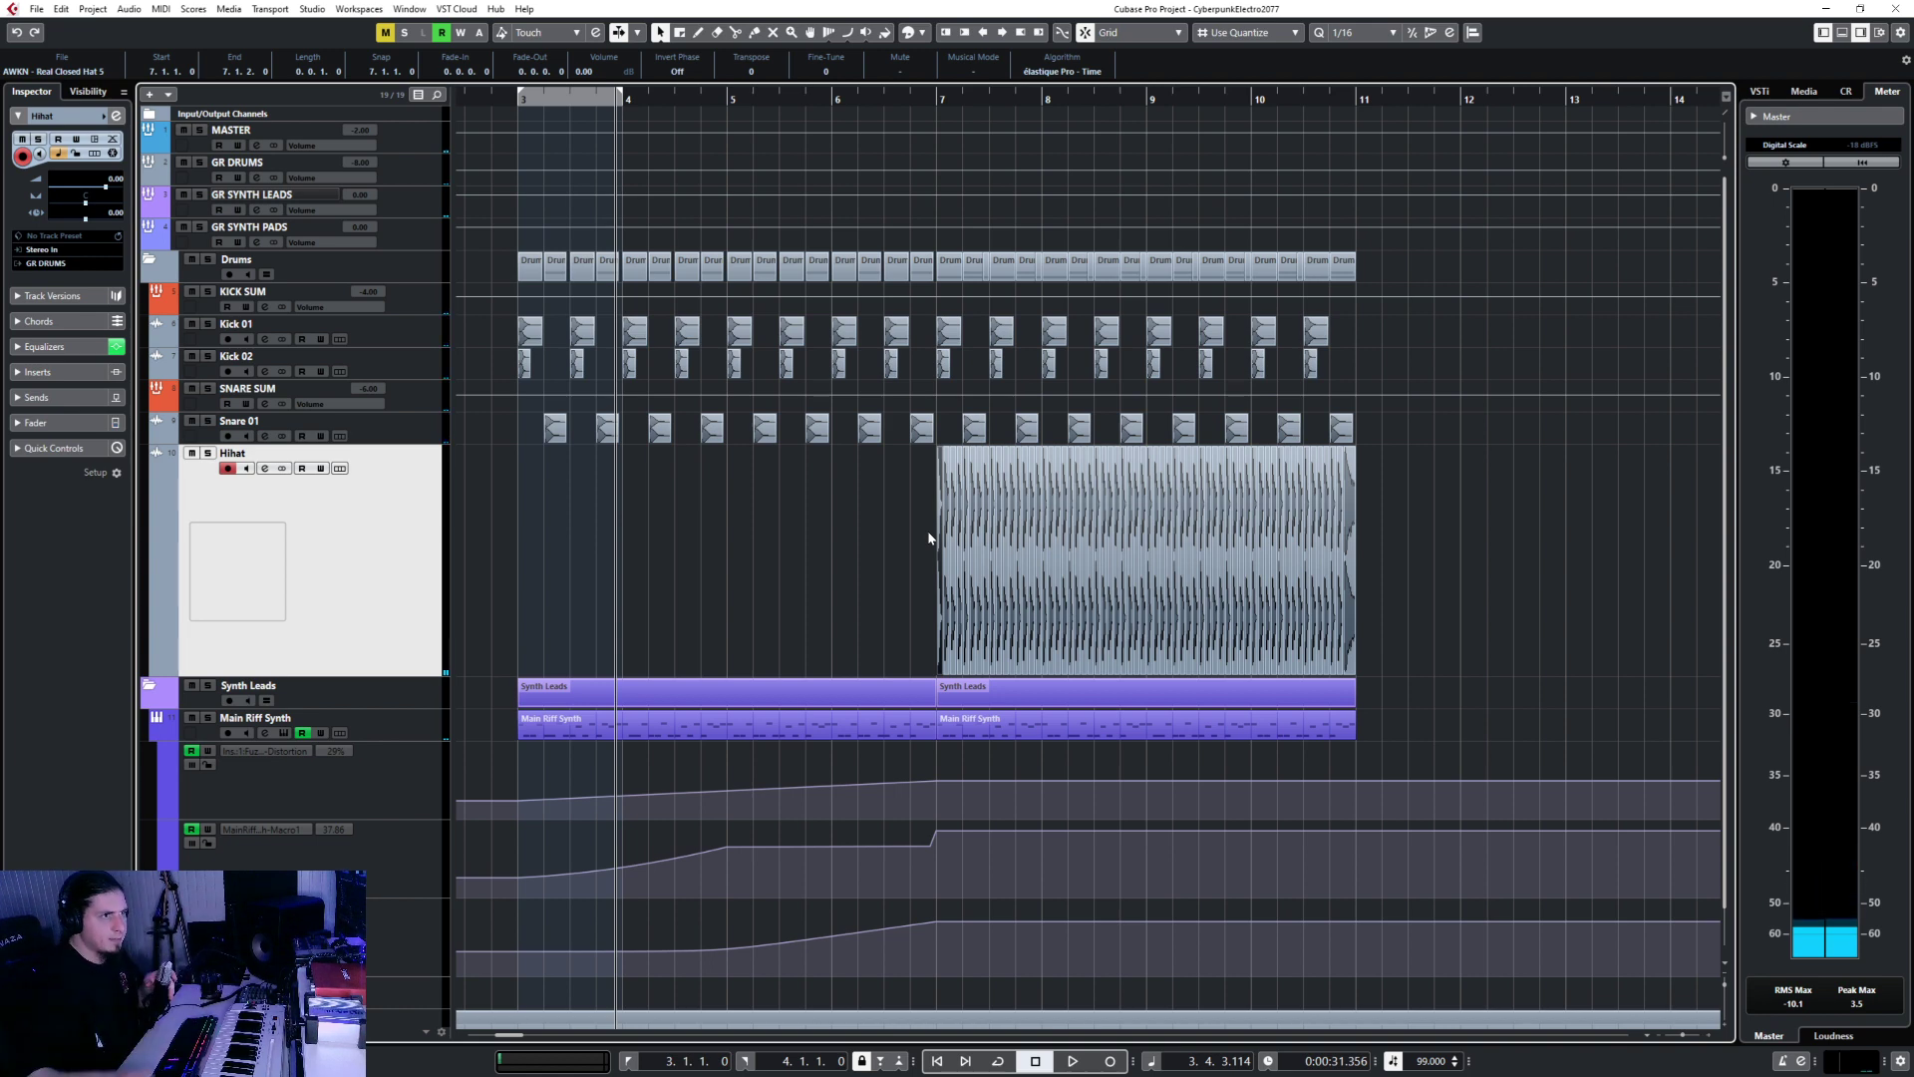
click(881, 97)
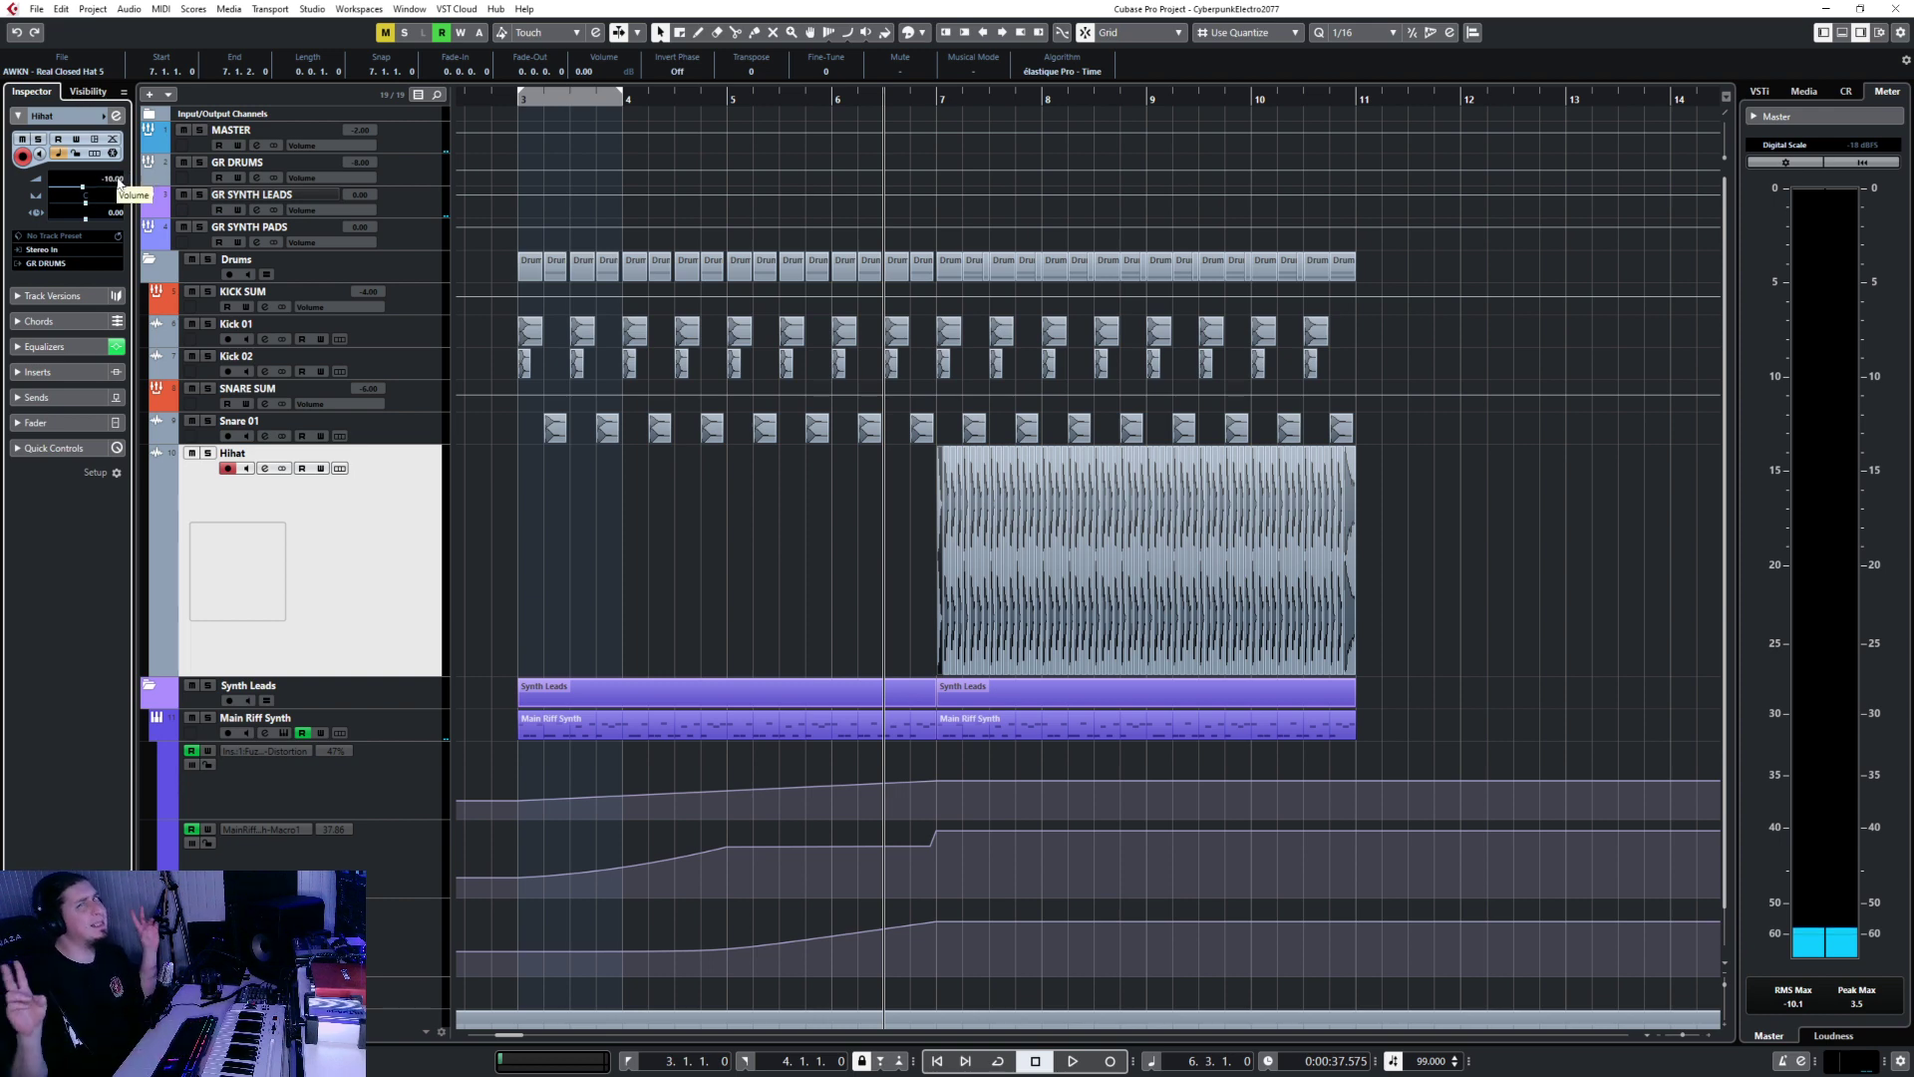
key(space)
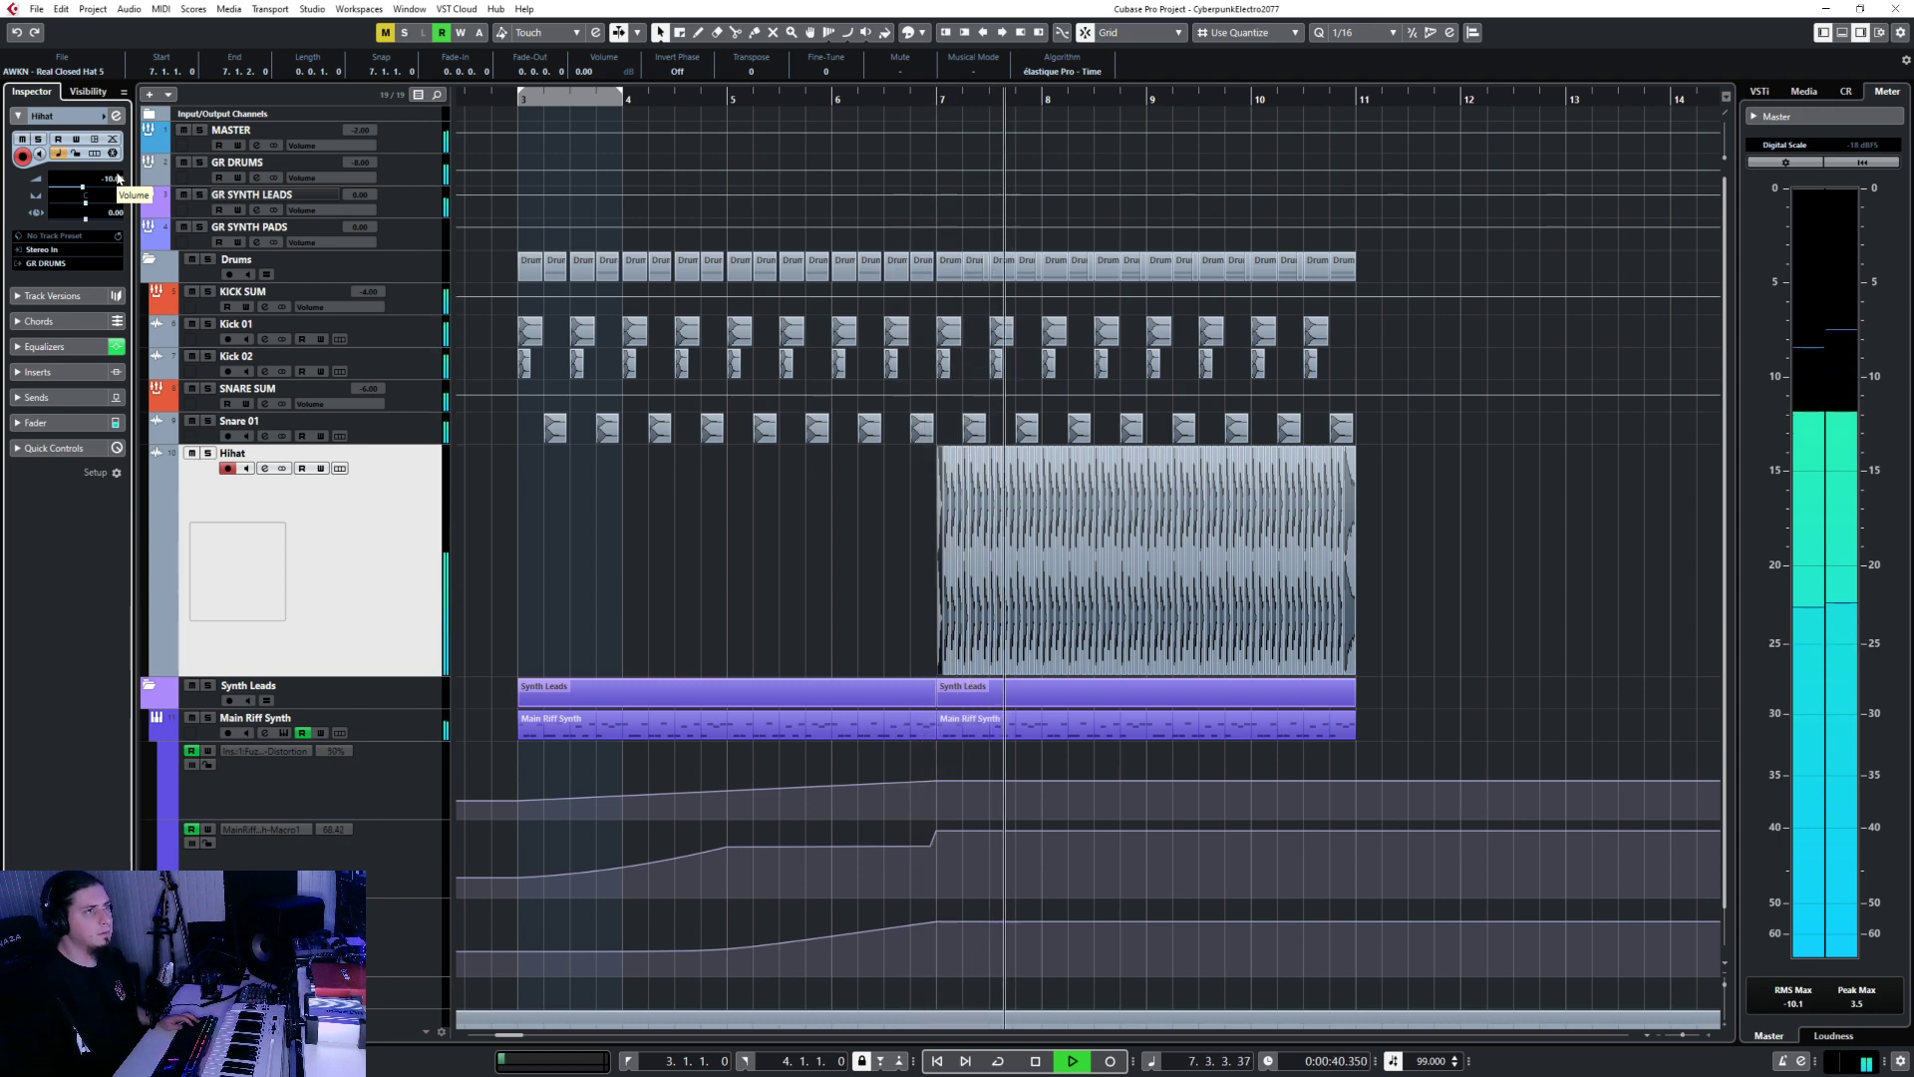
key(space)
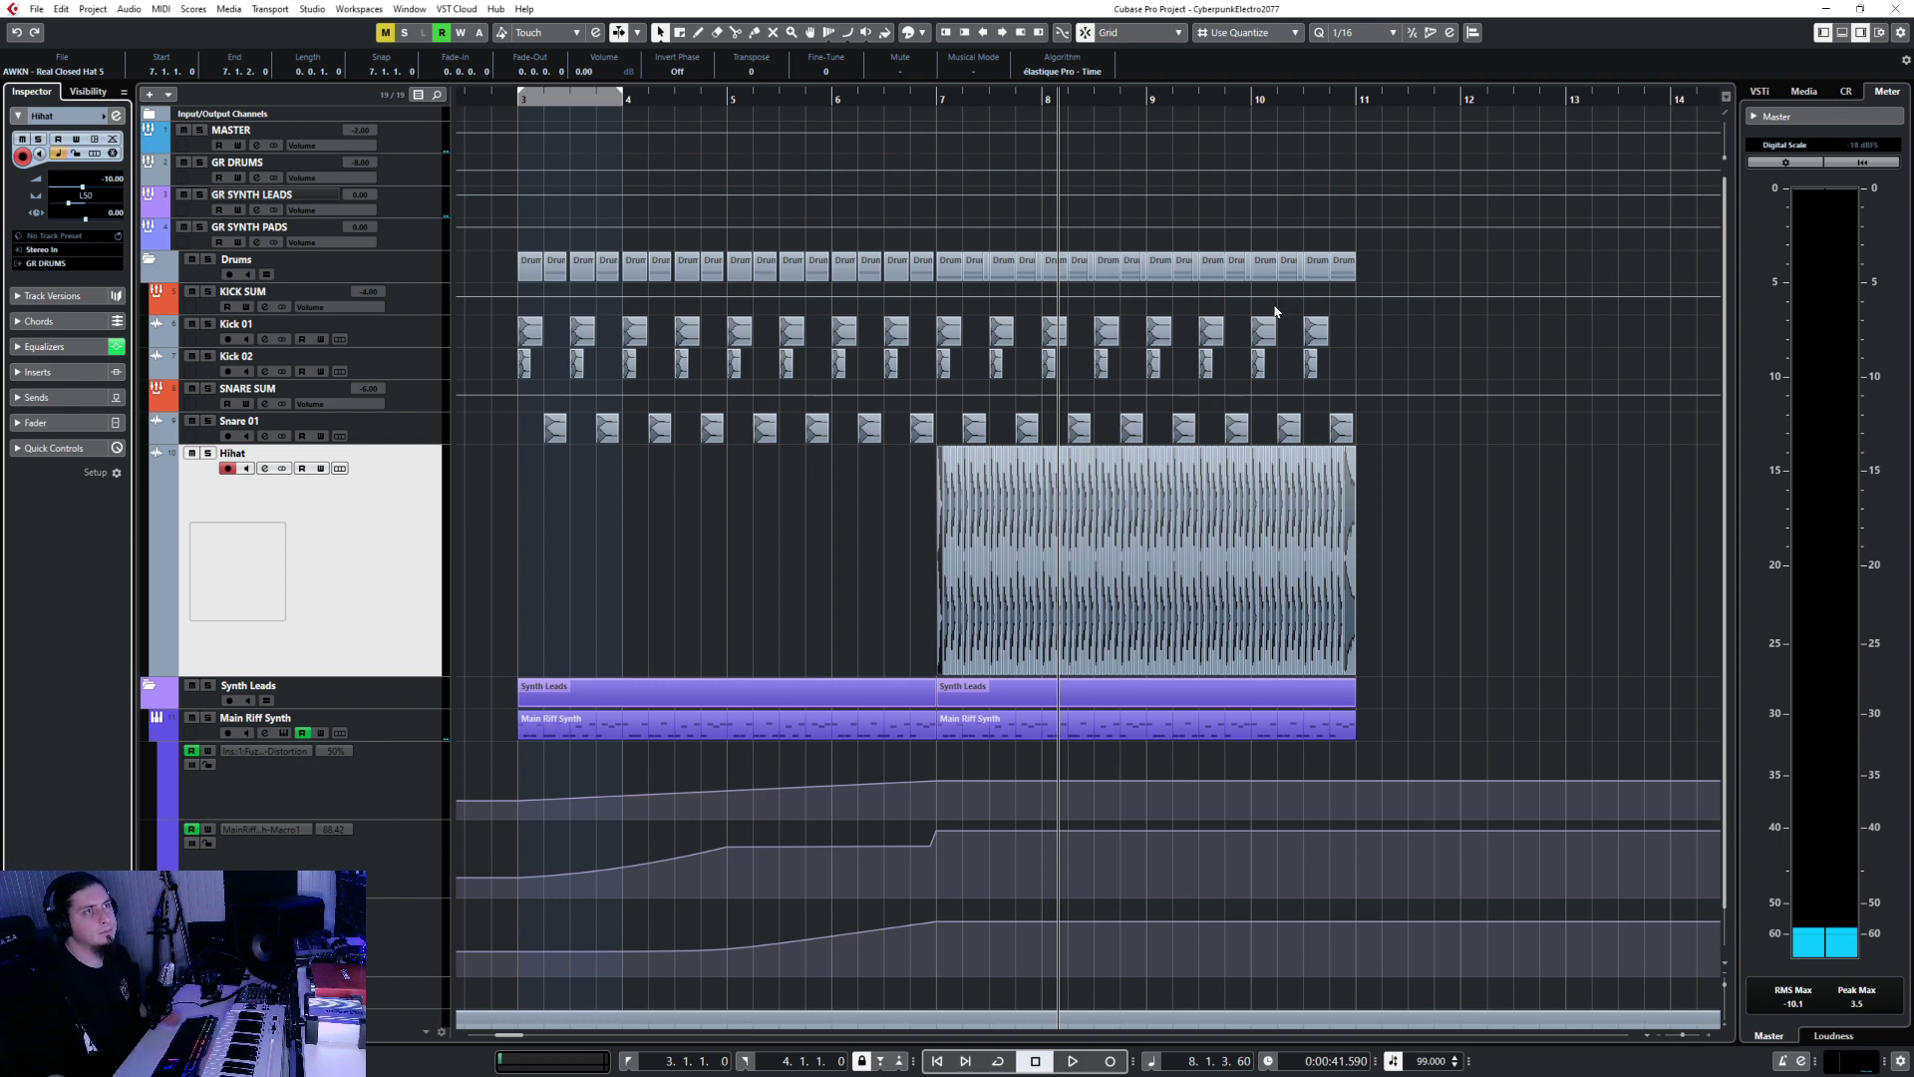
Play the arrangement from bar 7 to the end, then select the Kick 01 track.
click(916, 101)
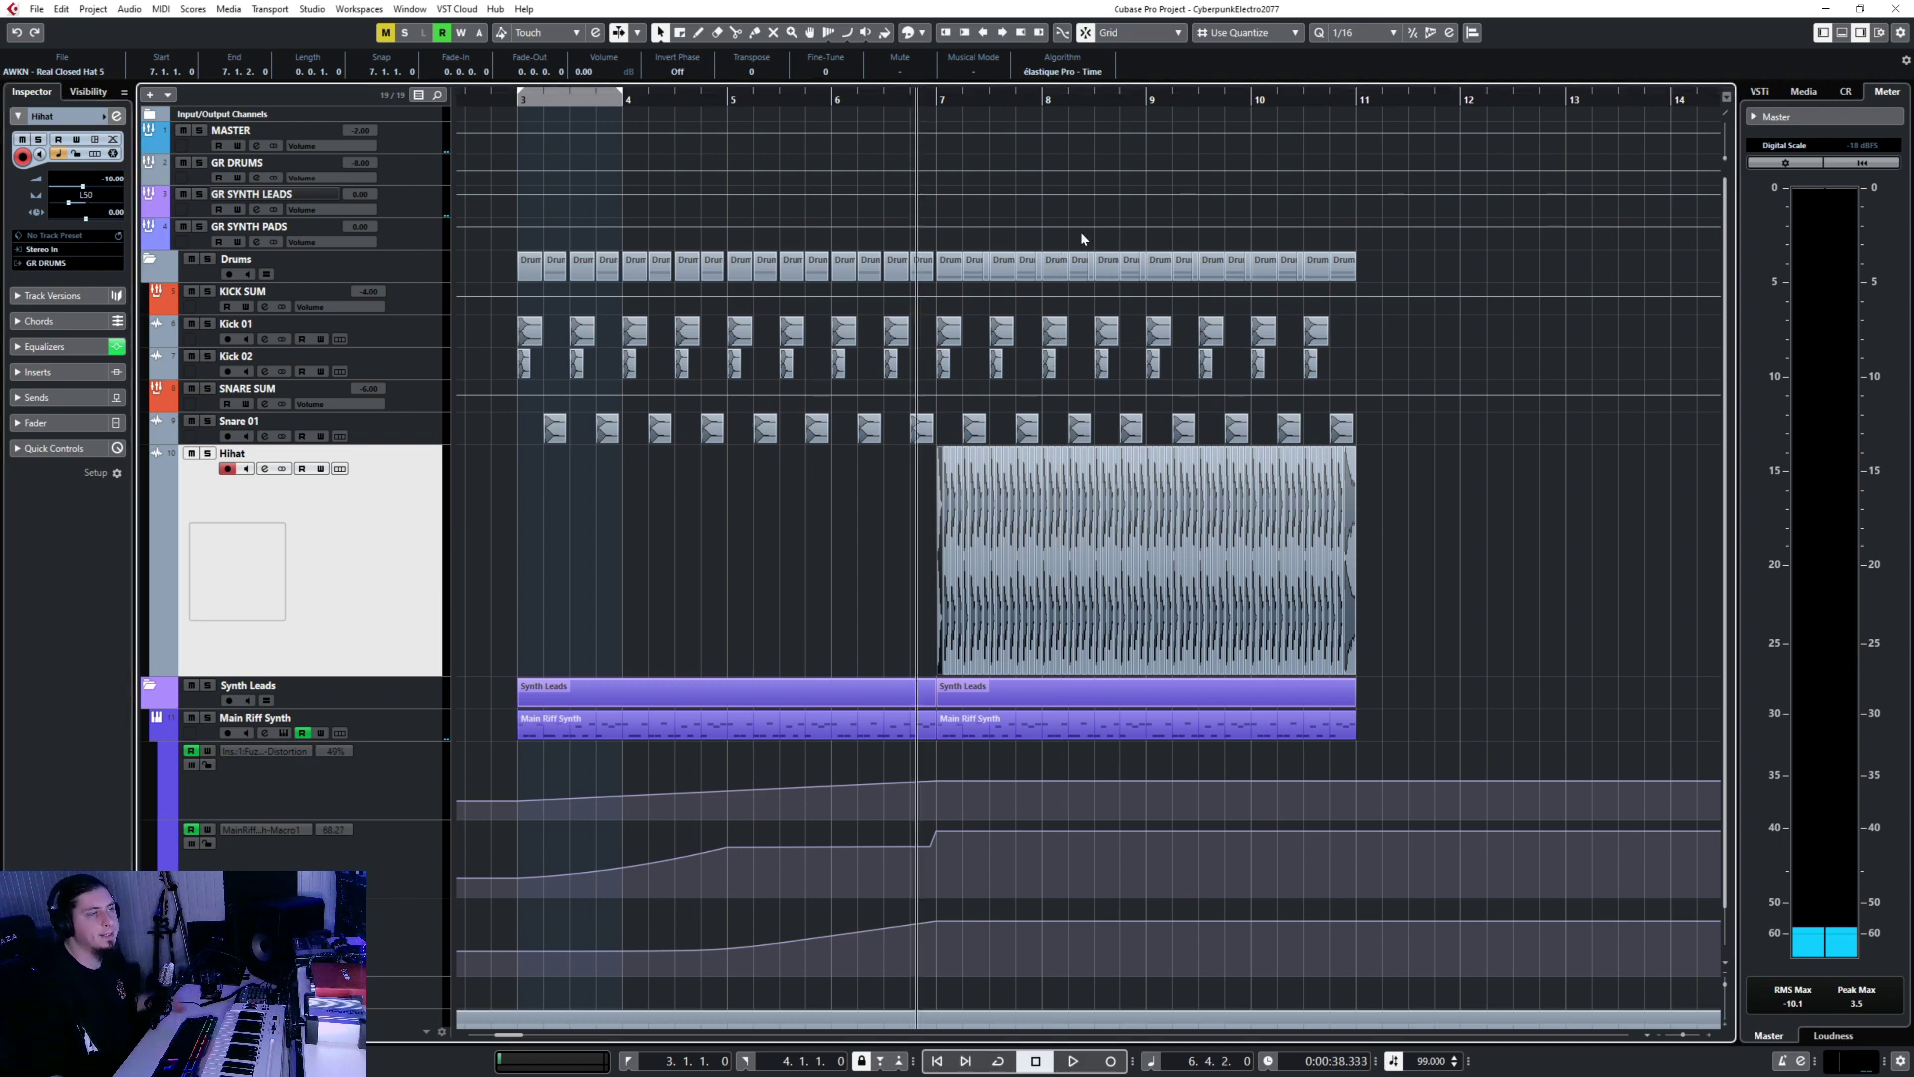
key(space)
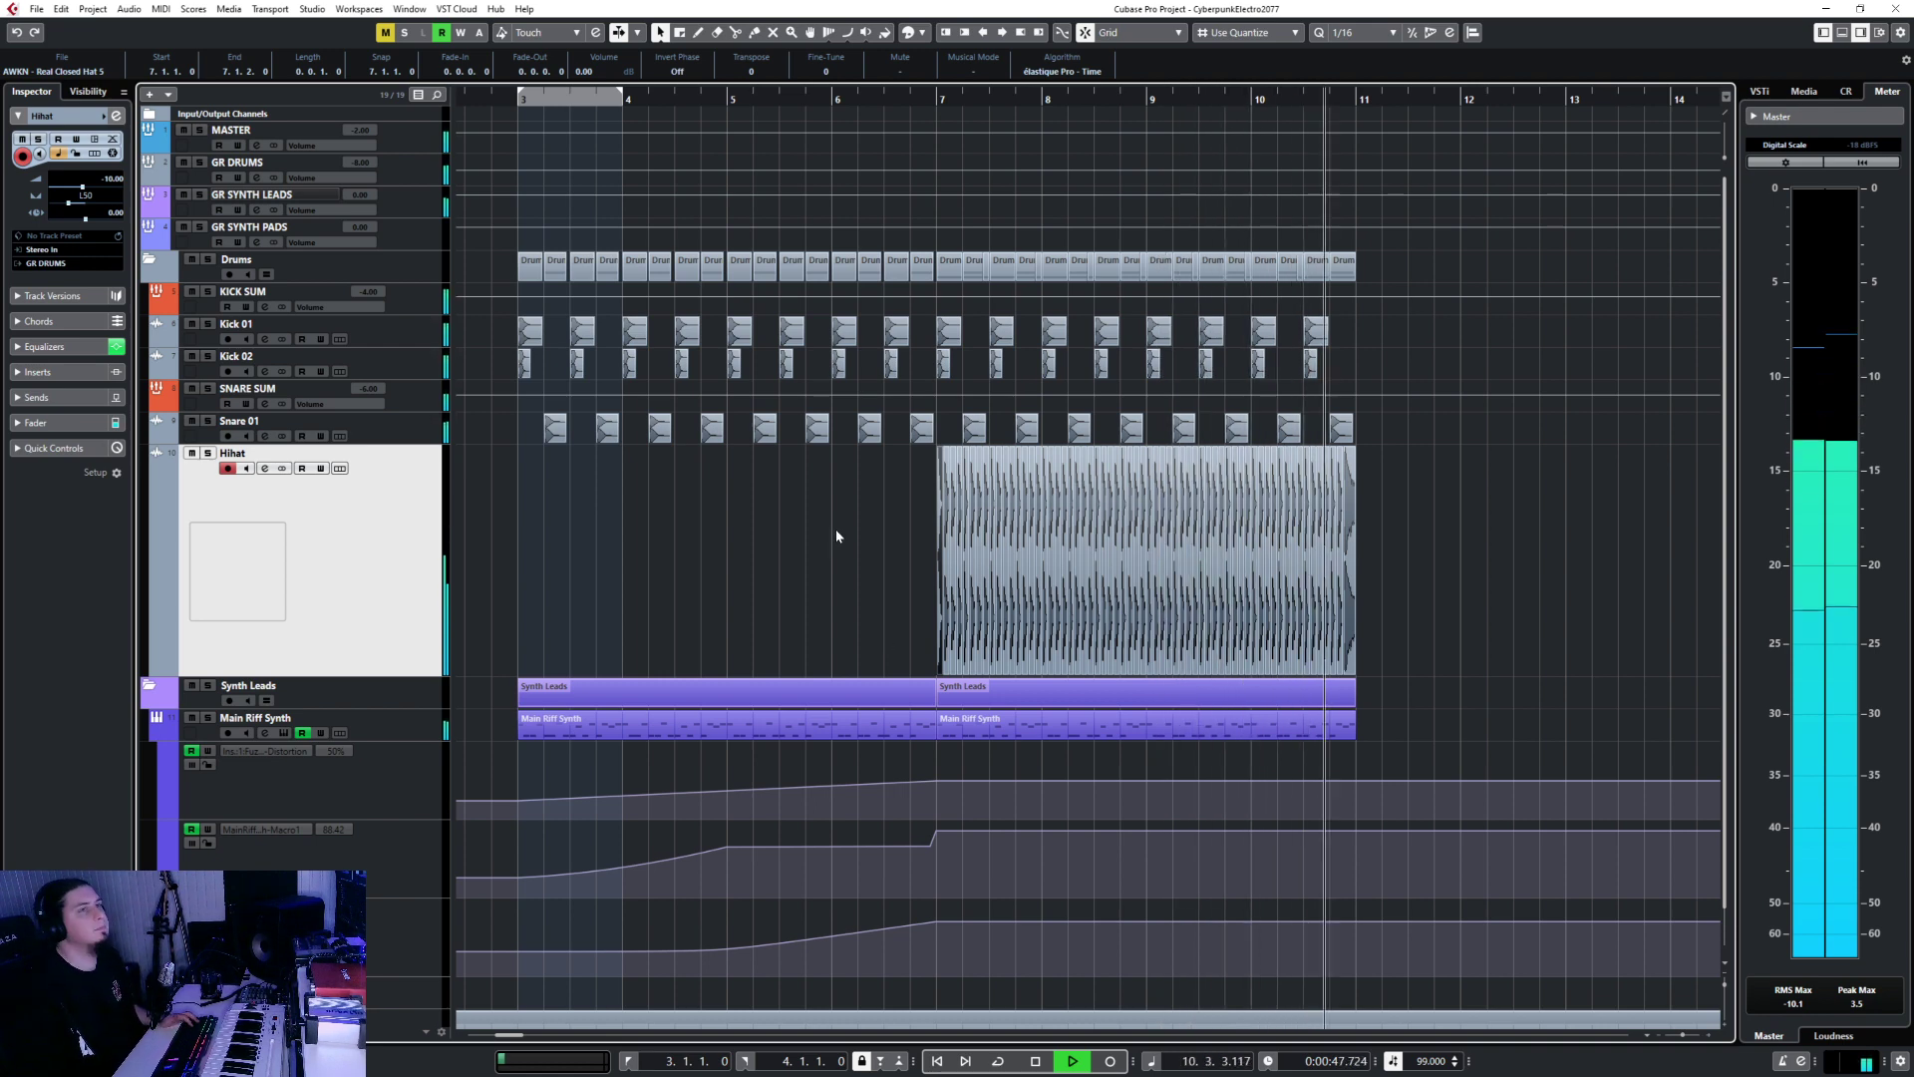
key(space)
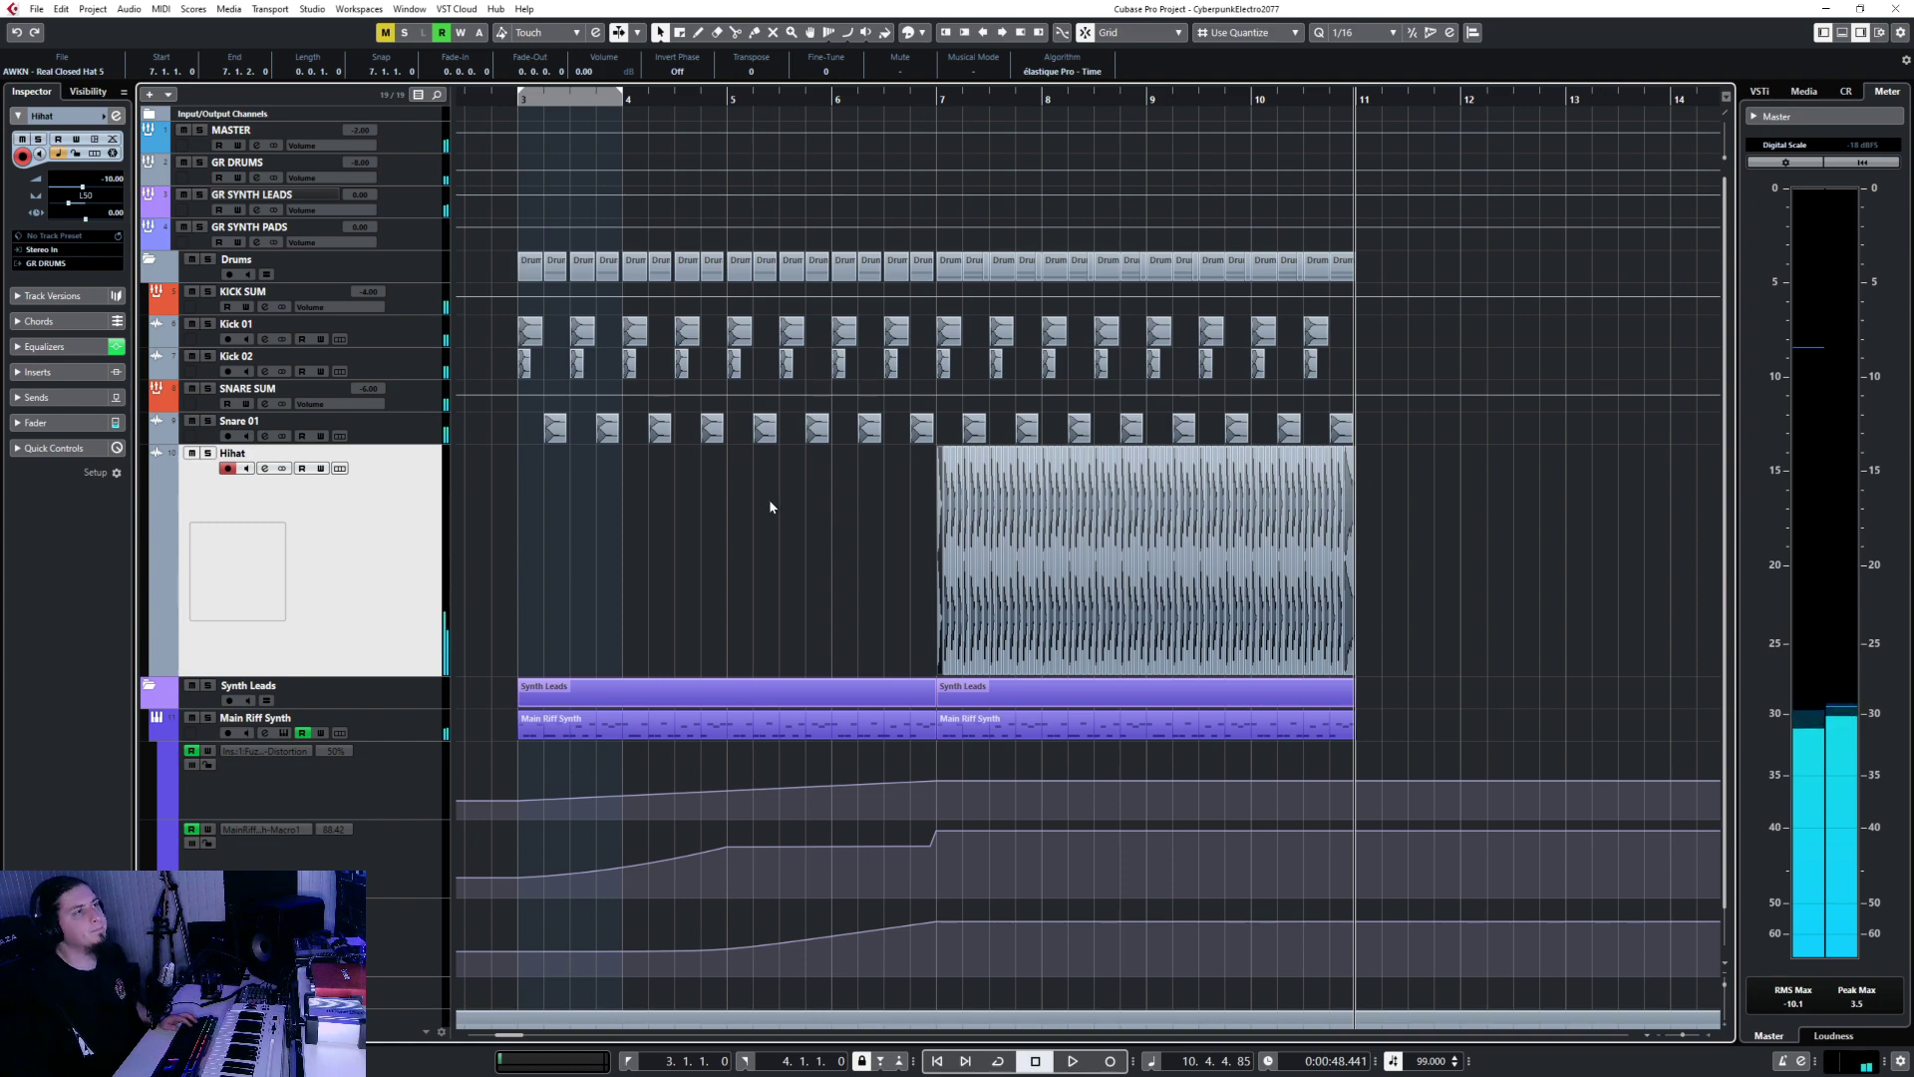
click(375, 338)
Collapse the EQ rack in MixConsole, dismissing its preset menu, and close the mixer.
key(F3)
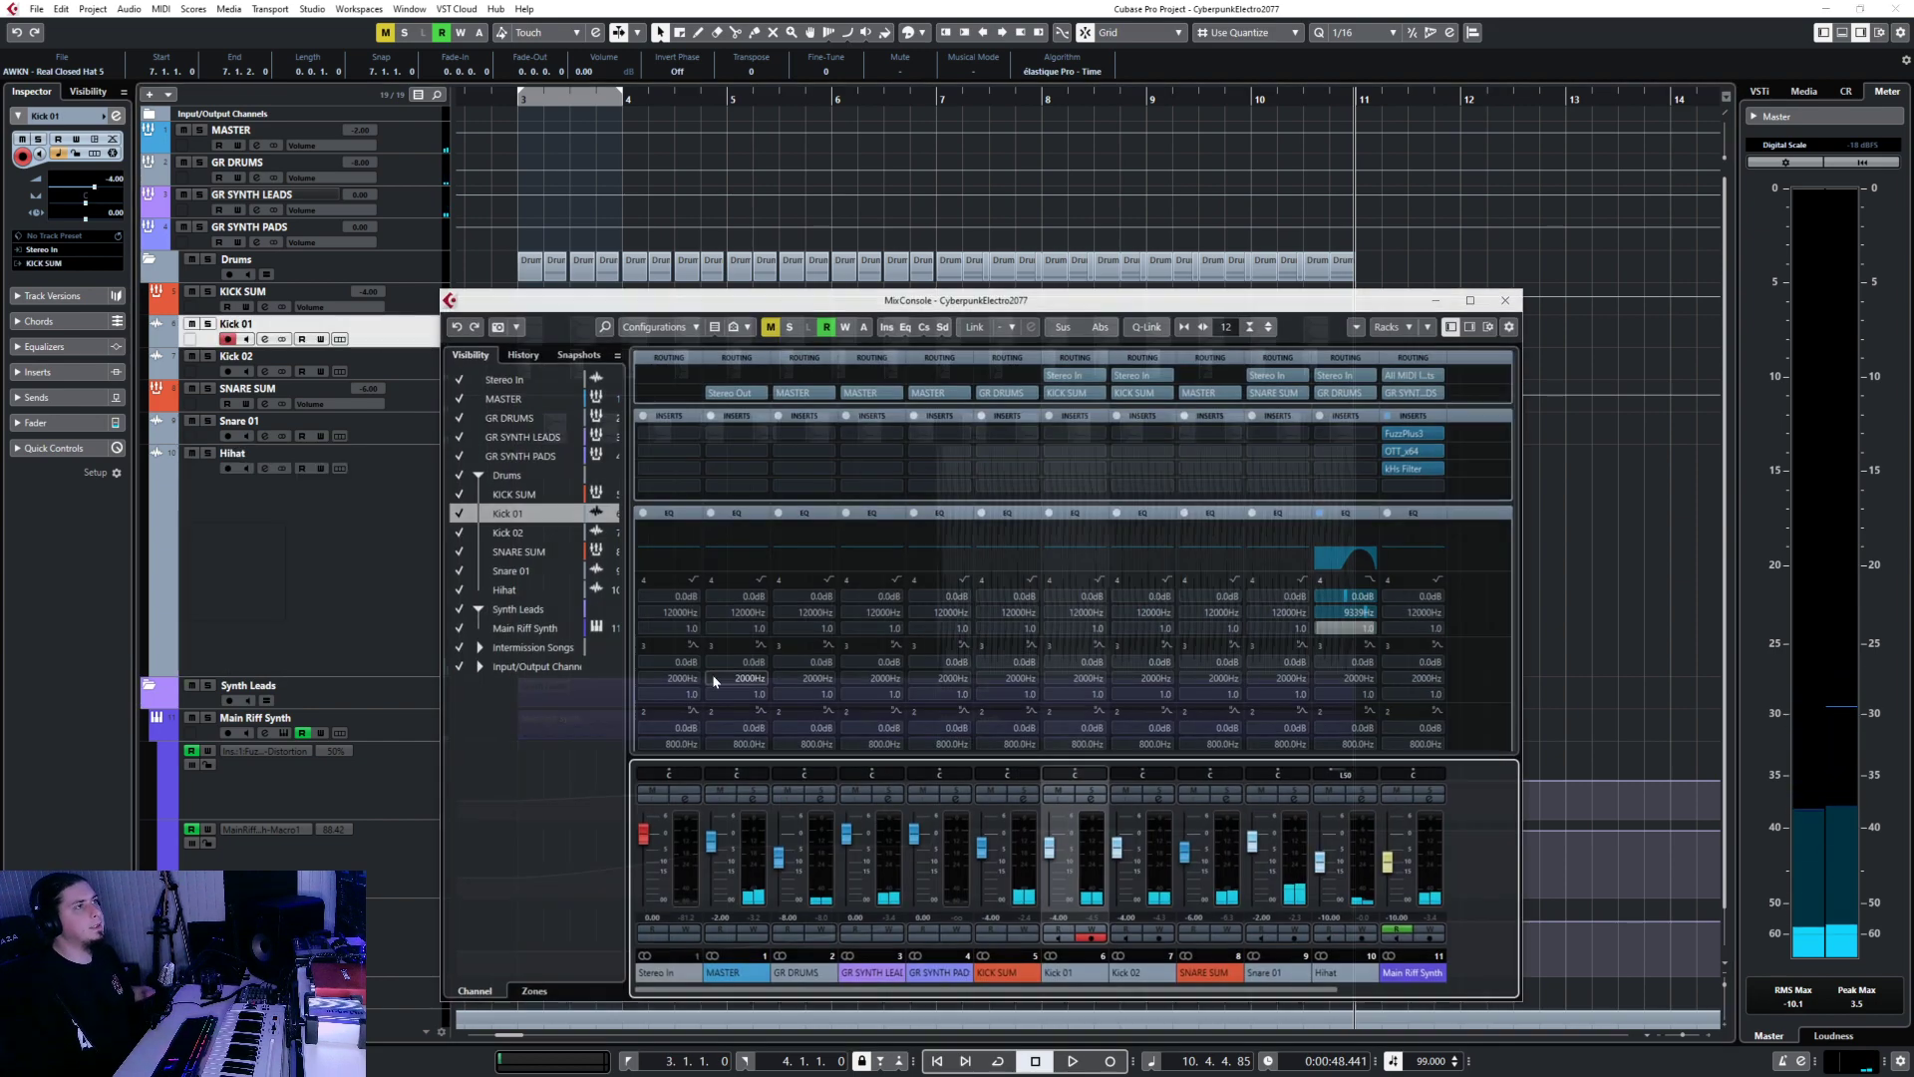
right_click(1092, 508)
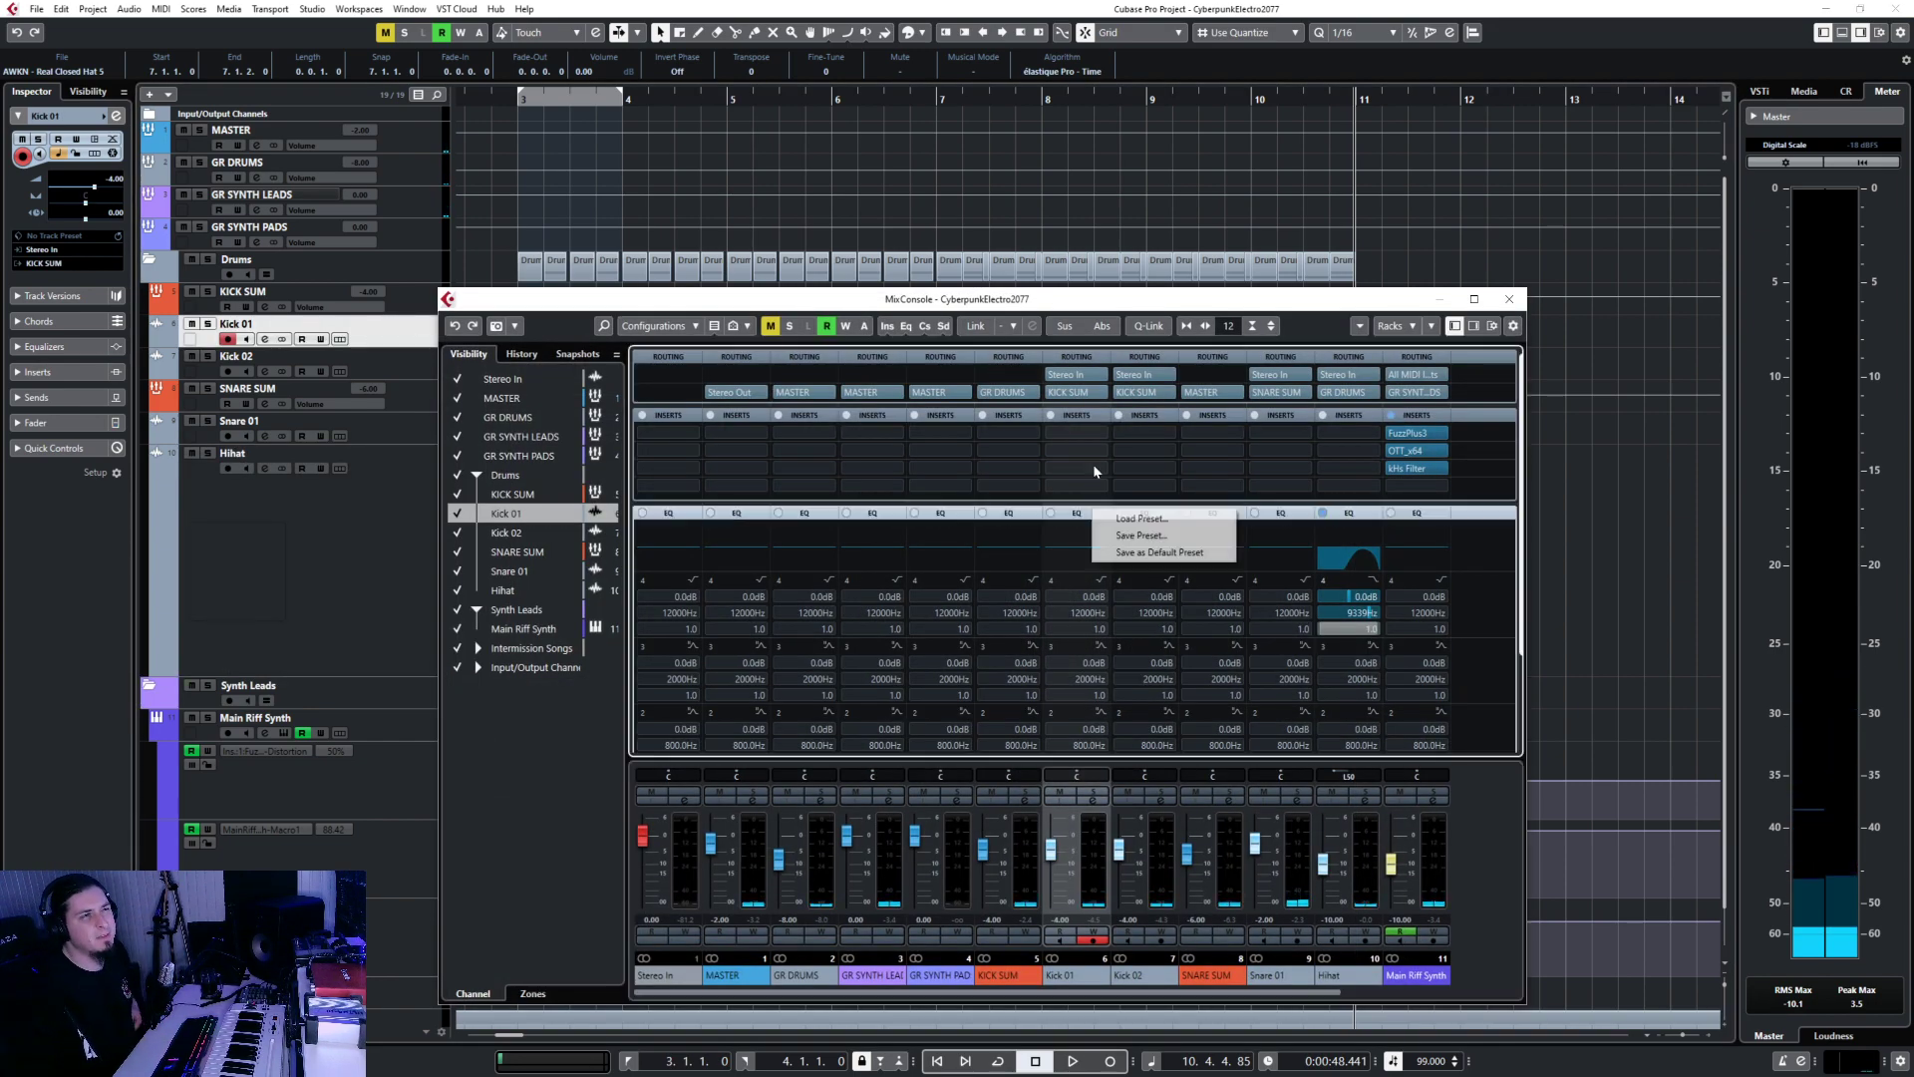
click(1080, 515)
click(1080, 515)
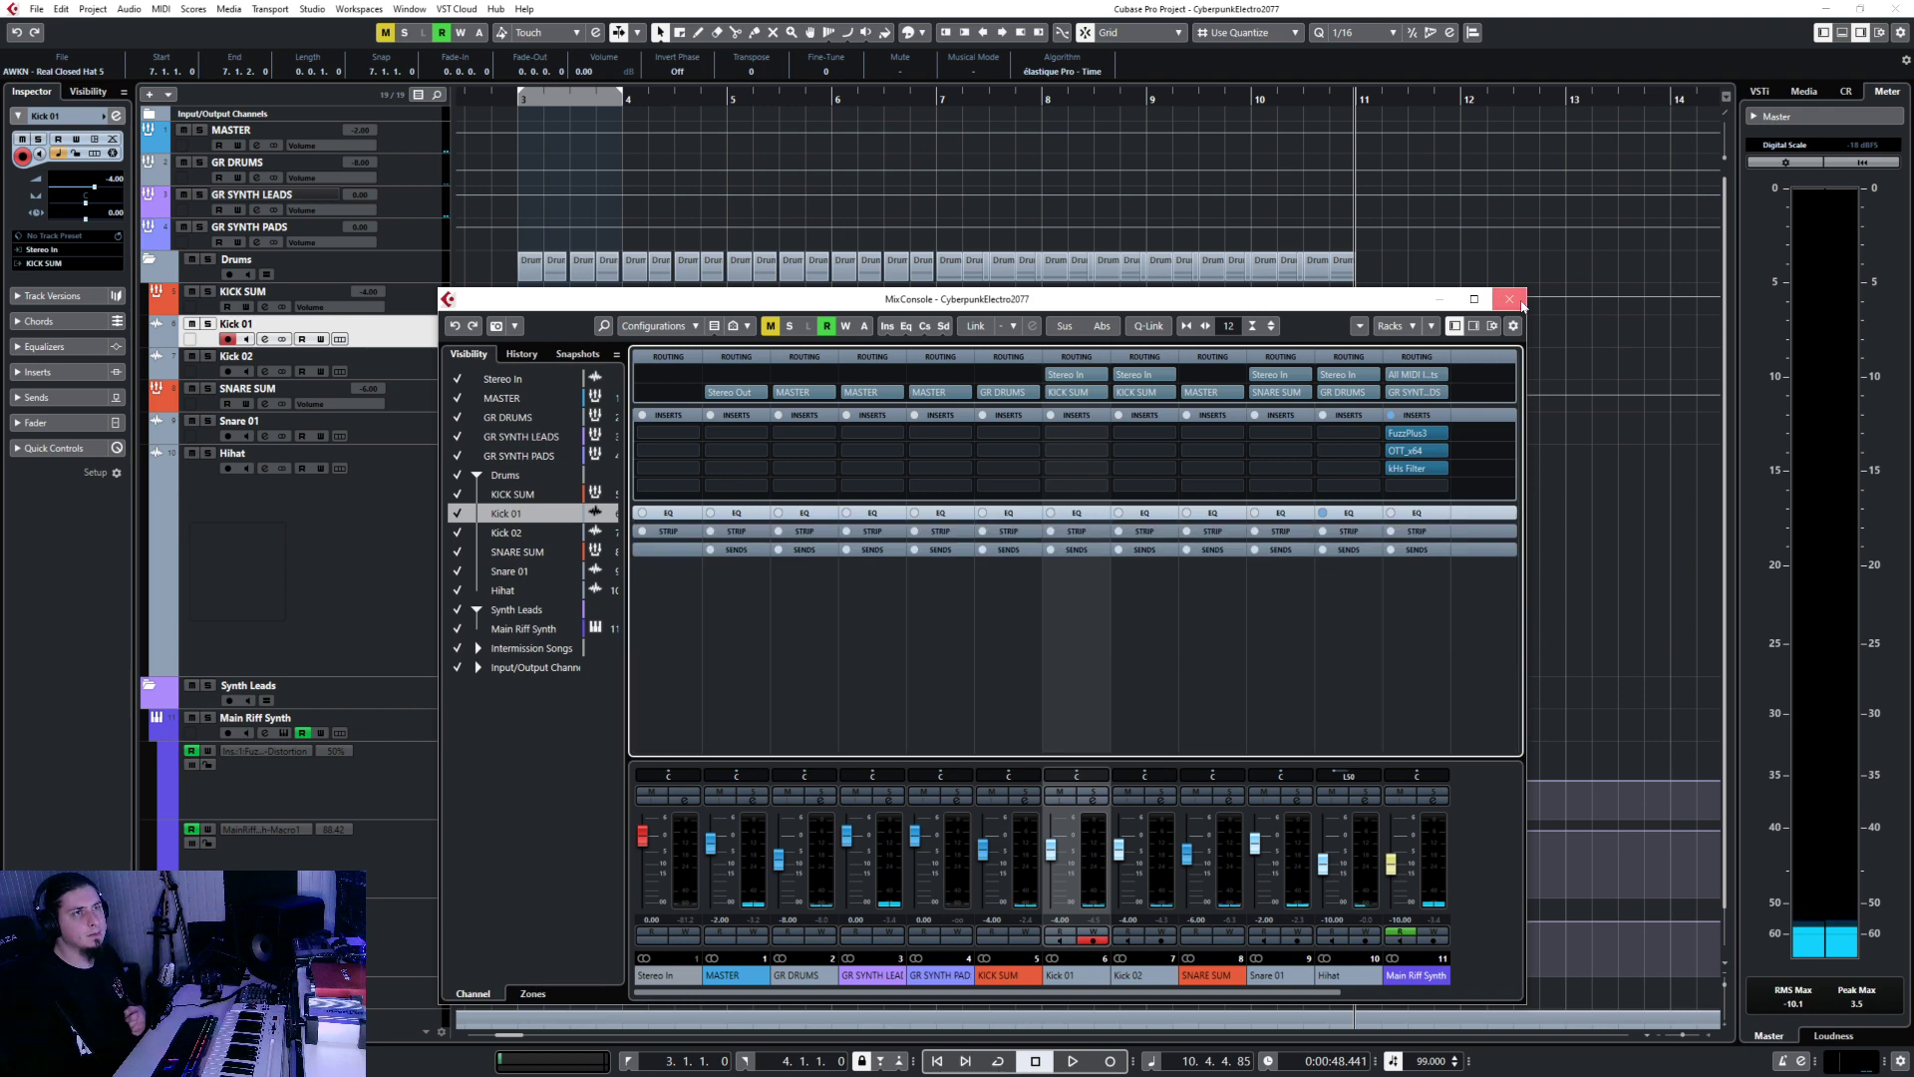
click(1510, 299)
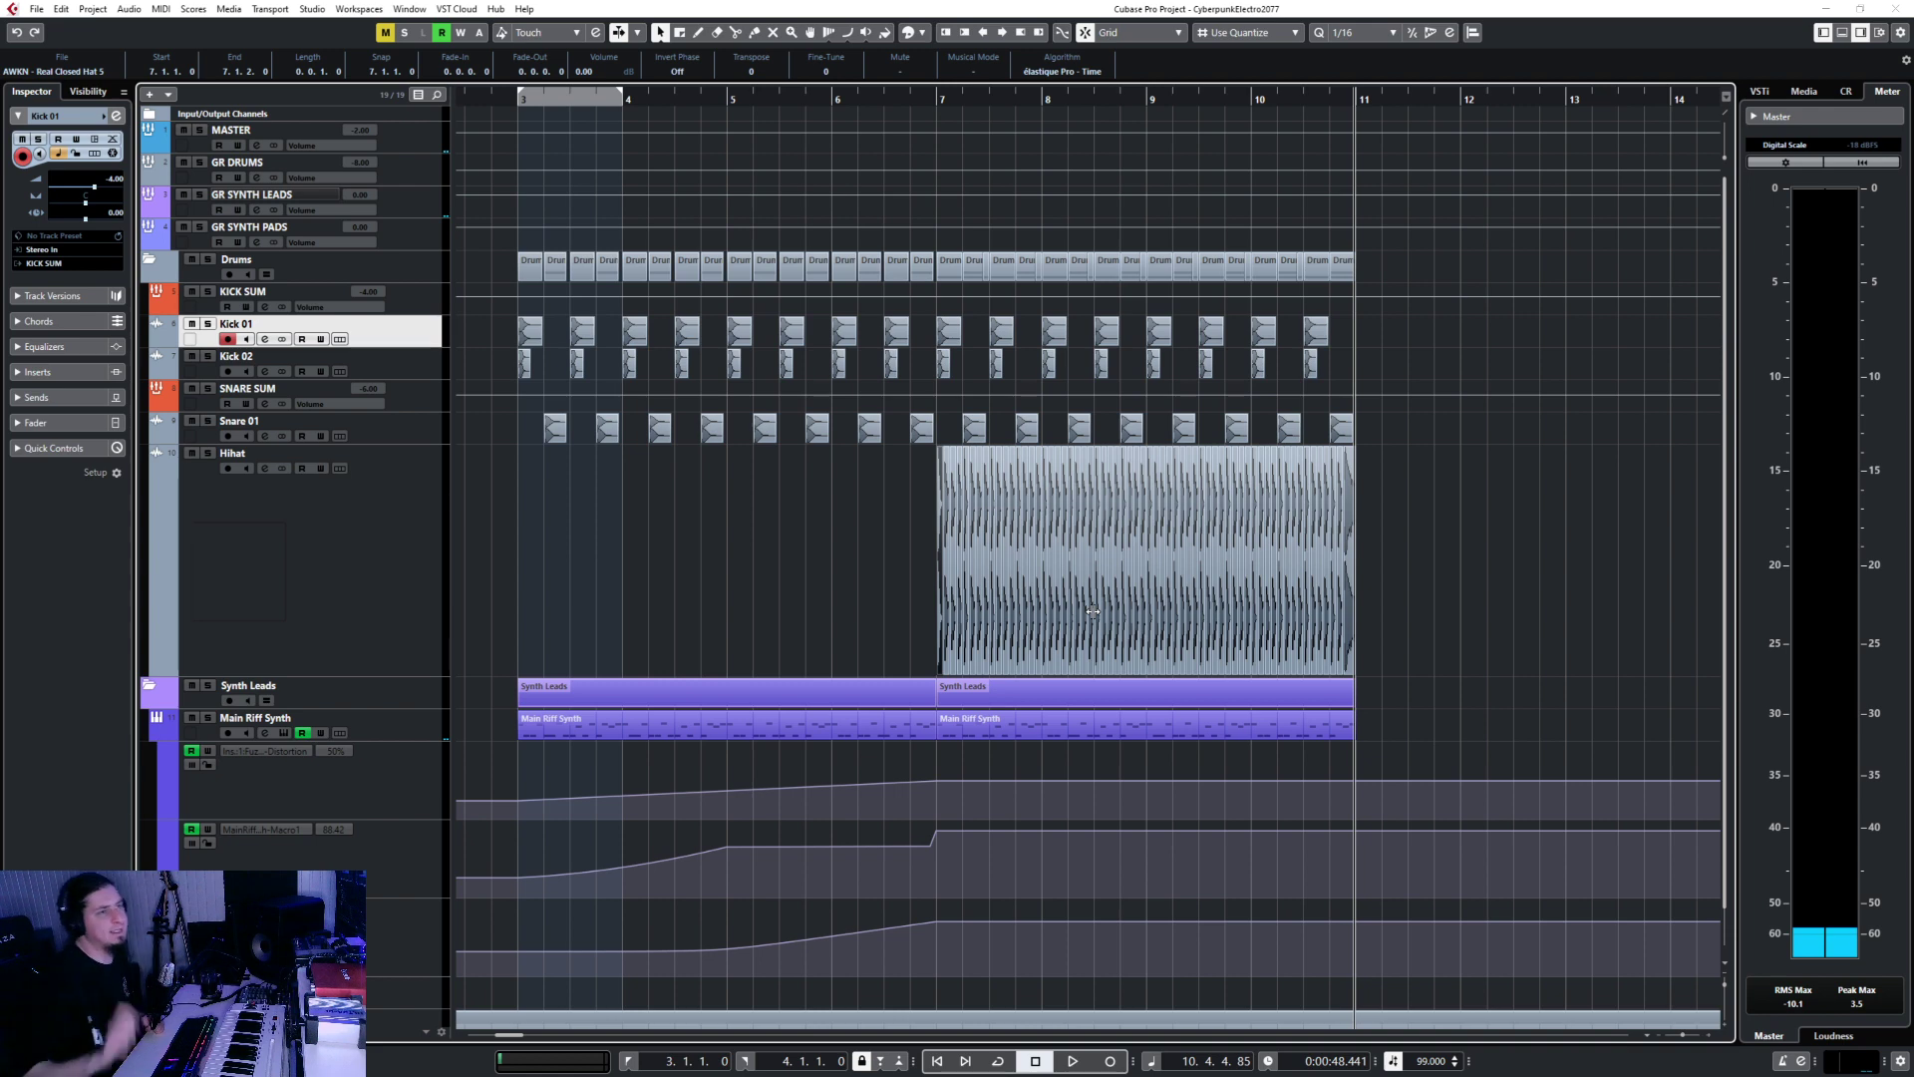
Extend the loop range to span bars 3 through 11 and deselect the hi-hat event.
drag(621, 97, 1356, 100)
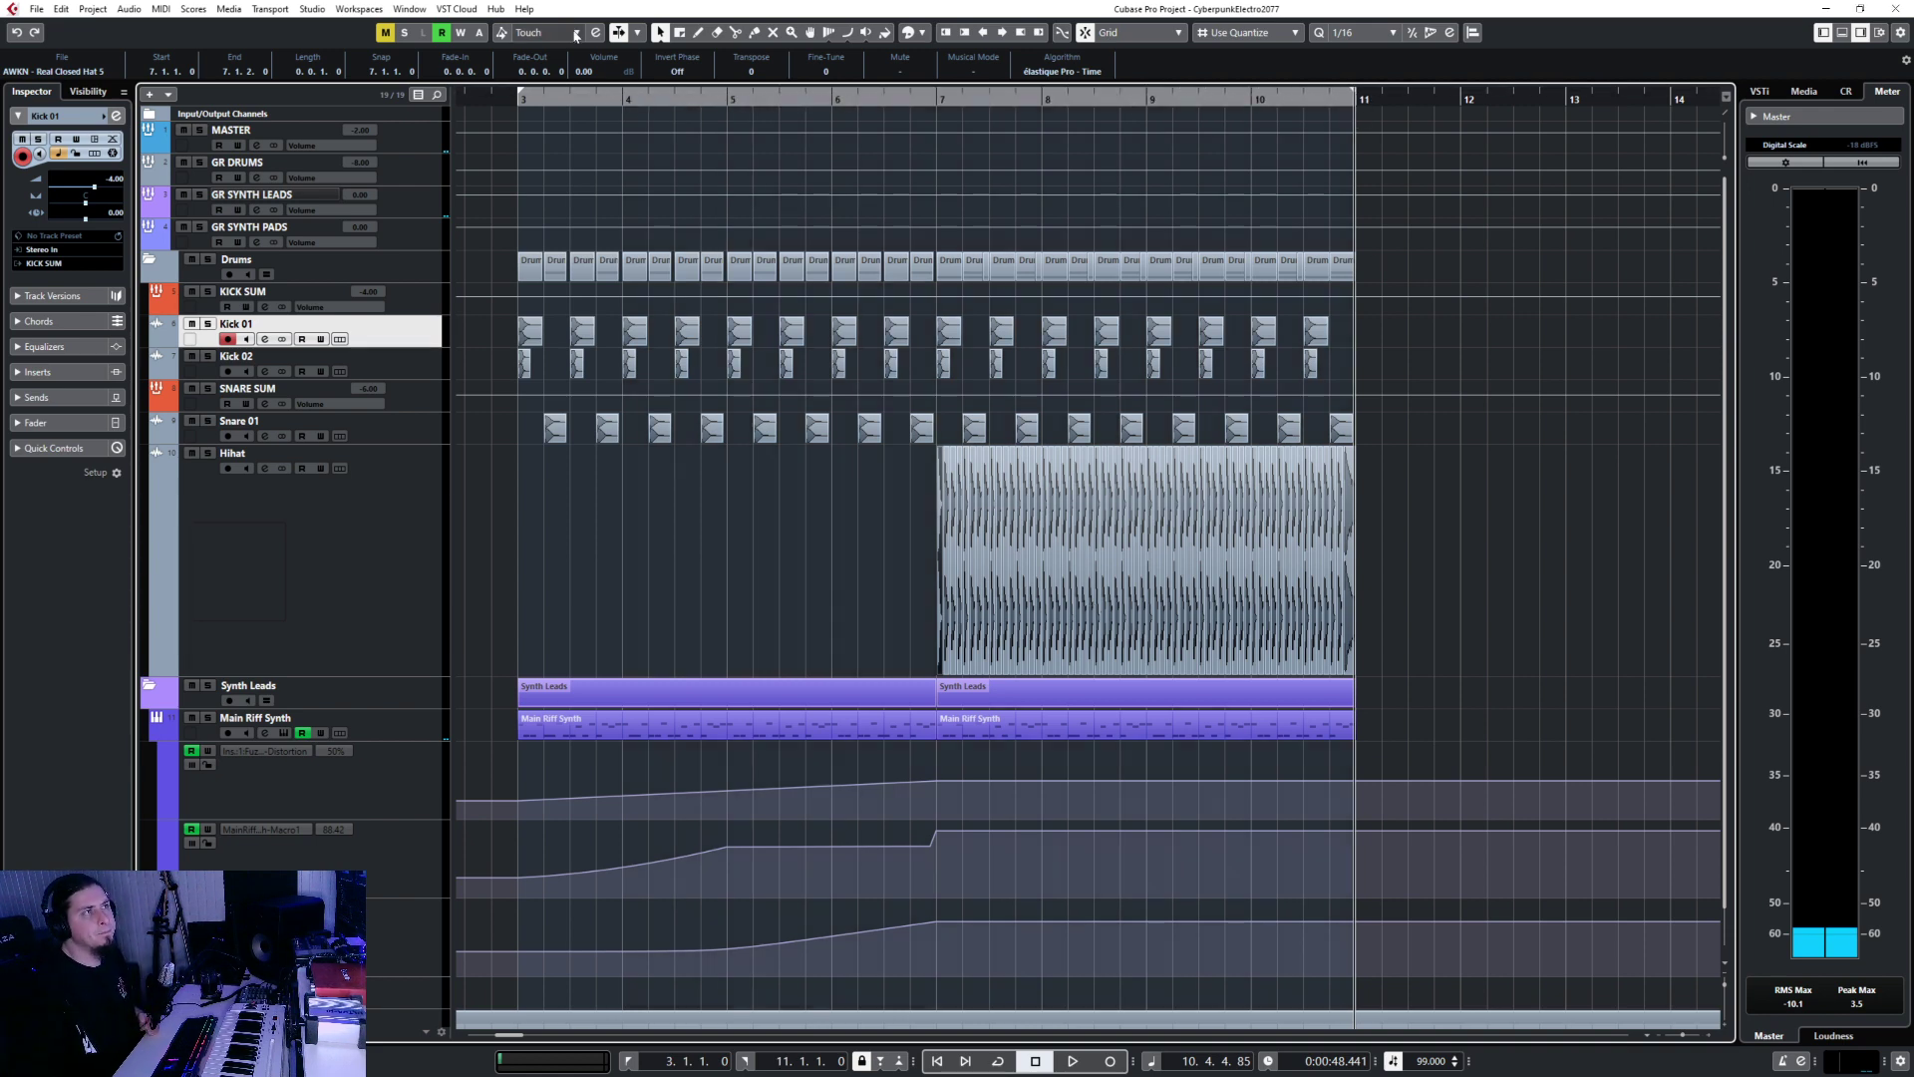
click(518, 101)
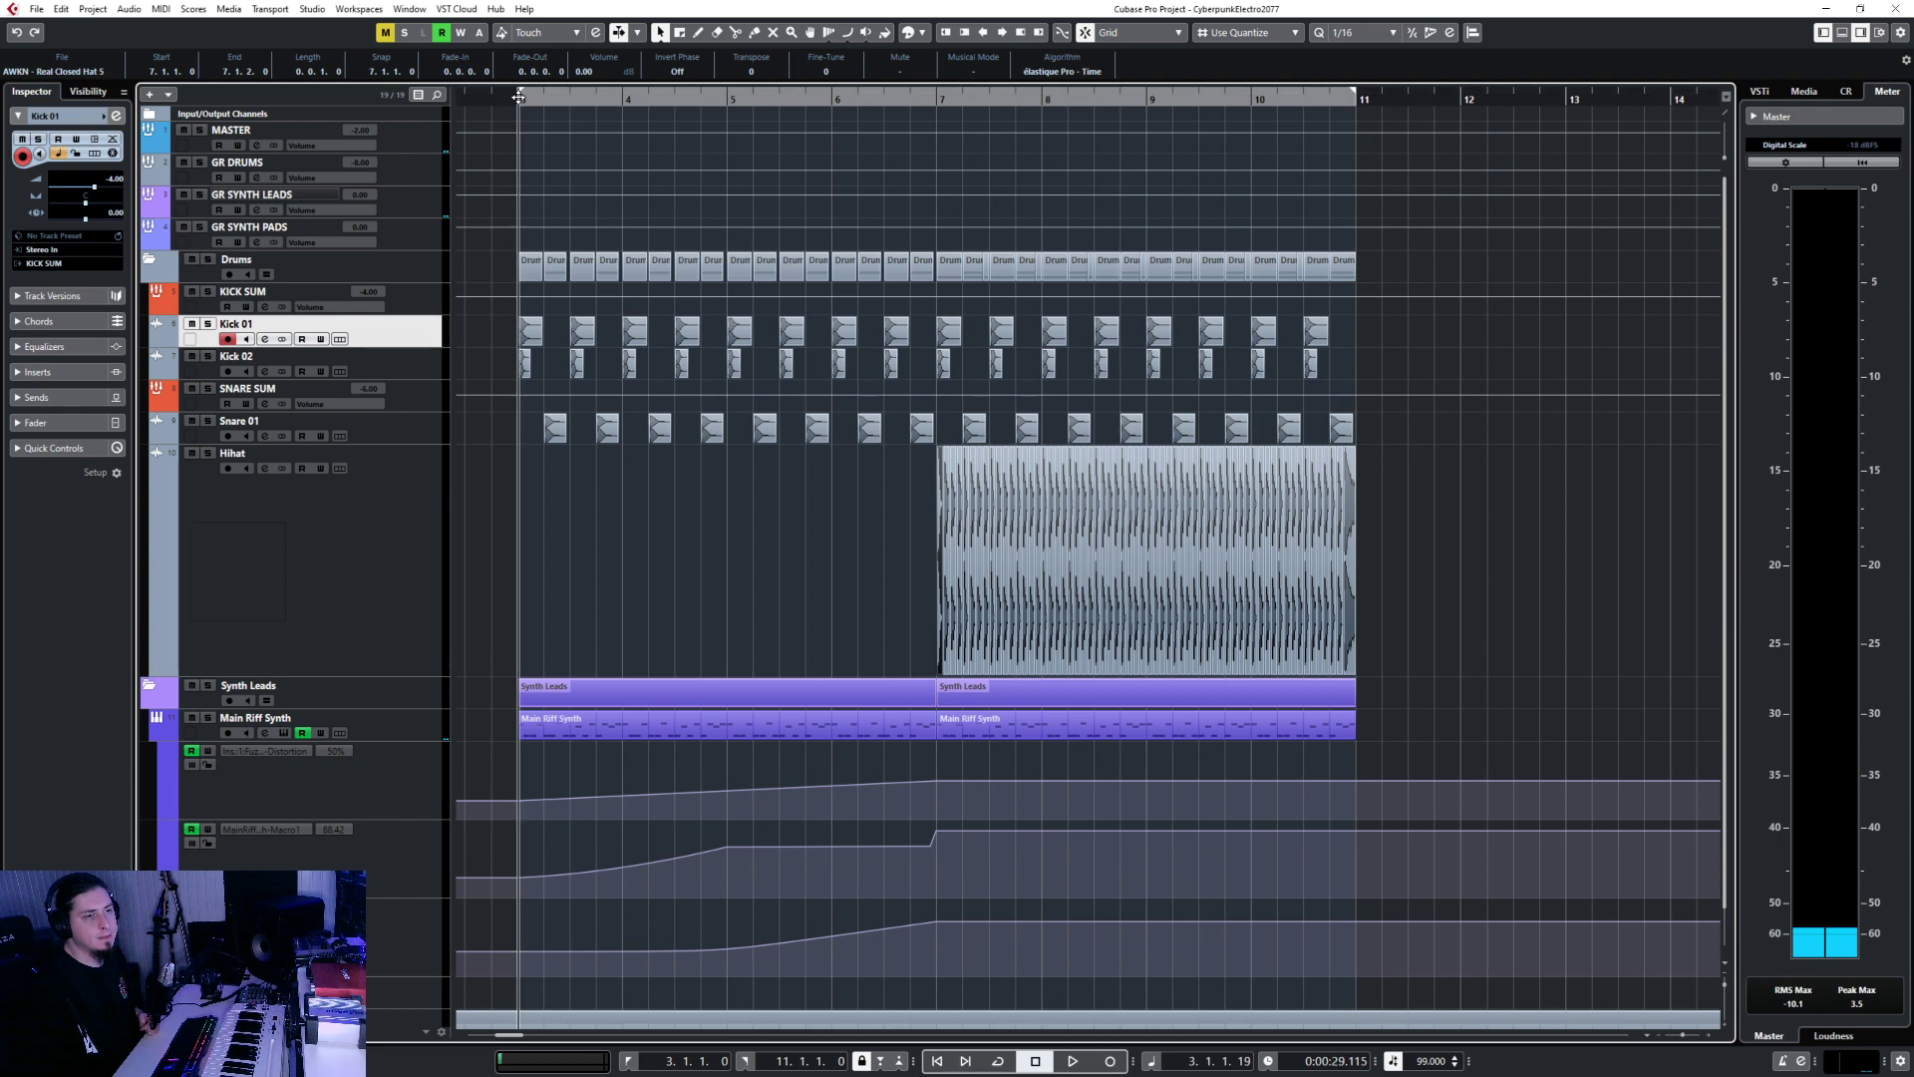
click(1354, 99)
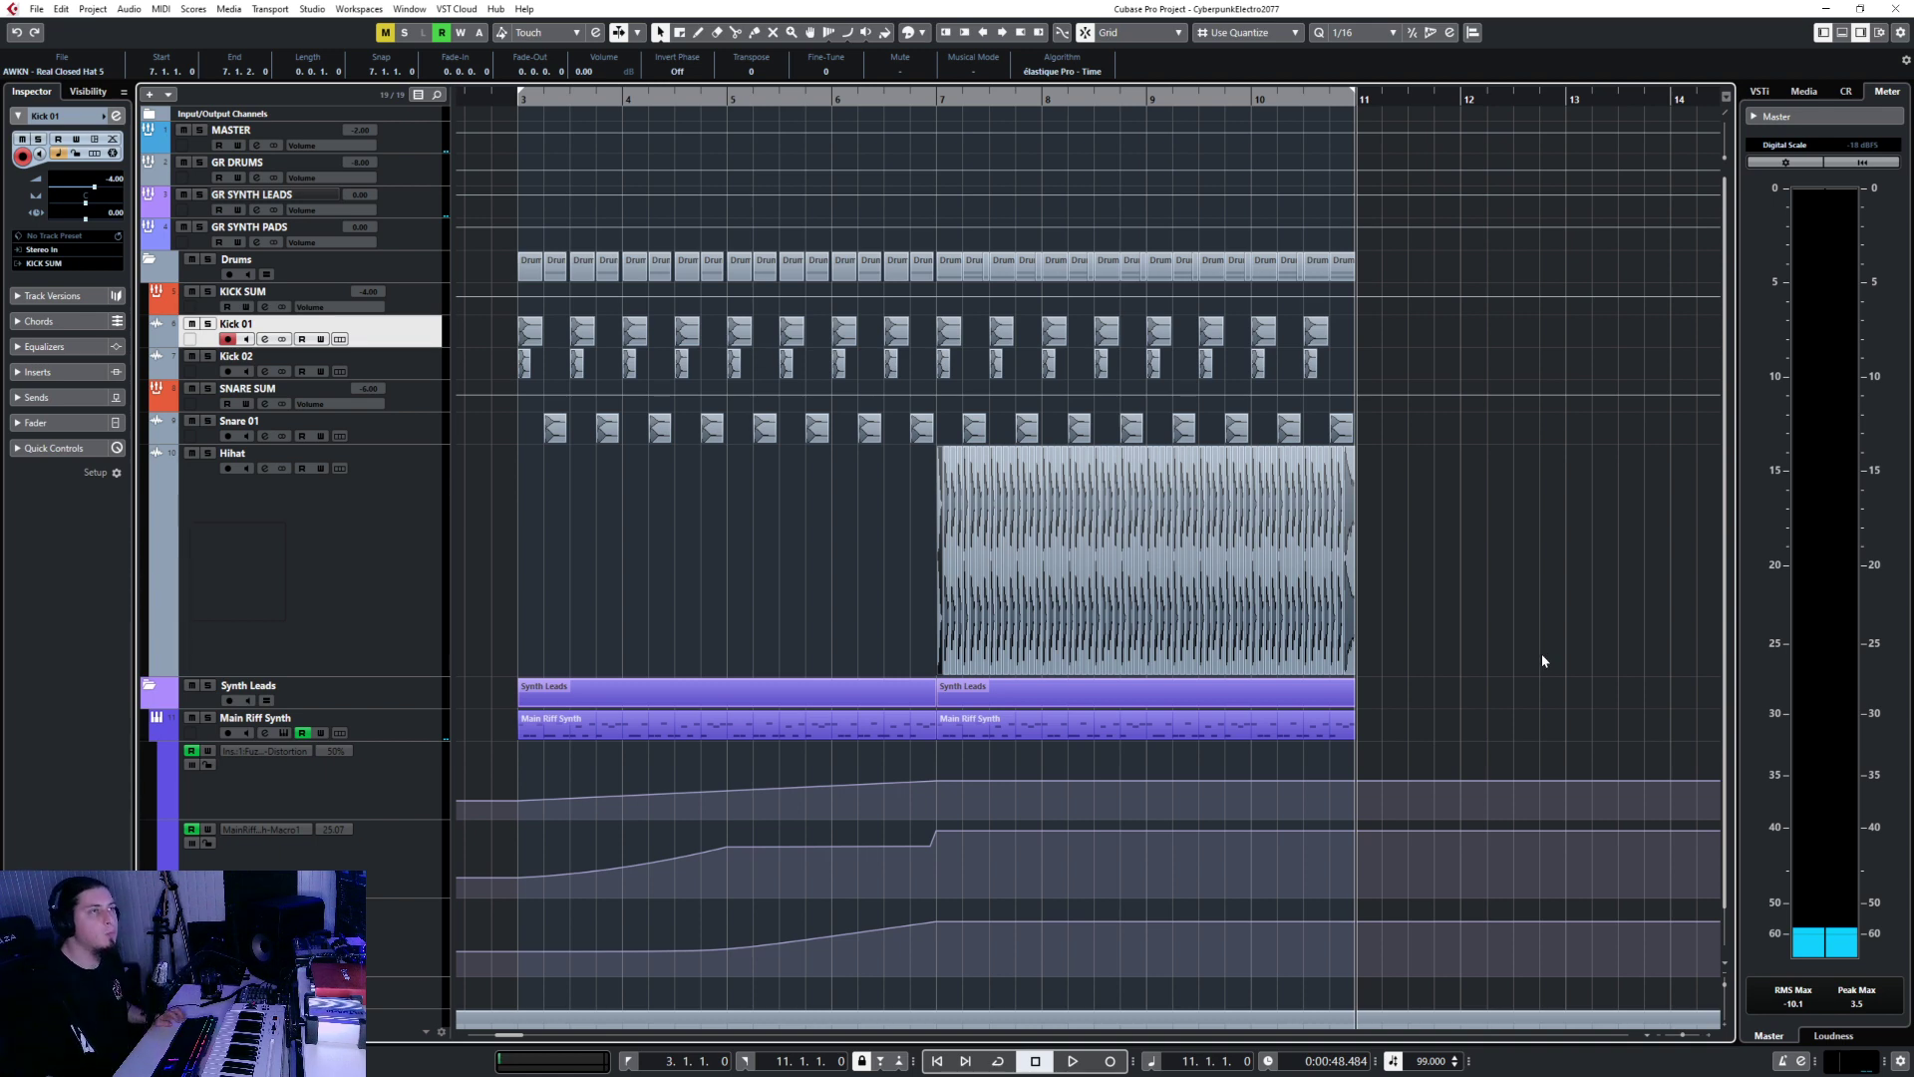
click(762, 490)
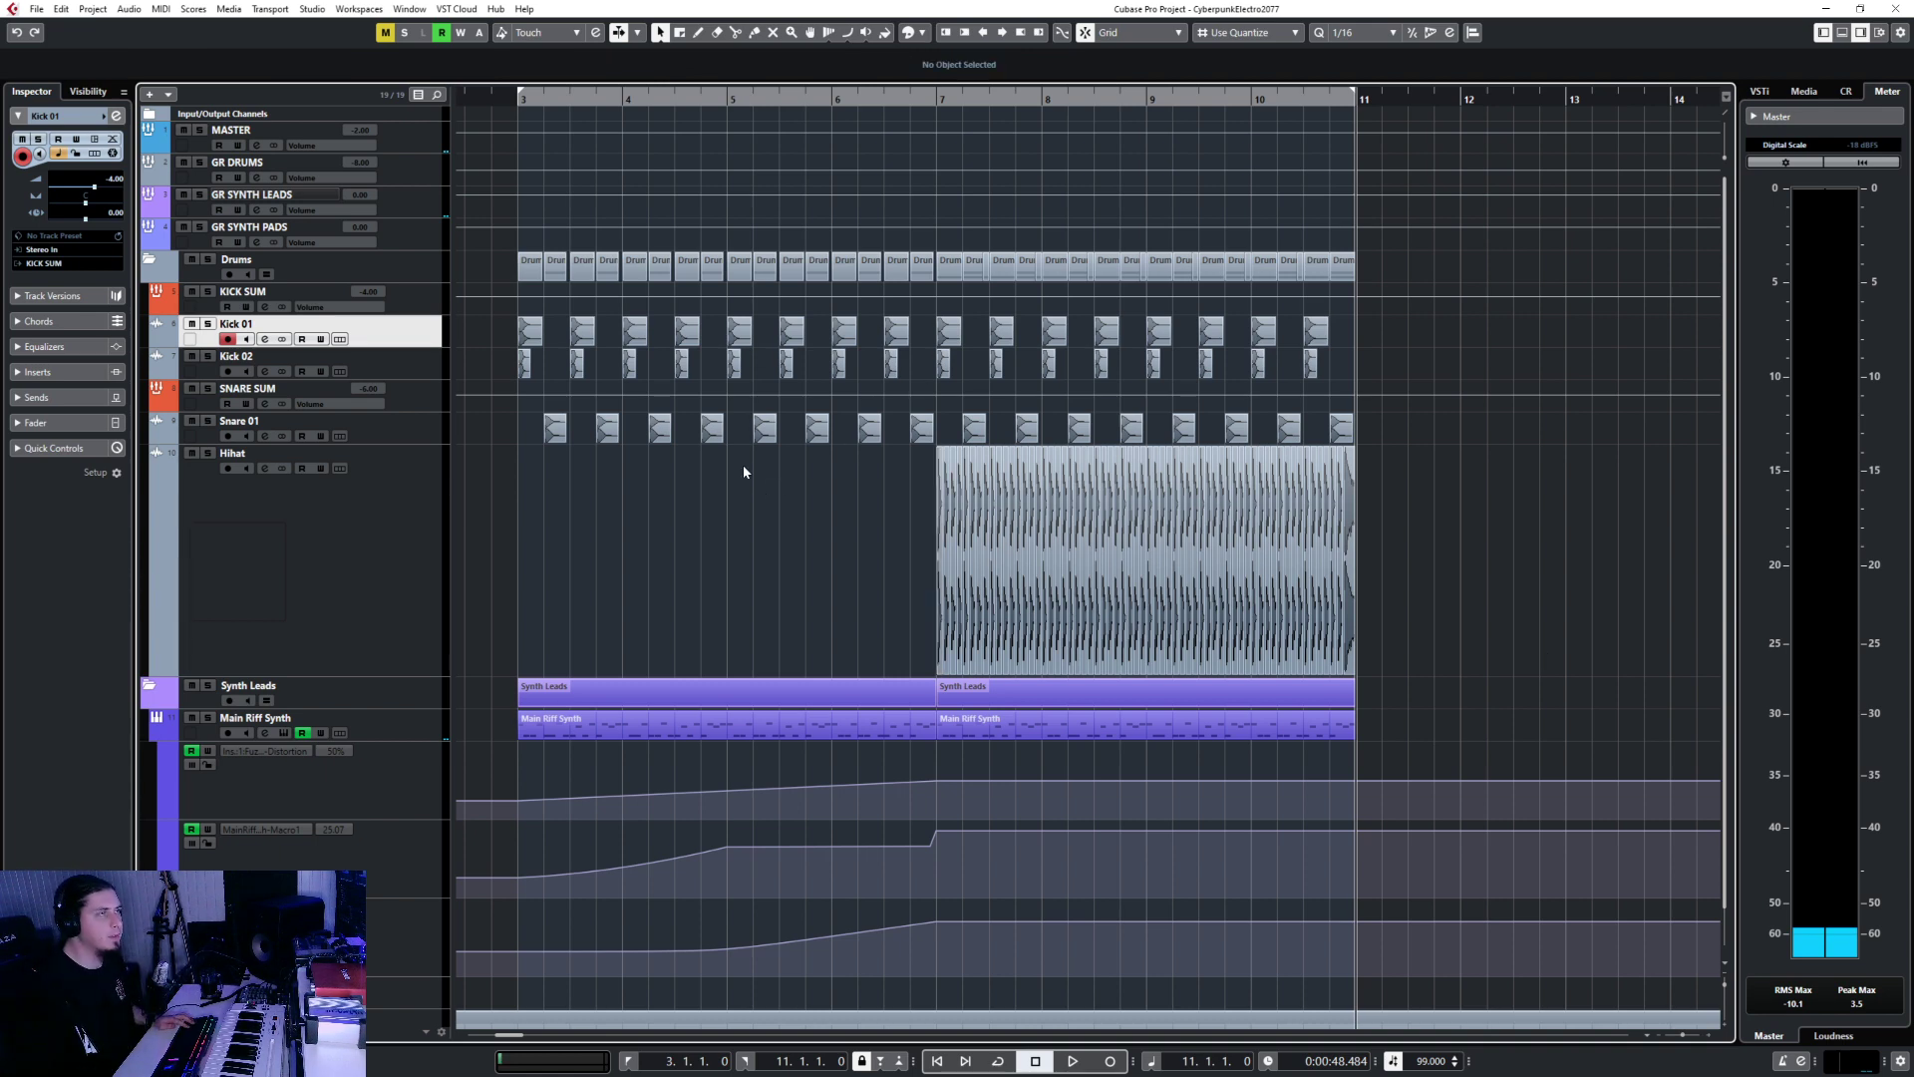
Fold the Synth Leads and Synth Pads folders, leaving the Drums folder expanded.
click(148, 685)
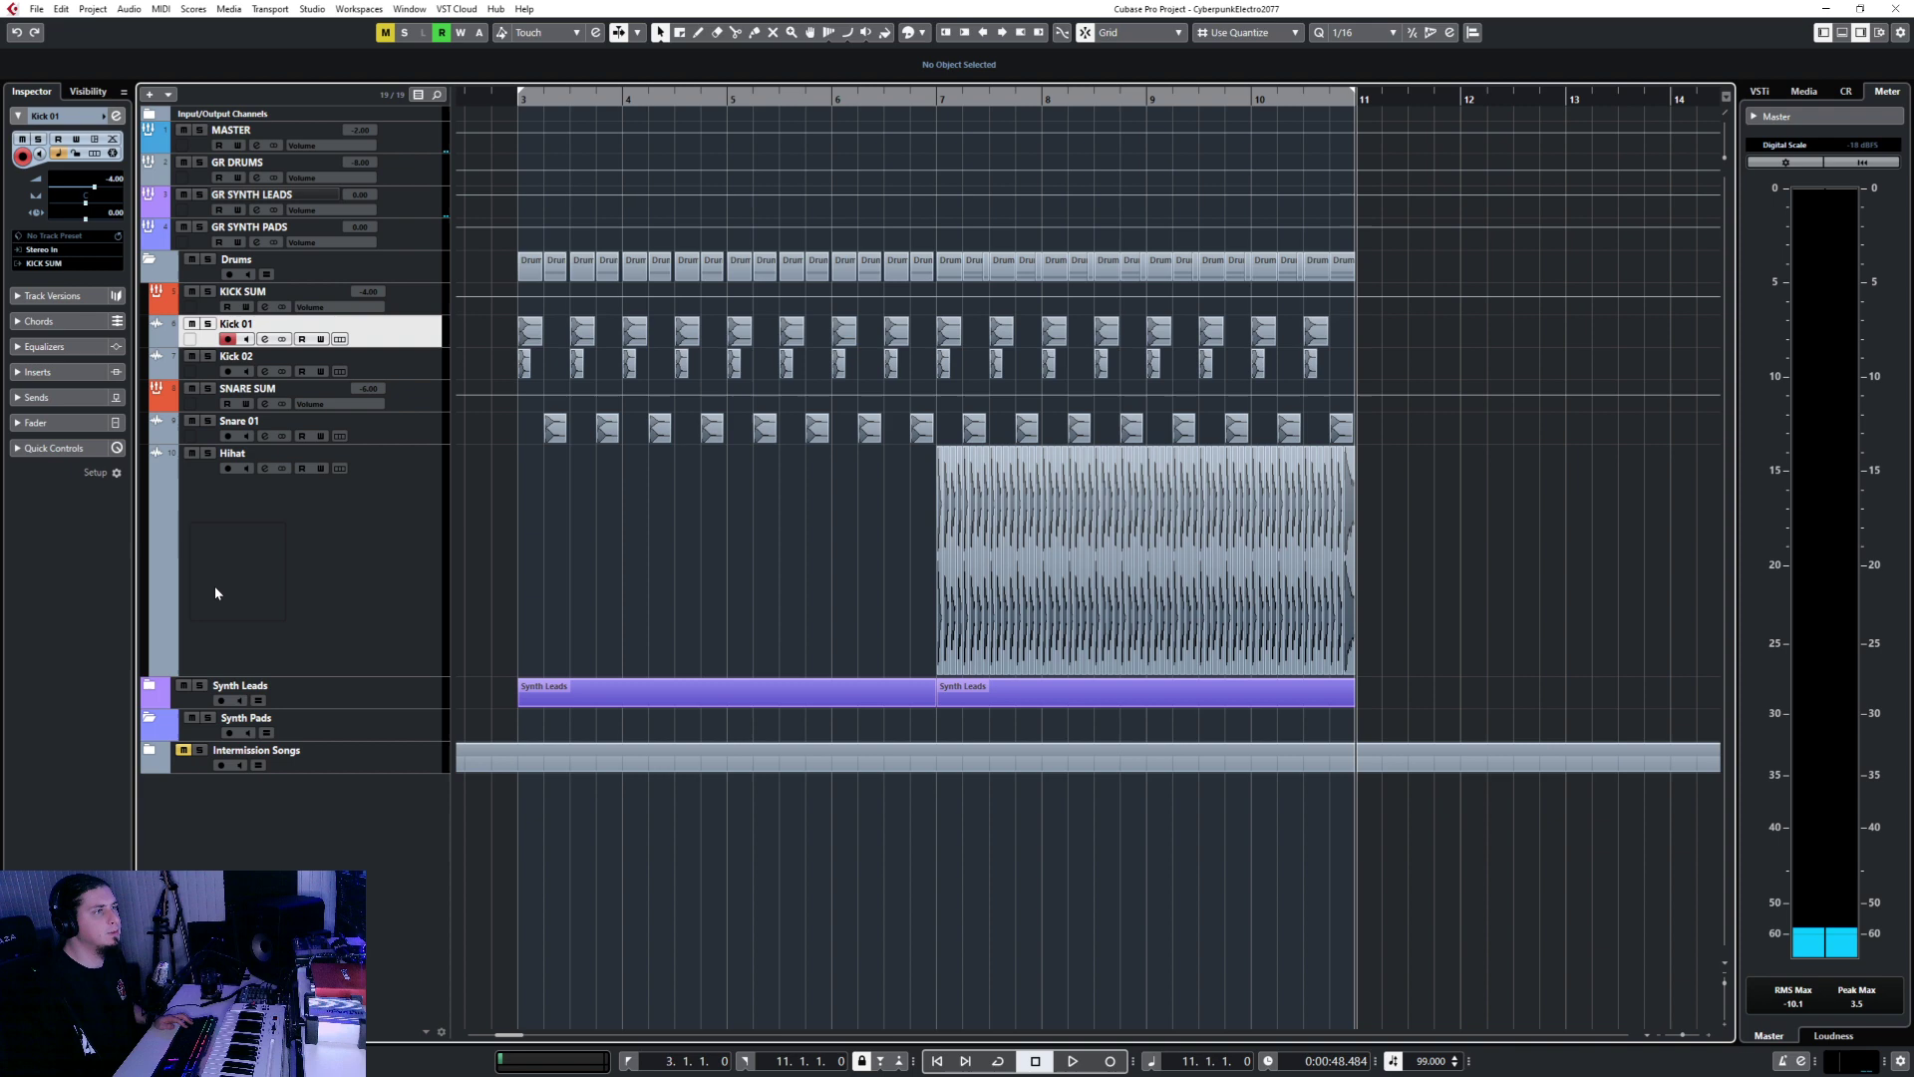
click(153, 261)
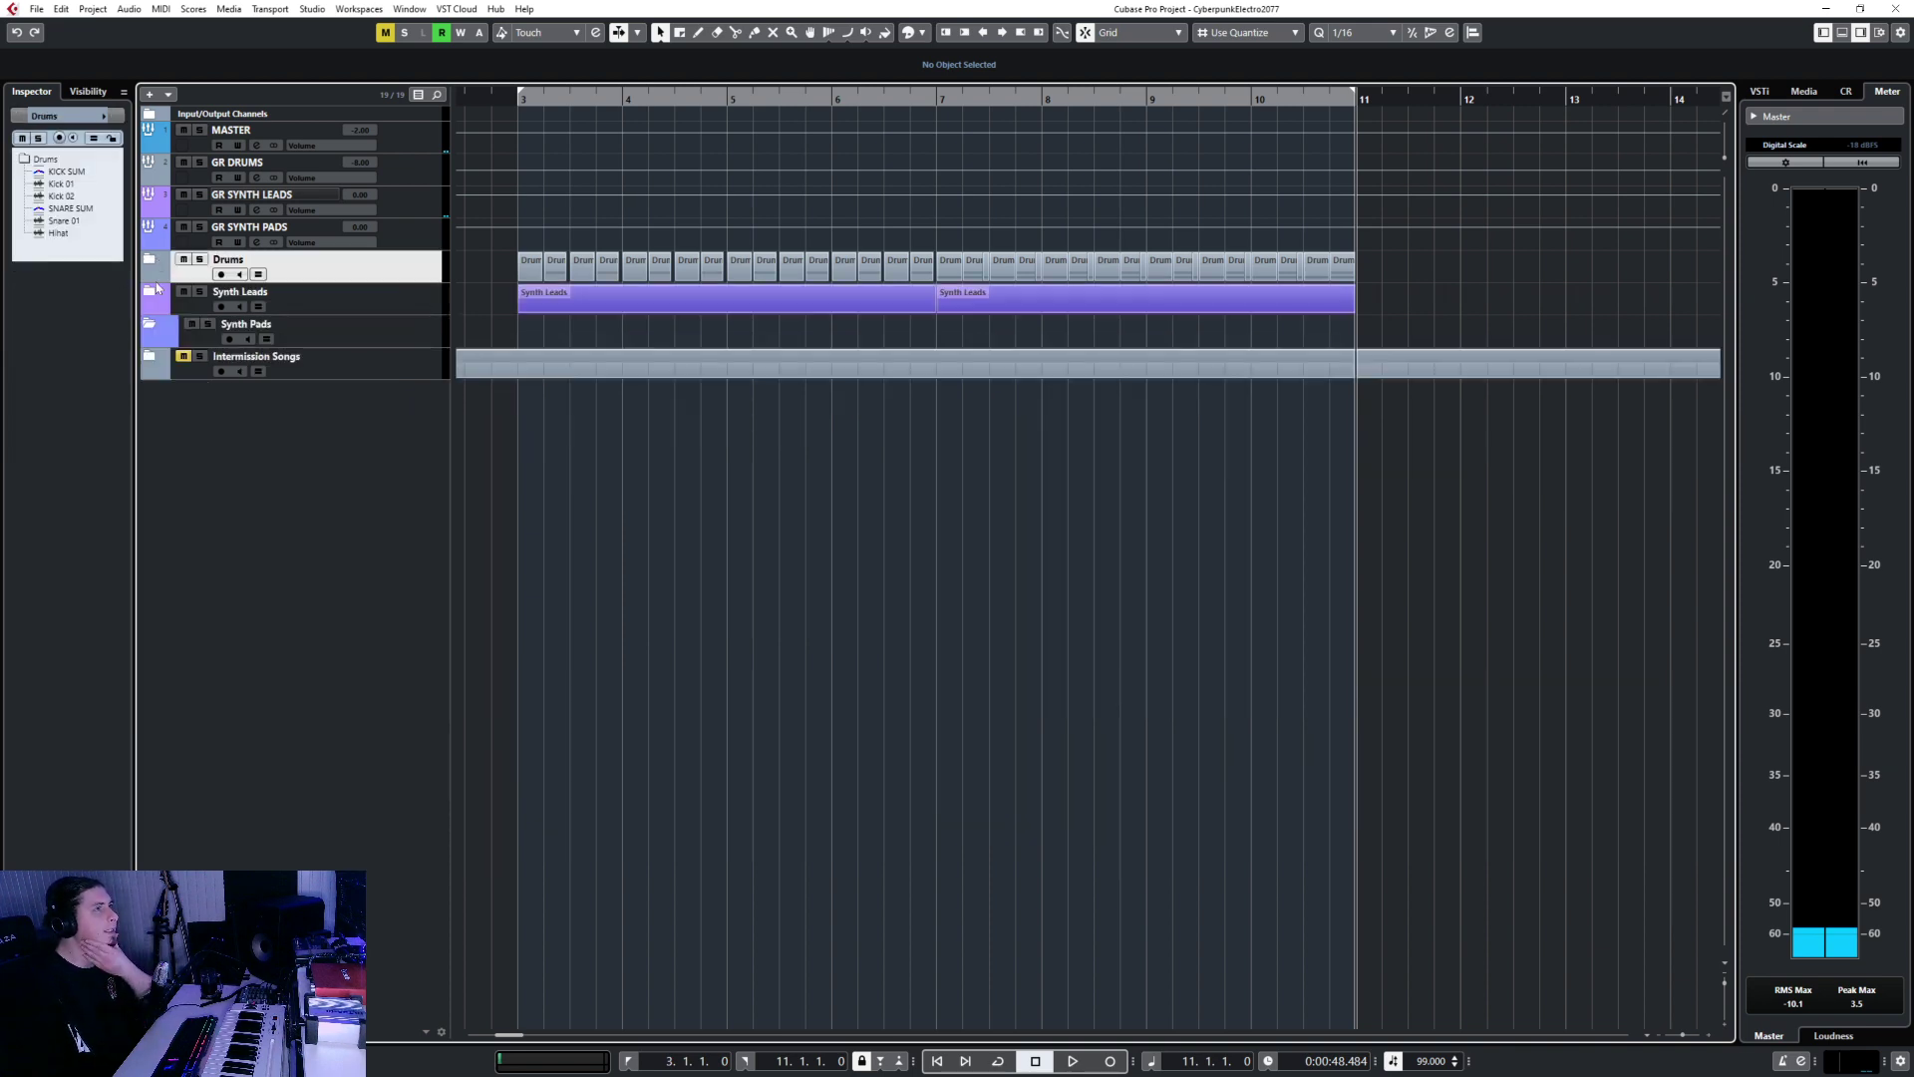
click(152, 329)
click(150, 260)
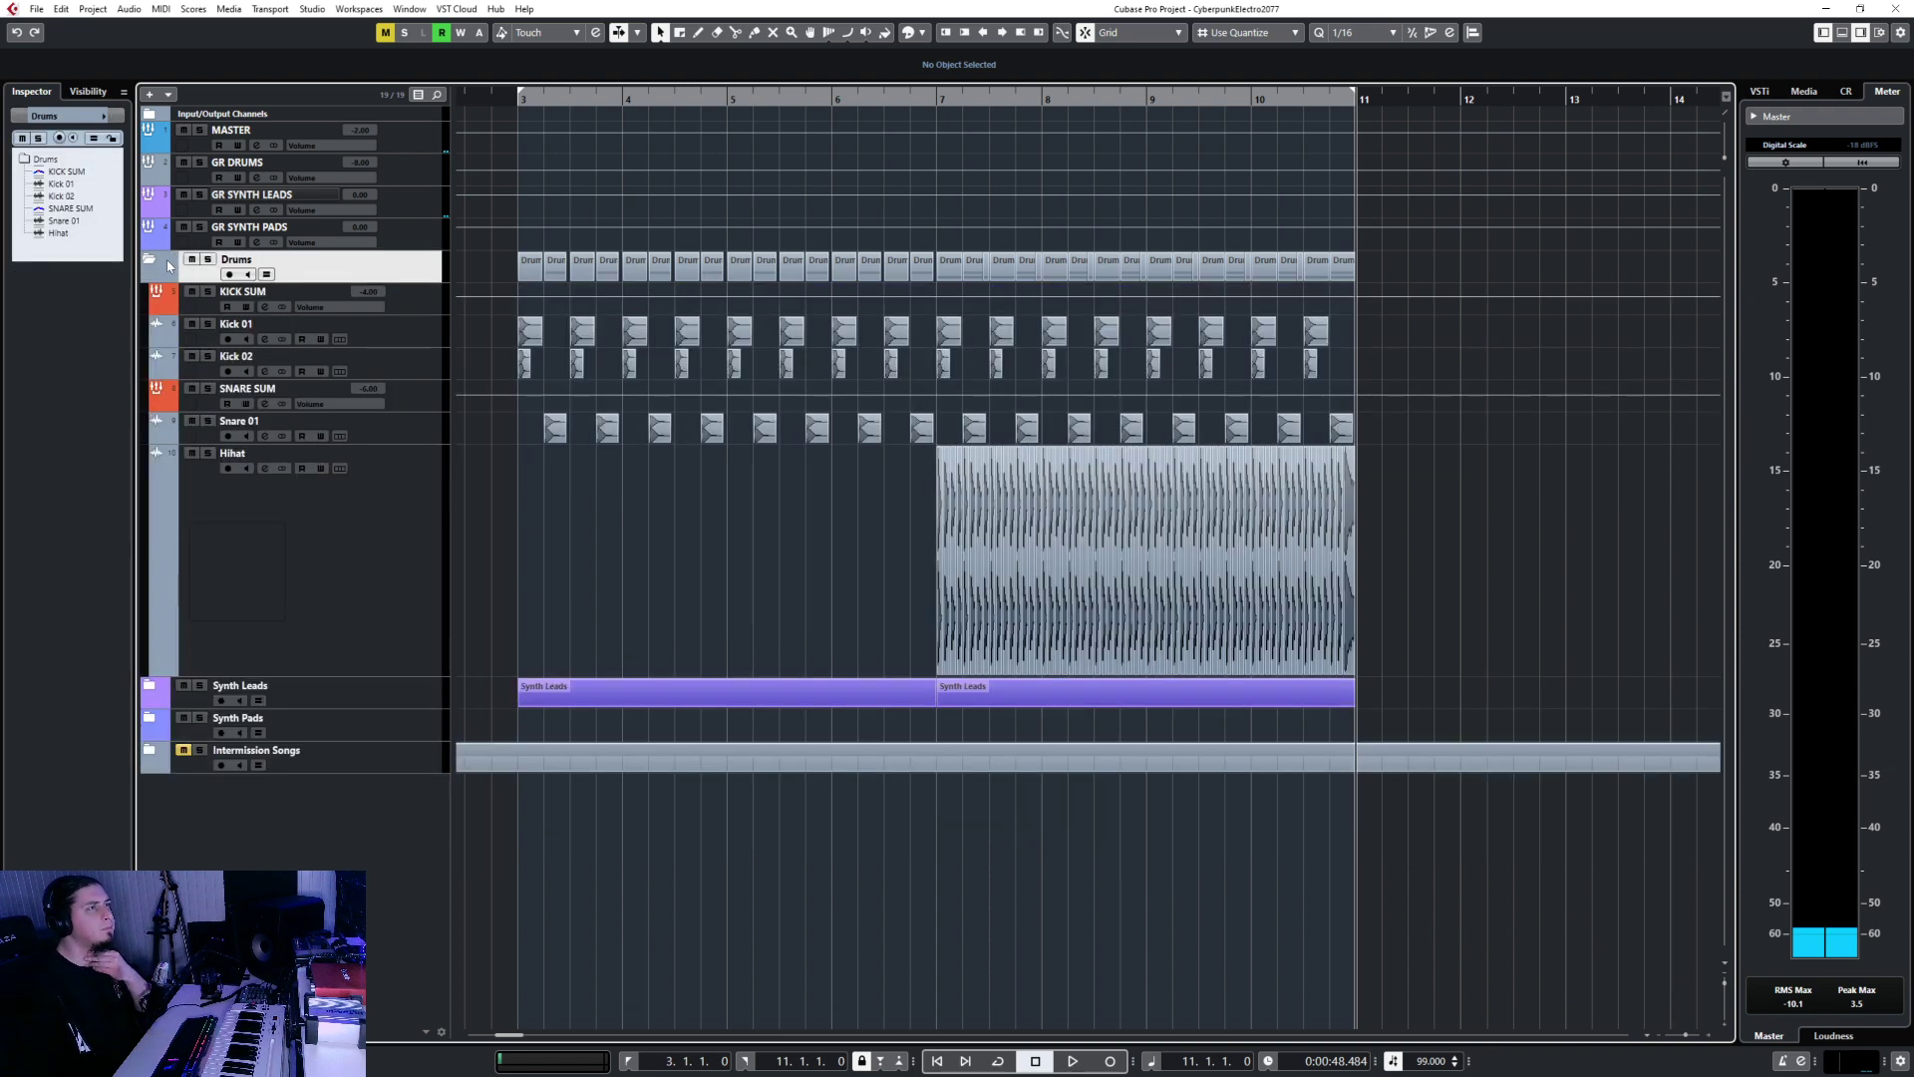
click(151, 260)
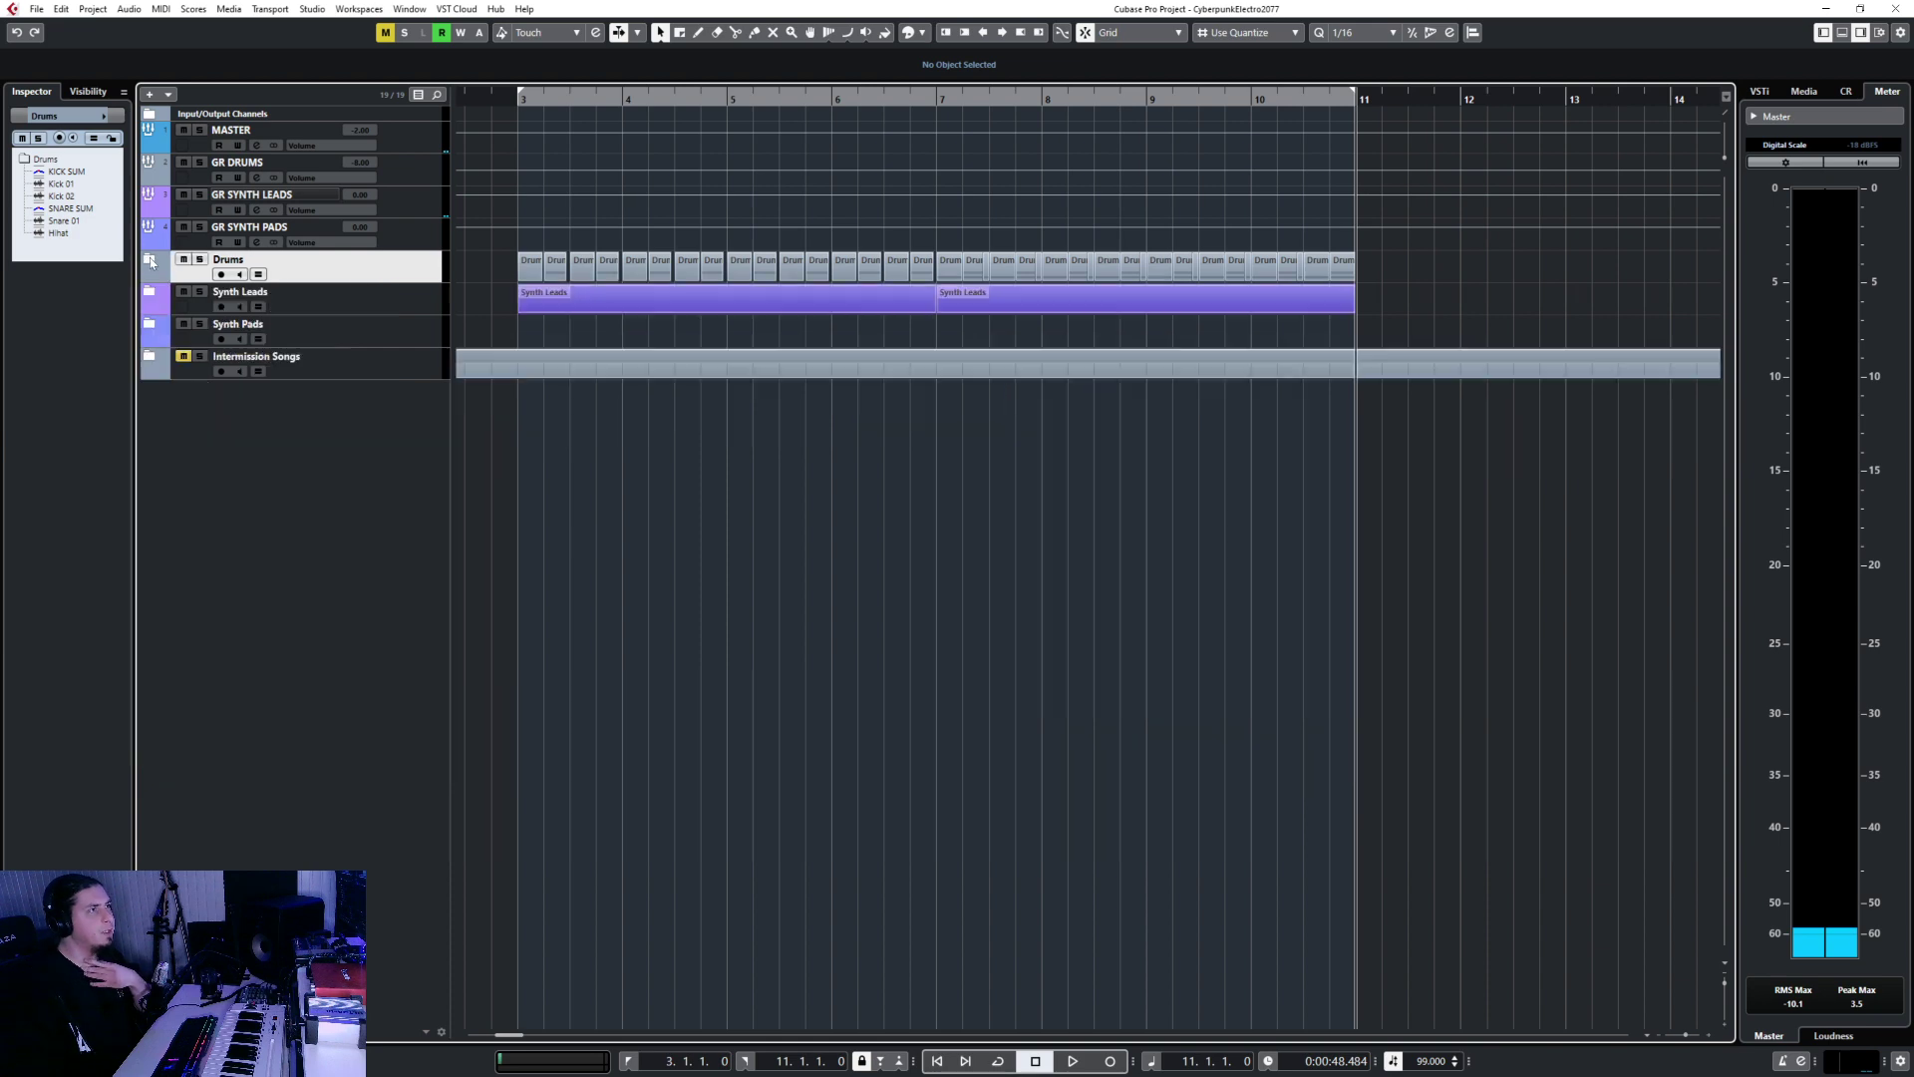
click(150, 260)
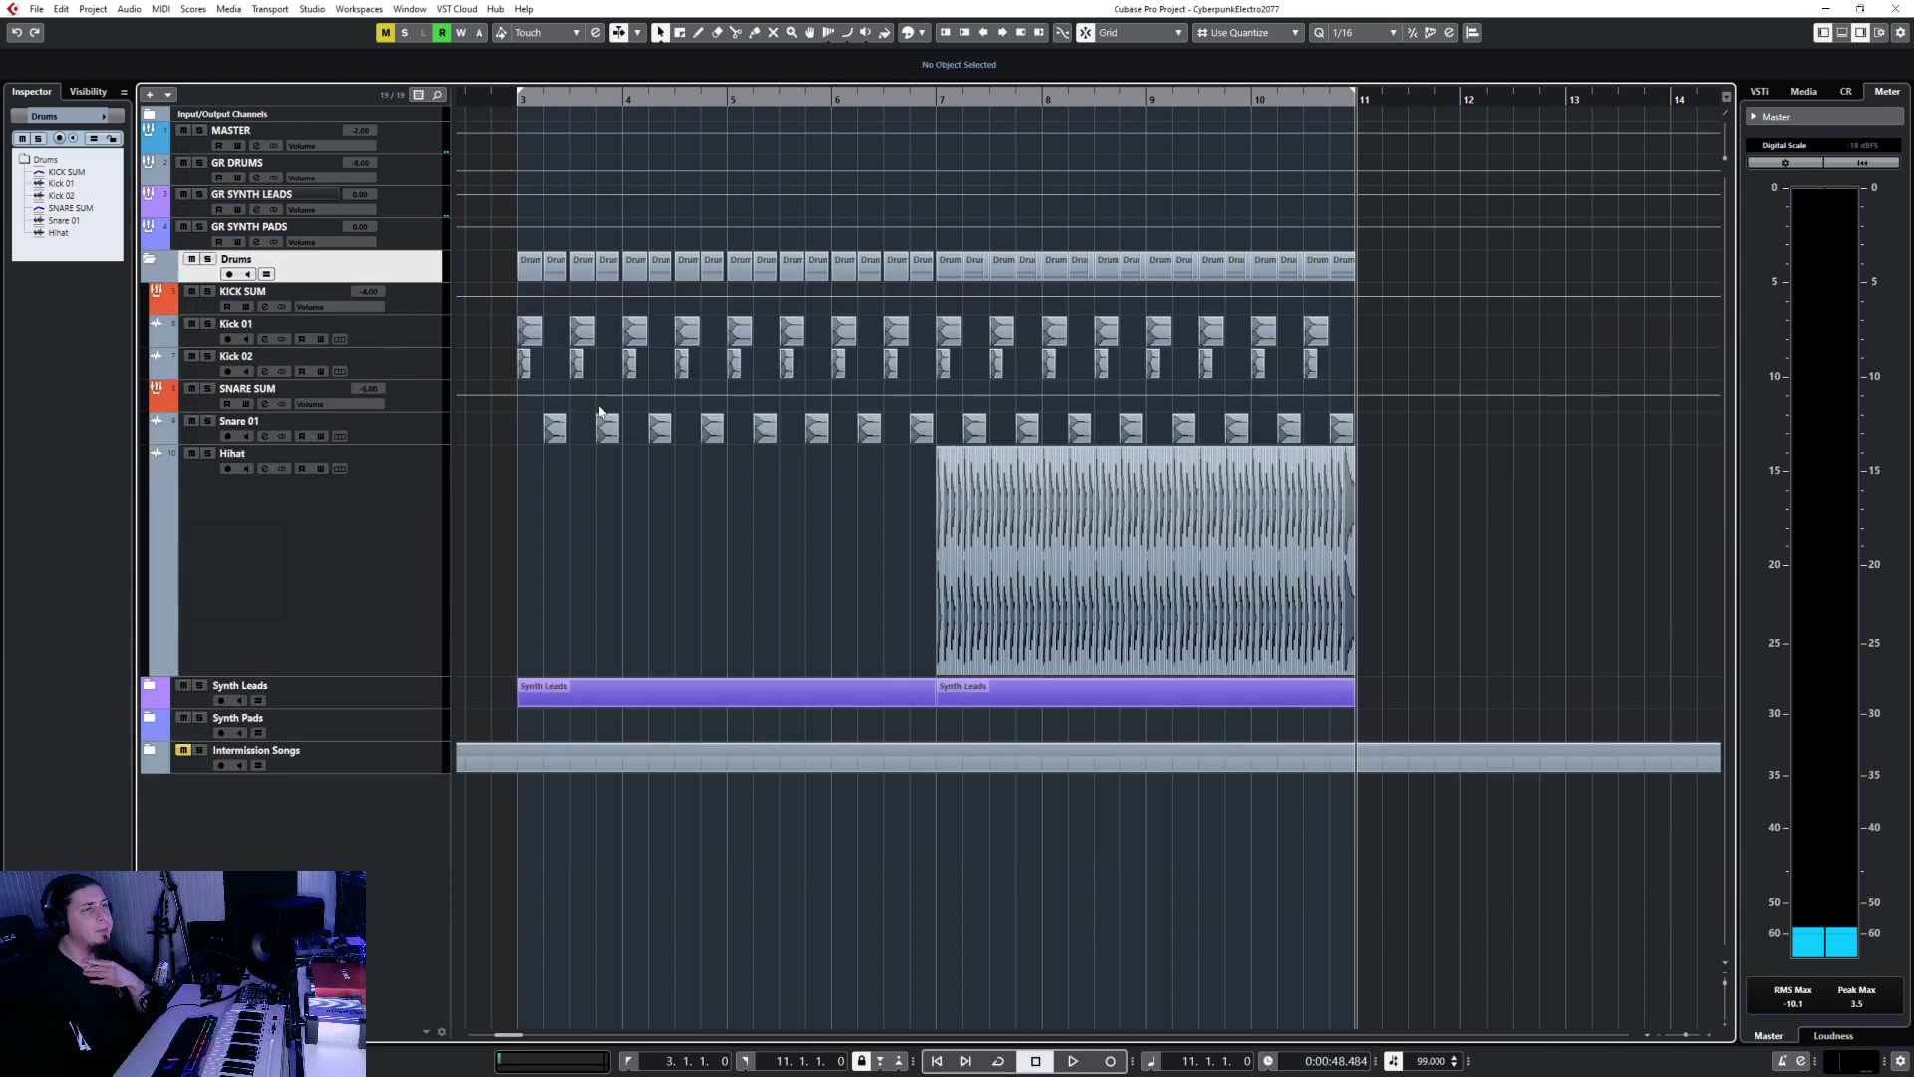
click(150, 260)
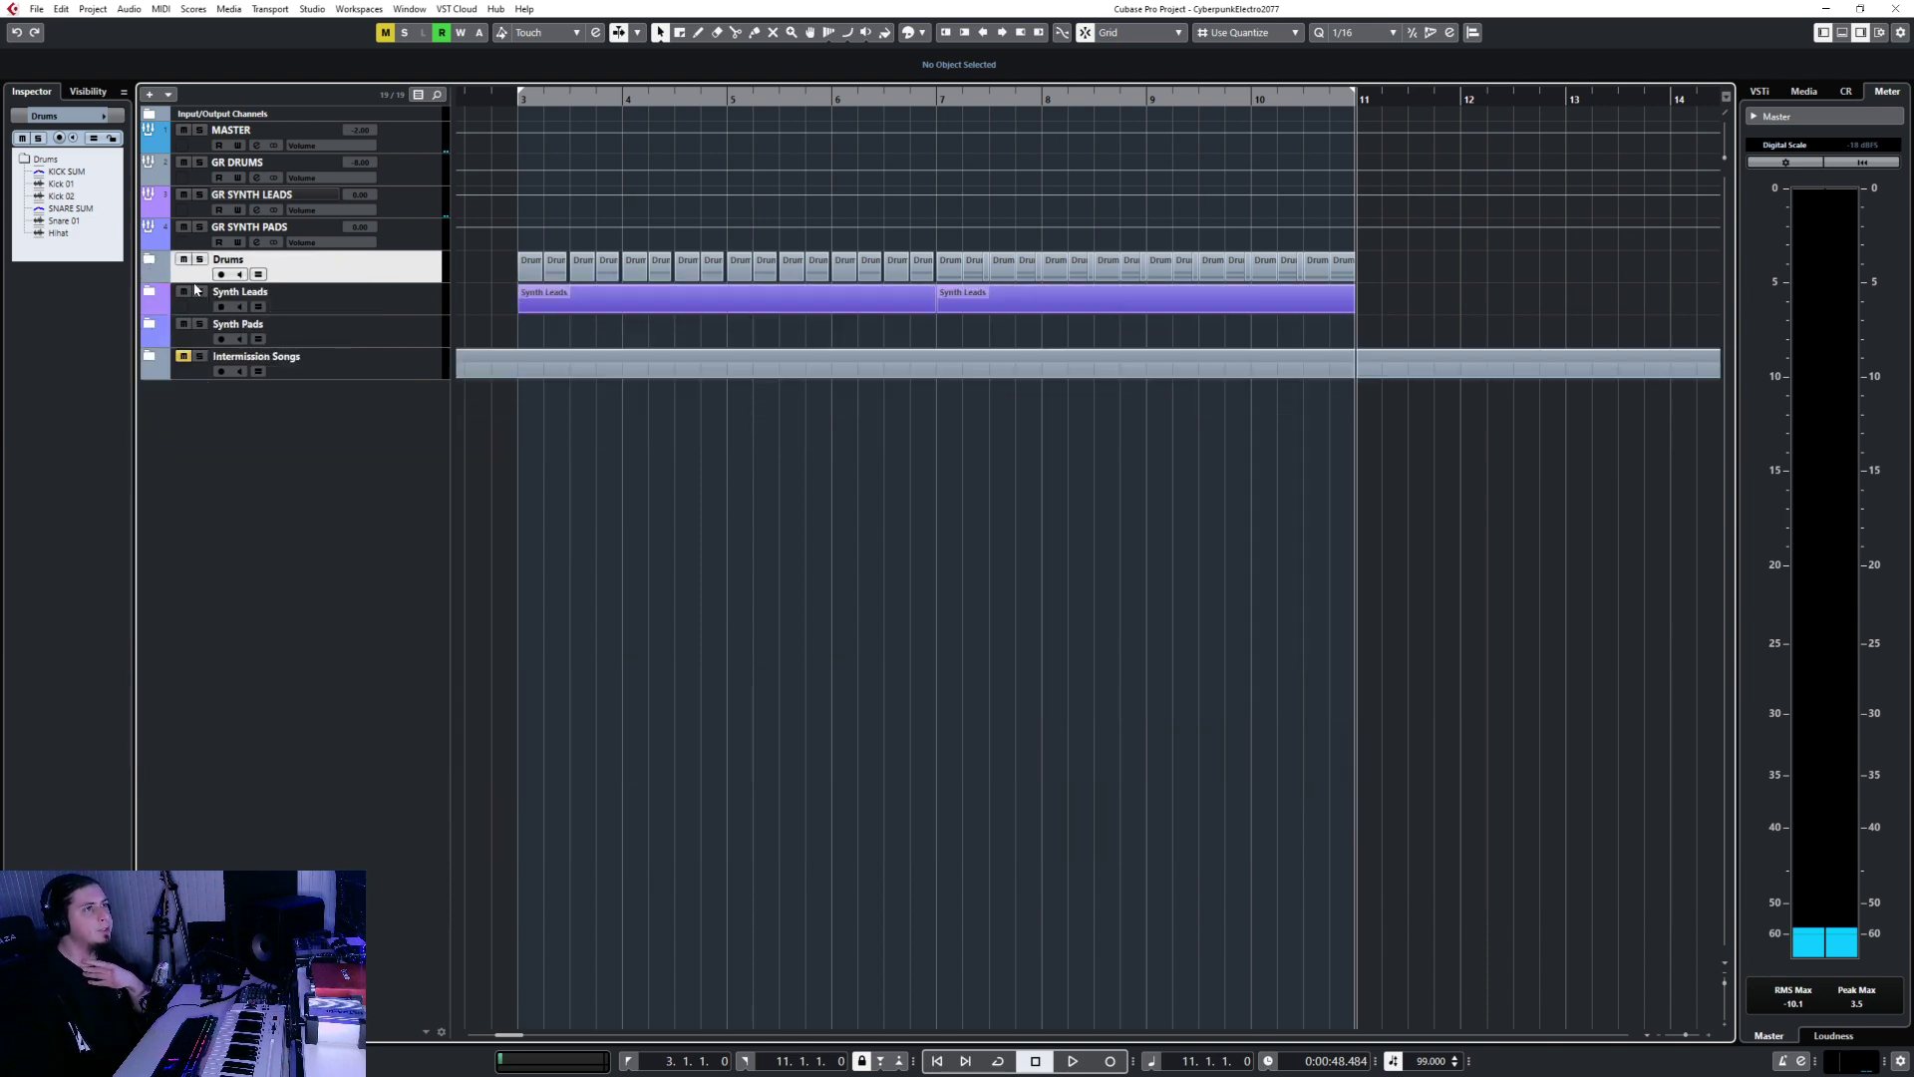
click(151, 261)
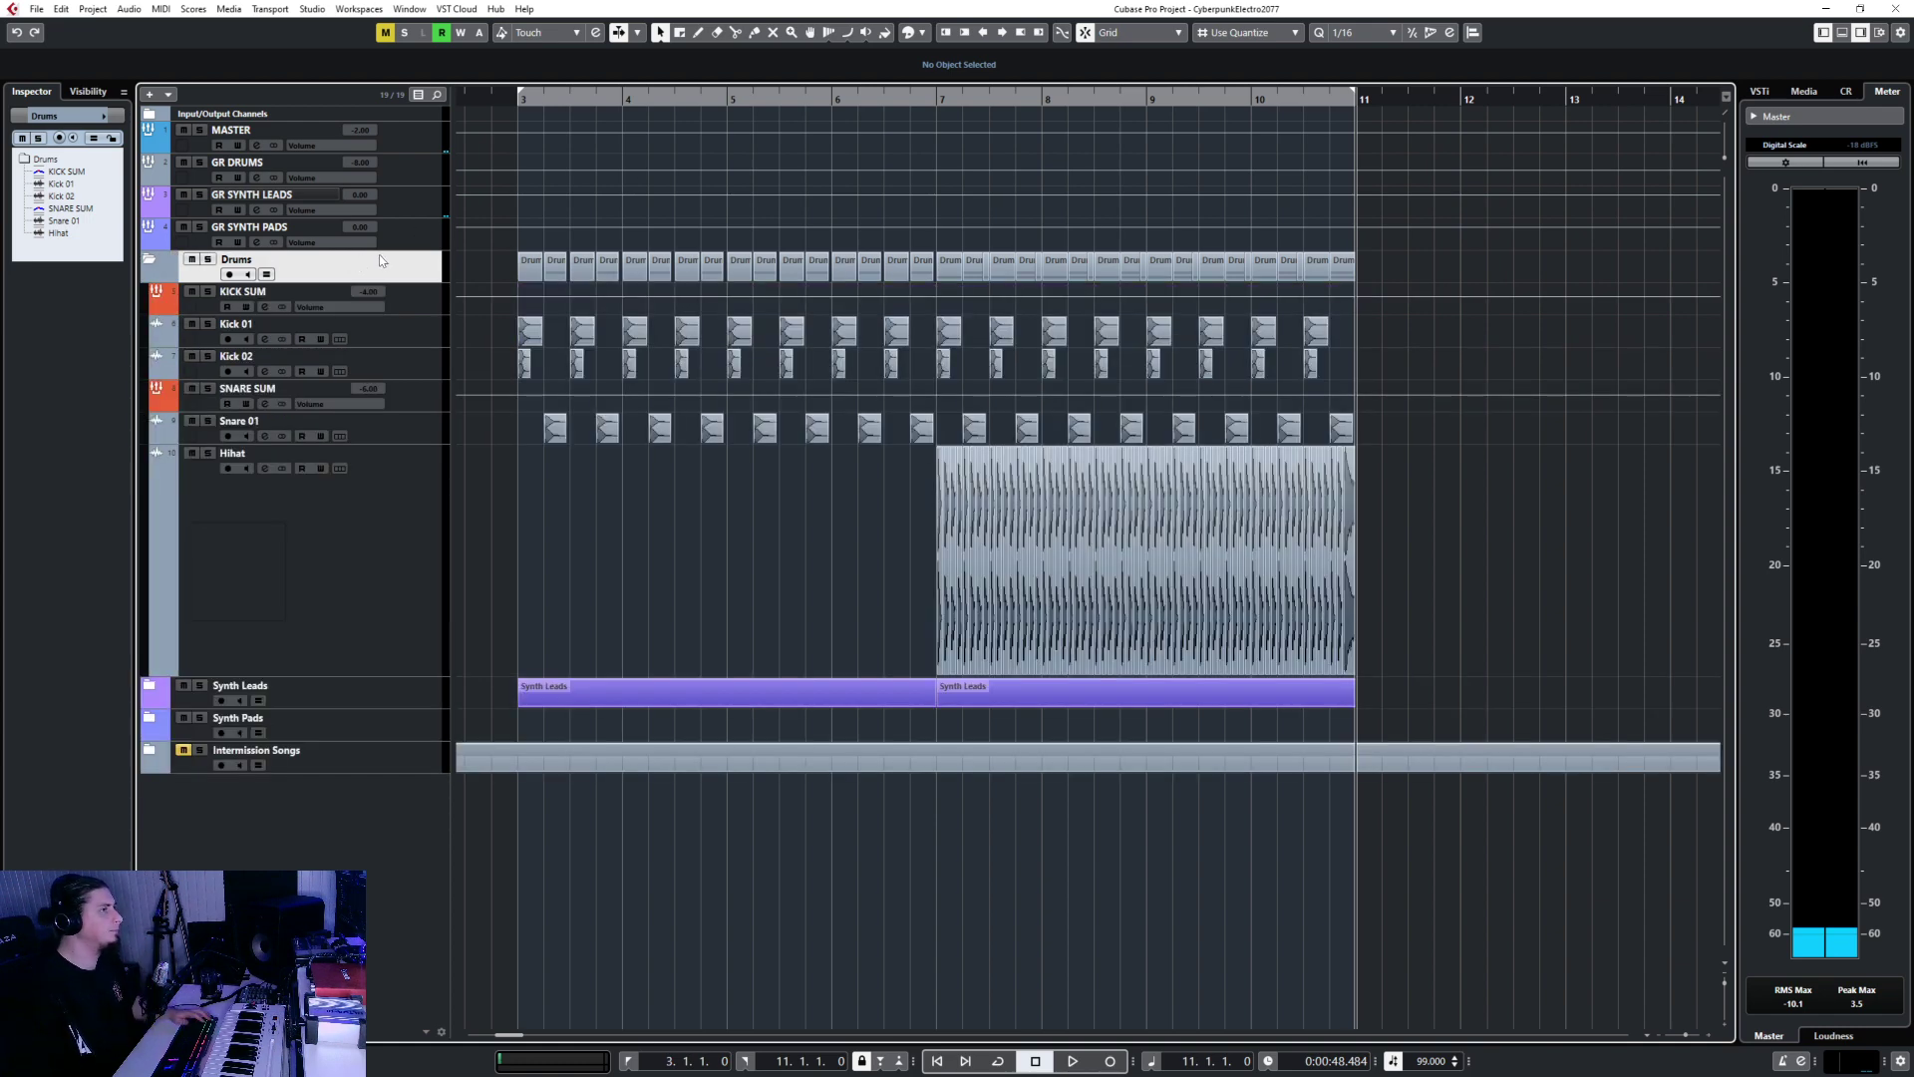
Set channel 11's EQ band 1 to a High Pass I filter in MixConsole.
key(F3)
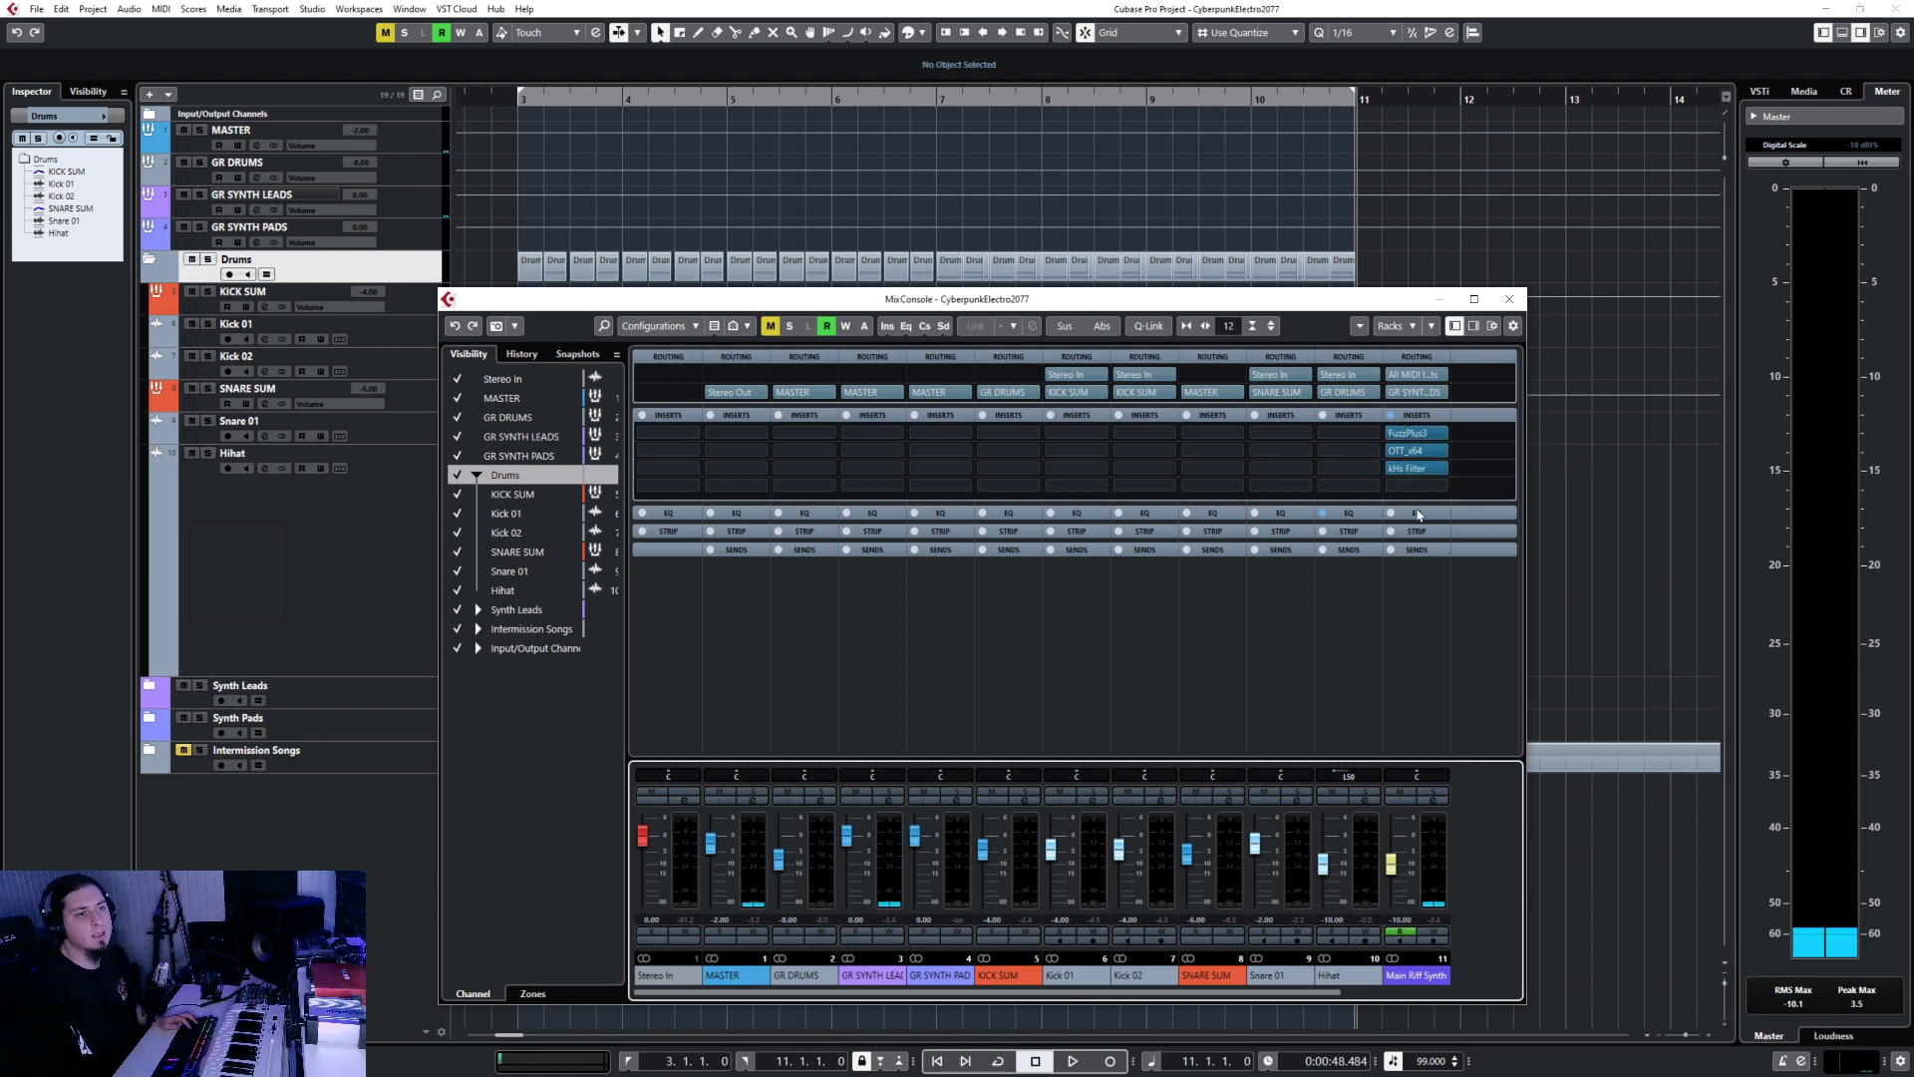
click(1419, 512)
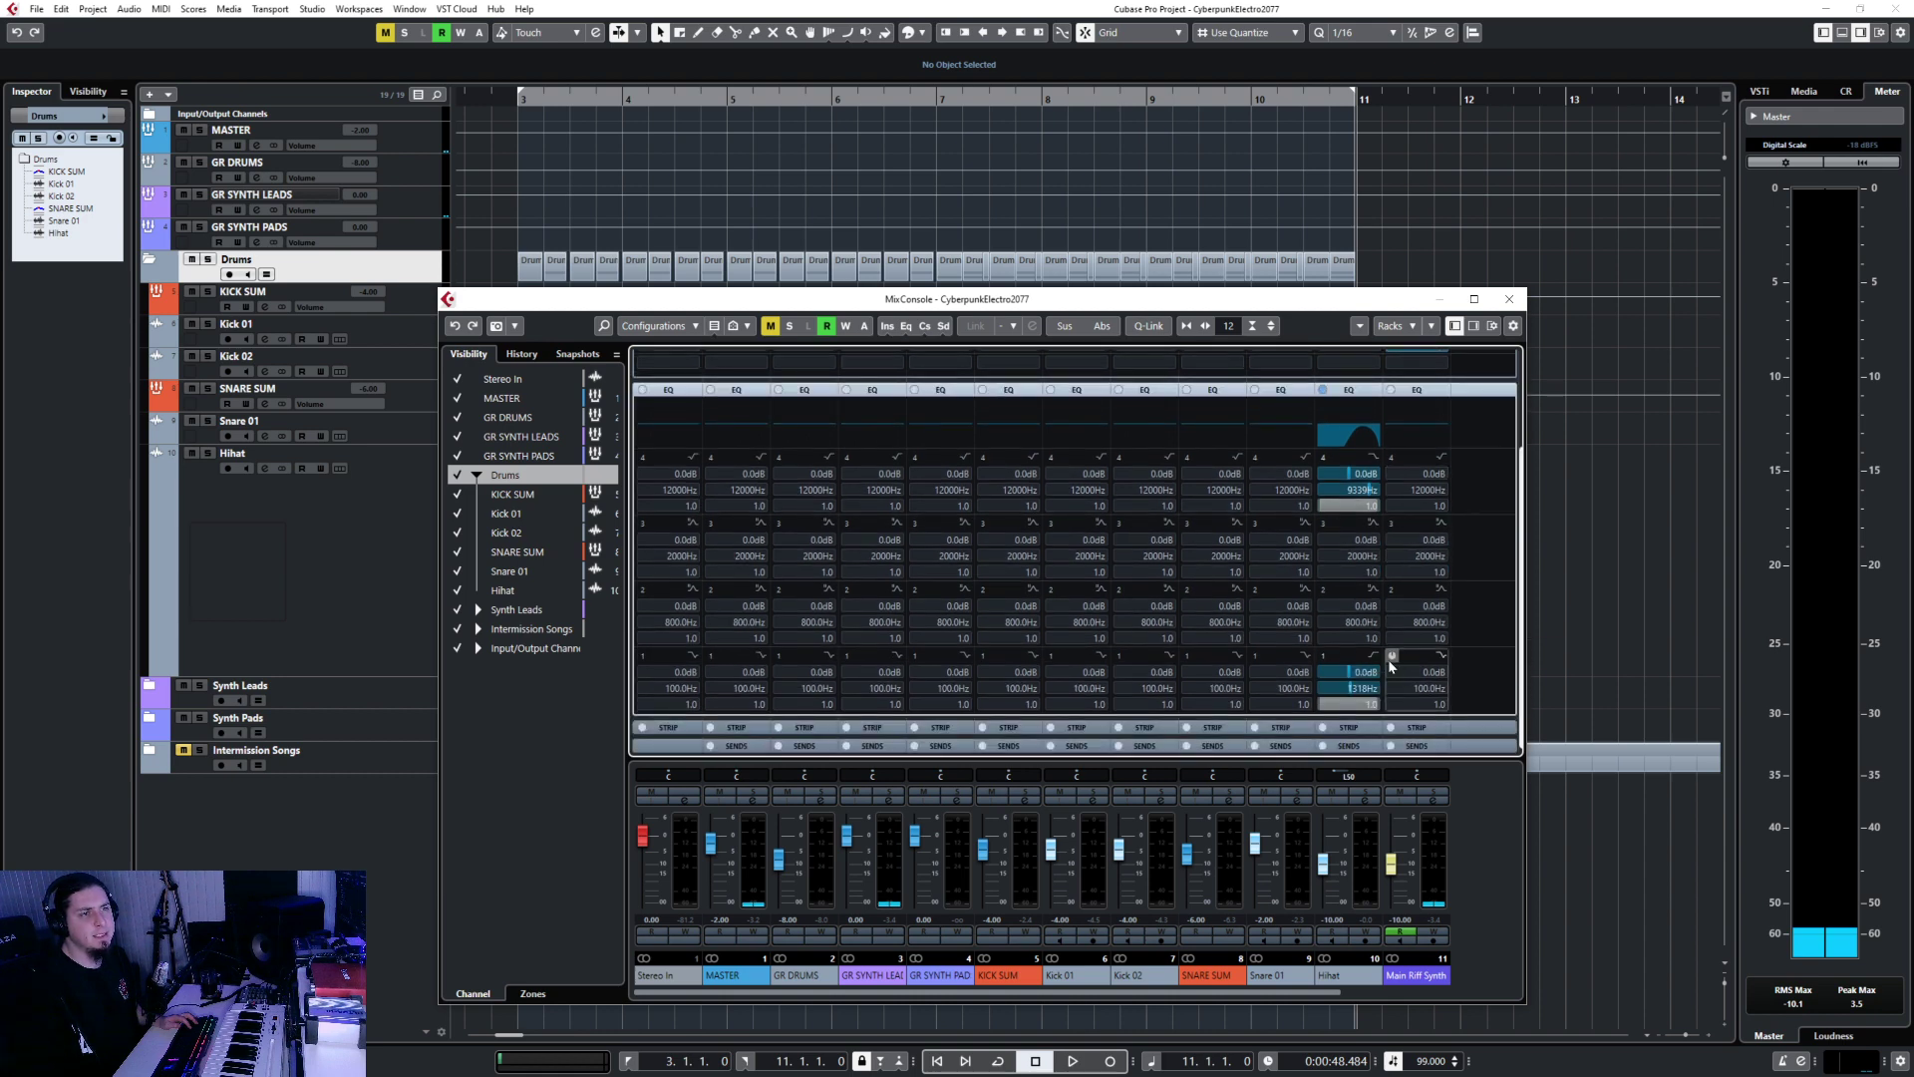
click(1446, 658)
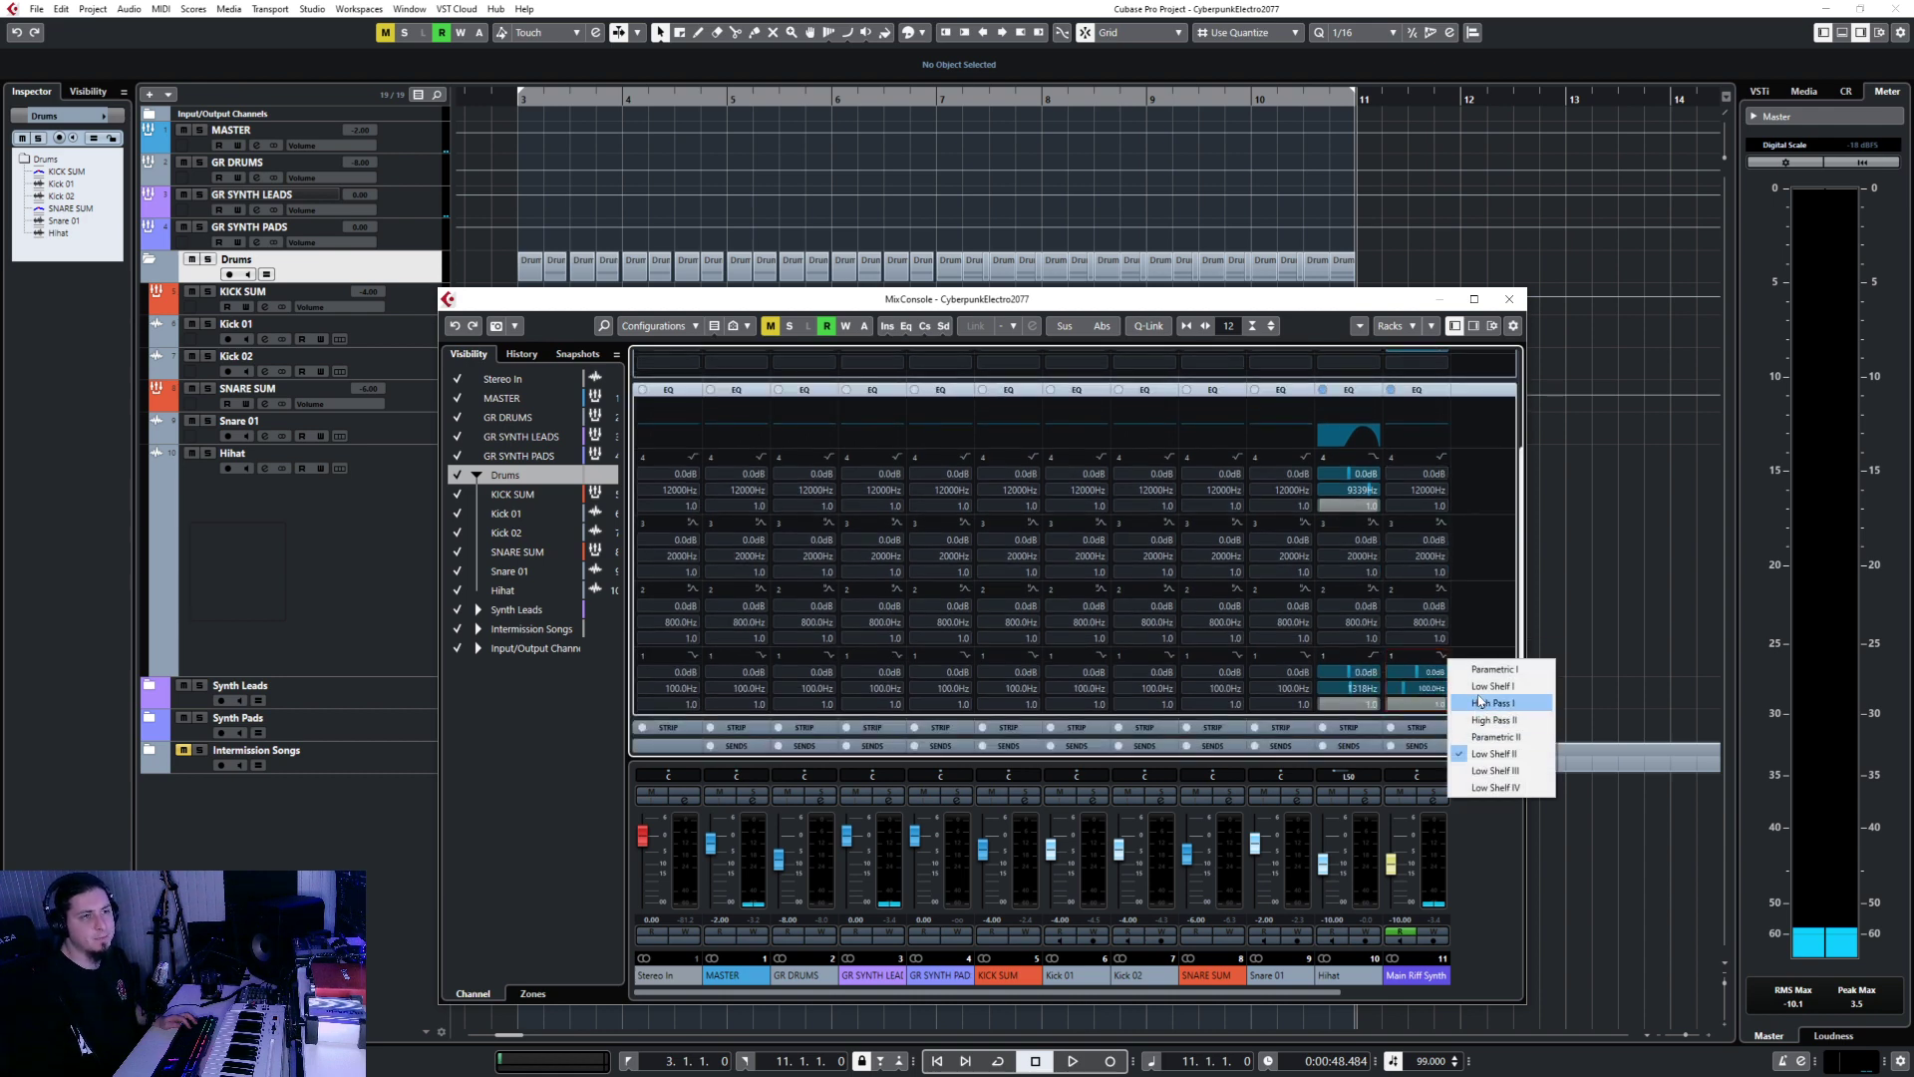
click(1474, 710)
Expand Synth Leads, play from bar 7 then bar 3, and select GR SYNTH PADS.
click(1510, 299)
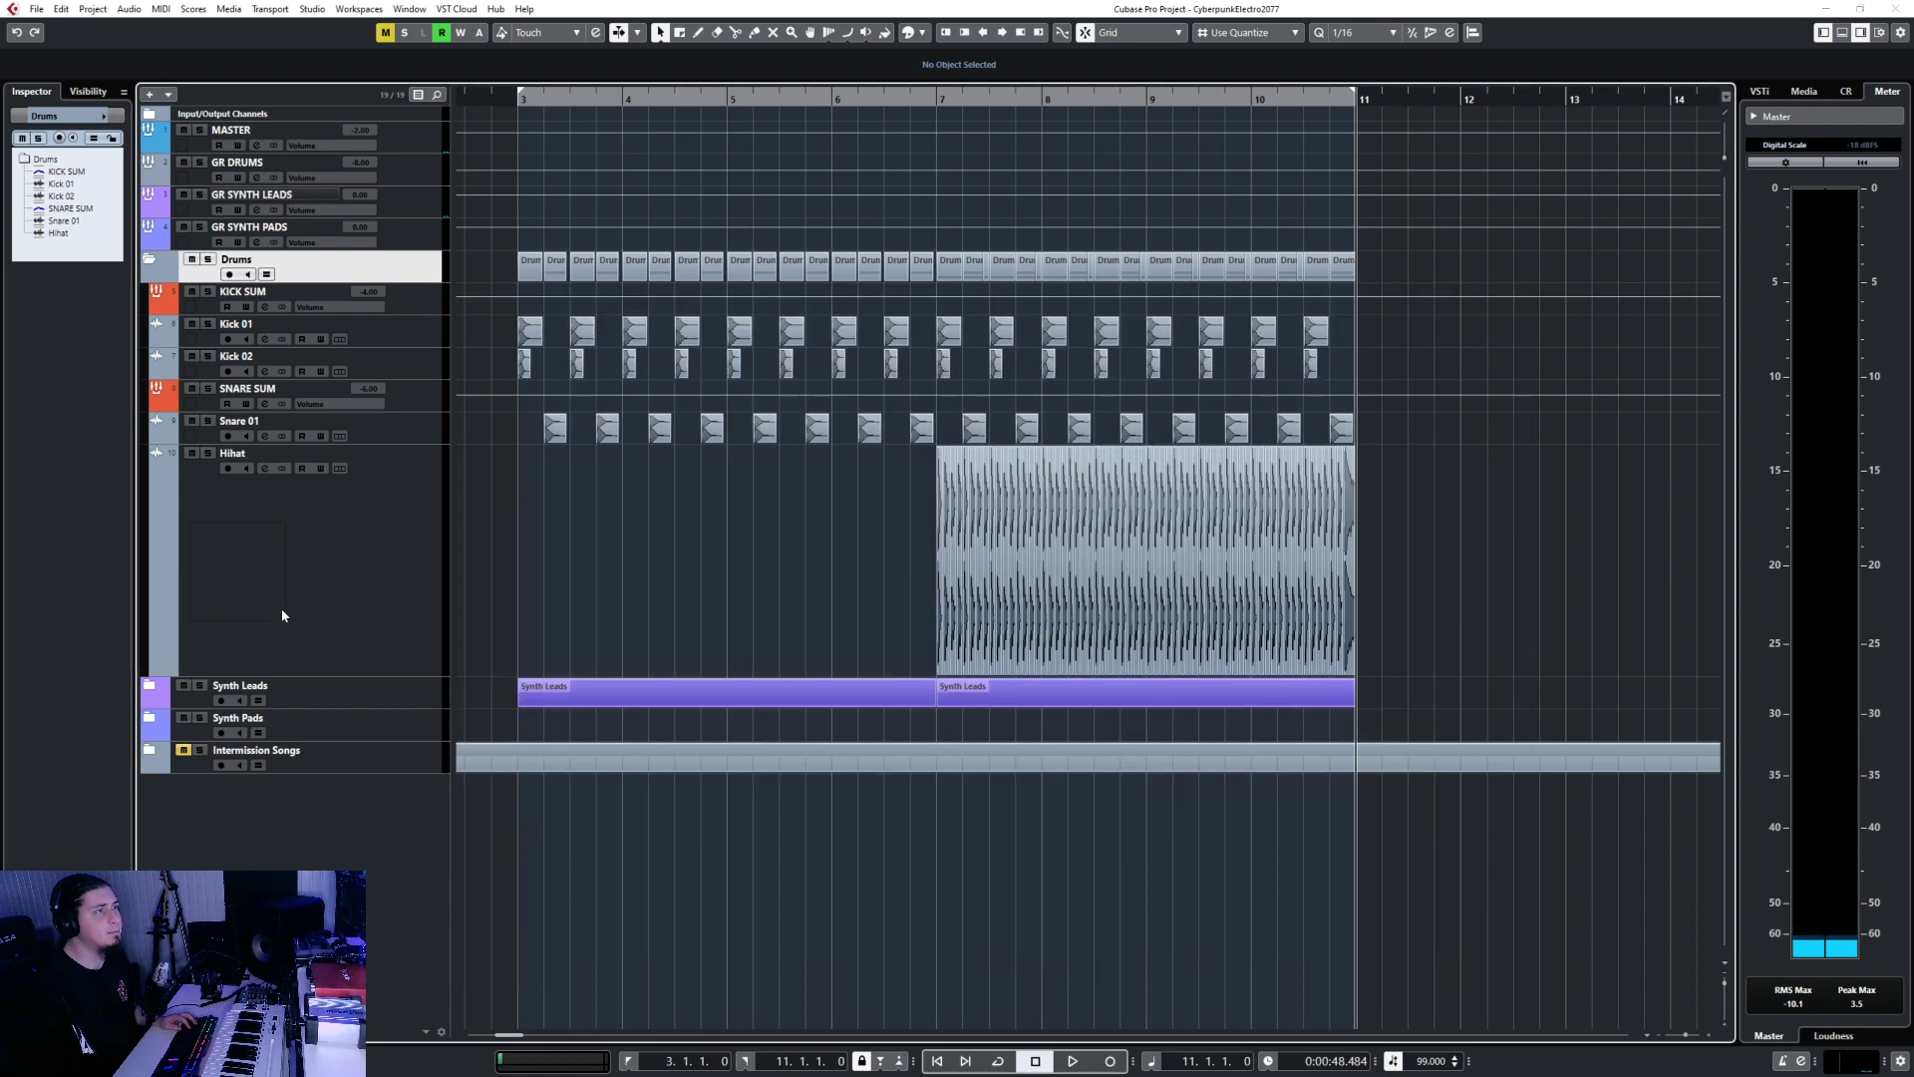
click(154, 684)
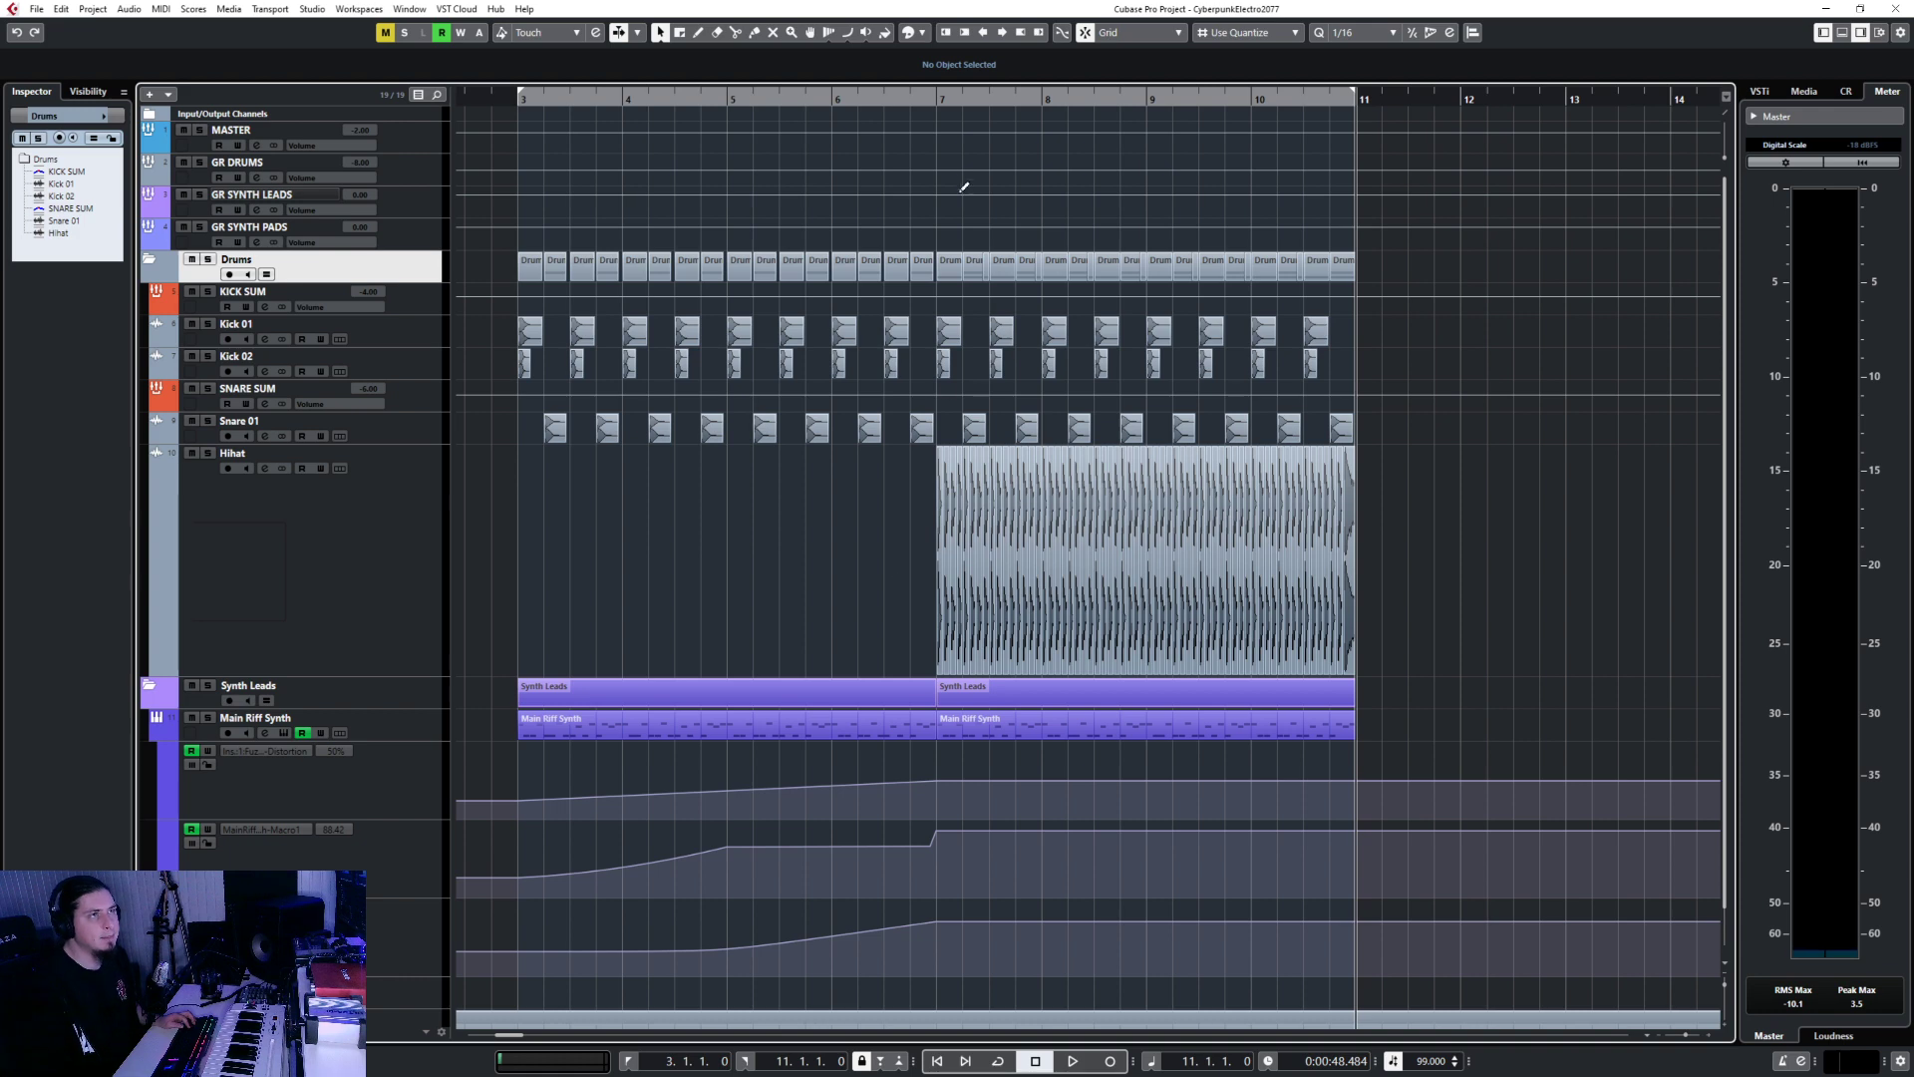
click(937, 97)
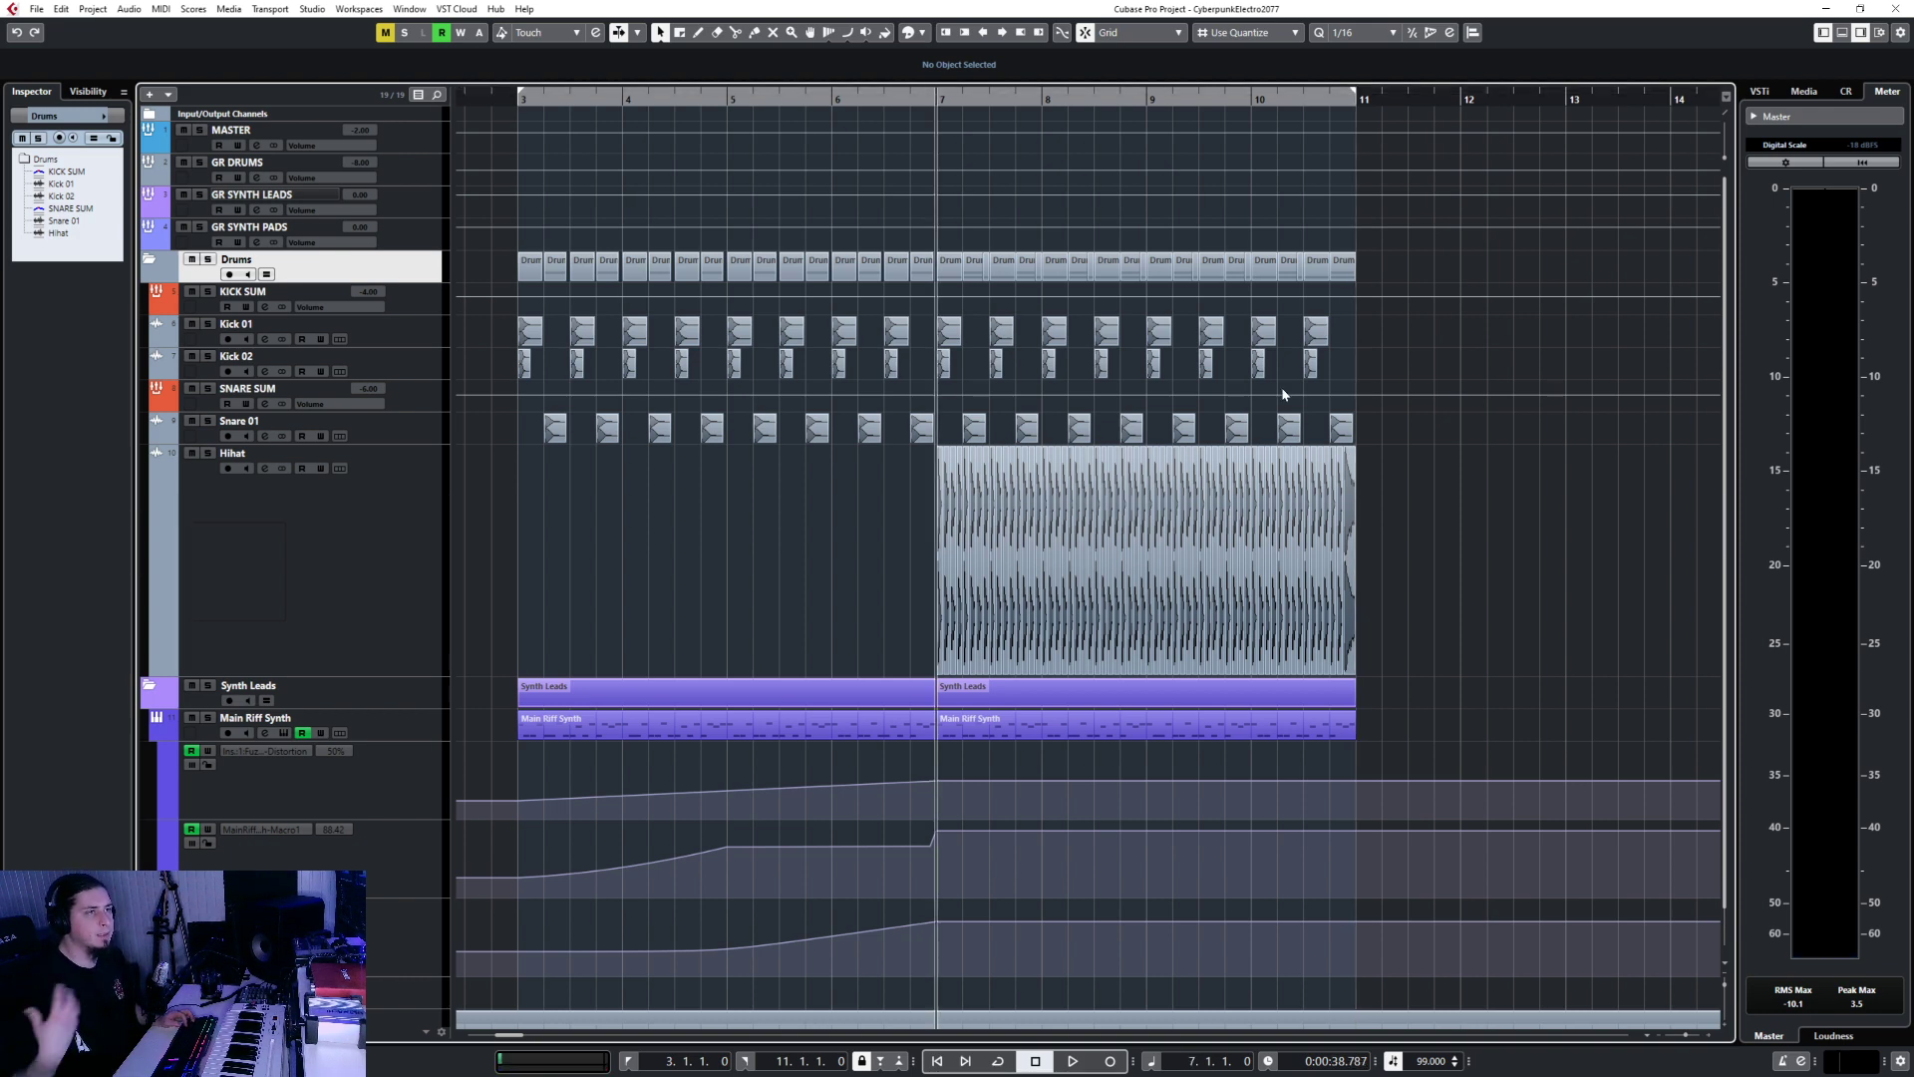
key(space)
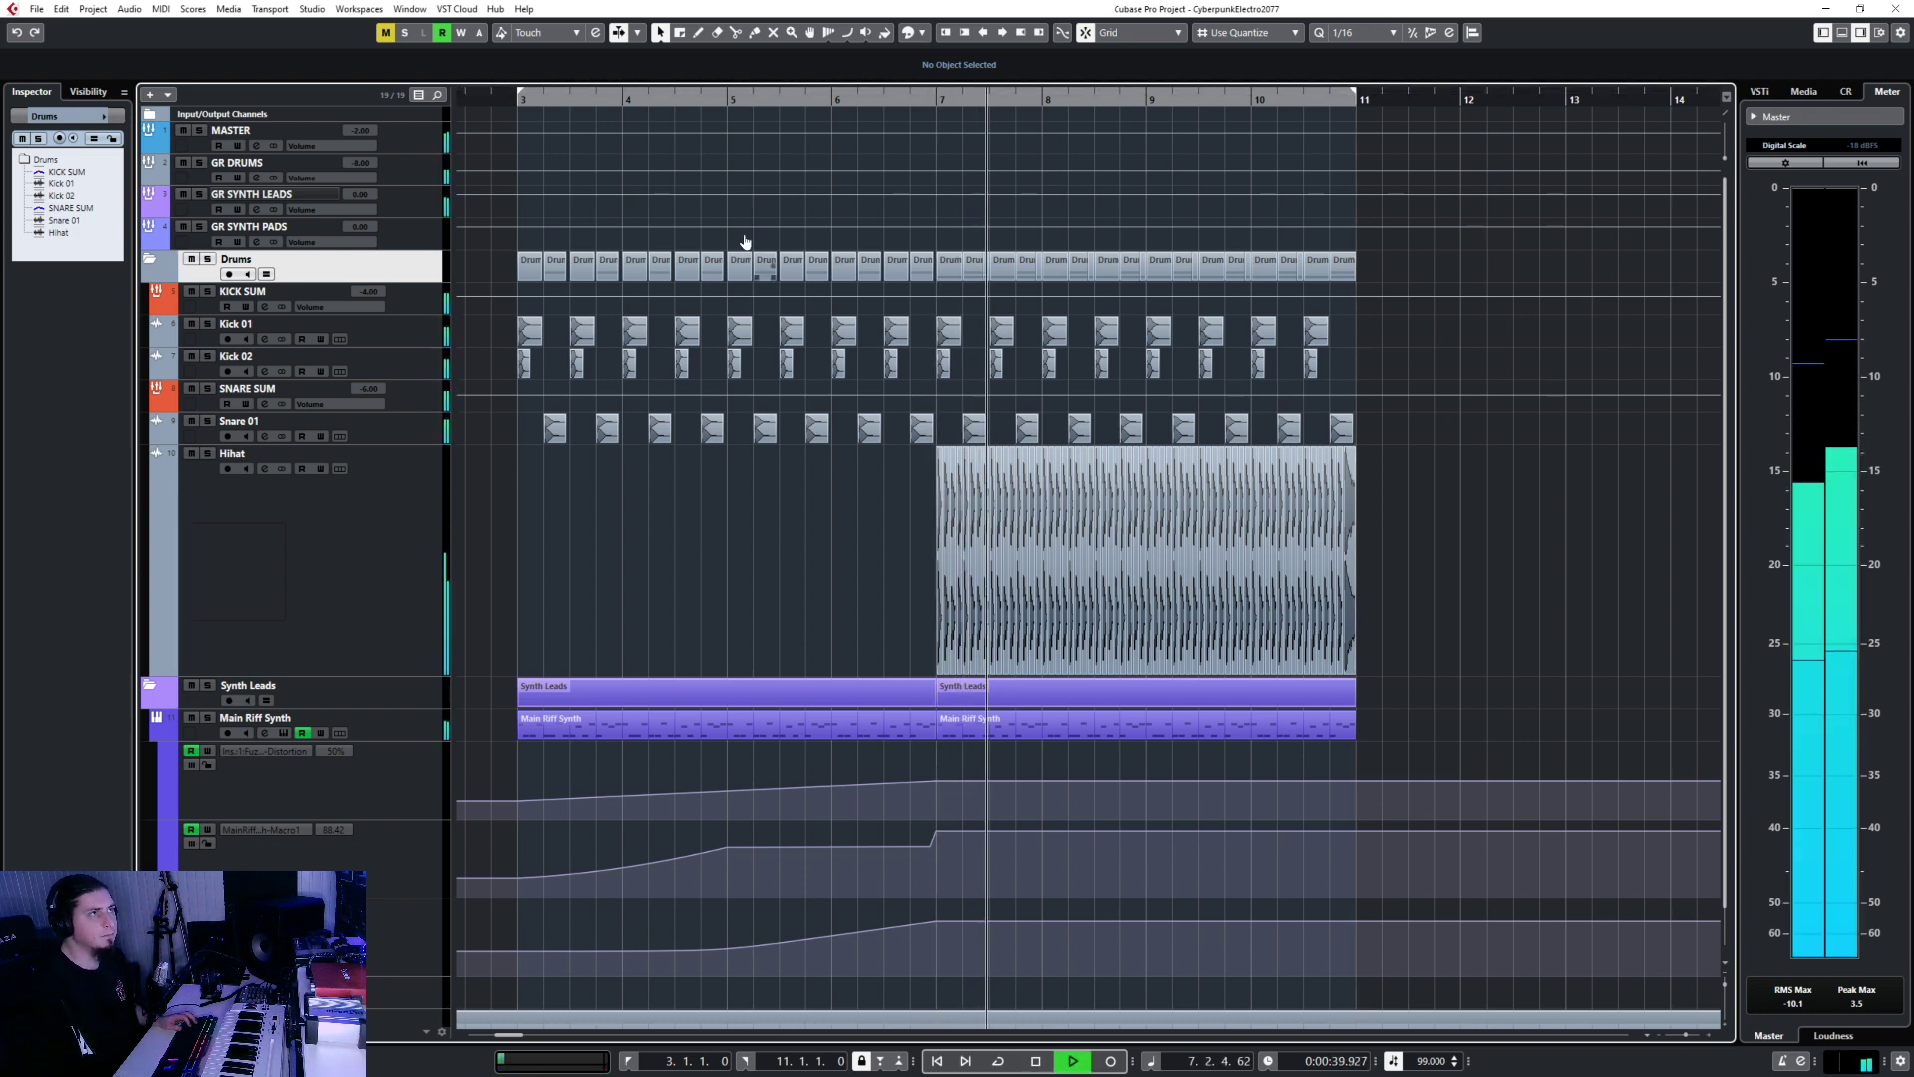
click(513, 93)
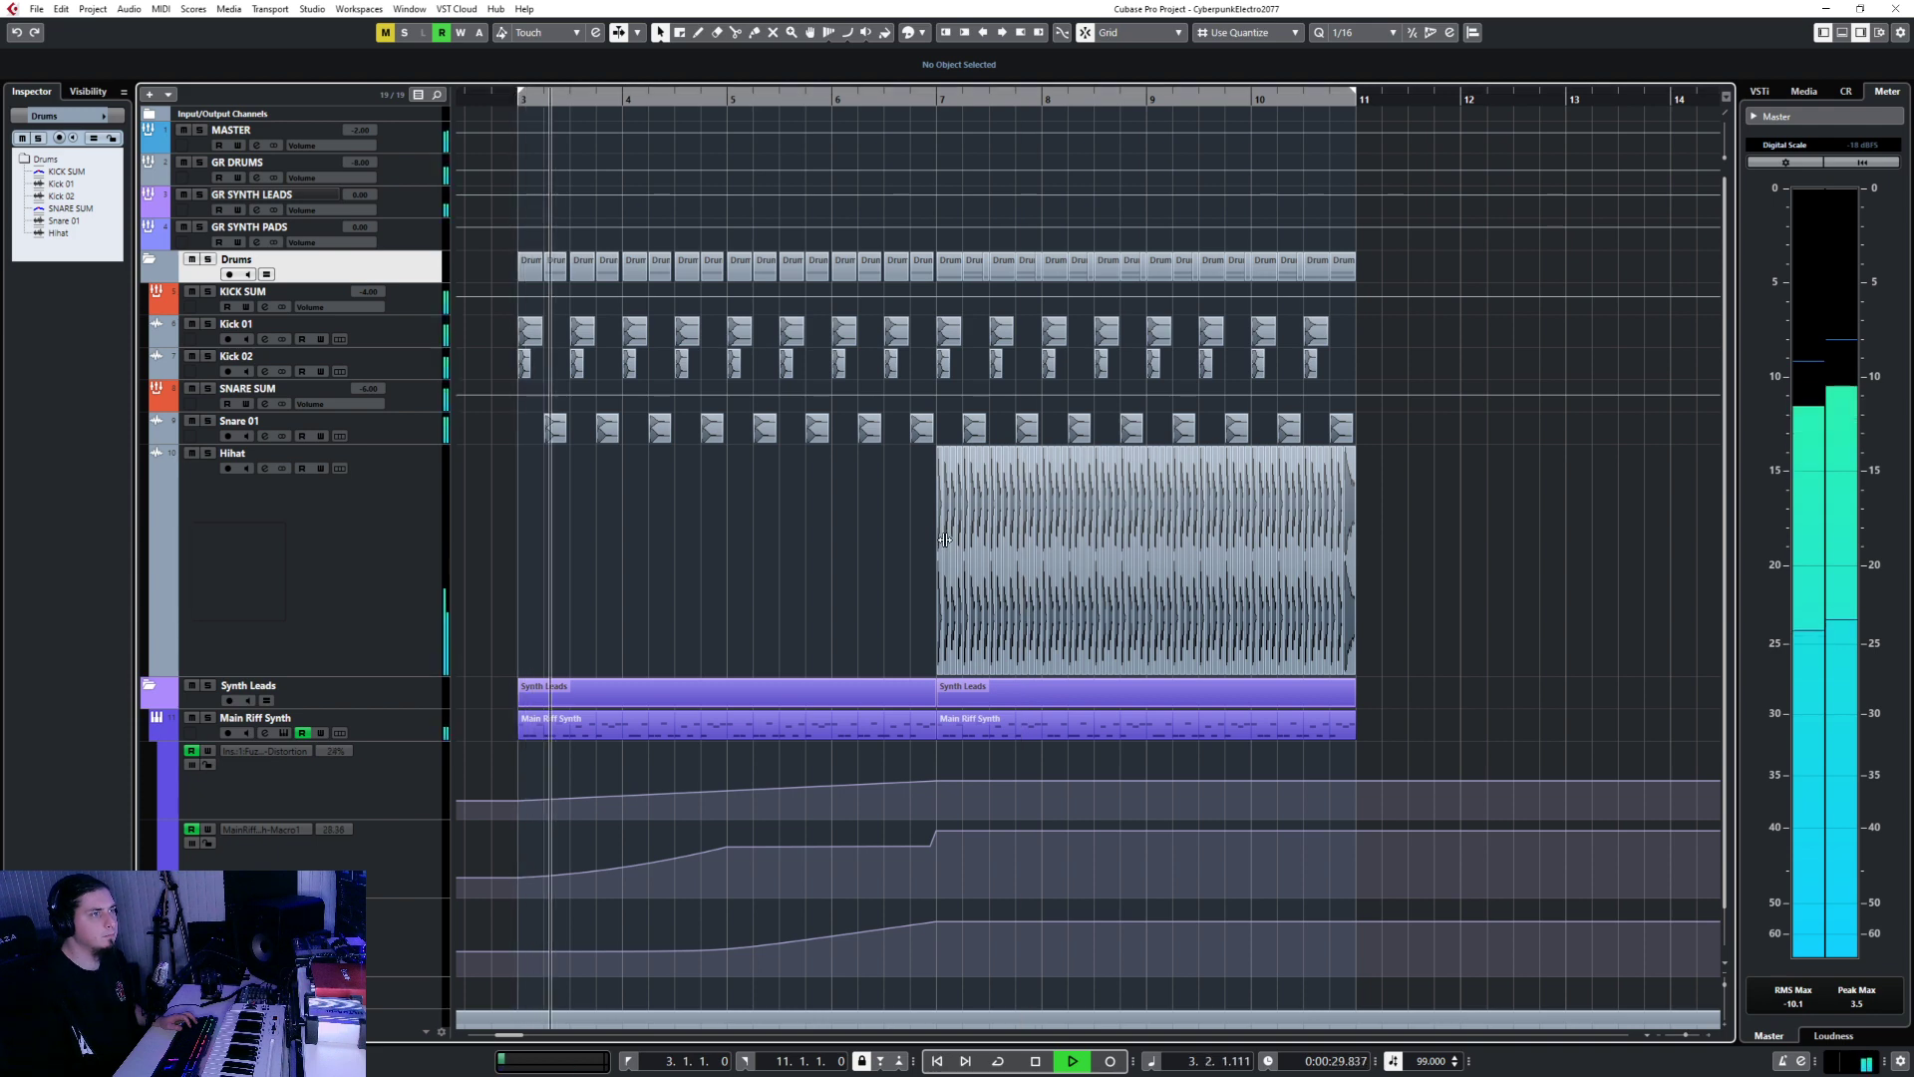
key(space)
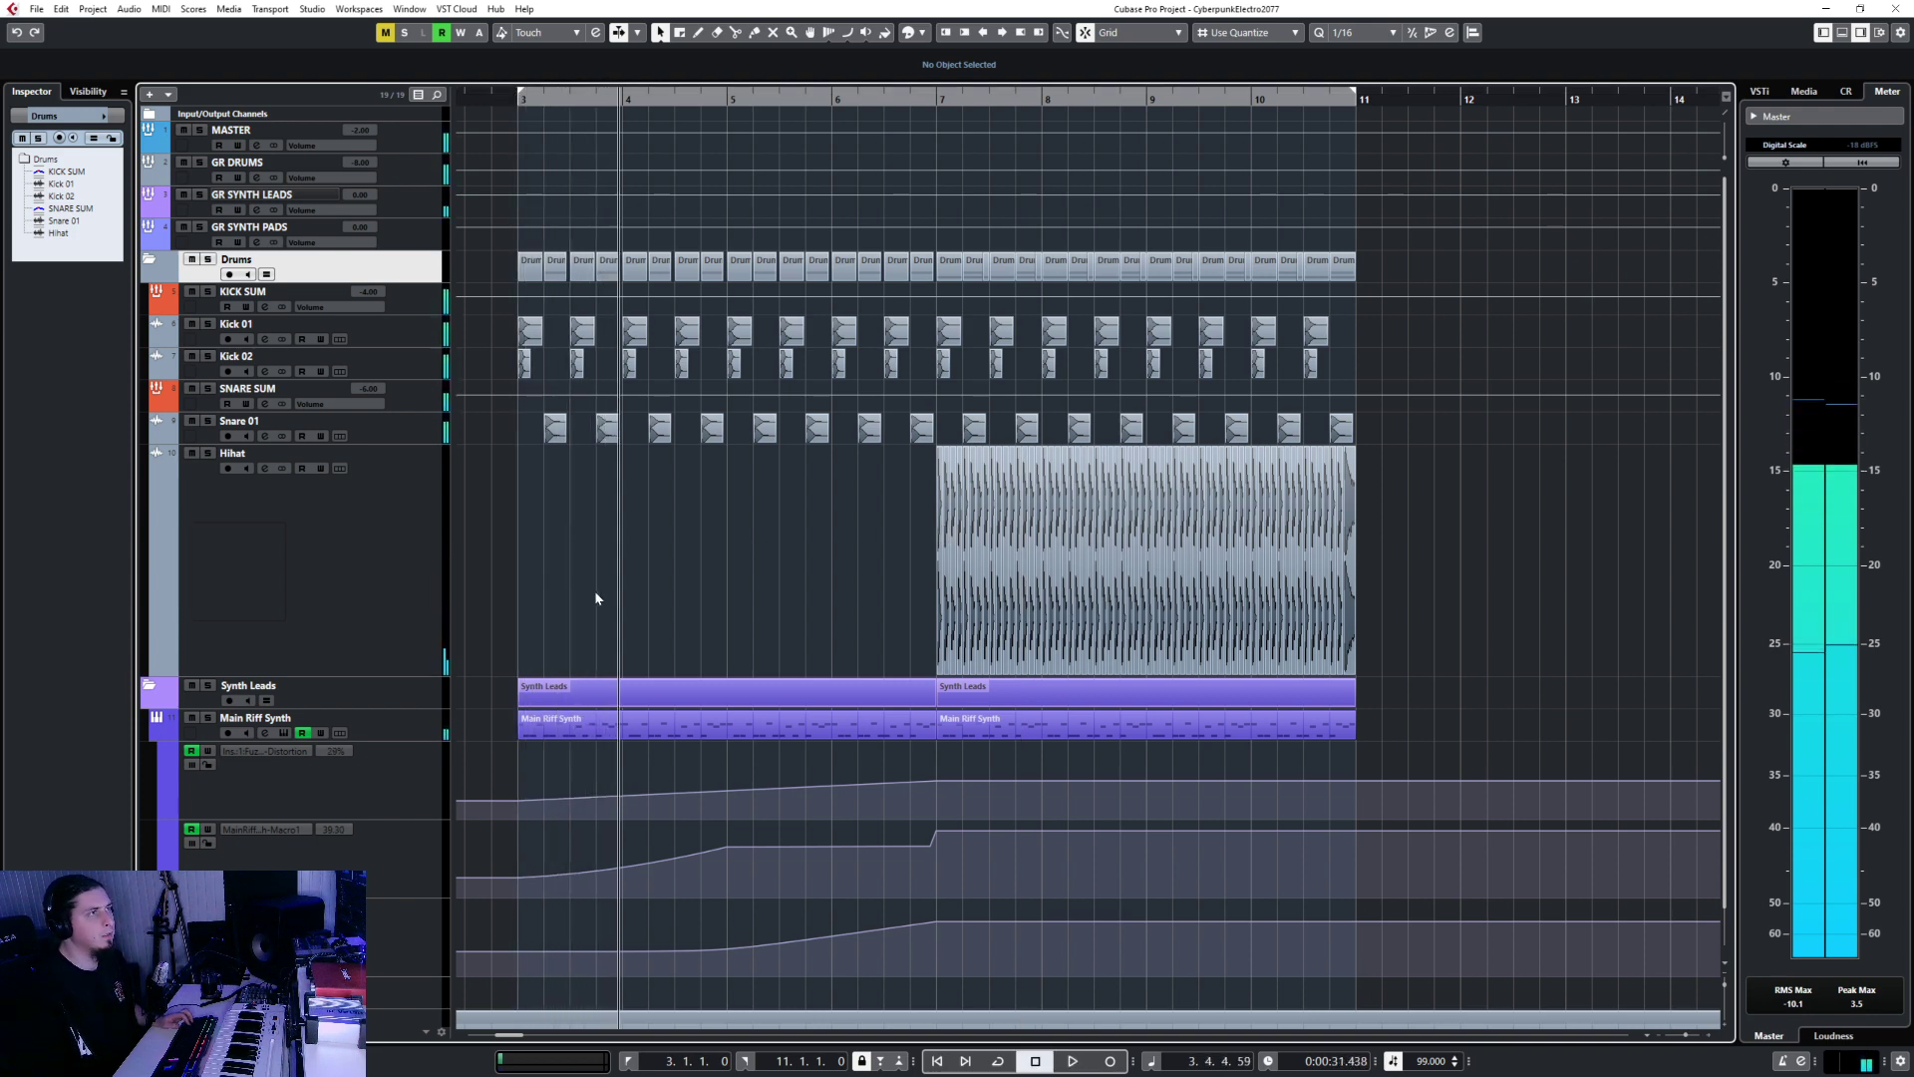
click(159, 239)
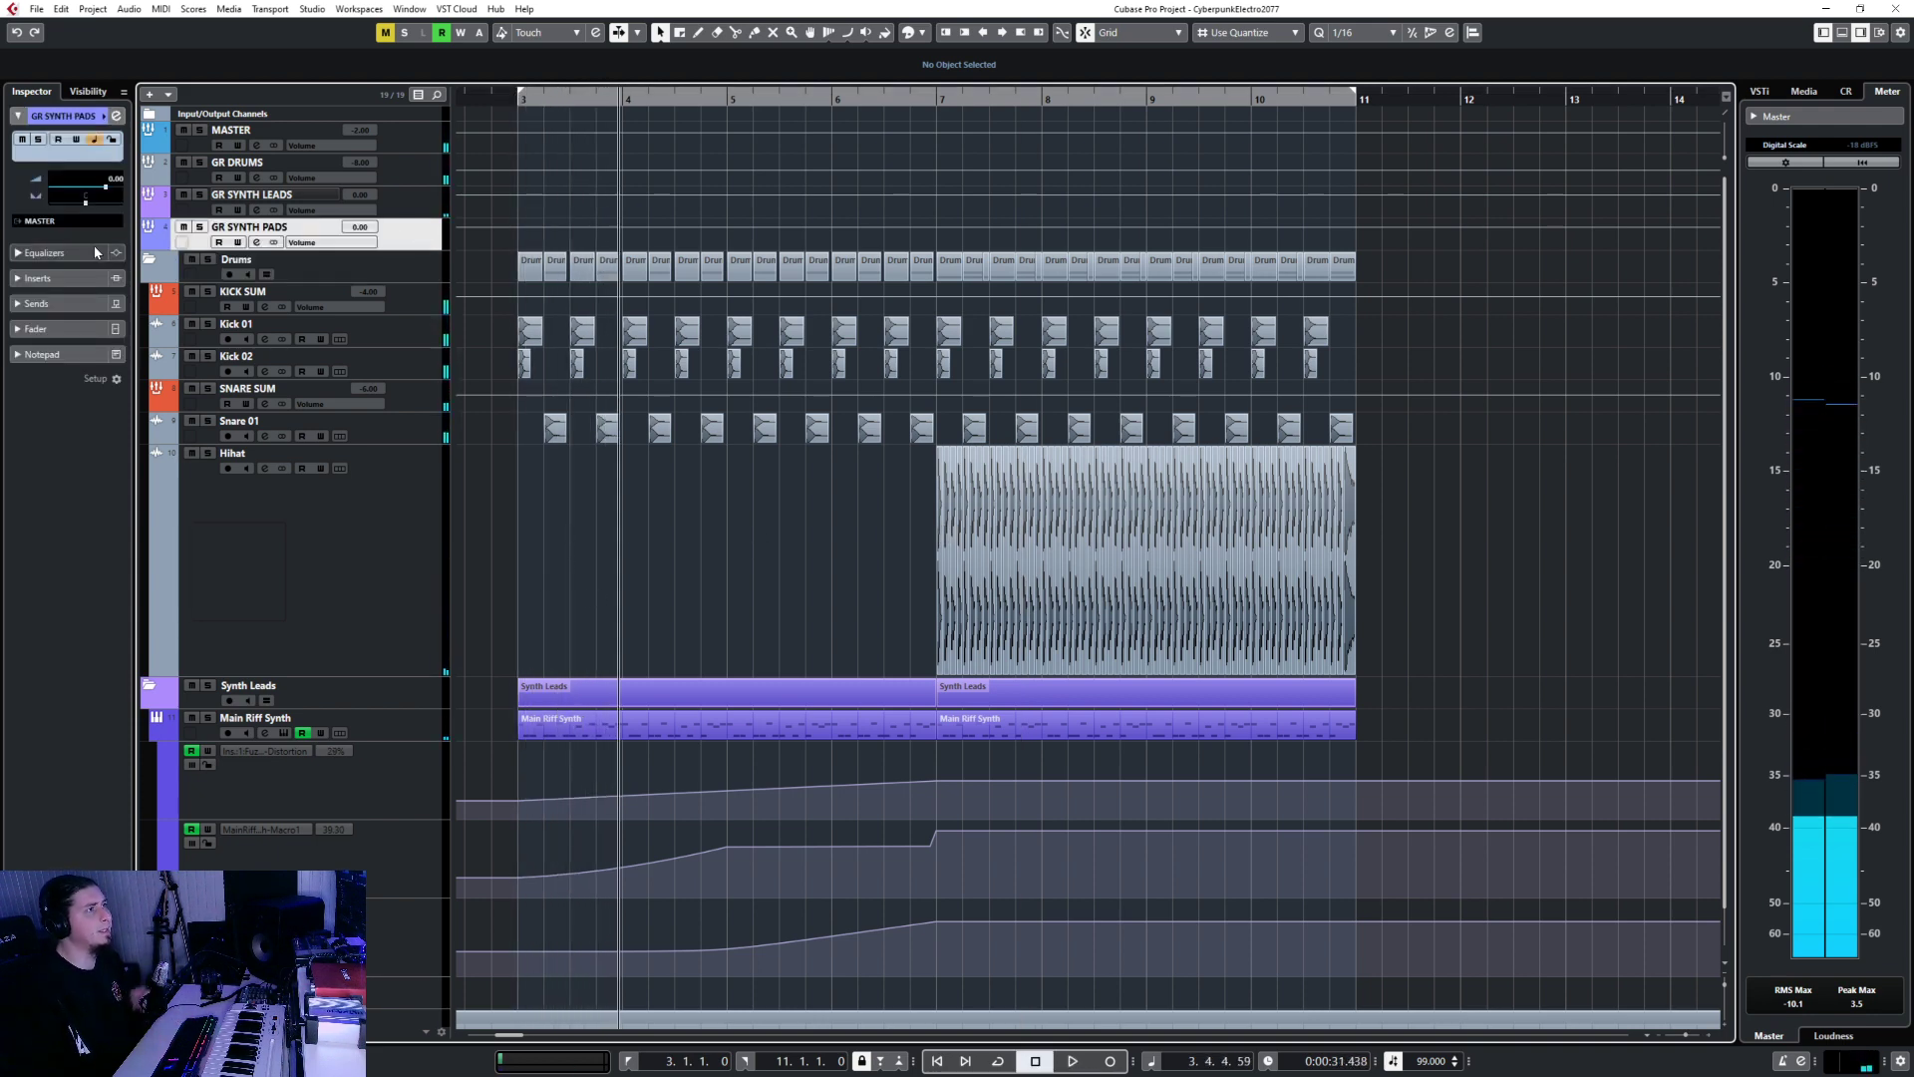
Add a stereo group track named GR BASS, output to MASTER, below GR SYNTH PADS.
right_click(423, 235)
mouse_move(598, 240)
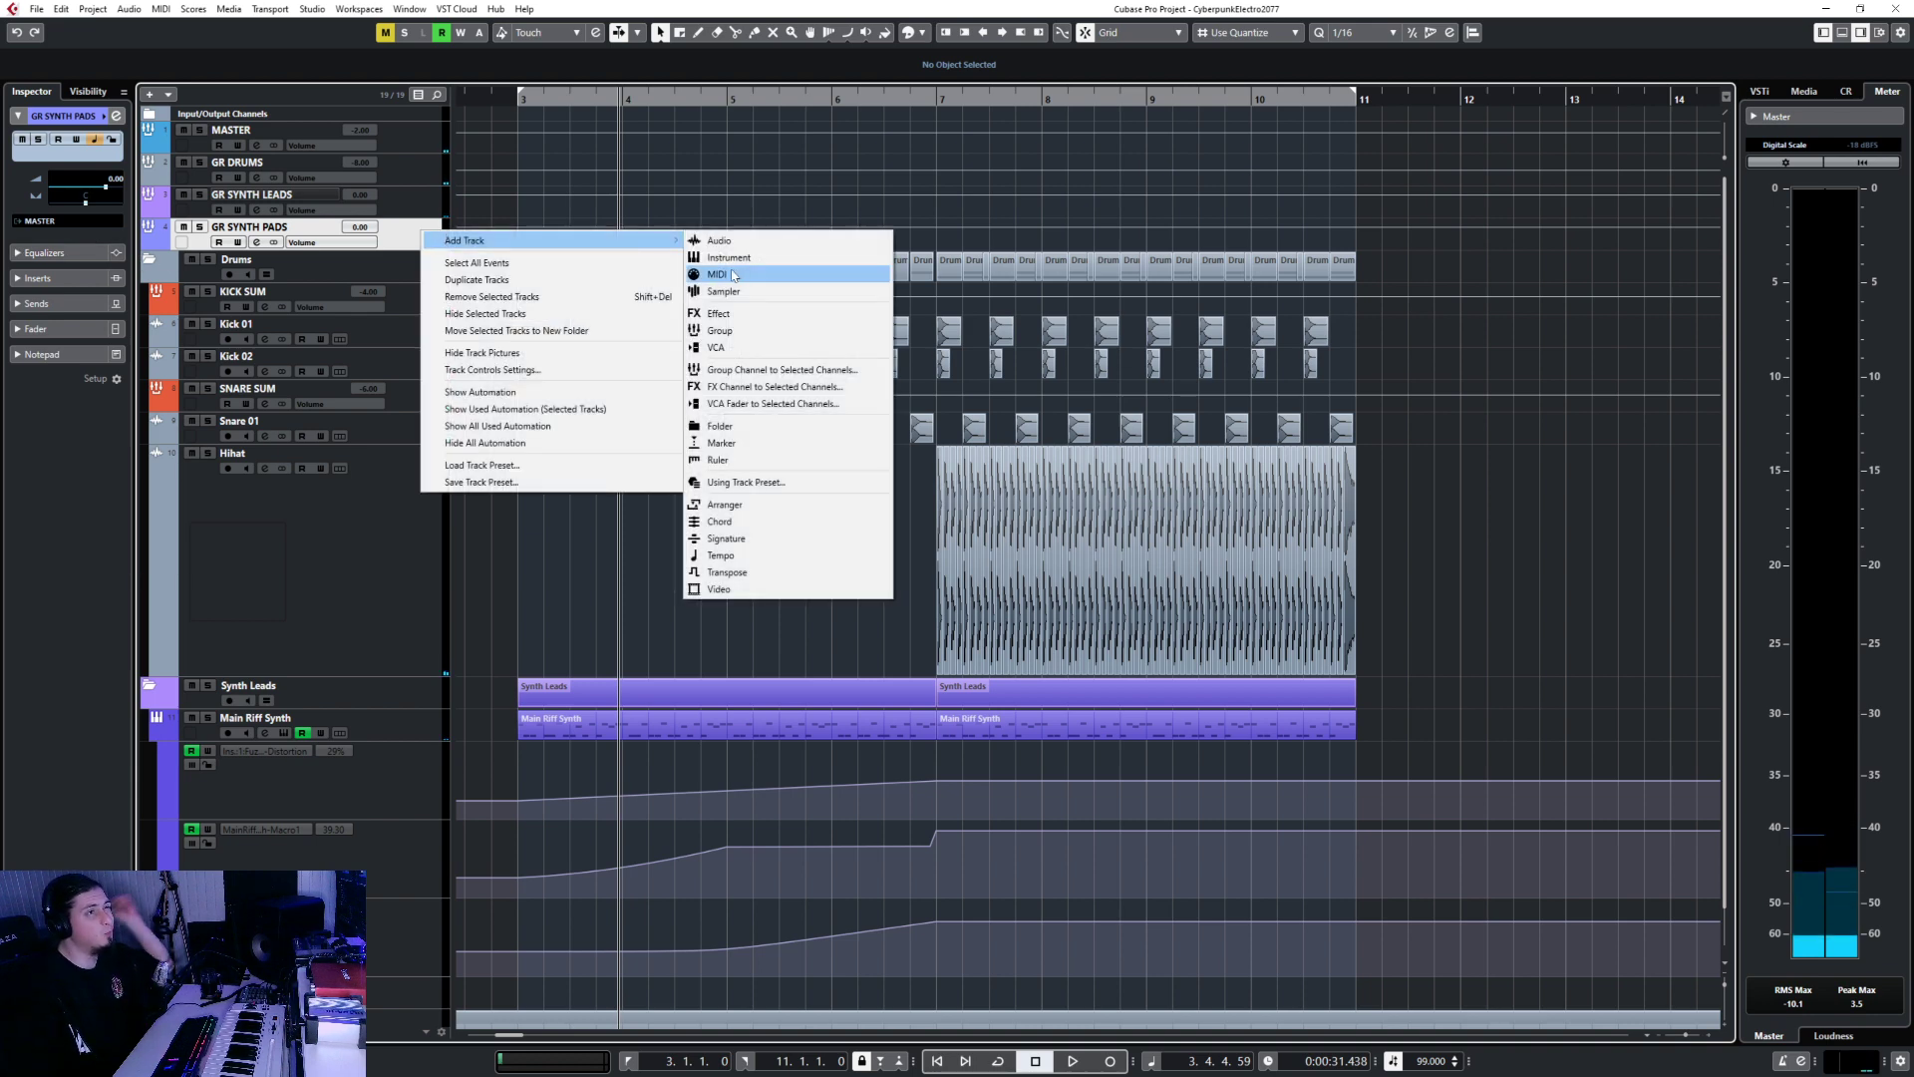
click(718, 330)
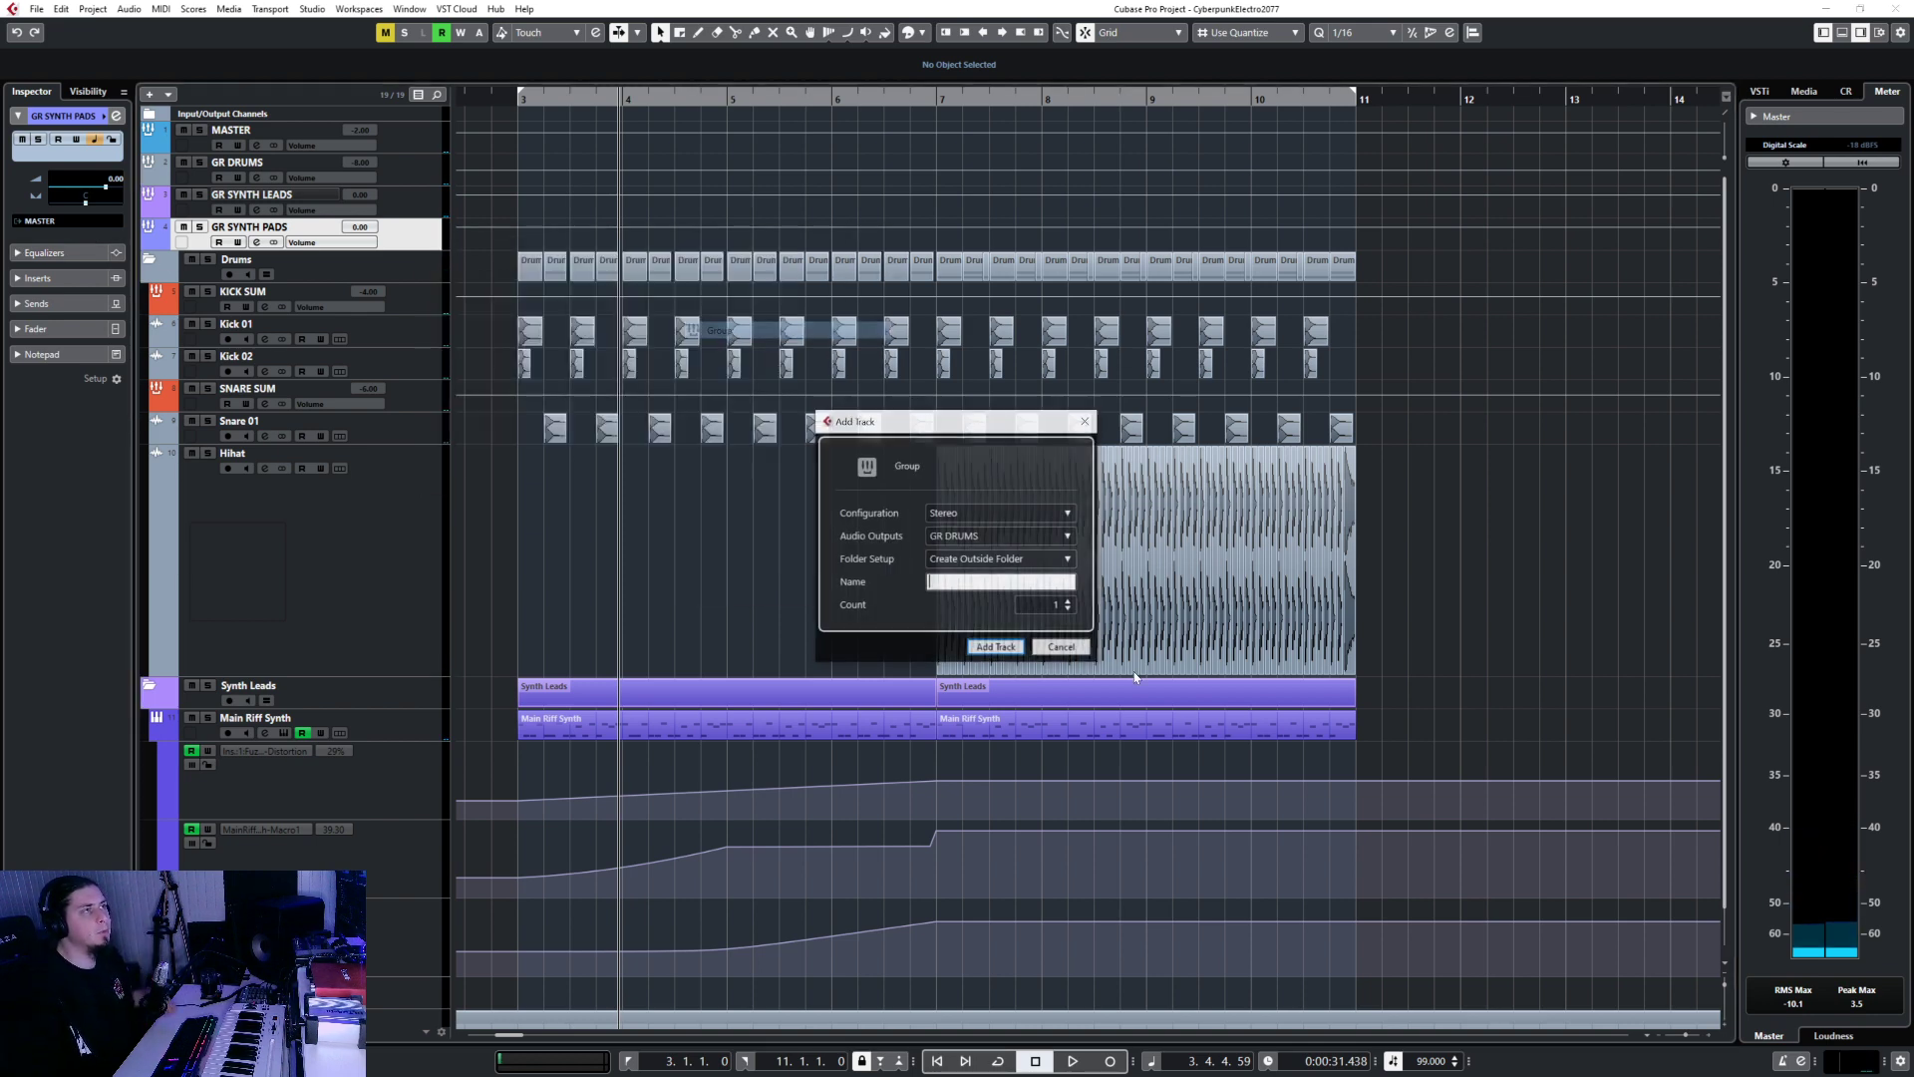
click(987, 536)
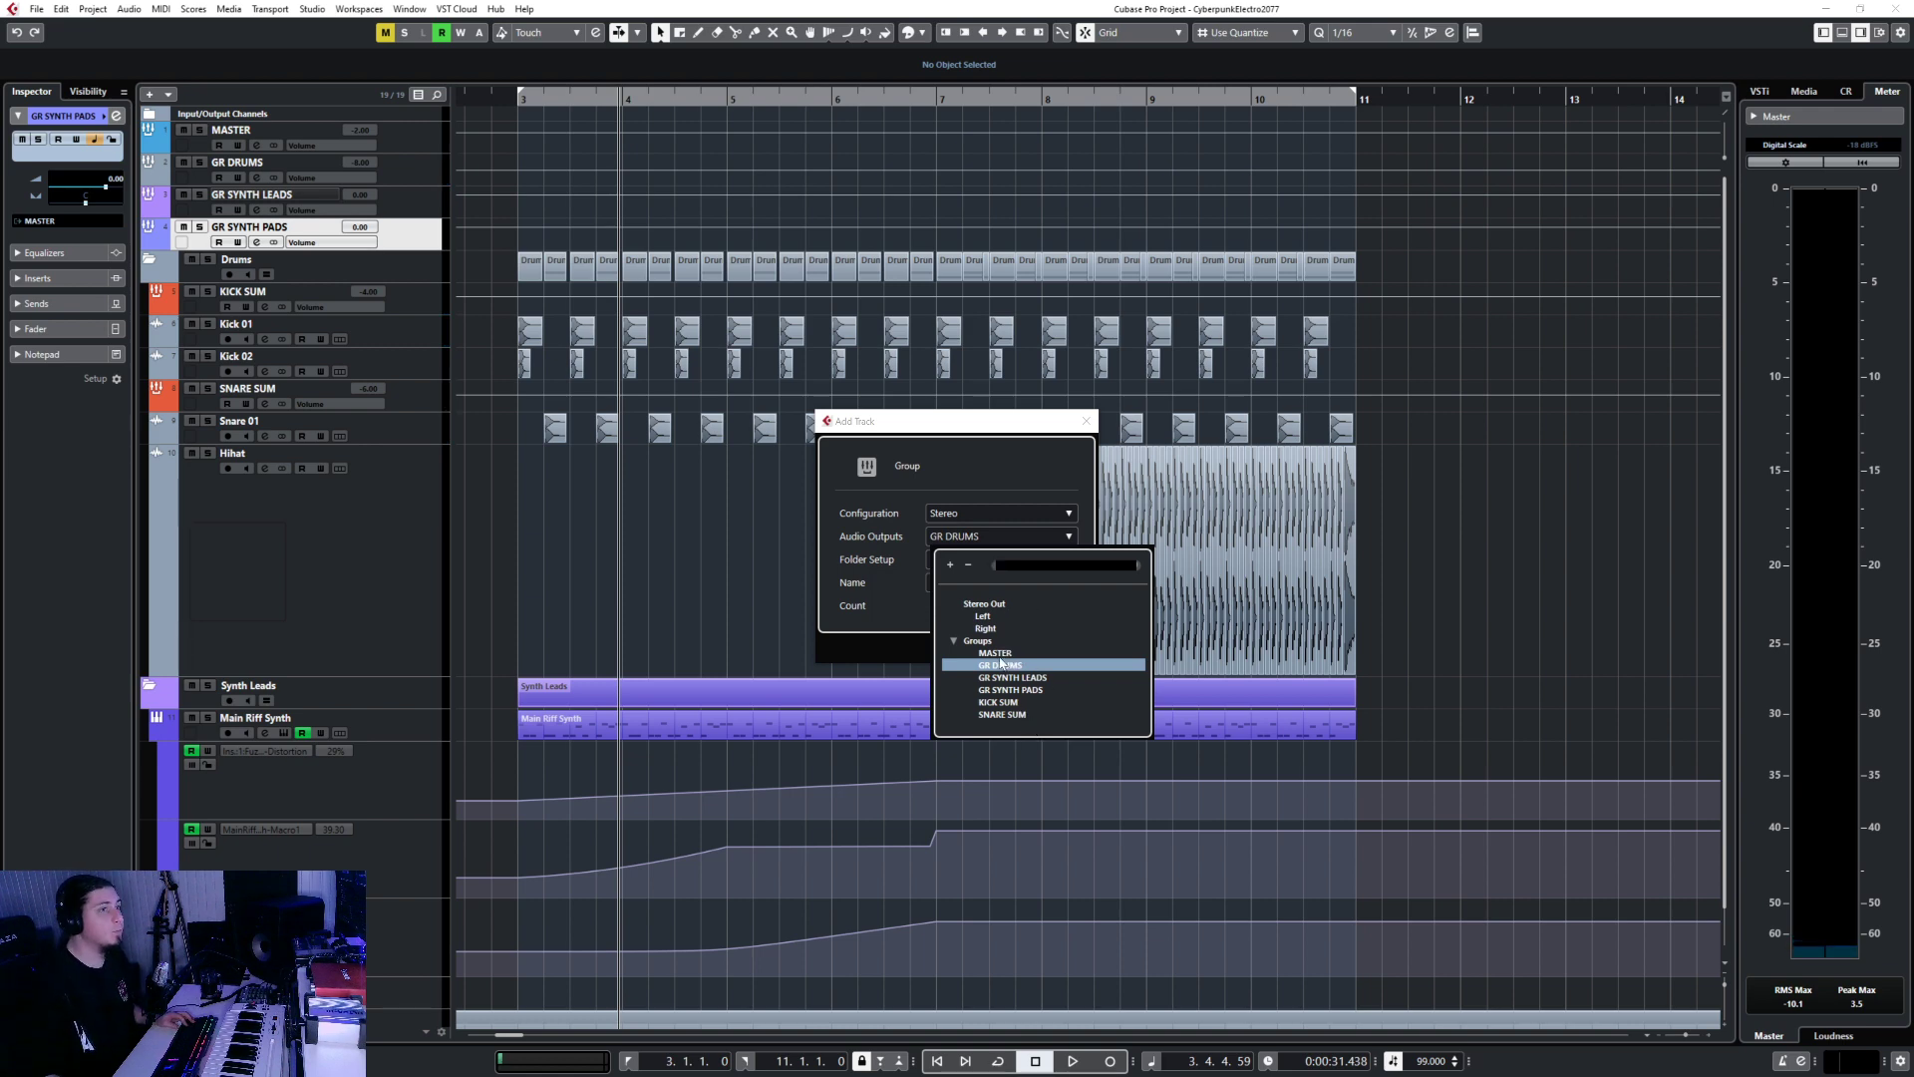
click(997, 654)
click(997, 582)
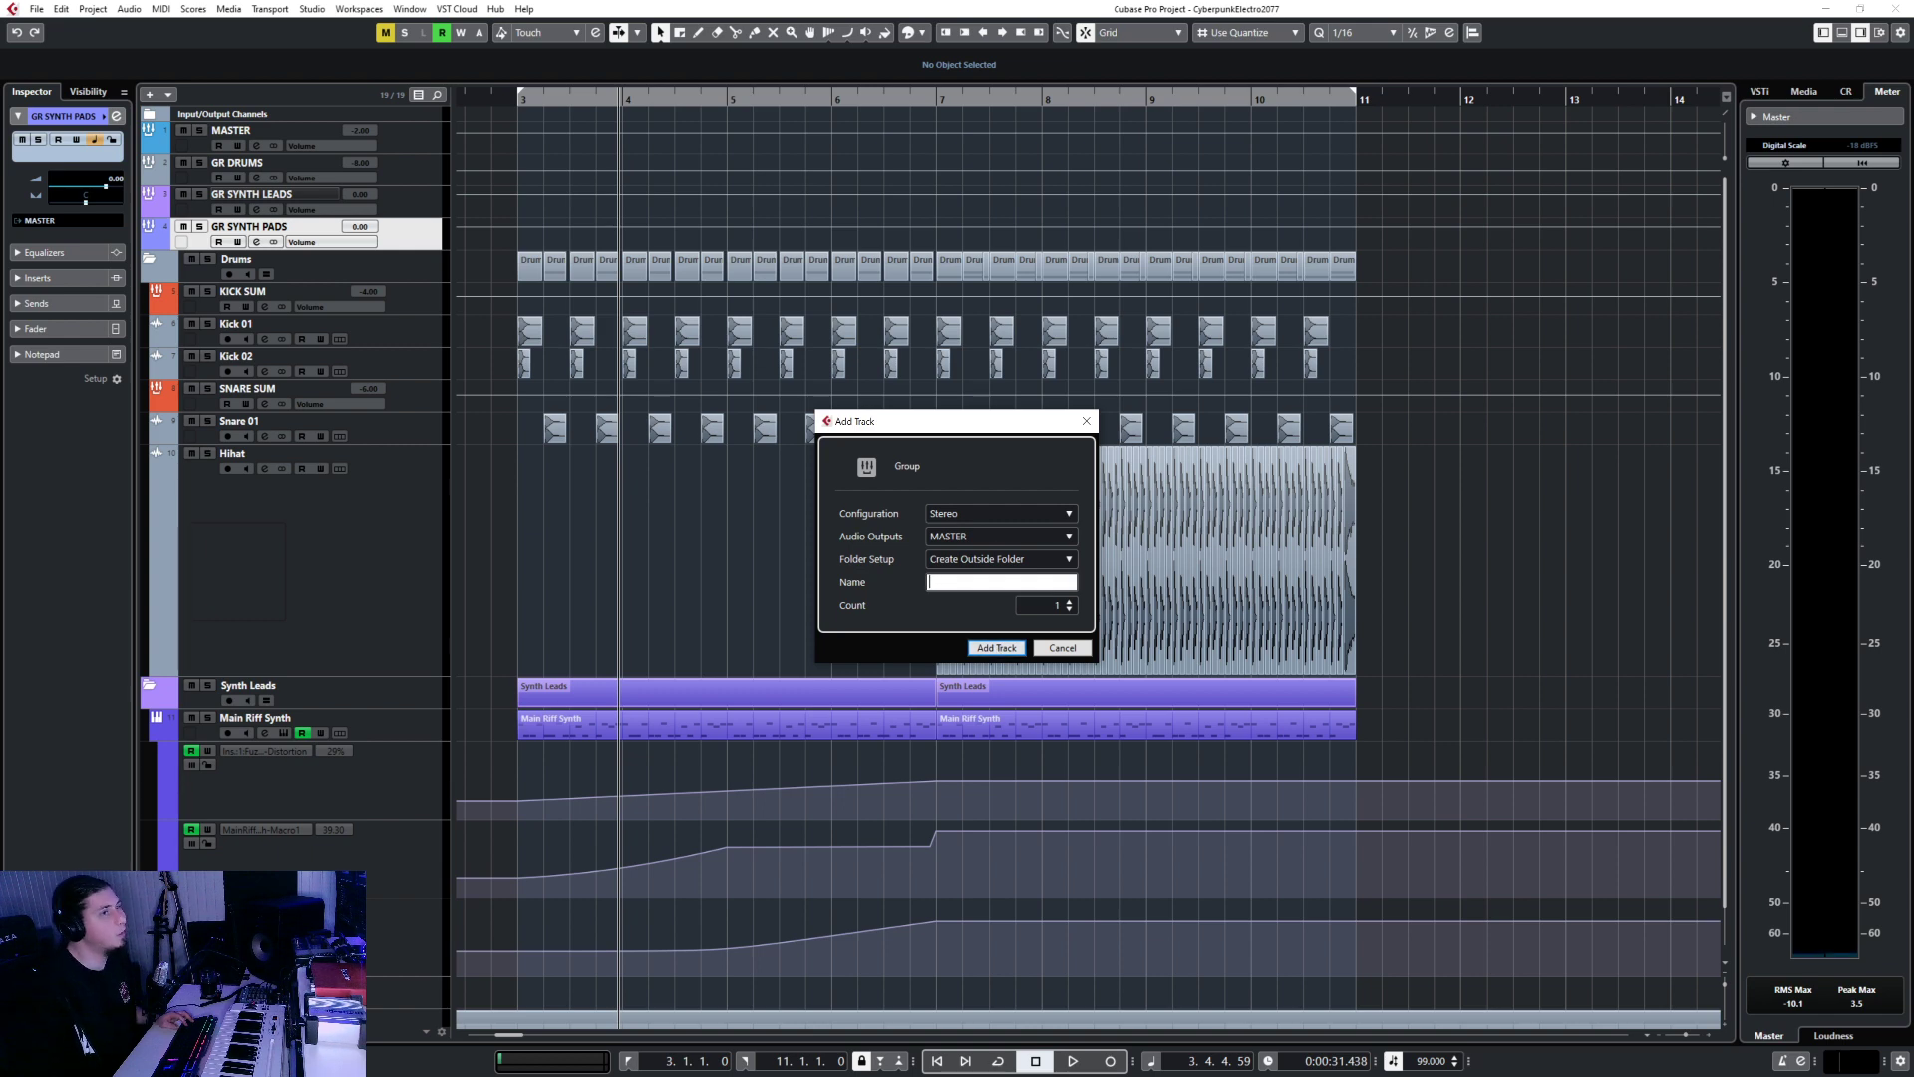
text(GR B)
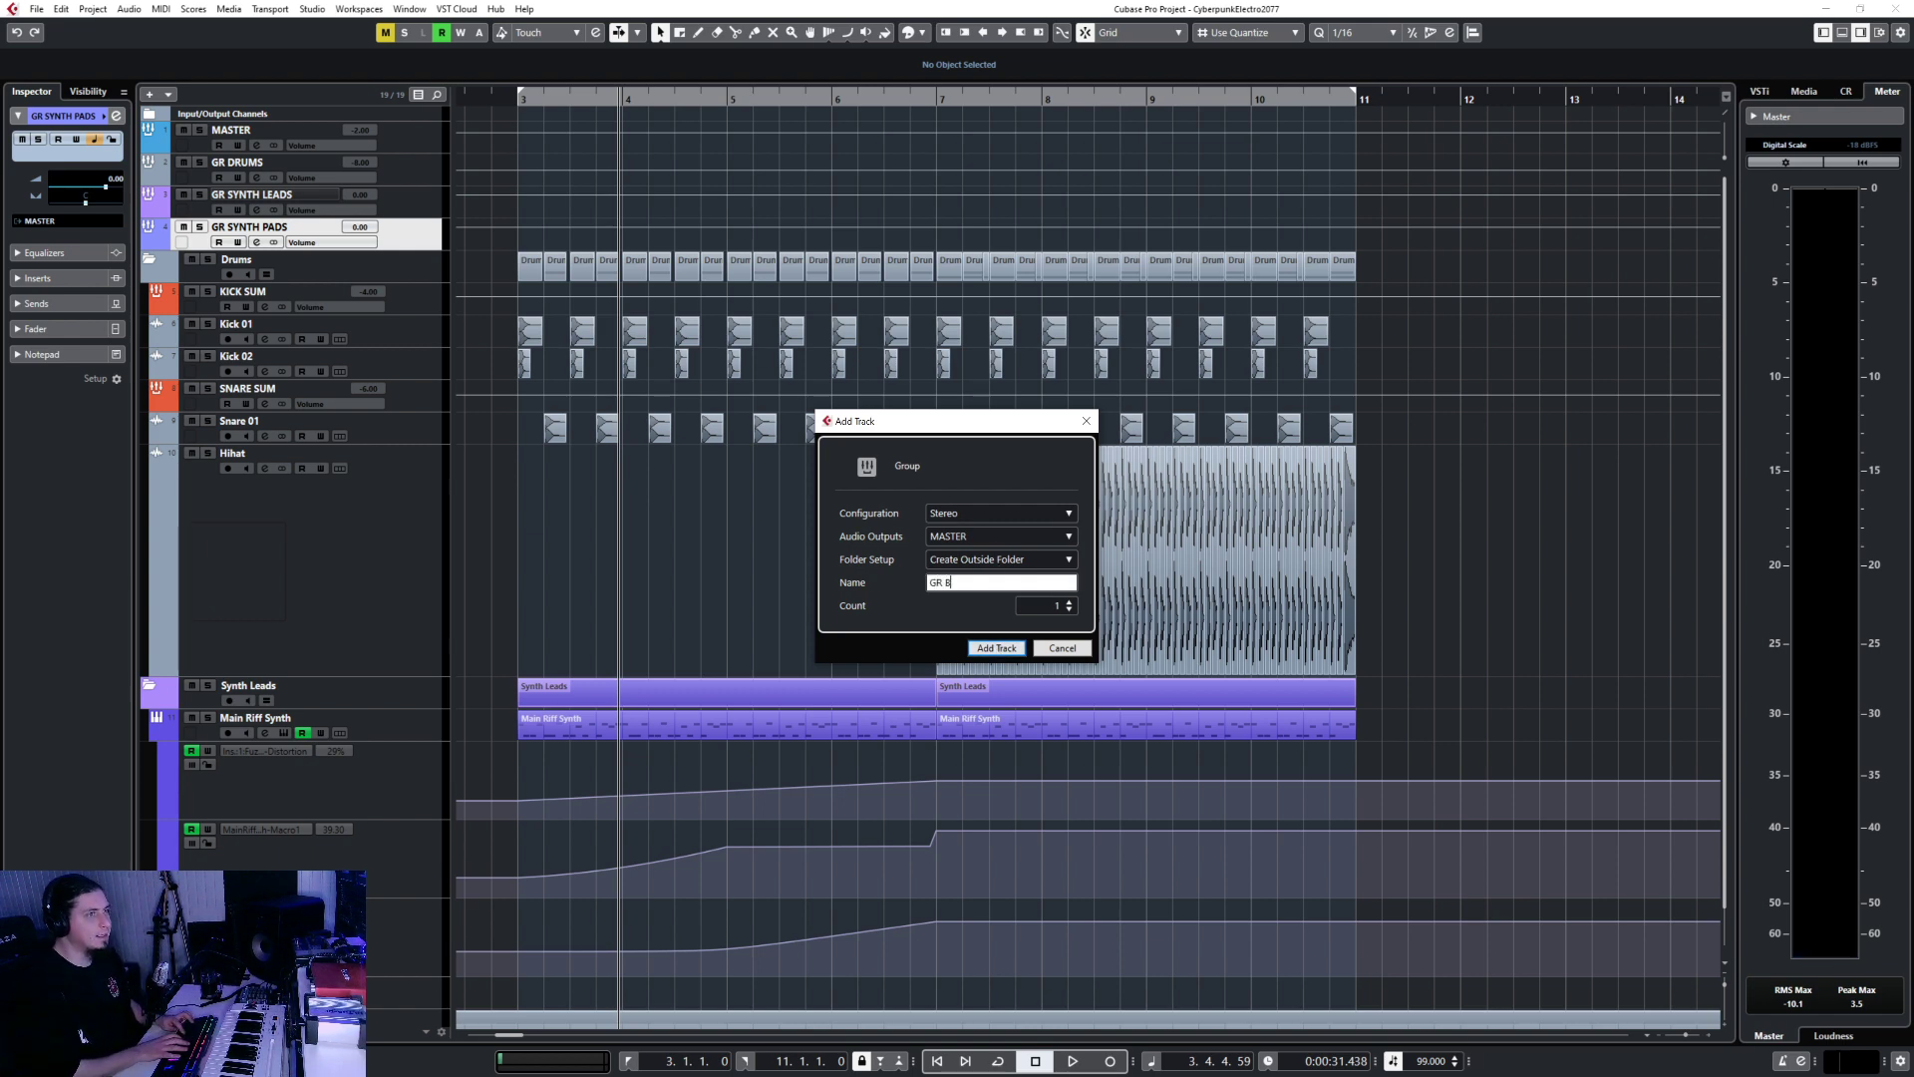
text(ASS)
key(Return)
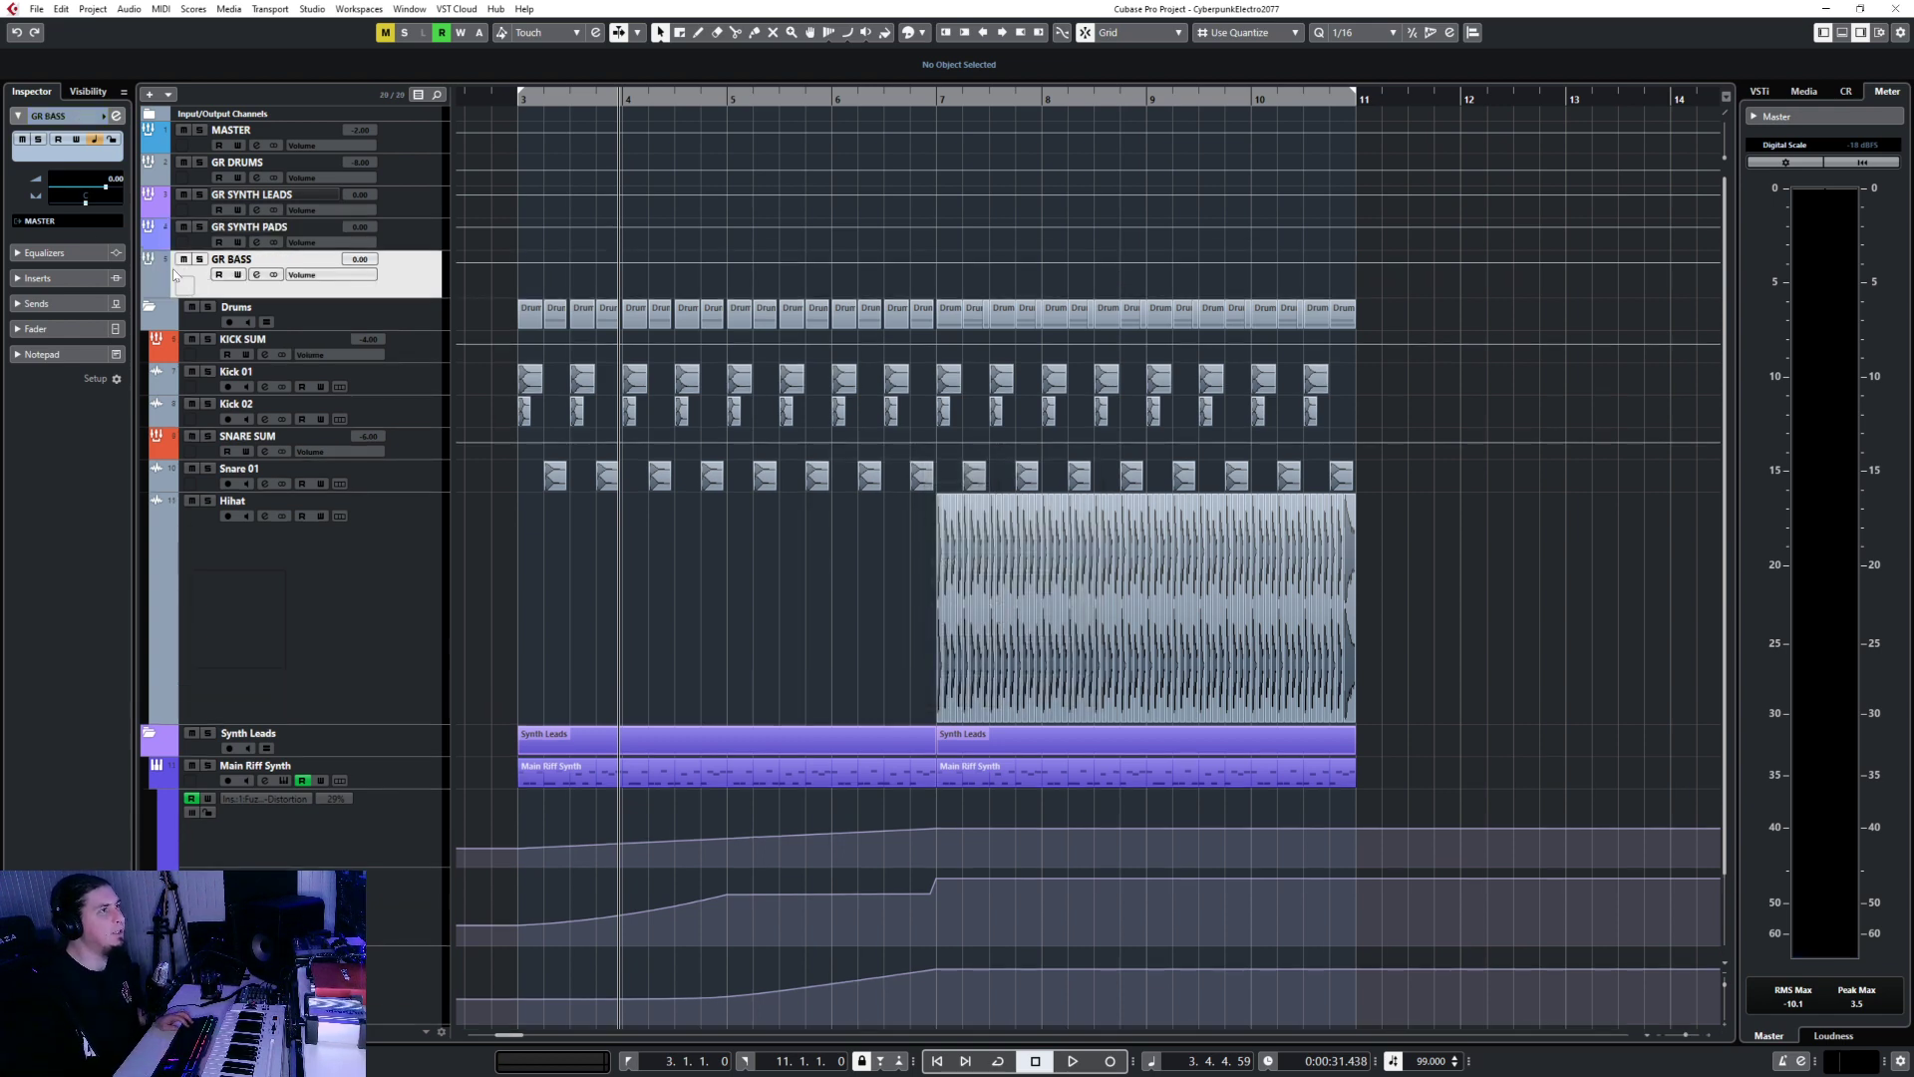
click(166, 289)
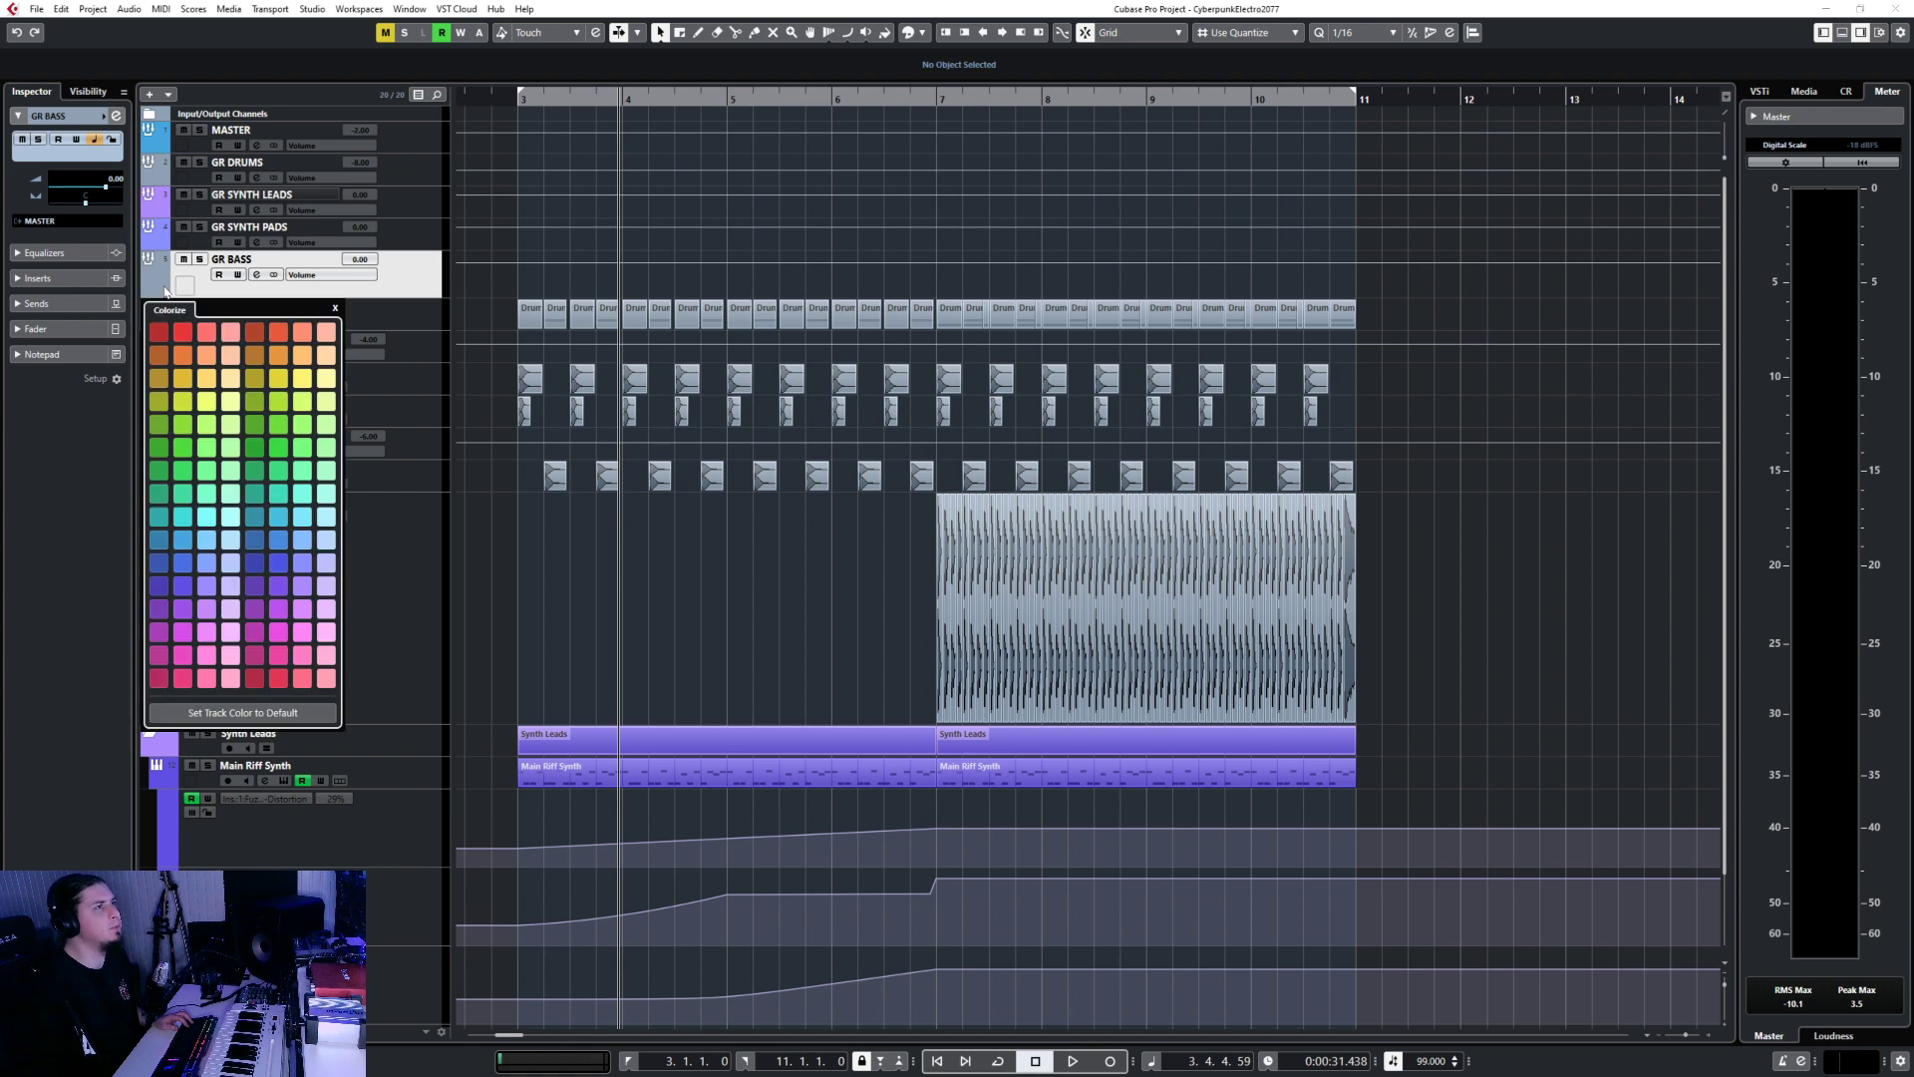
Give GR BASS a green colour and drag its row to a shorter height.
click(281, 454)
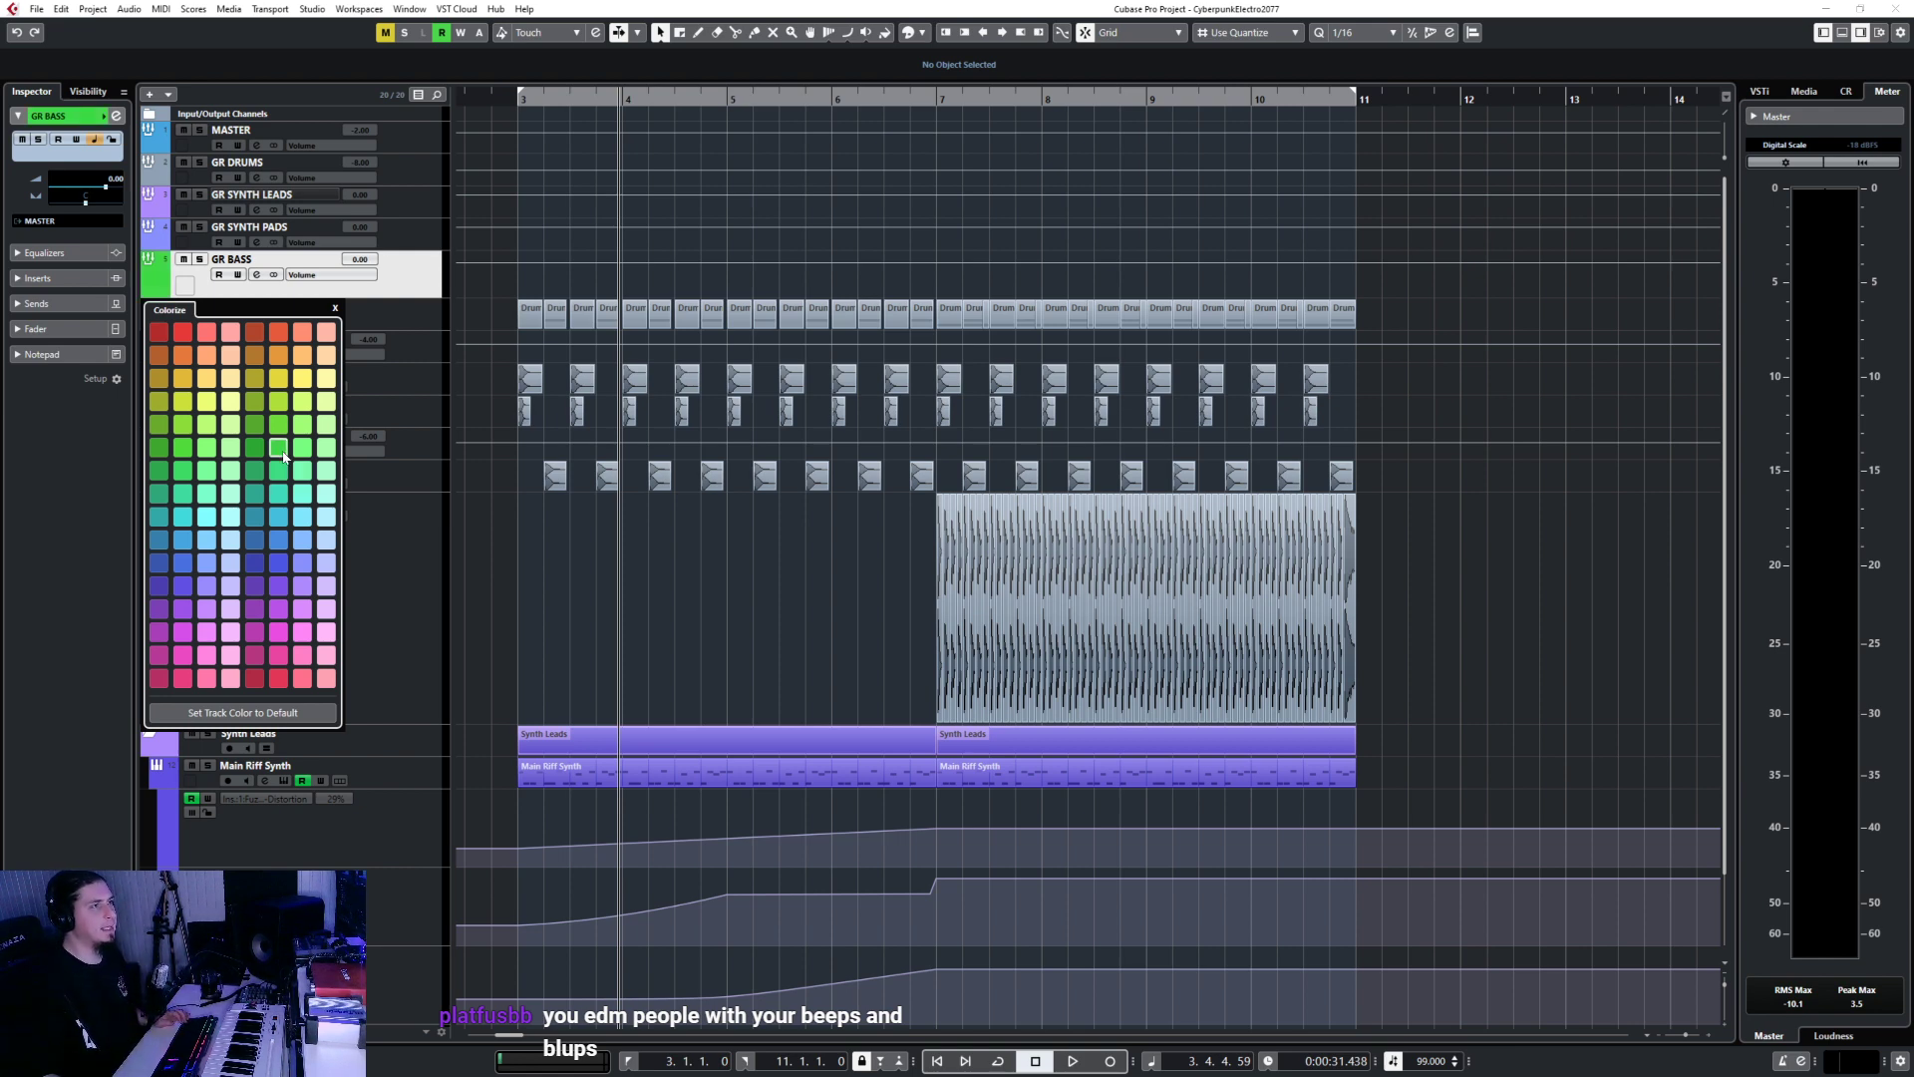
click(417, 288)
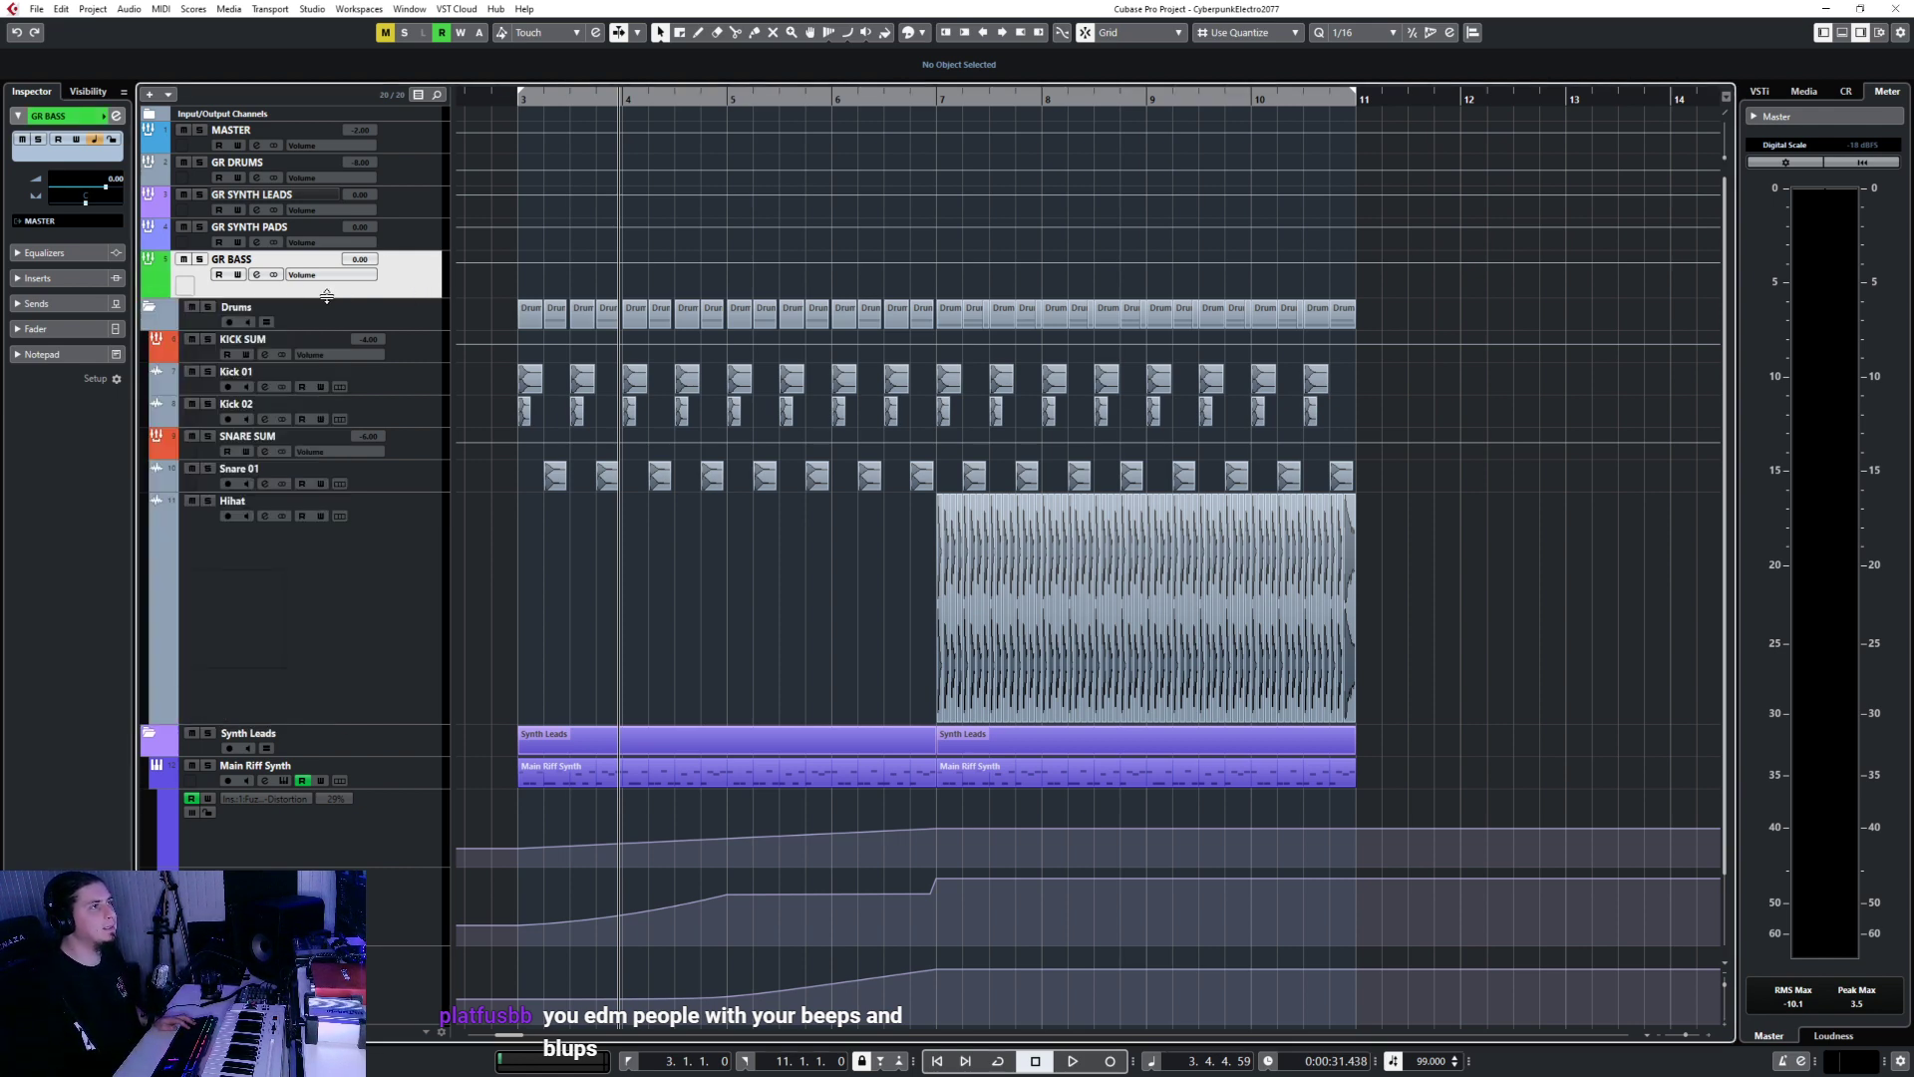
drag(327, 296, 321, 277)
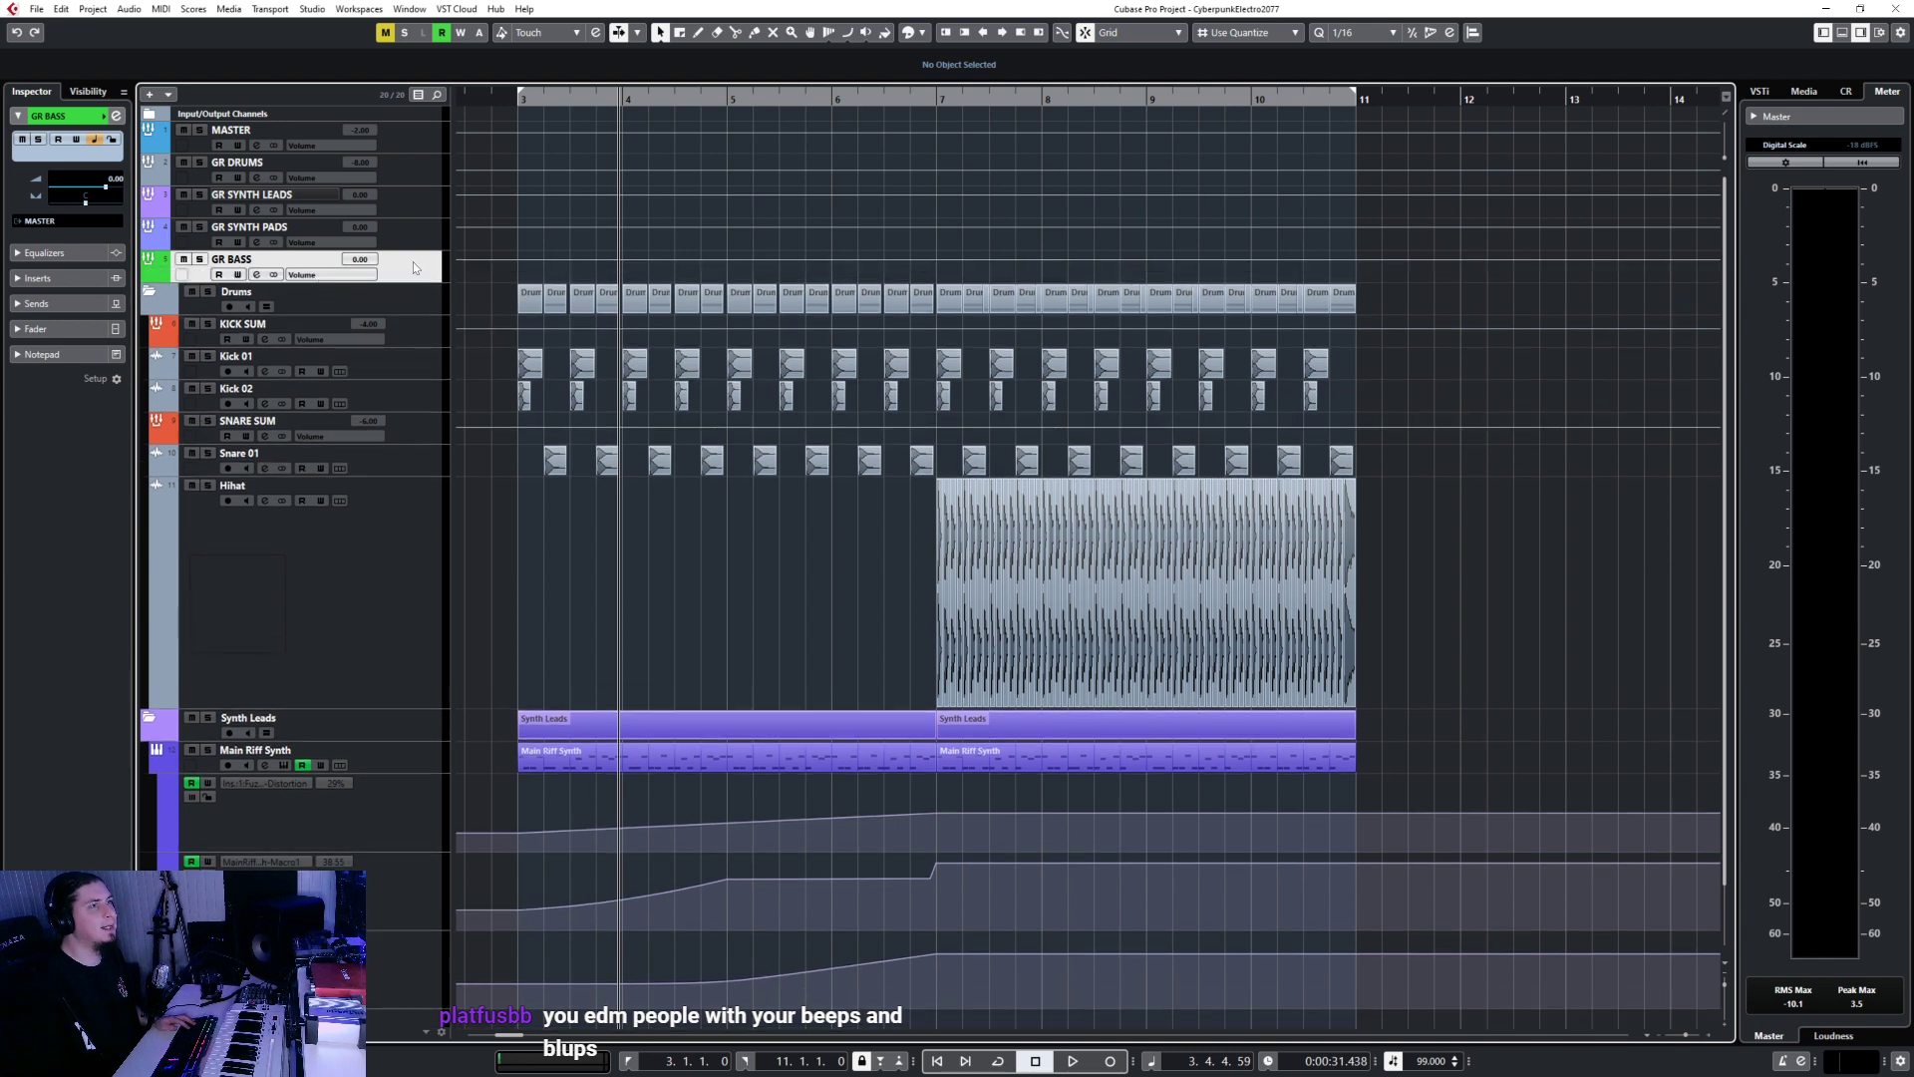
Collapse the Drums and Synth Leads folders and add a new folder track.
click(149, 295)
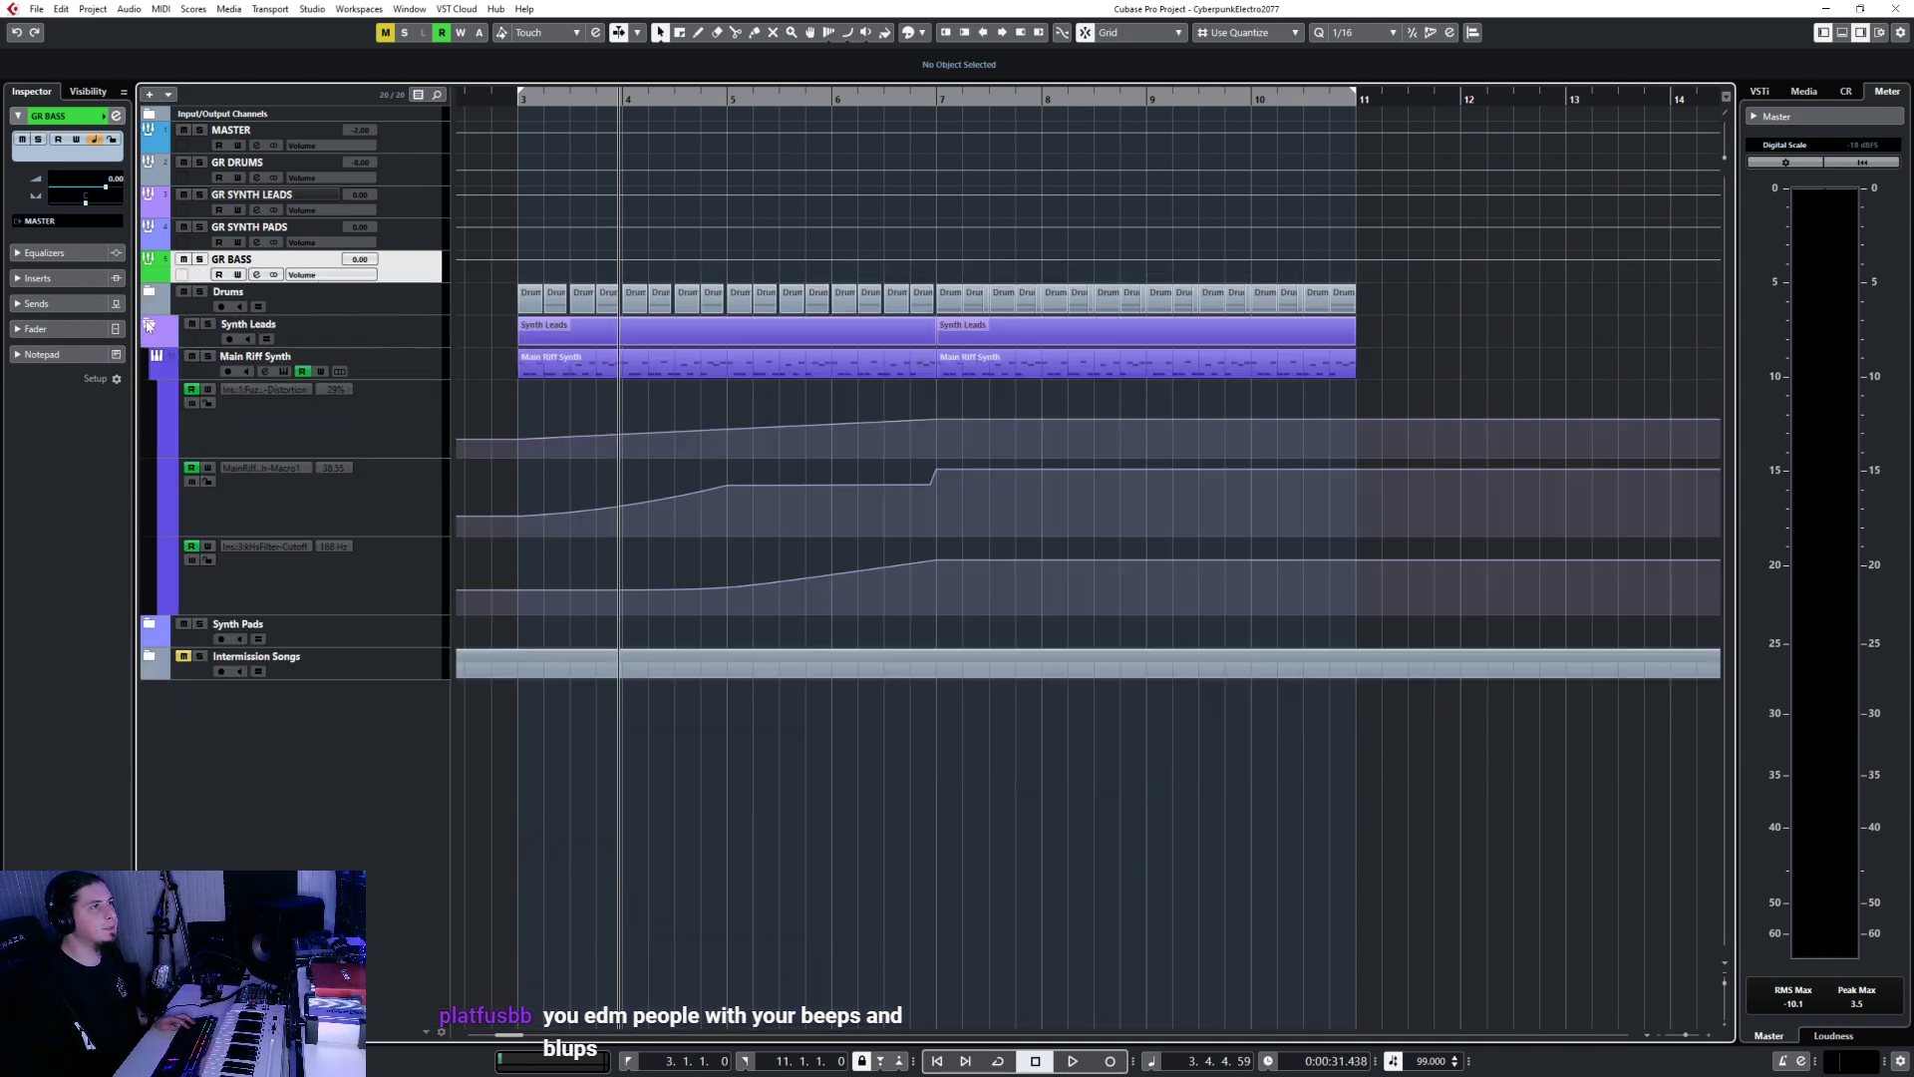
click(149, 326)
right_click(424, 265)
mouse_move(469, 269)
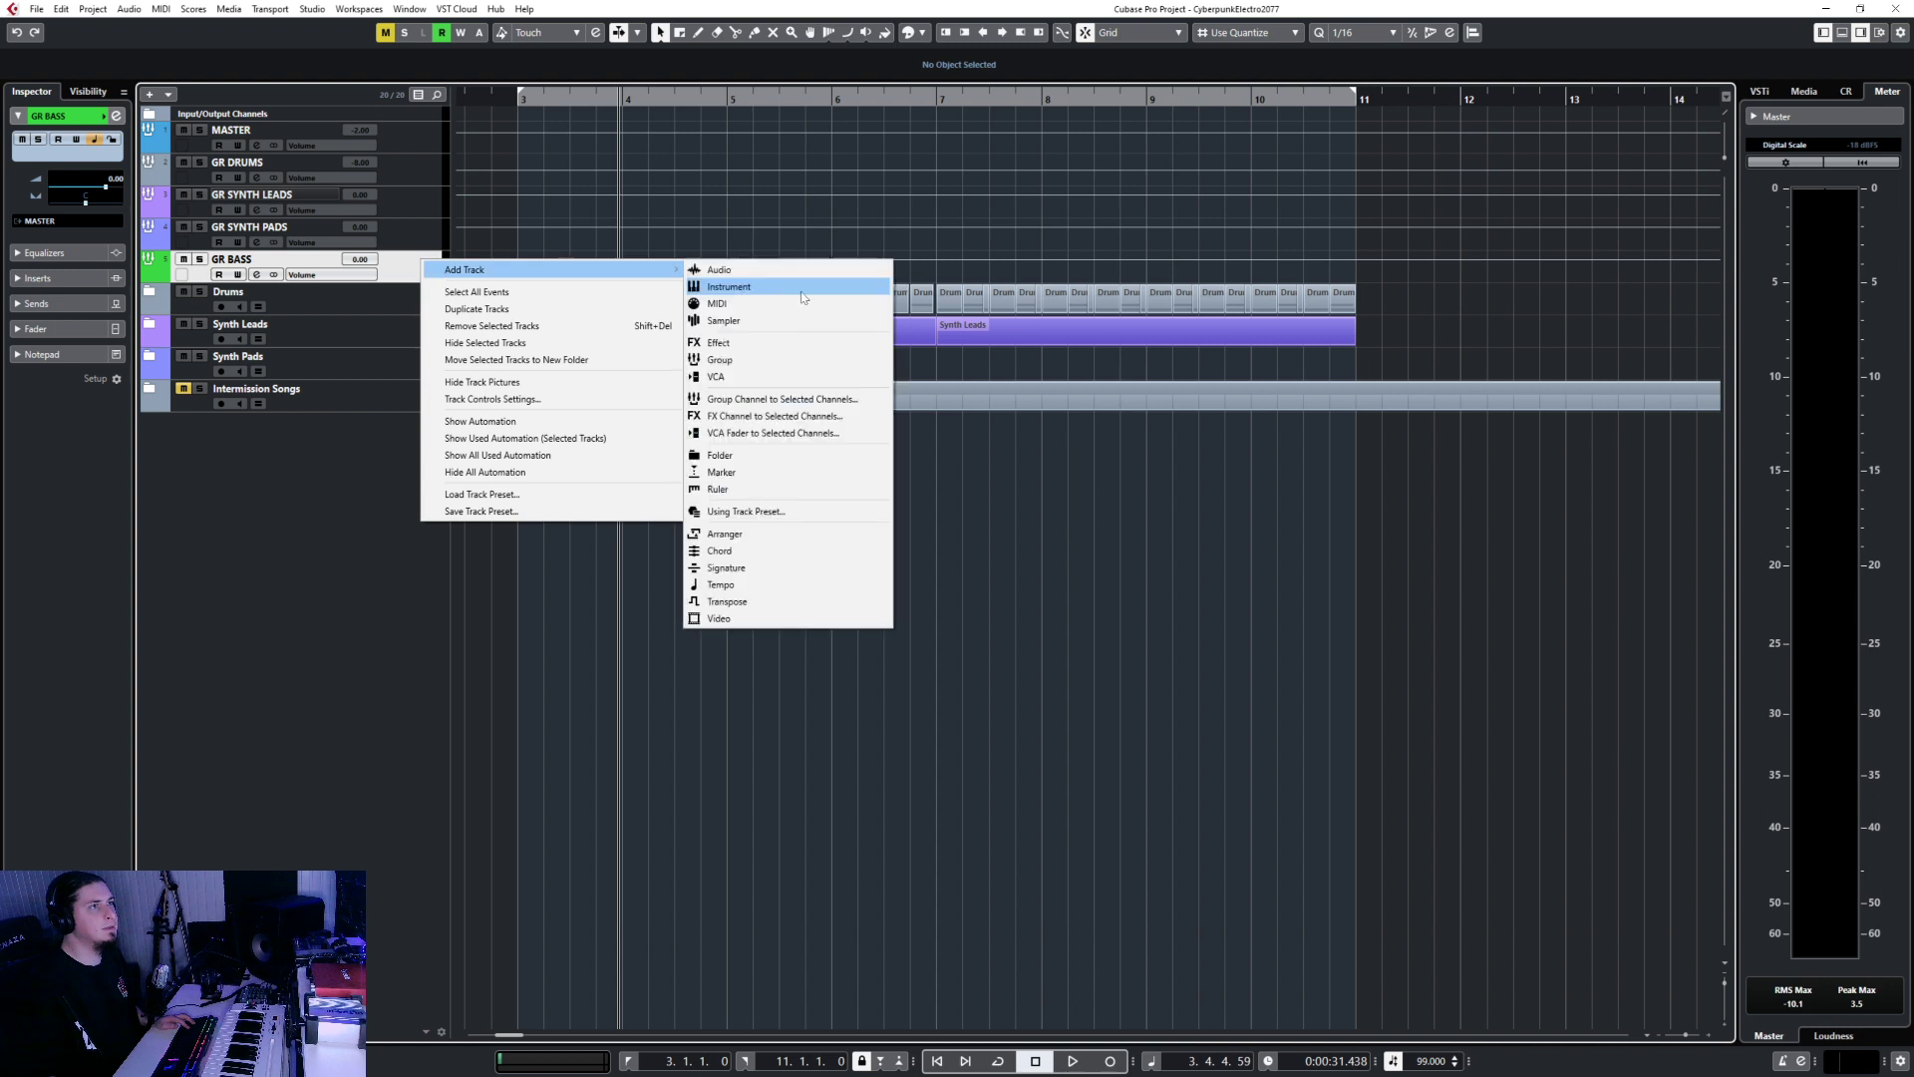
click(720, 455)
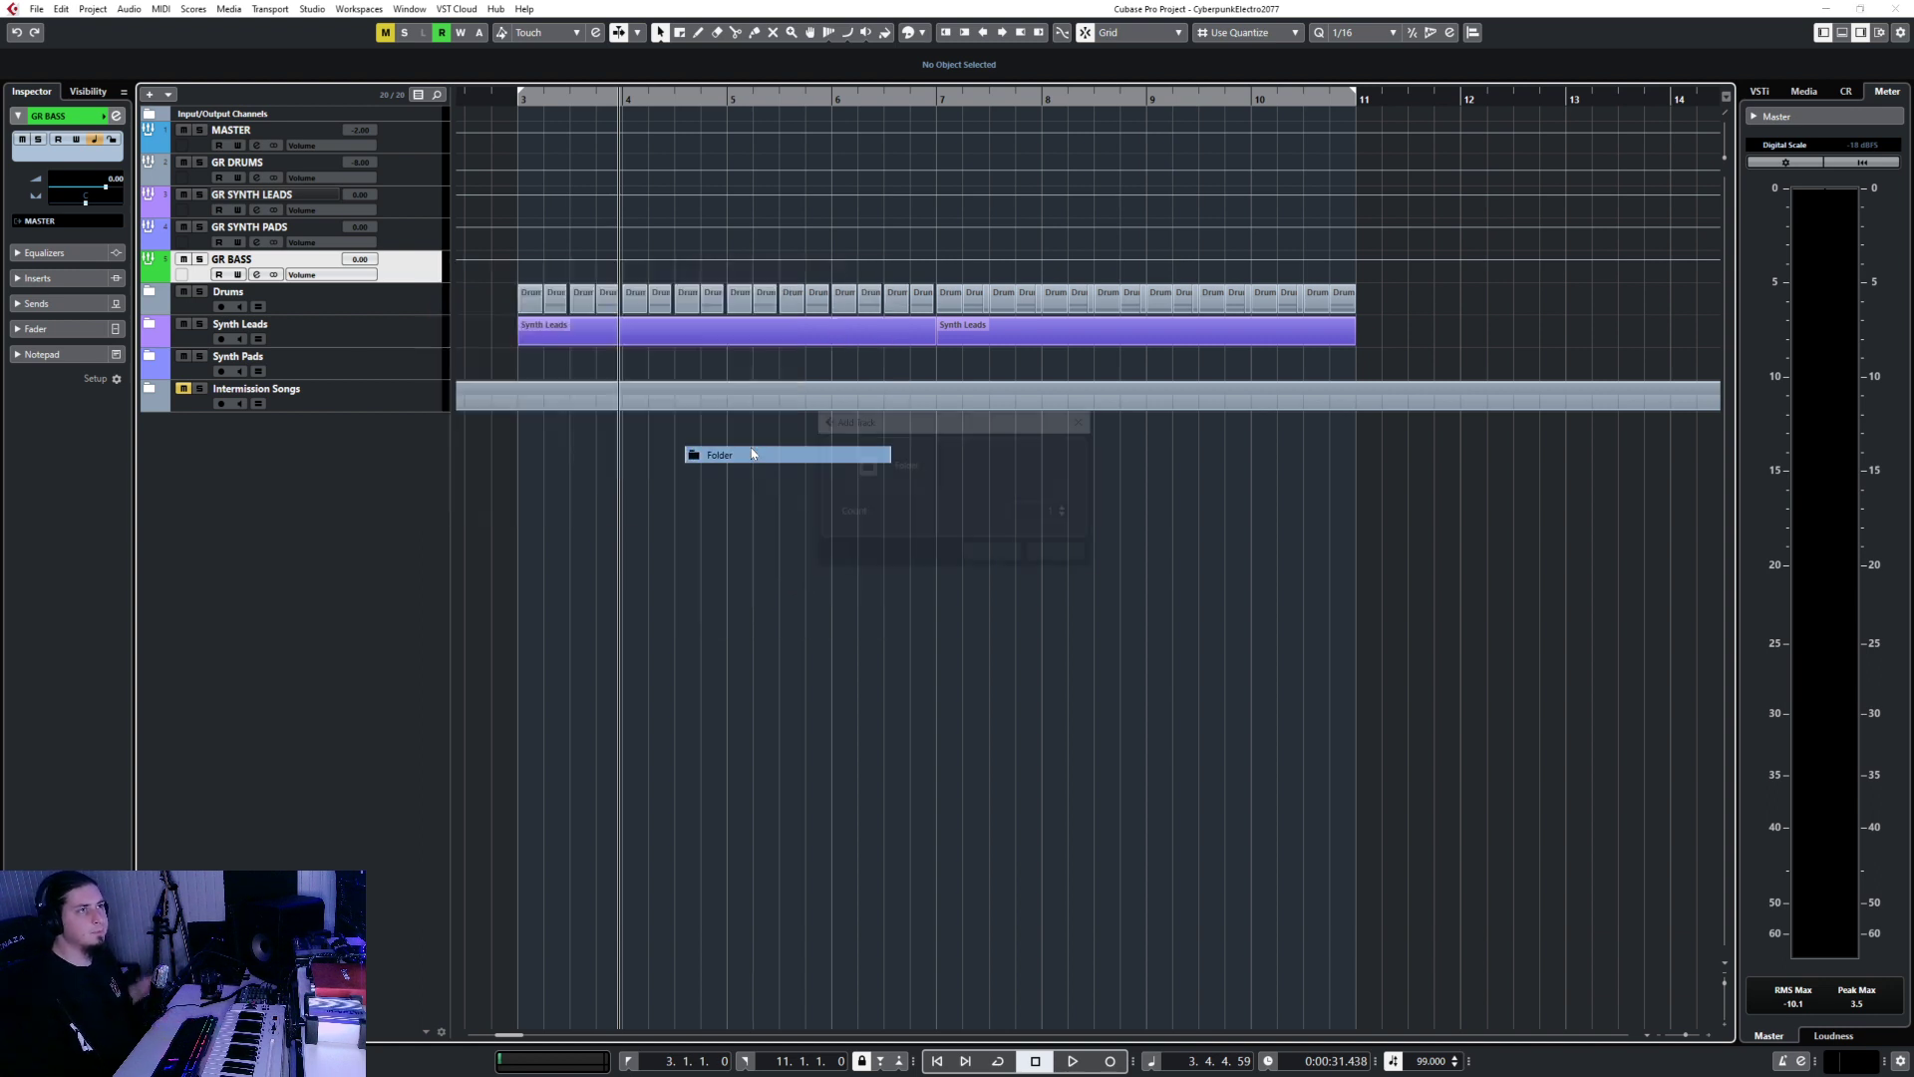
click(998, 556)
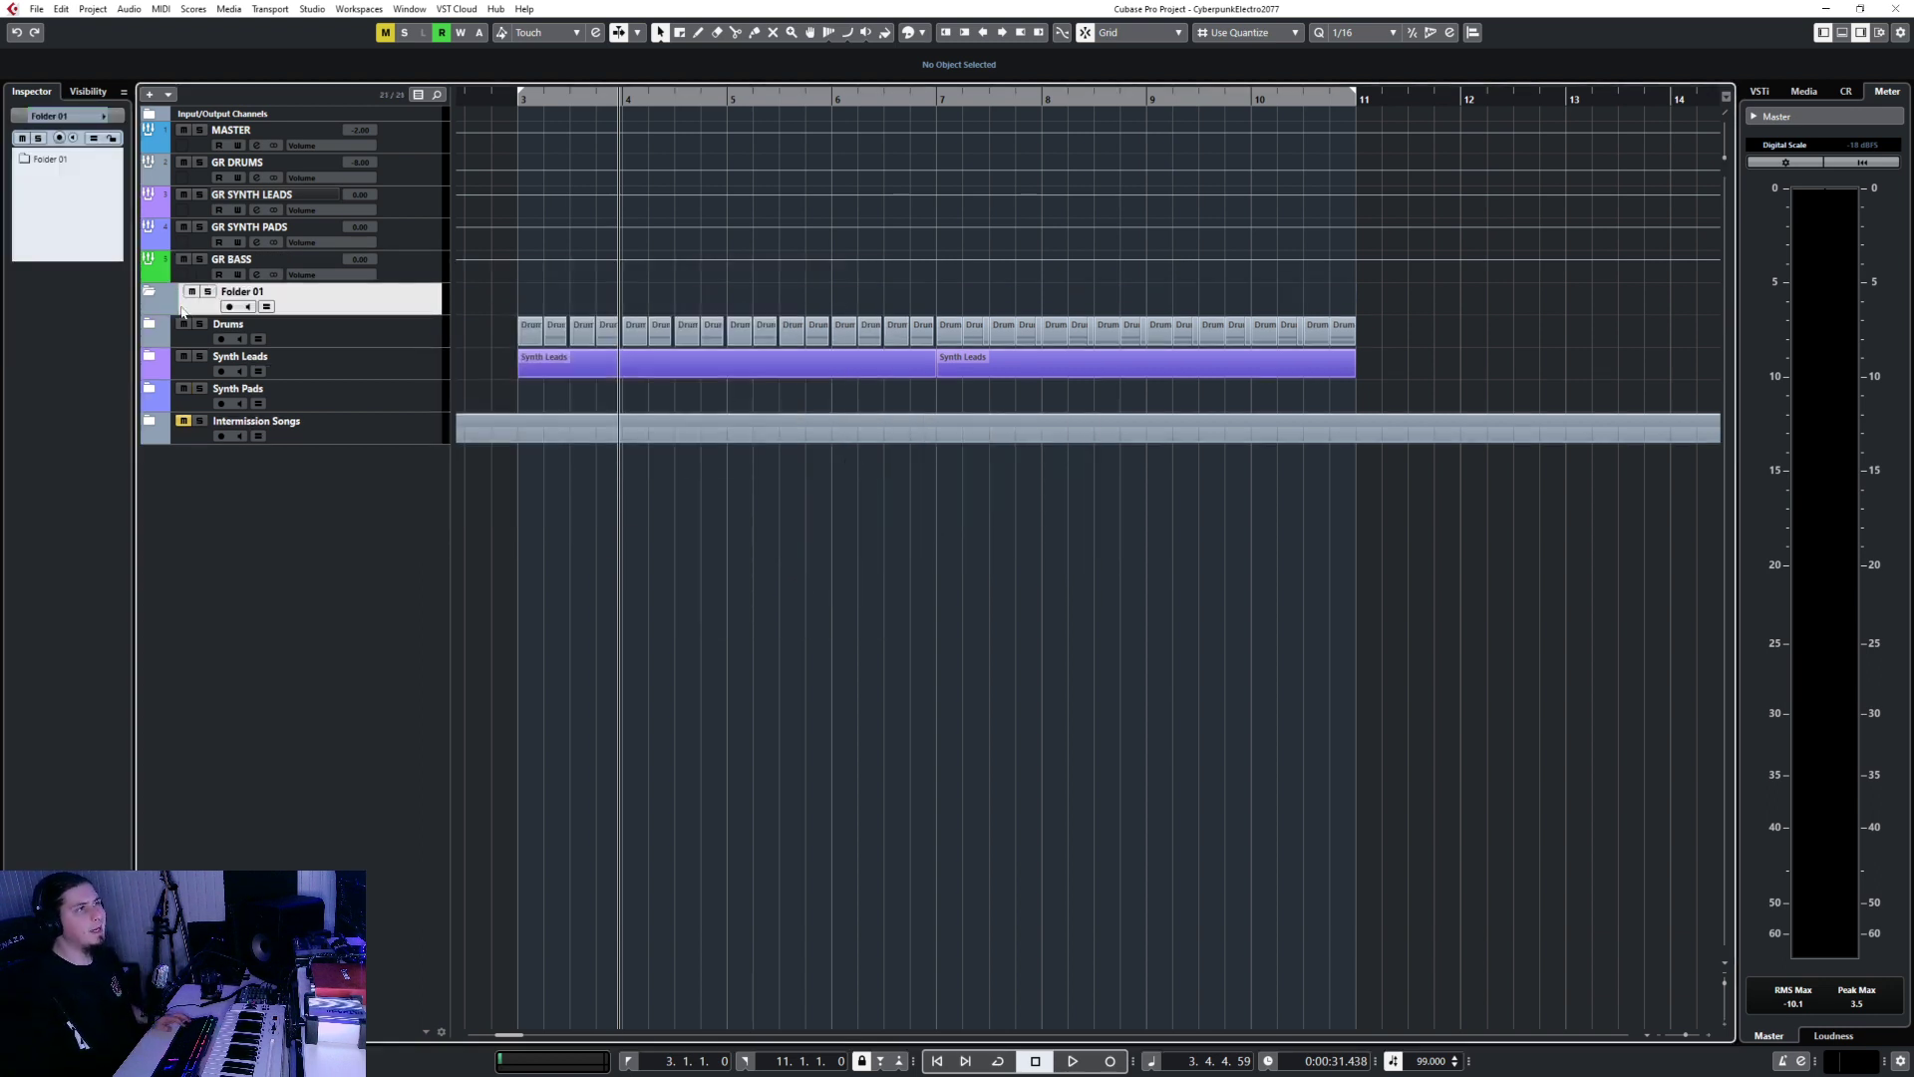
Colour the new folder track green and rename it Bass.
click(181, 311)
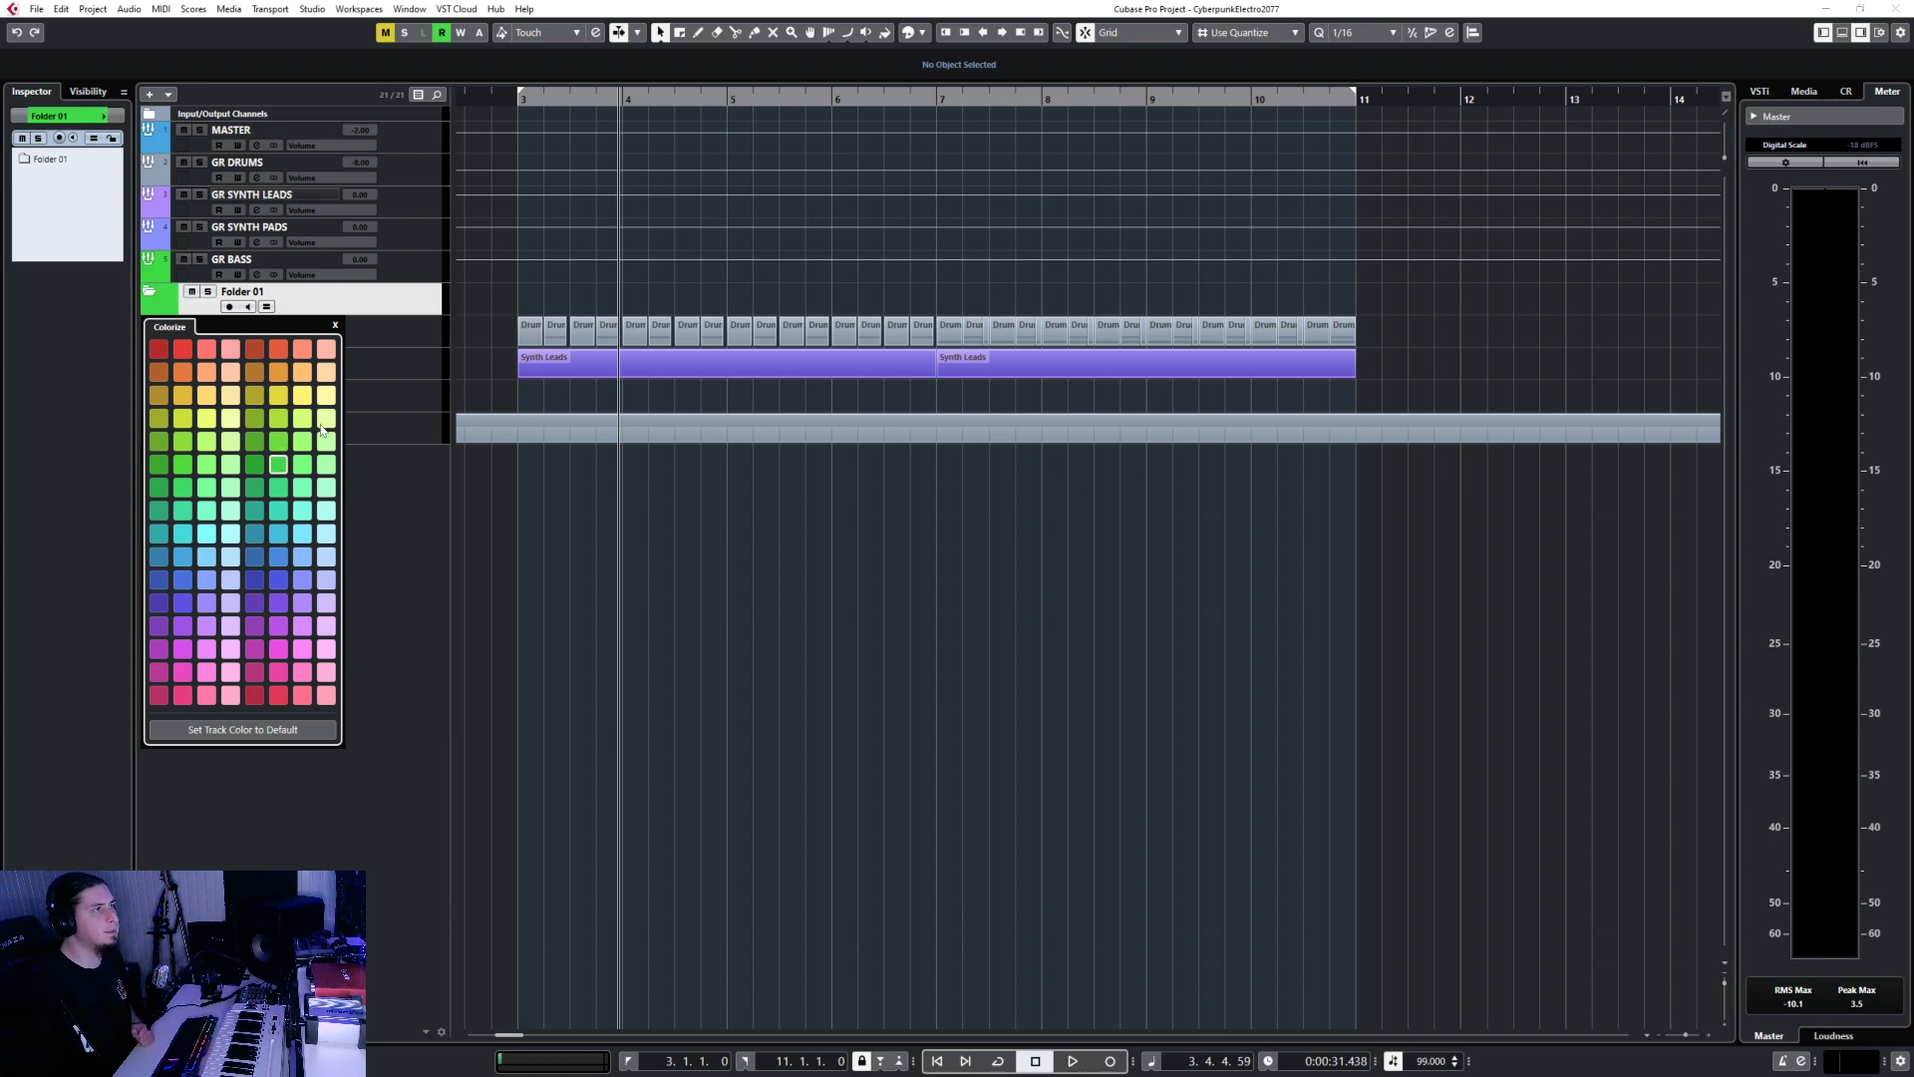
click(280, 464)
double_click(295, 298)
text(Bass)
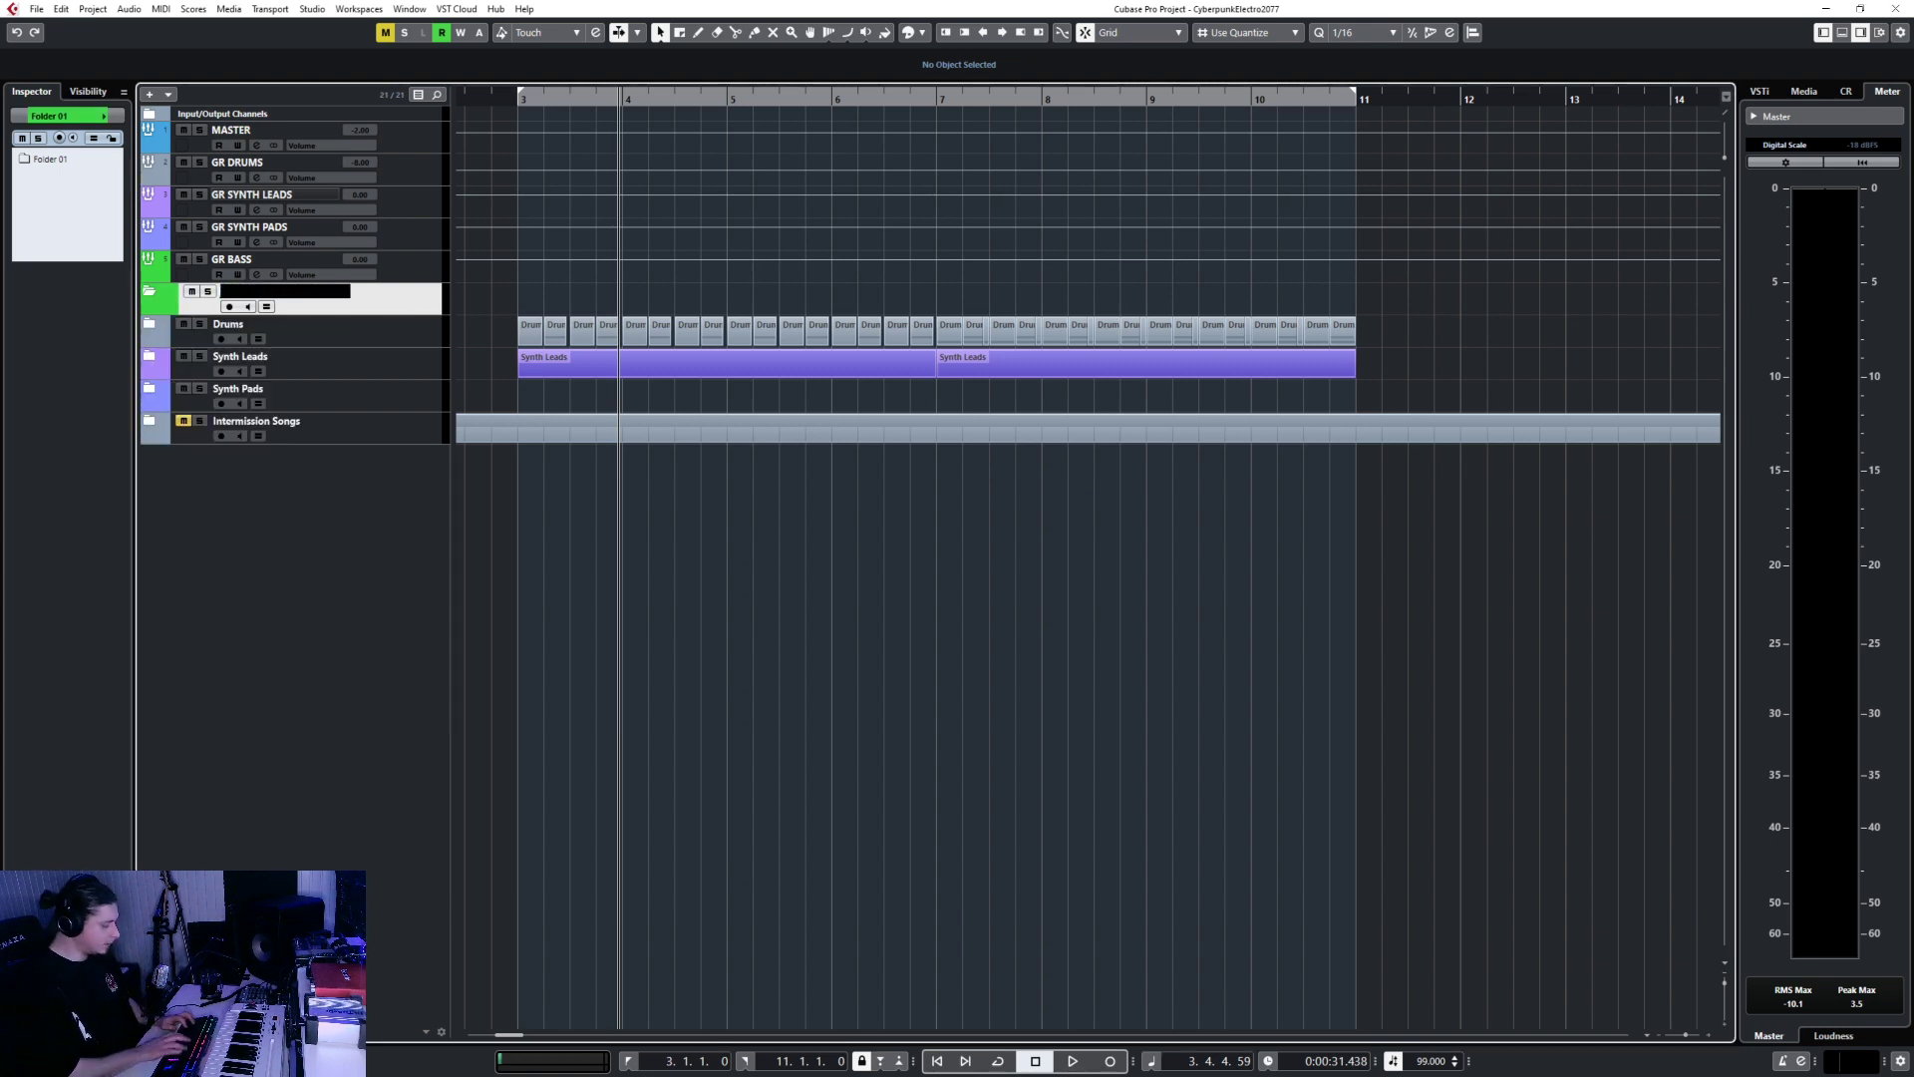
key(Return)
Add an ANA2 instrument track with its output routed to GR BASS.
right_click(393, 305)
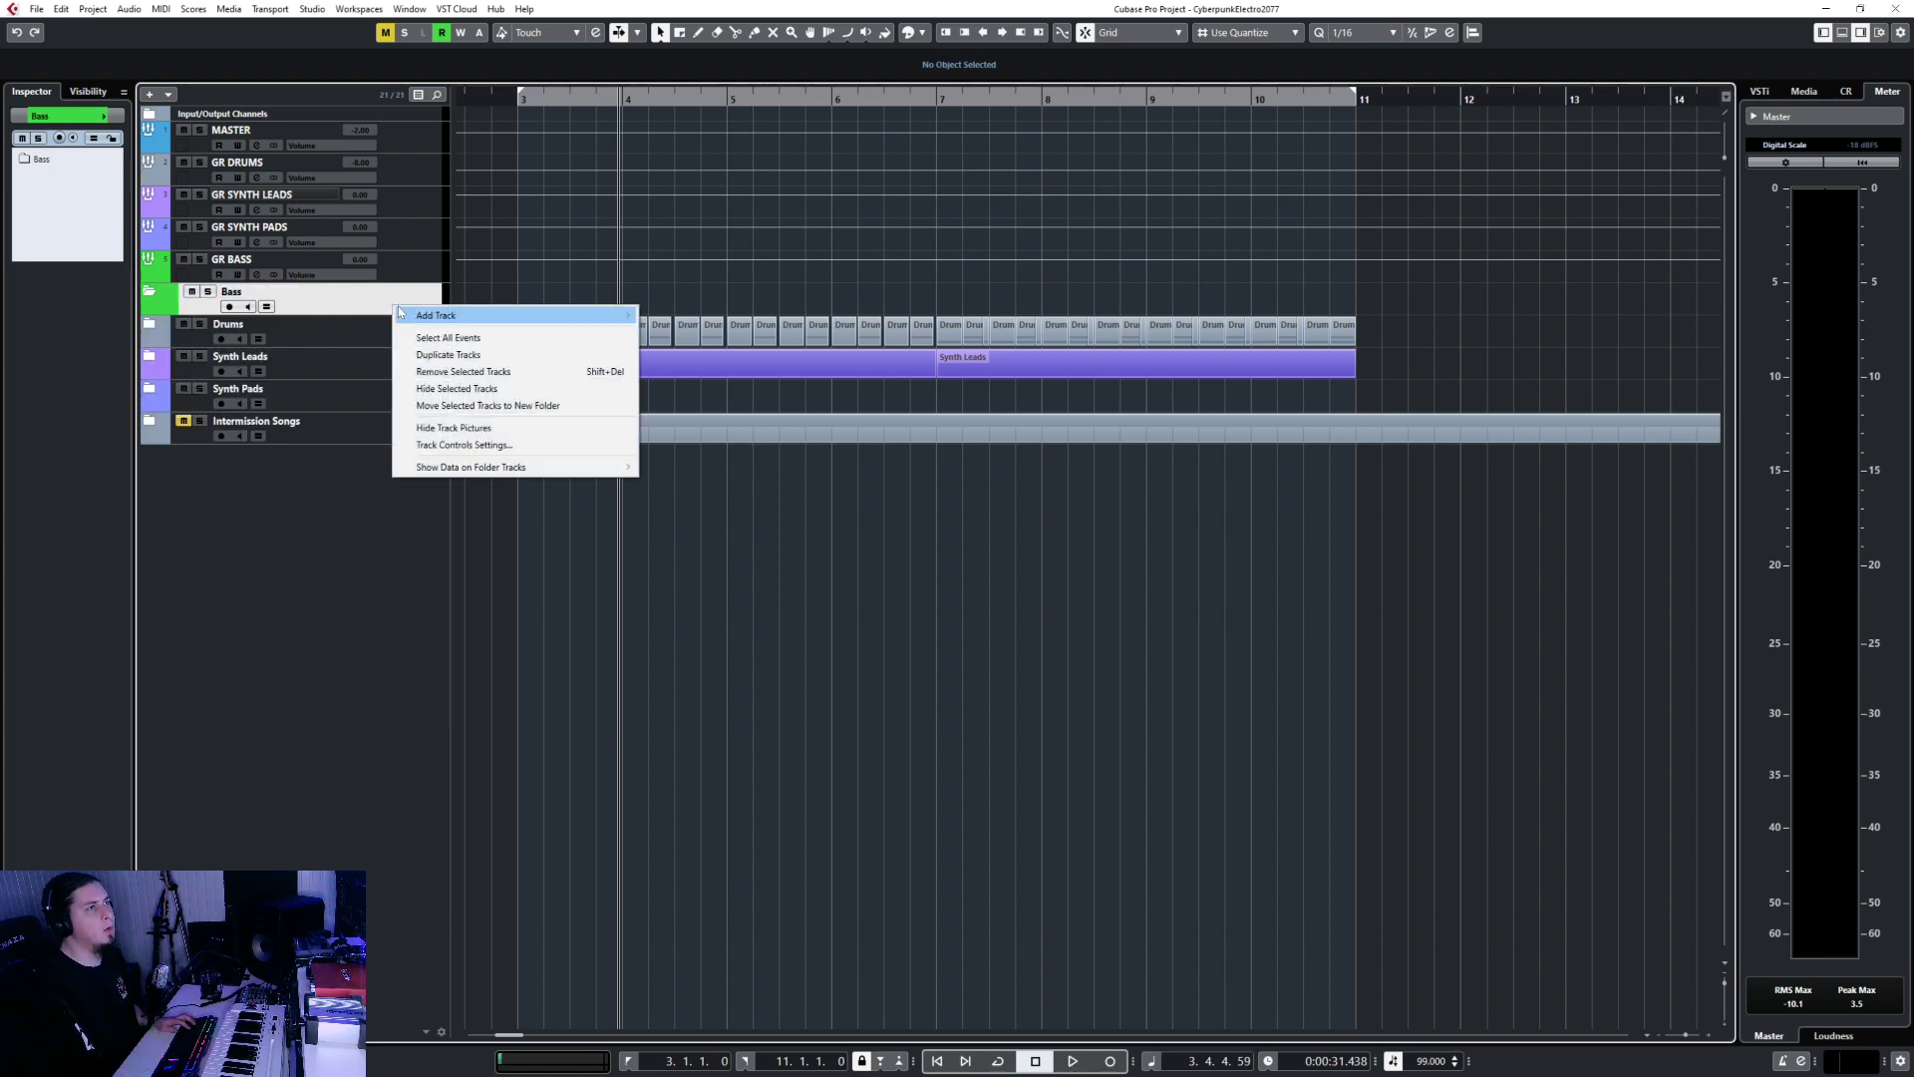
mouse_move(499, 315)
click(743, 333)
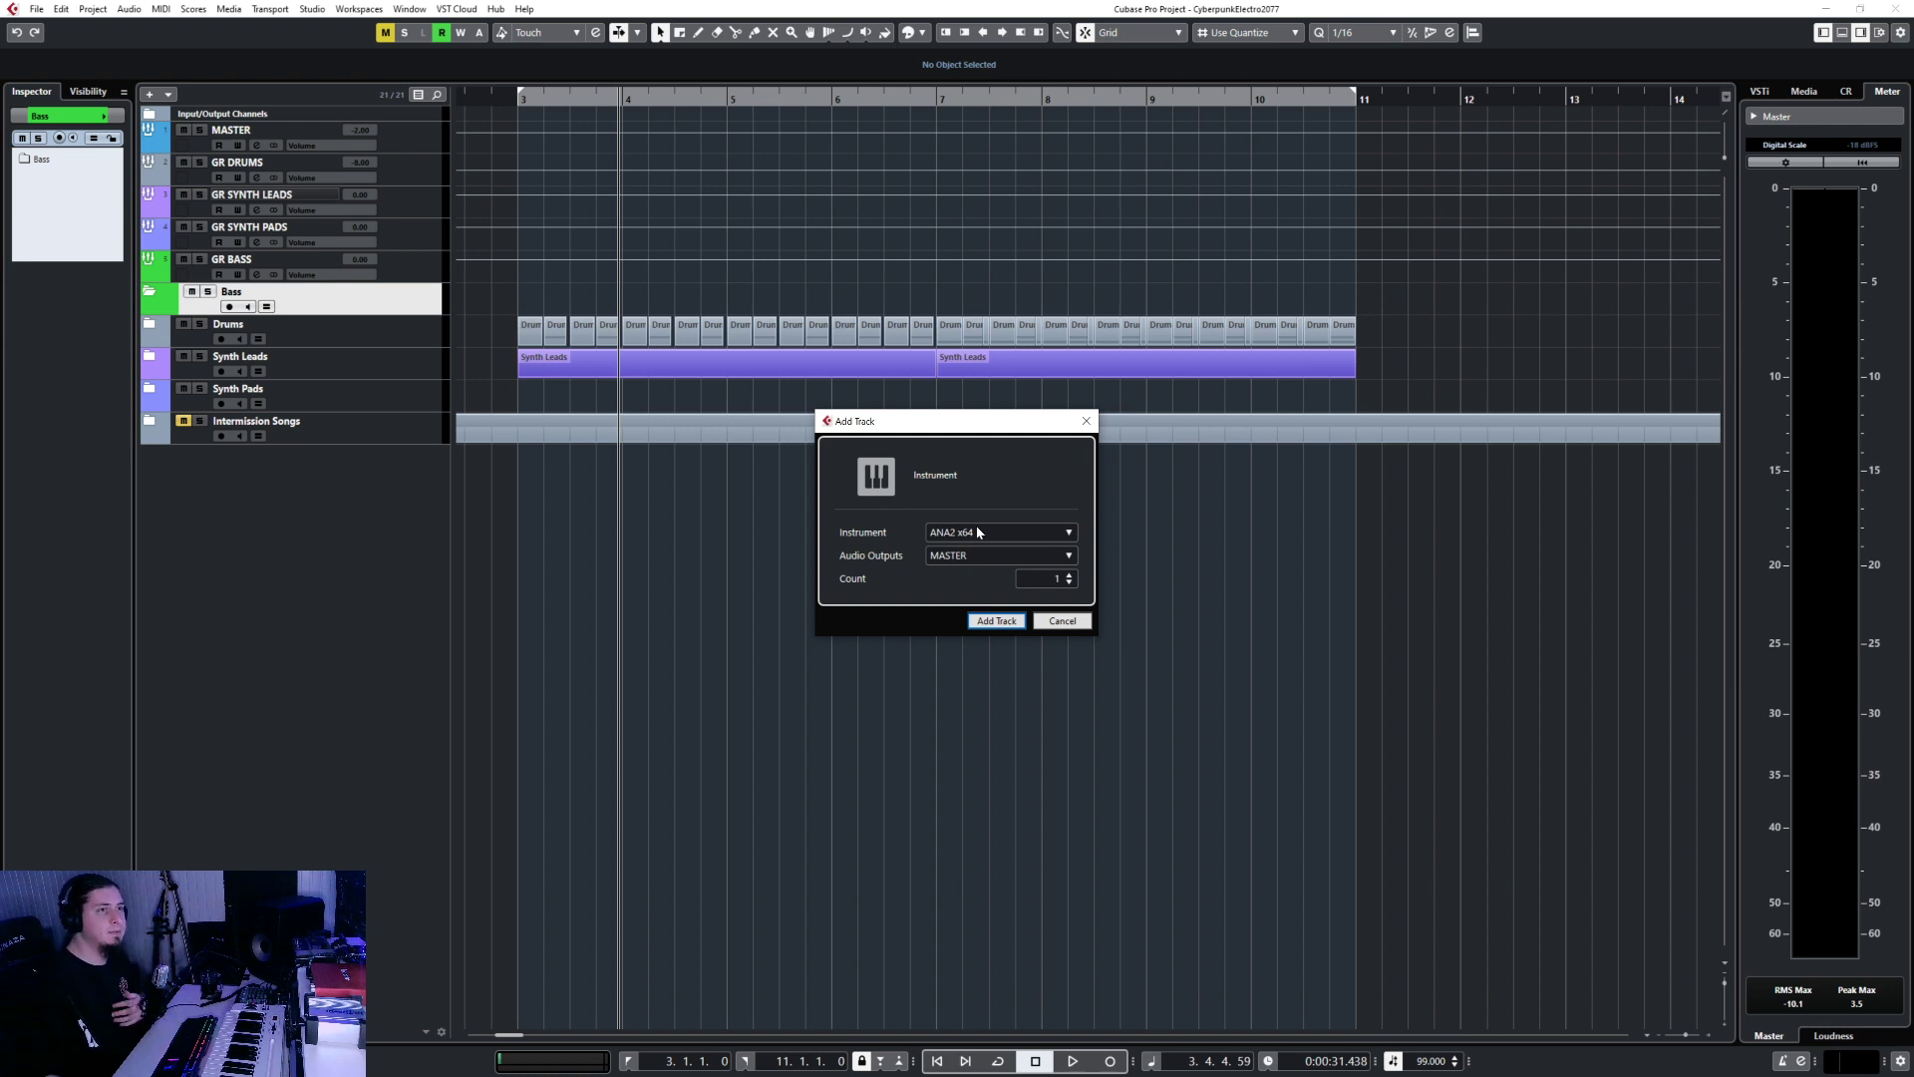
click(976, 558)
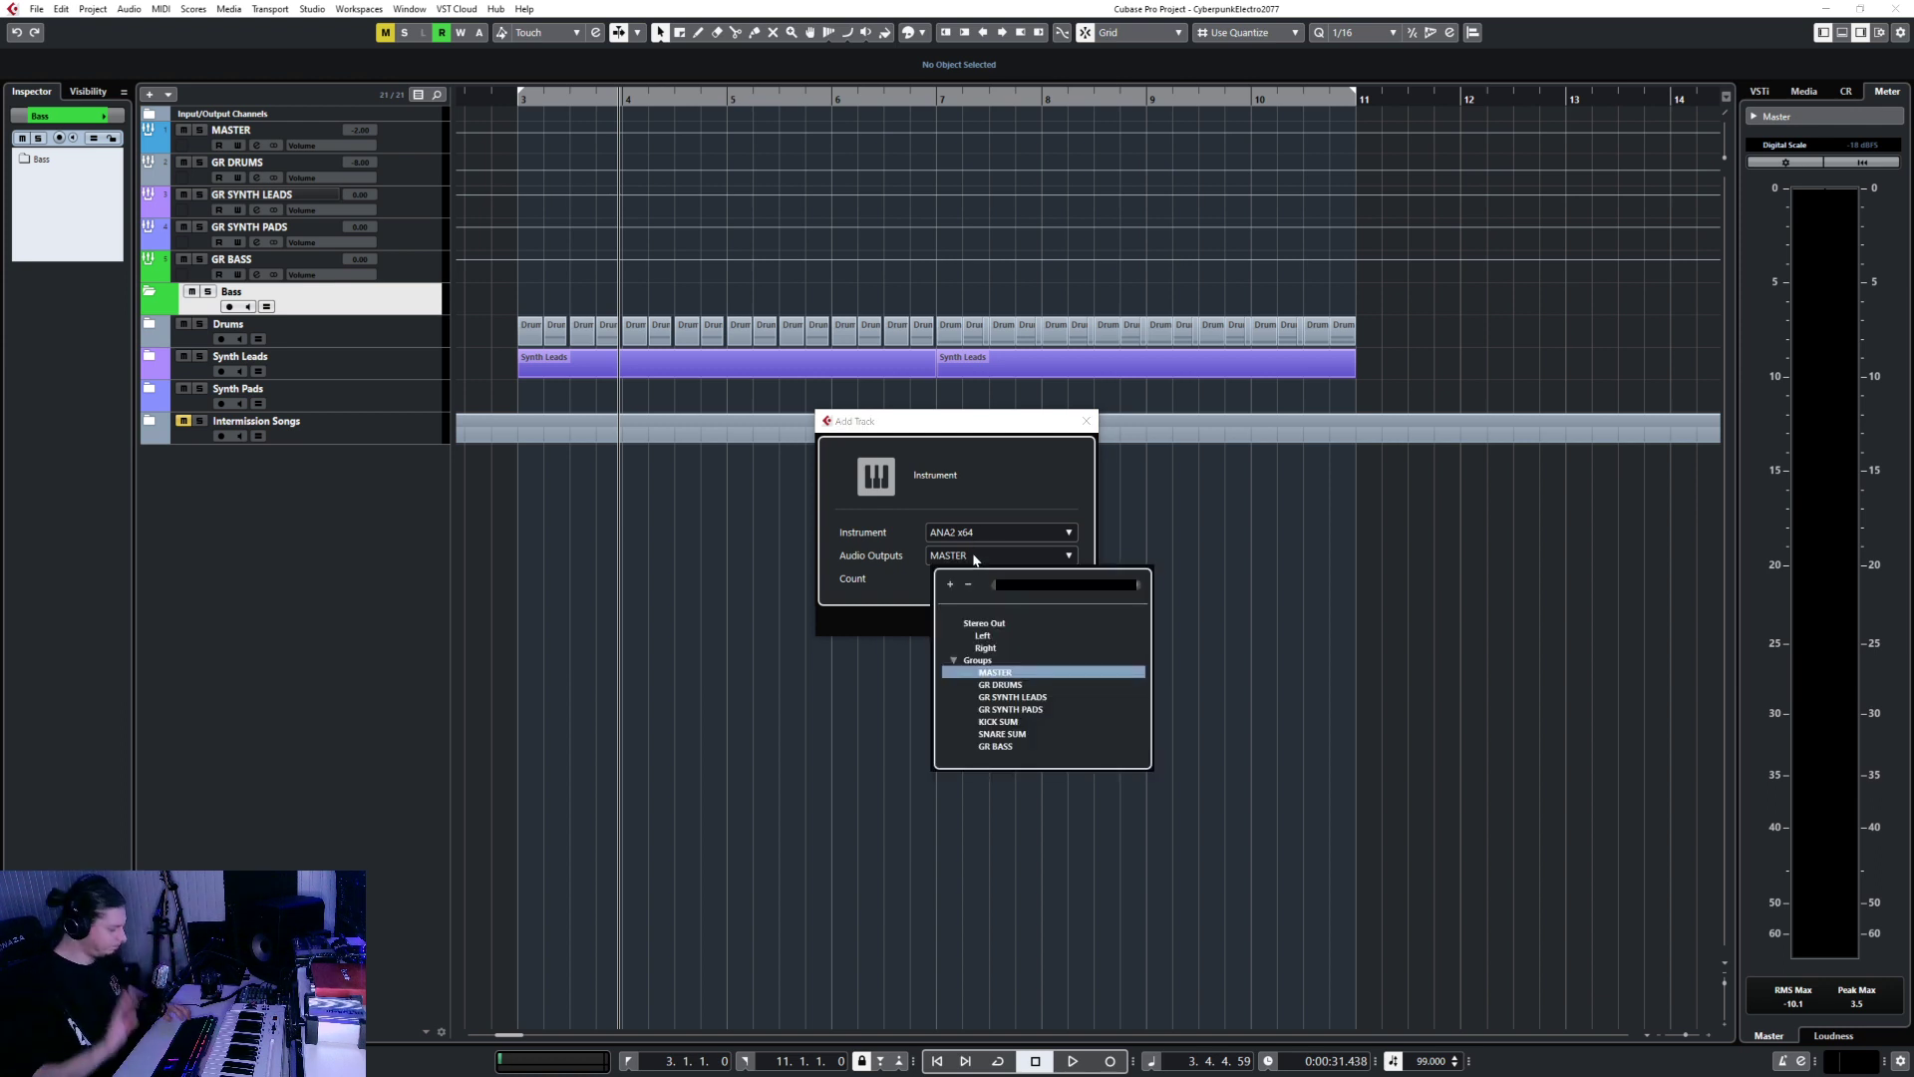
text(bass)
key(Return)
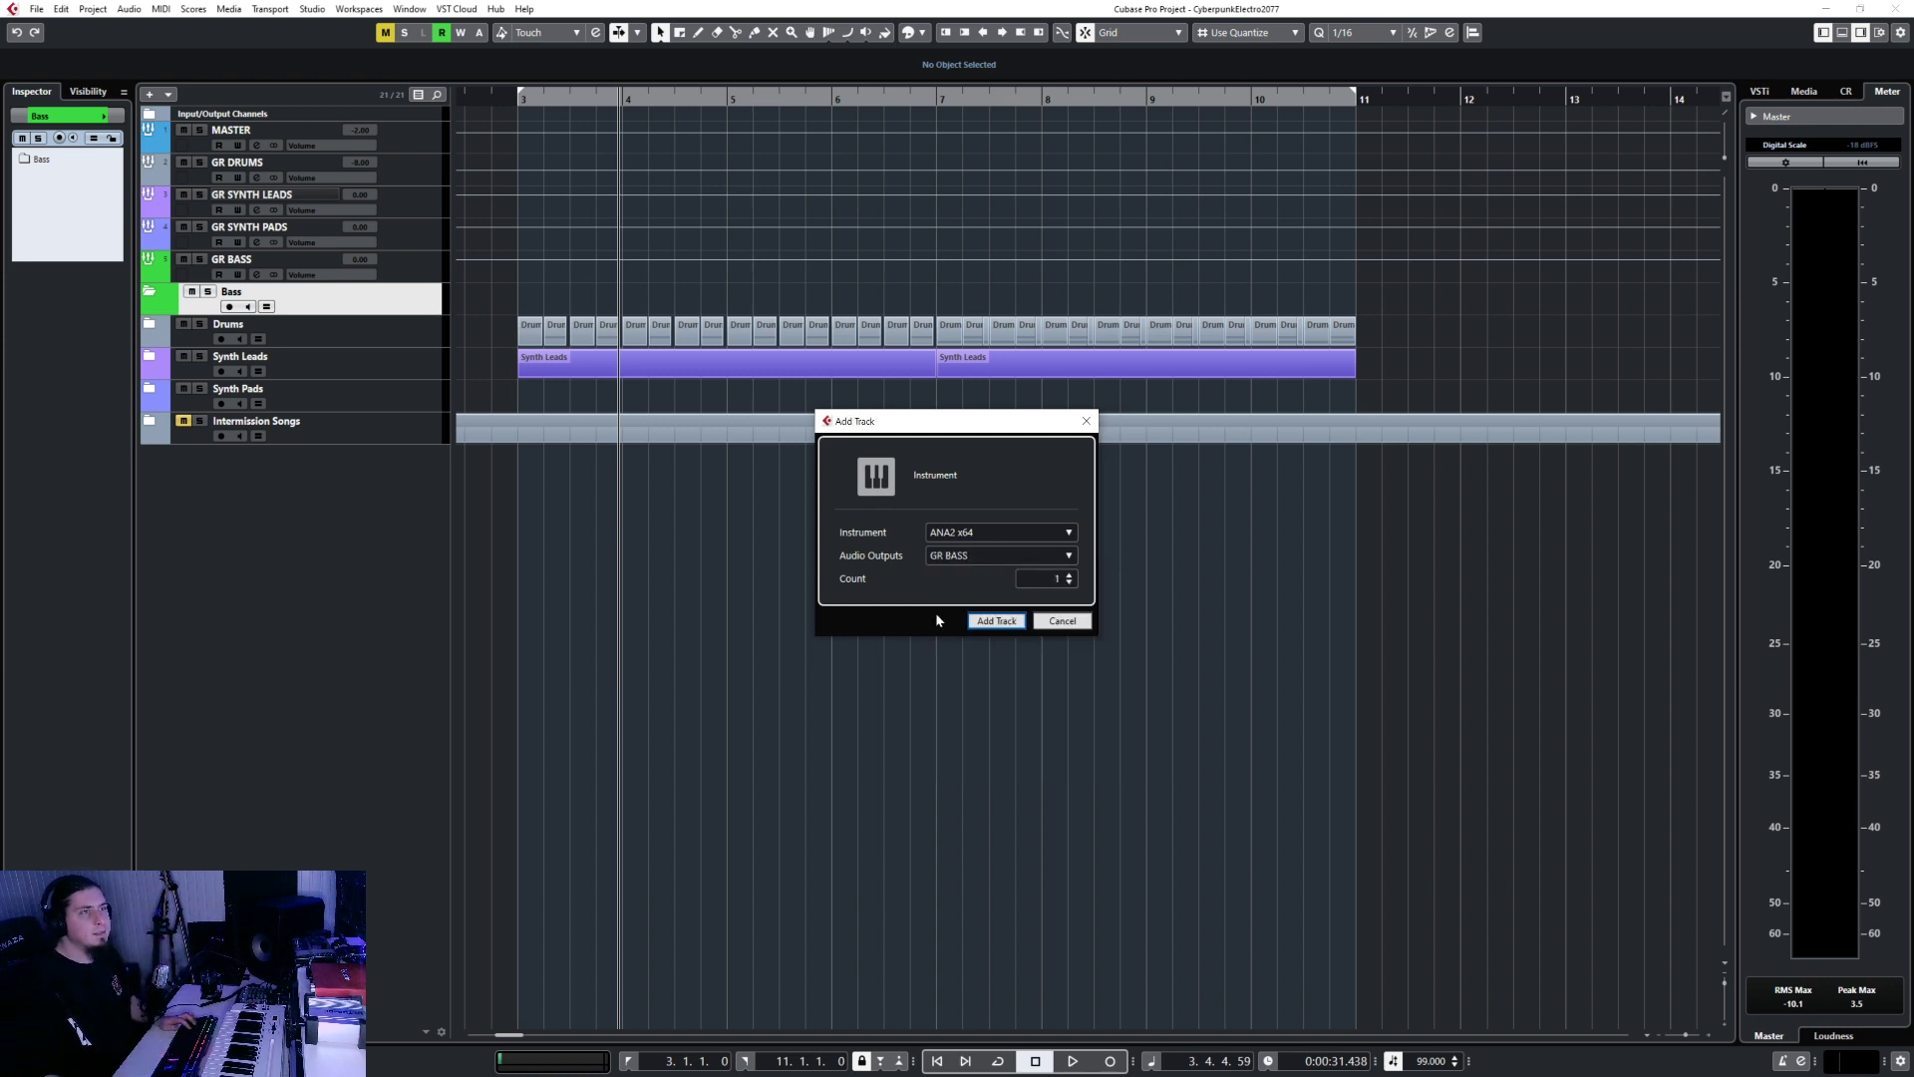
key(Return)
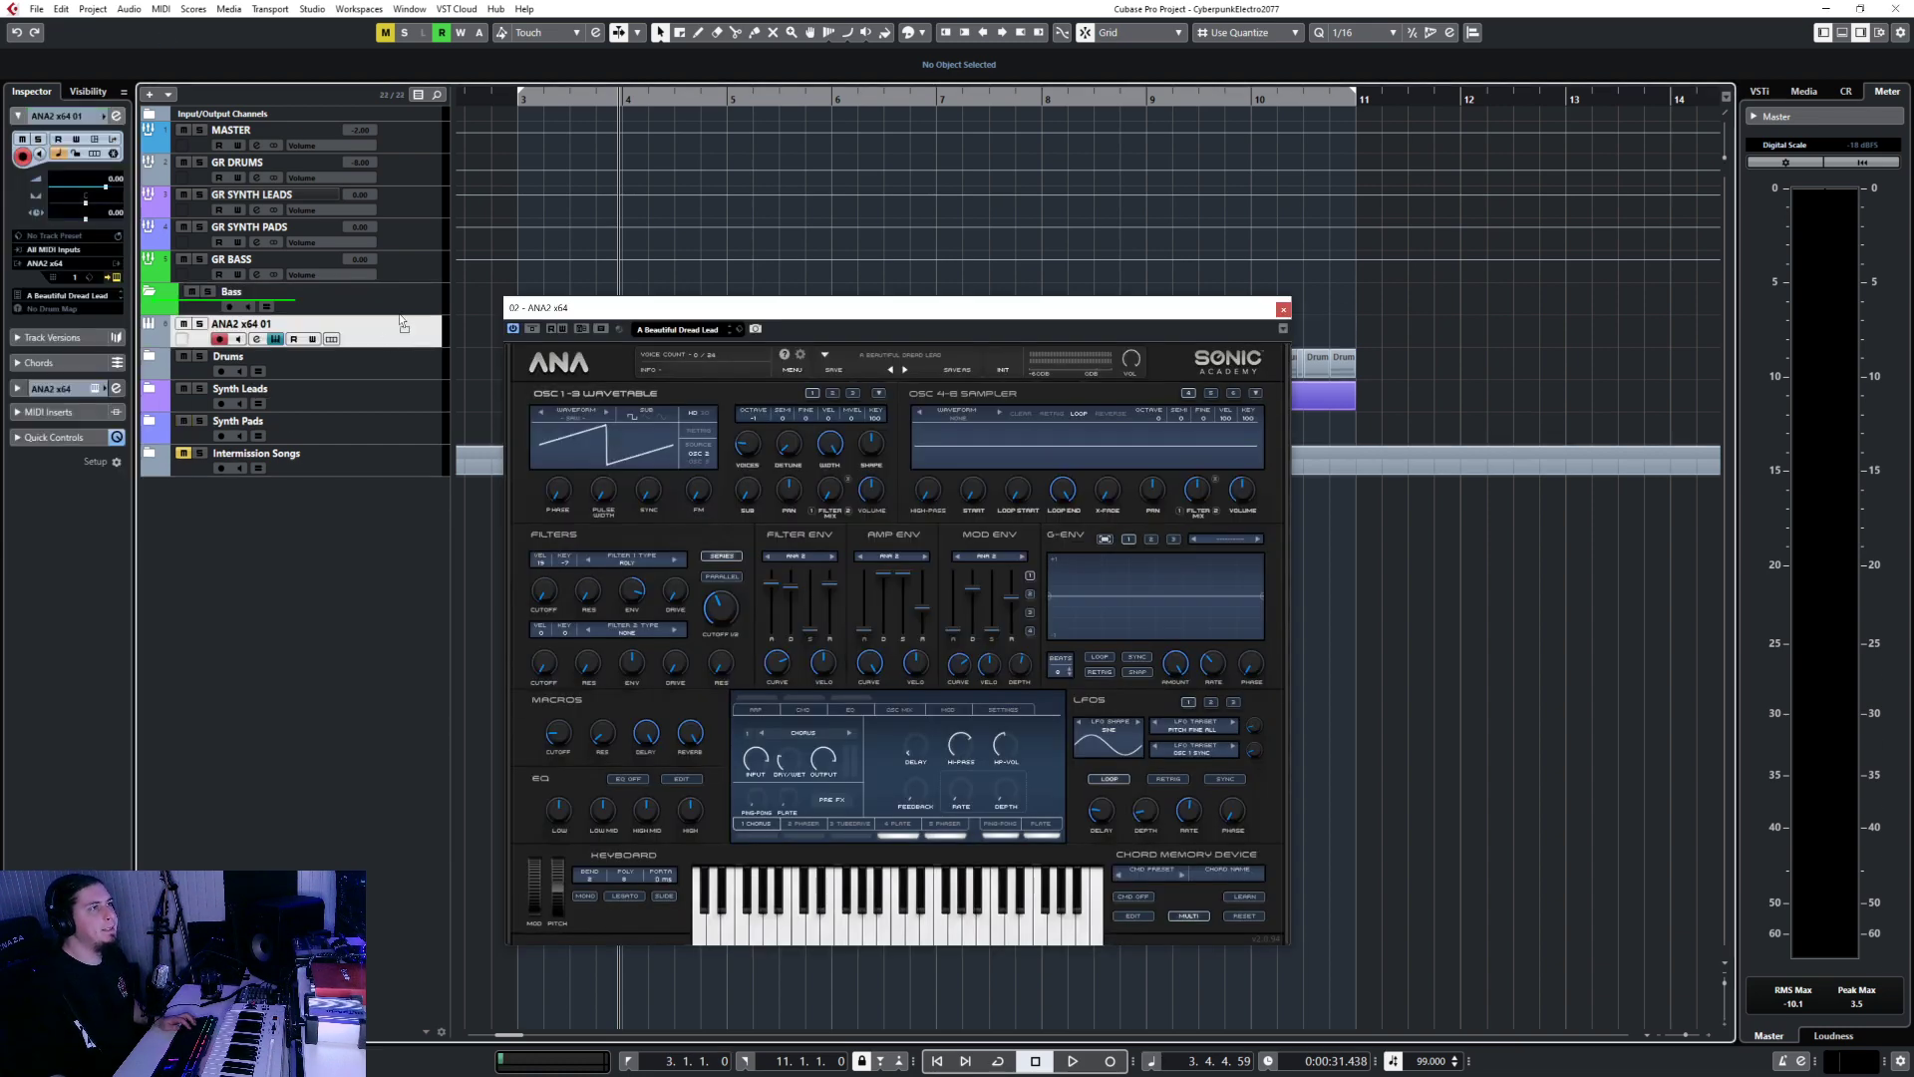
Colour the instrument track green, rename it Main Bass, and bring up ANA's preset browser.
click(168, 330)
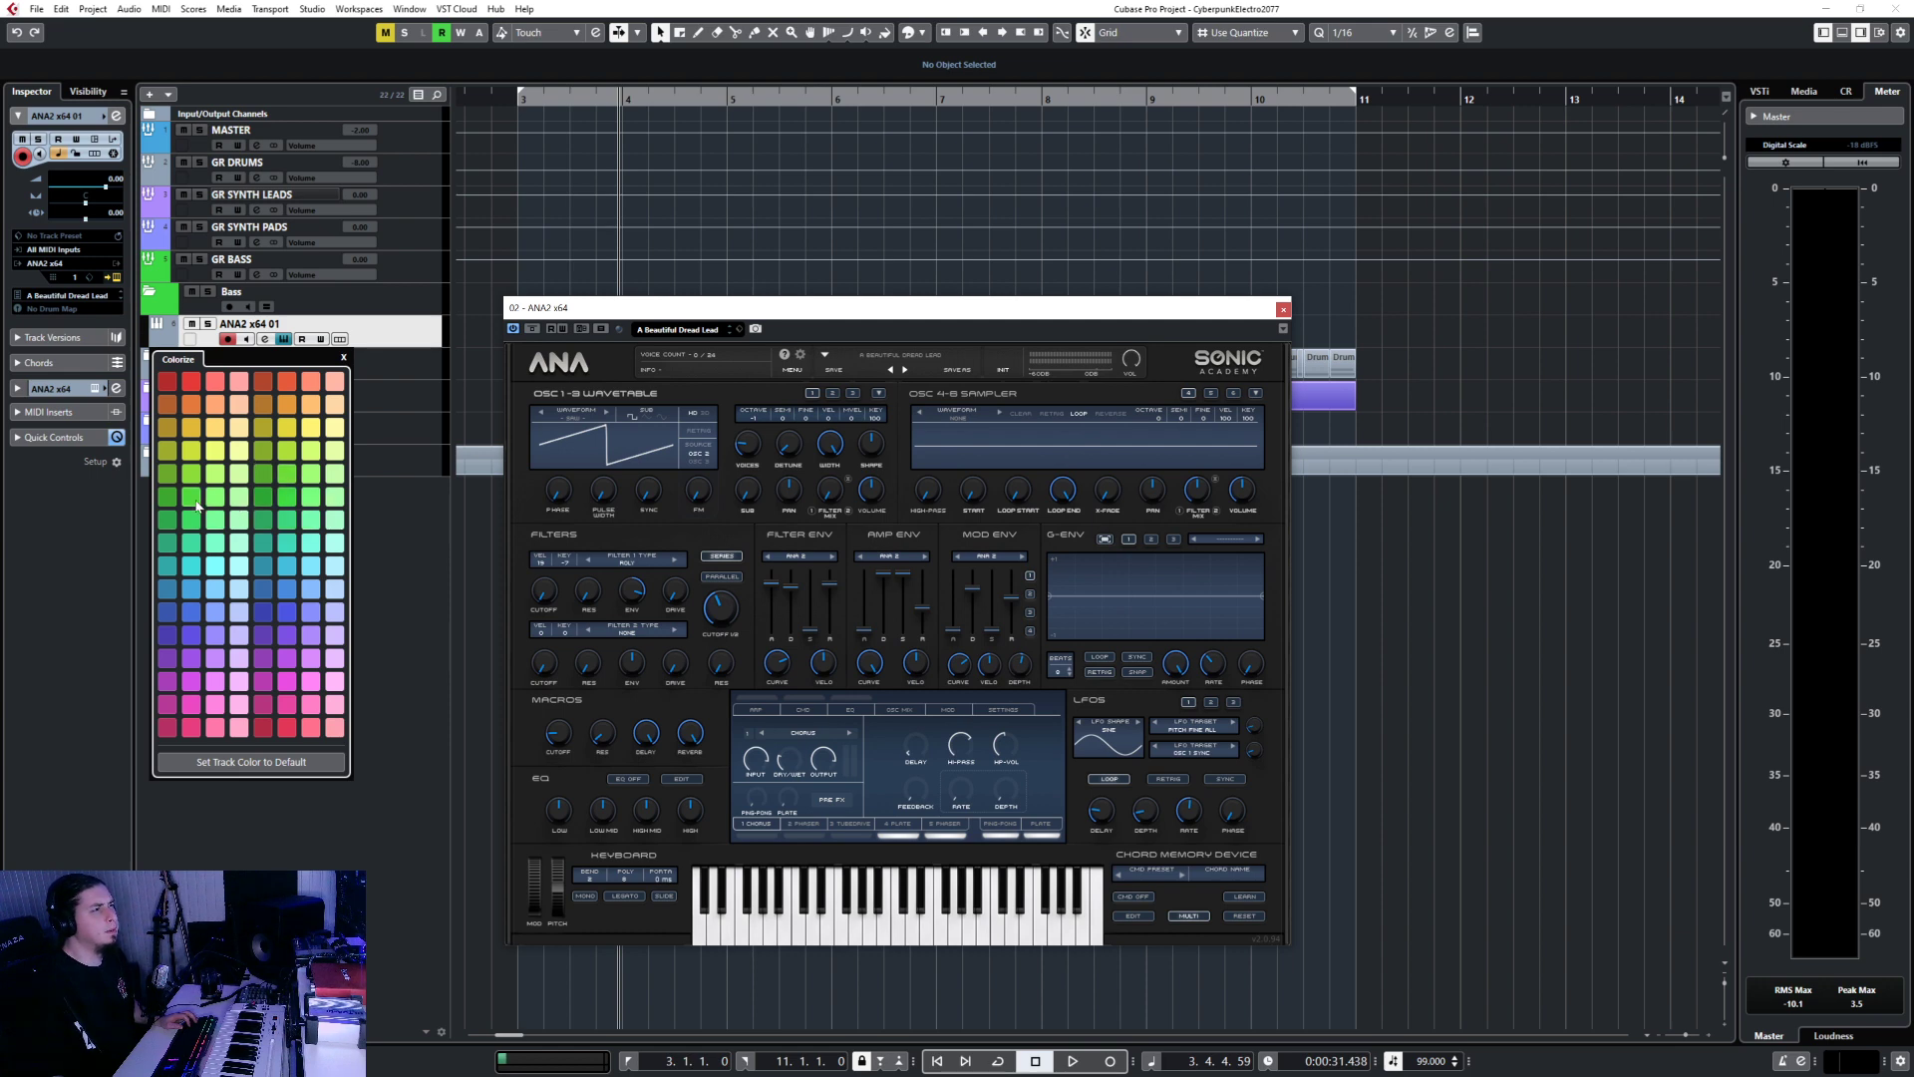
click(194, 501)
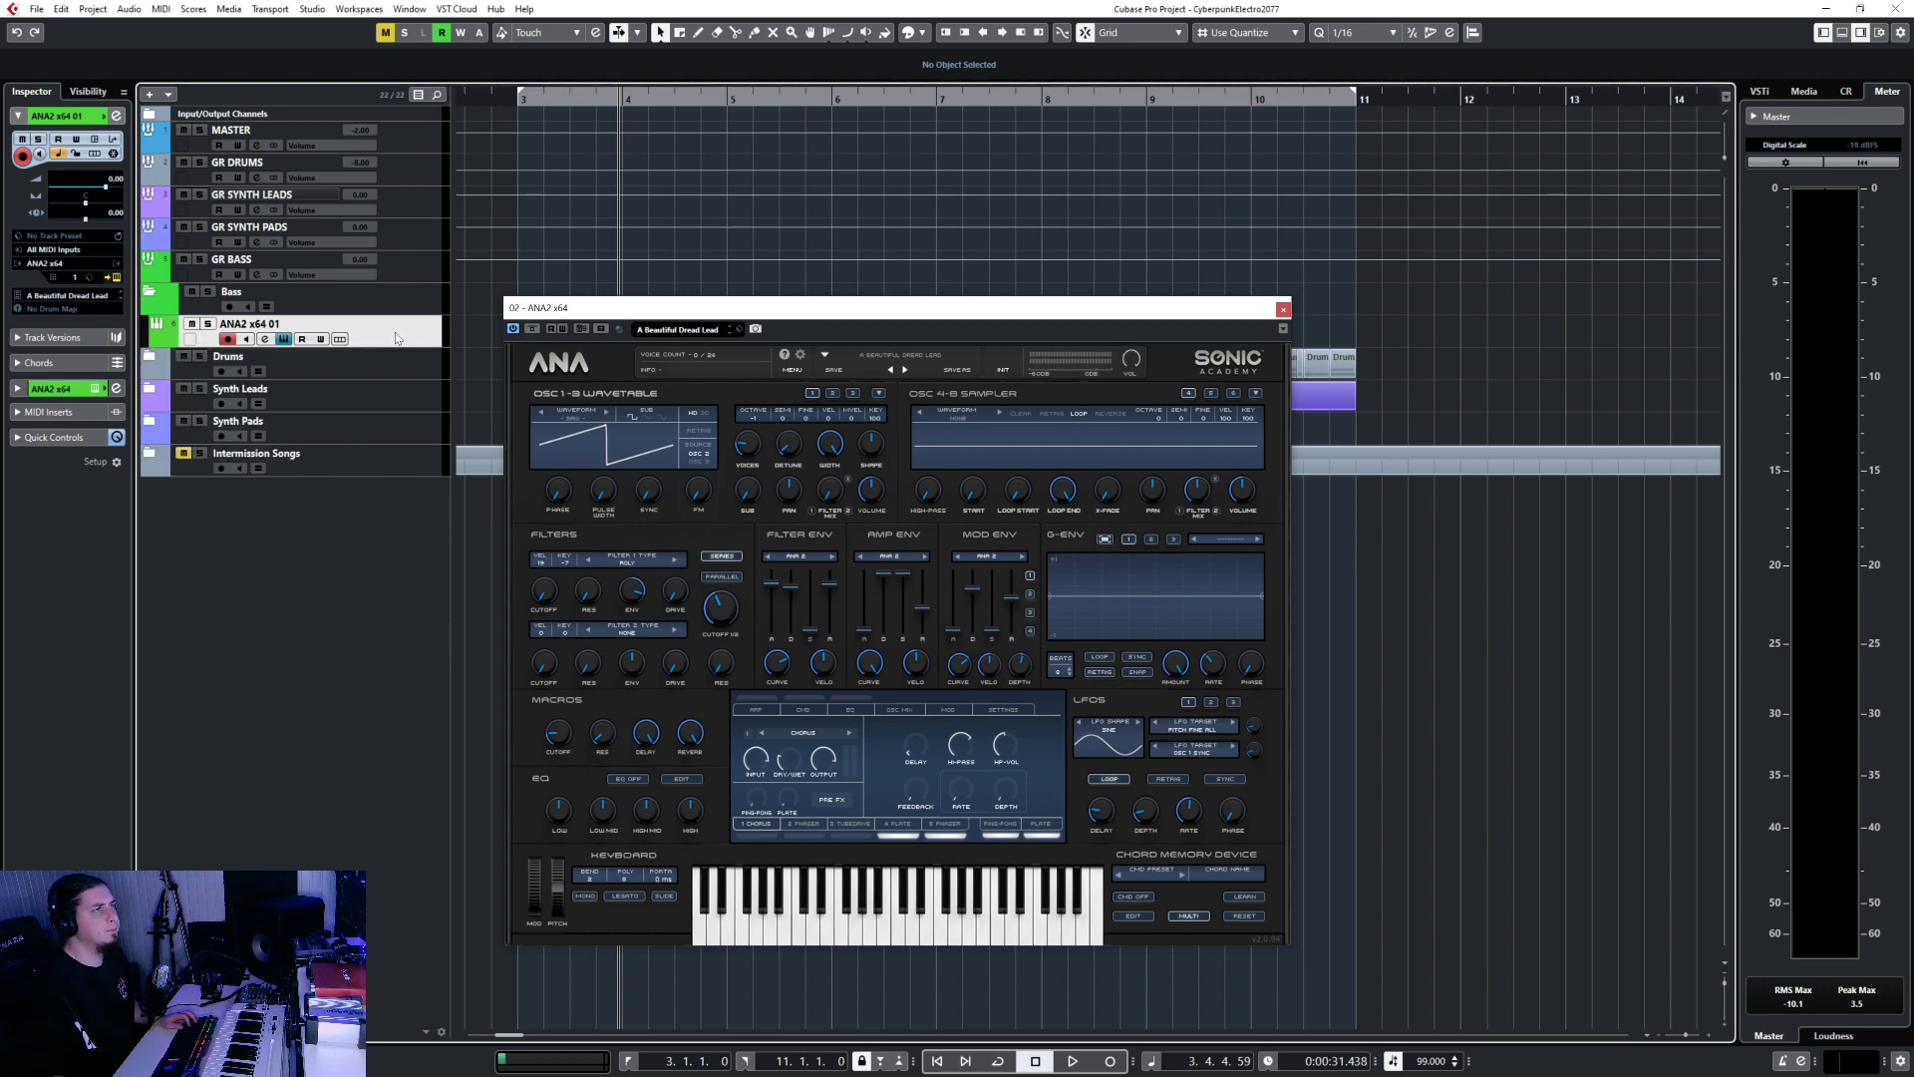
double_click(324, 324)
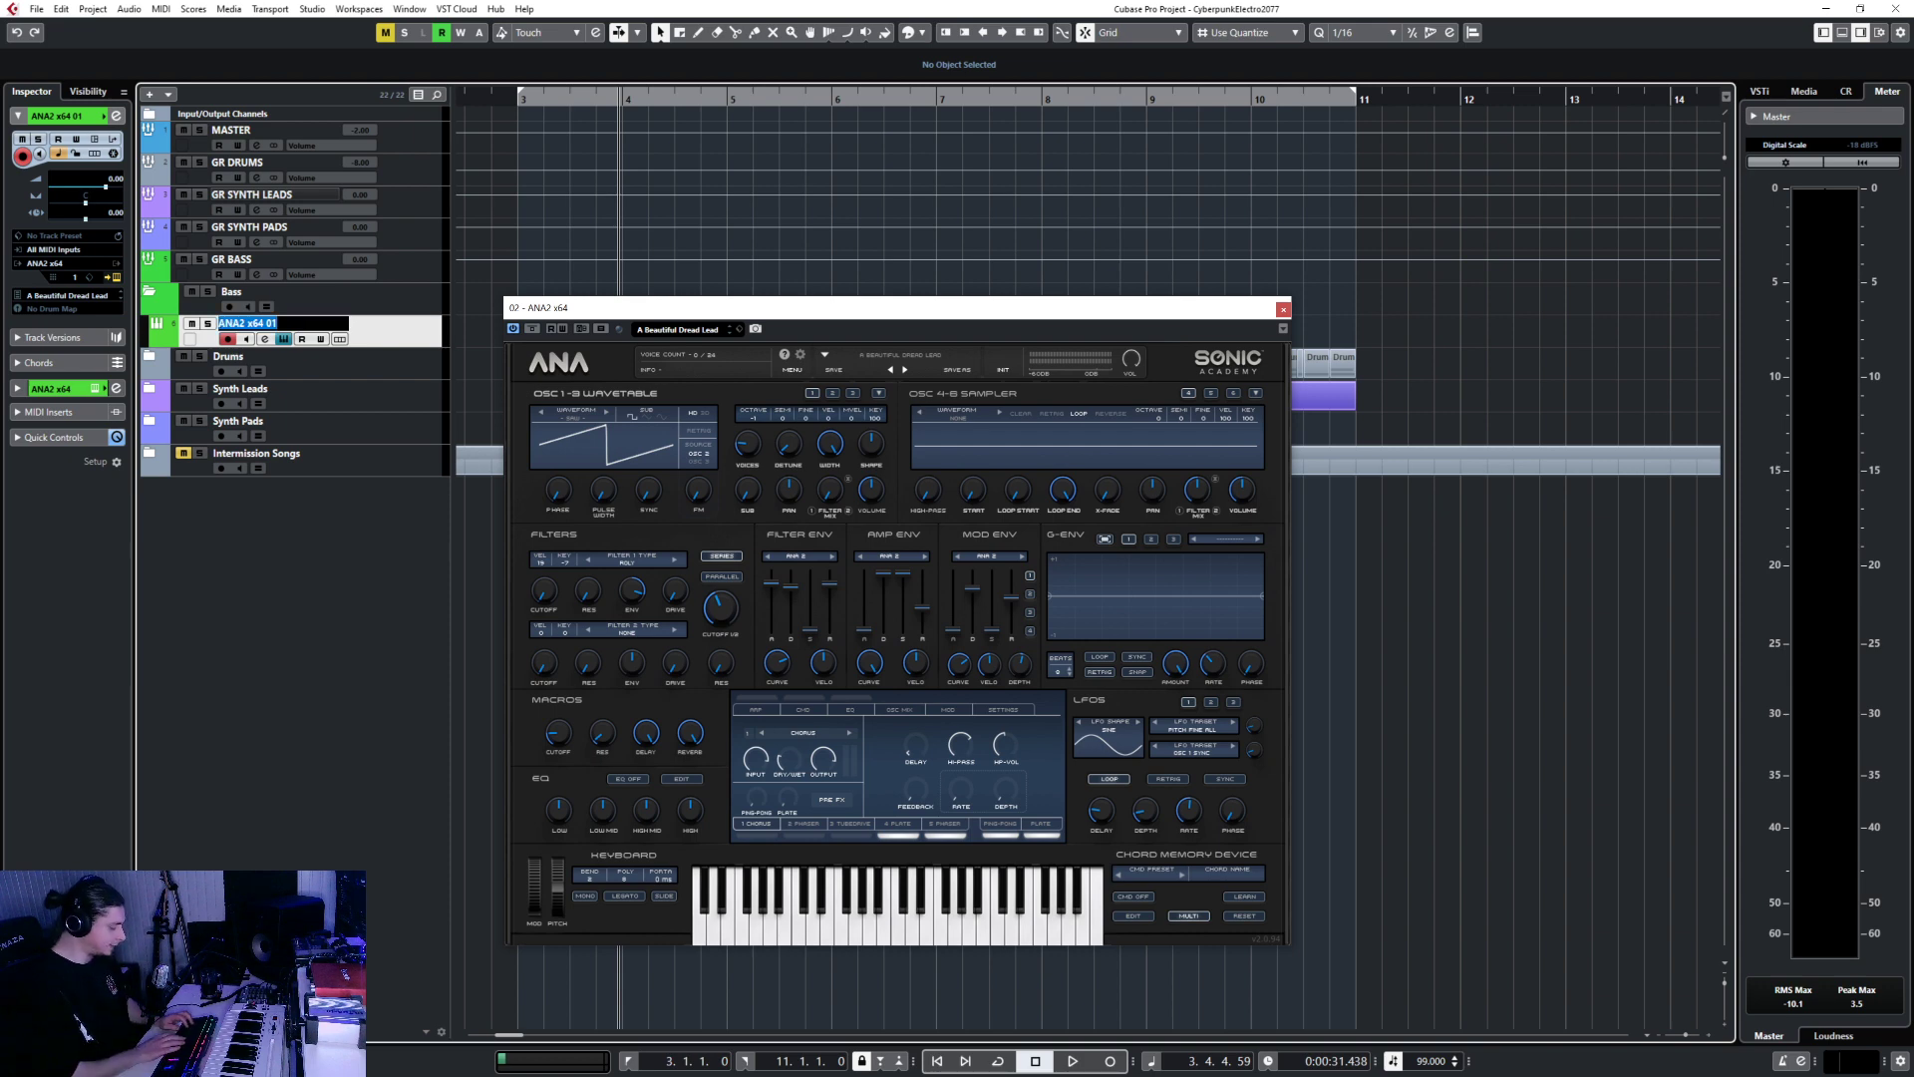
text(Main Bass)
key(Return)
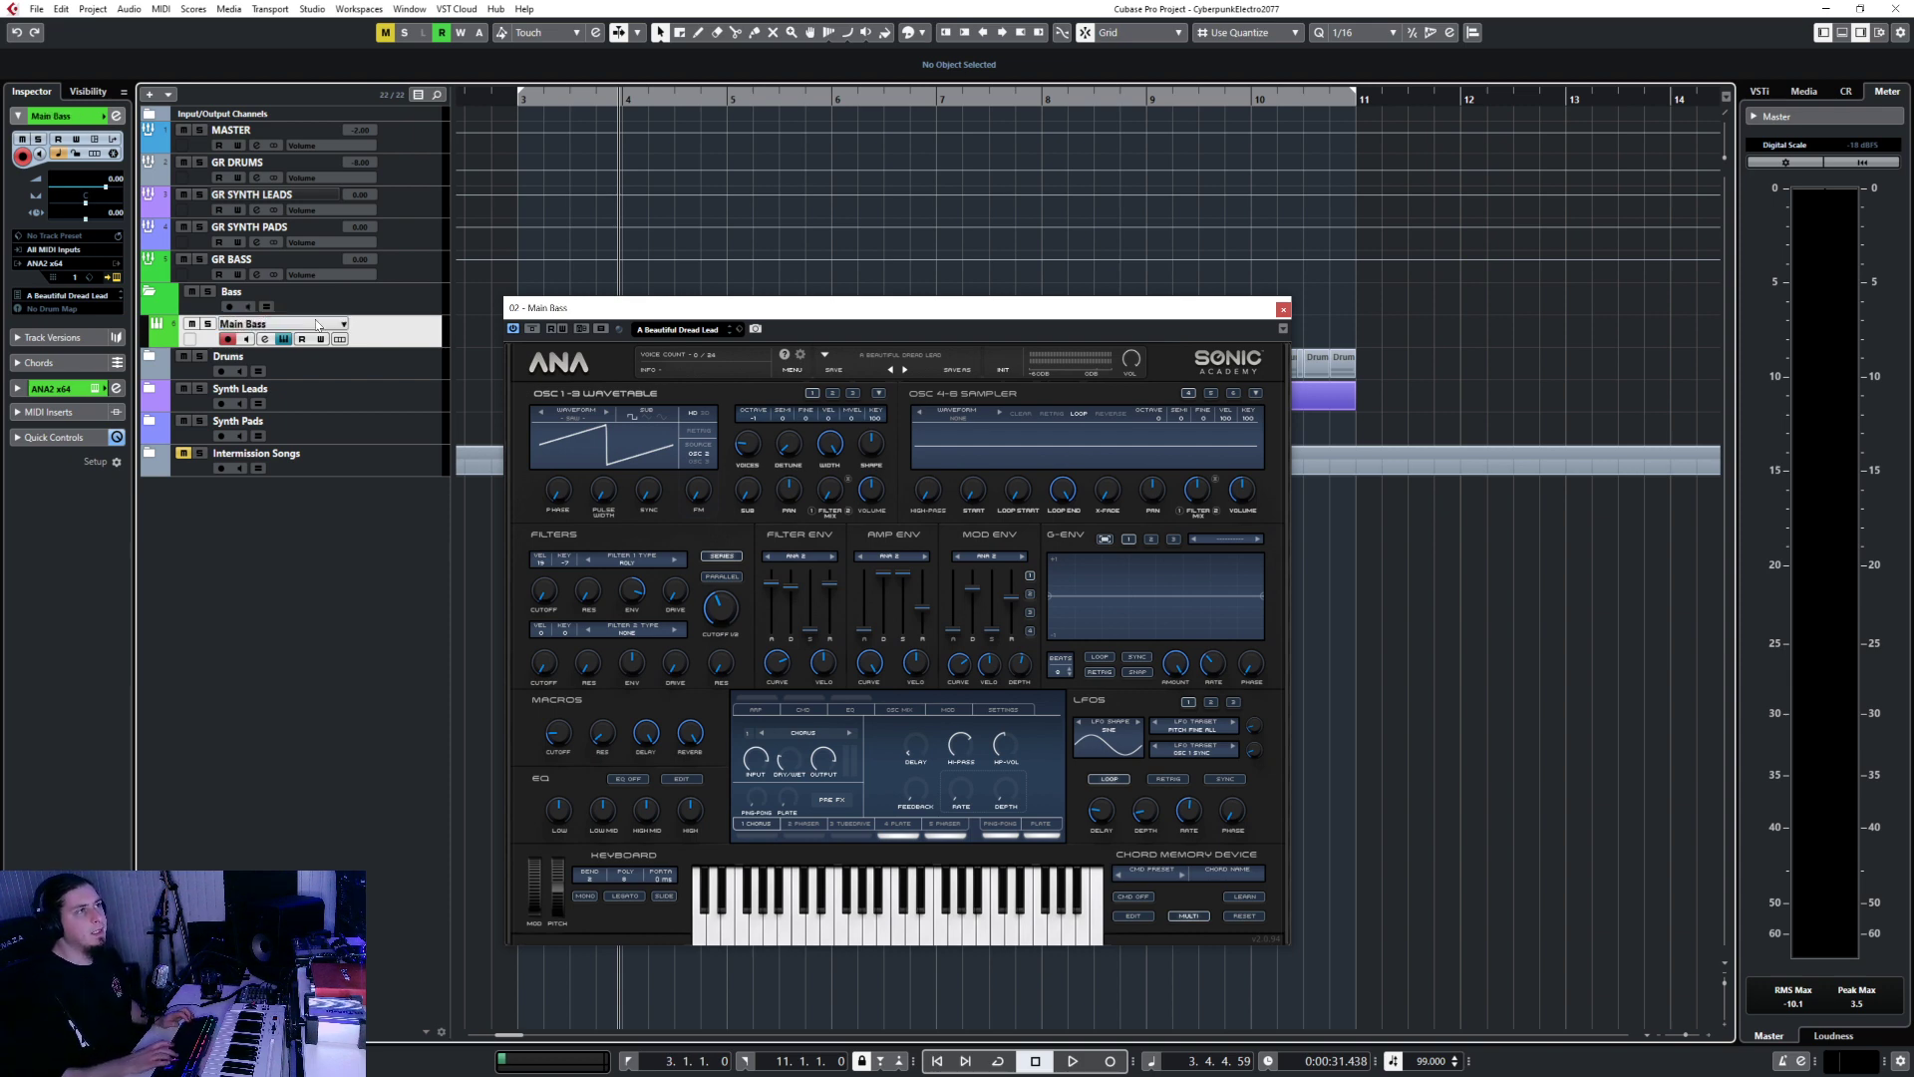
click(855, 360)
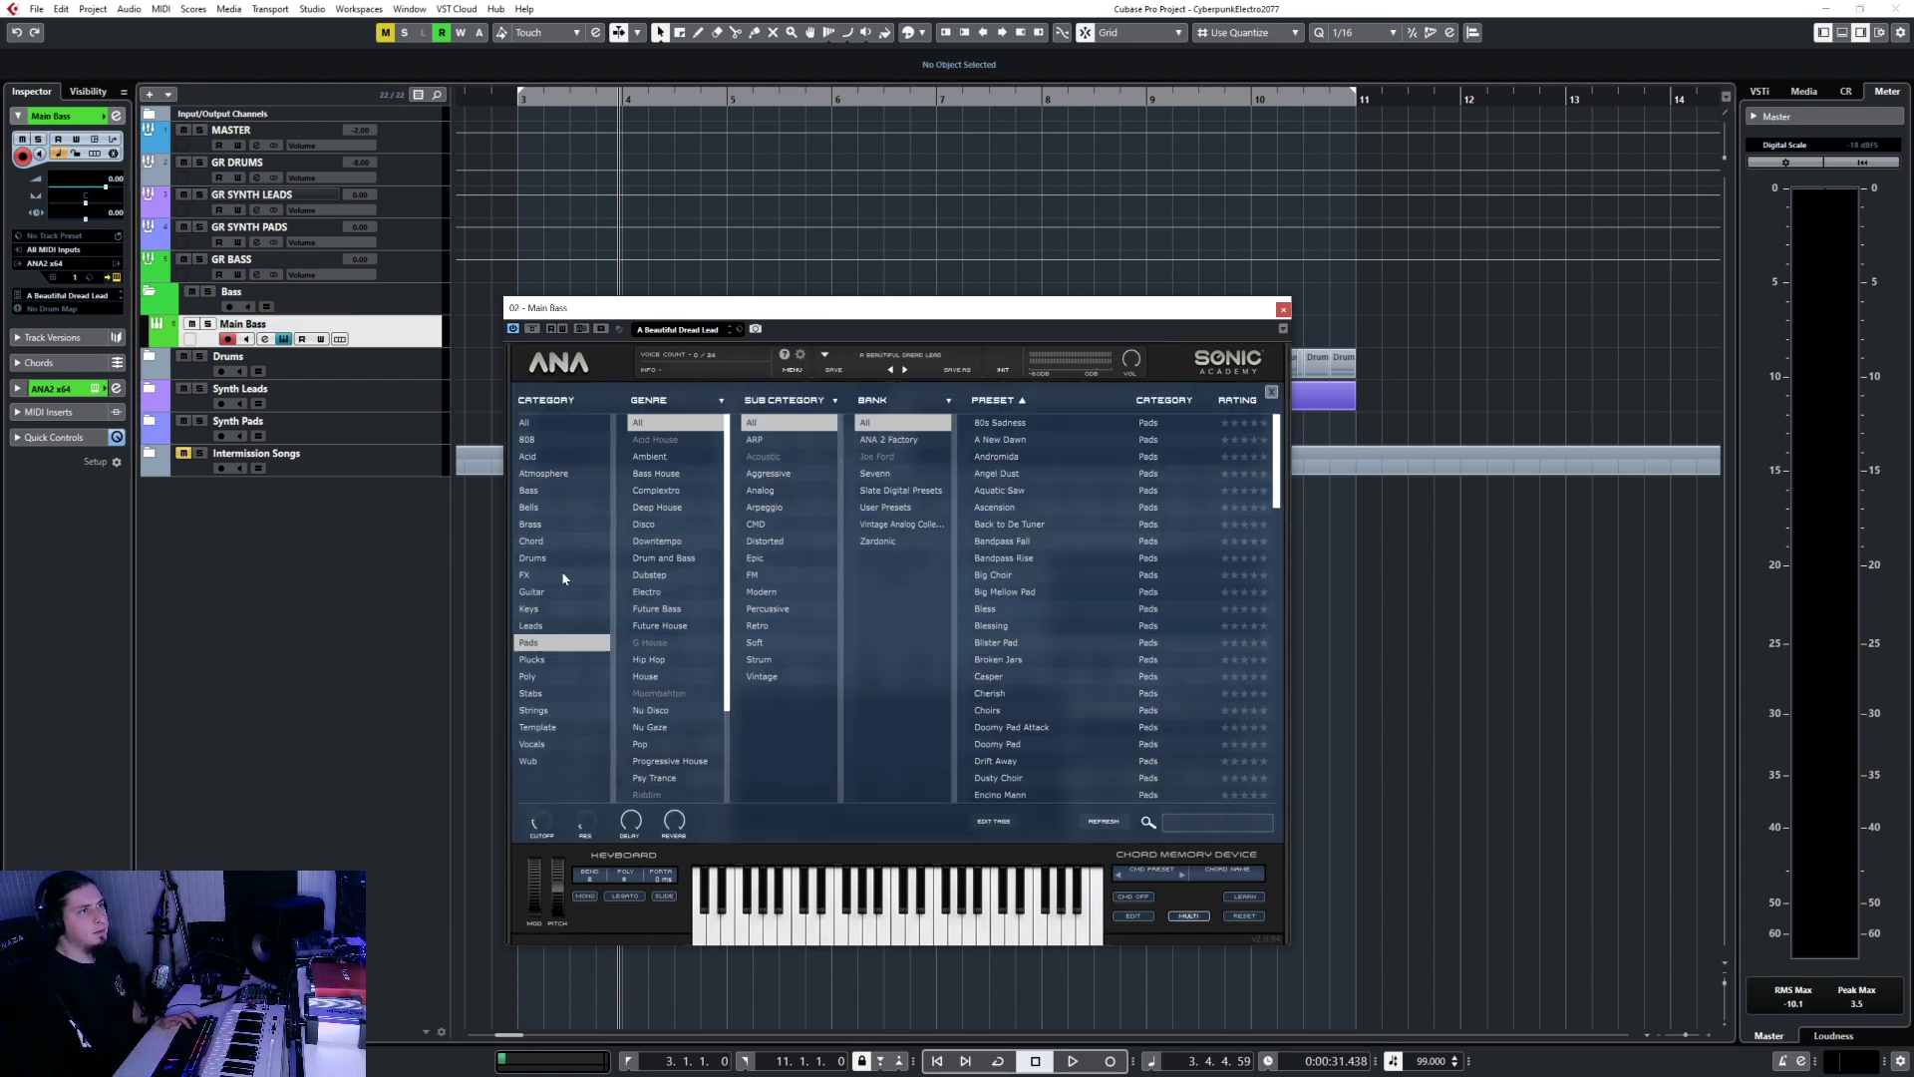
Filter ANA presets to Bass, load 80s Attack Bass, and set Main Bass volume to -10.
click(543, 490)
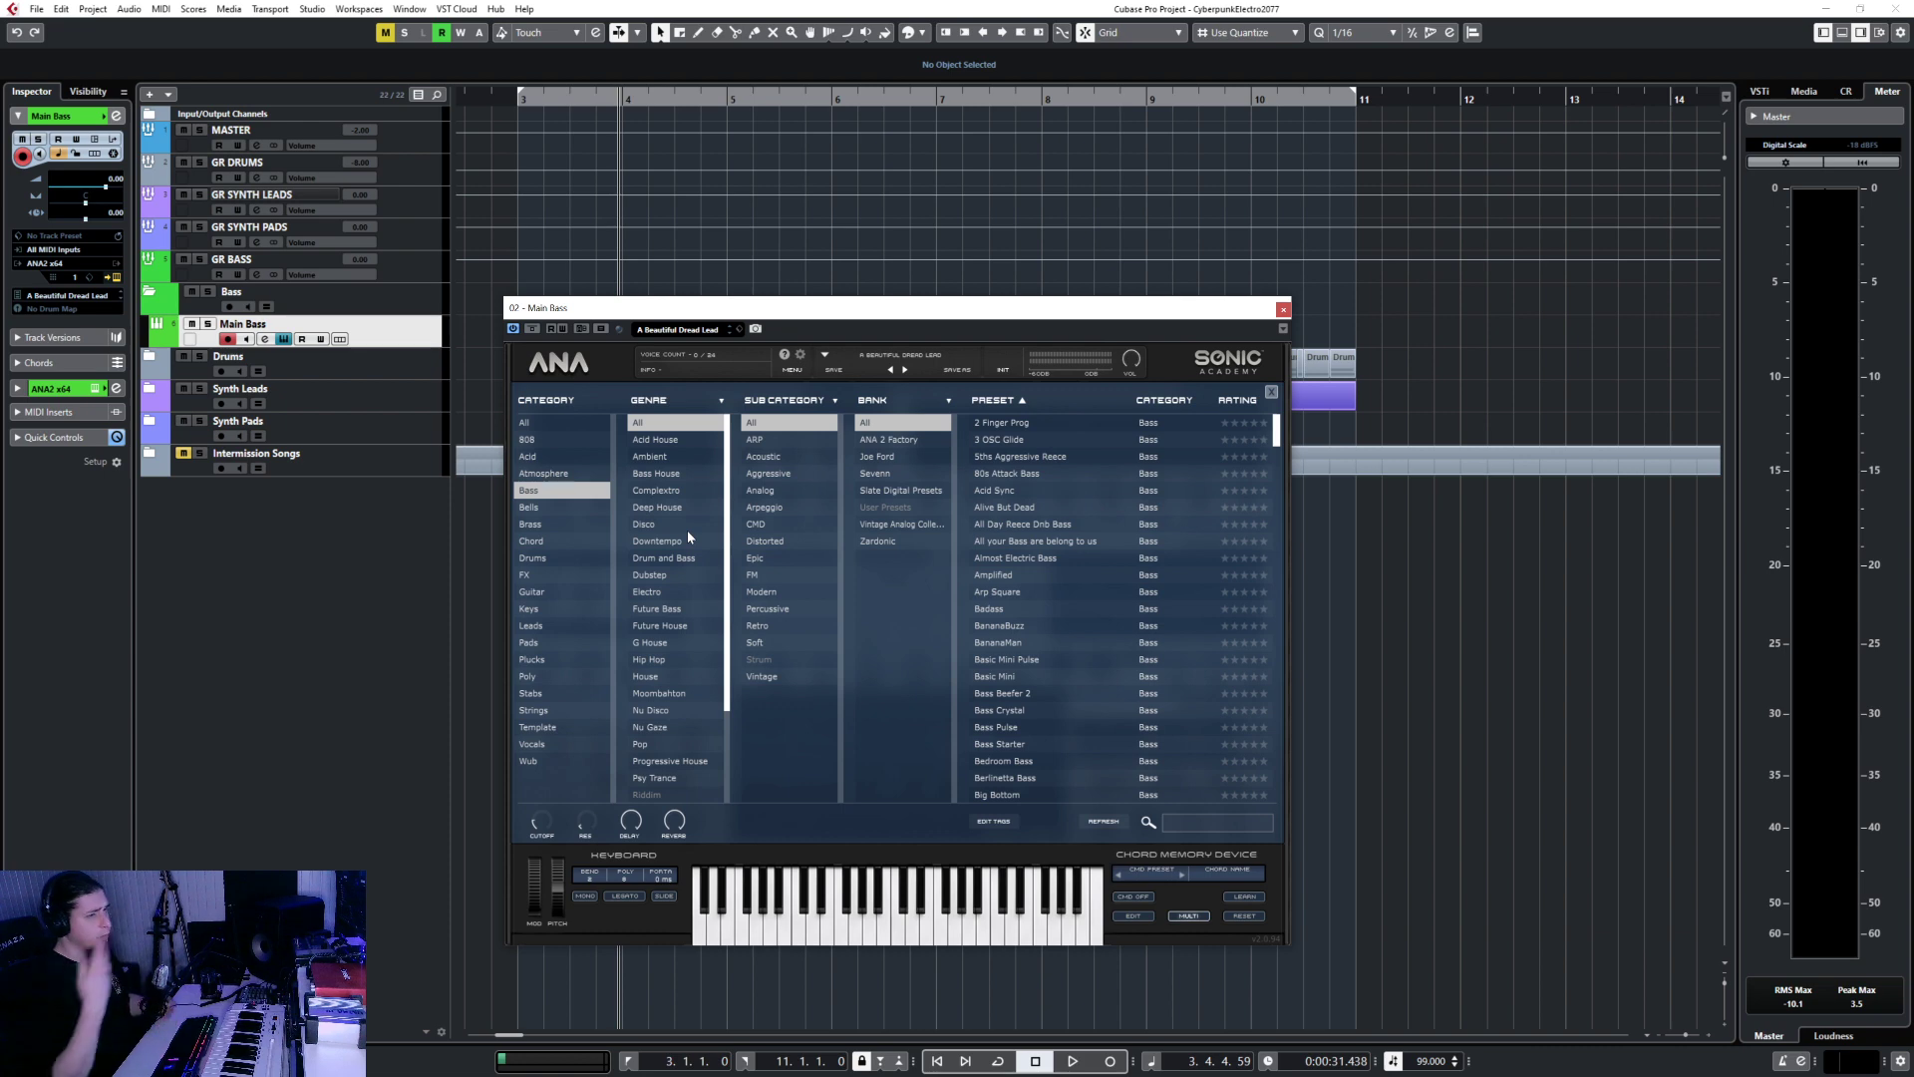
click(1019, 475)
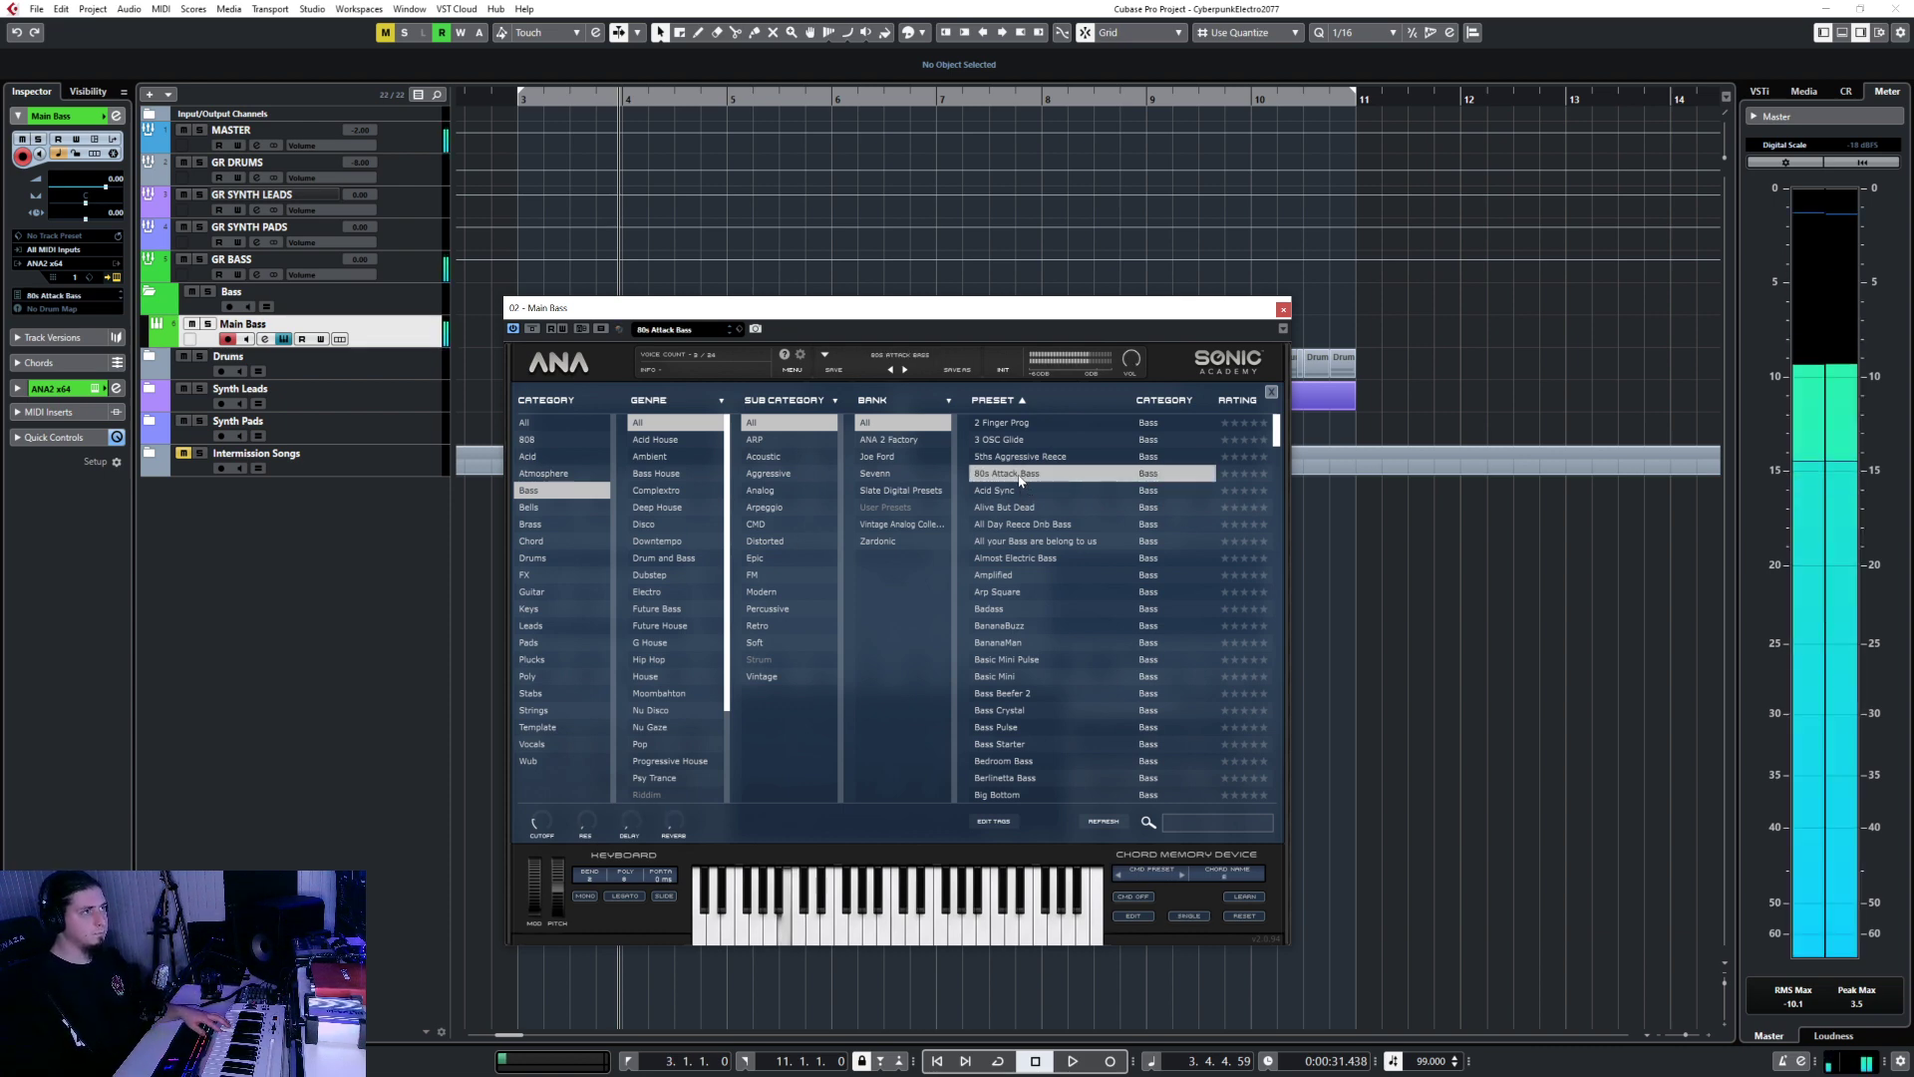
double_click(117, 180)
text(-20)
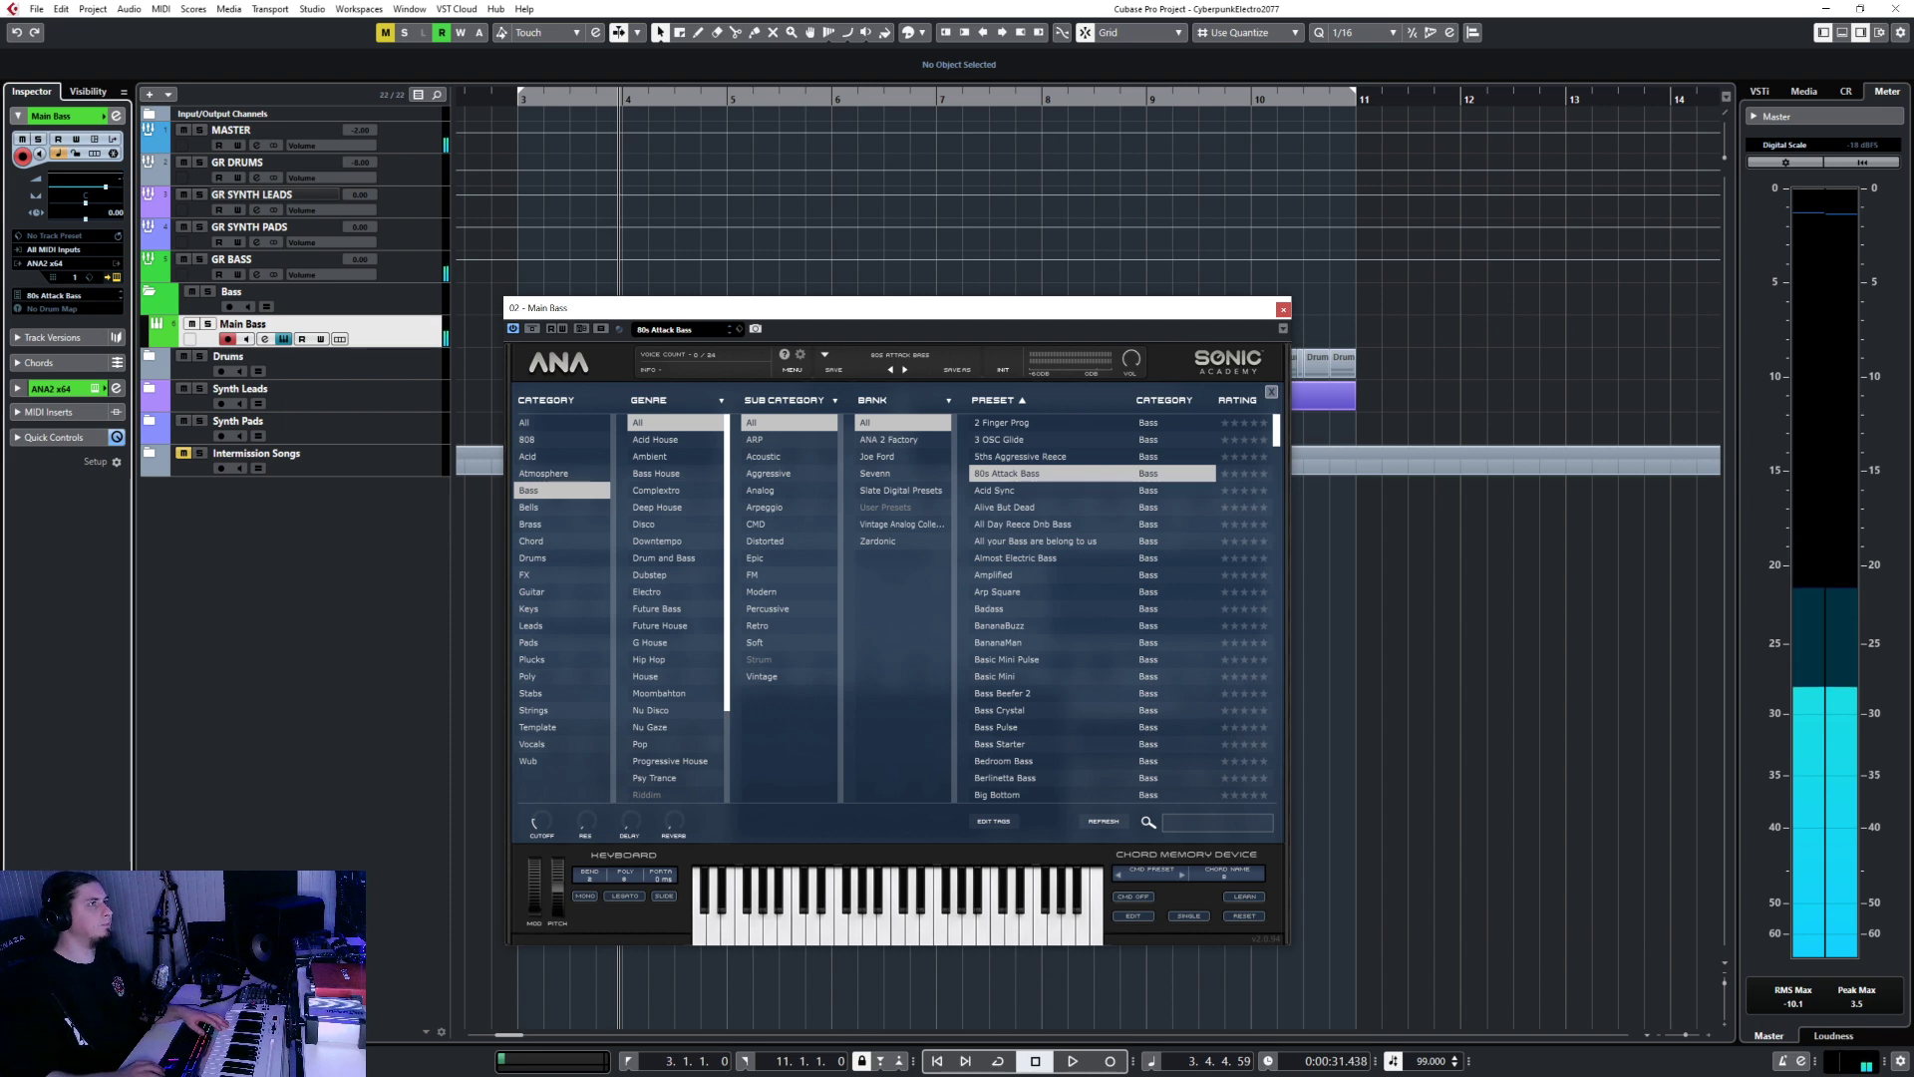
key(Return)
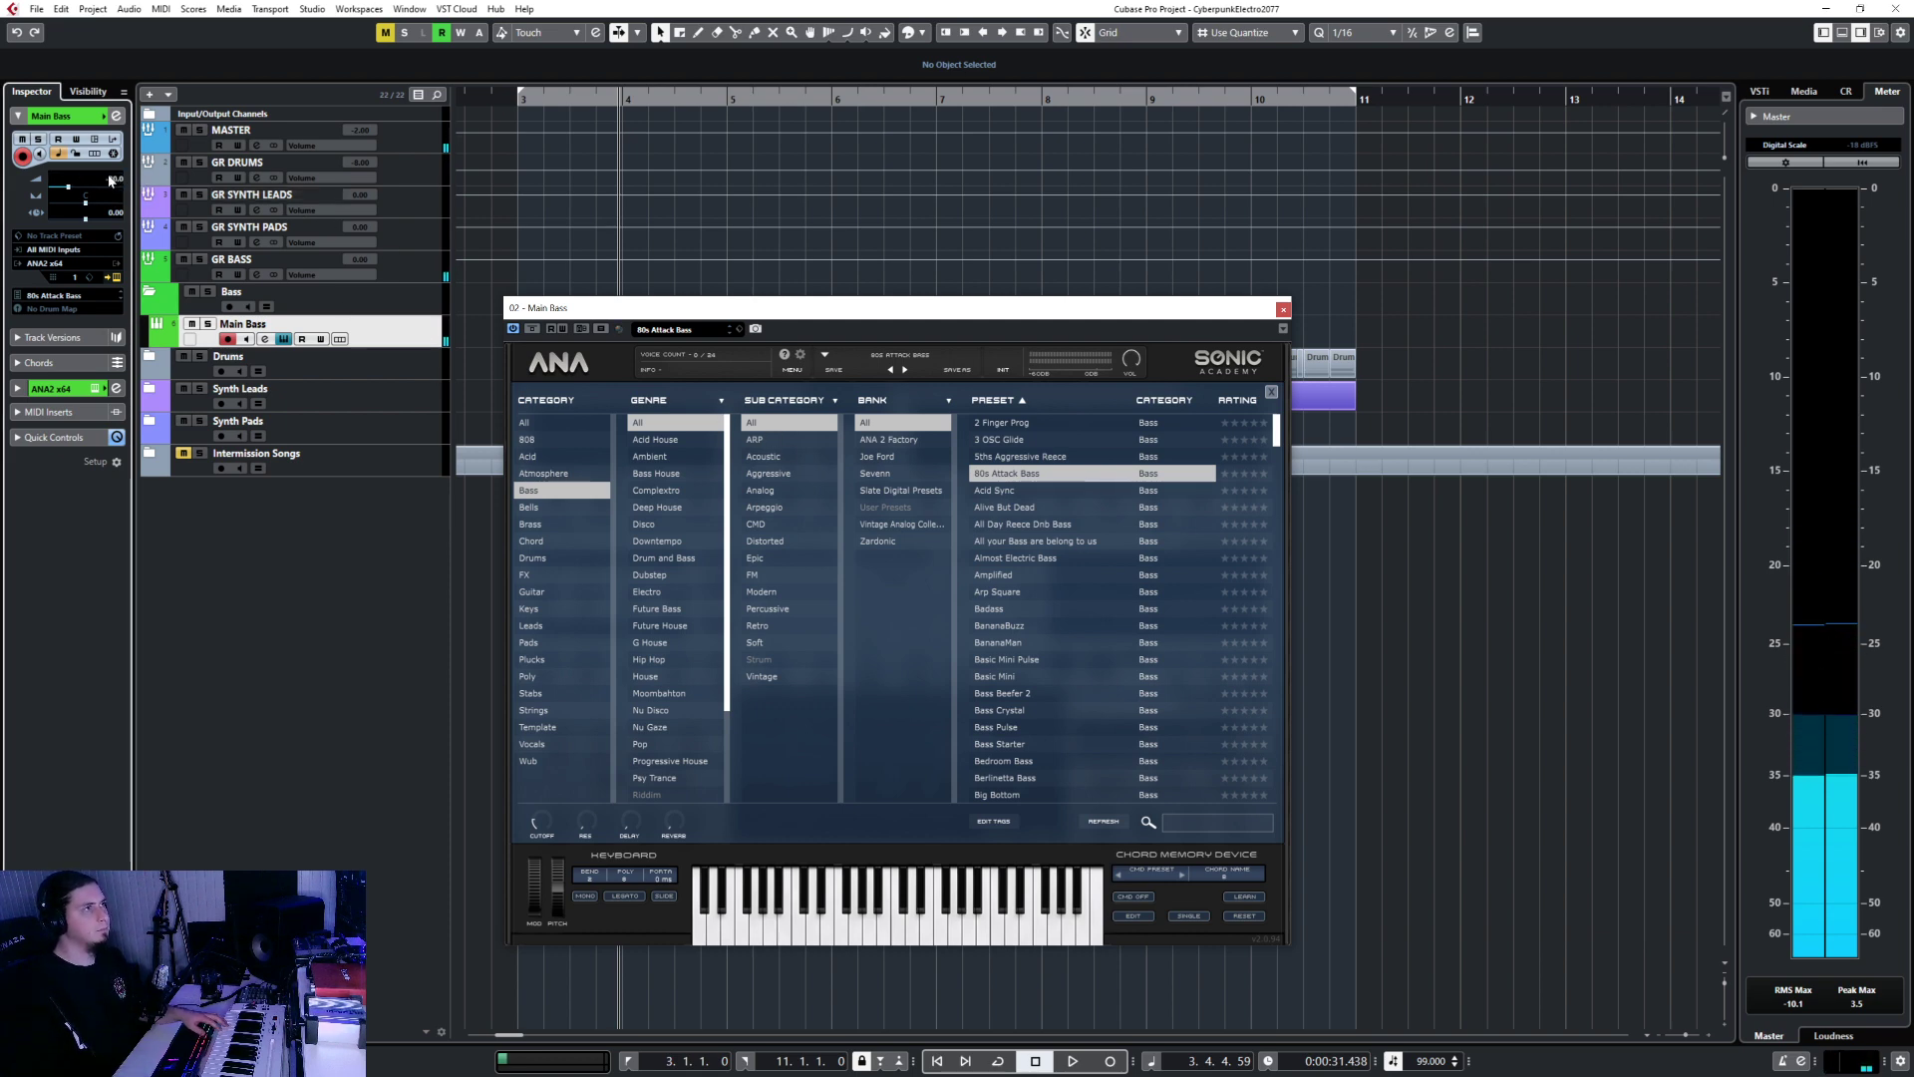
text(-10)
key(Return)
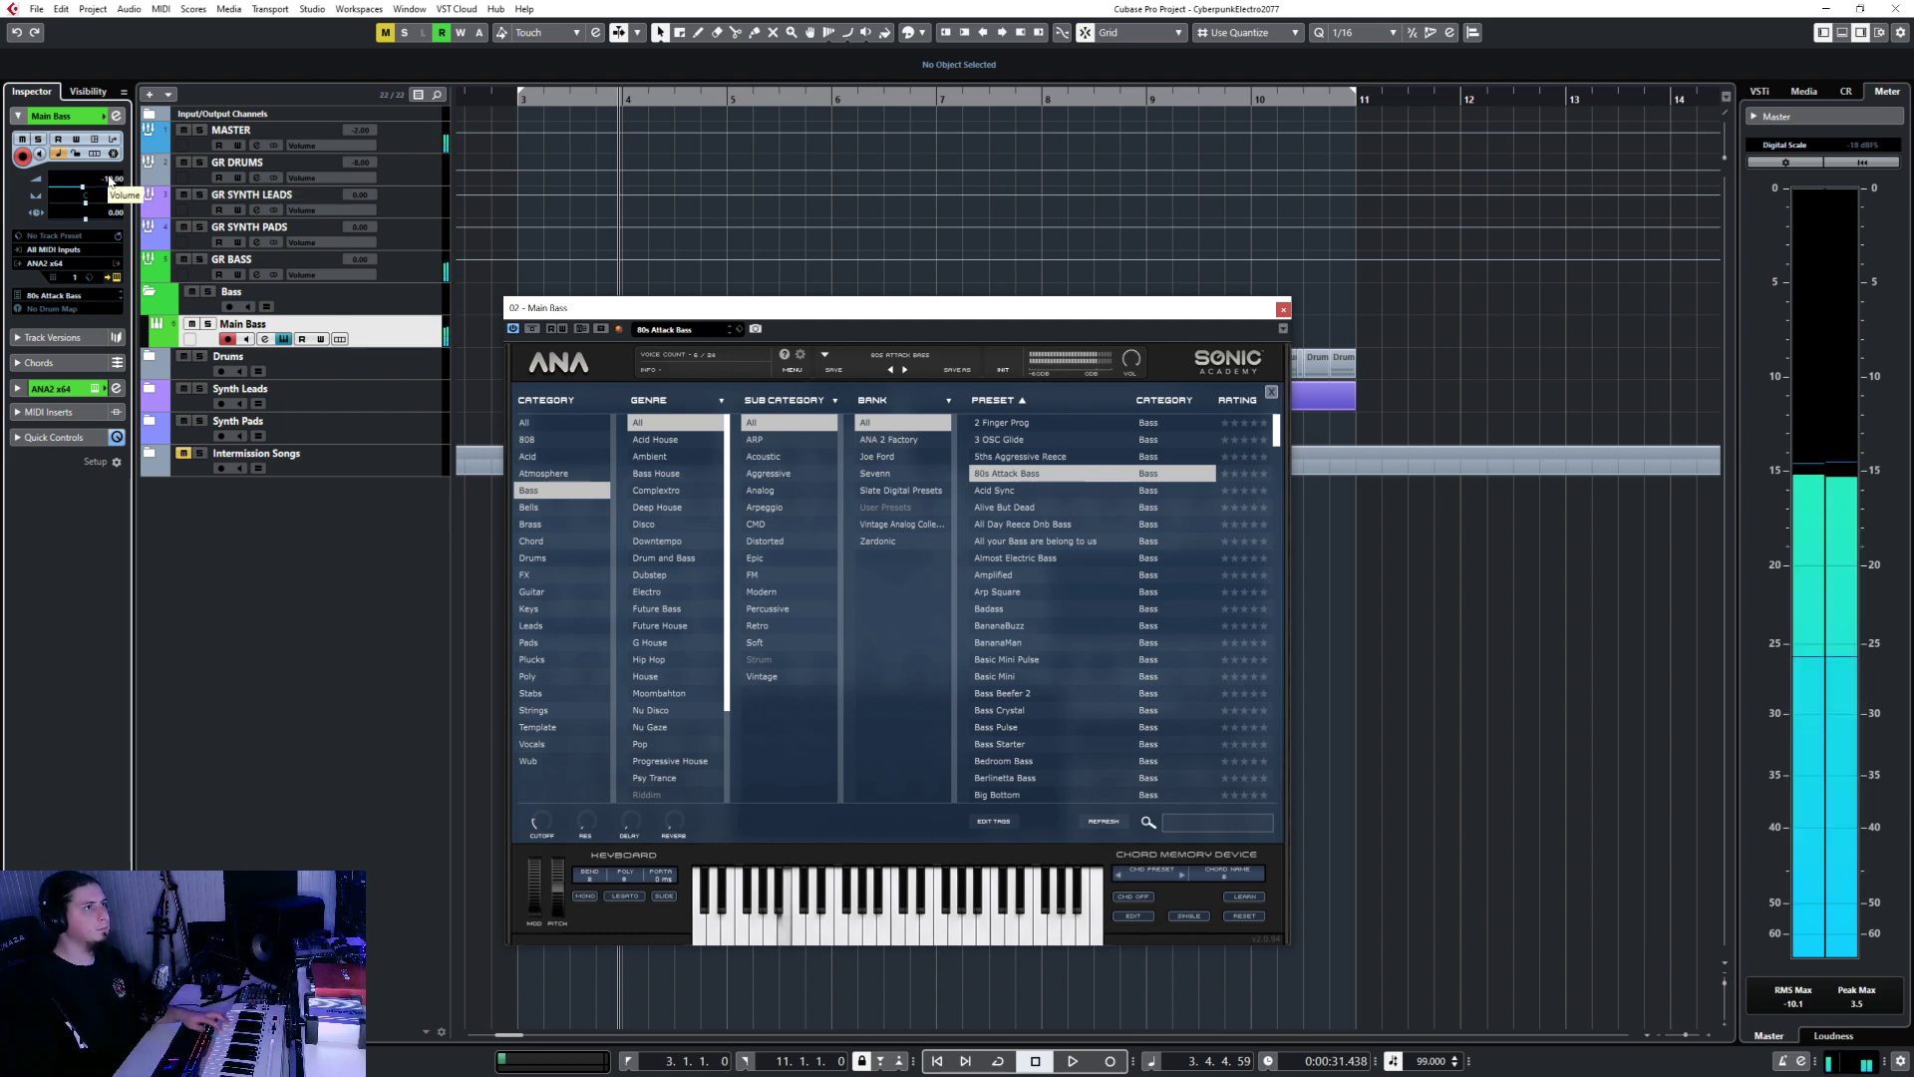
Move GR BASS under MASTER, then audition Alive But Dead, Basic Mini and Bass Pulse on Main Bass.
drag(428, 264, 431, 180)
click(403, 317)
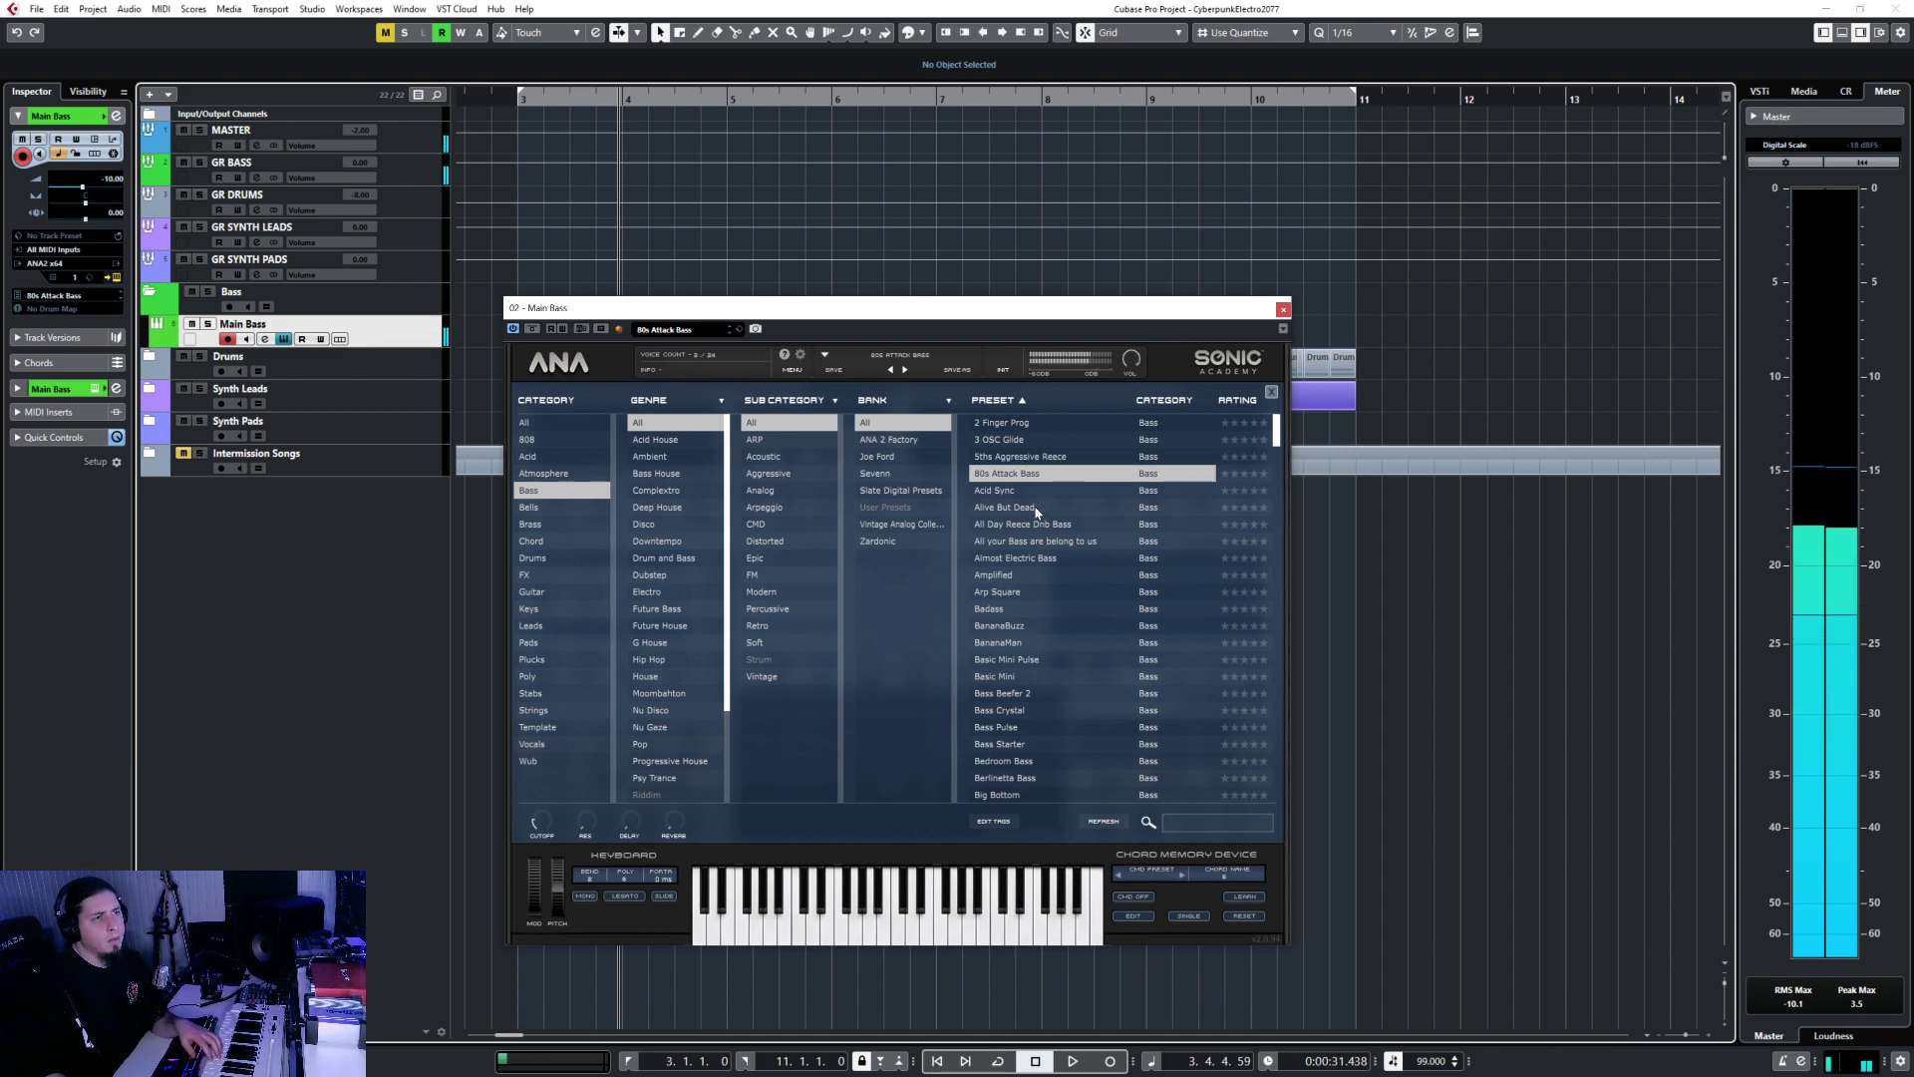
click(1035, 508)
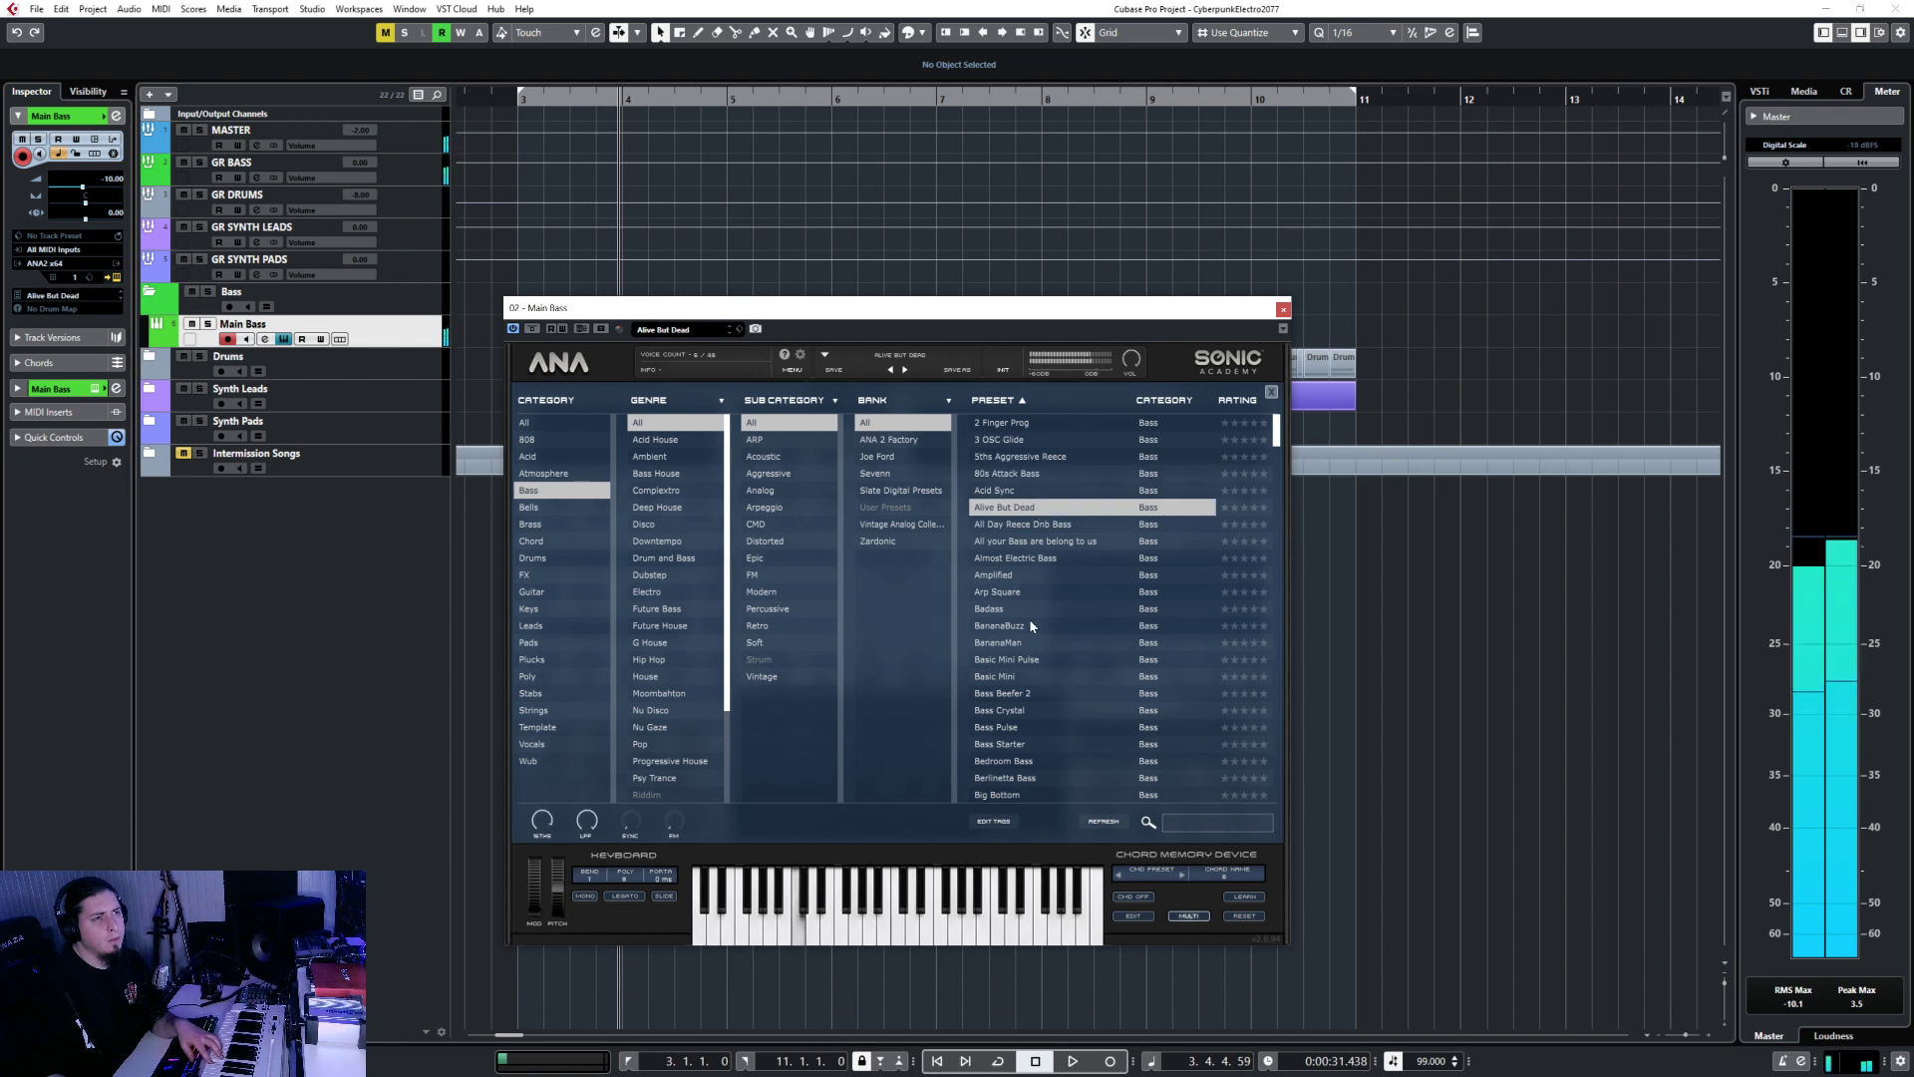
scroll(1029, 618, down, 3)
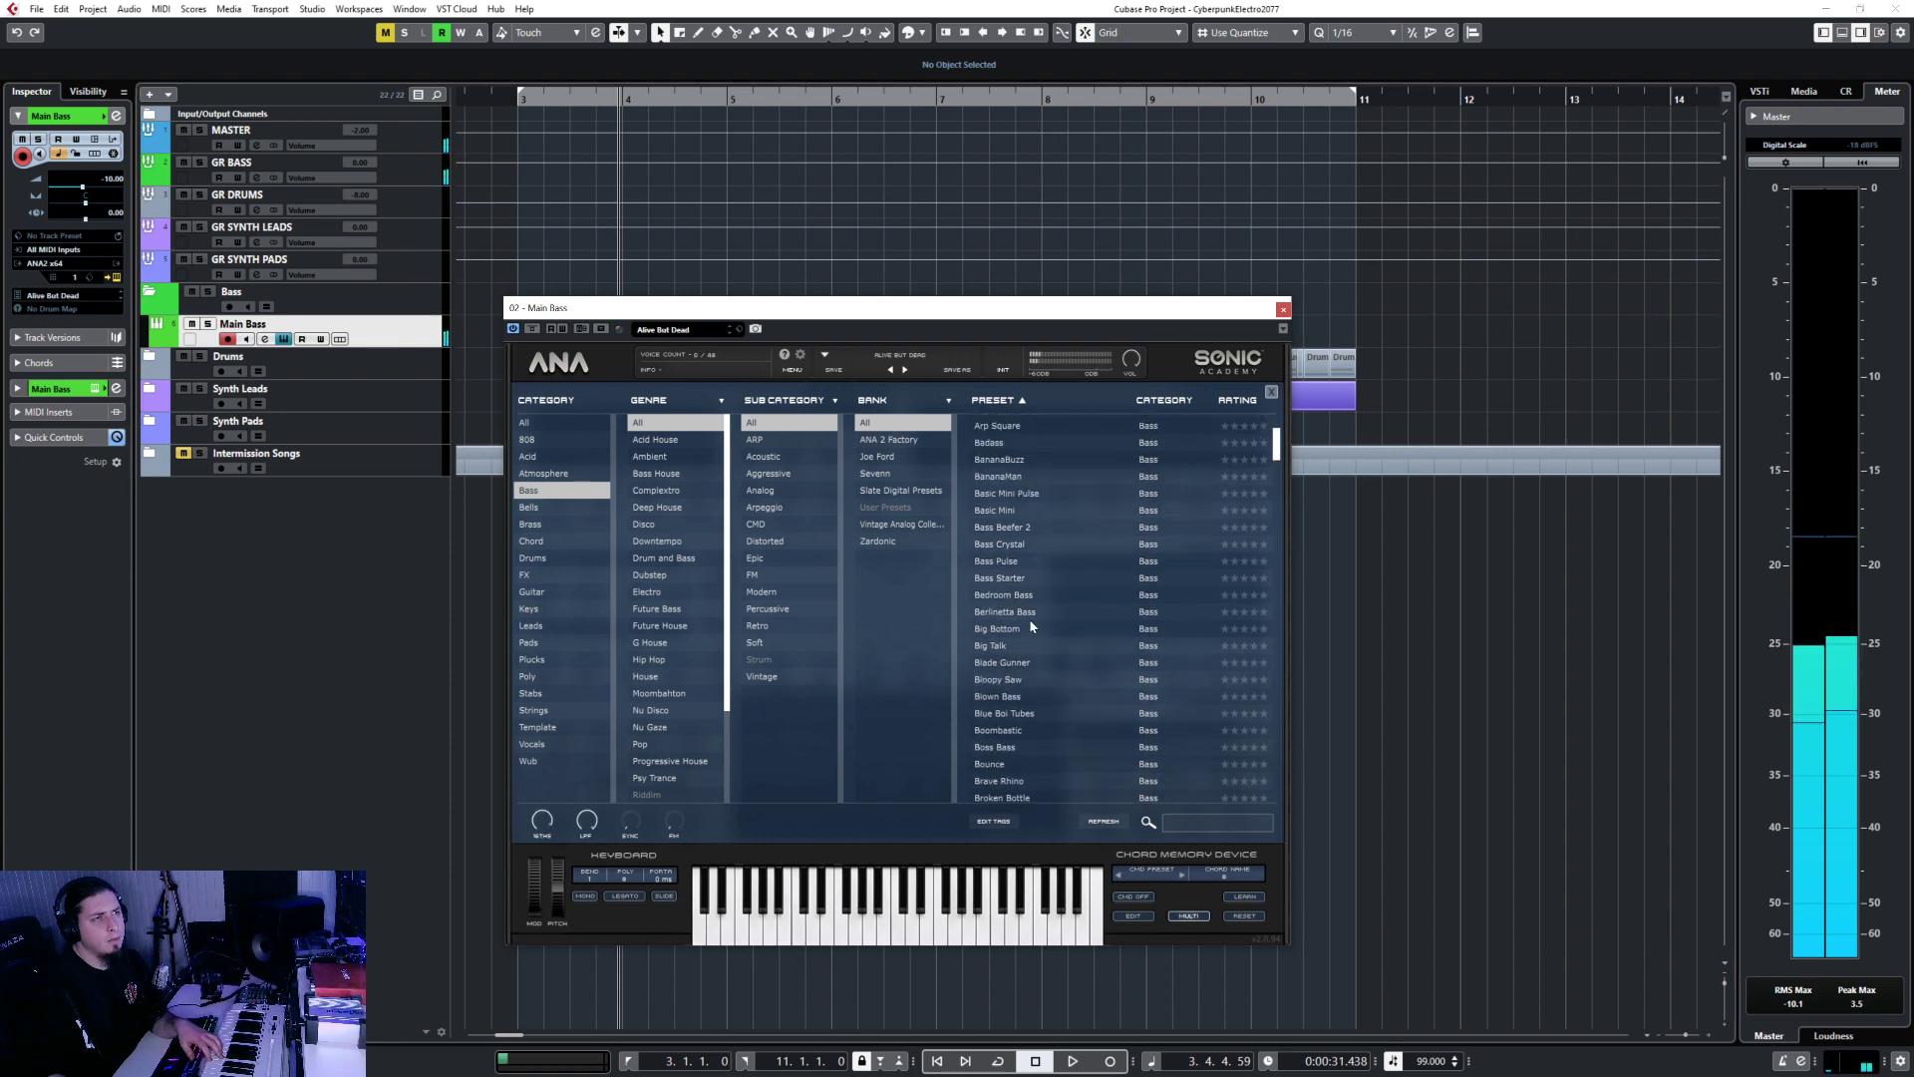
click(1021, 508)
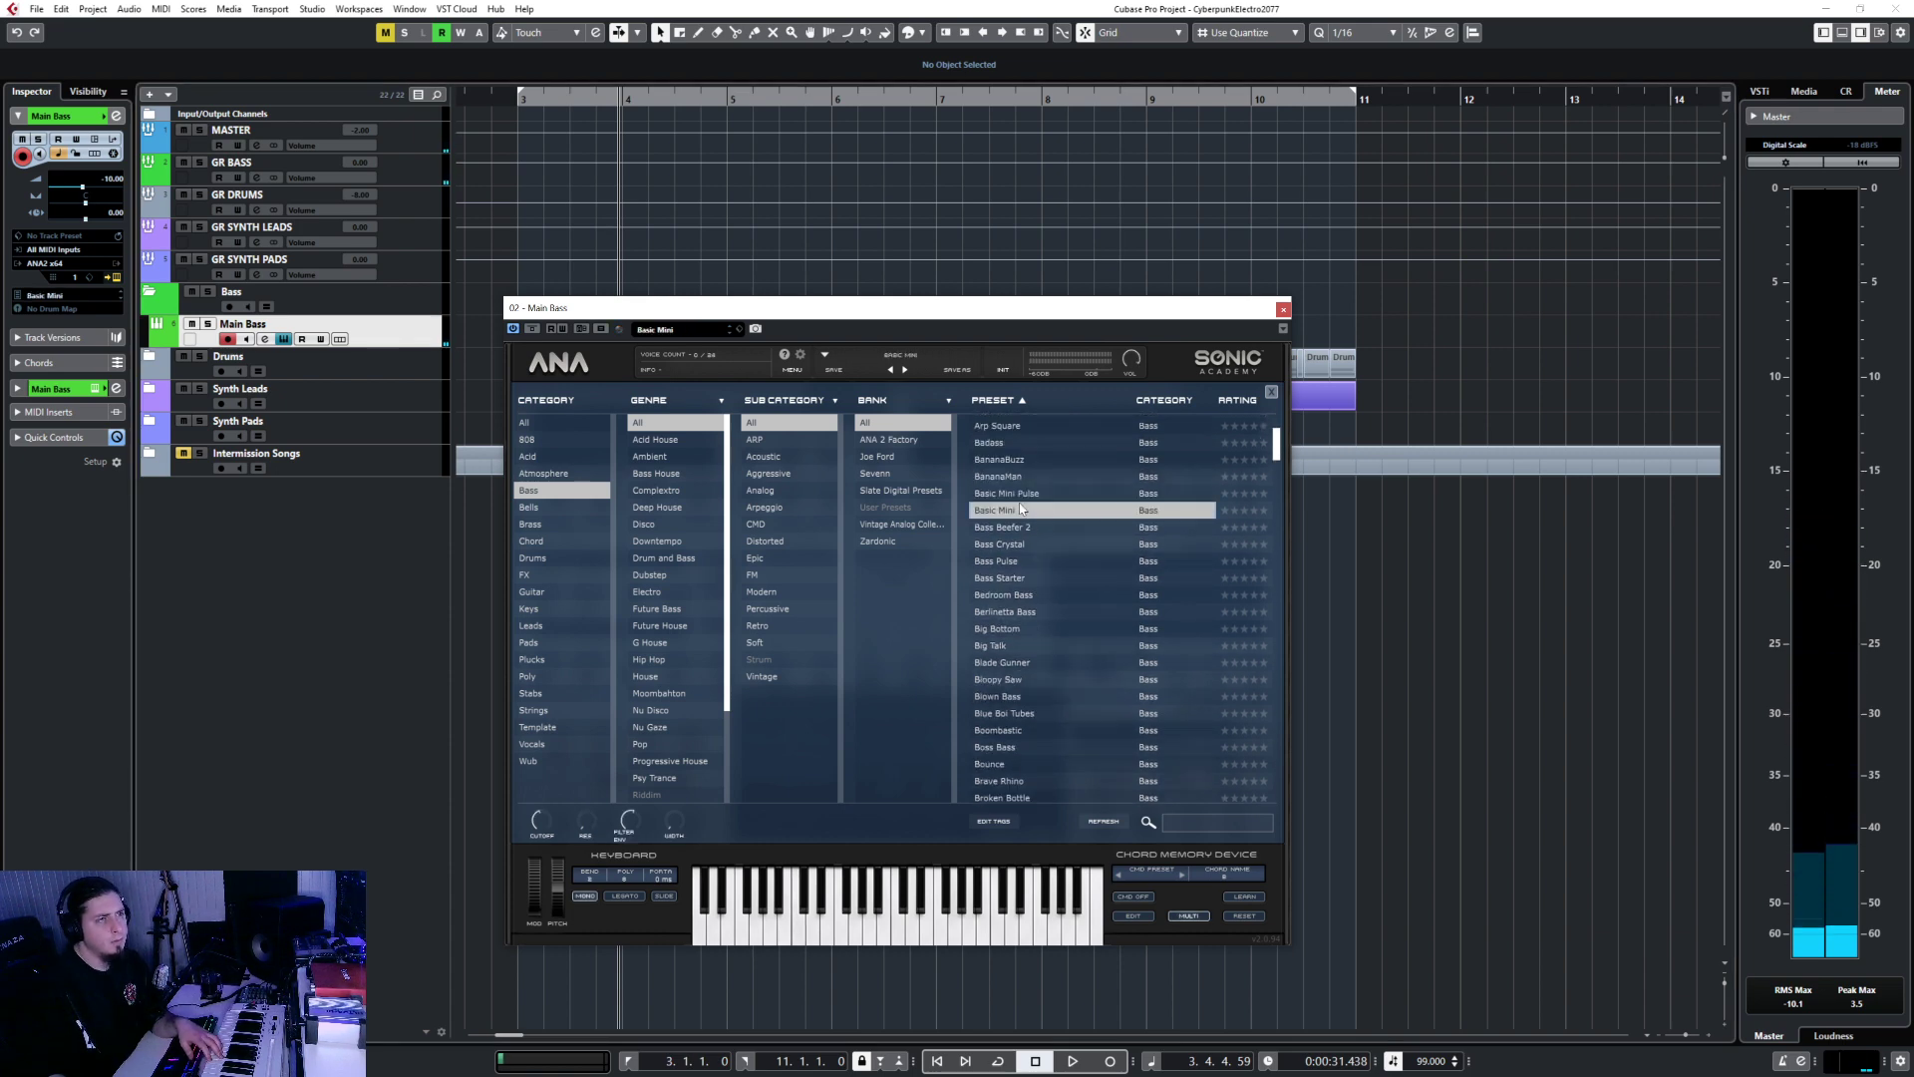
click(1020, 560)
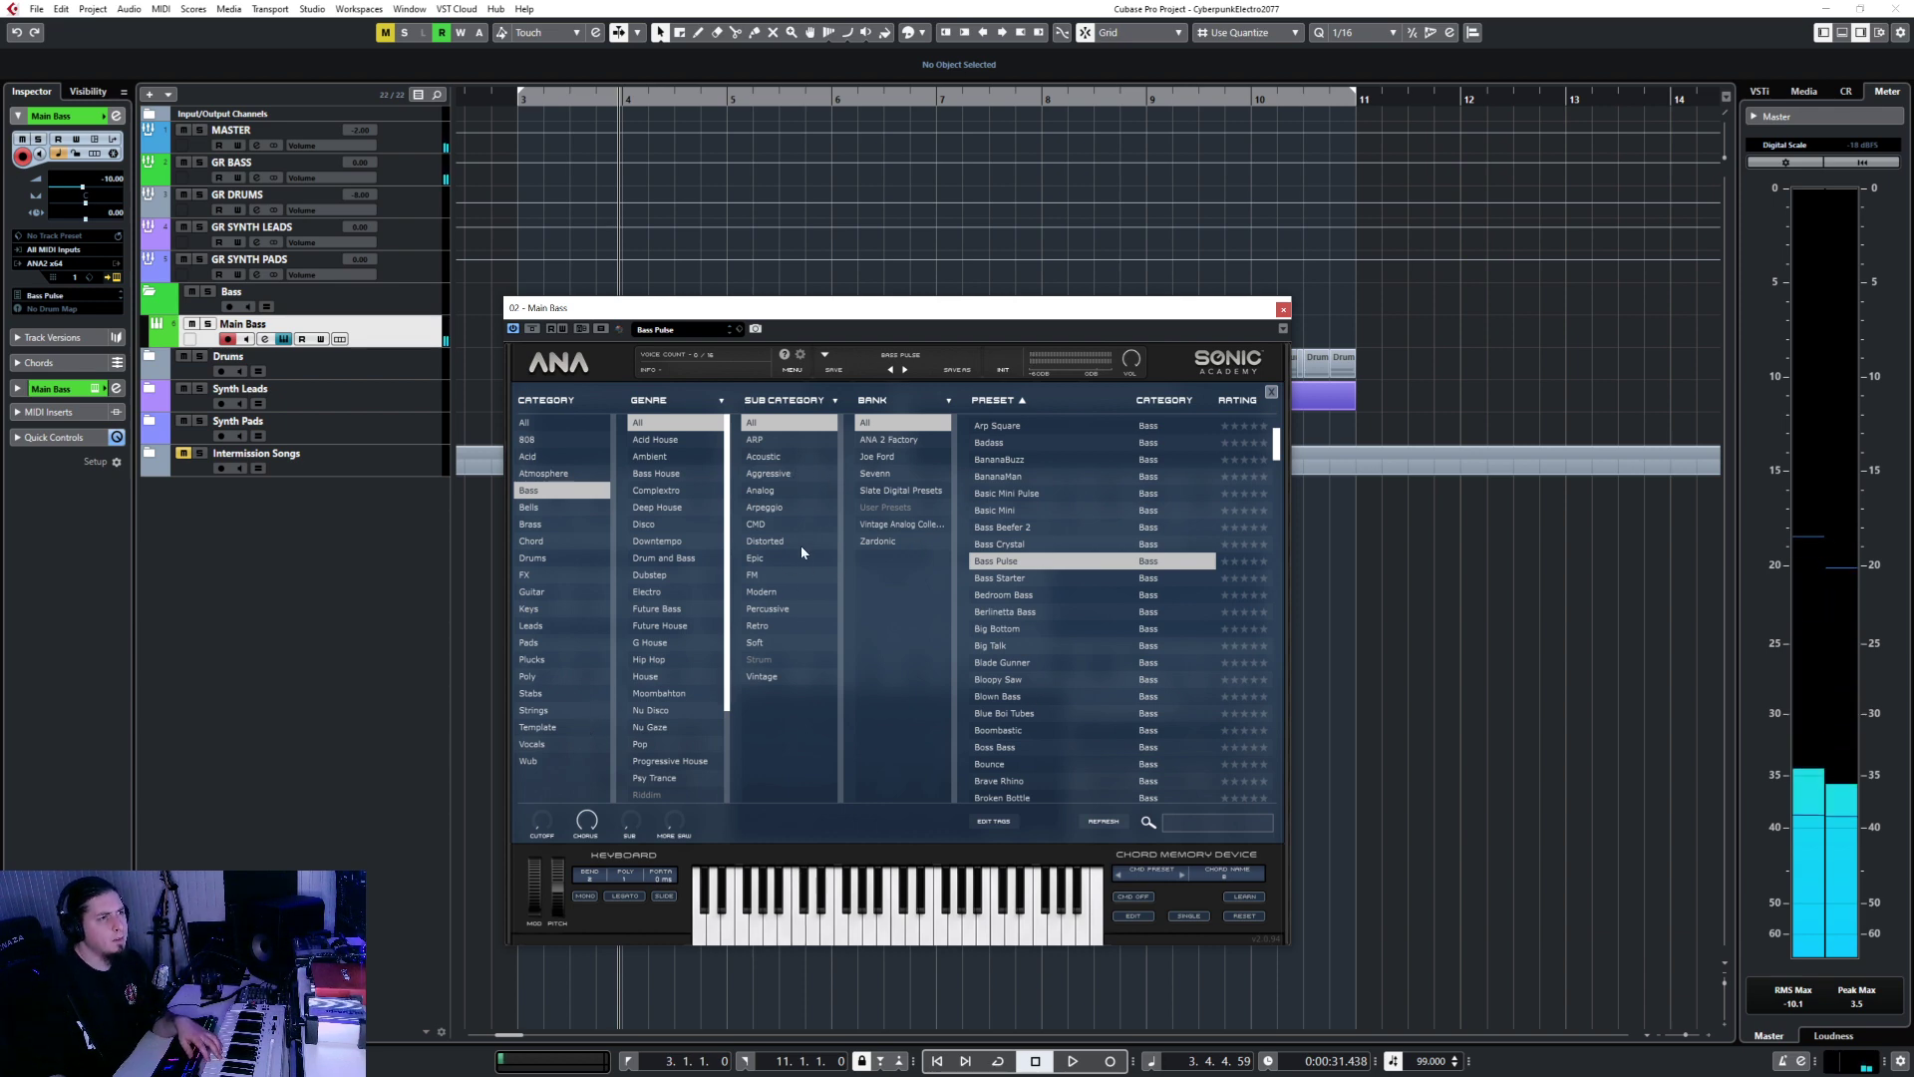
Narrow to Modern bass presets, settle on DX Digi Bass 1, and close the browser.
click(761, 591)
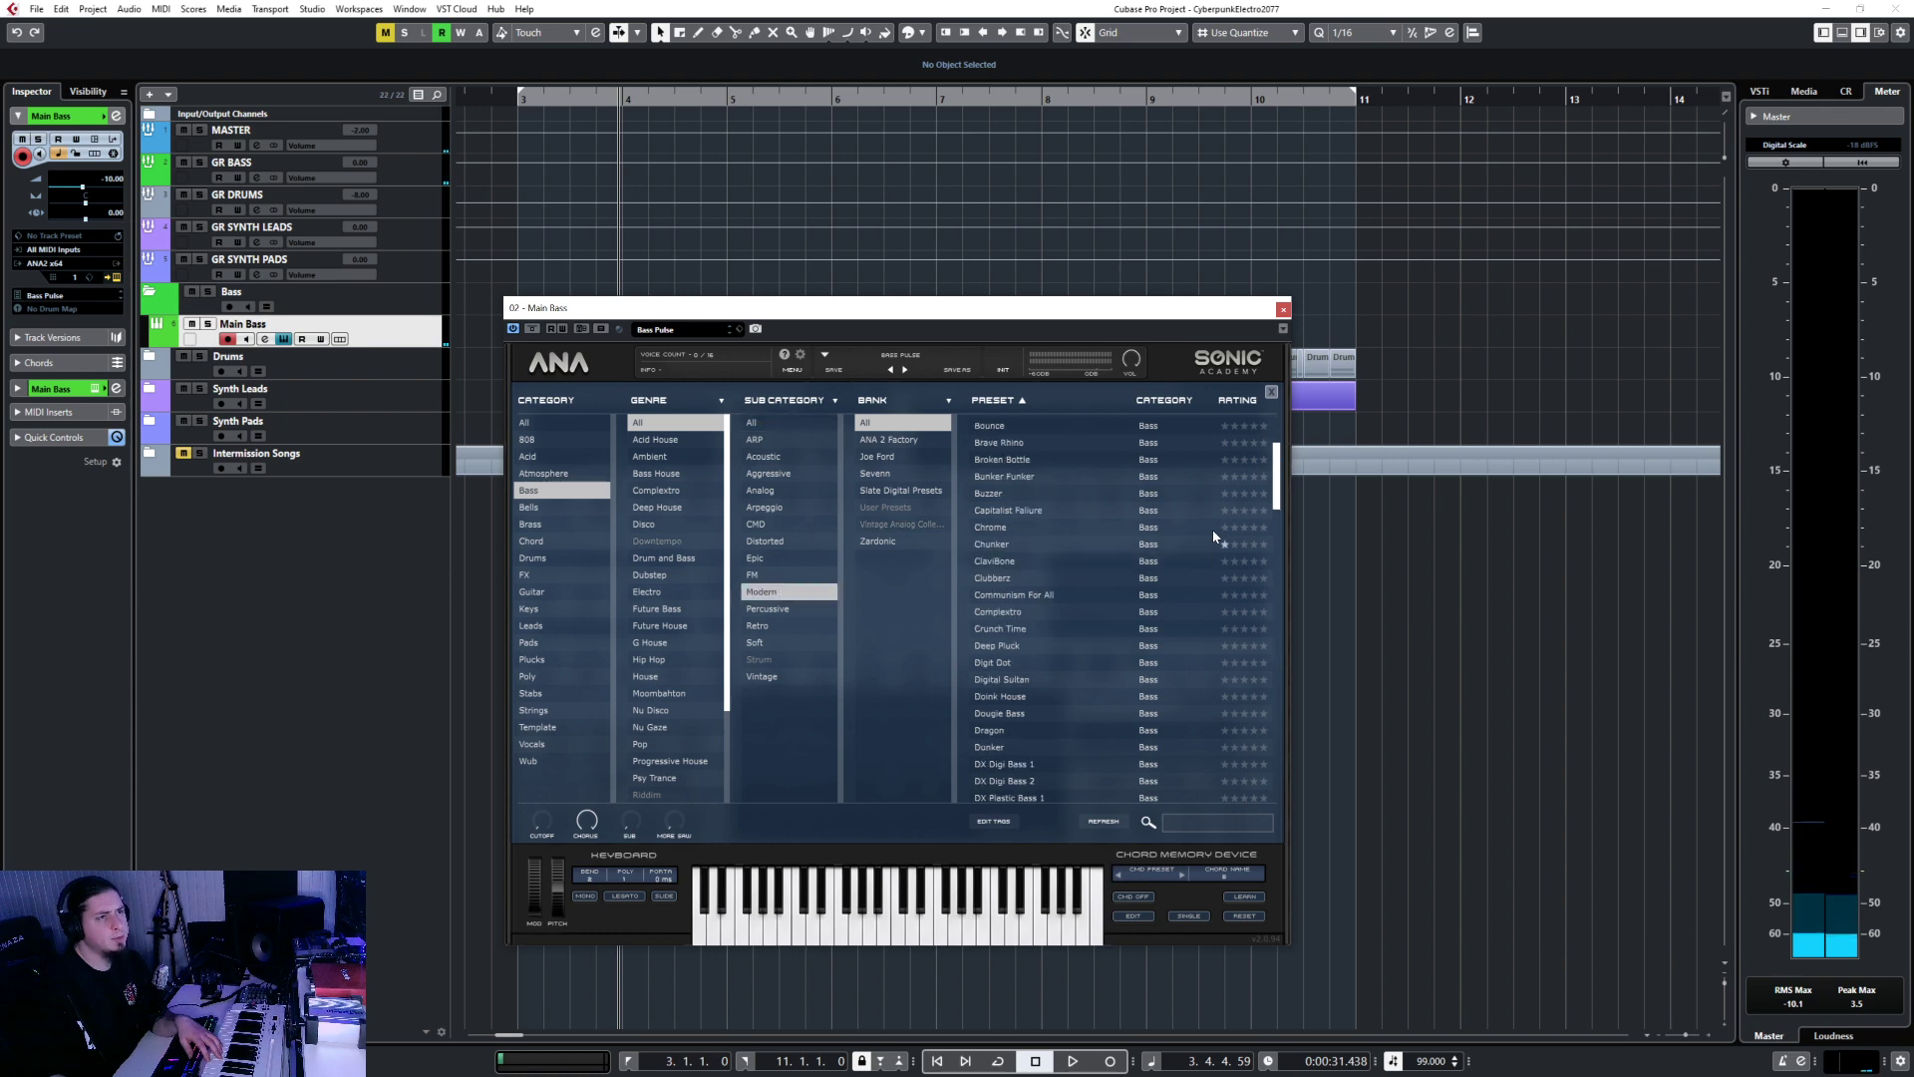
scroll(1029, 698, down, 3)
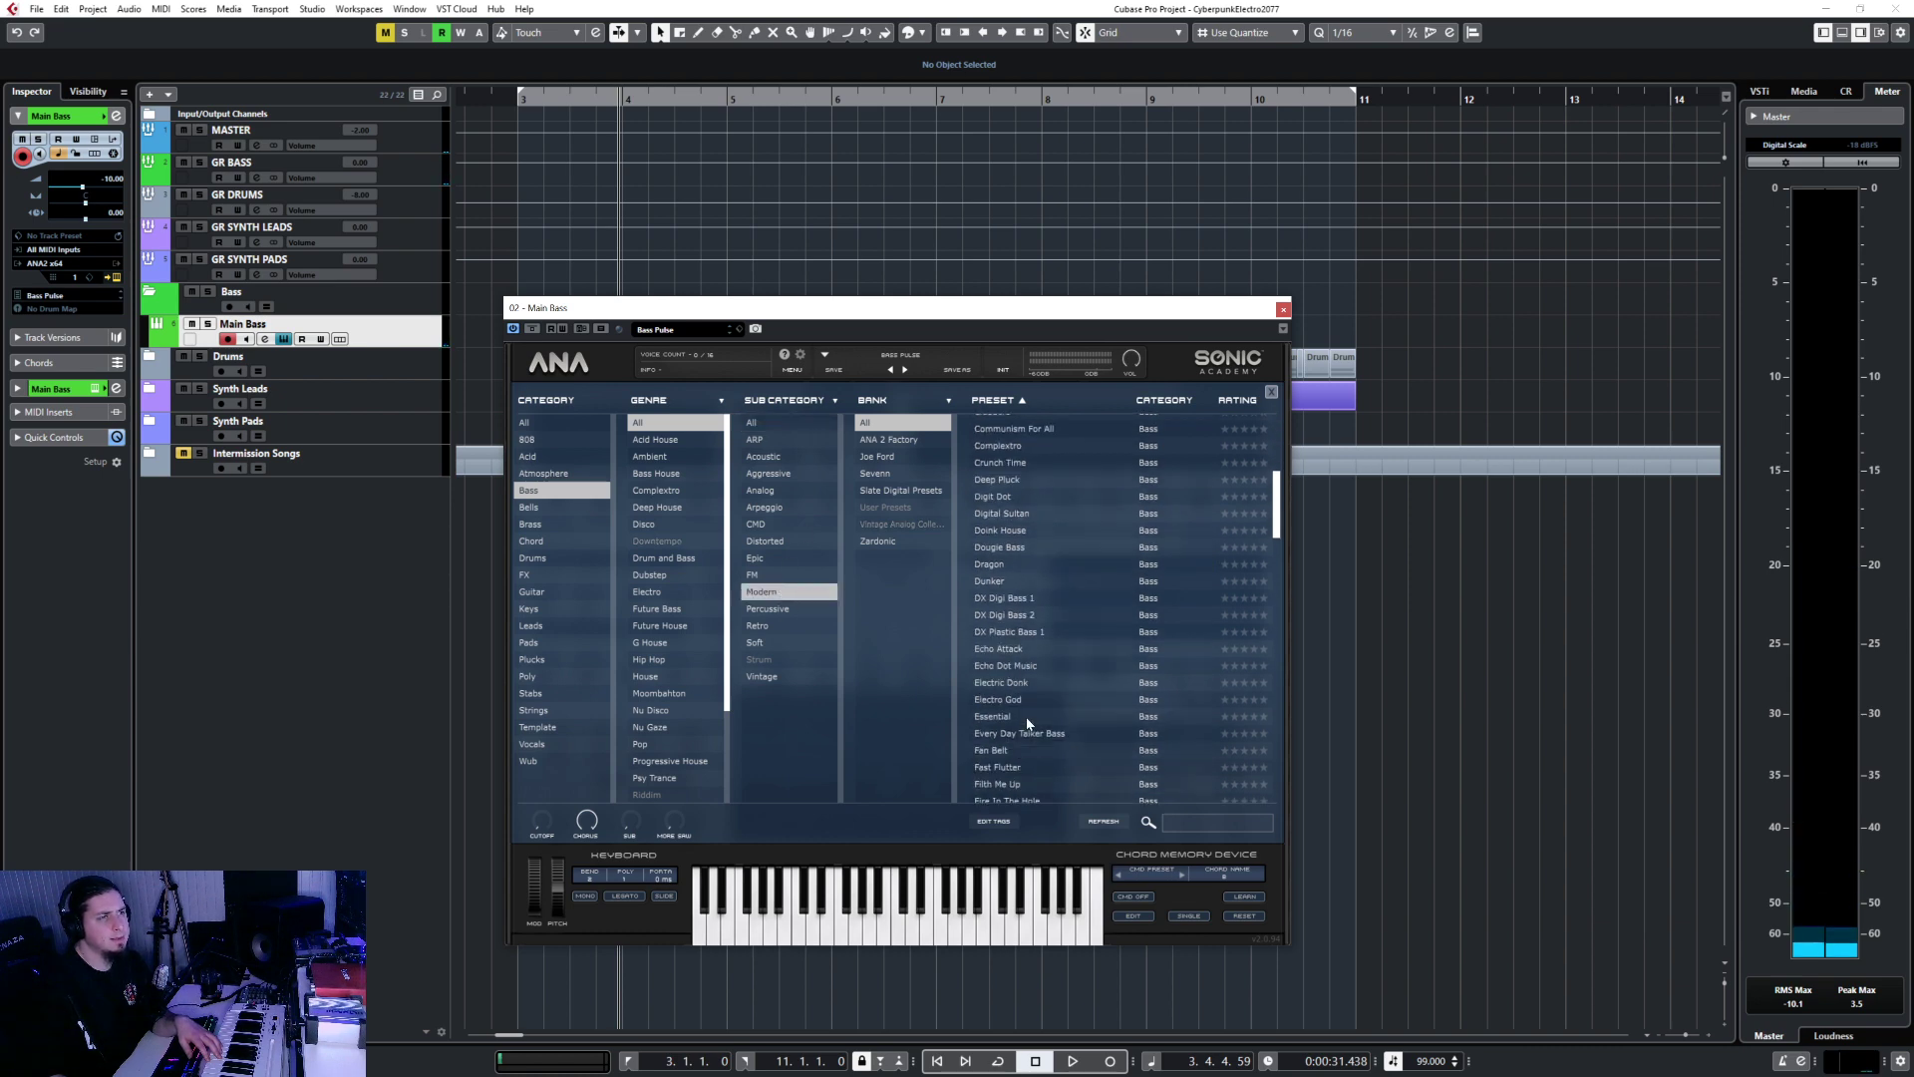
click(1018, 601)
click(1024, 615)
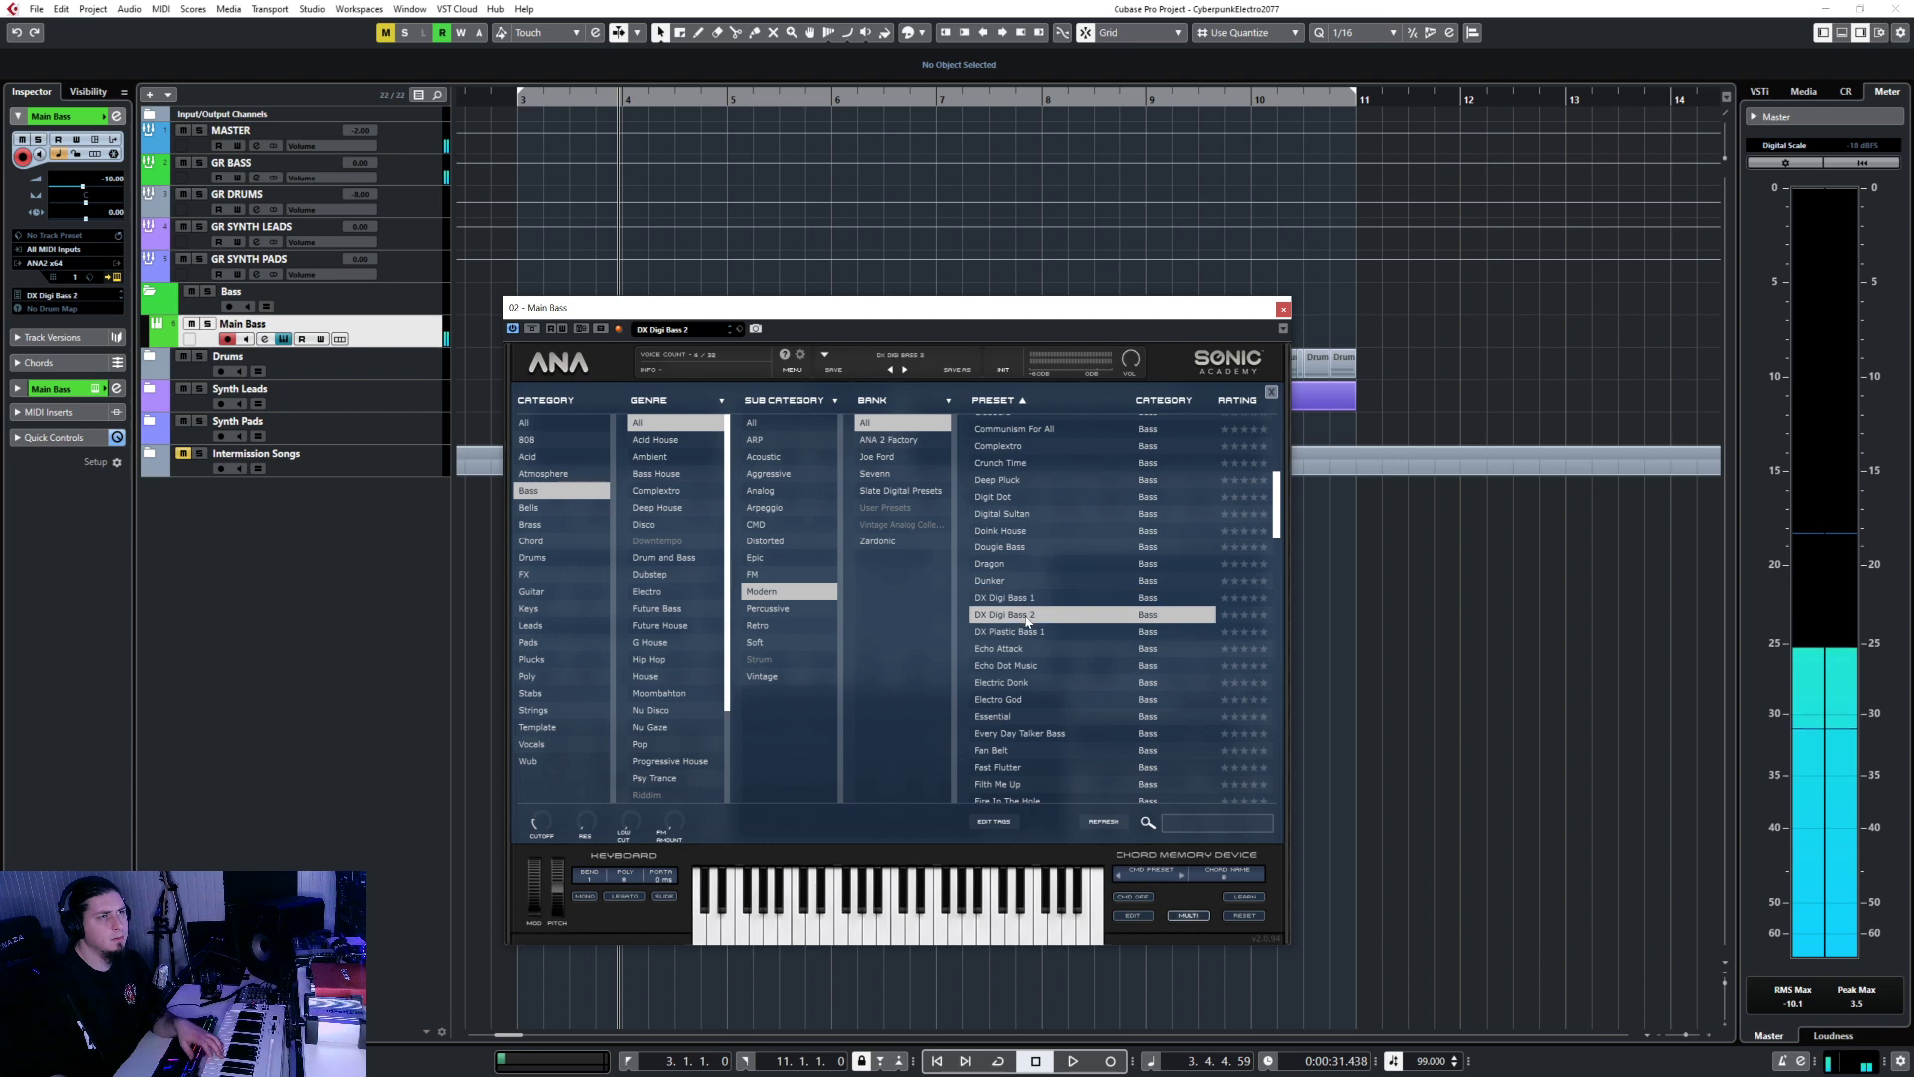
click(1029, 599)
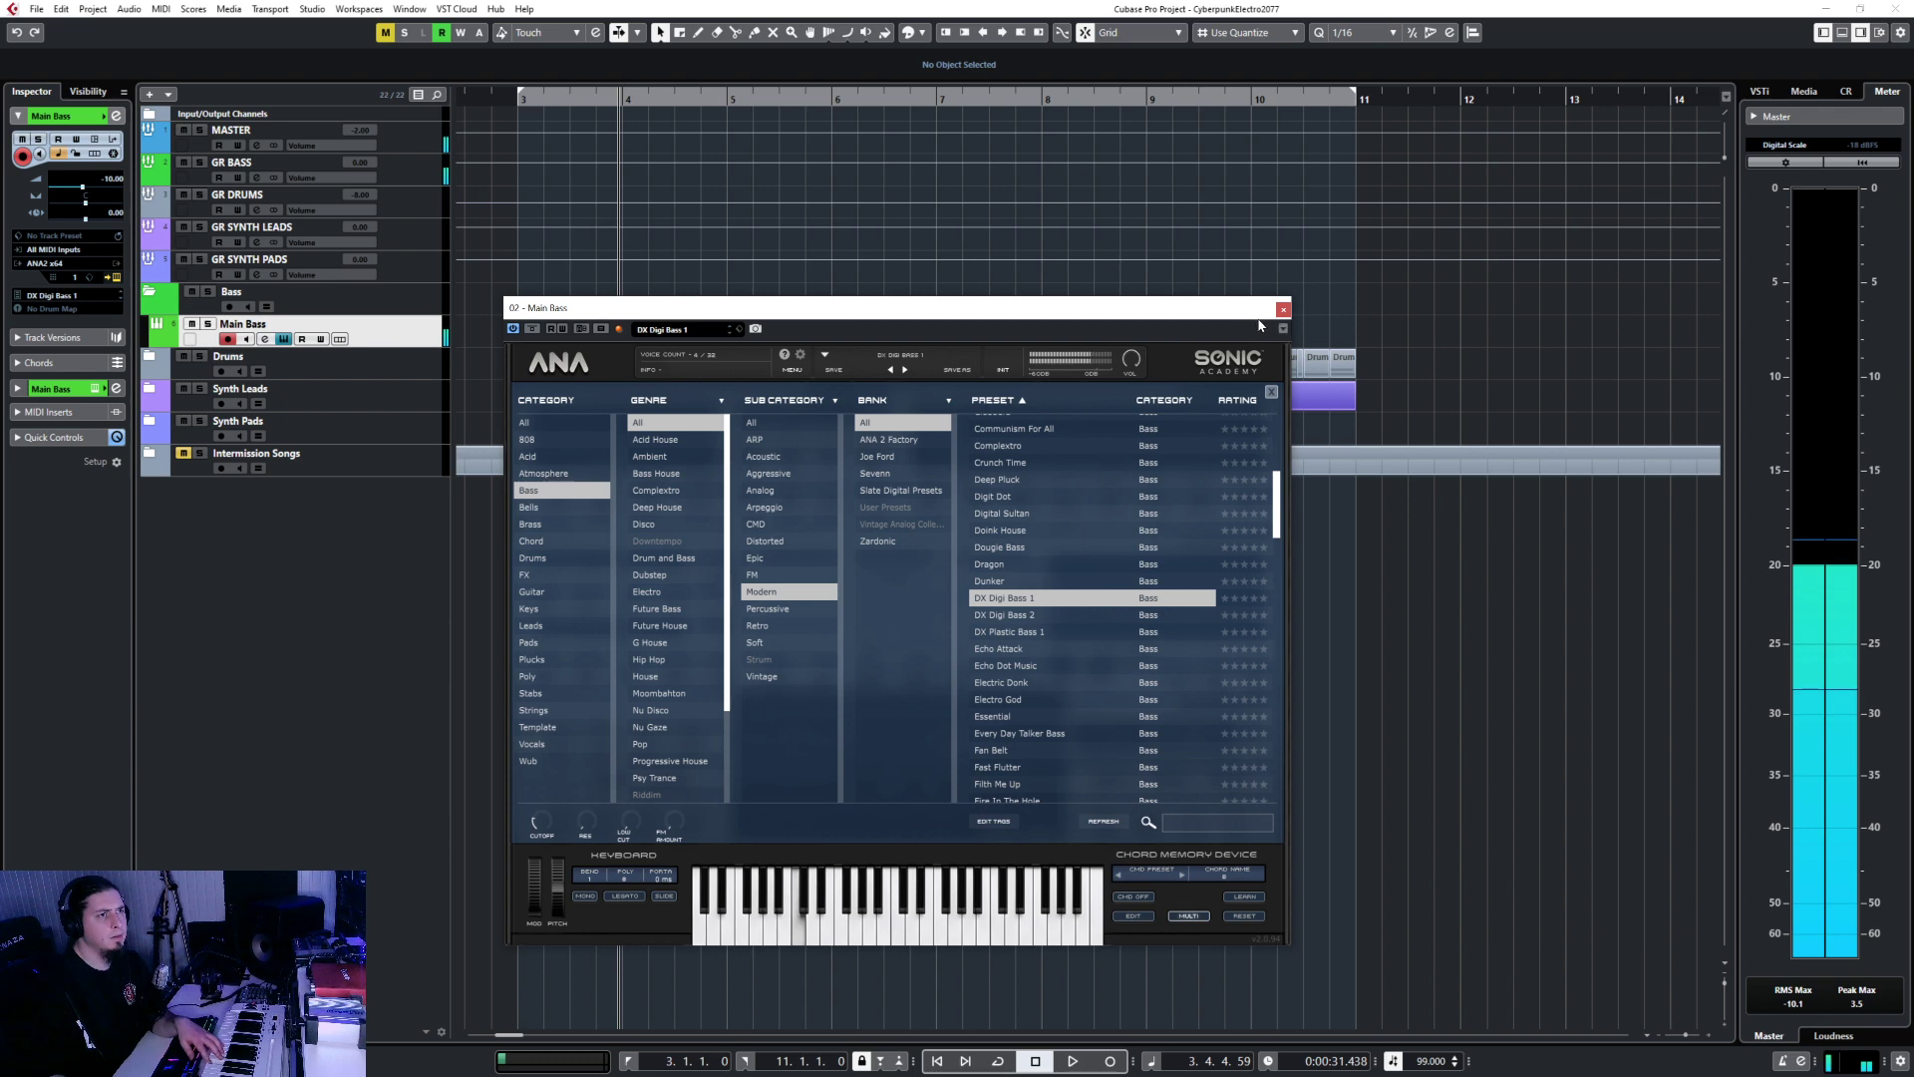
click(1272, 391)
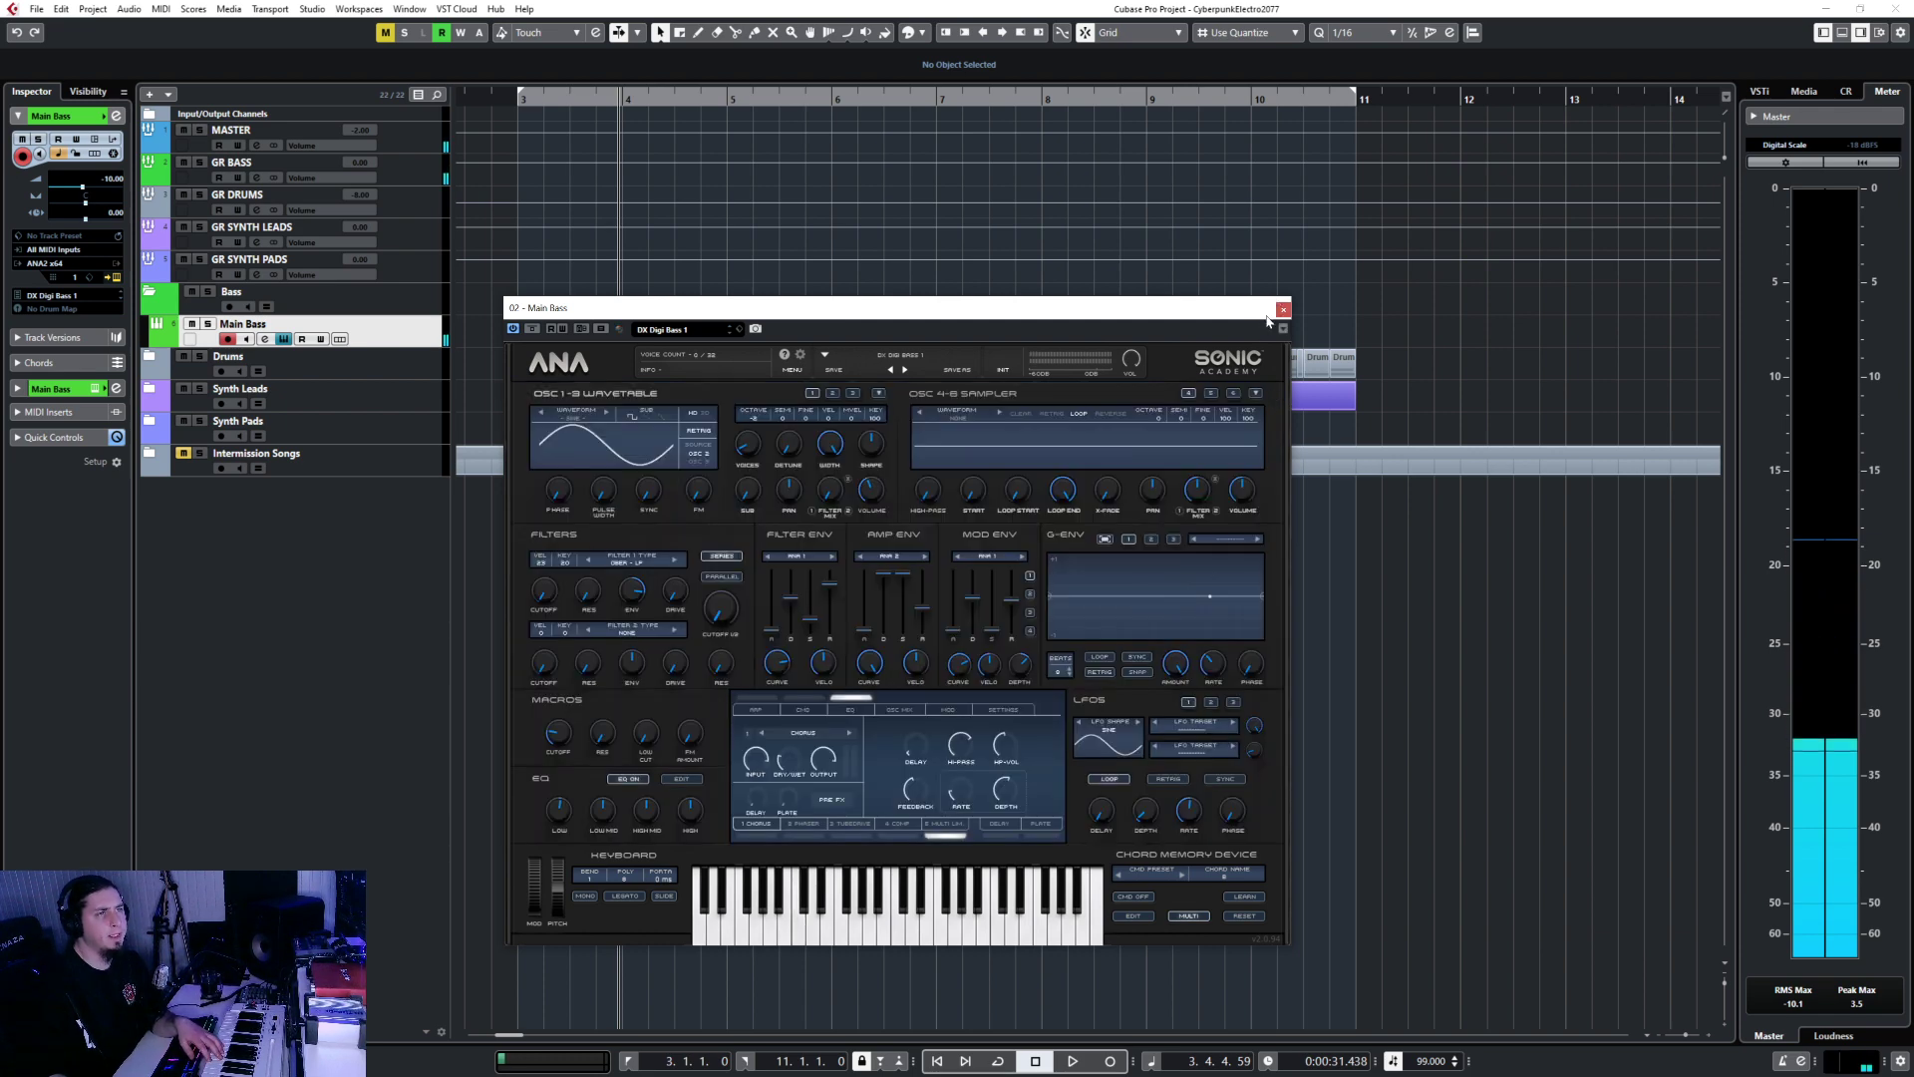
Close ANA, duplicate Main Bass as '2nd Bass', and reopen Main Bass's ANA editor.
click(1284, 309)
right_click(417, 331)
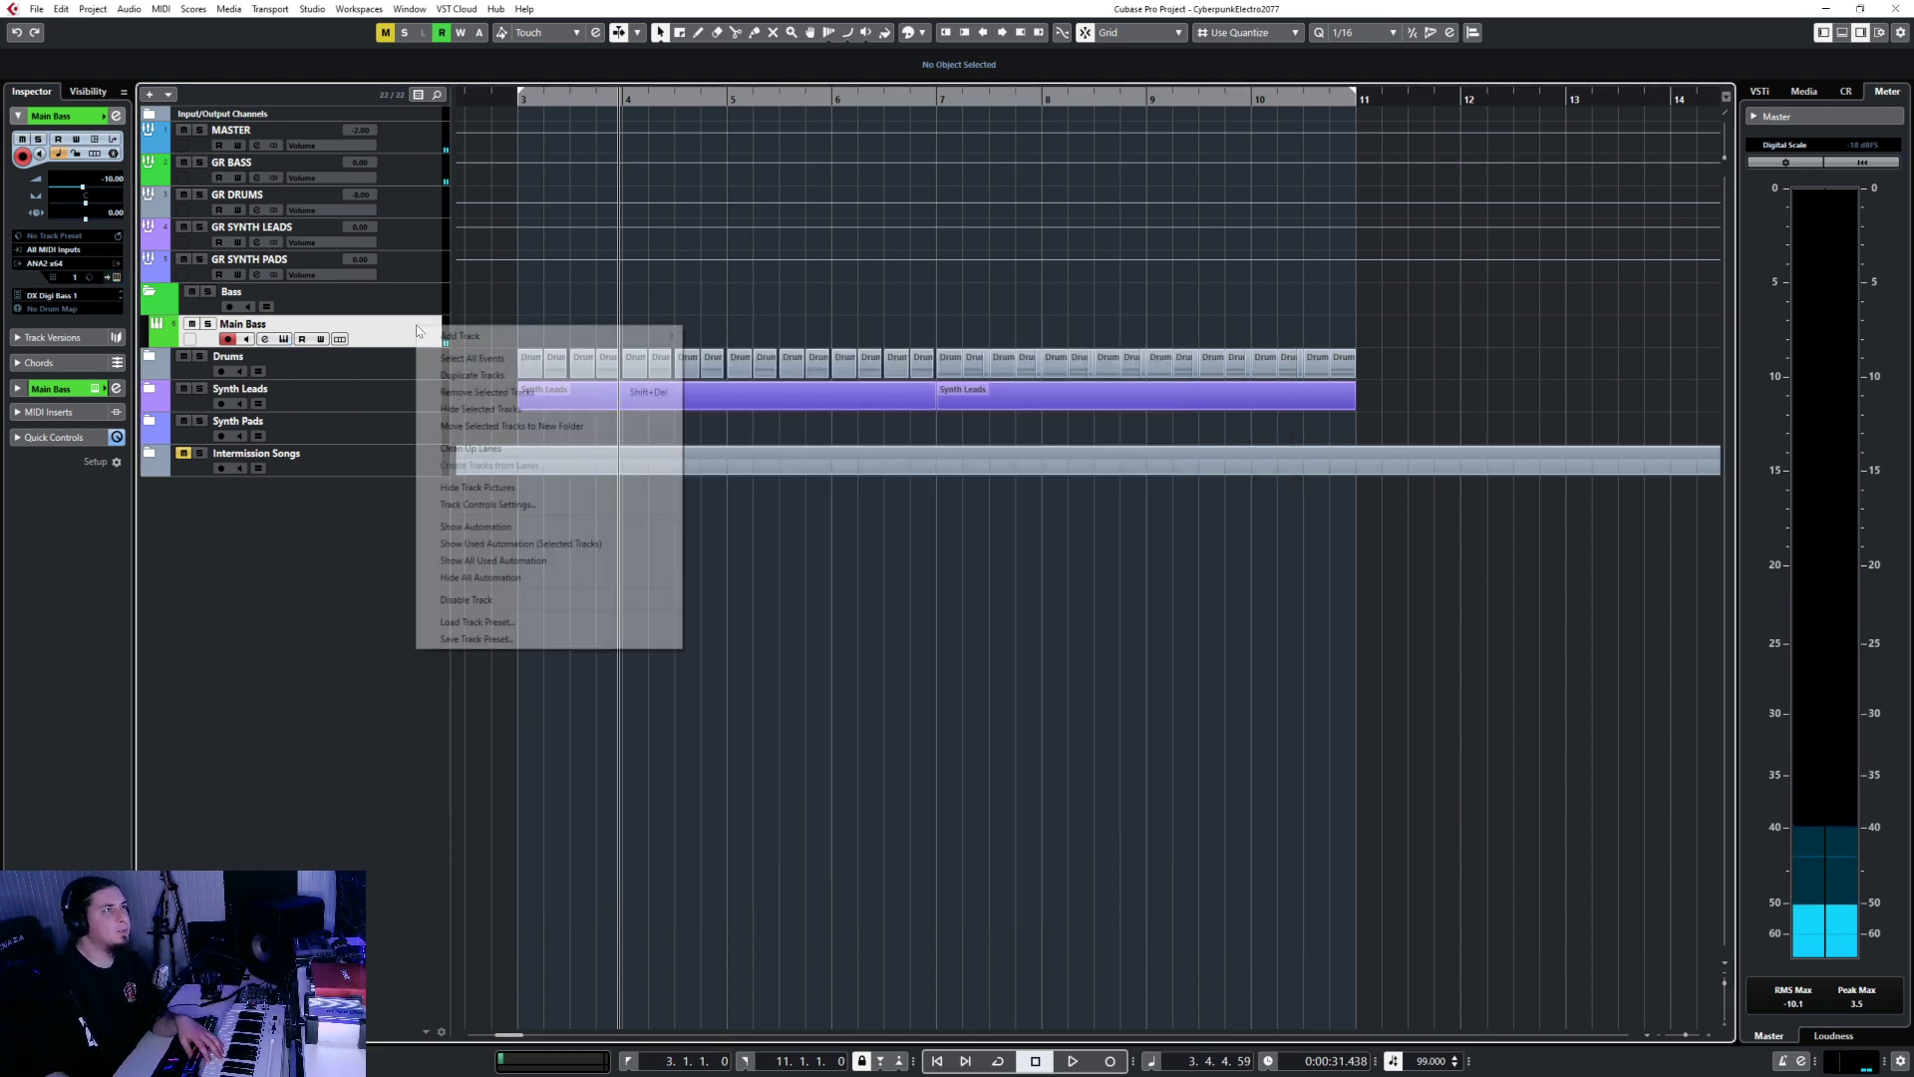
click(483, 376)
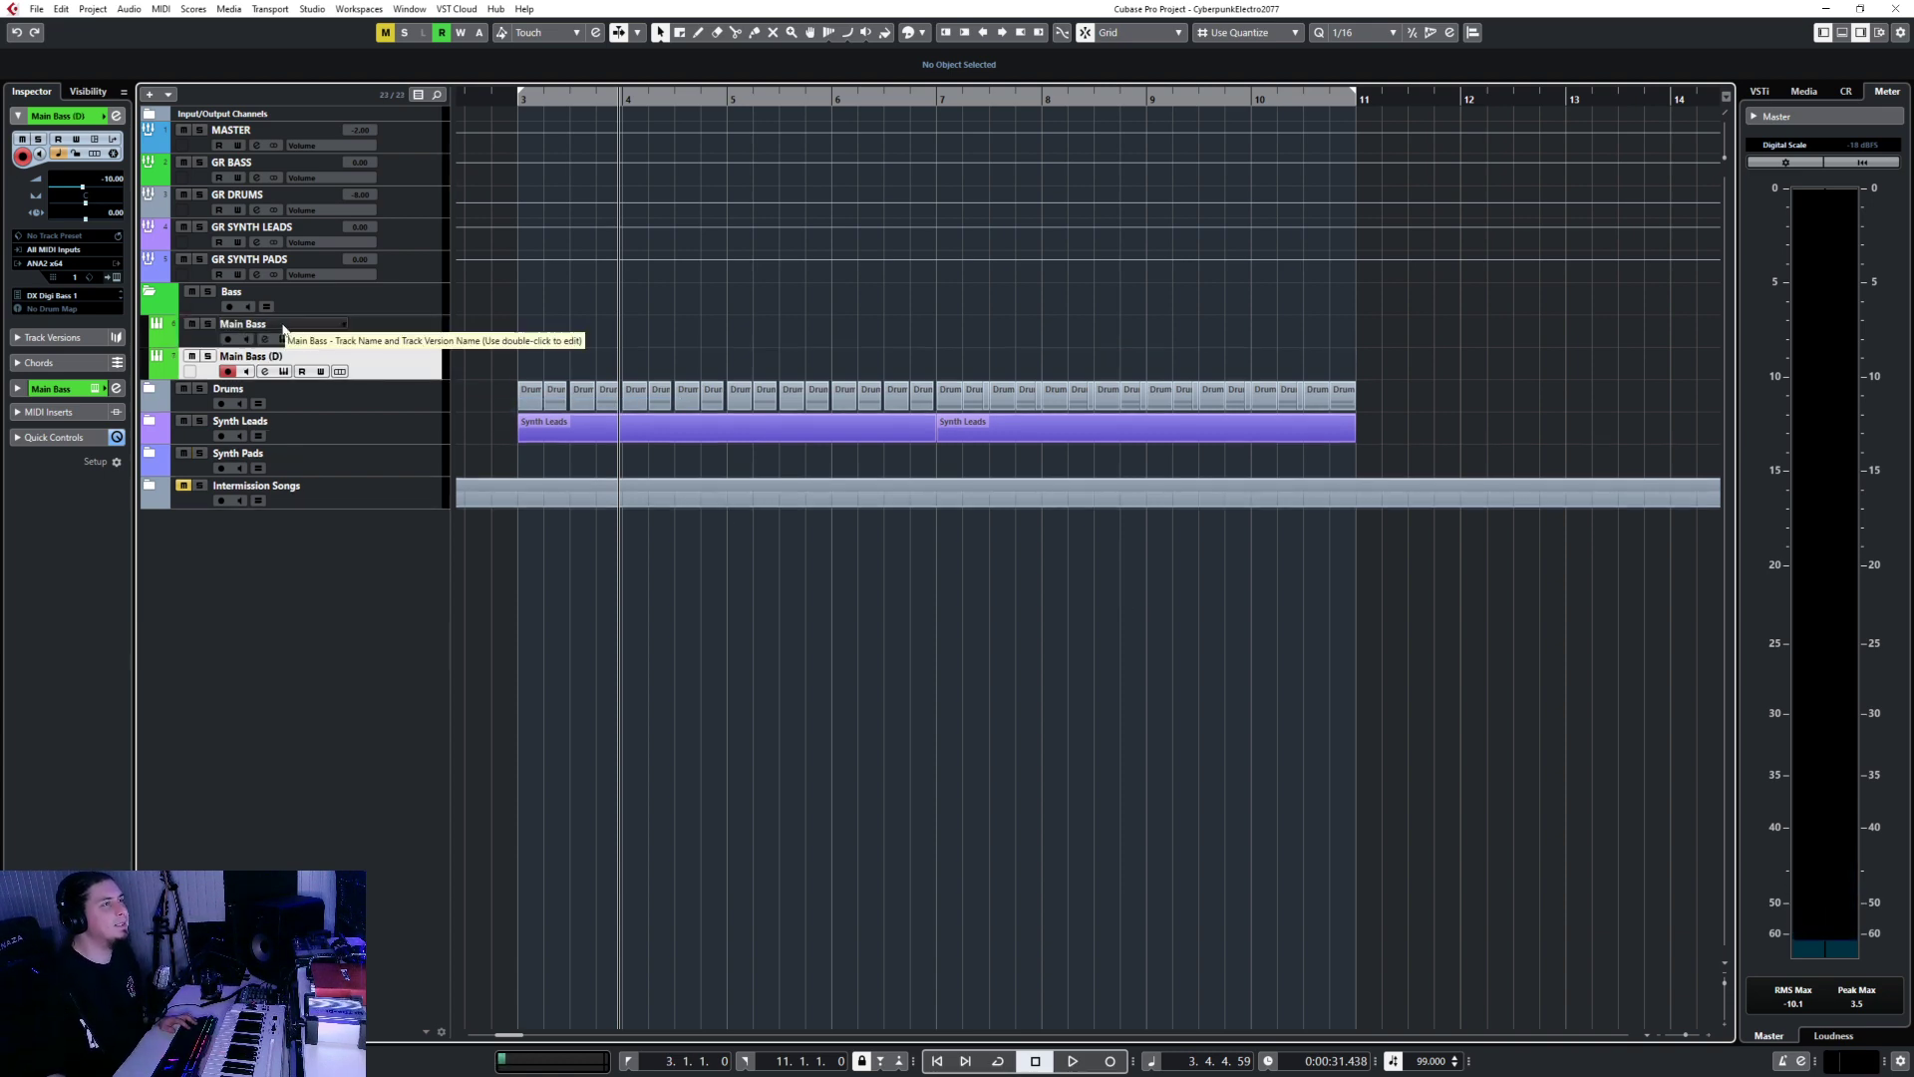
double_click(250, 356)
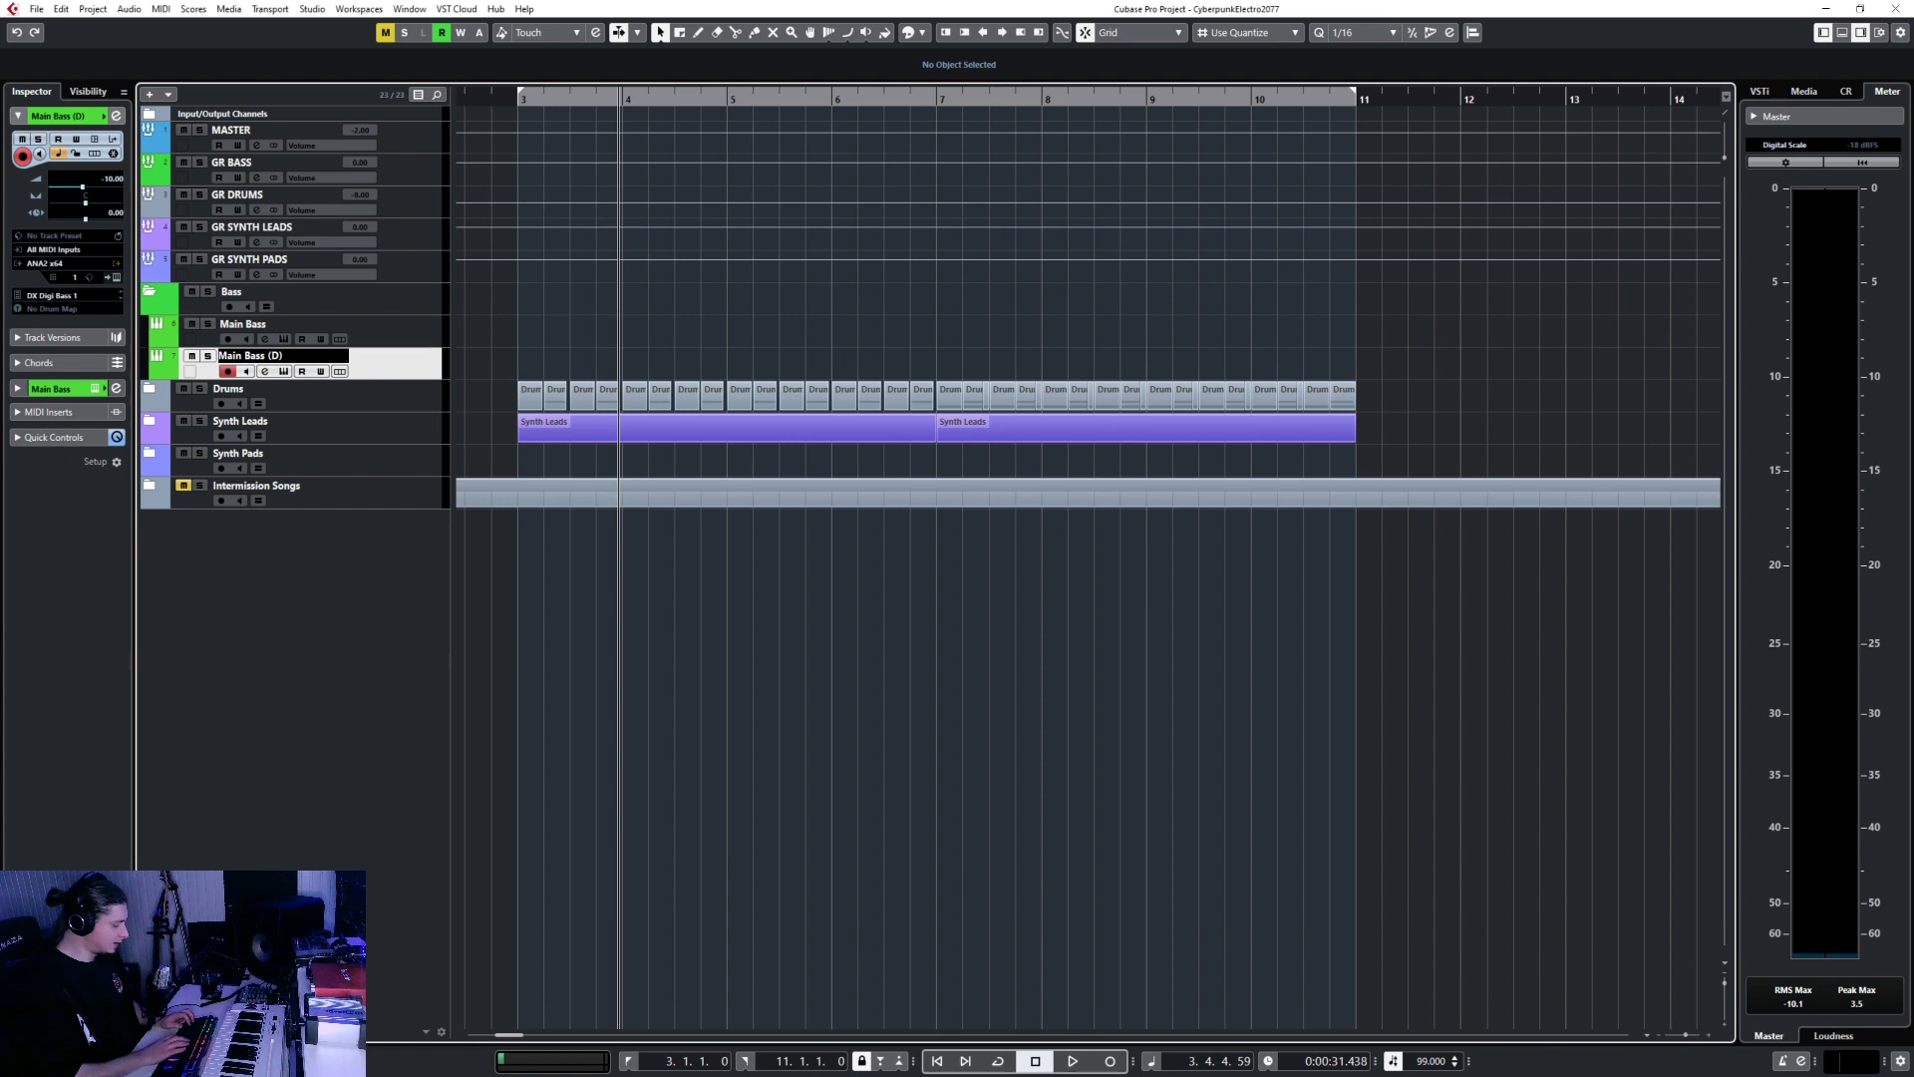
text(2nd Bas )
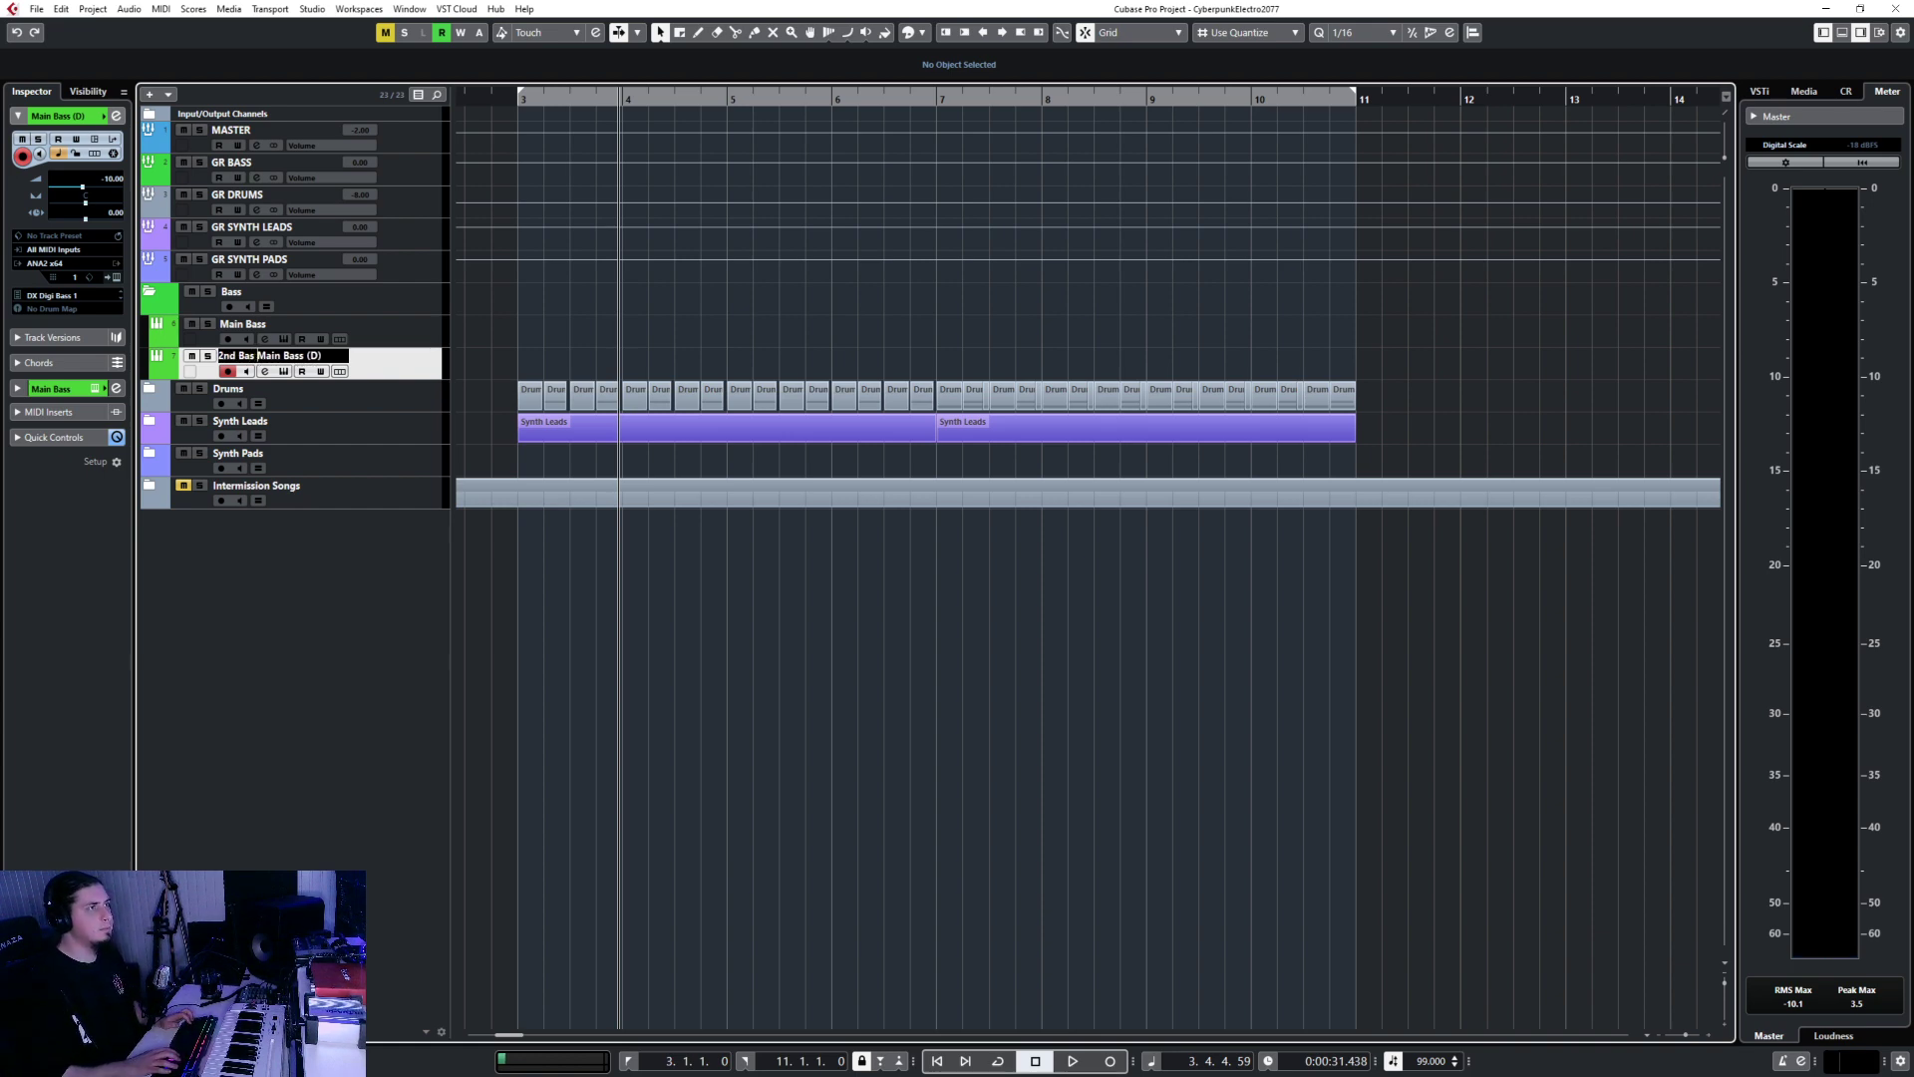
text(s)
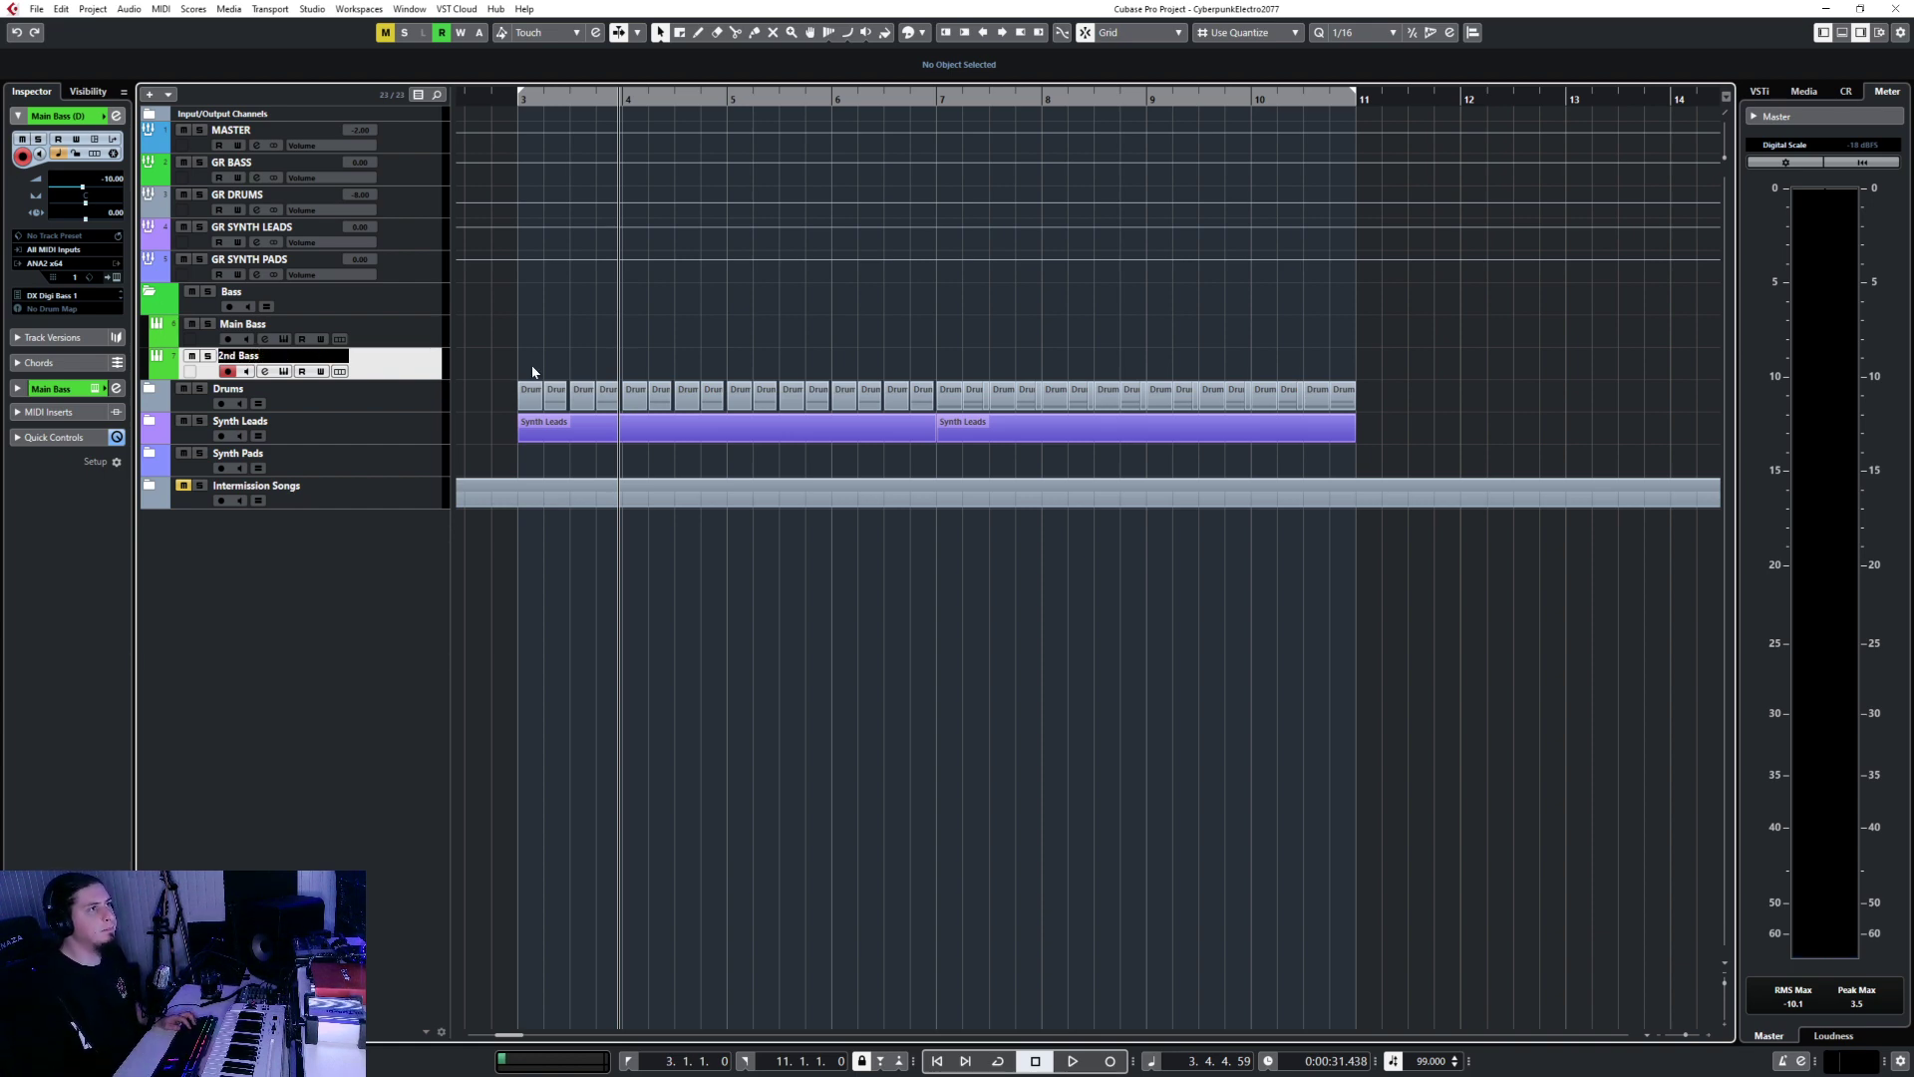
click(426, 324)
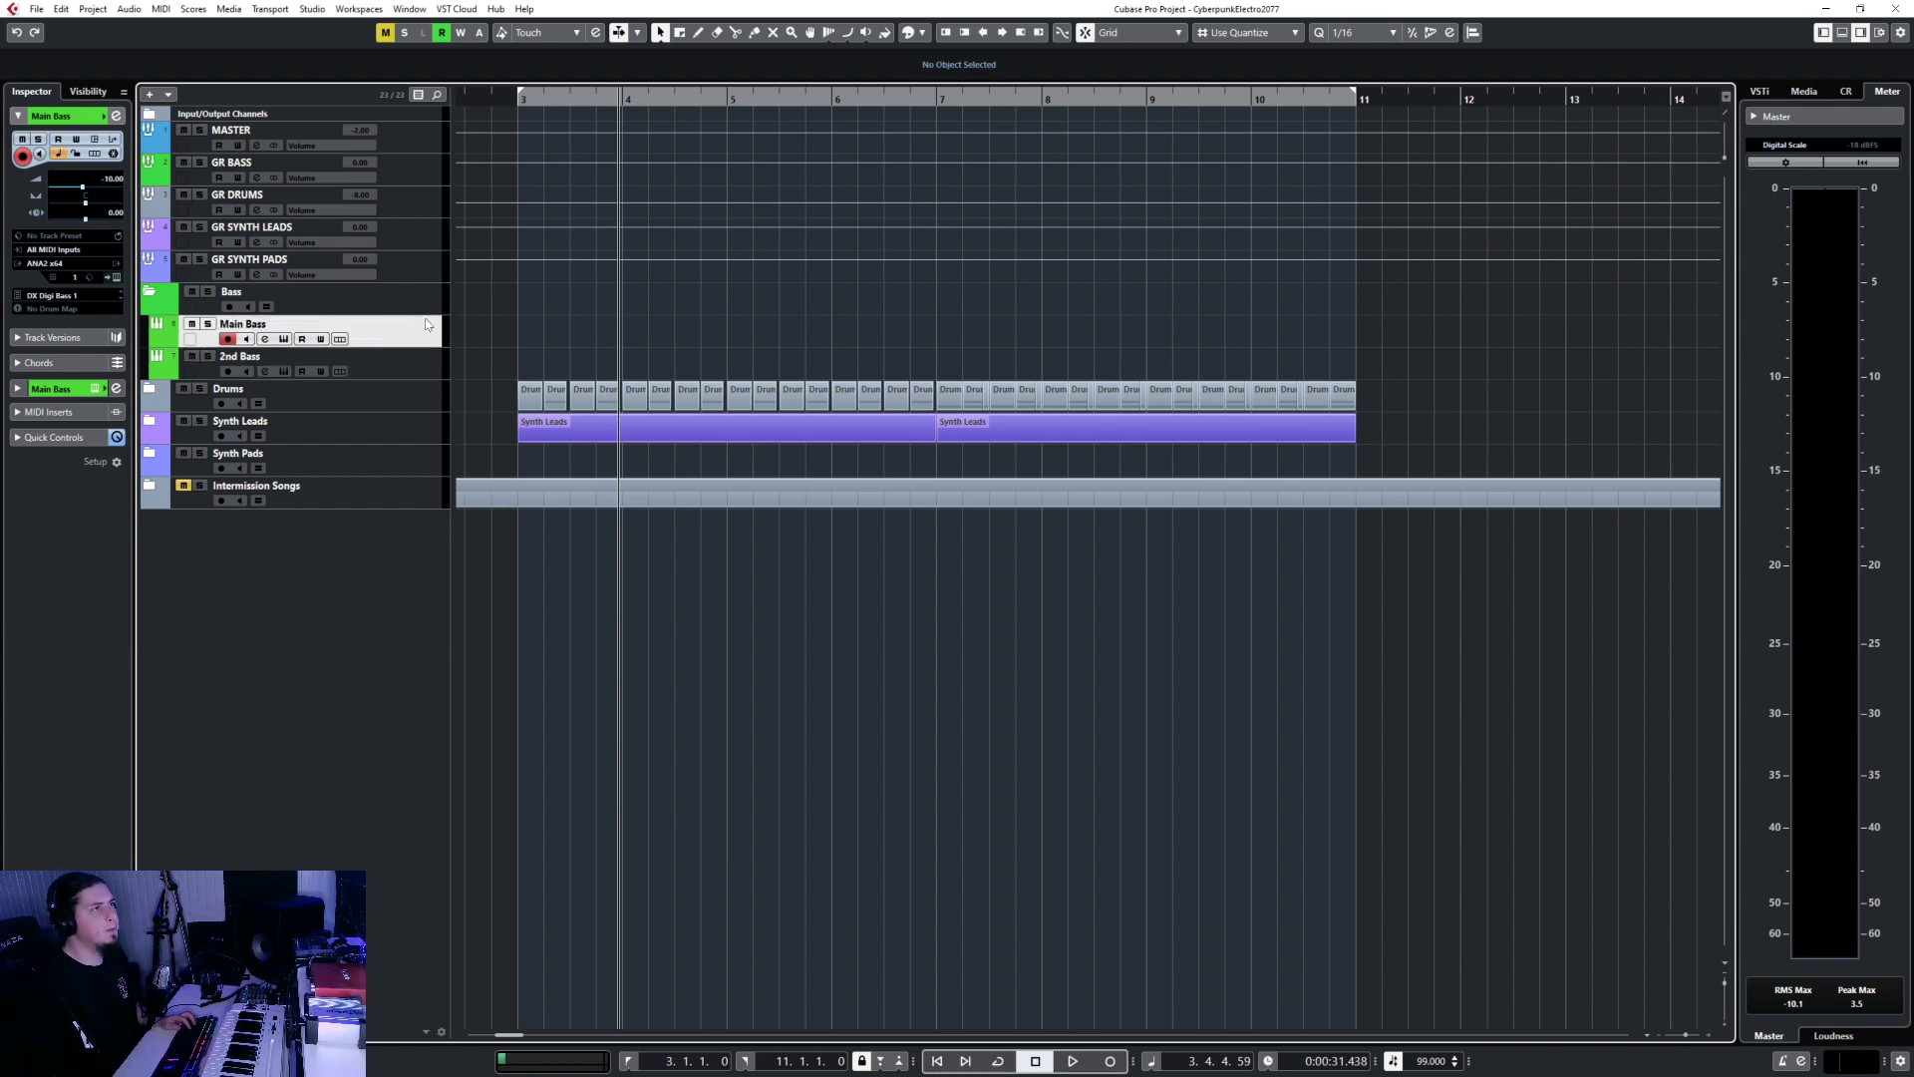
click(116, 277)
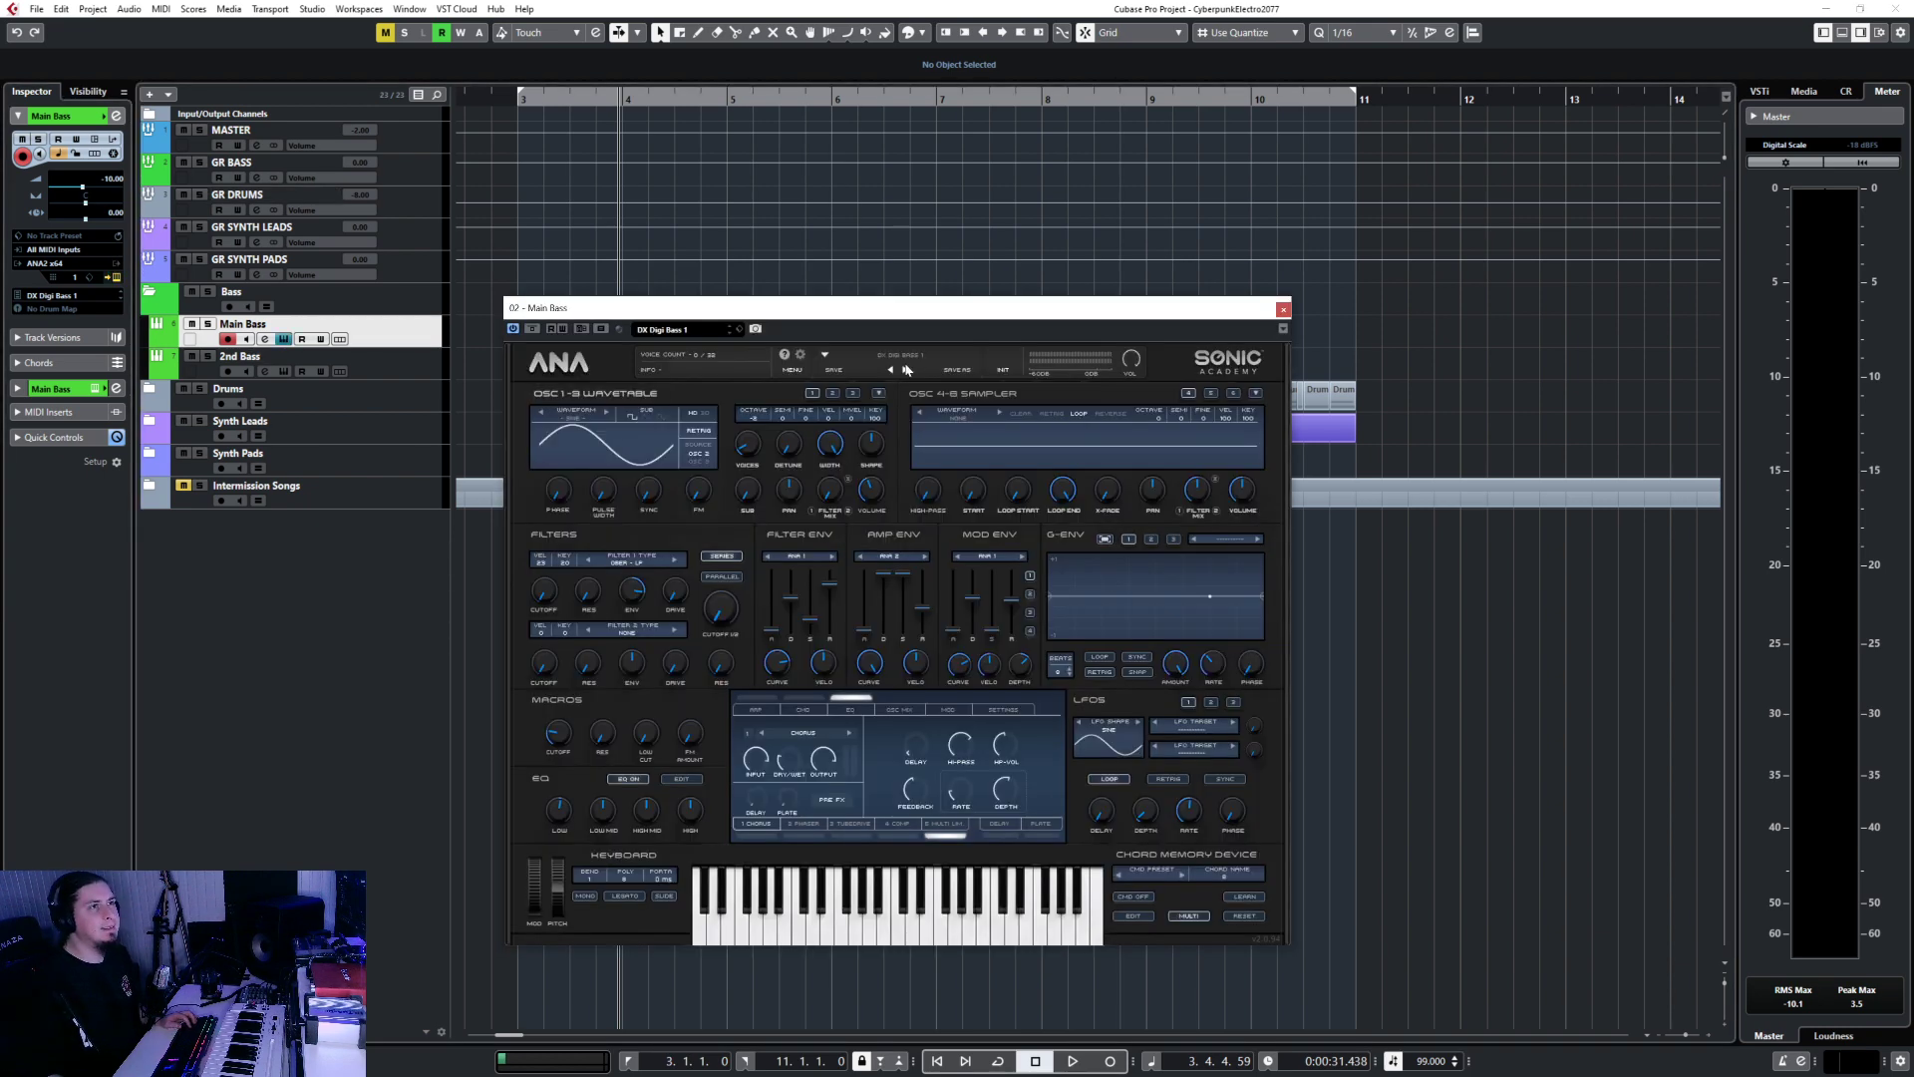
Audition FM Garage Donk and Retro bass presets, then load Prophet Bass on Main Bass.
click(907, 368)
click(903, 361)
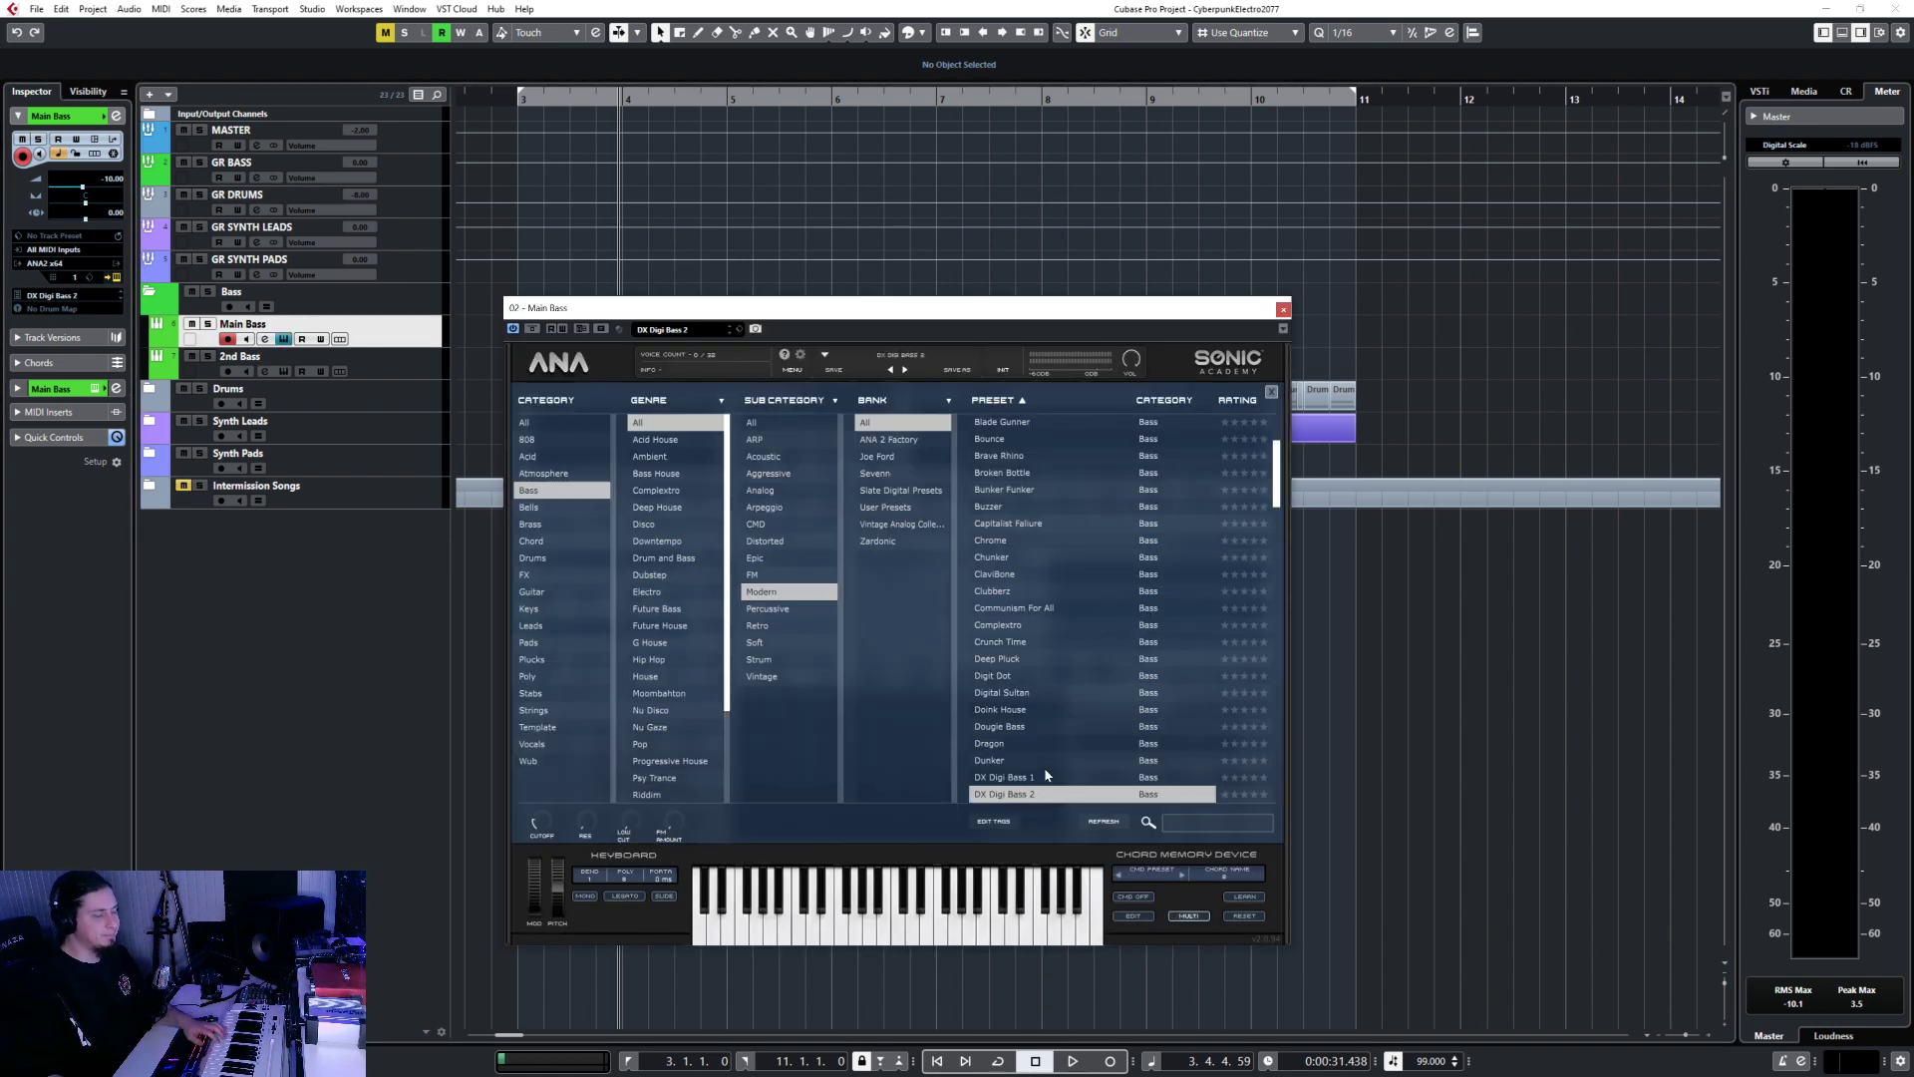
scroll(1038, 726, down, 5)
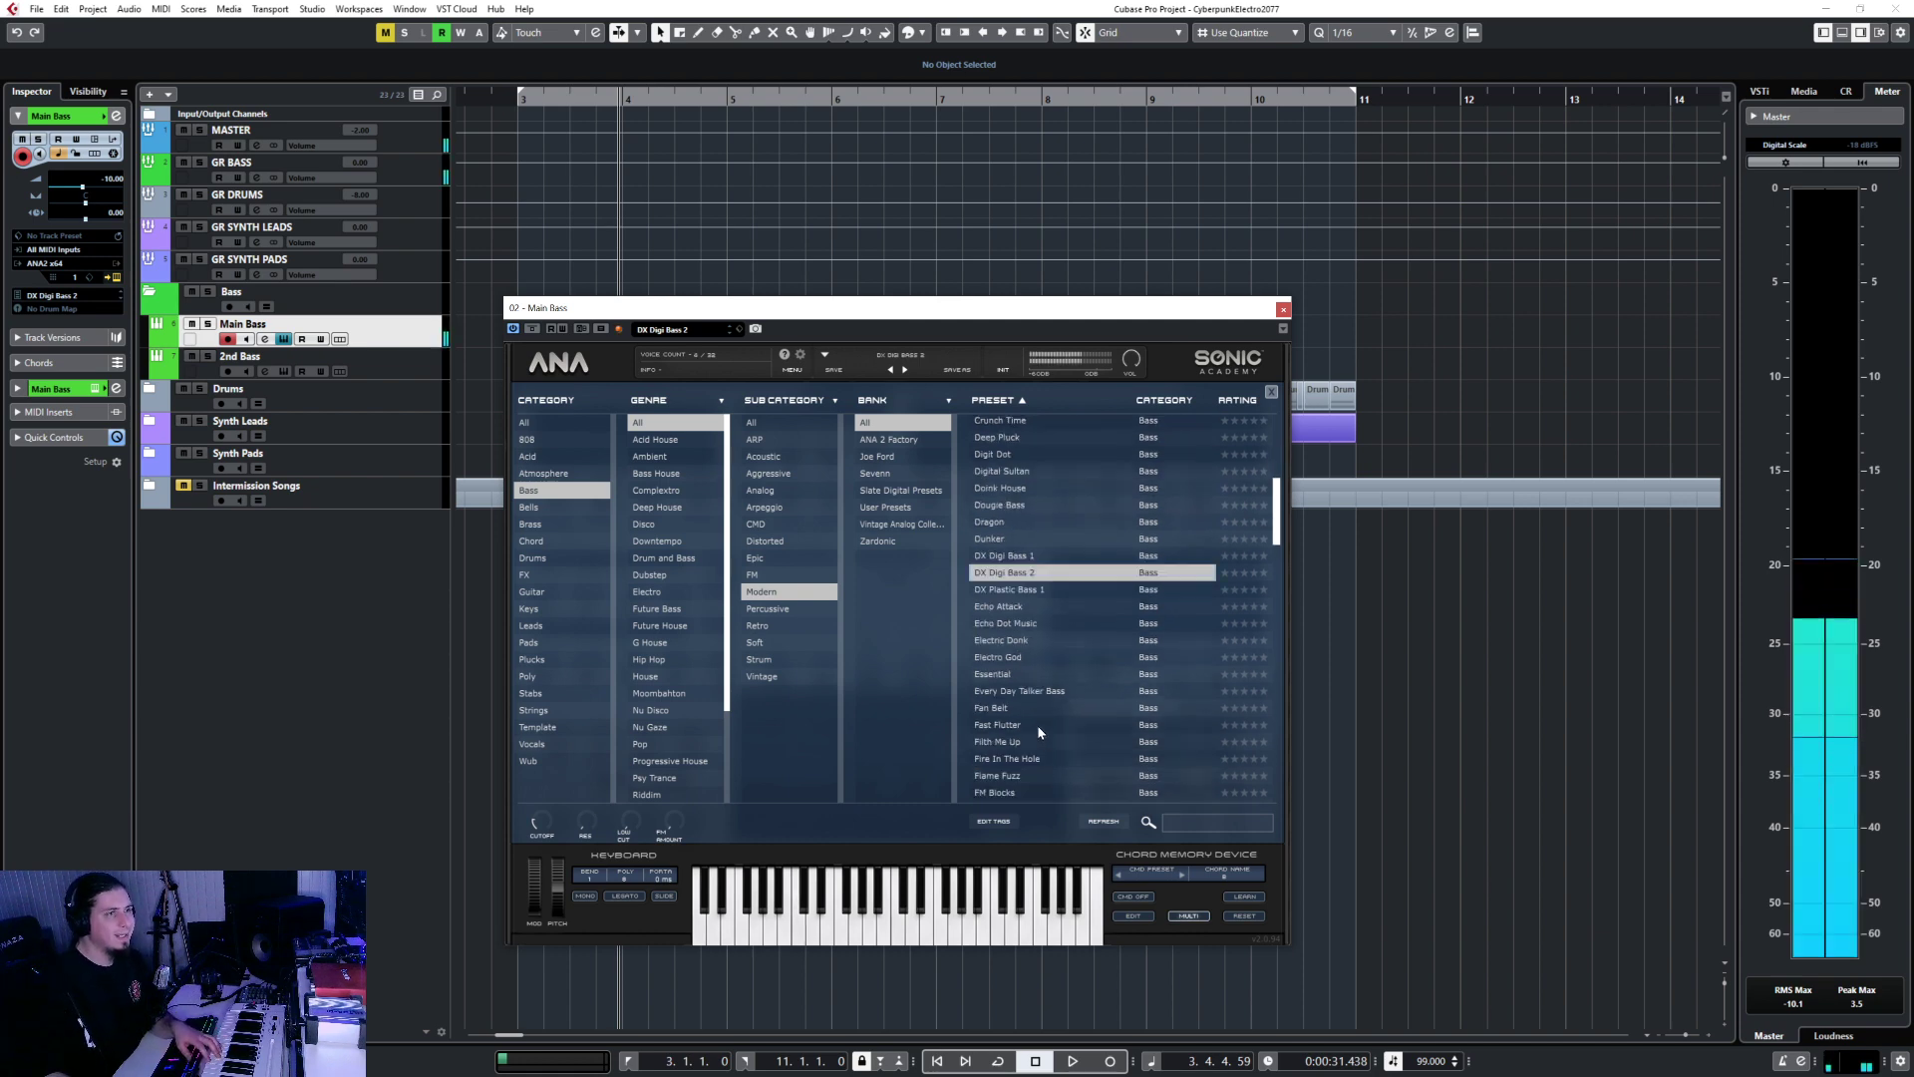
scroll(1037, 724, down, 1)
click(1027, 698)
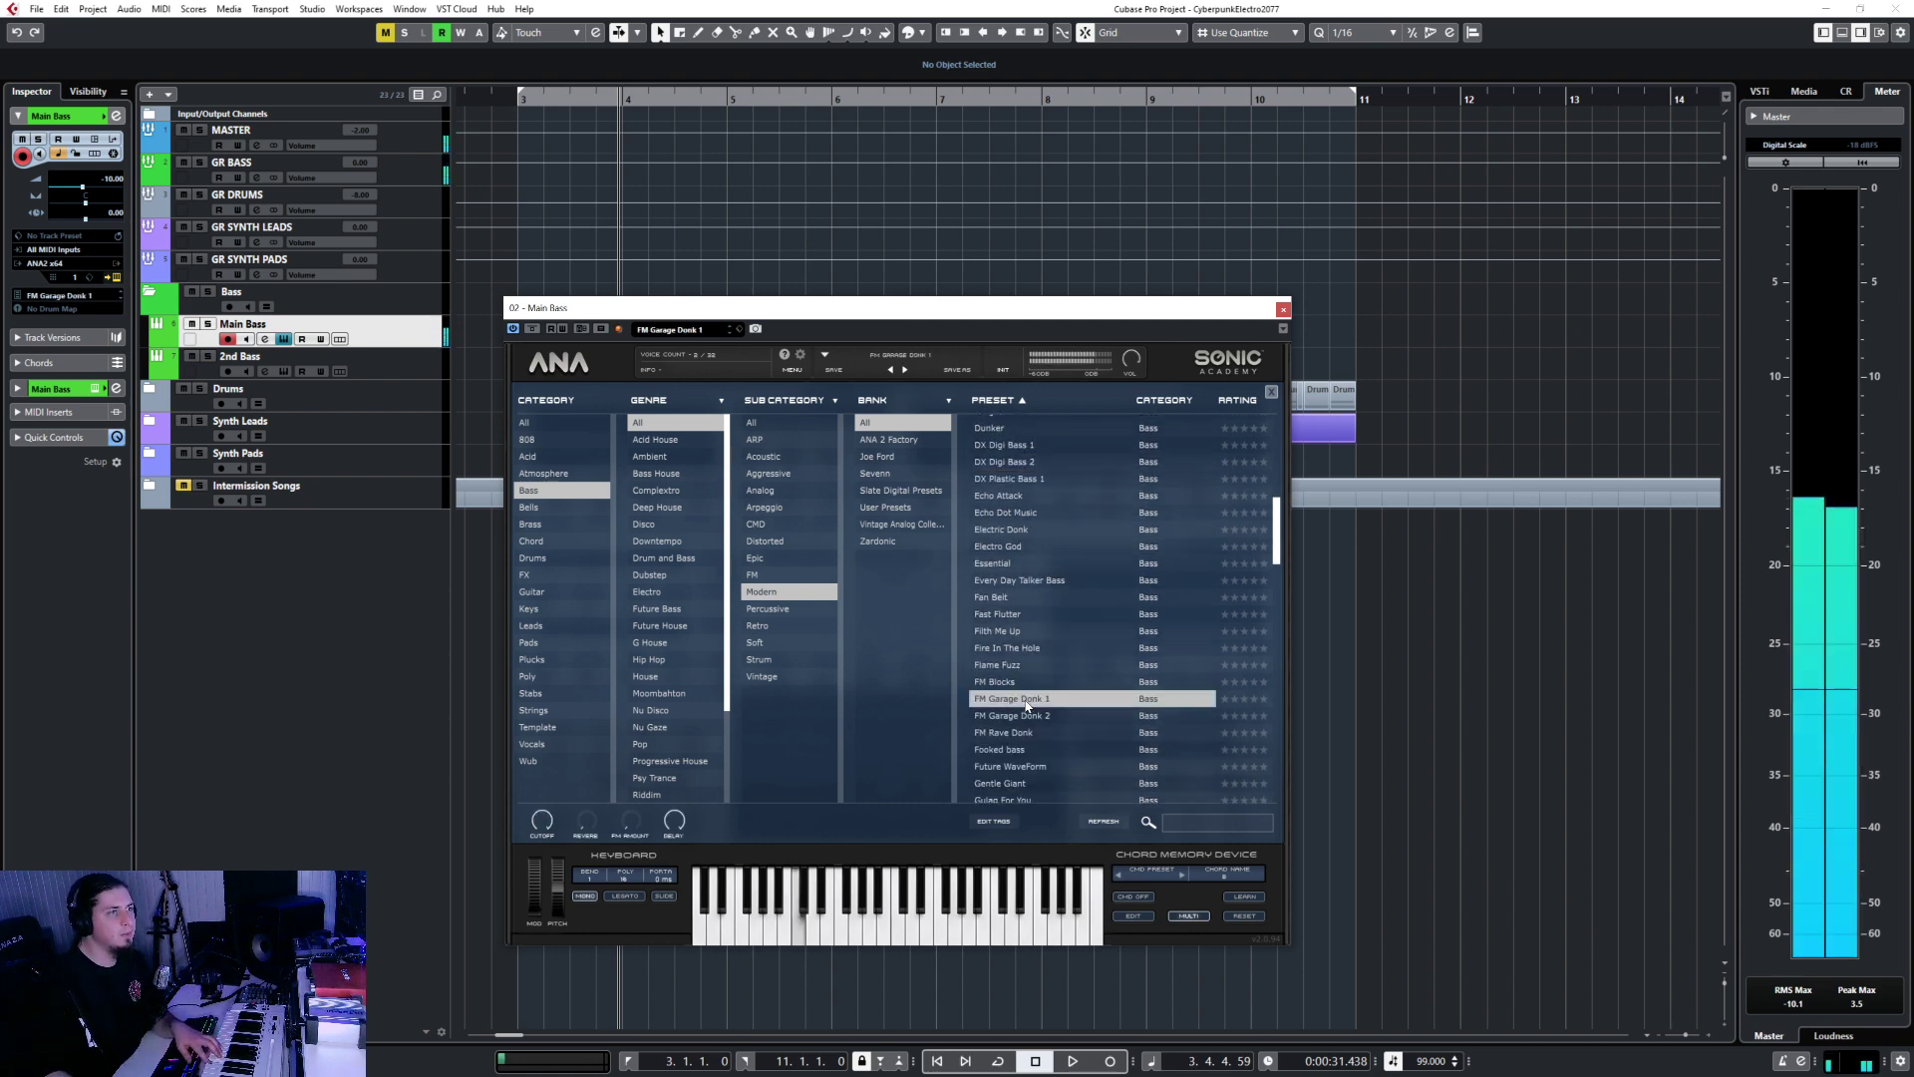
click(1022, 715)
scroll(1019, 714, down, 10)
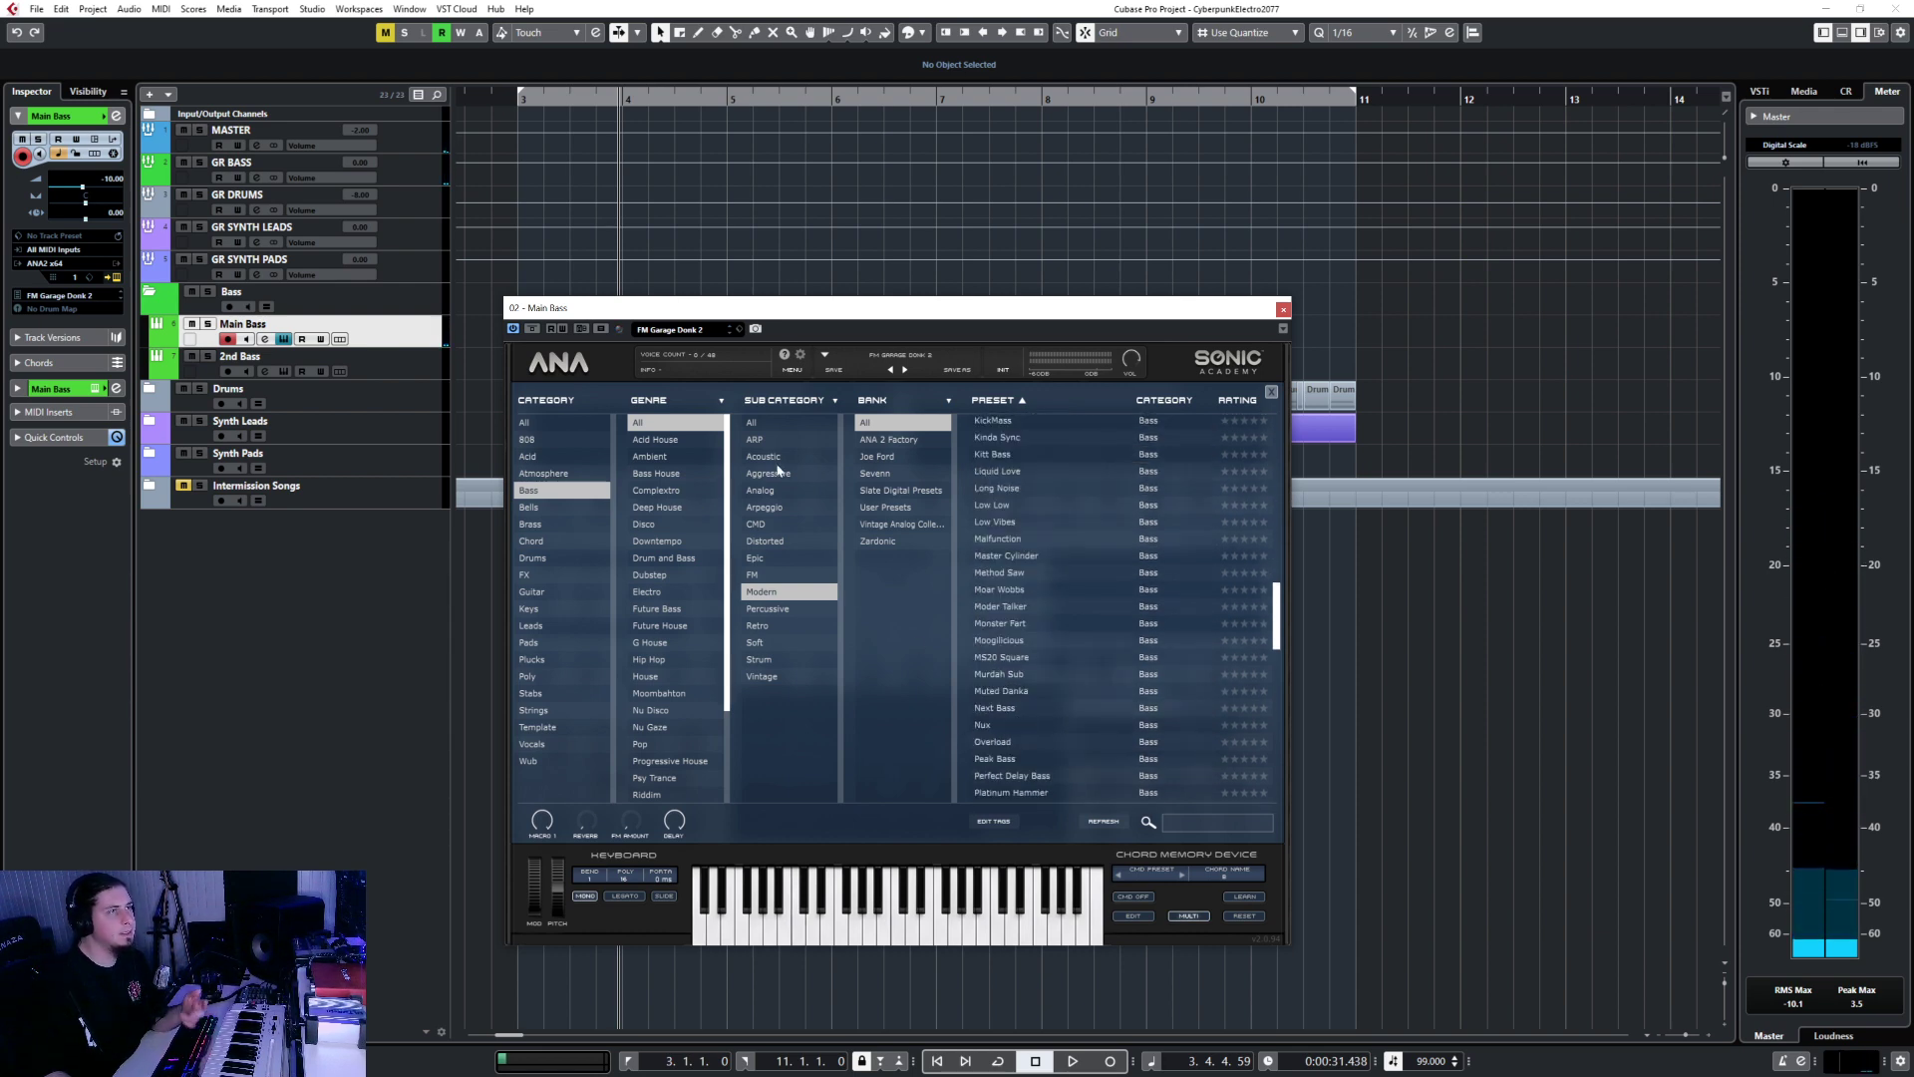
click(781, 626)
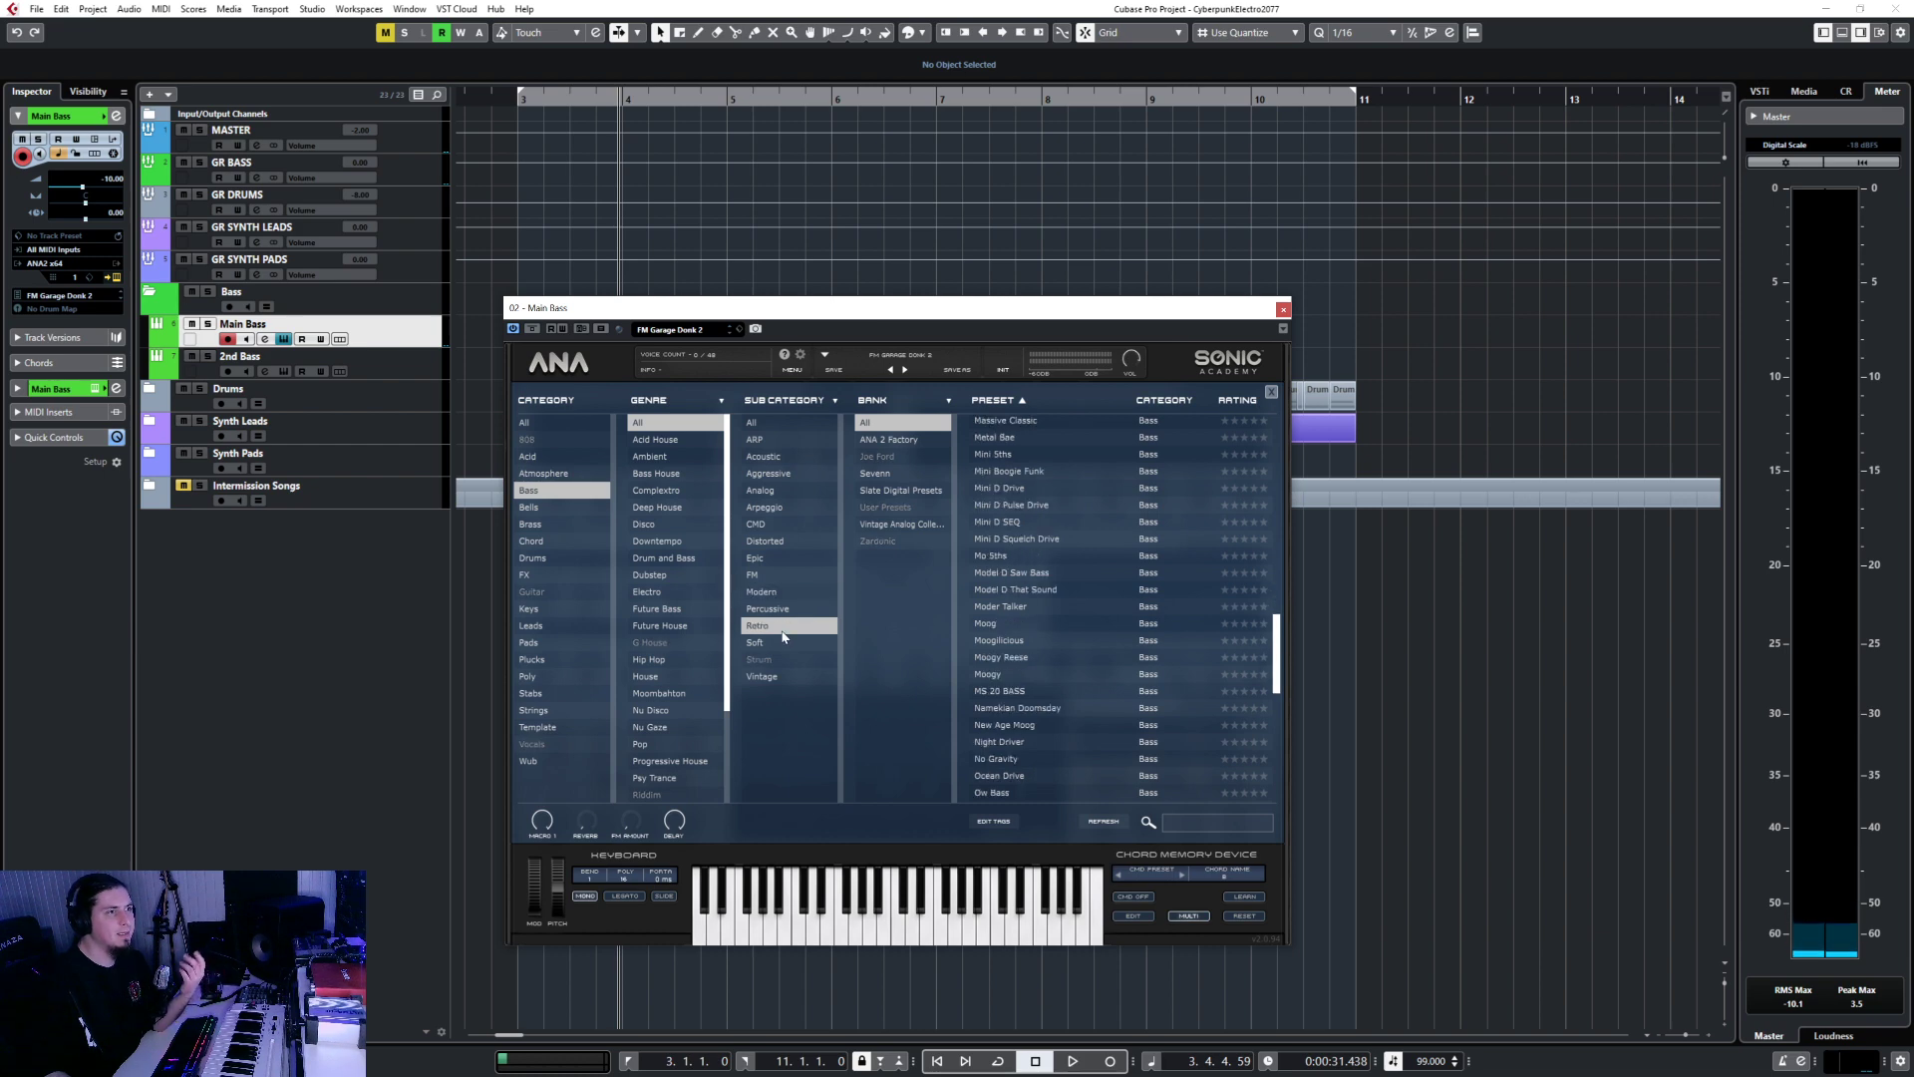
scroll(1033, 577, down, 8)
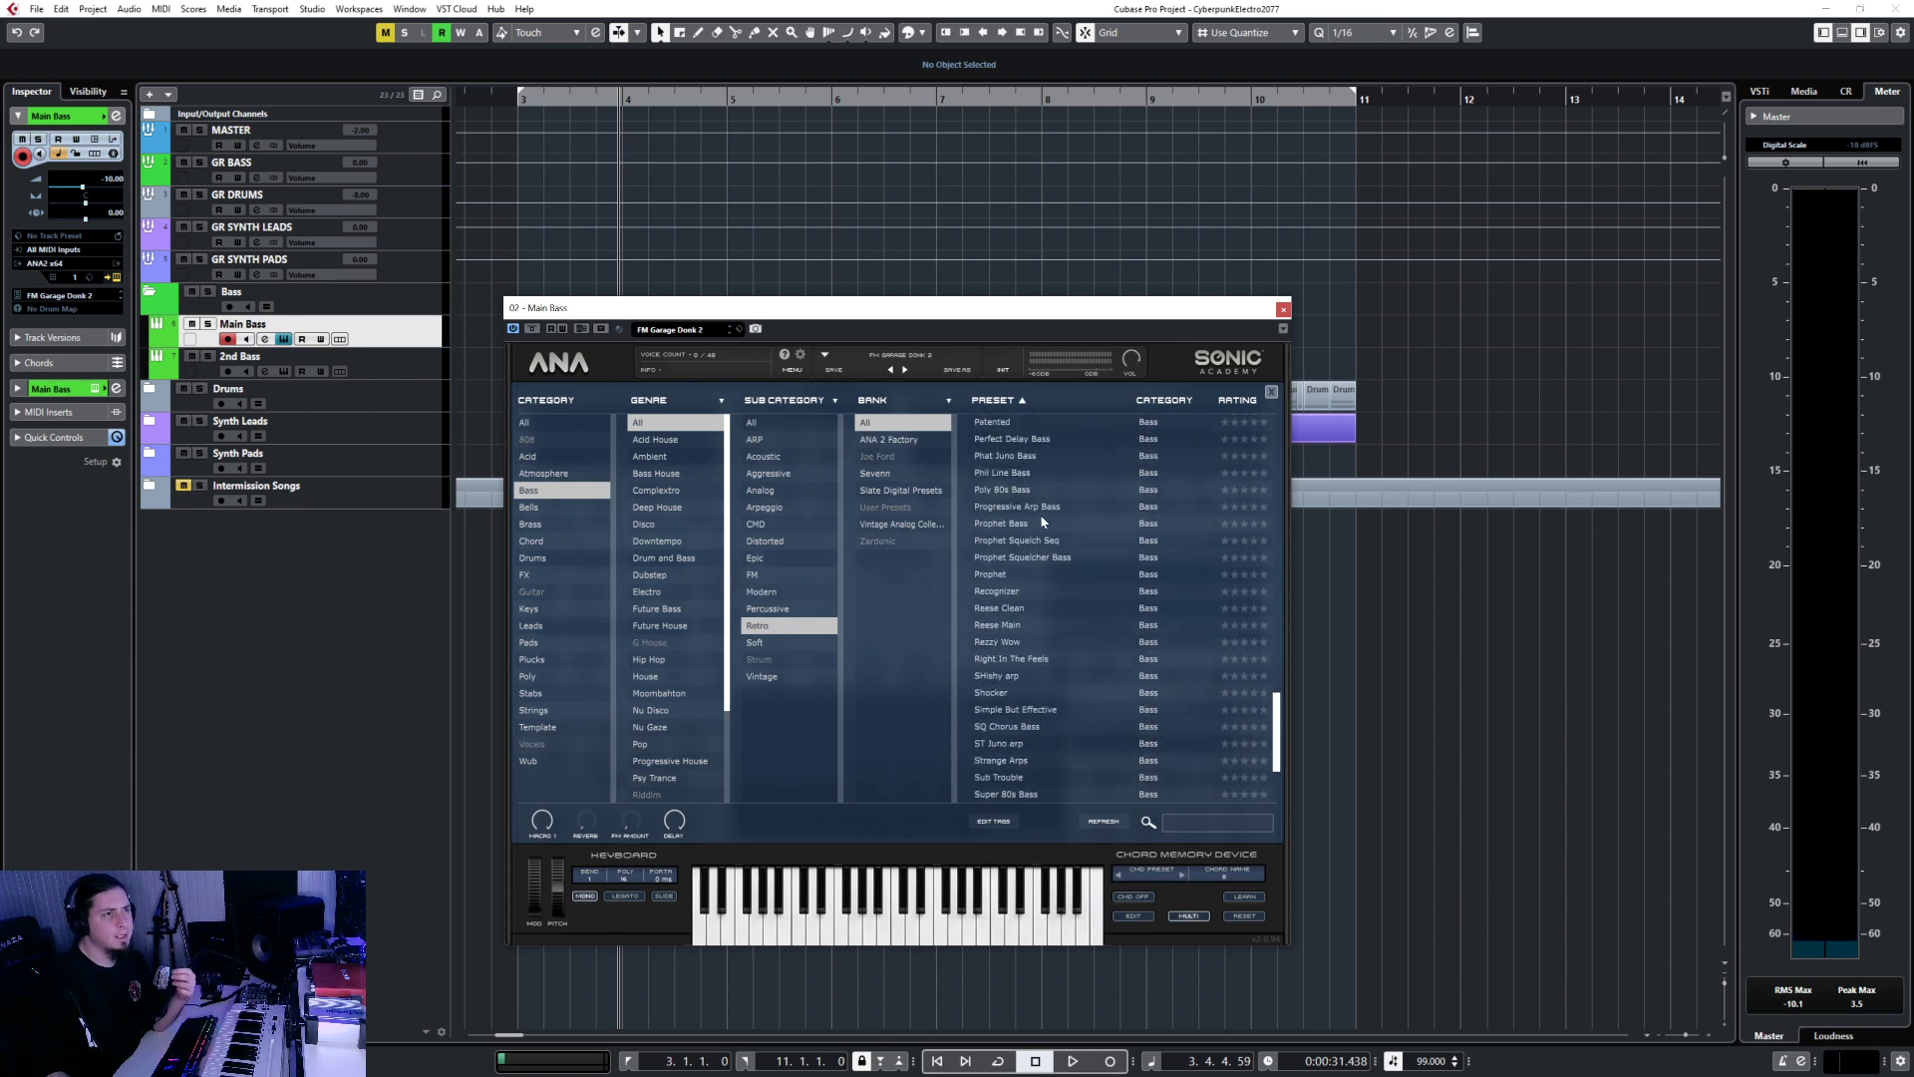
scroll(1042, 520, up, 3)
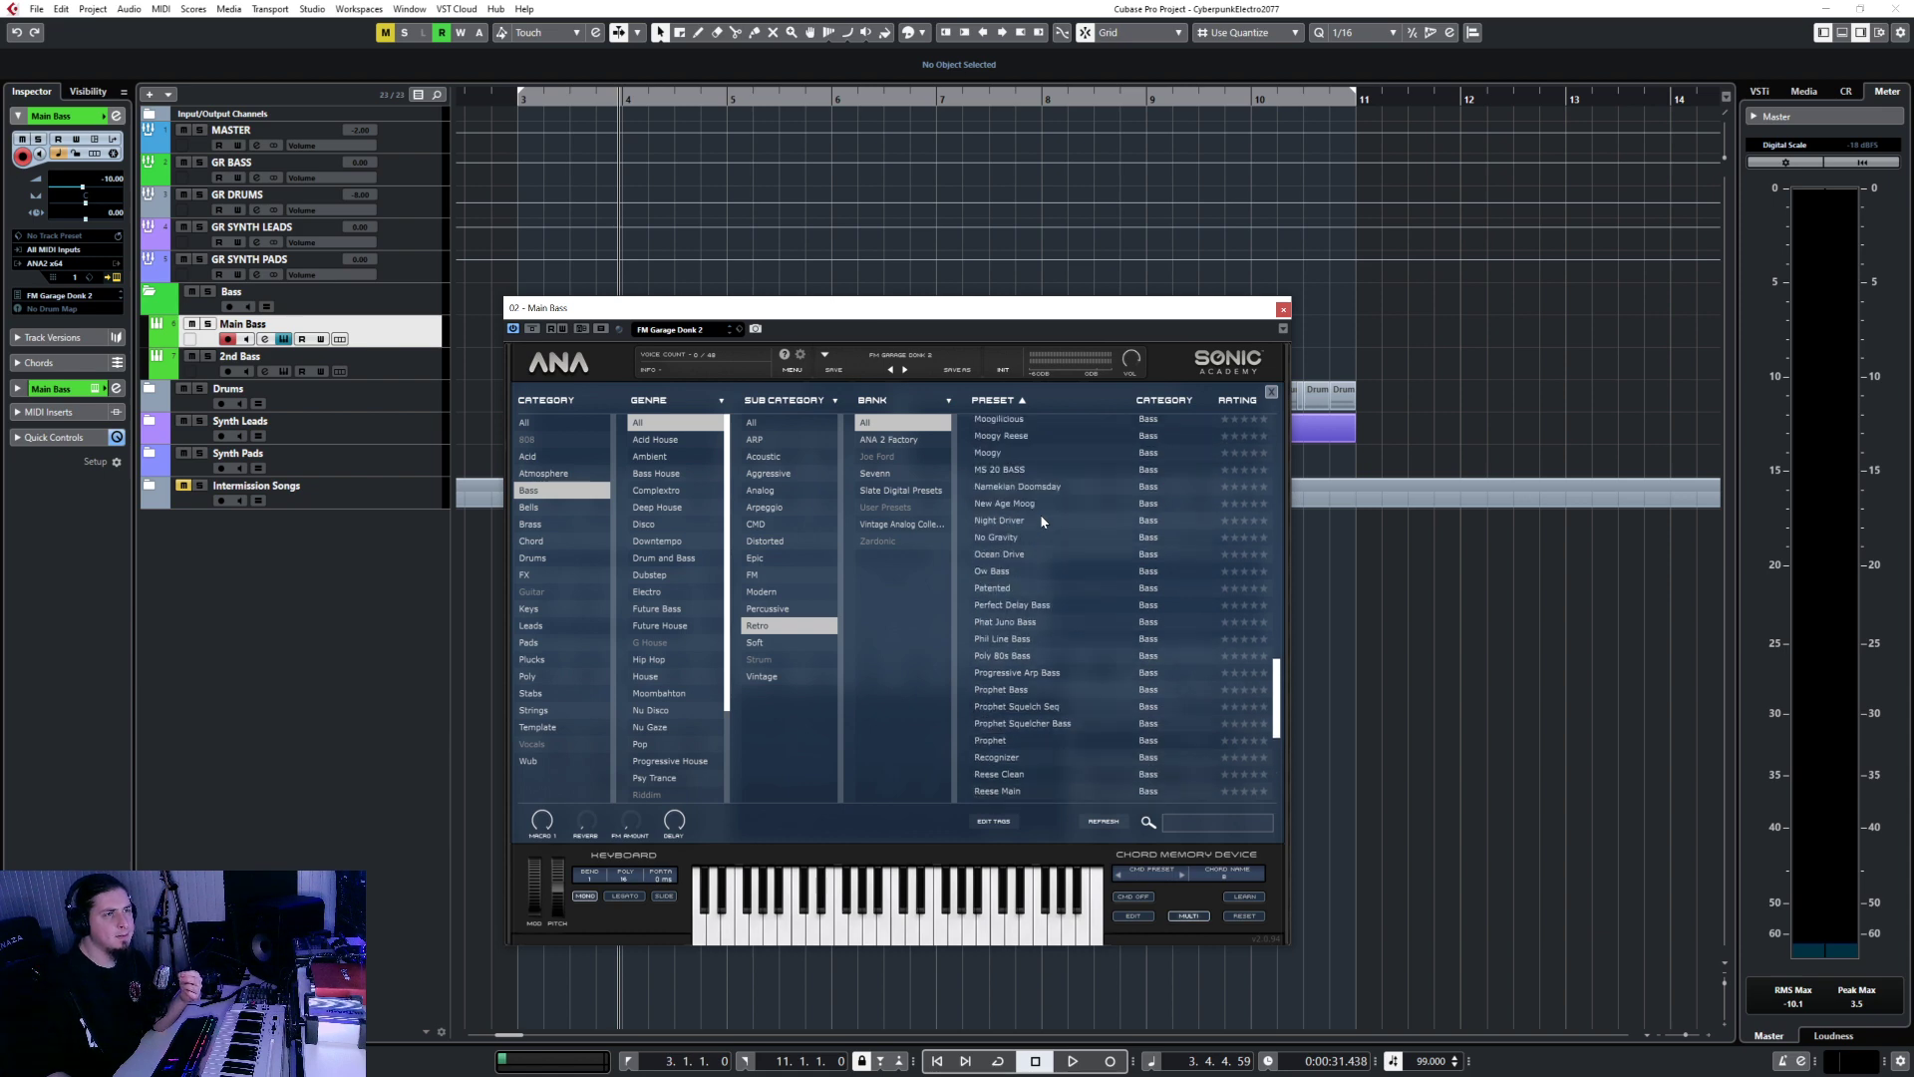
click(1018, 626)
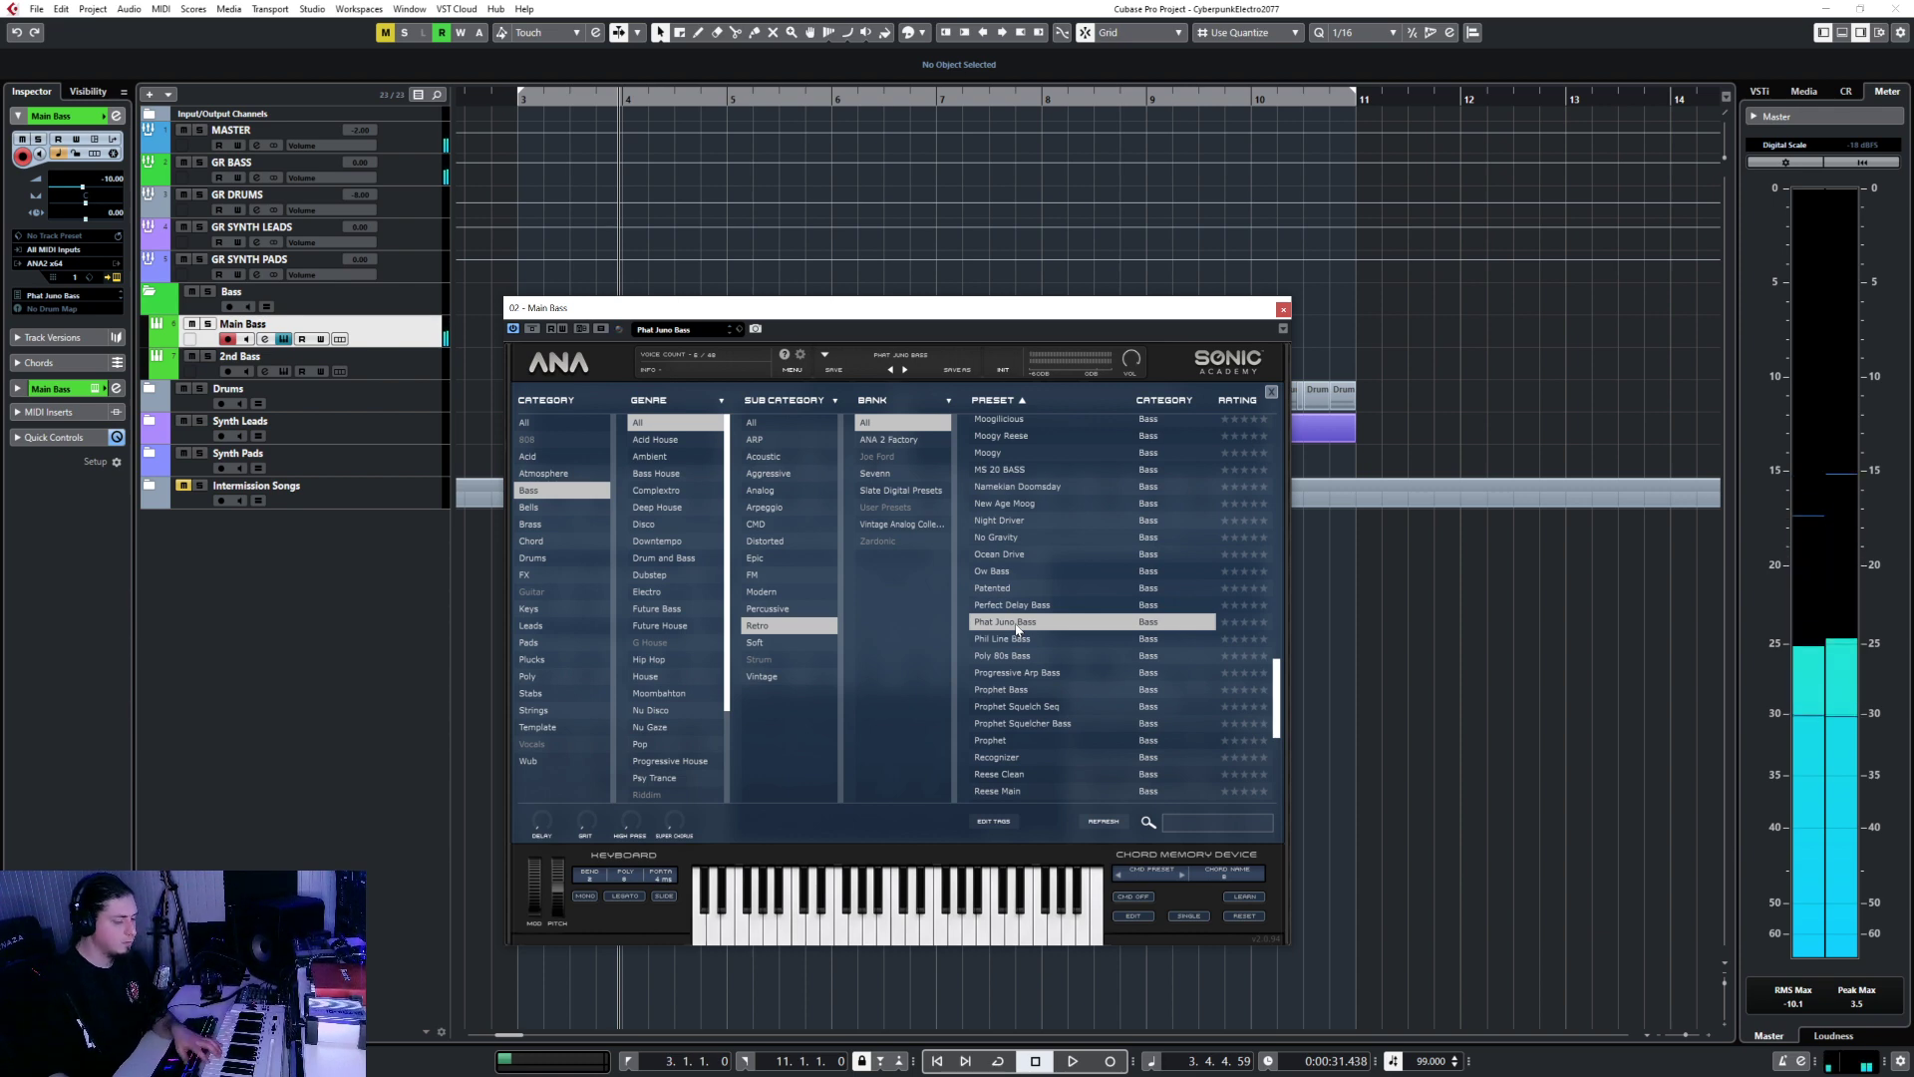
click(1027, 690)
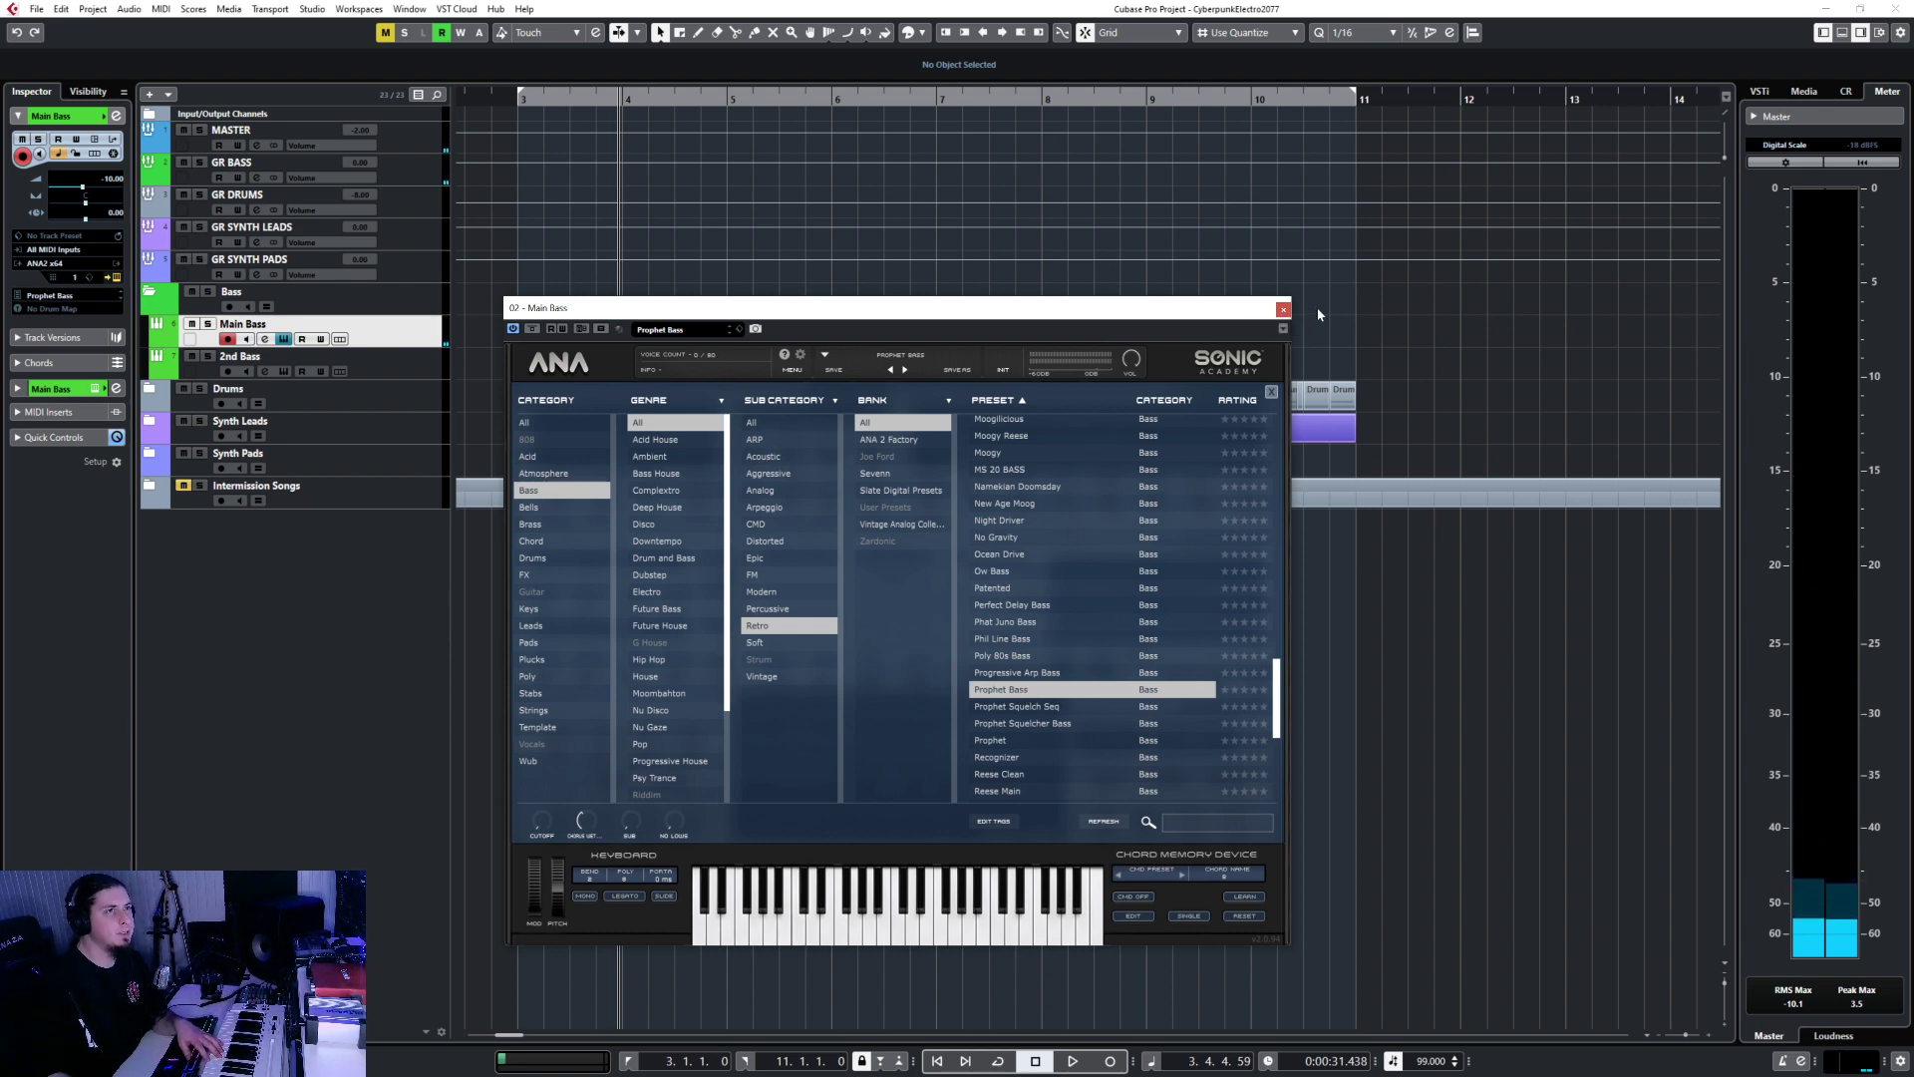
Close the ANA window and pick the Draw tool from the toolbox.
click(1284, 309)
right_click(710, 279)
click(743, 279)
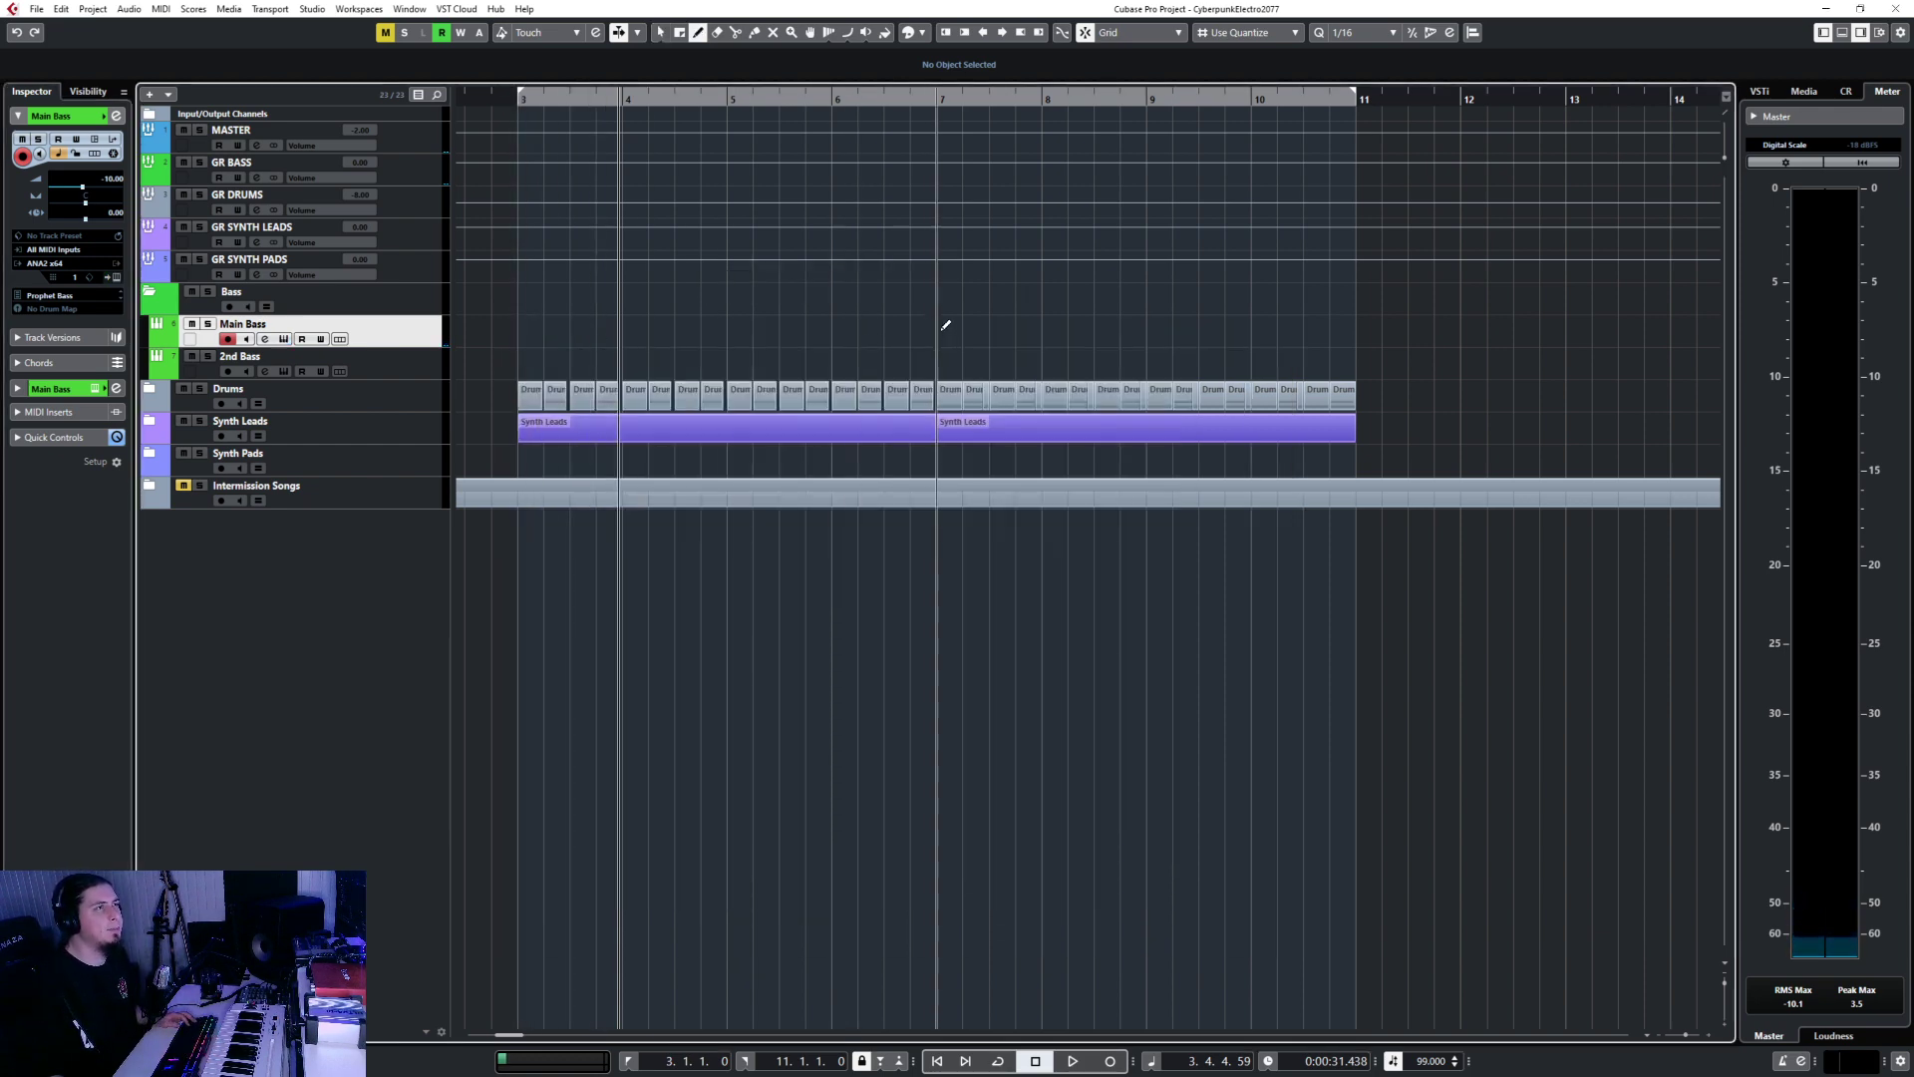
Draw parts from bar 7 to 11 on Main Bass and 2nd Bass, then return to Object Selection.
drag(943, 331, 1358, 317)
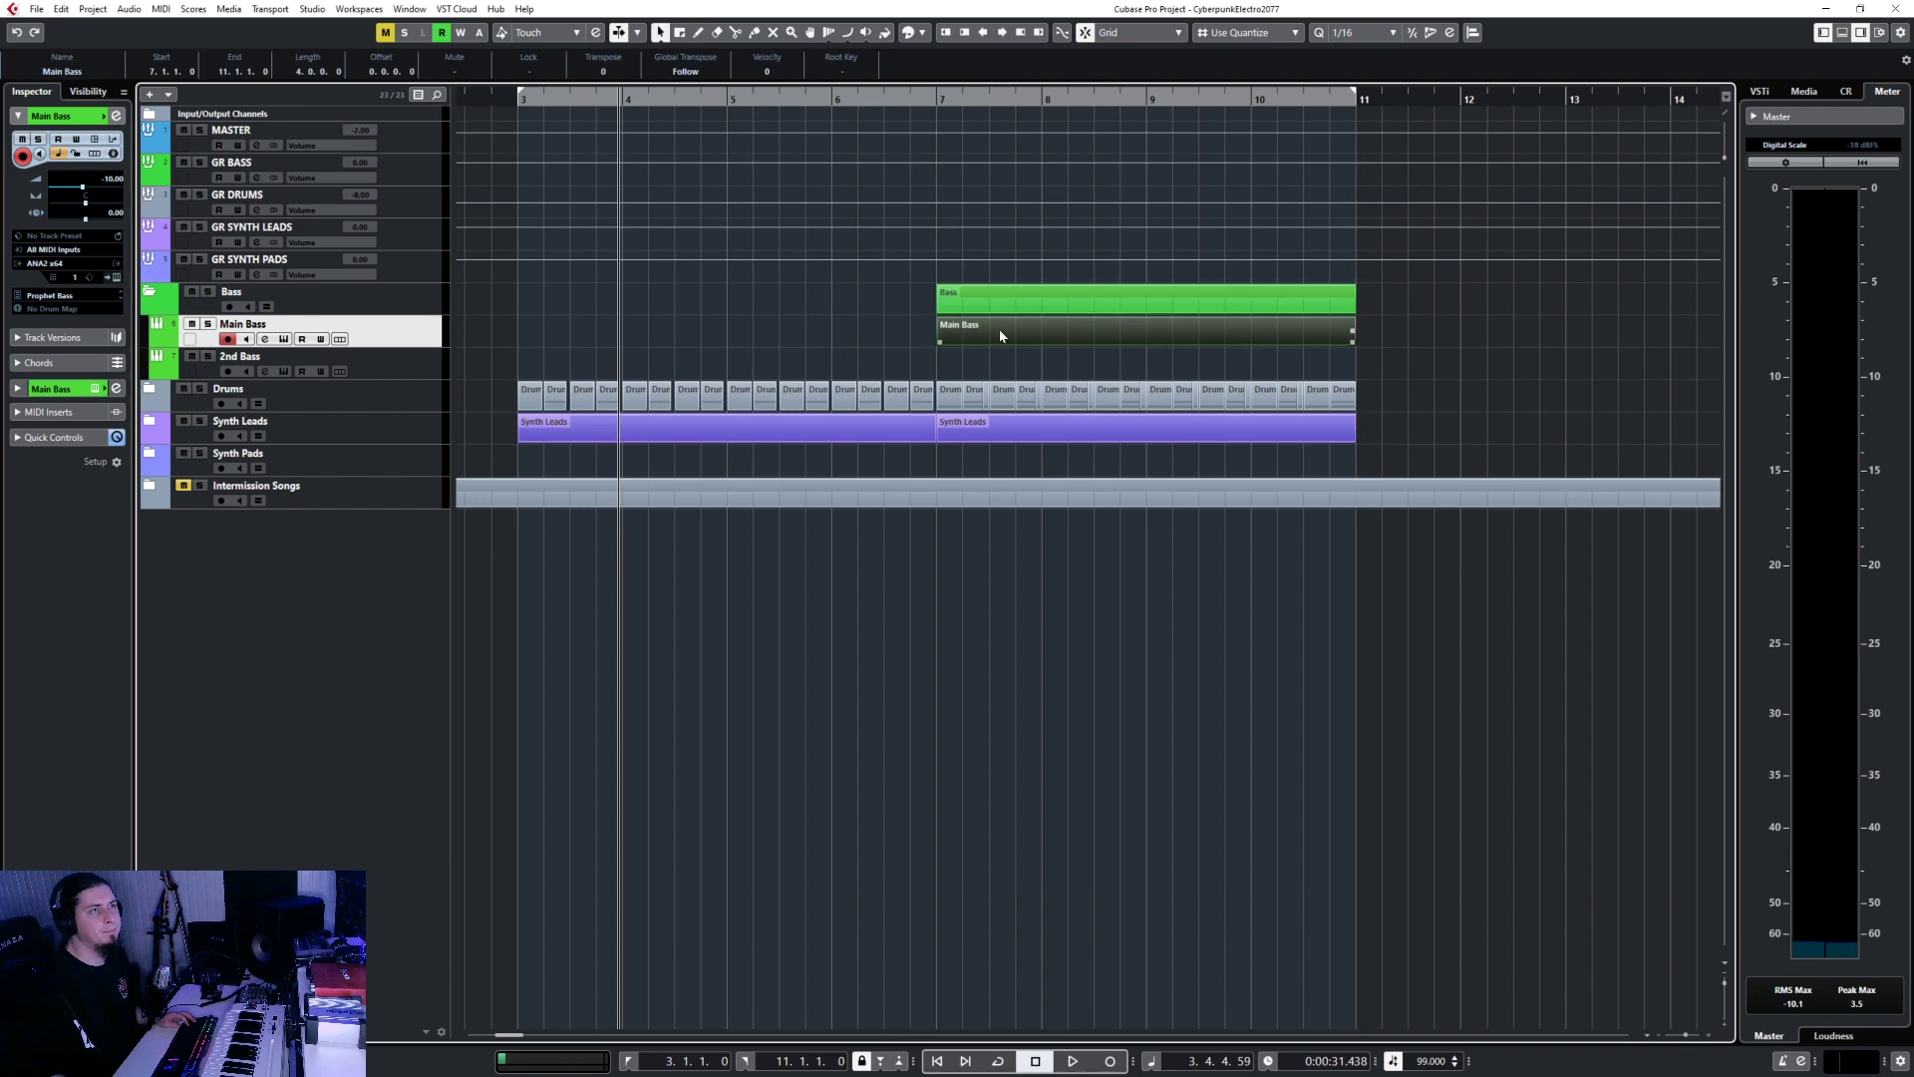
drag(943, 364, 1356, 367)
key(1)
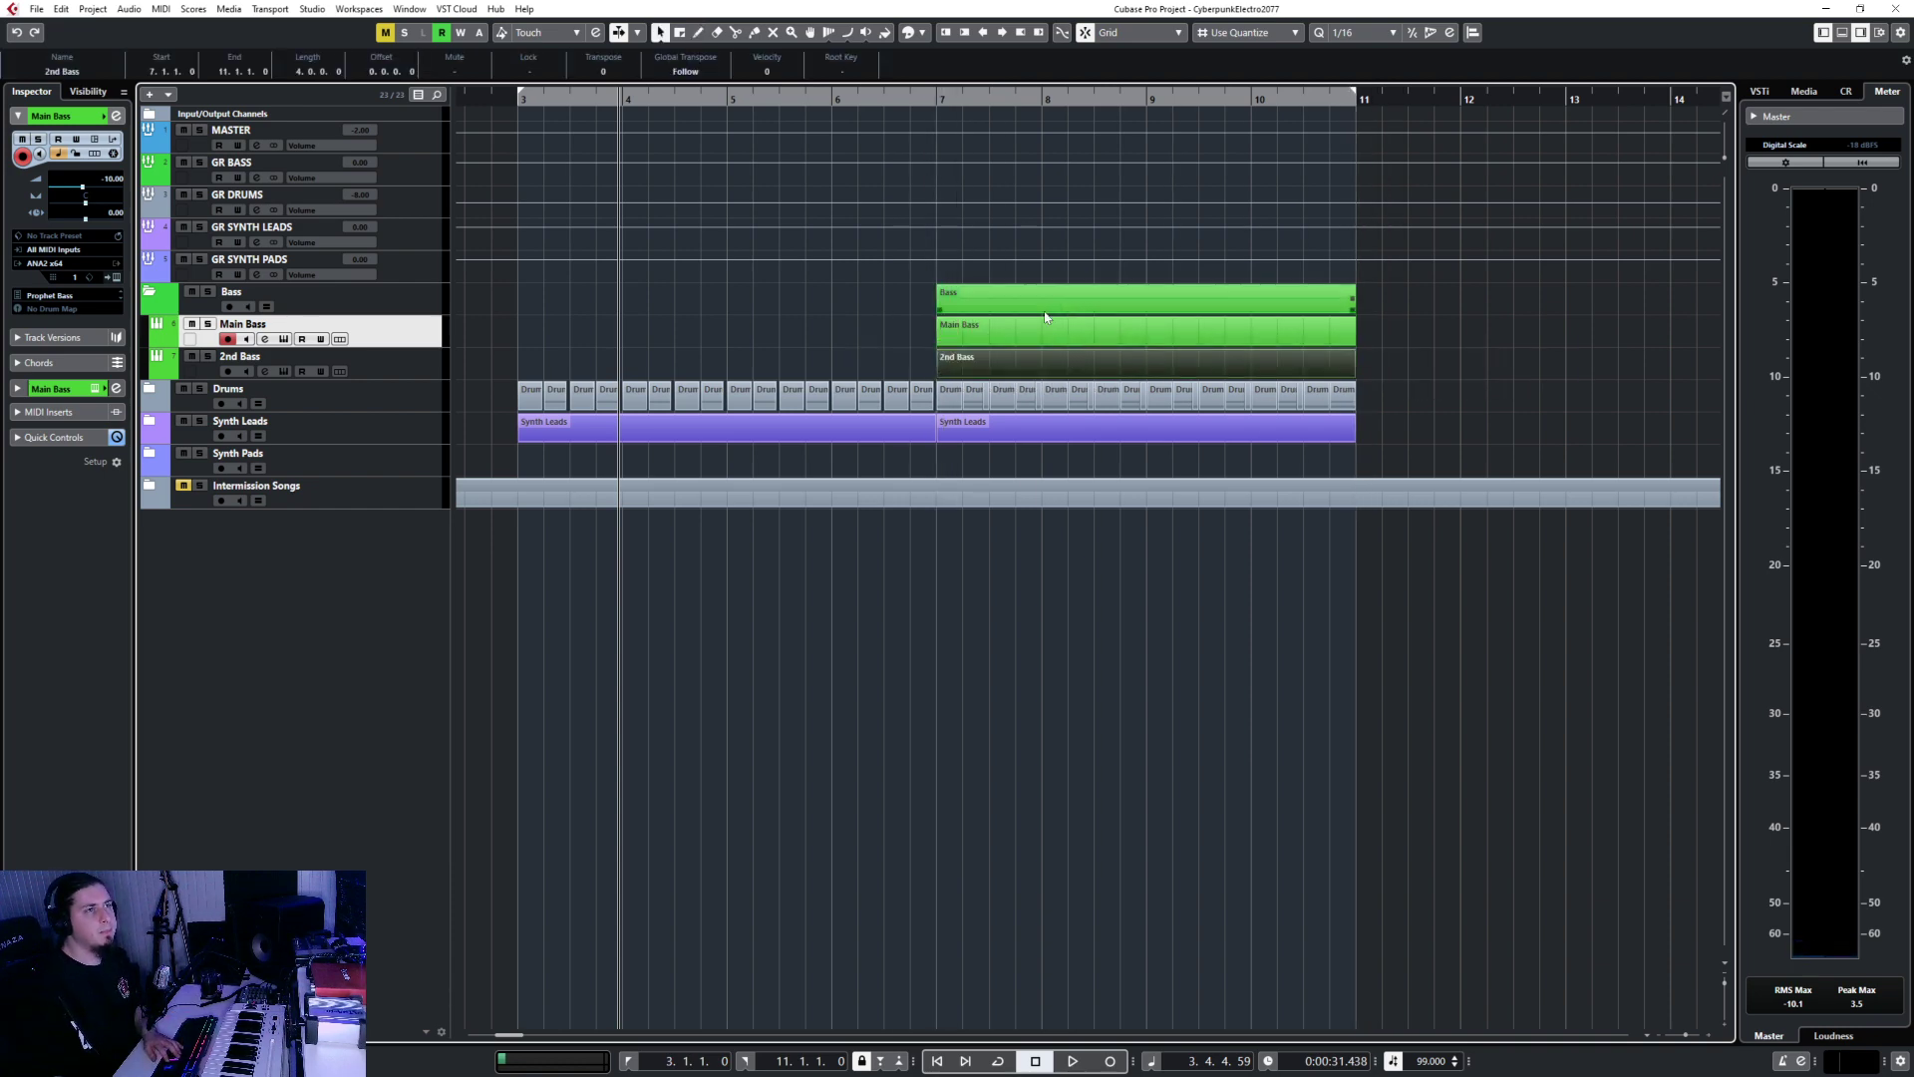
Open the Main Bass part in the Key Editor with the Draw tool active.
click(986, 324)
shift+click(983, 354)
double_click(961, 329)
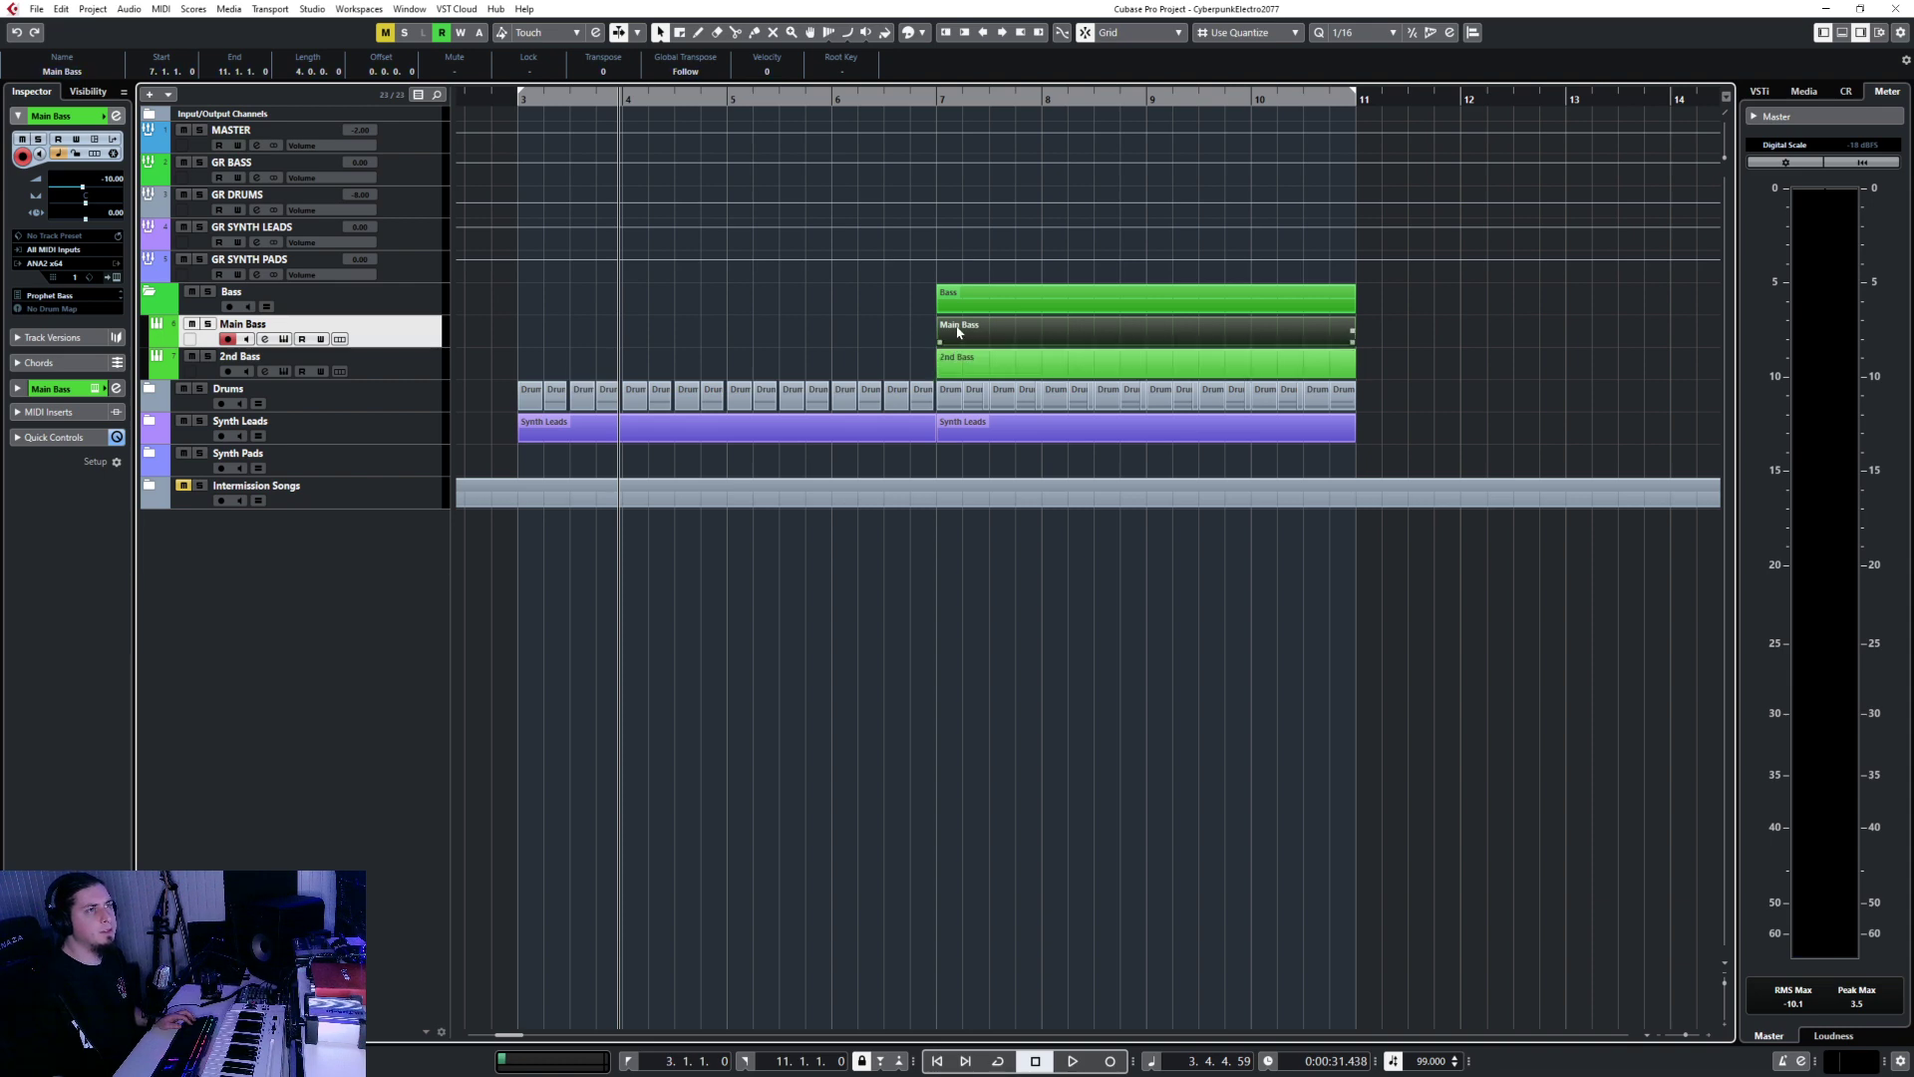
right_click(320, 757)
click(339, 758)
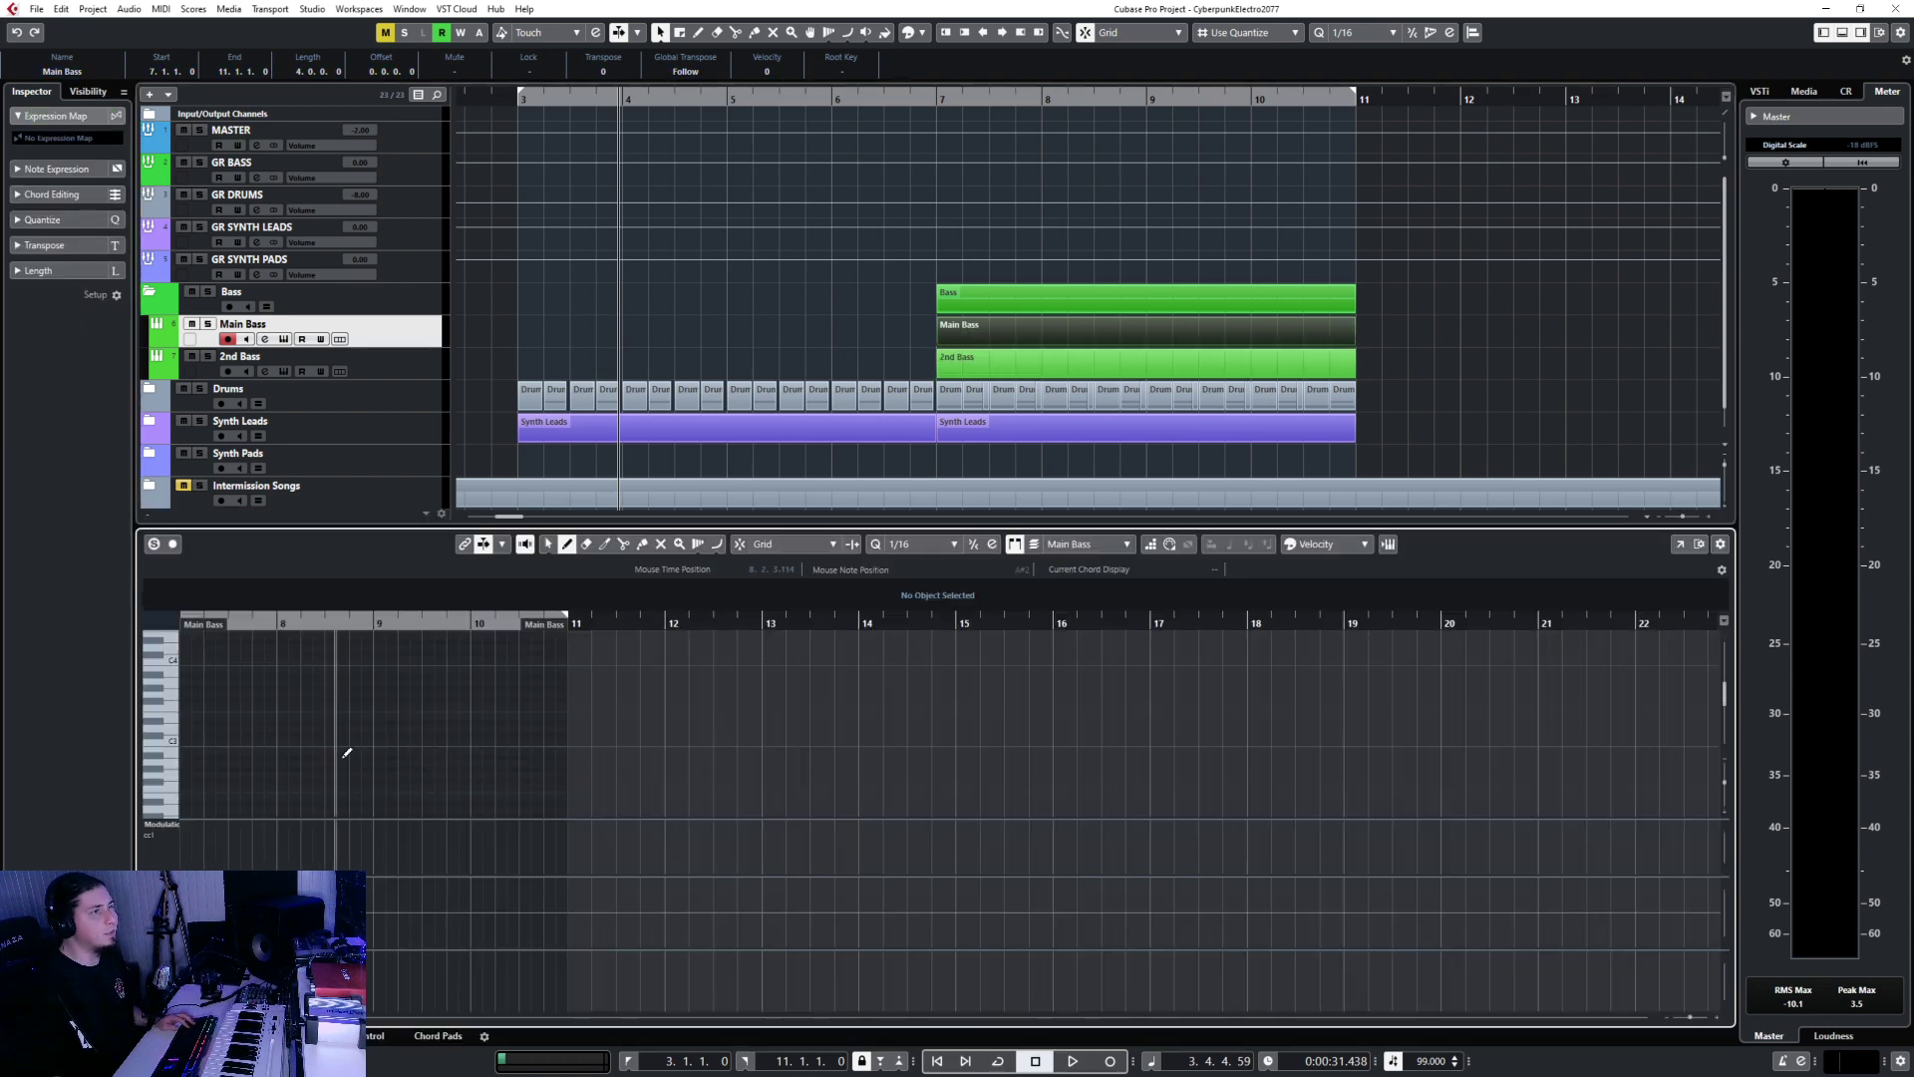
scroll(535, 768, up, 5)
Scroll the Key Editor's pitch range to look over the empty Main Bass part.
scroll(535, 763, down, 3)
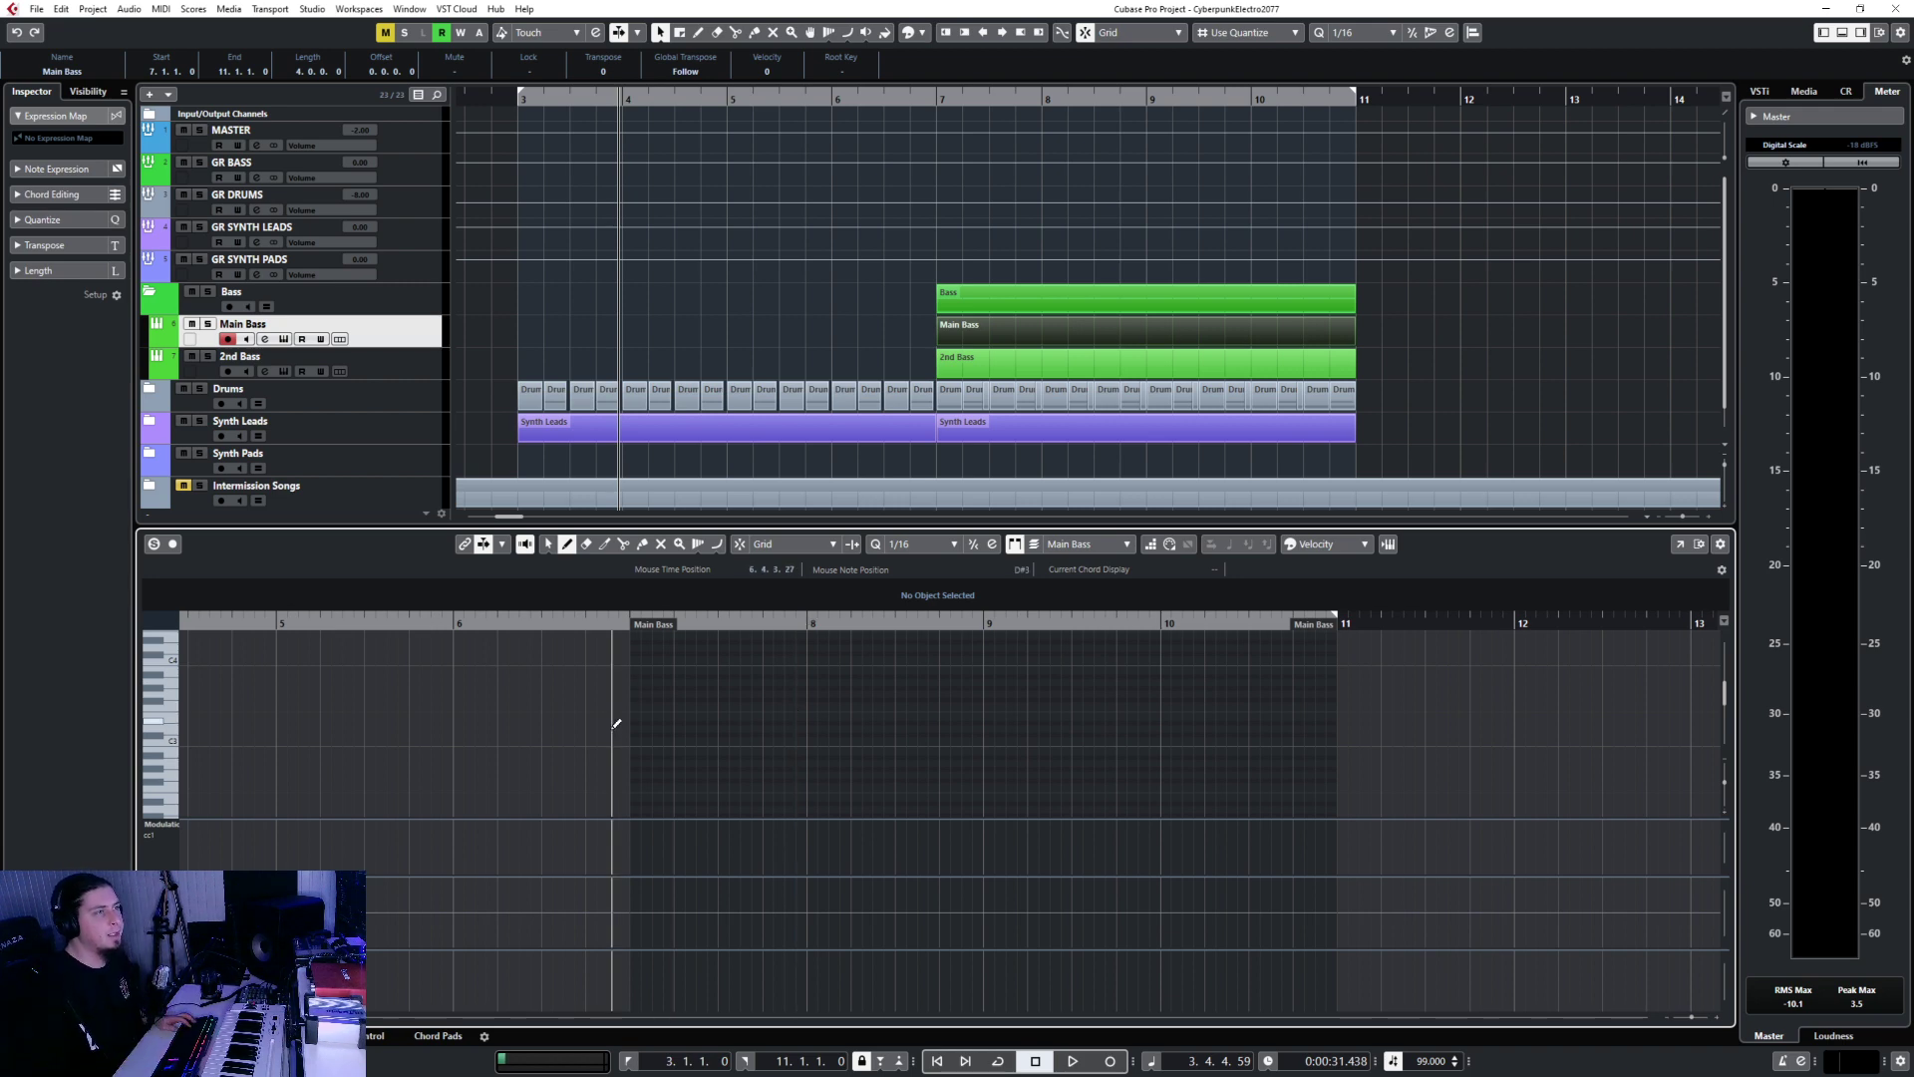
scroll(630, 744, up, 2)
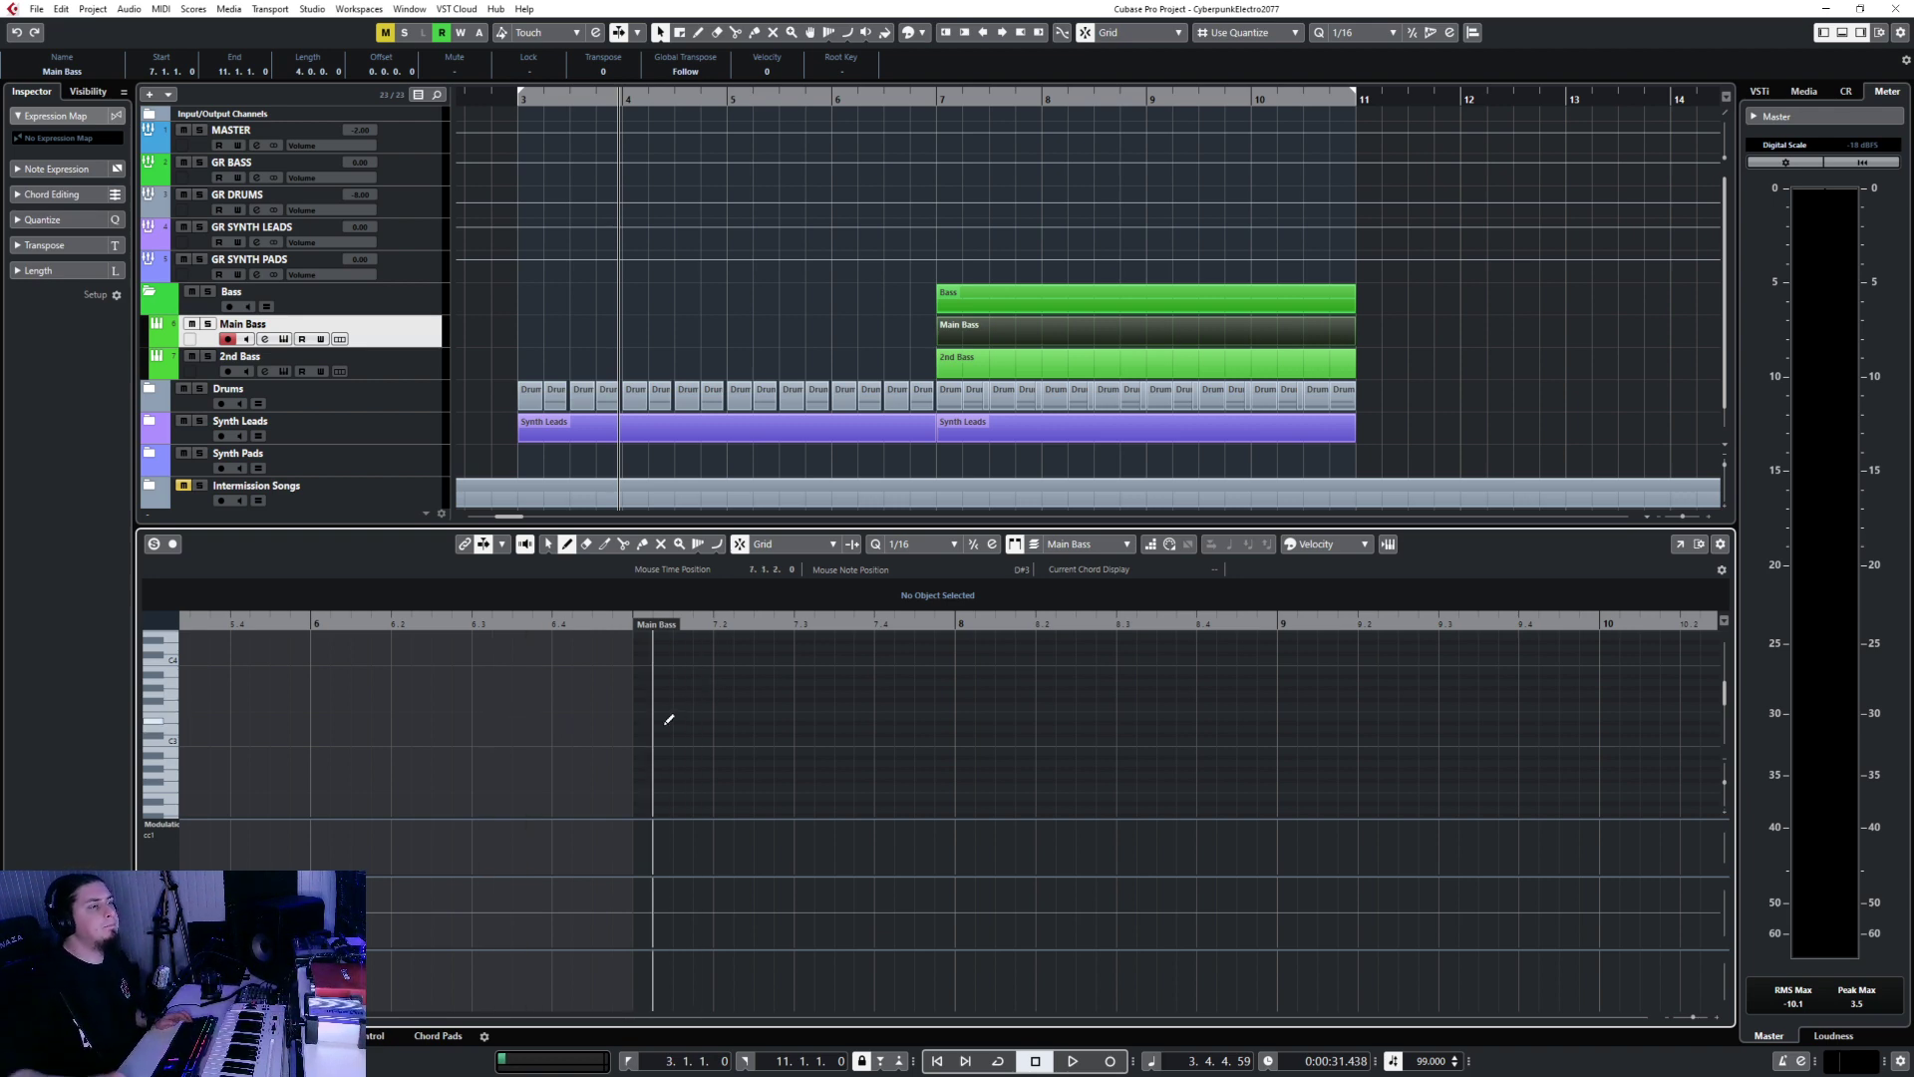
Draw four C2 sixteenth notes at bar 7 and repeat them to fill the bar.
click(172, 712)
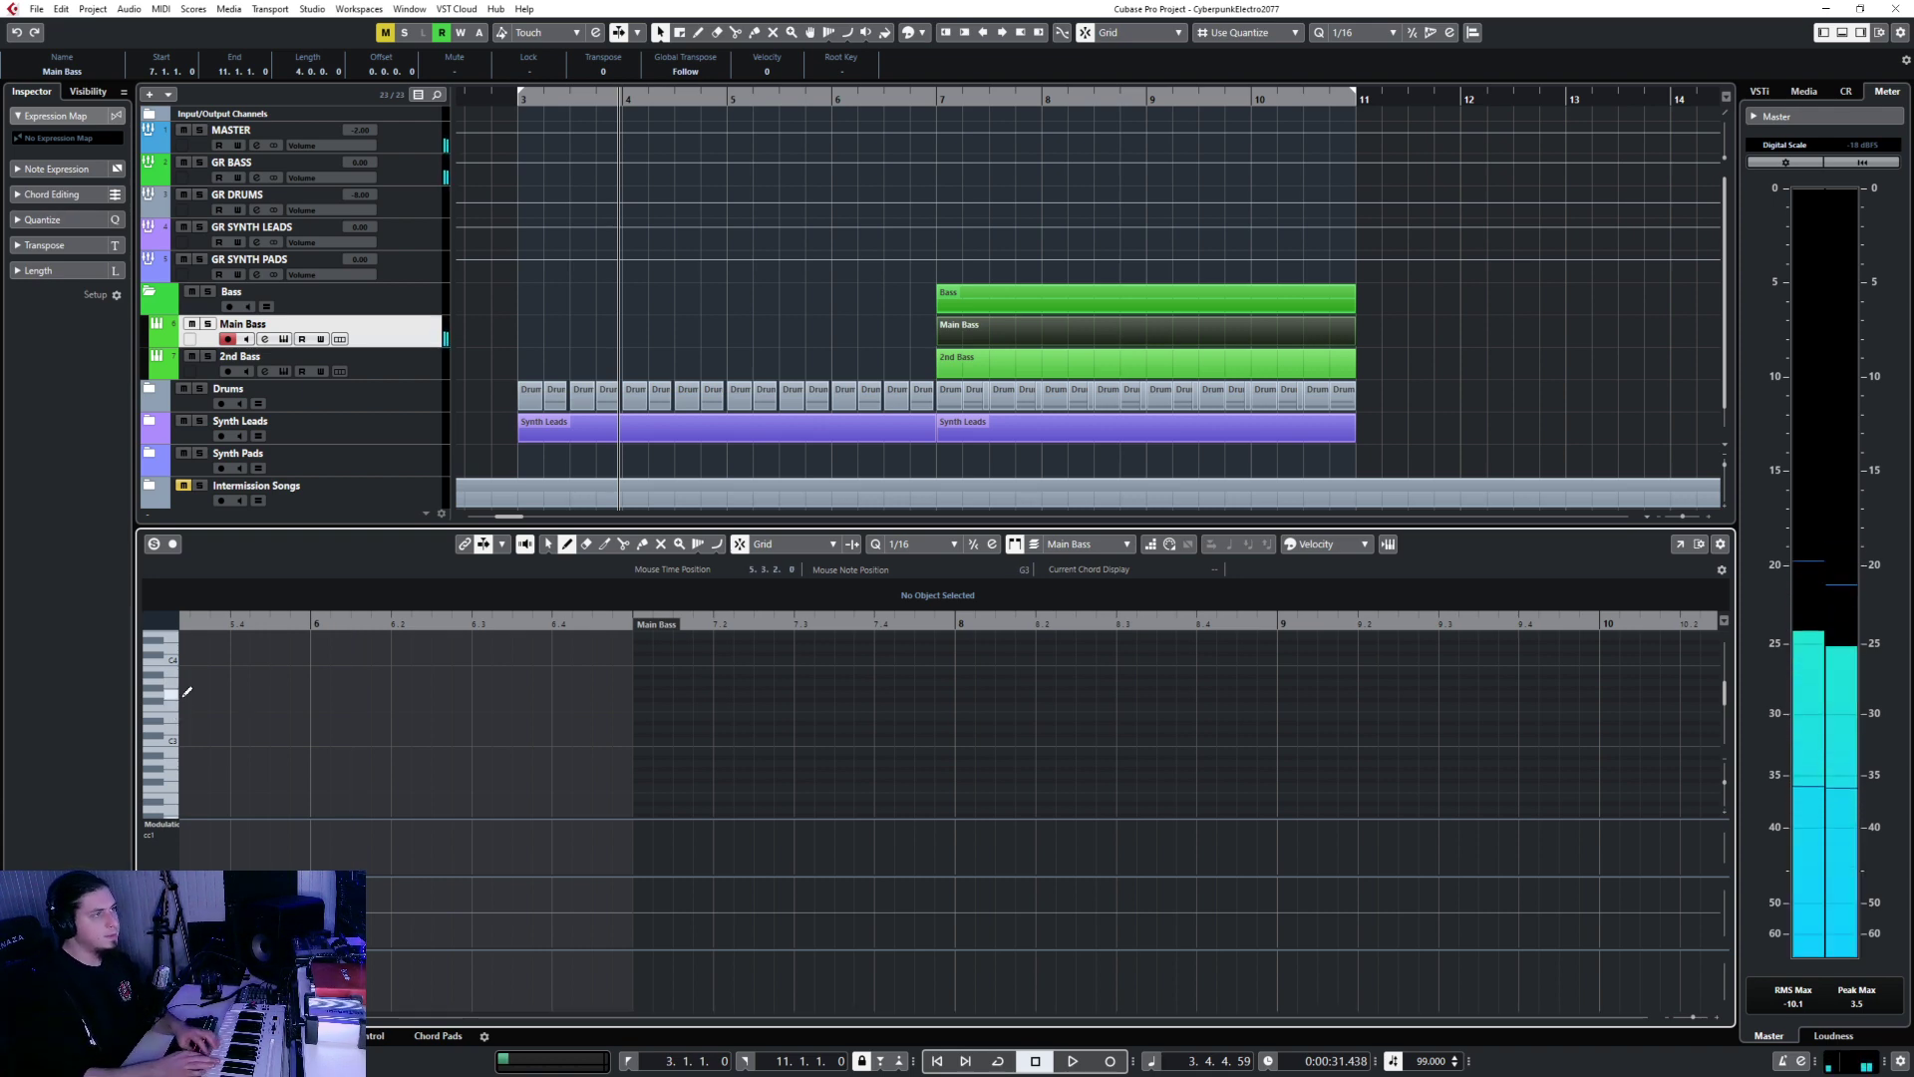
scroll(698, 739, down, 3)
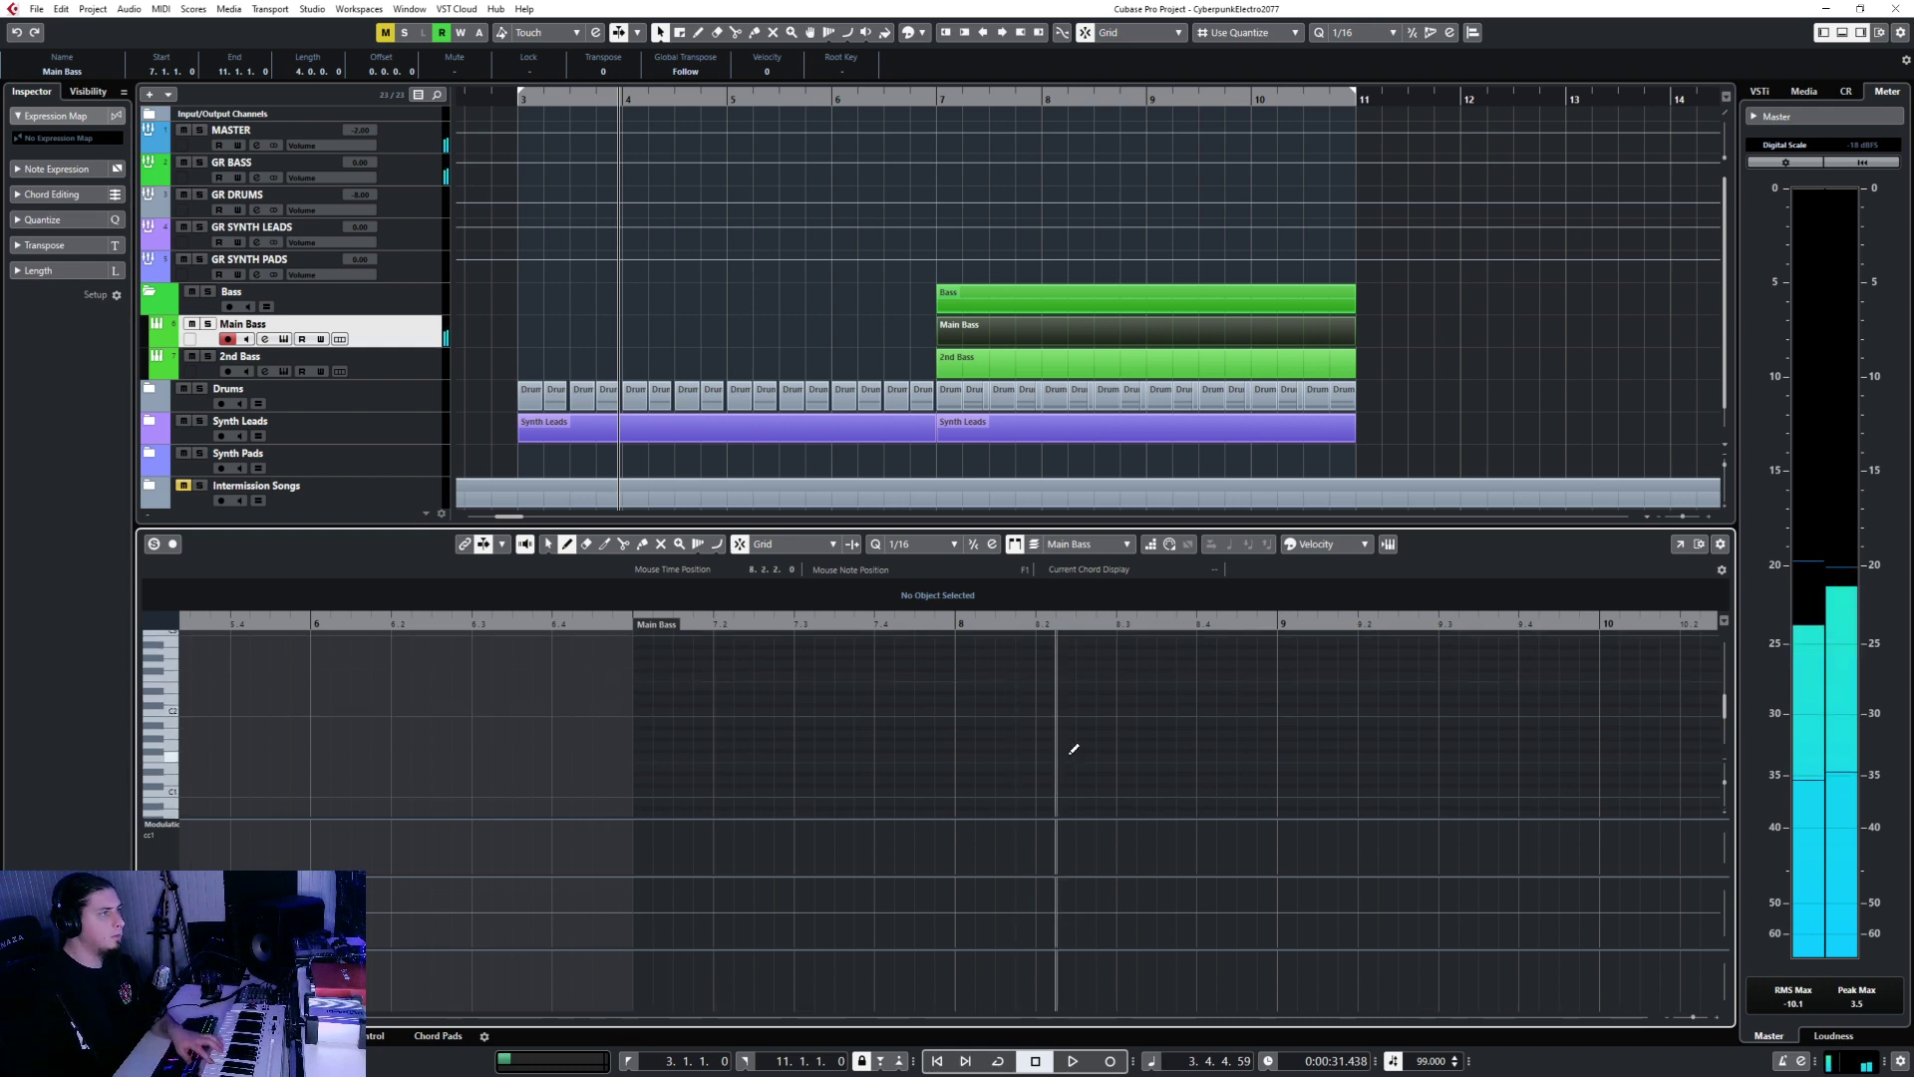
click(642, 709)
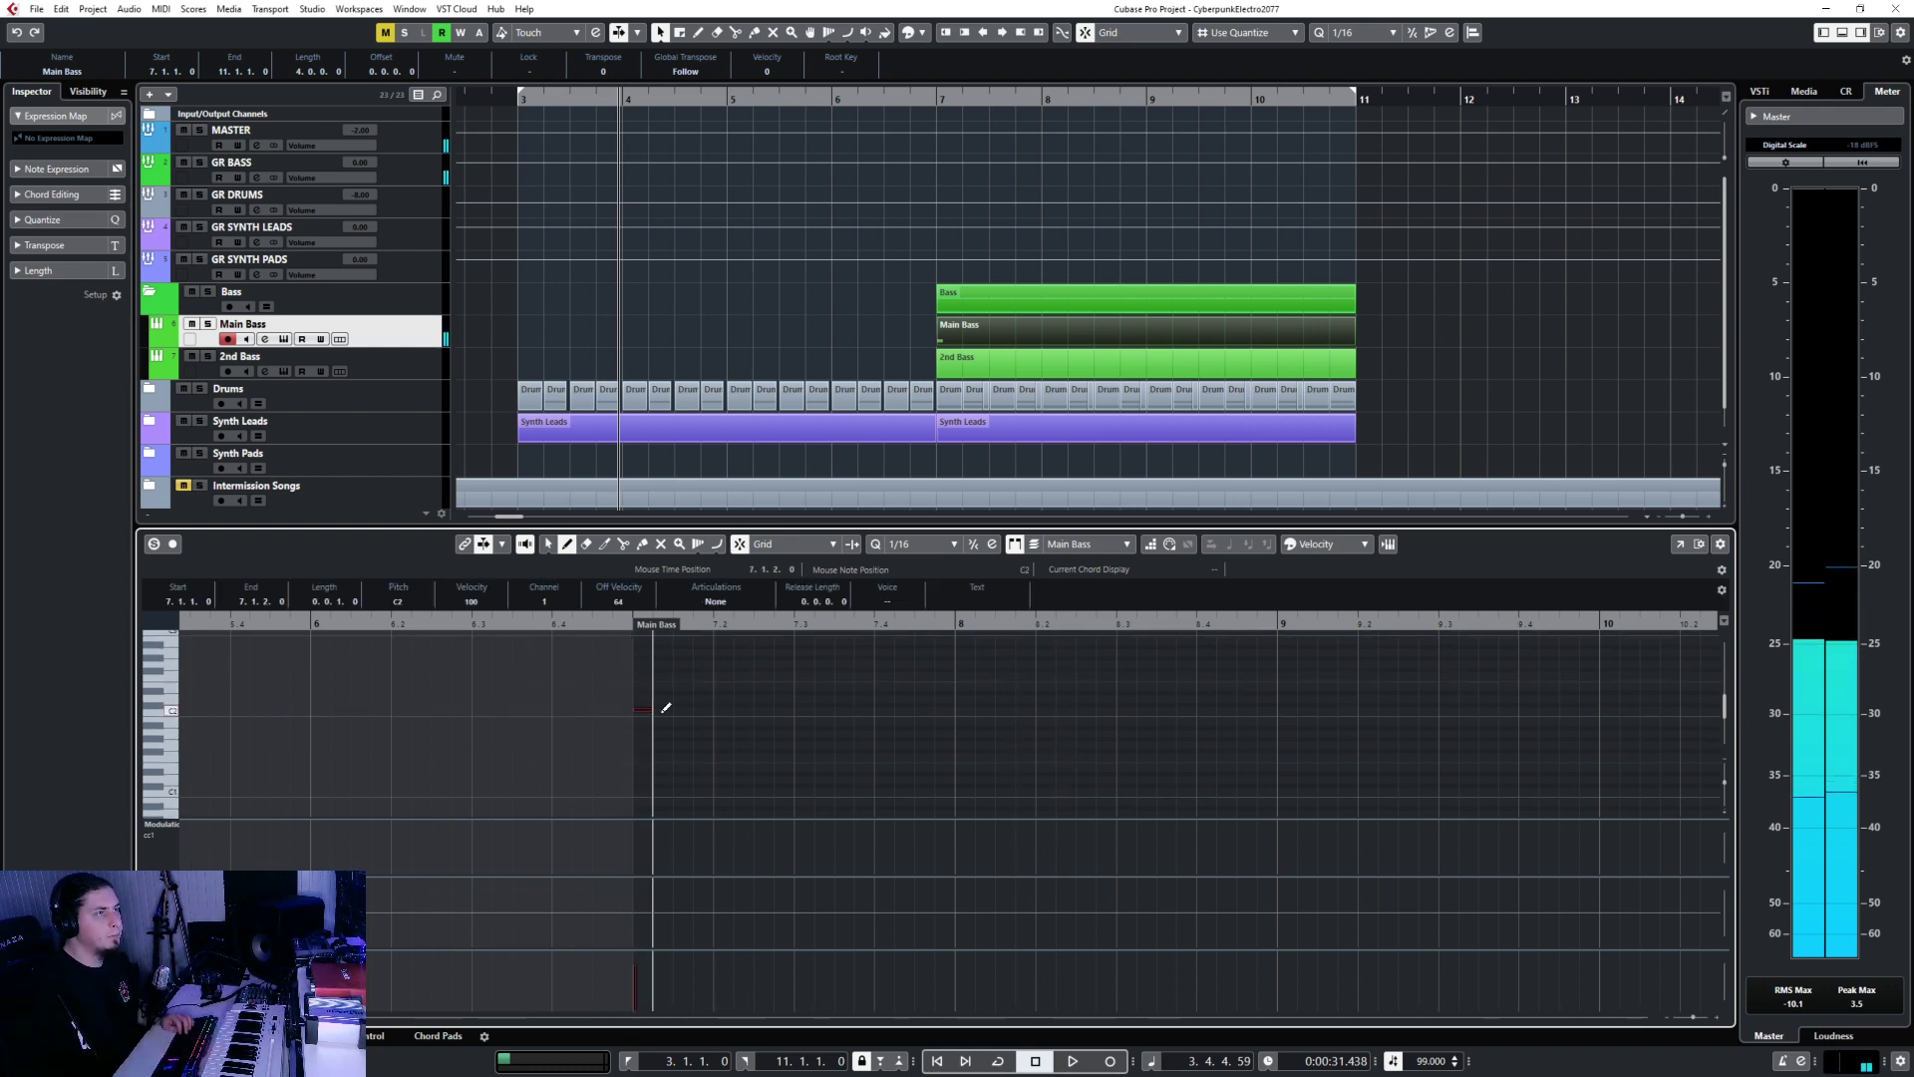
click(666, 709)
click(685, 708)
click(703, 709)
key(1)
drag(622, 688, 780, 744)
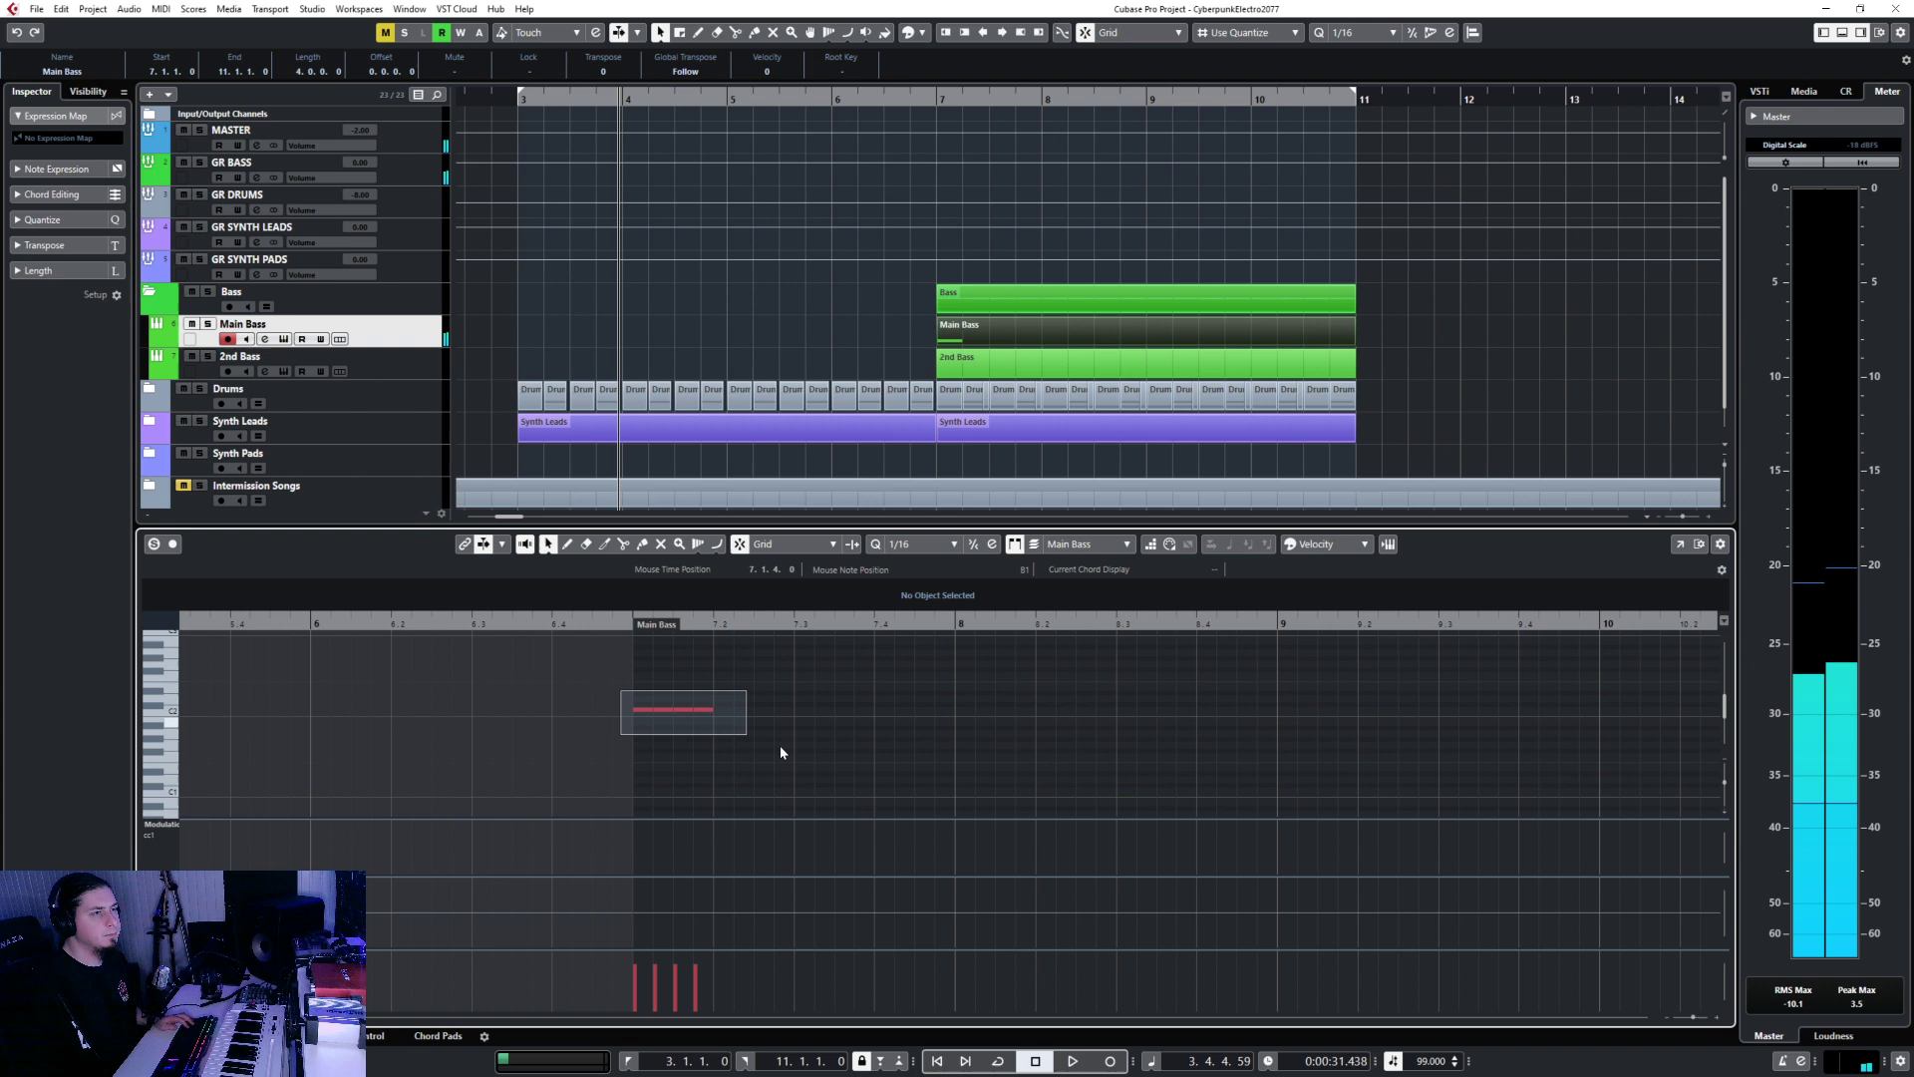
click(717, 628)
key(ctrl+v)
key(ctrl+v)
key(ctrl+v)
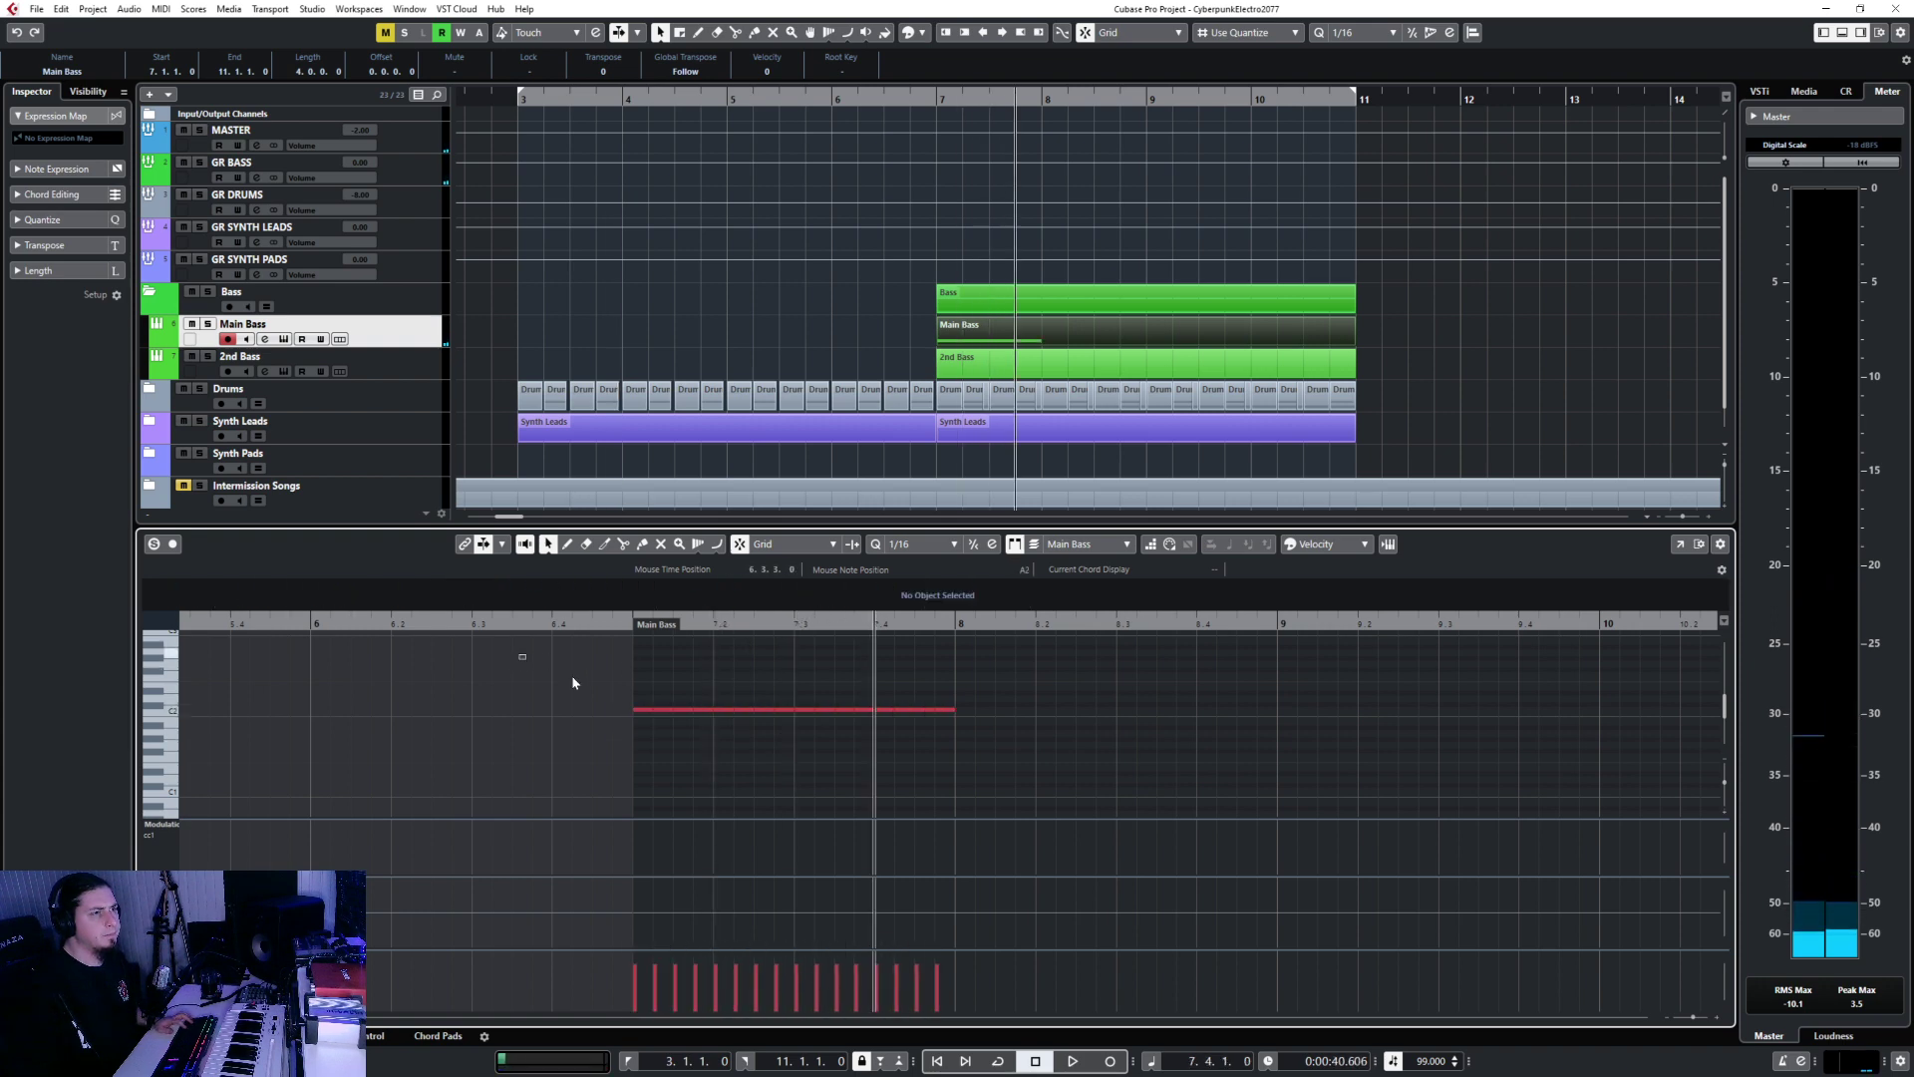
Copy bar 7's notes into bars 8, 9 and 10, then play the bass line back.
key(ctrl+a)
key(ctrl+c)
click(957, 623)
key(ctrl+v)
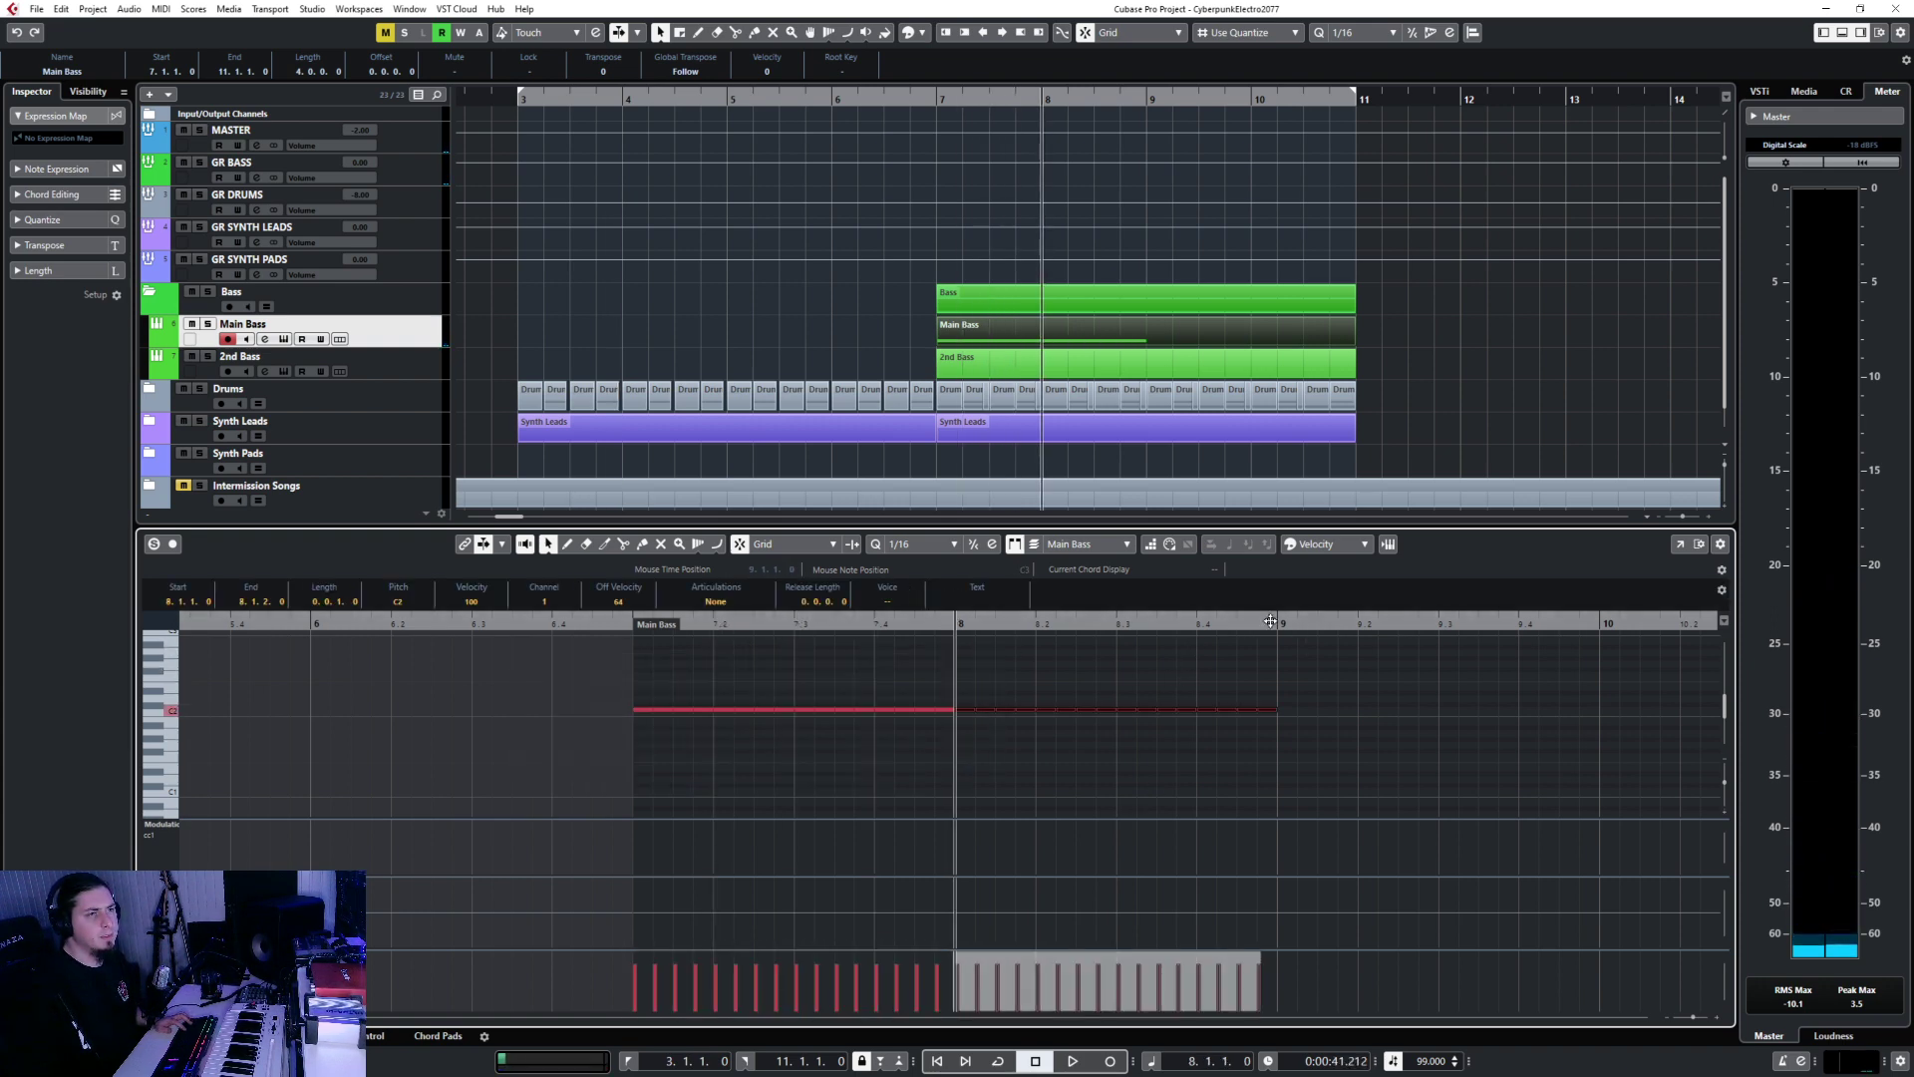
click(1270, 622)
key(ctrl+v)
ctrl+scroll(1177, 698, down, 3)
scroll(1102, 649, right, 3)
click(1055, 623)
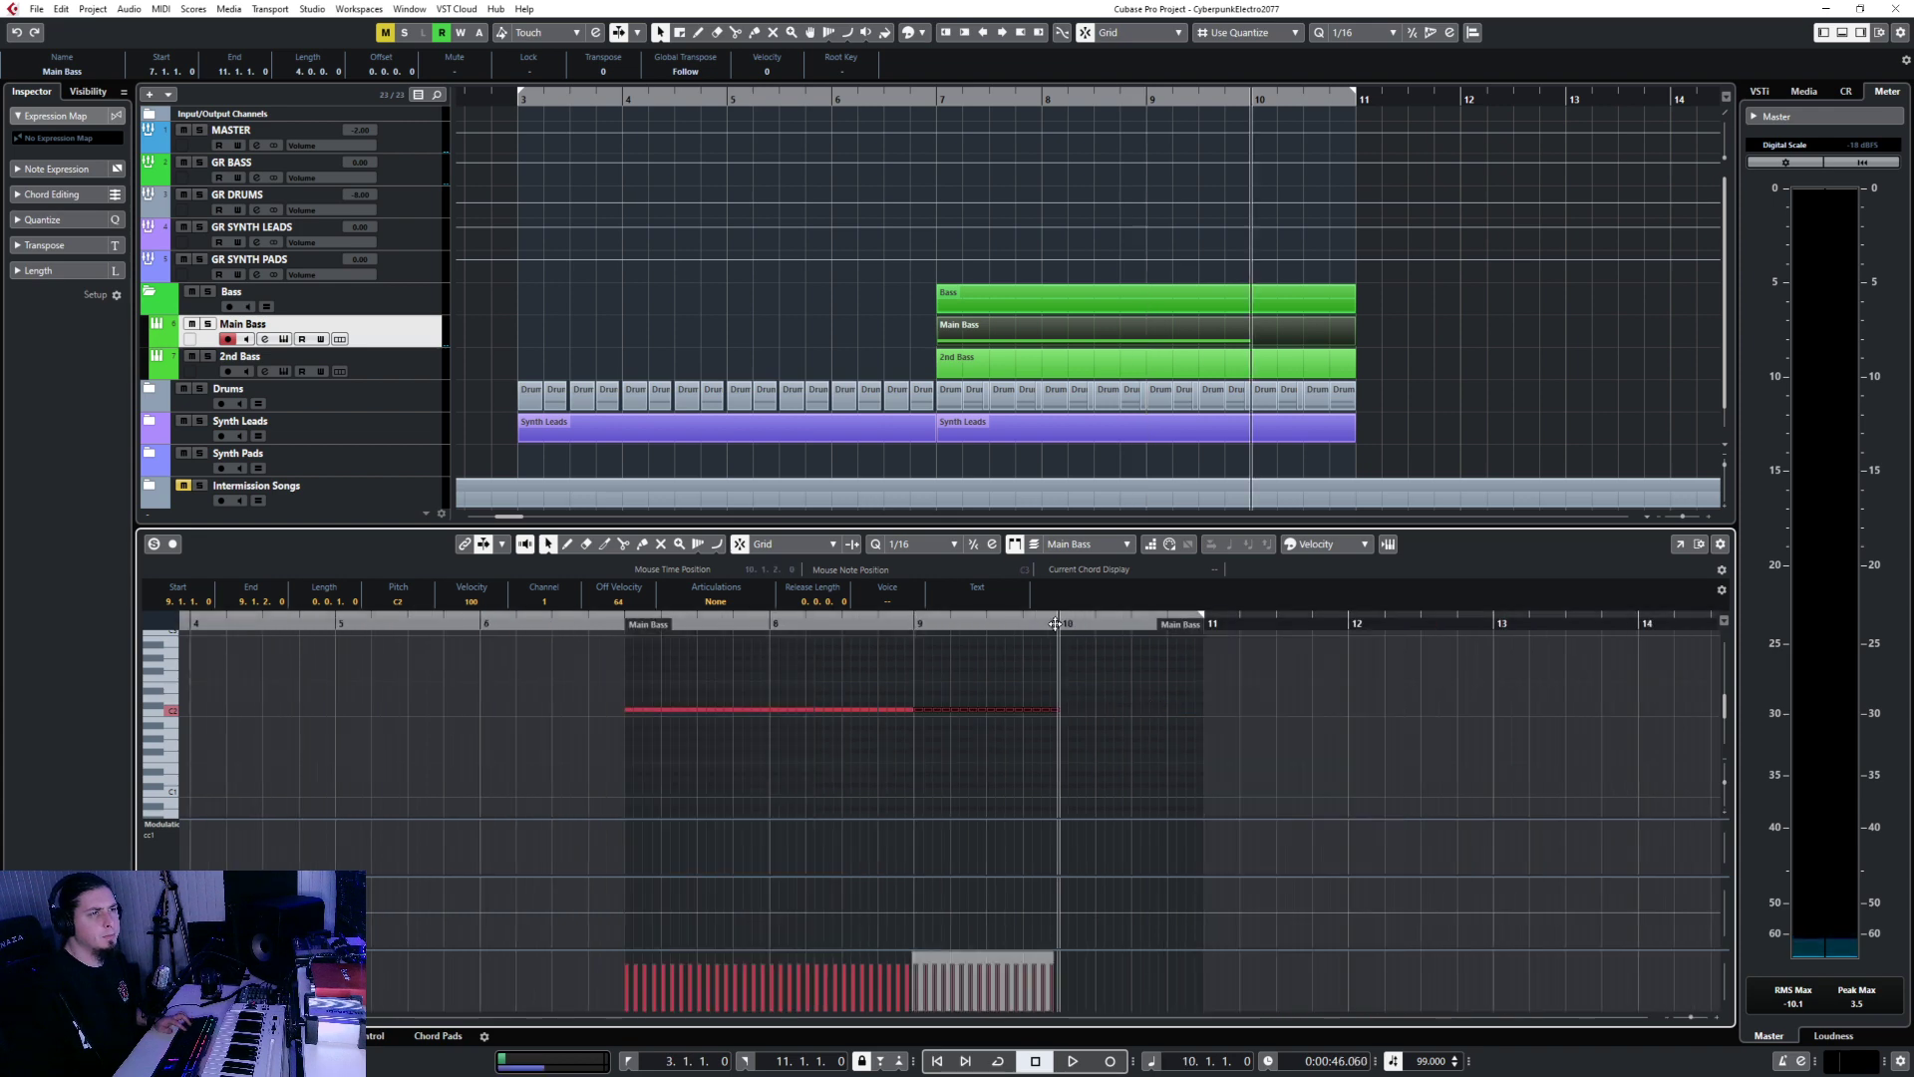
key(ctrl+v)
click(590, 620)
key(space)
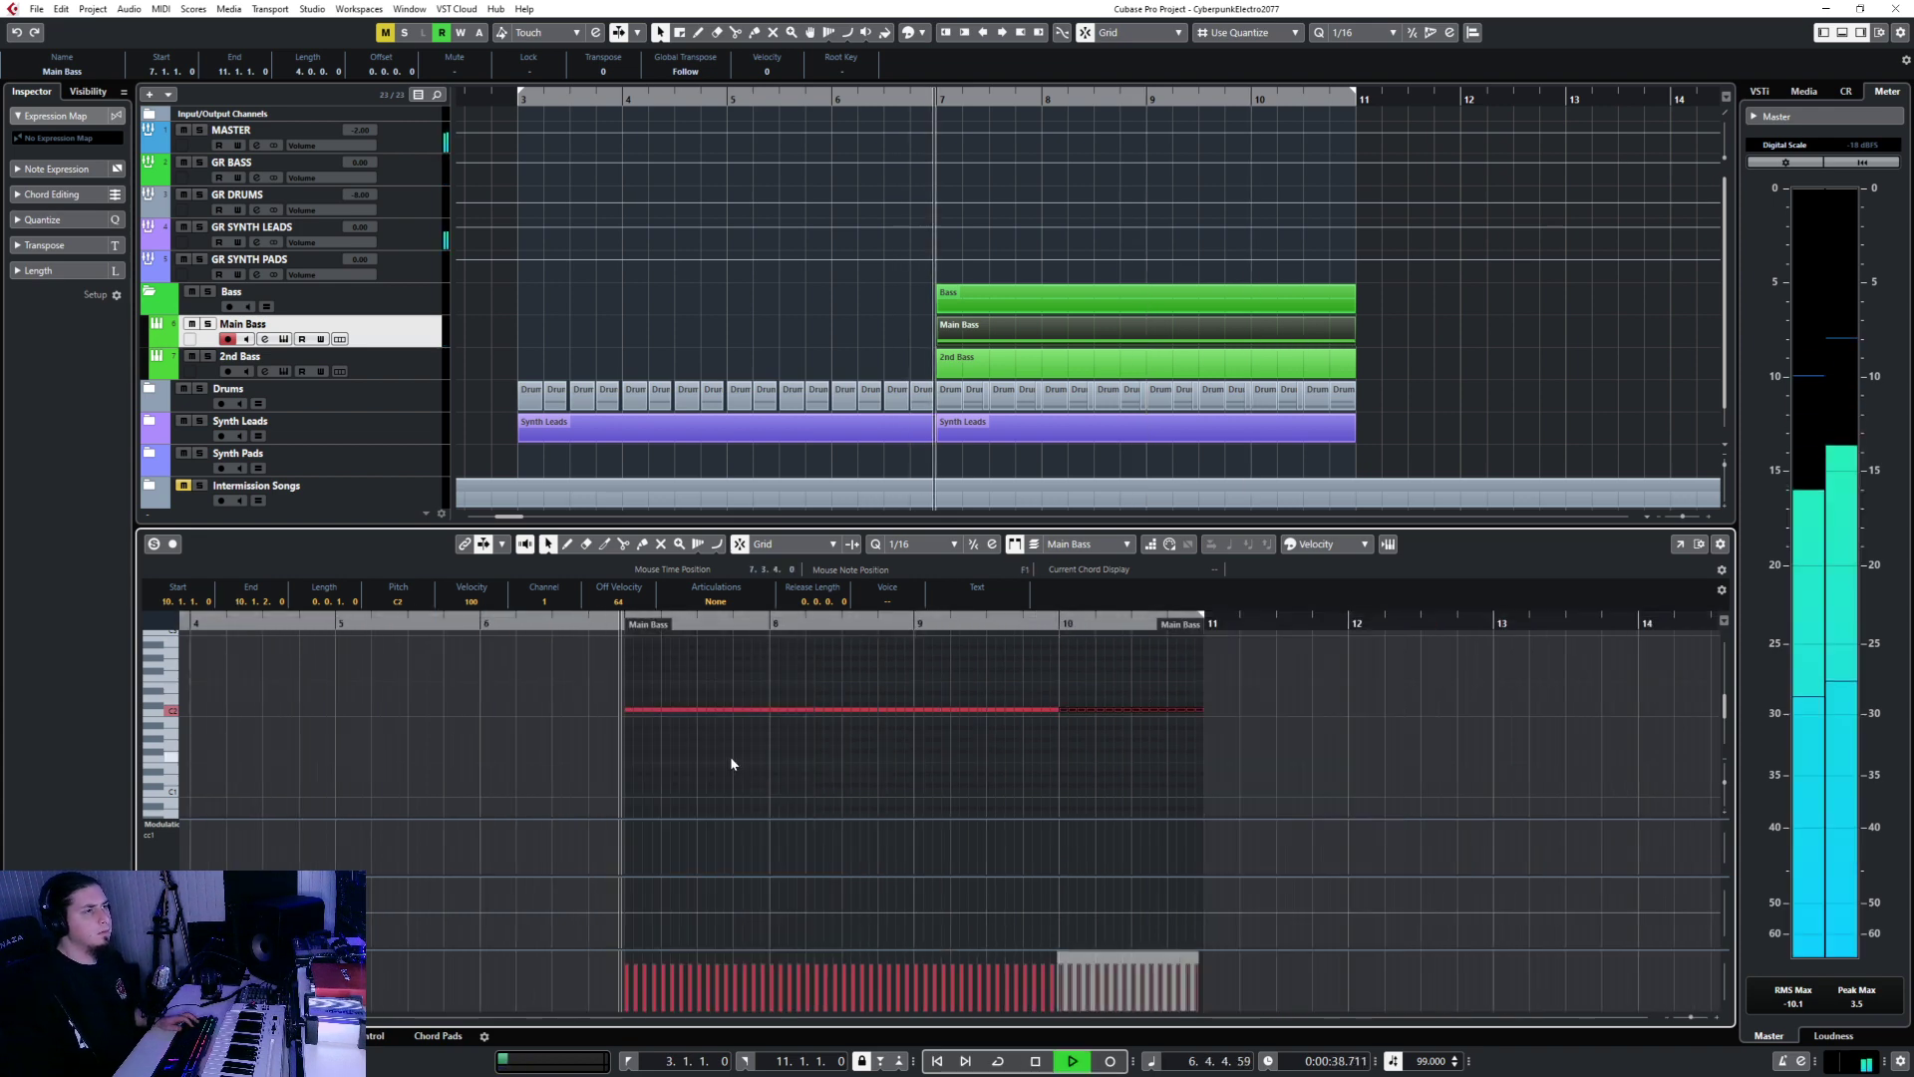
Solo Main Bass and shorten all the bass notes to 68 ticks, then play them back.
key(Return)
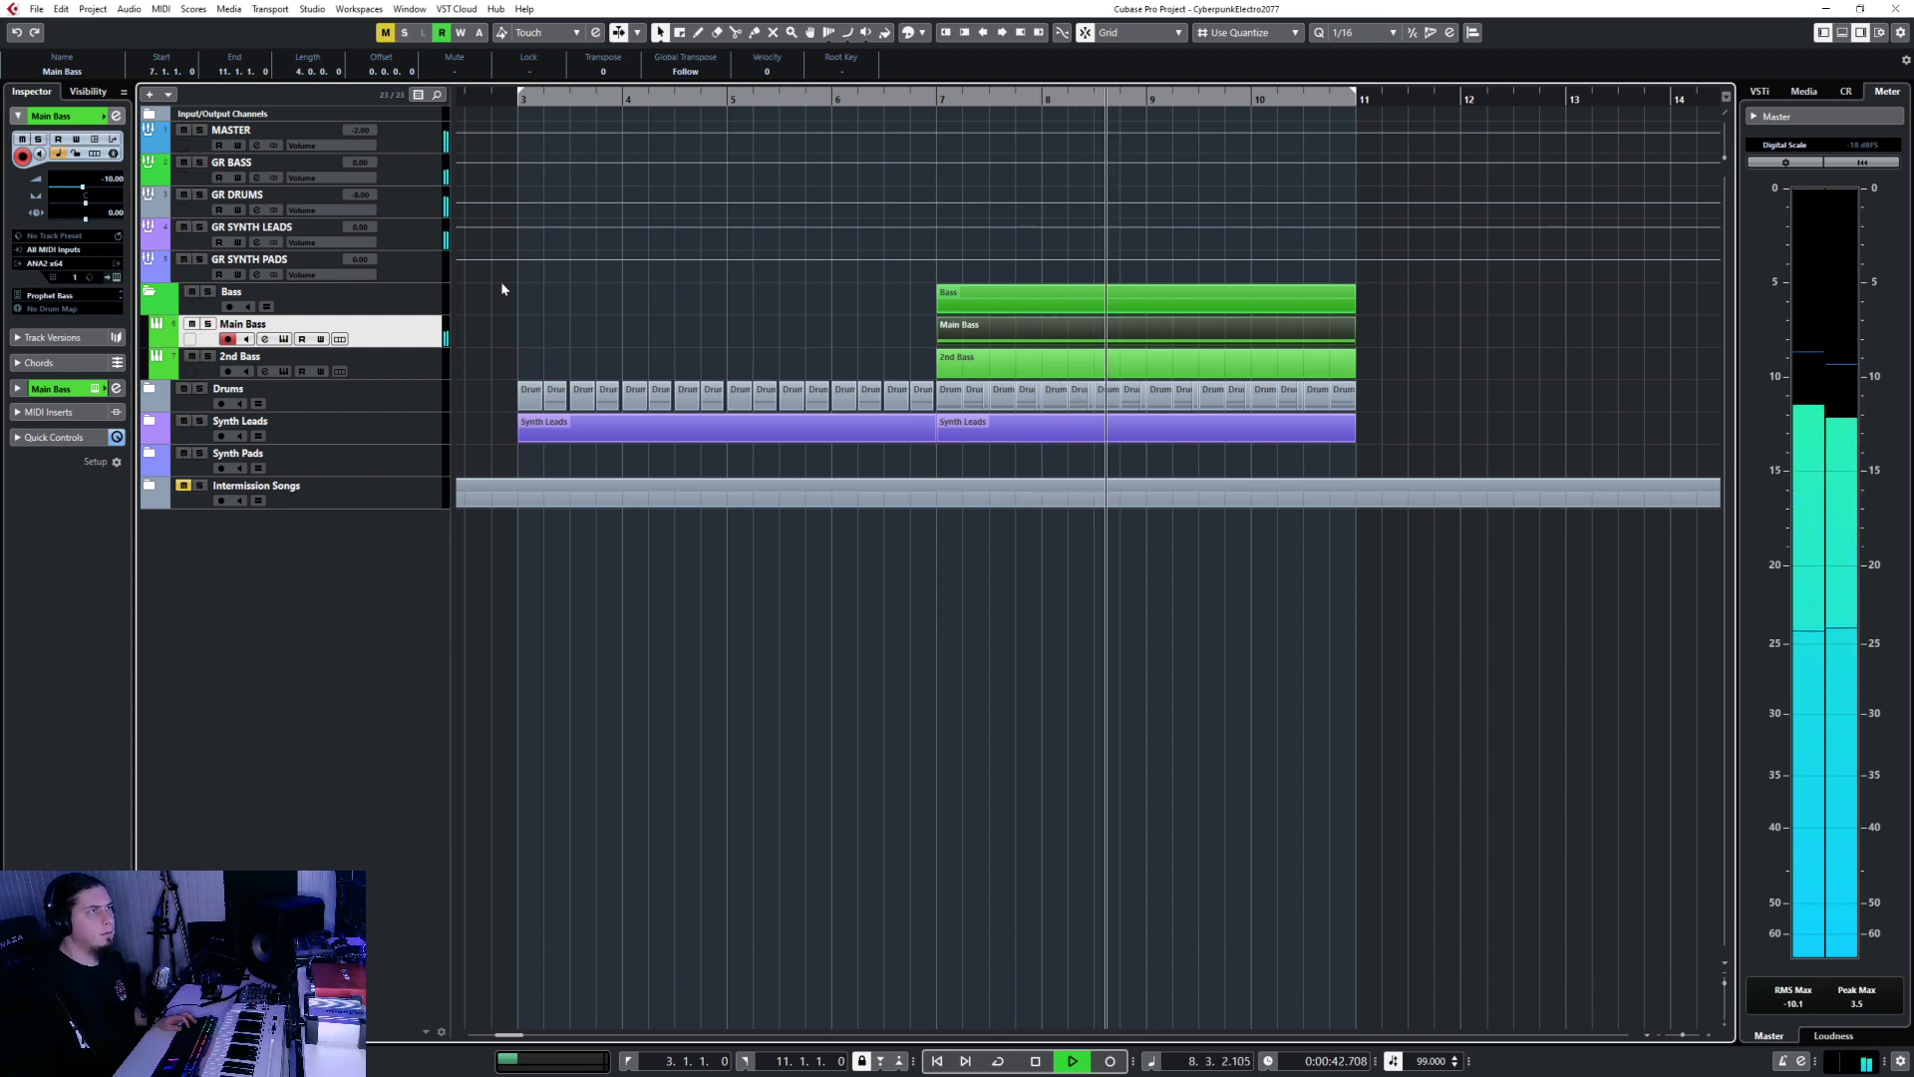
key(space)
key(s)
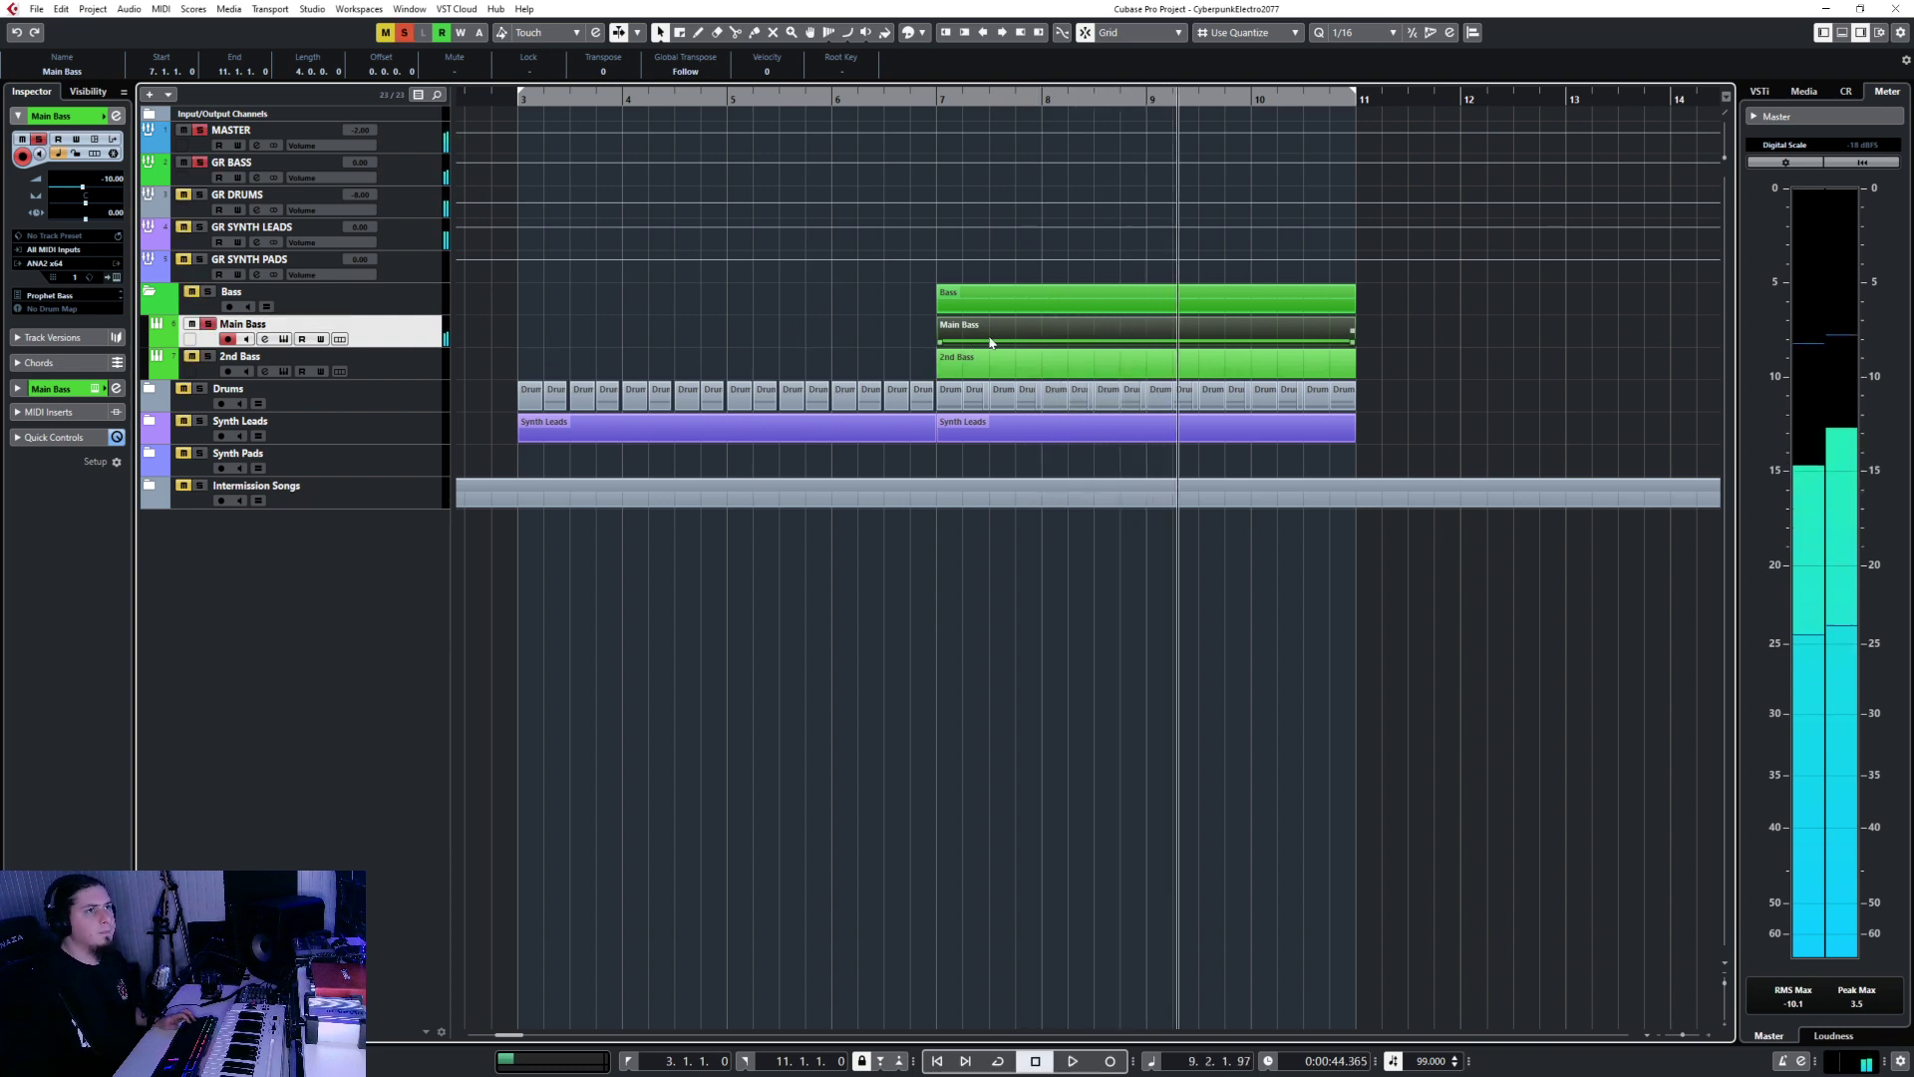
key(Return)
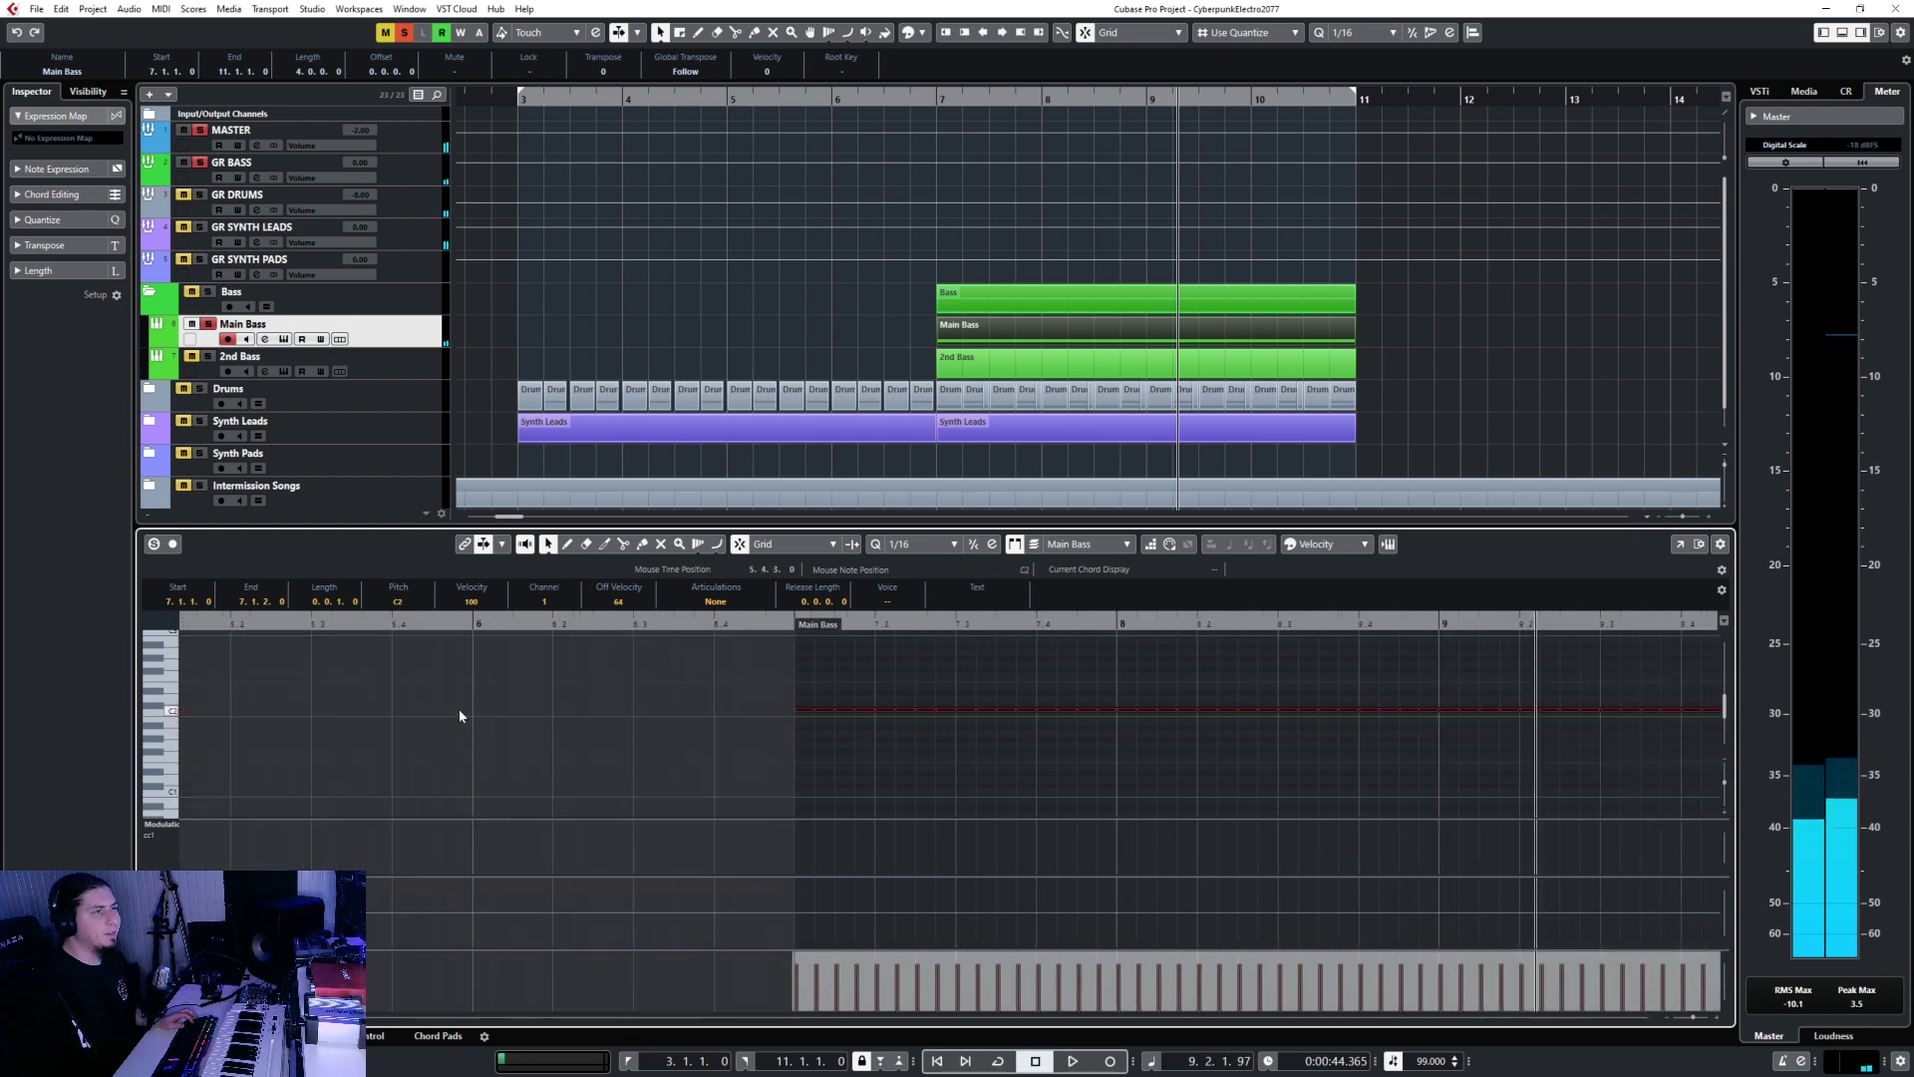
scroll(842, 690, up, 3)
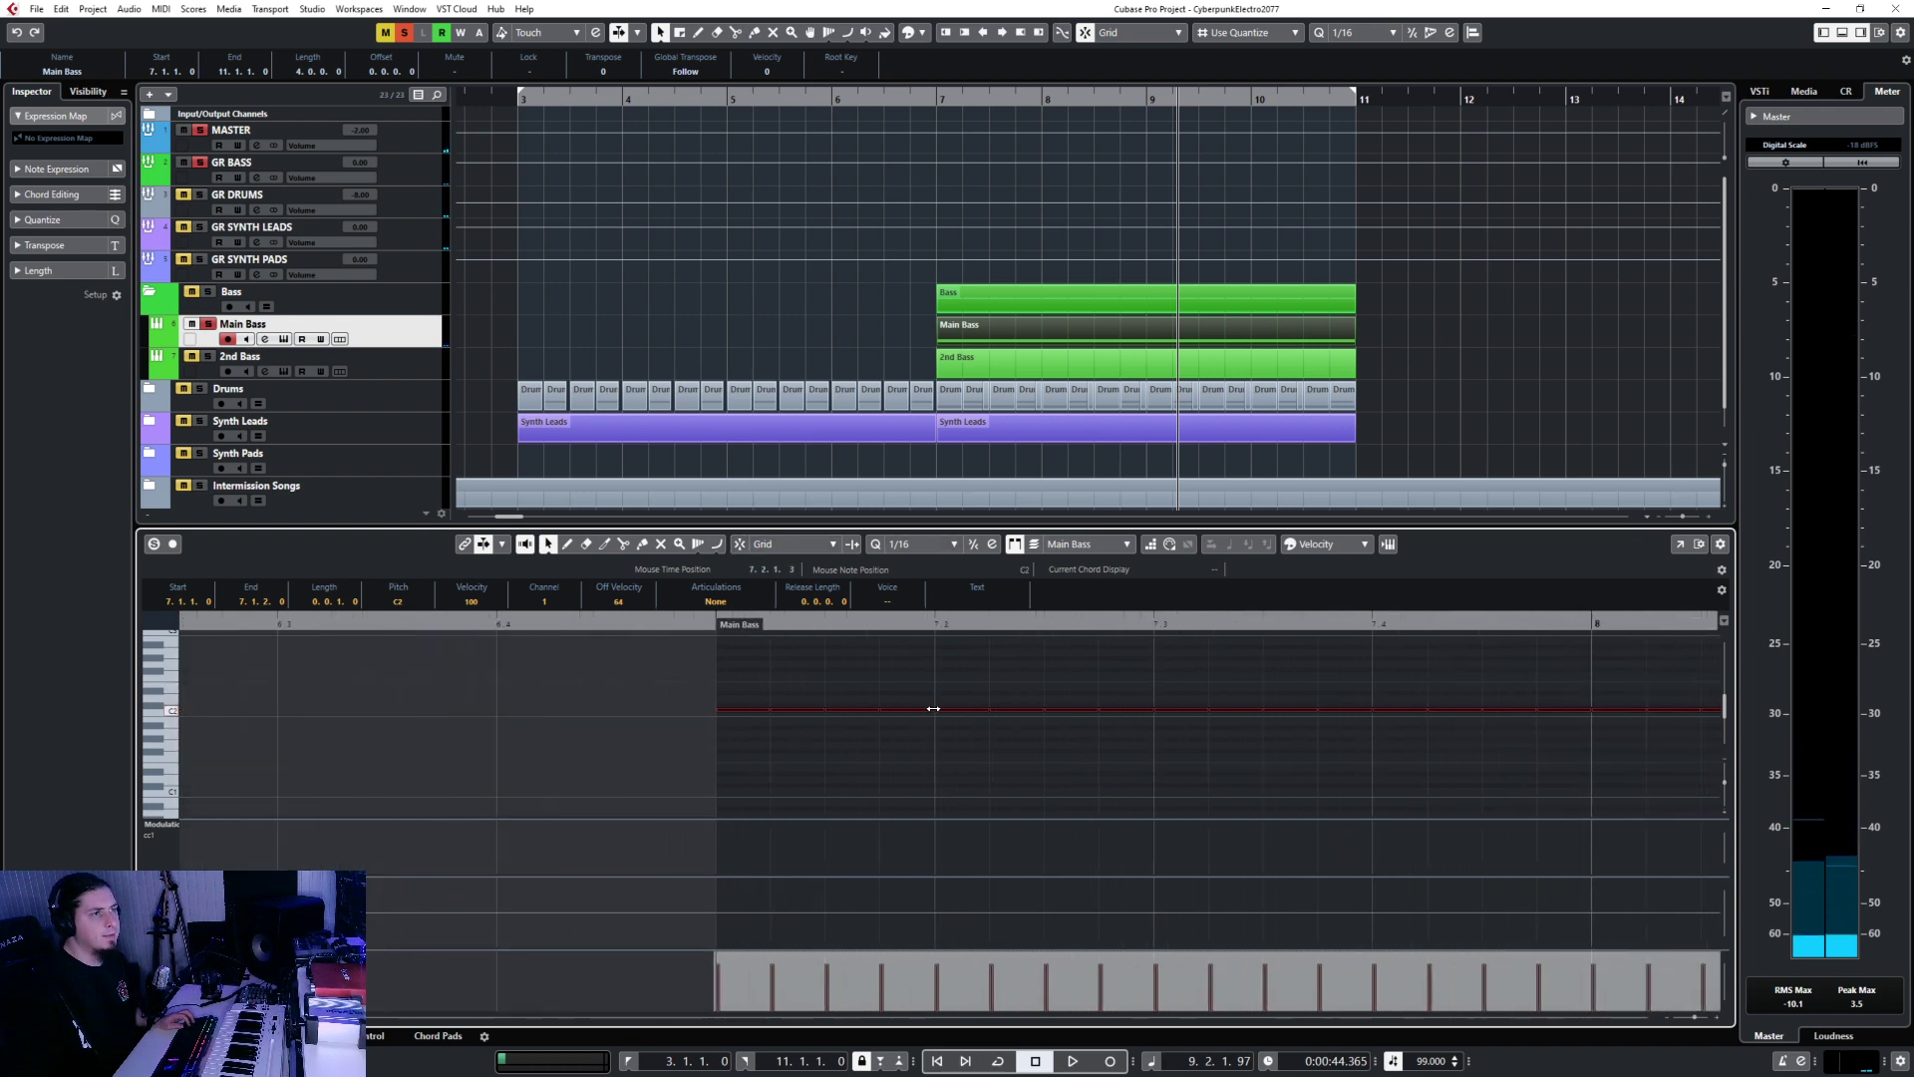
drag(934, 708, 918, 710)
scroll(917, 739, down, 4)
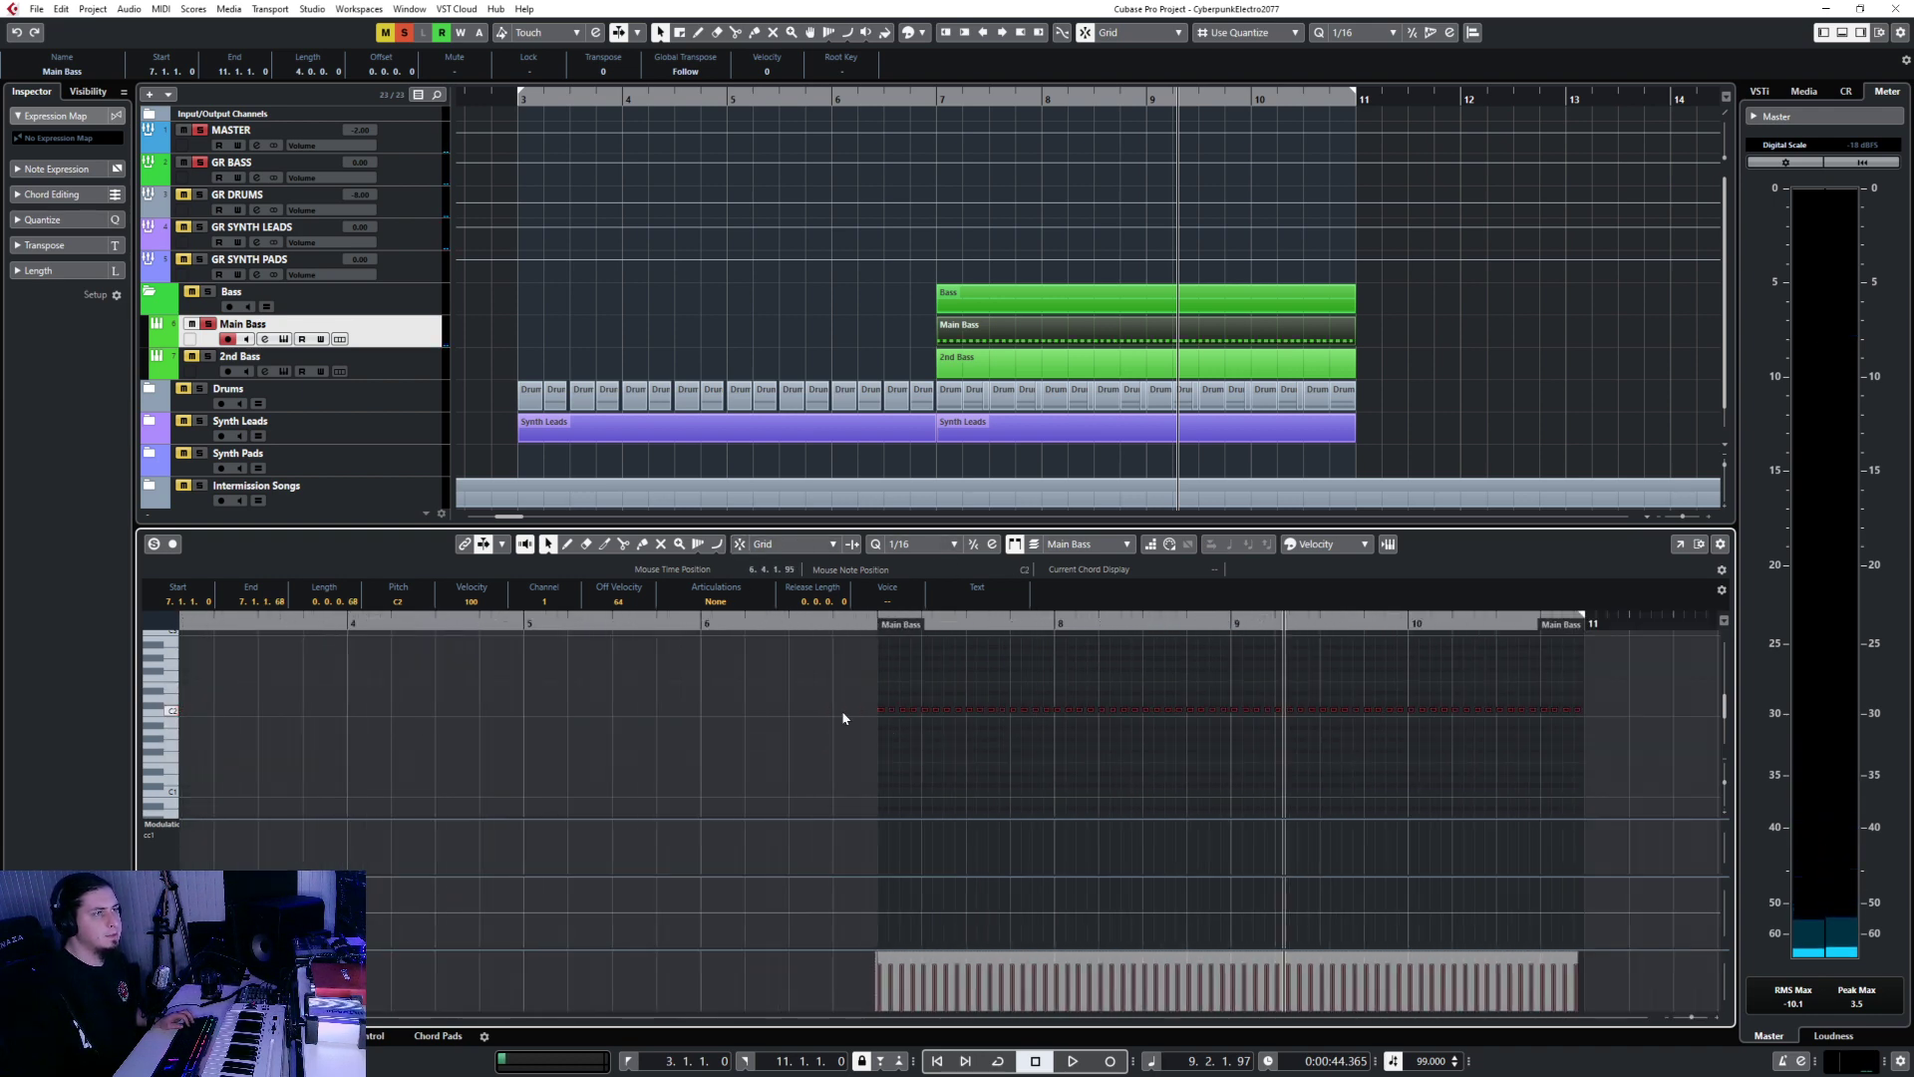
click(805, 620)
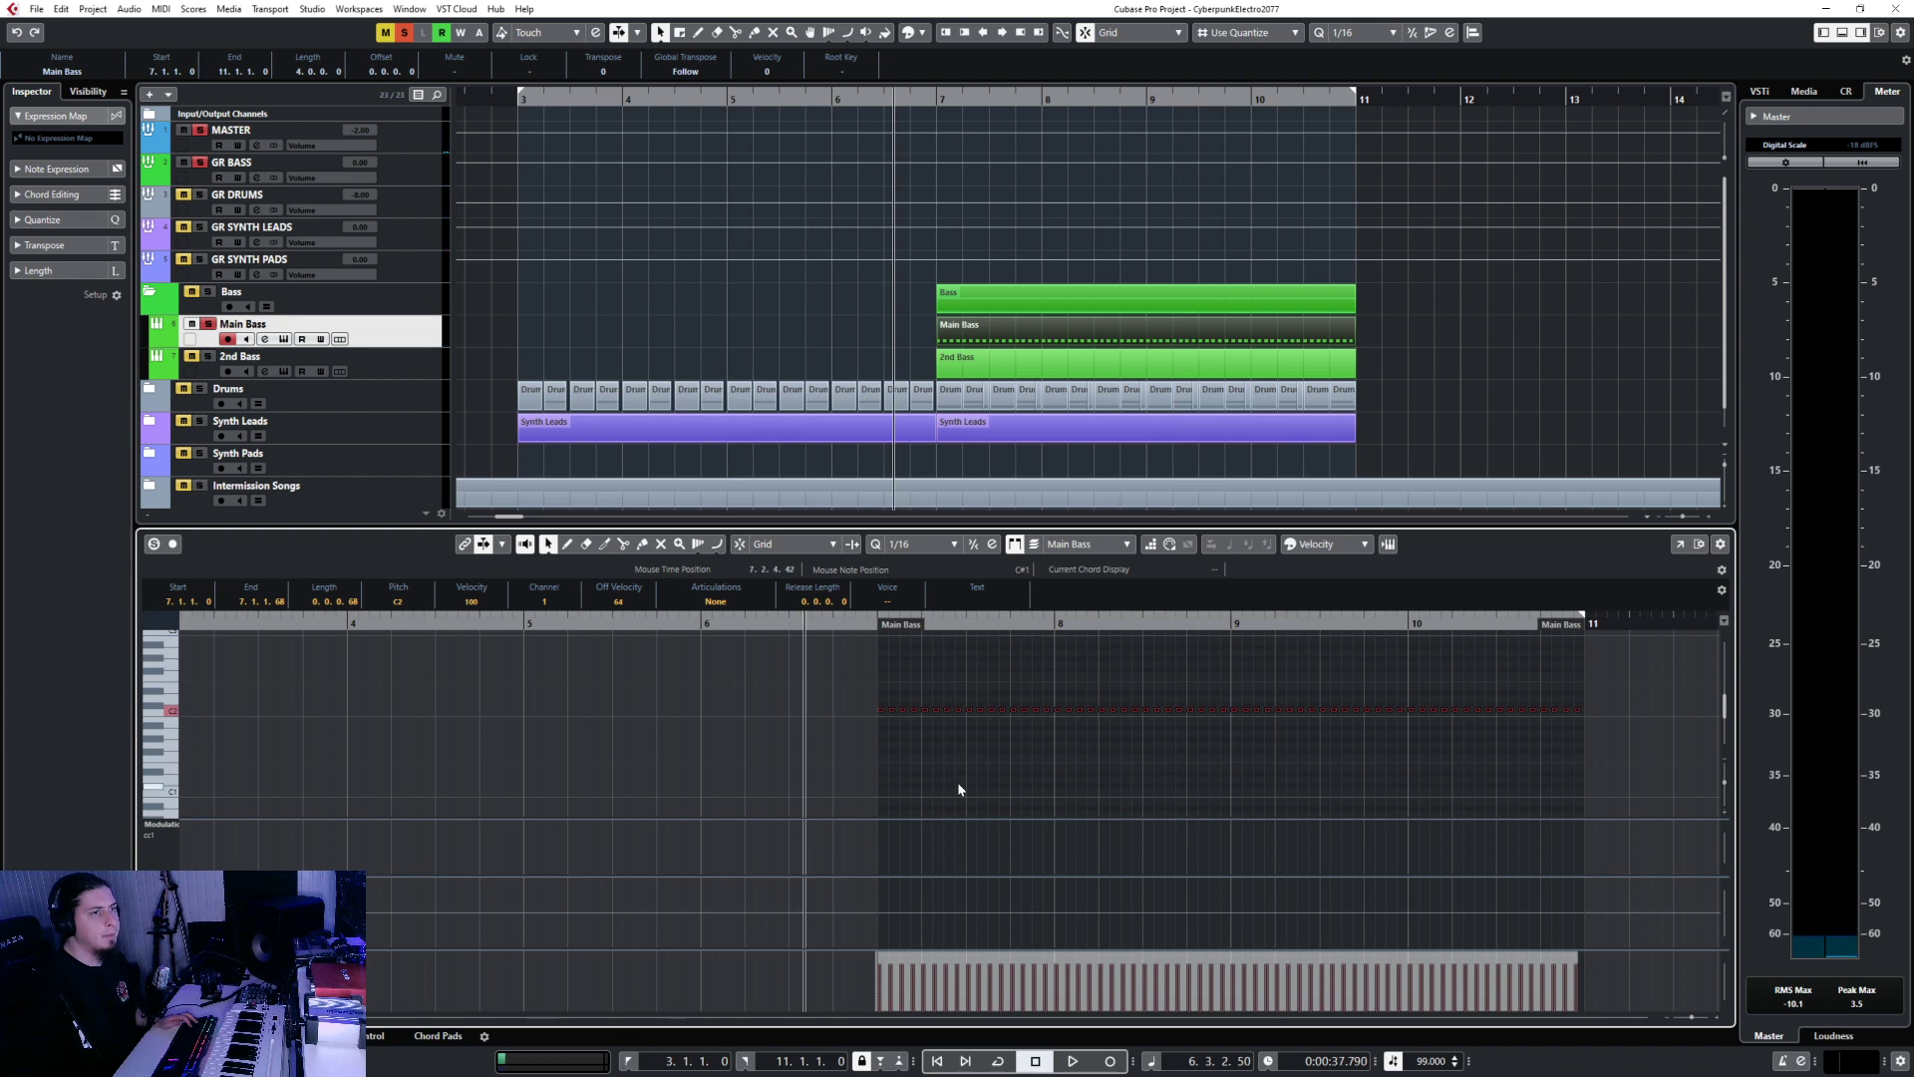
key(space)
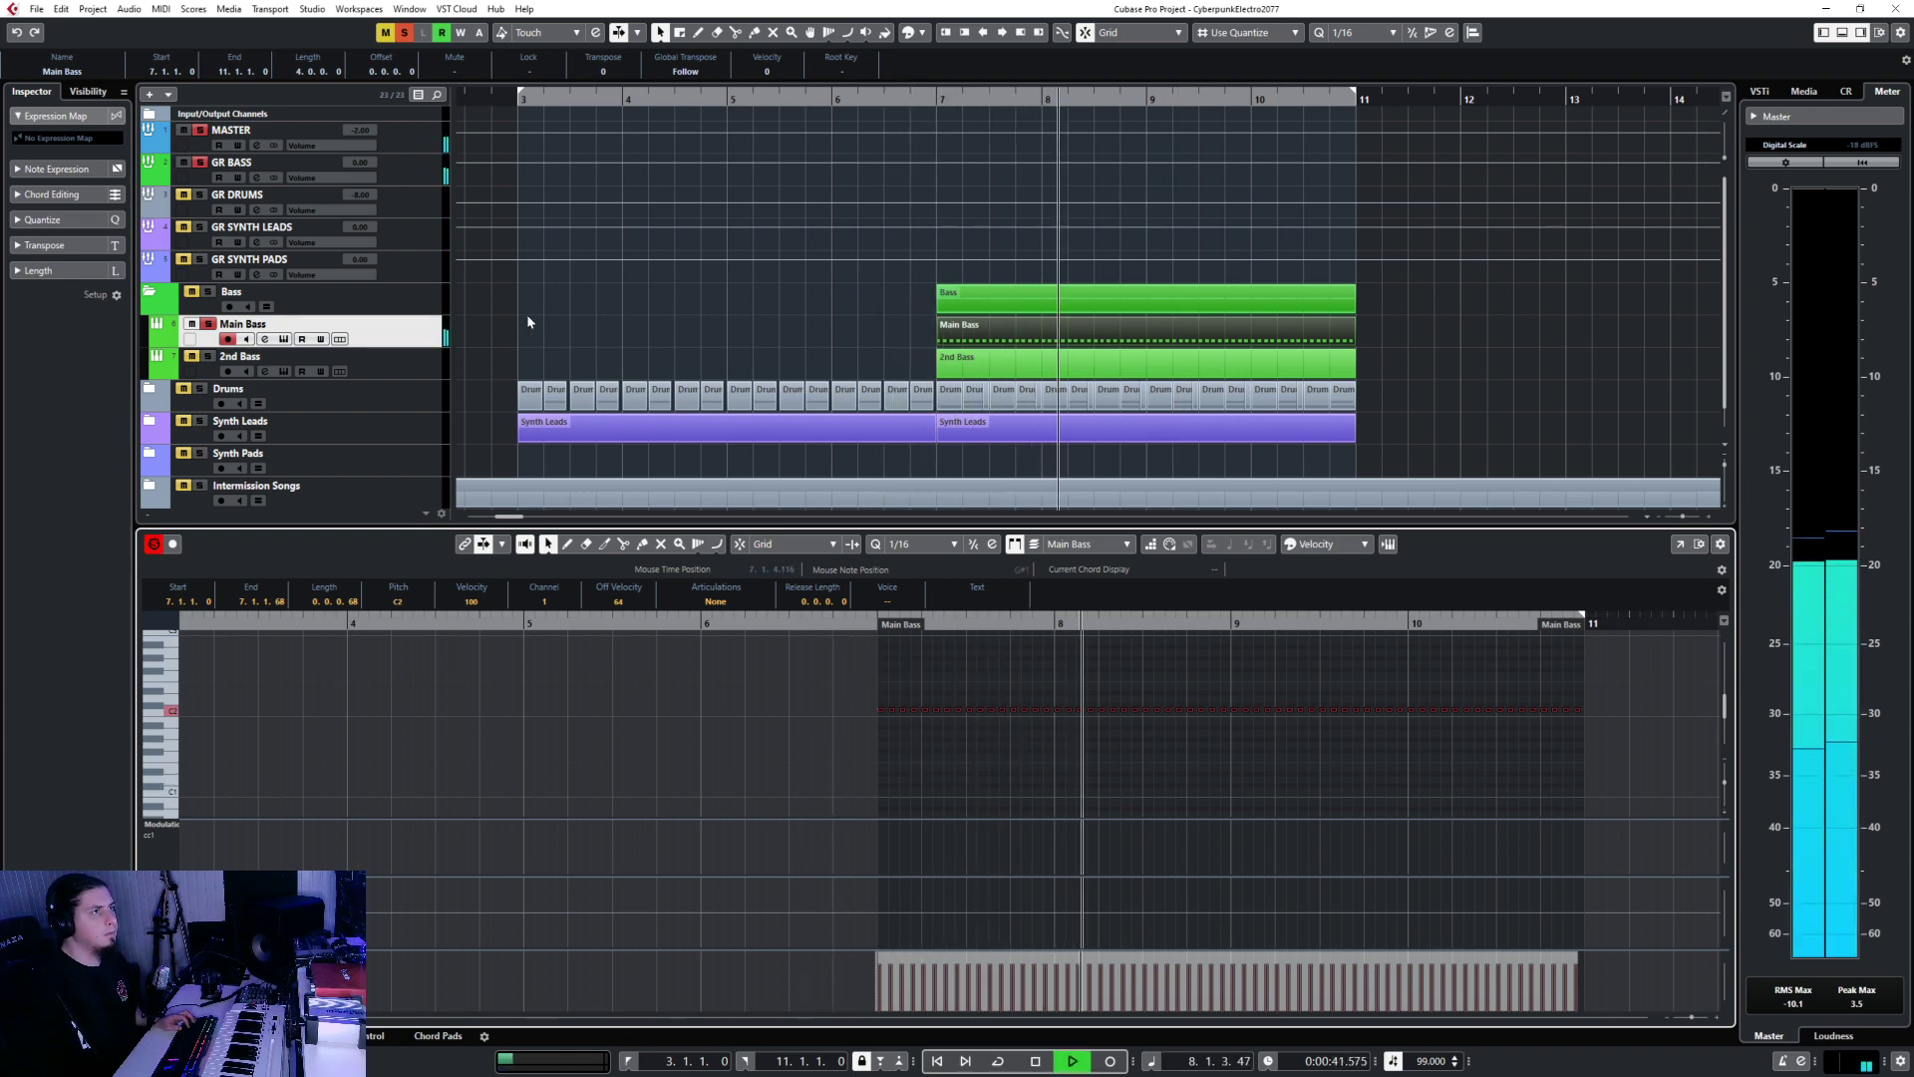
Transpose the bass notes to C2 while listening, then close the key editor.
click(574, 427)
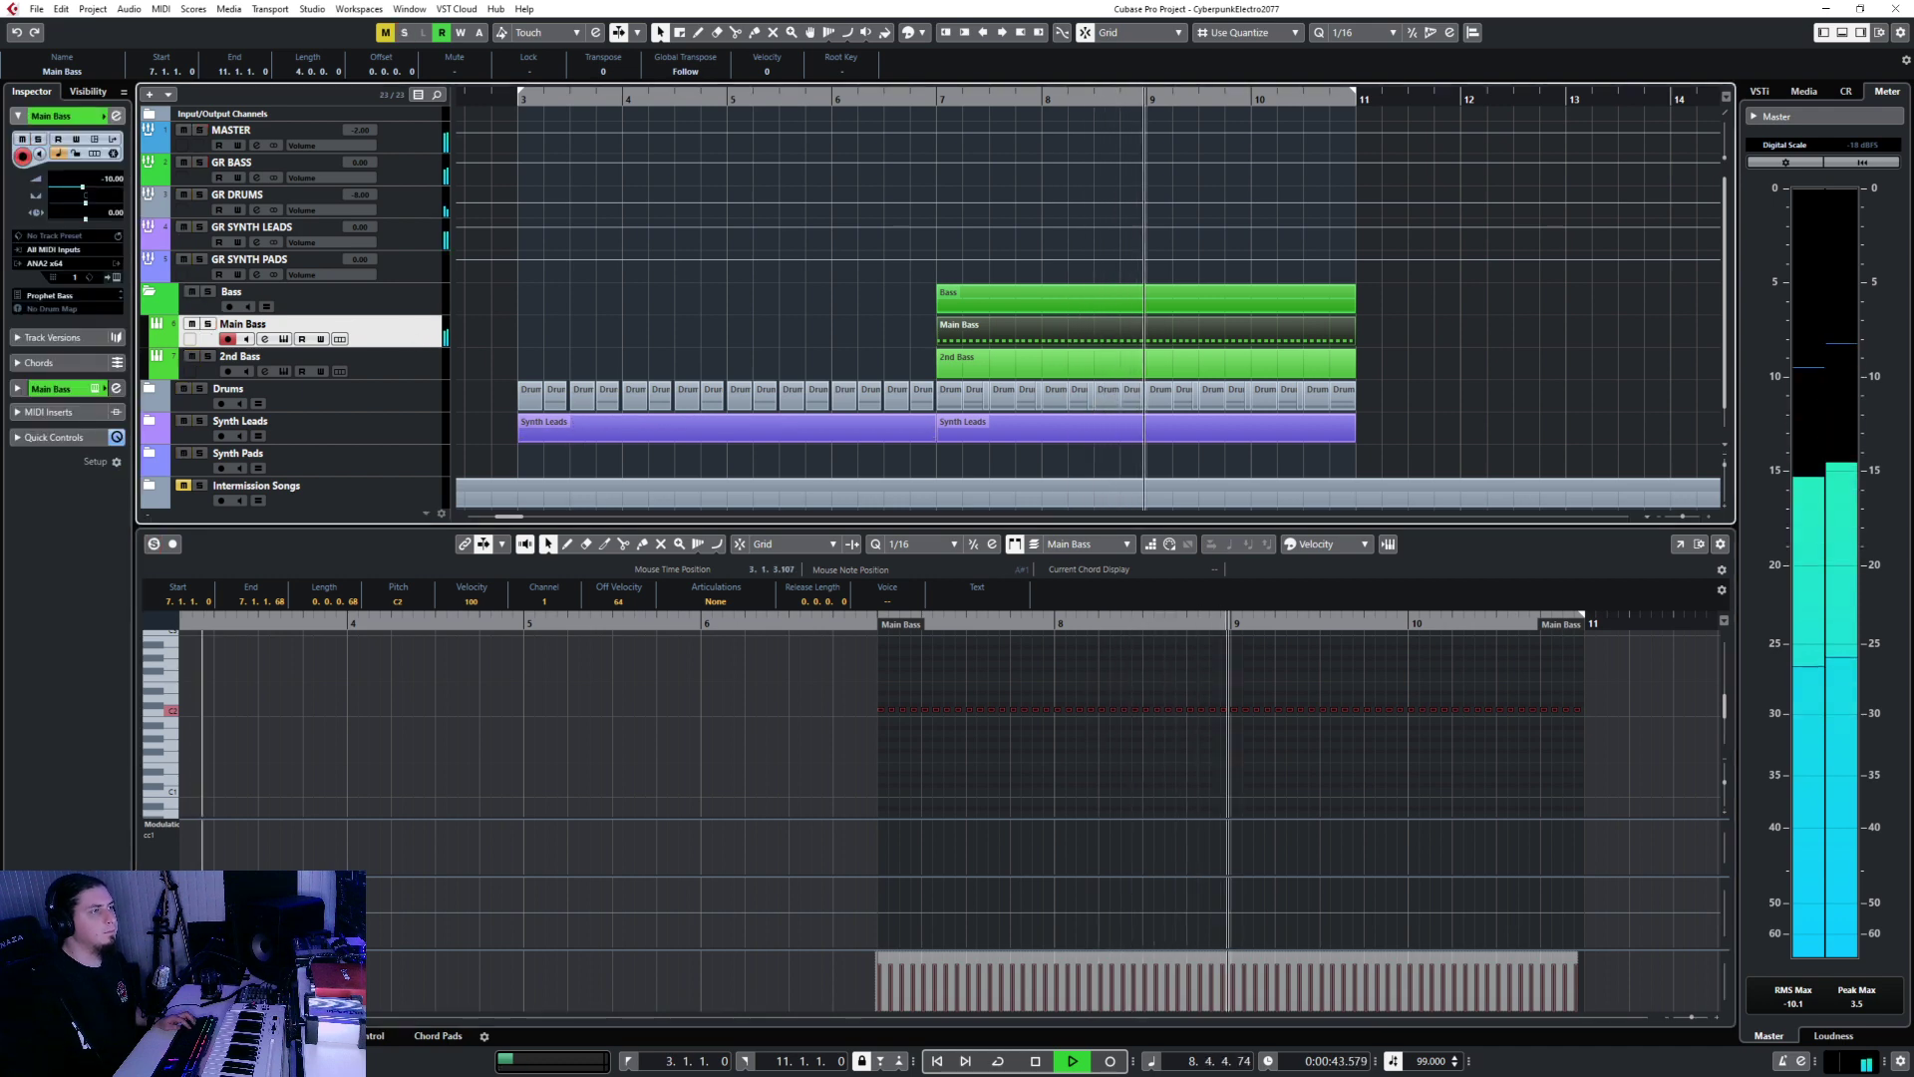
key(ctrl+alt+b)
scroll(1132, 445, down, 1)
scroll(1133, 447, down, 2)
scroll(1071, 455, up, 1)
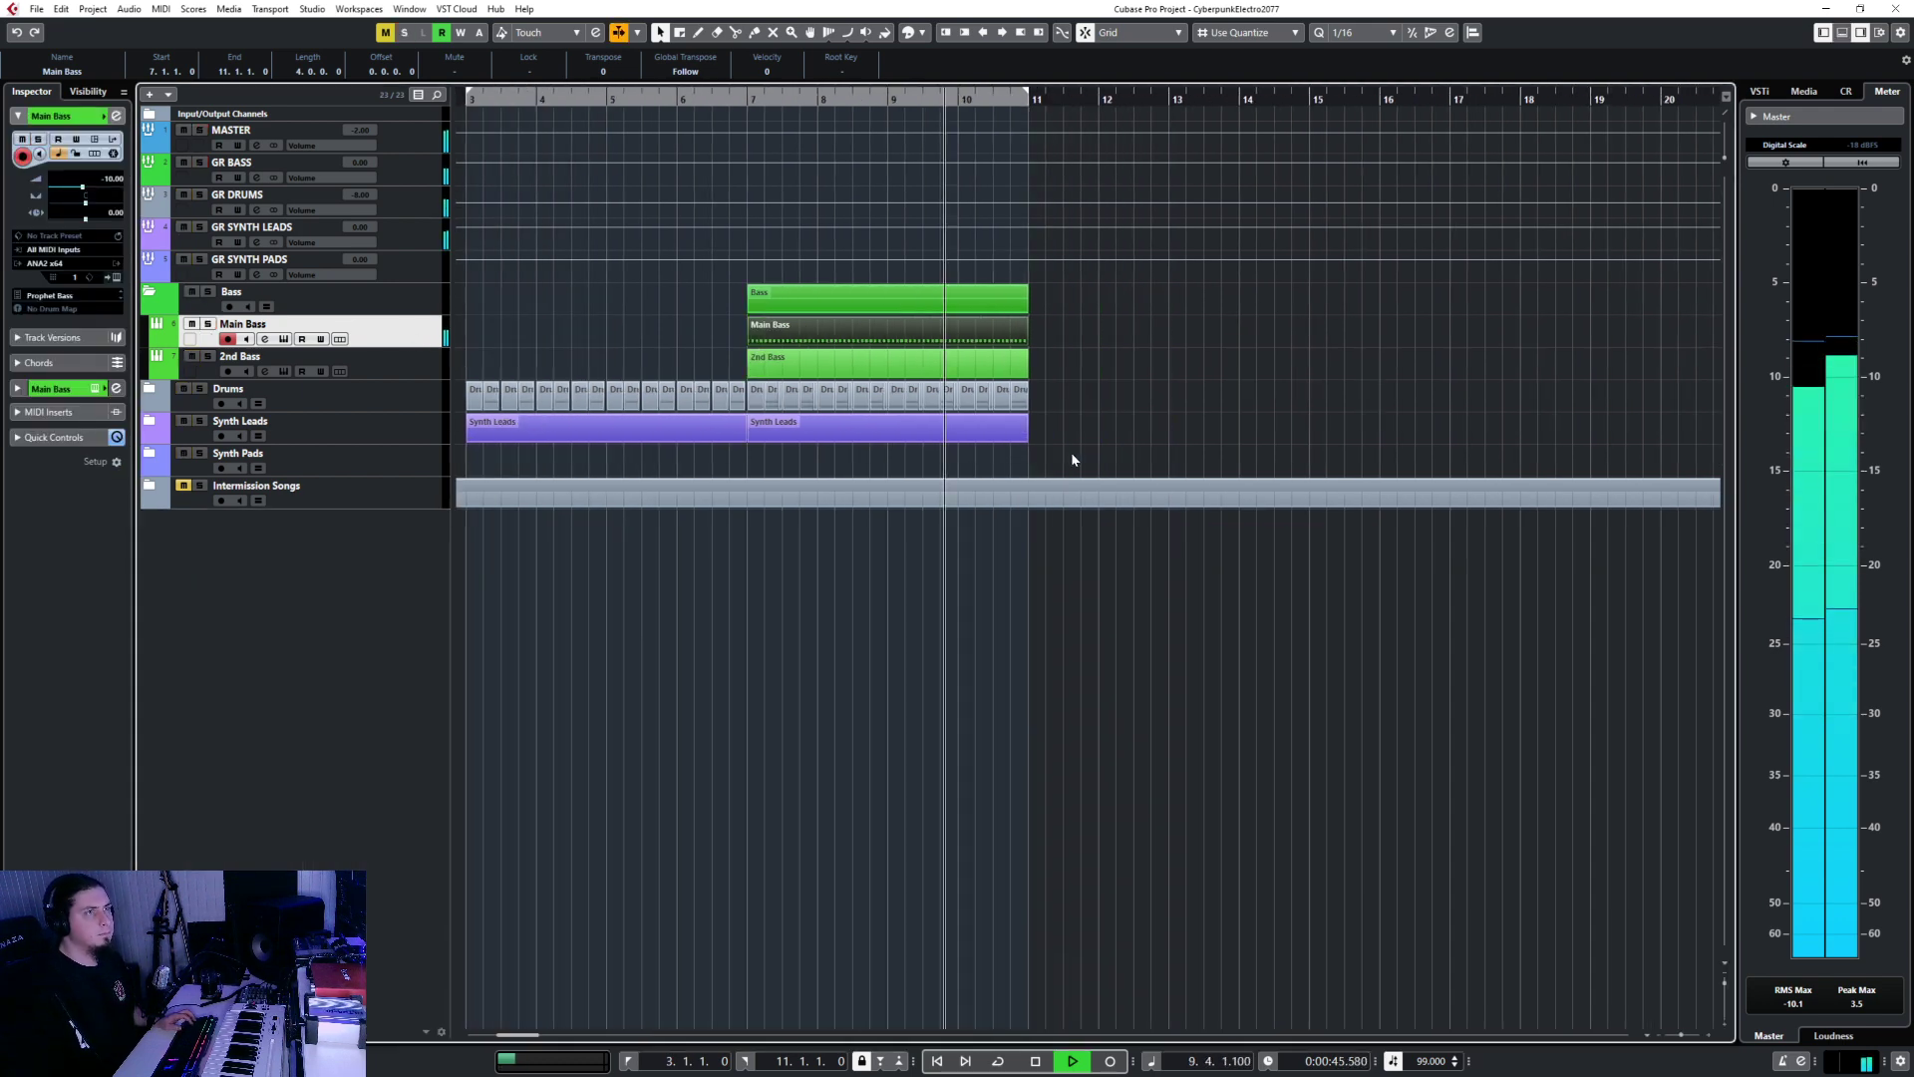
key(space)
double_click(785, 325)
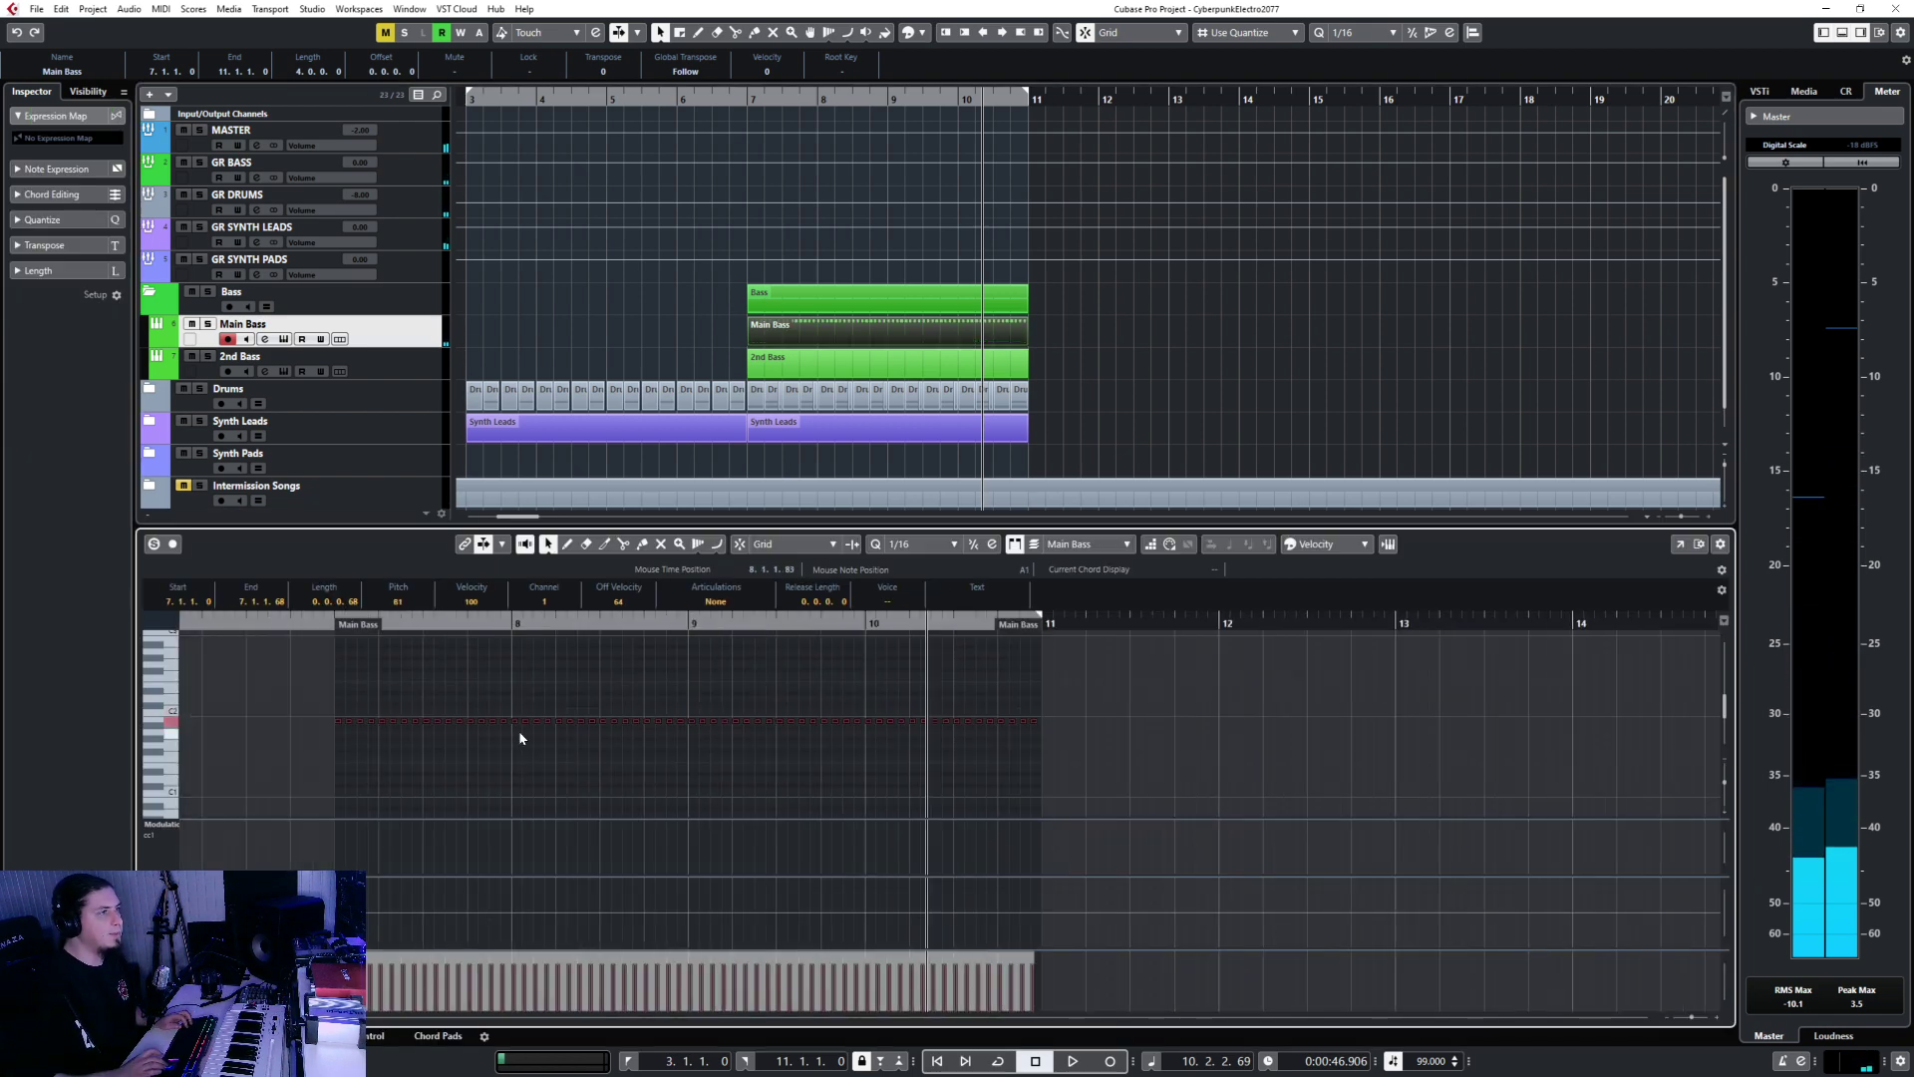
key(Down)
click(290, 626)
key(space)
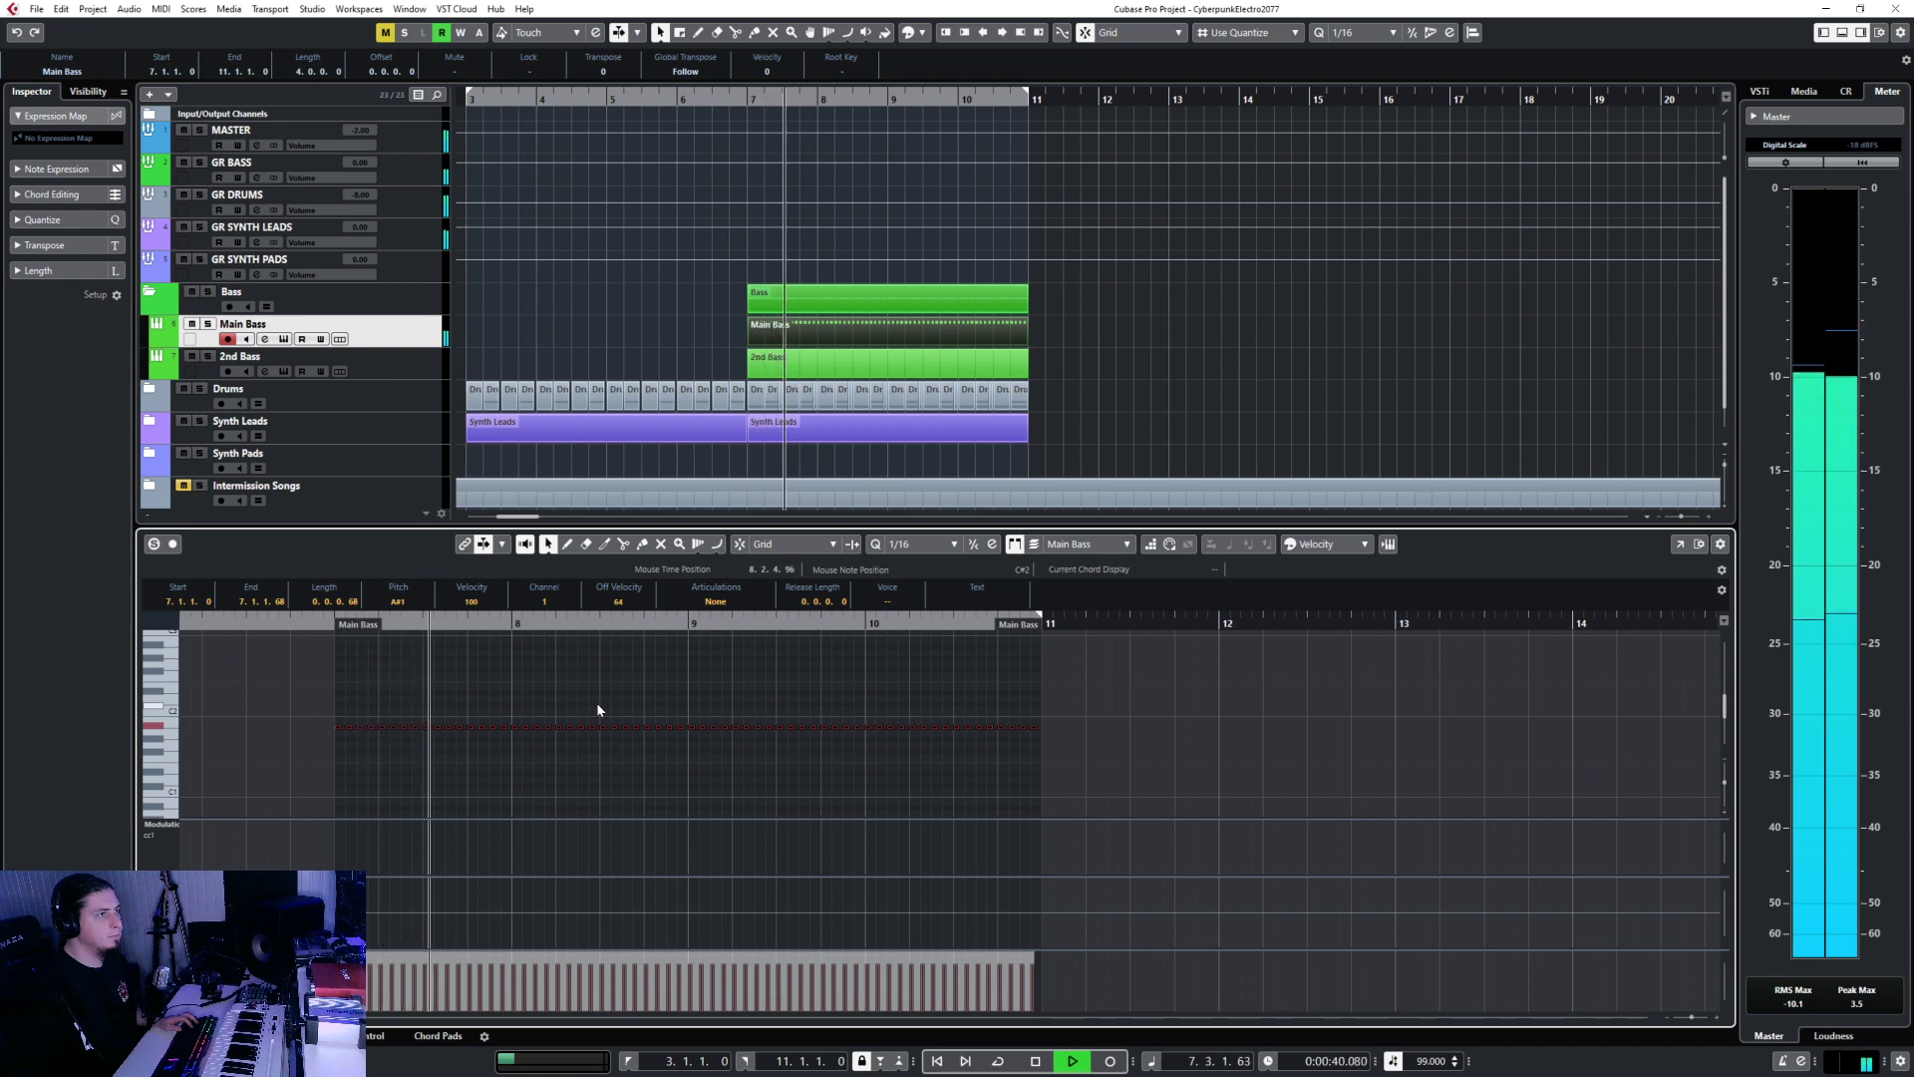
key(Up)
key(Up)
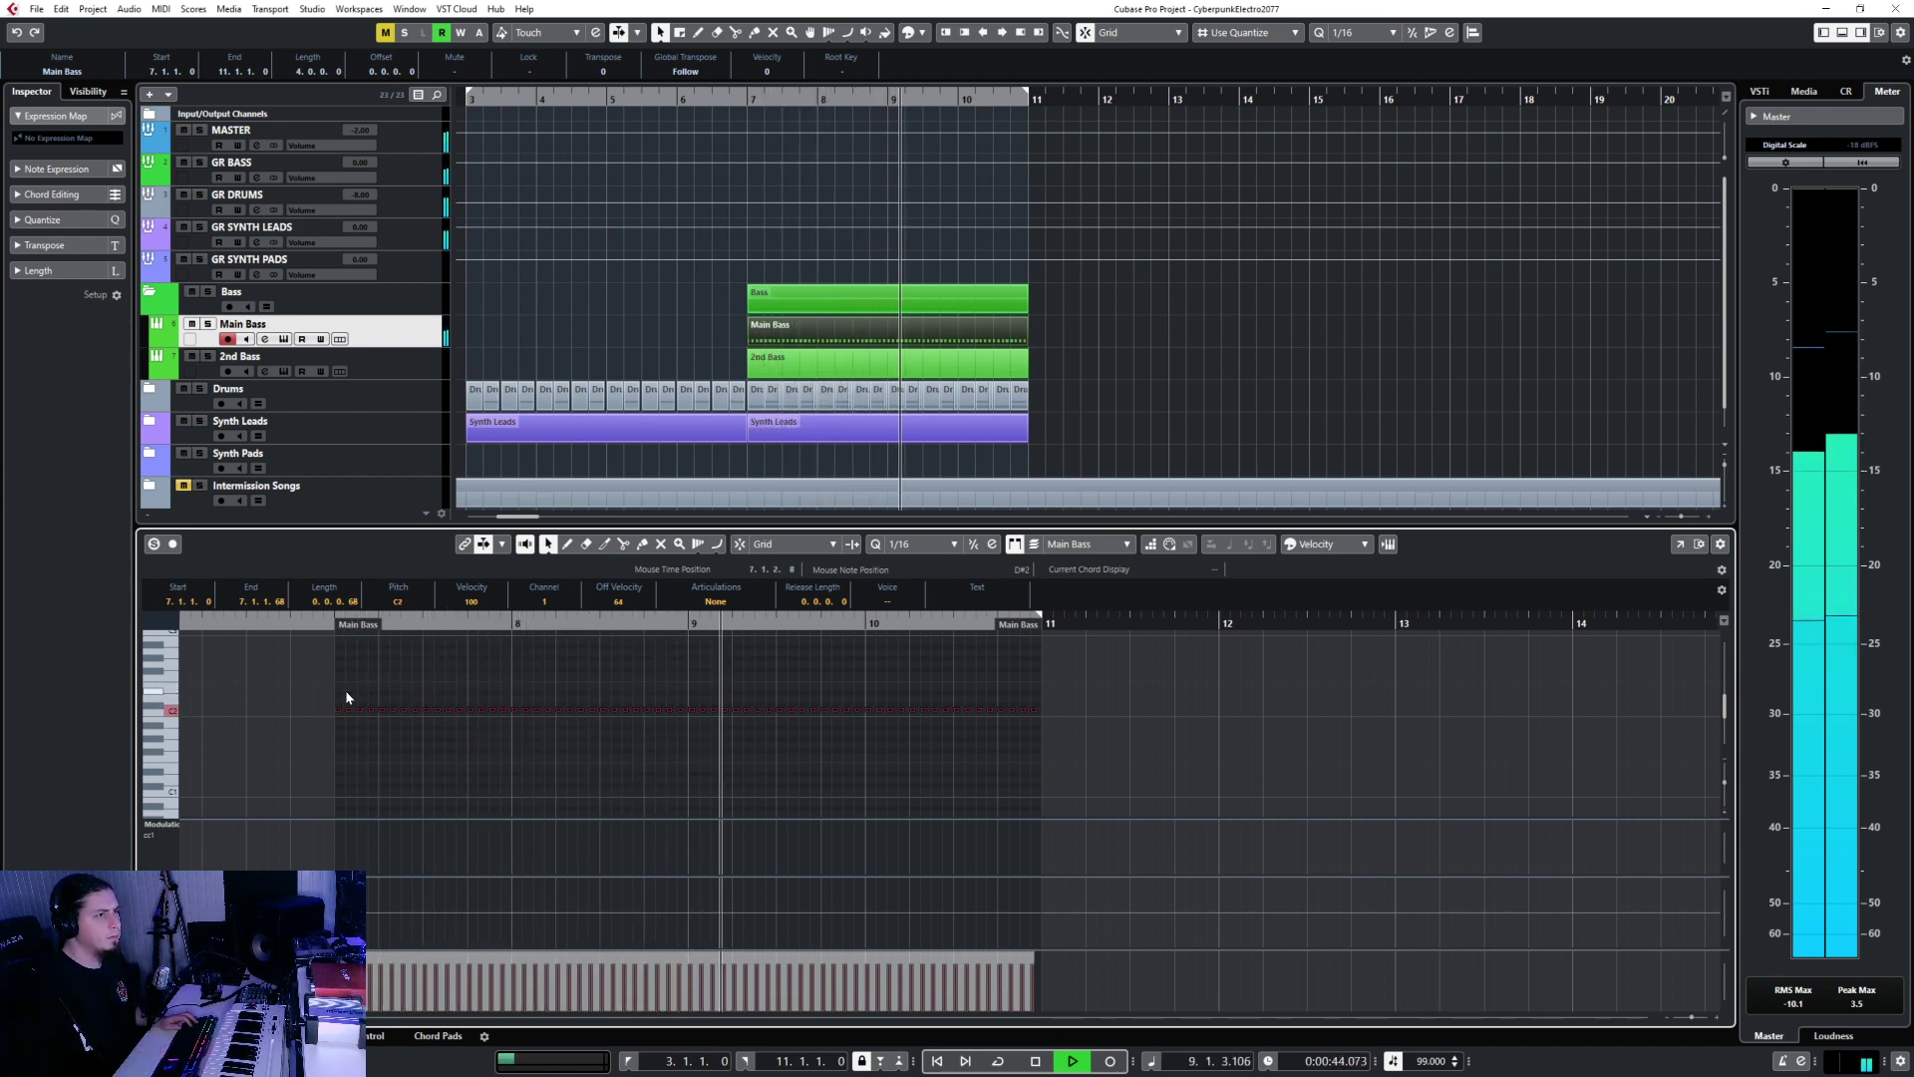
key(ctrl+e)
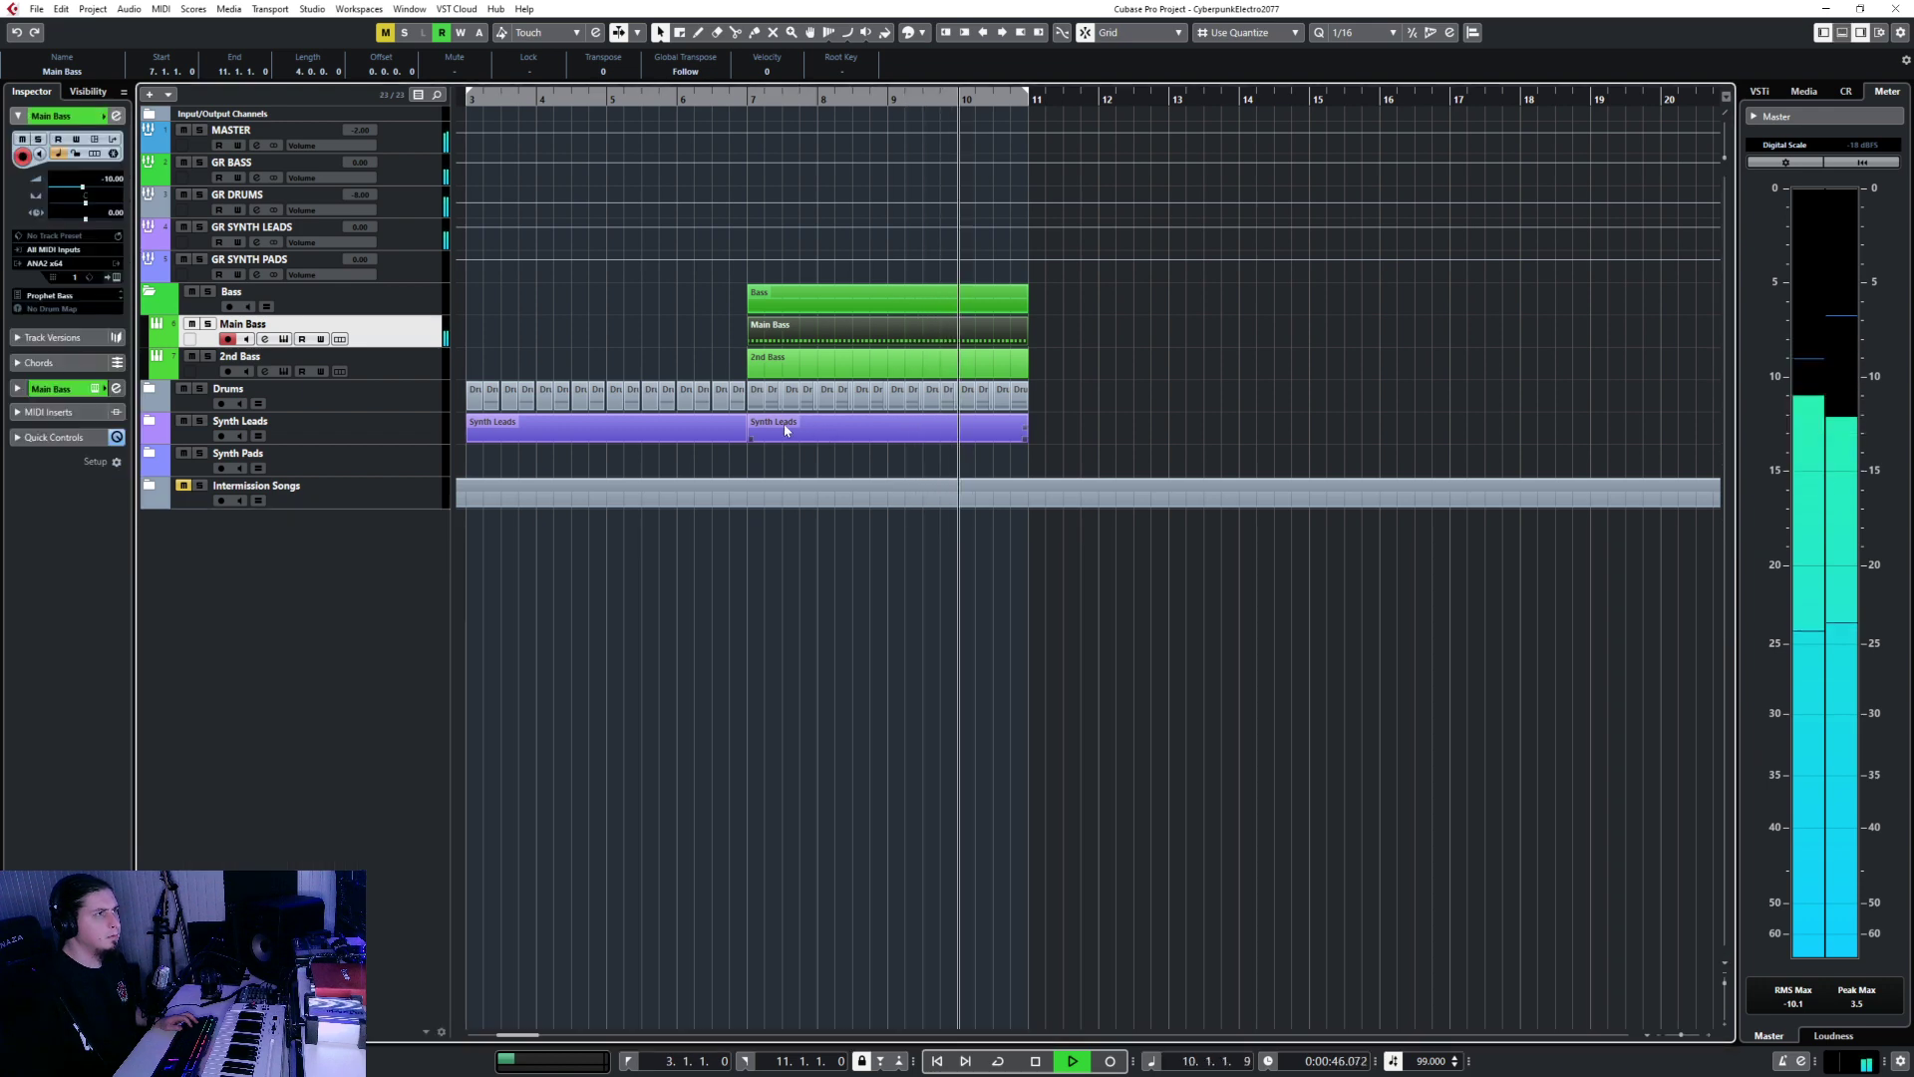
Expand Synth Leads, return to the Object Selection tool, and open Main Riff Synth in the Key Editor.
click(150, 425)
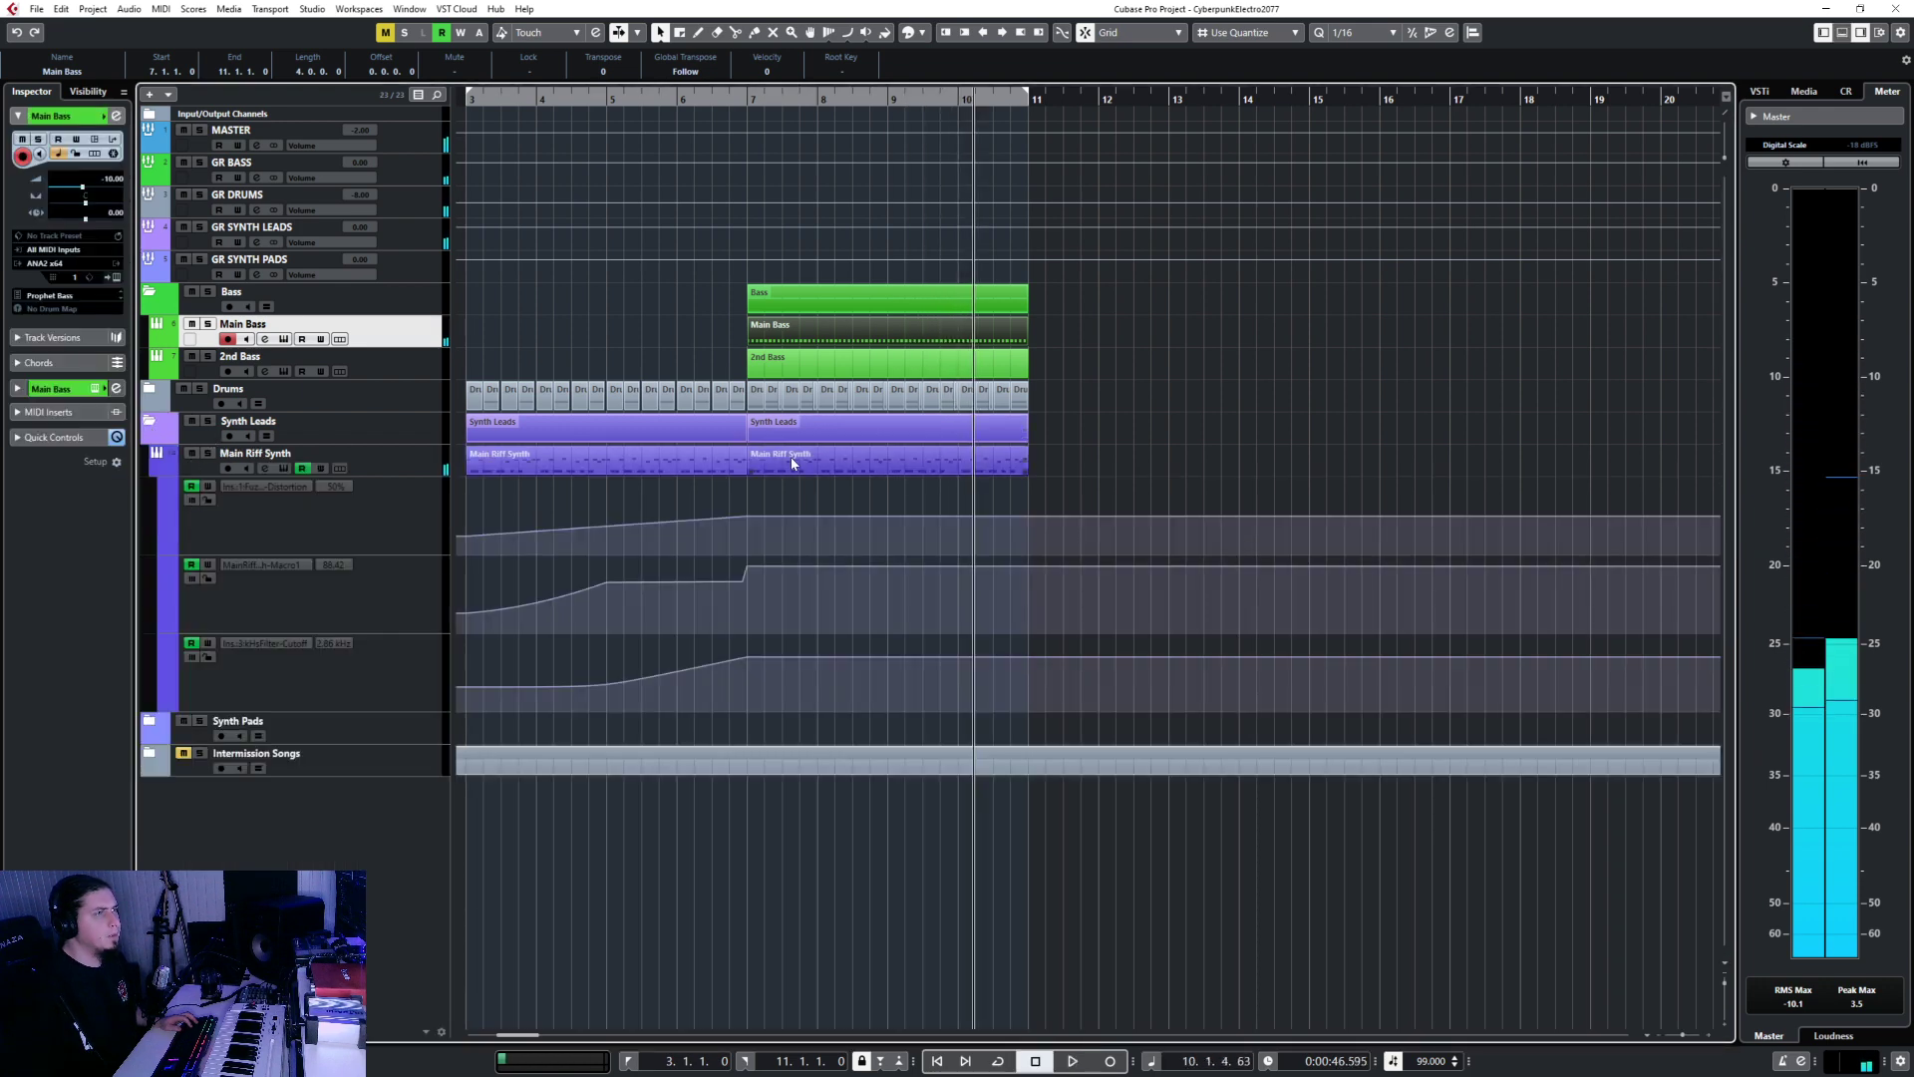
right_click(774, 468)
click(787, 465)
right_click(751, 463)
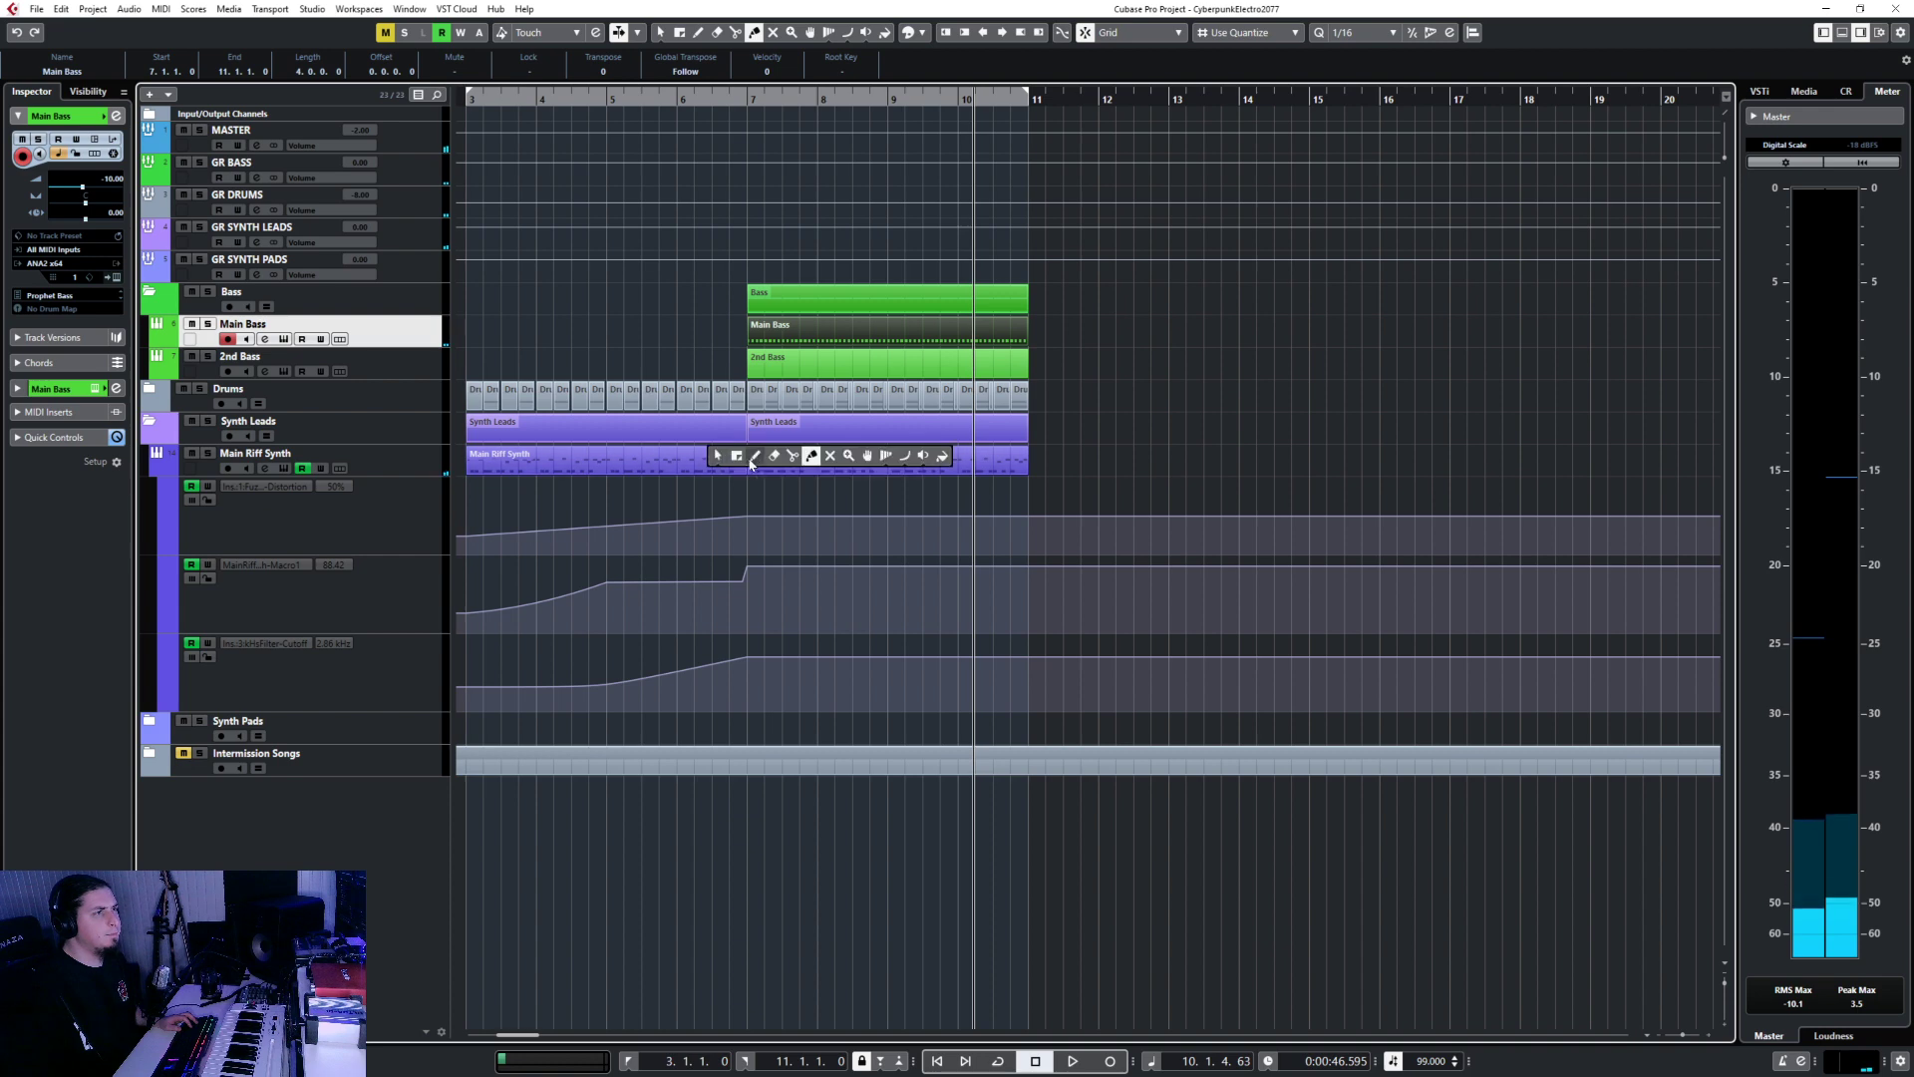
click(684, 474)
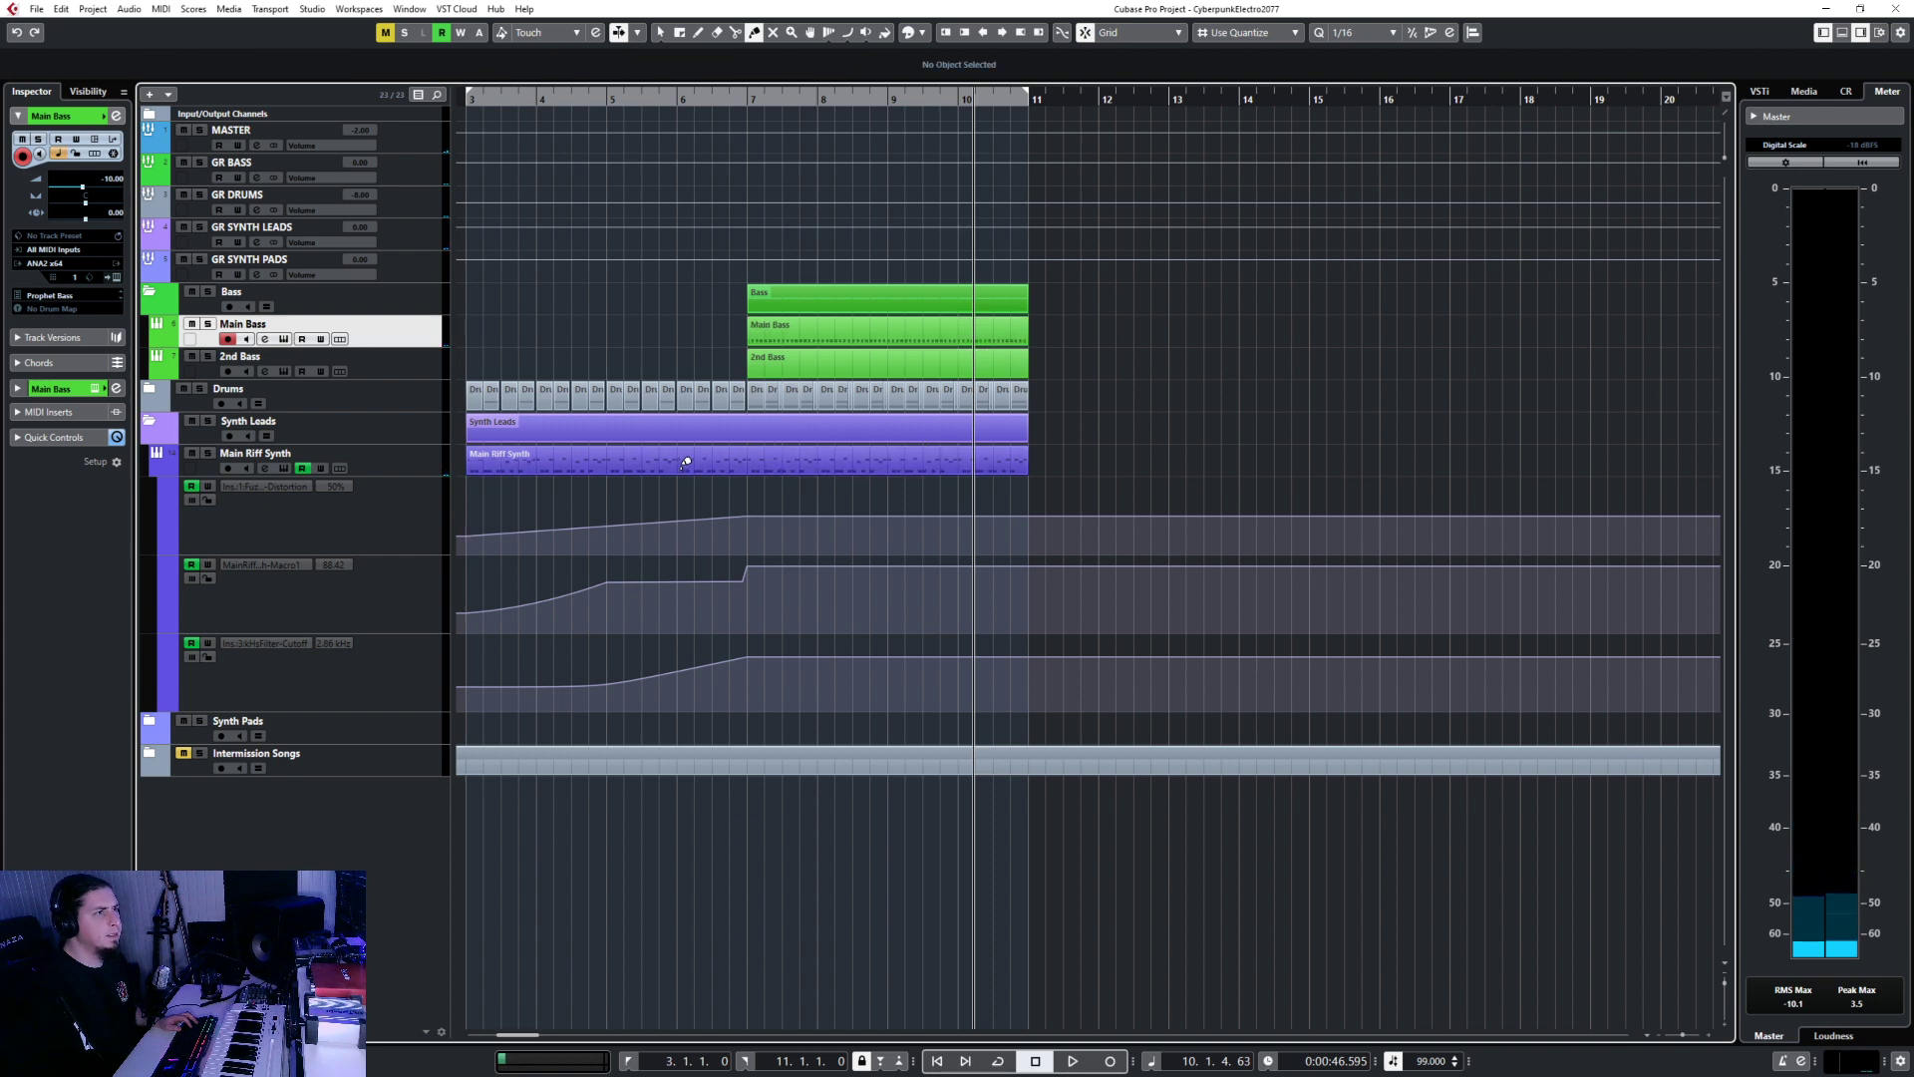
key(1)
double_click(675, 463)
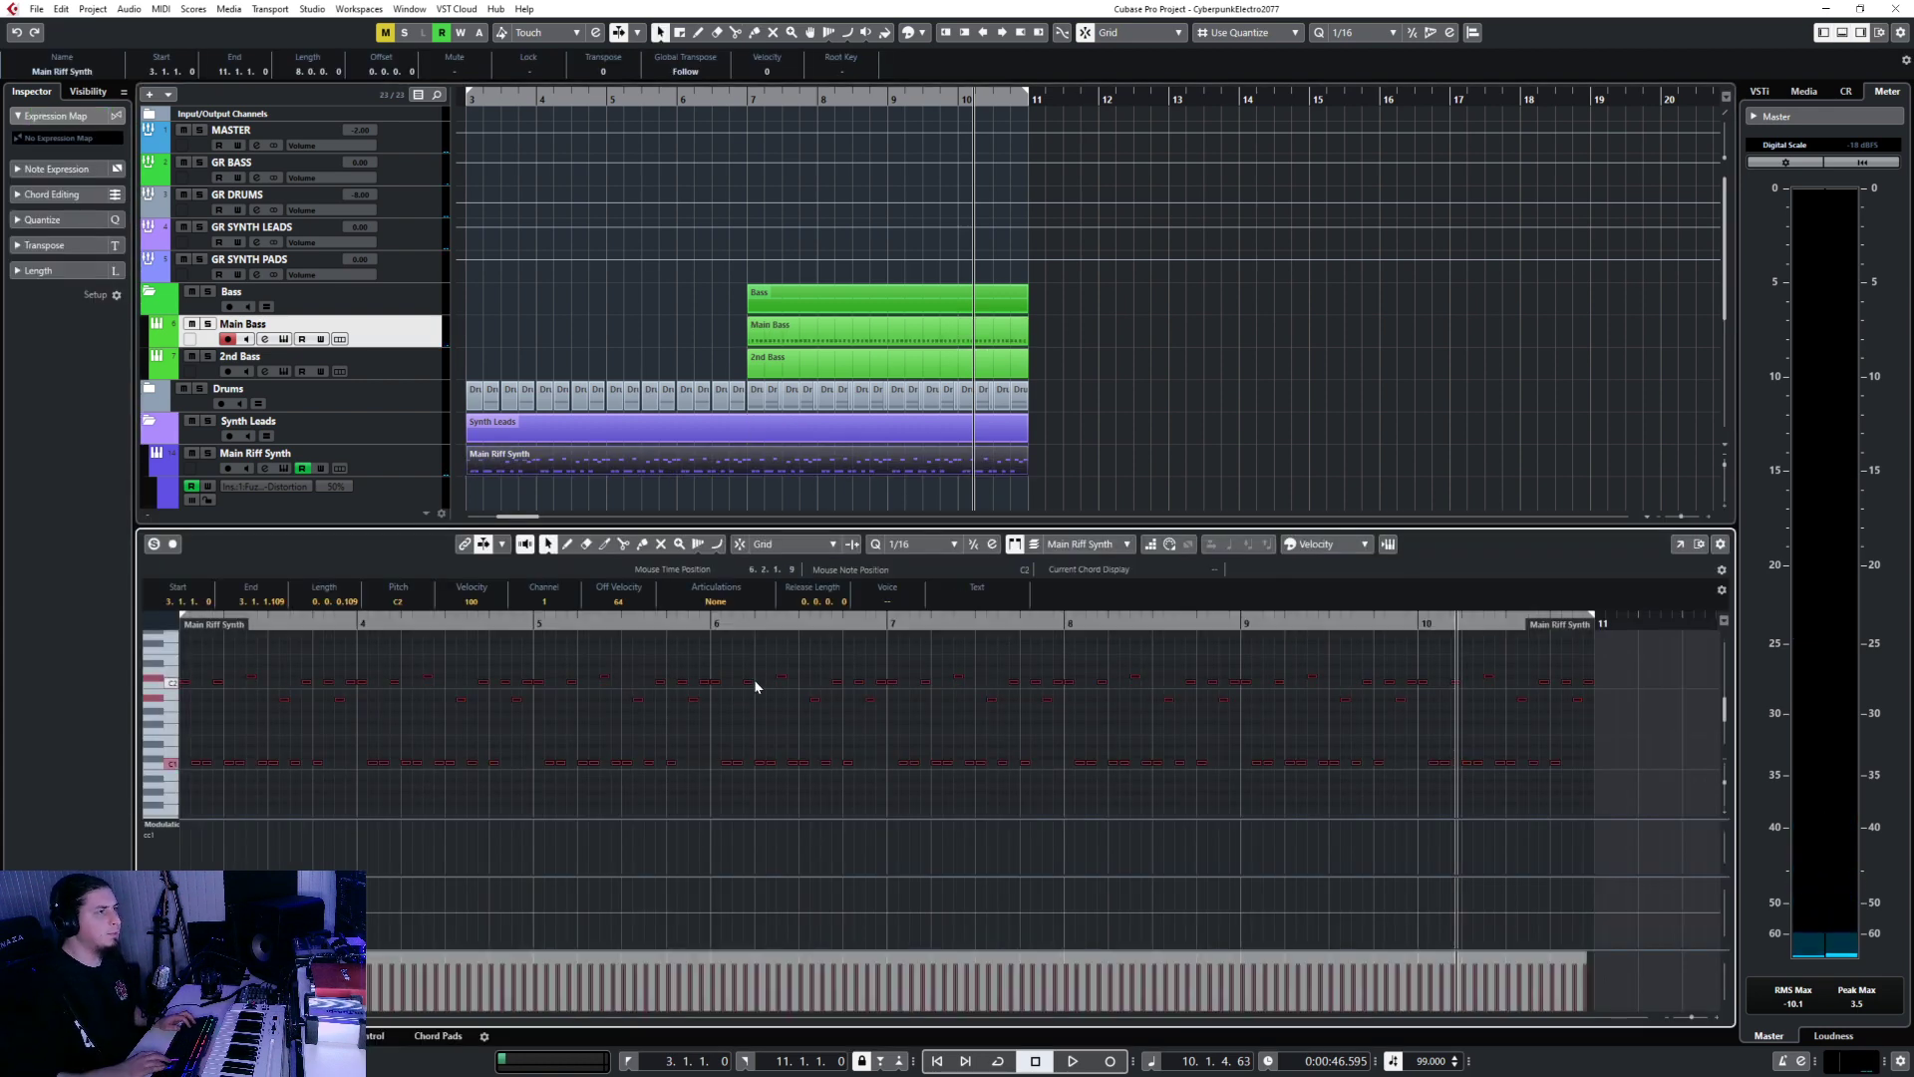
Play back the Main Riff Synth notes starting from bar 3.
scroll(754, 679, up, 2)
scroll(704, 288, left, 3)
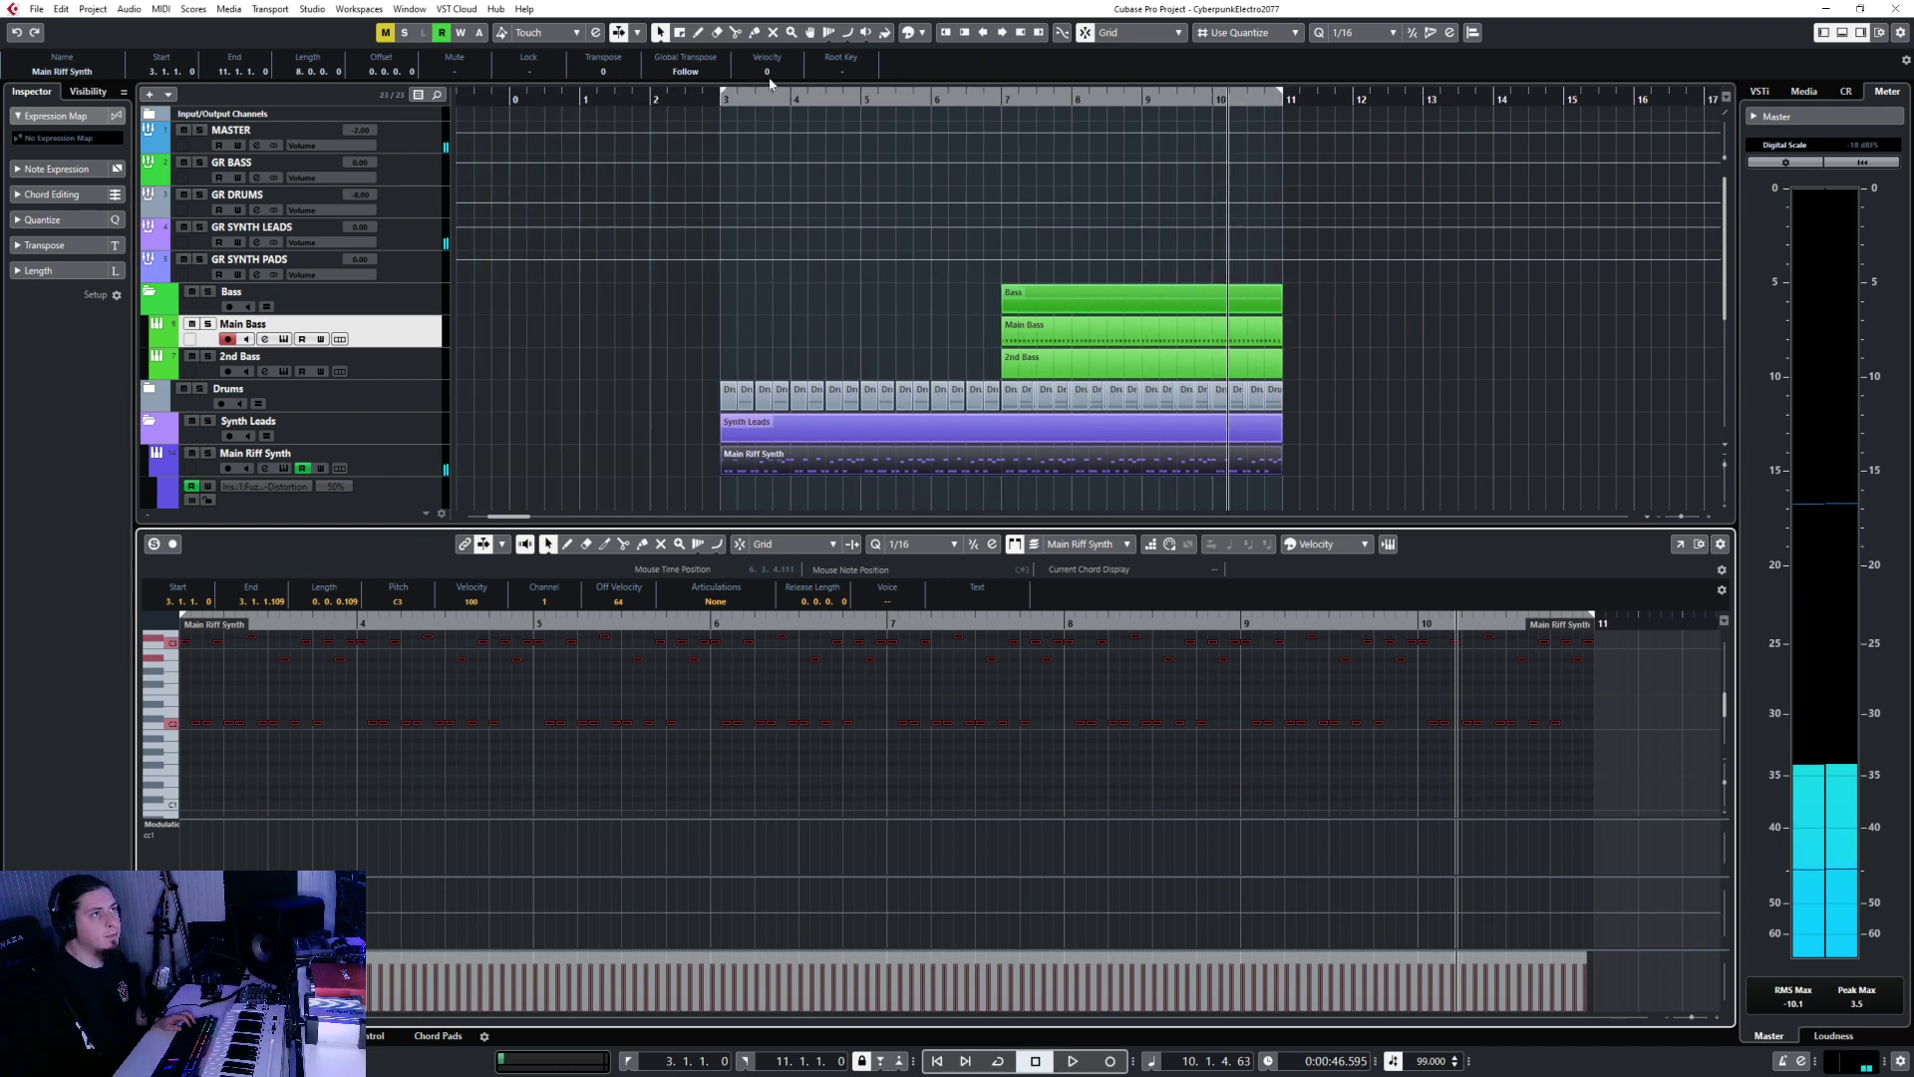
click(719, 98)
key(space)
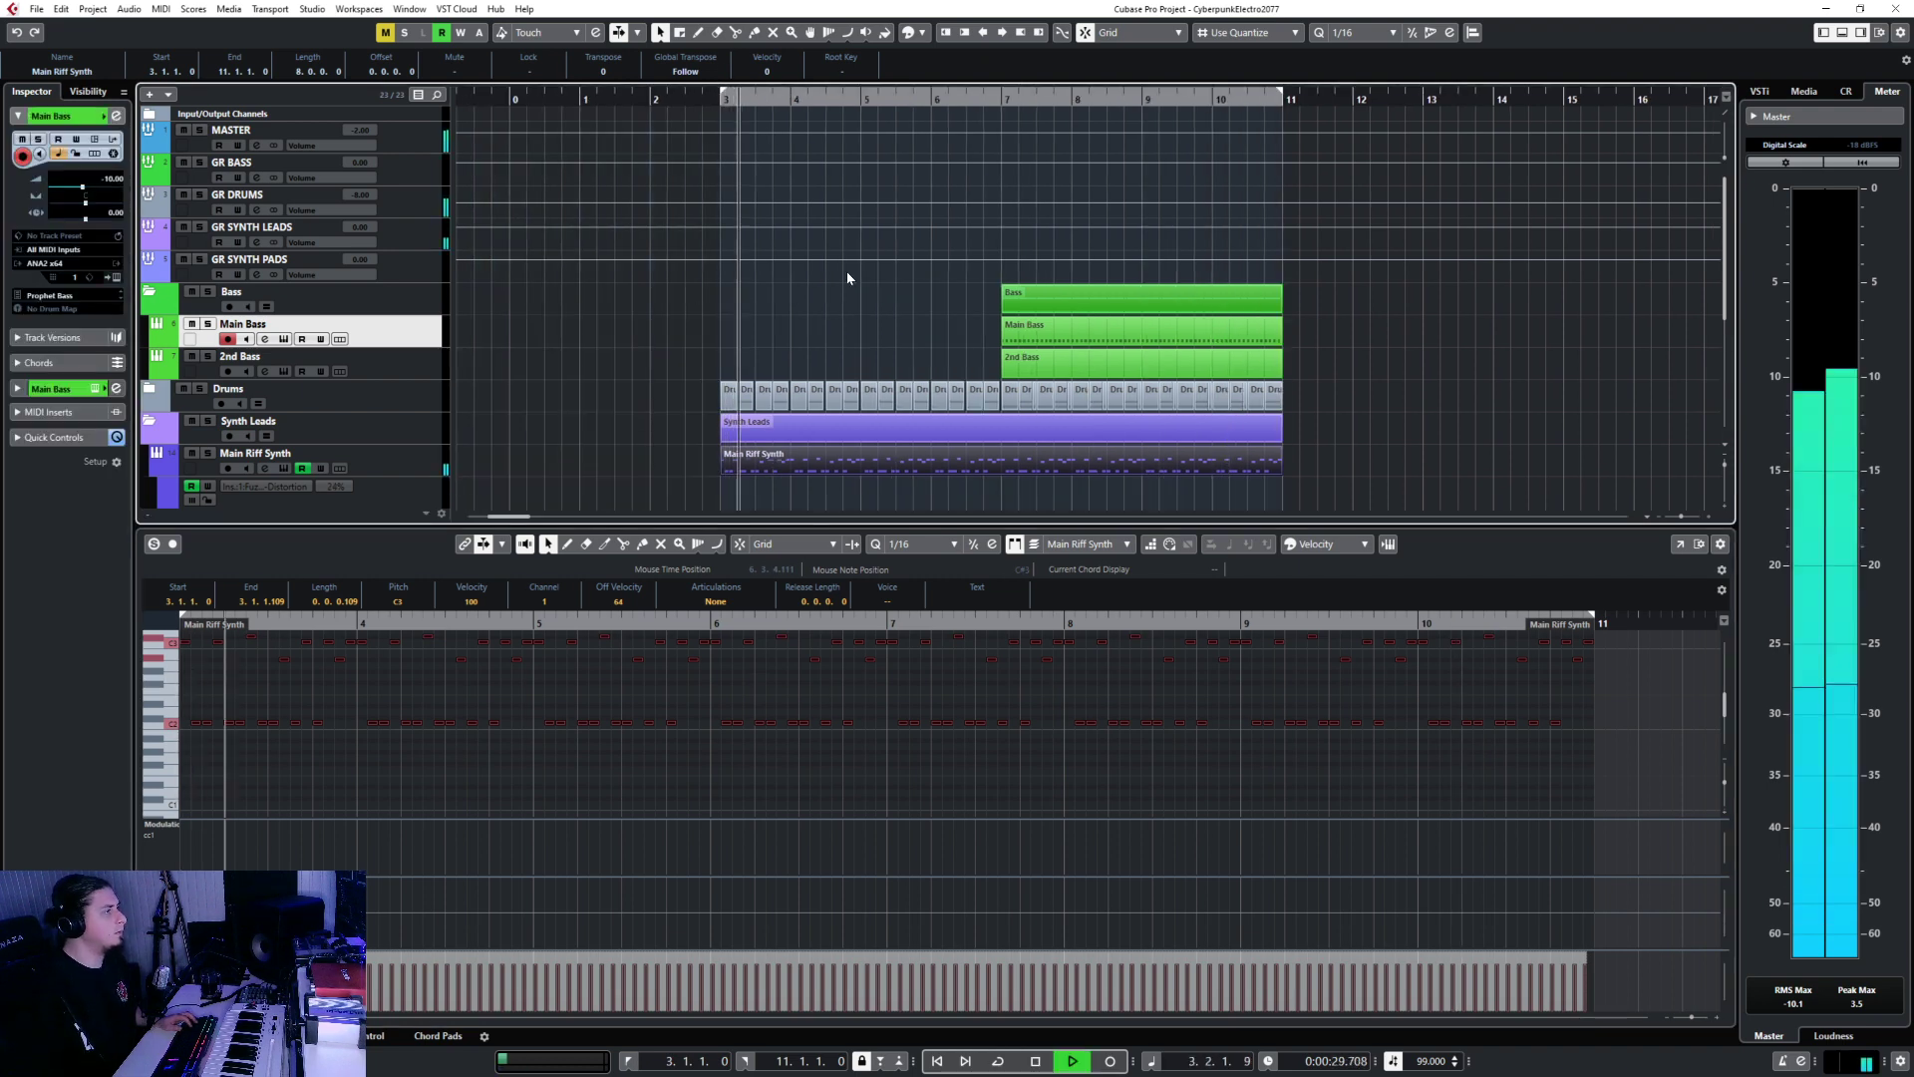
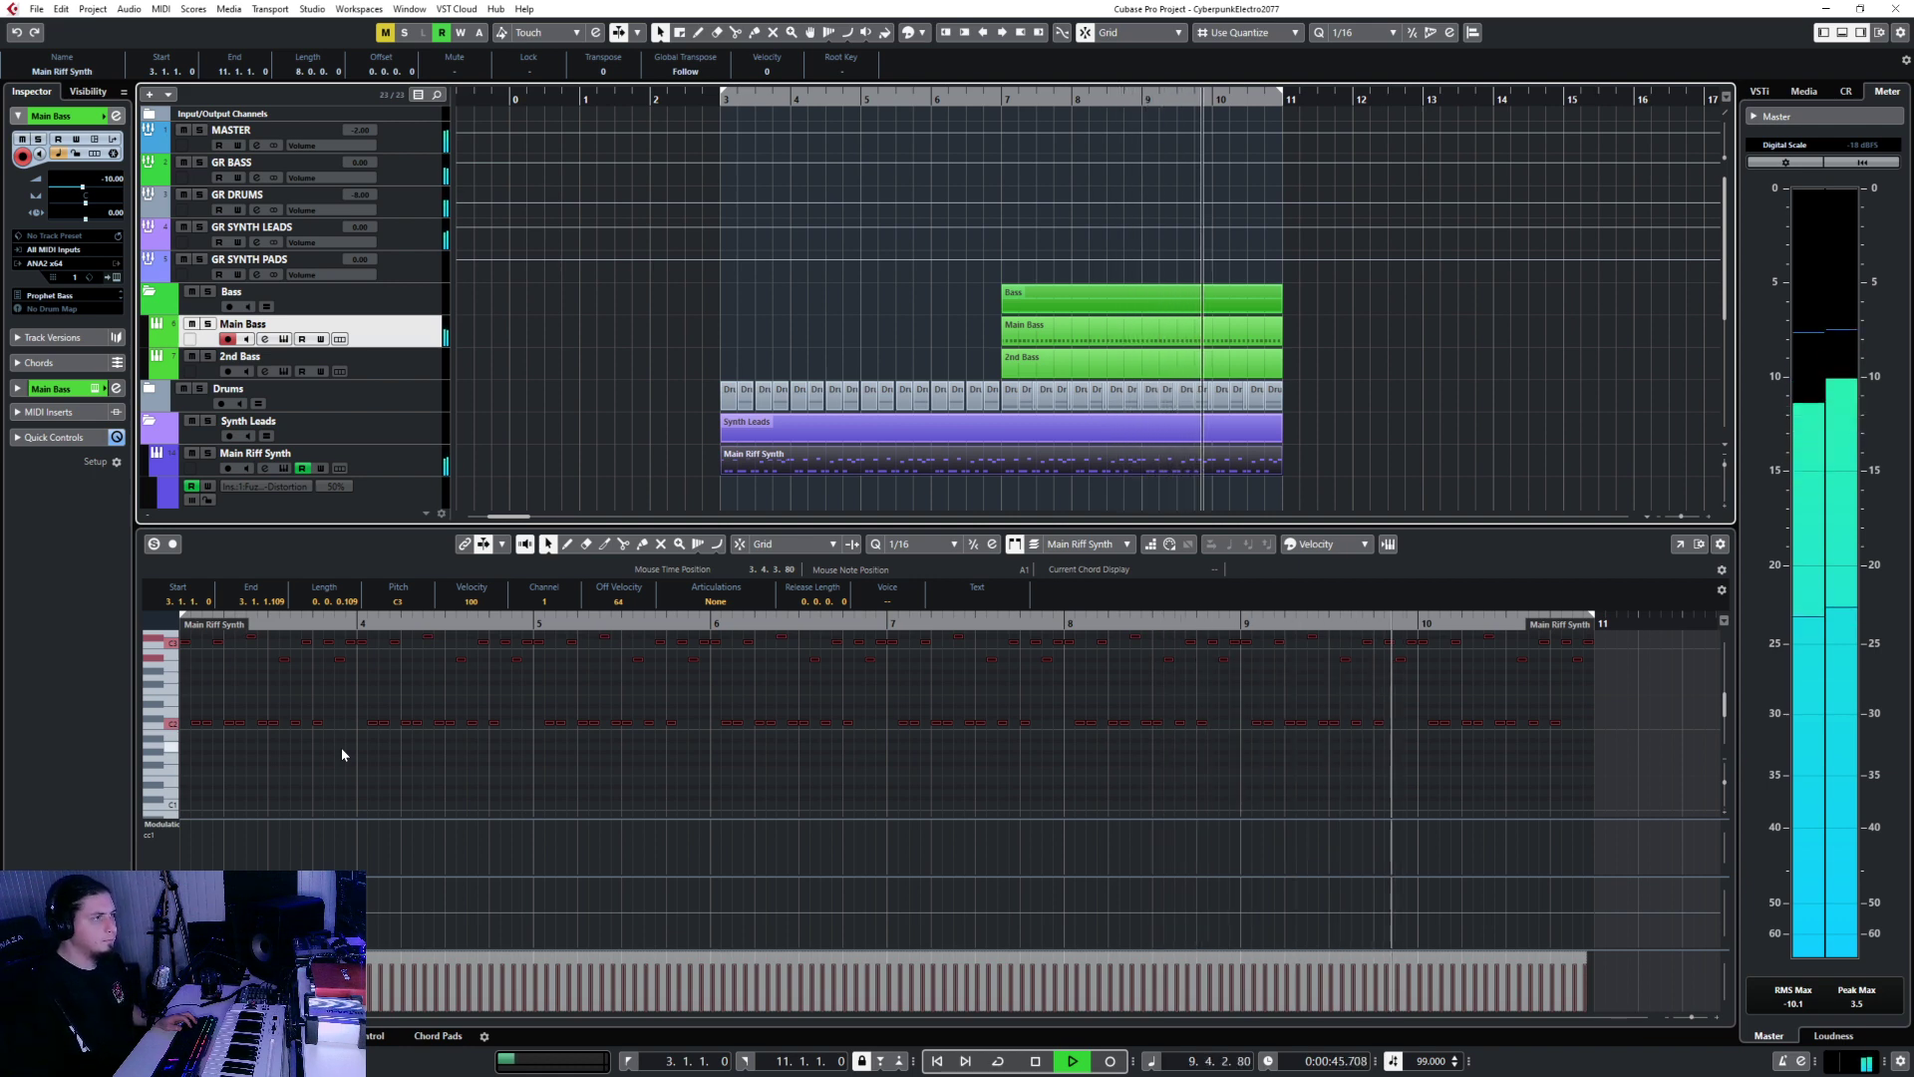
Transpose all Main Riff Synth notes down an octave from C3 to C2, then close the editor.
key(shift+Down)
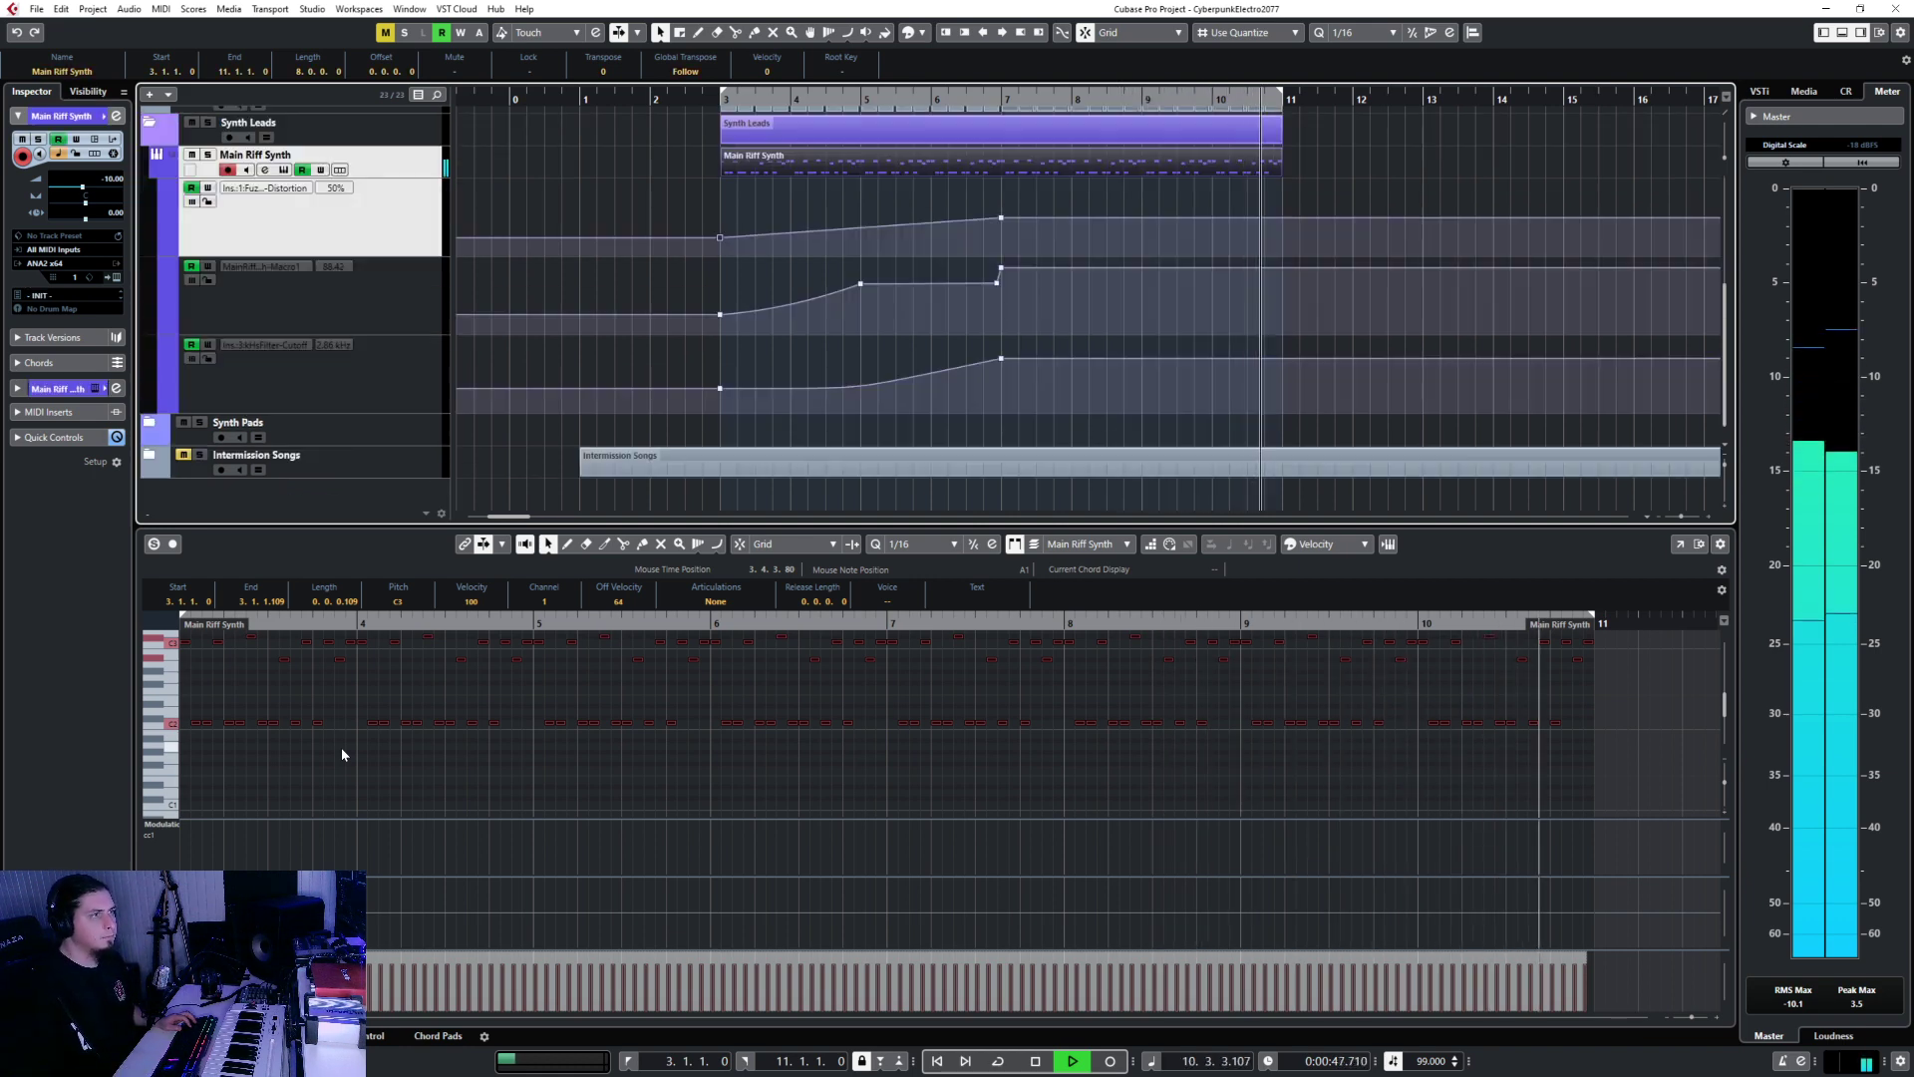
key(space)
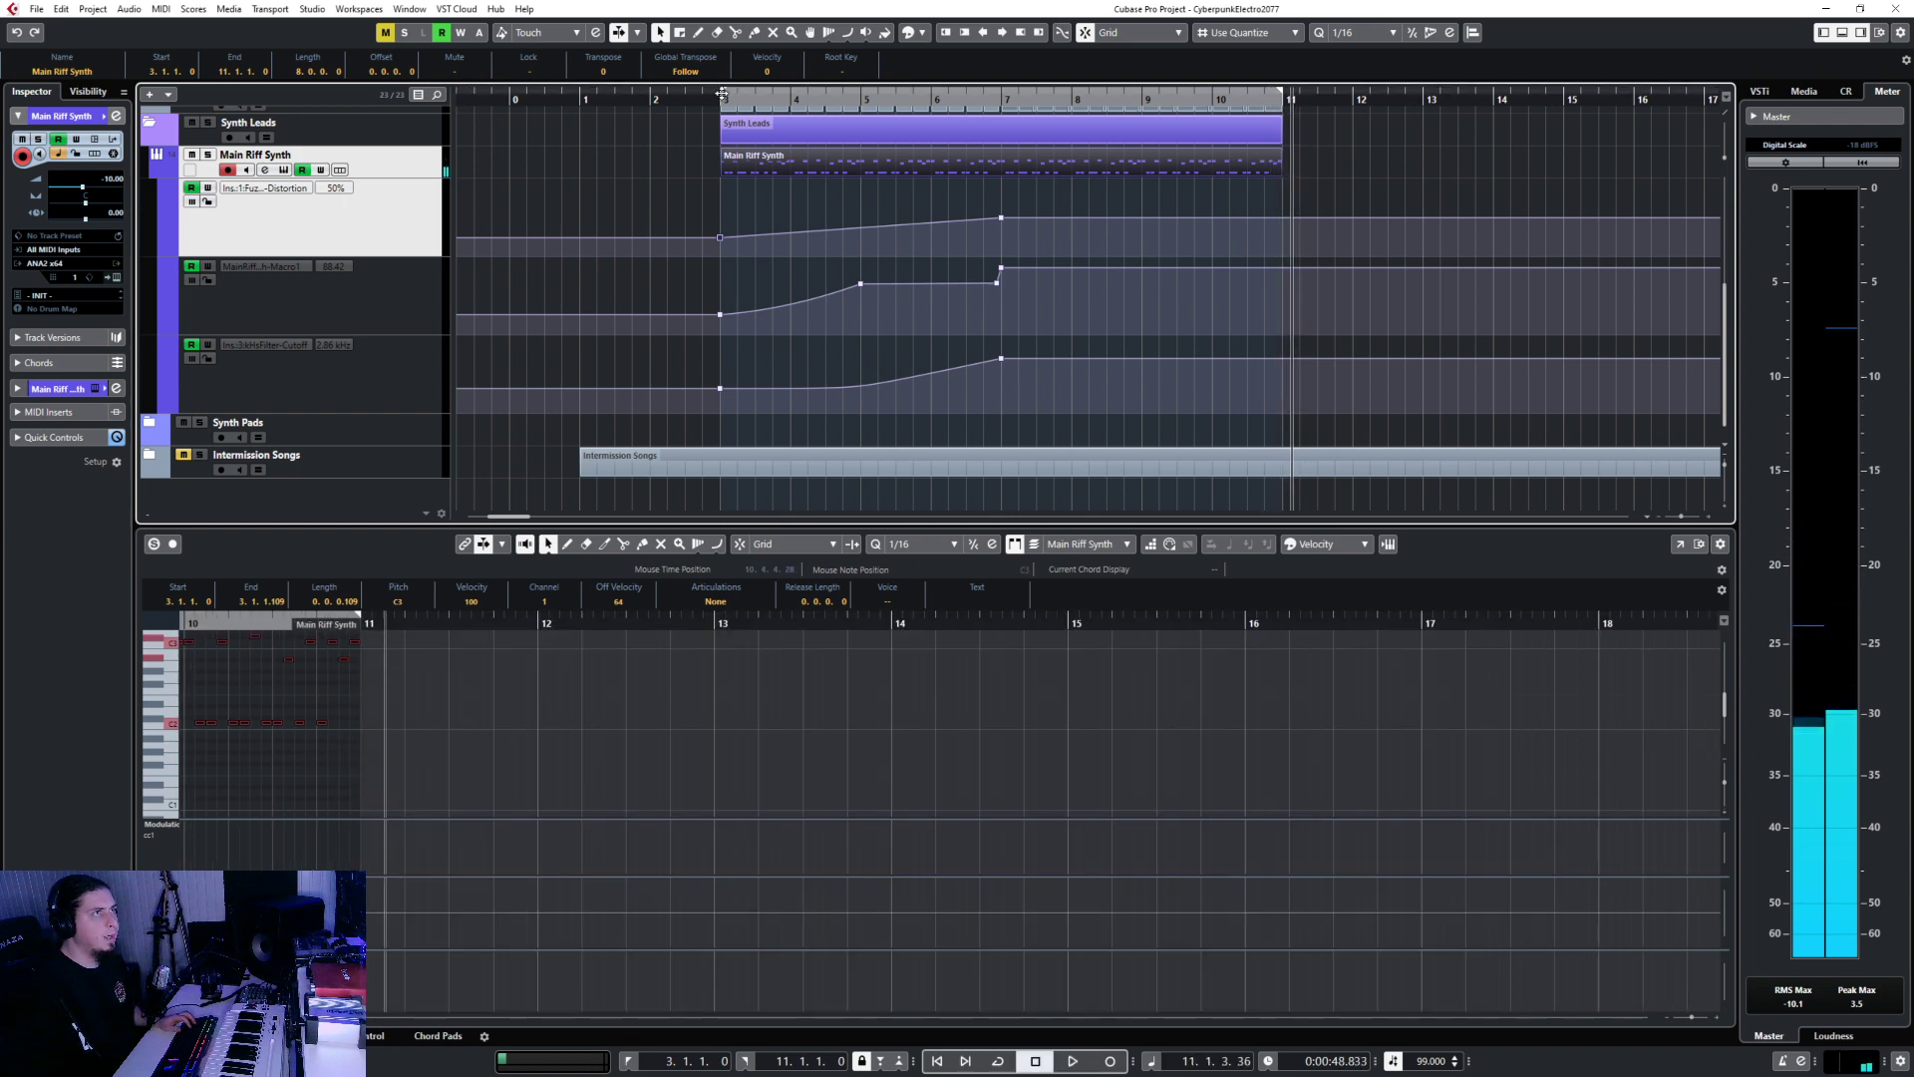
scroll(805, 386, up, 3)
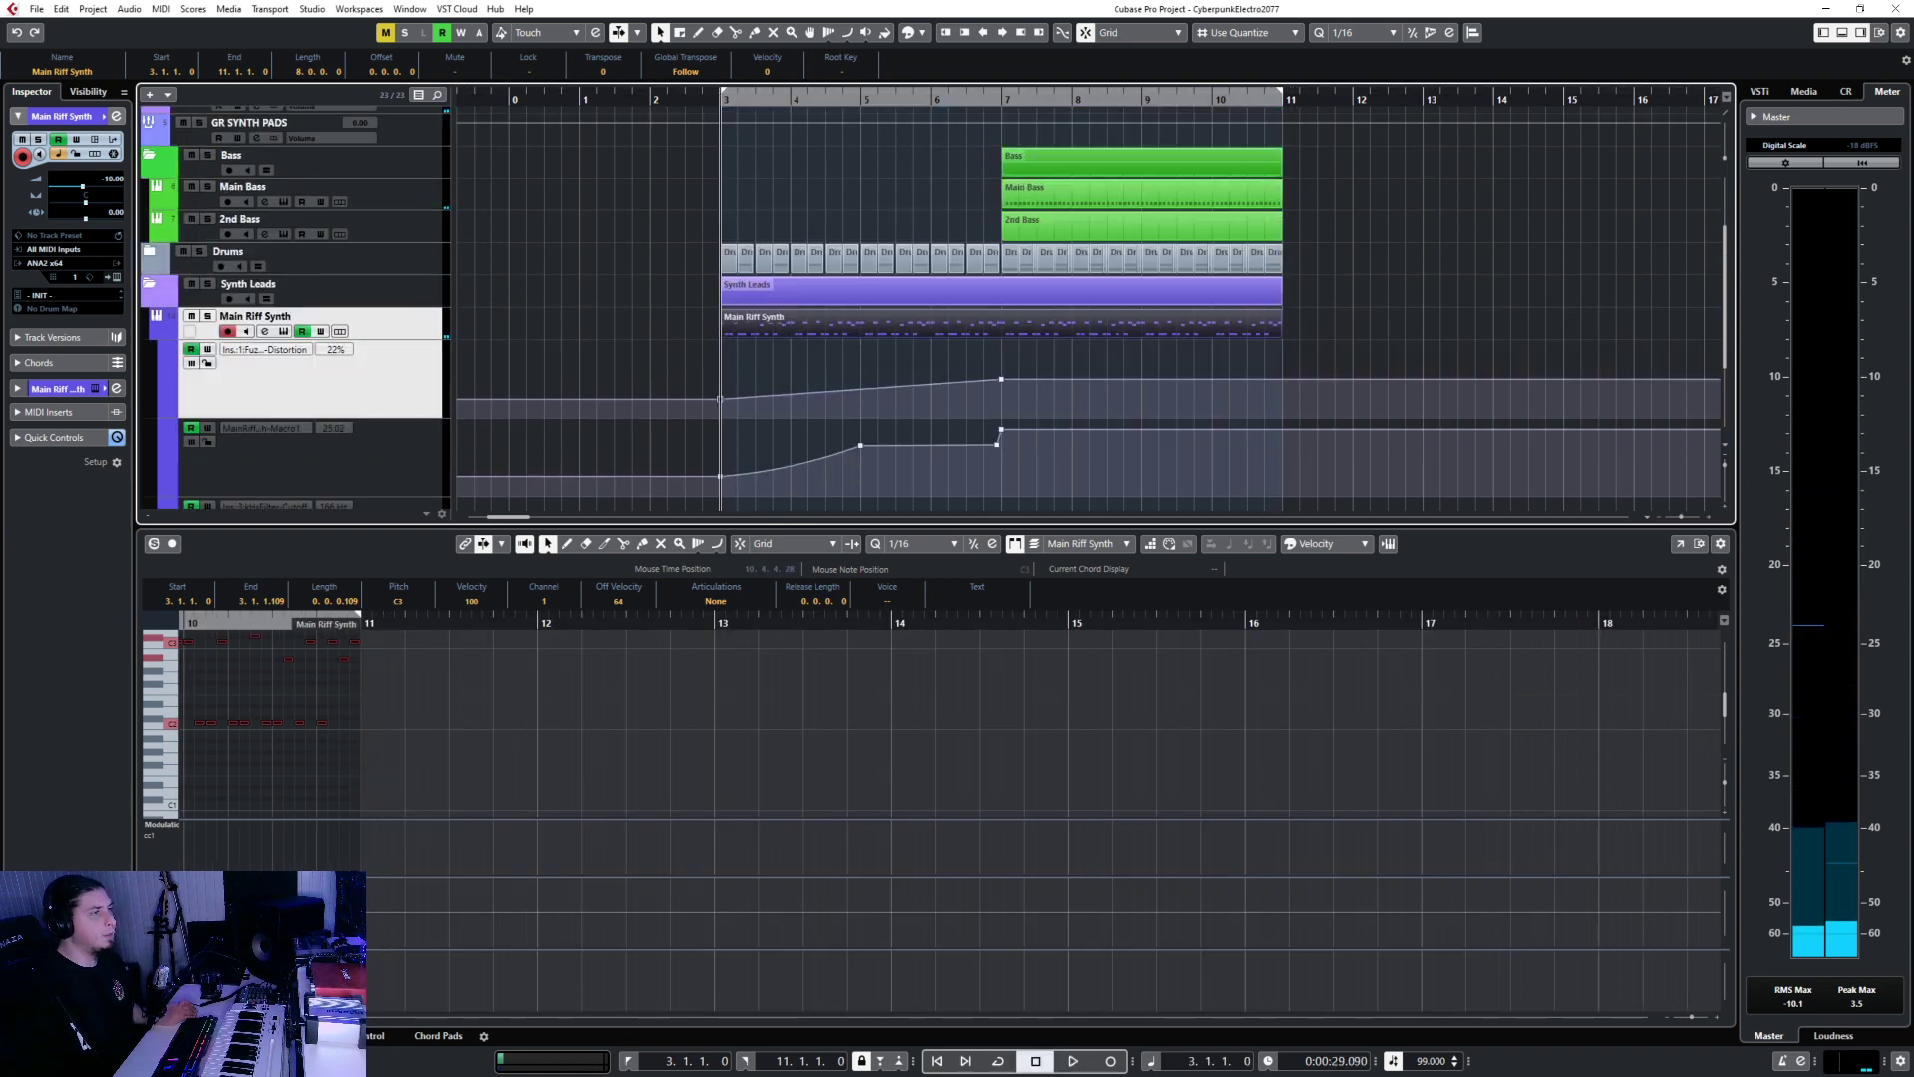
key(ctrl+e)
key(ctrl+e)
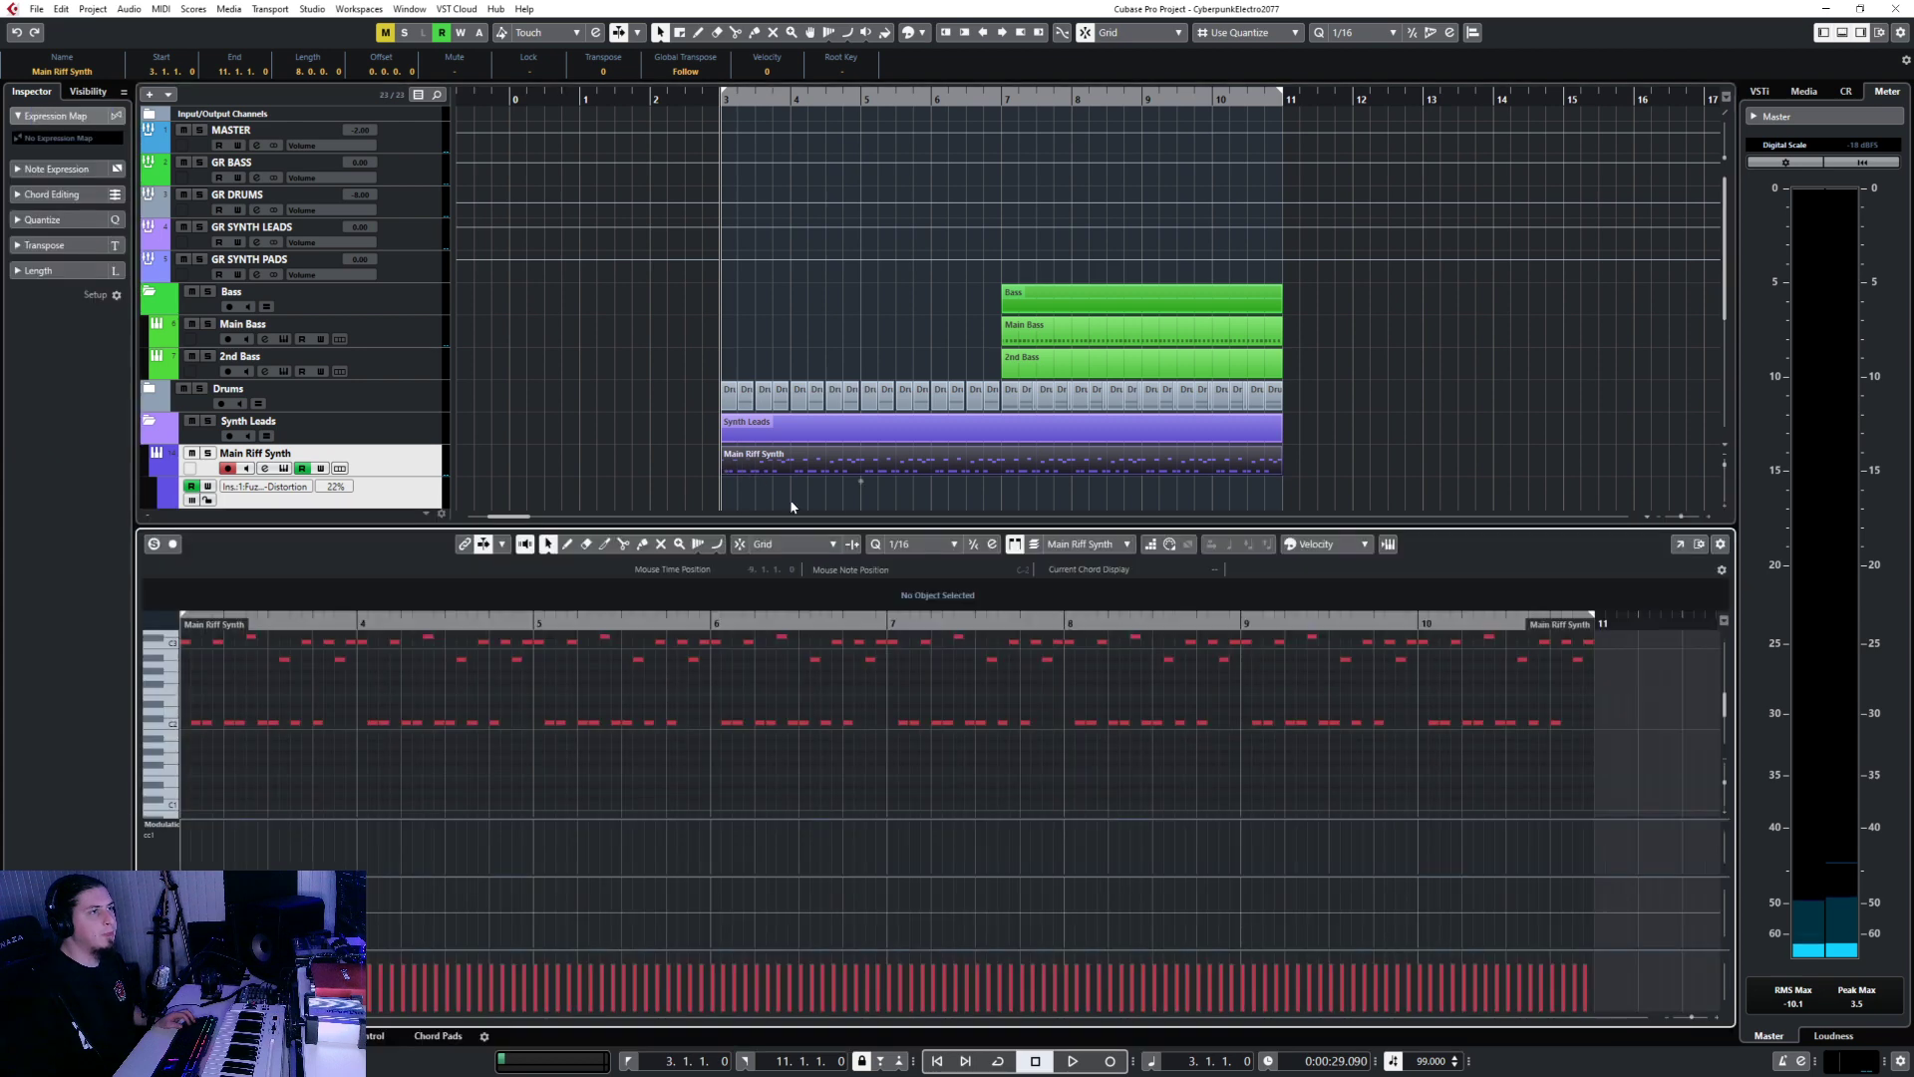
key(shift+Down)
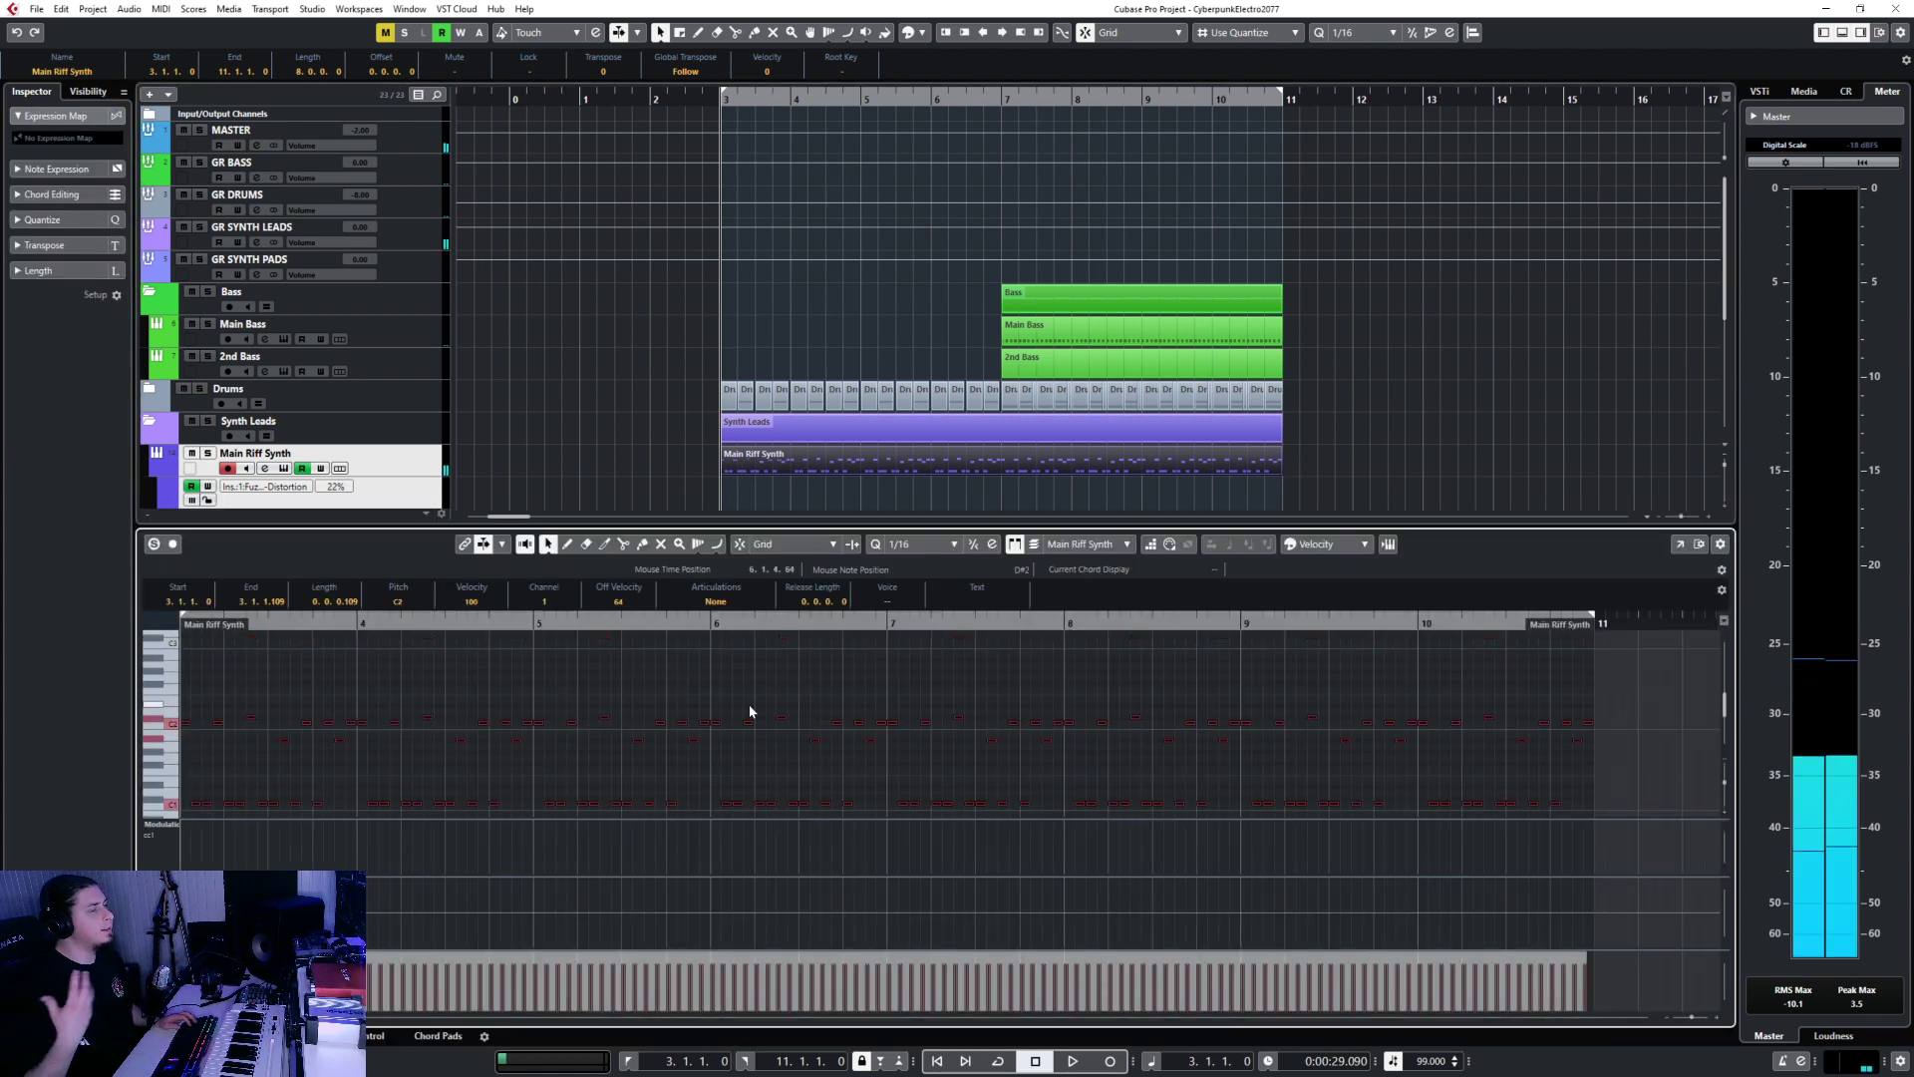
key(ctrl+e)
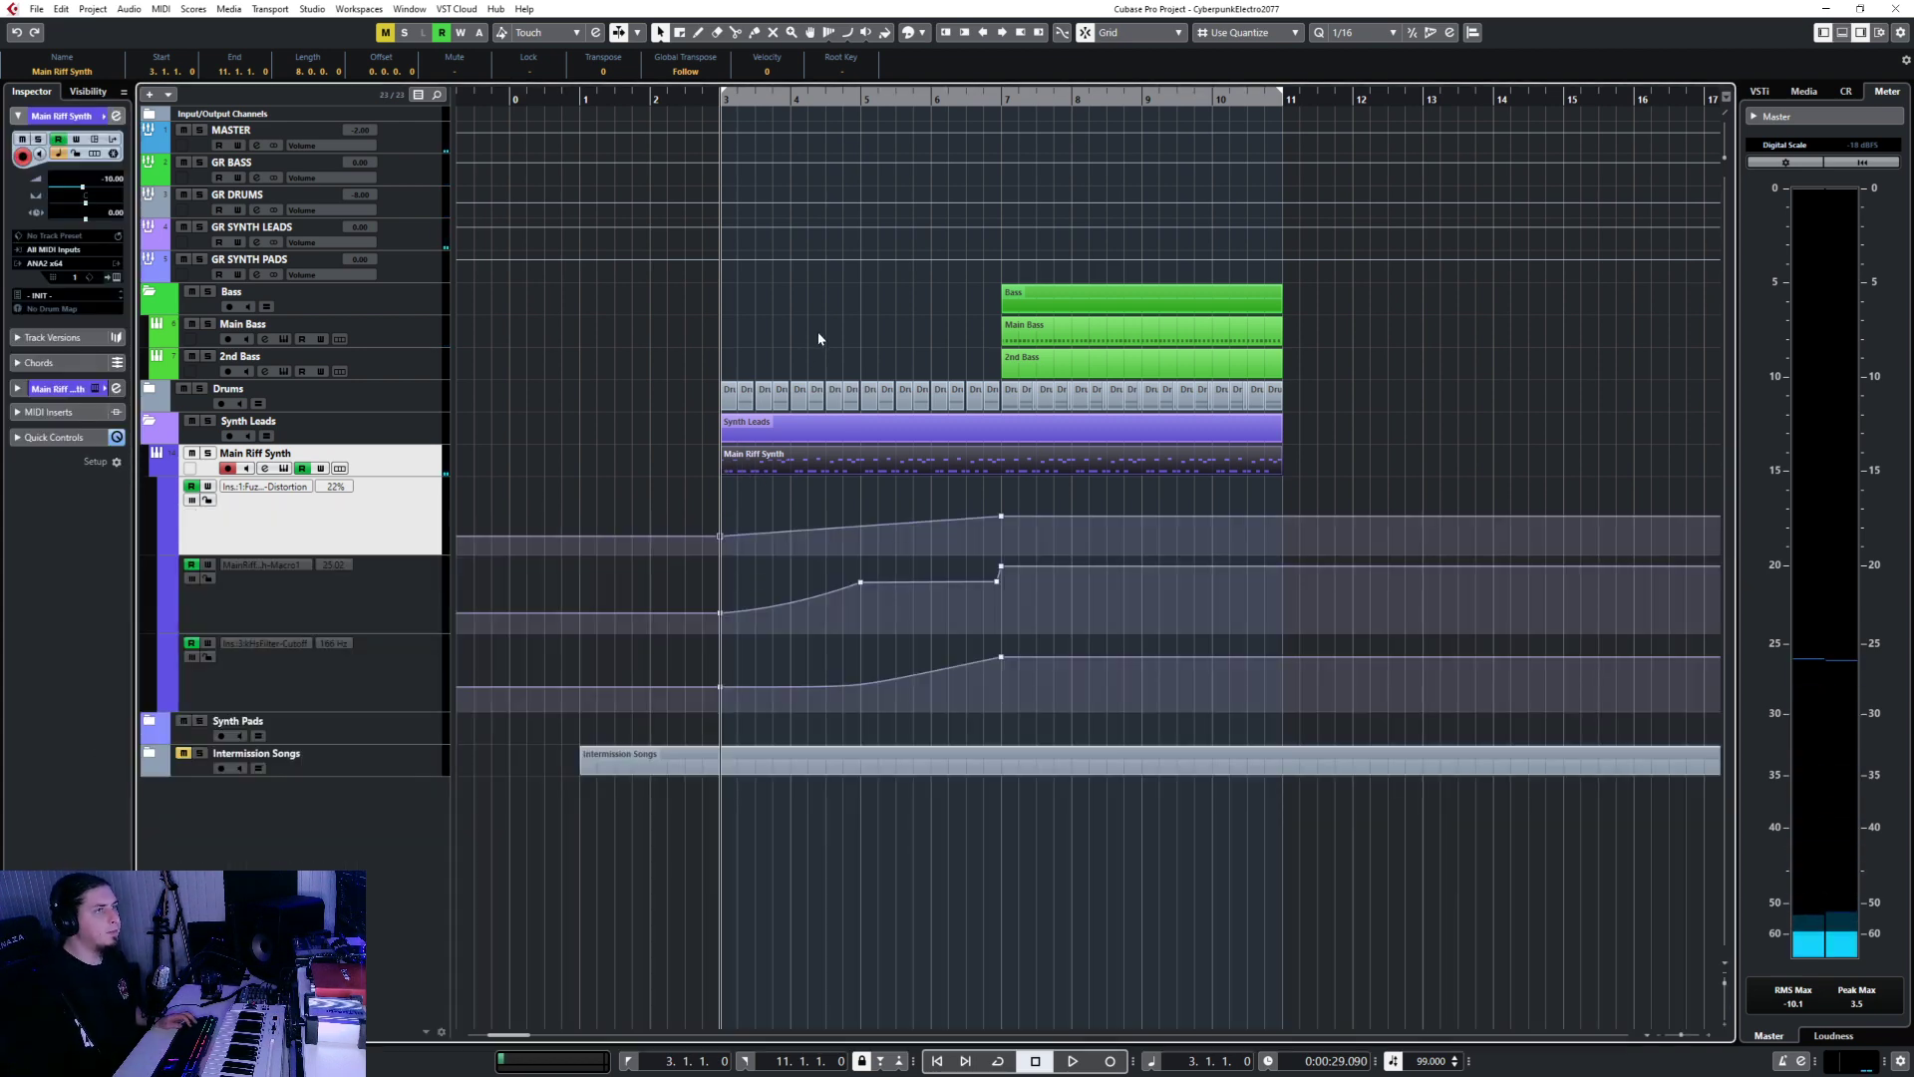
Open Main Bass in the note editor and delete all of its existing notes.
click(969, 94)
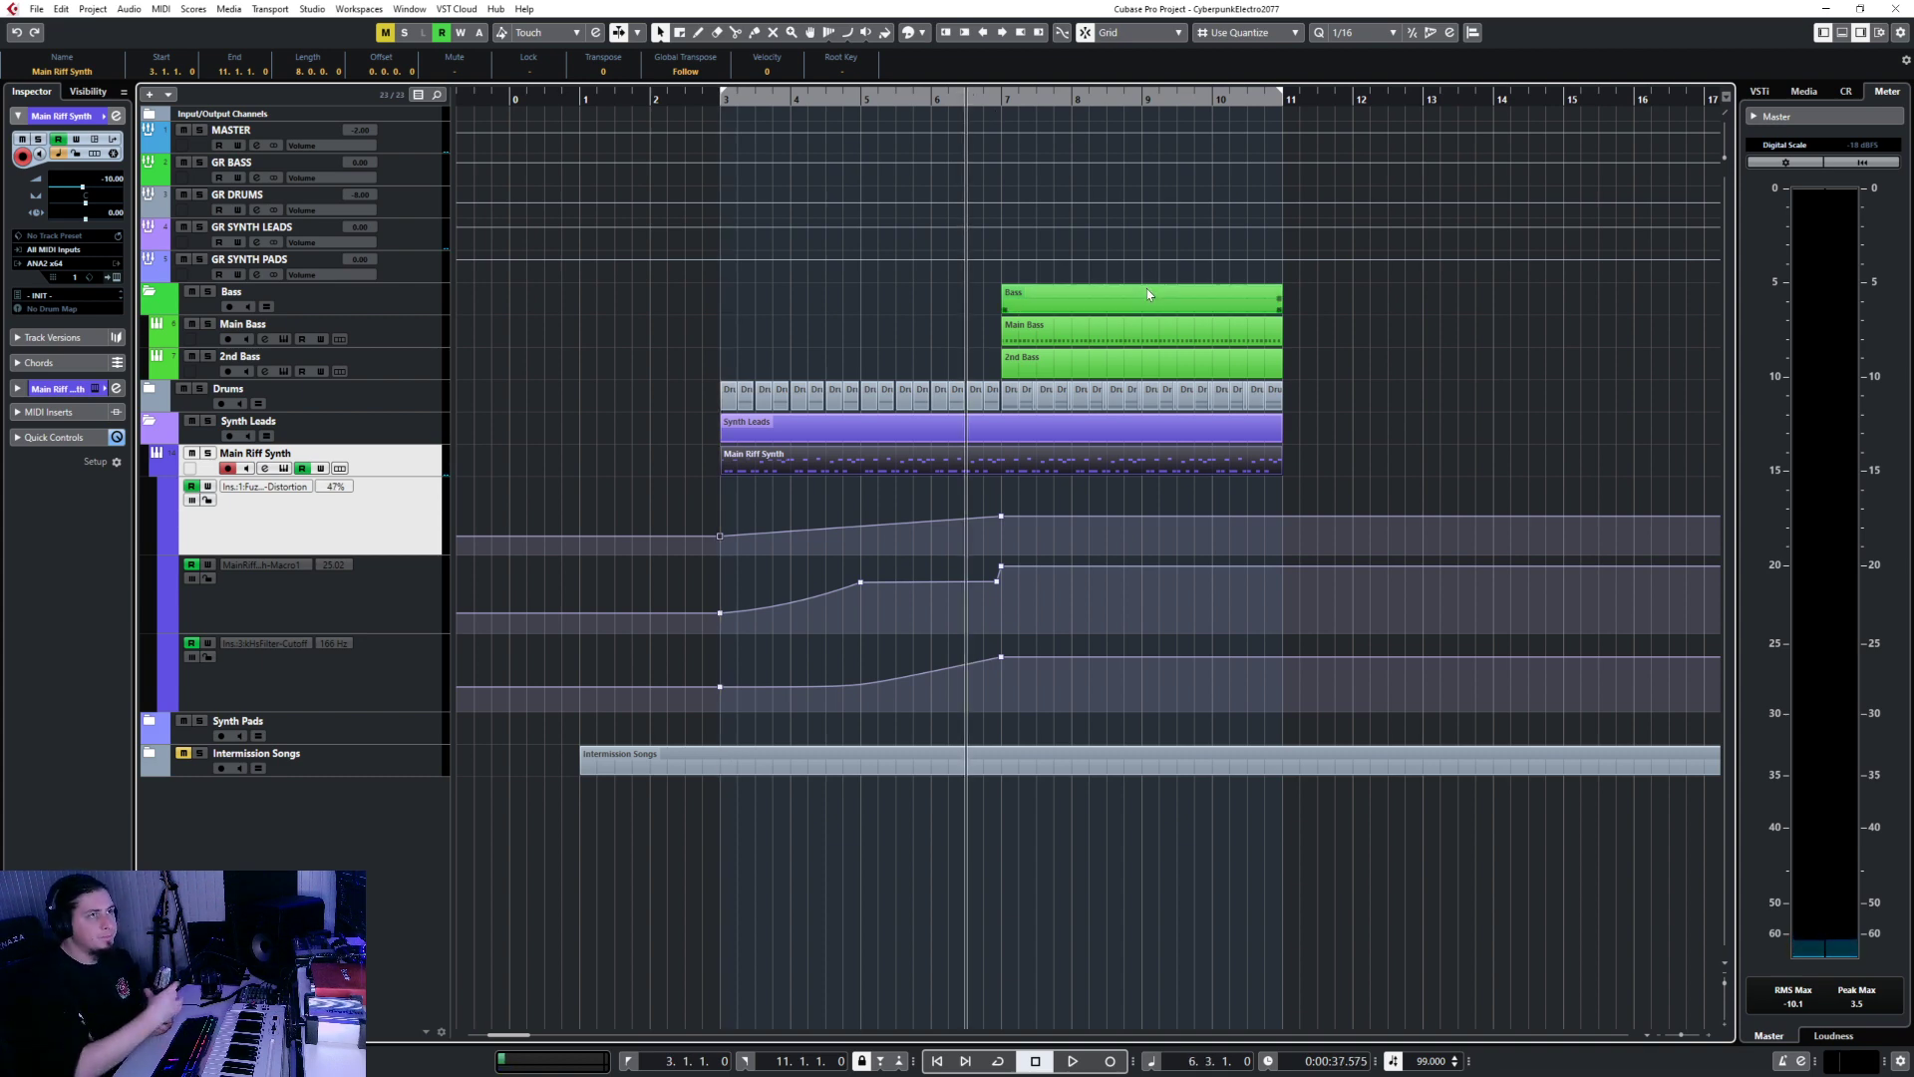
double_click(1137, 332)
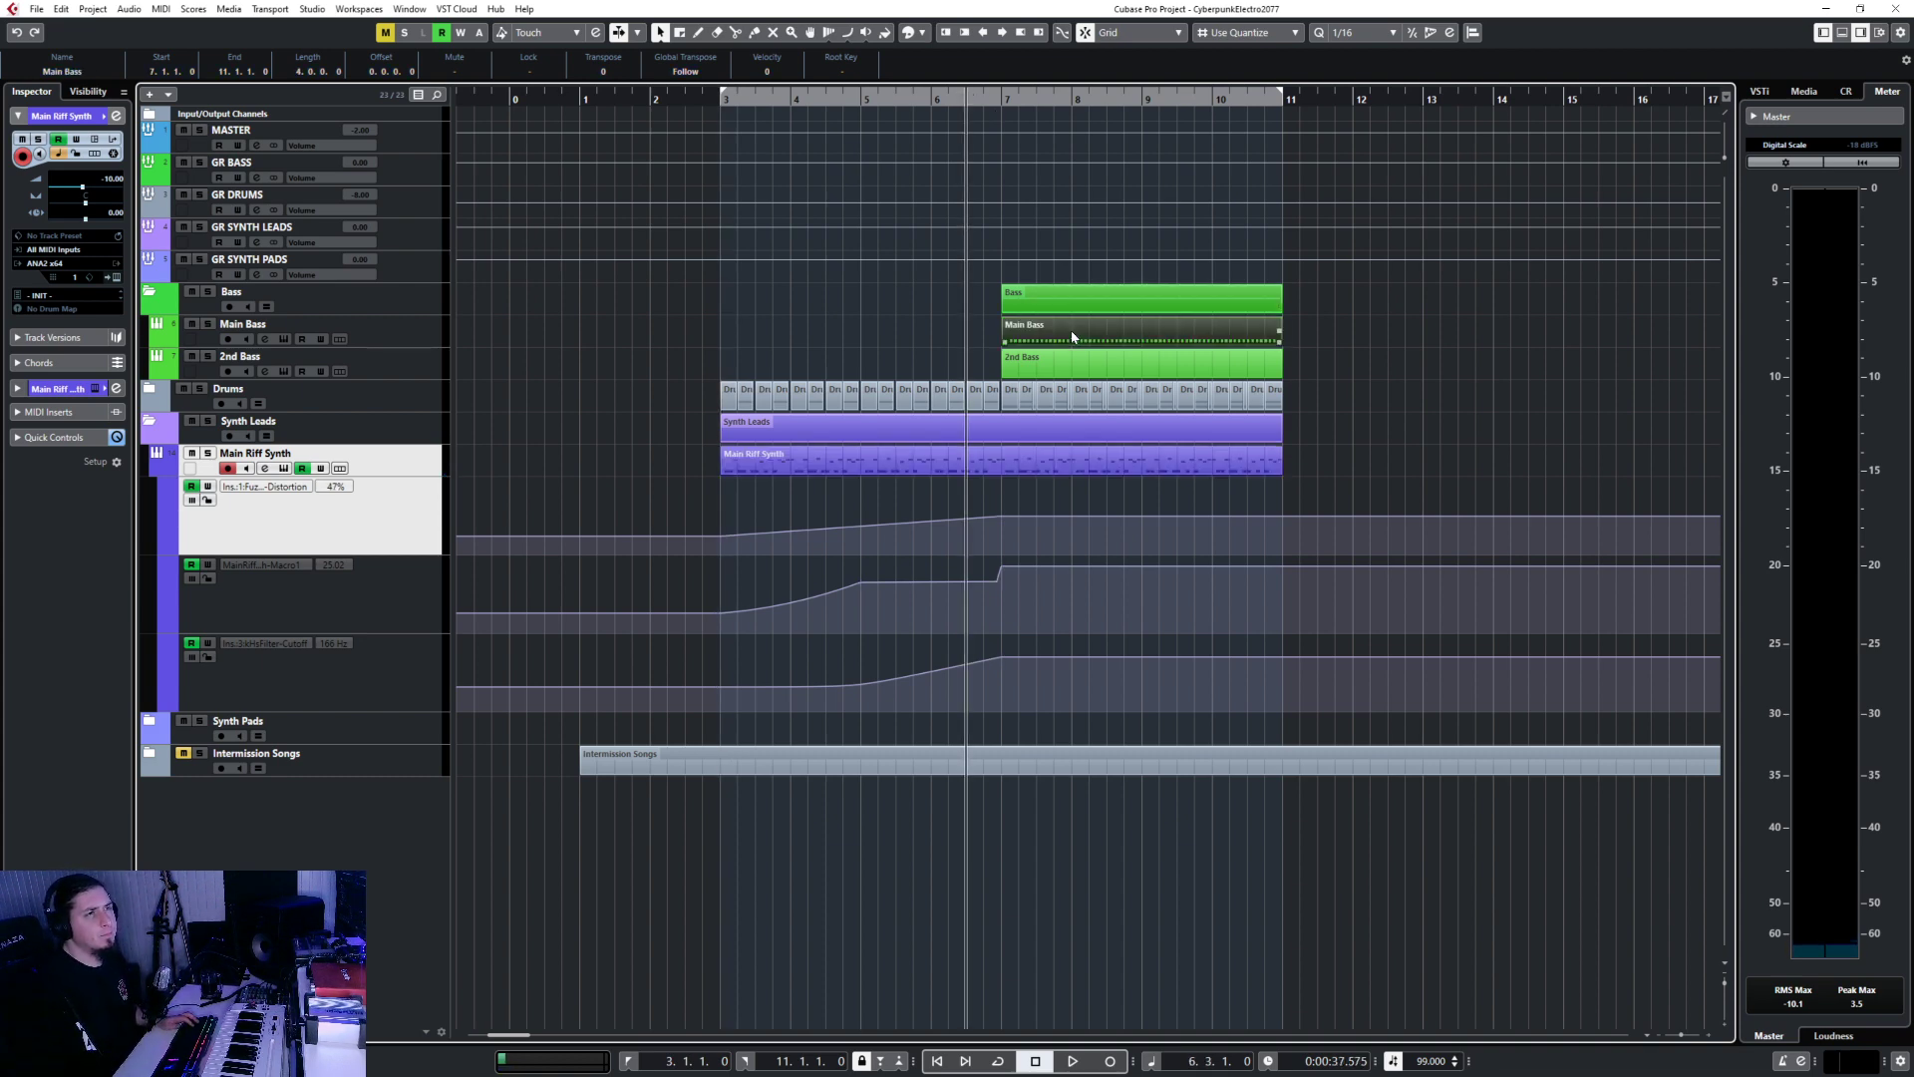
scroll(377, 760, down, 2)
scroll(377, 760, left, 3)
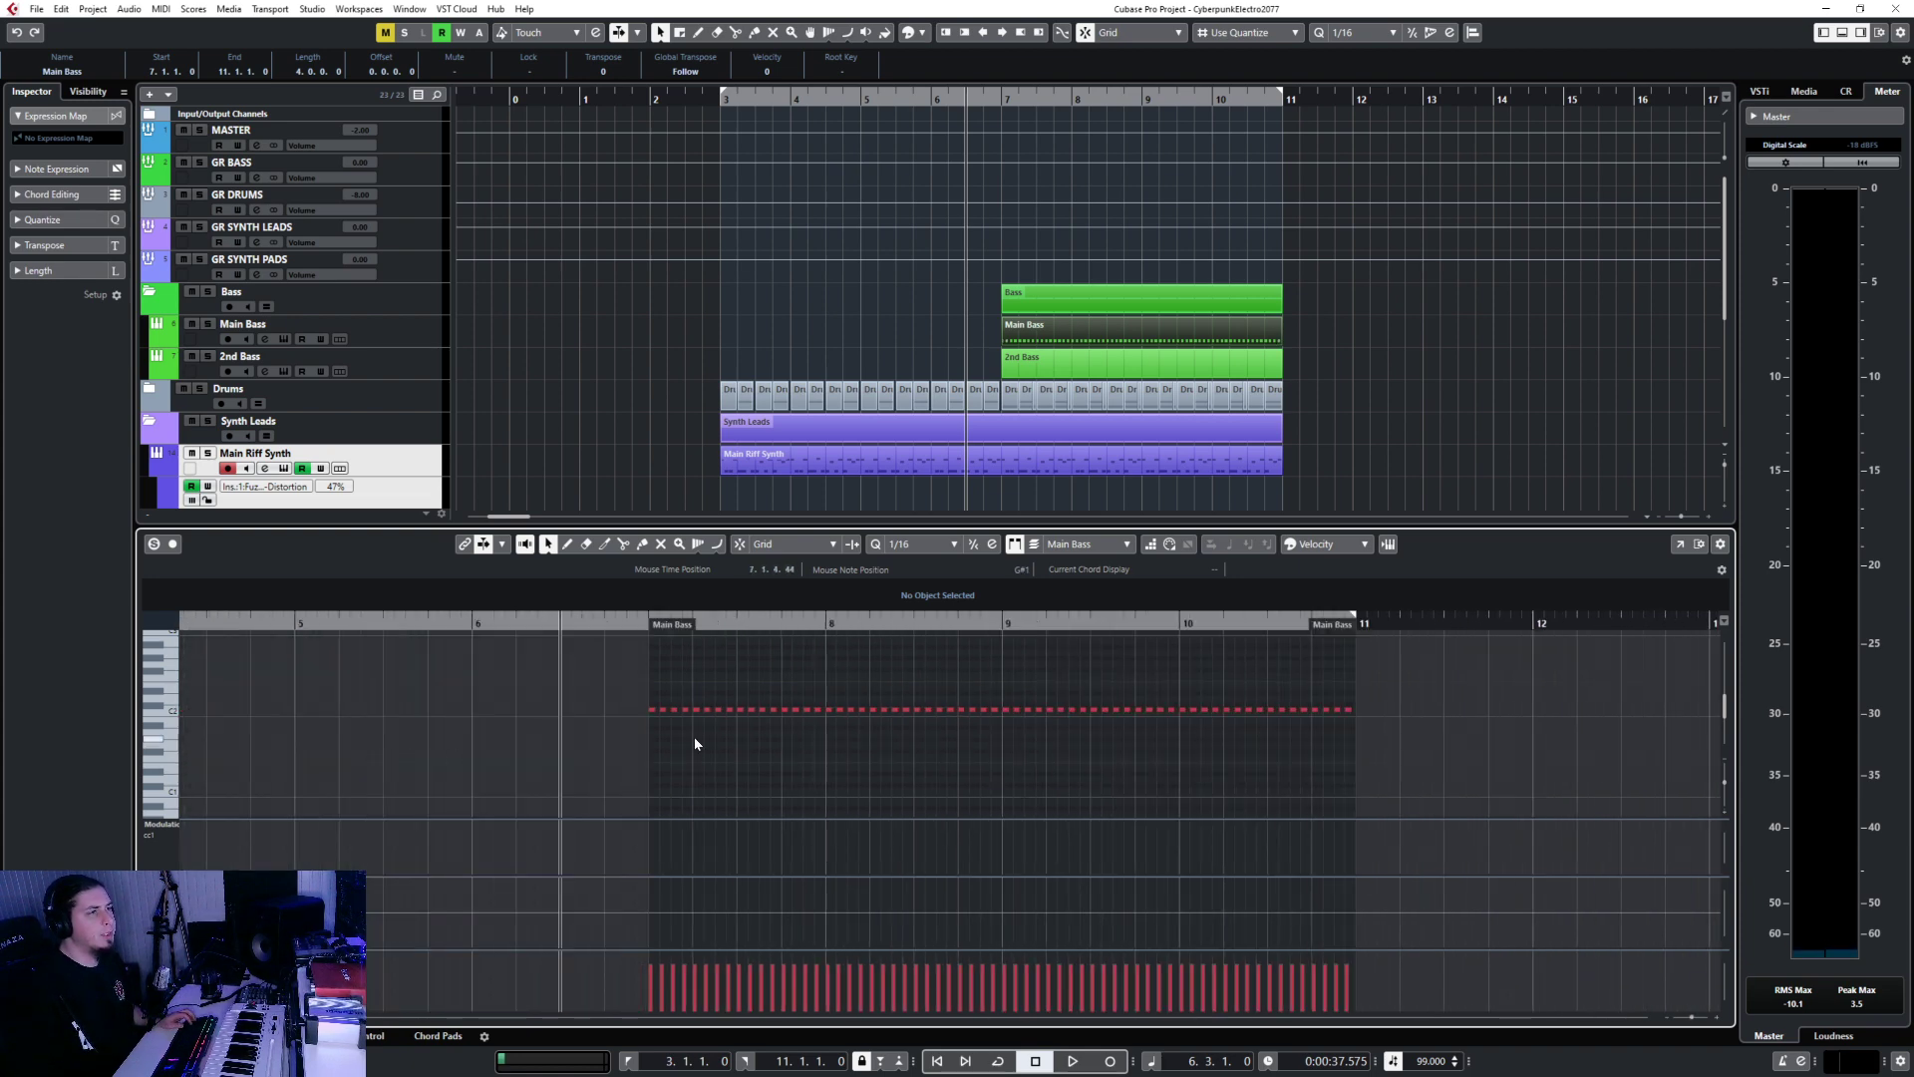
scroll(451, 698, right, 2)
drag(554, 692, 1224, 735)
key(Delete)
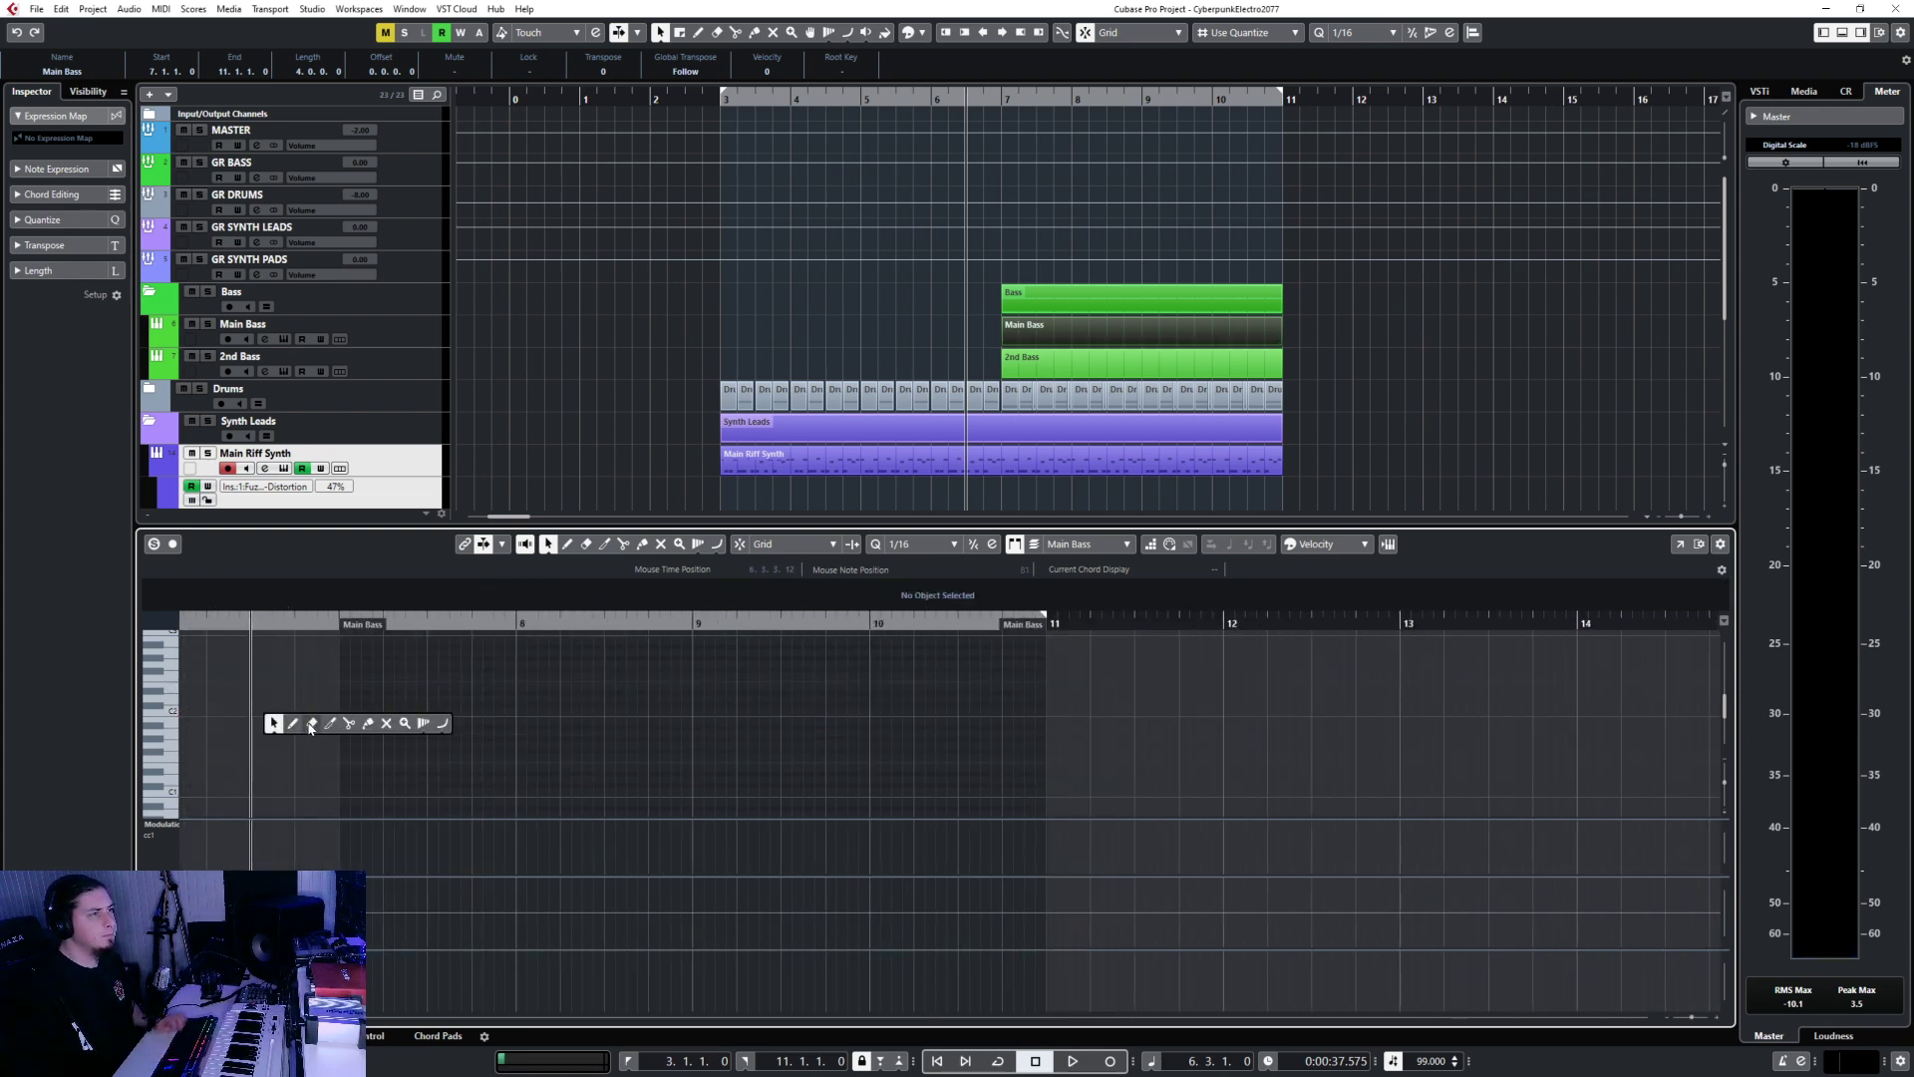
Draw four C2 notes in bar 7 and lengthen them to two sixteenths each.
key(8)
scroll(362, 709, up, 2)
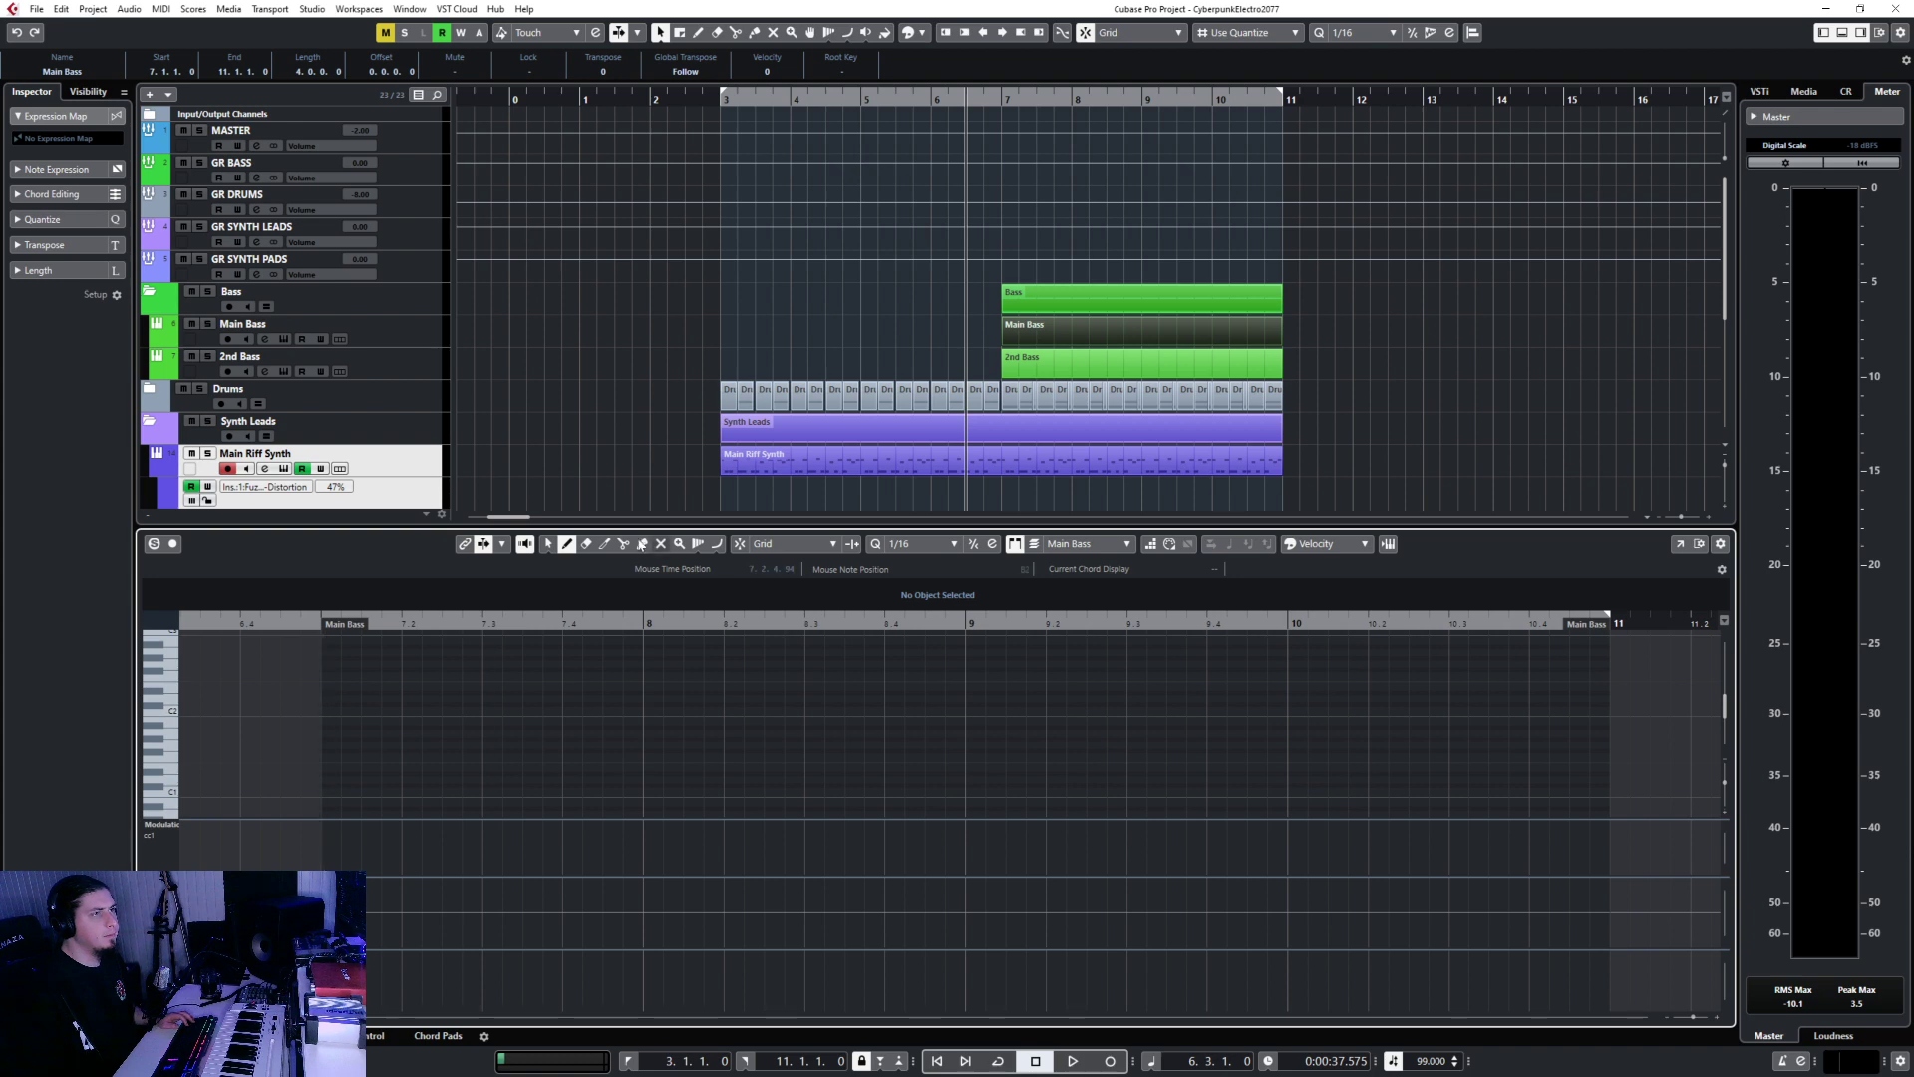
click(332, 710)
click(409, 709)
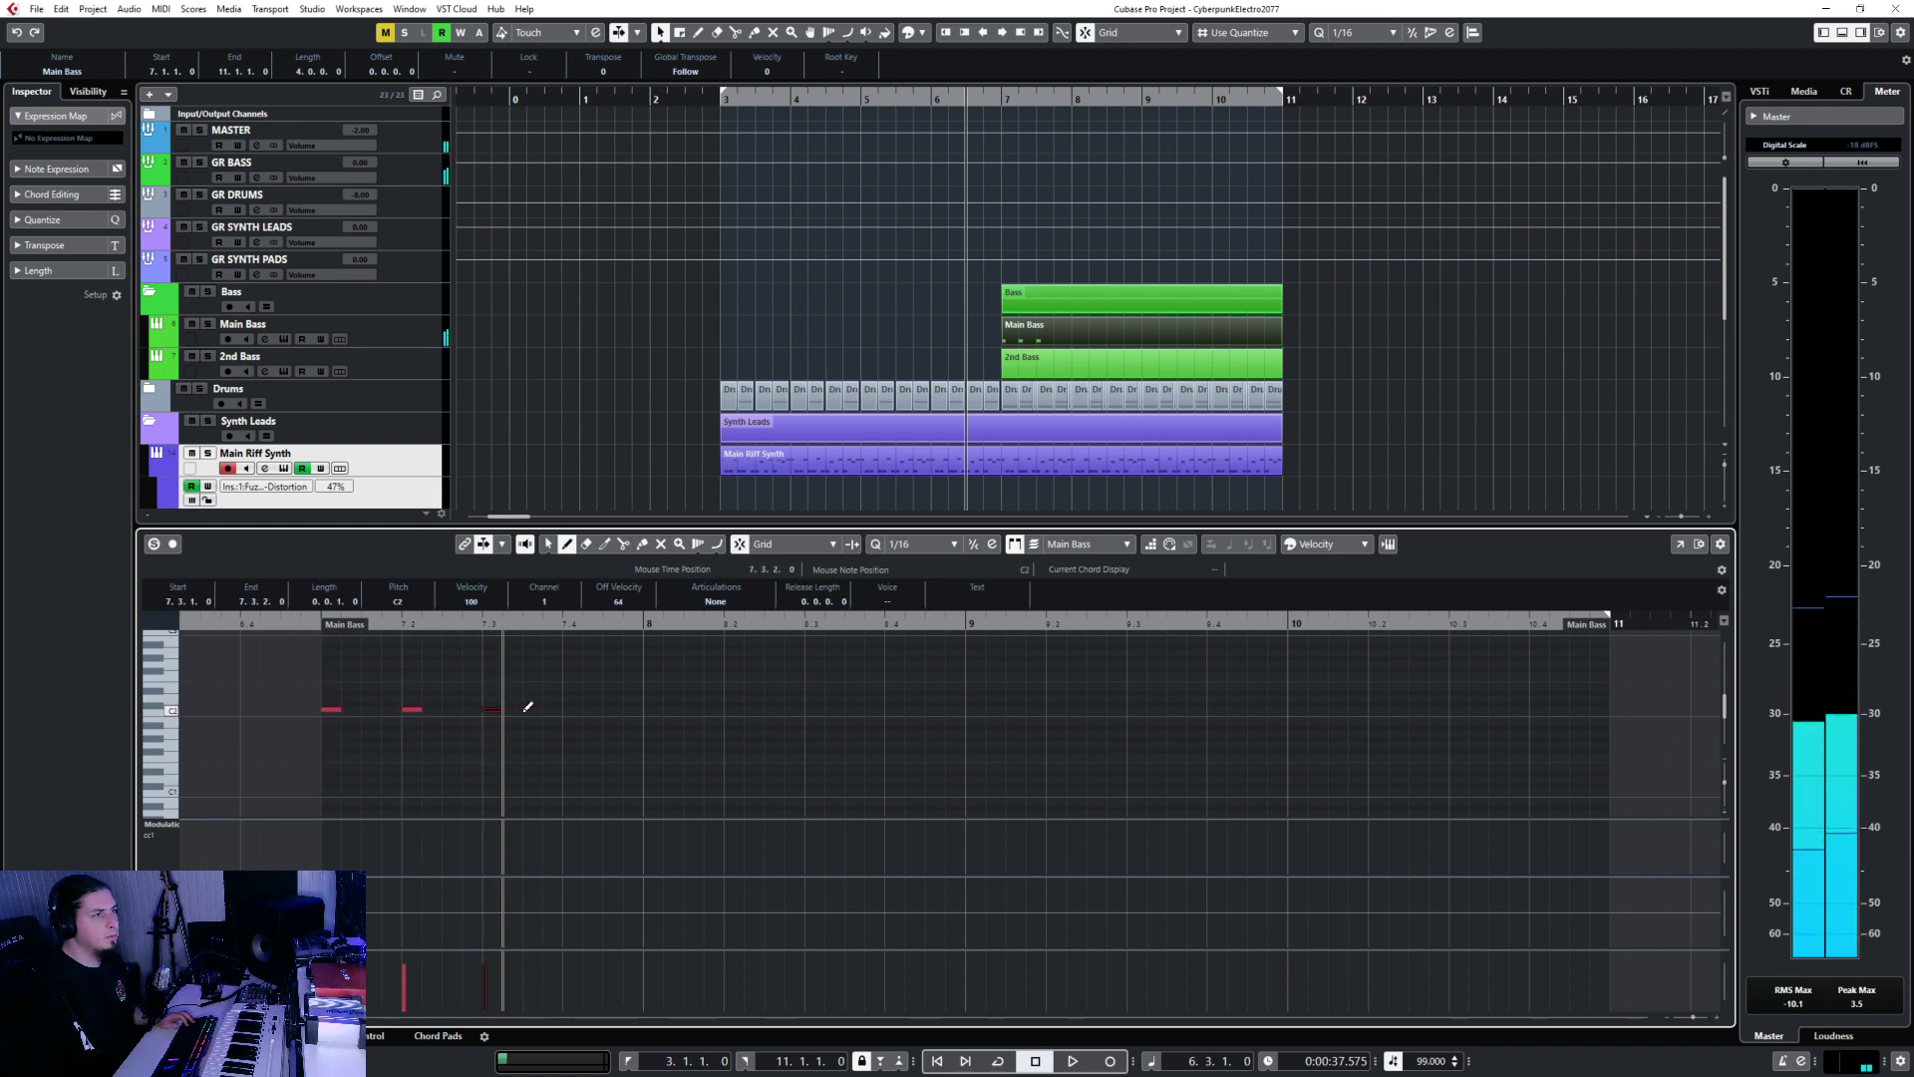
click(488, 708)
drag(299, 700, 745, 790)
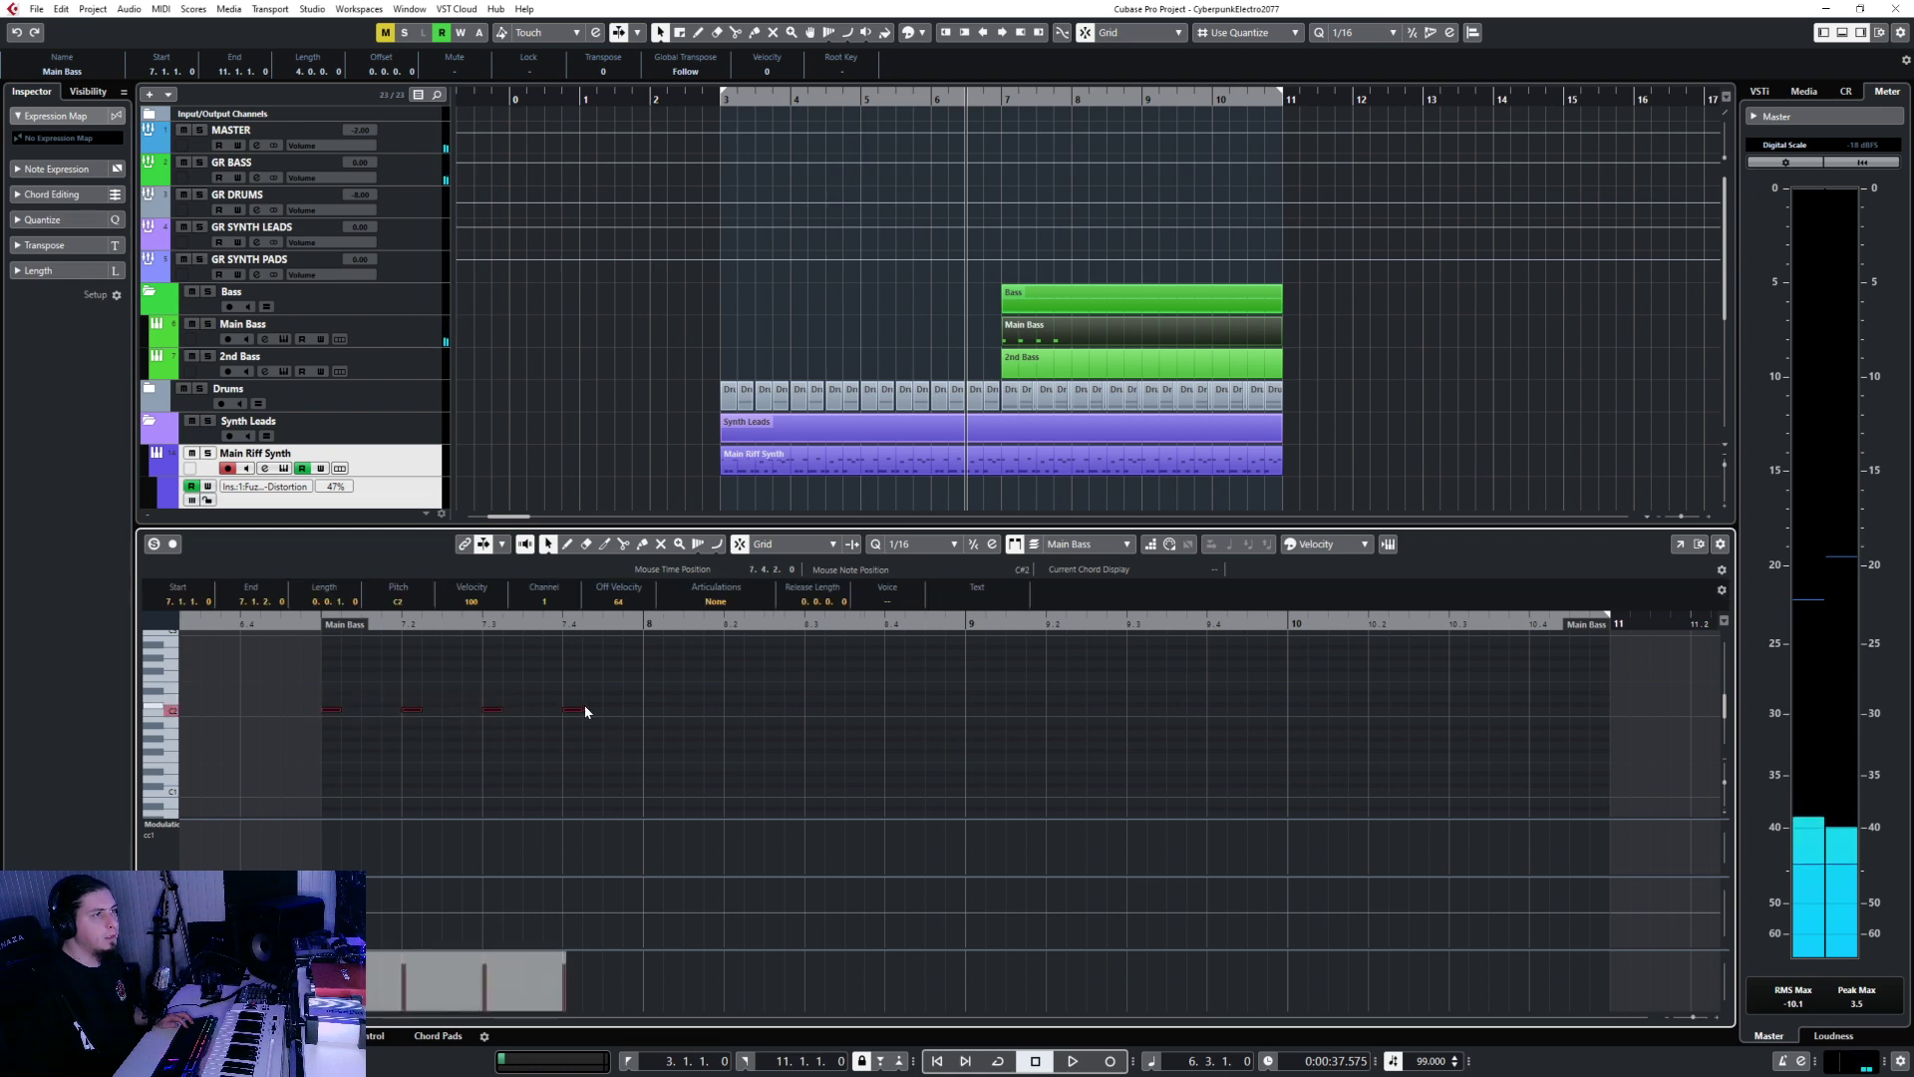
drag(582, 710, 604, 710)
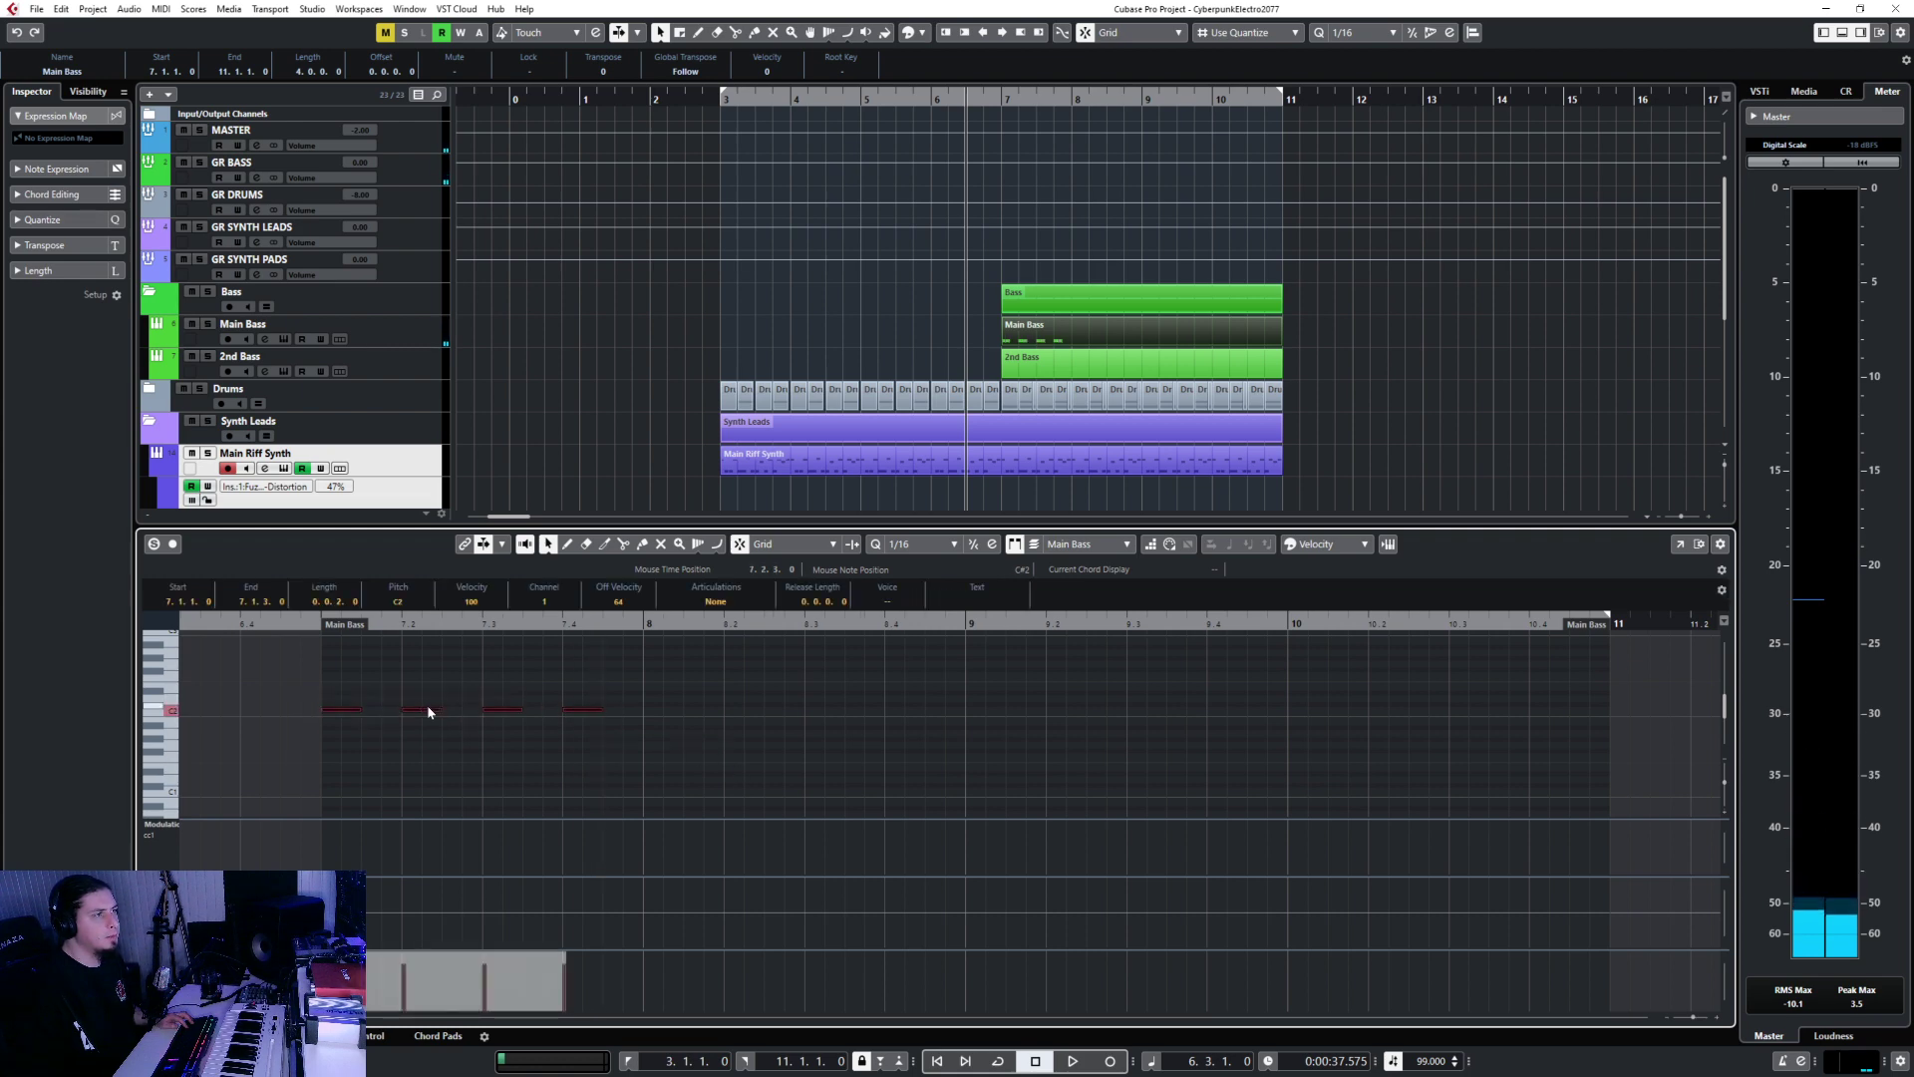
Paste the four-note C2 pattern at bars 8, 9 and 10.
click(647, 625)
key(ctrl+v)
click(963, 624)
key(ctrl+v)
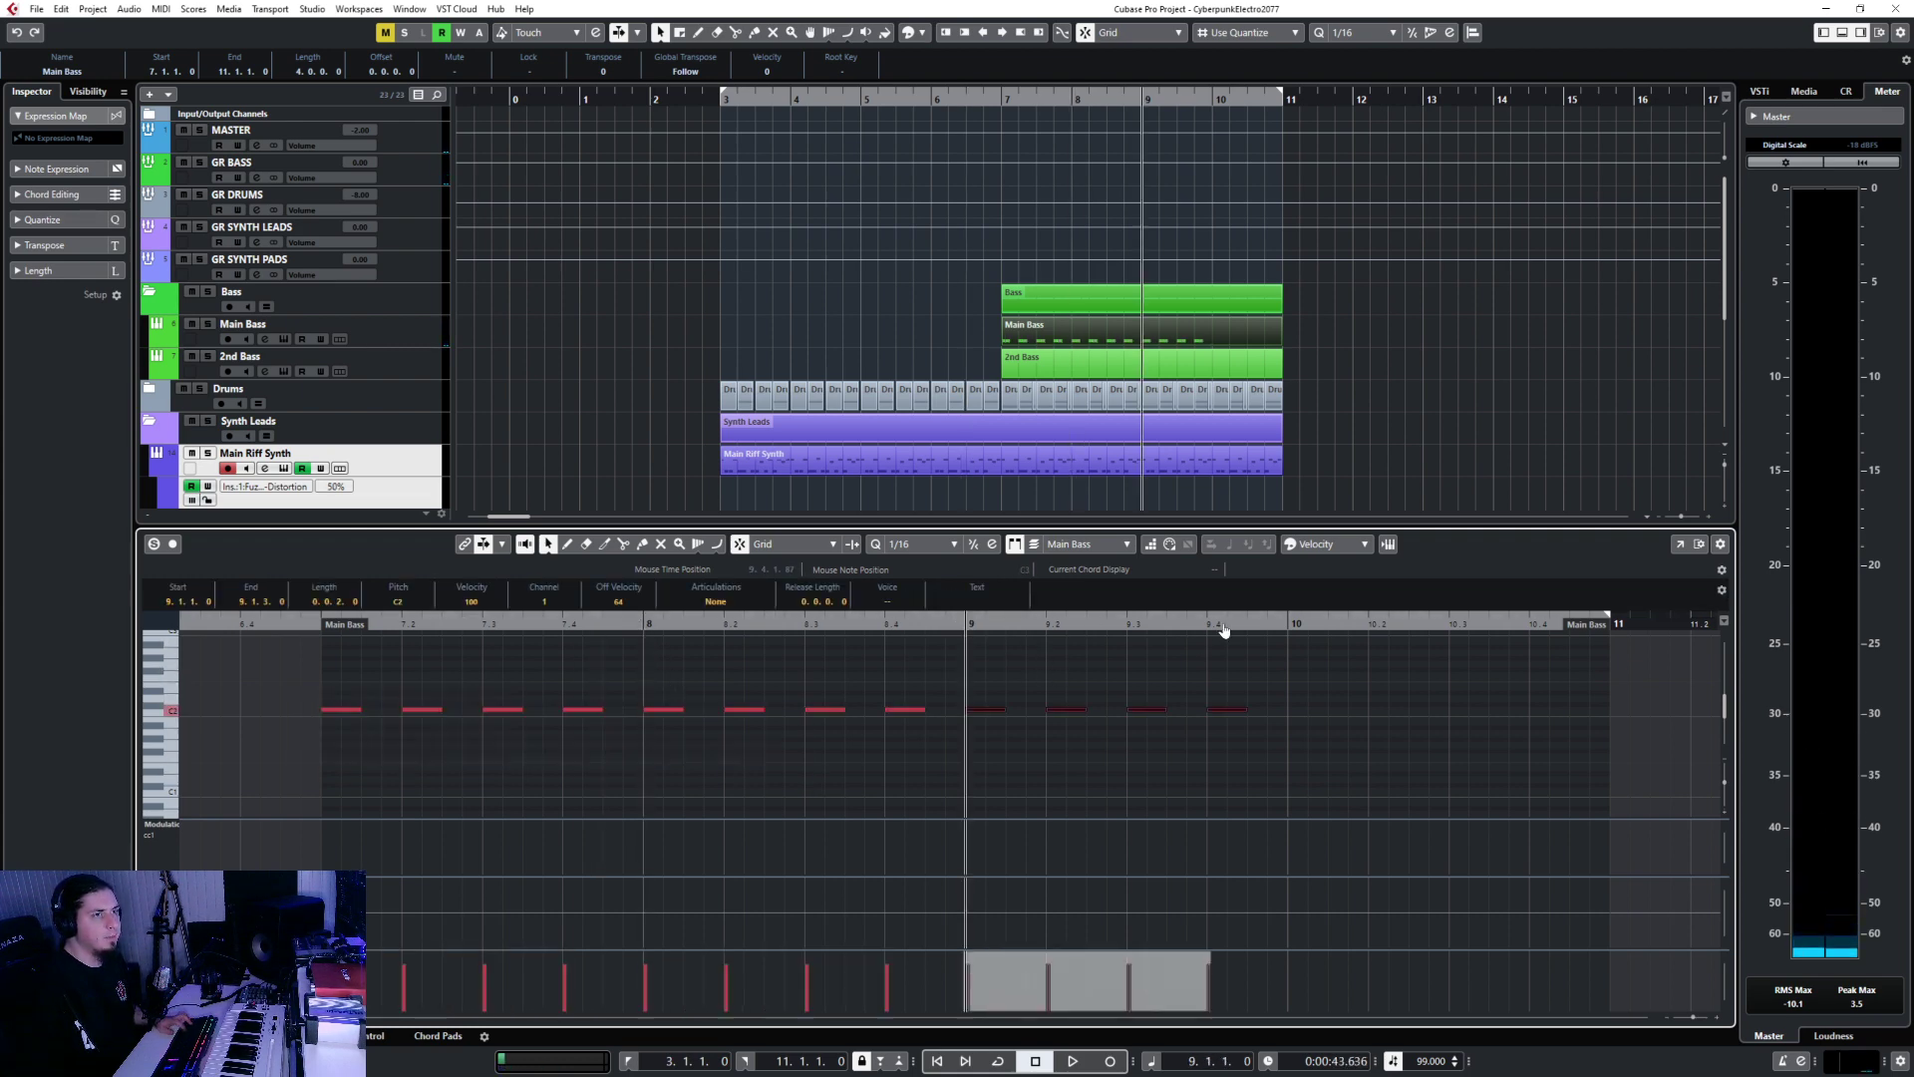
click(1286, 622)
key(ctrl+v)
Play the new bassline from bar 7, return to the selection tool and close the editor.
click(319, 624)
key(space)
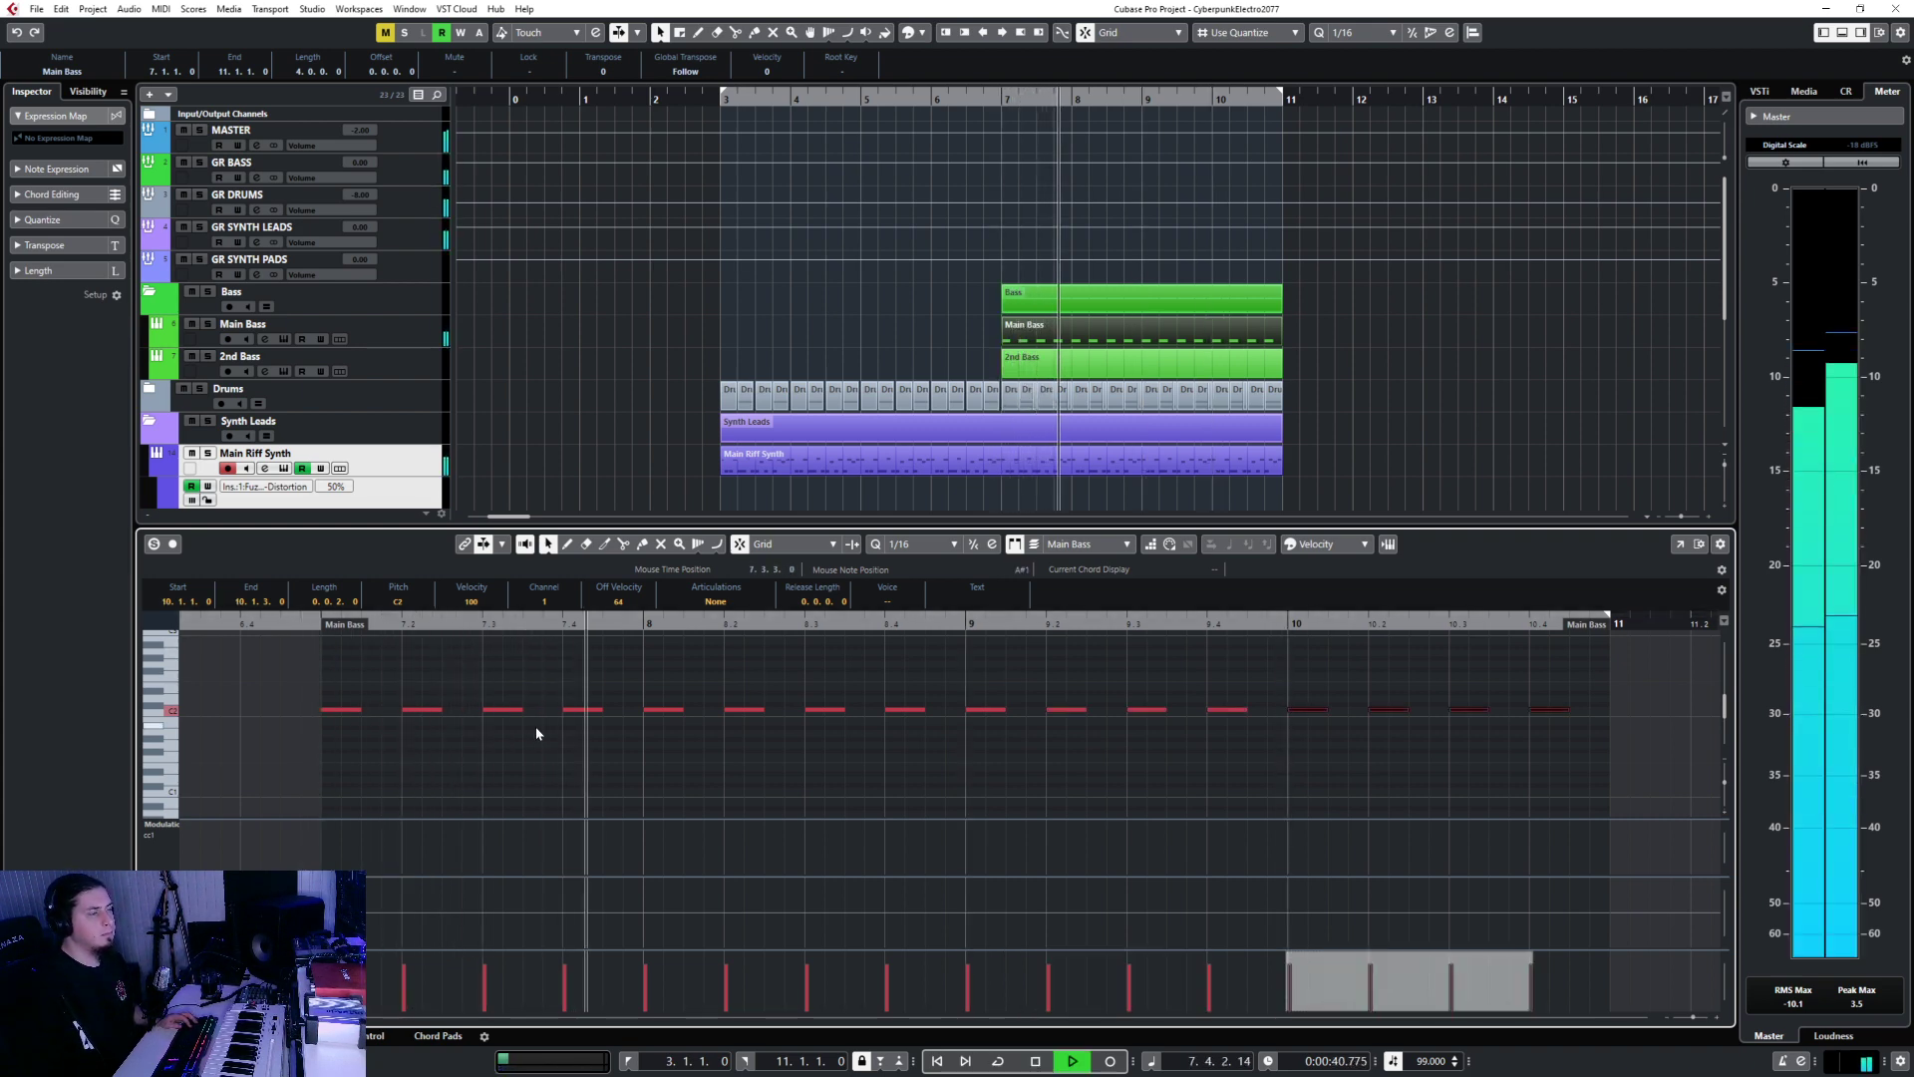
right_click(409, 707)
click(435, 718)
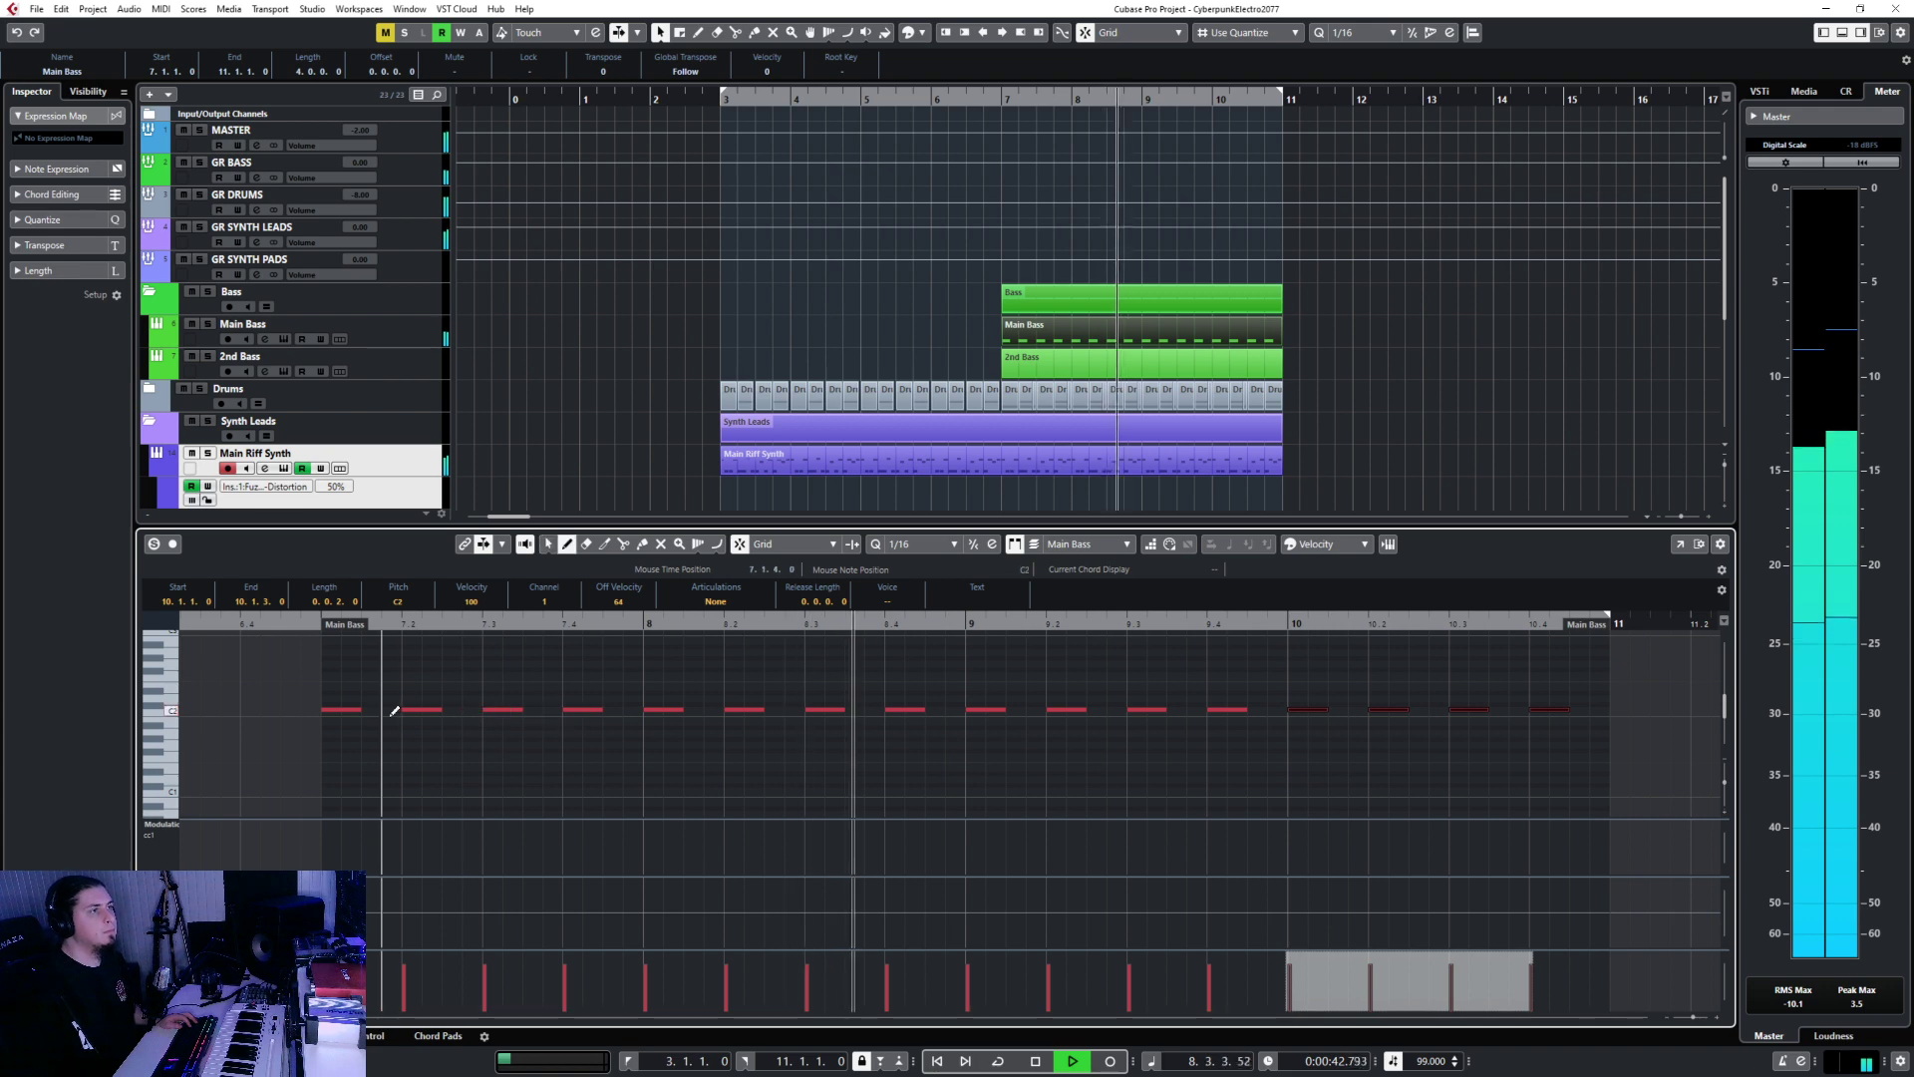
right_click(387, 709)
click(384, 713)
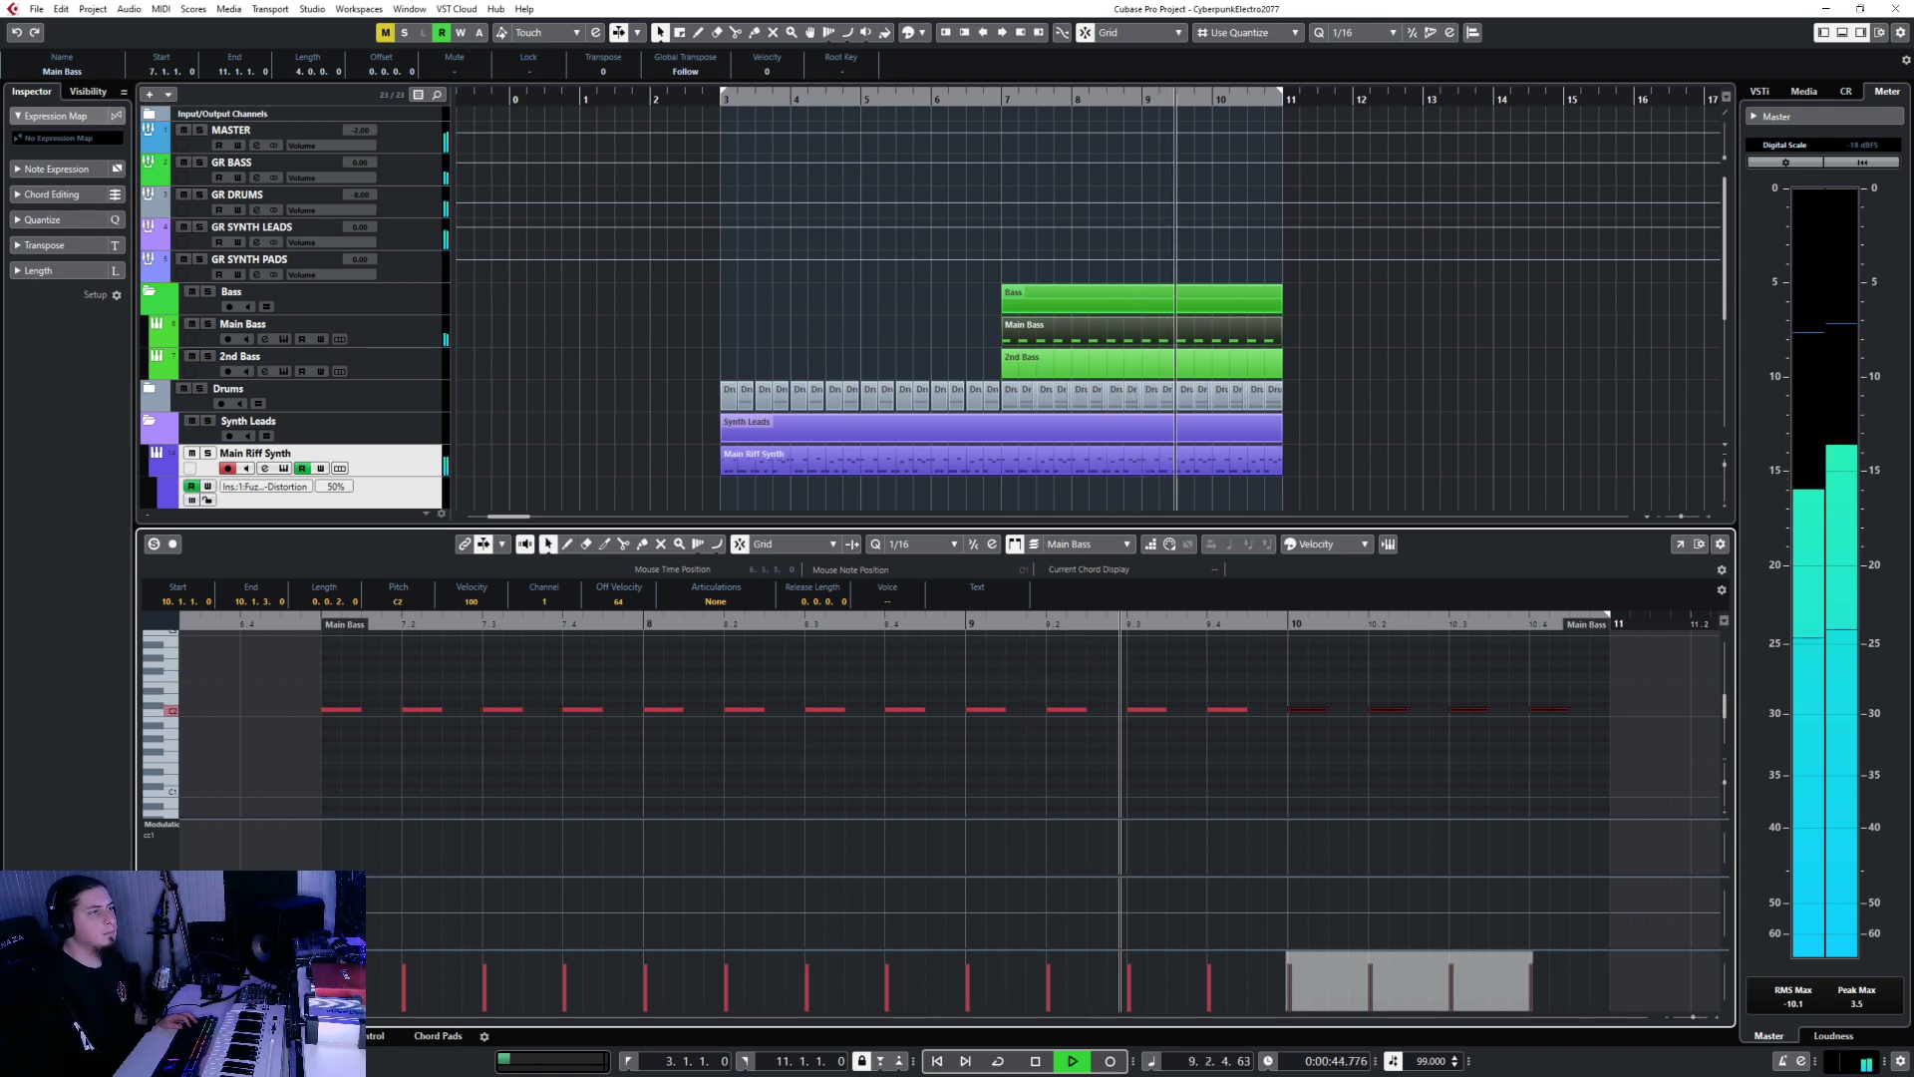
key(Return)
key(space)
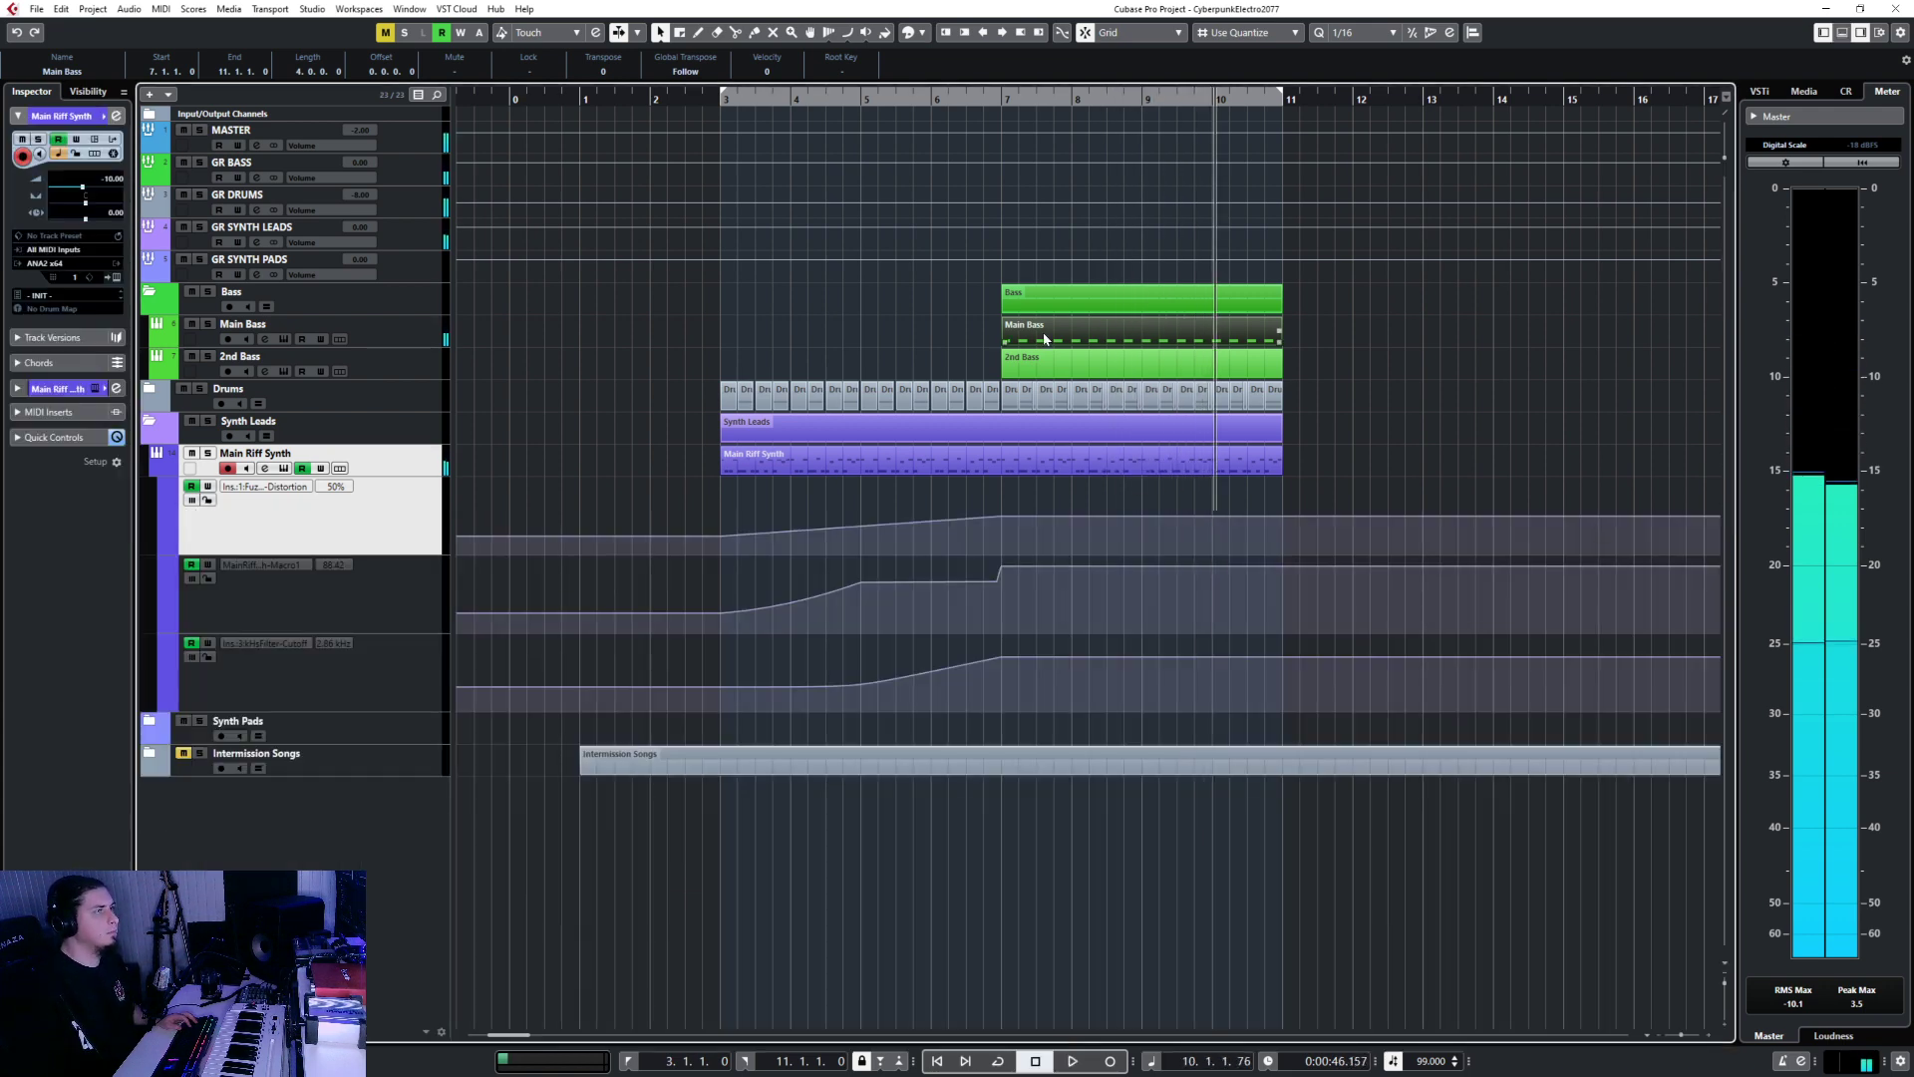
Delete every Main Bass note except the first and set the quantize grid to 1/8.
double_click(1045, 339)
drag(686, 730, 1127, 756)
key(Delete)
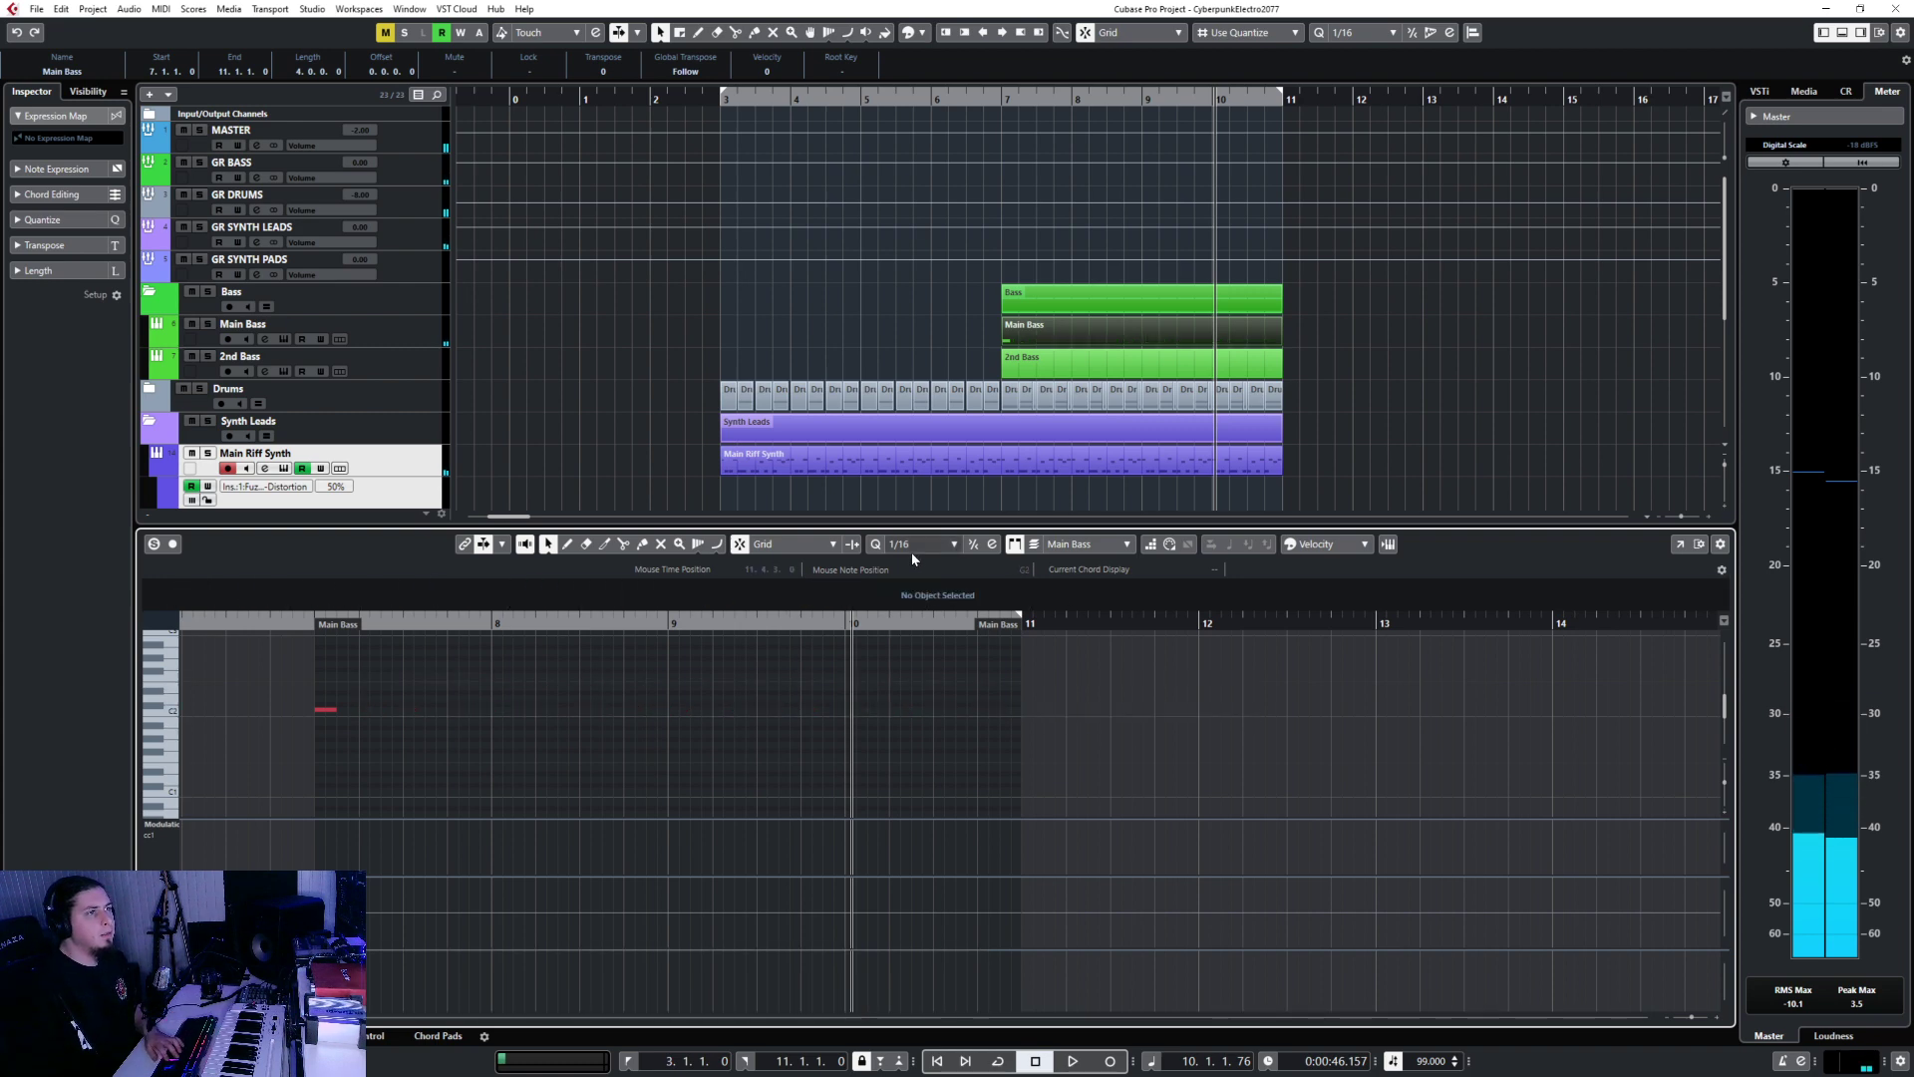
click(915, 546)
click(945, 617)
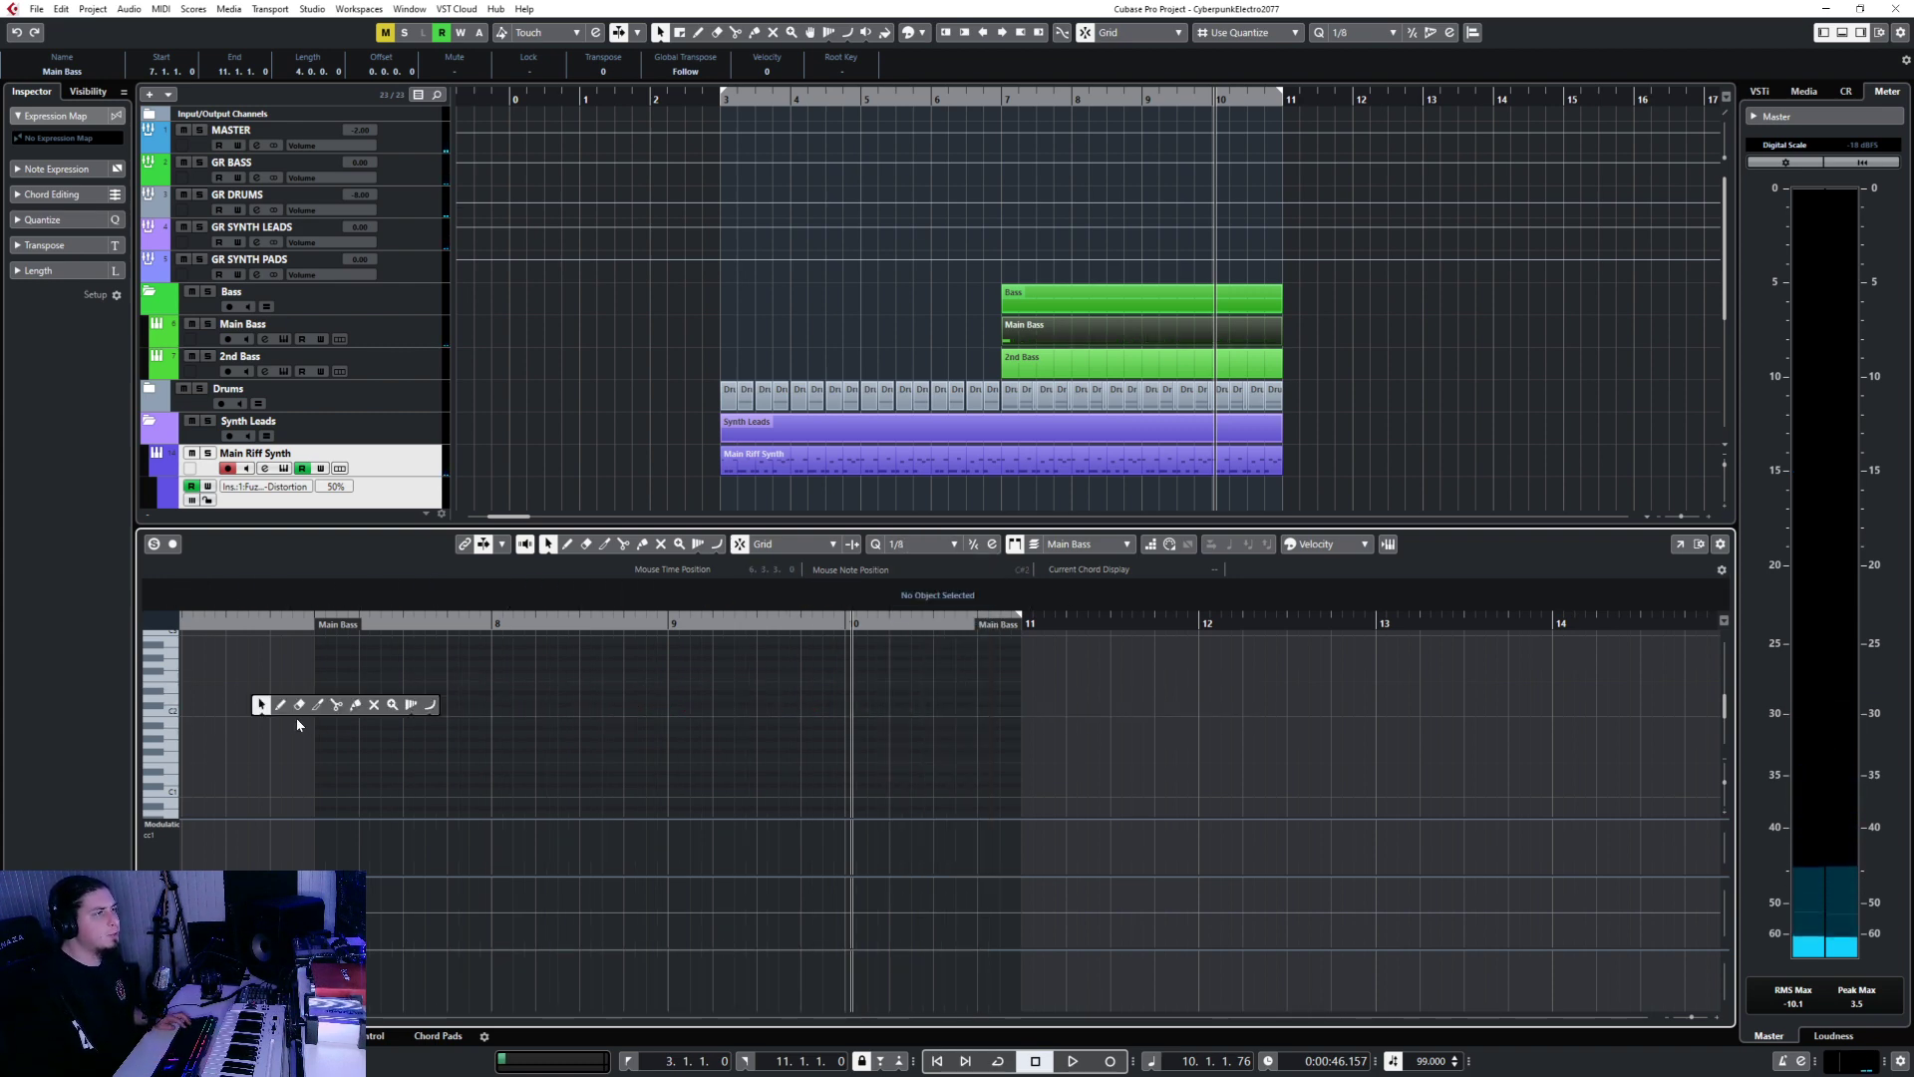
Copy the bar 7 C2 eighth notes into bars 8, 9 and 10.
key(1)
drag(287, 702, 400, 746)
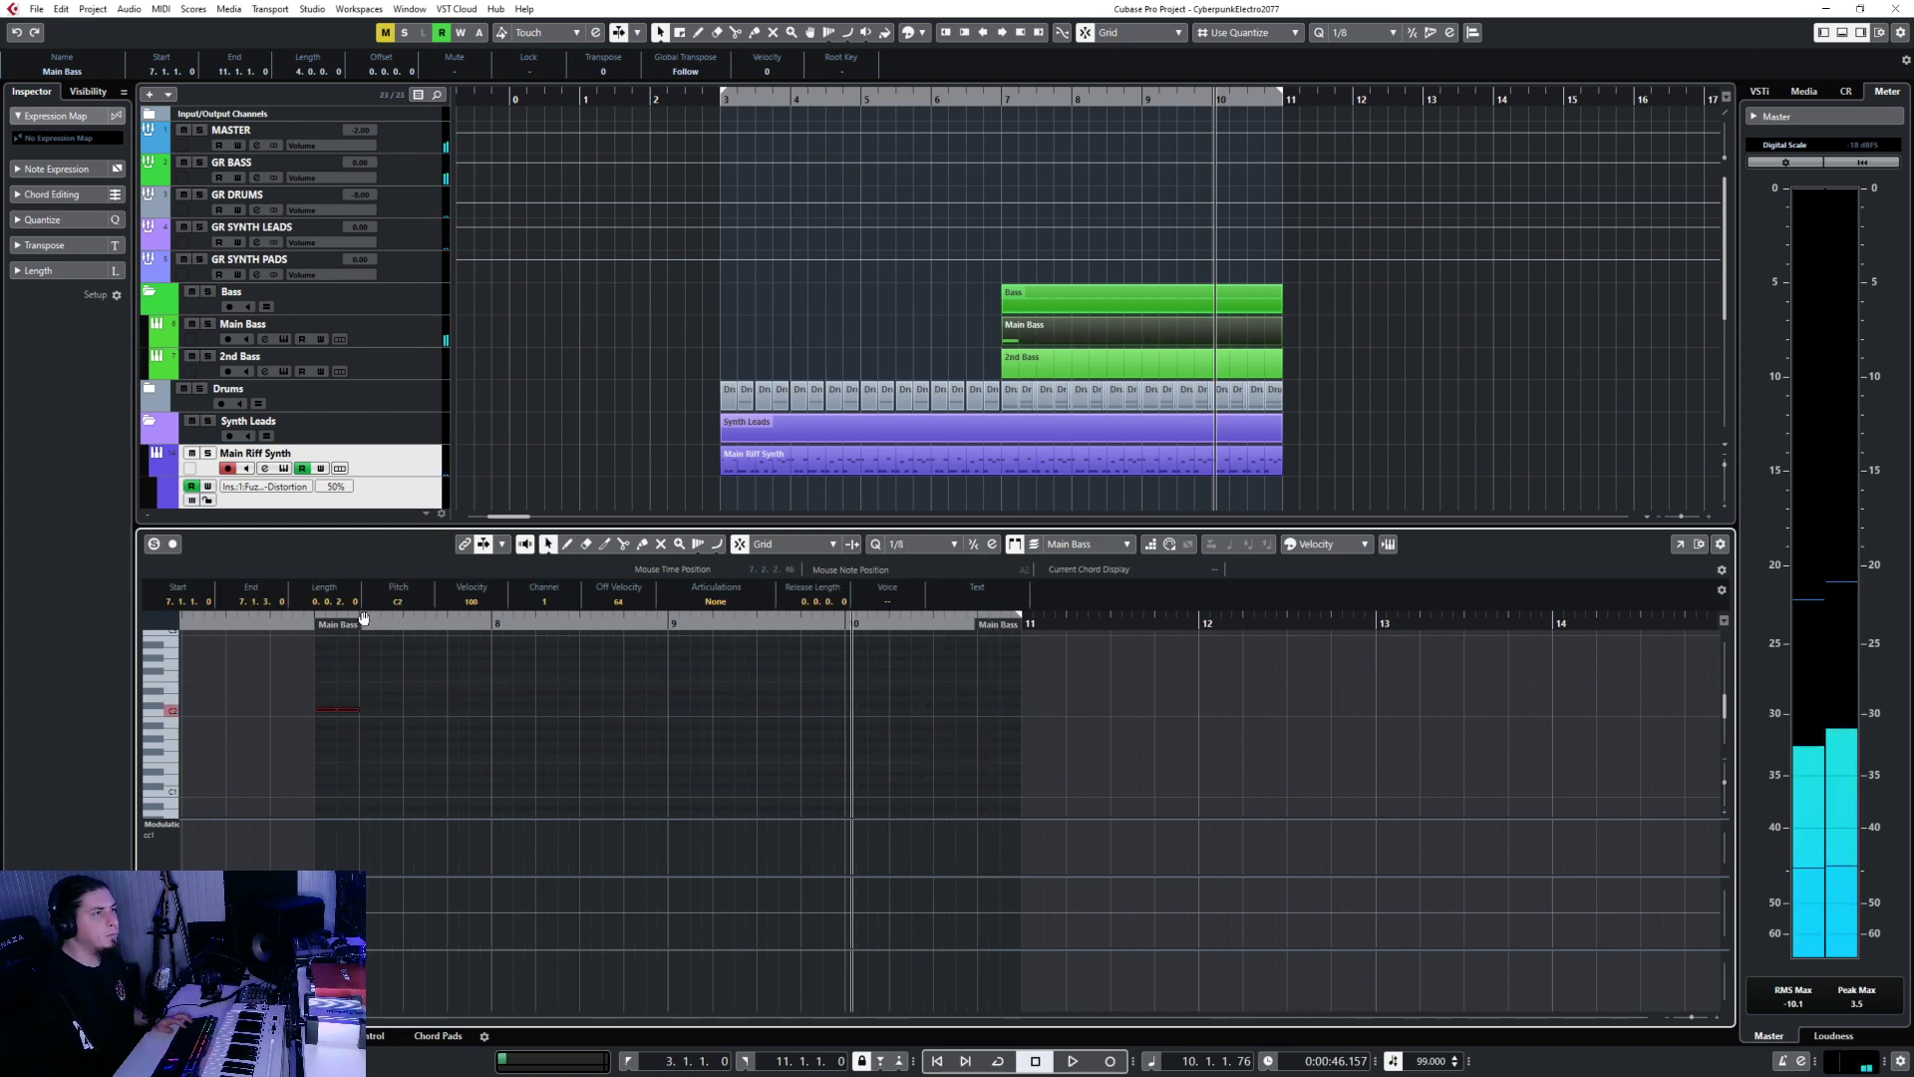
click(363, 619)
click(404, 626)
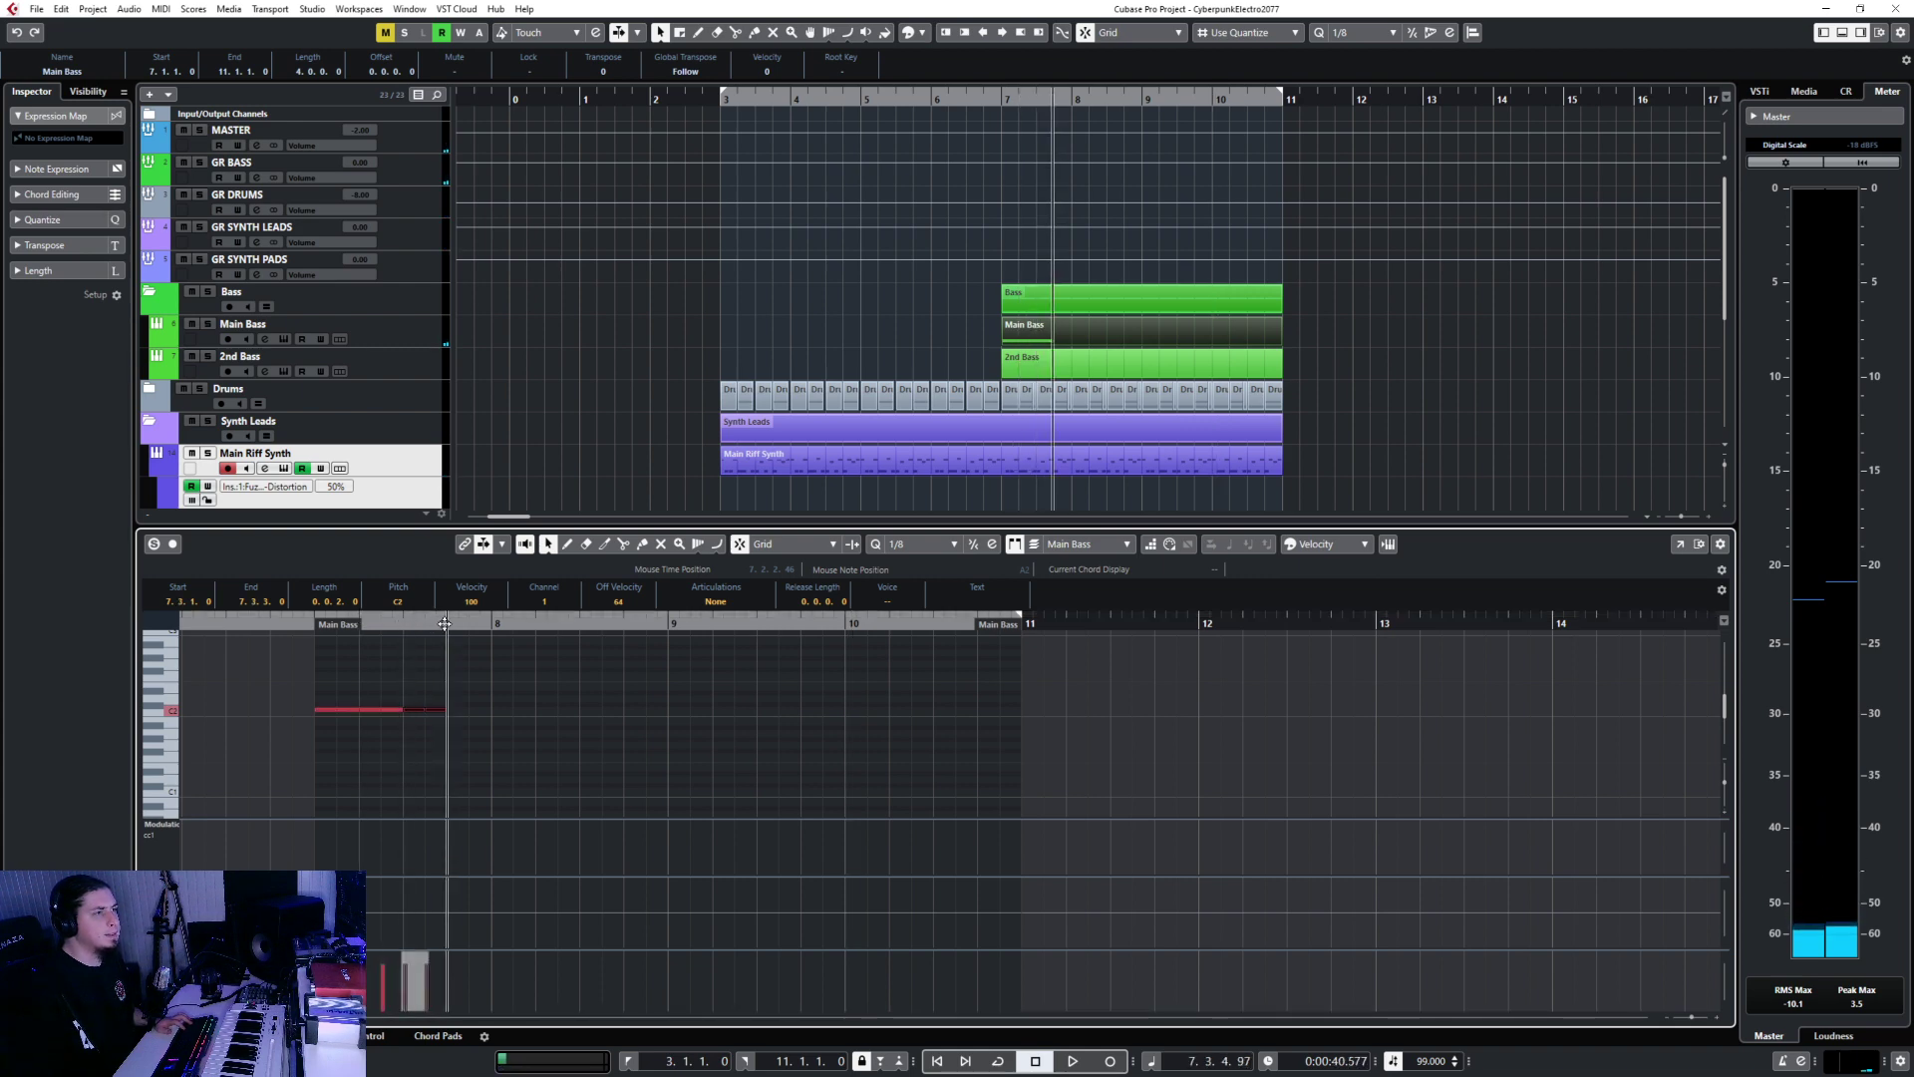
click(494, 621)
key(ctrl+v)
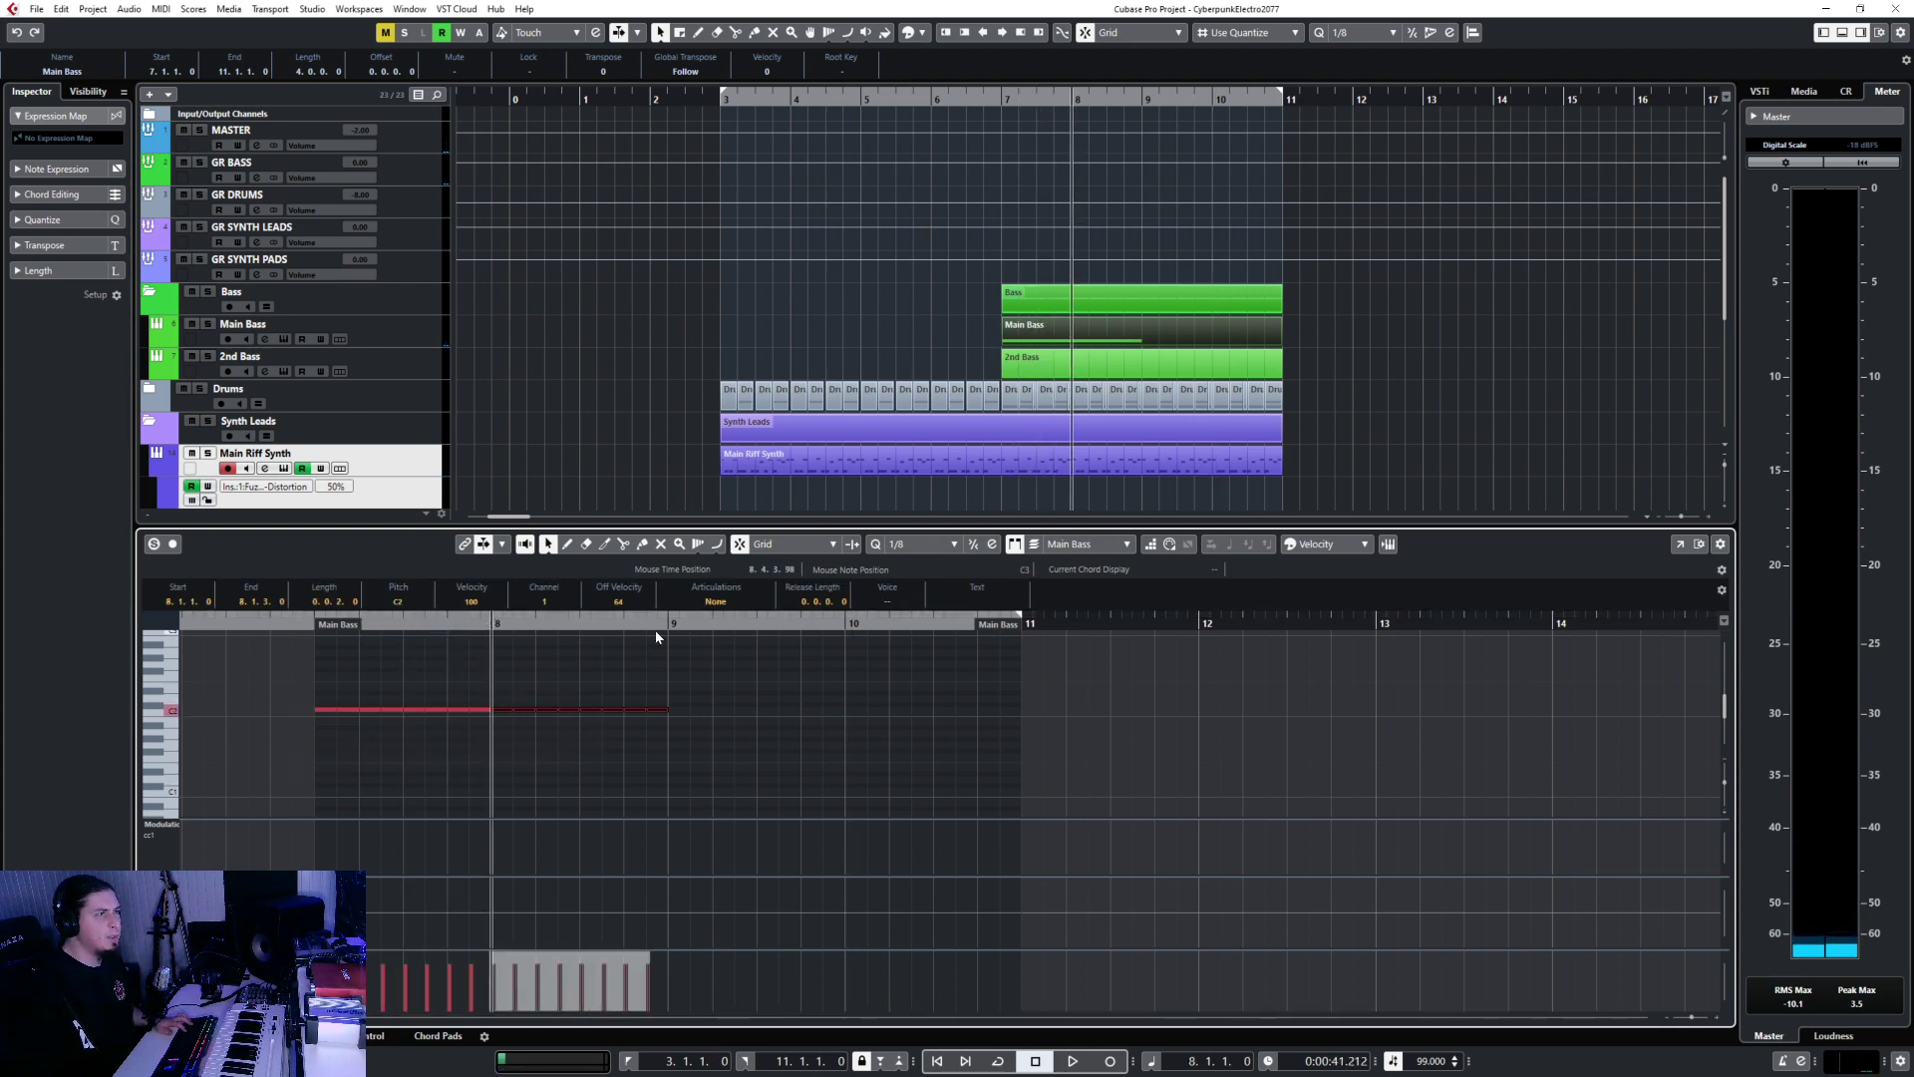
click(669, 622)
key(ctrl+v)
click(846, 621)
key(ctrl+v)
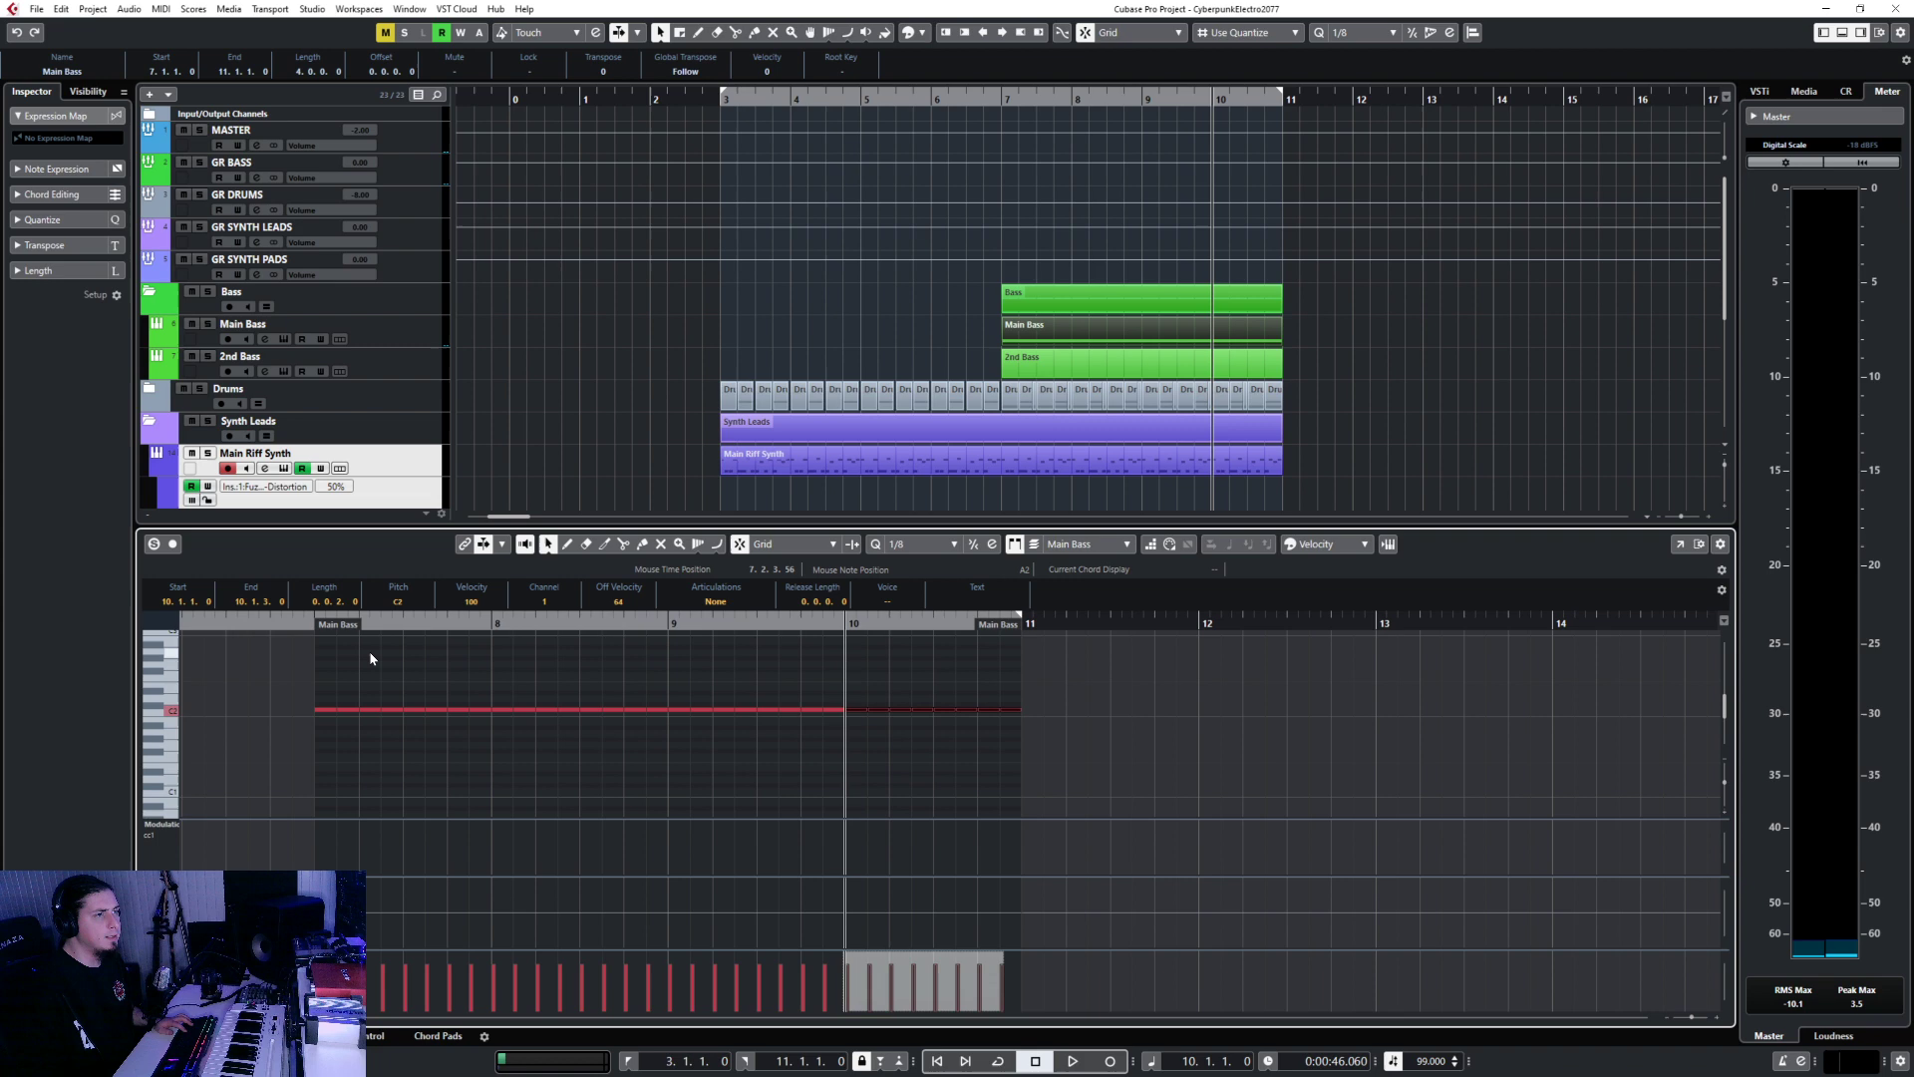
Play the new bass from just before bar 7 and close the note editor.
click(291, 625)
key(space)
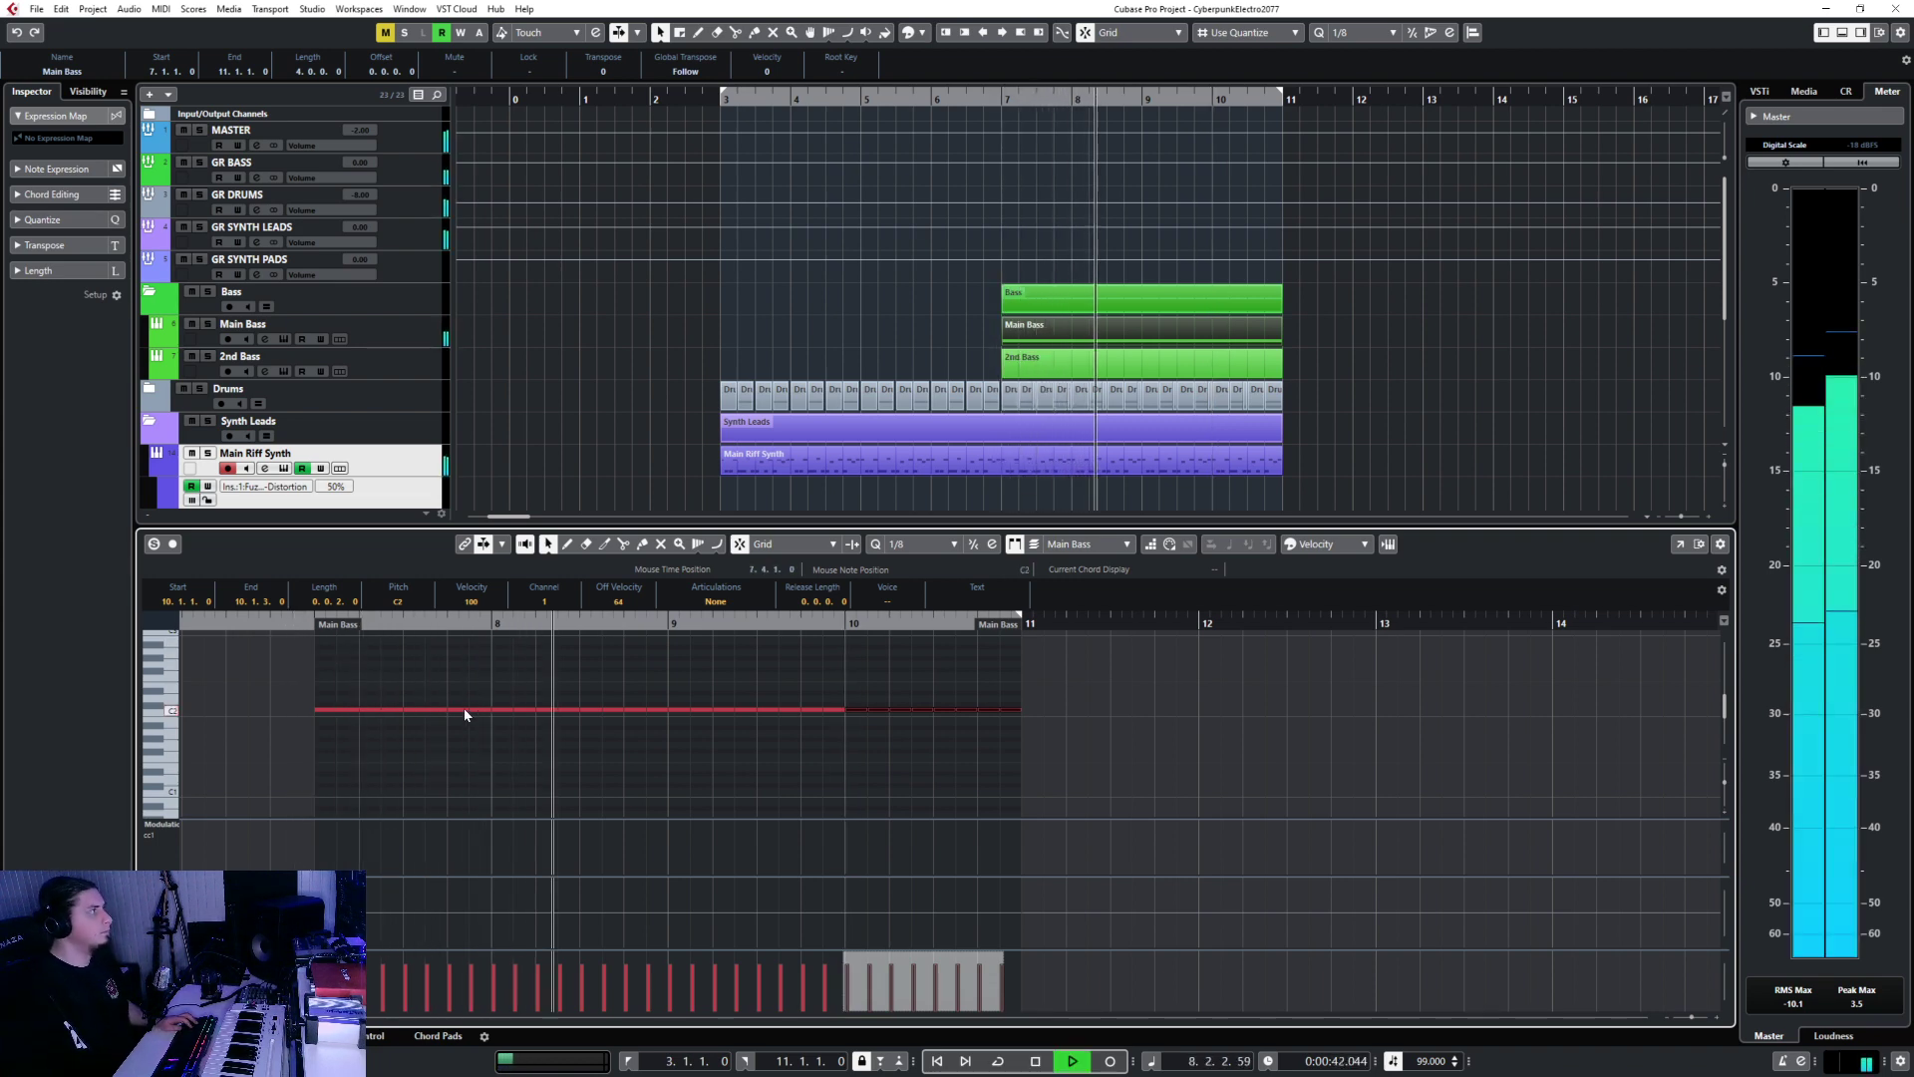
key(Return)
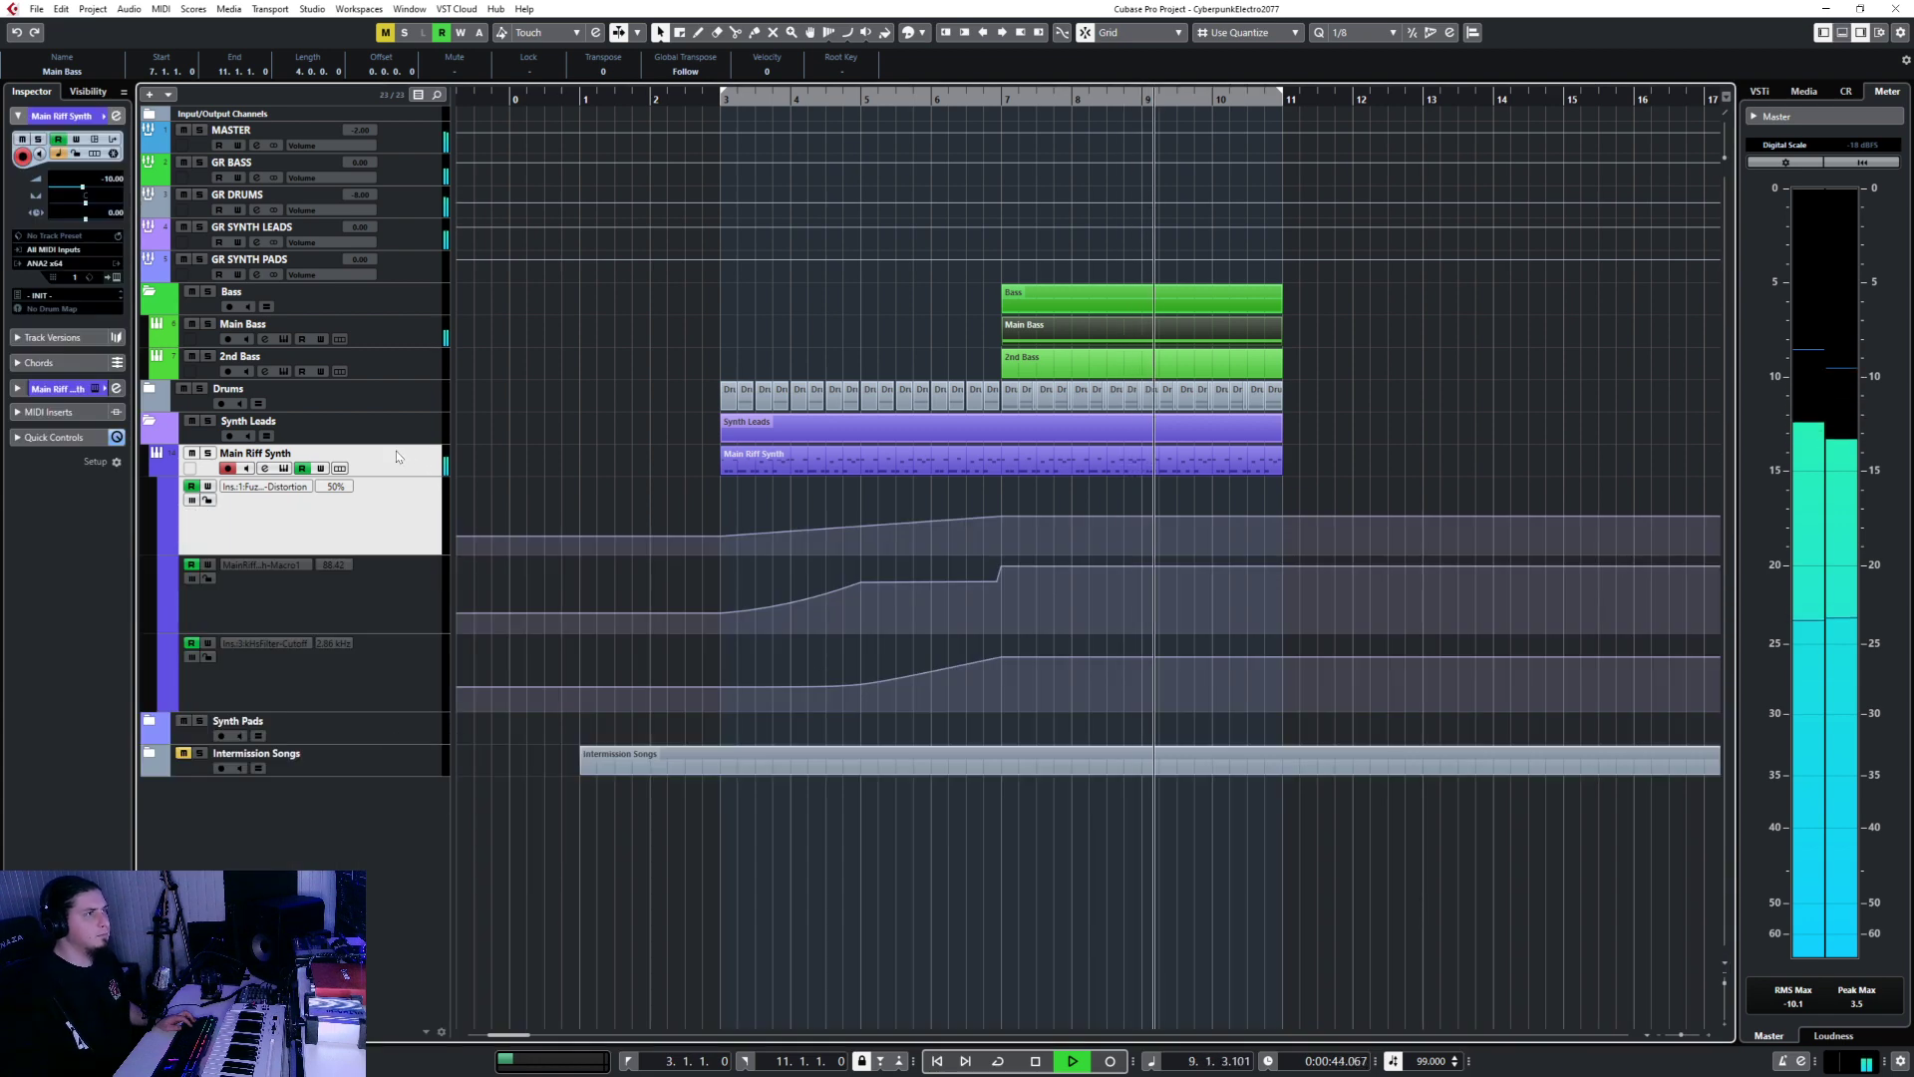
Audition the bass tracks from bar 7 and select the 2nd Bass part.
click(420, 295)
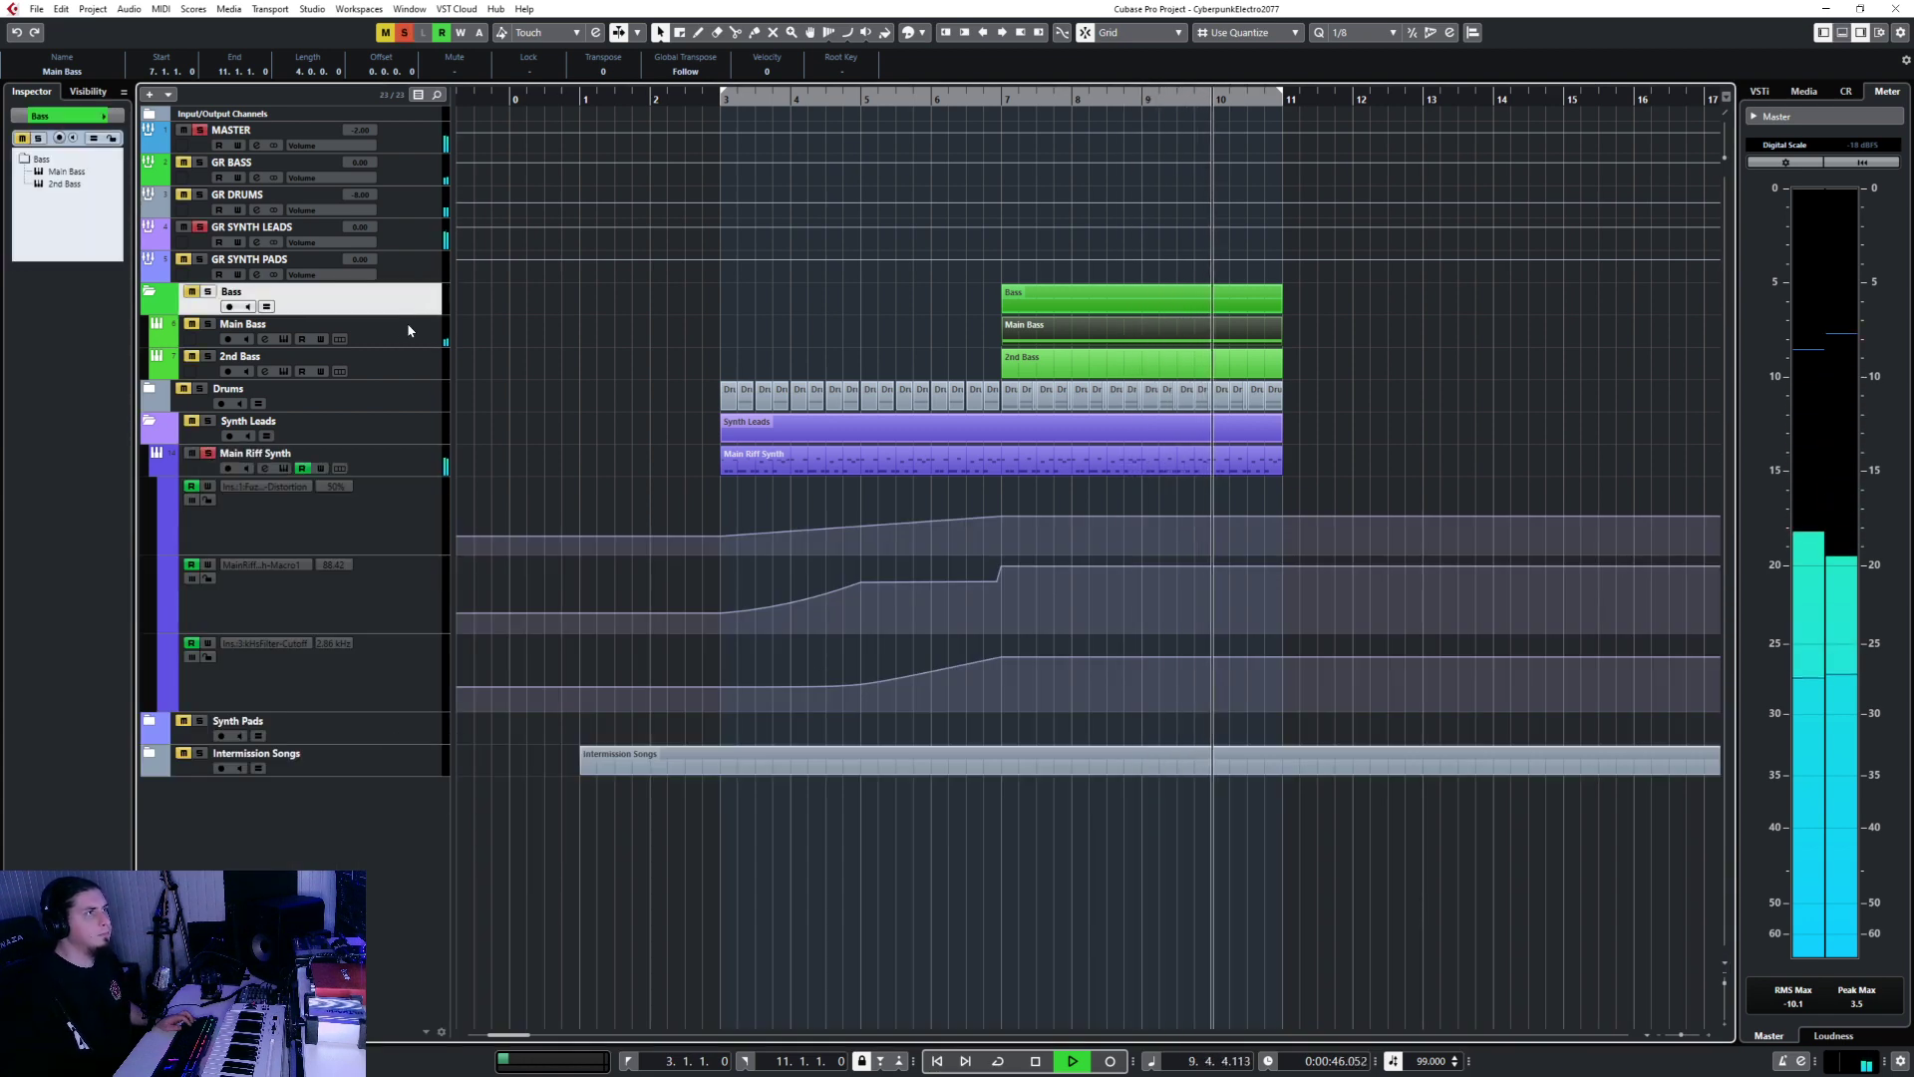
click(409, 330)
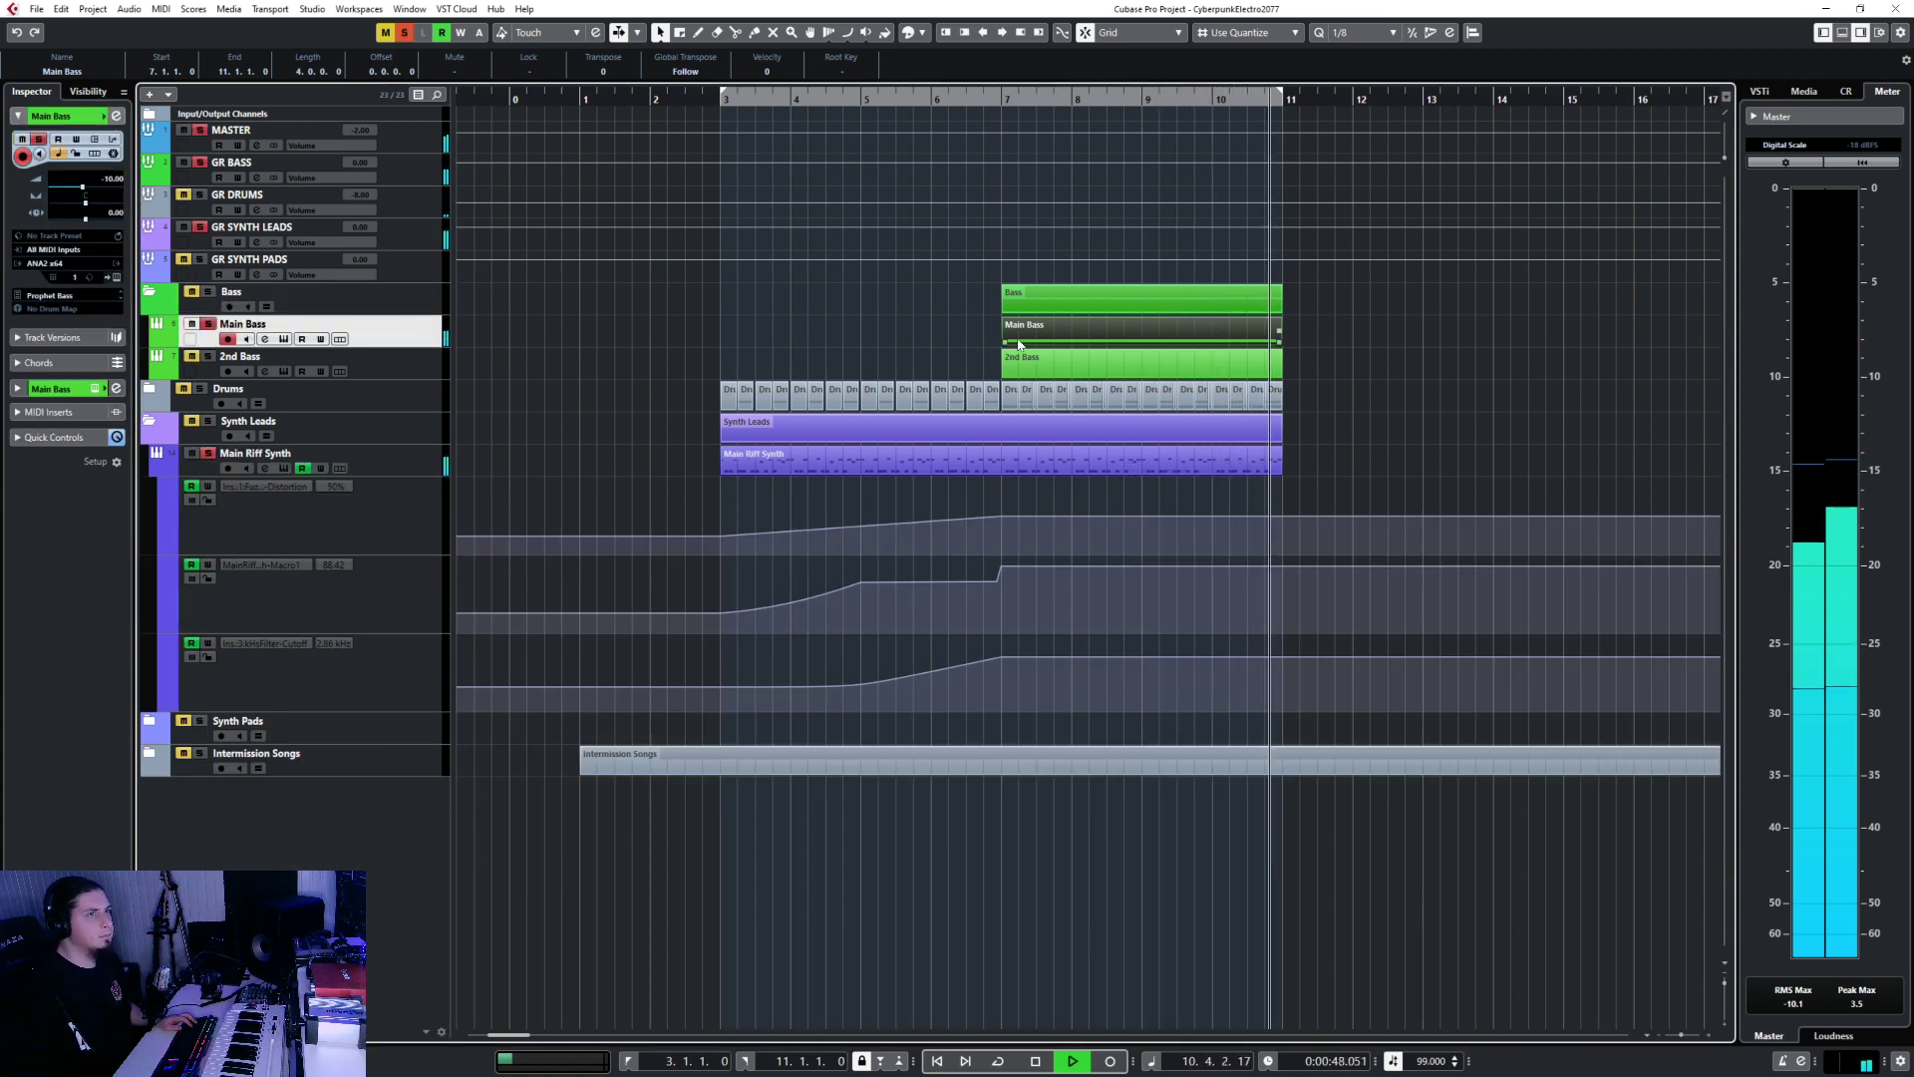
key(space)
click(995, 100)
key(space)
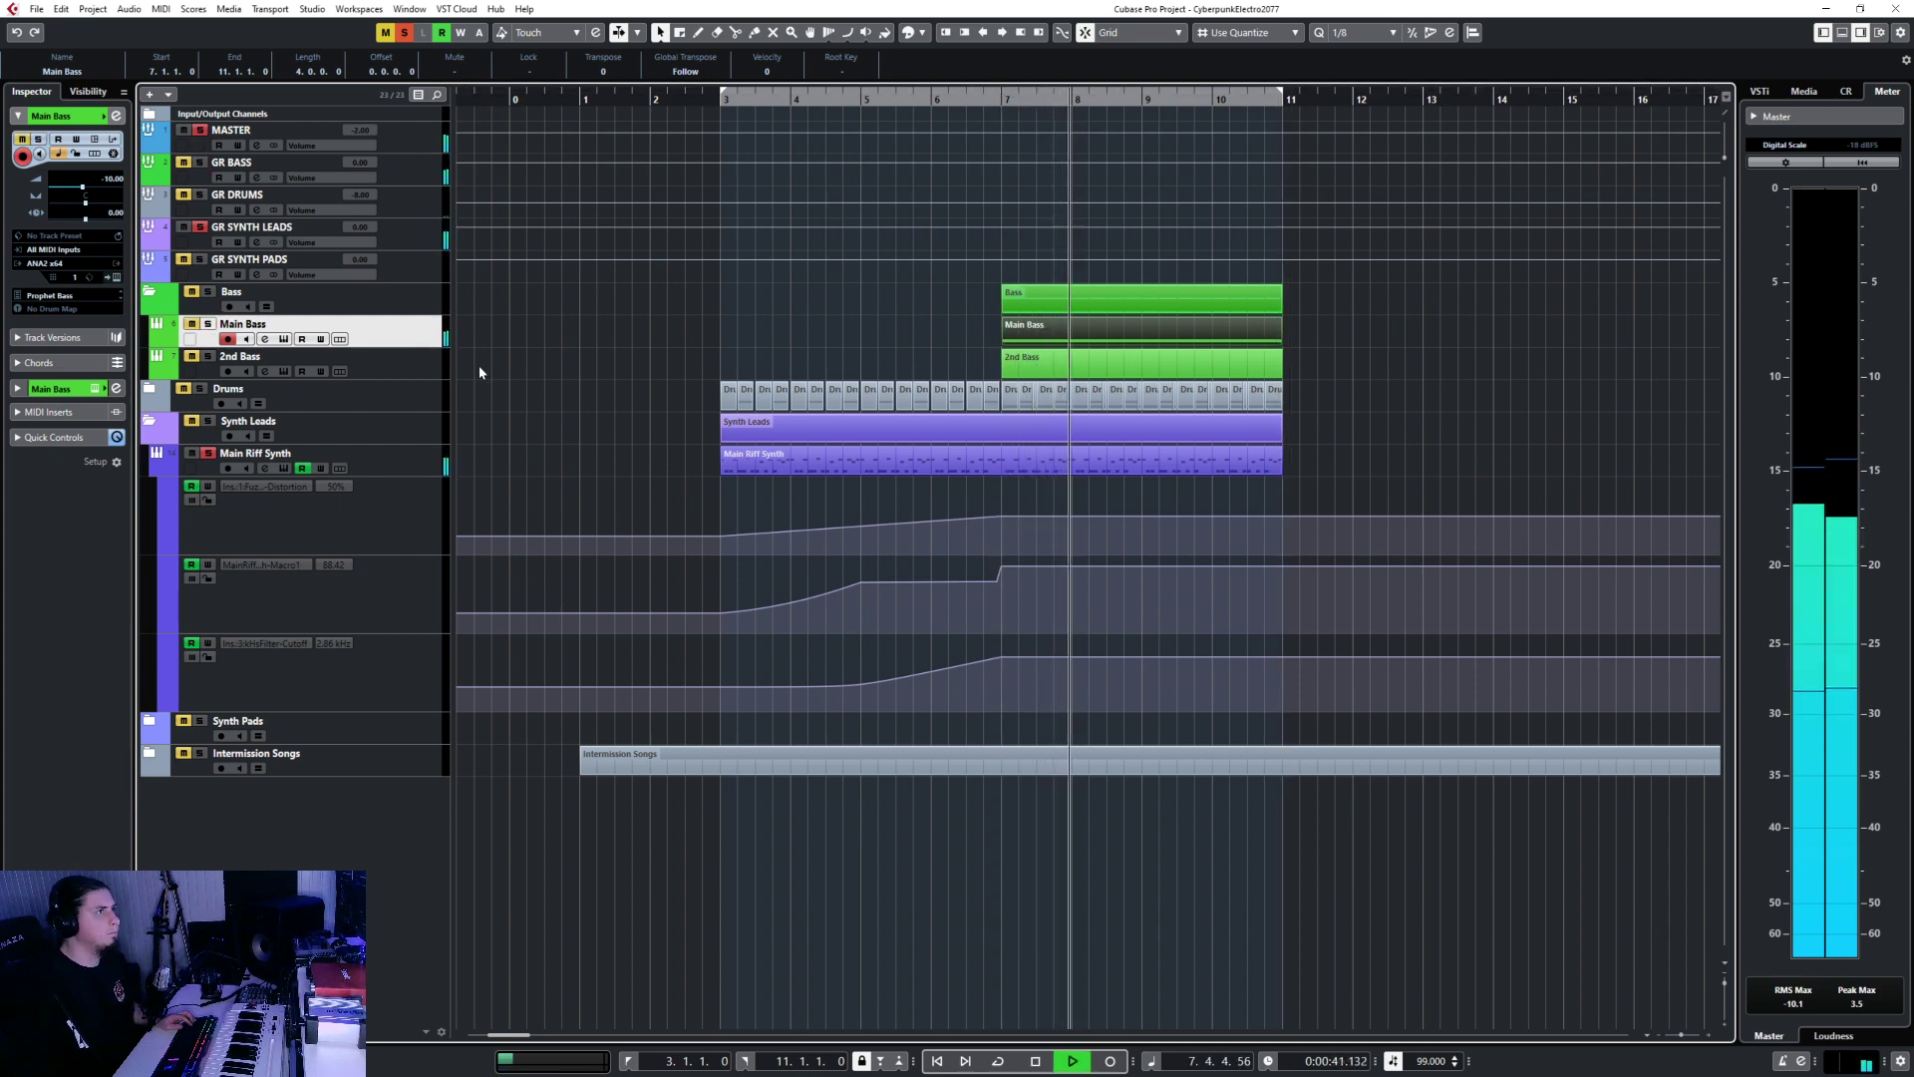
click(411, 458)
click(1073, 359)
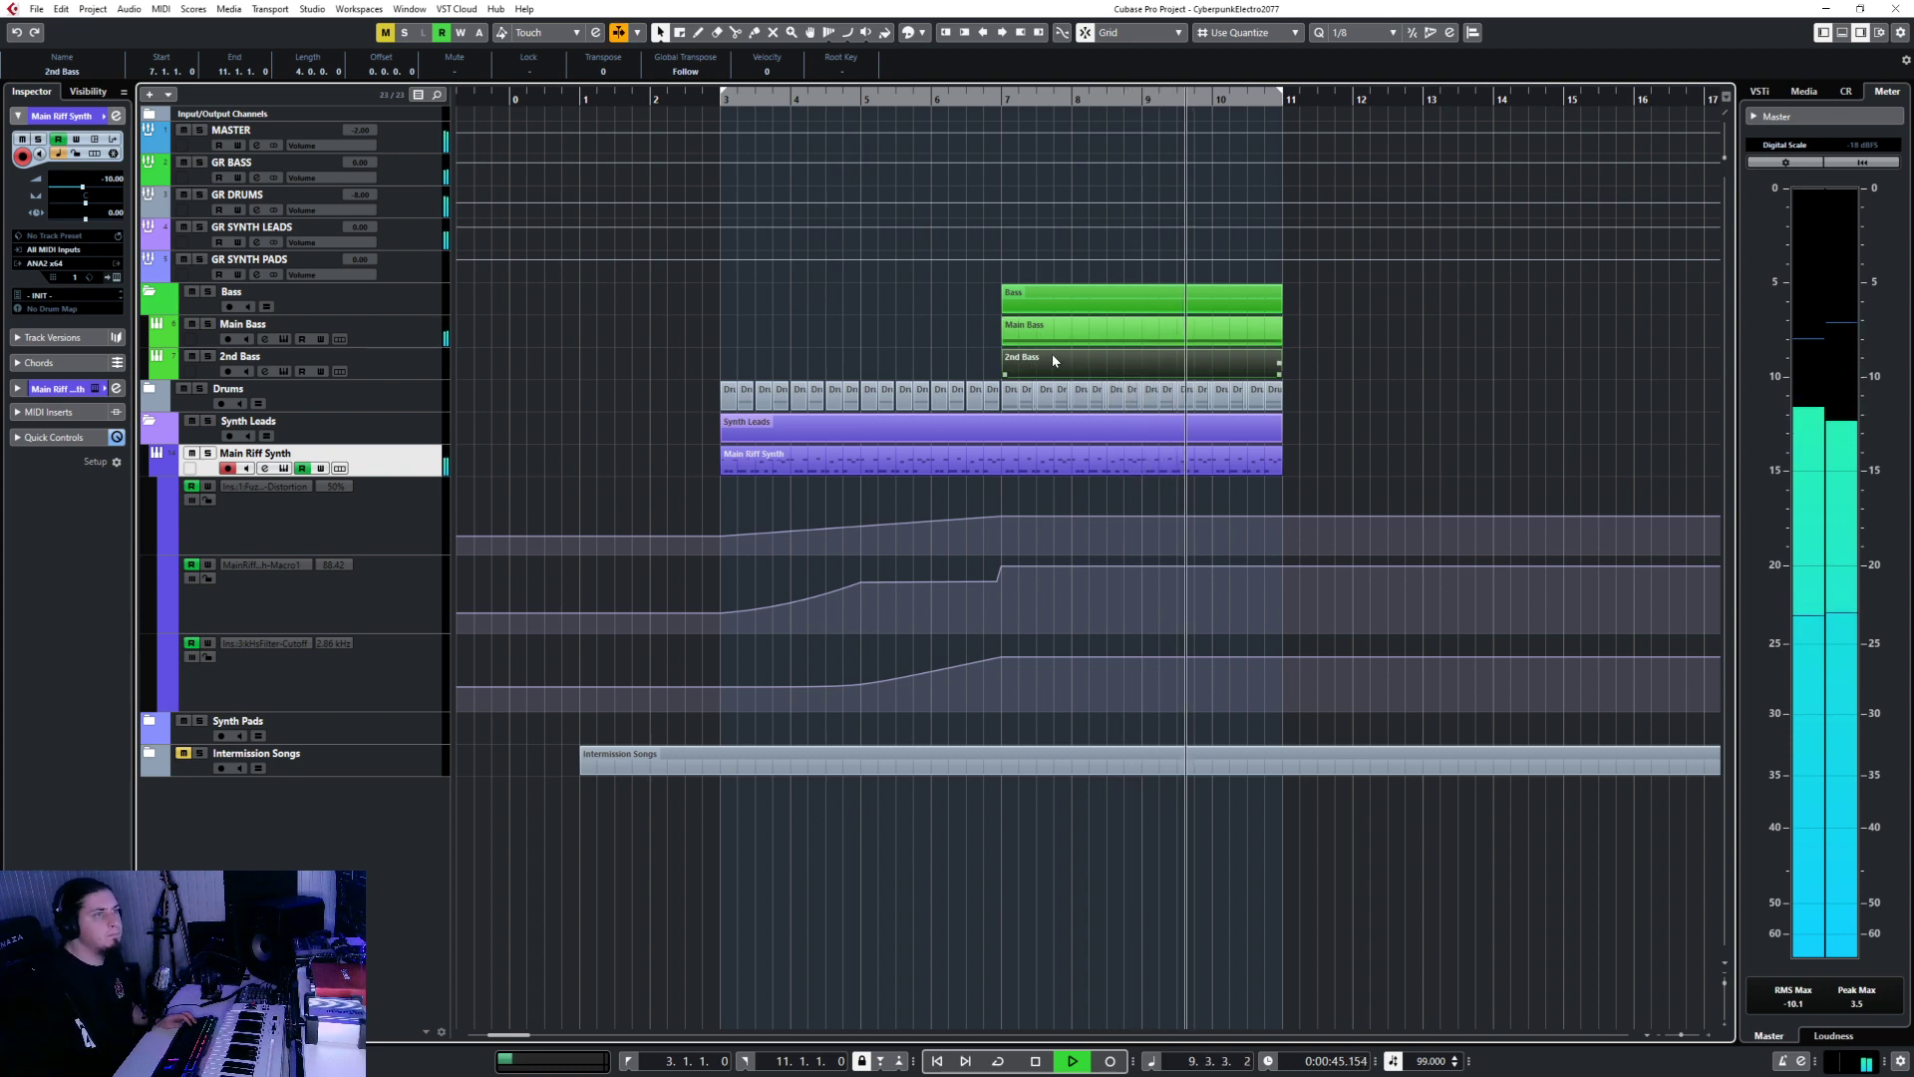
key(space)
Copy all Main Bass notes and paste them into 2nd Bass at bar 7.
double_click(1051, 362)
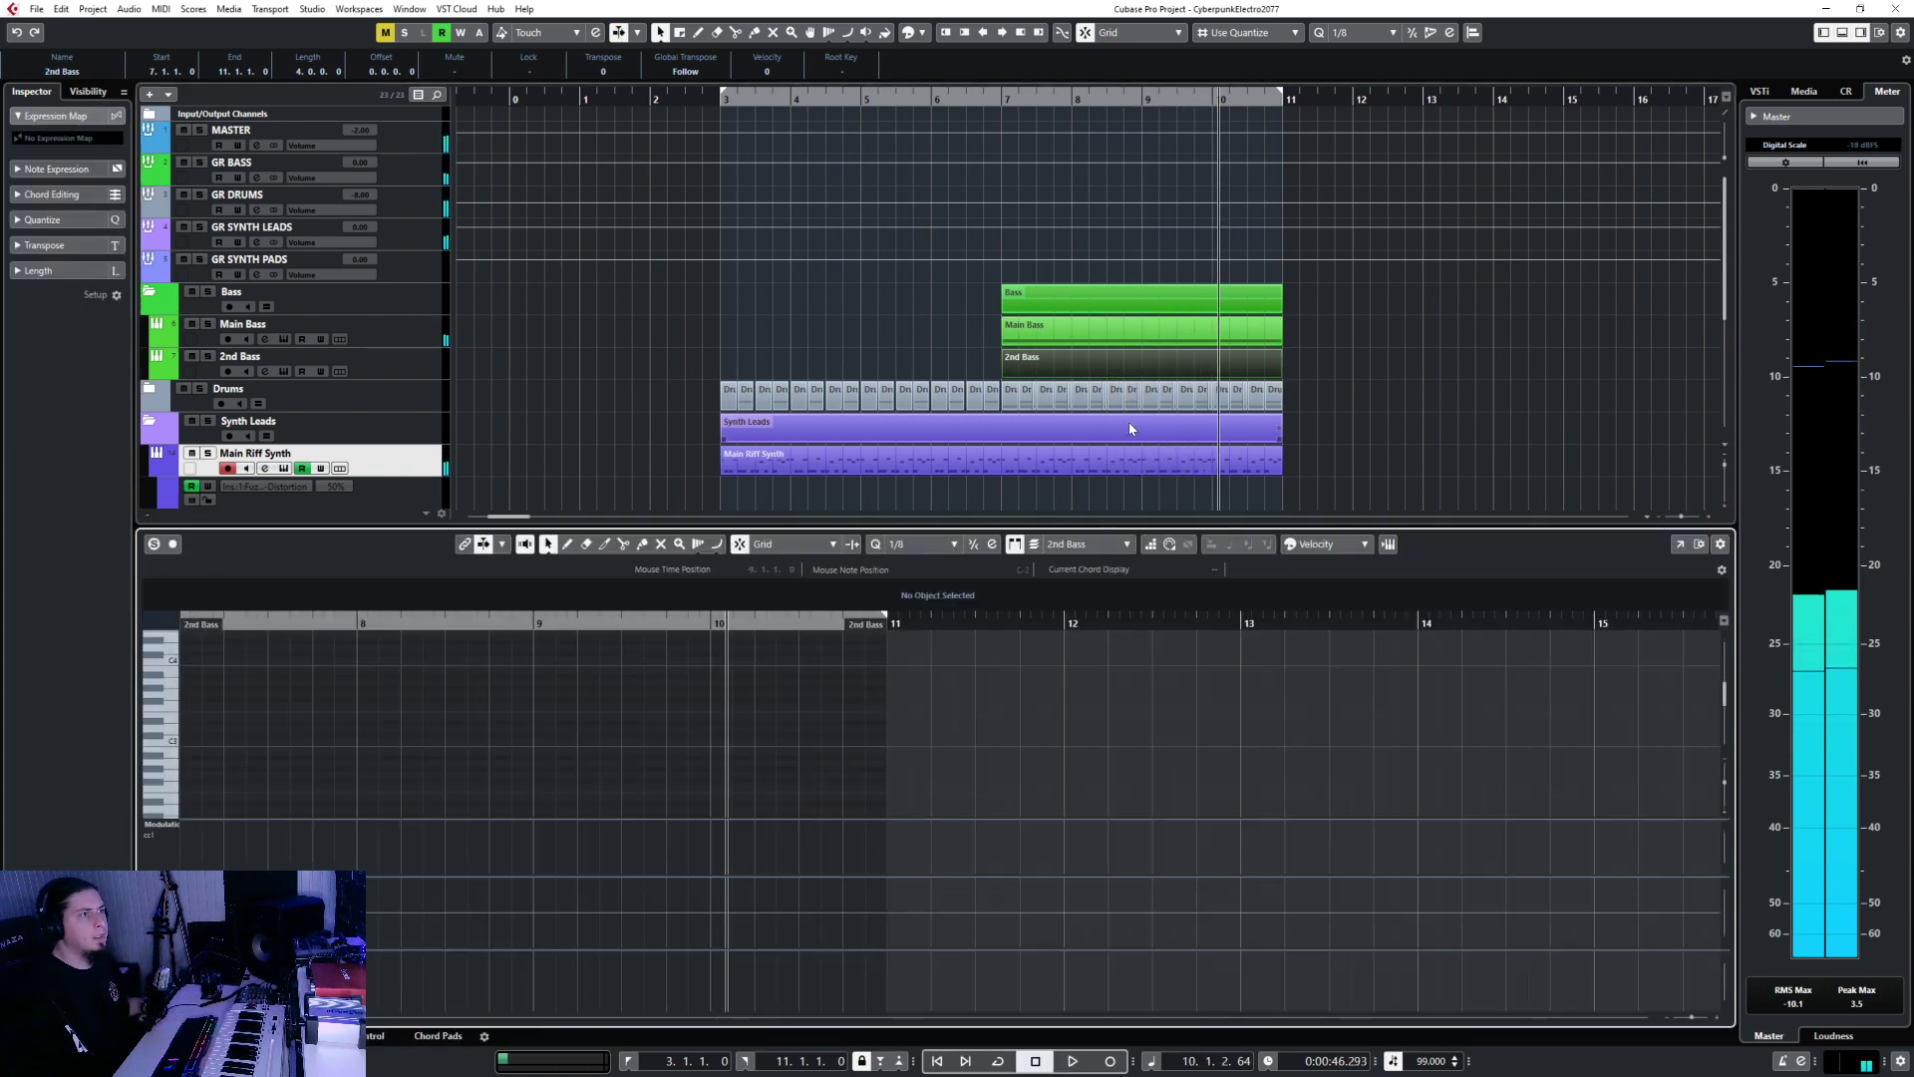
double_click(1067, 339)
key(ctrl+a)
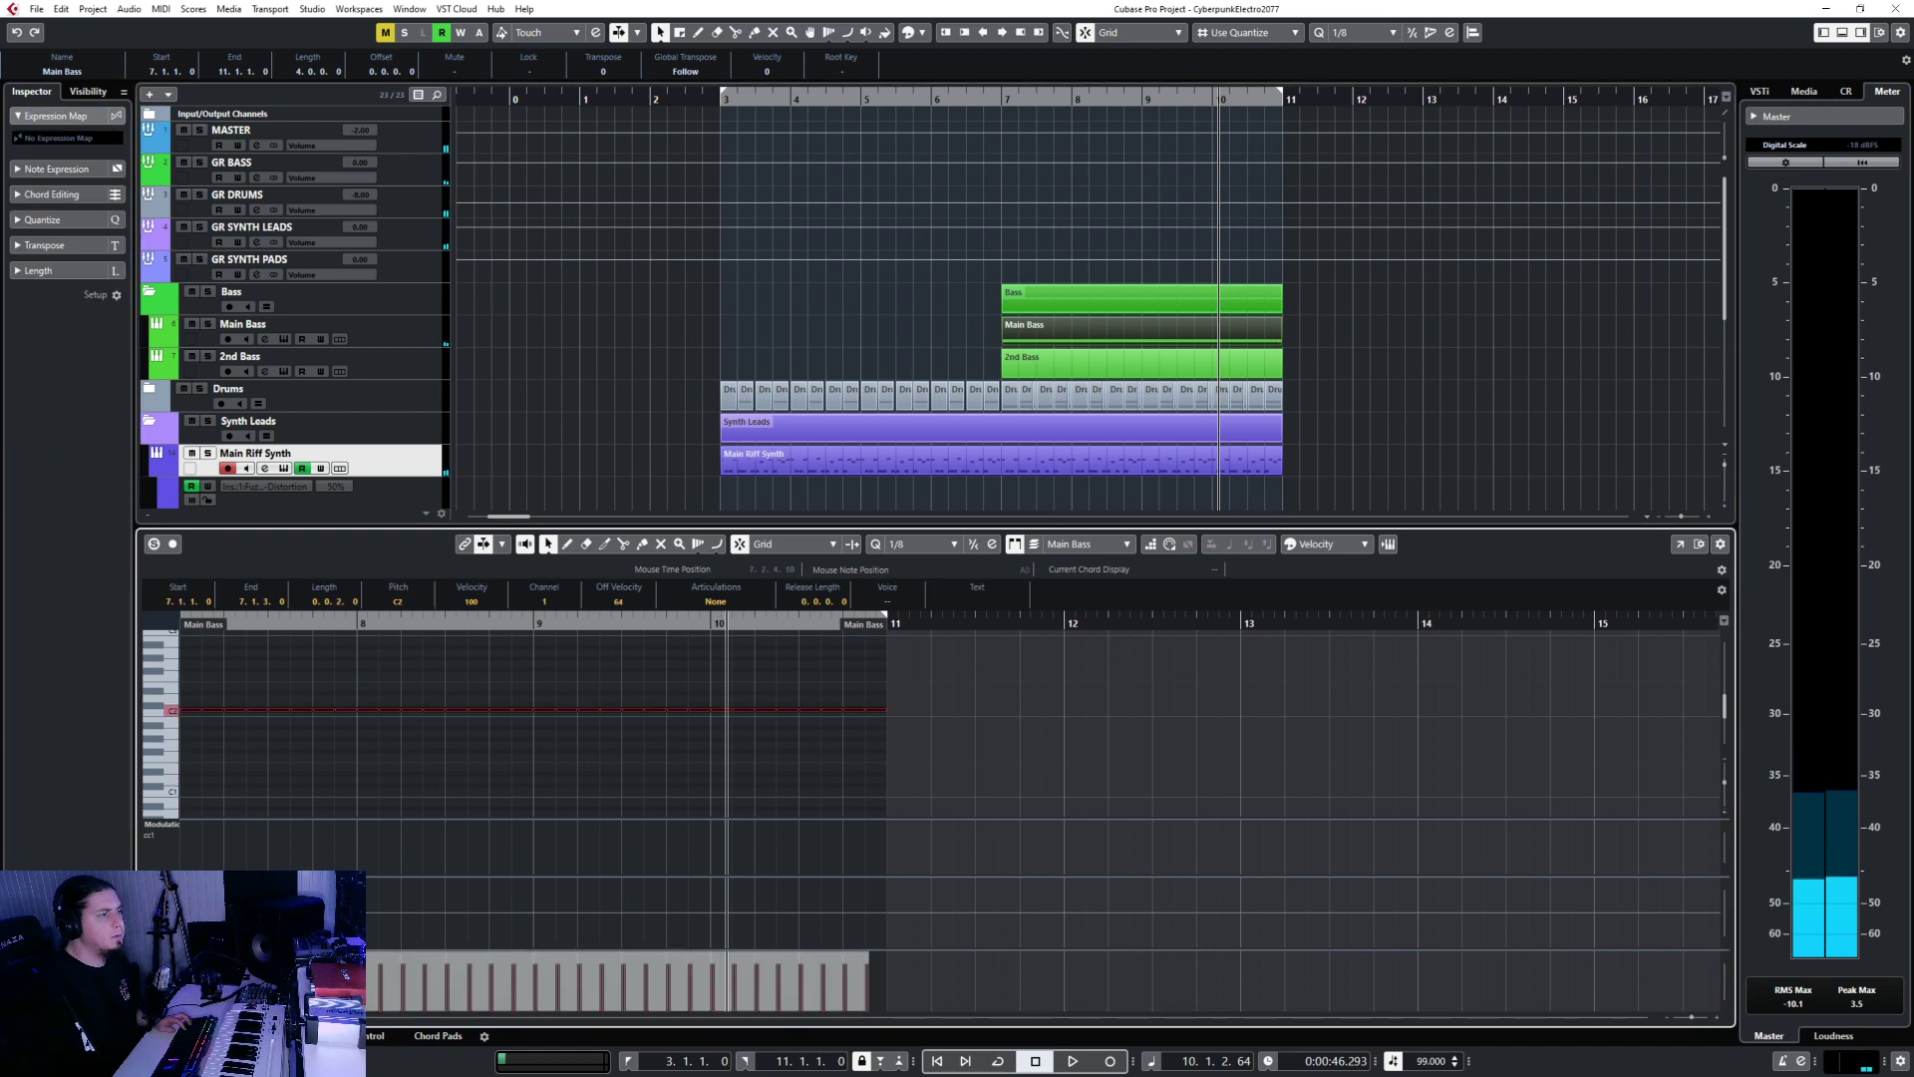
key(Return)
double_click(1051, 365)
scroll(429, 666, left, 2)
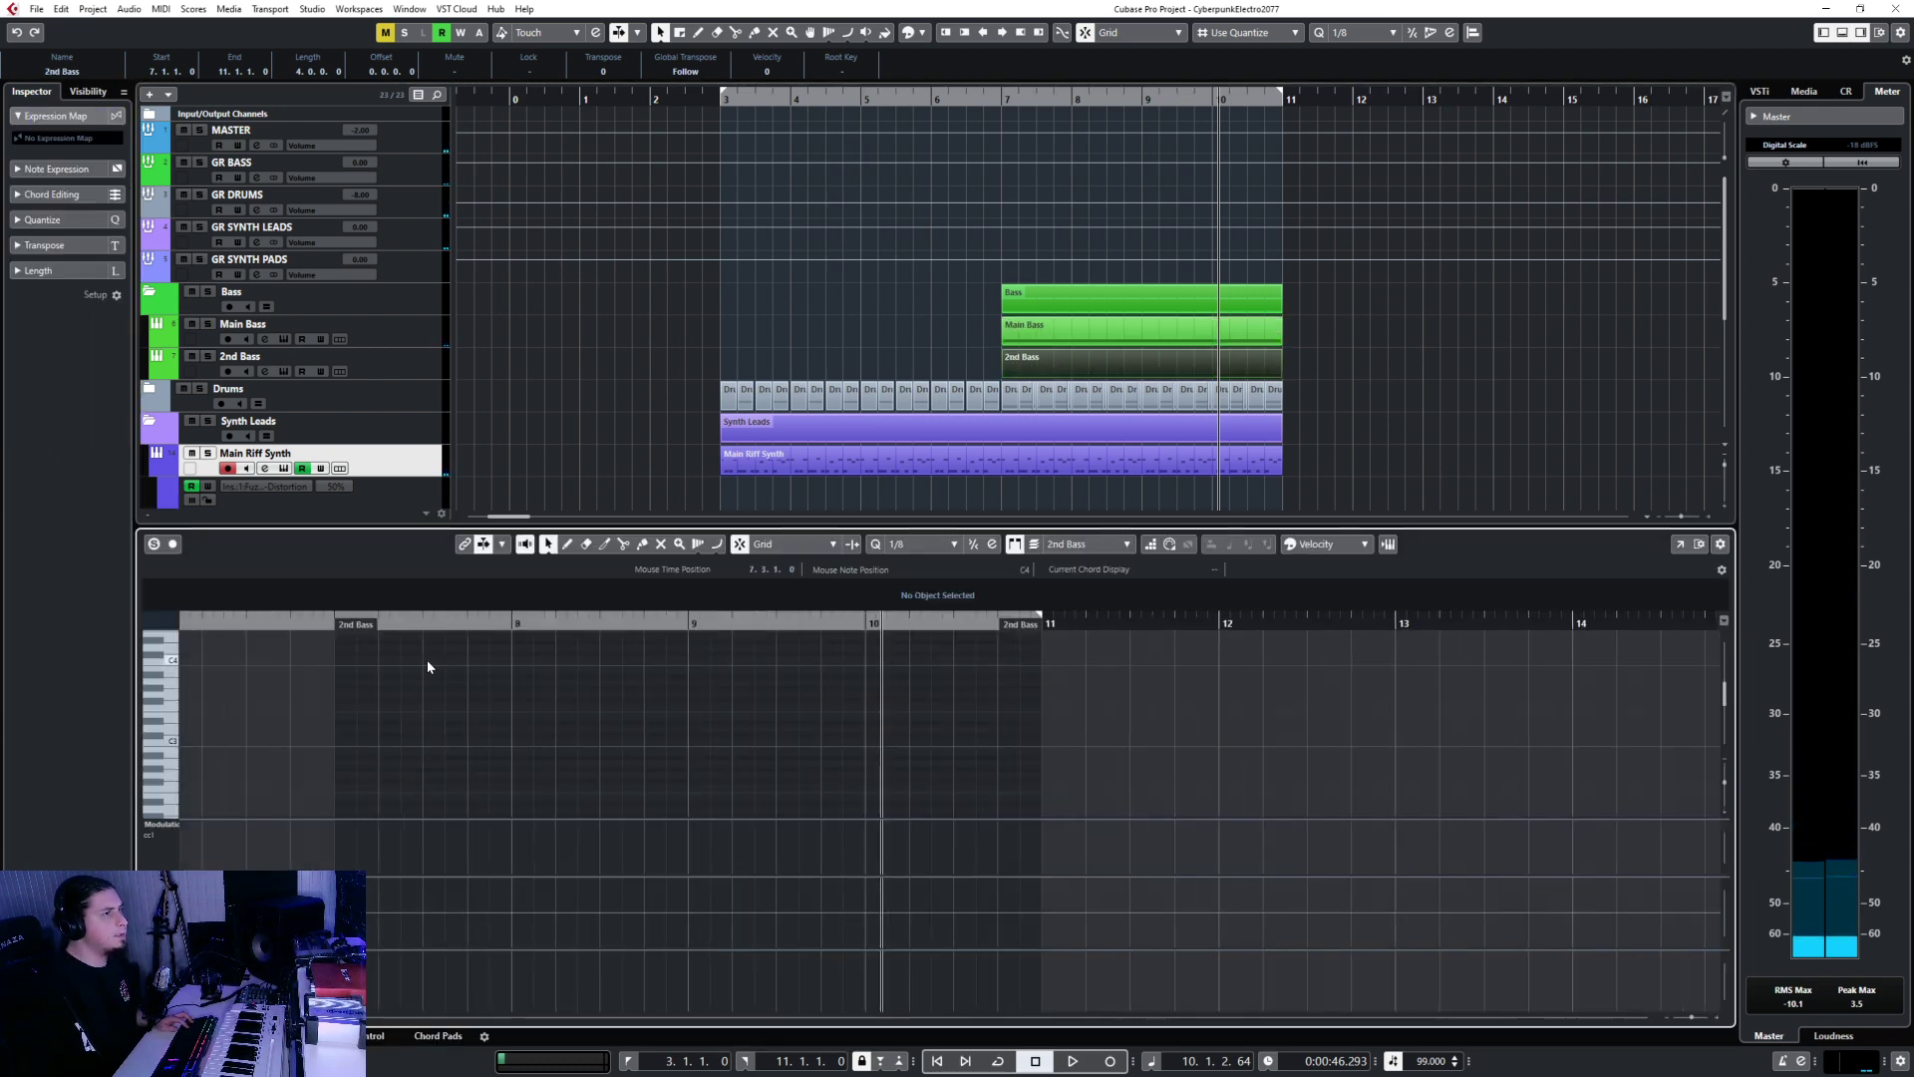
click(310, 618)
click(331, 620)
key(ctrl+v)
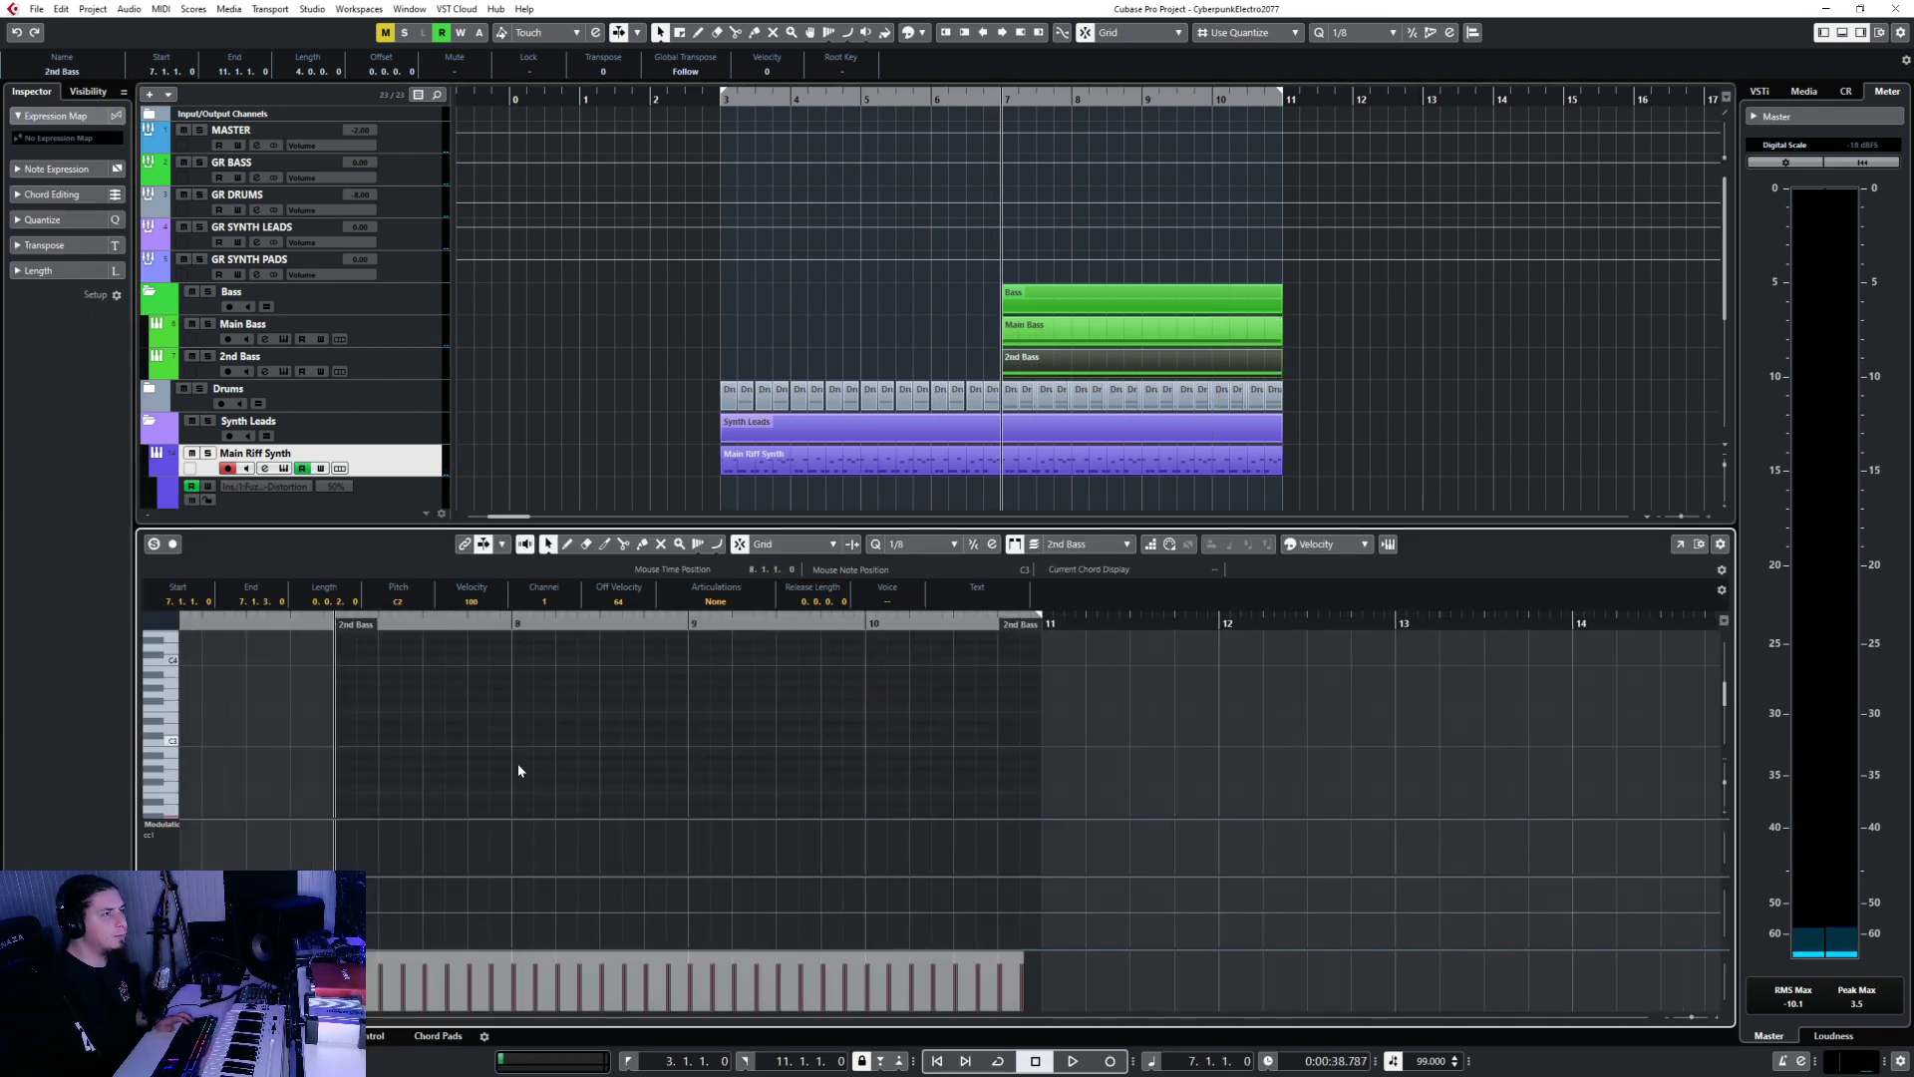
scroll(511, 768, down, 3)
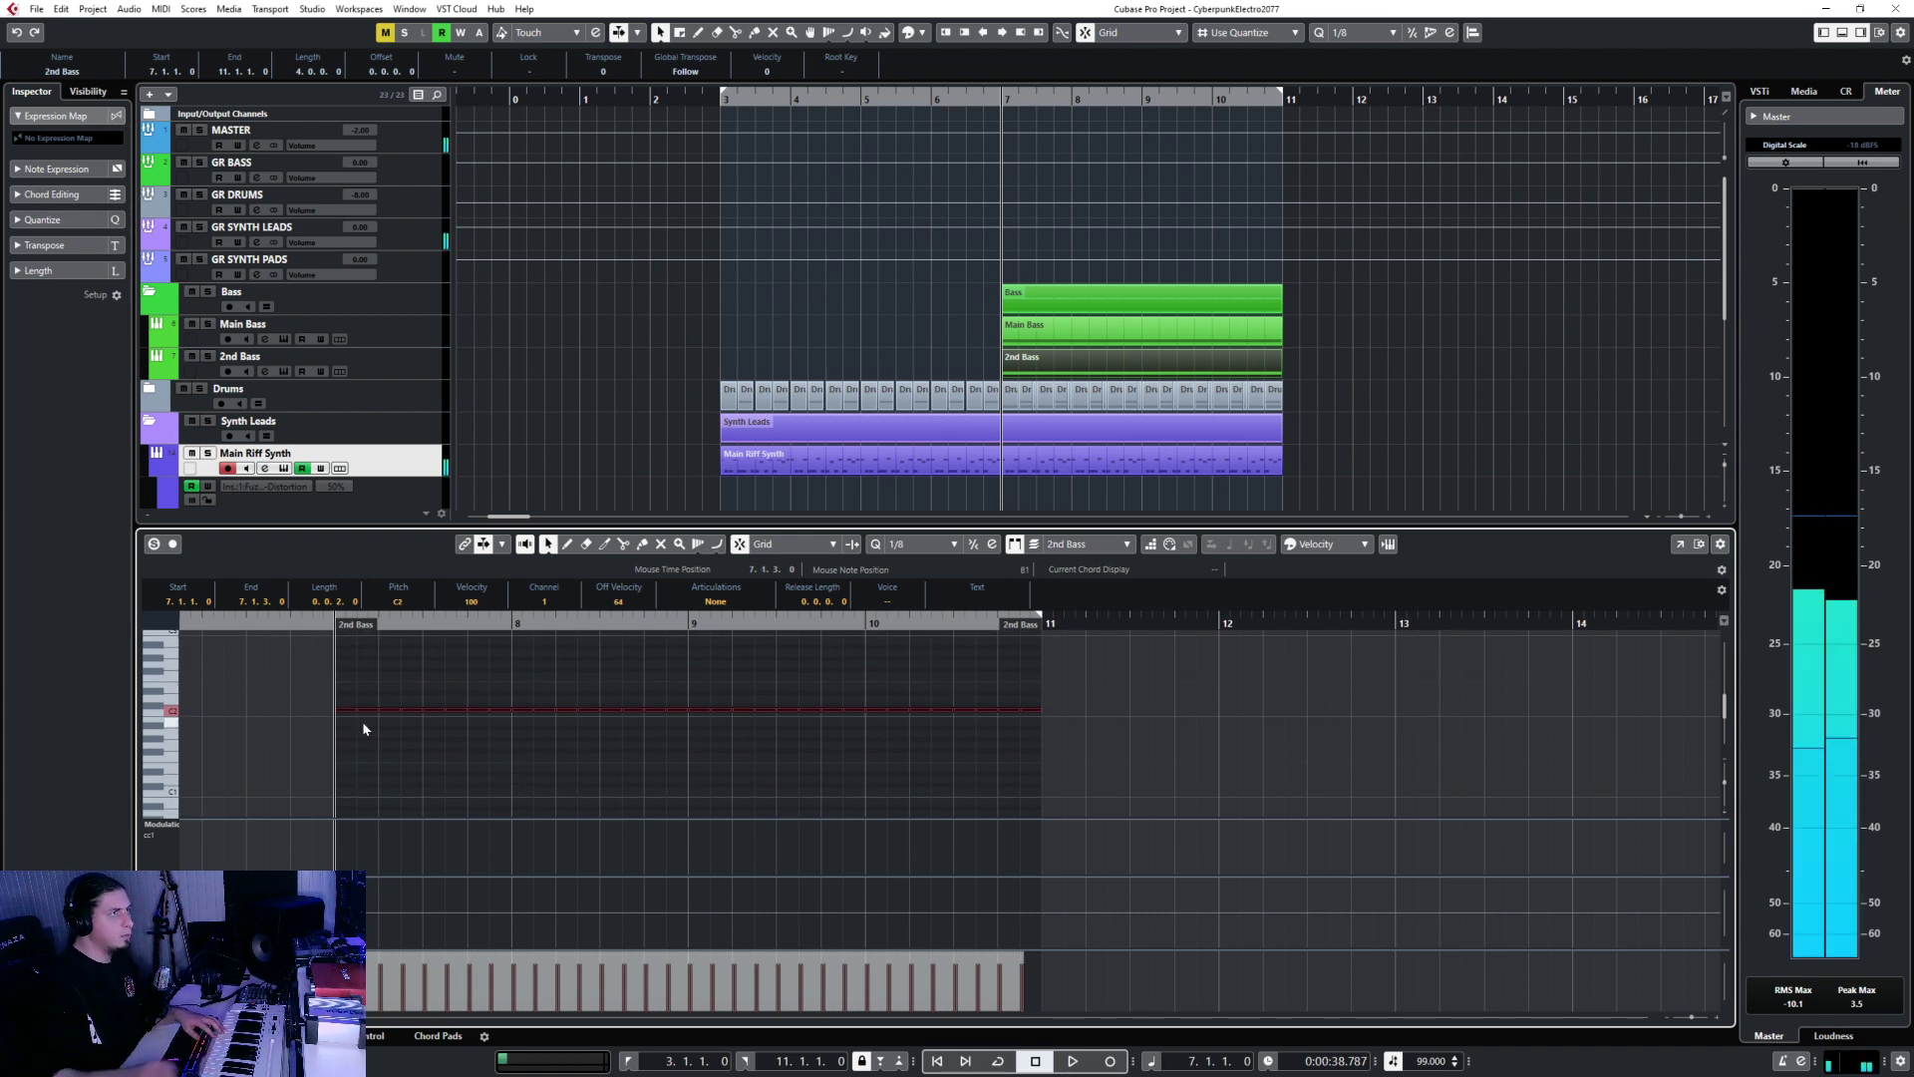
Set the note grid to 1/16 and draw a sixteenth-note C2 at bar 7.
click(435, 358)
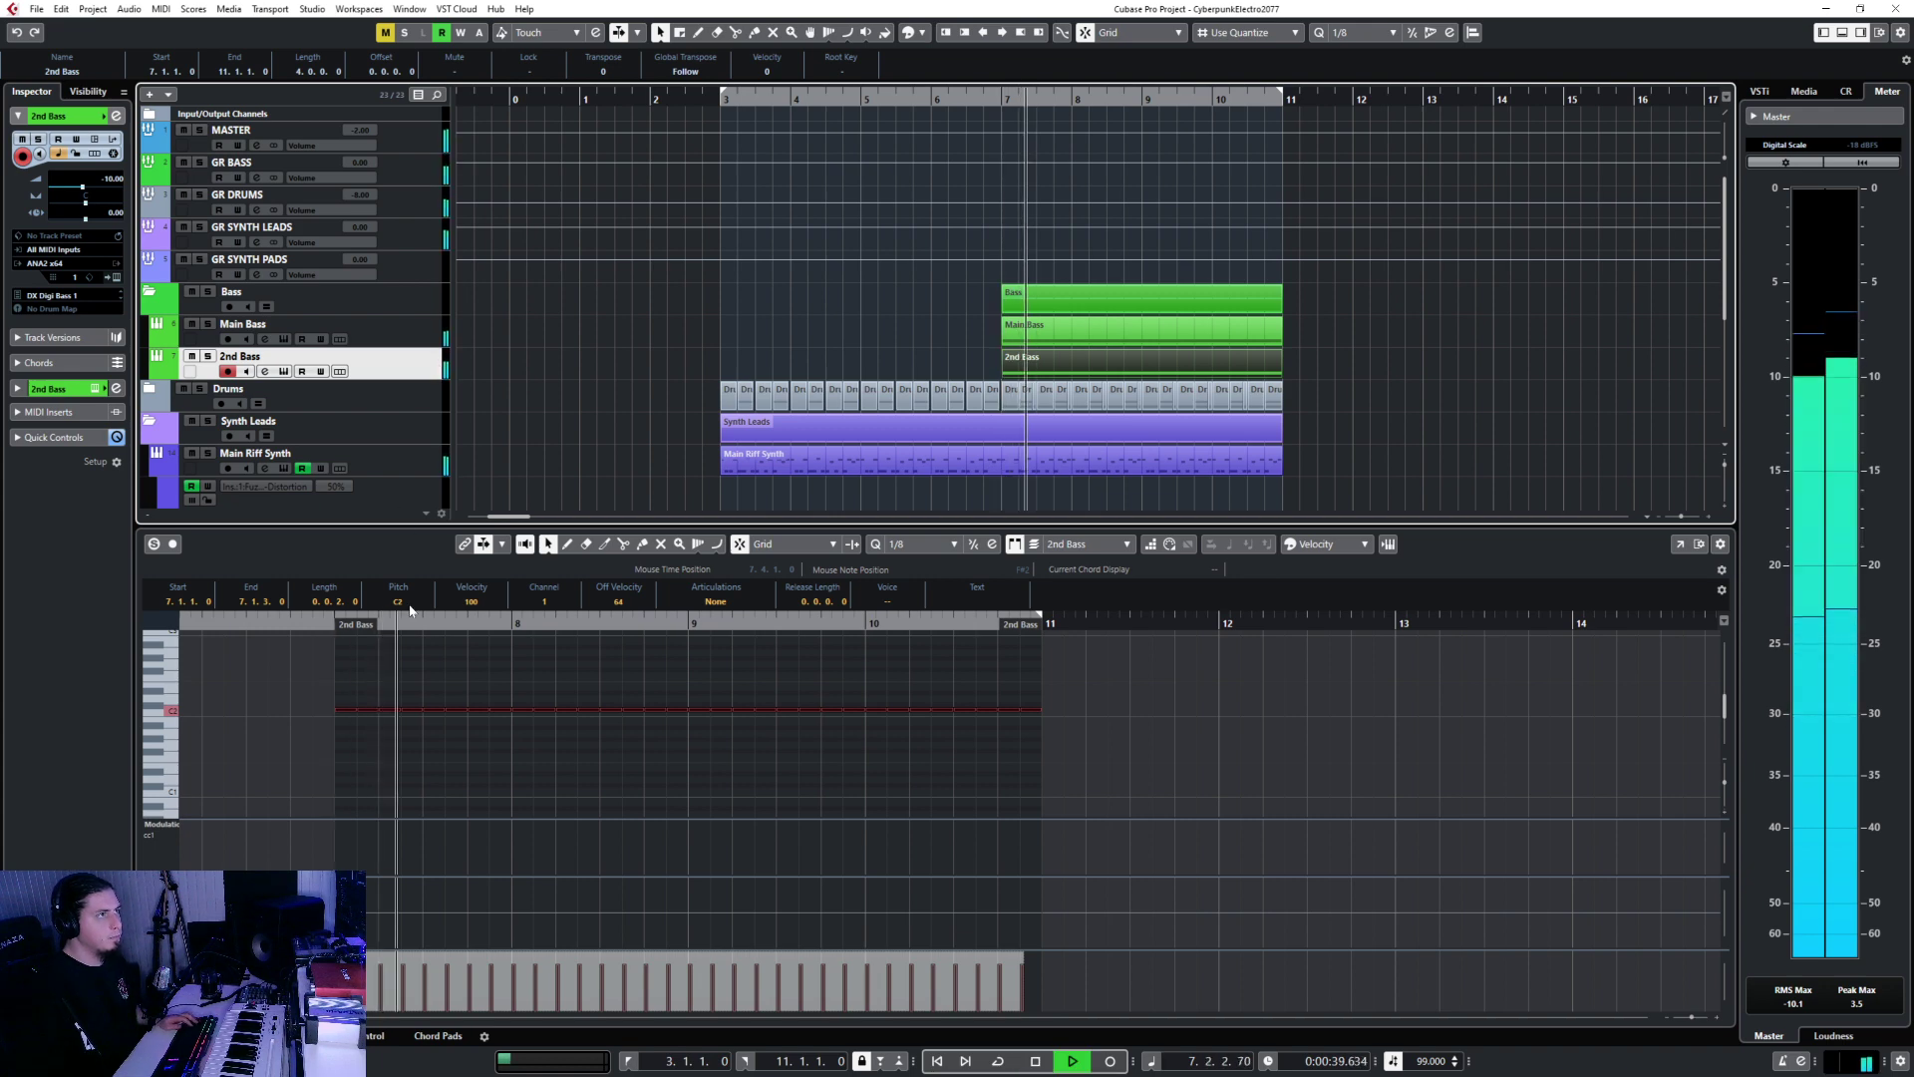
click(309, 690)
key(space)
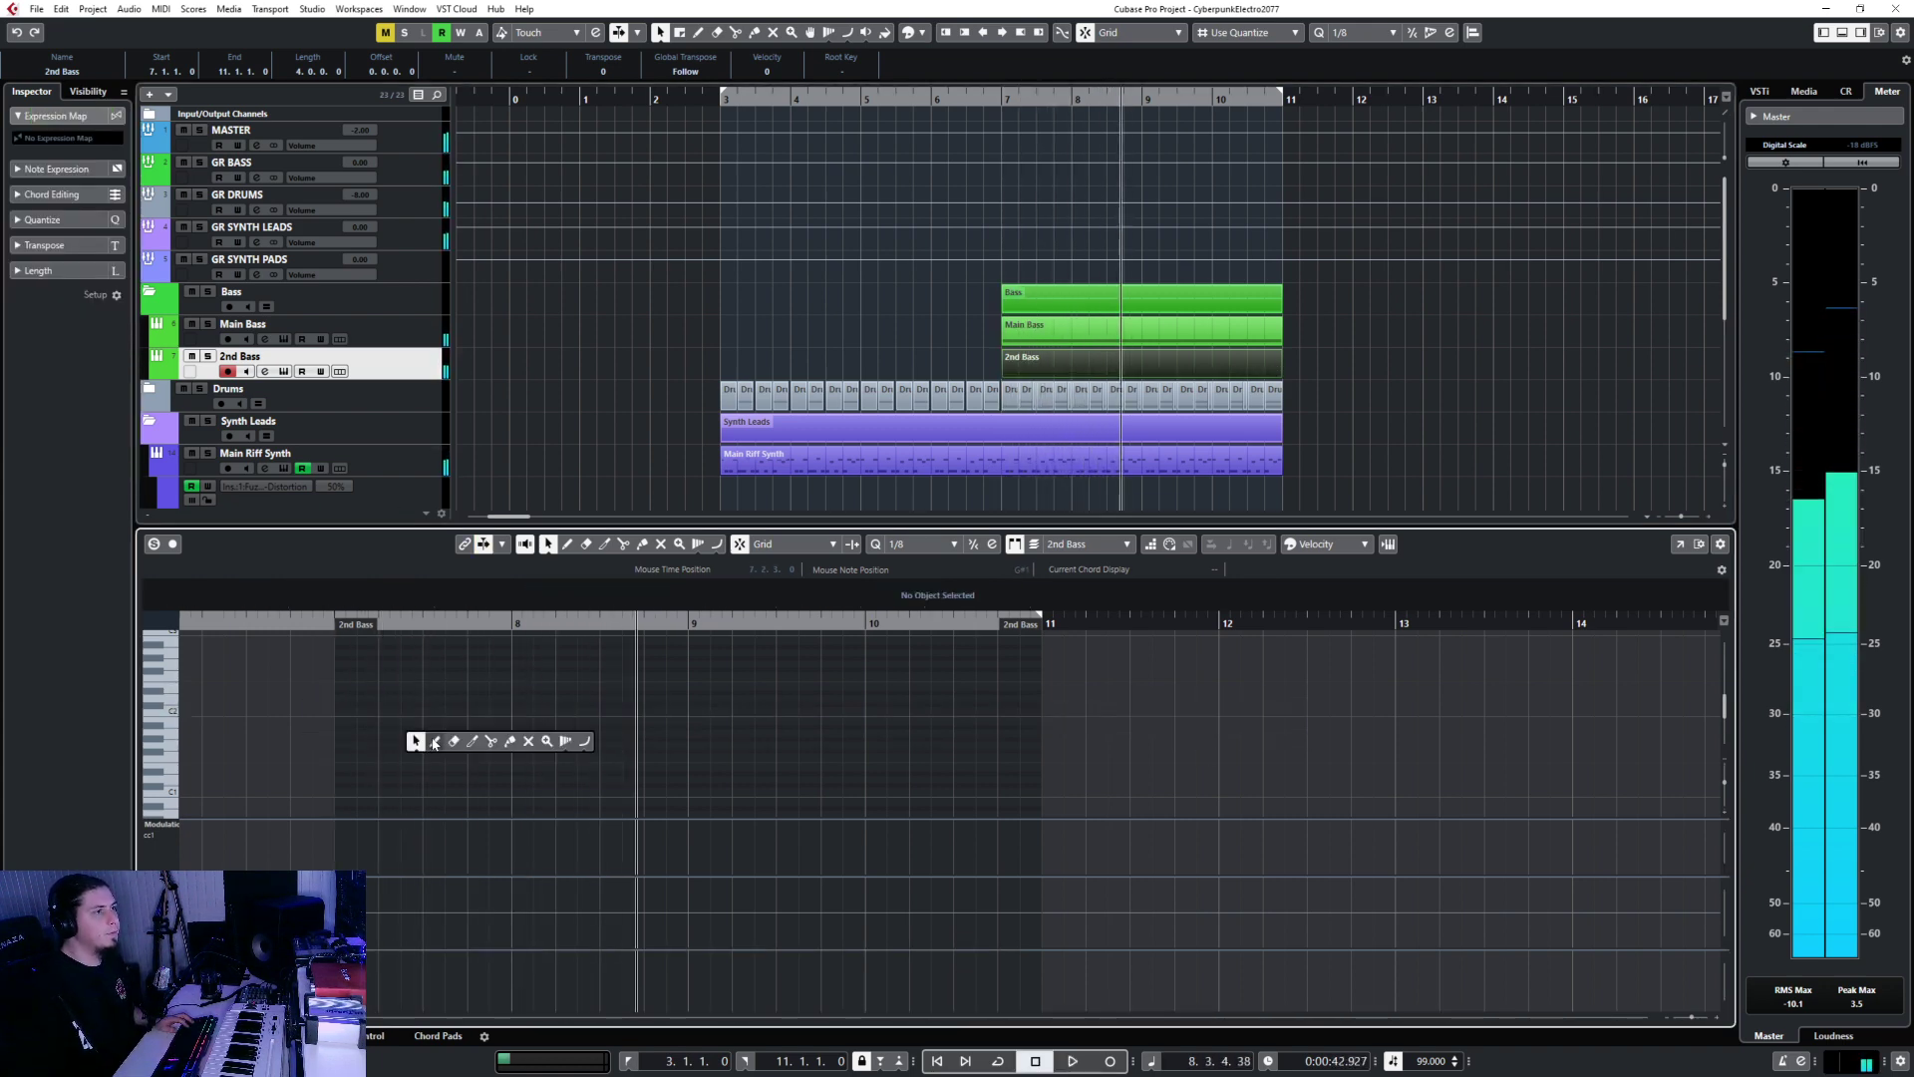
click(435, 742)
click(903, 543)
click(907, 639)
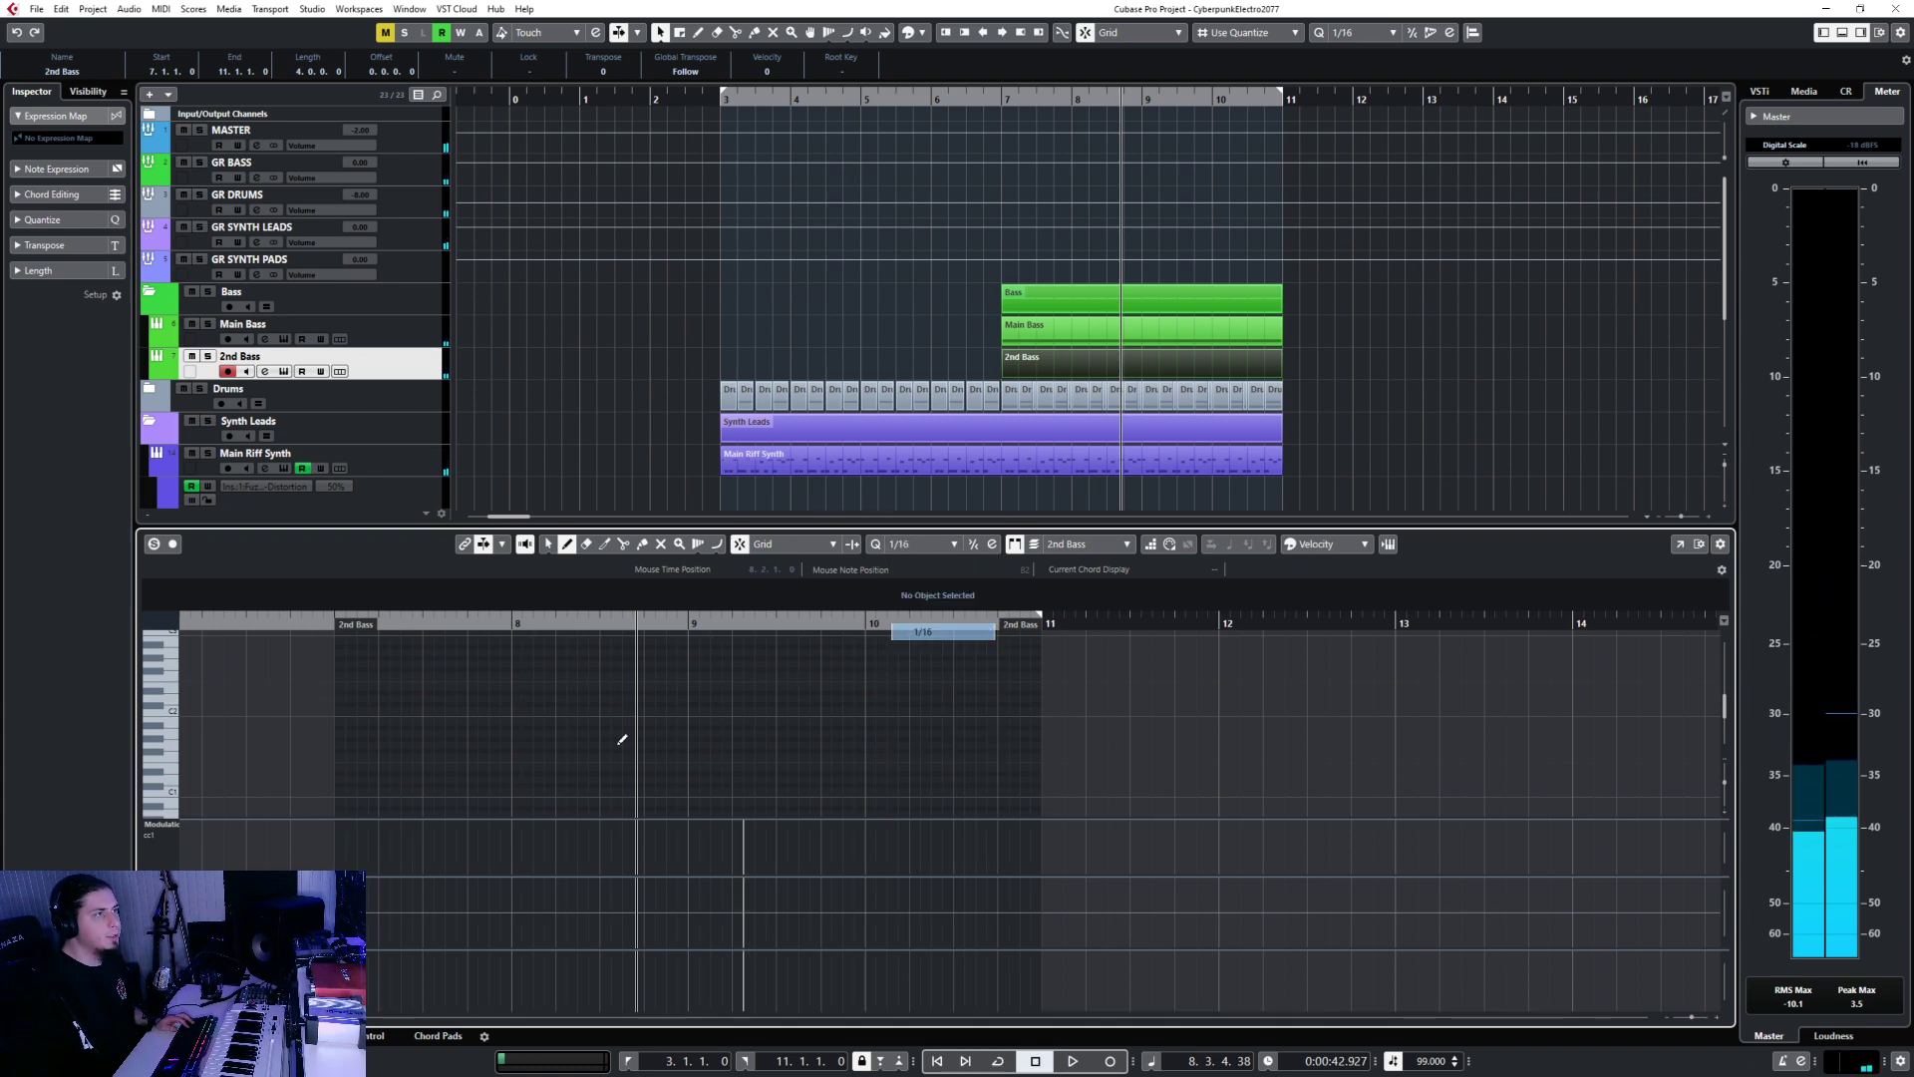
click(346, 709)
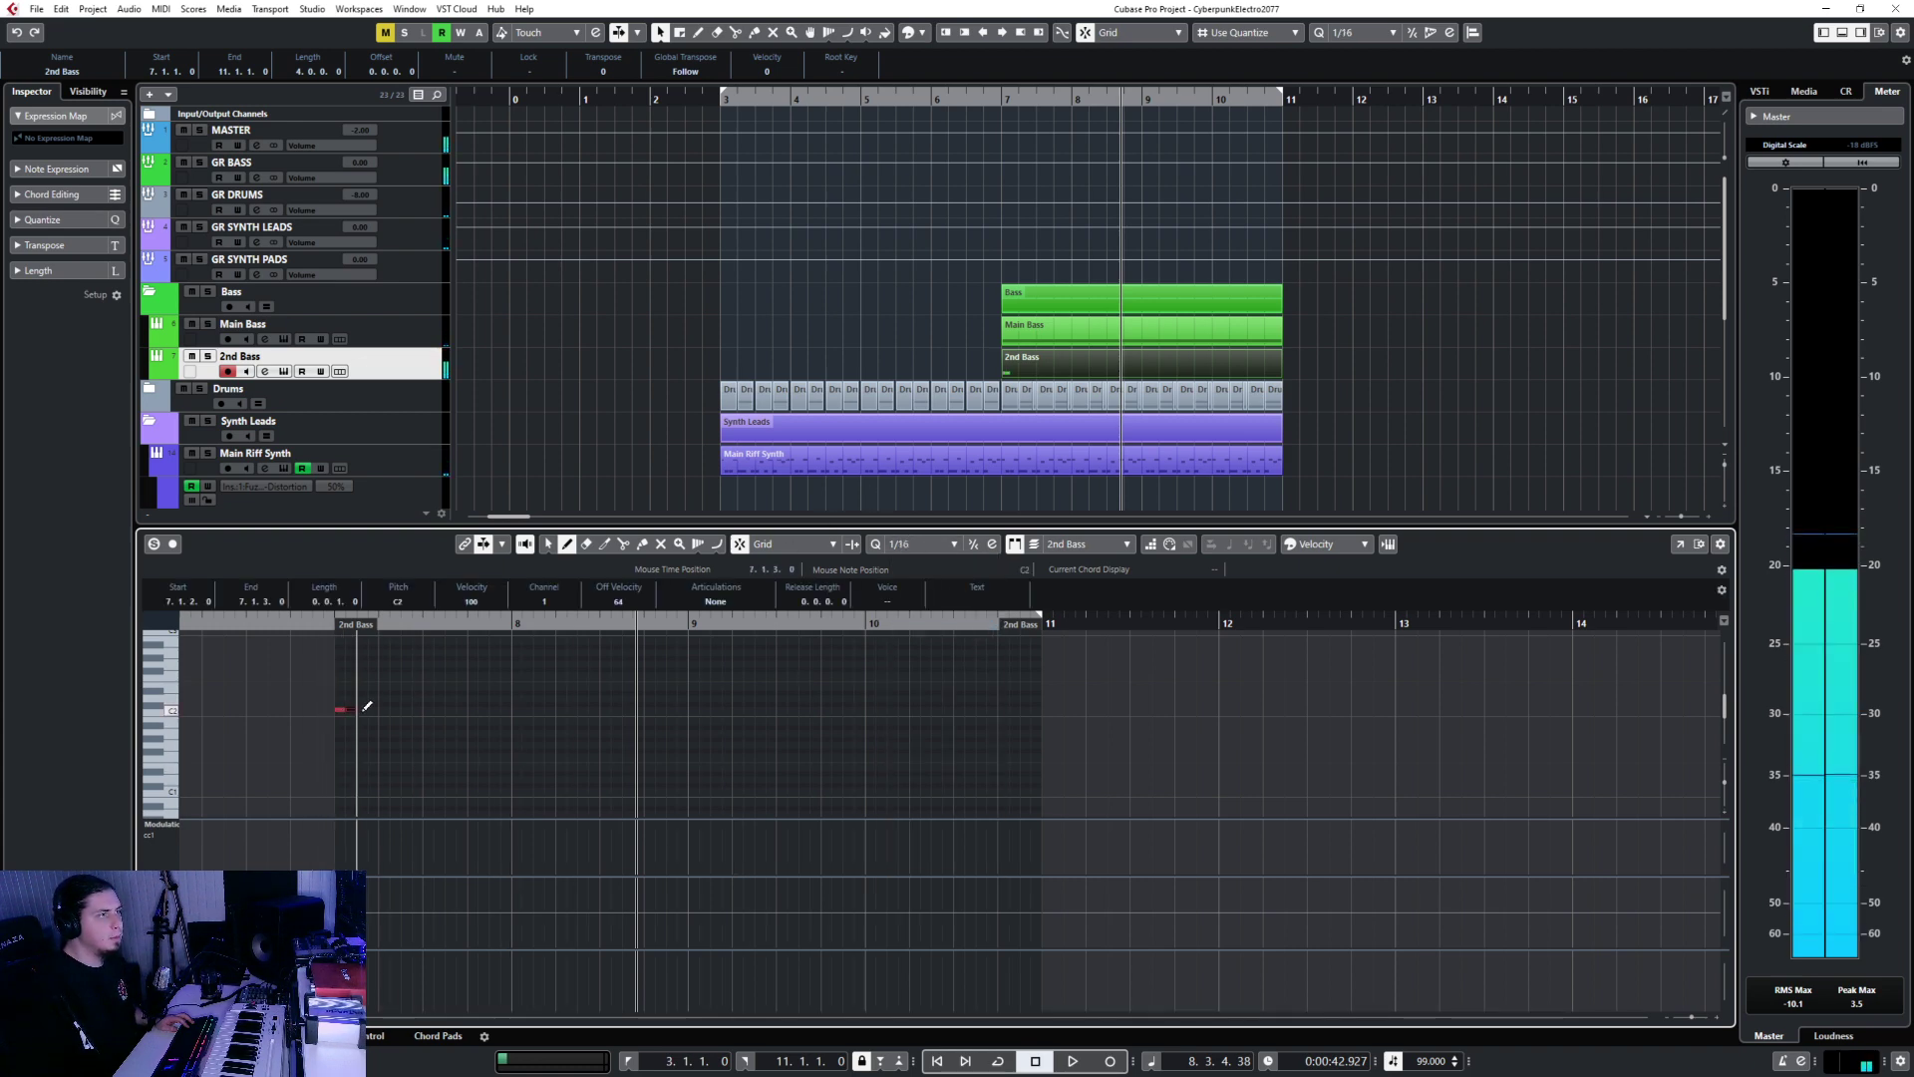
Copy the C2 sixteenths to fill bars 7 and 8, then shorten them slightly.
key(1)
drag(294, 693, 535, 766)
key(ctrl+c)
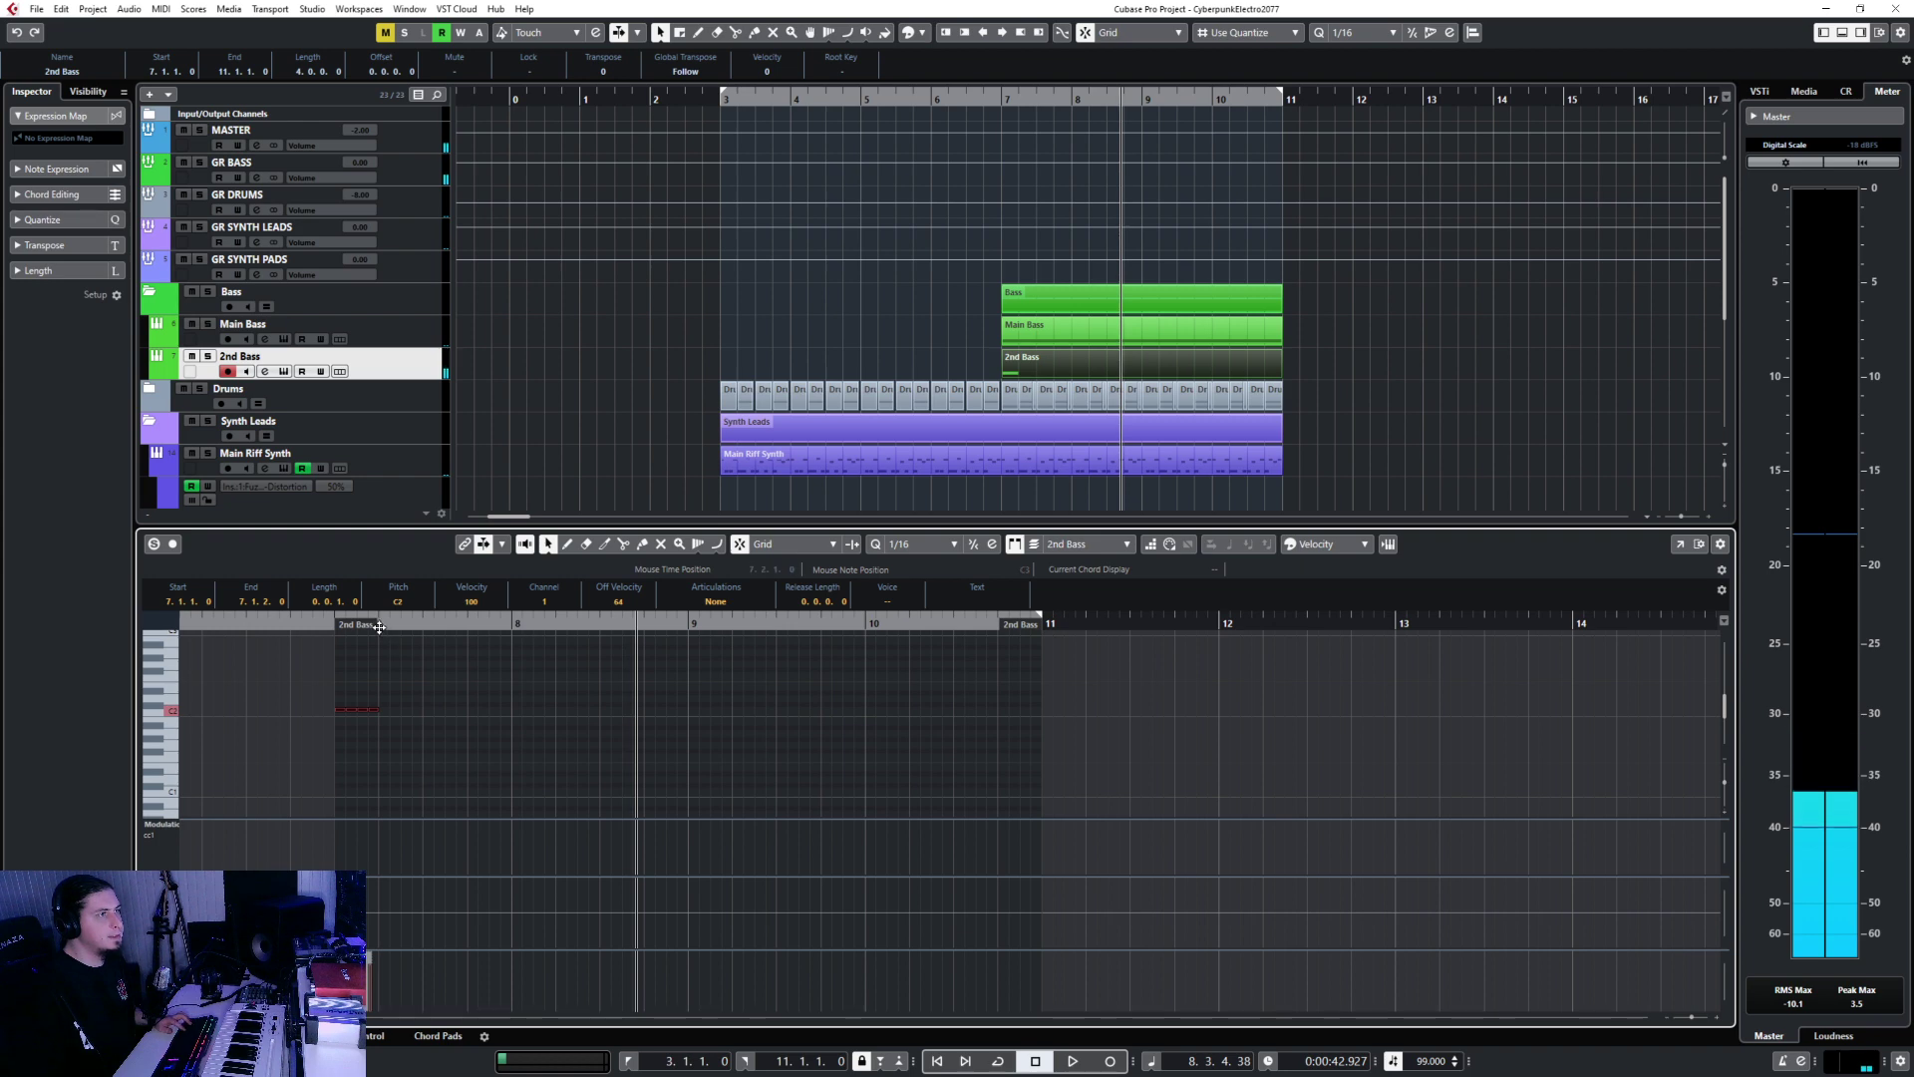
click(380, 625)
key(ctrl+v)
key(ctrl+v)
key(ctrl+v)
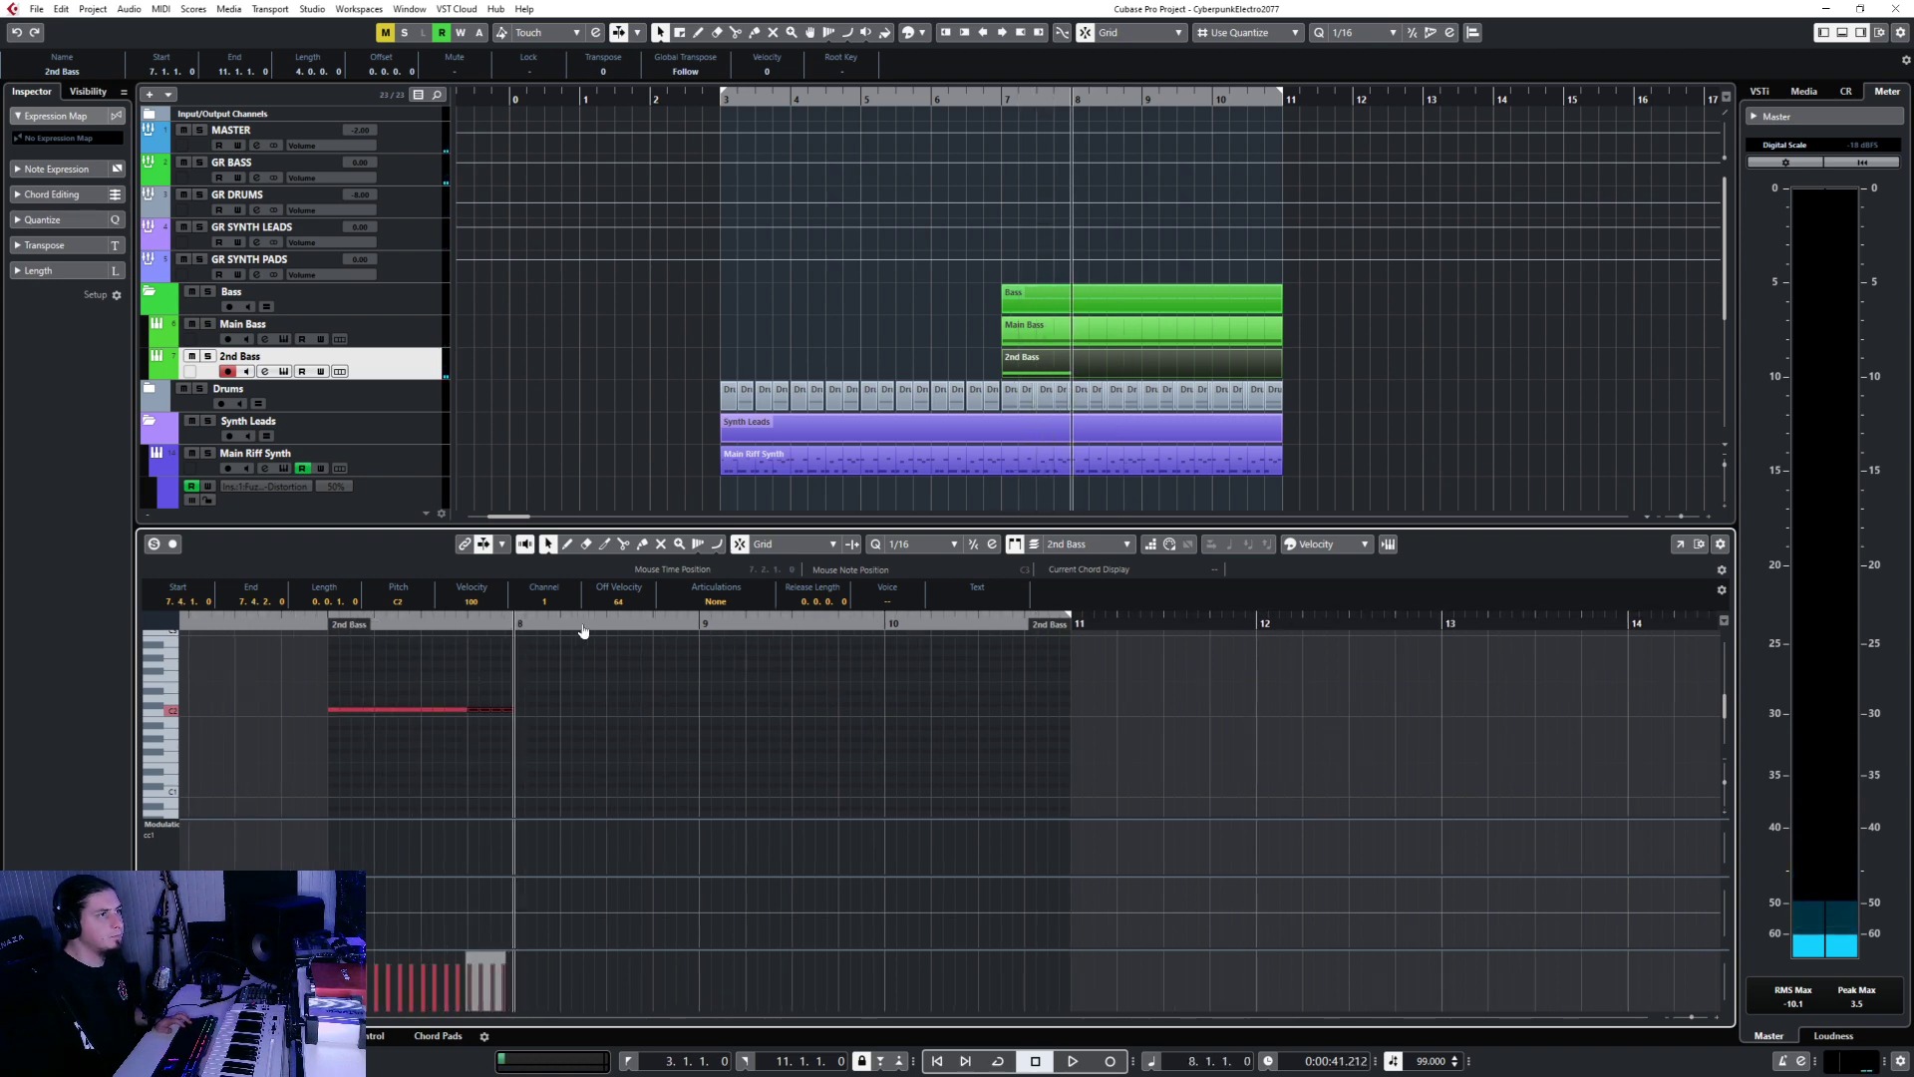
key(ctrl+v)
key(ctrl+v)
key(ctrl+v)
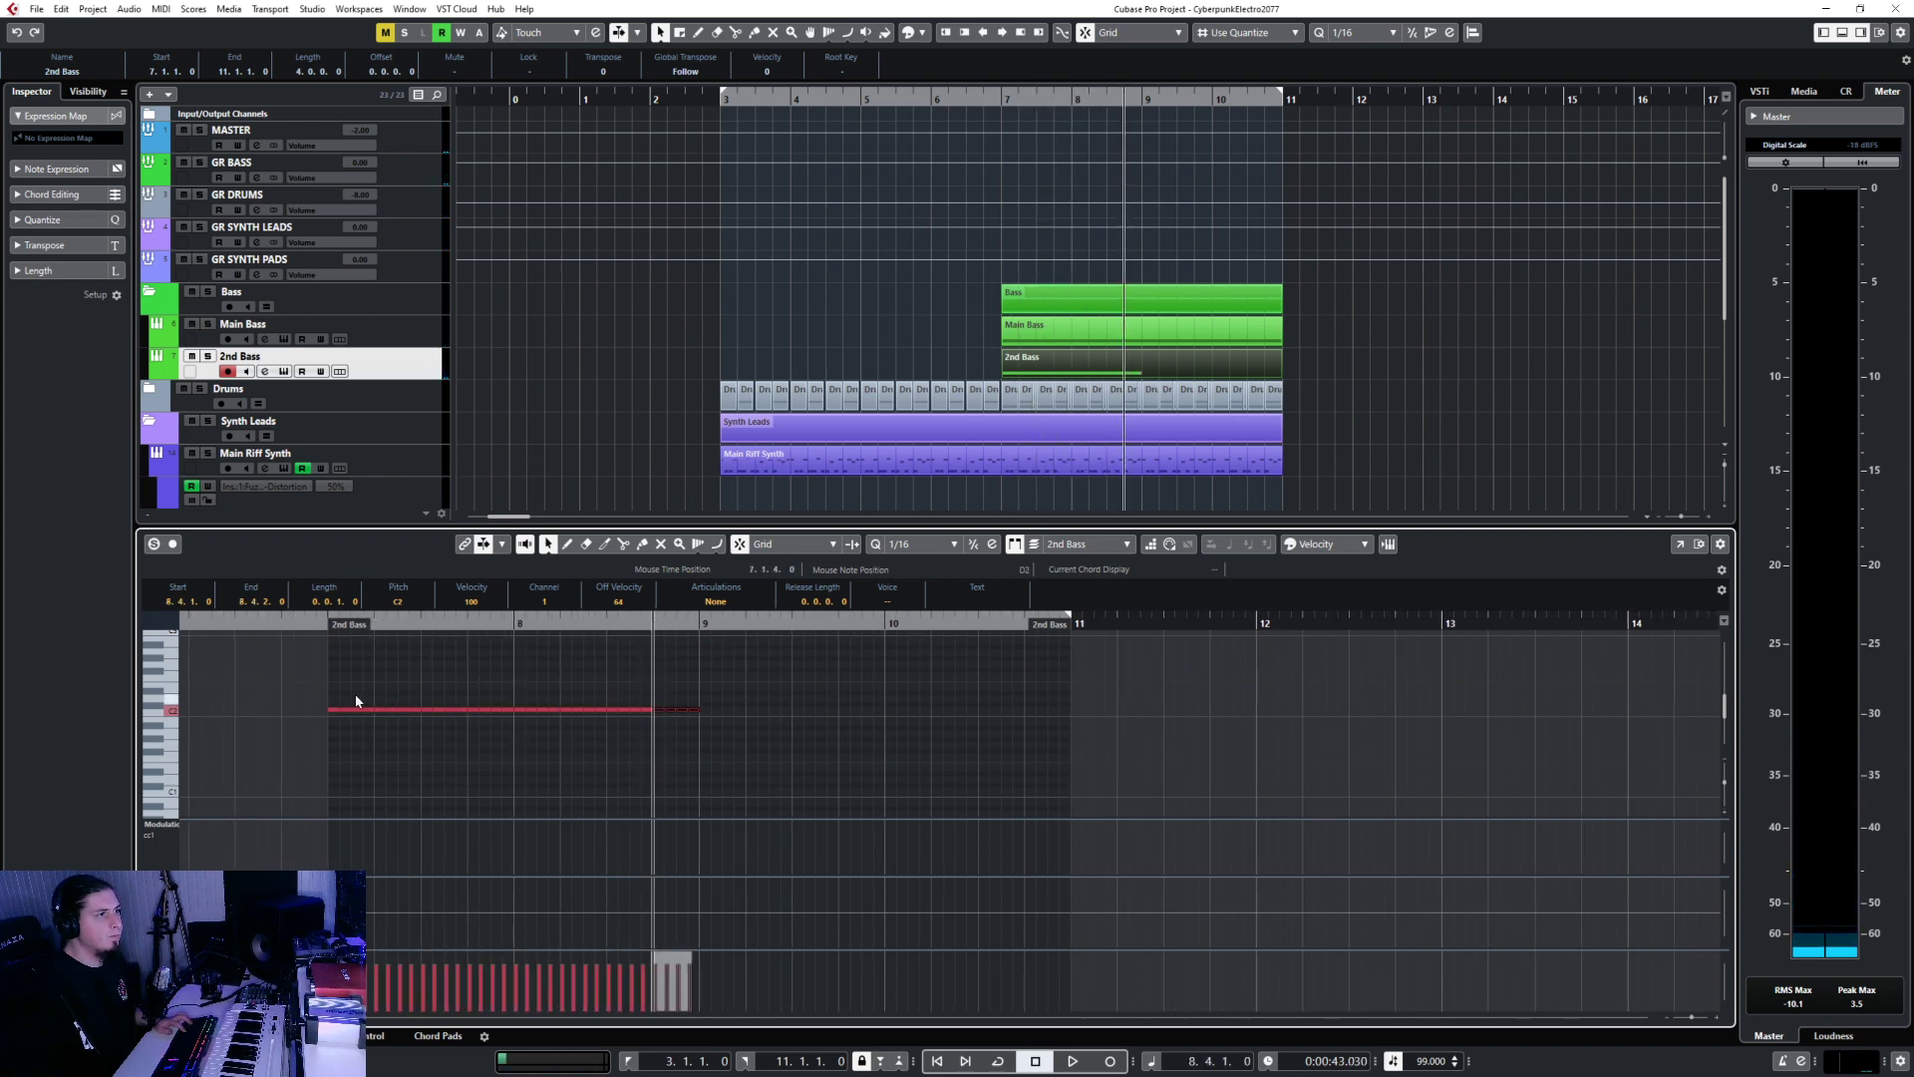
drag(355, 705, 711, 724)
scroll(473, 738, up, 3)
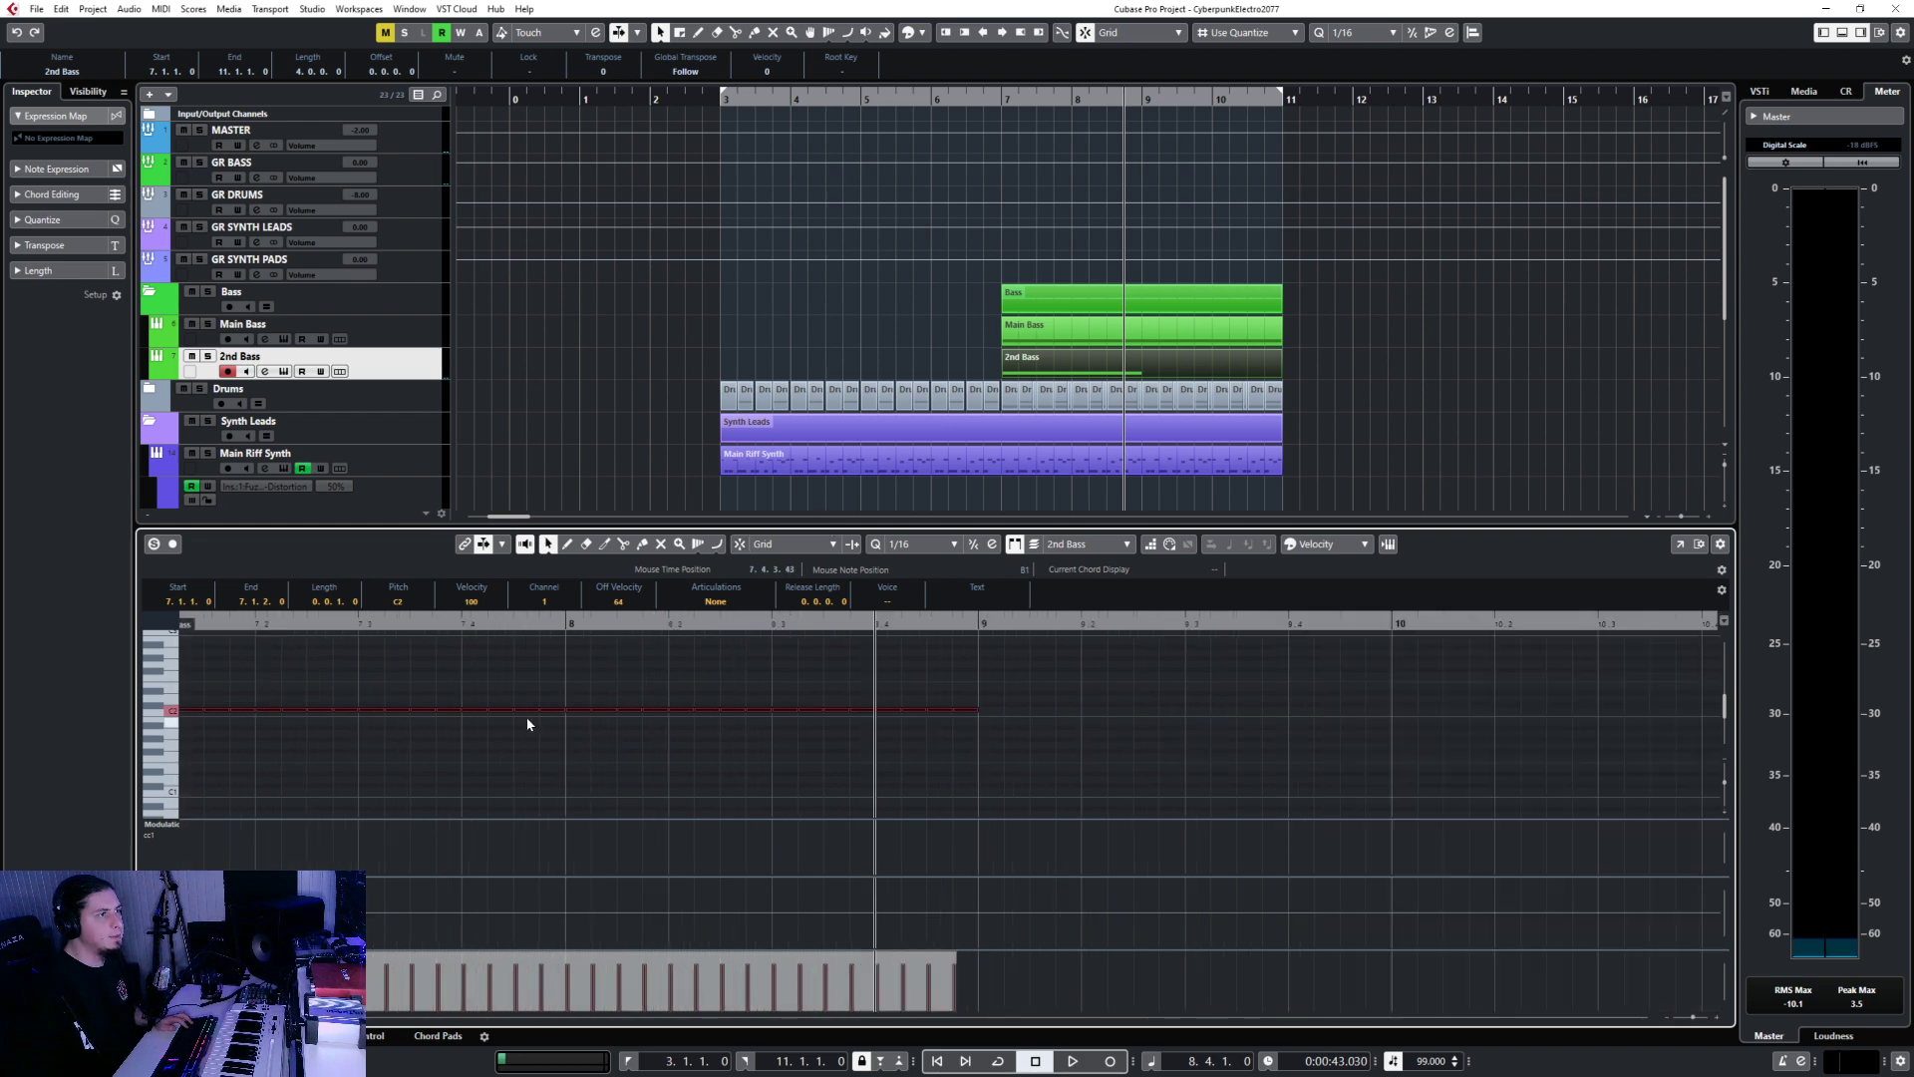
drag(559, 711, 556, 712)
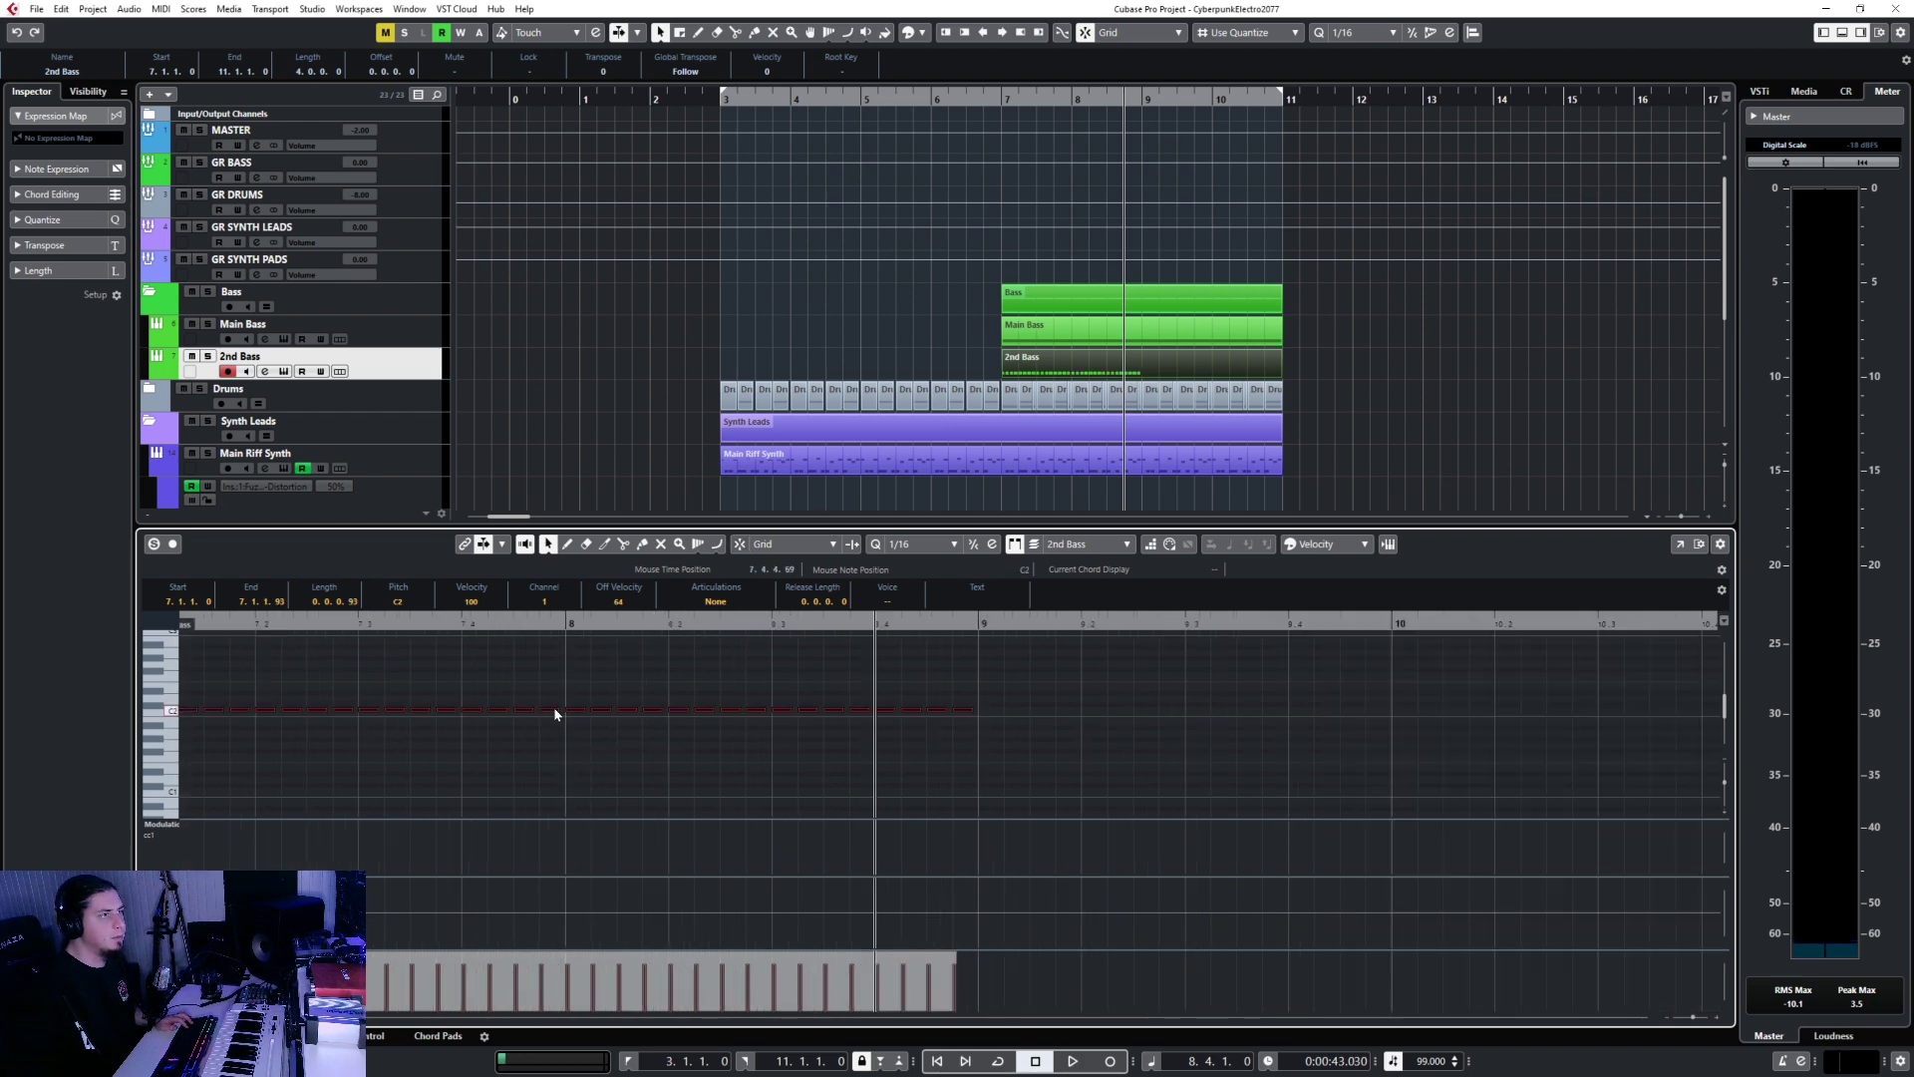
click(583, 695)
Delete the Main Bass part and play 2nd Bass from bar 7.
click(1045, 338)
key(Delete)
click(1059, 365)
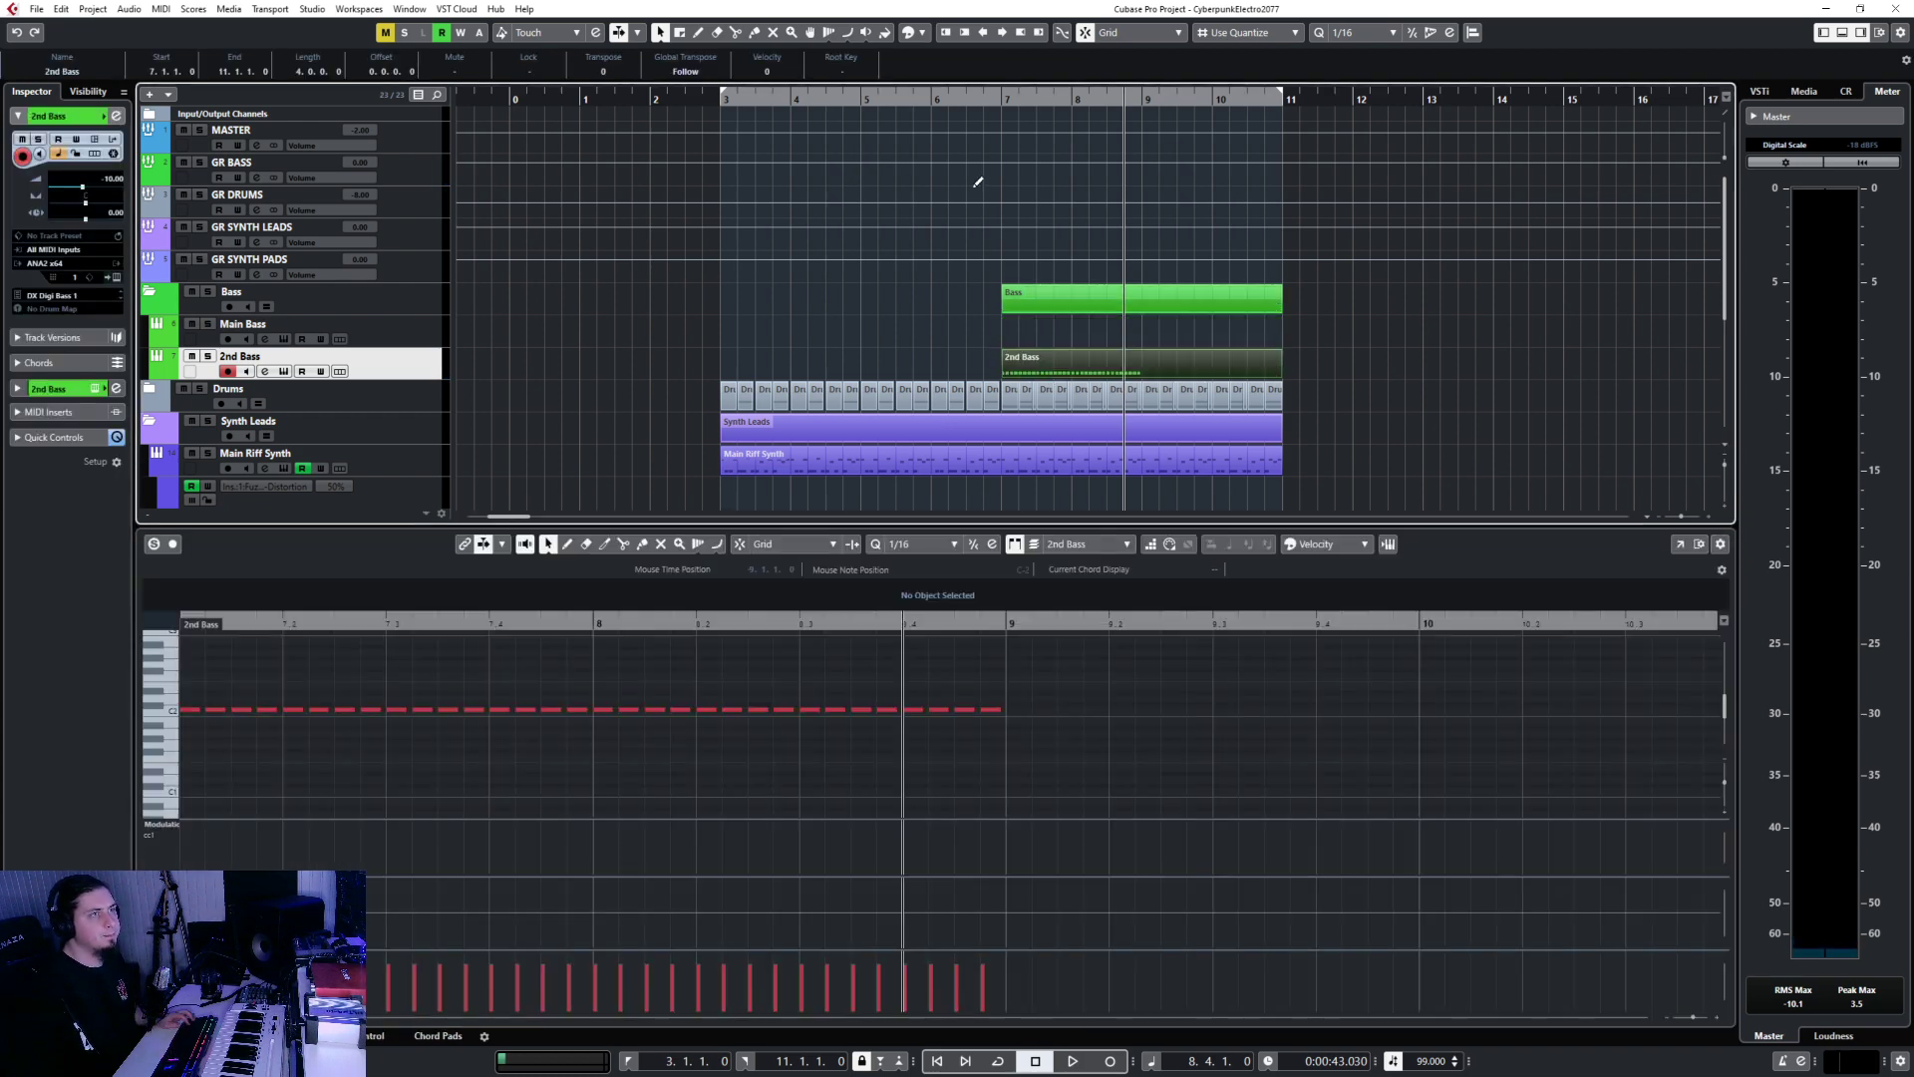
click(996, 99)
key(space)
Paste the C2 run again at bar 9 so it reaches bar 11, then close the editor.
drag(308, 680, 758, 710)
scroll(787, 759, down, 2)
scroll(787, 763, up, 3)
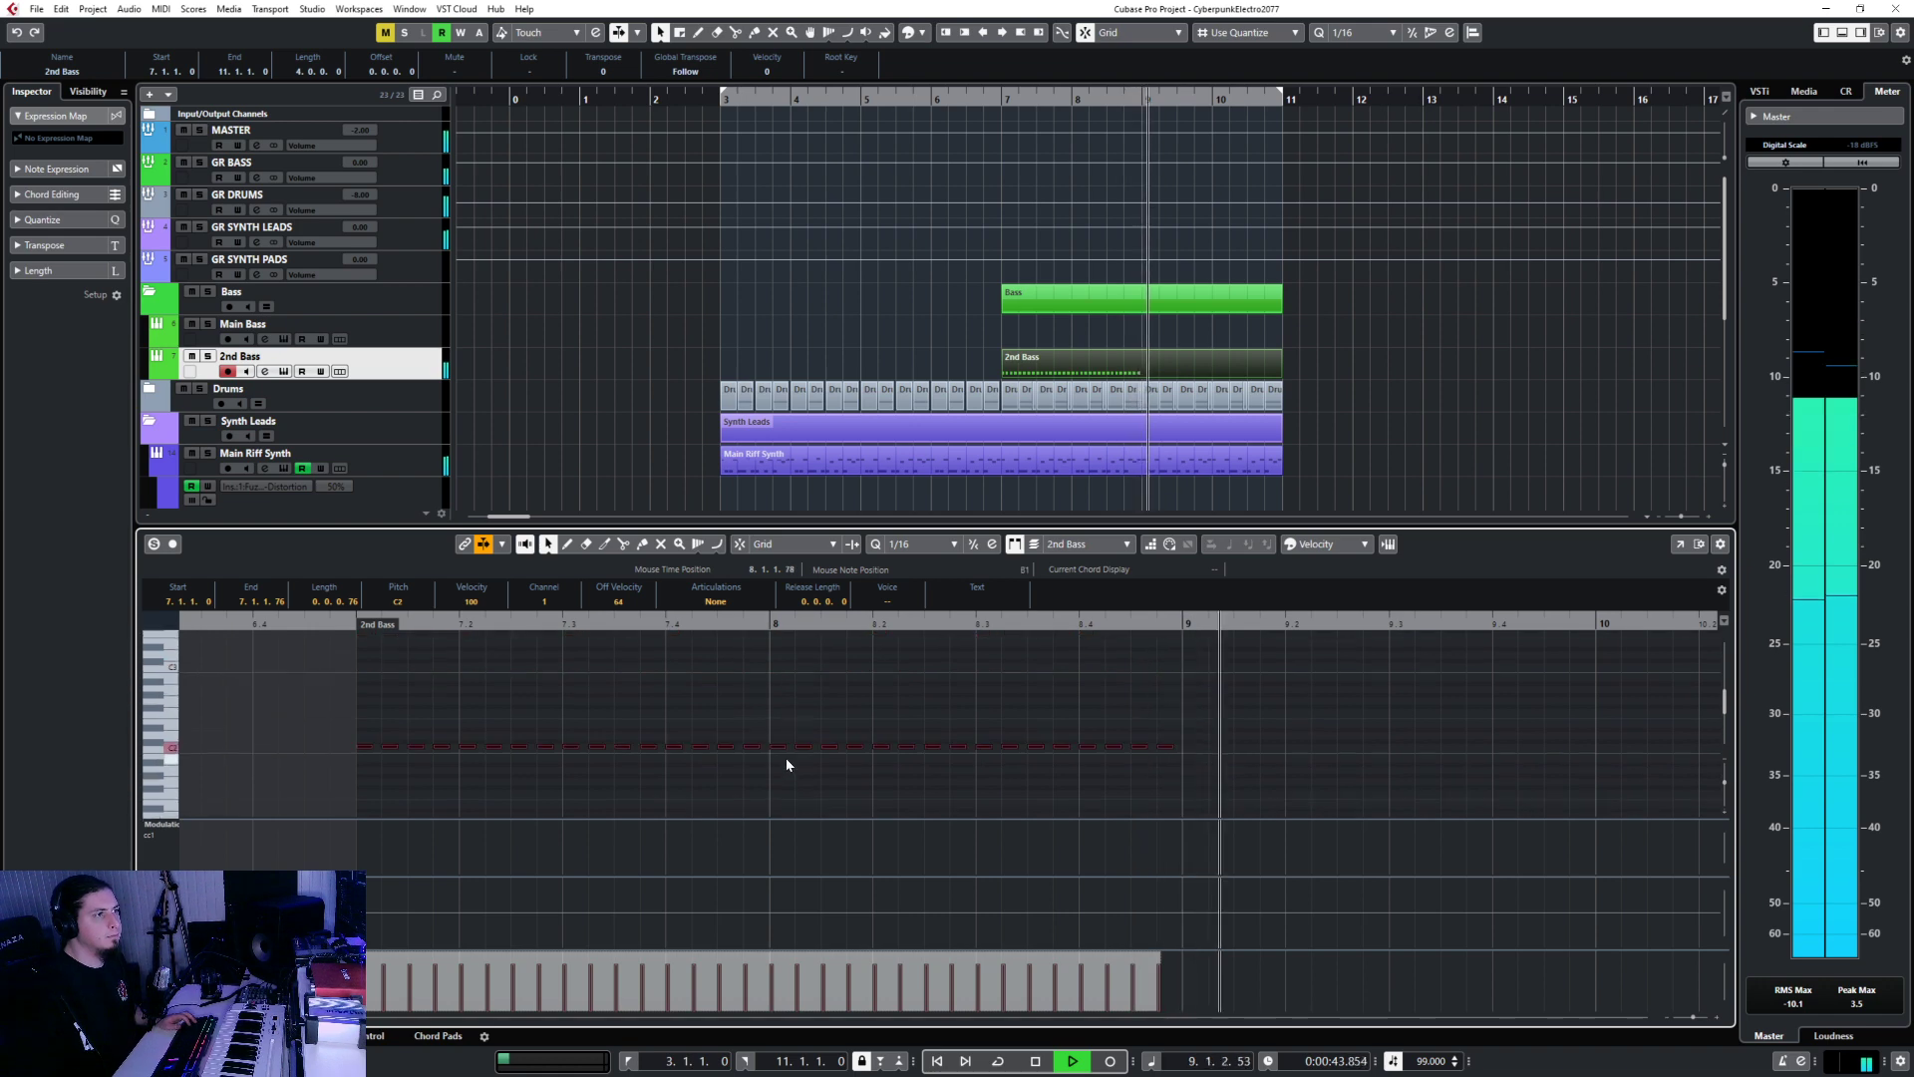
key(space)
scroll(774, 755, down, 3)
drag(515, 673, 1287, 847)
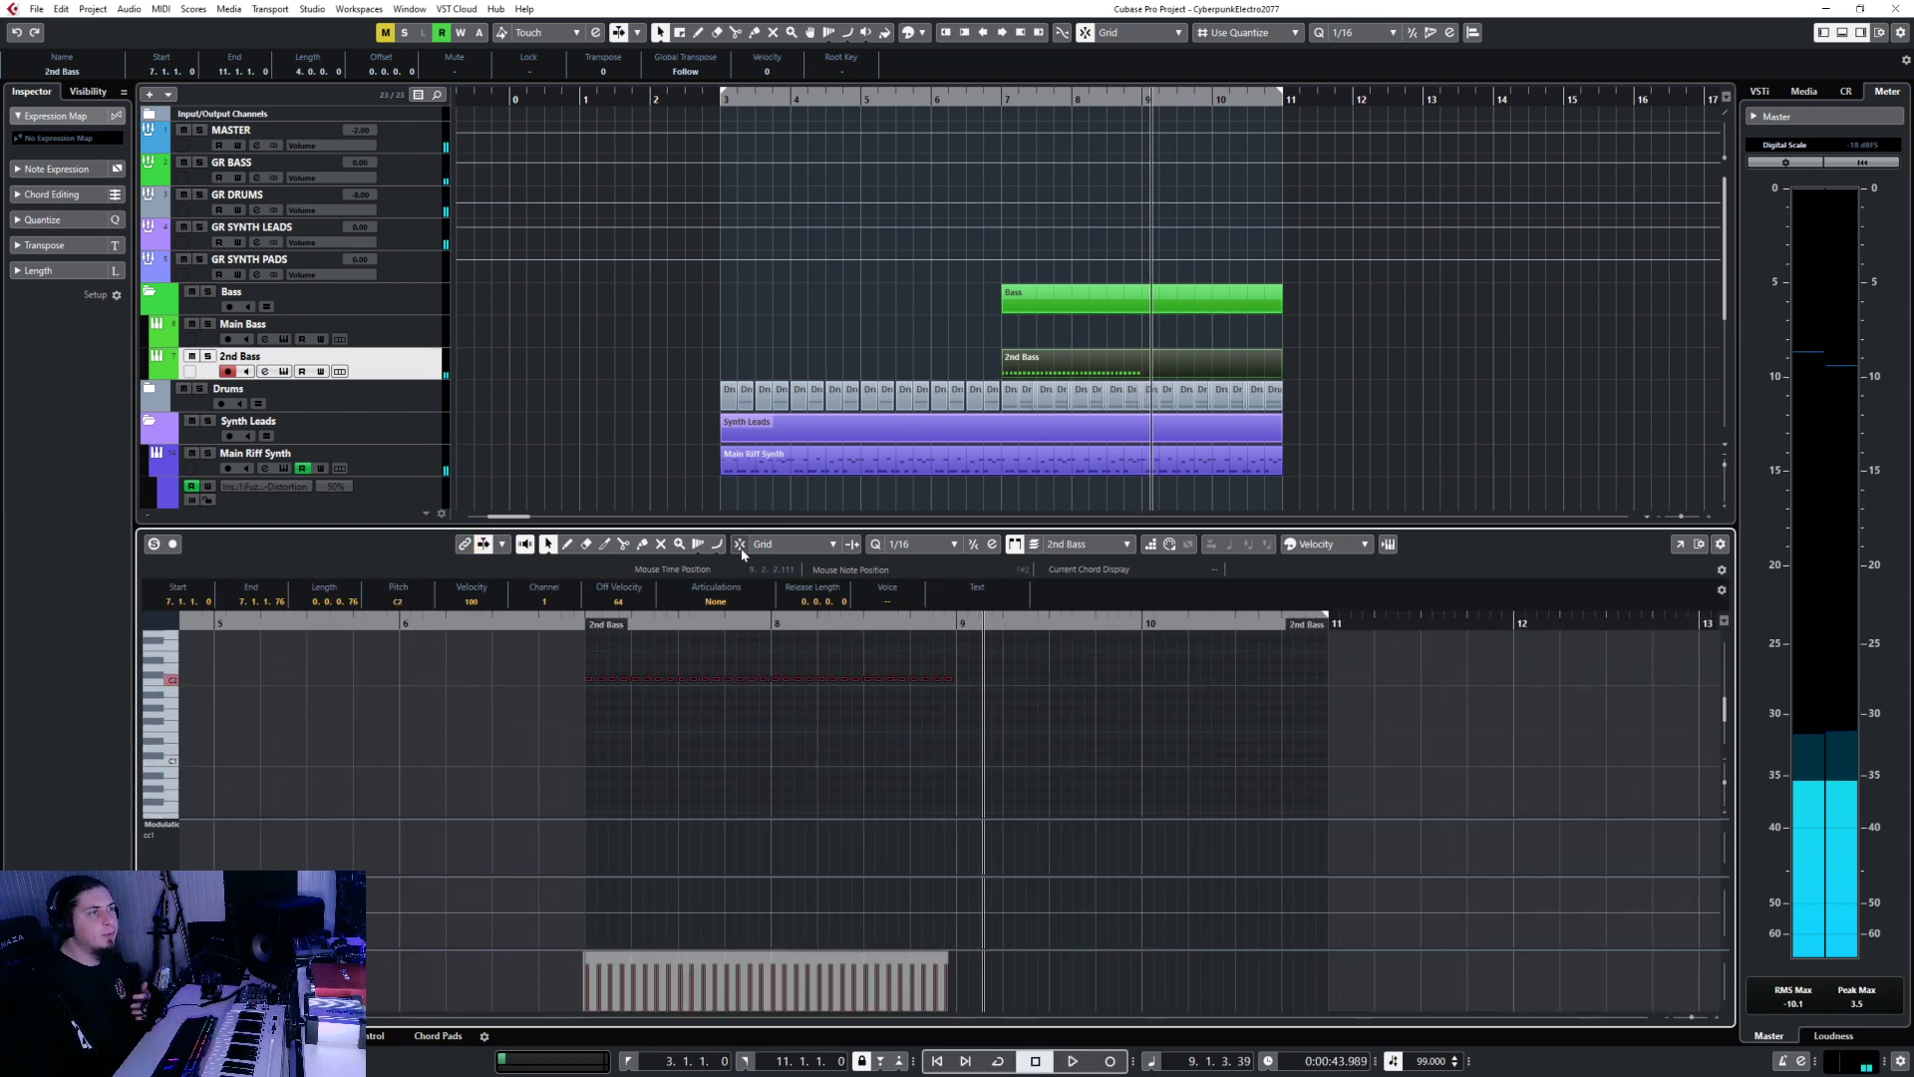
click(982, 625)
key(ctrl+v)
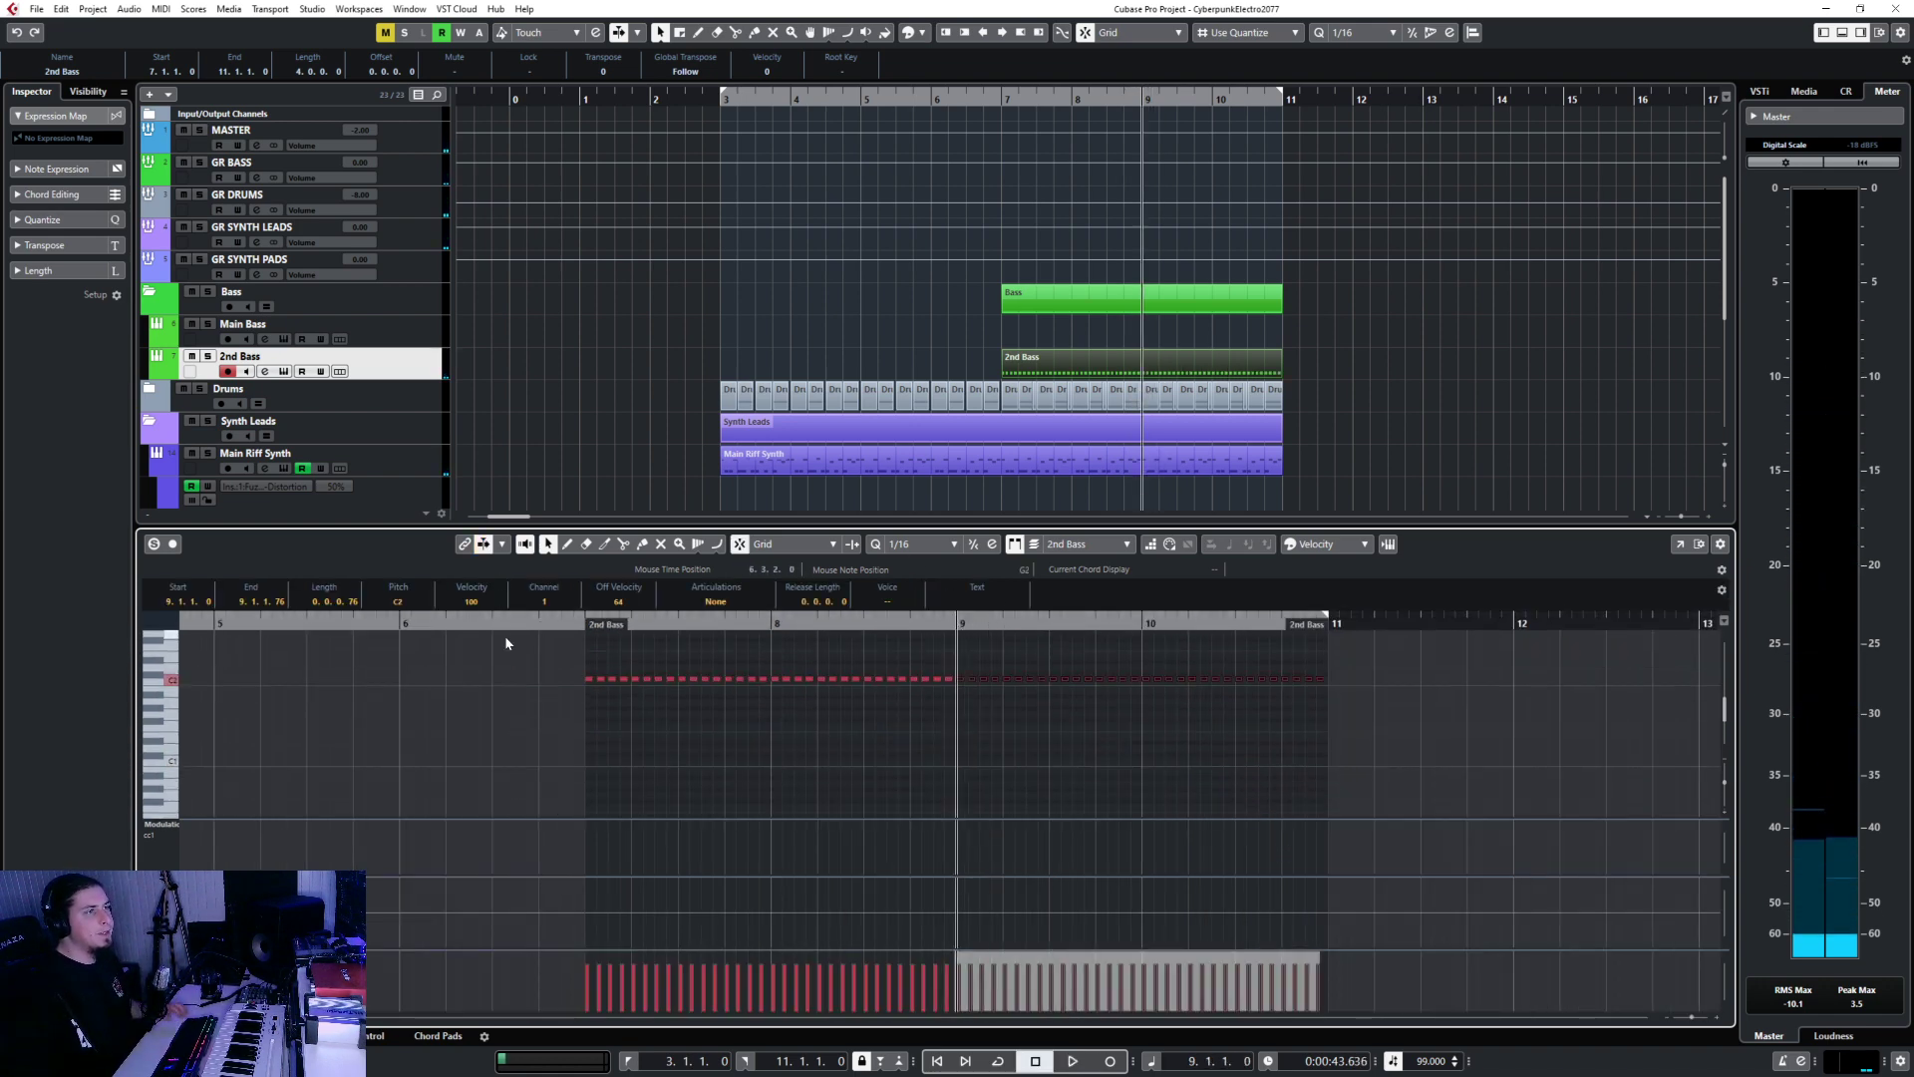
drag(505, 643, 1486, 765)
key(ctrl+e)
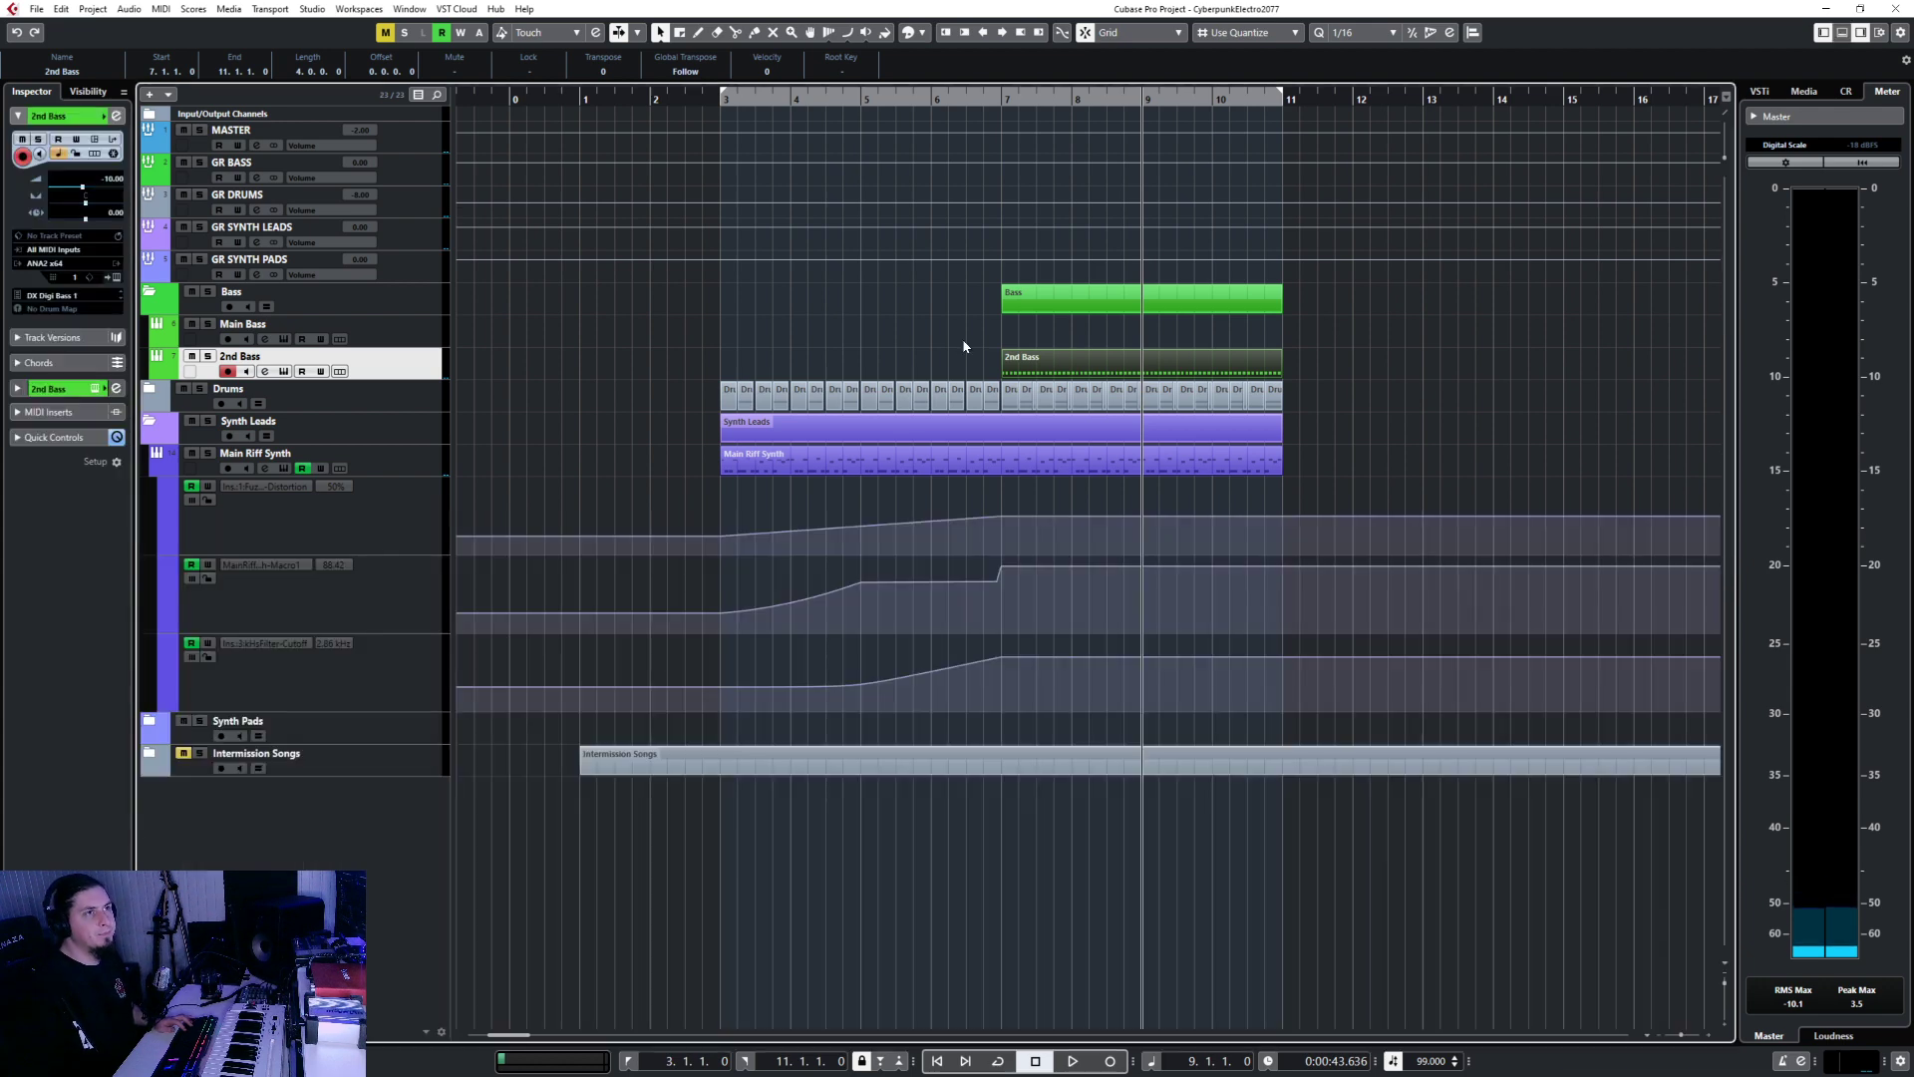
Draw a new Main Bass part from bar 7 to 11 and paste the C2 pattern into it.
click(1004, 342)
mouse_move(1005, 333)
mouse_down()
mouse_move(1335, 323)
mouse_move(1285, 329)
mouse_up()
key(1)
double_click(1231, 340)
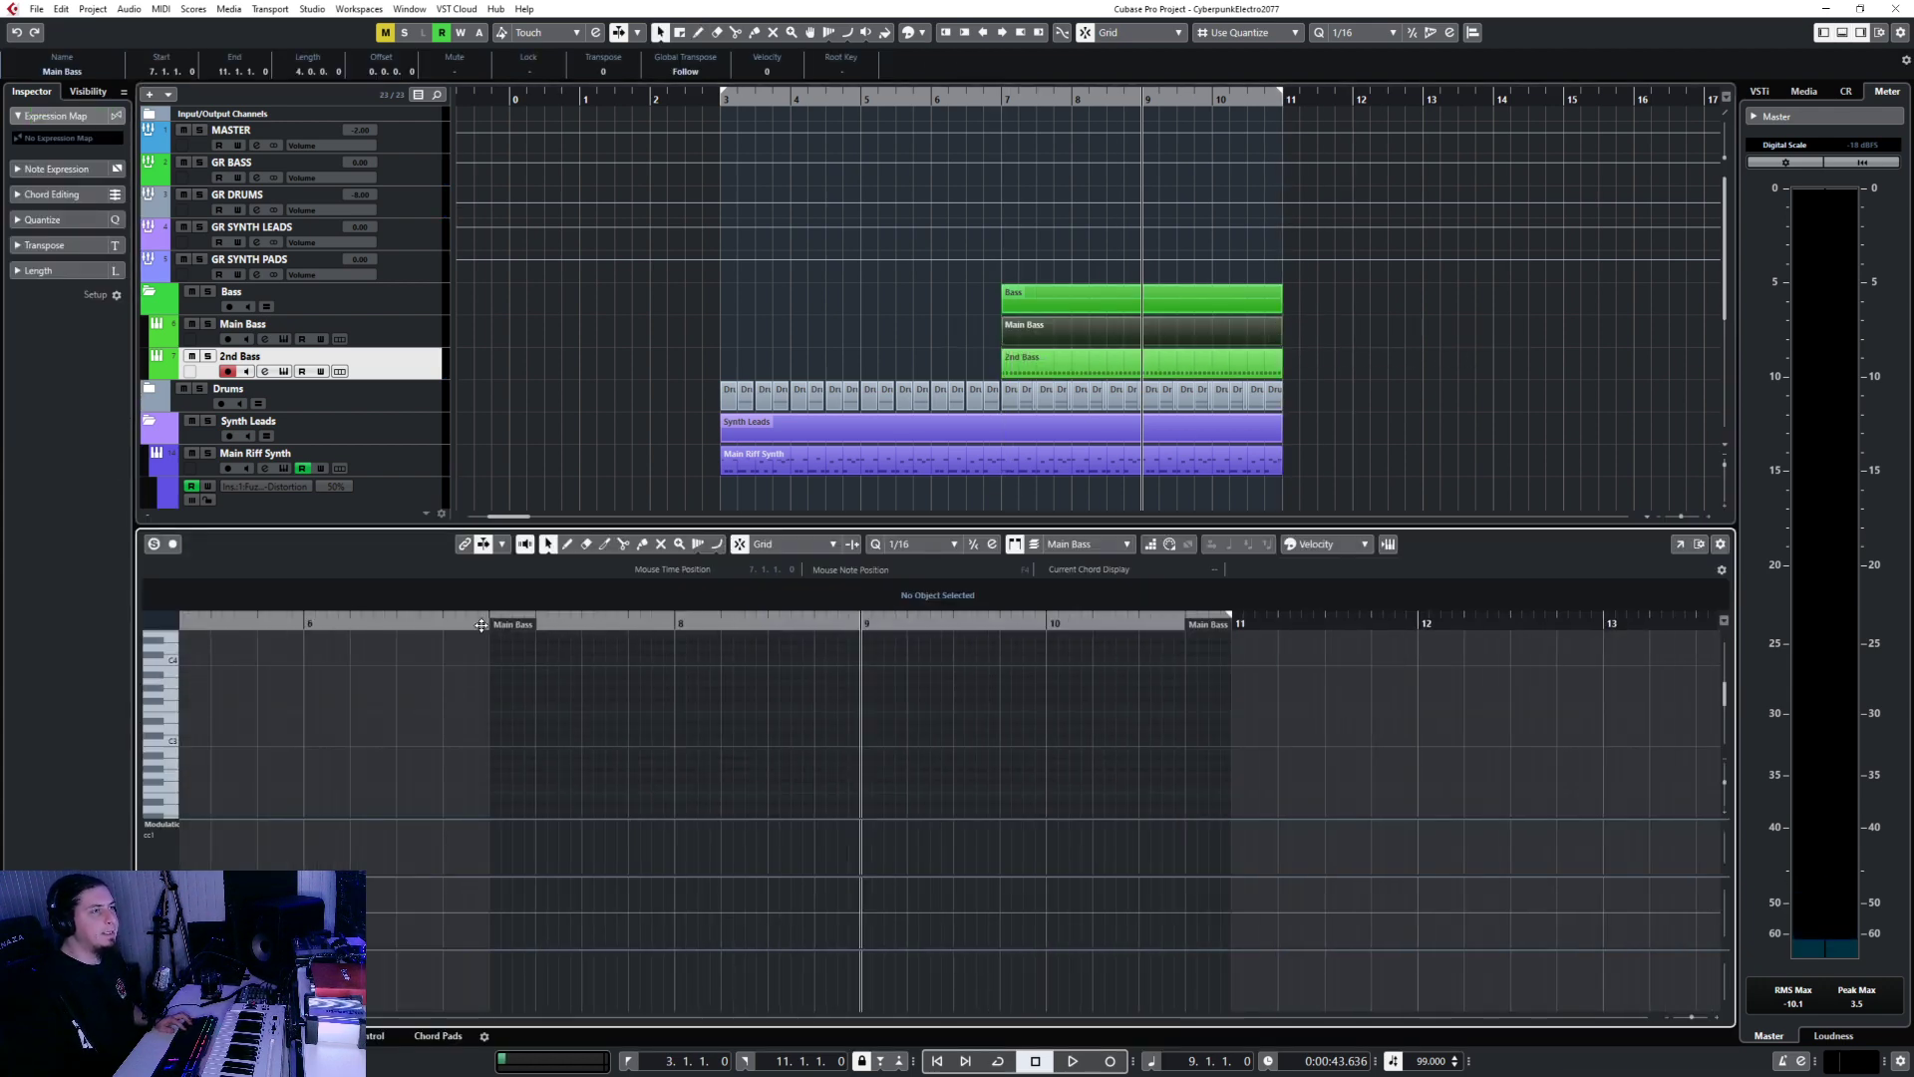
click(480, 625)
click(491, 625)
key(ctrl+v)
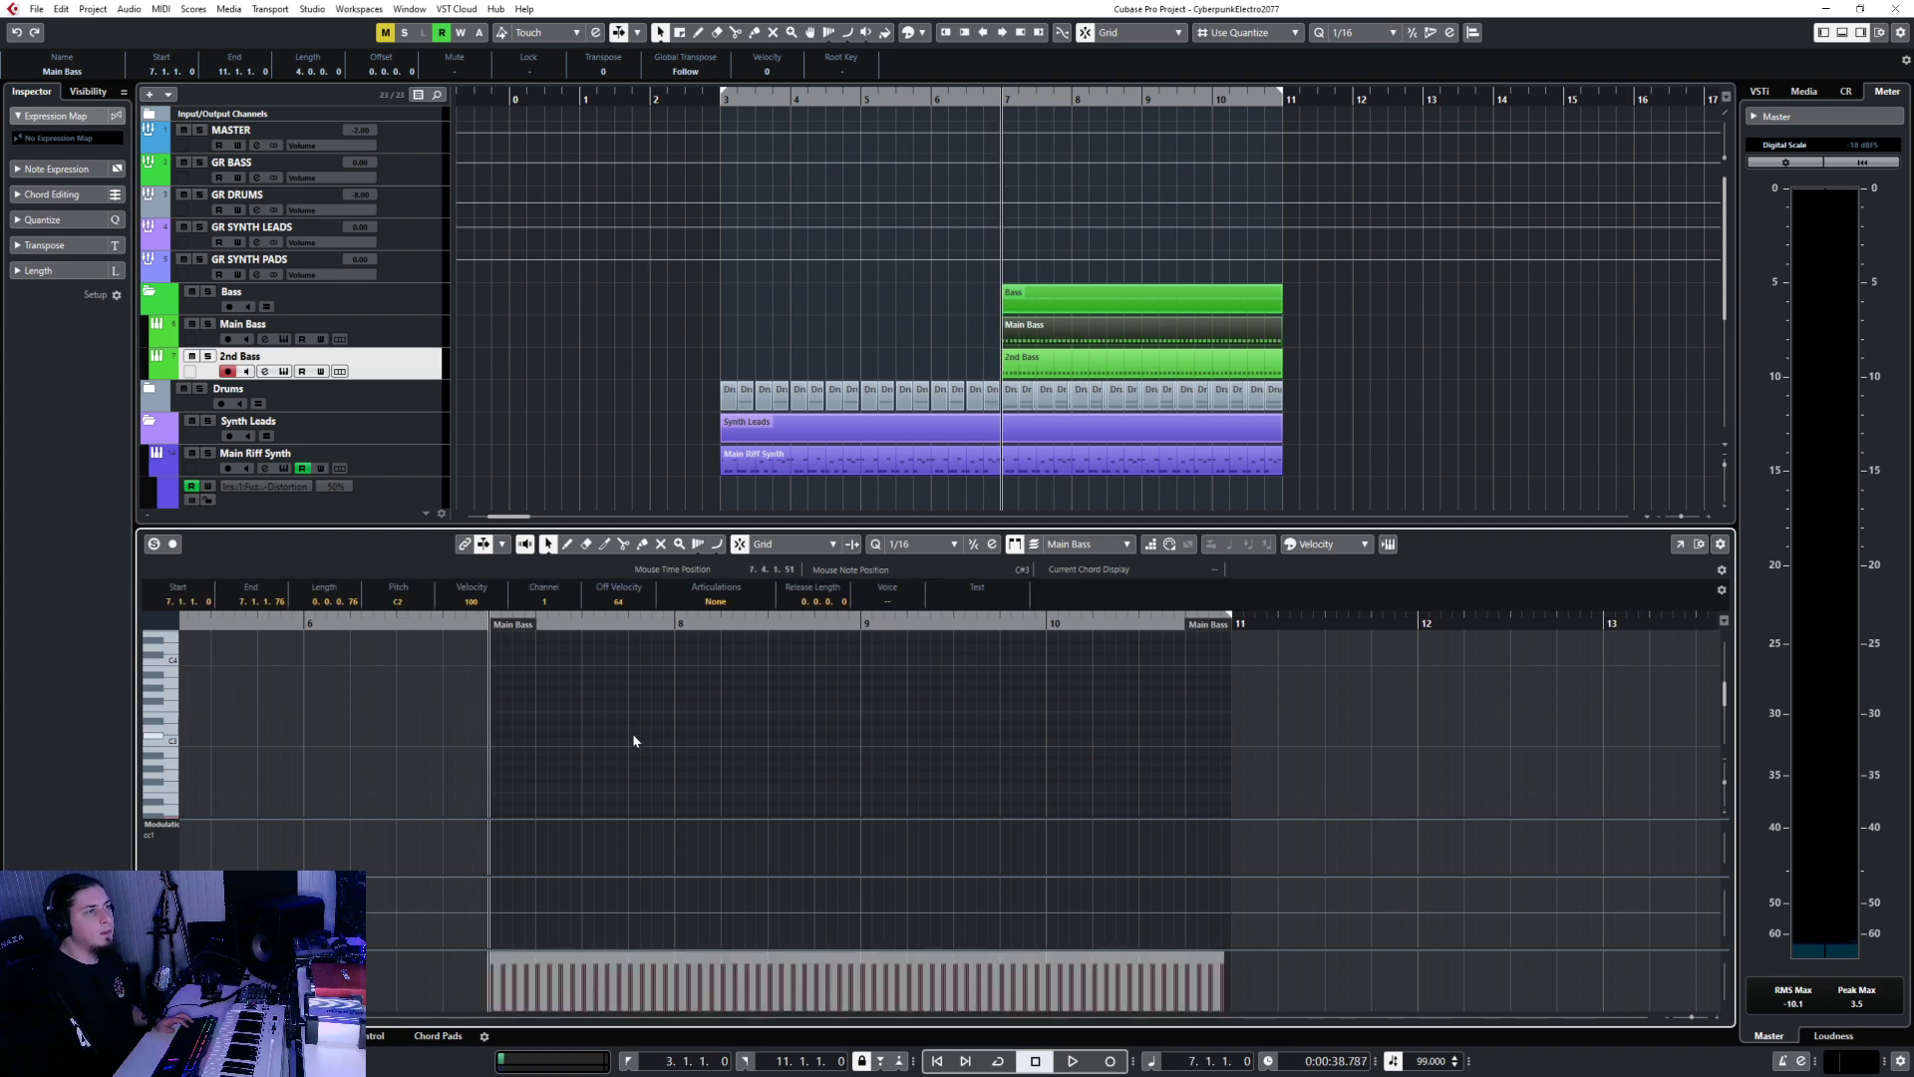
scroll(637, 739, down, 3)
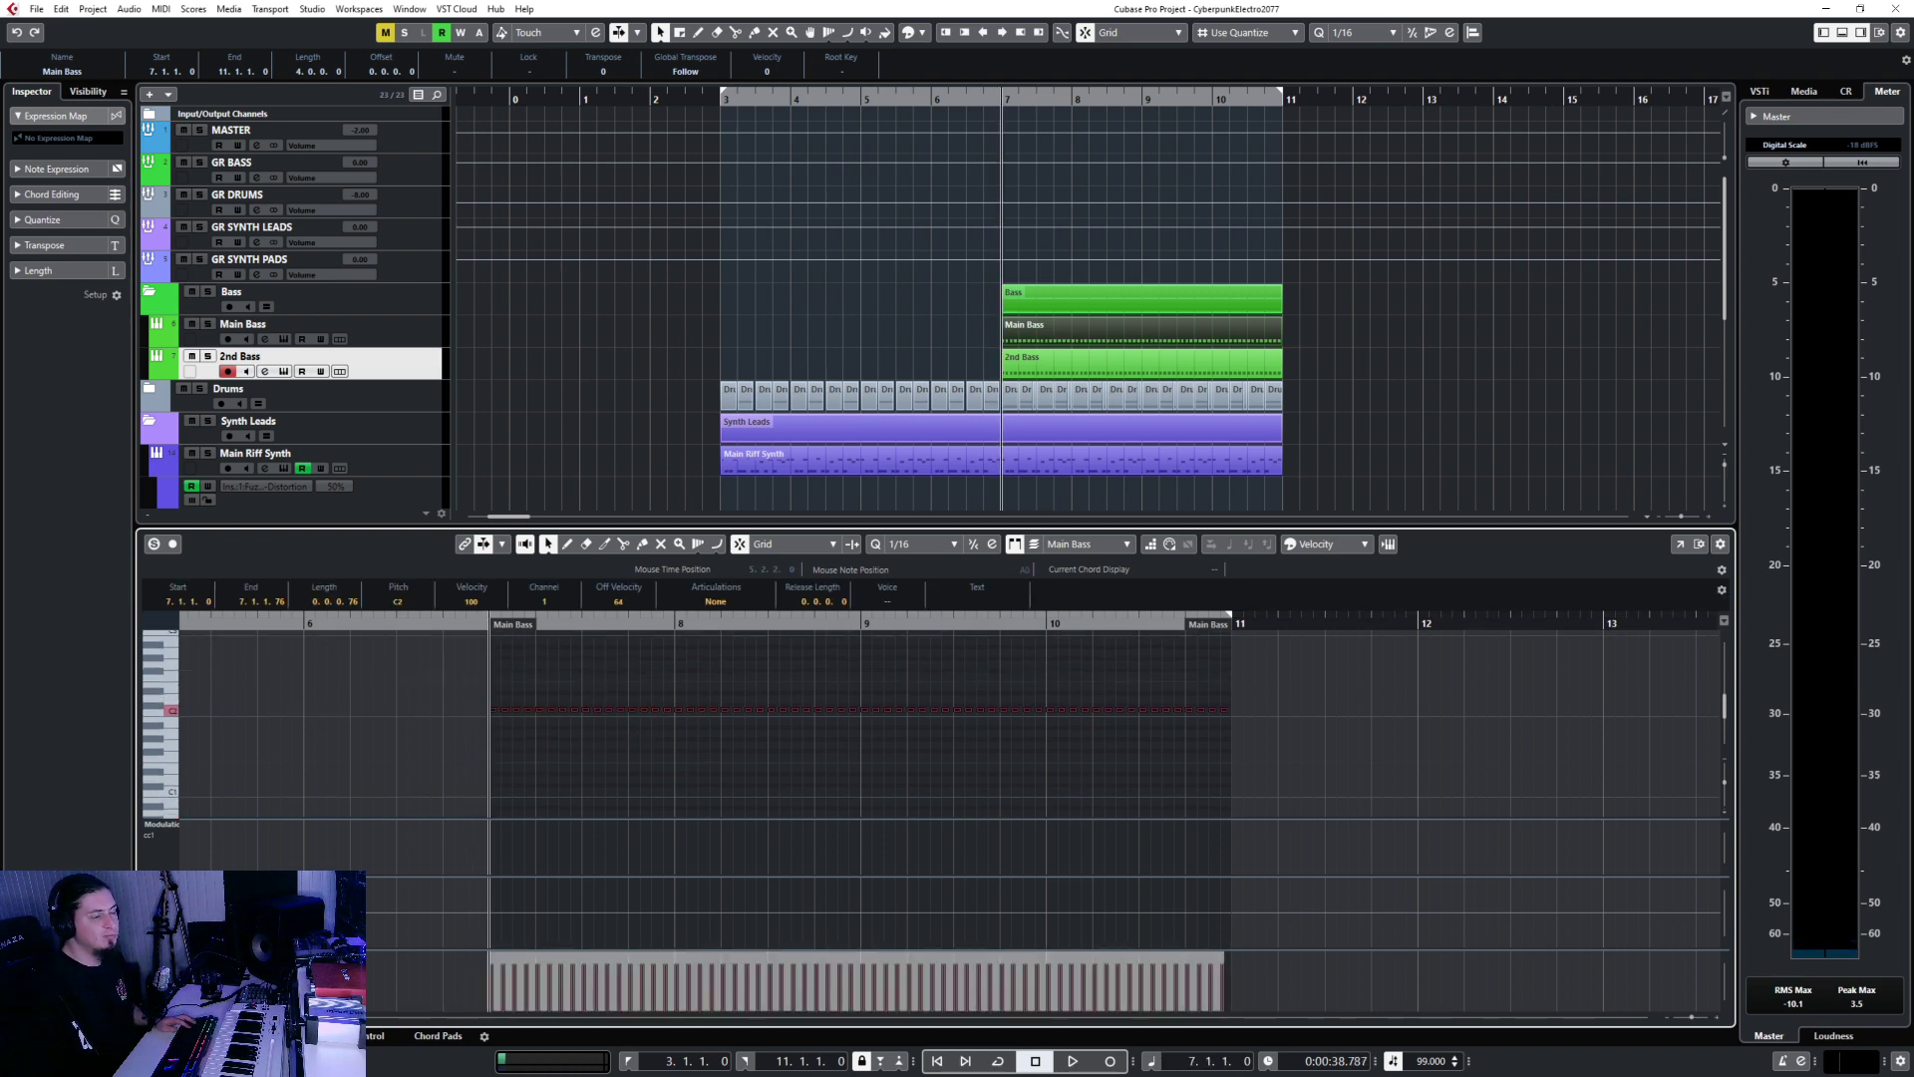
click(147, 1036)
Audition the bass parts with the GR BASS group selected, returning to bar 7.
click(421, 180)
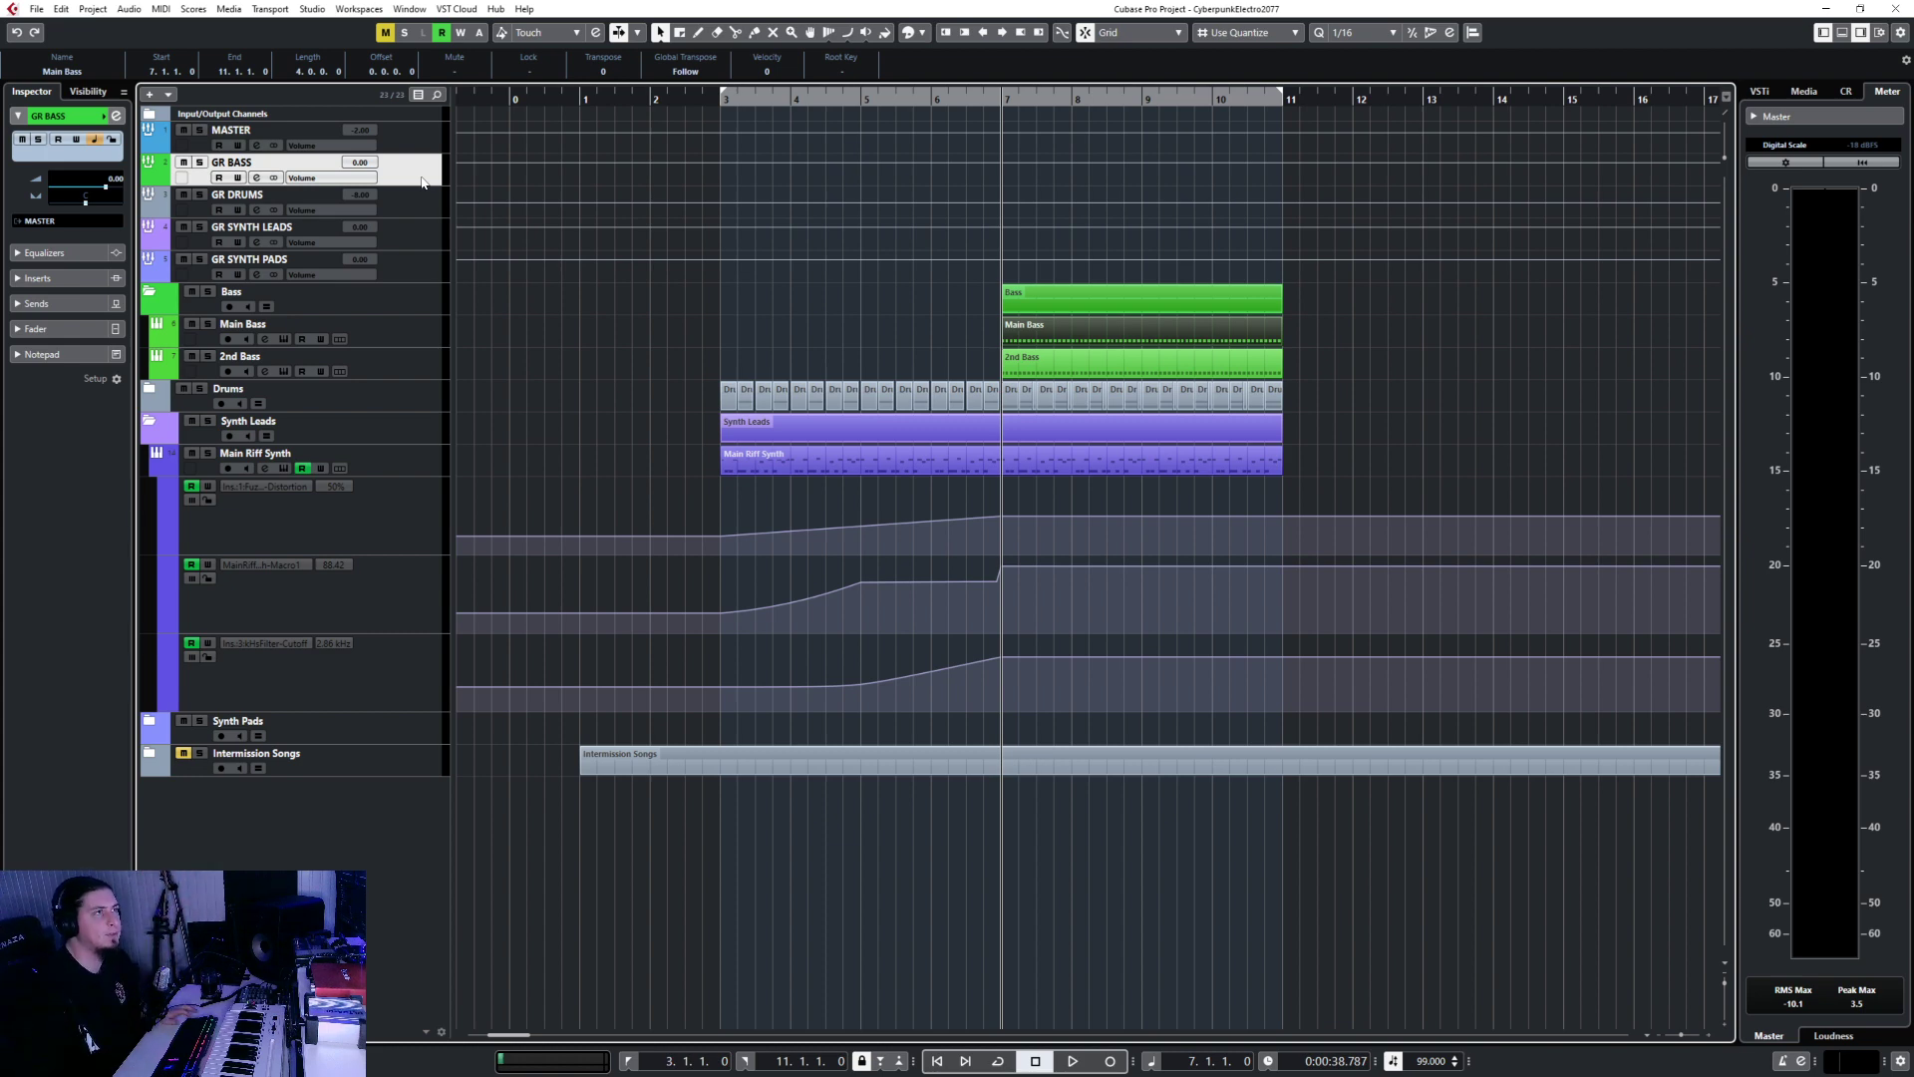
key(space)
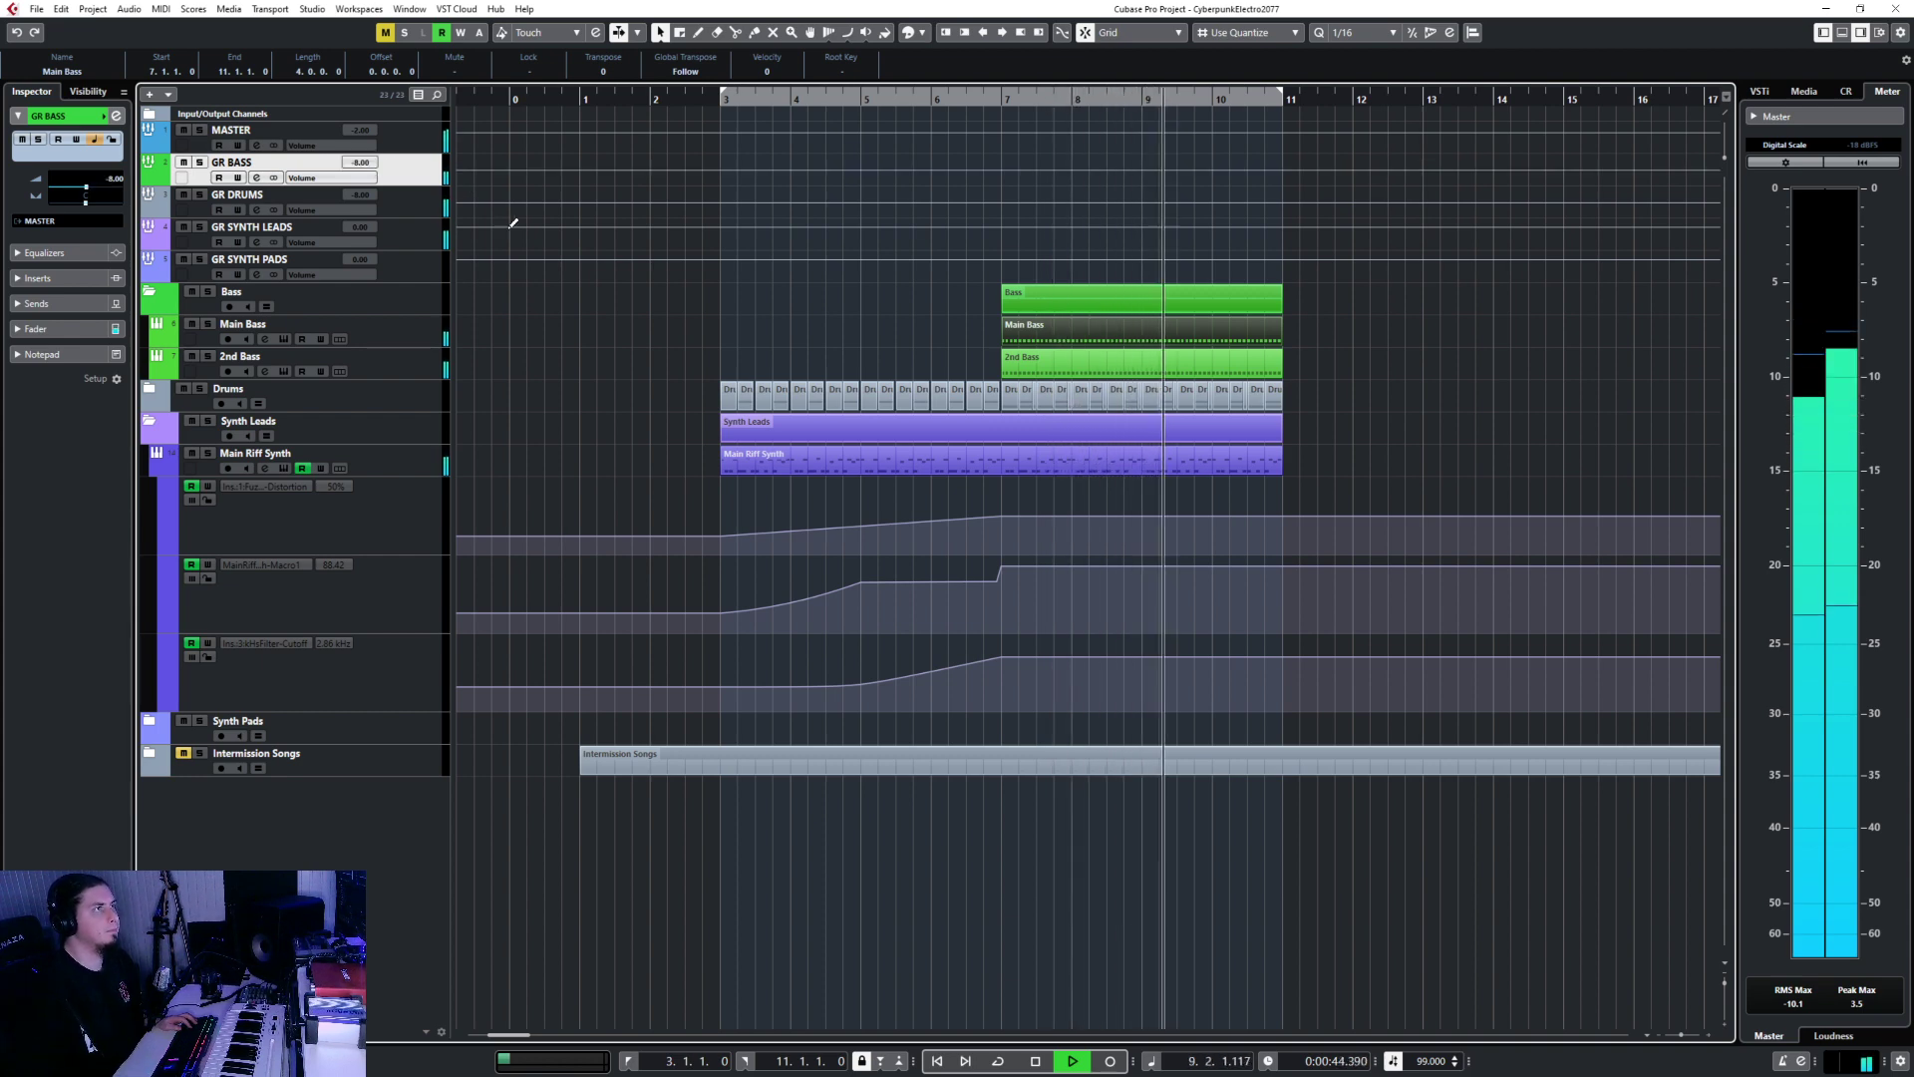
key(space)
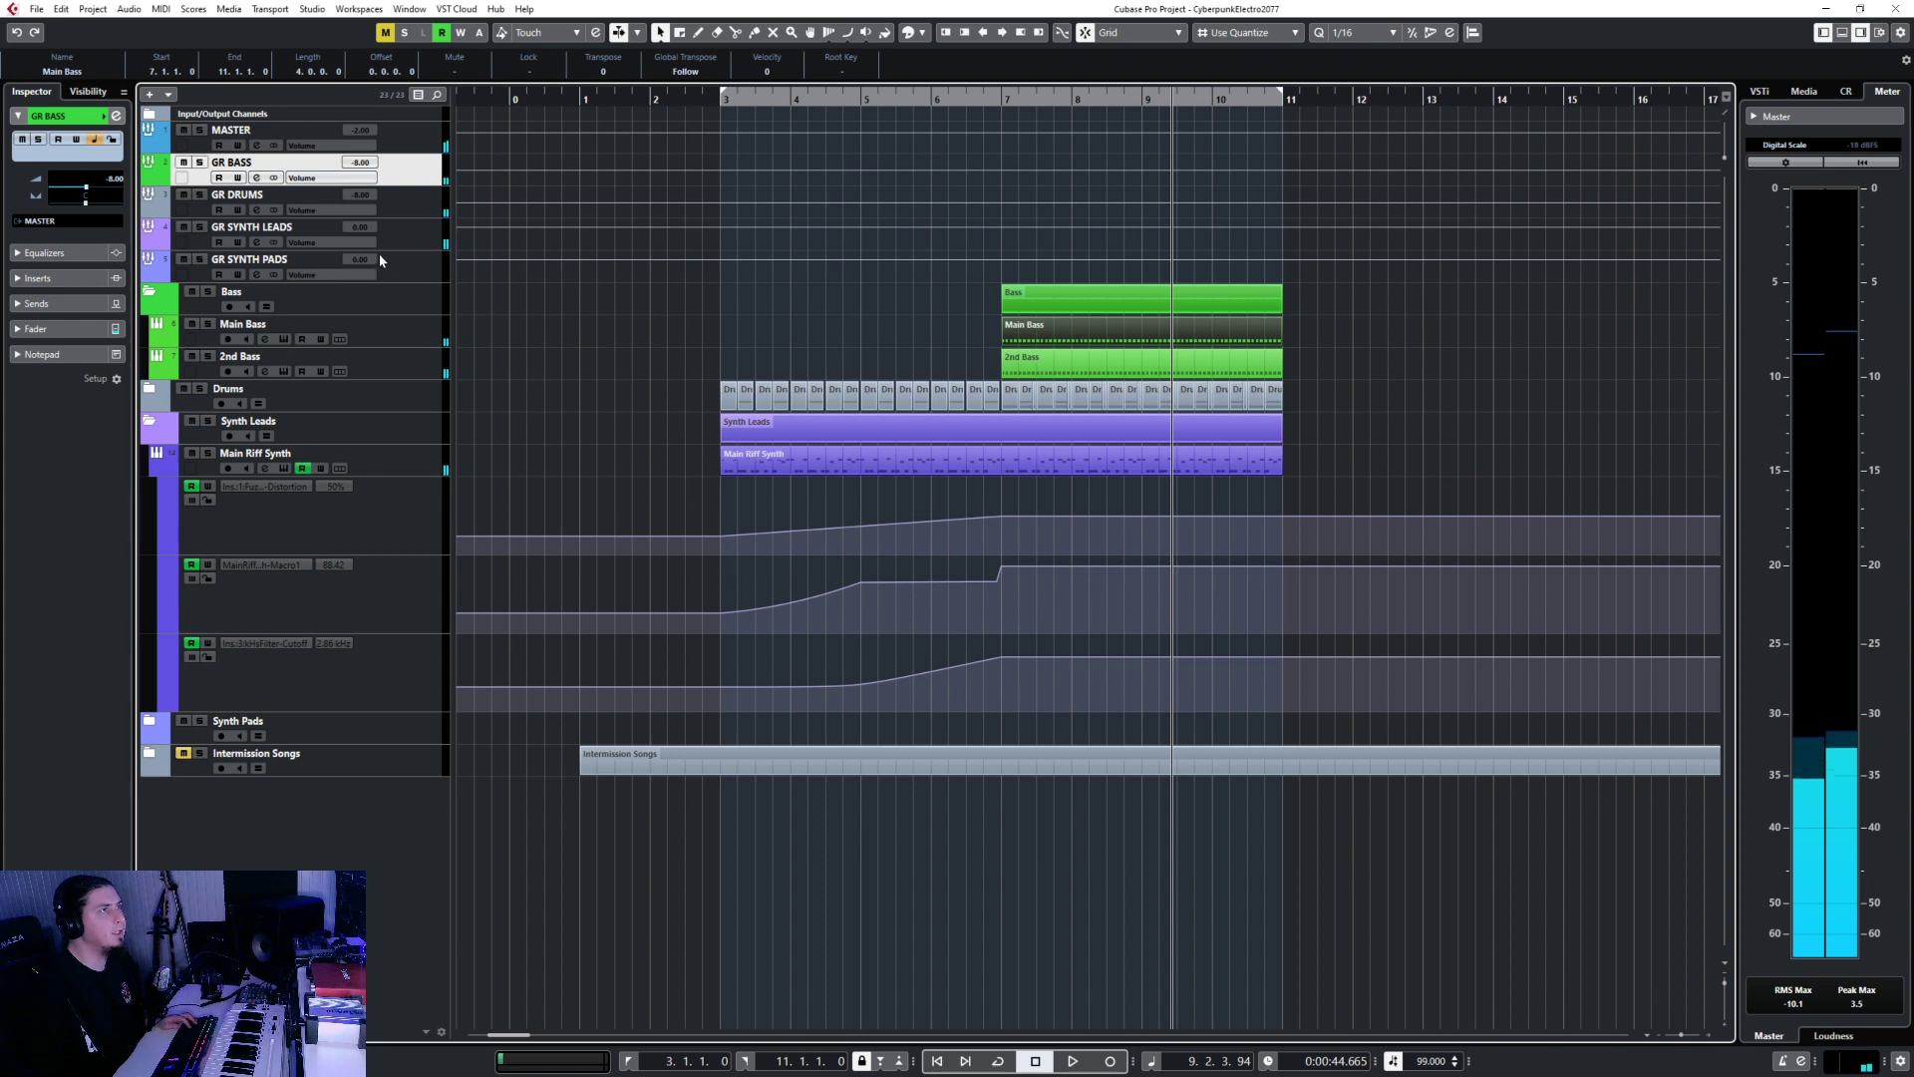
click(416, 469)
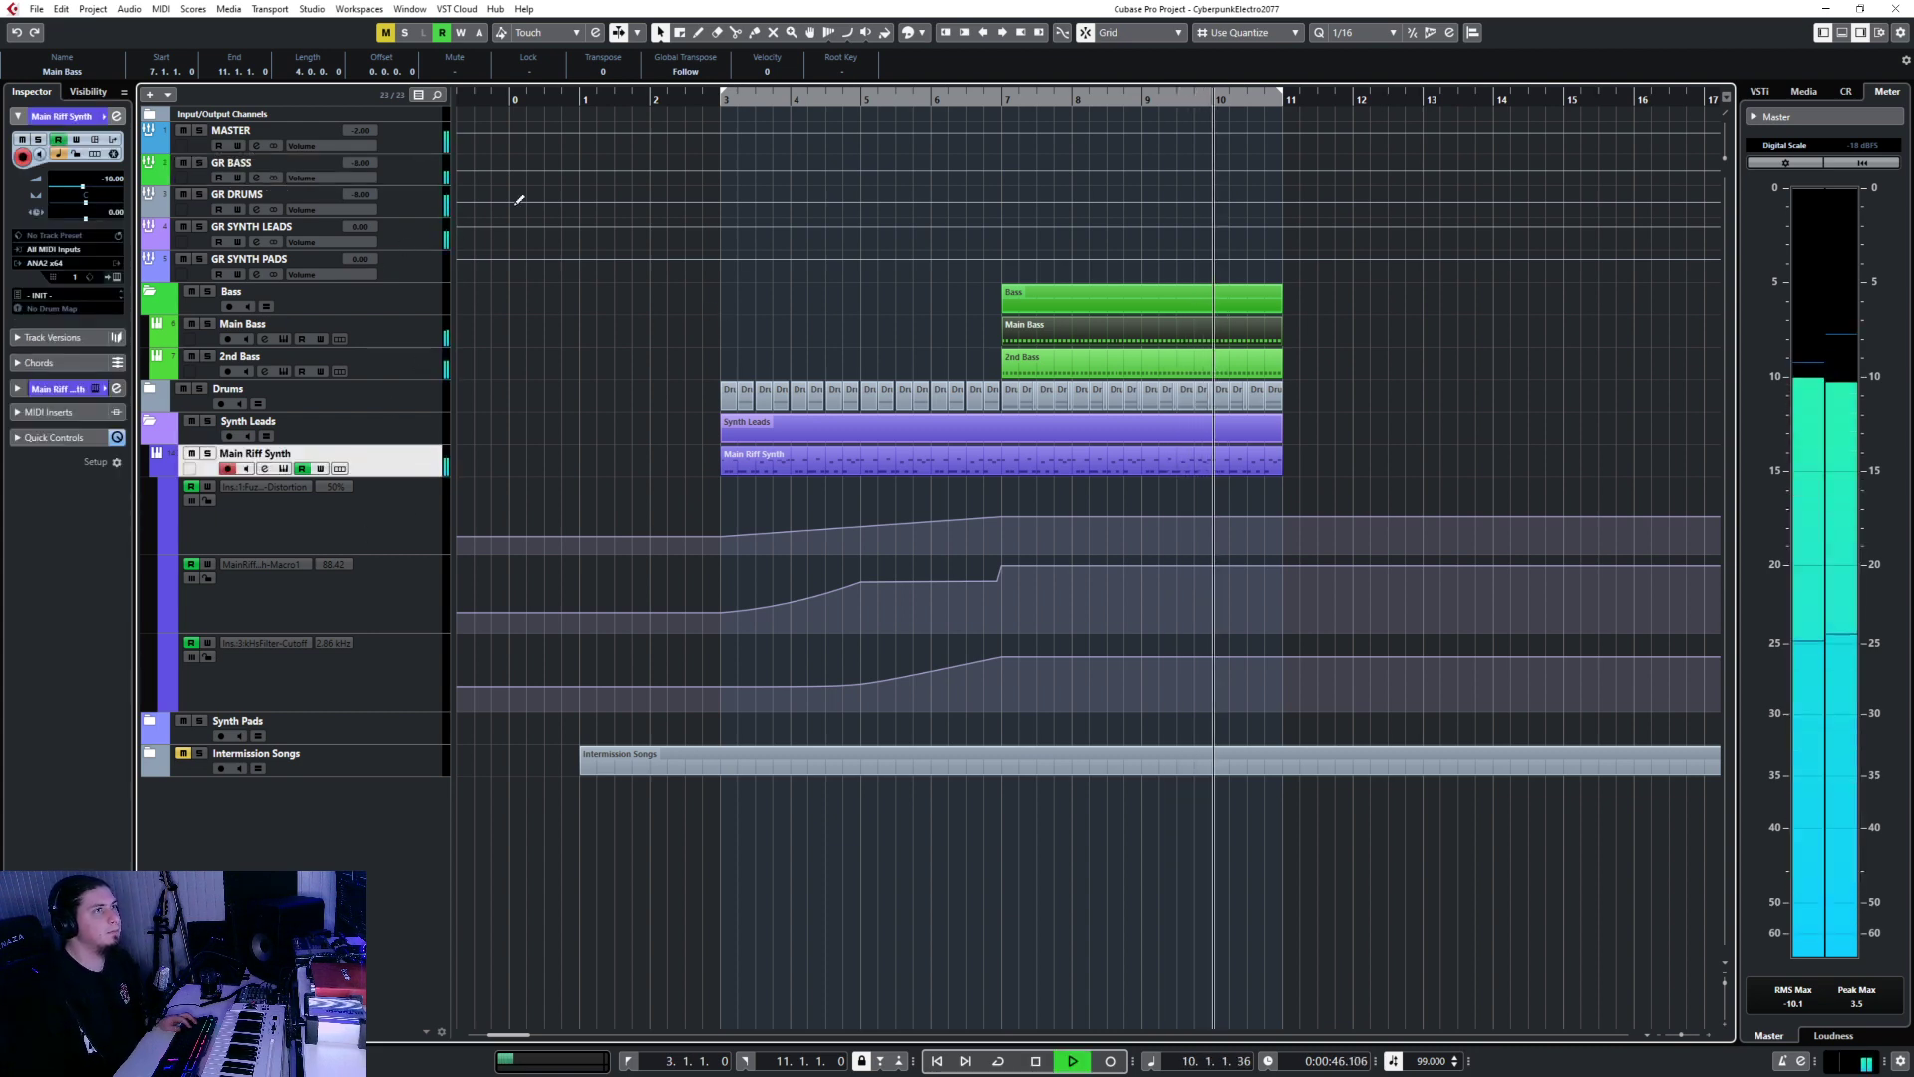
click(437, 329)
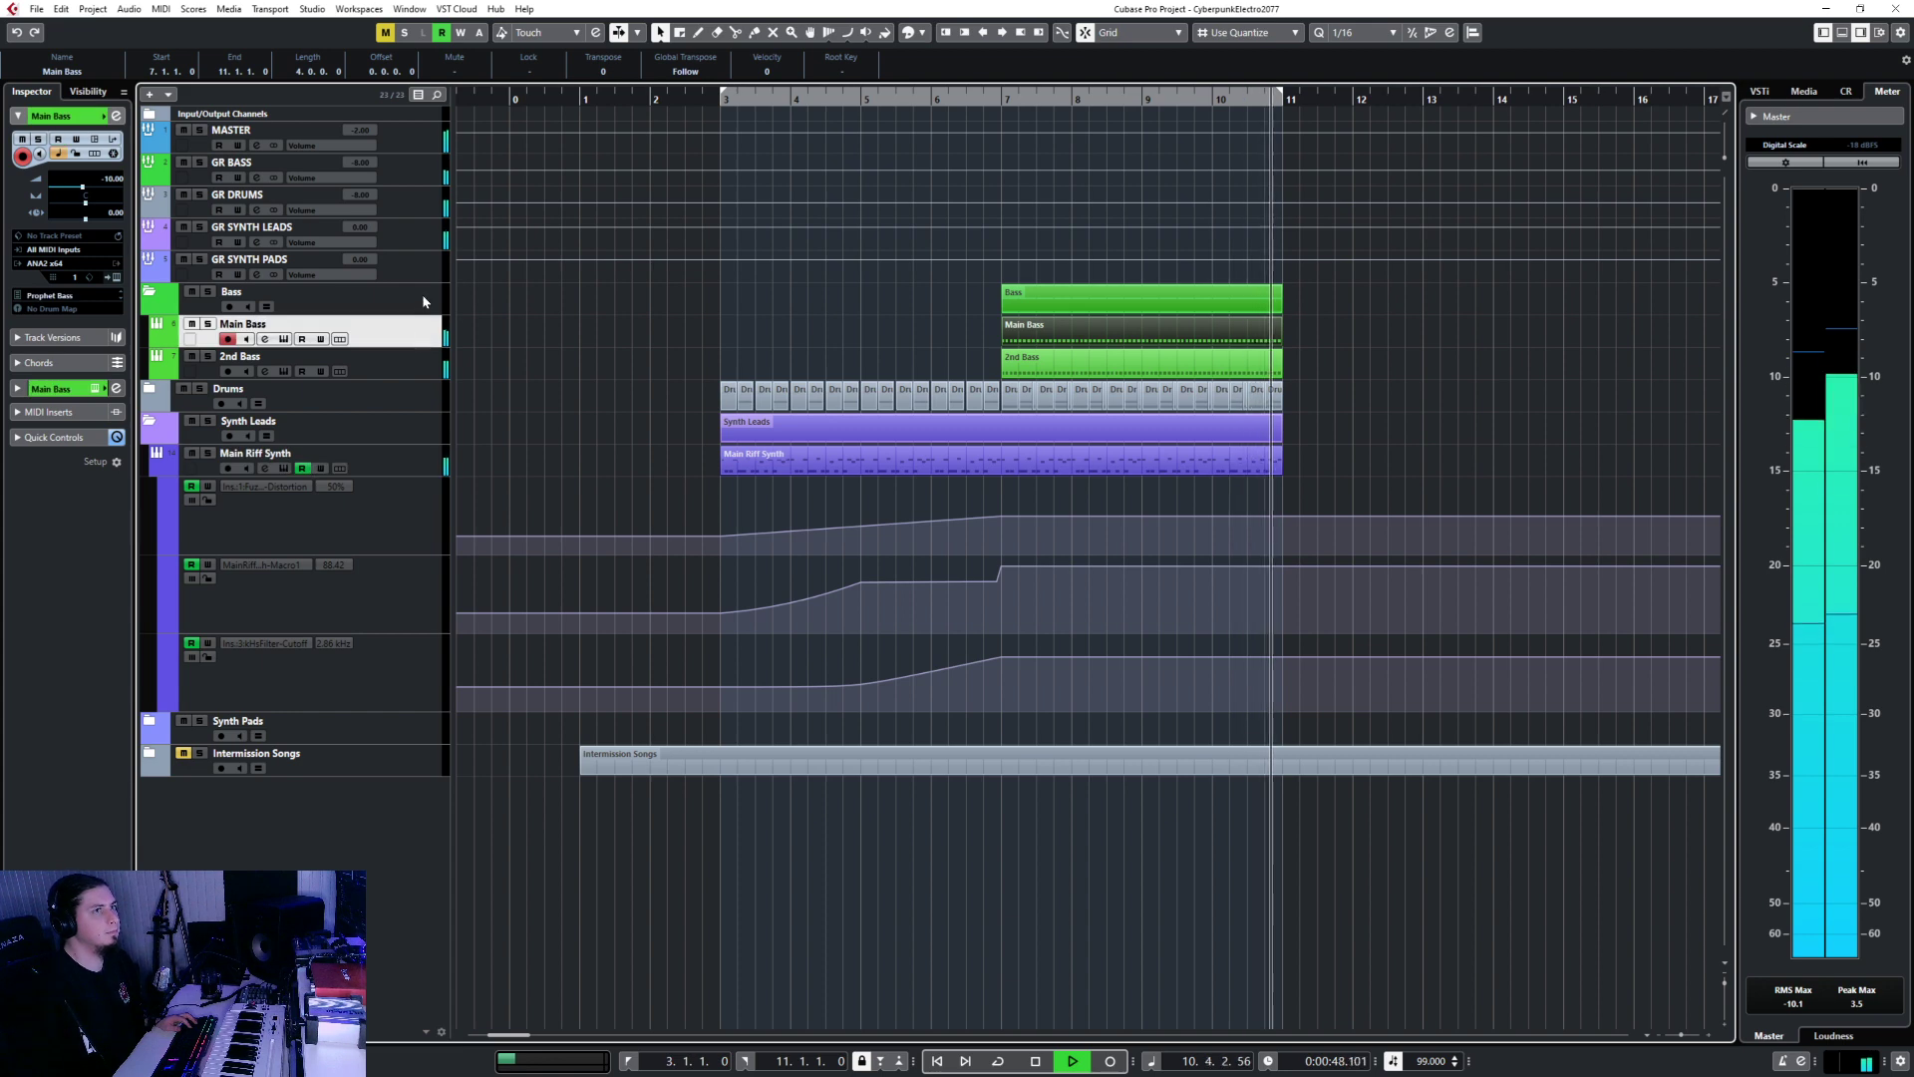
key(space)
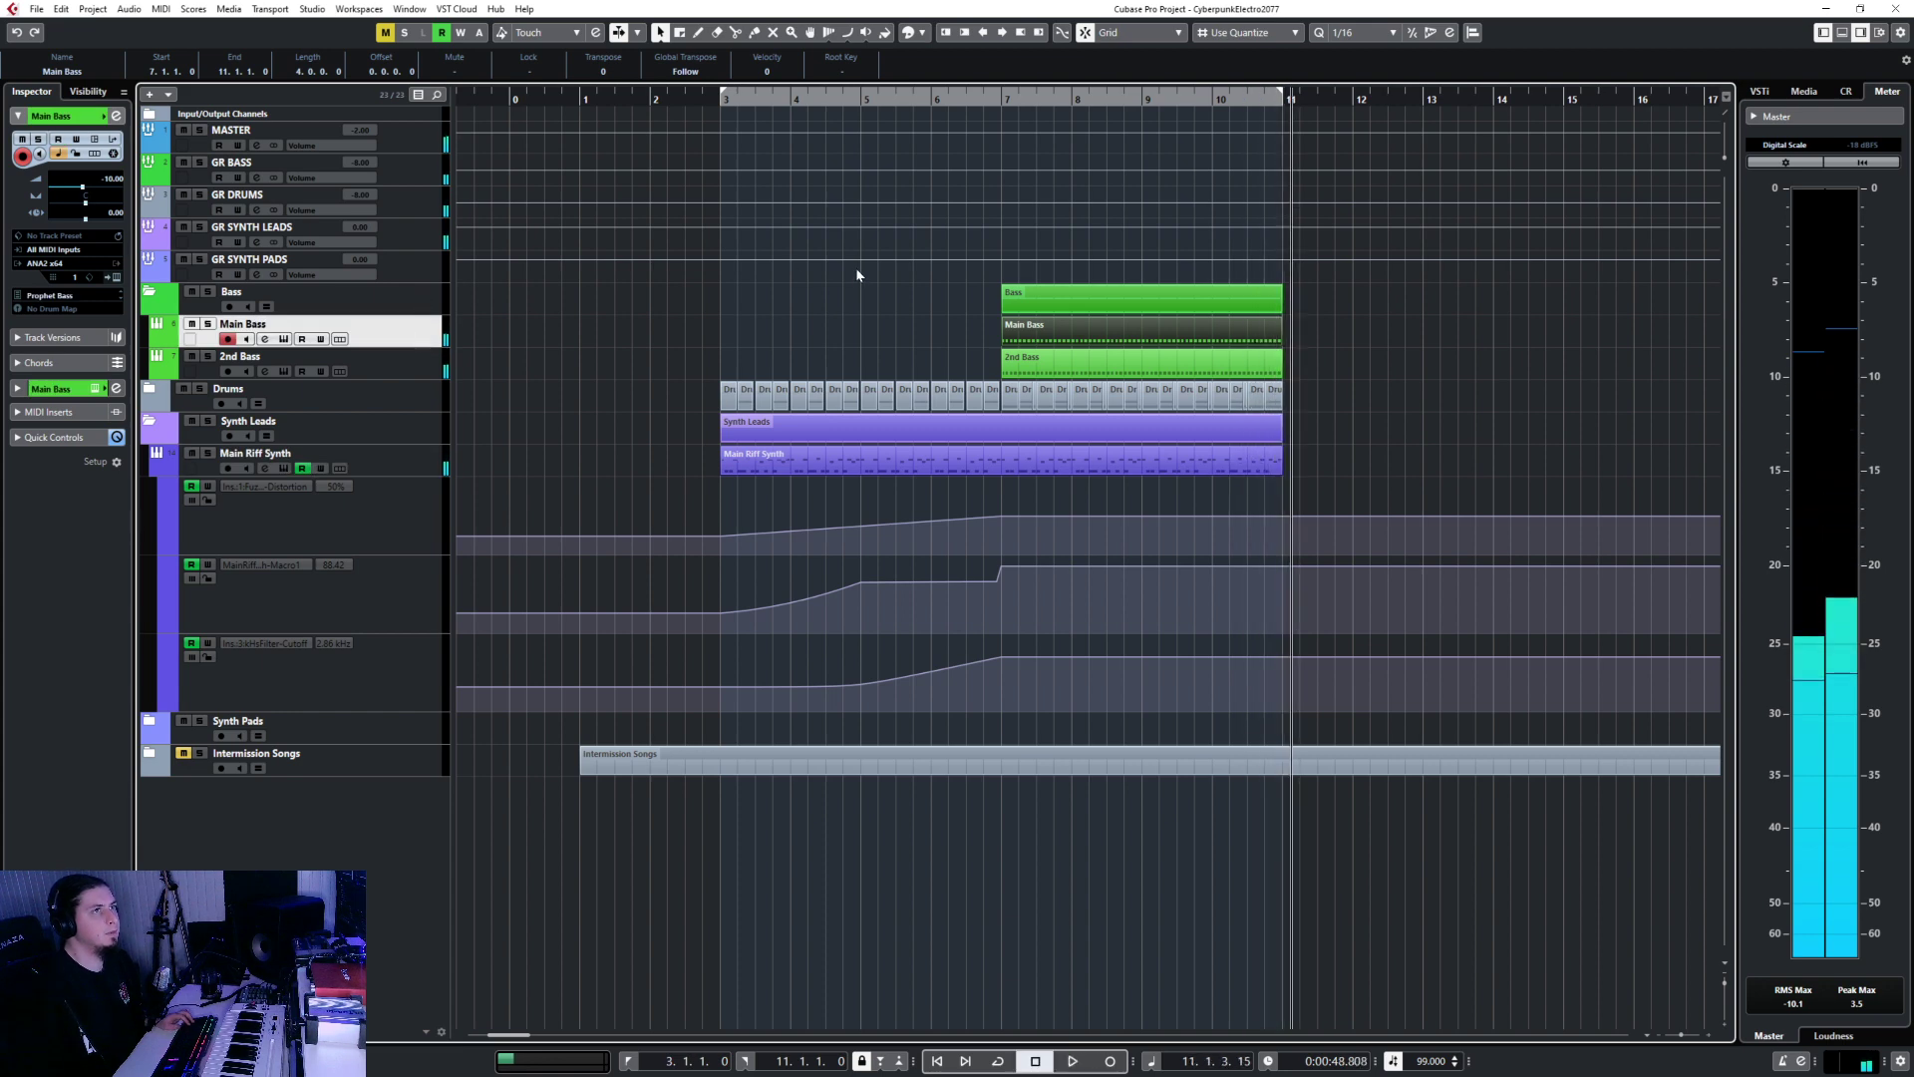
click(1000, 95)
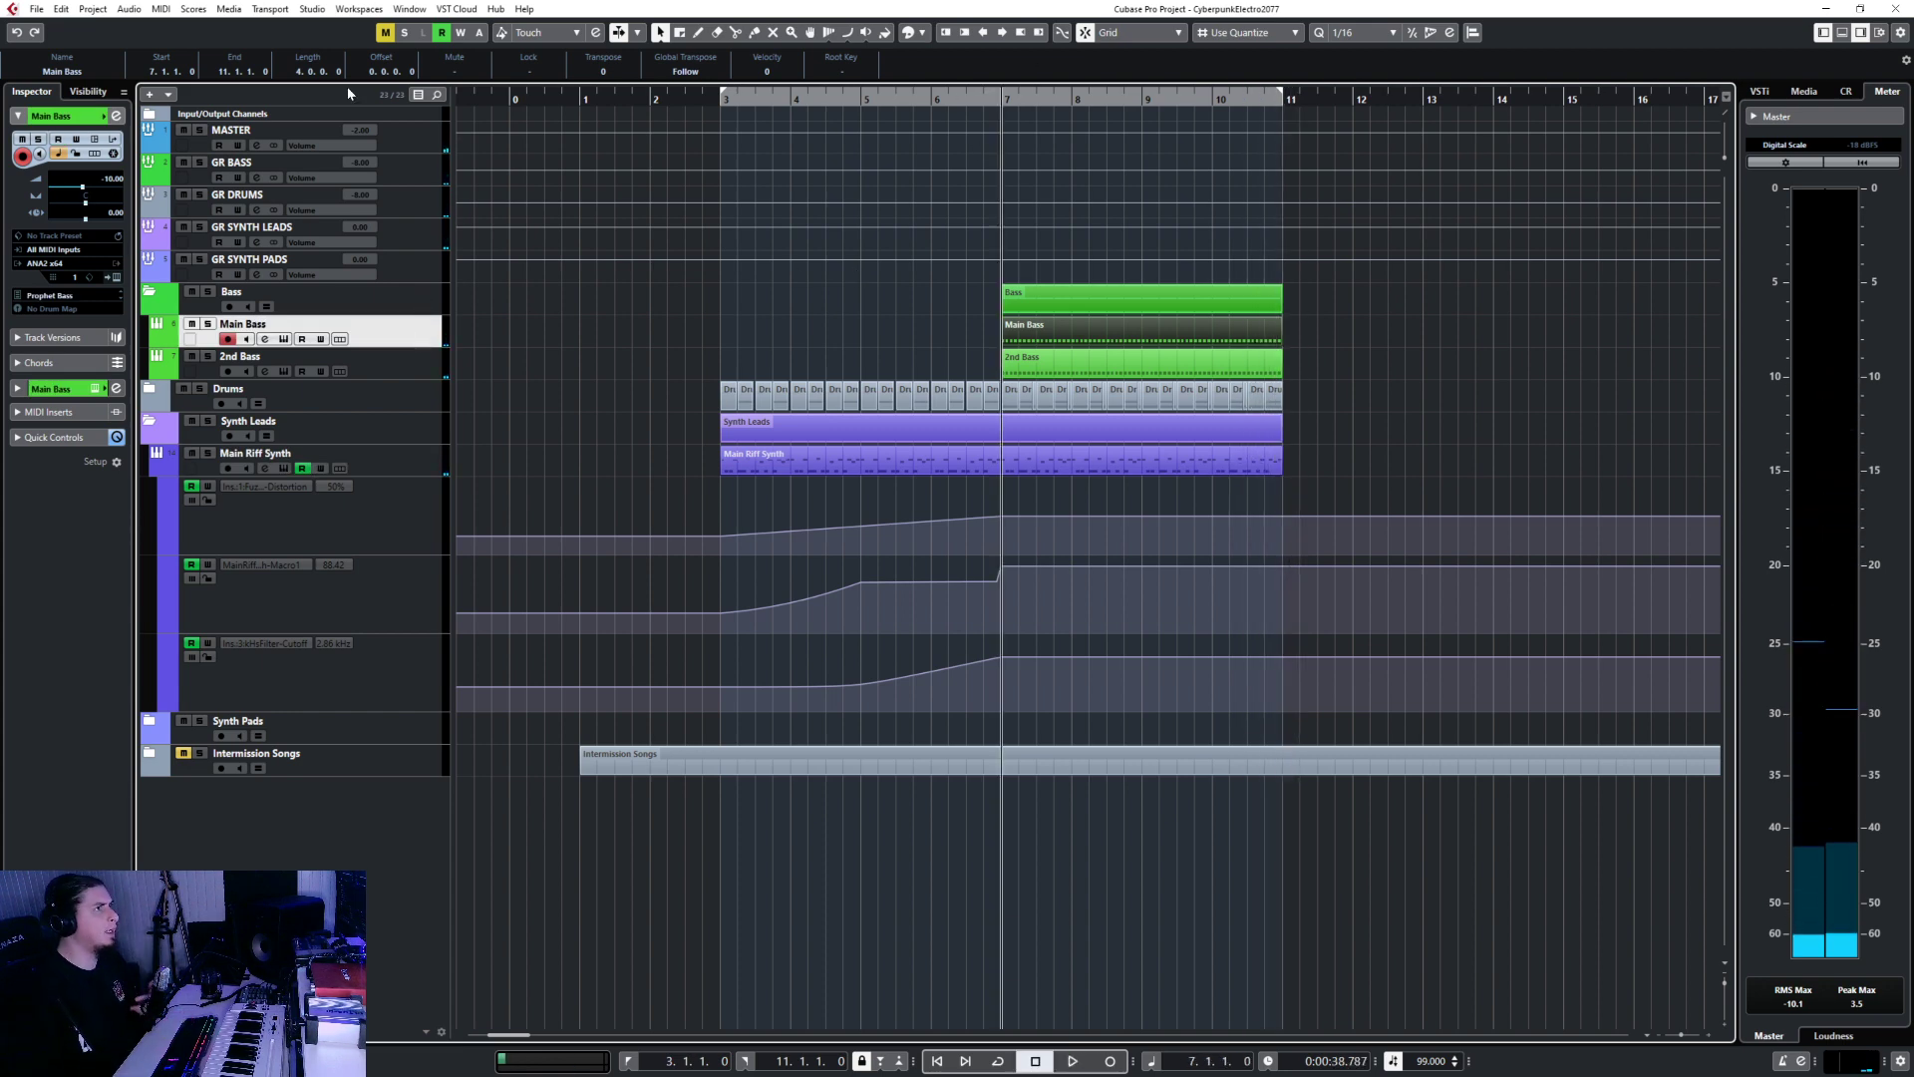
click(399, 178)
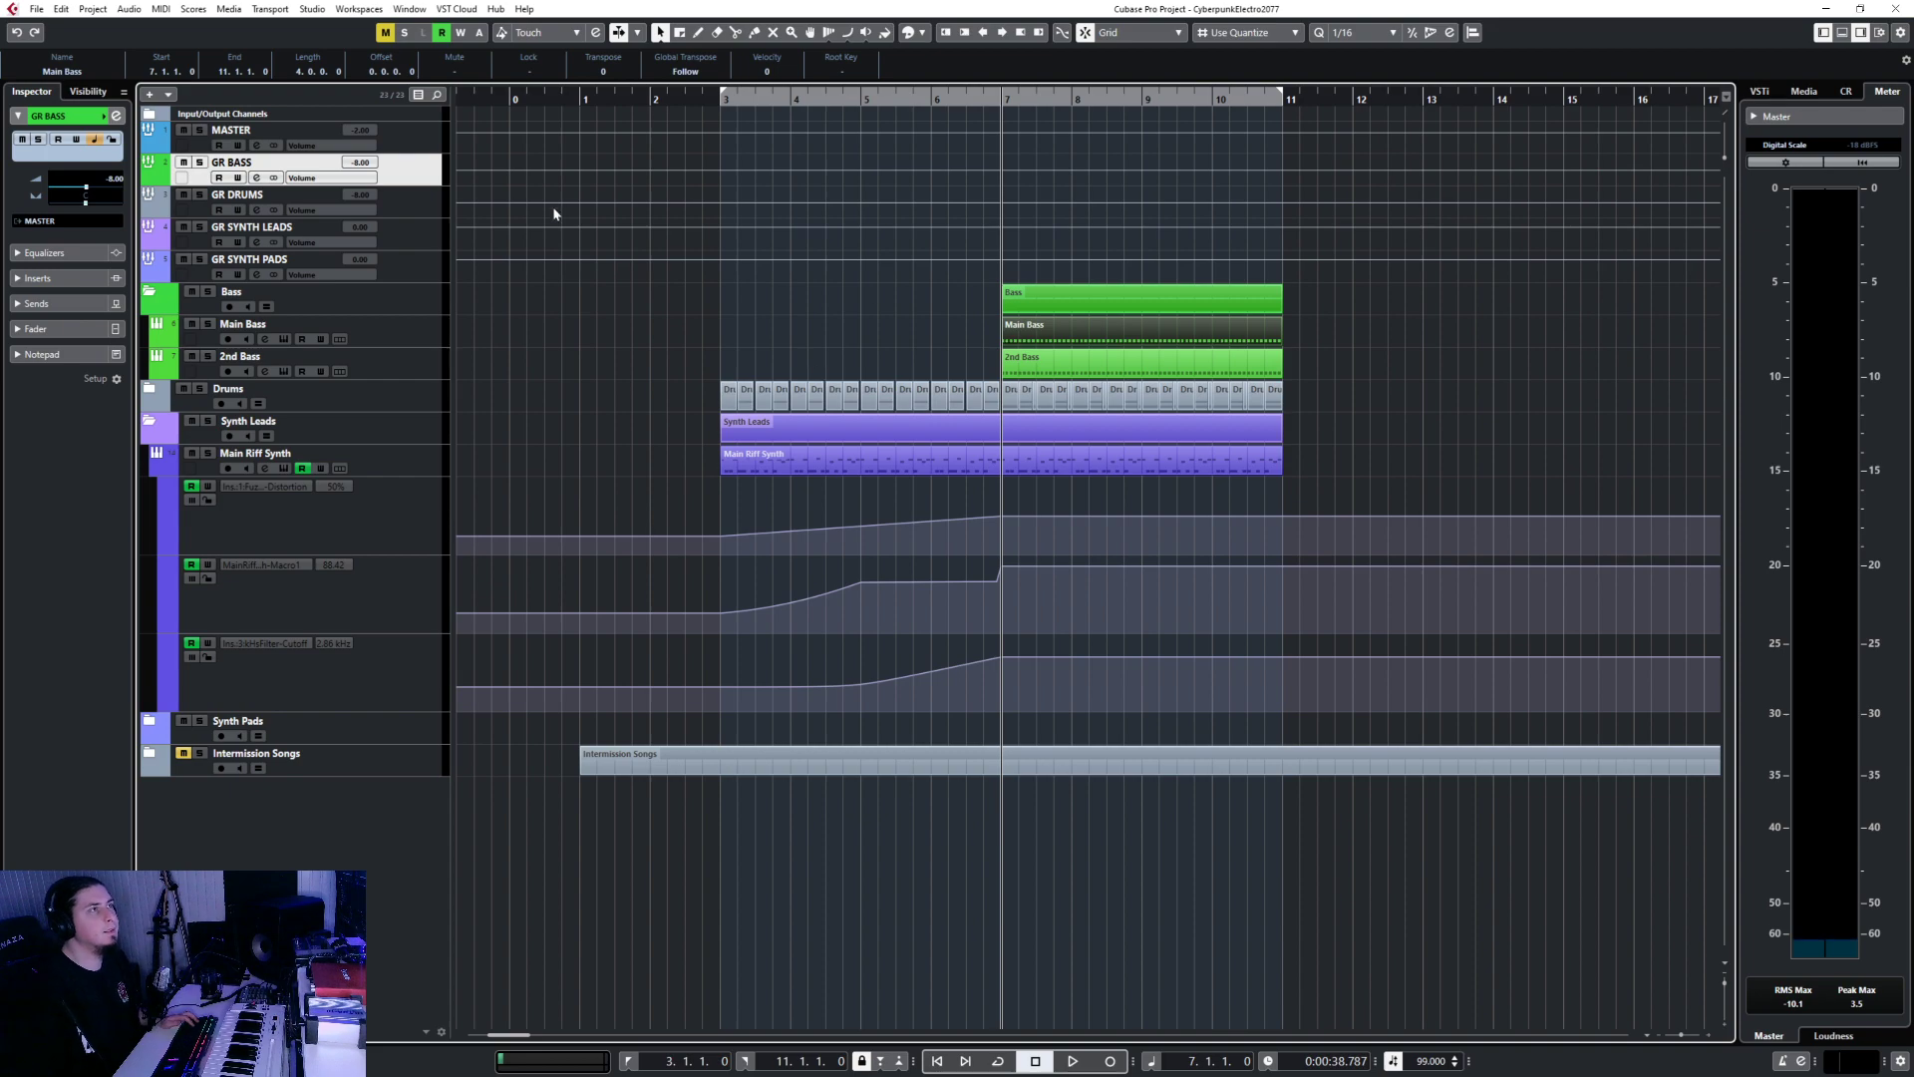
Insert the Frequency EQ plug-in on the GR BASS group in the MixConsole.
key(F3)
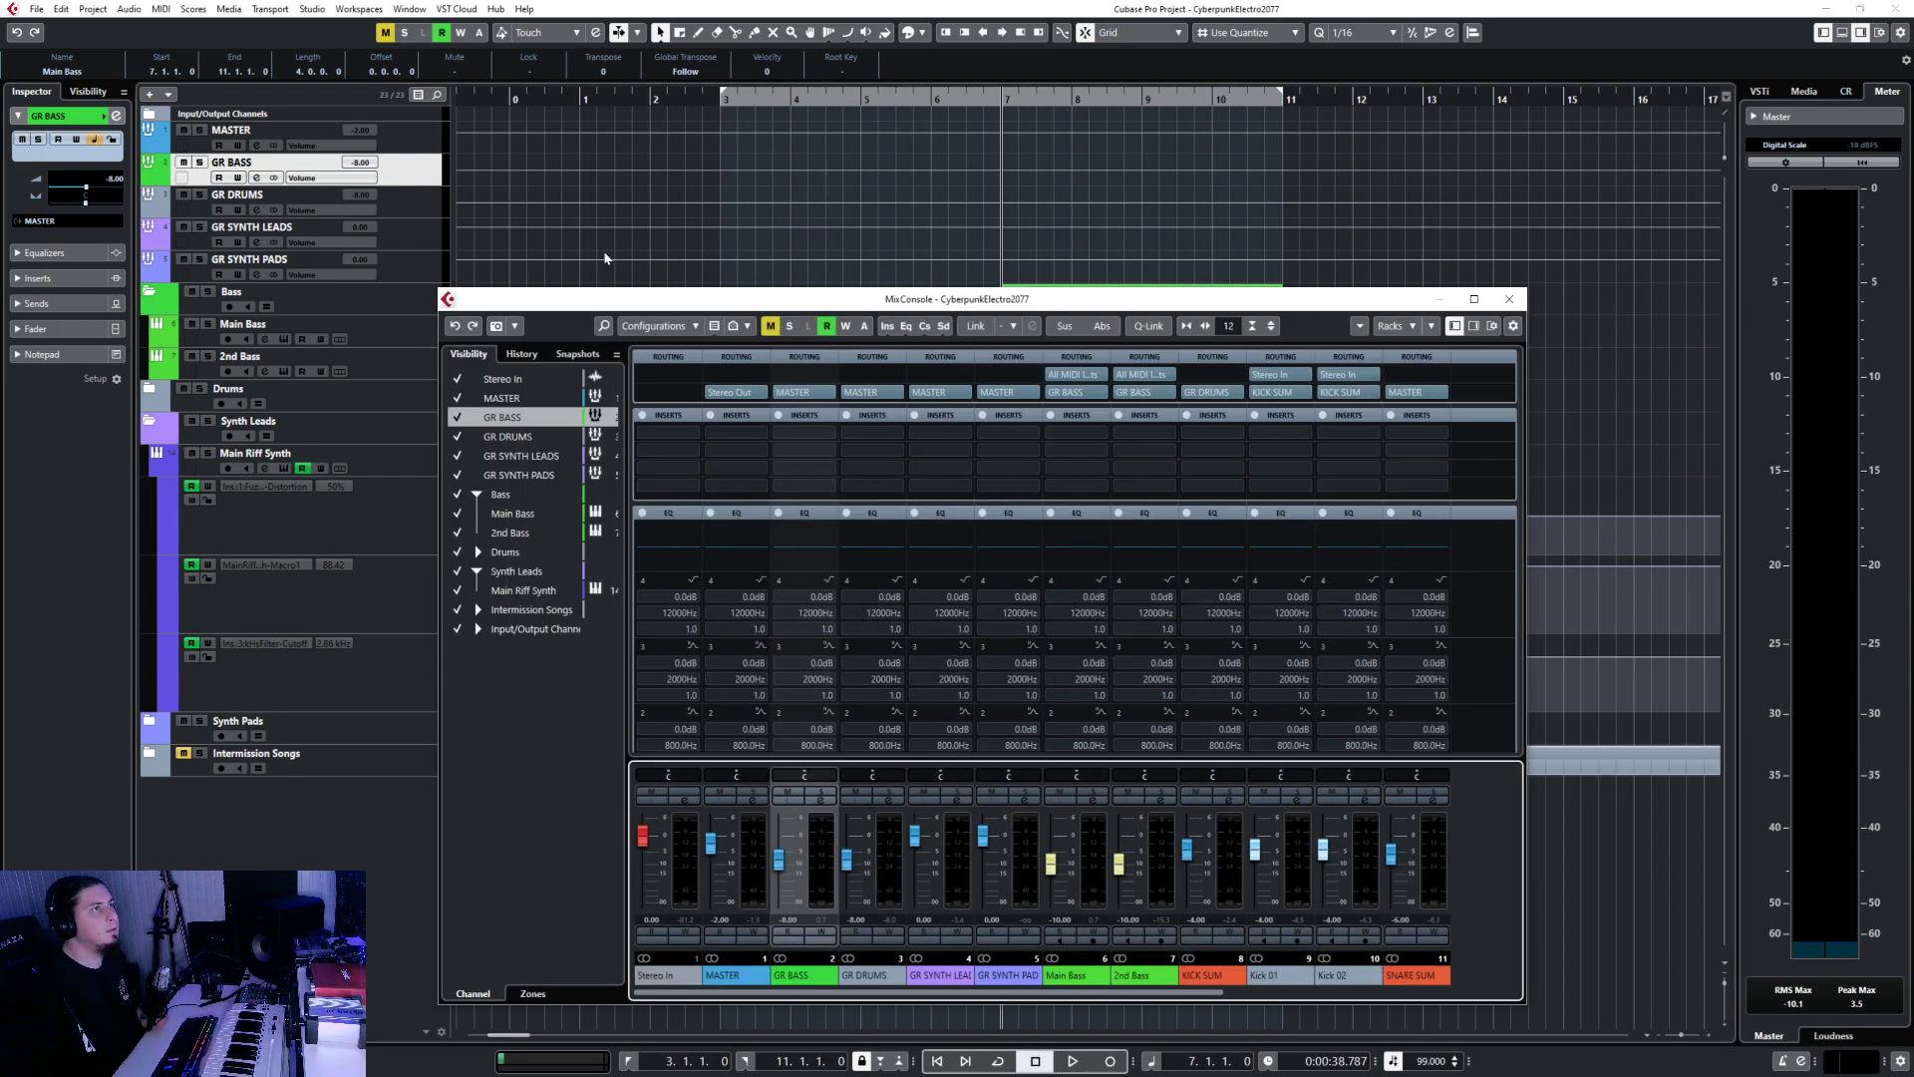
click(828, 441)
text(freq)
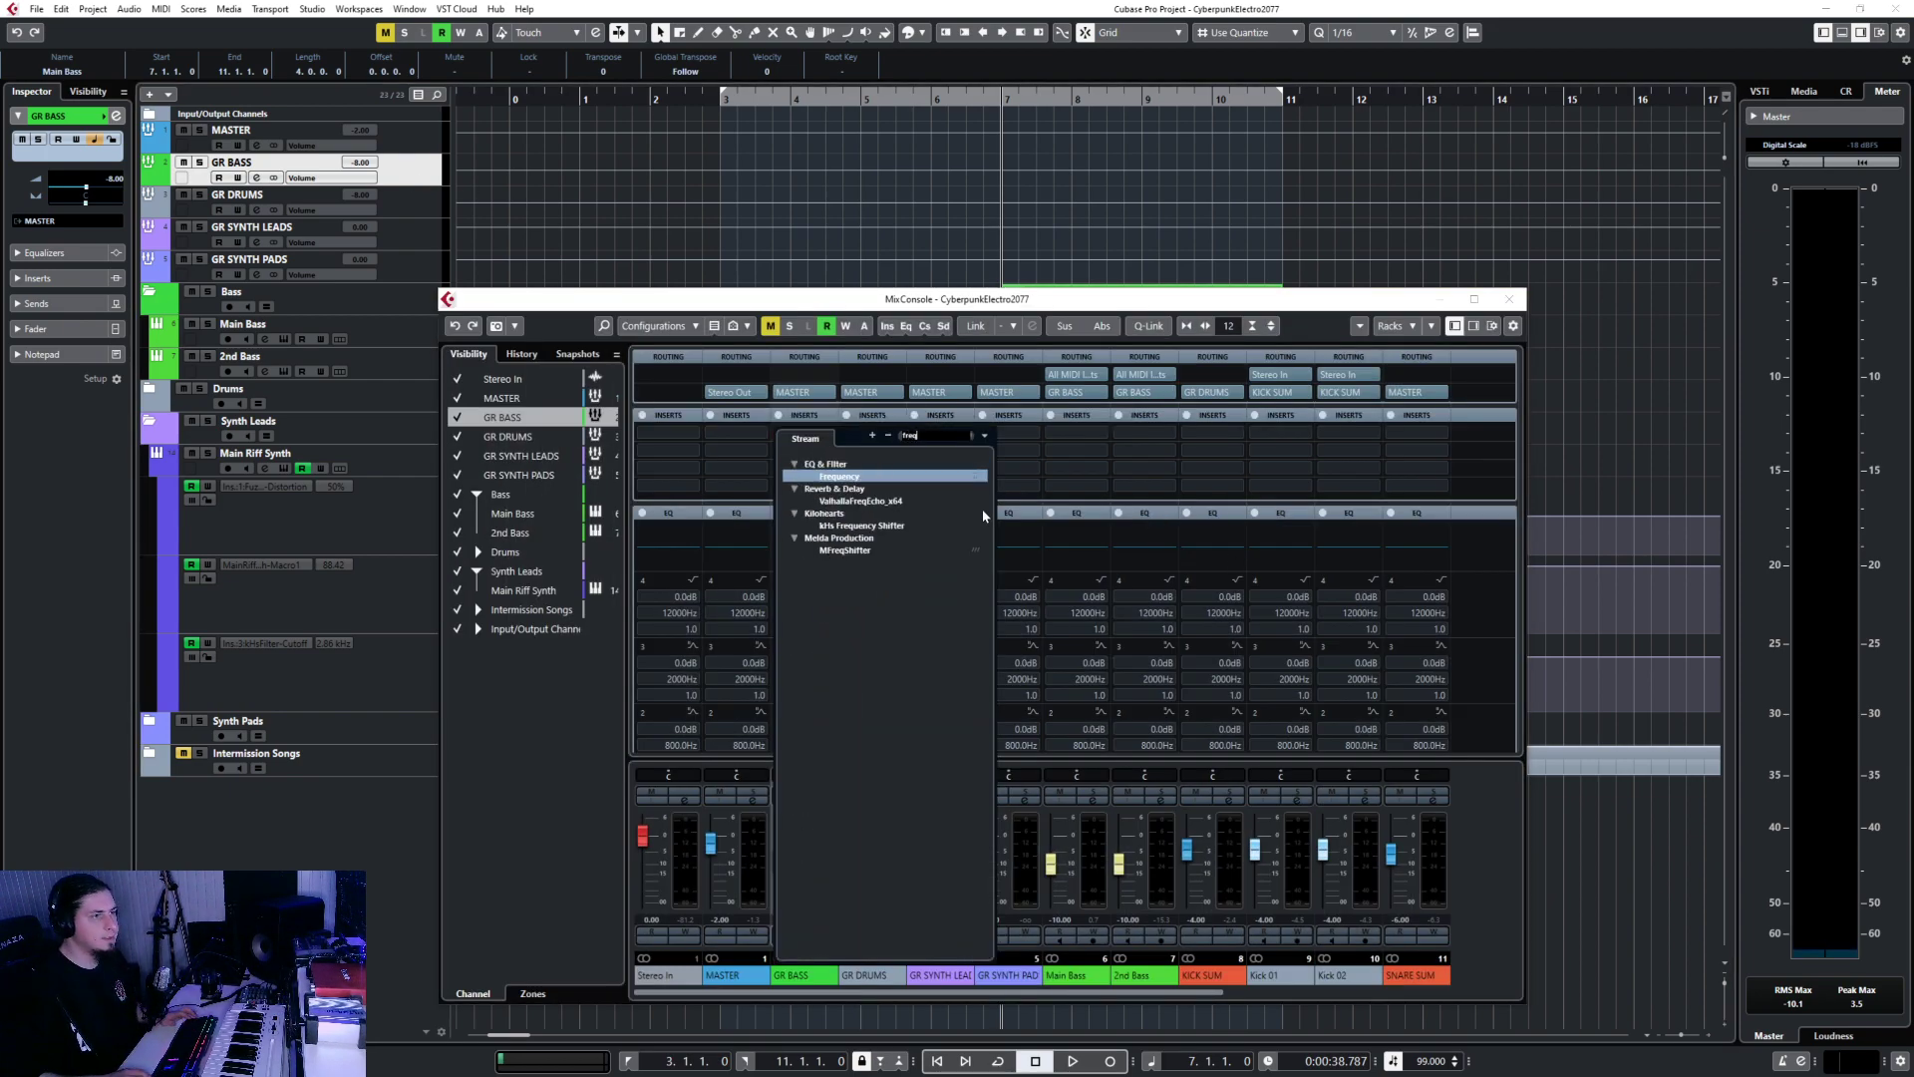
key(Return)
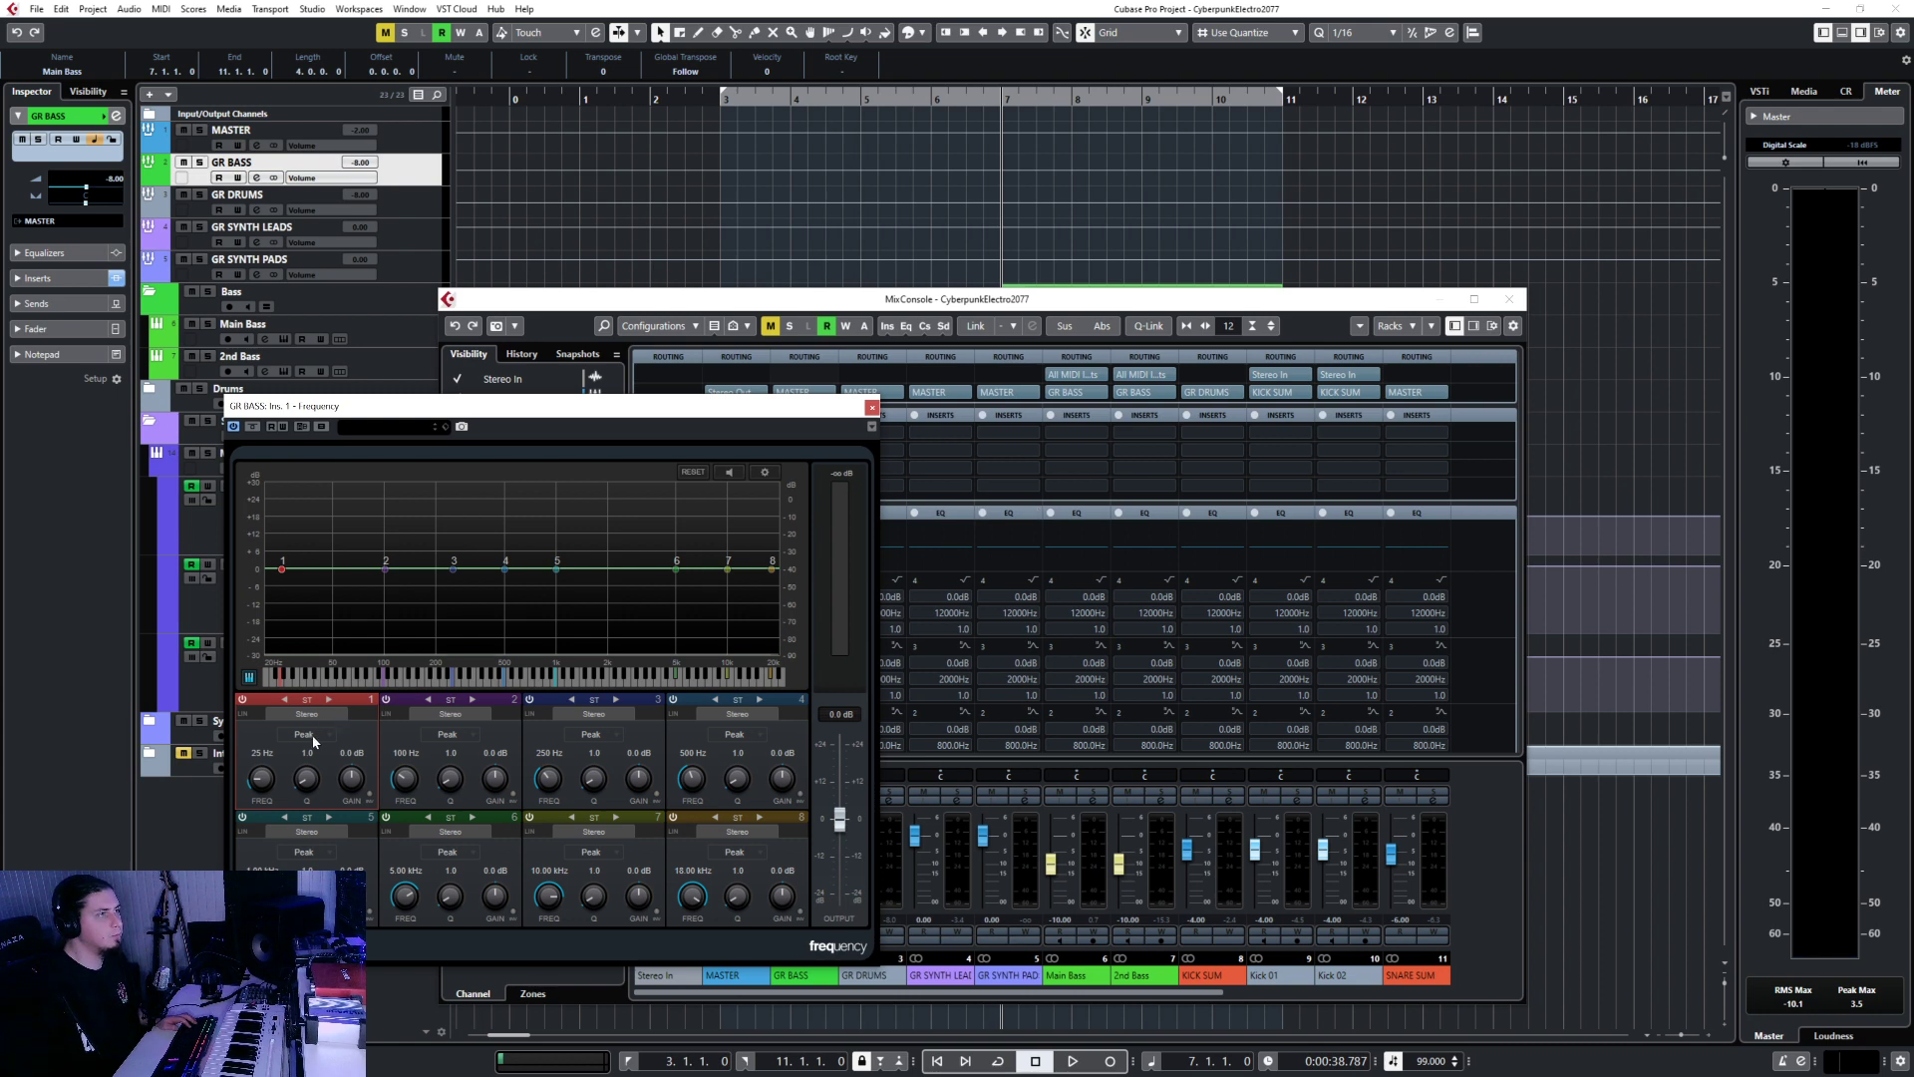
Set band 8 to a Cut 12 filter and lower its cutoff to roughly 461 Hz.
click(733, 853)
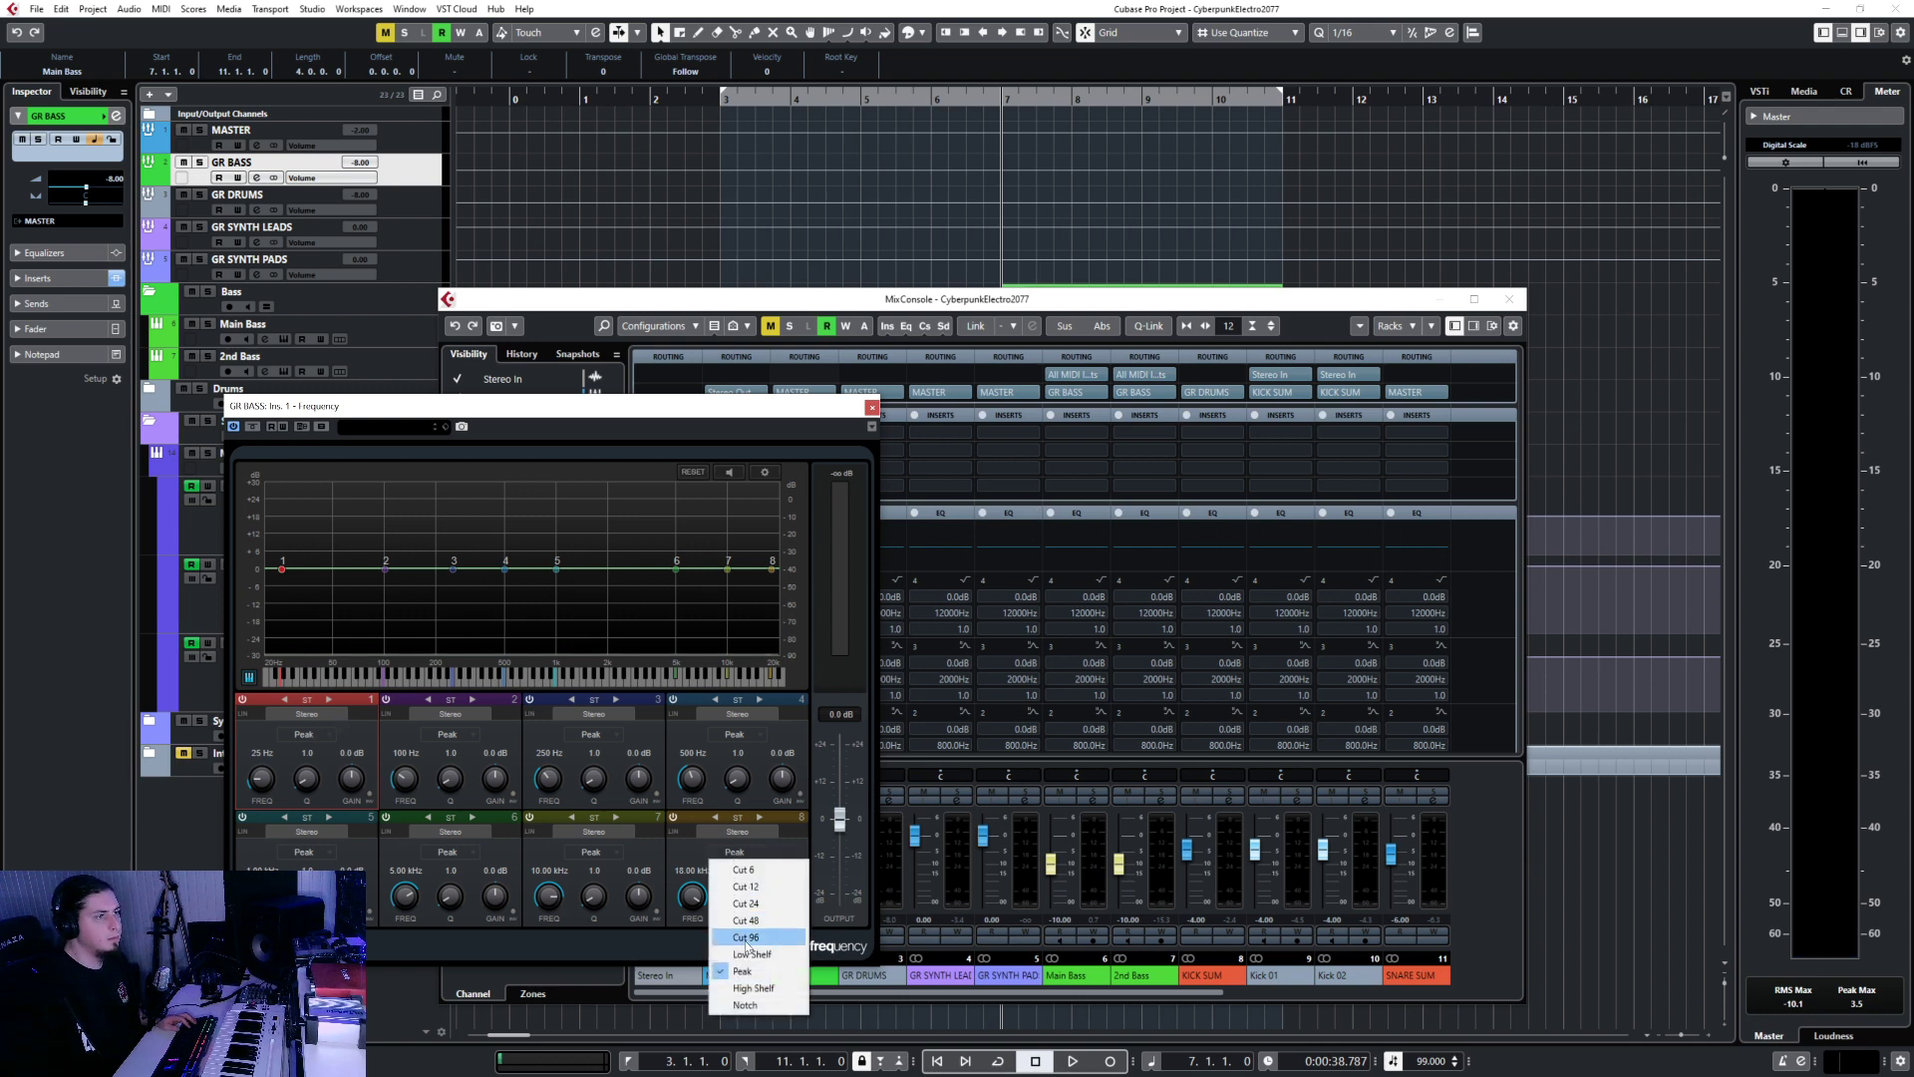
click(753, 988)
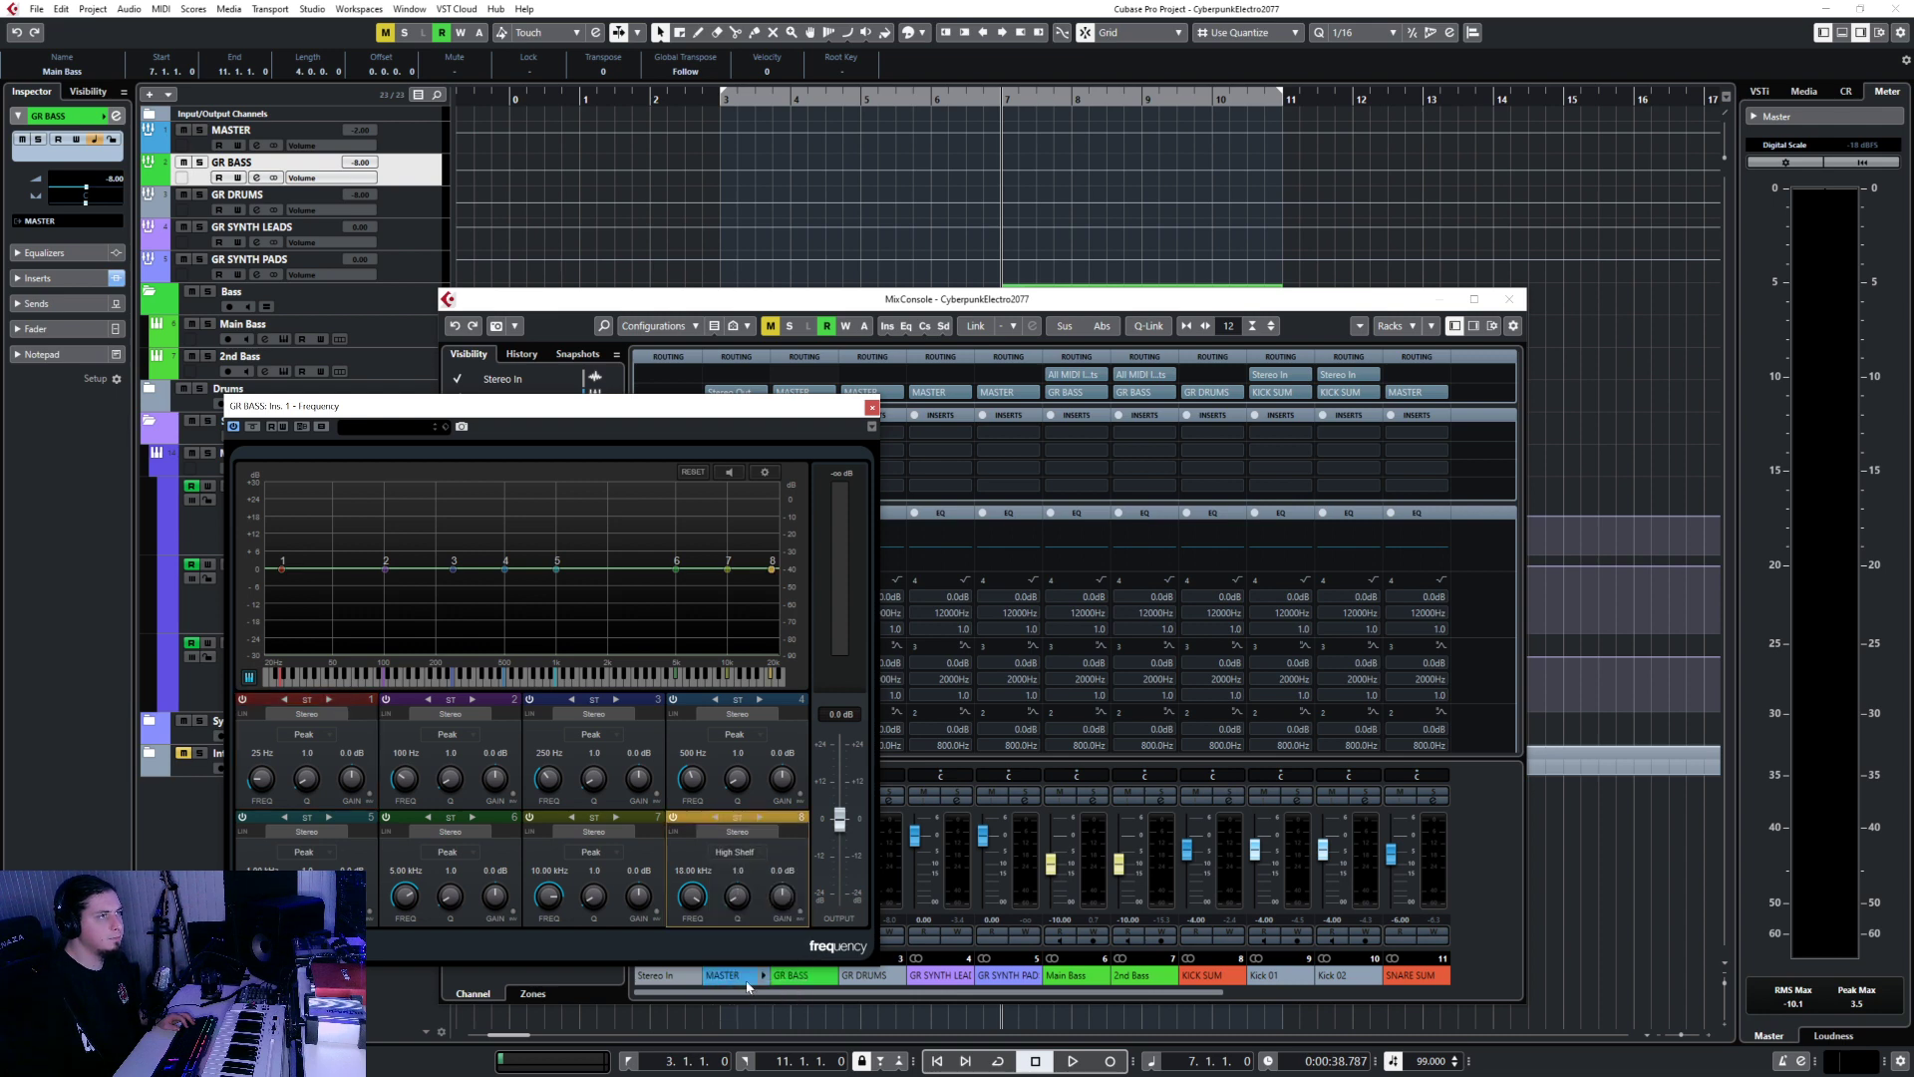
click(727, 855)
click(739, 902)
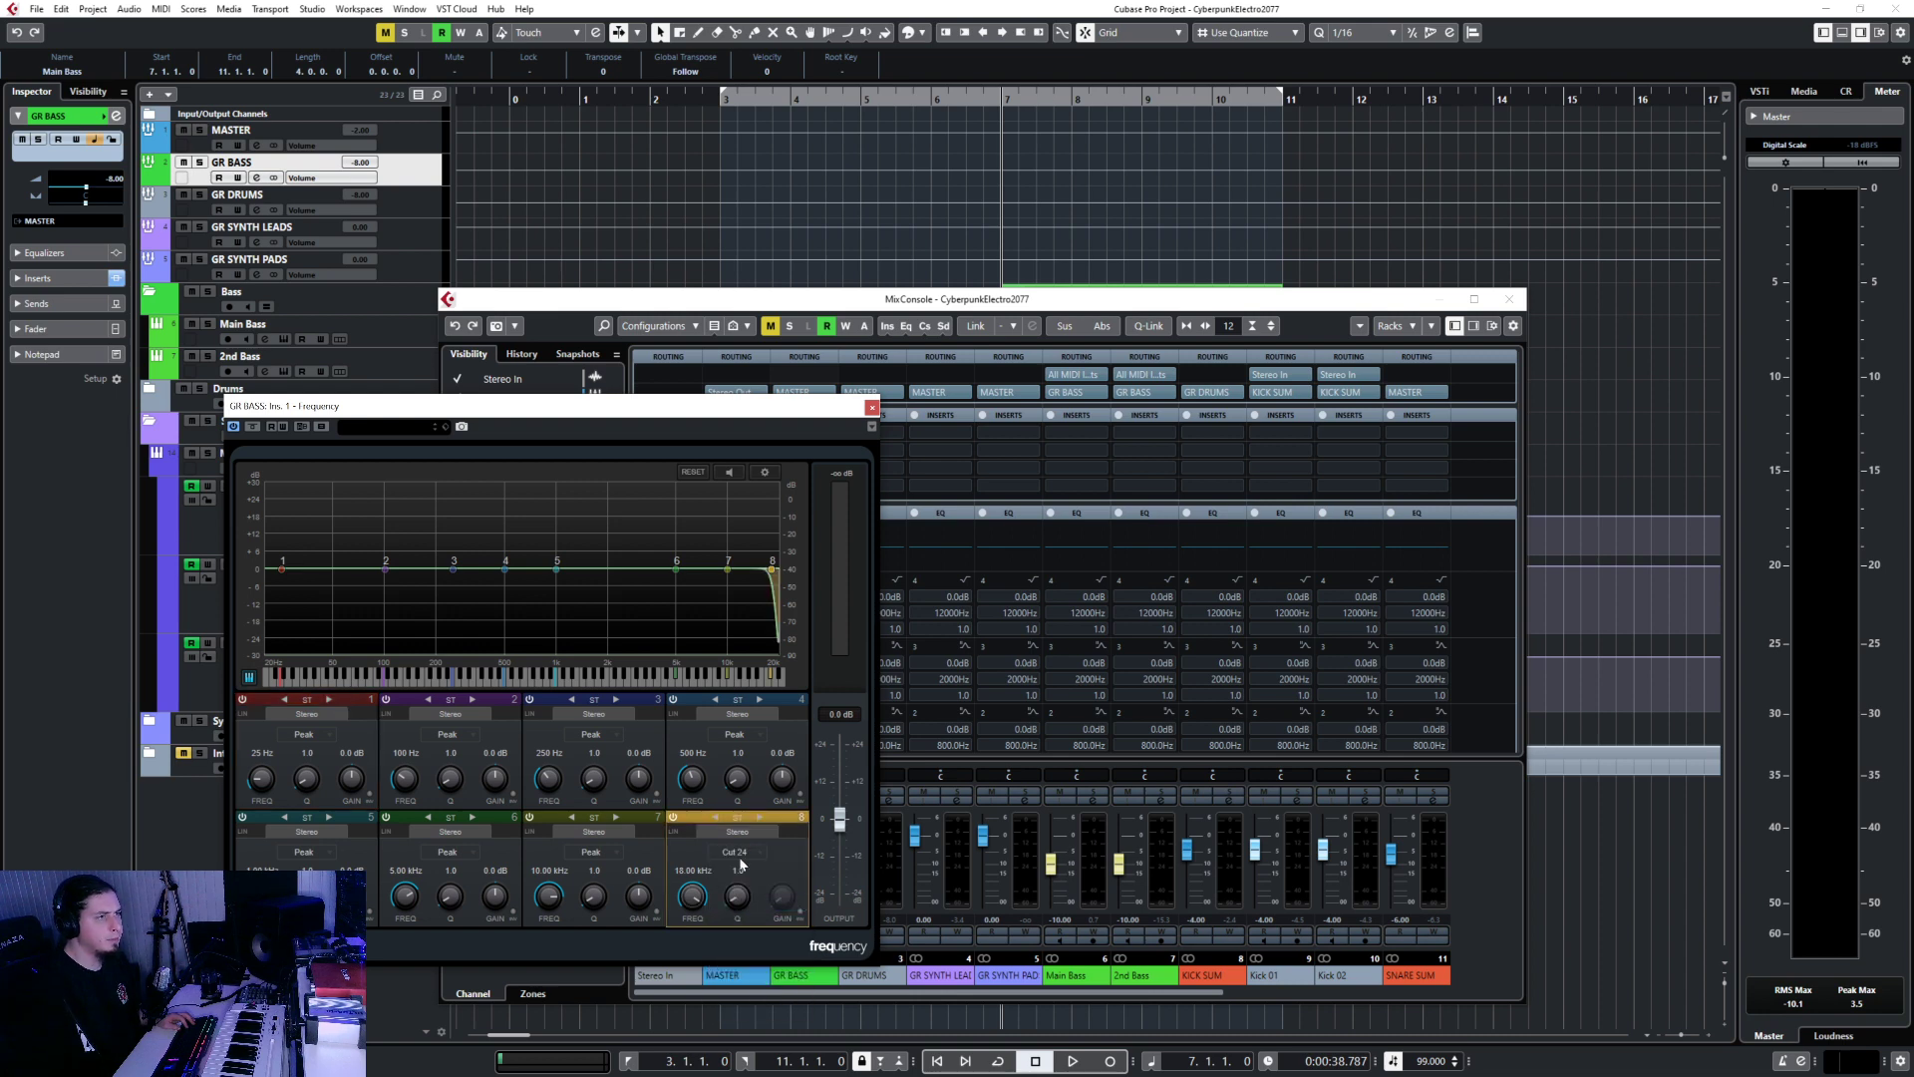
click(749, 852)
click(741, 890)
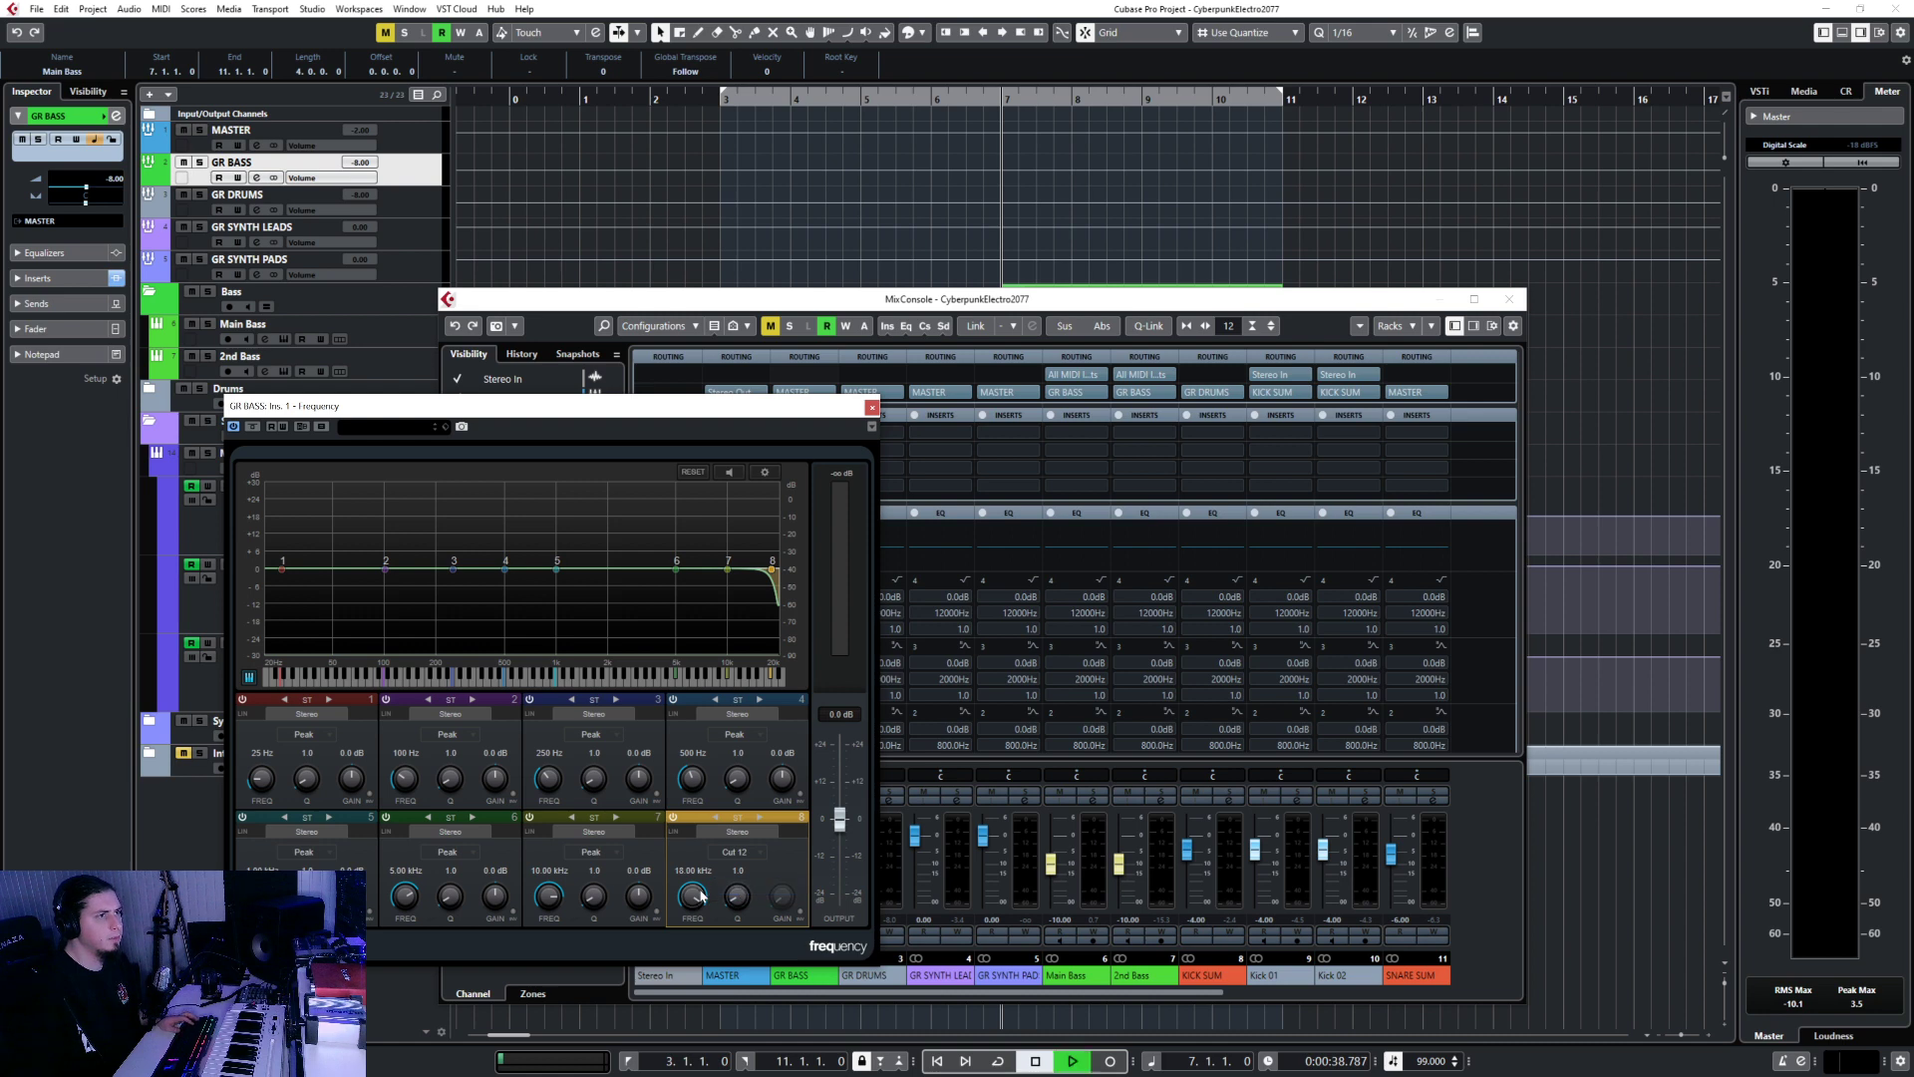
drag(701, 895, 688, 962)
key(s)
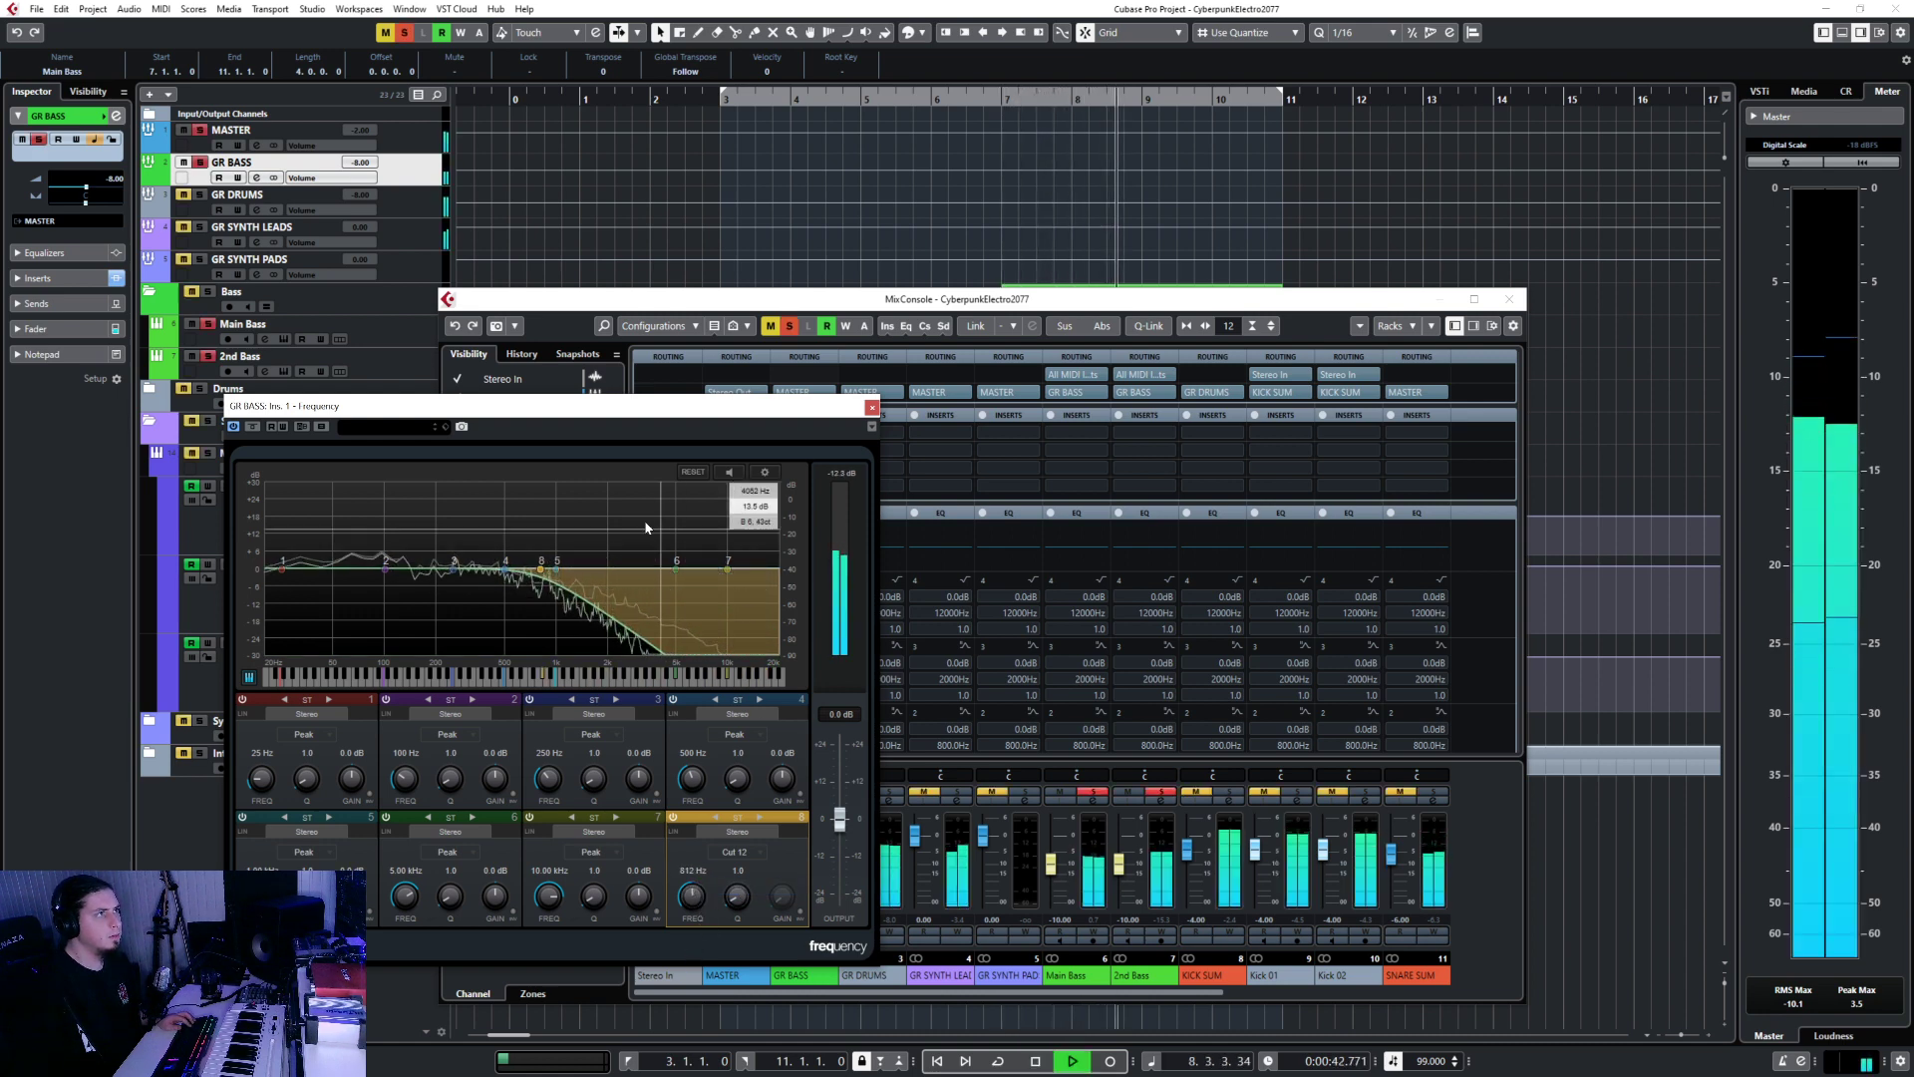
drag(692, 894, 693, 905)
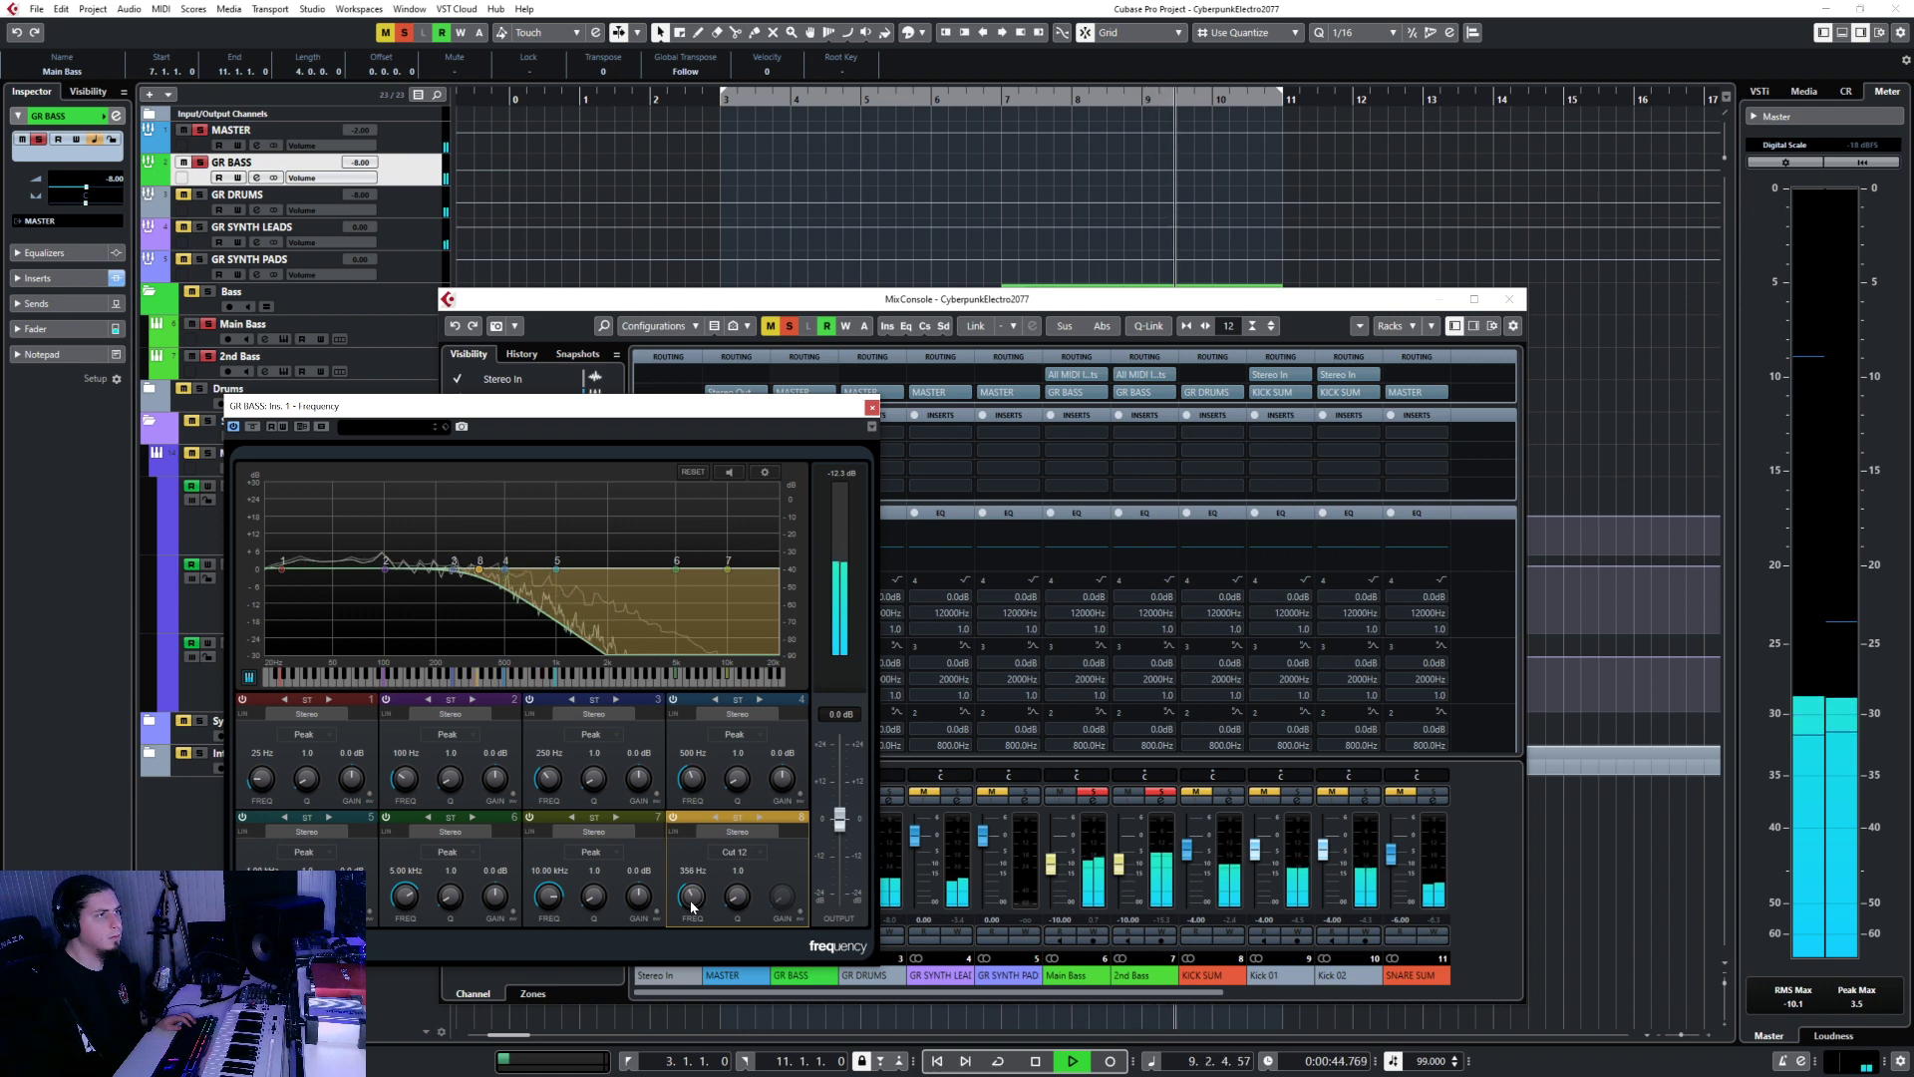
Close the Frequency EQ window and the MixConsole.
scroll(693, 906, up, 2)
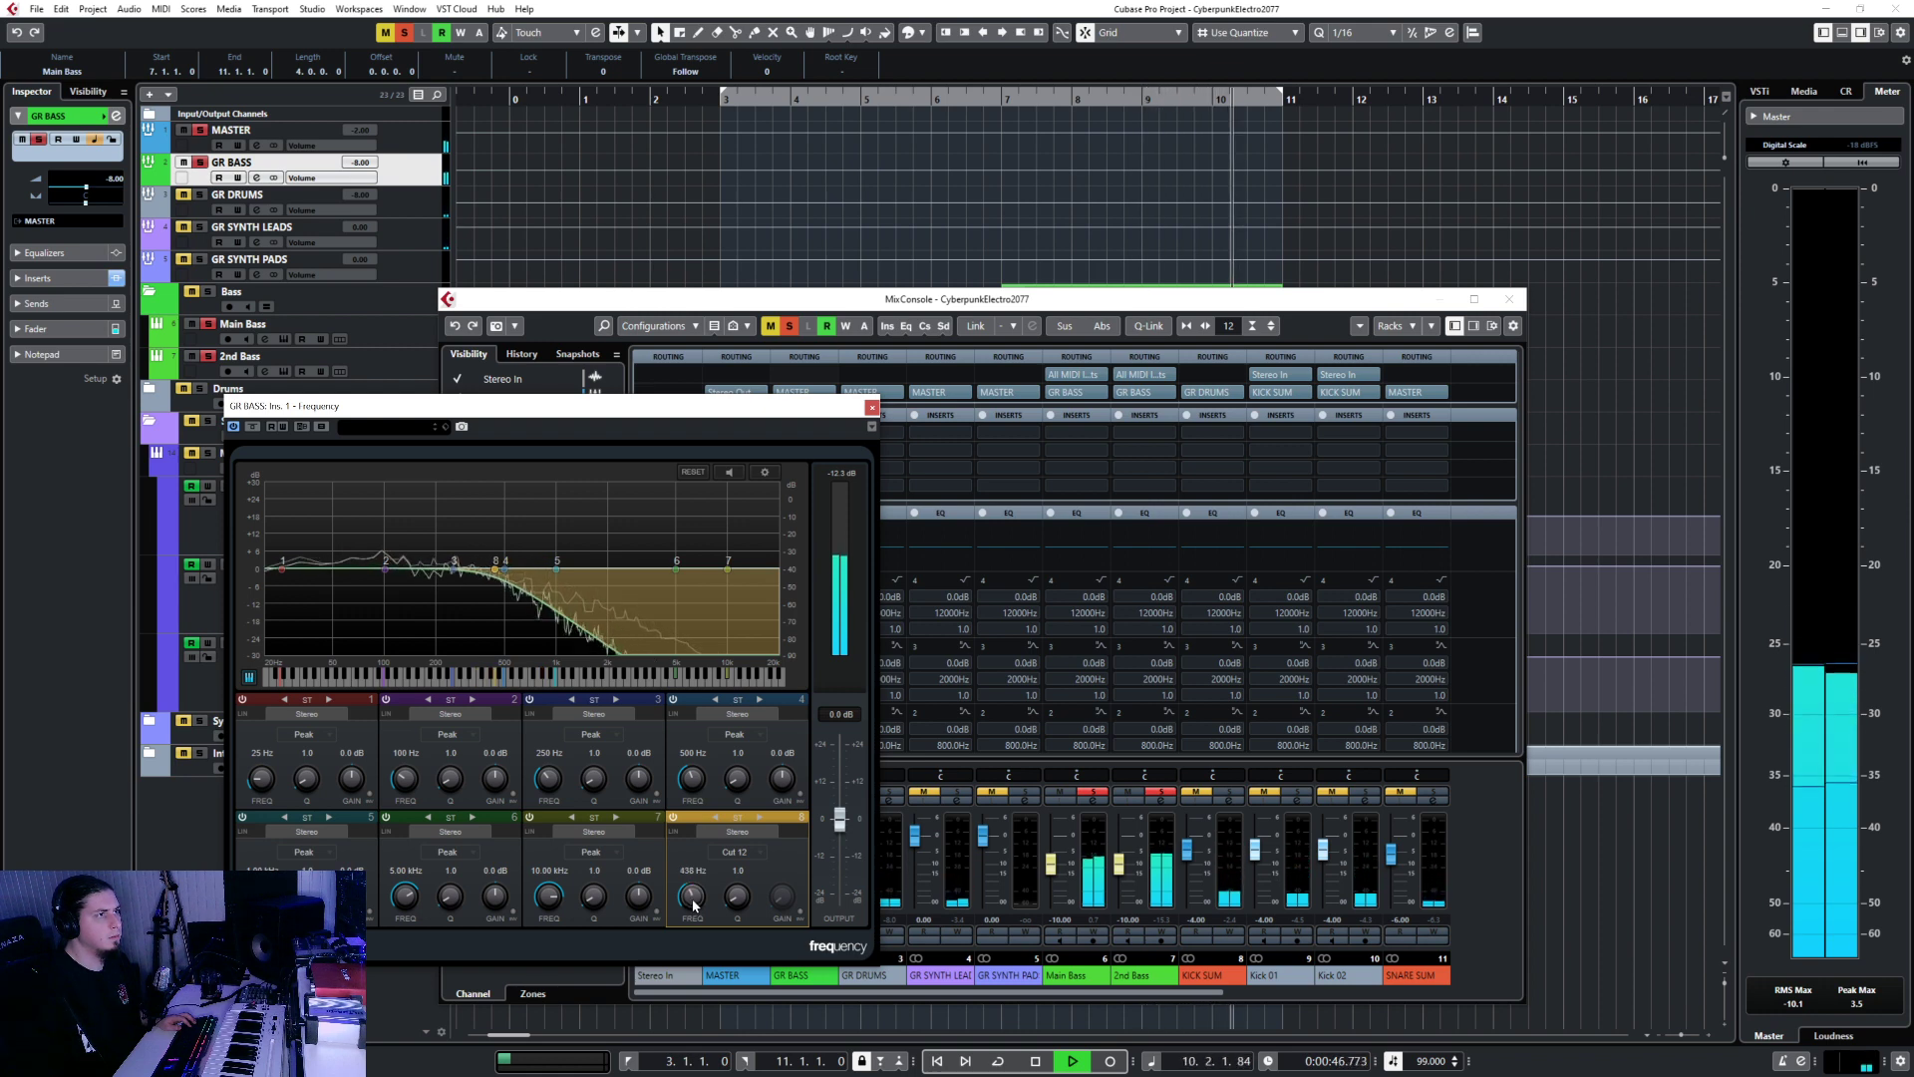
scroll(693, 905, up, 1)
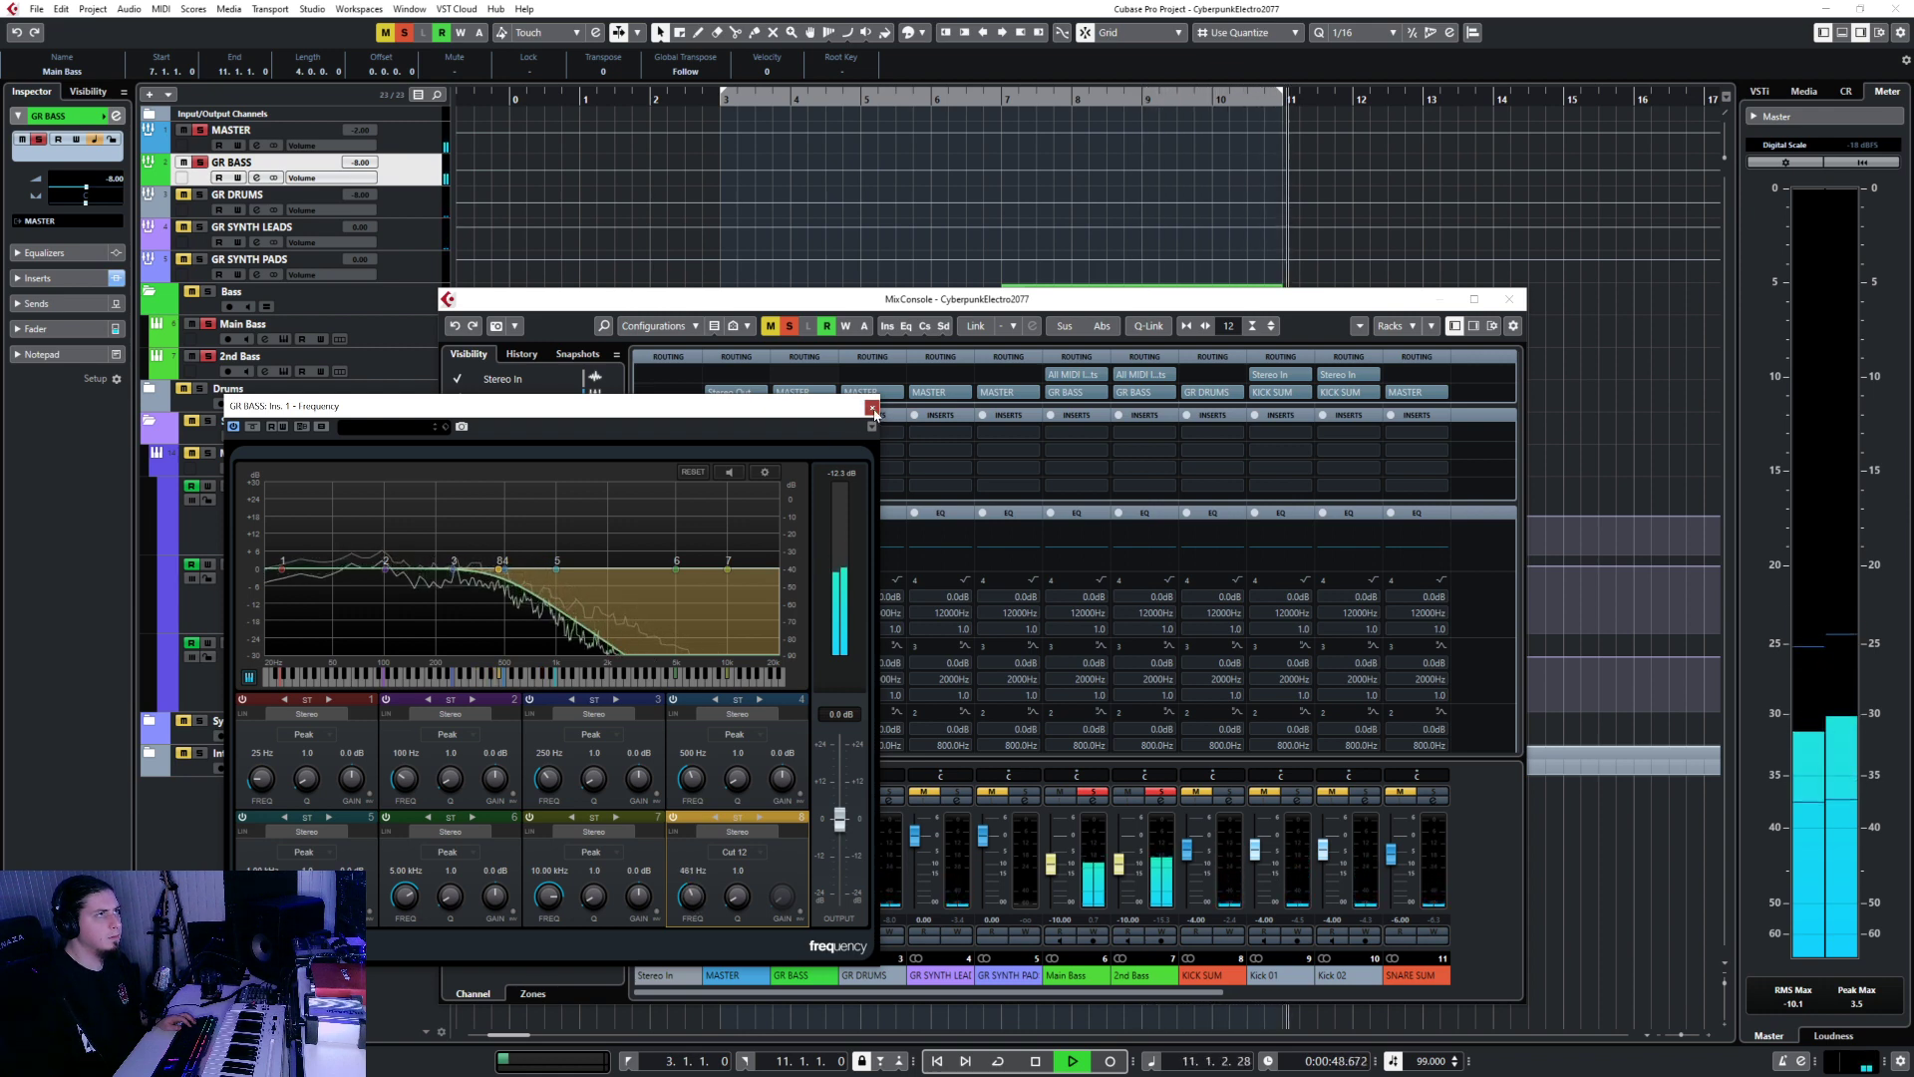
click(873, 407)
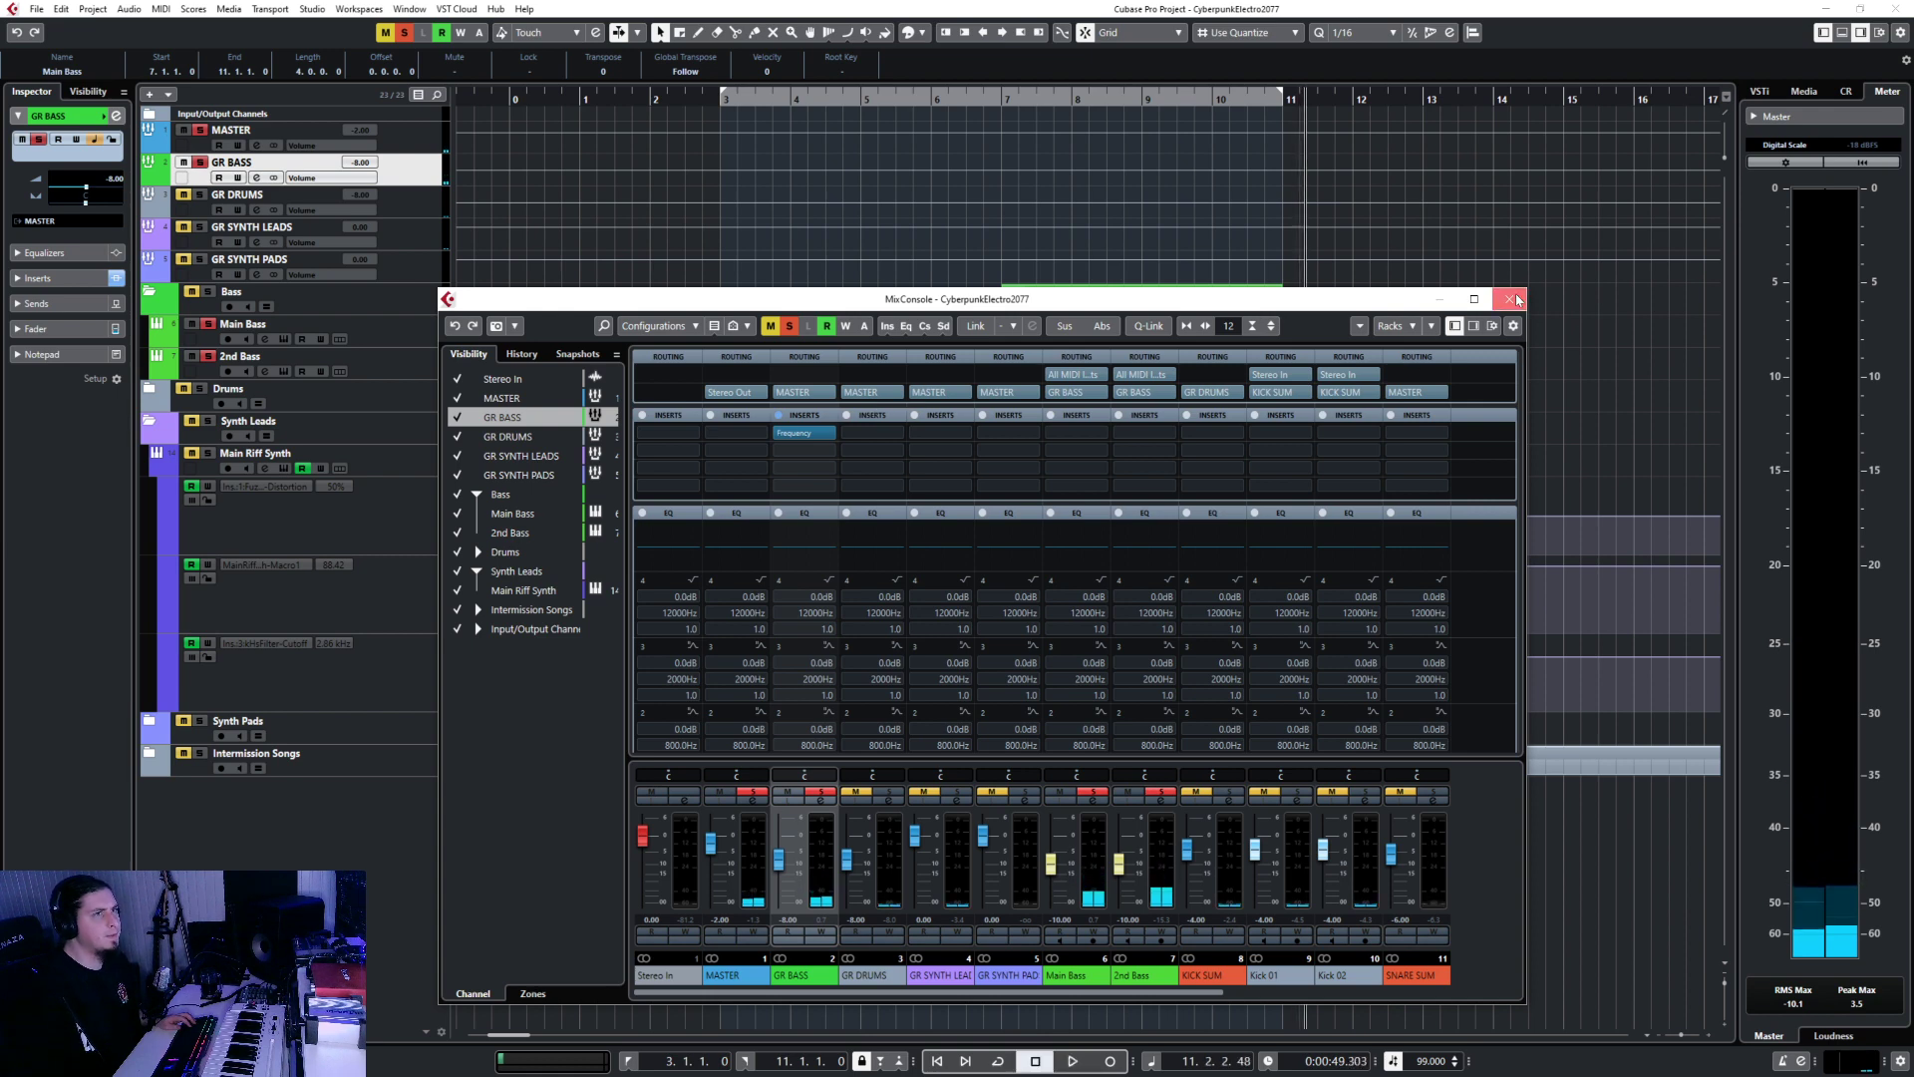
click(1517, 300)
click(389, 332)
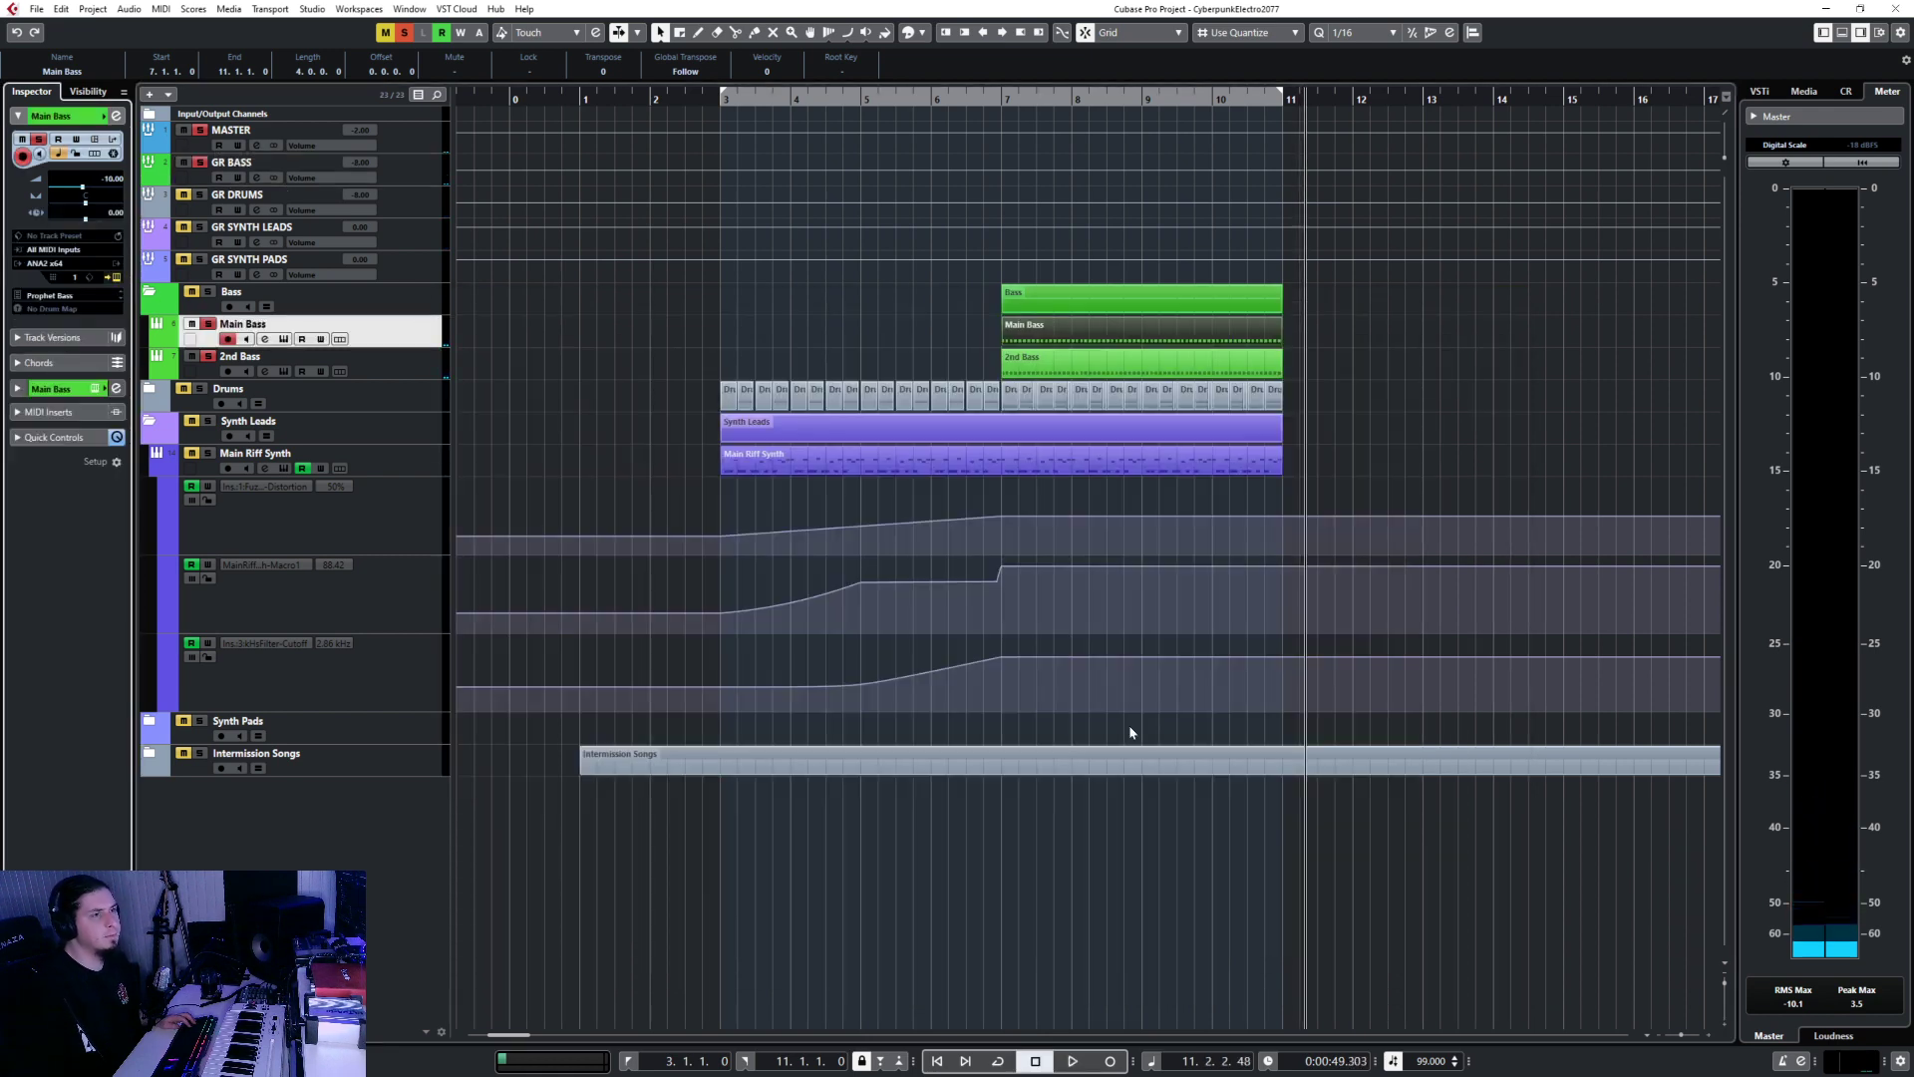
key(e)
click(1270, 393)
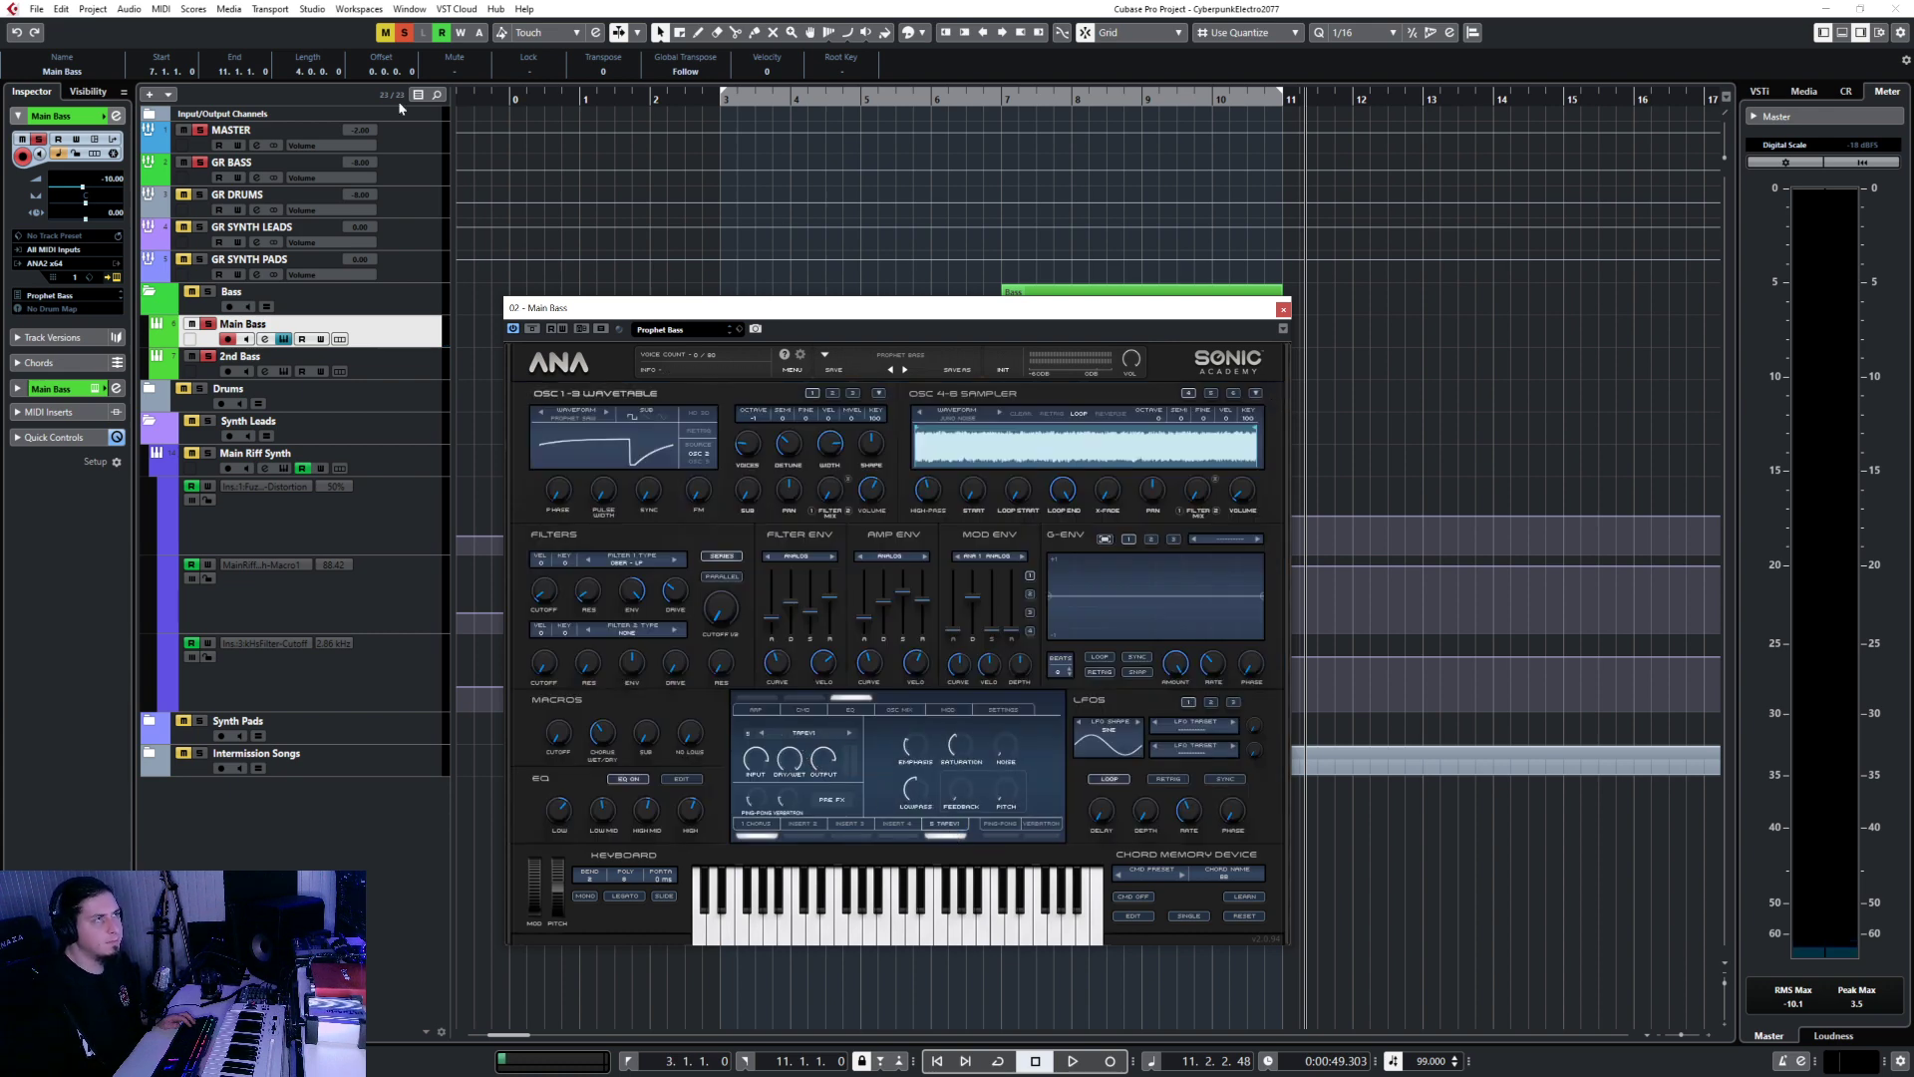
click(391, 366)
click(116, 278)
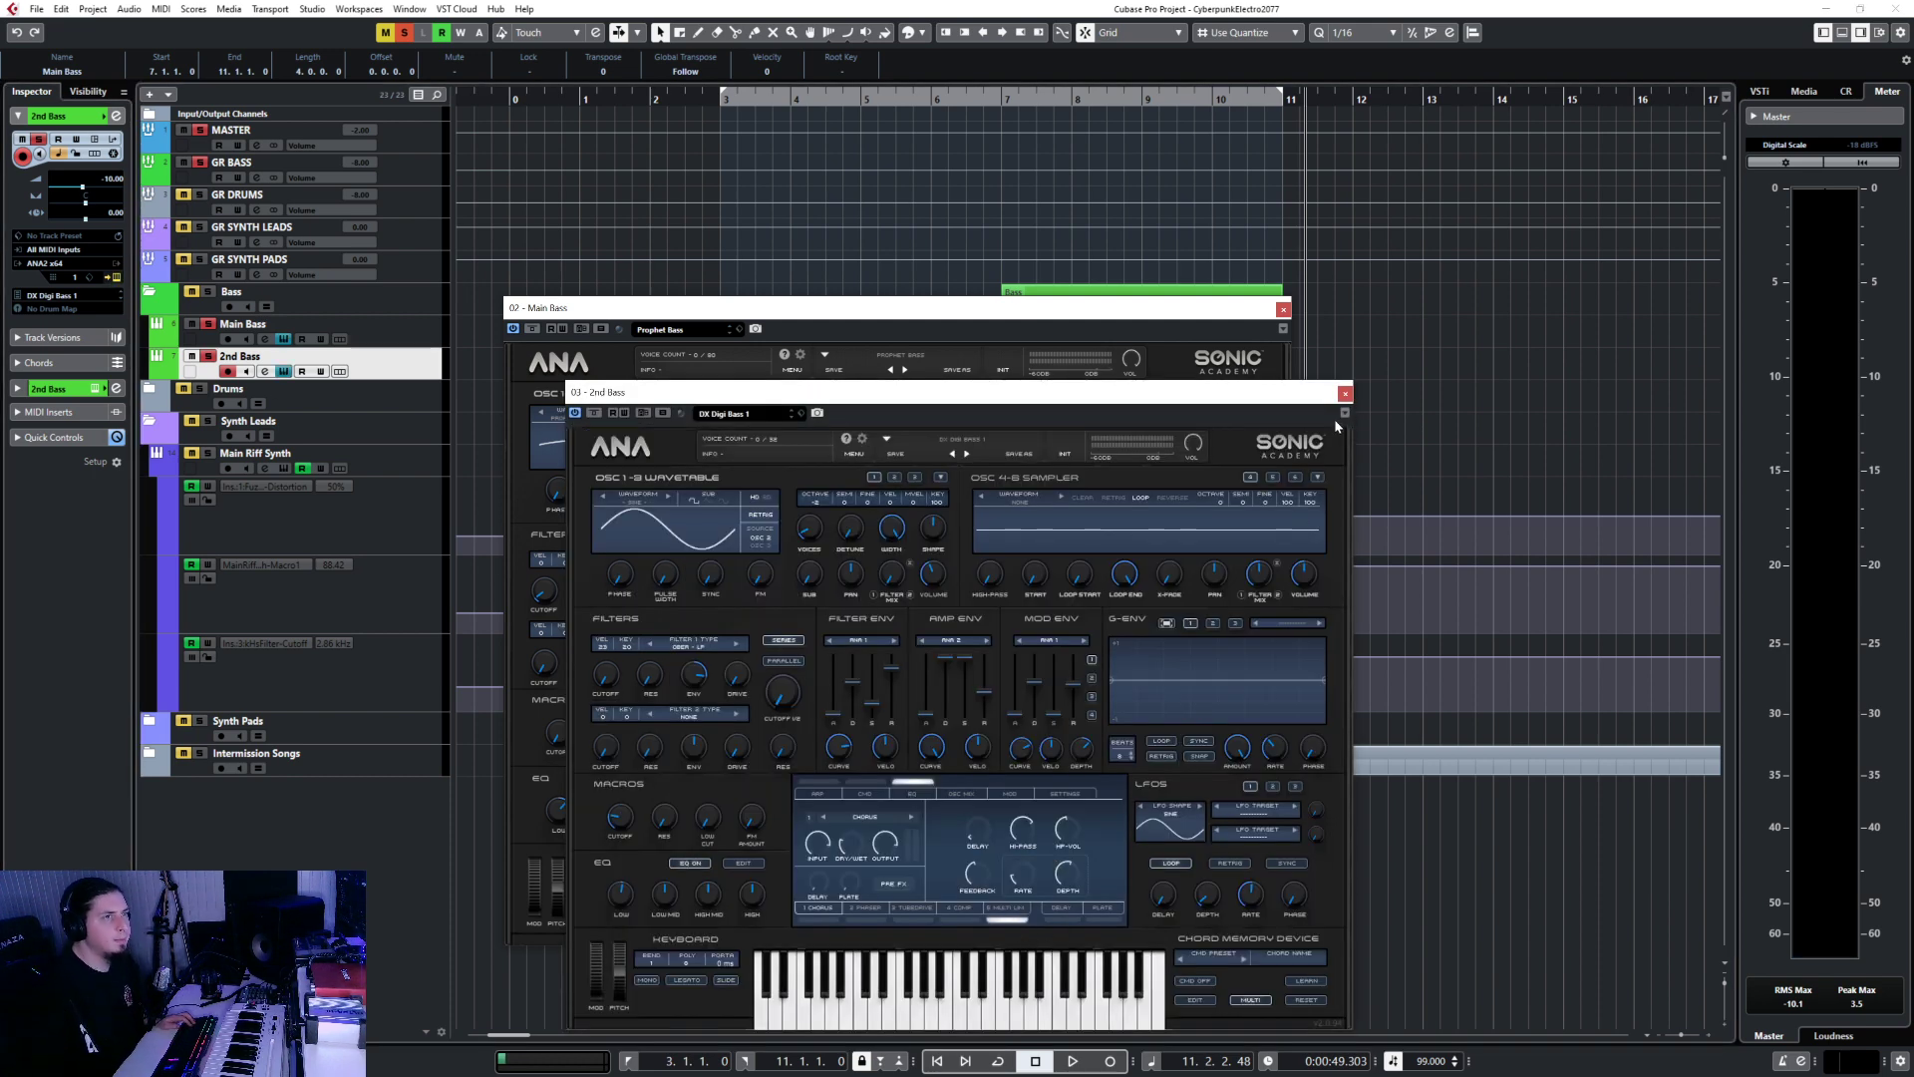
click(1345, 393)
click(1285, 310)
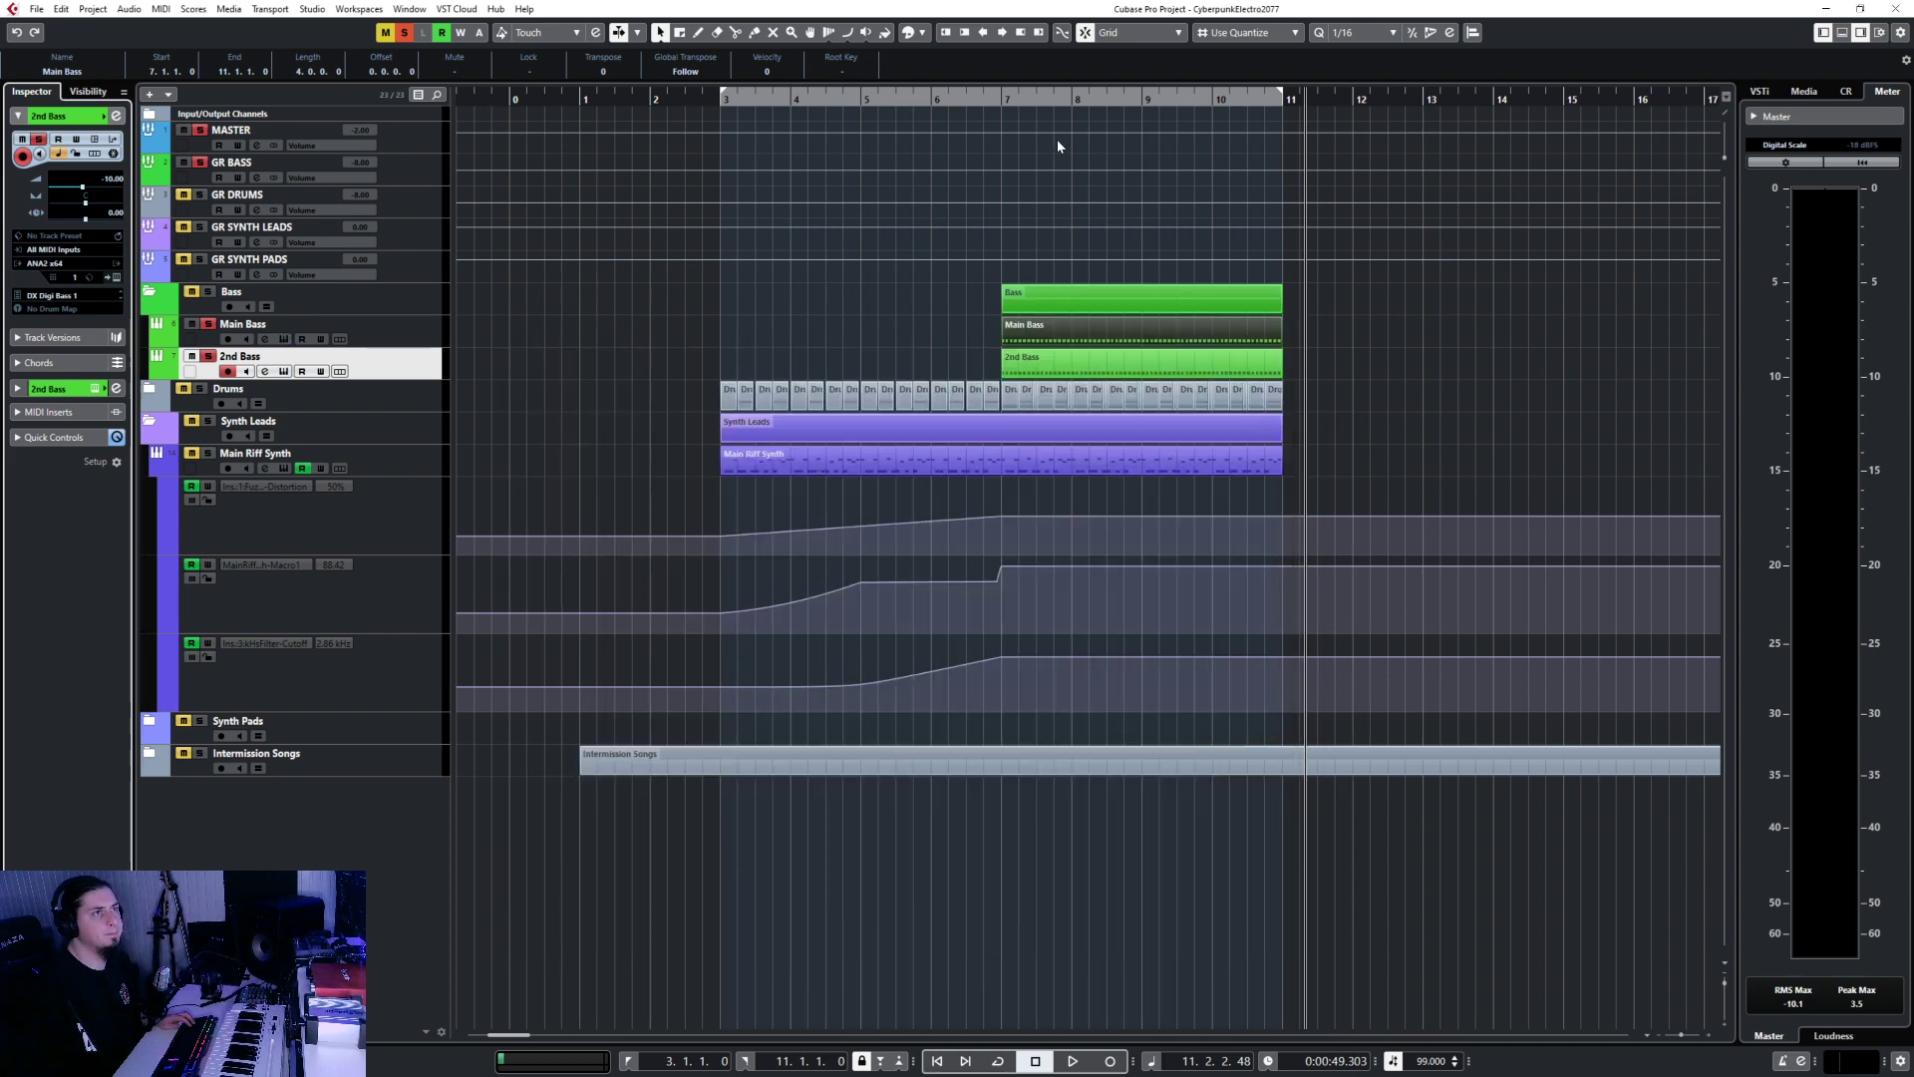
click(998, 99)
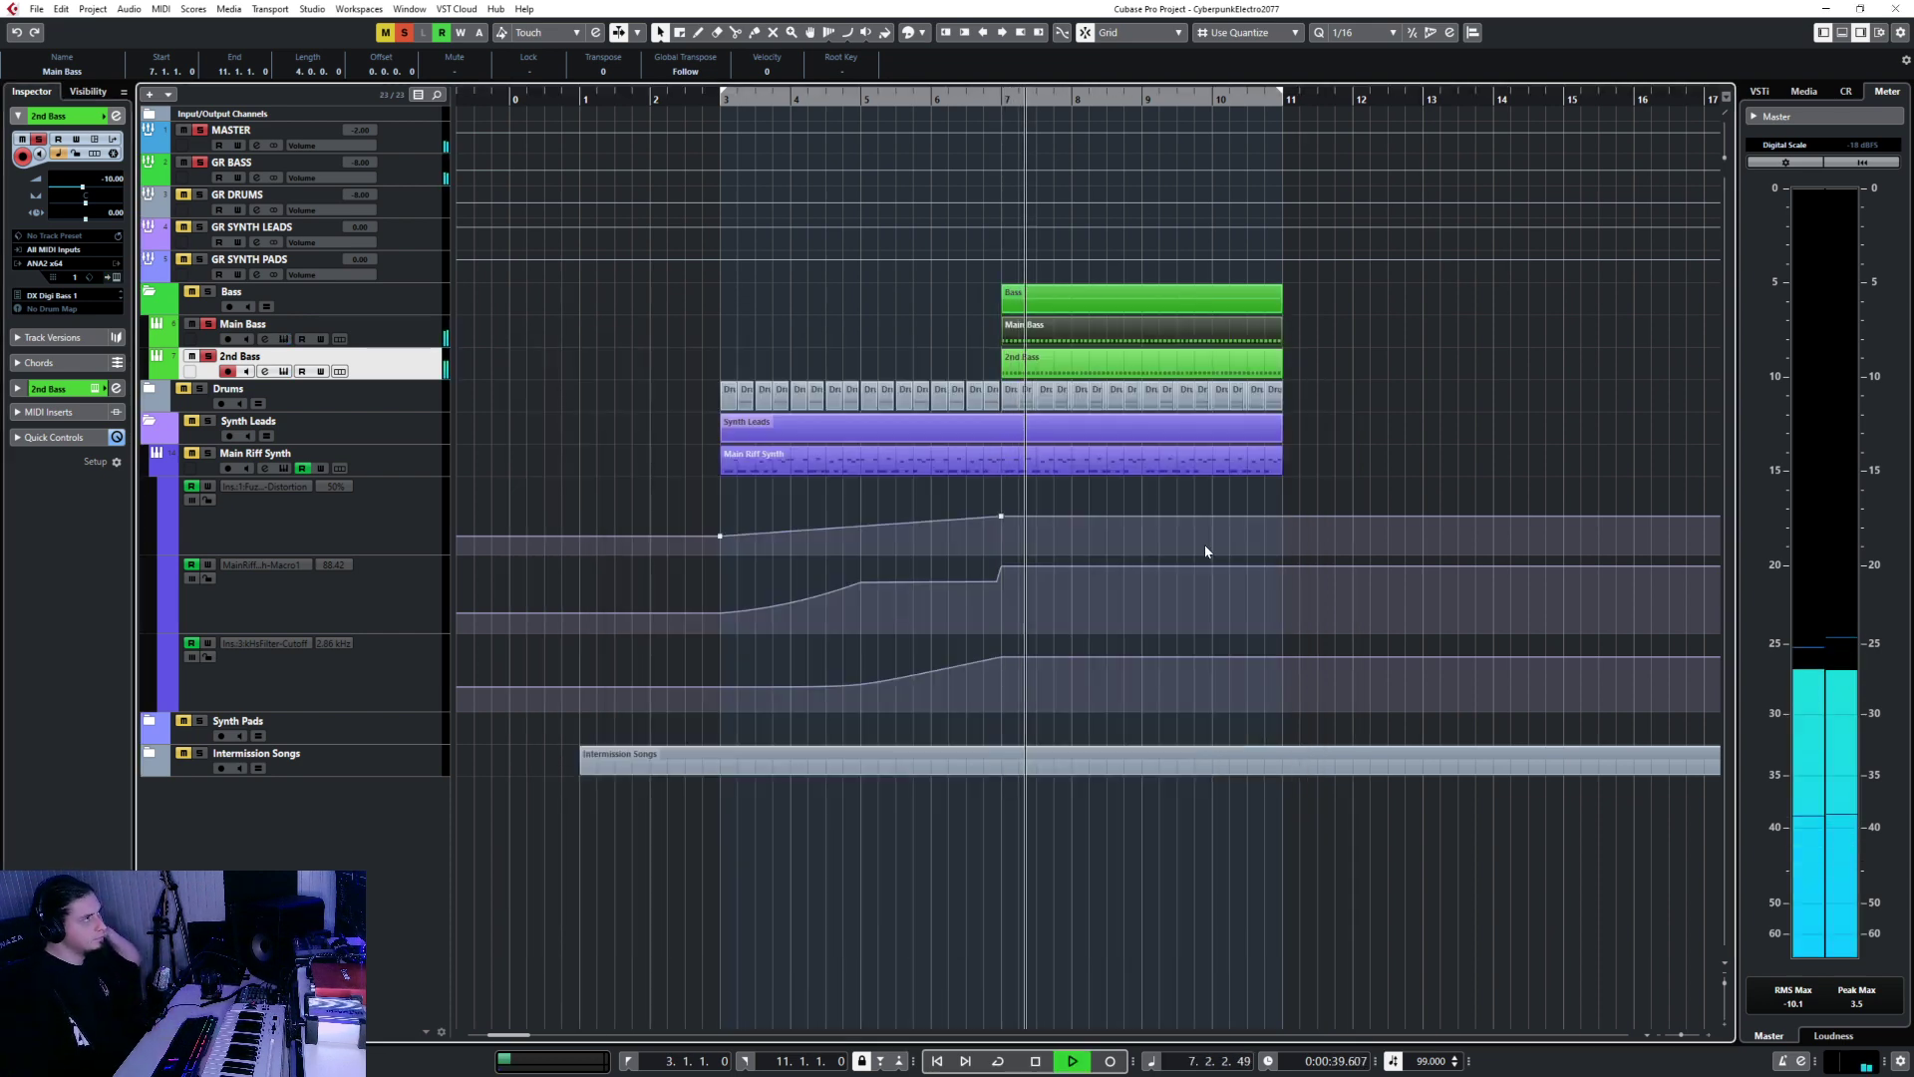
click(485, 339)
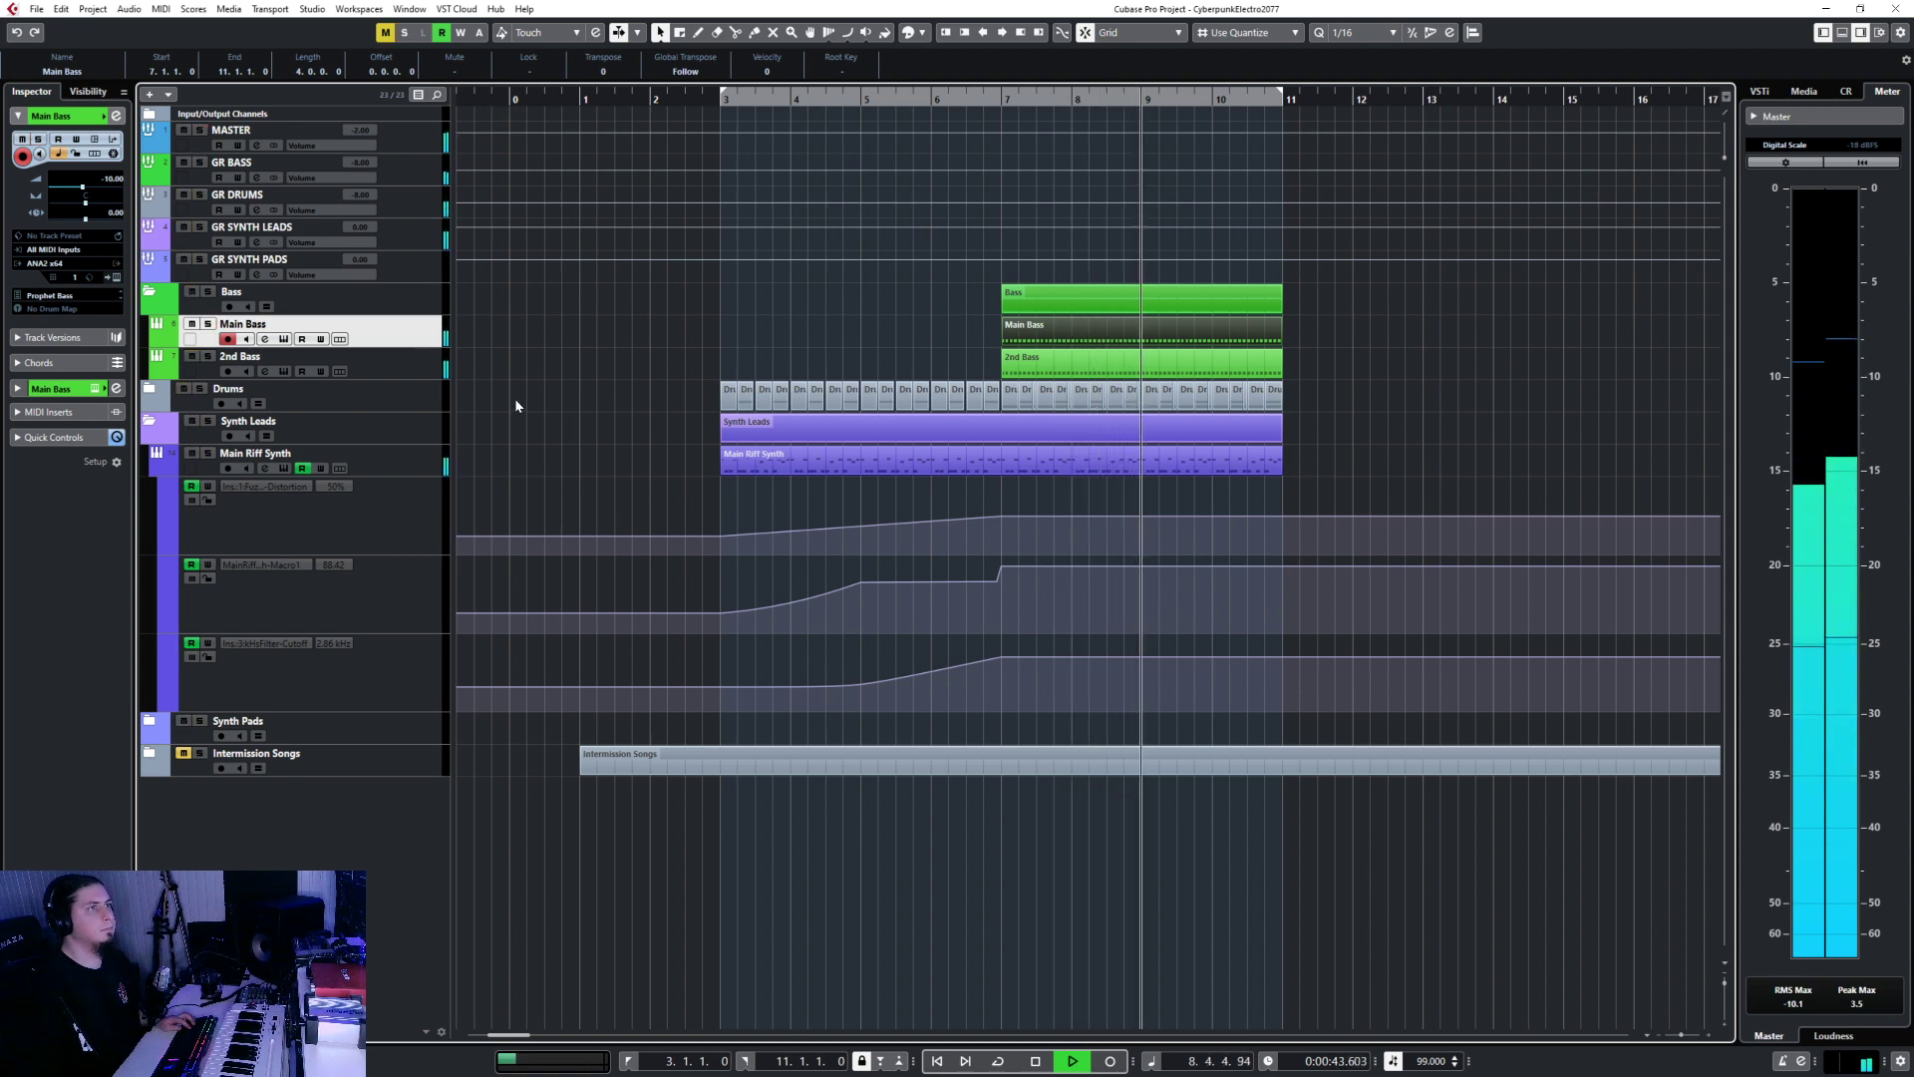
click(420, 177)
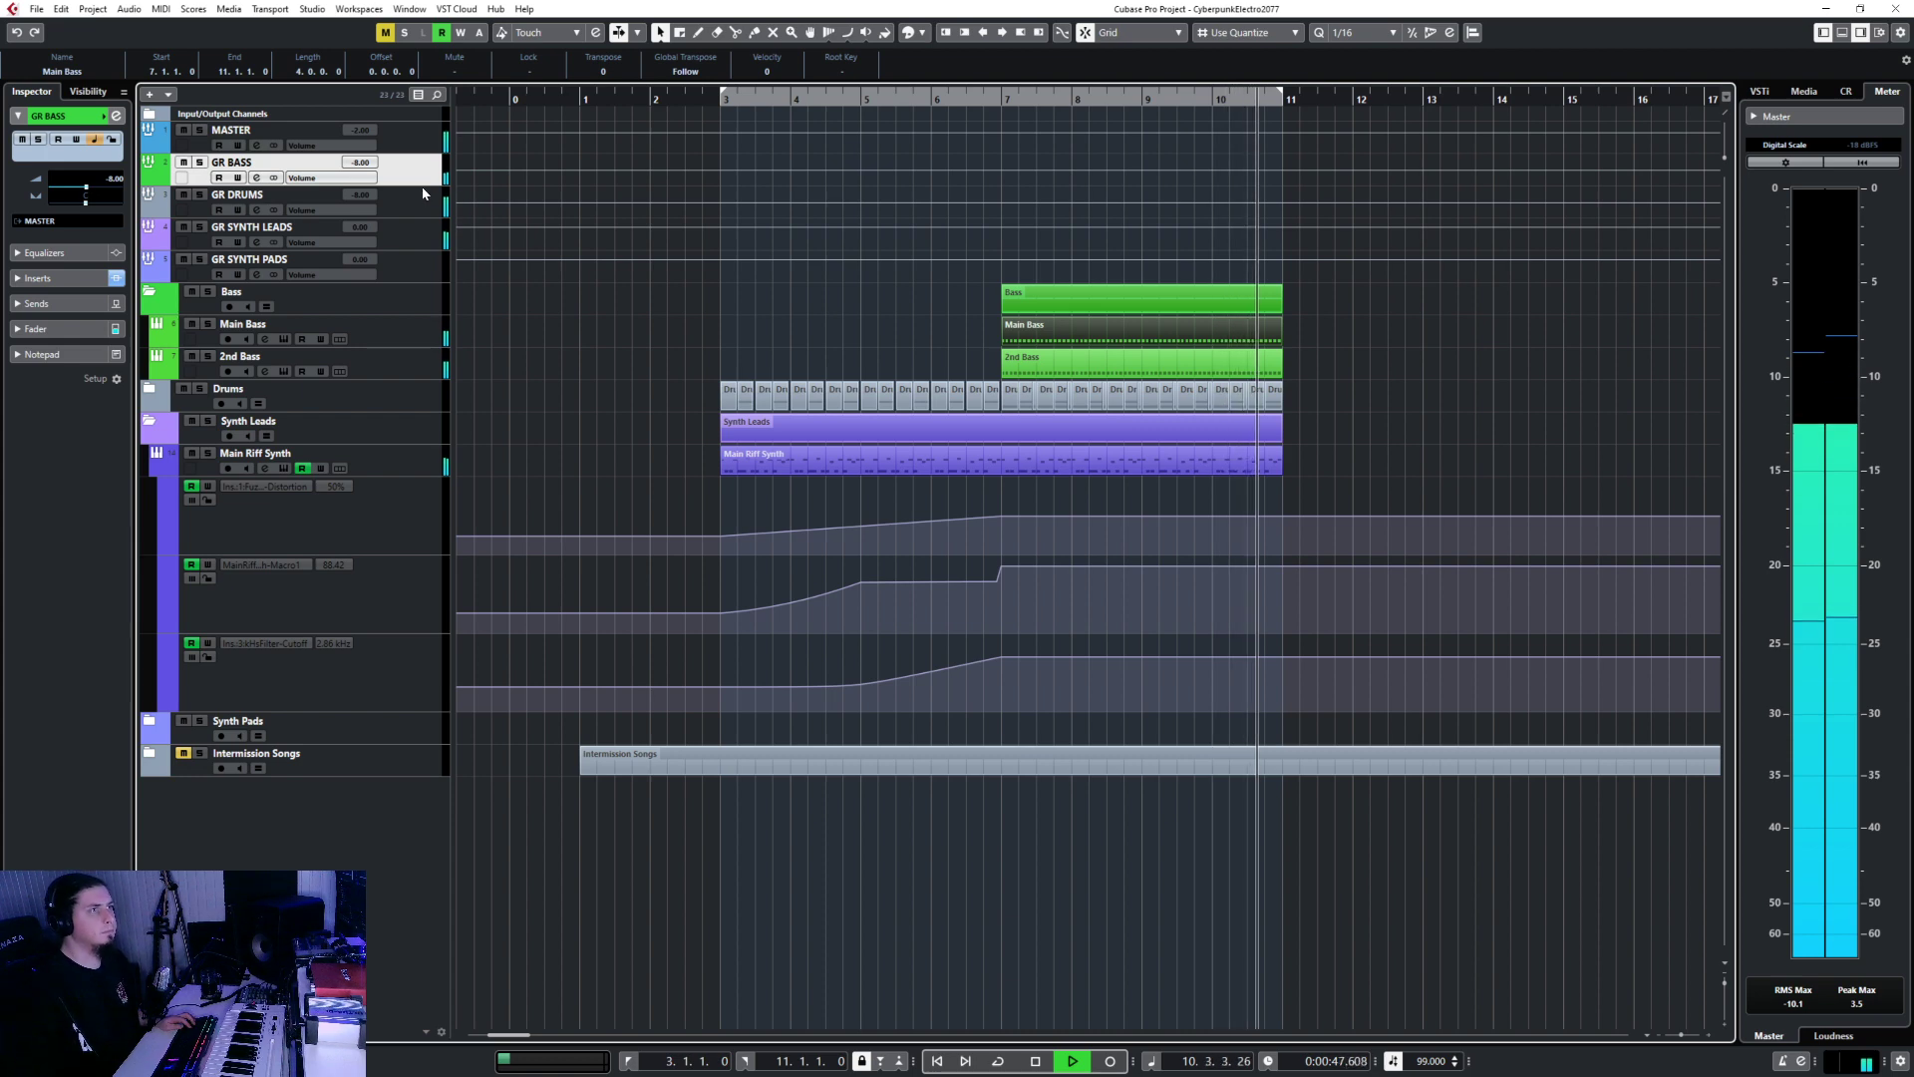
key(space)
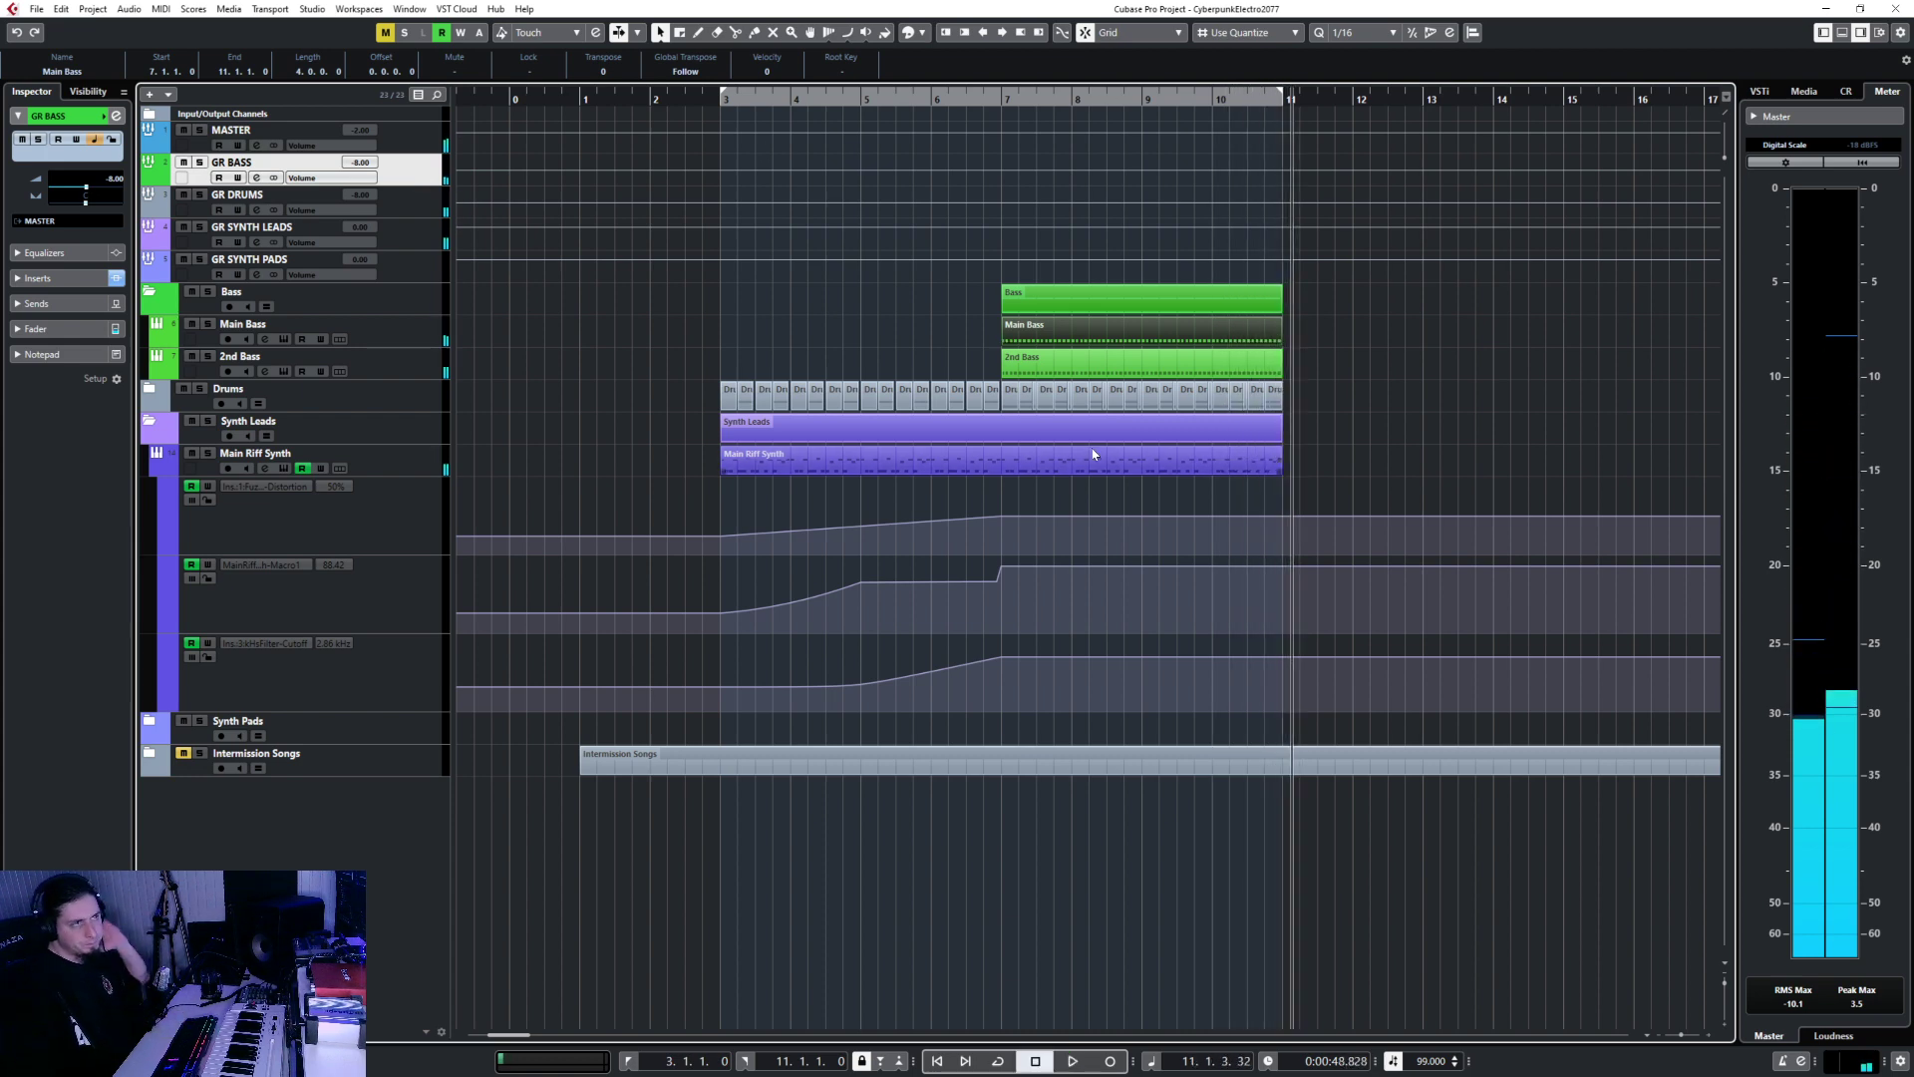
click(987, 99)
click(928, 96)
key(space)
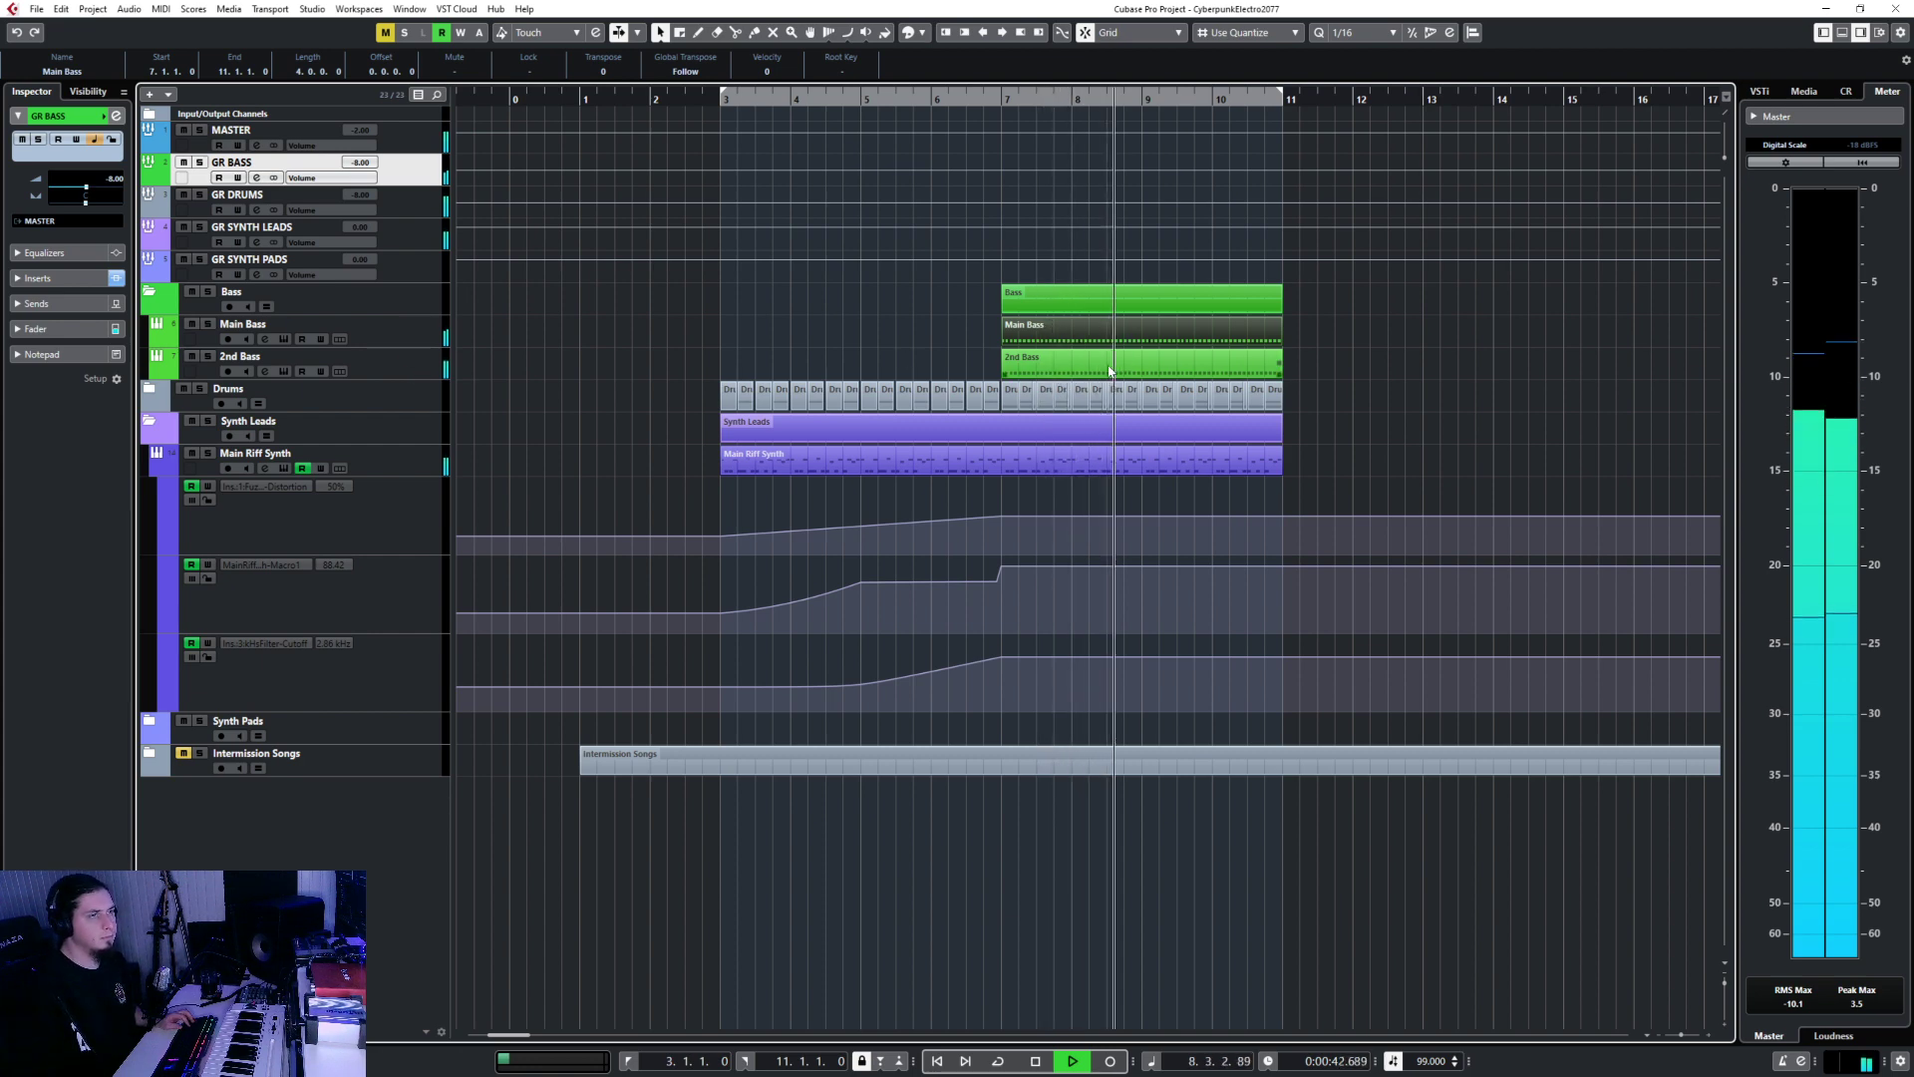
scroll(1101, 376, up, 1)
scroll(1087, 379, down, 2)
Set the snap grid to 1/1 and duplicate the Bass folder parts into bars 11–15.
scroll(1237, 325, right, 3)
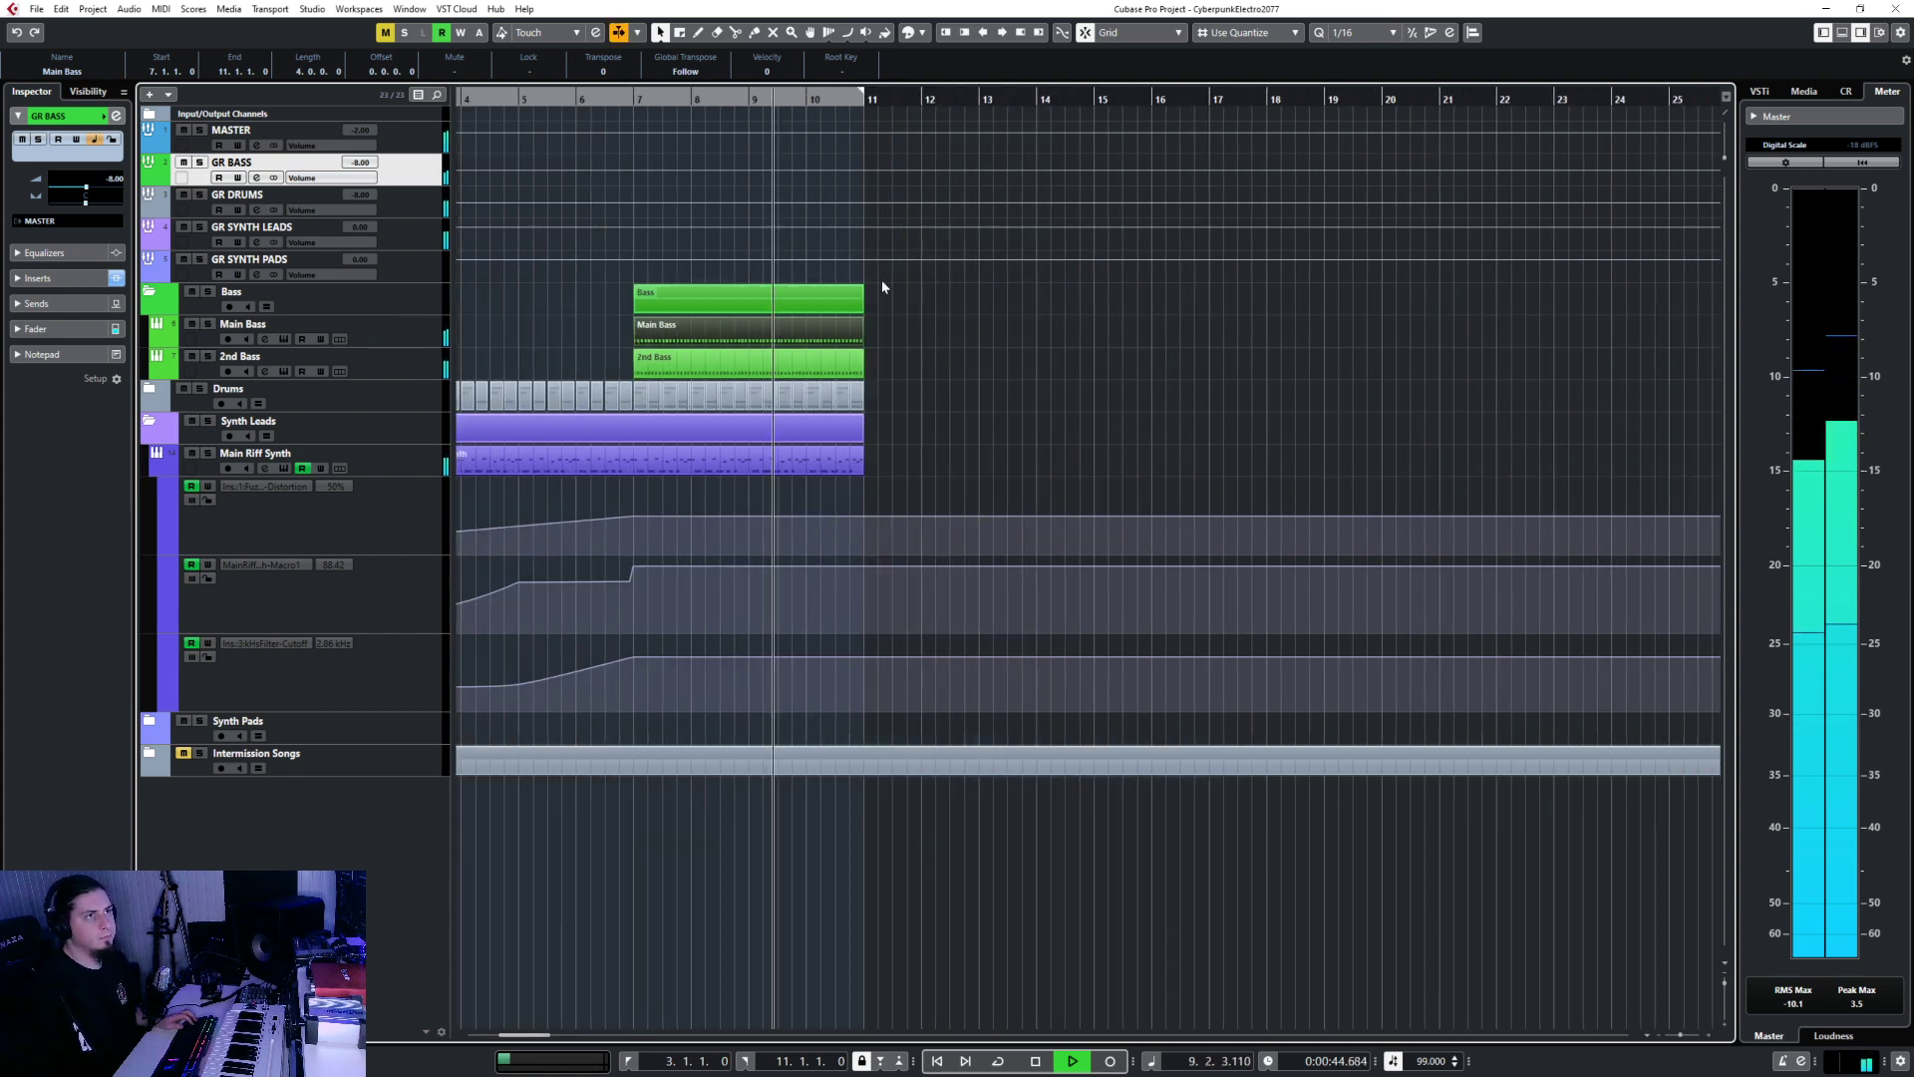
click(834, 302)
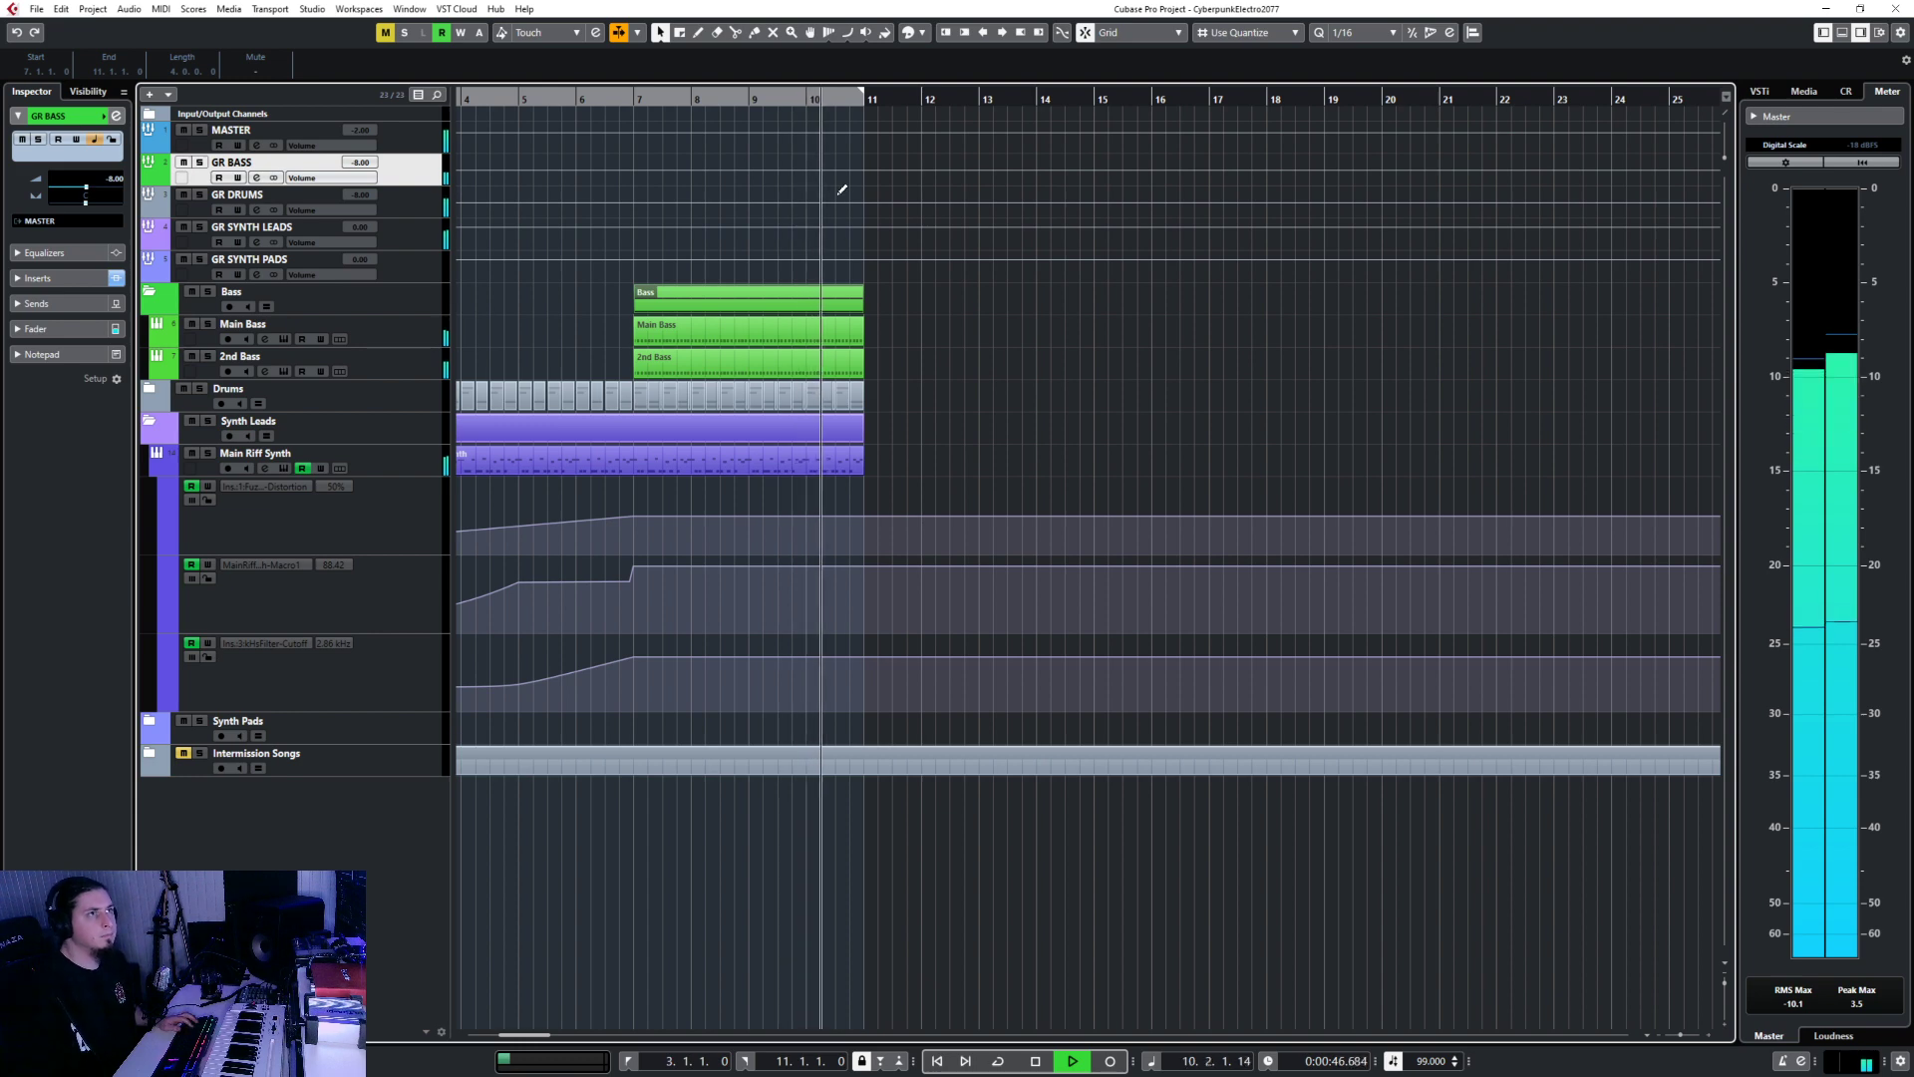
click(867, 103)
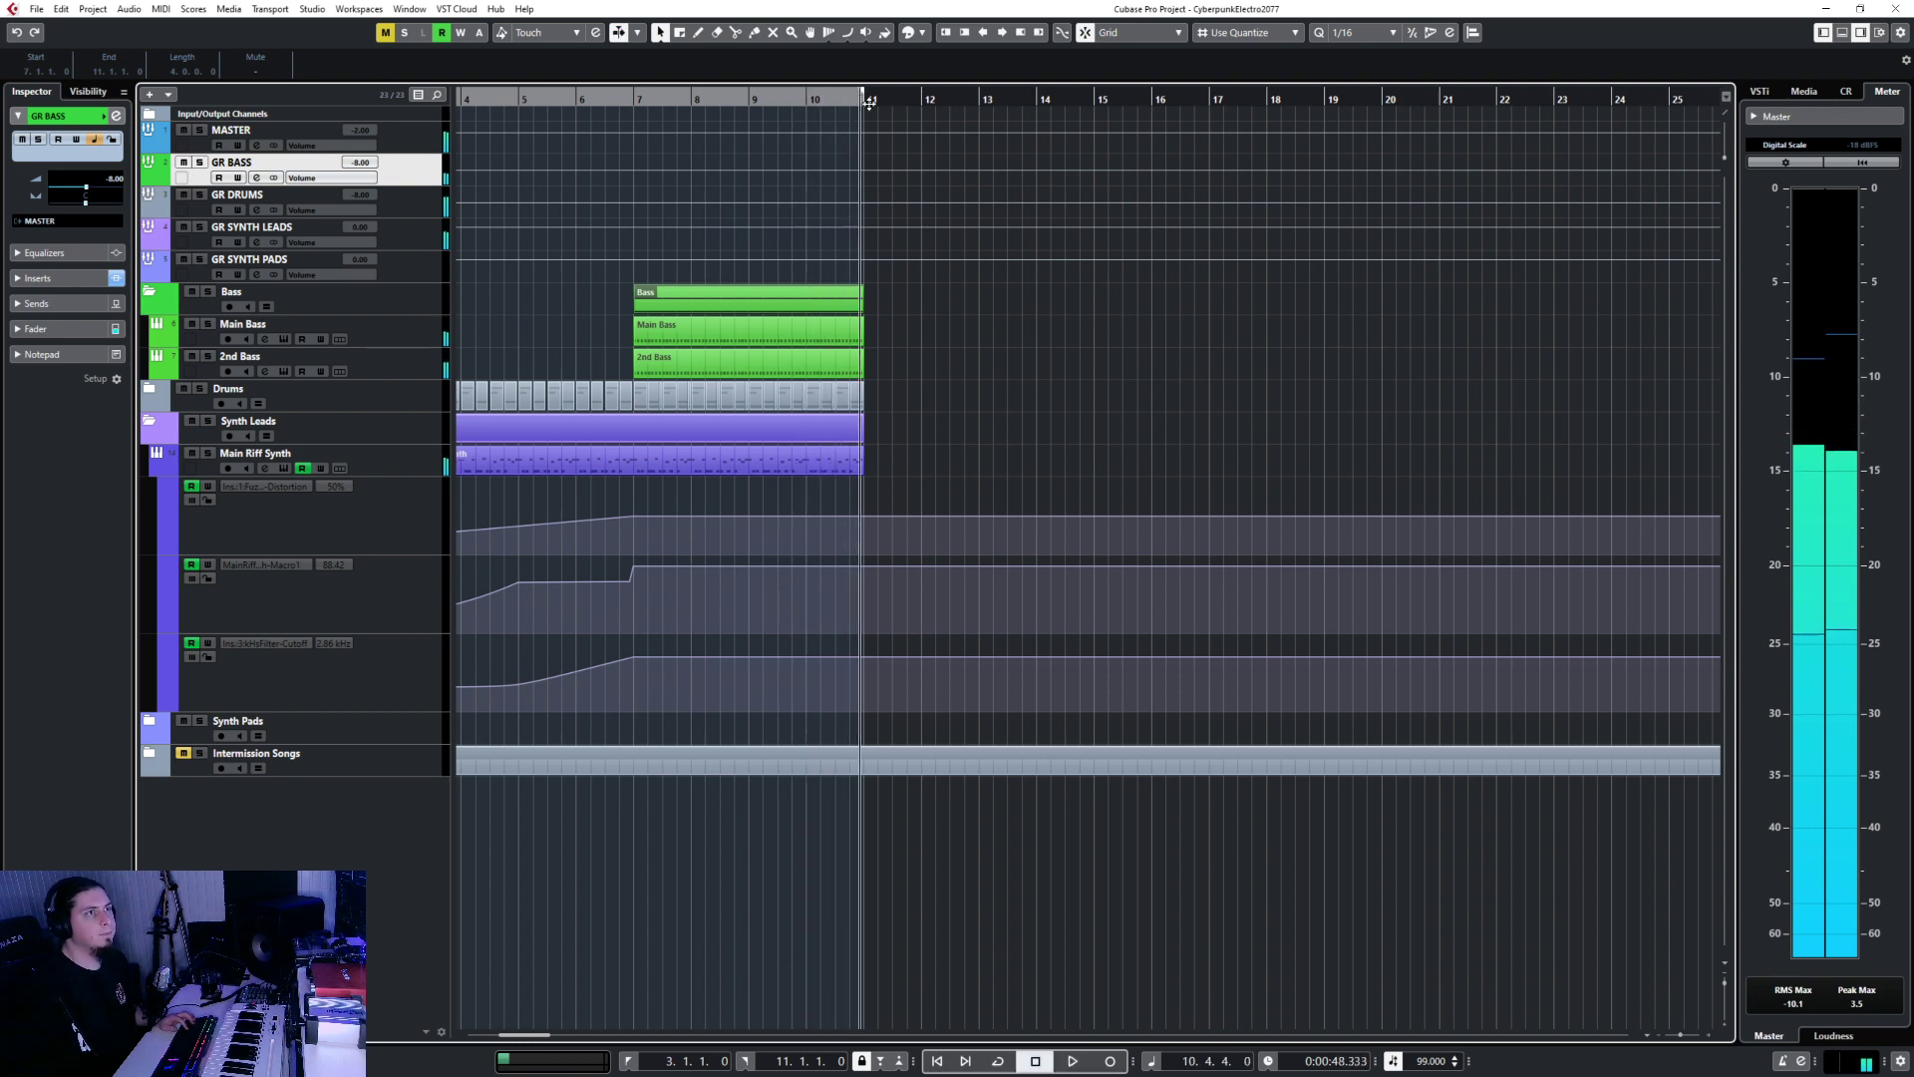
click(1349, 40)
click(1356, 51)
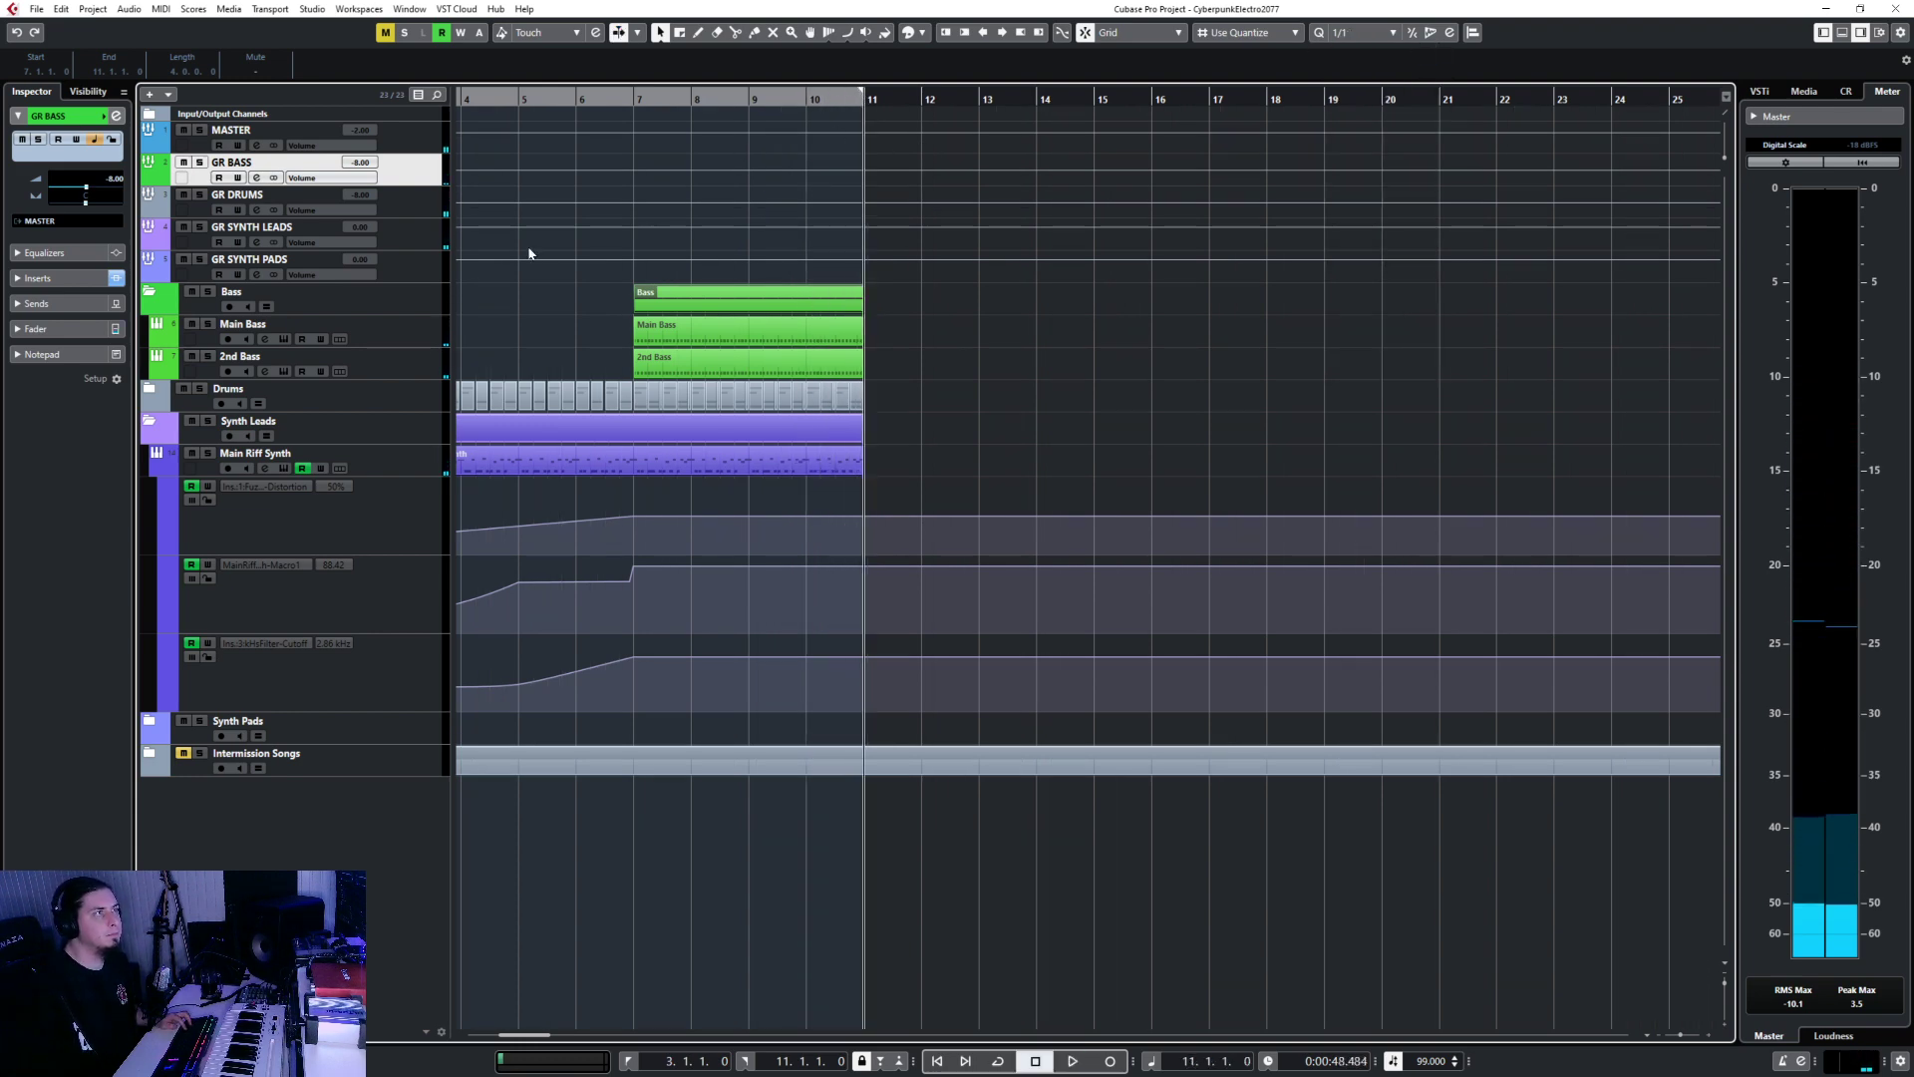
click(416, 304)
key(ctrl+d)
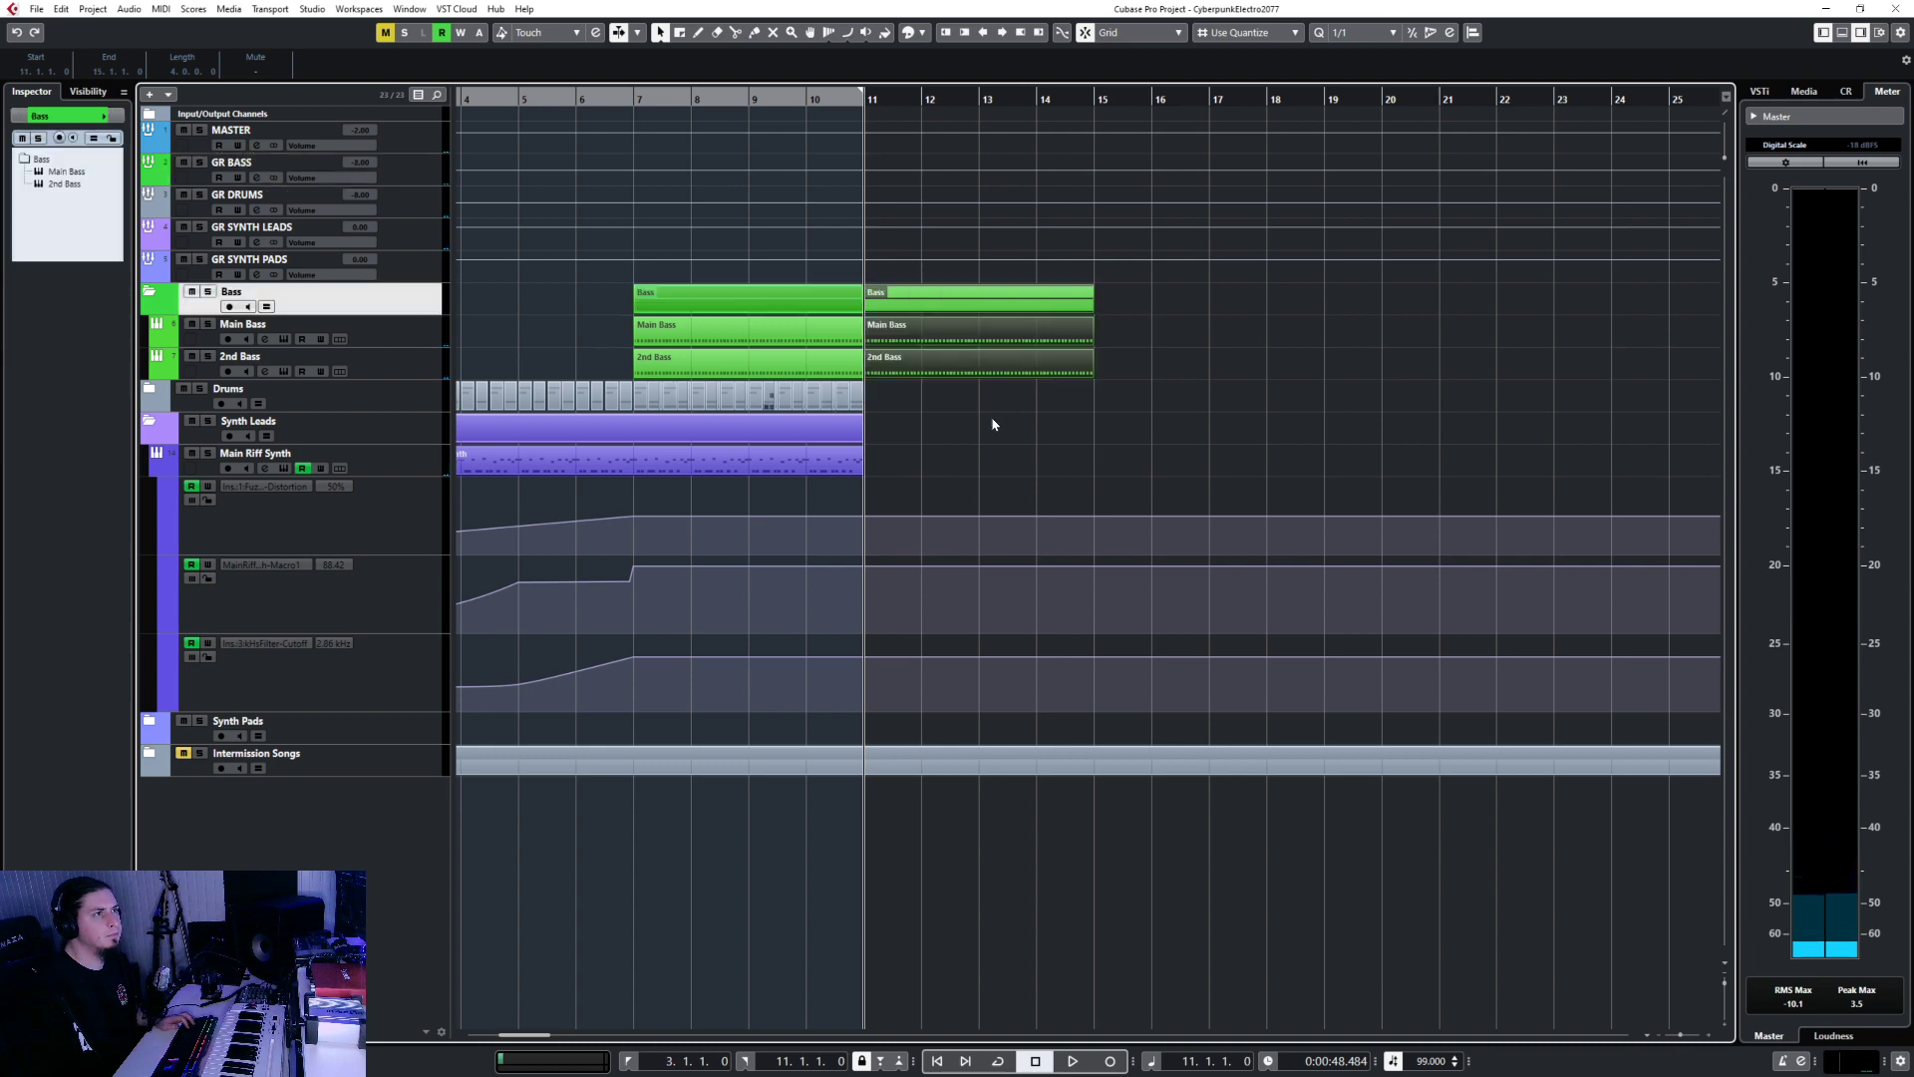
Duplicate the Drums parts into bars 11–15 and the synth lead parts into bars 11–19.
drag(923, 383, 816, 396)
drag(641, 421, 634, 403)
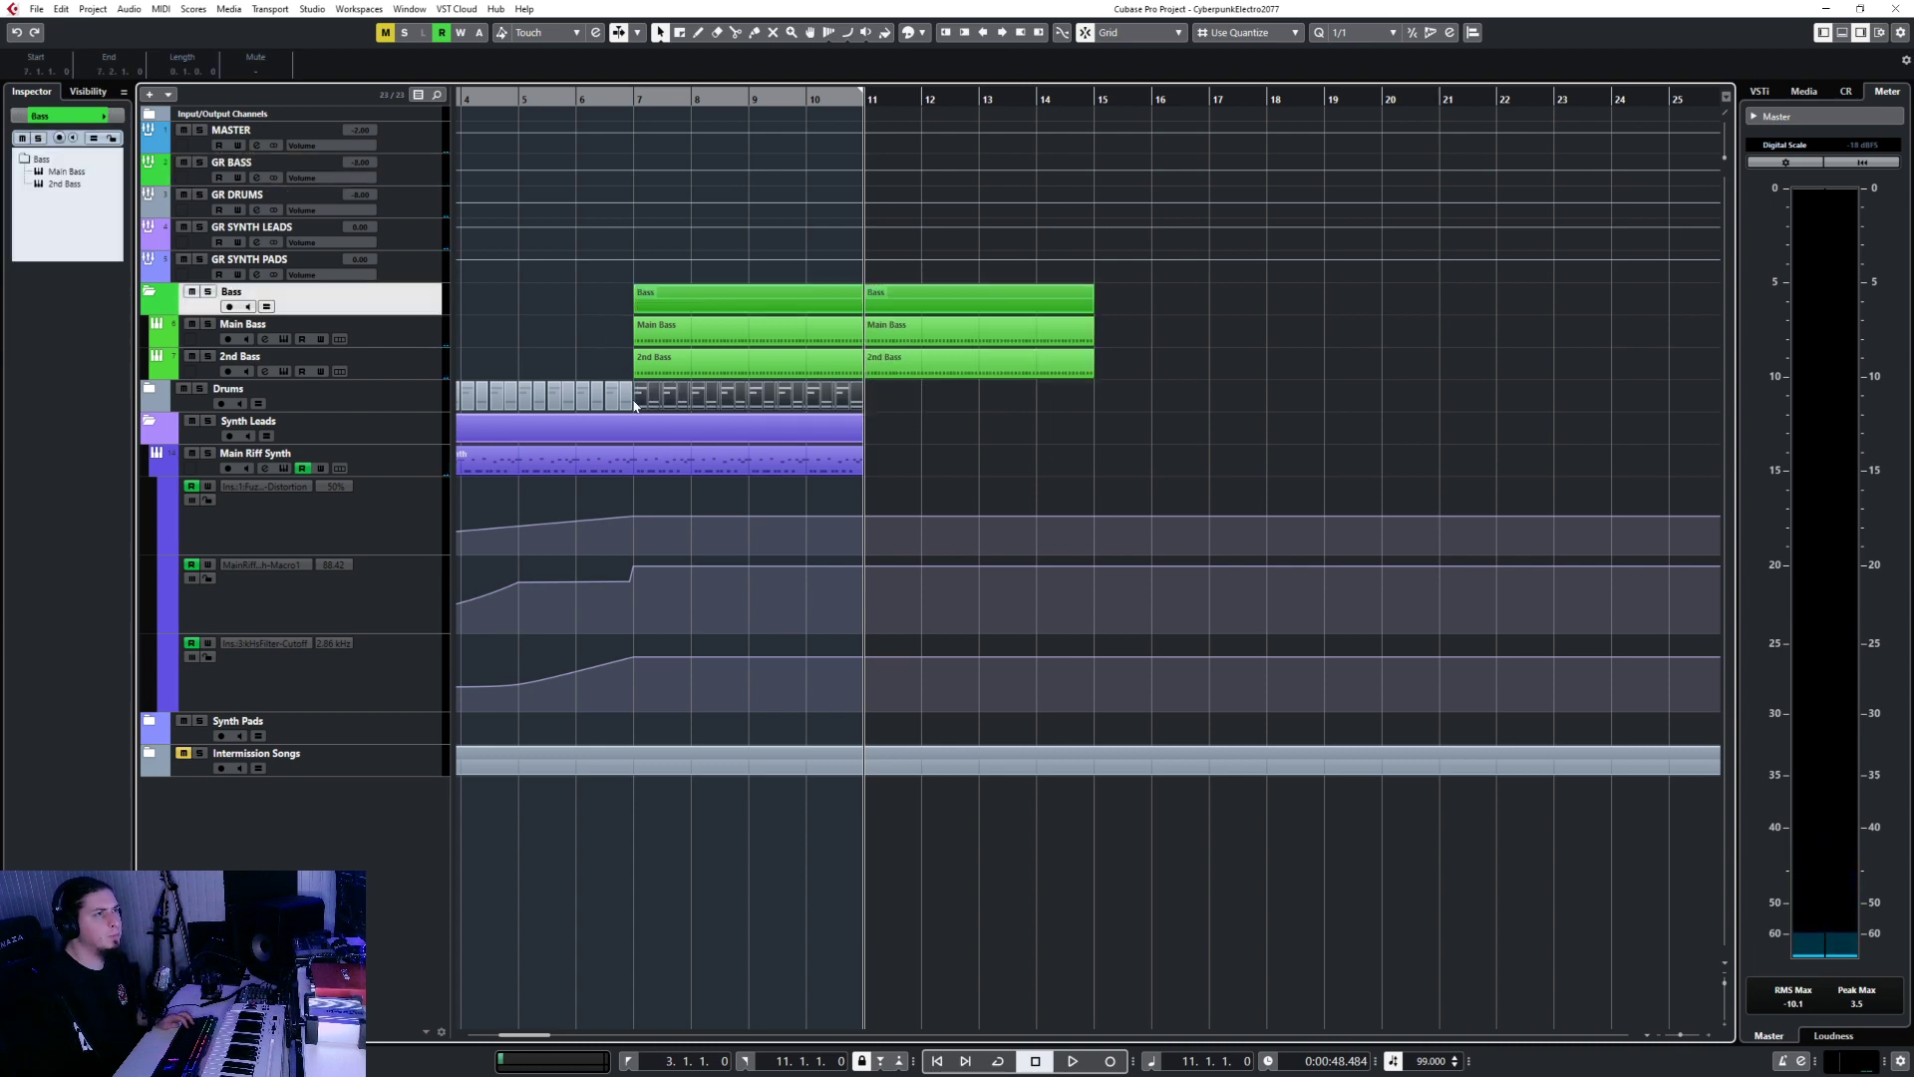
click(397, 406)
key(ctrl+d)
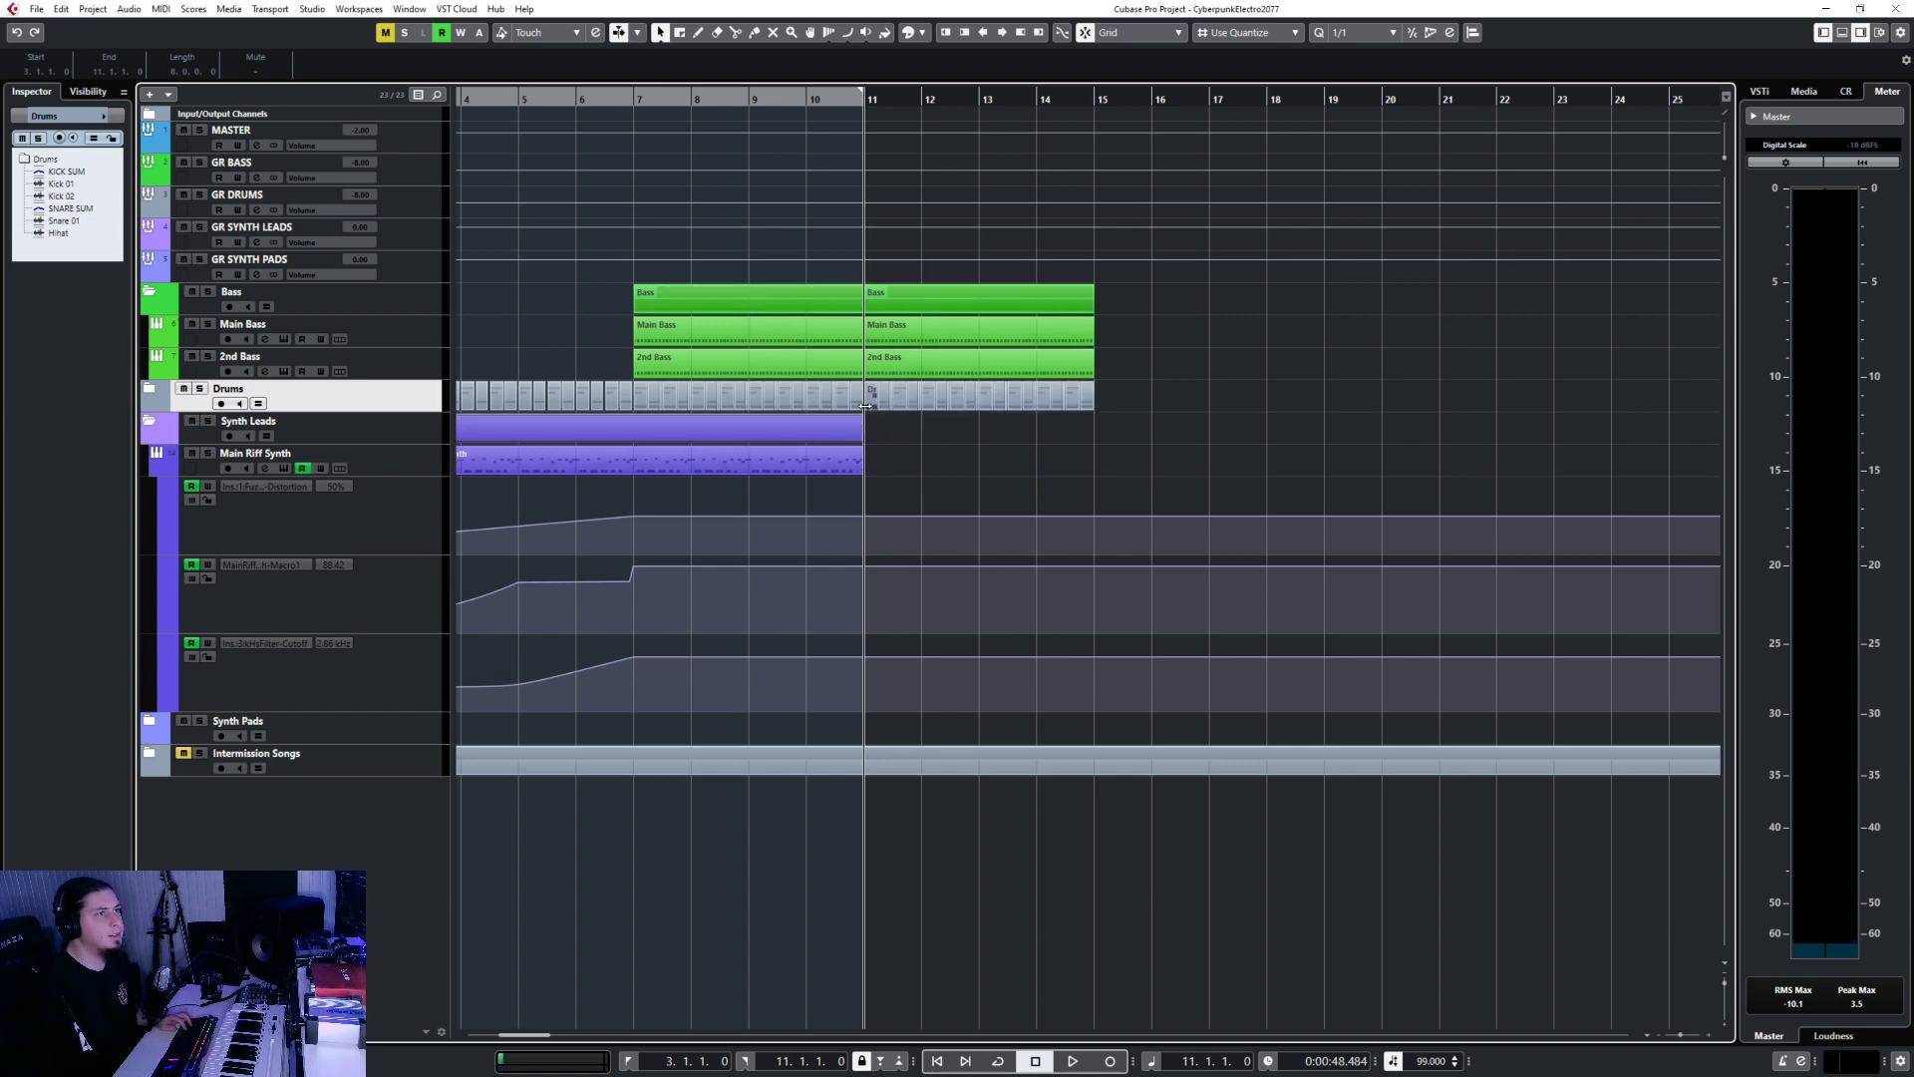
click(375, 442)
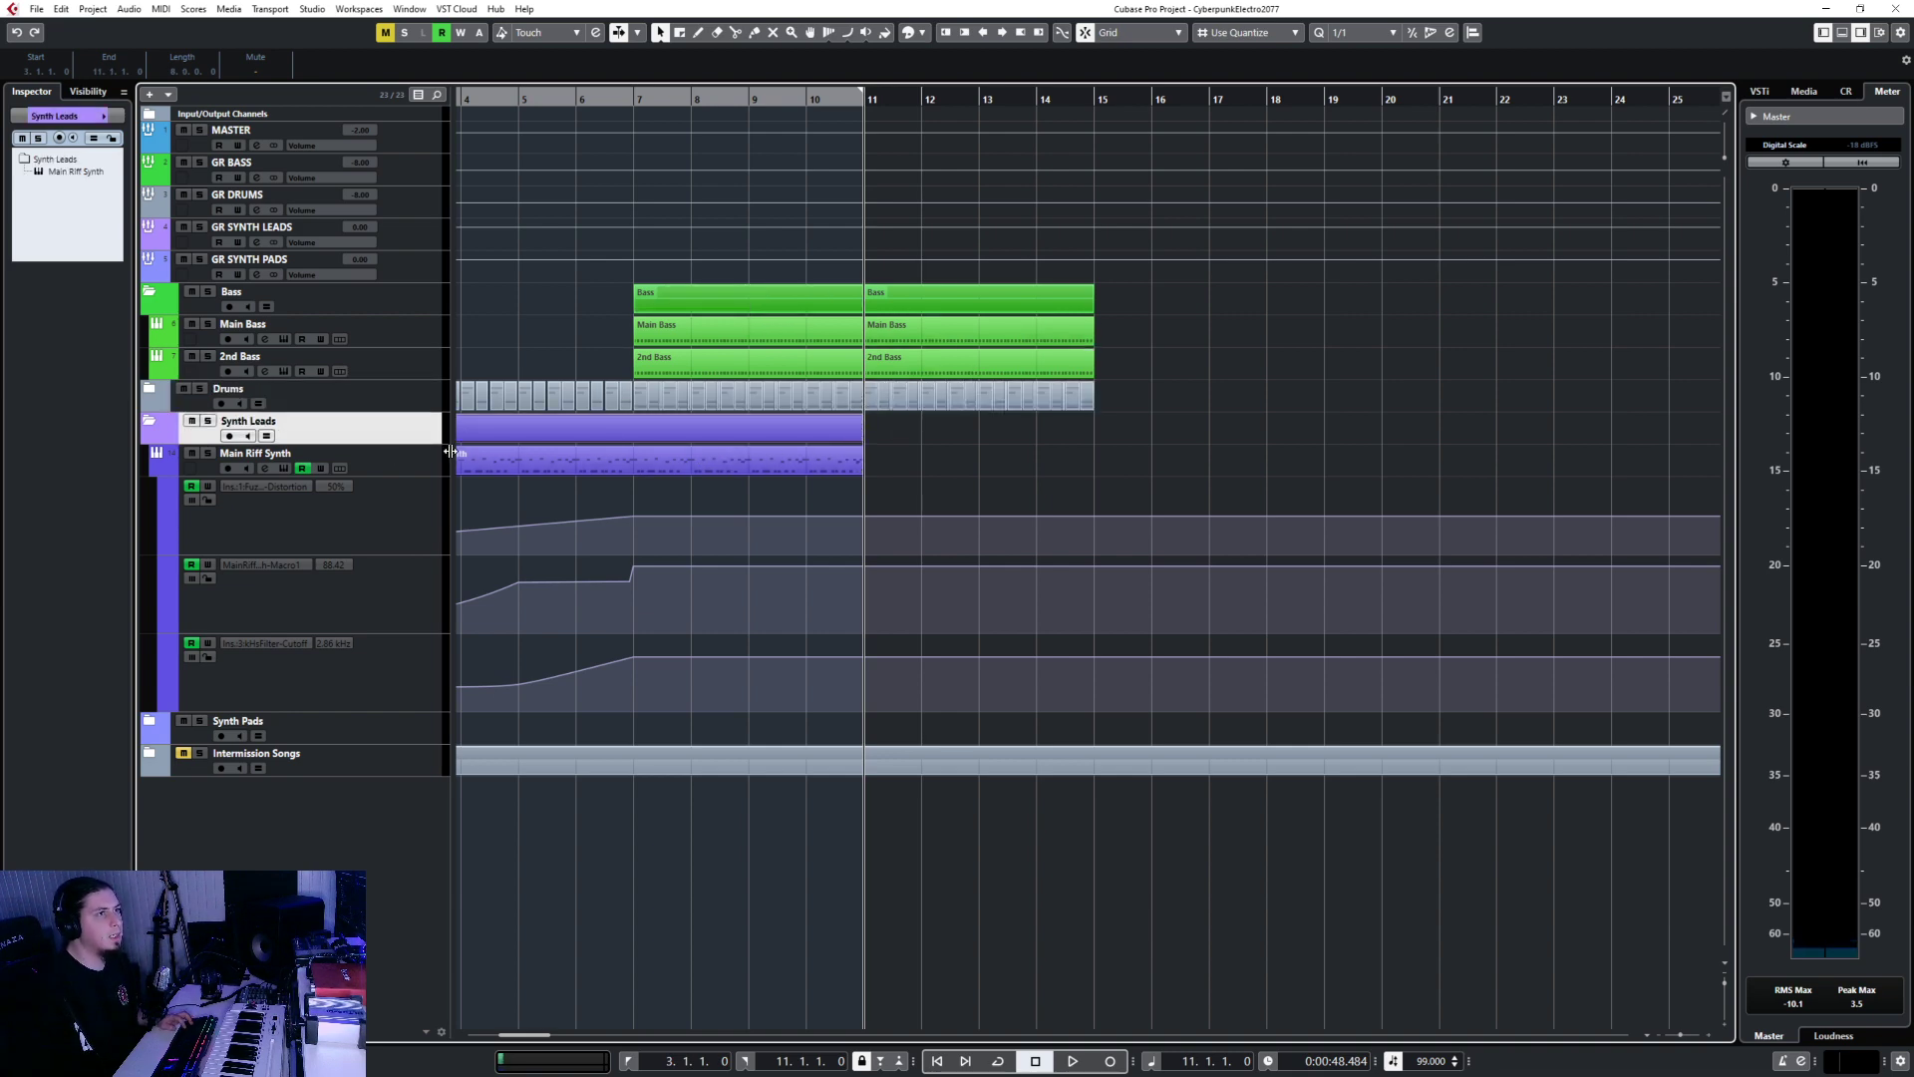
key(ctrl+d)
Repeat the new bar 11–15 bass and drum parts through bar 19.
drag(1130, 304, 1004, 383)
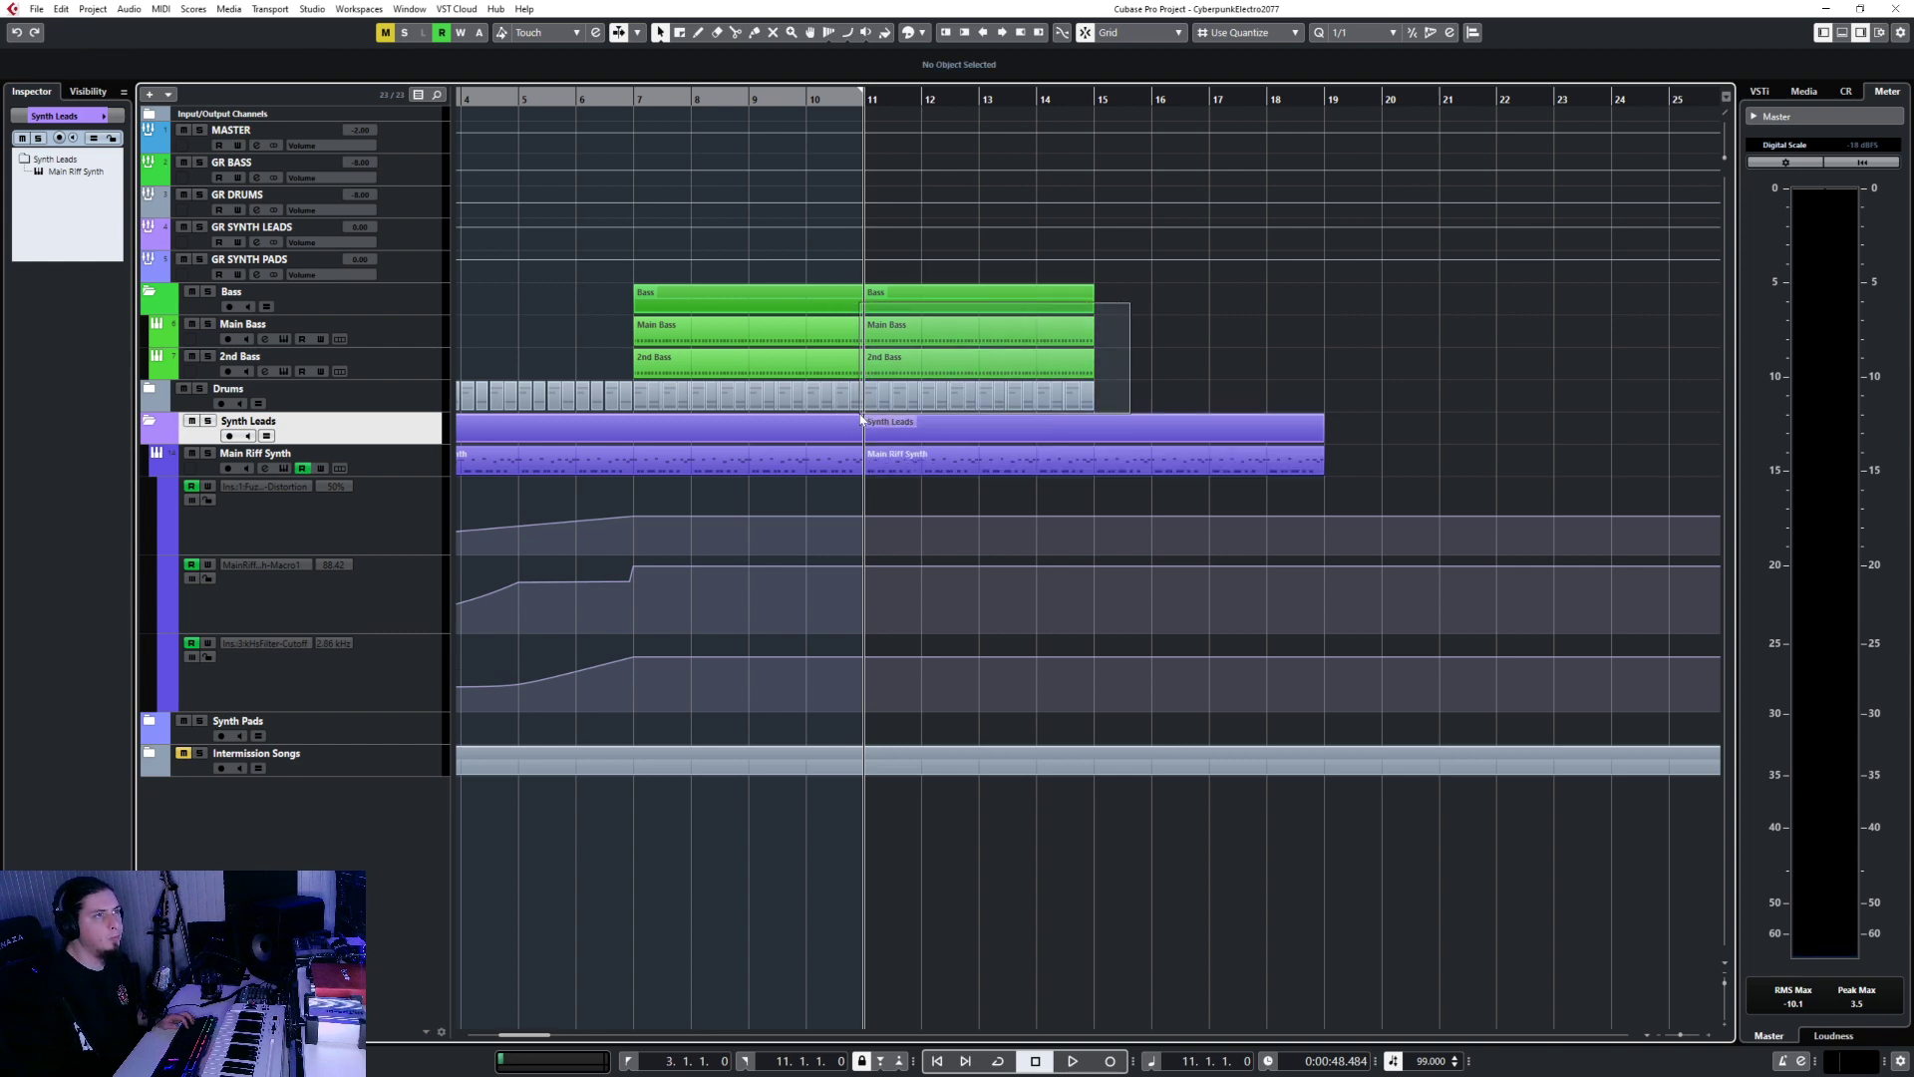
drag(862, 419, 863, 416)
click(1096, 101)
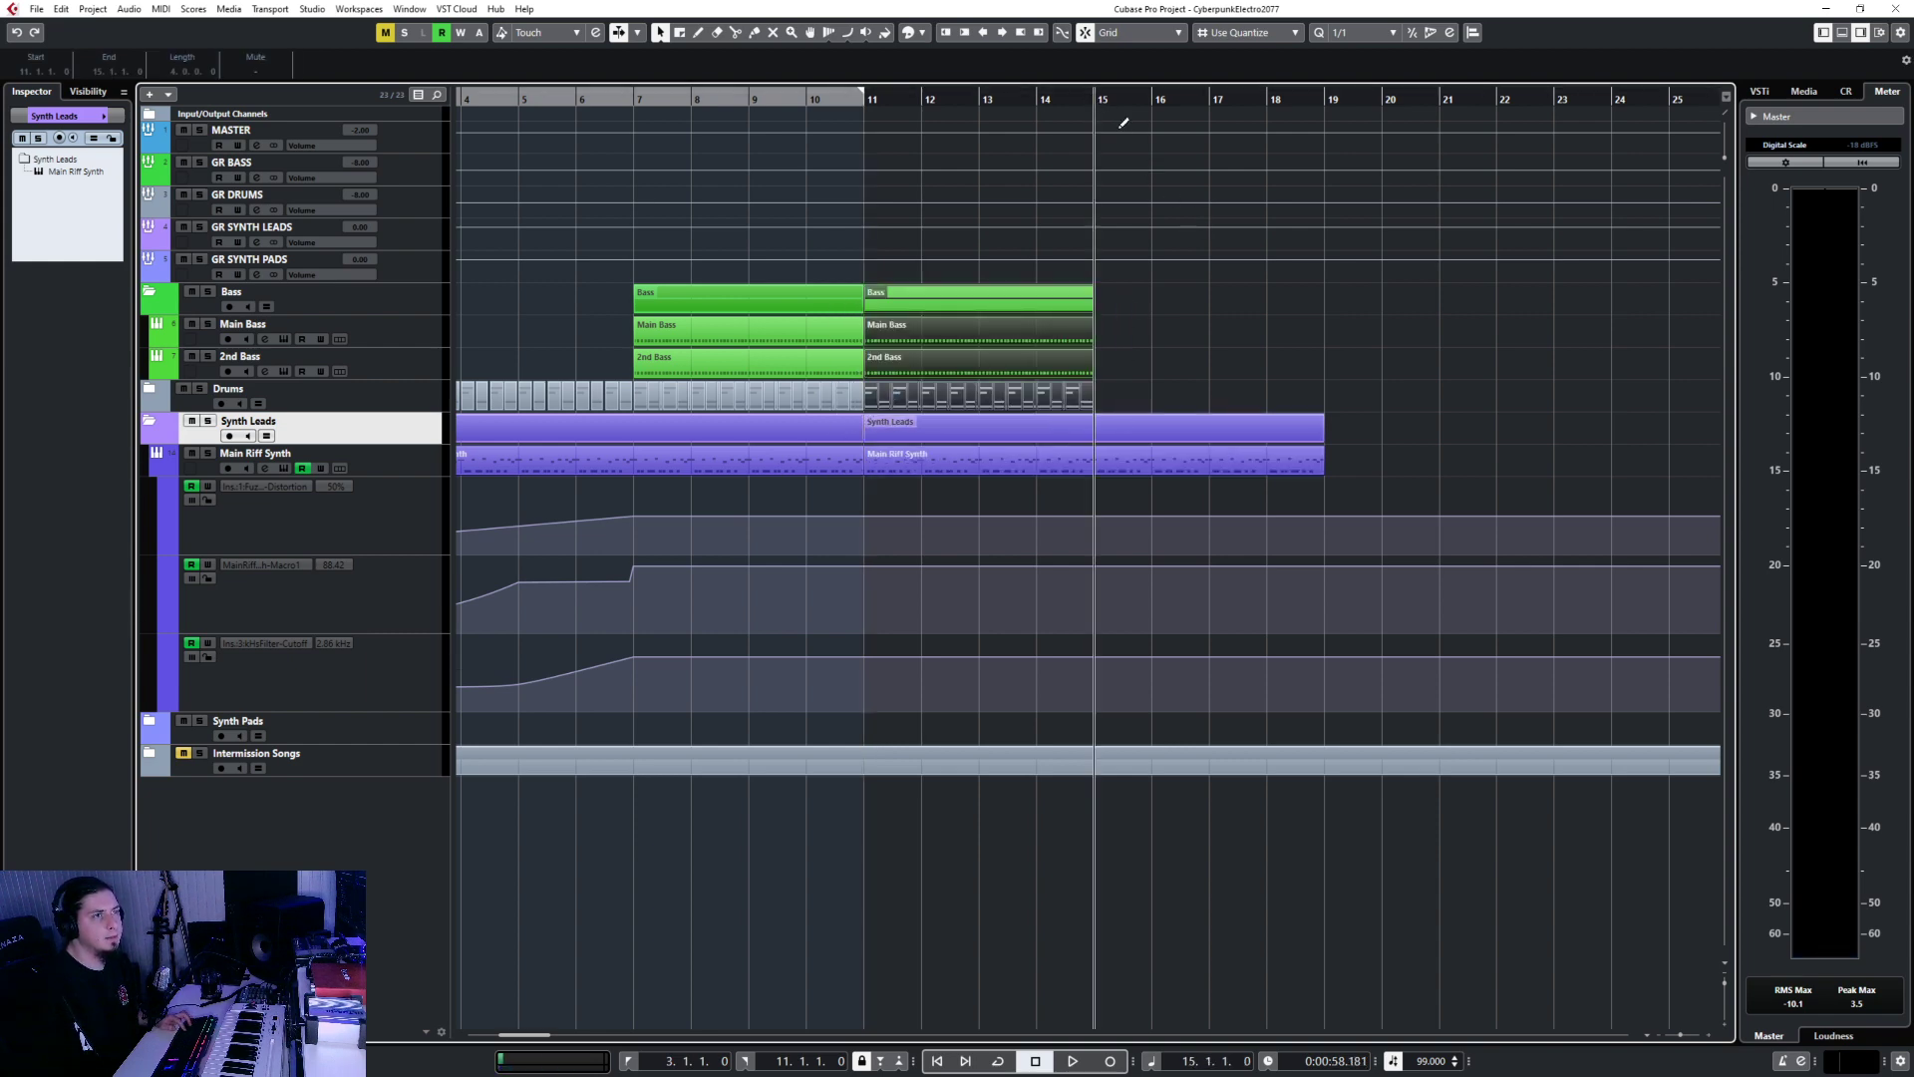
click(398, 302)
key(ctrl+d)
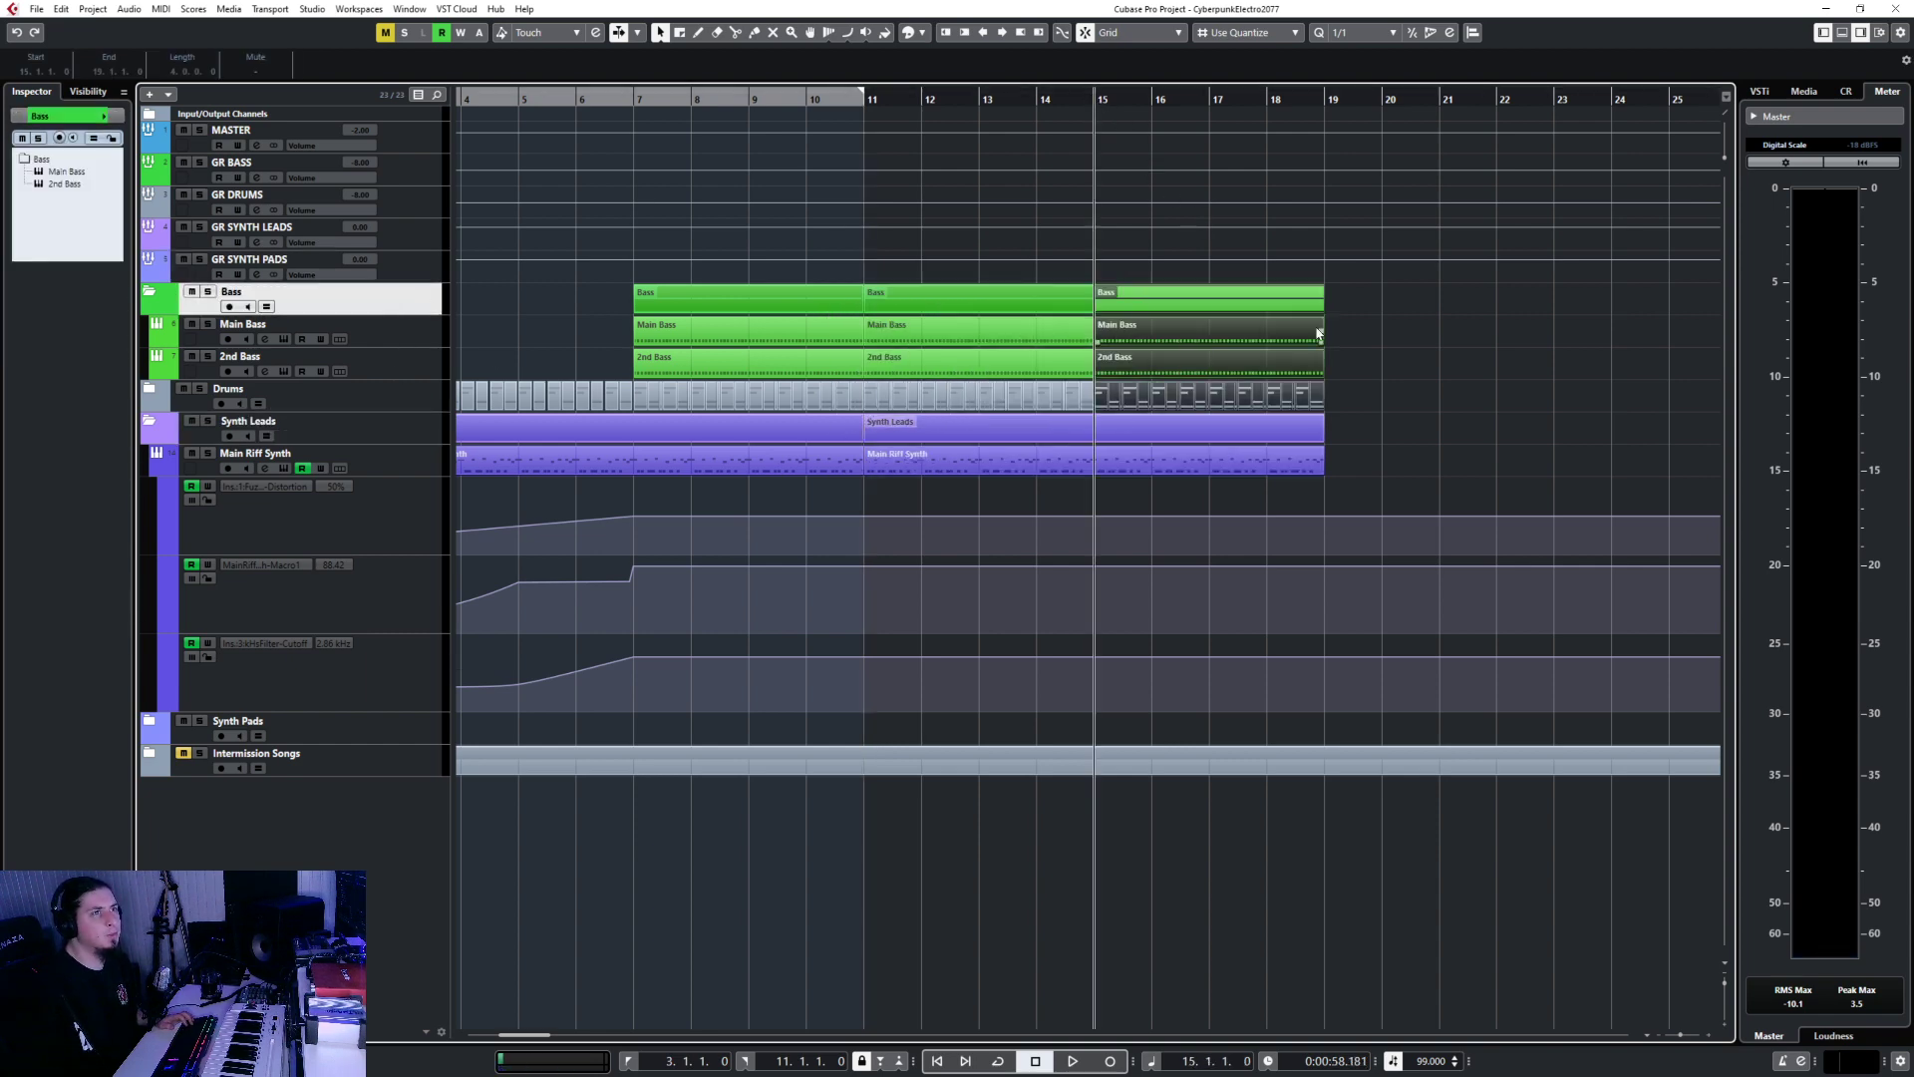
click(1357, 329)
Glue the Main Bass and 2nd Bass parts into single parts and open Main Bass's notes.
drag(982, 365, 983, 365)
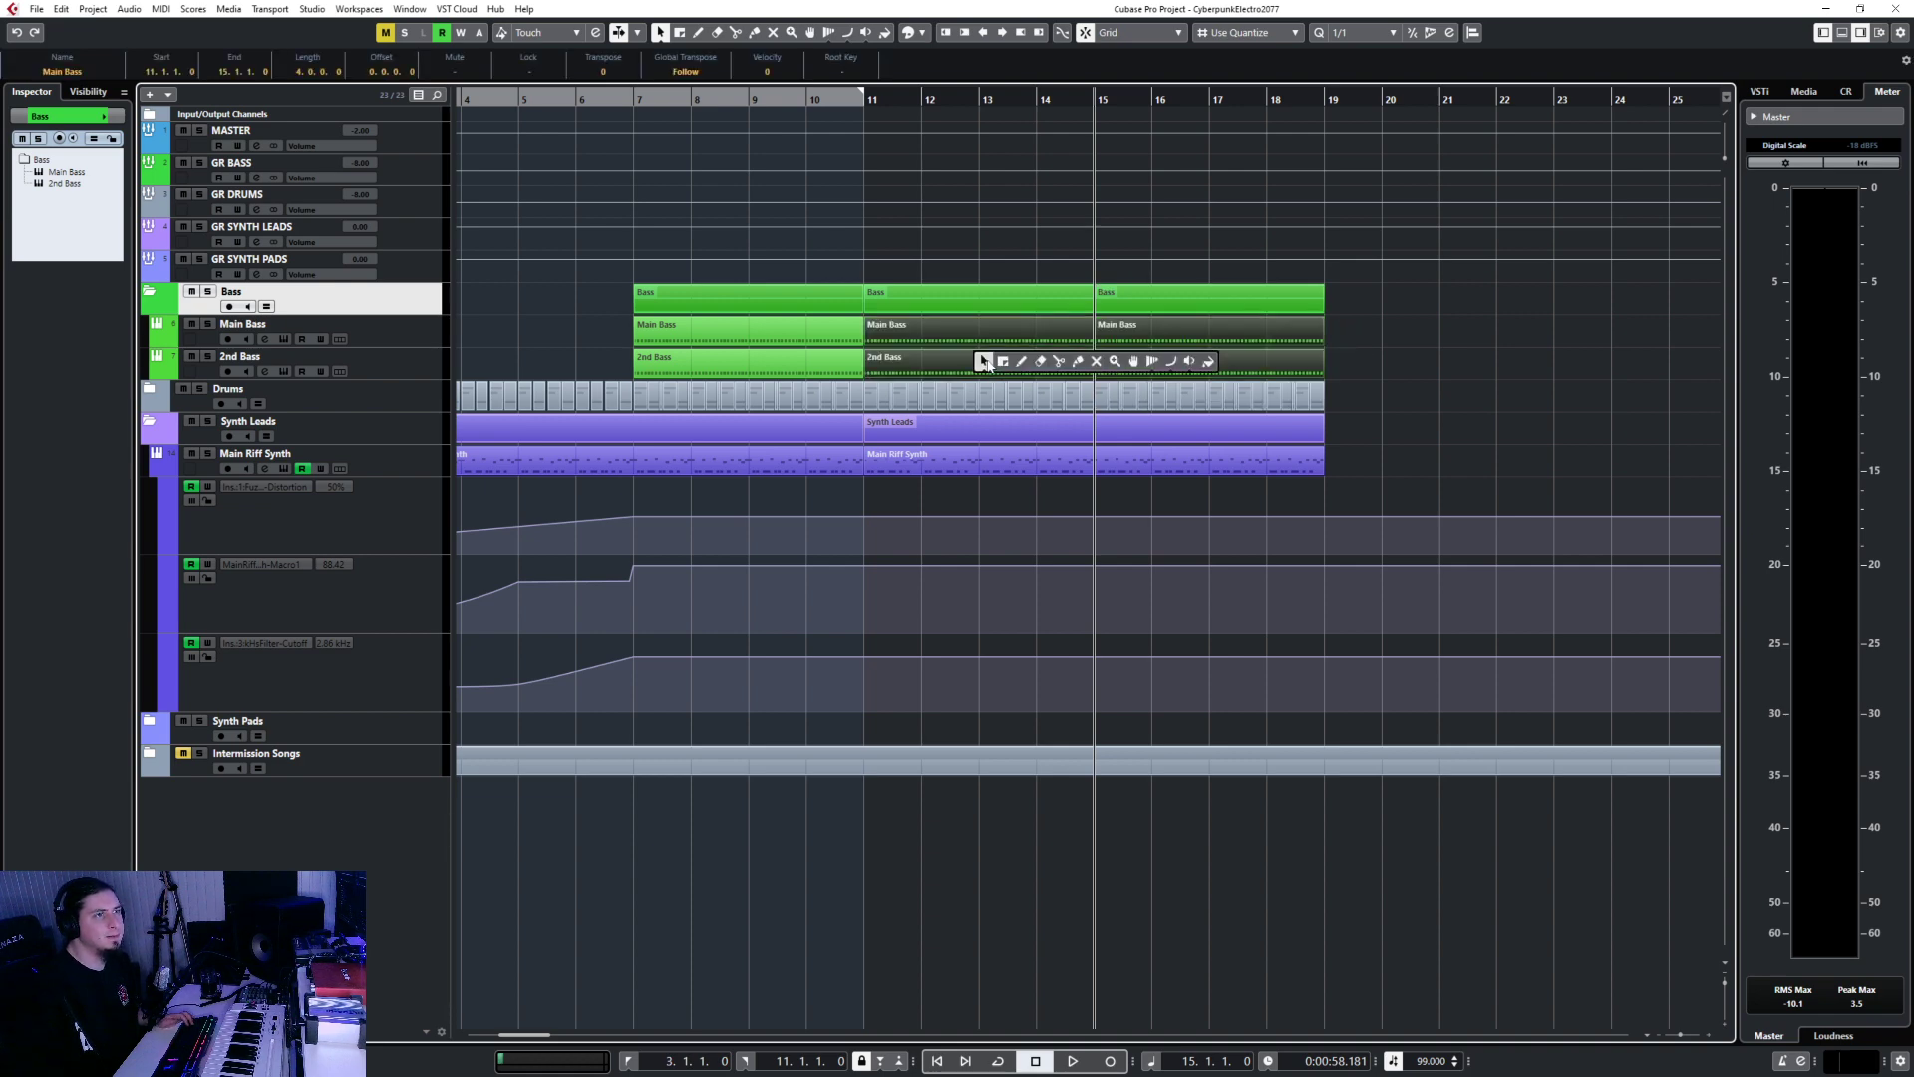
click(1078, 364)
click(1044, 343)
right_click(1033, 338)
click(1033, 339)
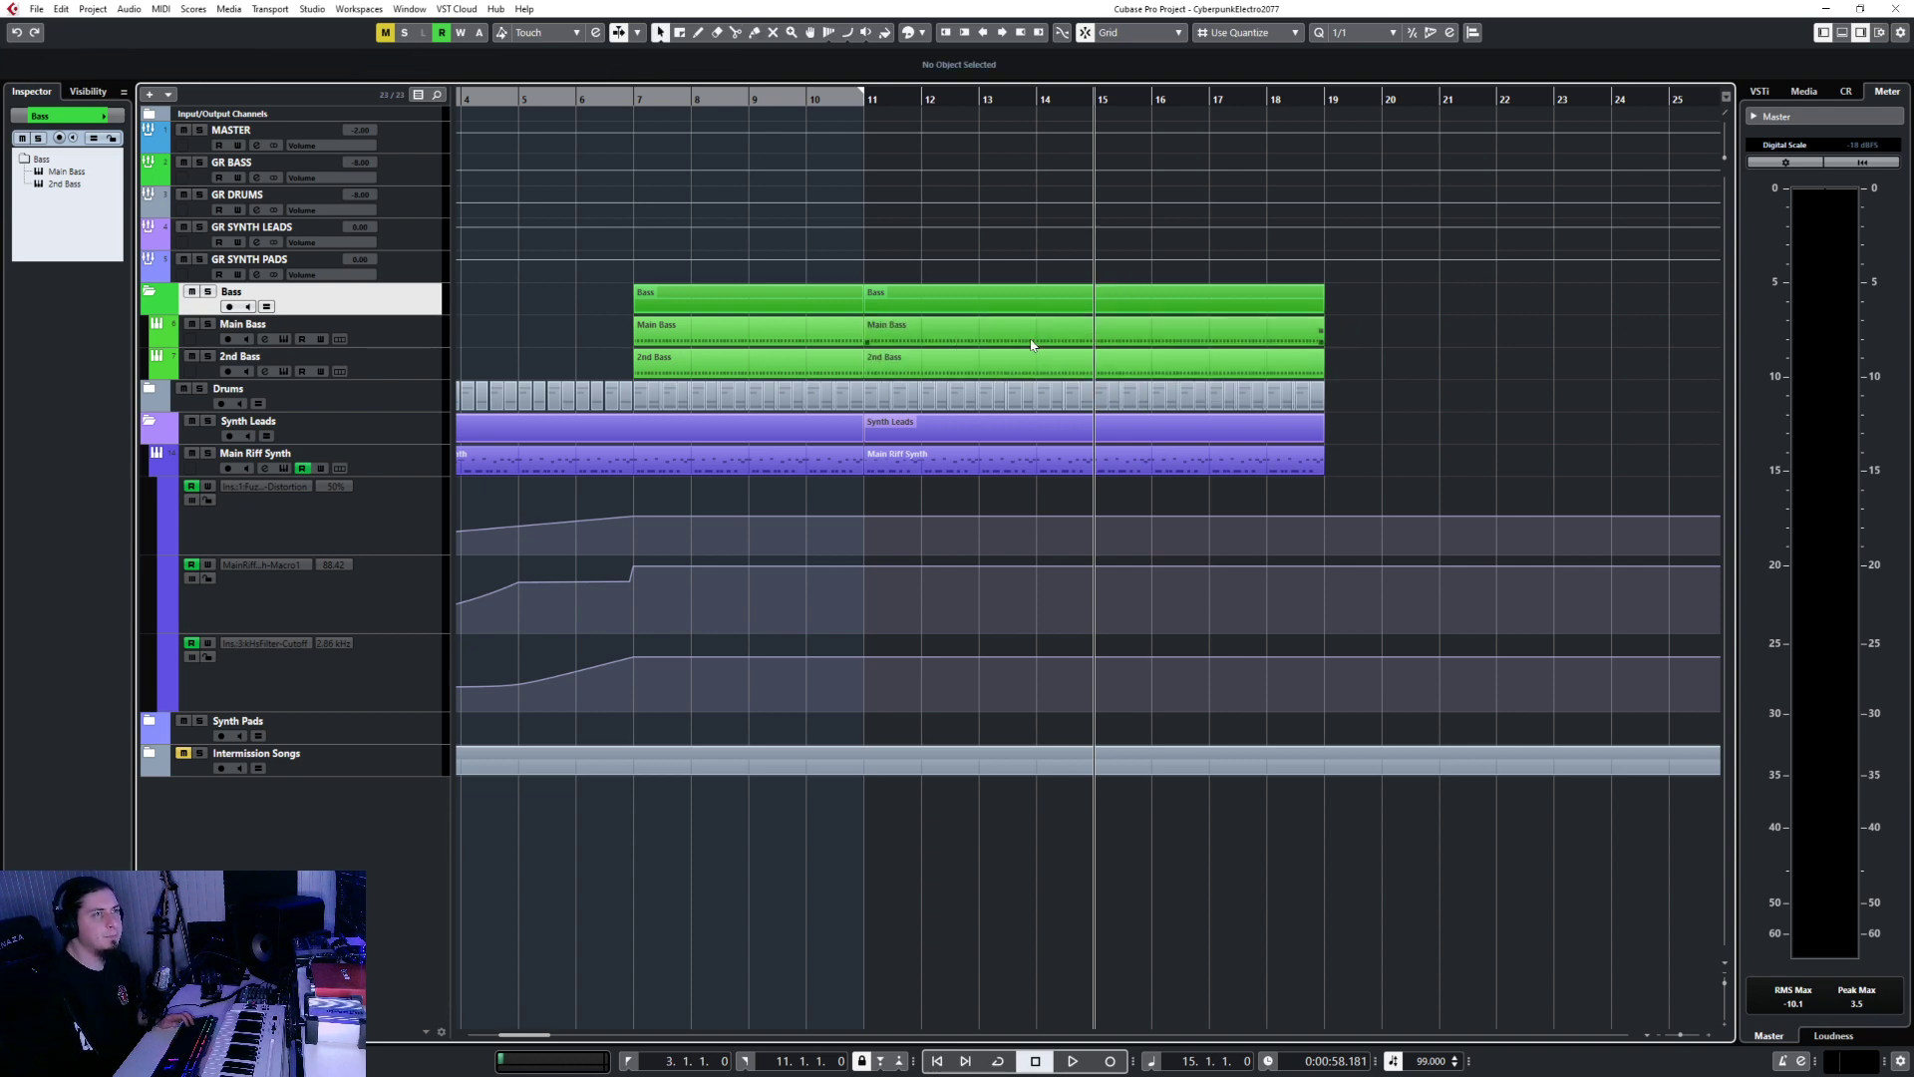
click(1029, 342)
click(1028, 360)
click(969, 333)
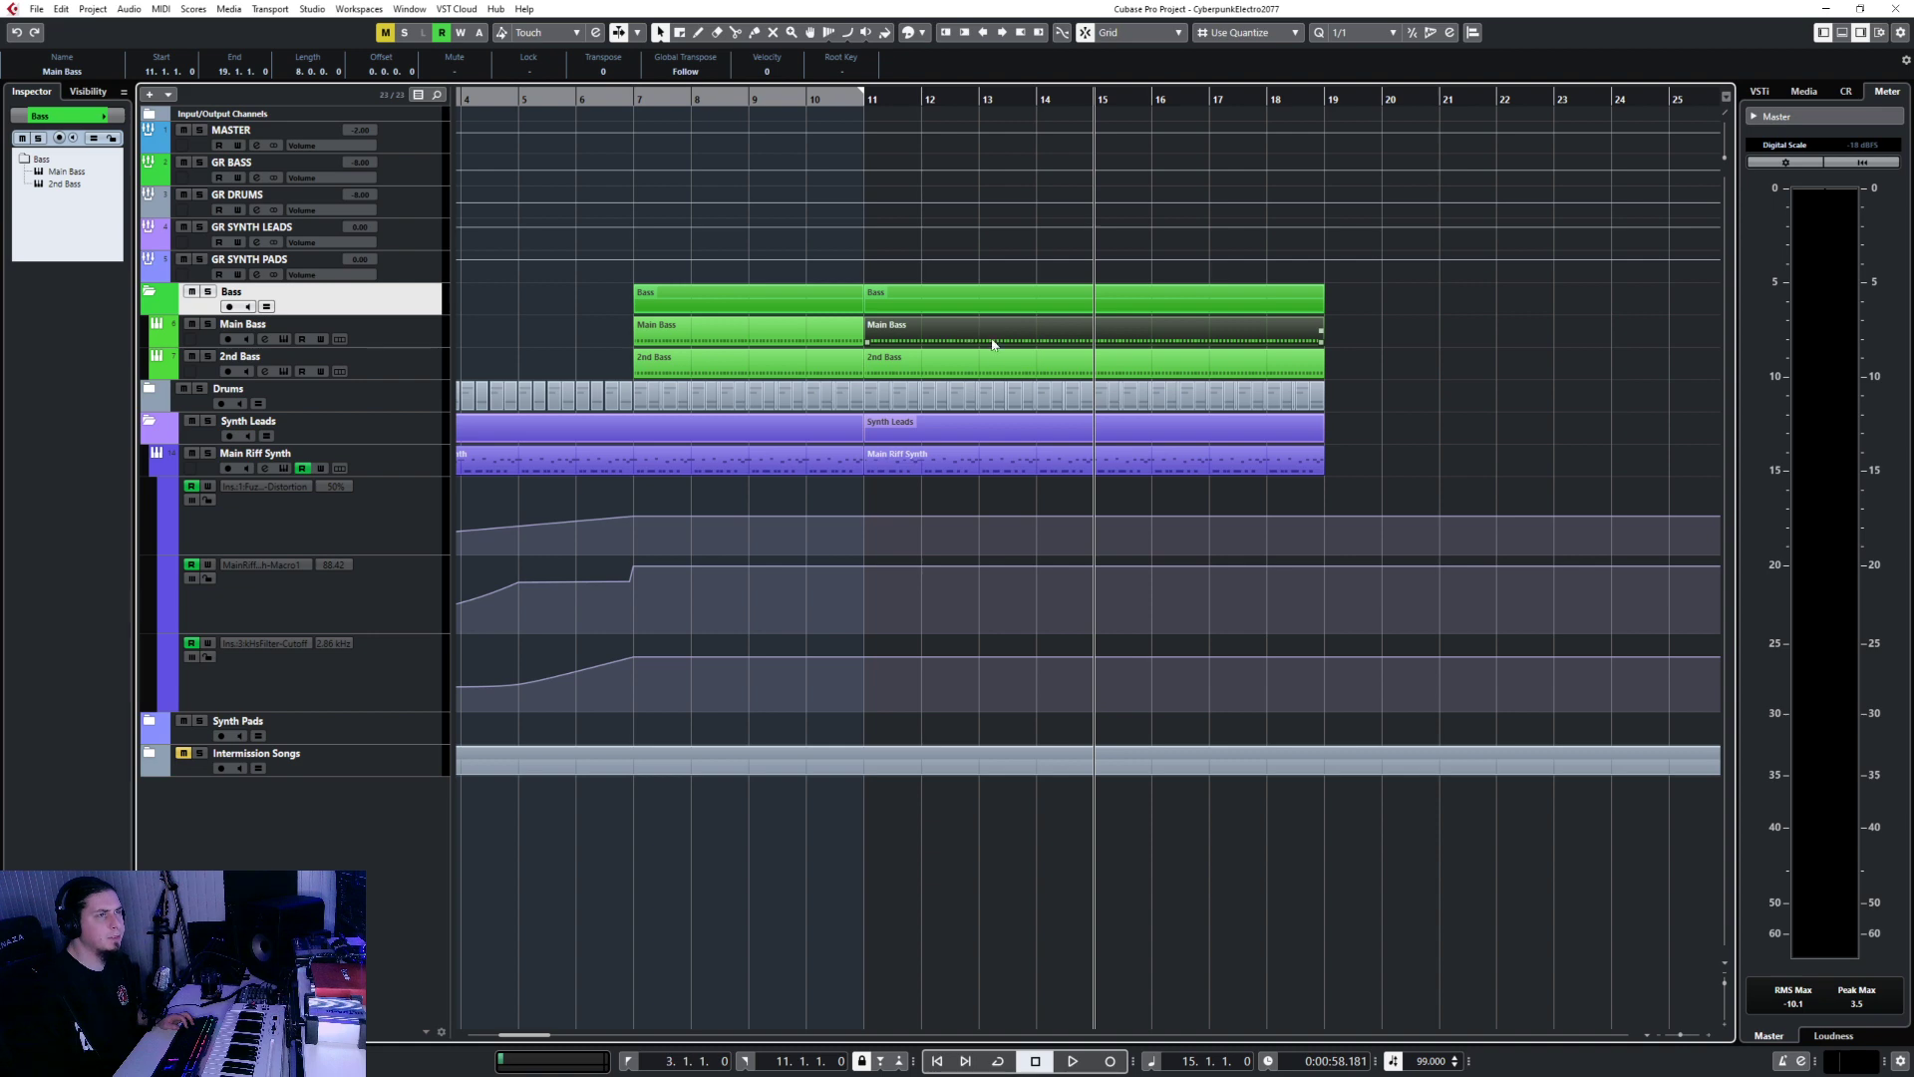
double_click(965, 339)
Lower the Main Bass notes in bars 11–13 to G#1.
scroll(668, 750, down, 2)
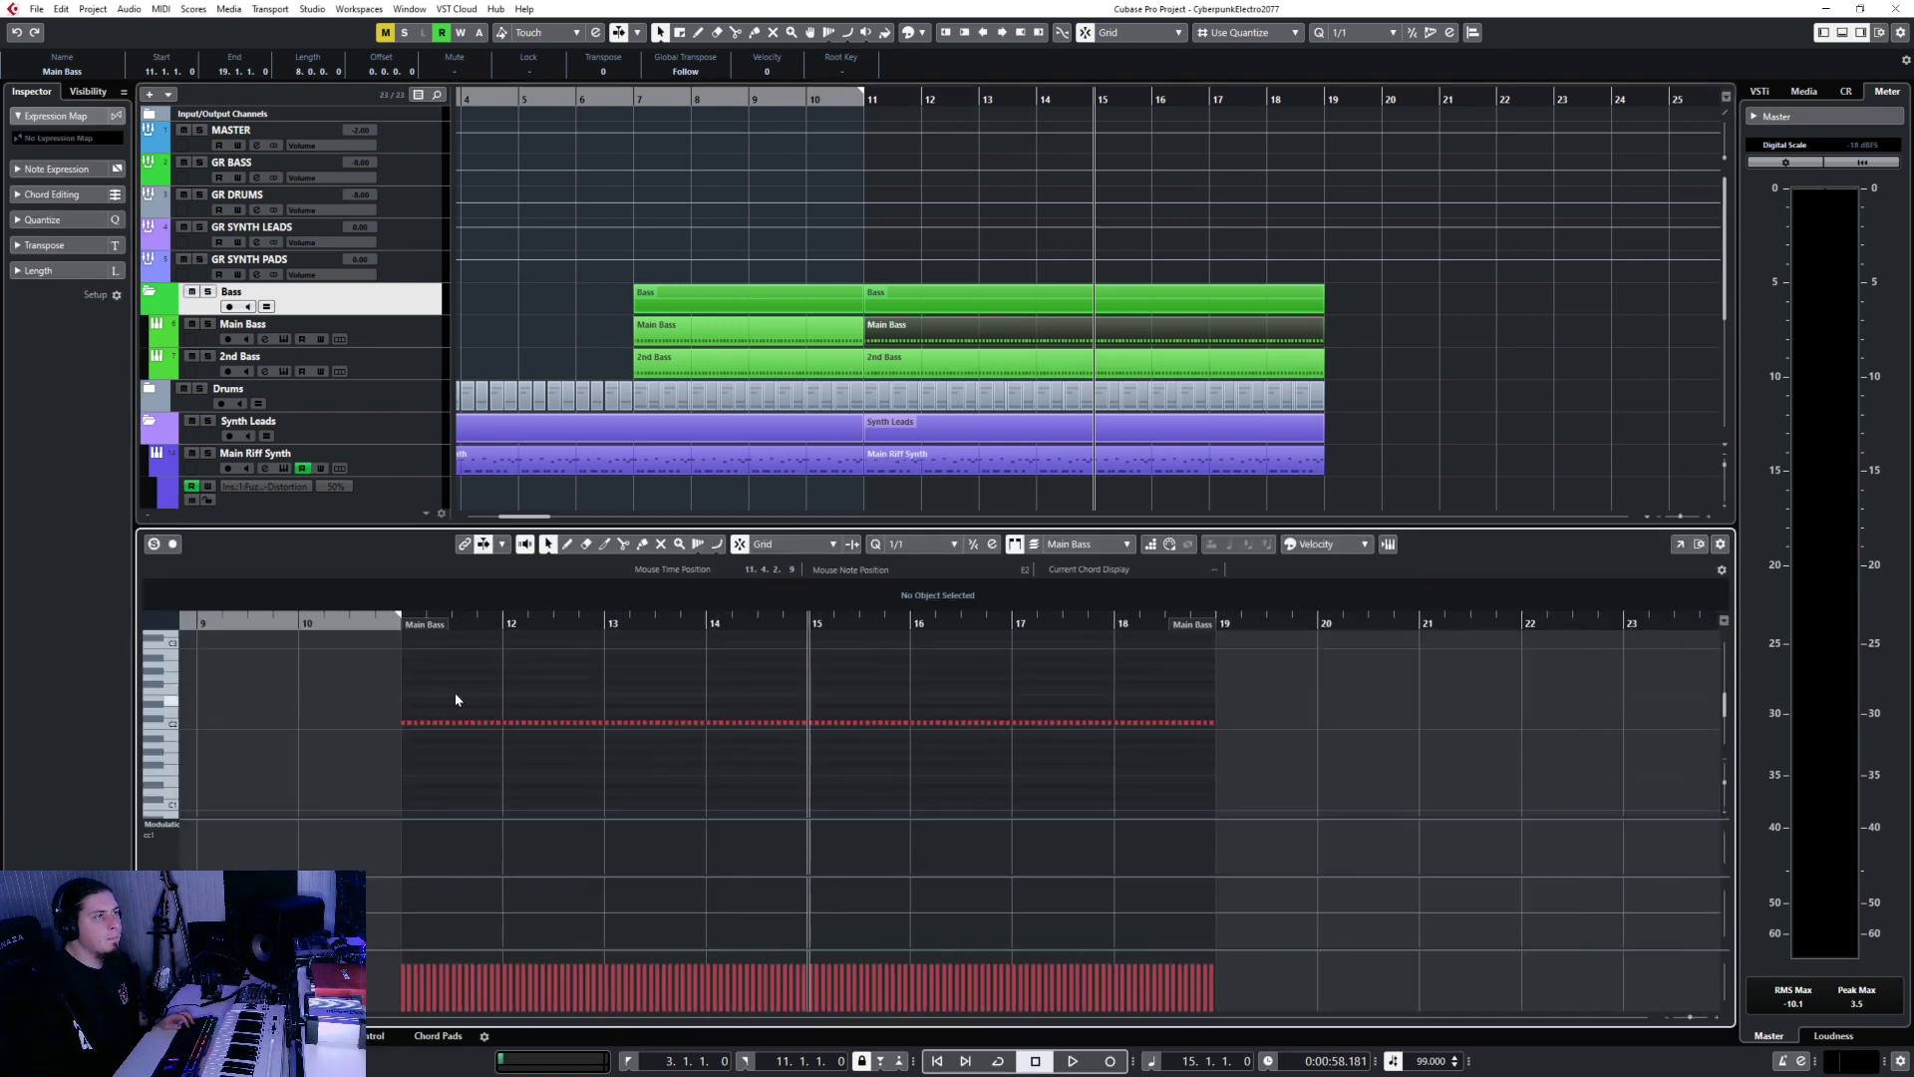
drag(384, 690, 604, 744)
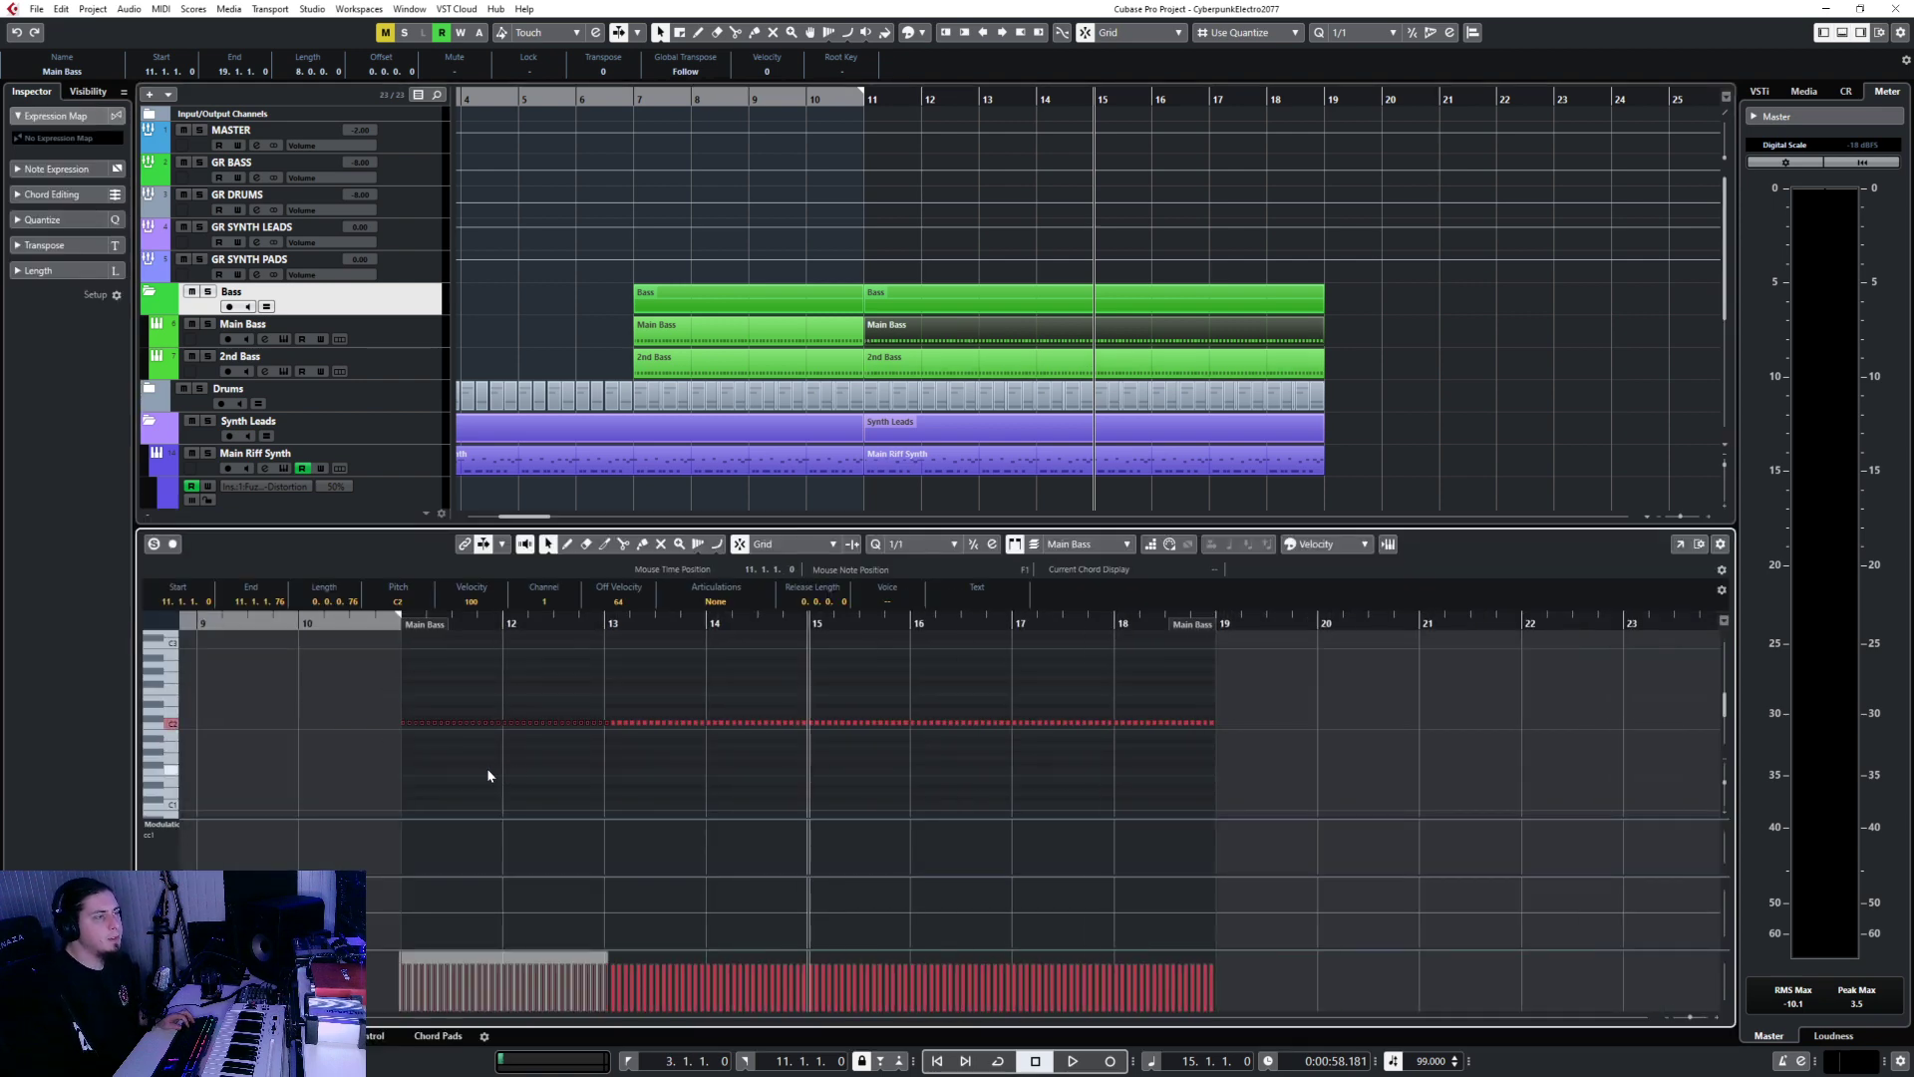
drag(344, 679, 603, 754)
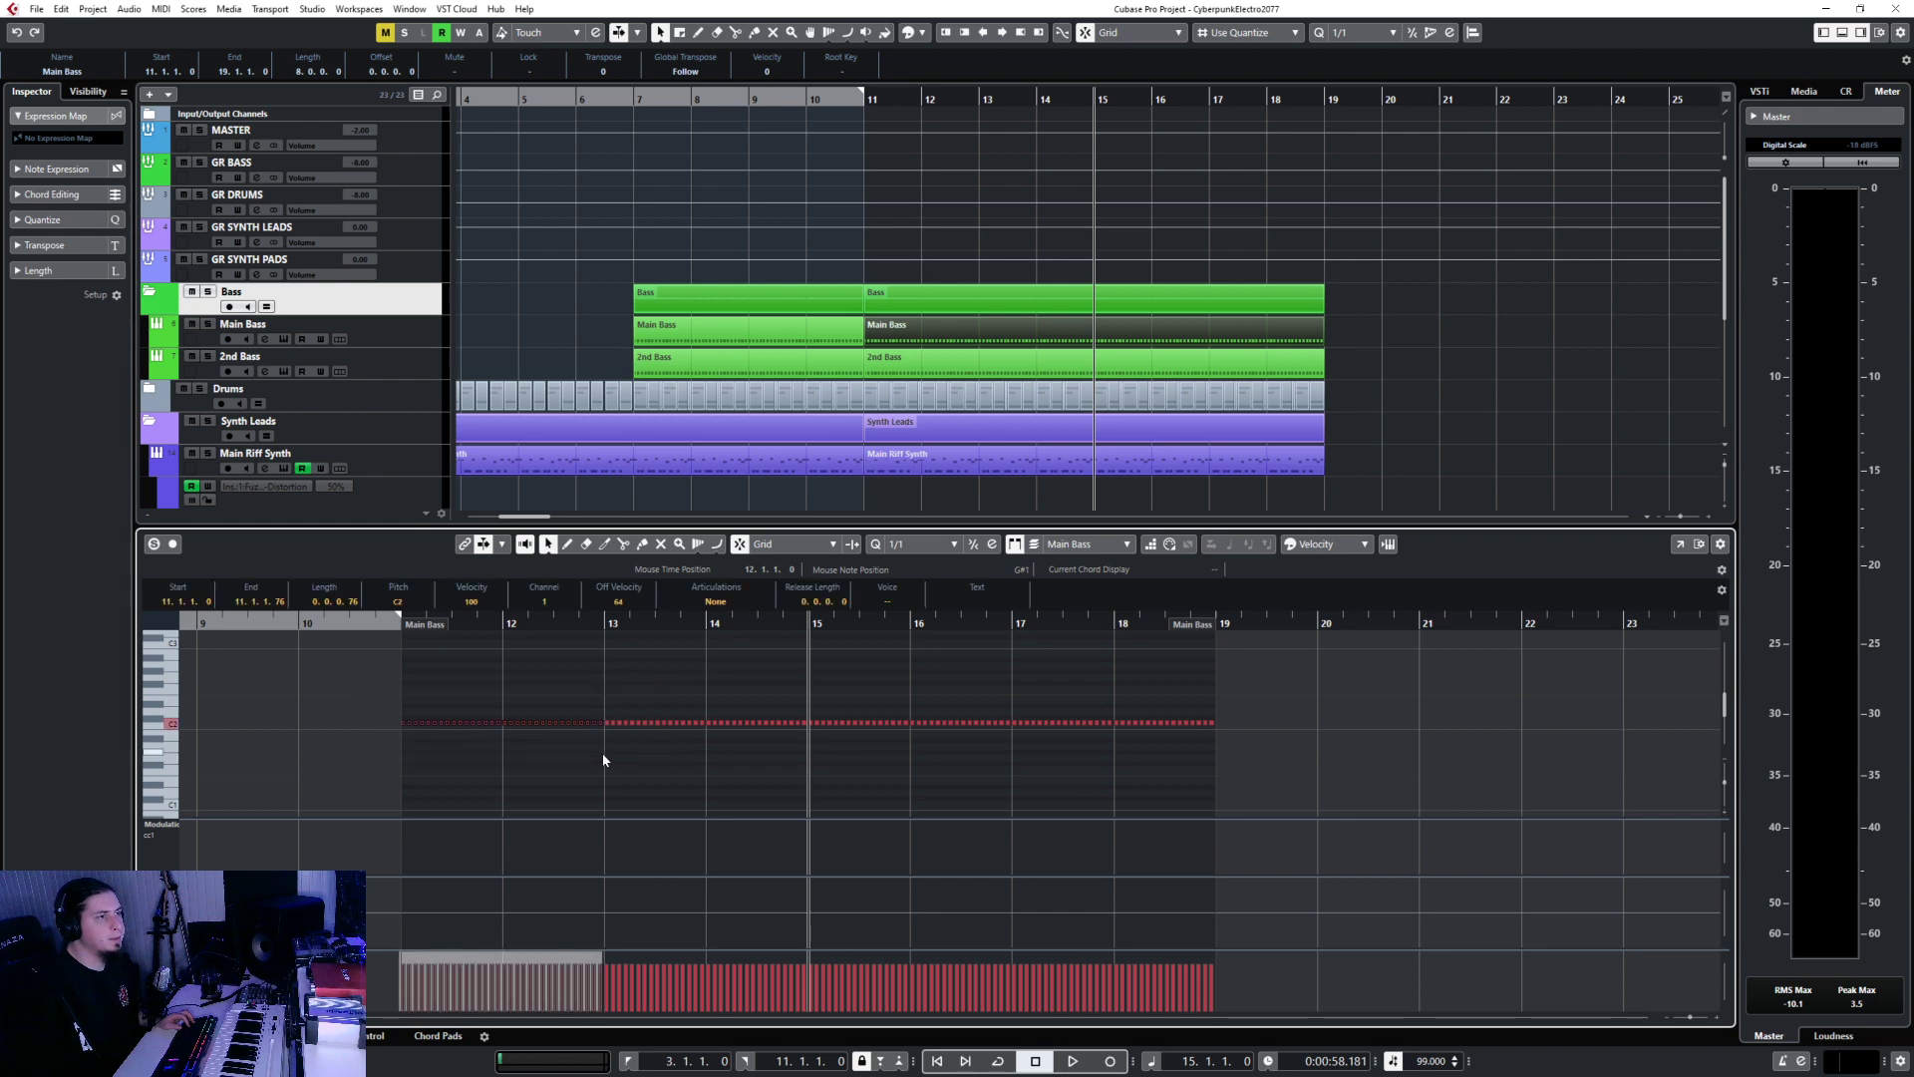
scroll(493, 766, up, 2)
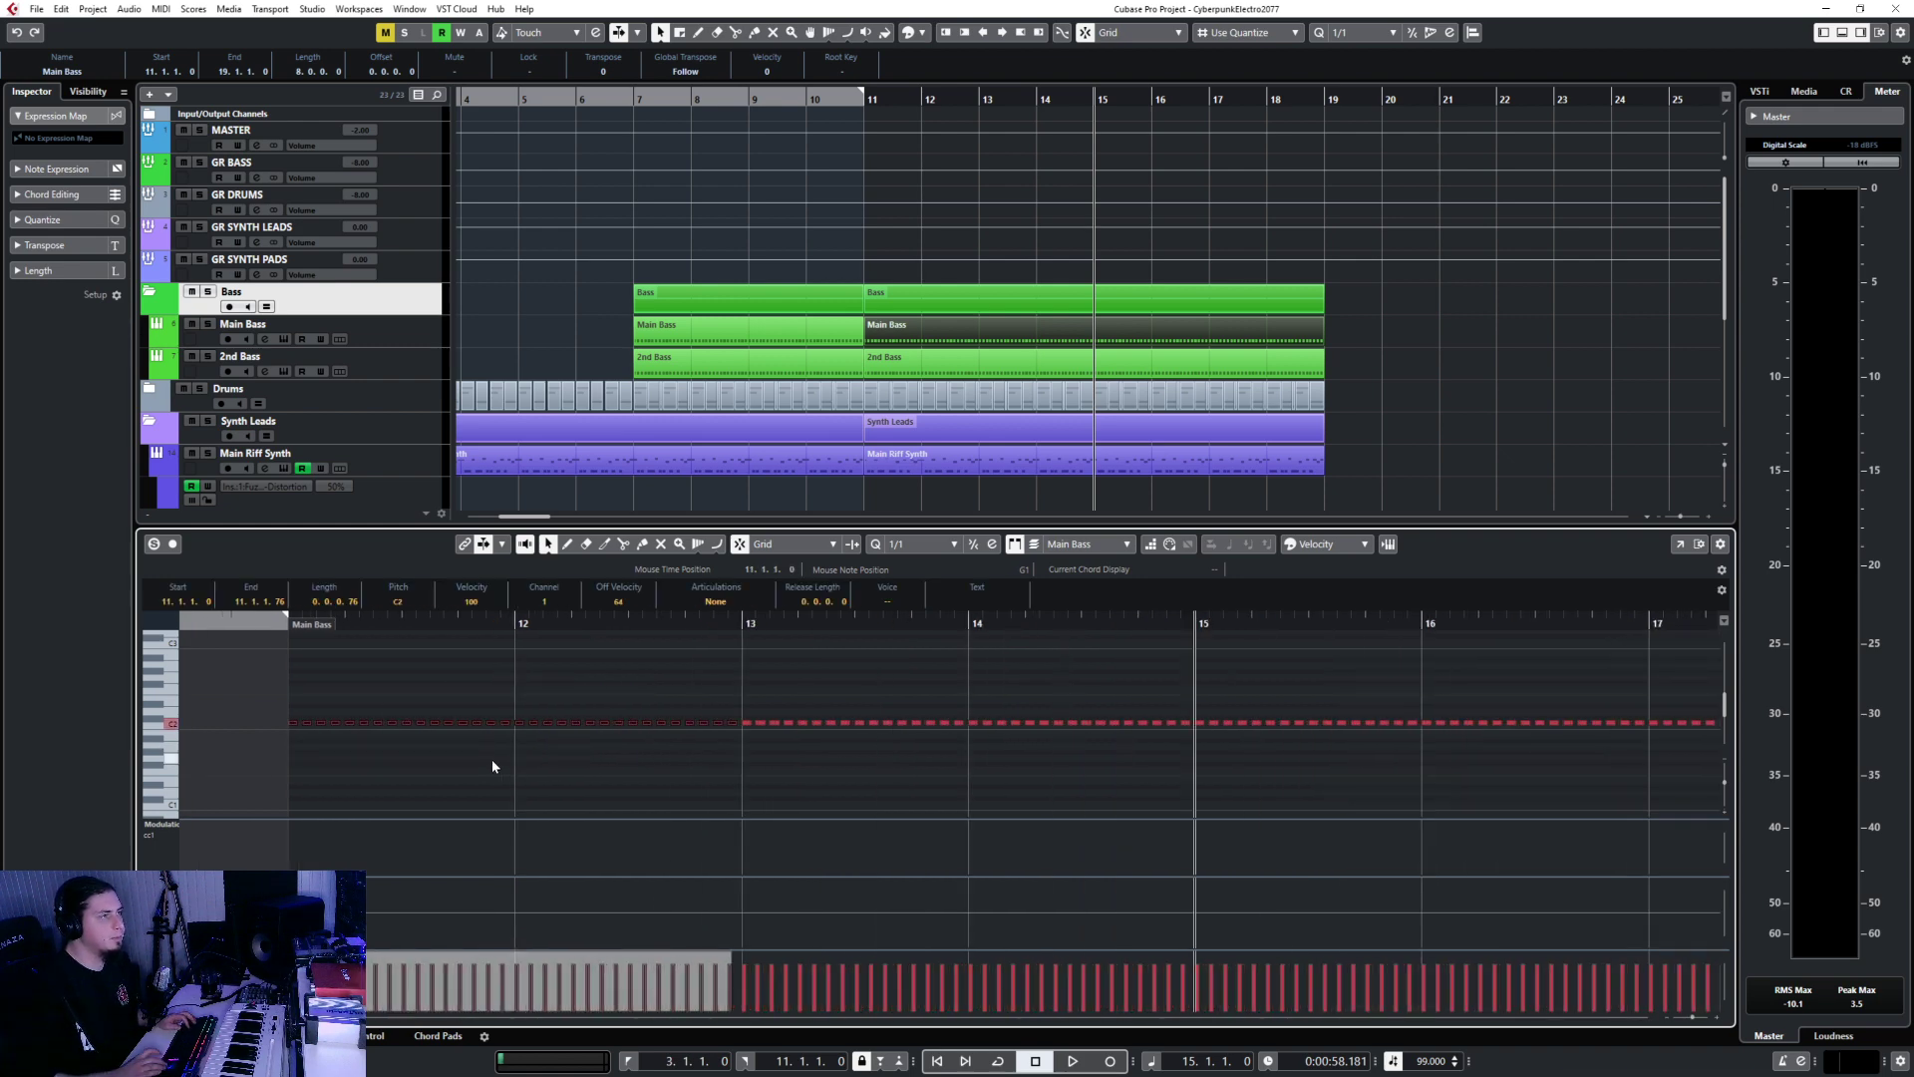
key(Down)
key(Down)
key(Down)
key(Down)
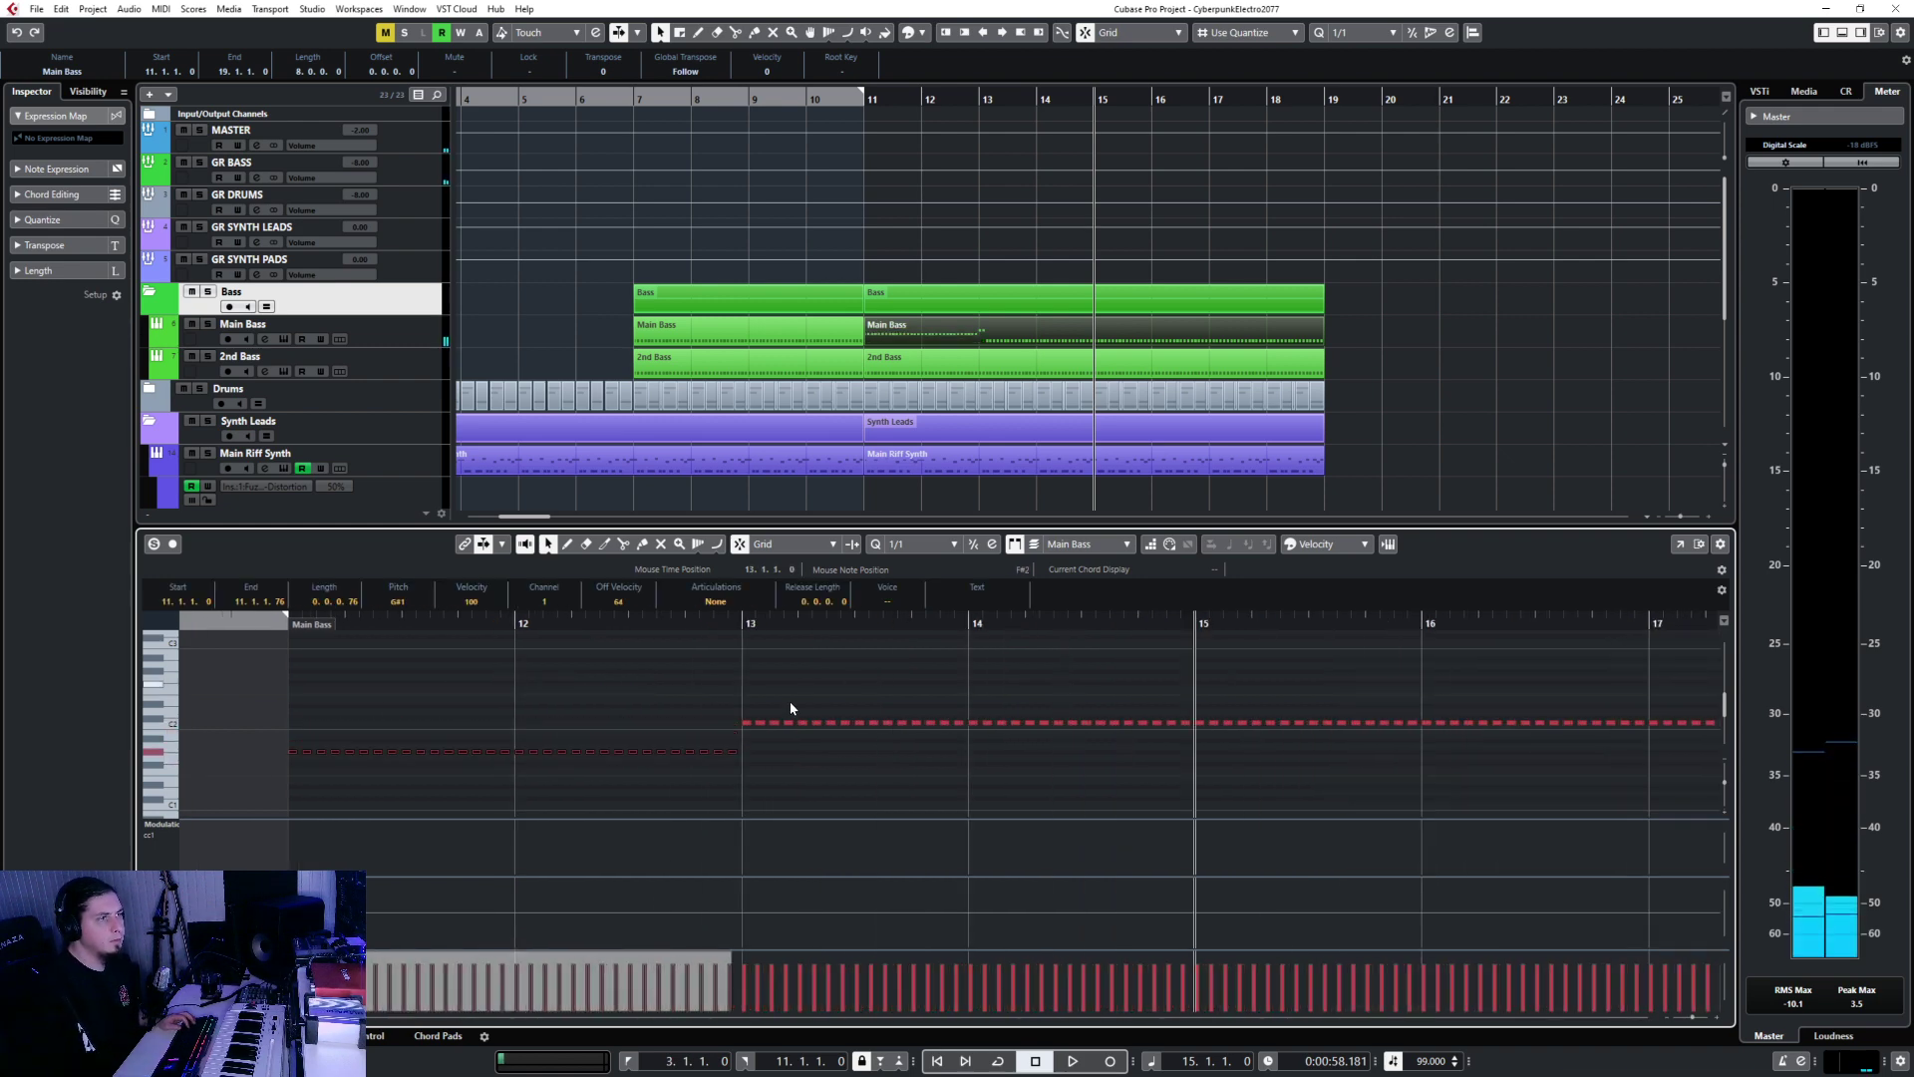
click(793, 709)
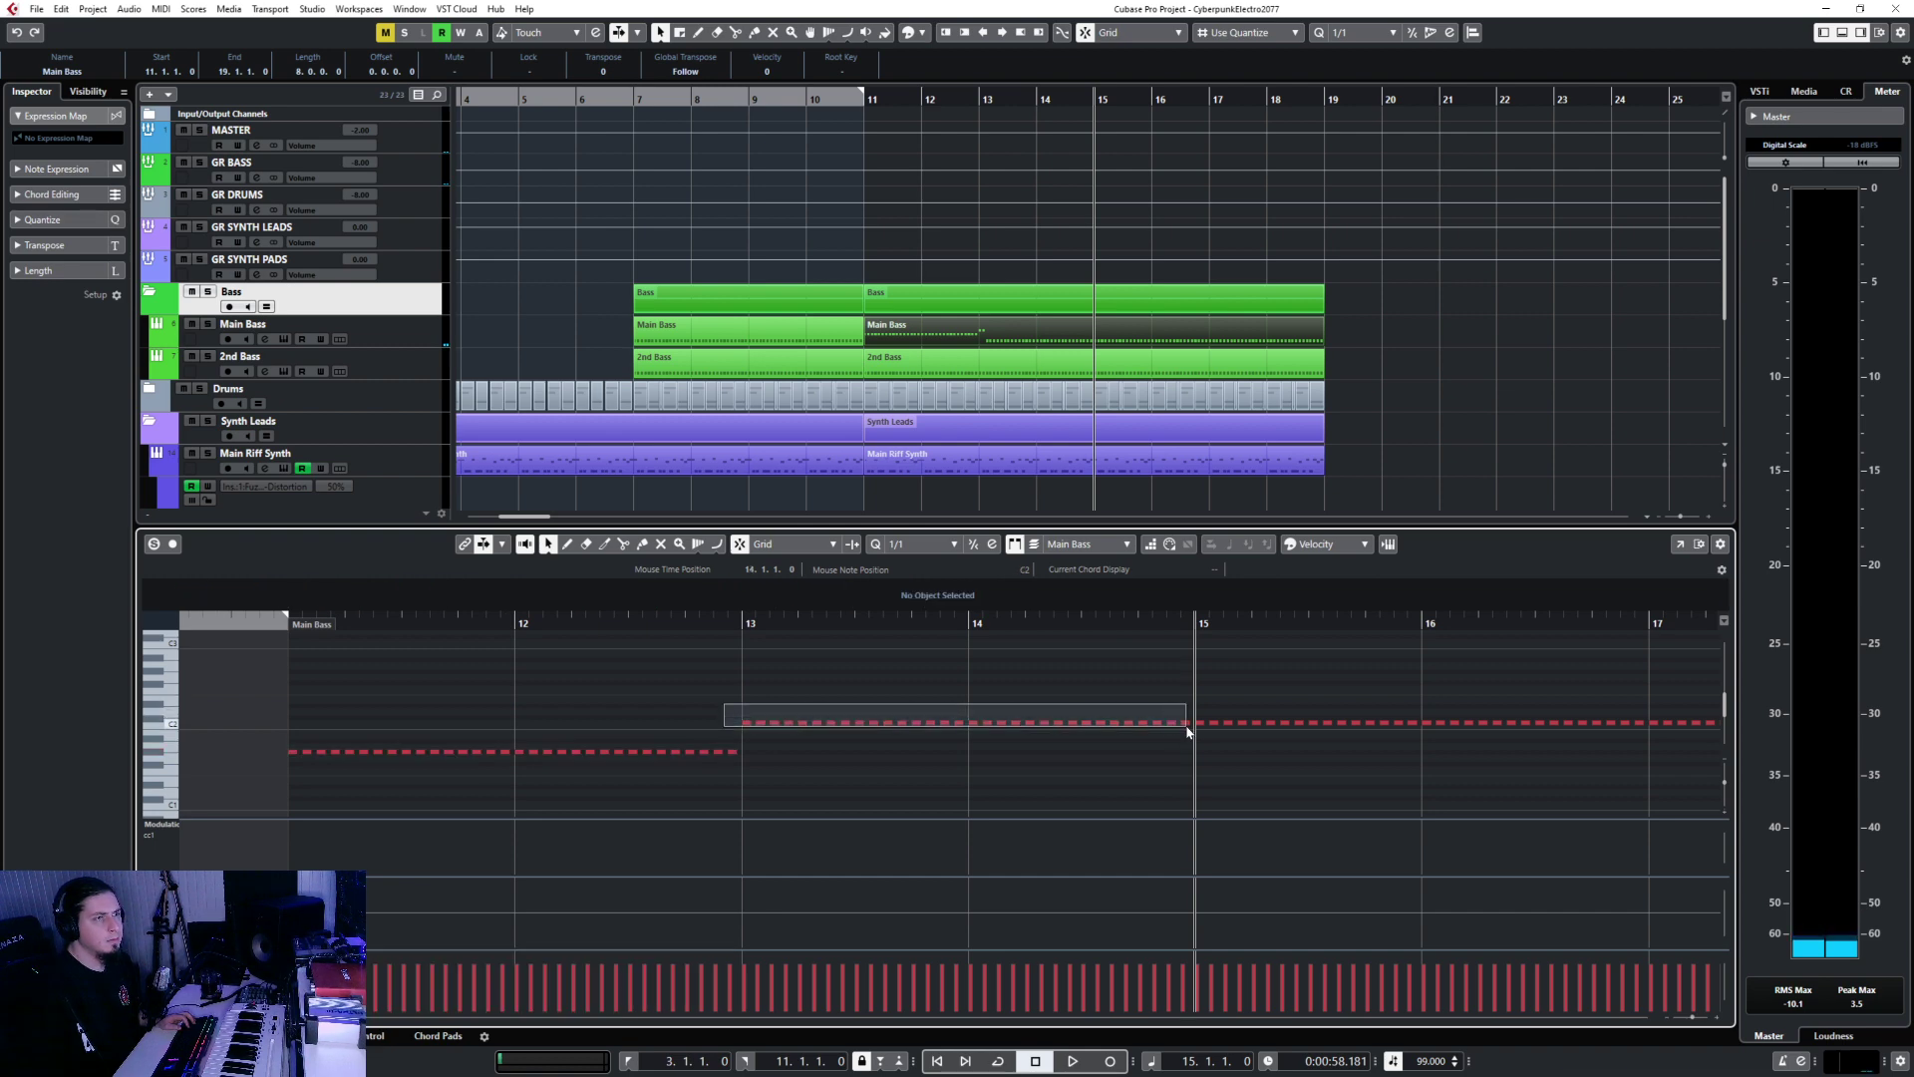
Raise the Main Bass notes in bars 13–15 by a semitone.
drag(1186, 731, 1187, 731)
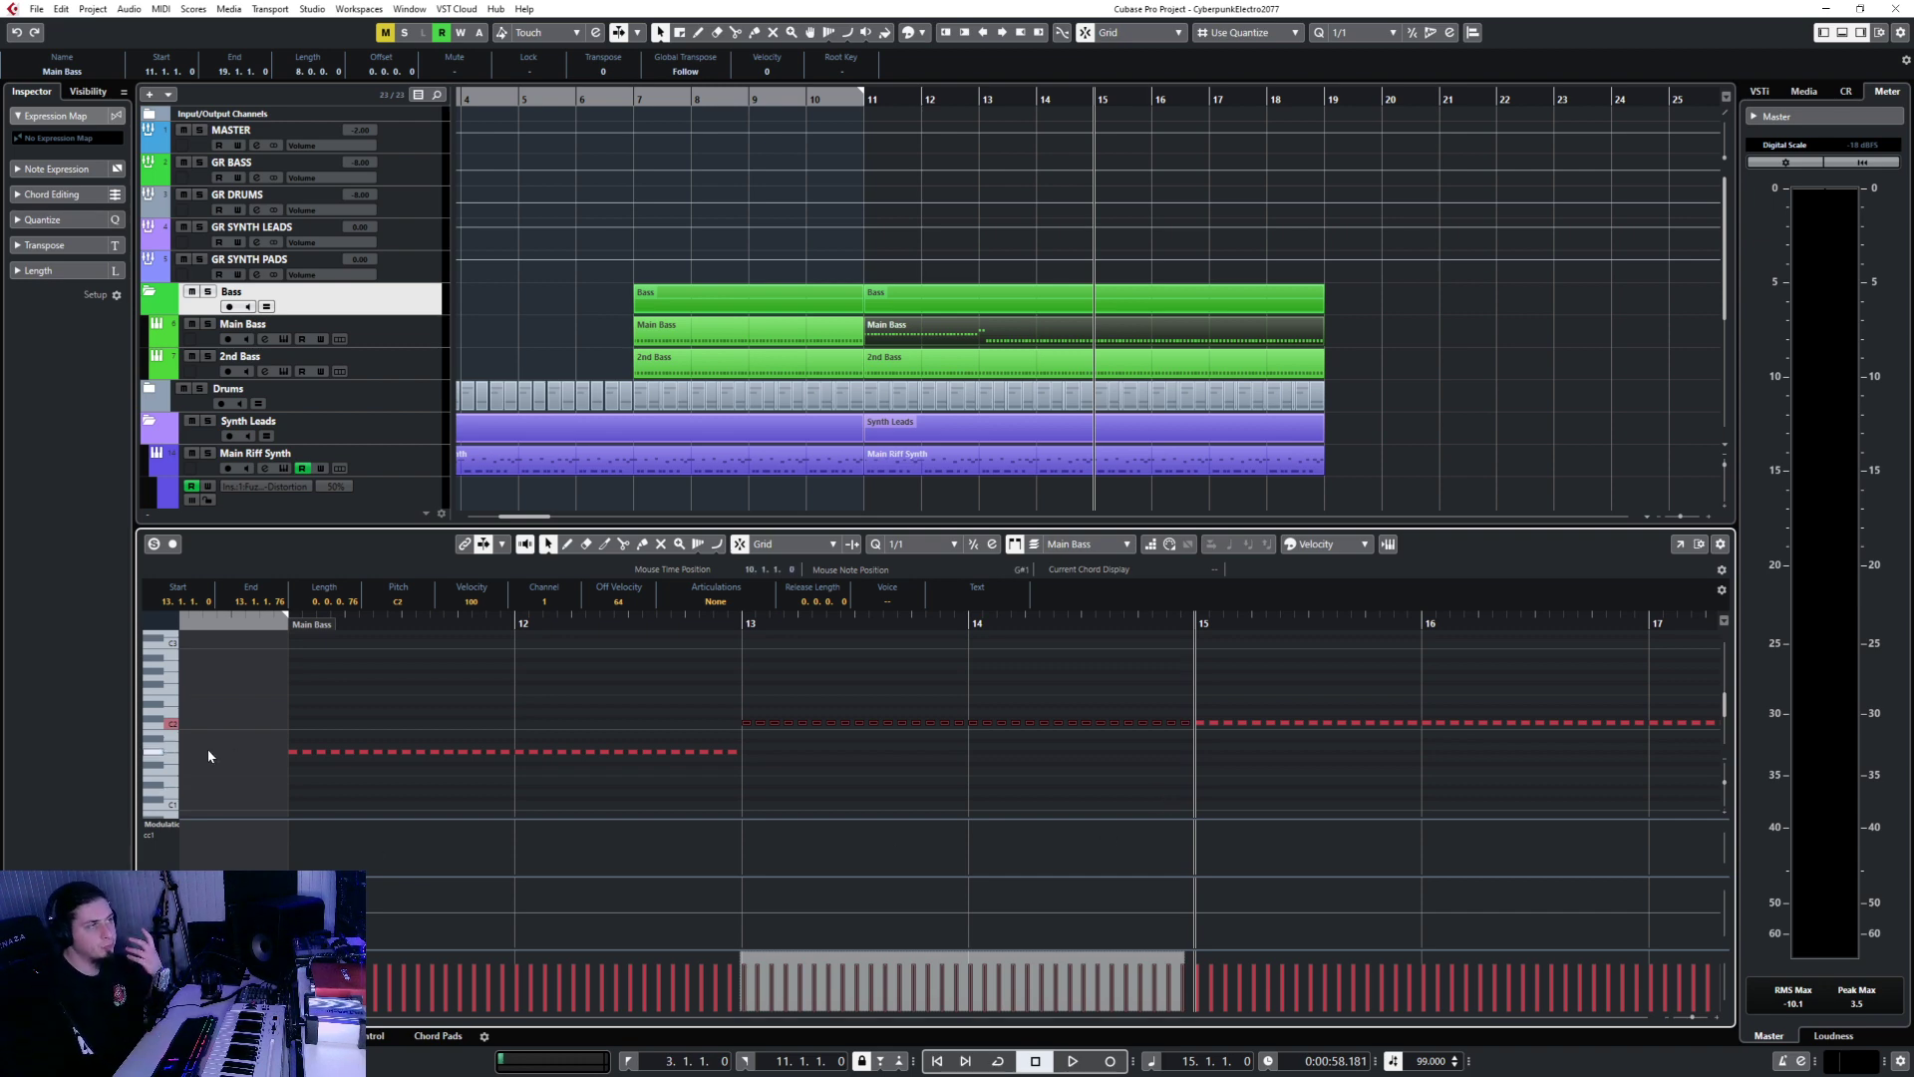
key(Up)
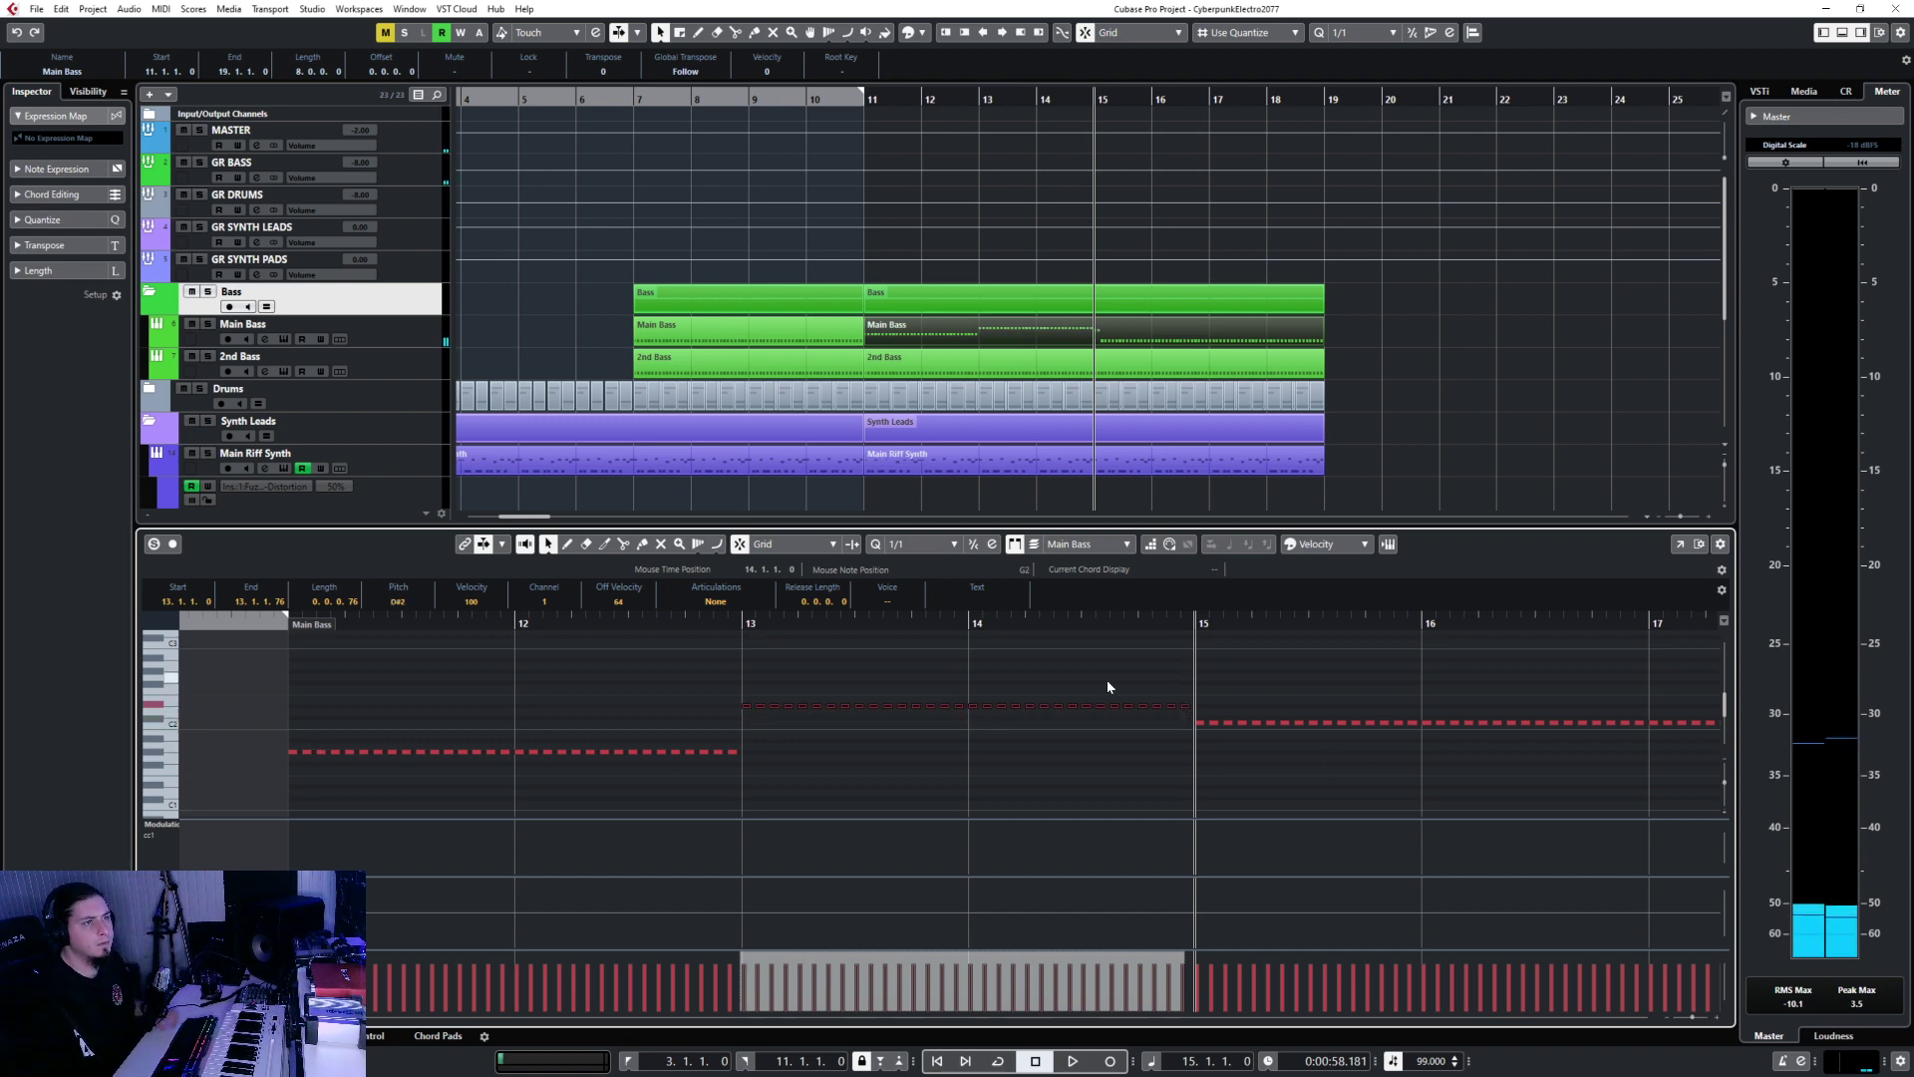
drag(296, 704, 1769, 744)
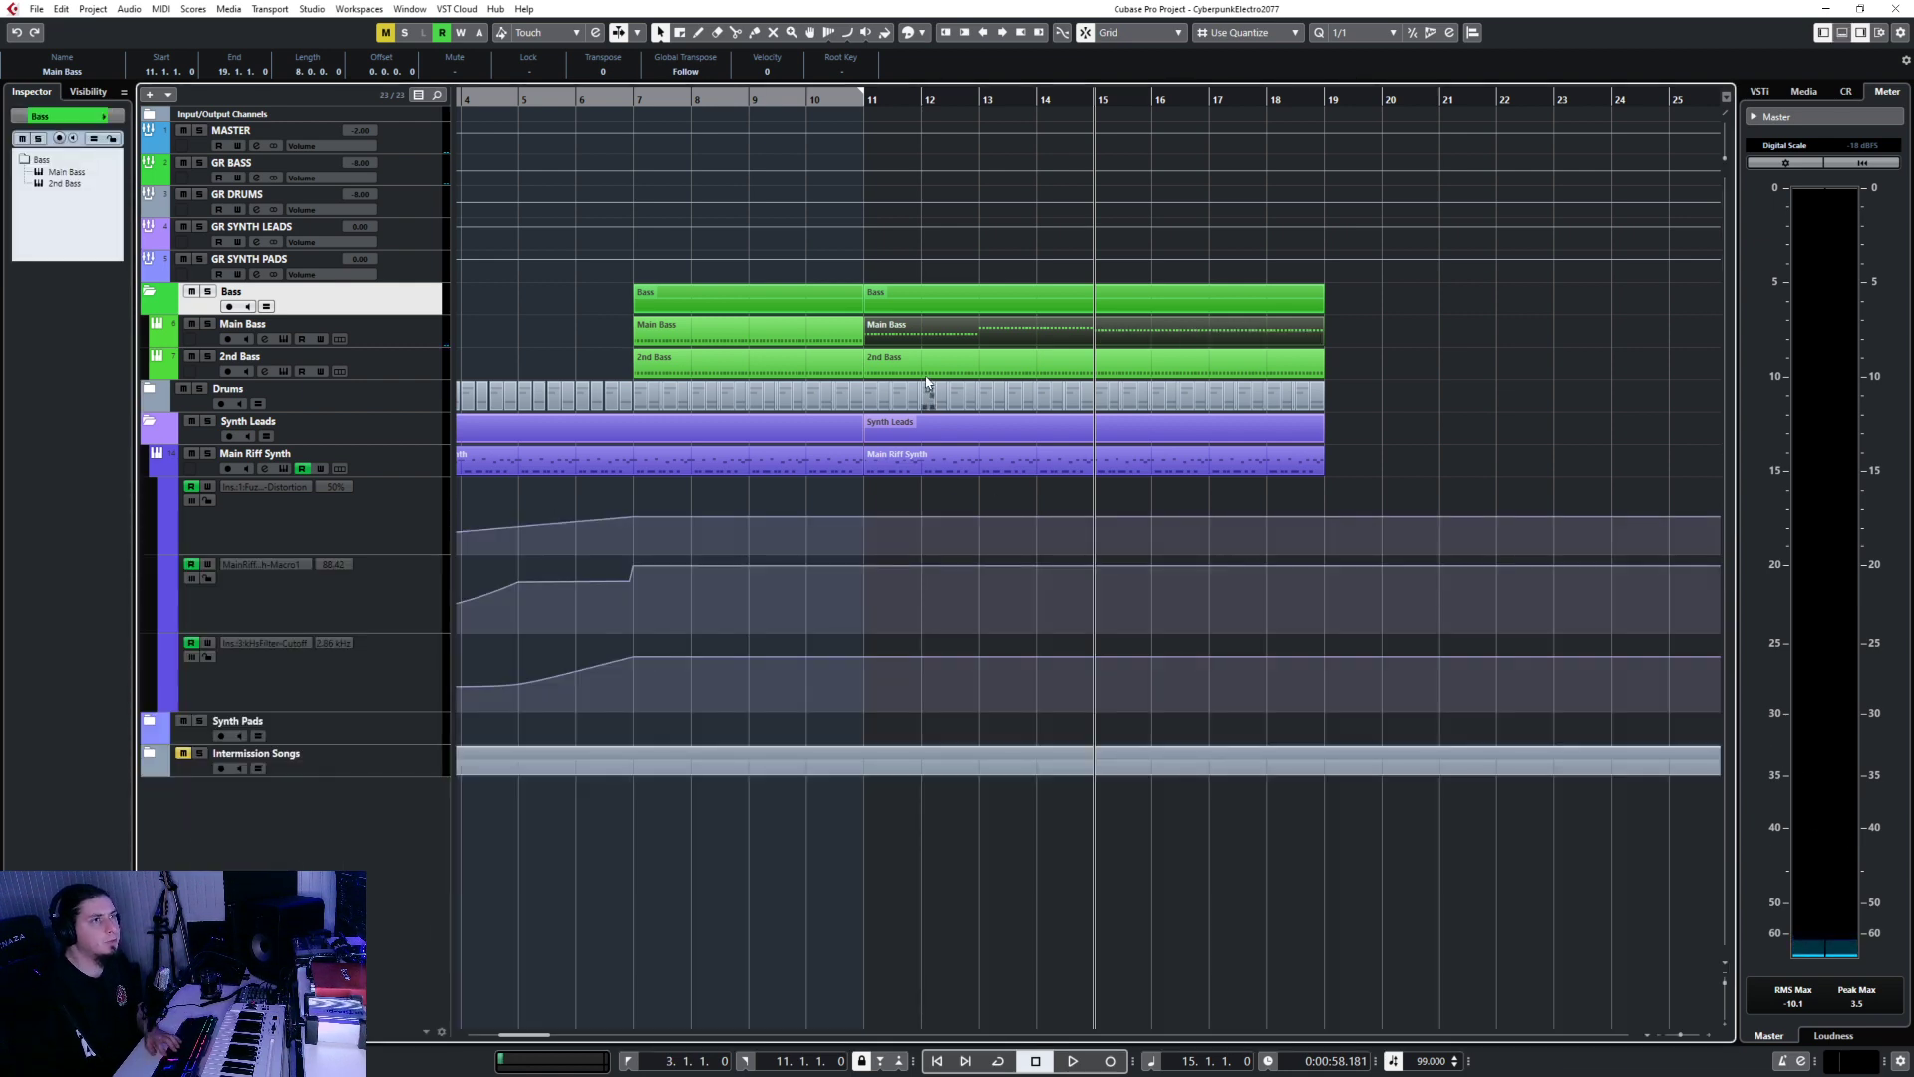
Replace the 2nd Bass notes with the Main Bass pattern at bar 11, then play from bar 7.
double_click(926, 377)
scroll(708, 679, down, 5)
drag(472, 687, 1219, 772)
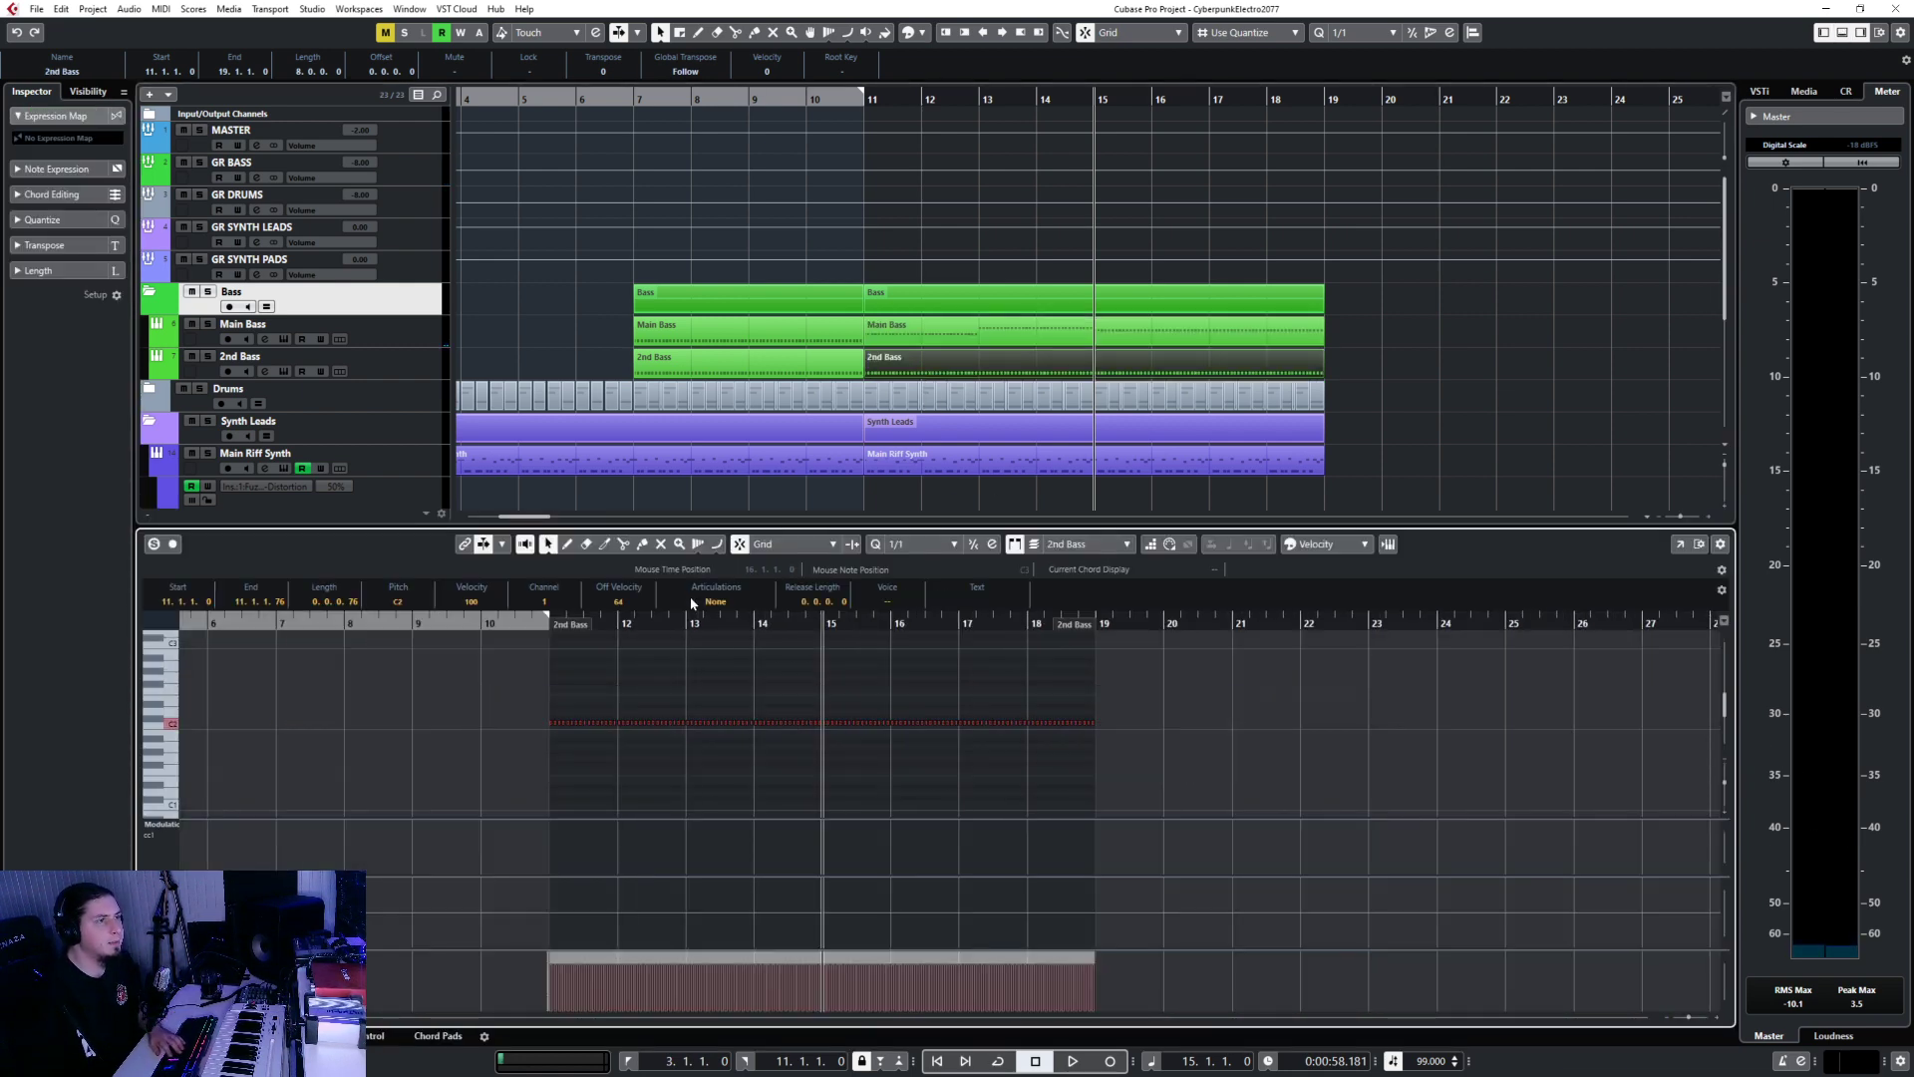
key(Delete)
click(546, 624)
key(ctrl+z)
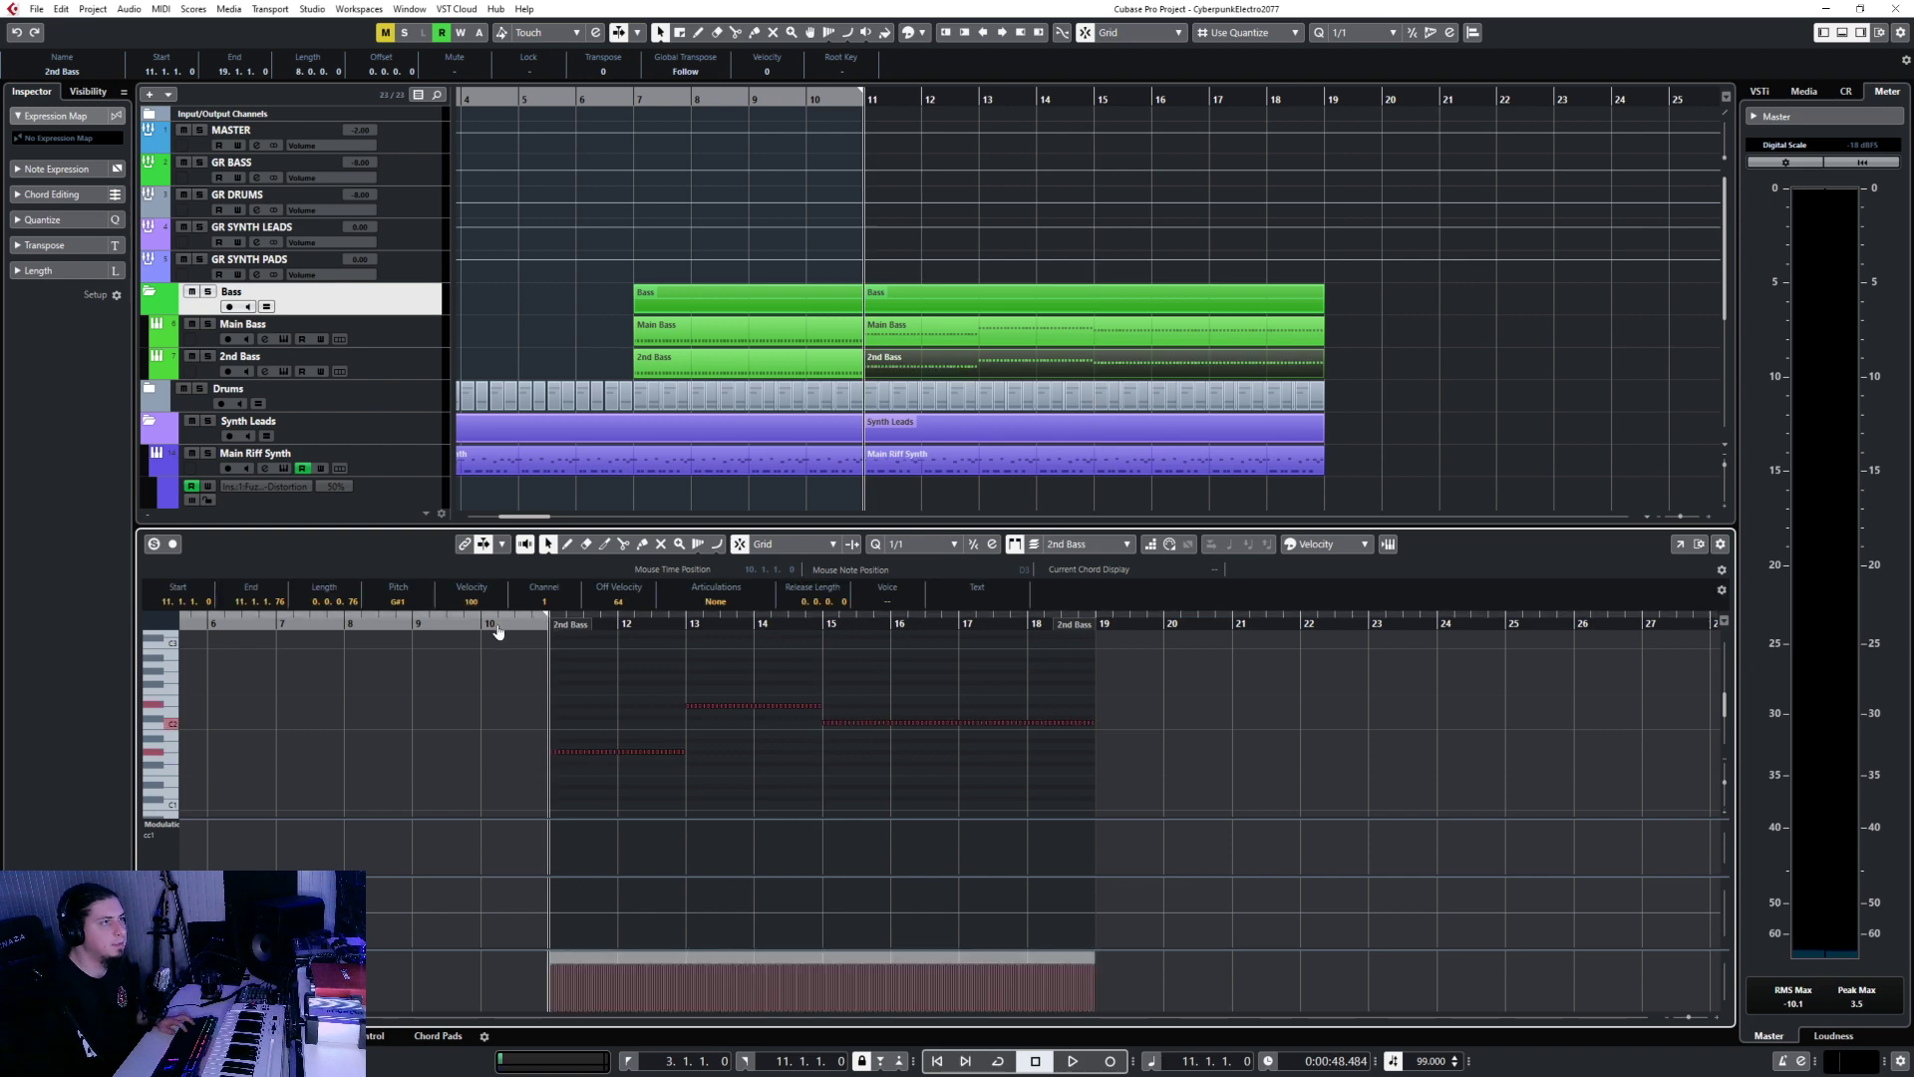
double_click(608, 100)
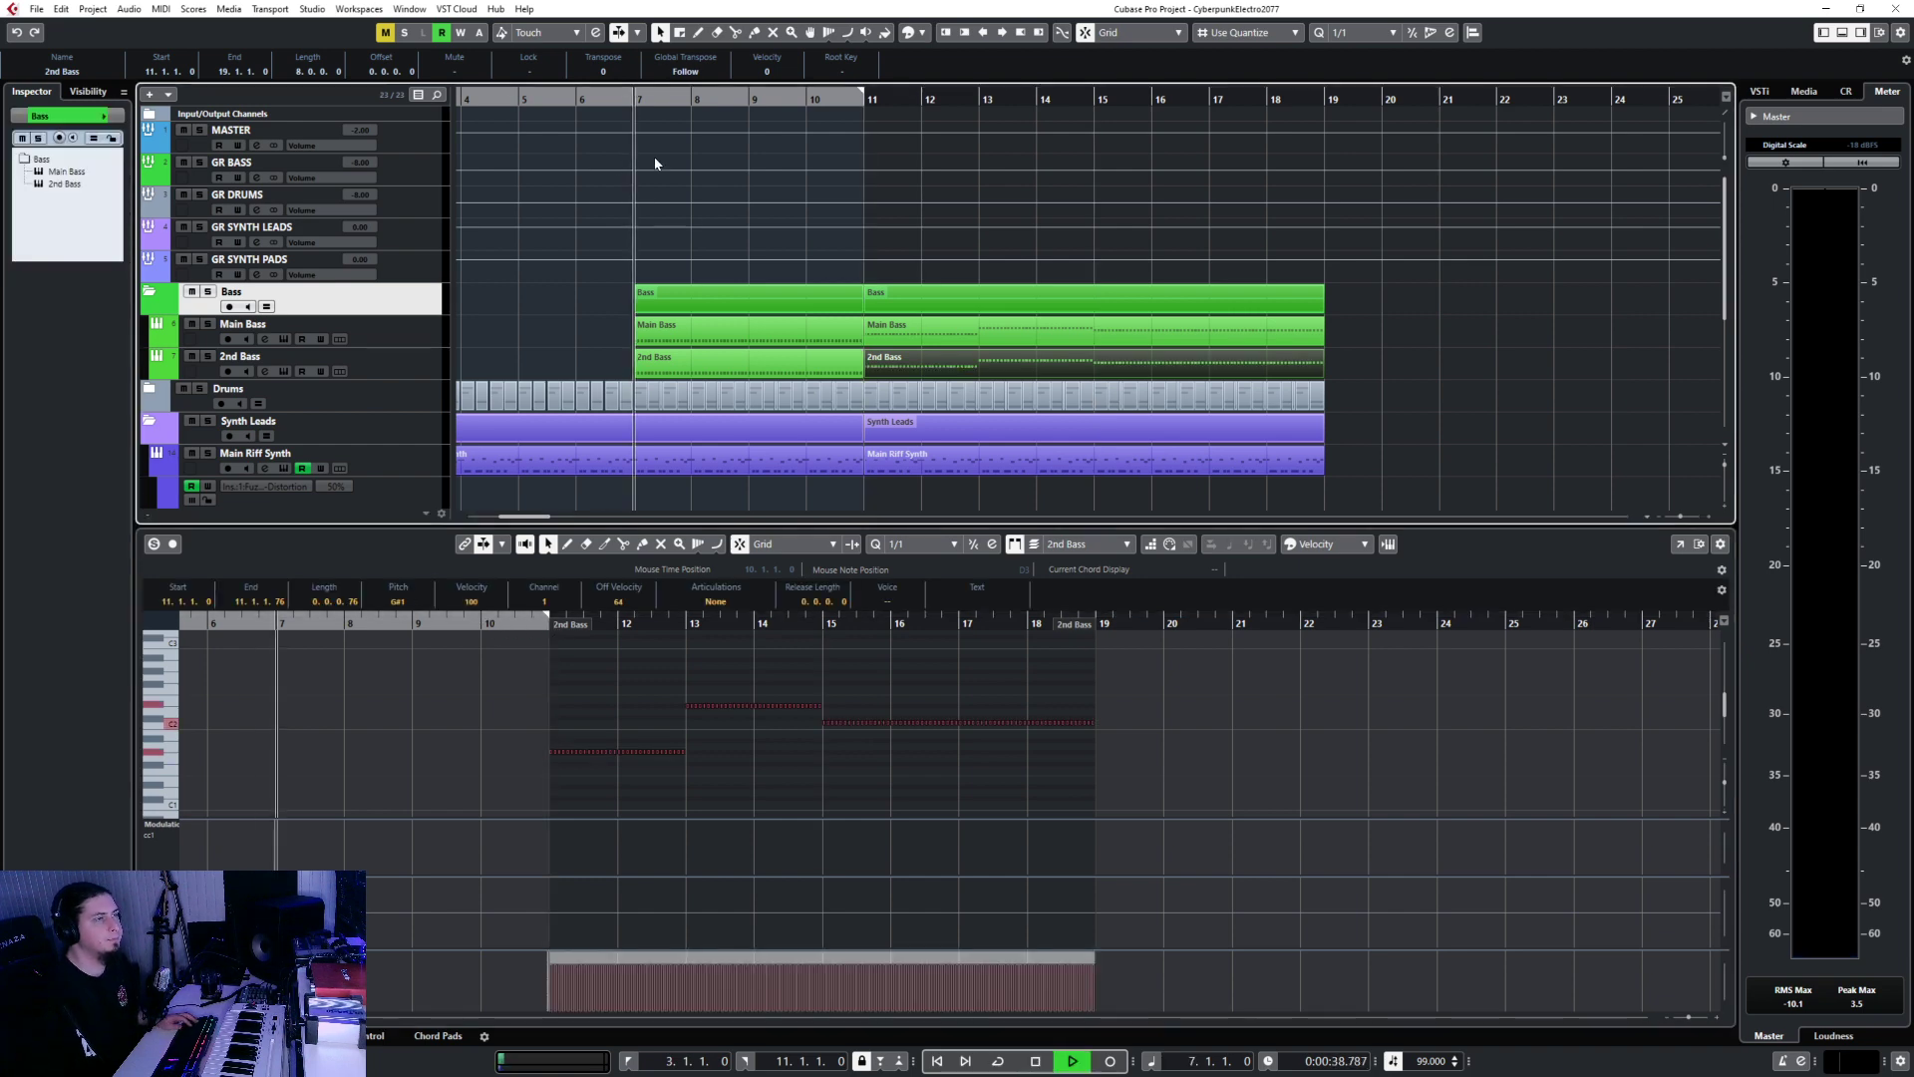
key(Return)
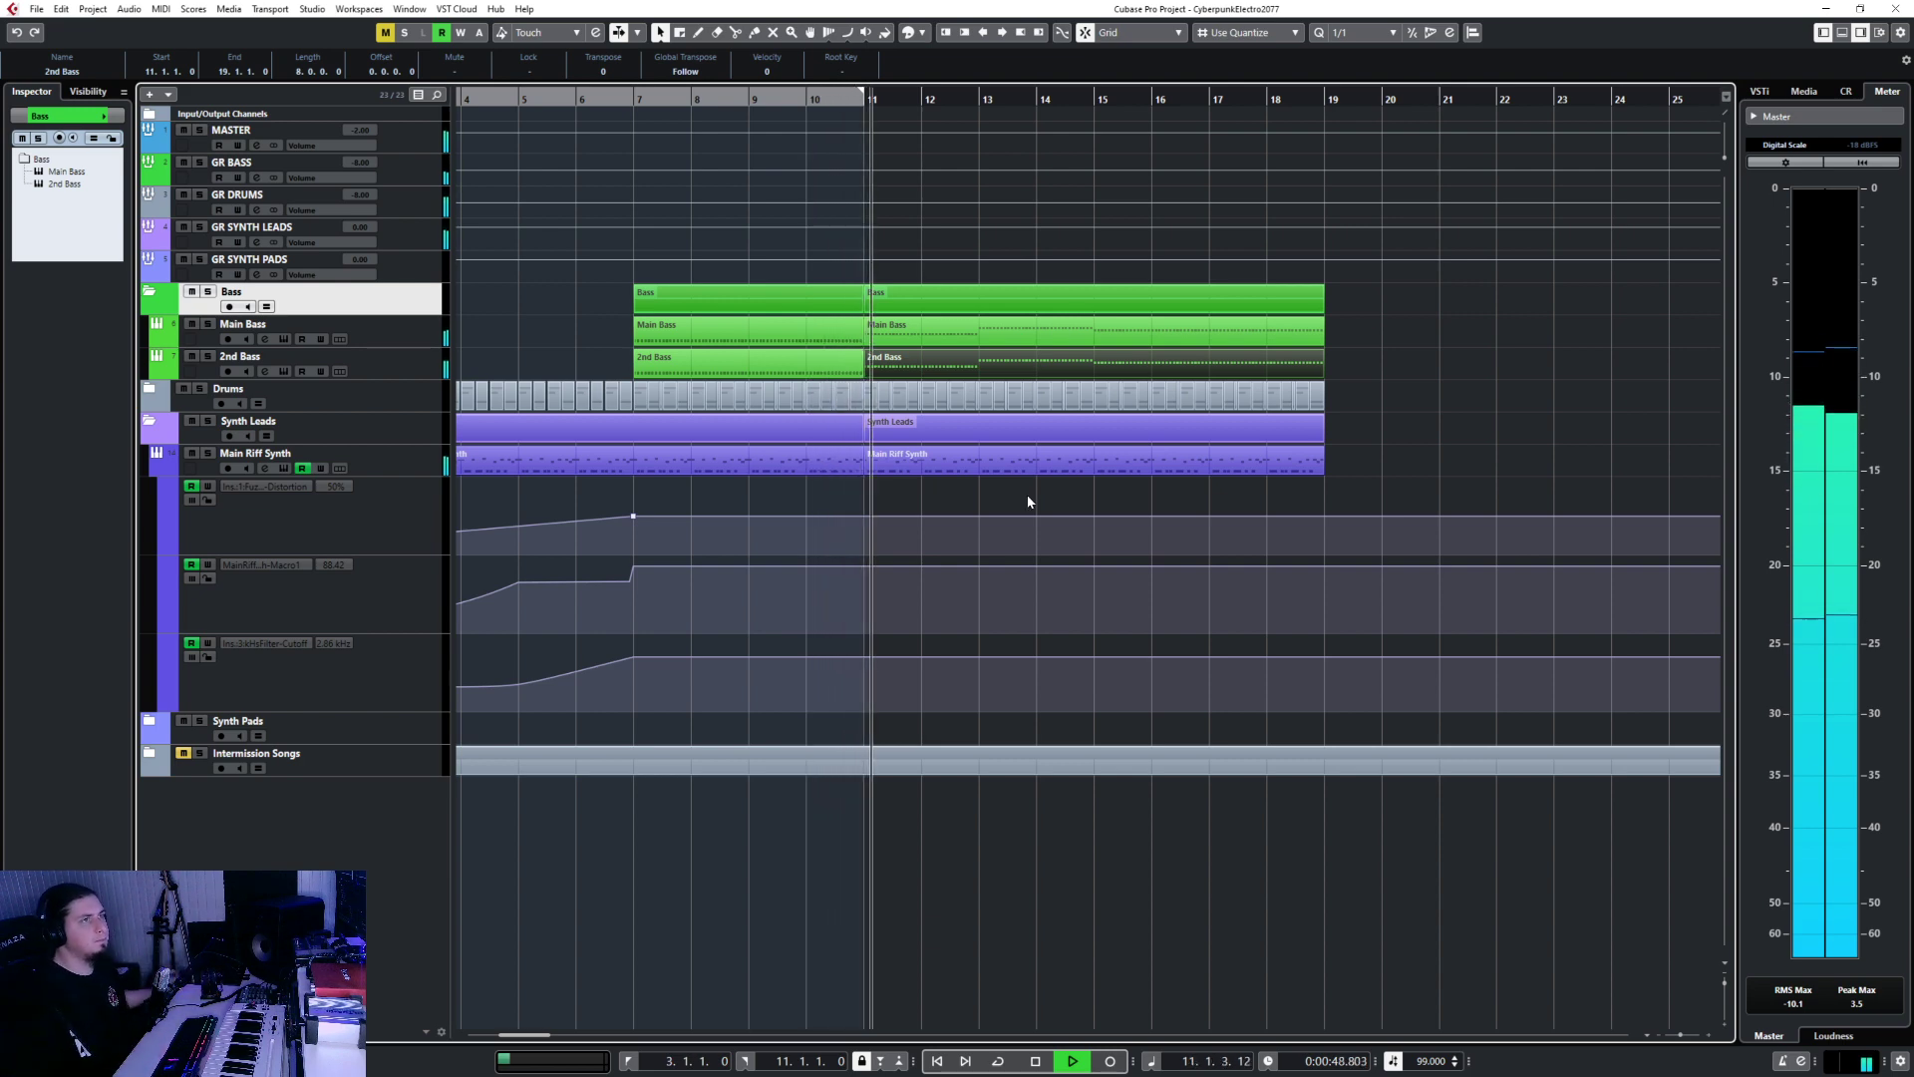
Solo the GR BASS group and raise the opening bass note an octave to G#2.
click(405, 333)
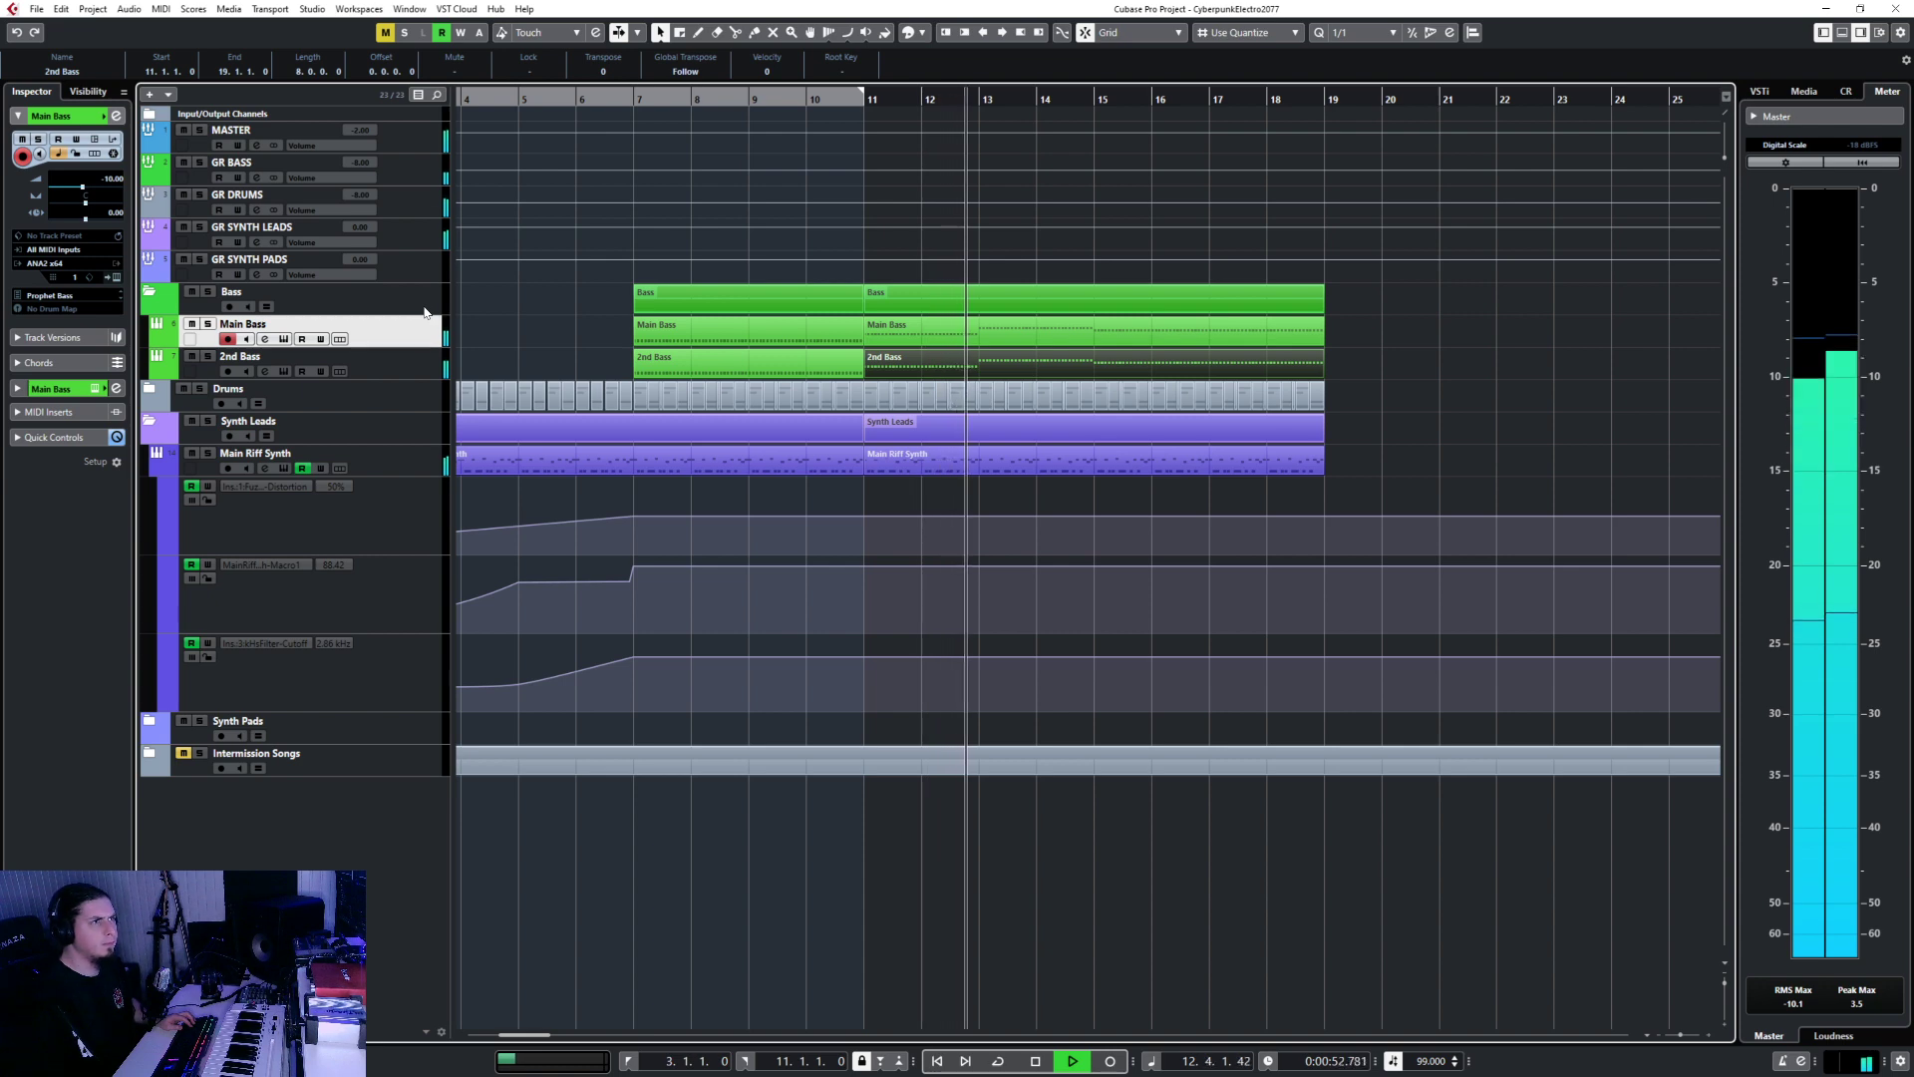
click(411, 166)
key(s)
click(855, 100)
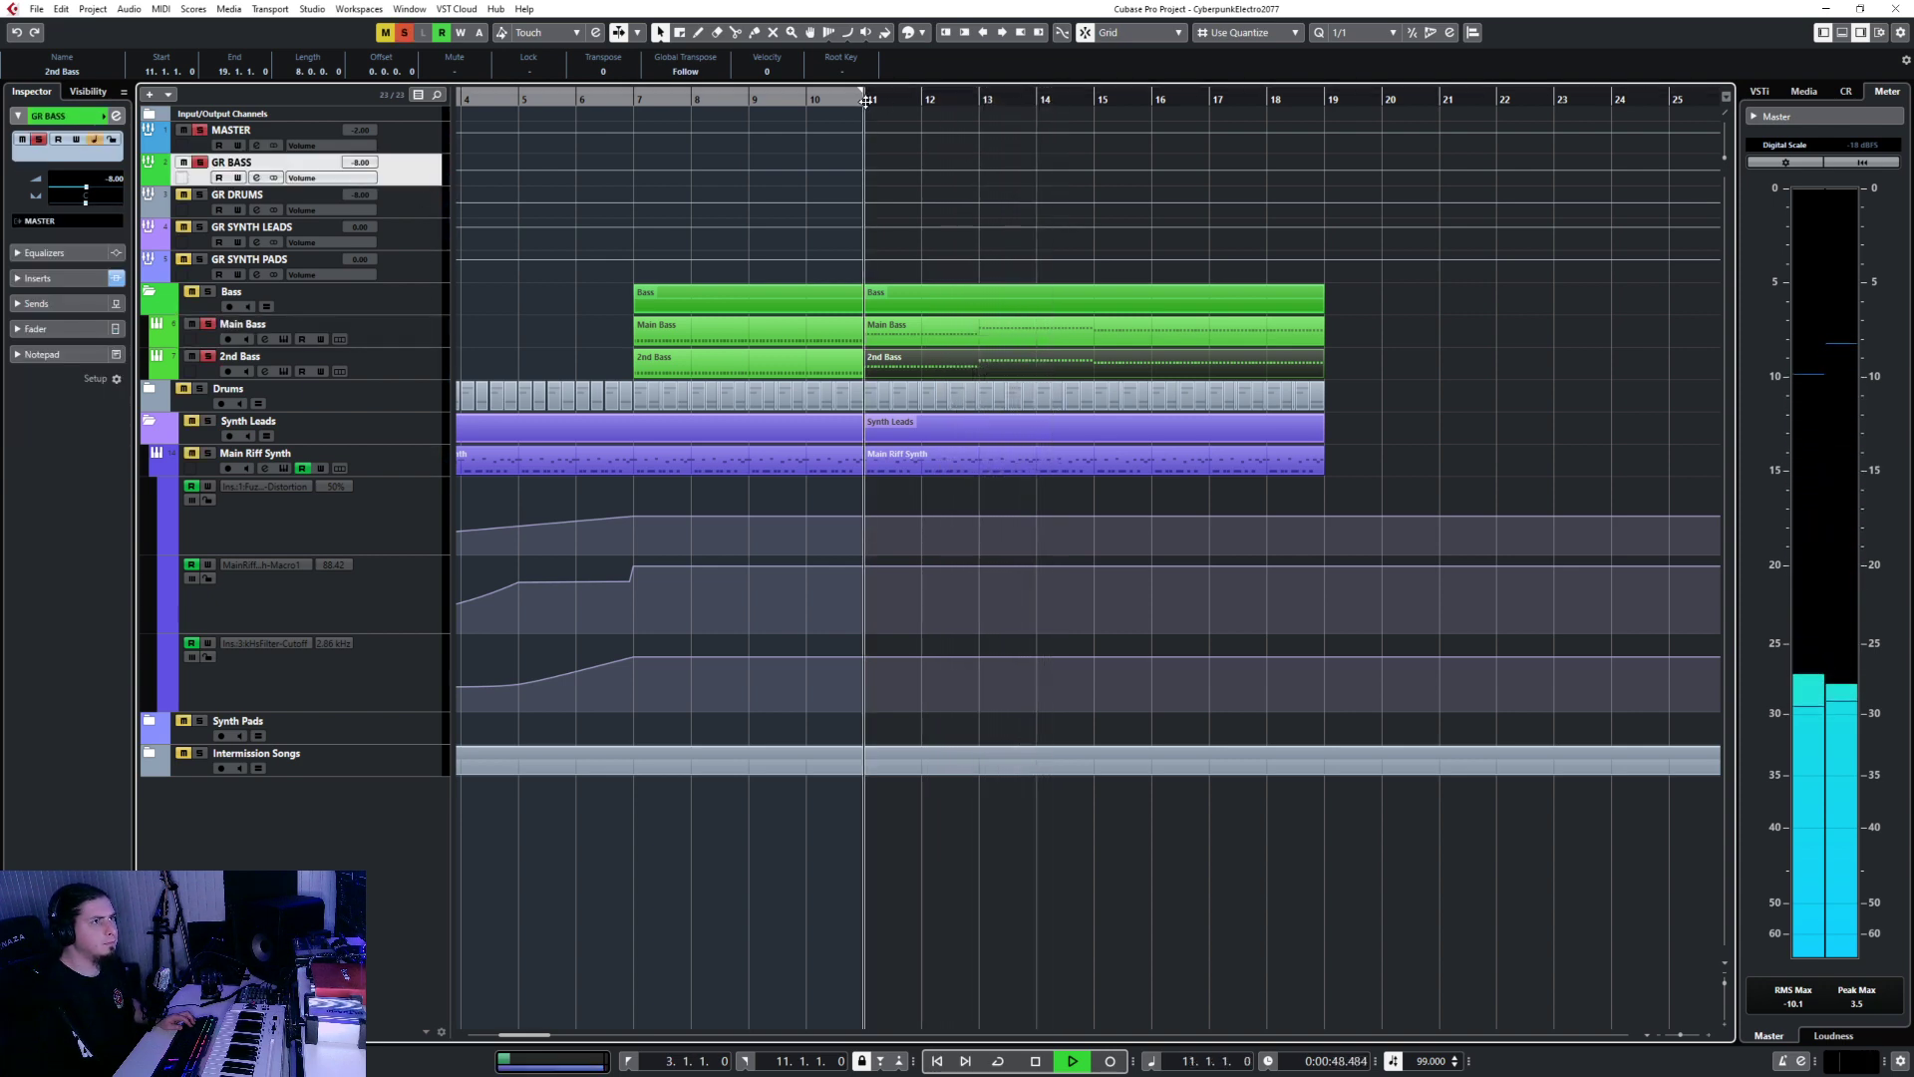
double_click(947, 373)
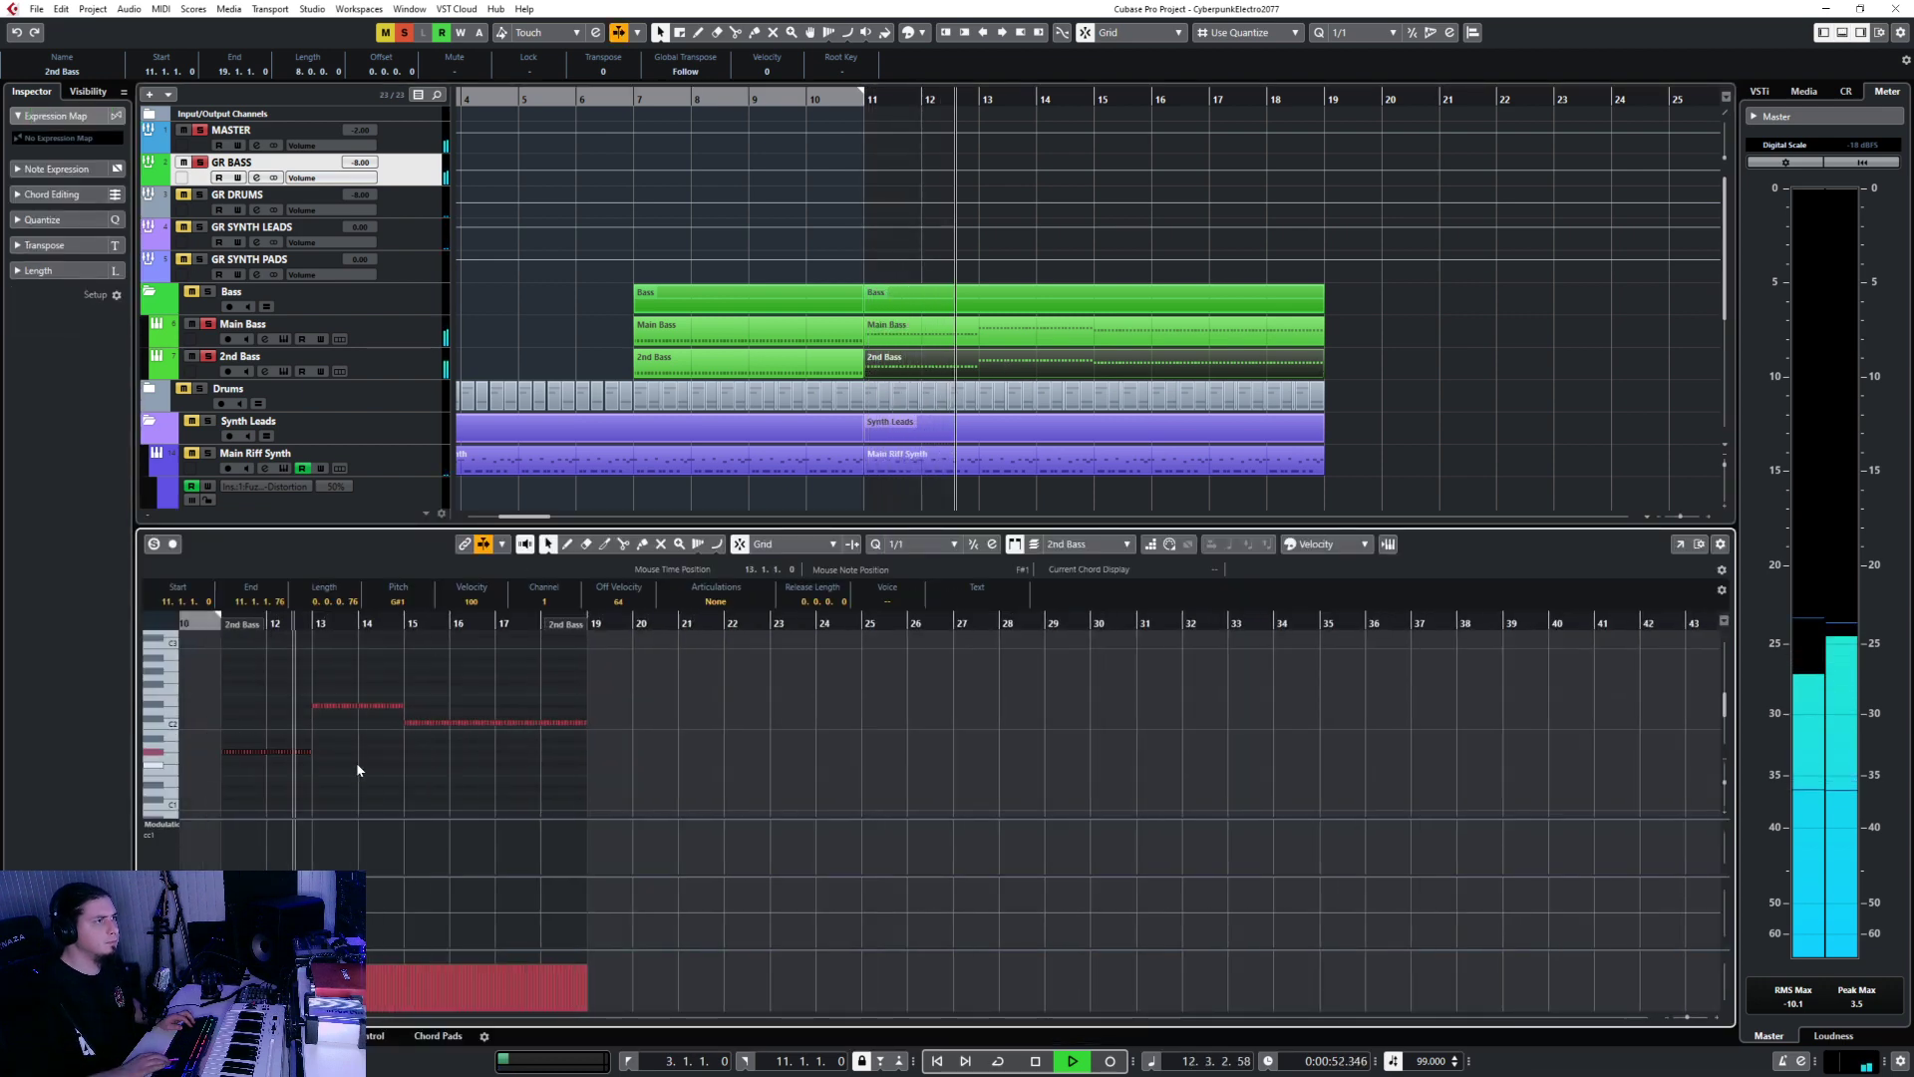
key(shift+Up)
key(Return)
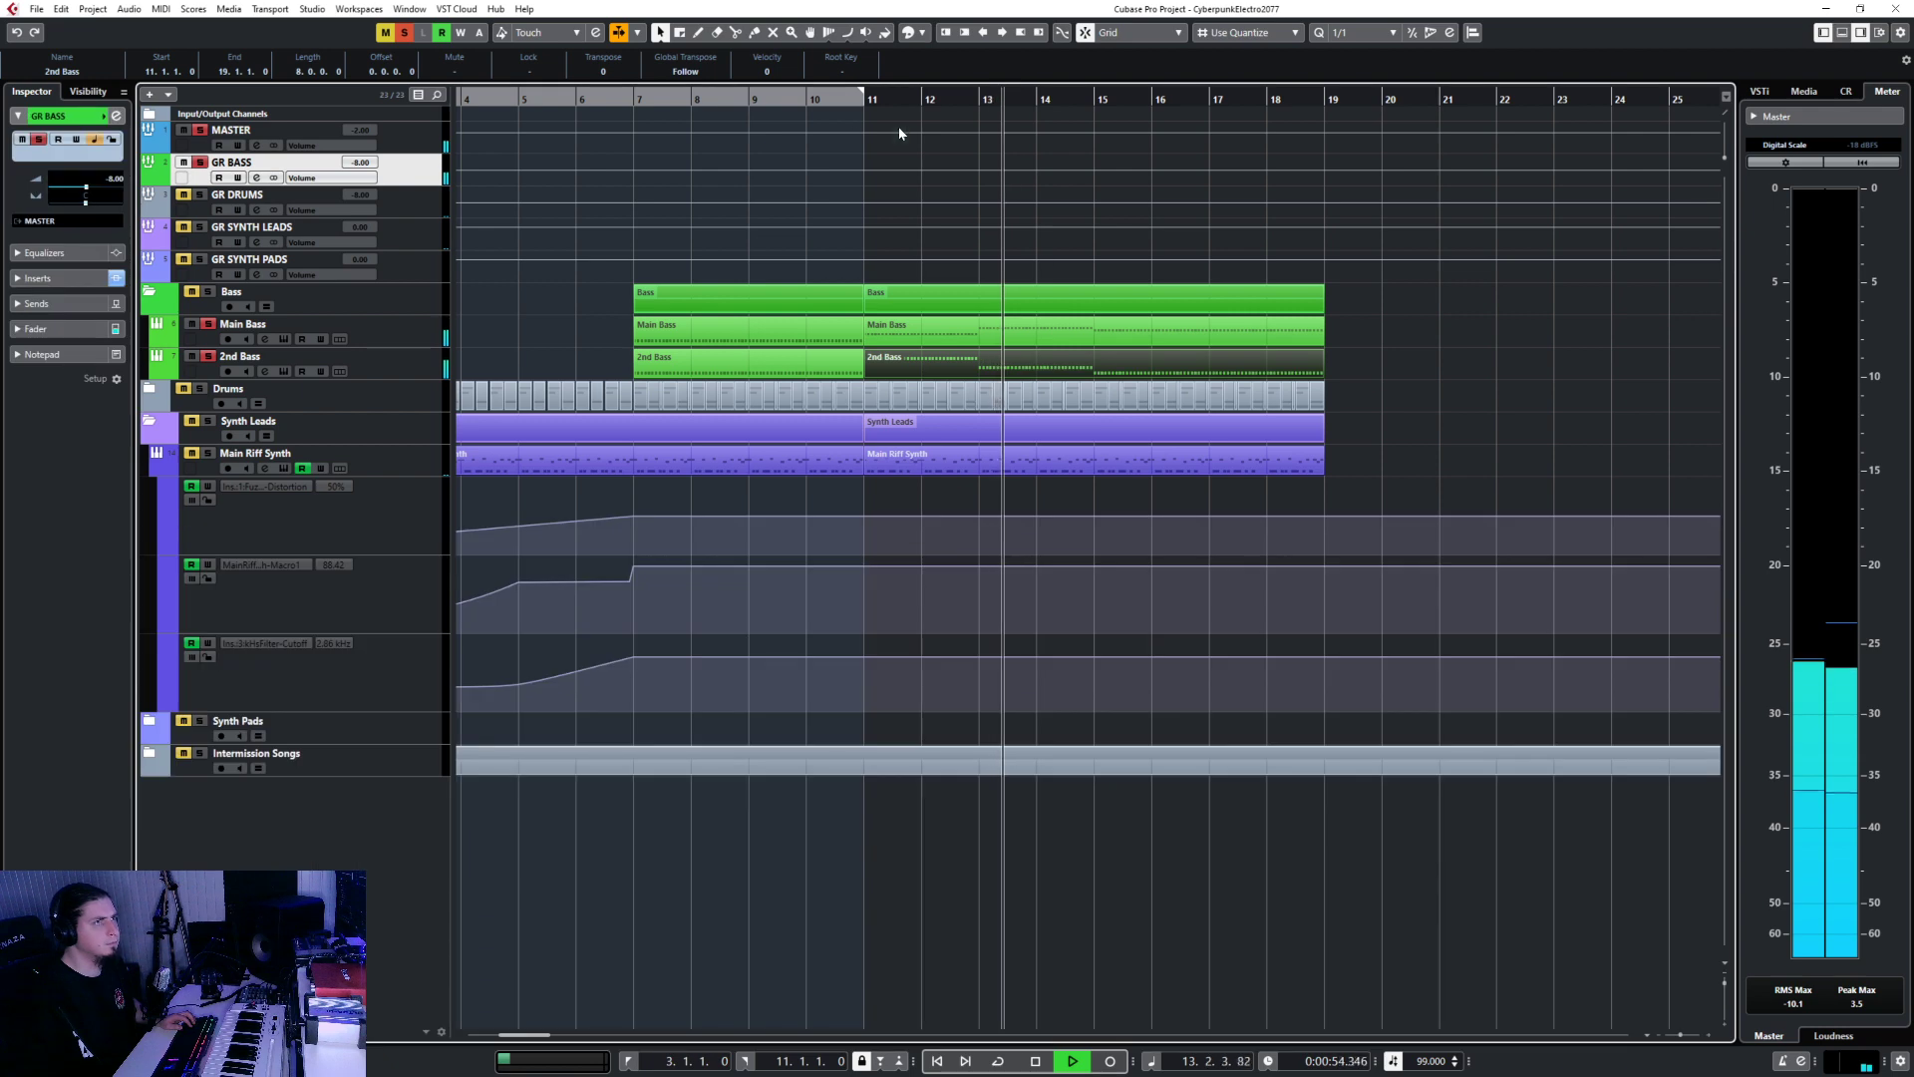
Check the Main Bass notes while replaying from bar 10, then unsolo GR BASS.
click(865, 100)
double_click(960, 338)
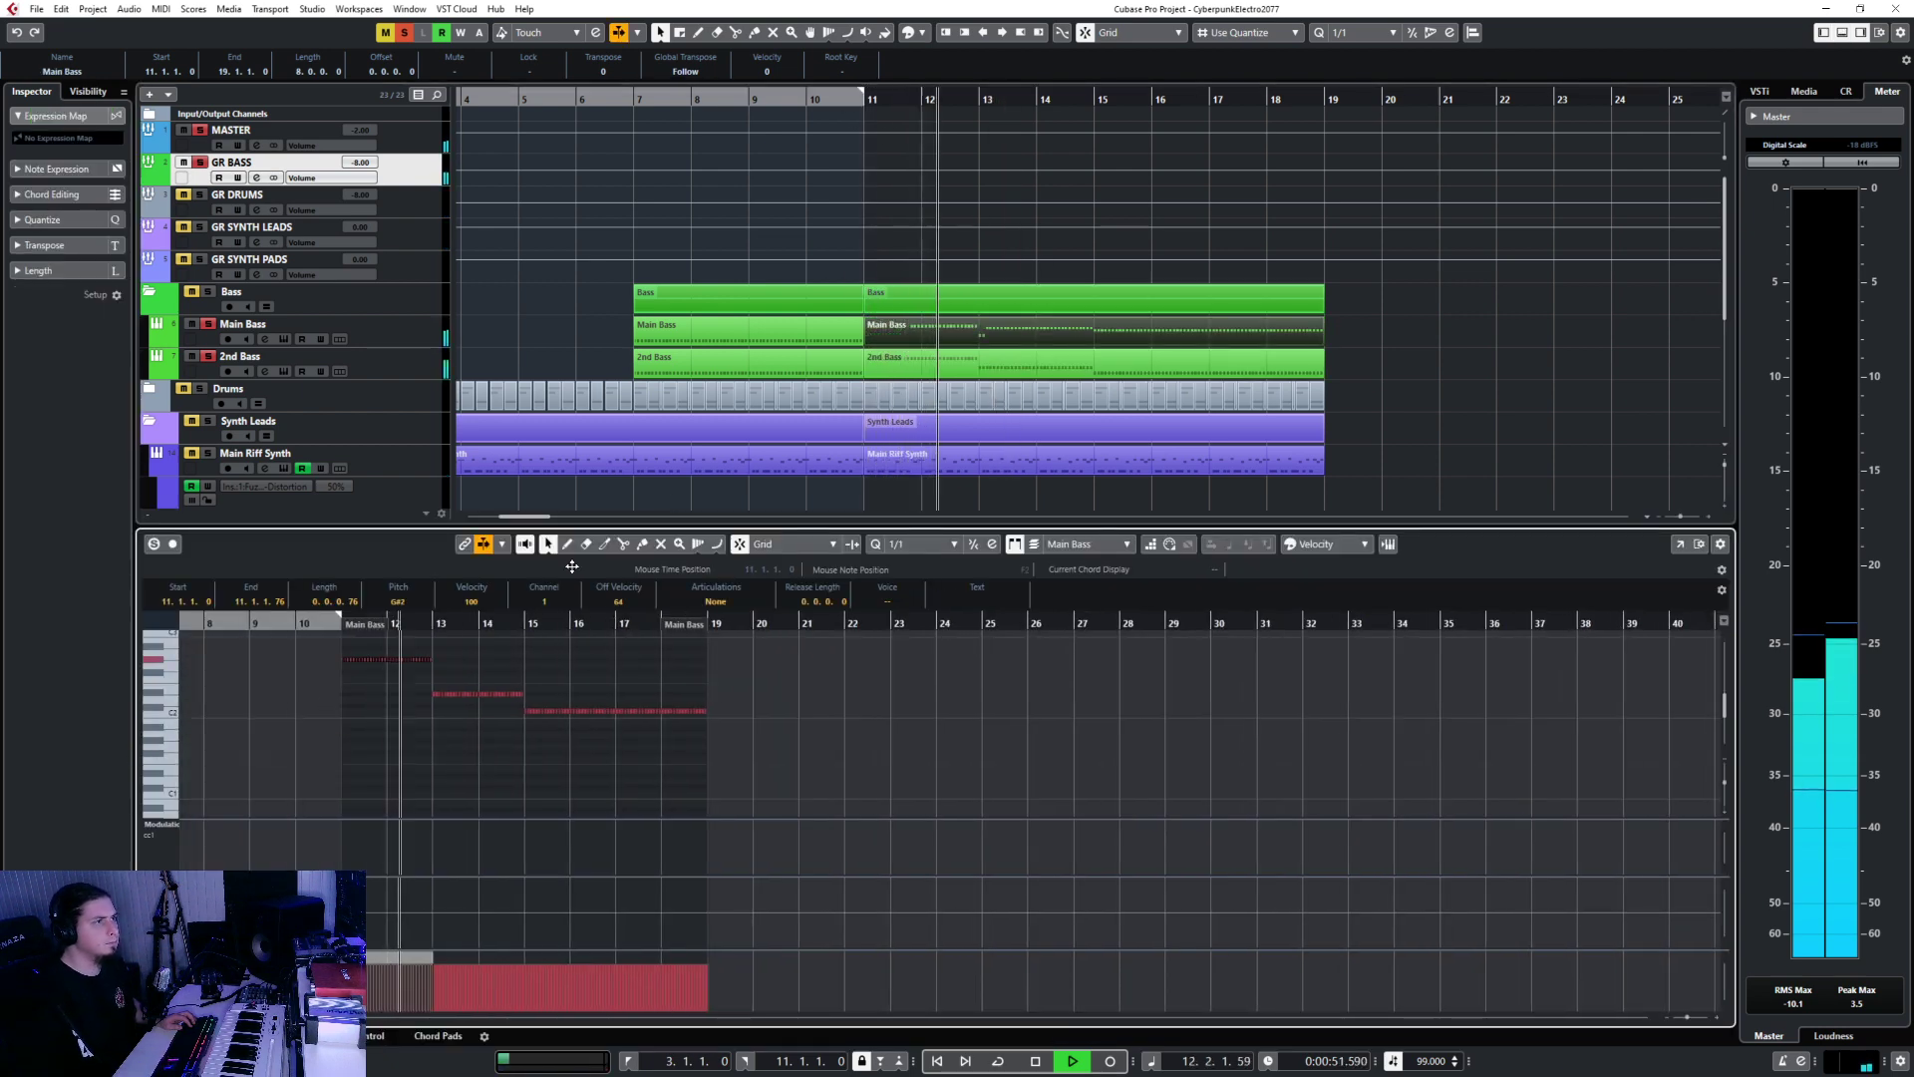
click(809, 99)
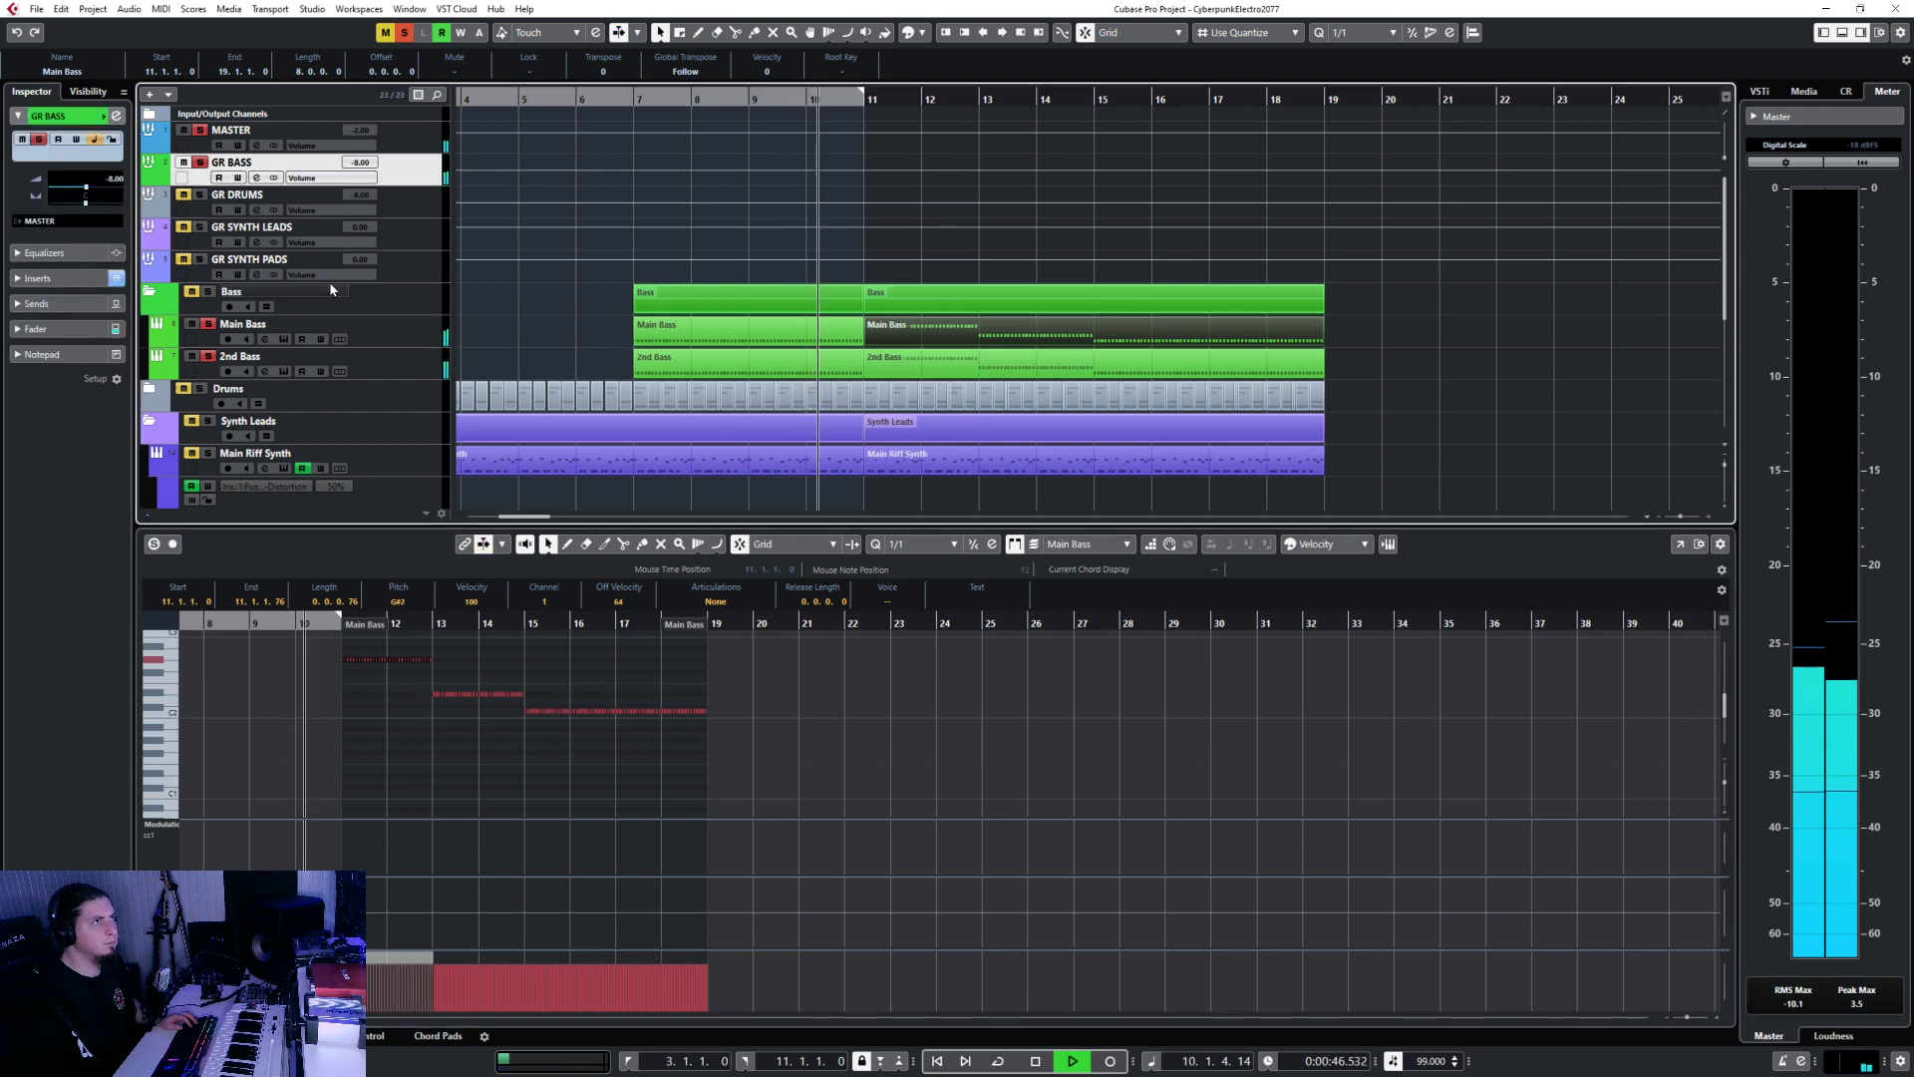
click(200, 163)
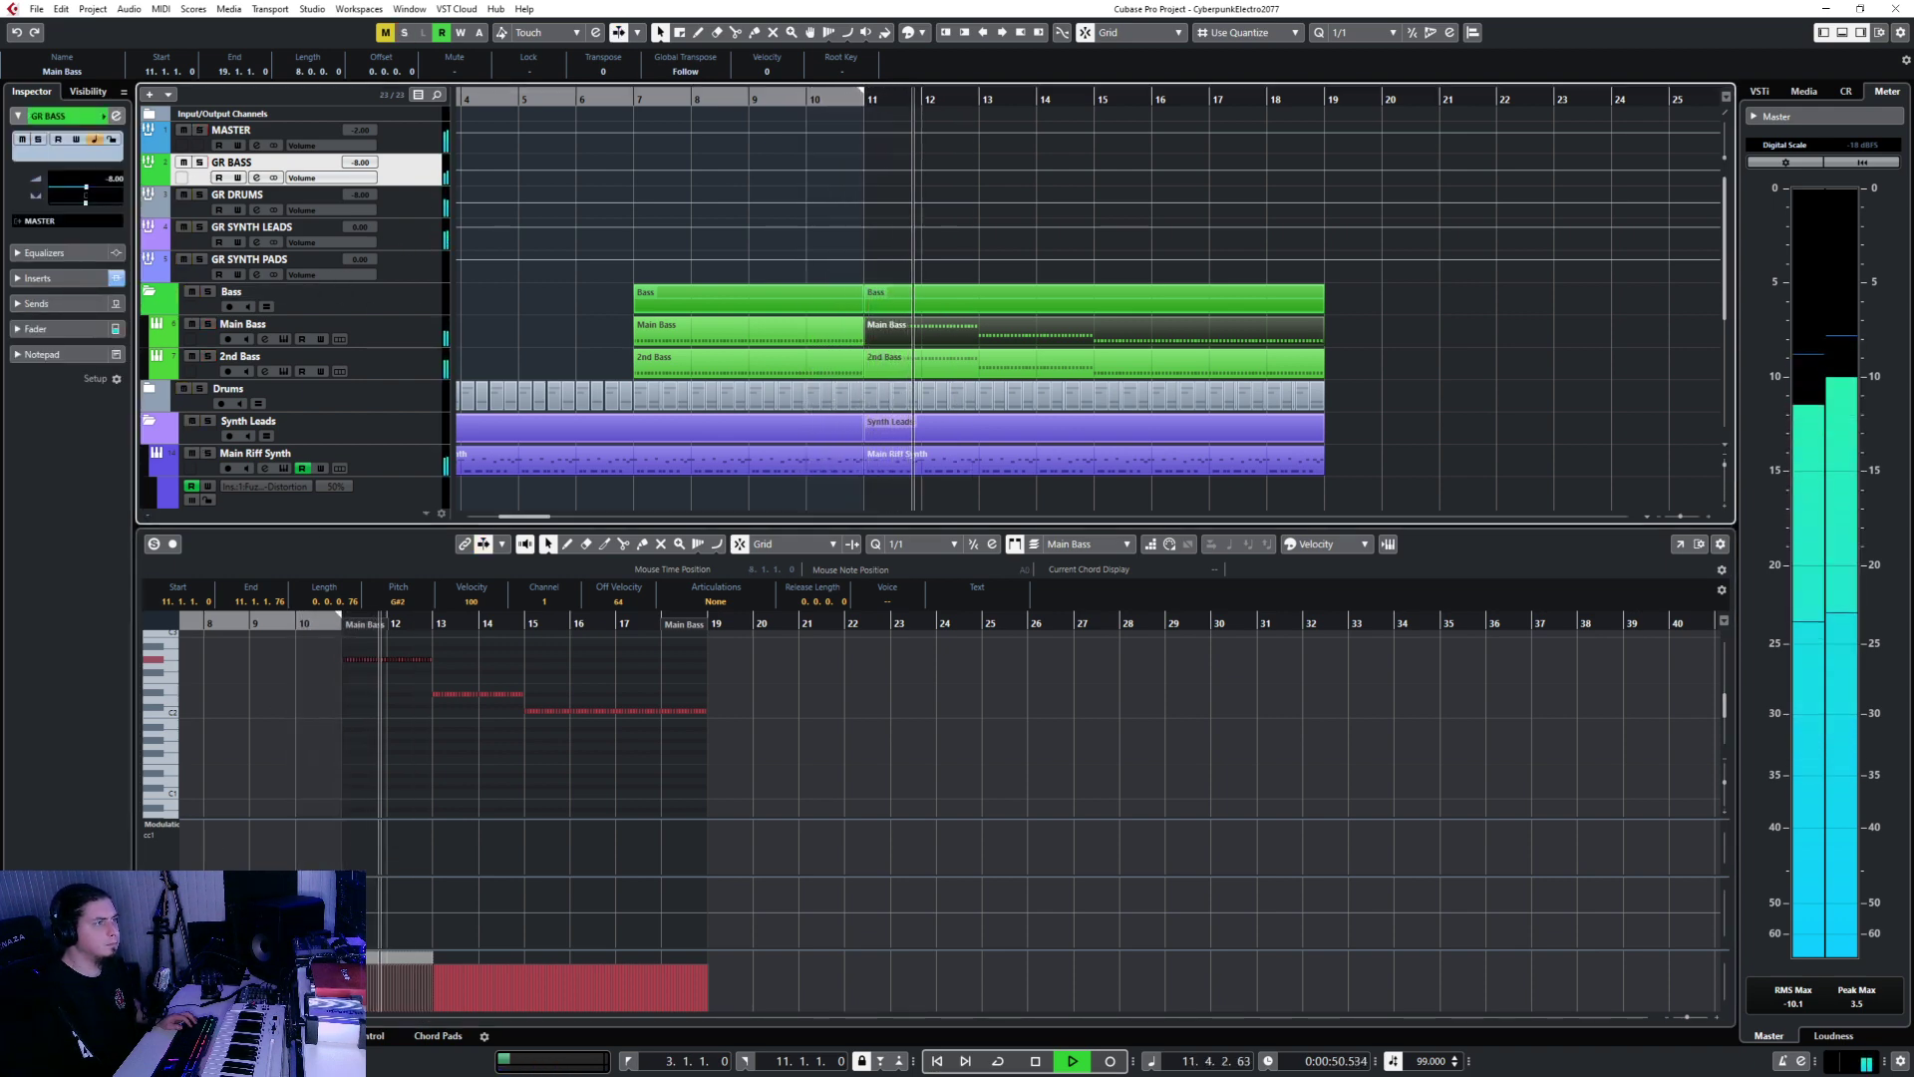
key(ctrl+alt+b)
Raise the Main Riff Synth's low C1 notes in bars 13–14 to D1 and play them back.
click(423, 457)
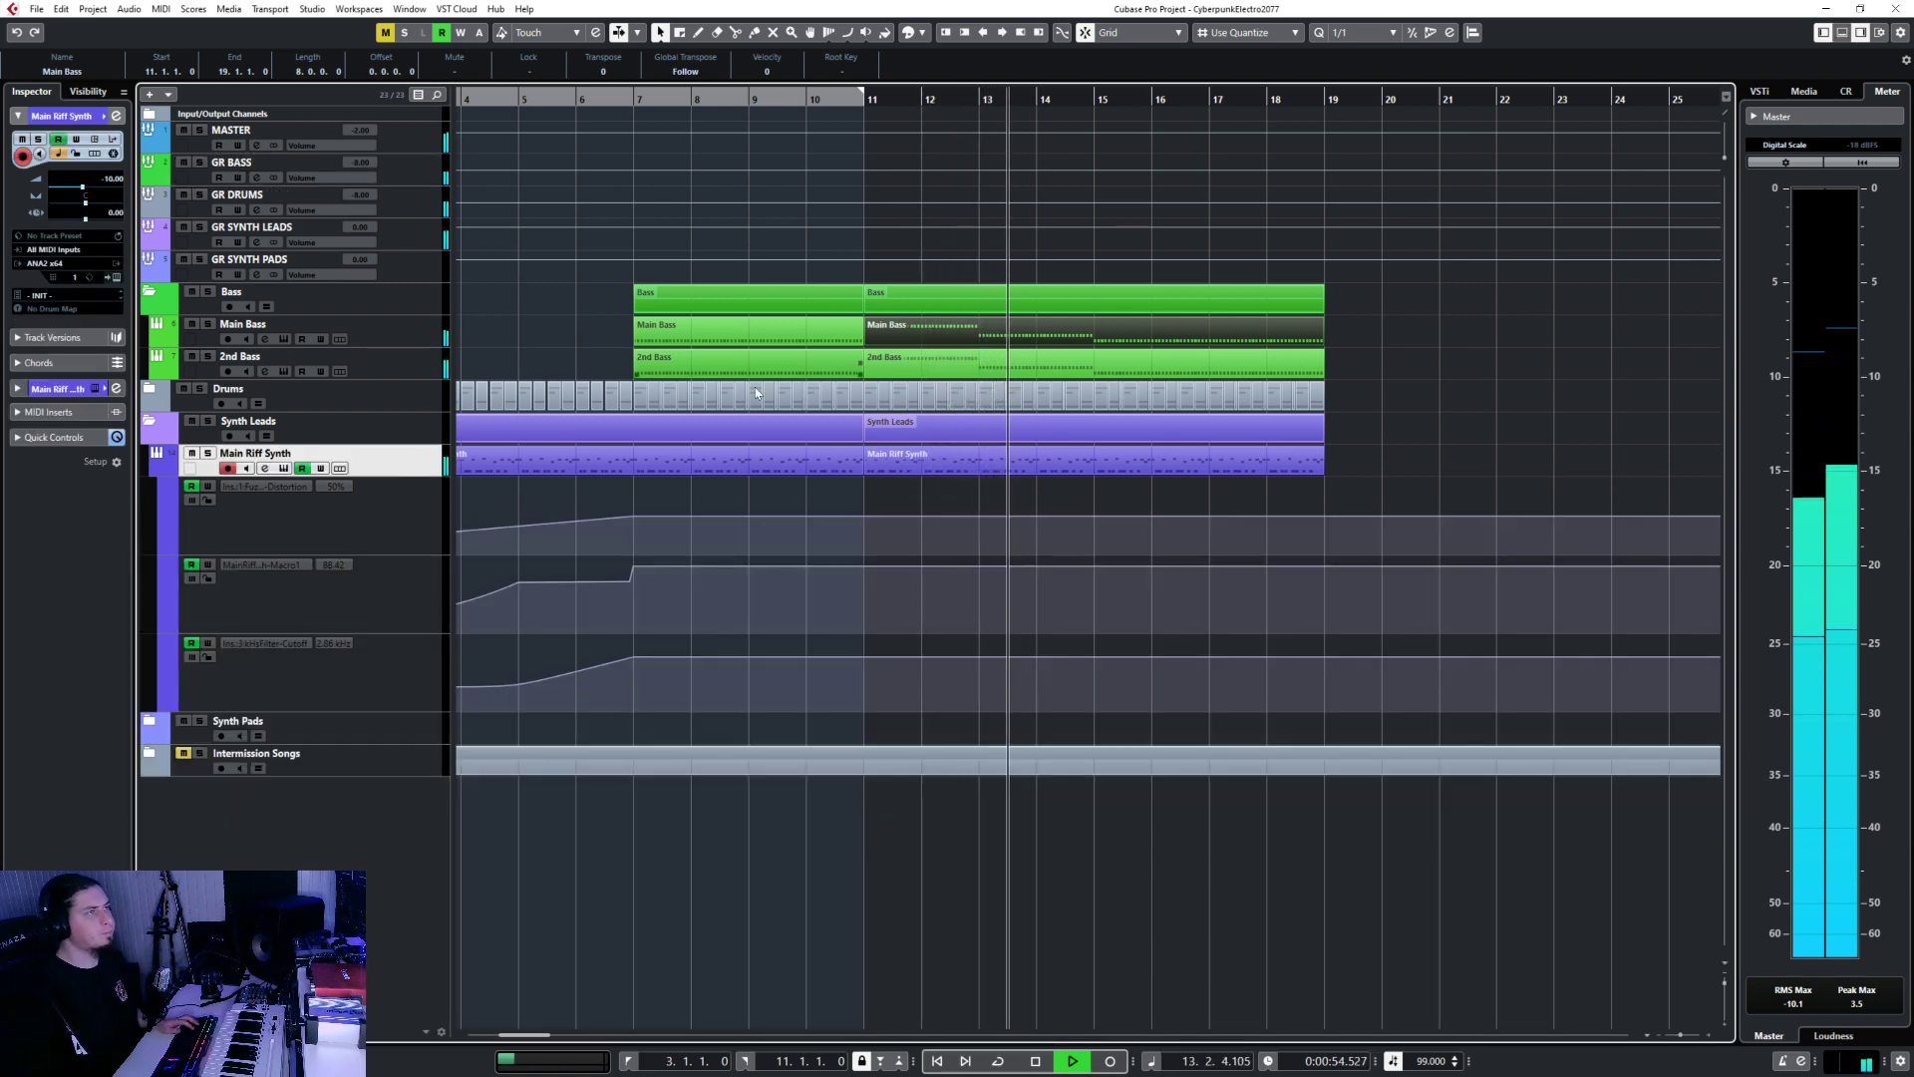
click(929, 466)
double_click(930, 466)
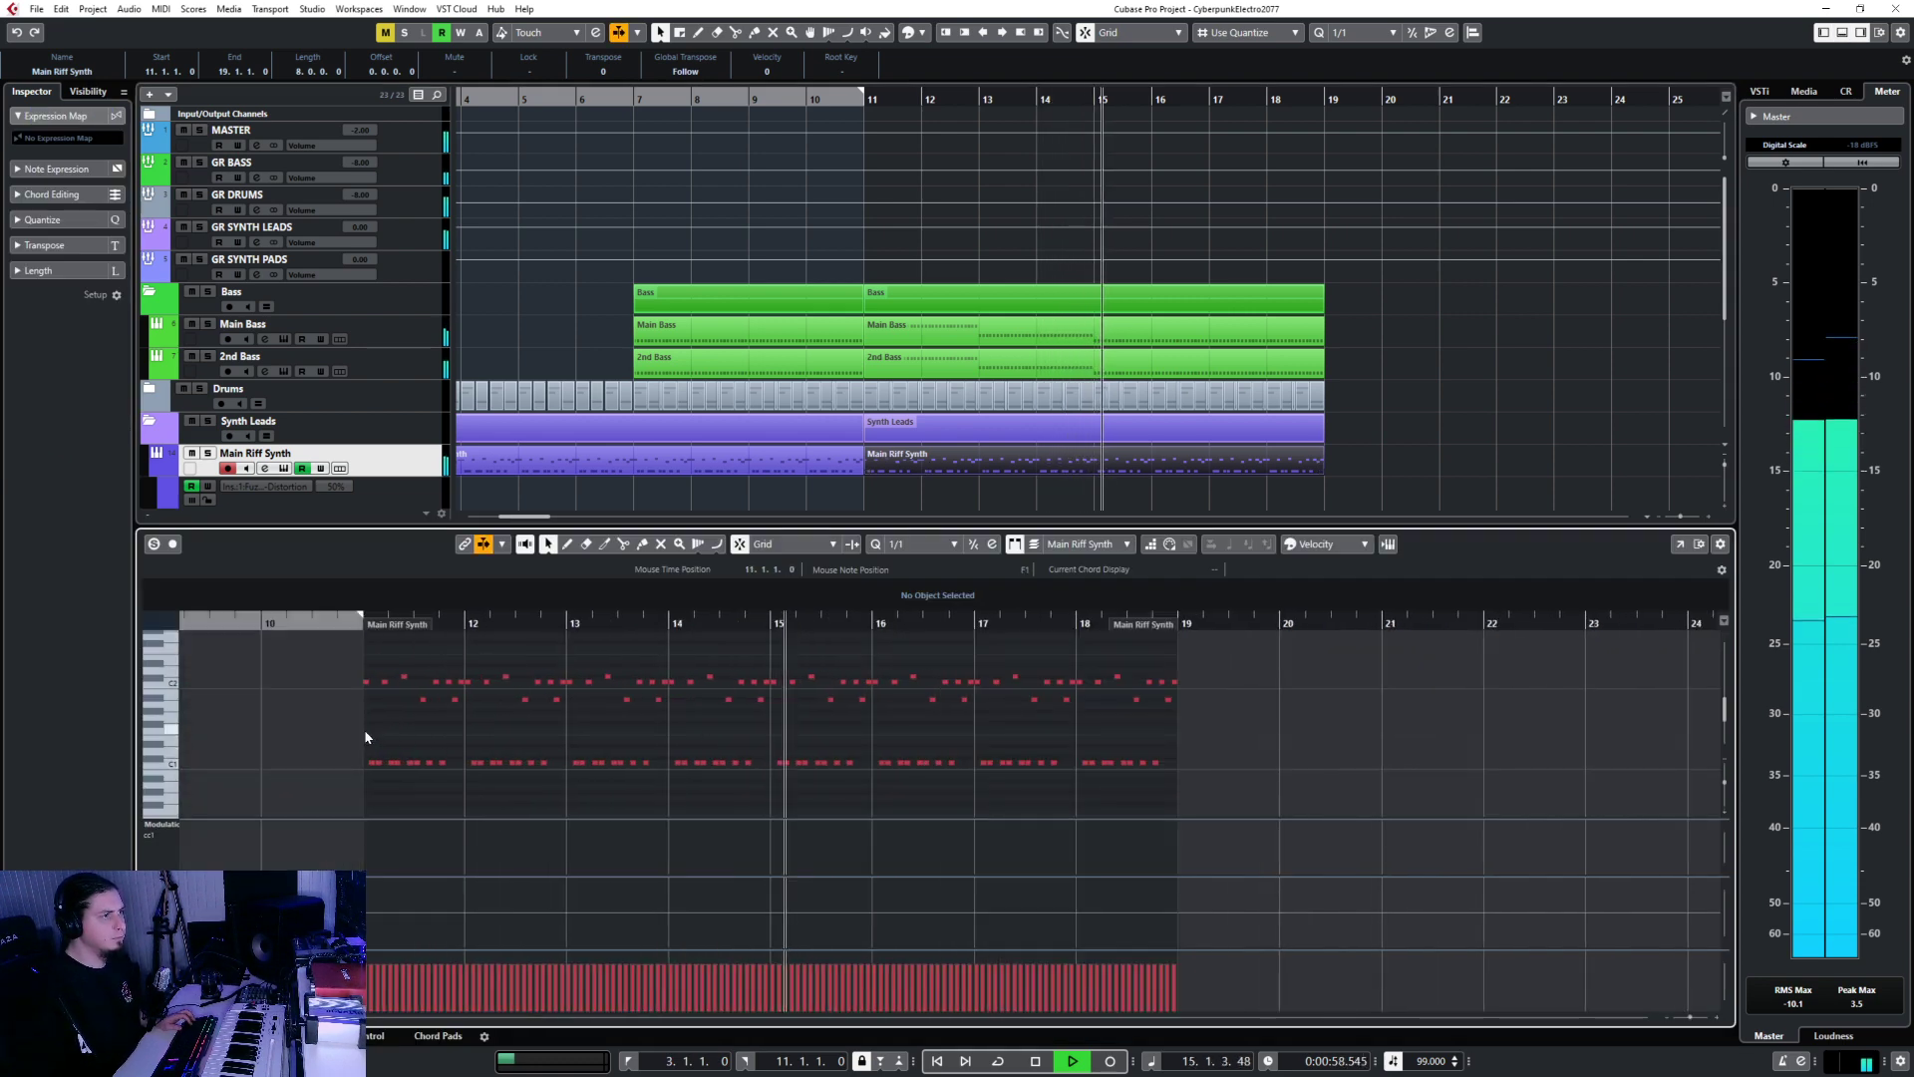
drag(337, 740, 762, 757)
key(Up)
key(Up)
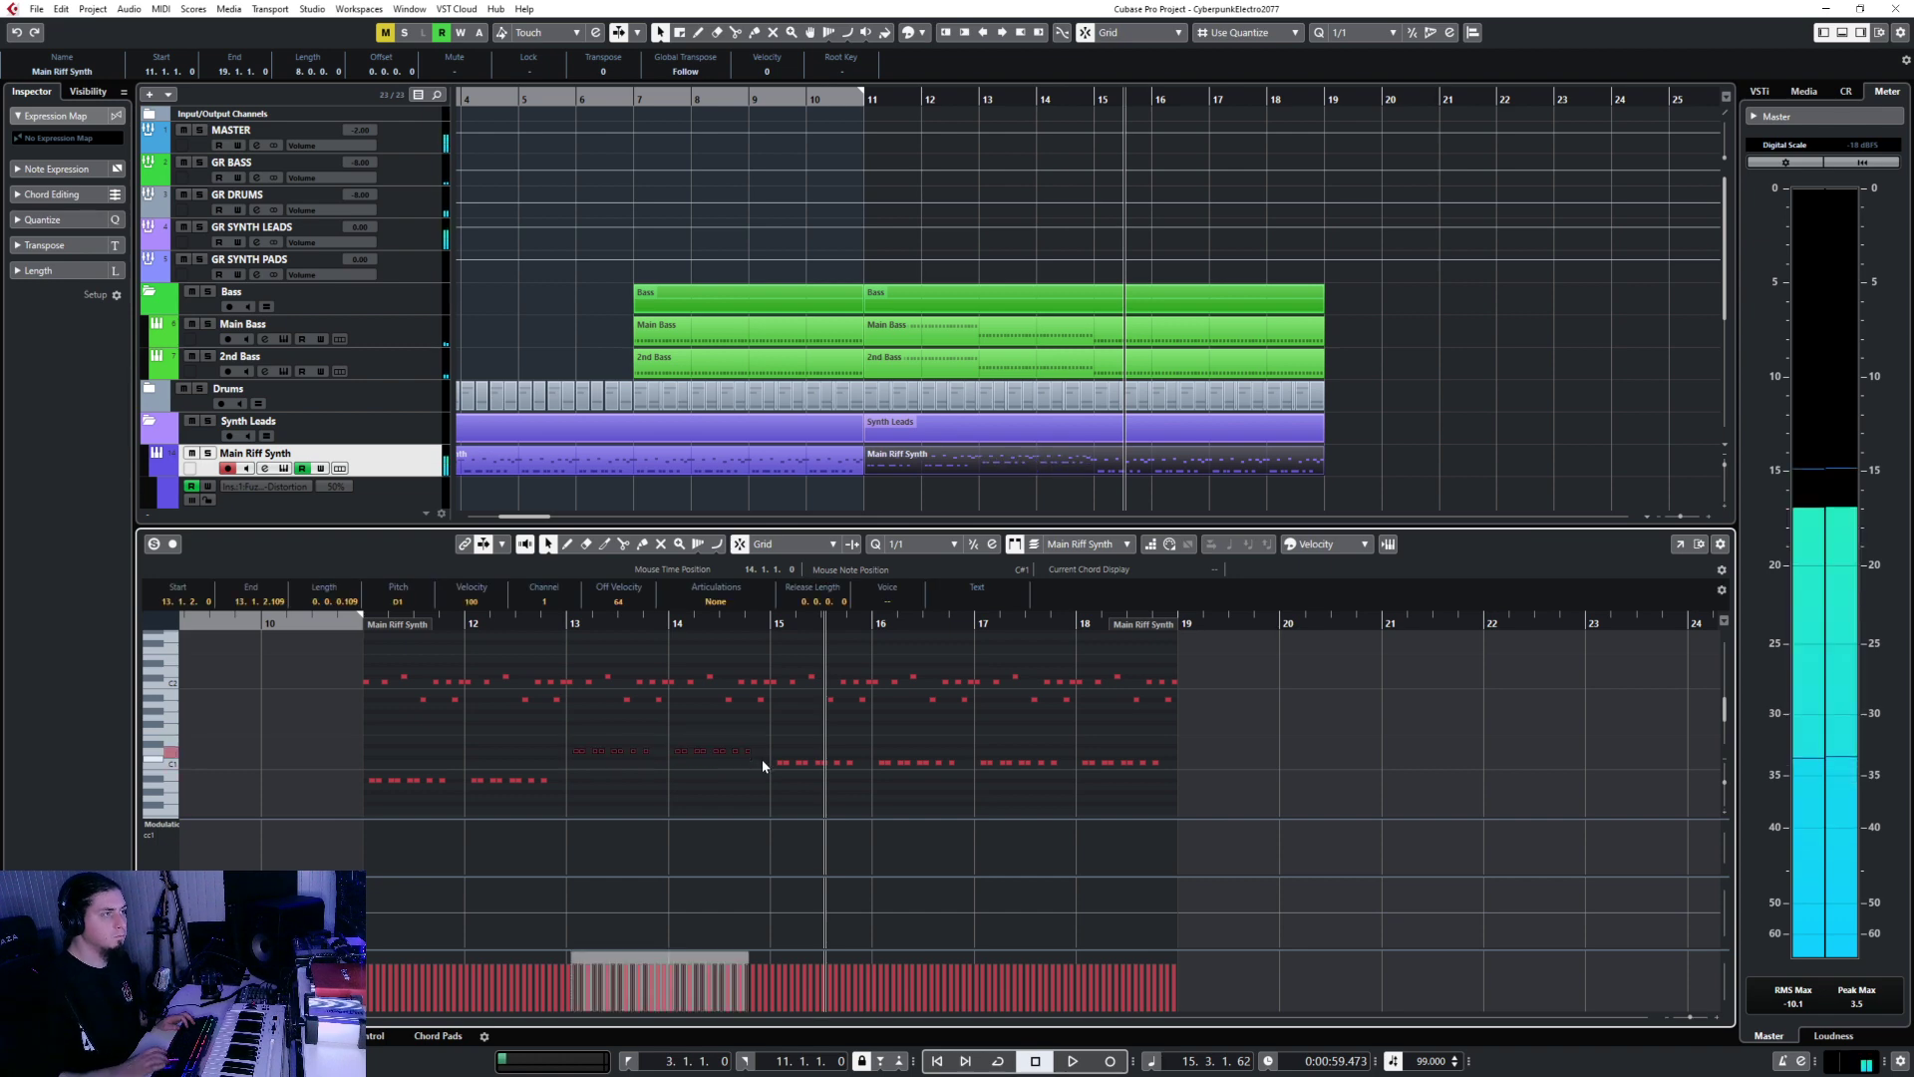
key(space)
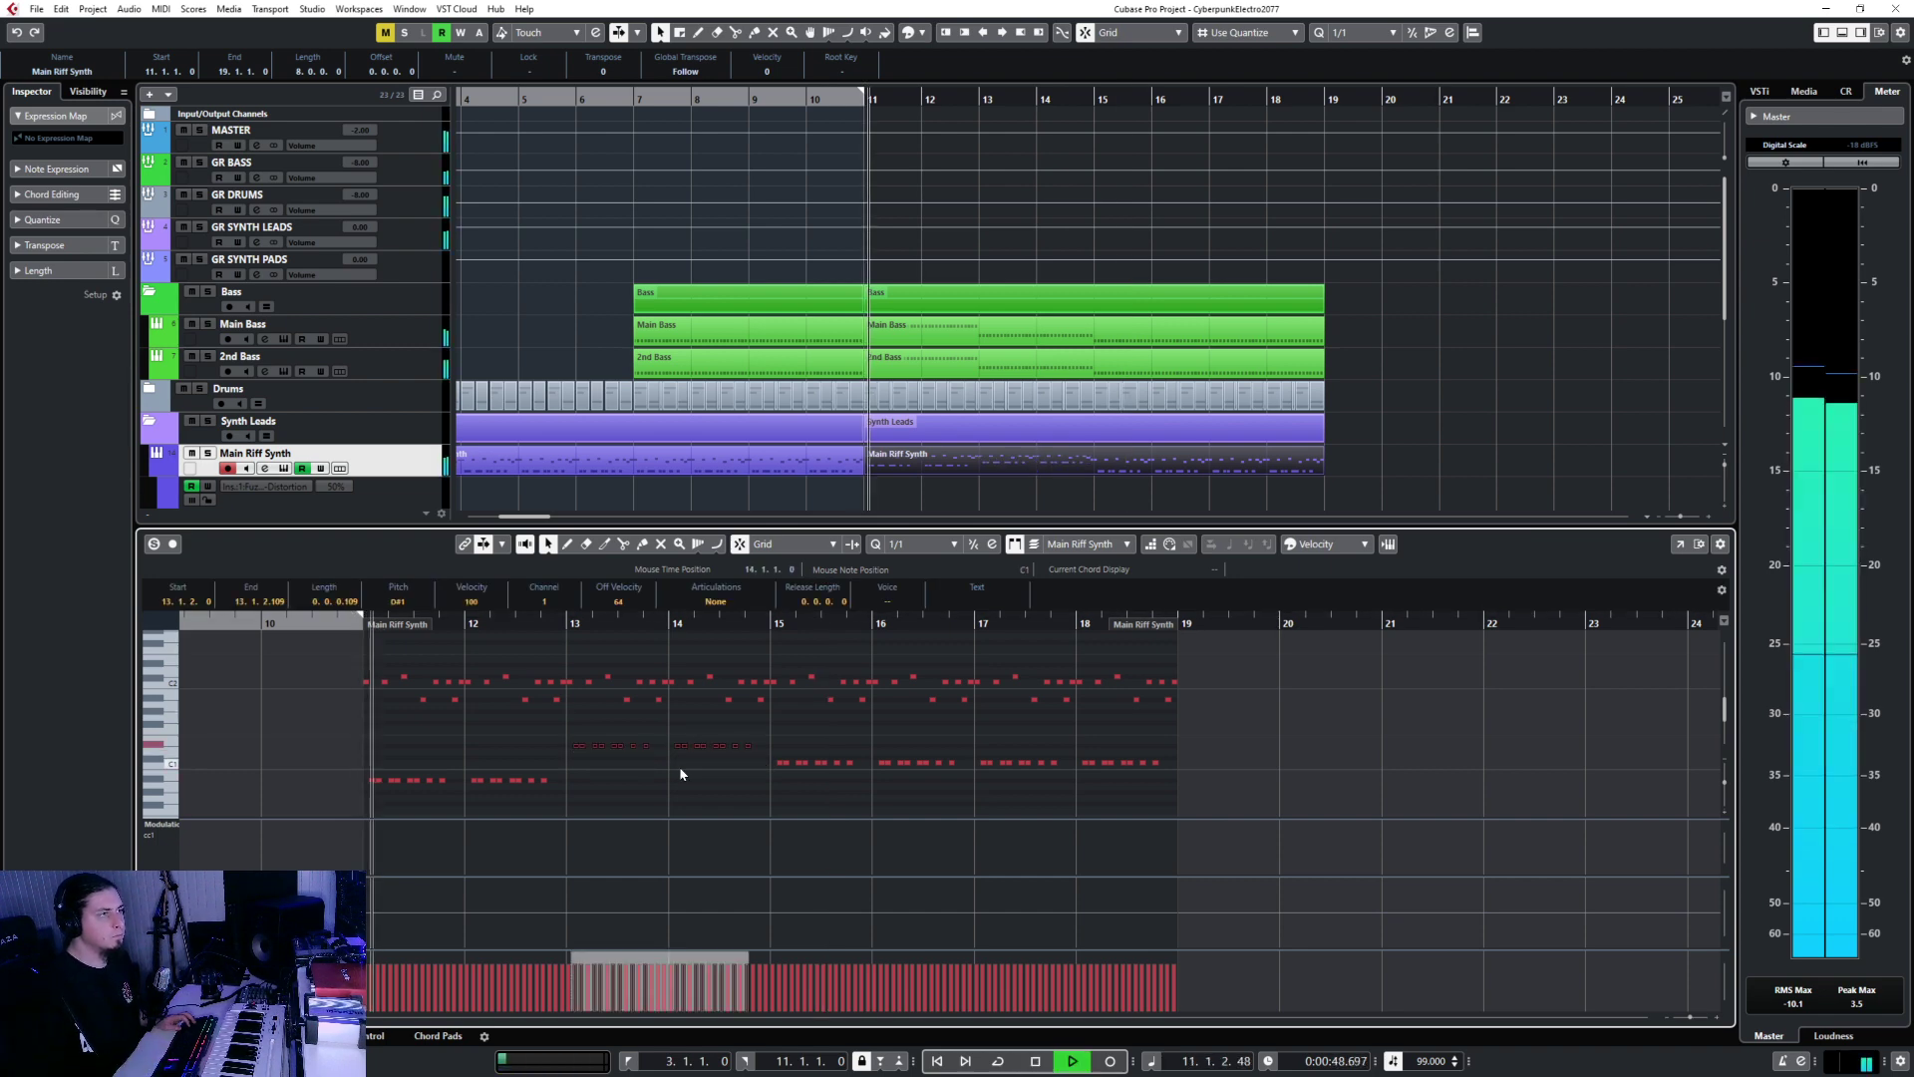
click(650, 804)
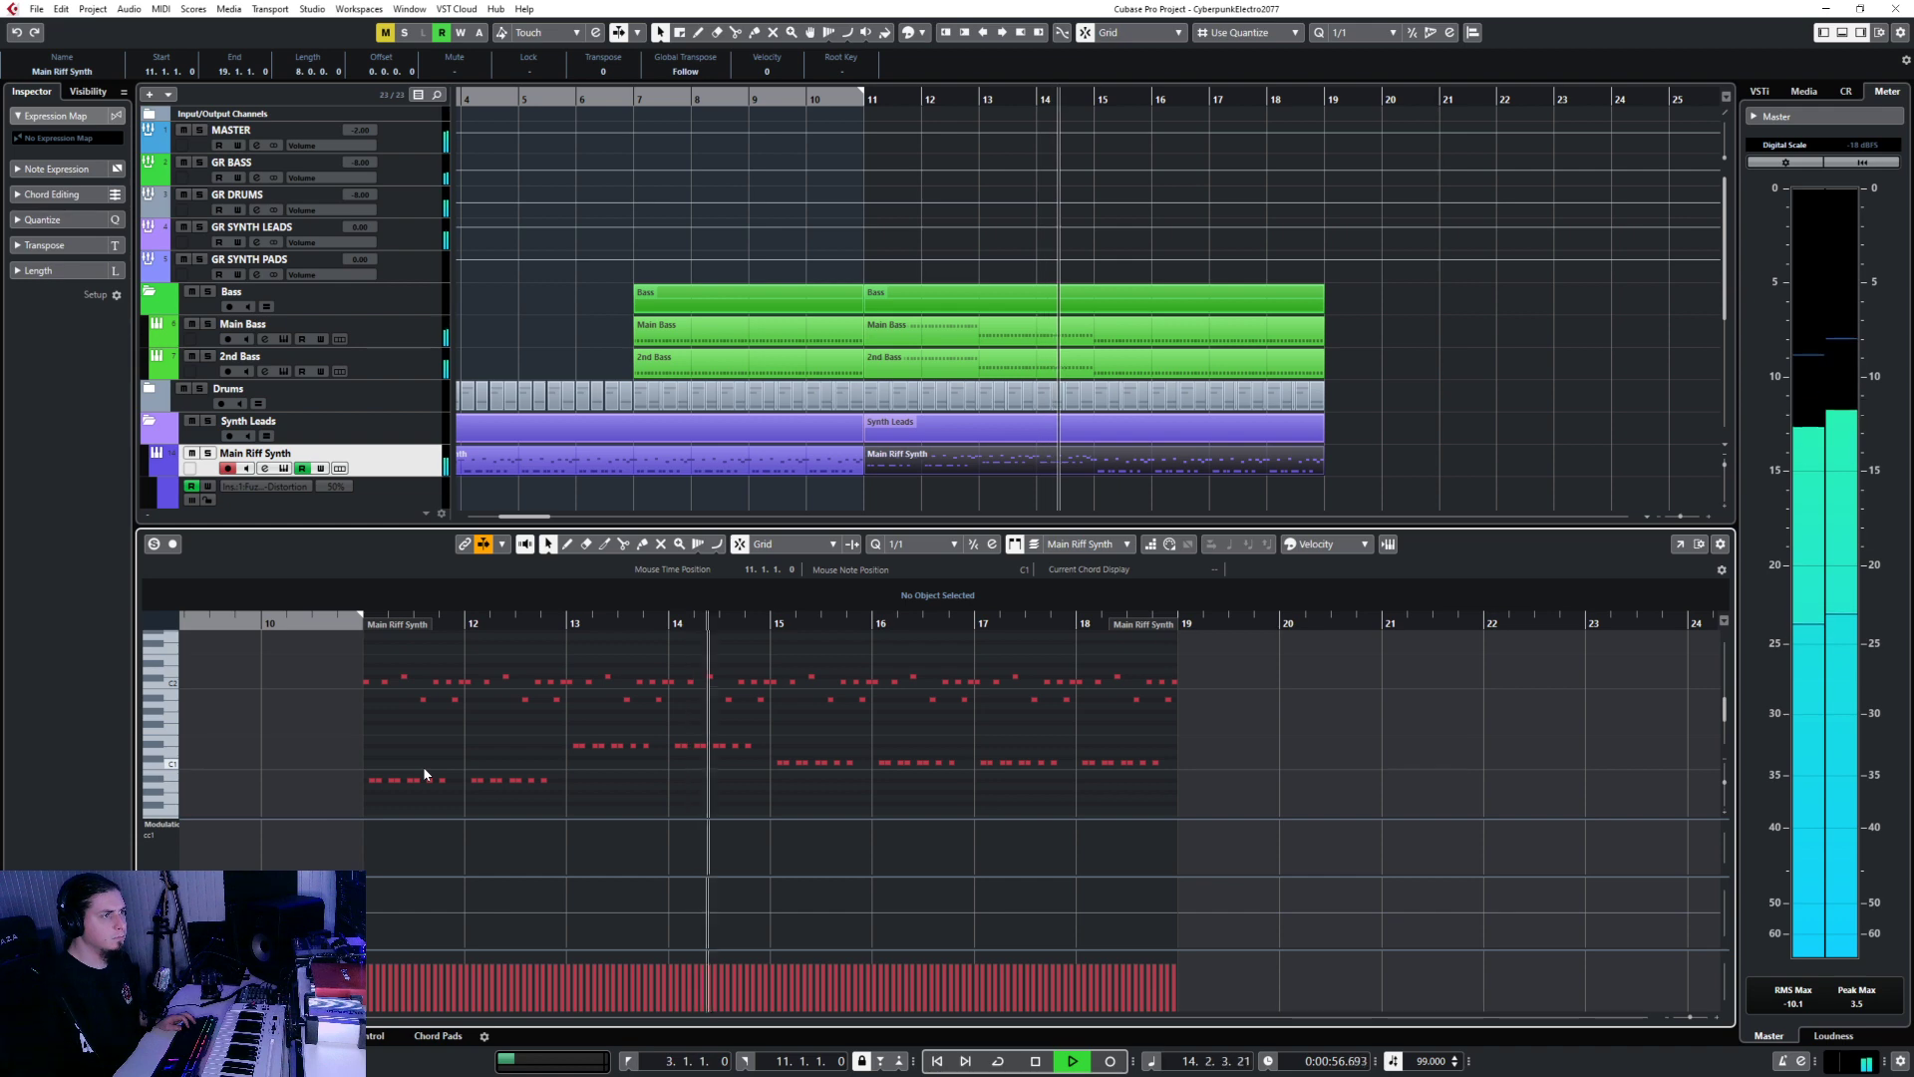
drag(516, 735, 762, 752)
click(576, 755)
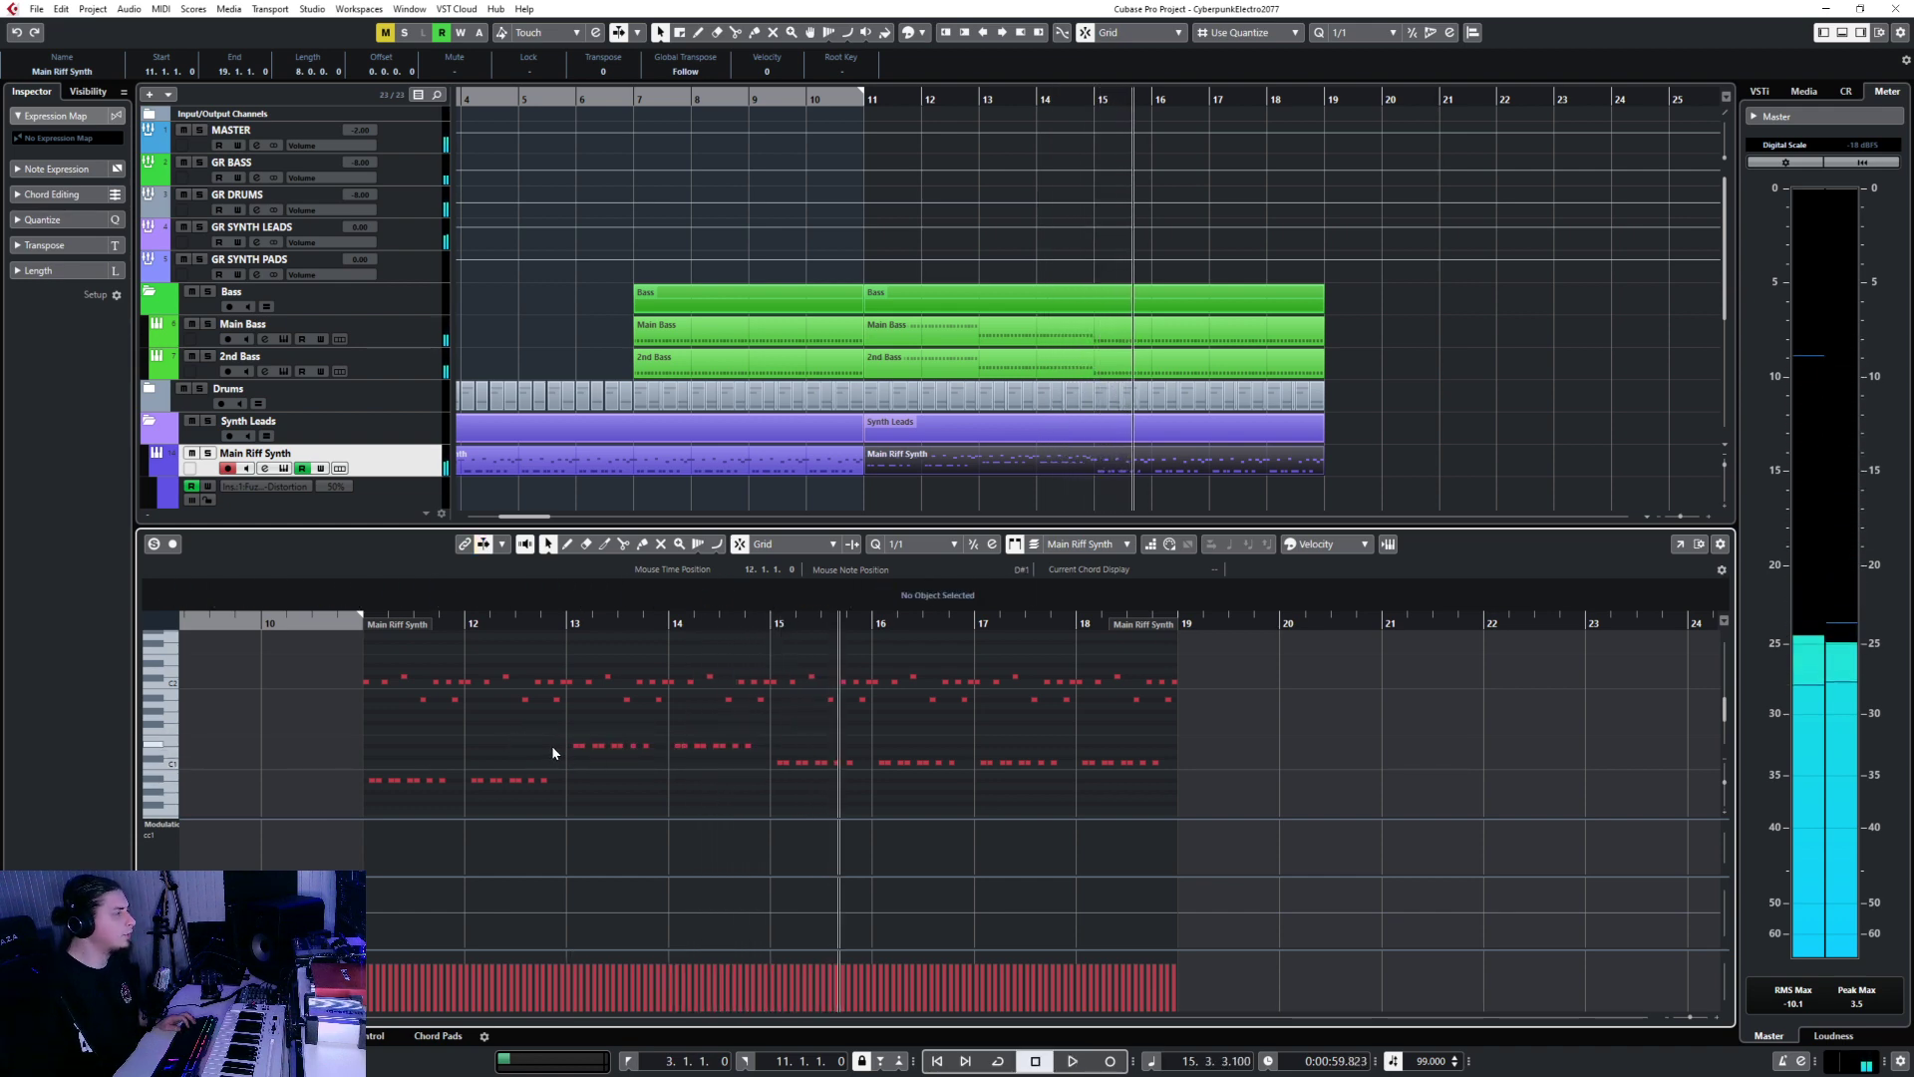
key(ctrl+e)
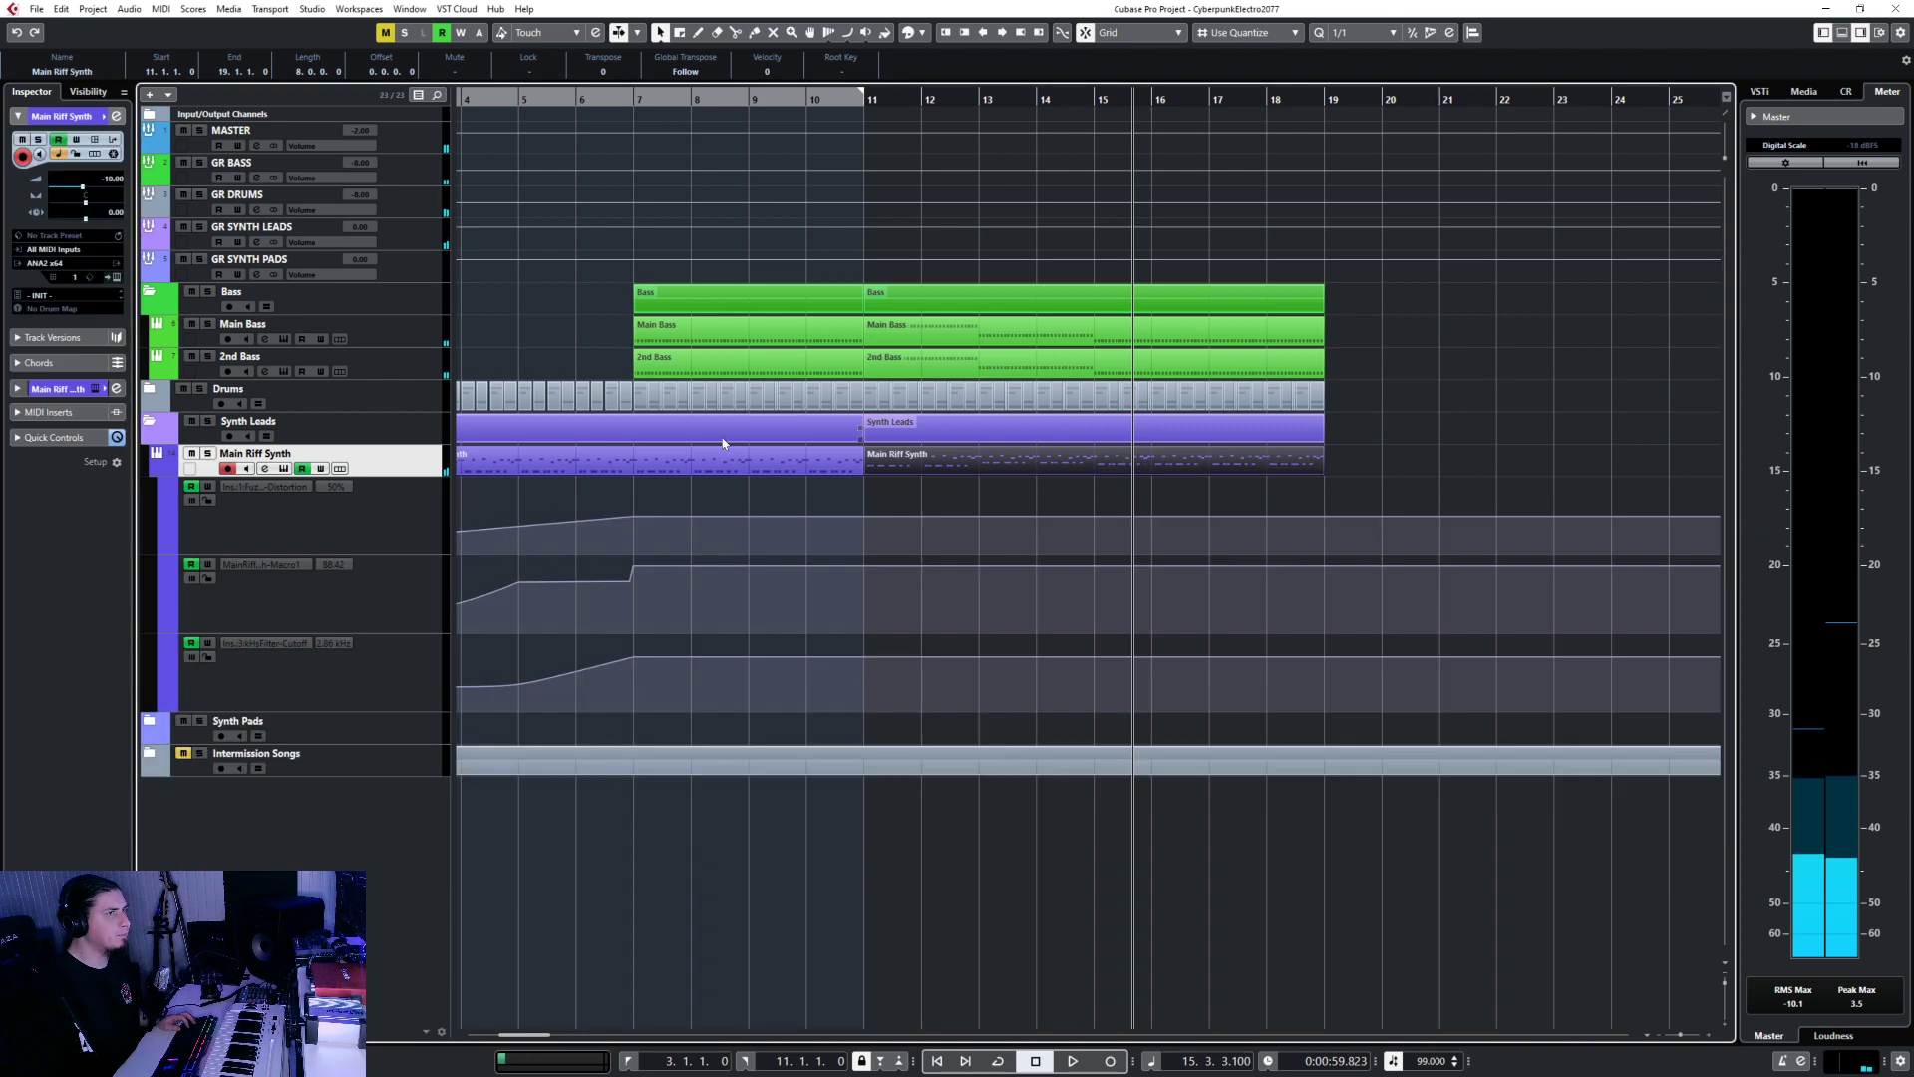
Set the GR BASS group volume to -4 dB, correcting an accidental -74 entry.
click(406, 273)
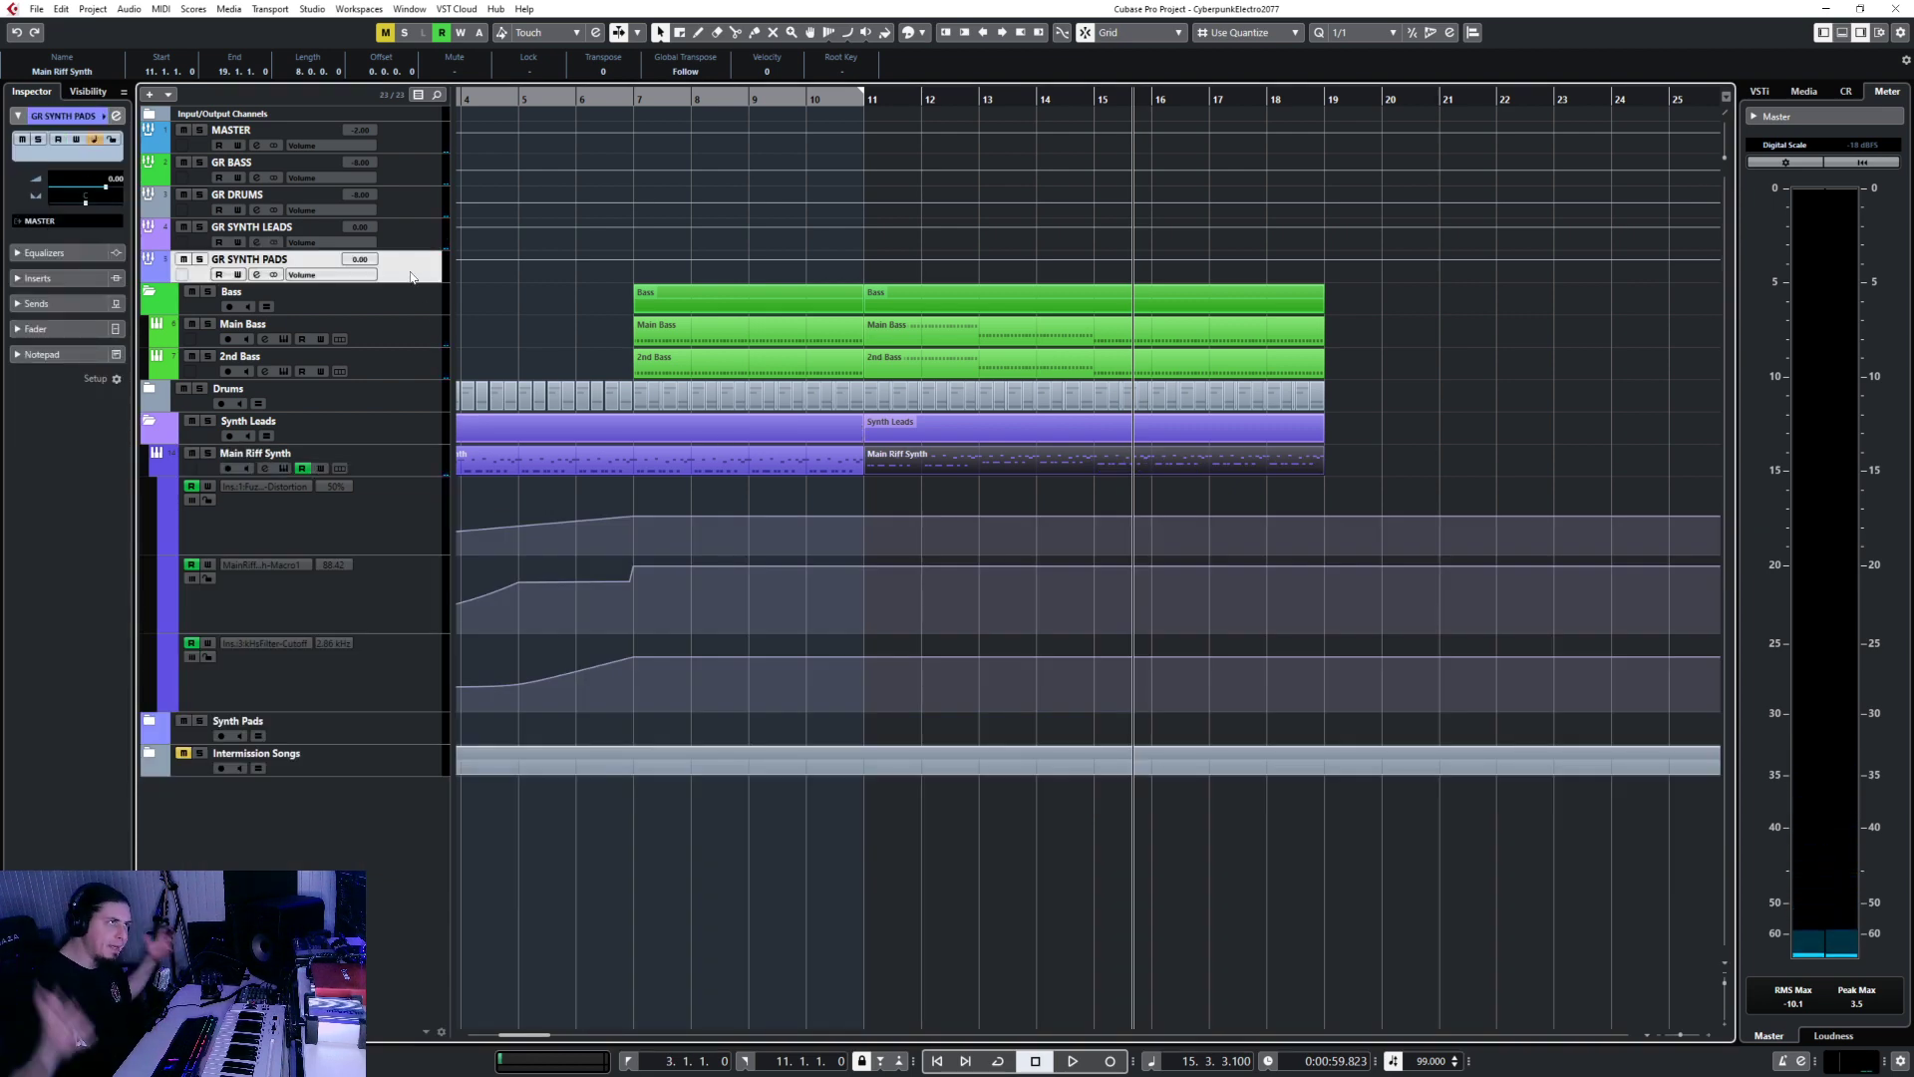
click(407, 183)
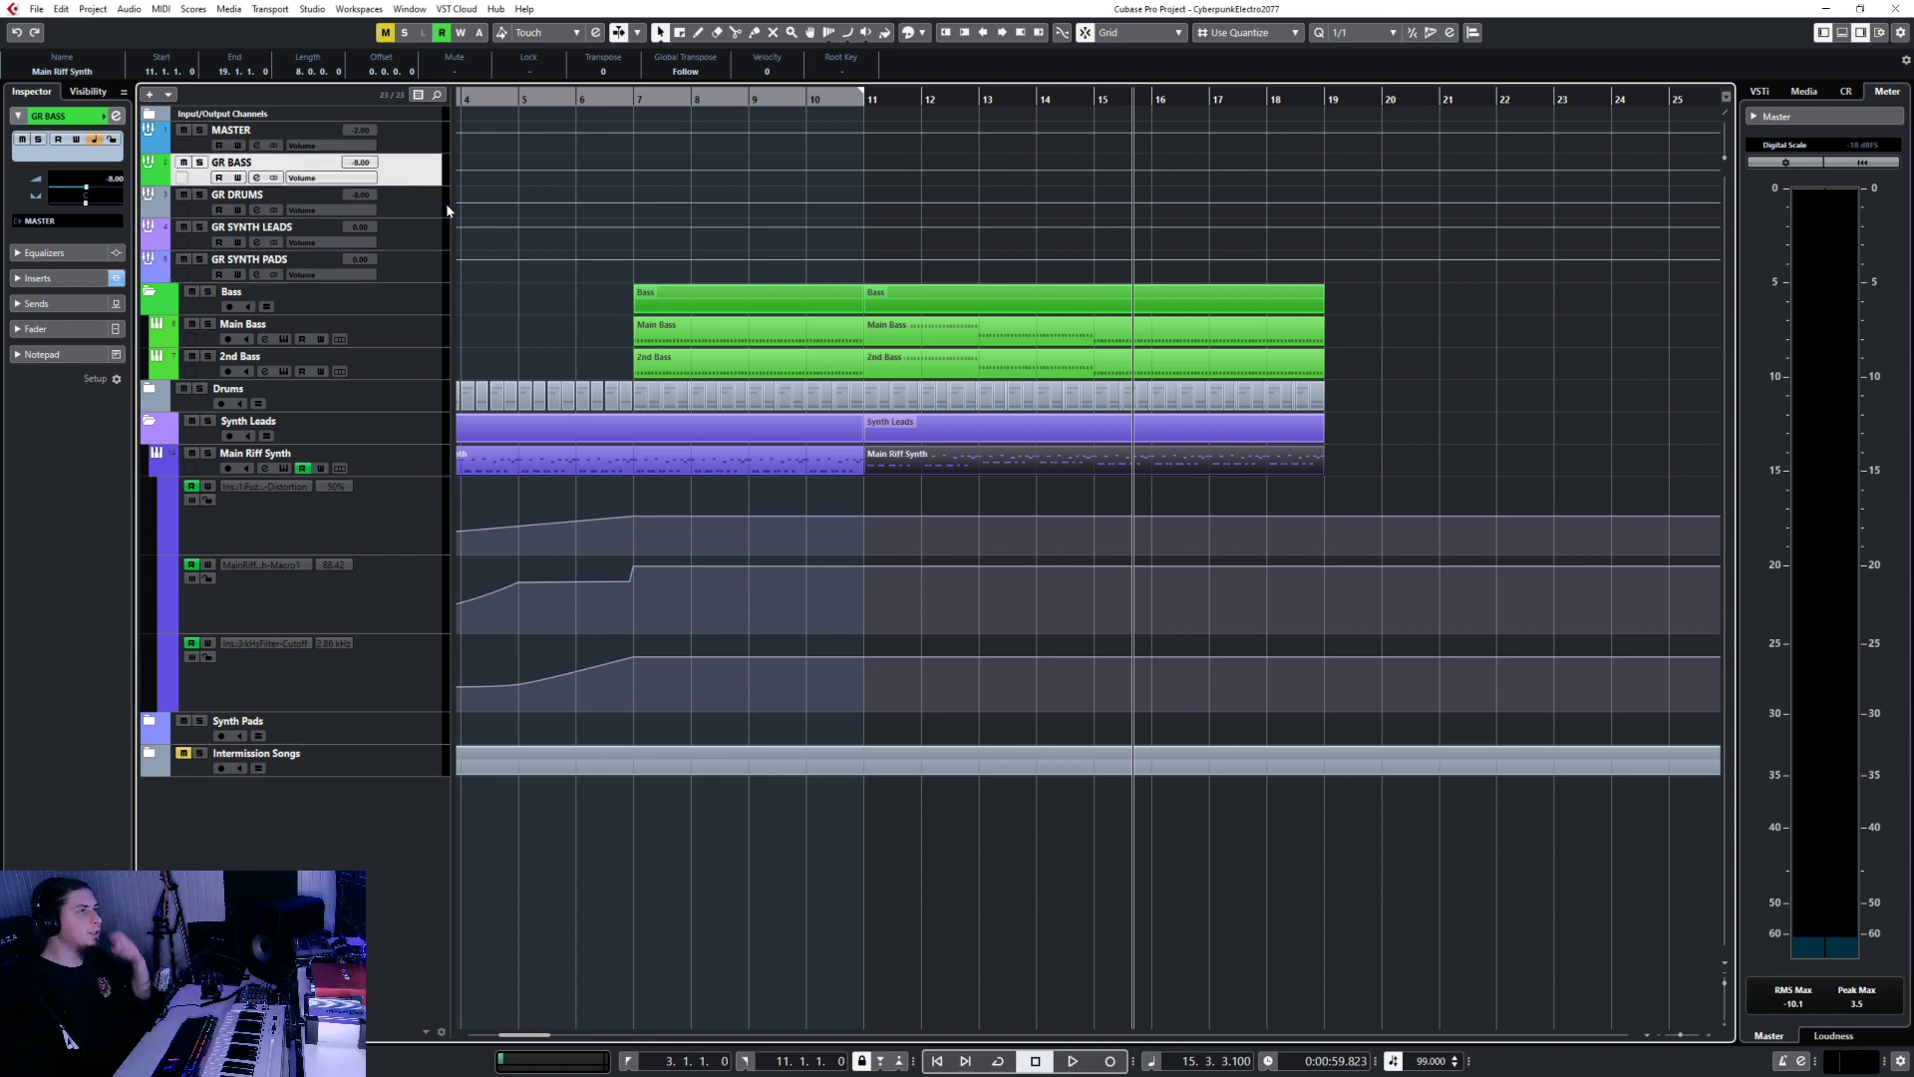
text(-)
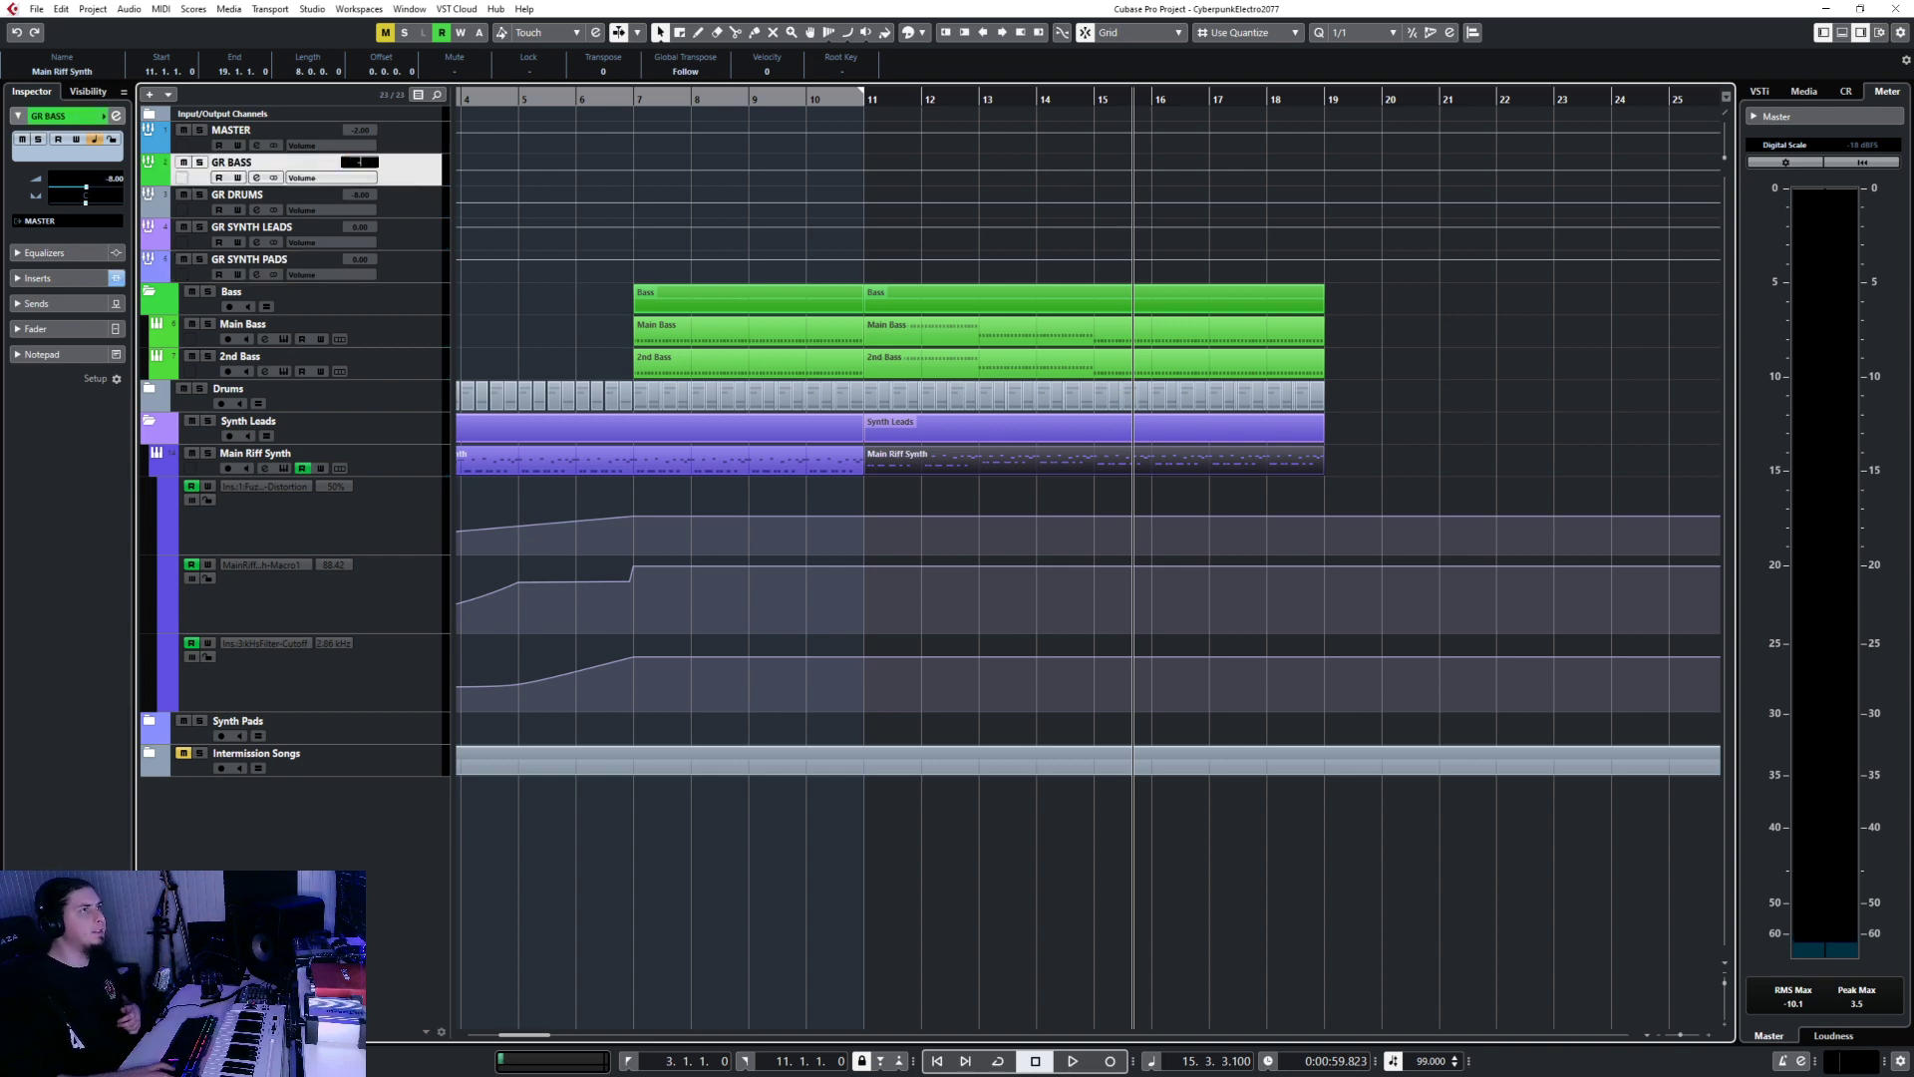
text(74)
key(Return)
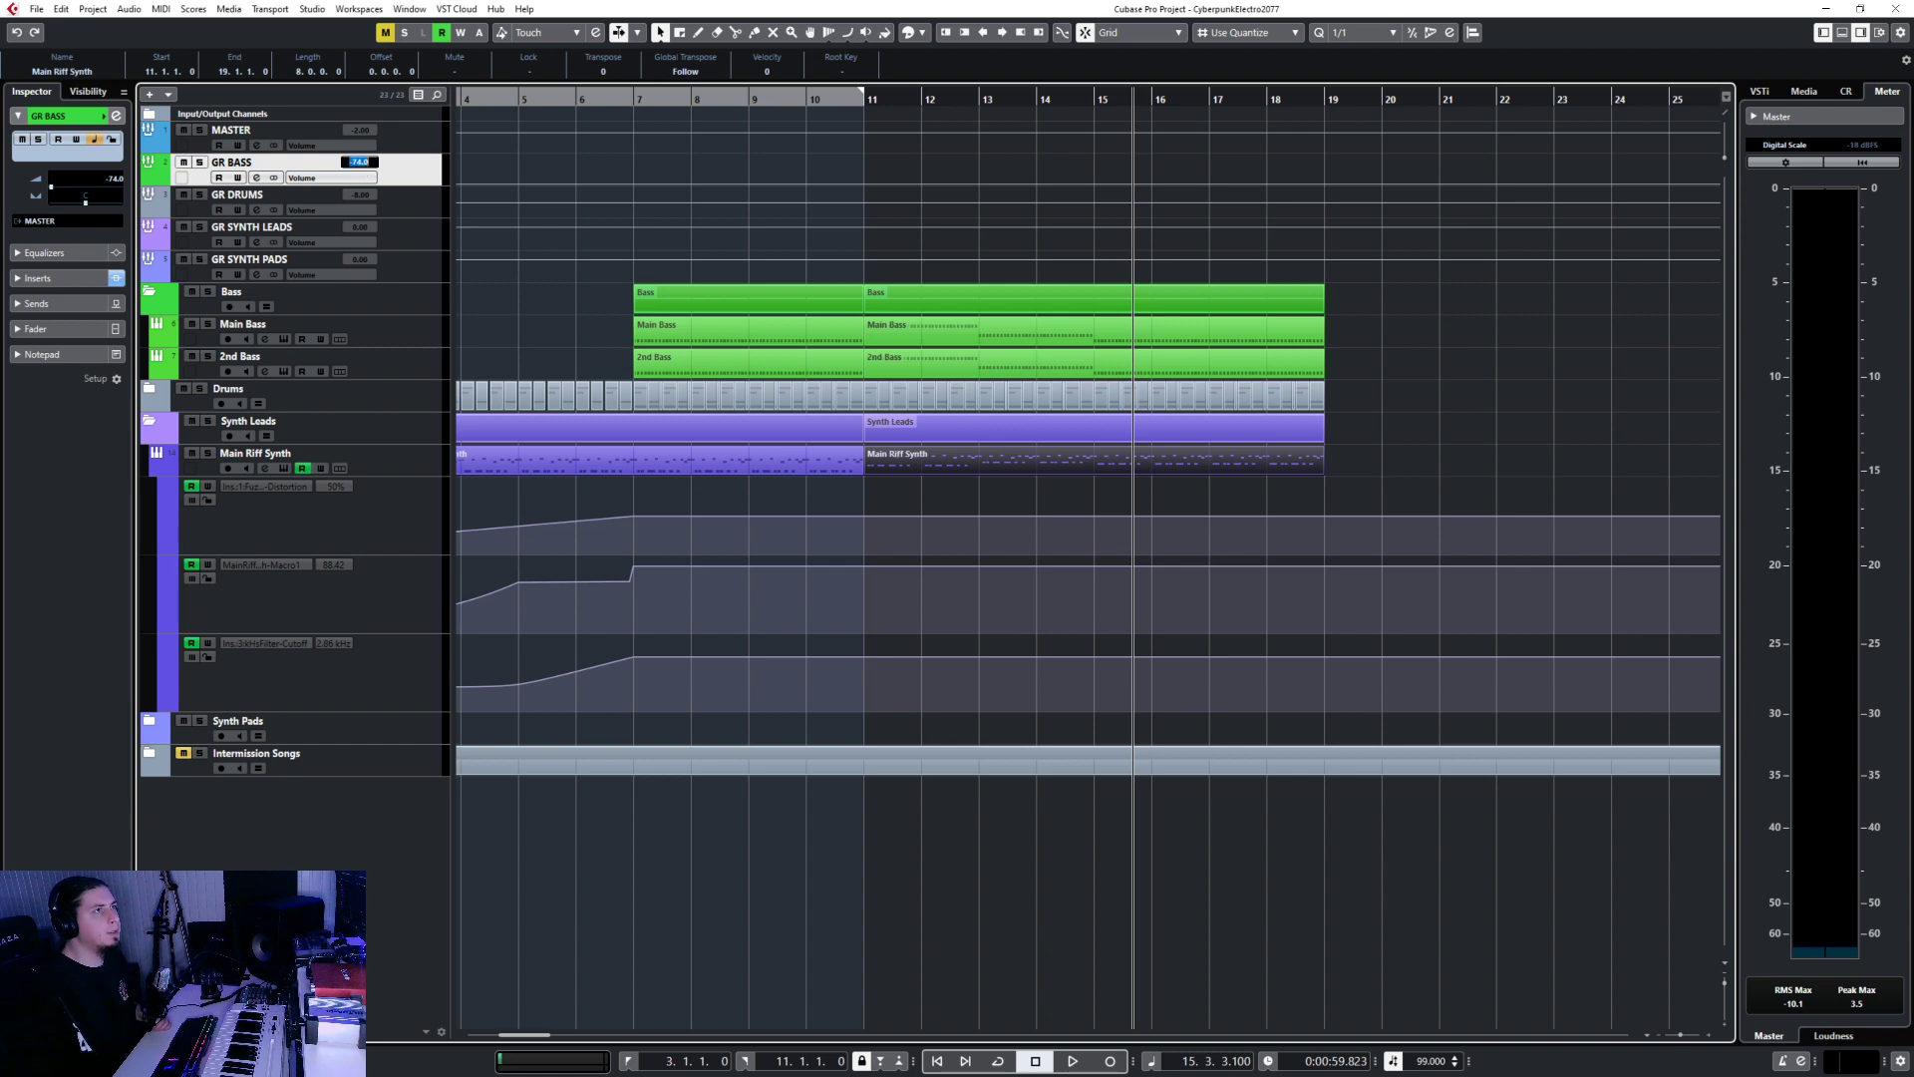
text(-4)
key(Return)
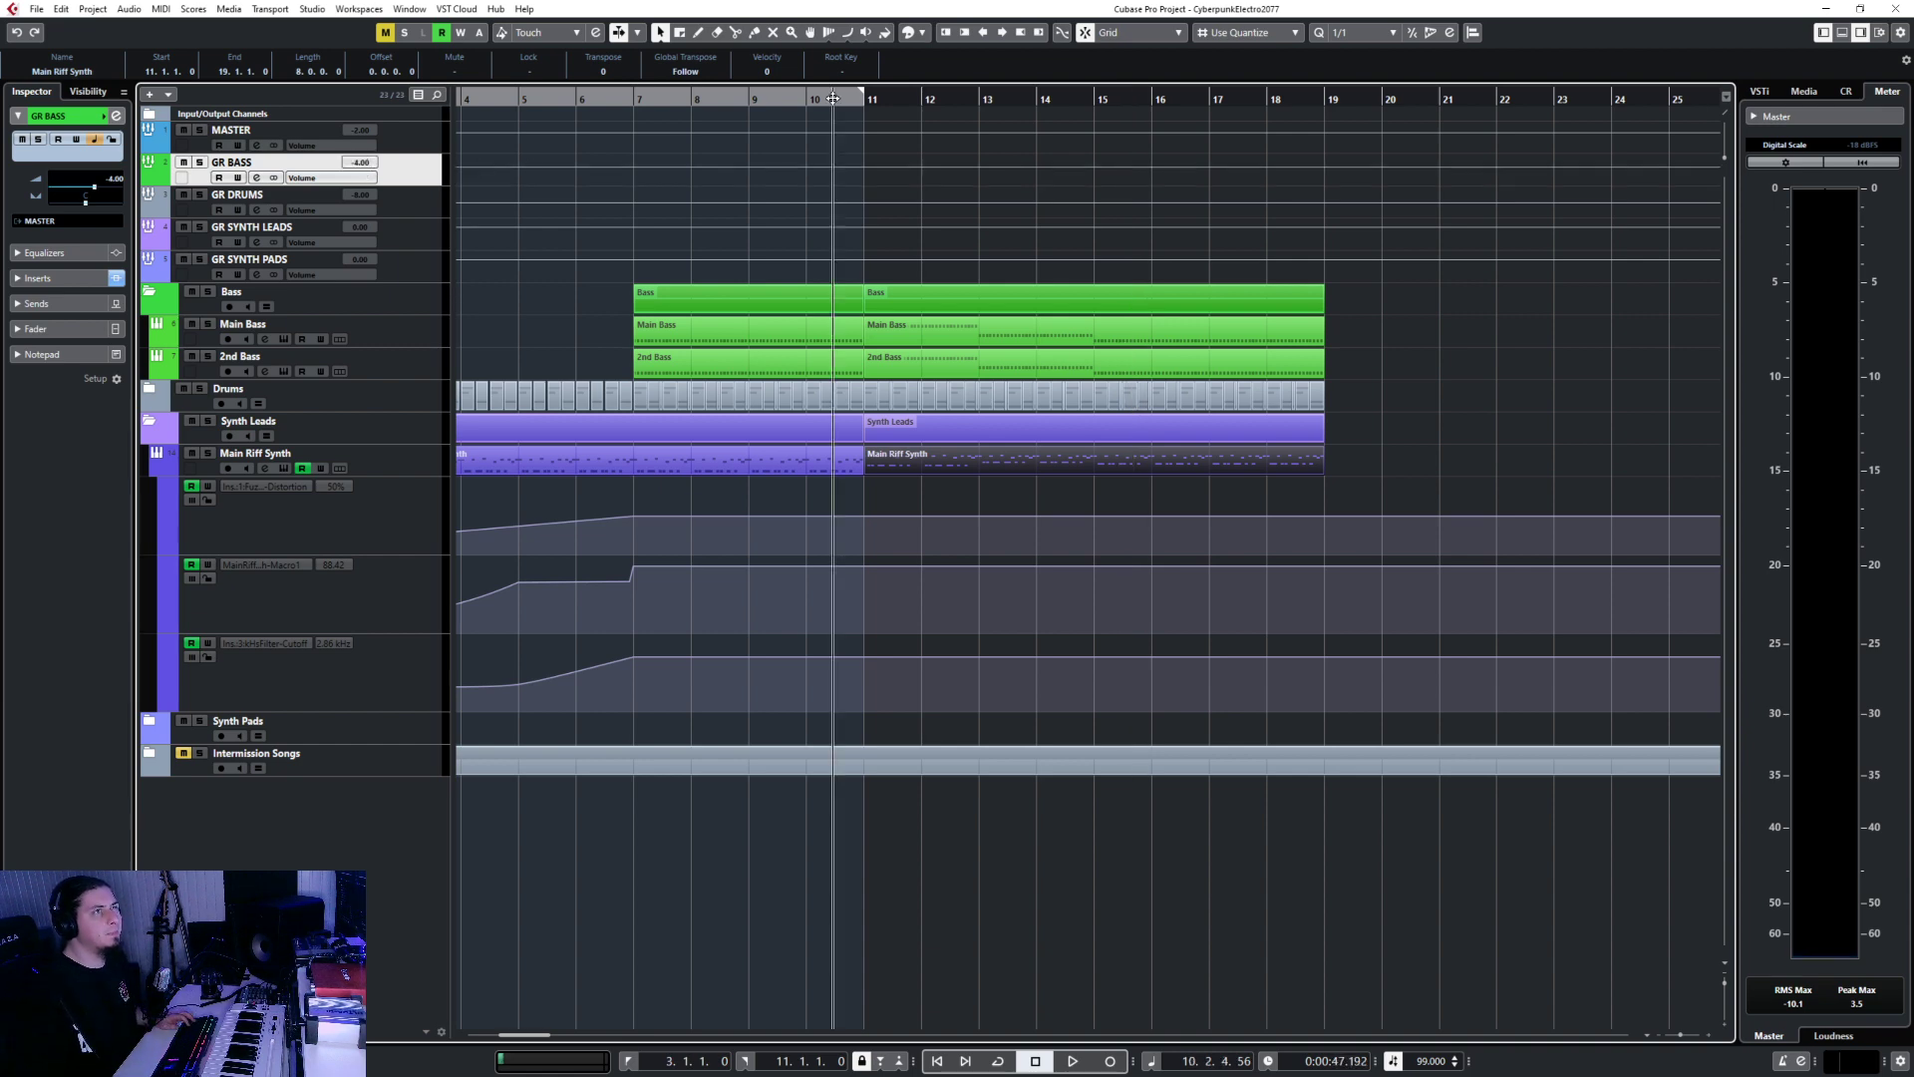
Move the Main Riff Synth's A#0 notes up and D#1 notes down to C1, then replay from bar 11.
double_click(896, 470)
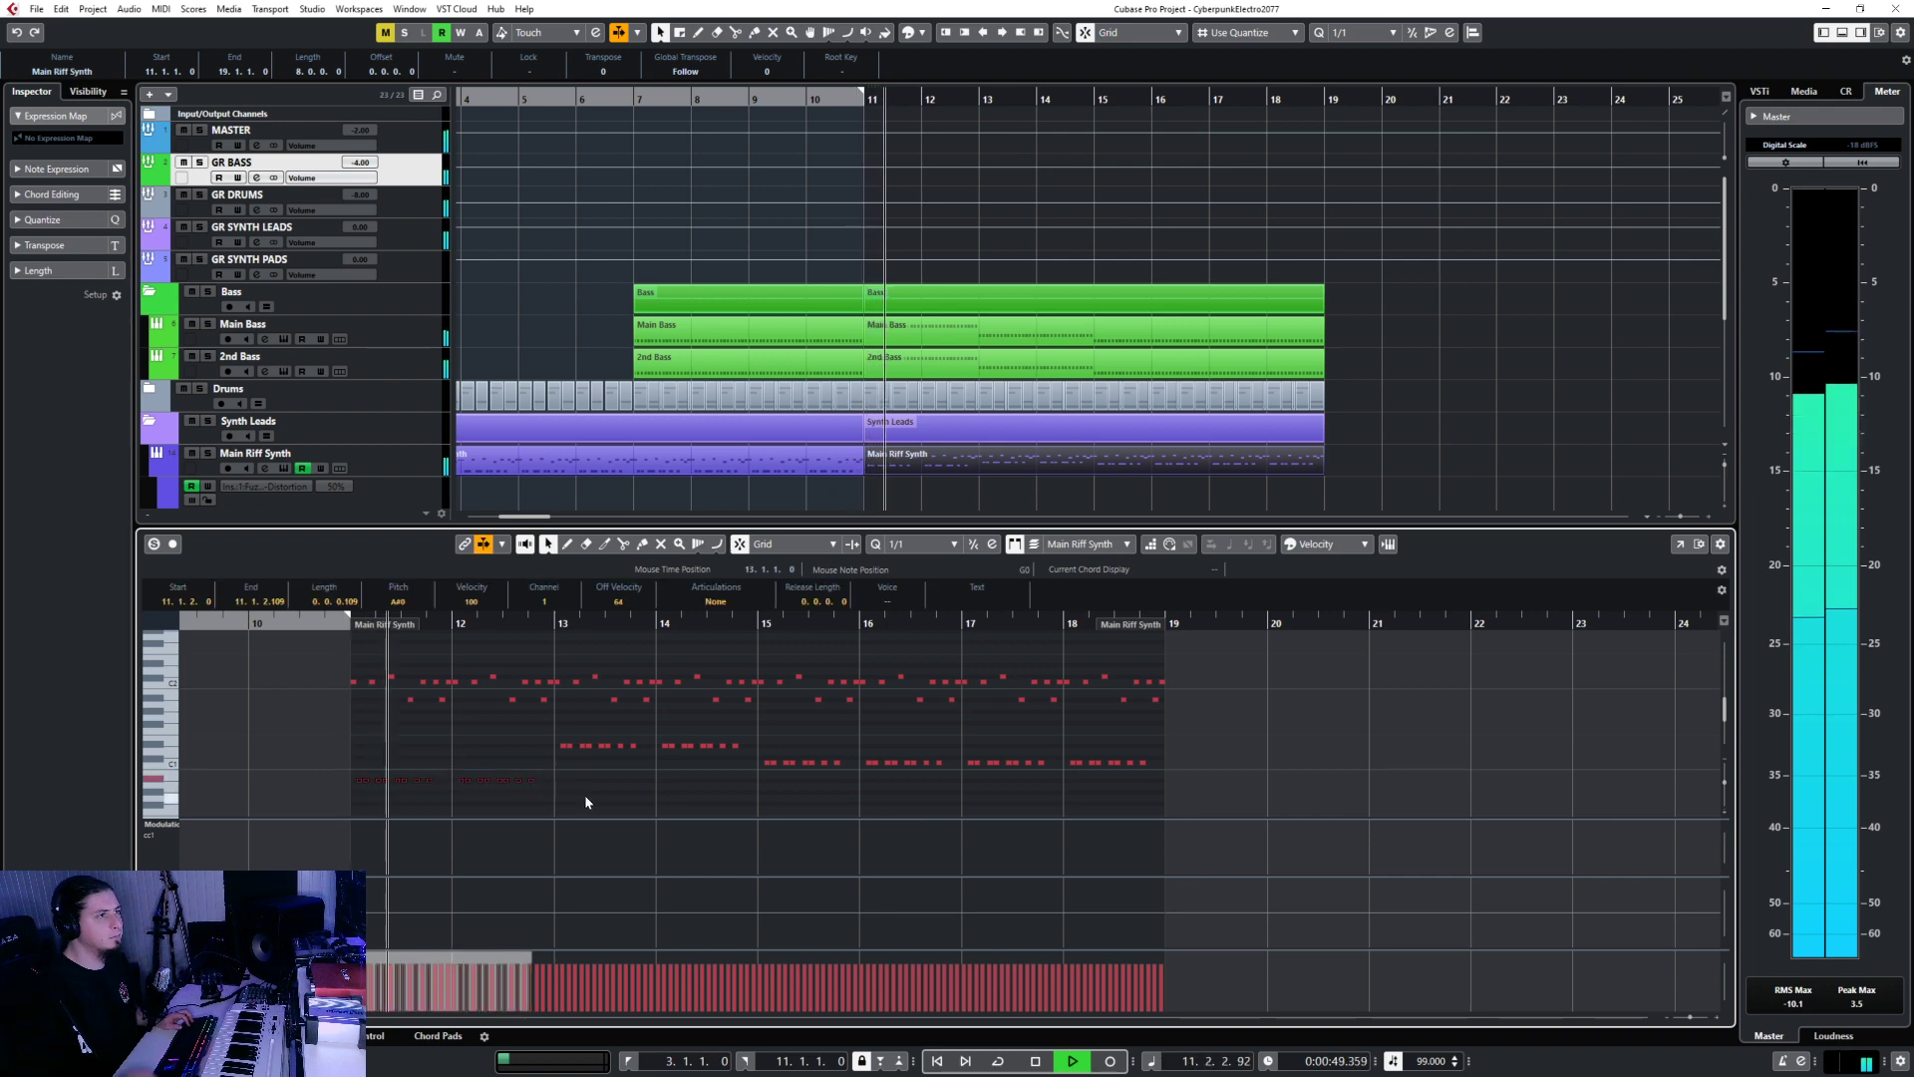
key(Up)
key(Up)
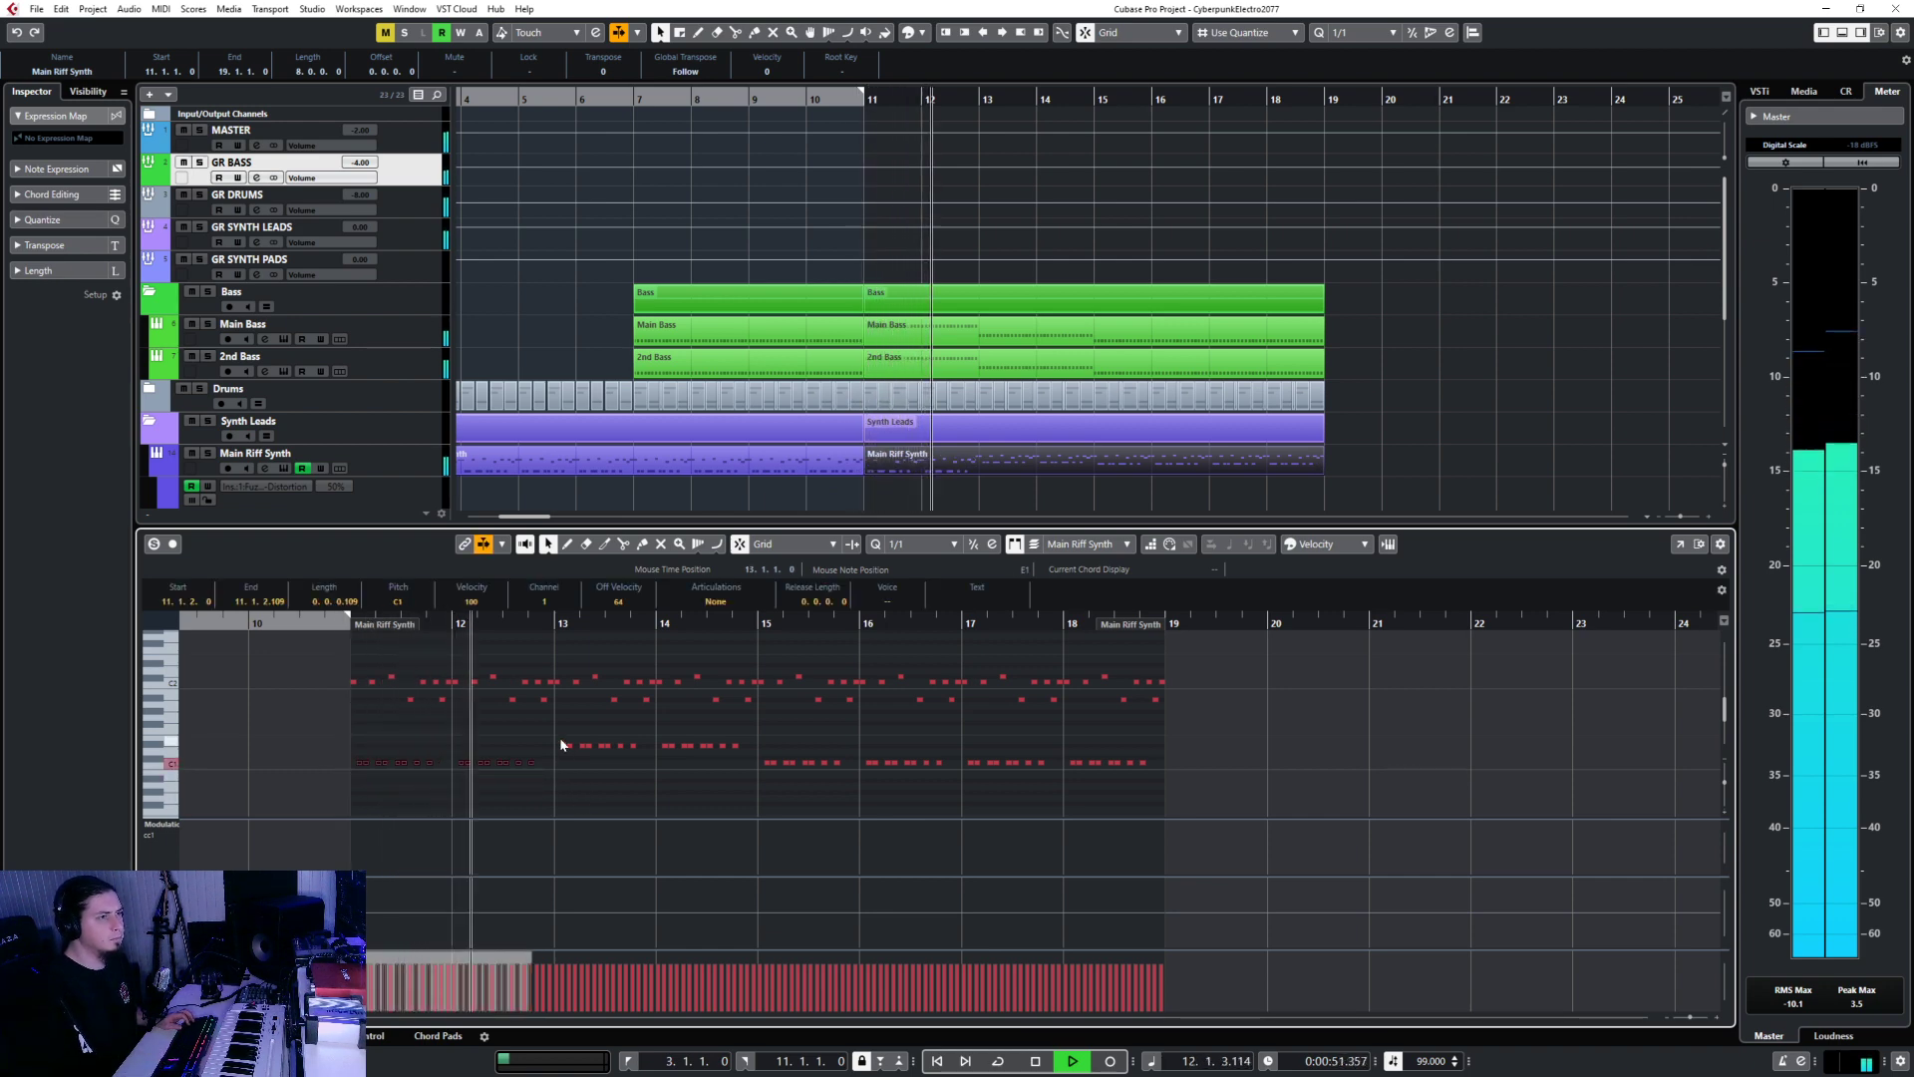
drag(559, 737, 749, 752)
key(Down)
key(Down)
key(Down)
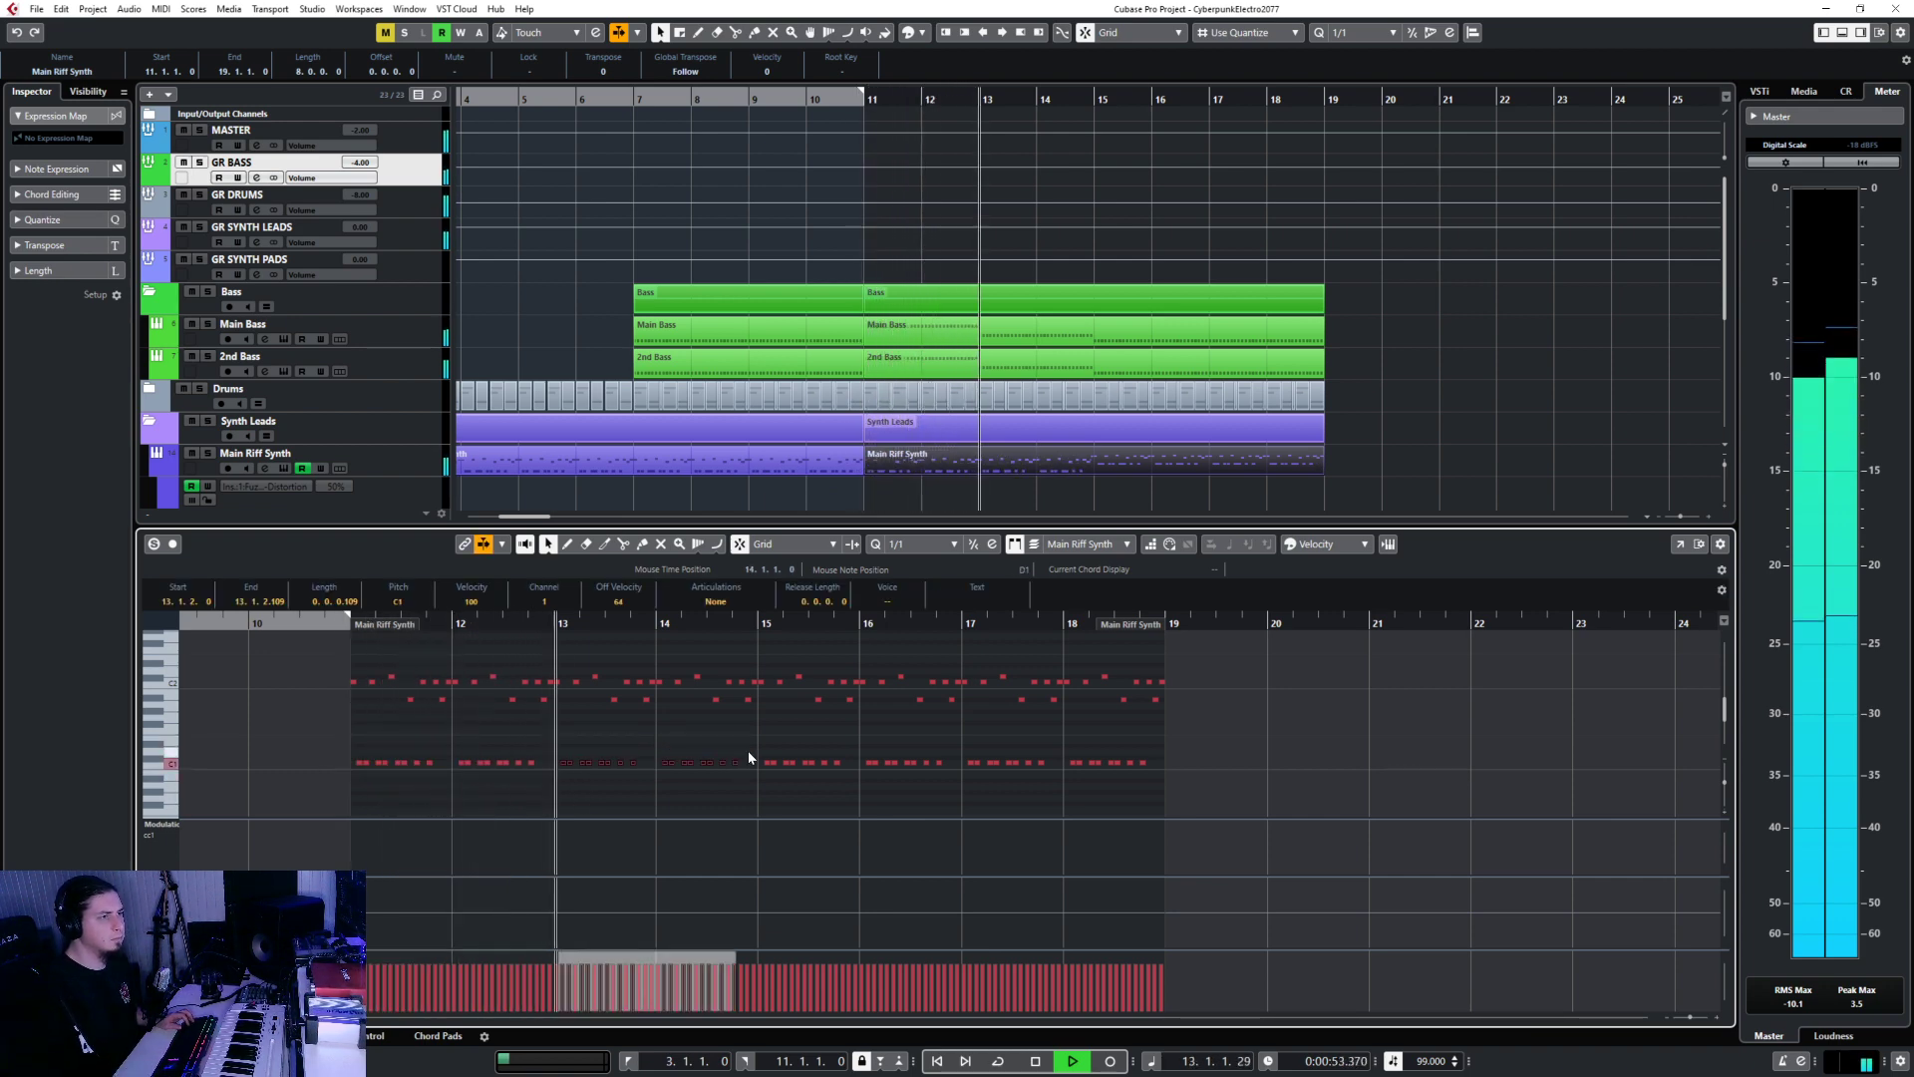
key(ctrl+e)
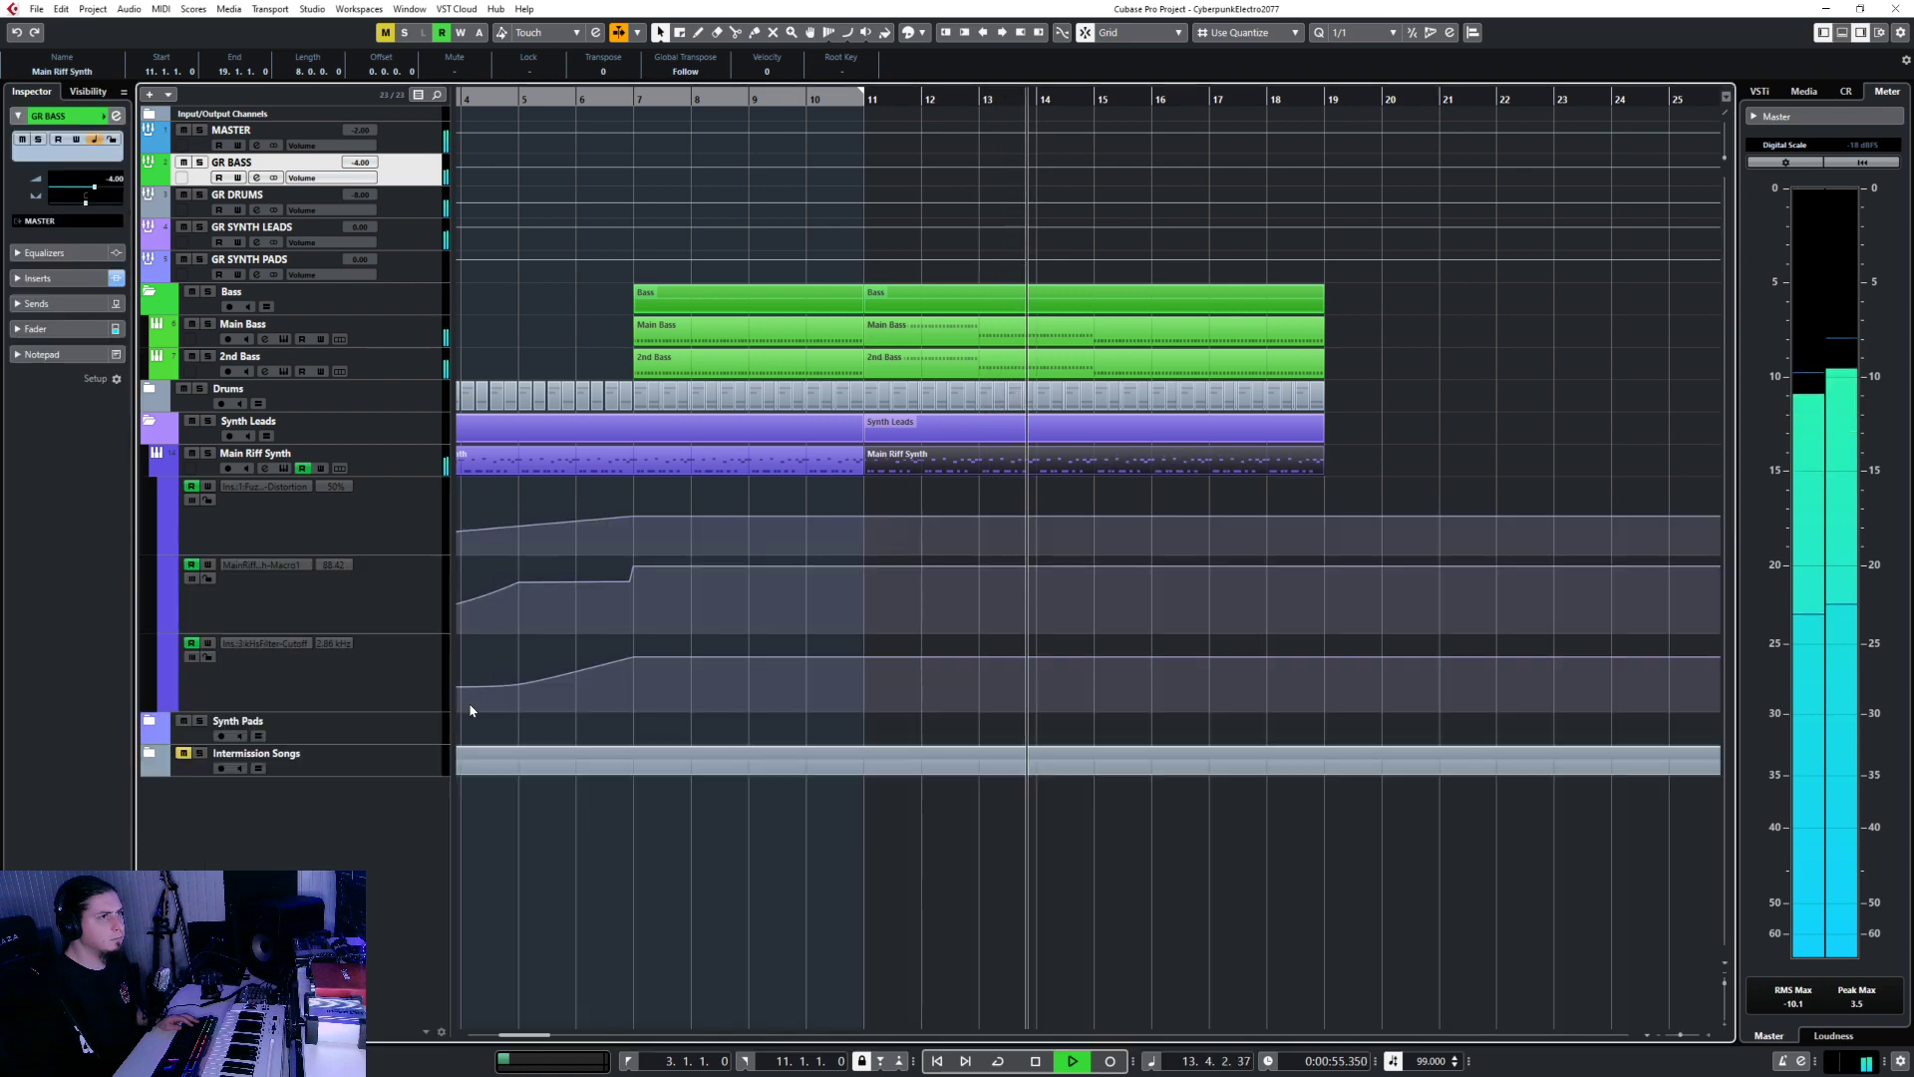
click(421, 333)
key(KP_2)
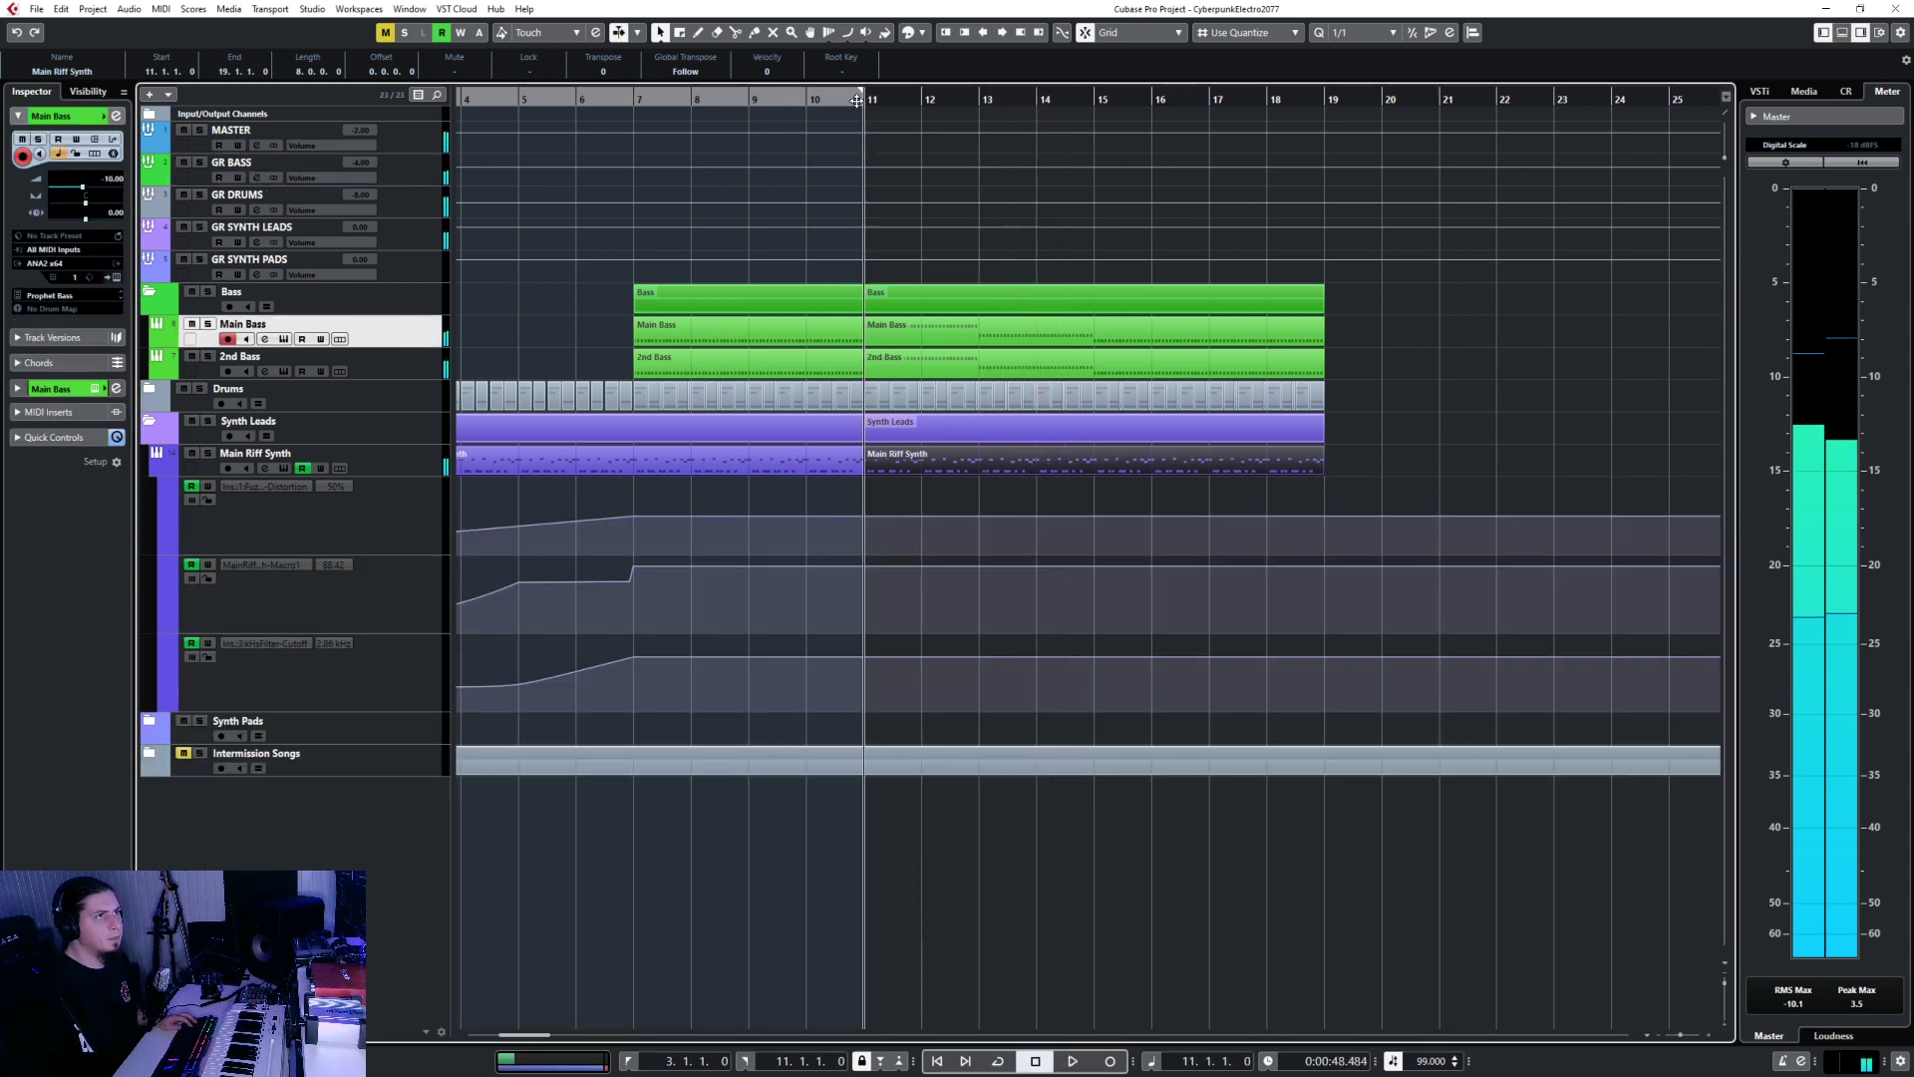
Raise the bars 13–15 D#2 note to F2 in Main Bass and 2nd Bass, then replay from bar 11.
click(904, 343)
double_click(903, 348)
key(space)
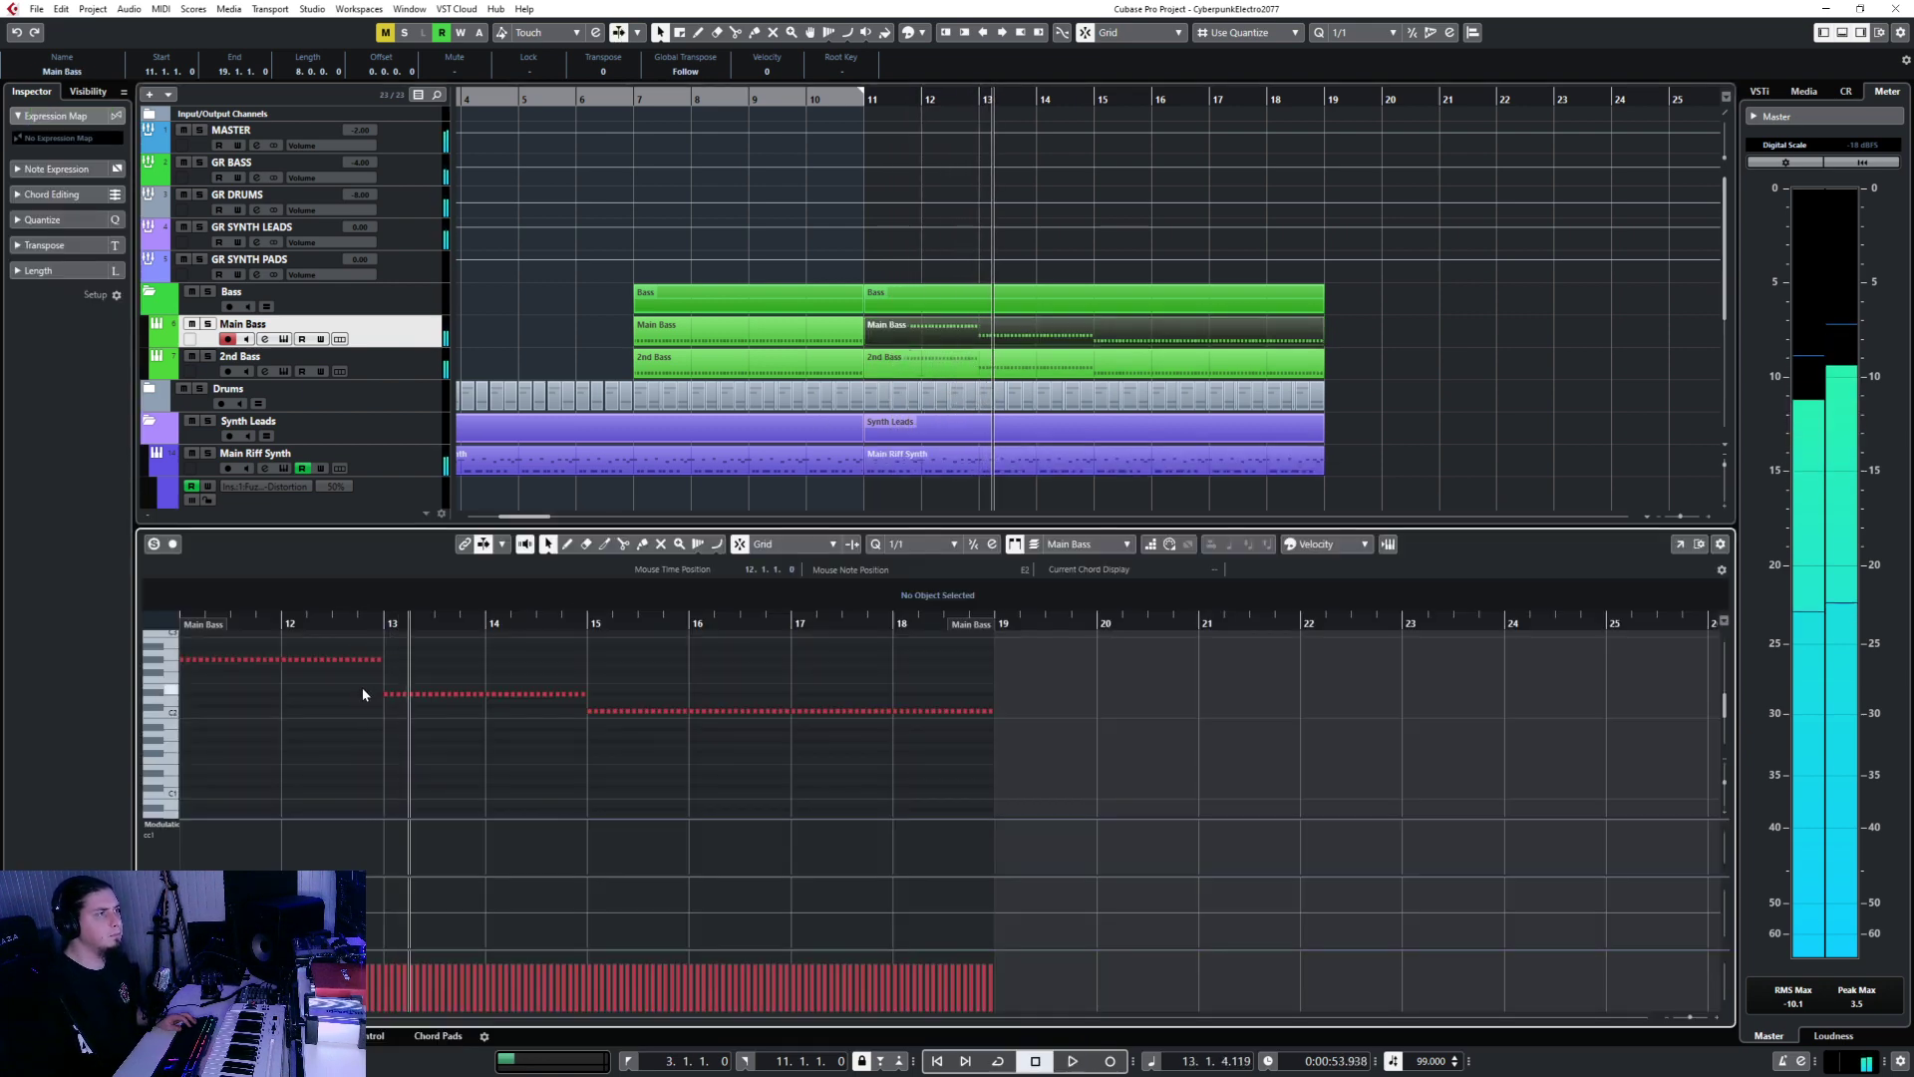
drag(362, 686, 602, 696)
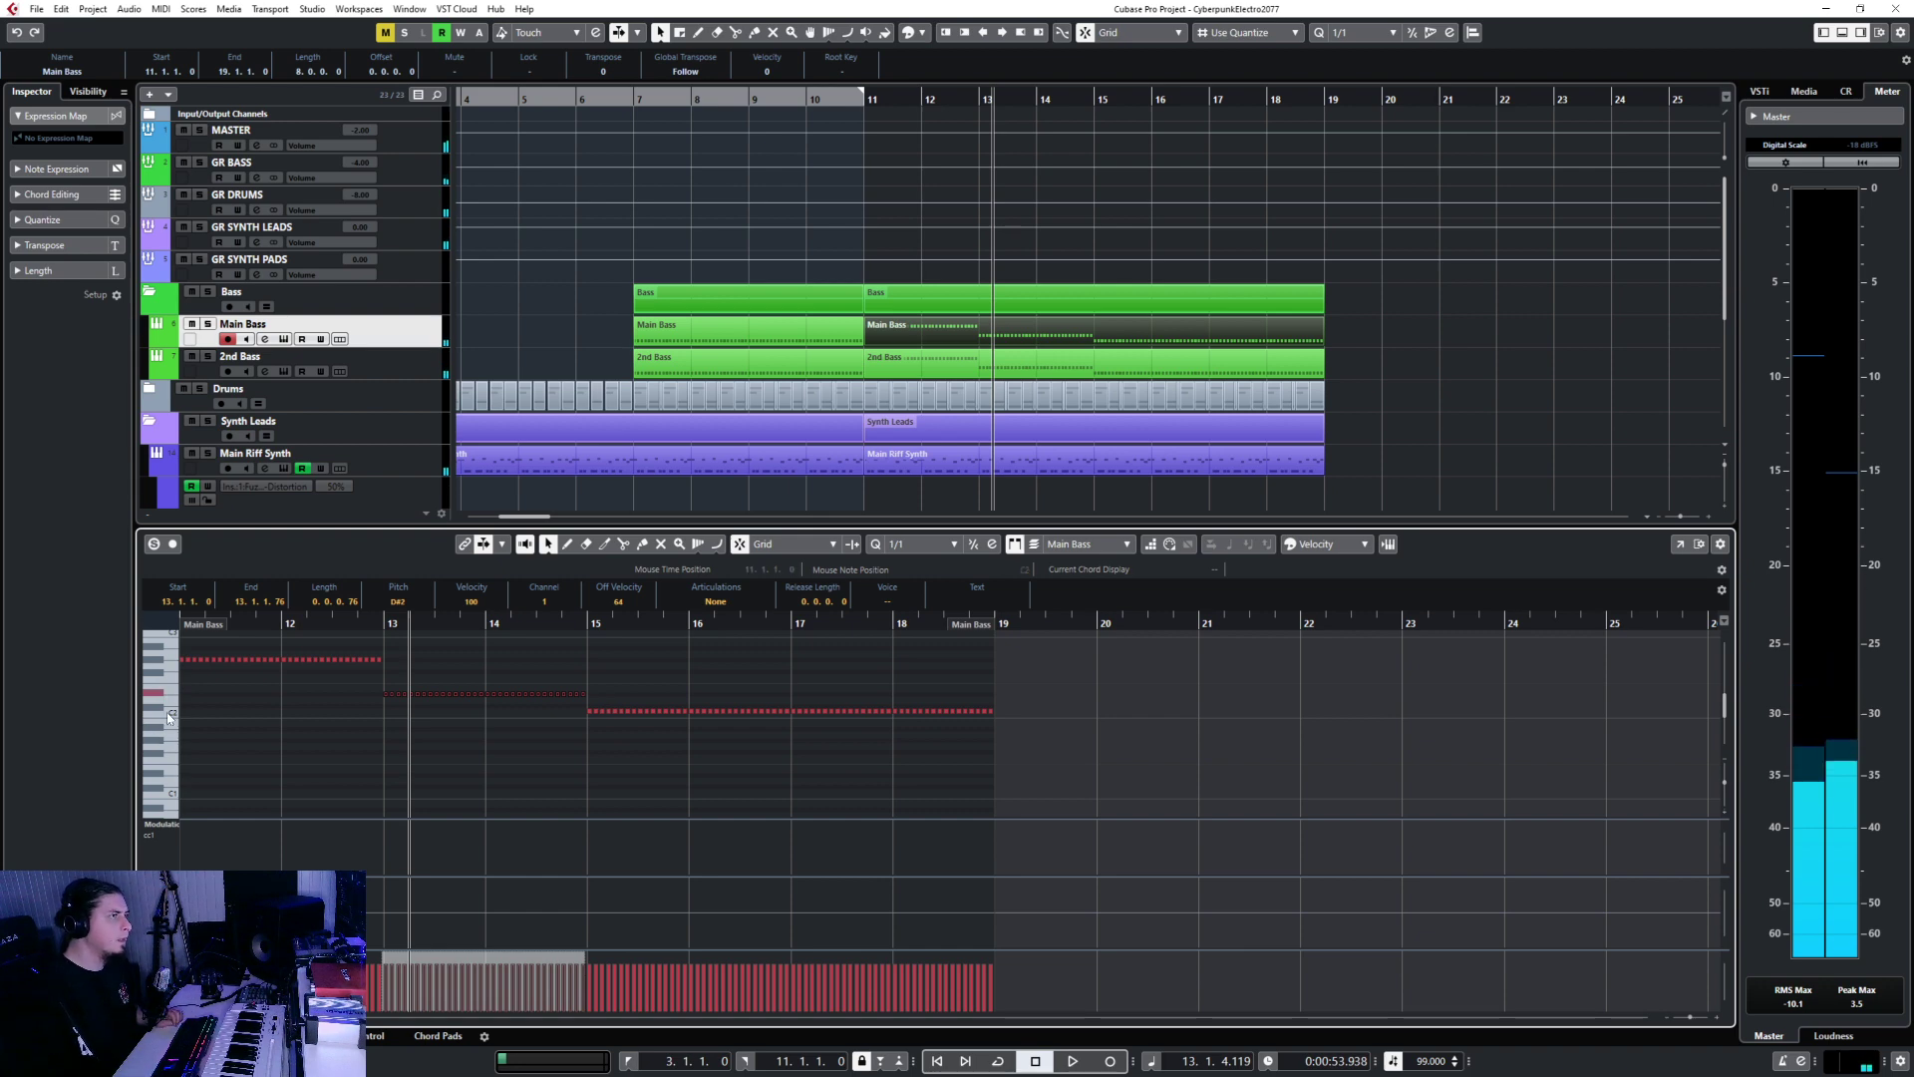
key(Up)
key(Up)
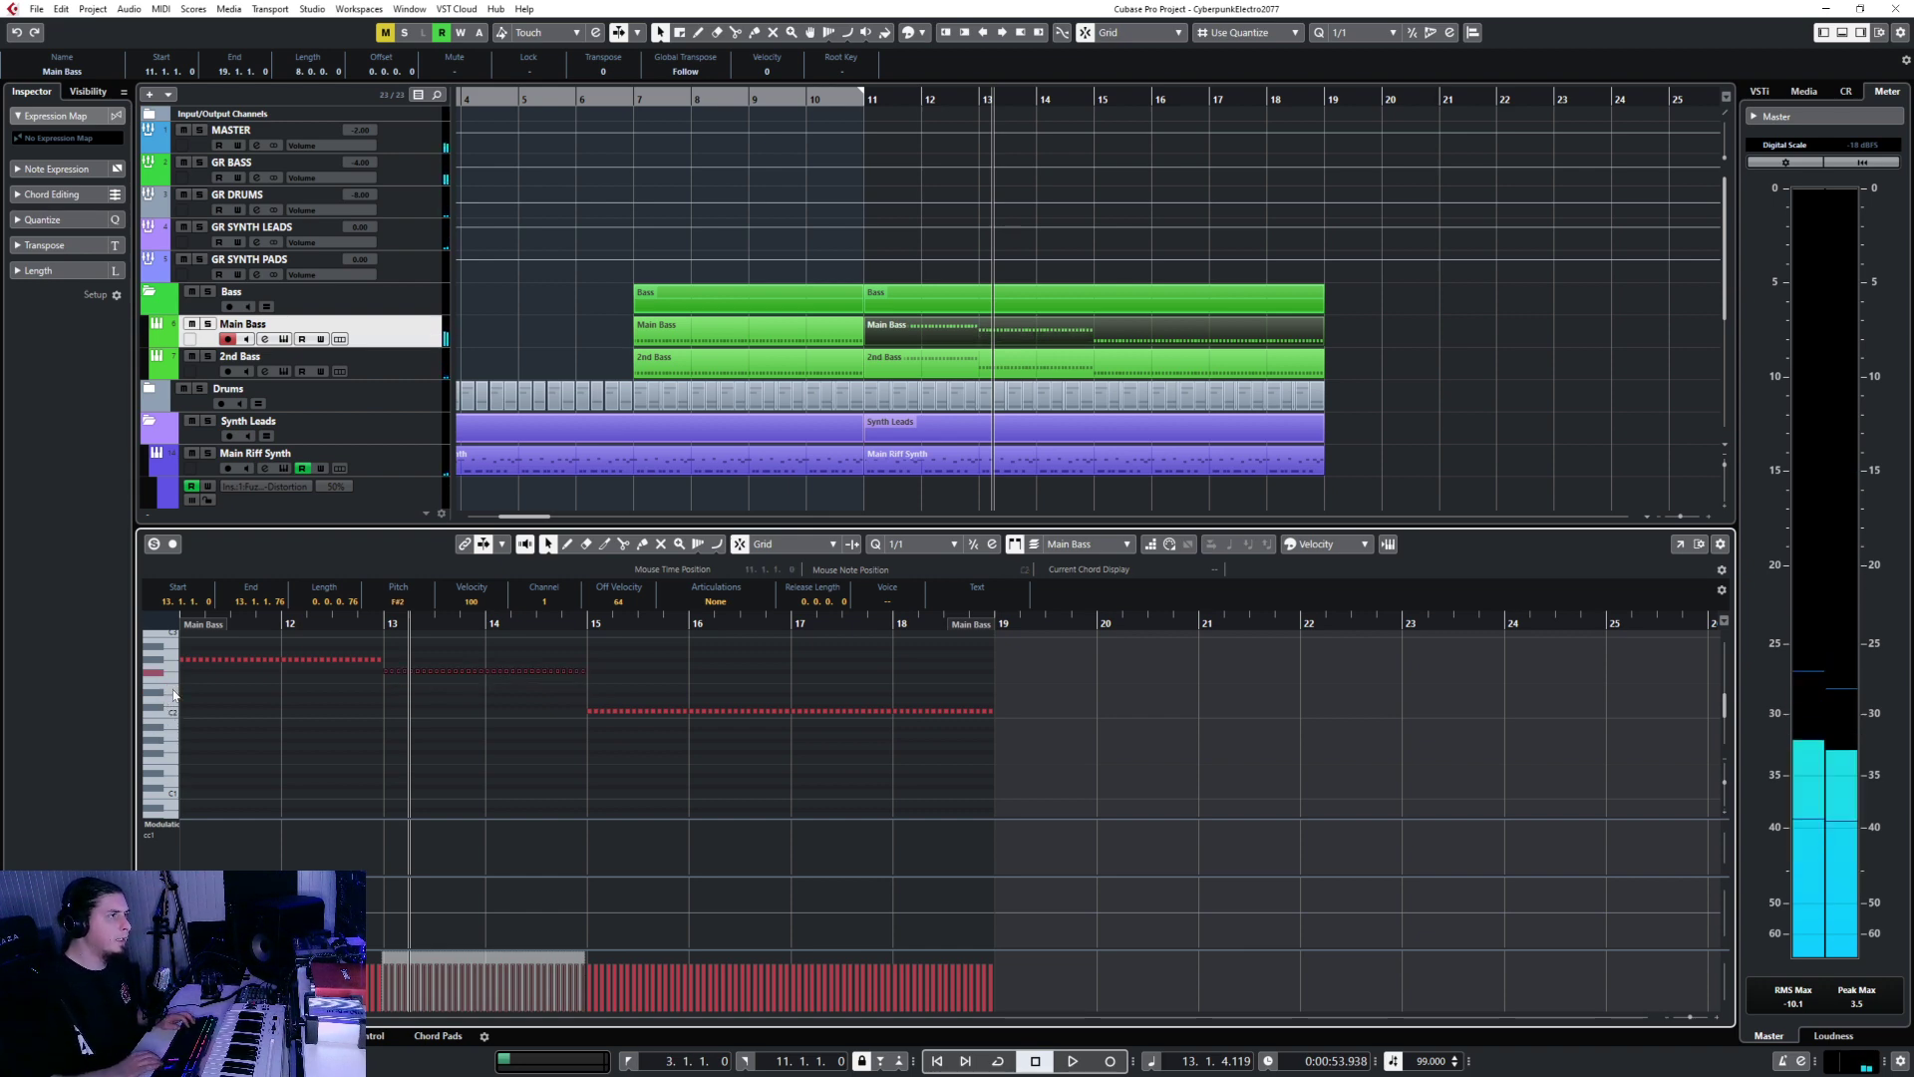
click(947, 365)
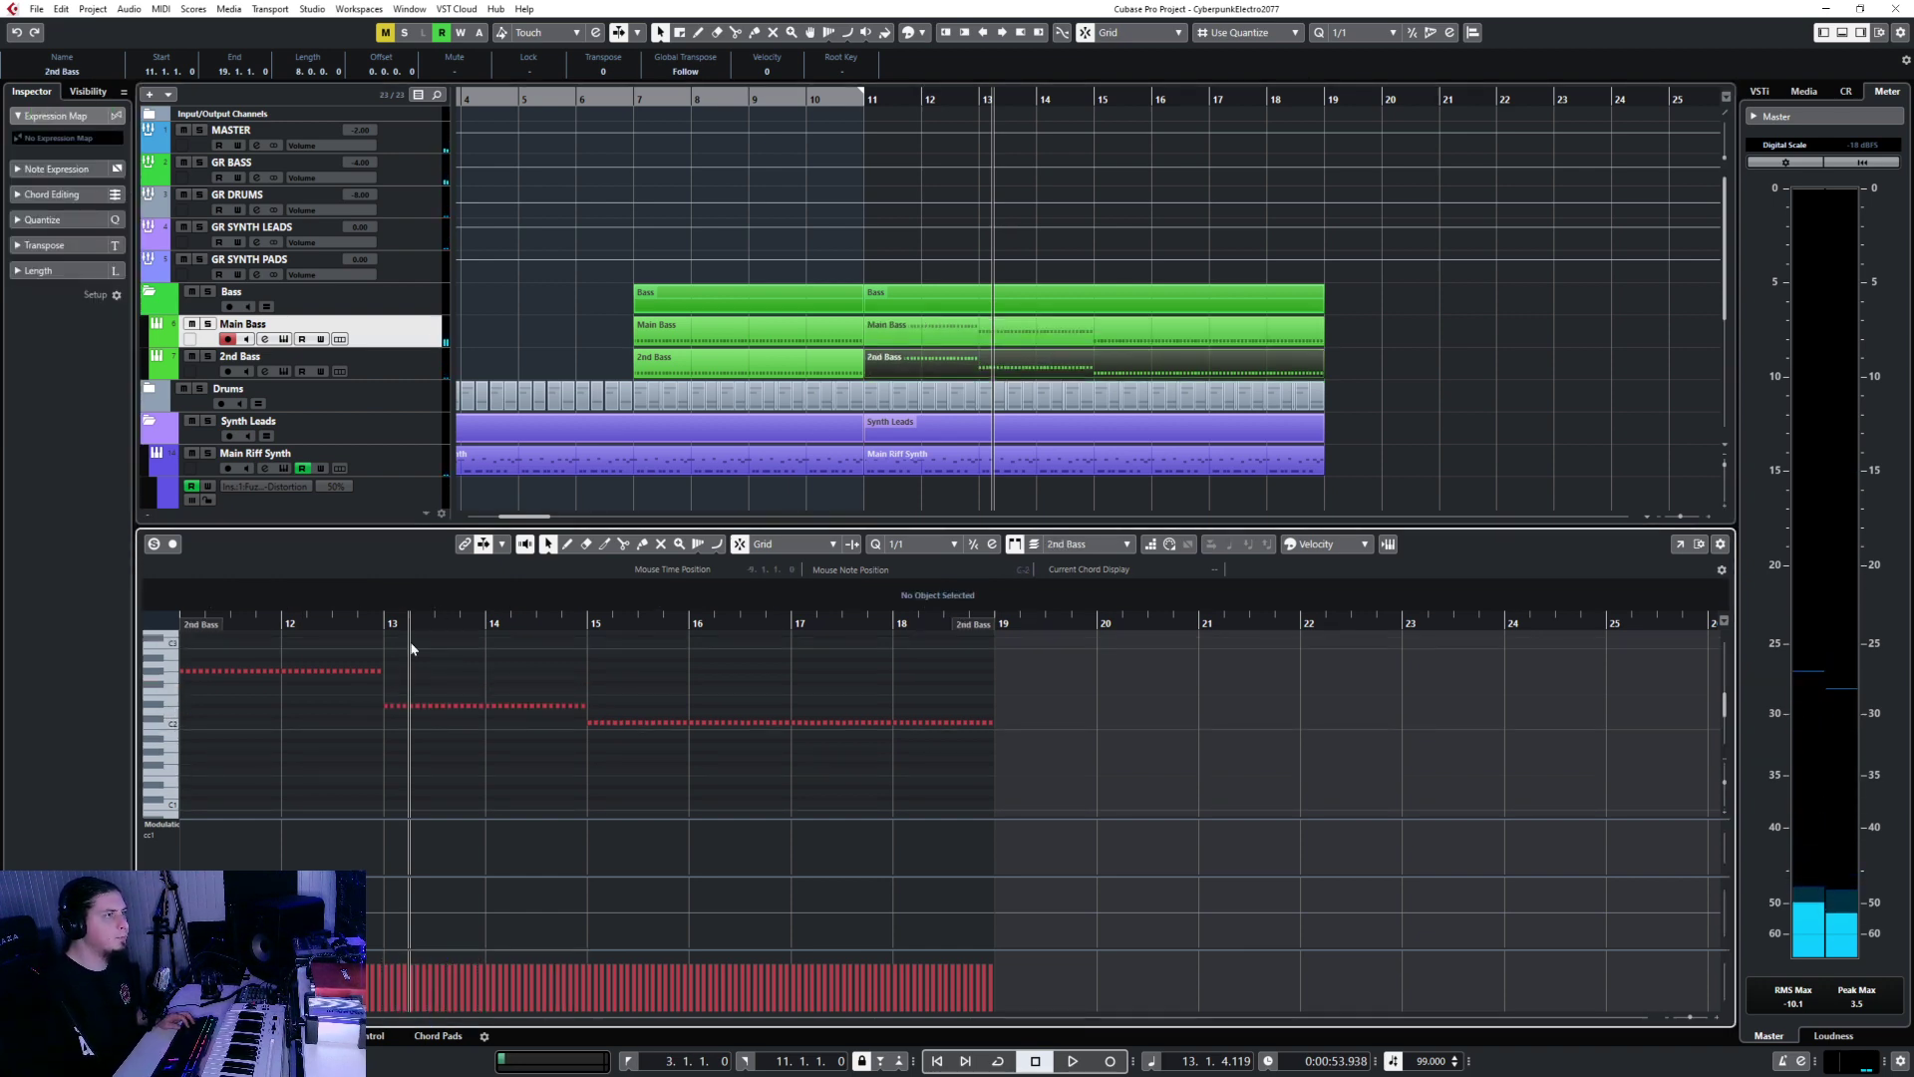
drag(616, 712, 617, 706)
key(Up)
key(Up)
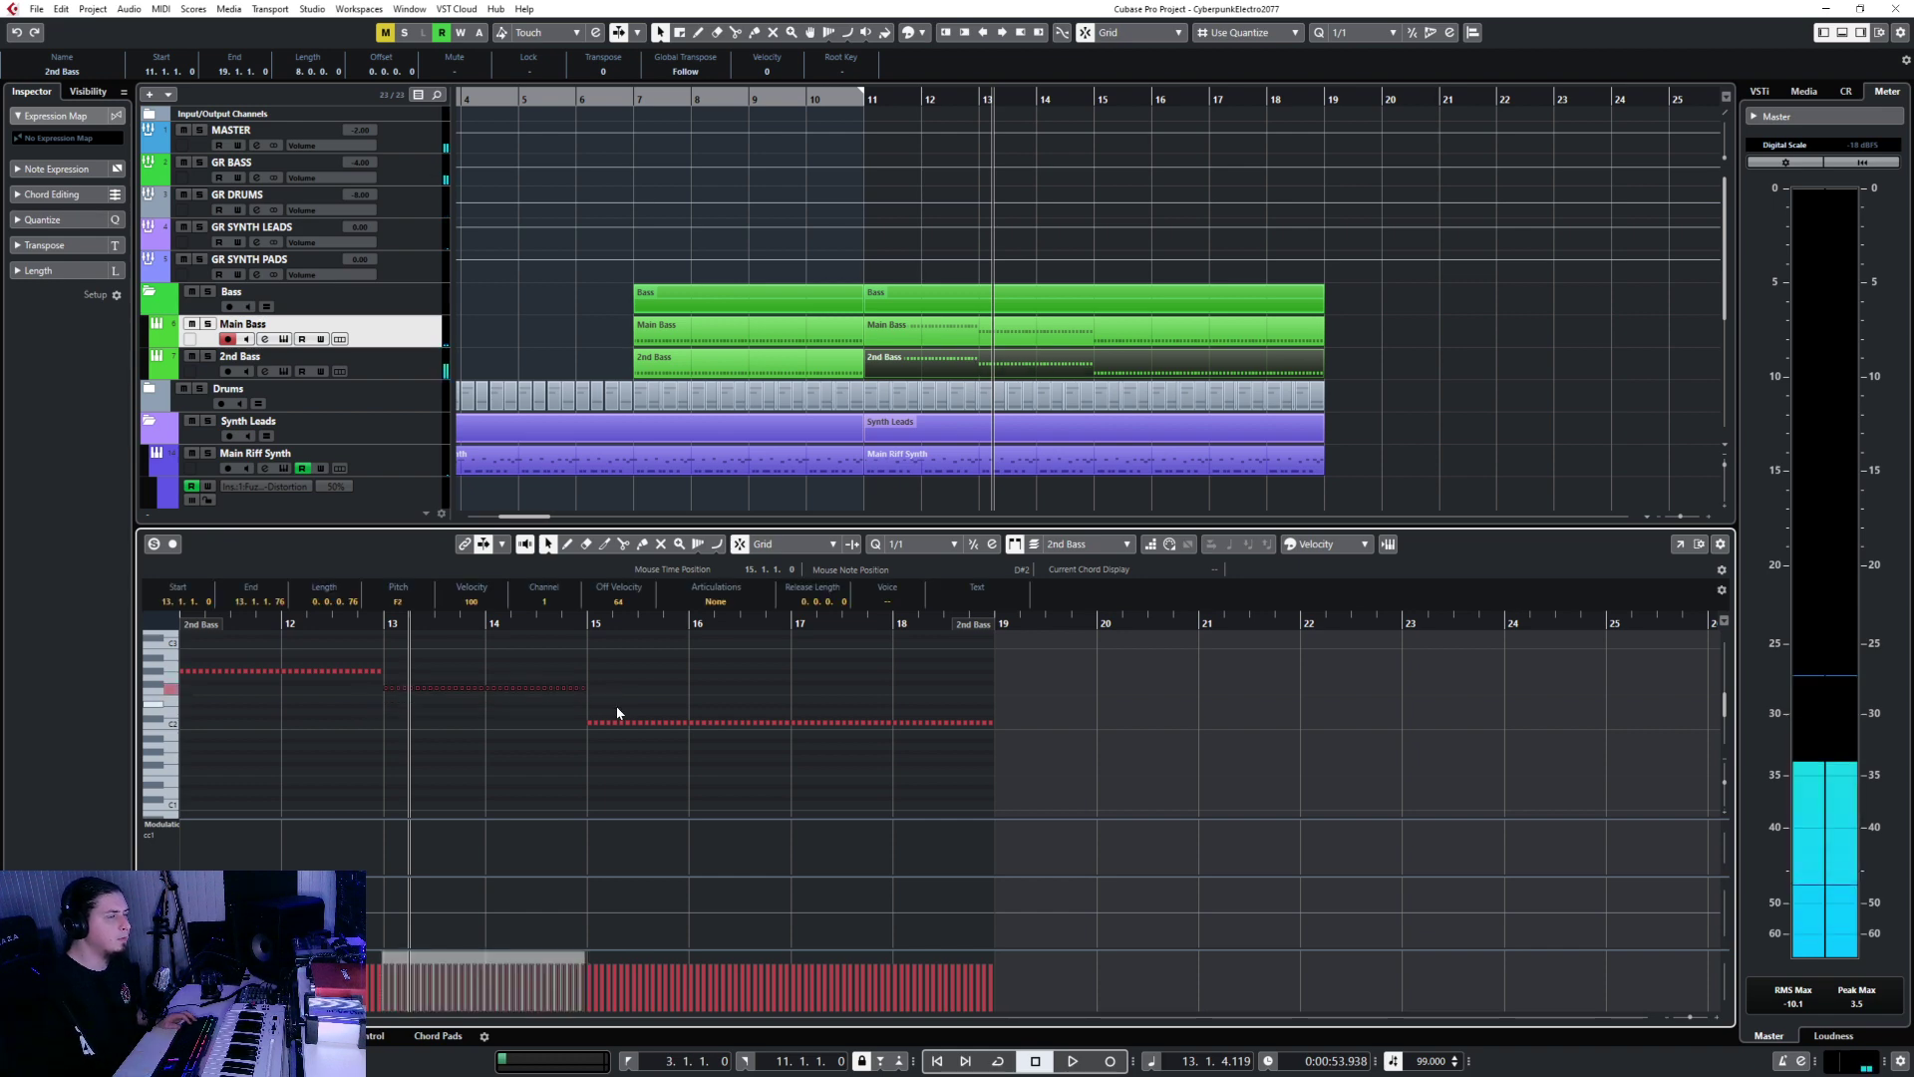
click(865, 102)
key(space)
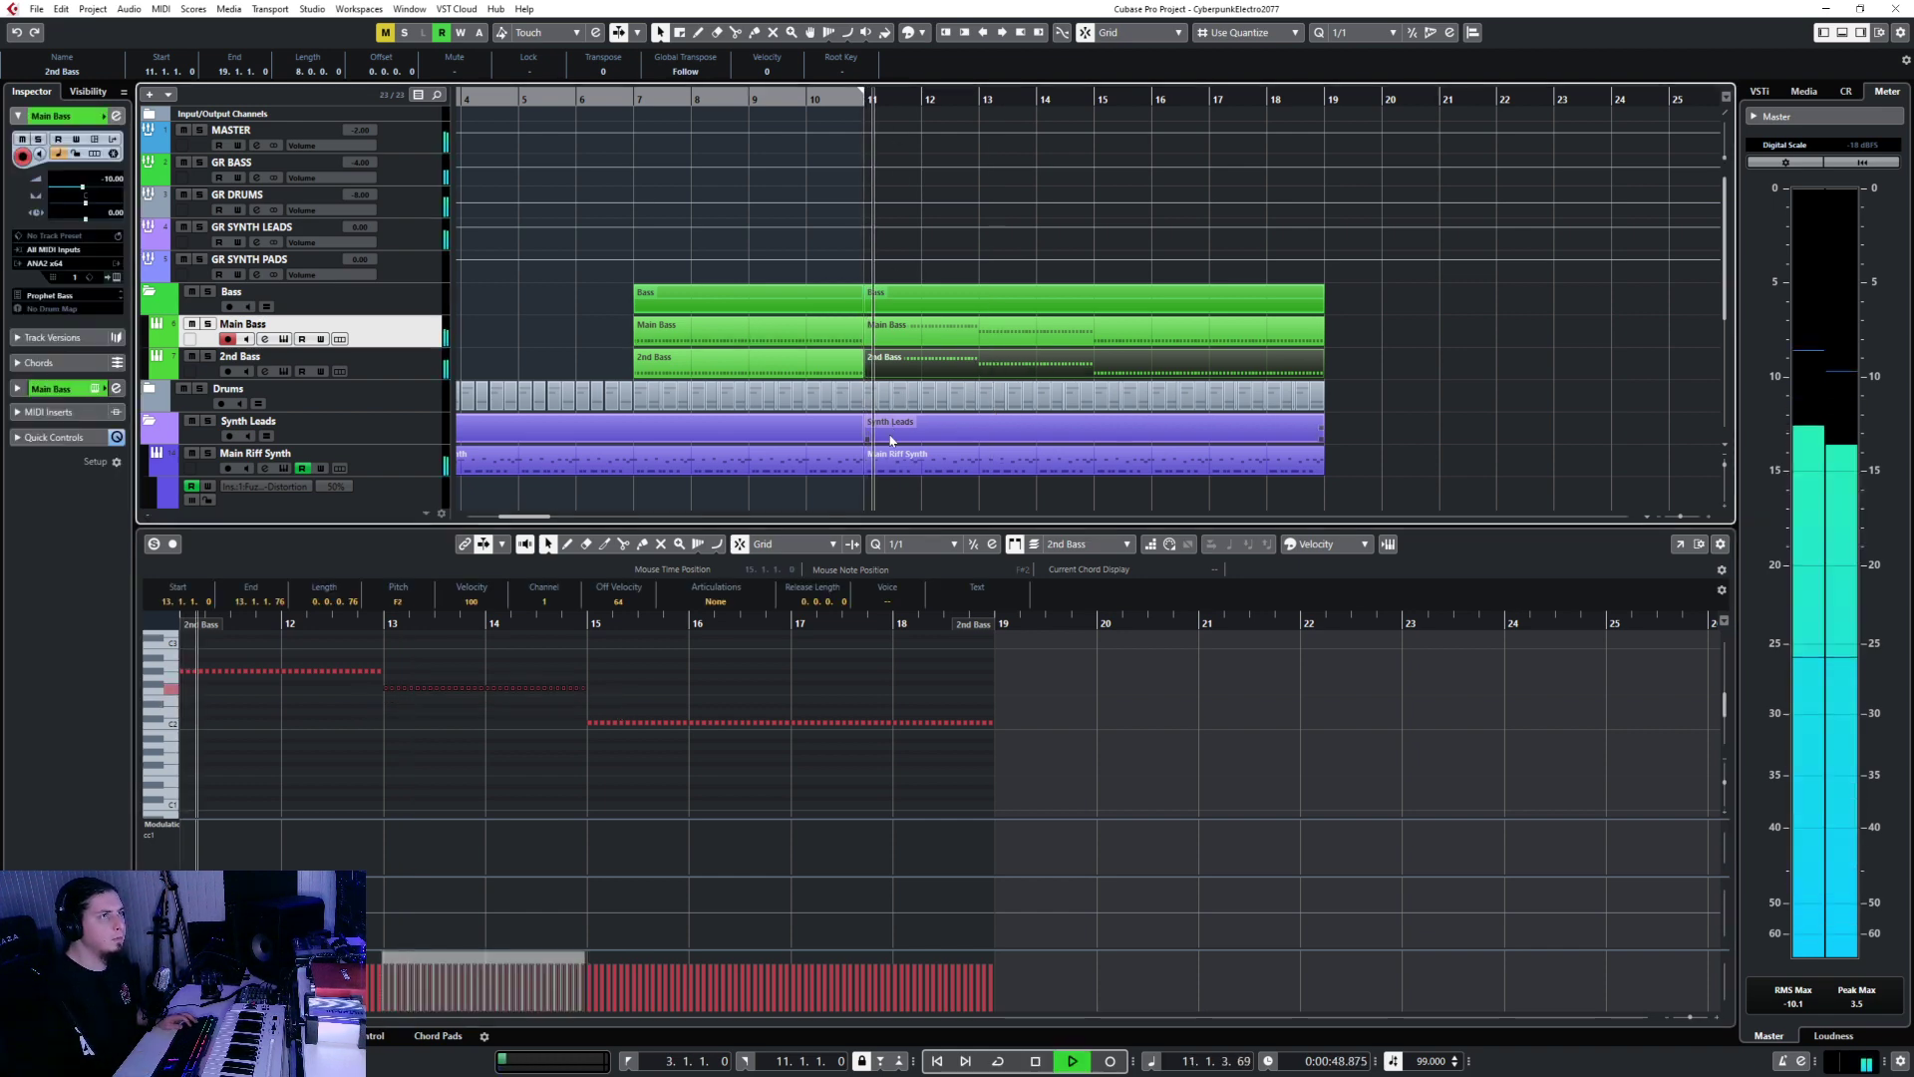
Close the note editor, stop playback past bar 17 and select the Main Riff Synth track.
click(149, 1036)
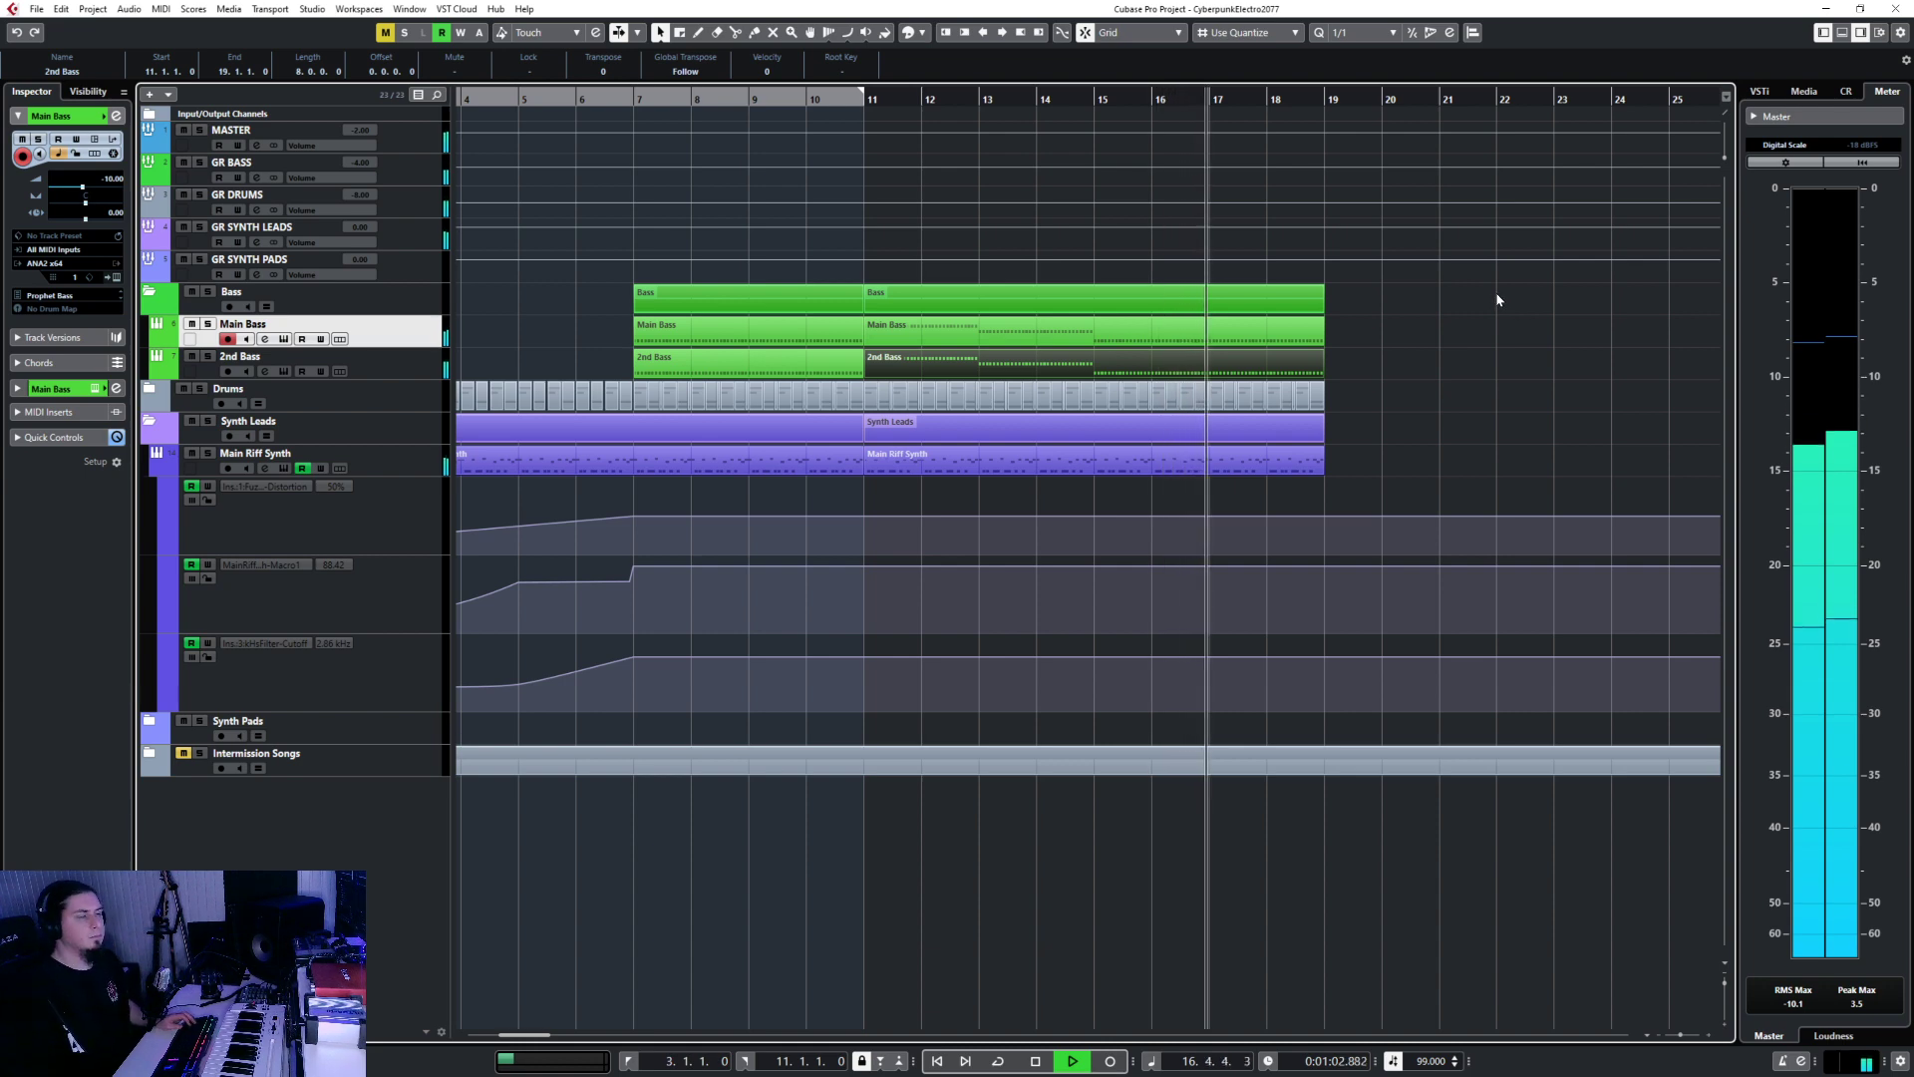
key(space)
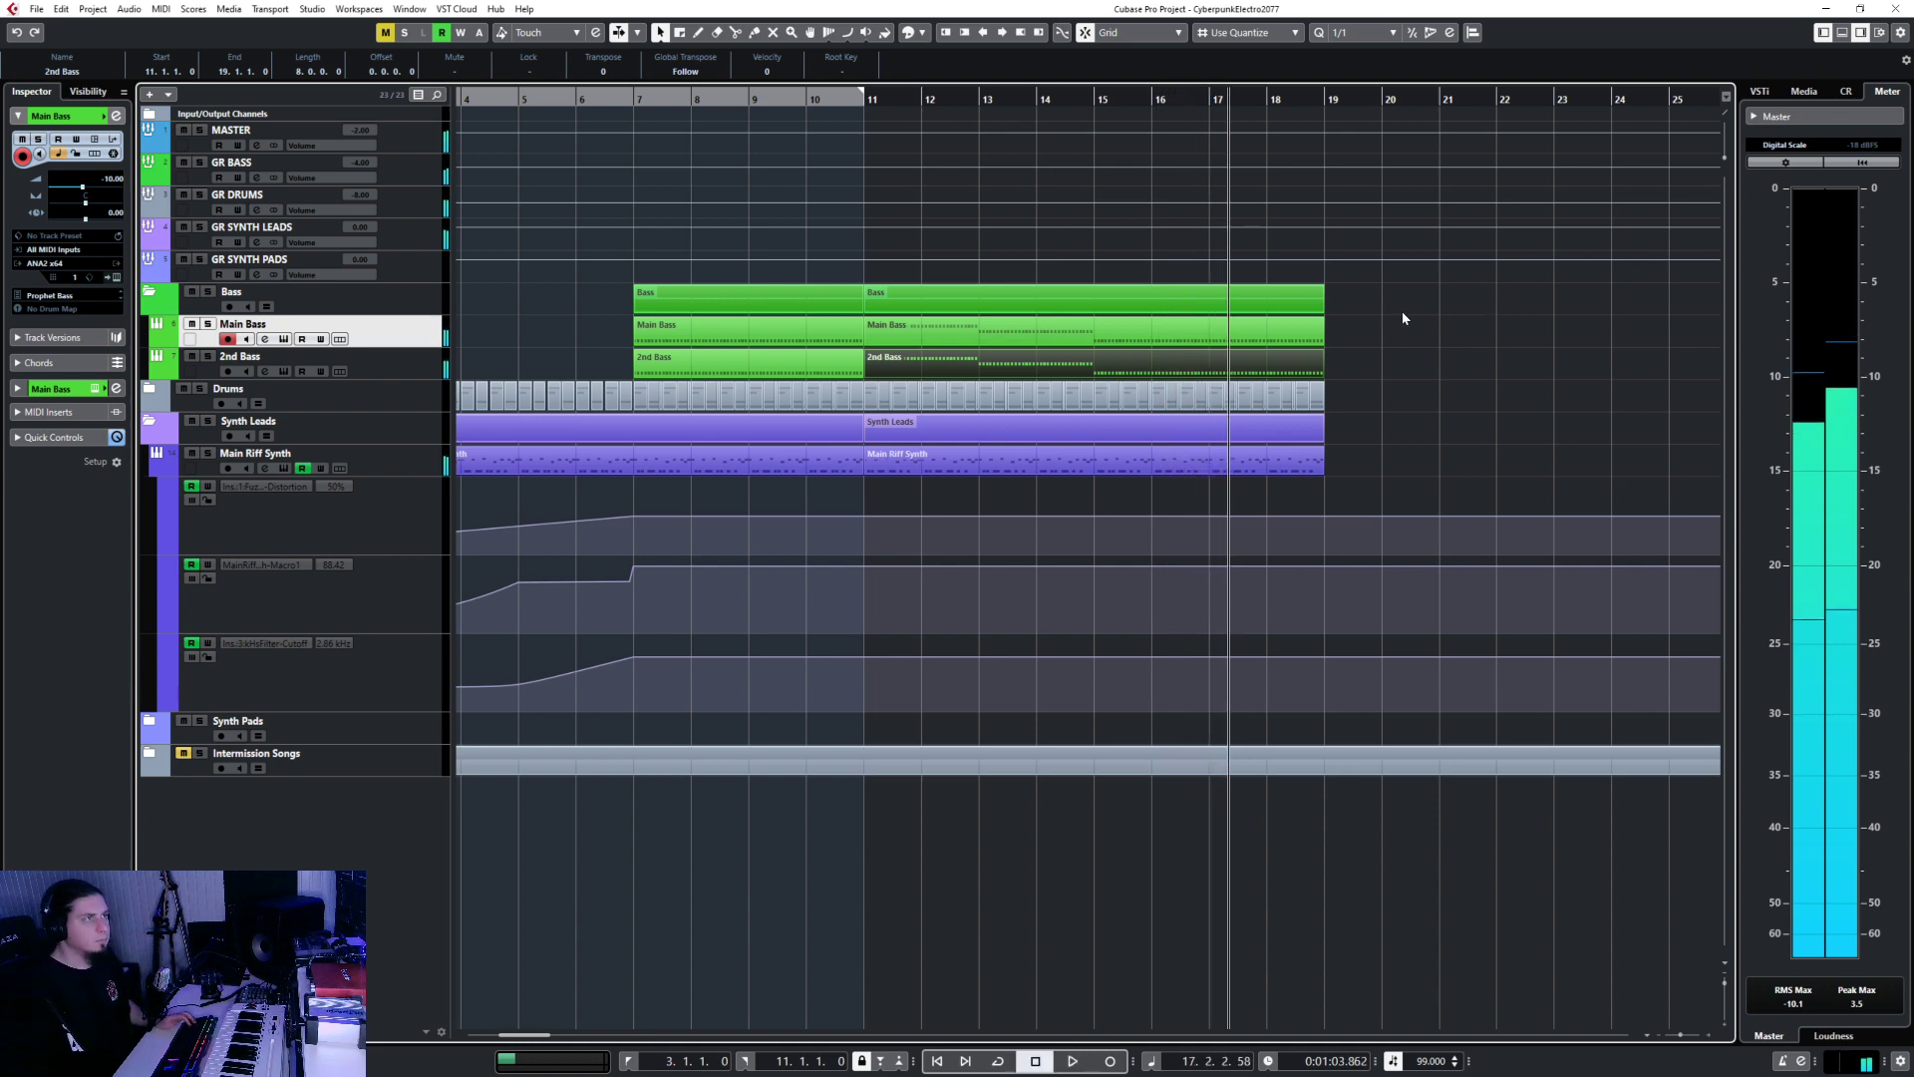
click(380, 457)
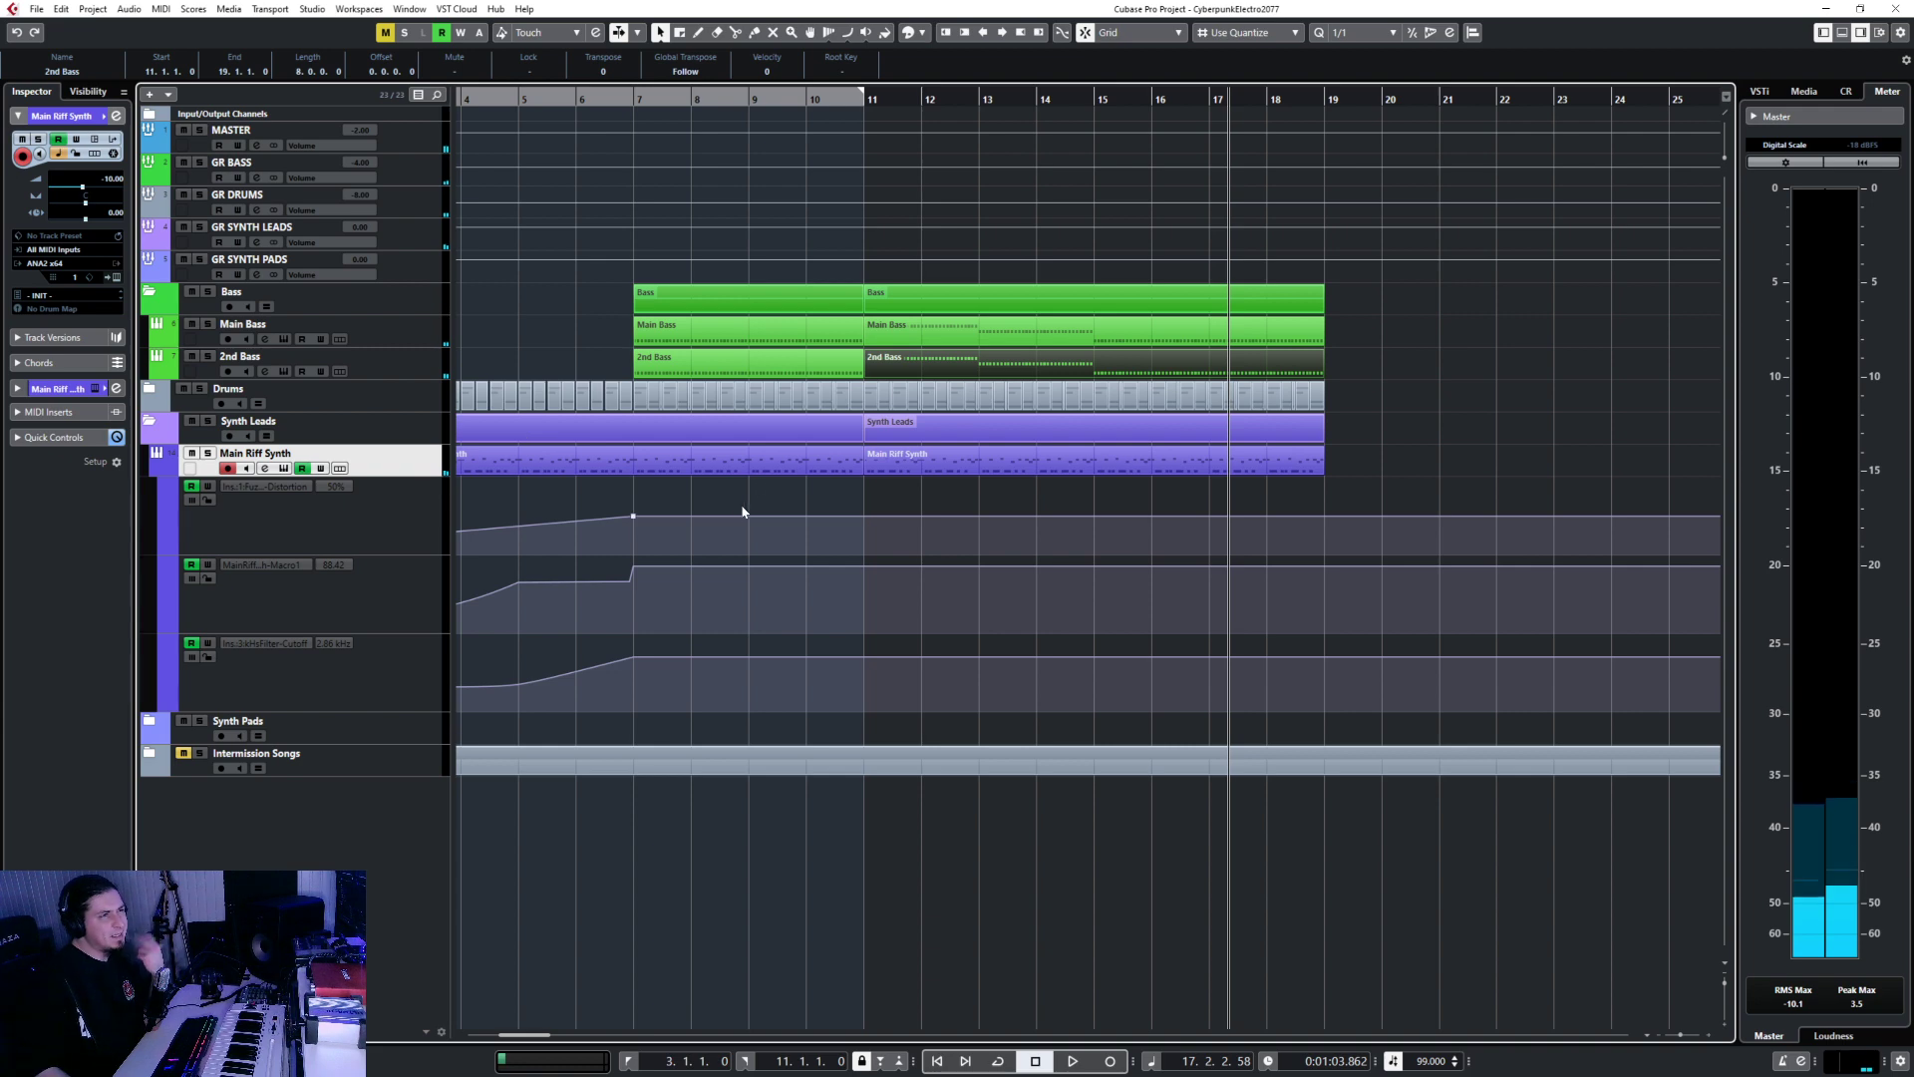
Lower the Main Riff Synth's Distortion automation at bar 7 to 35% and play from bar 3.
scroll(732, 499, left, 6)
scroll(802, 510, right, 2)
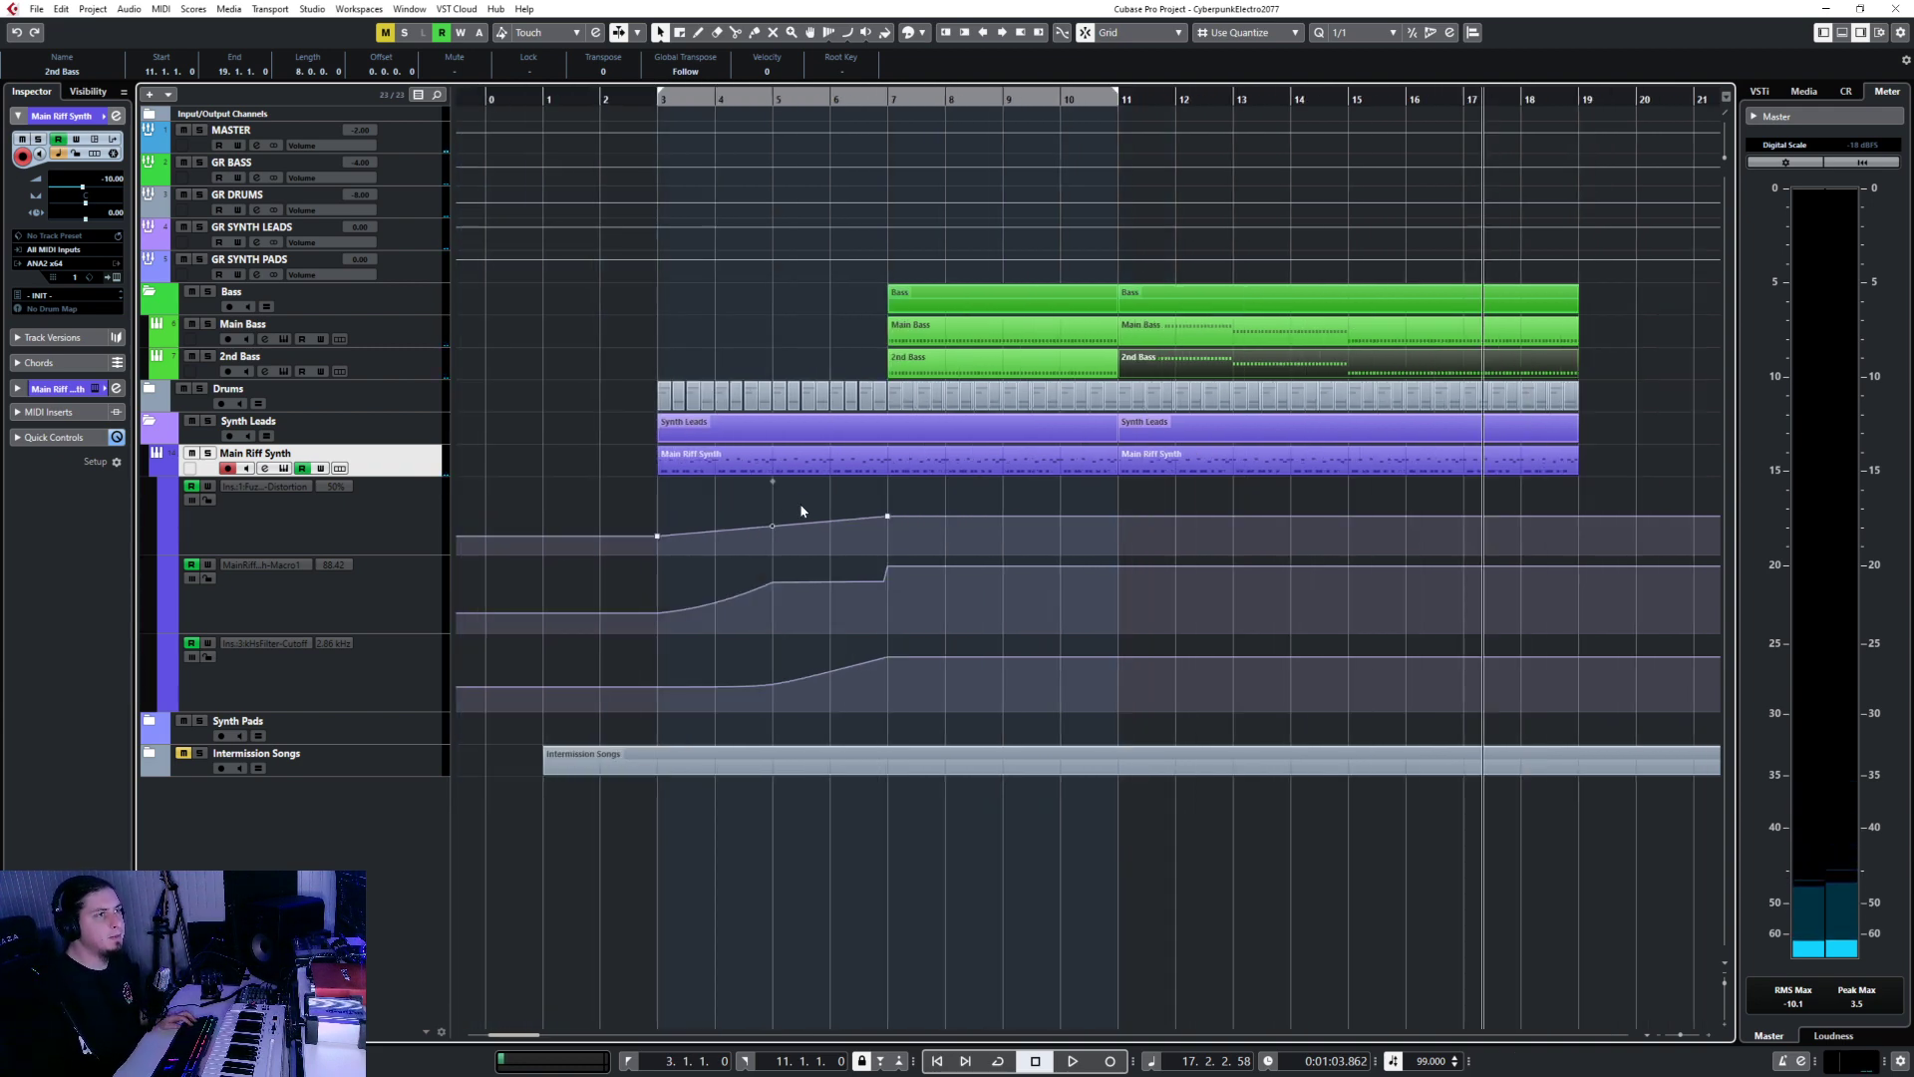
drag(887, 516, 890, 536)
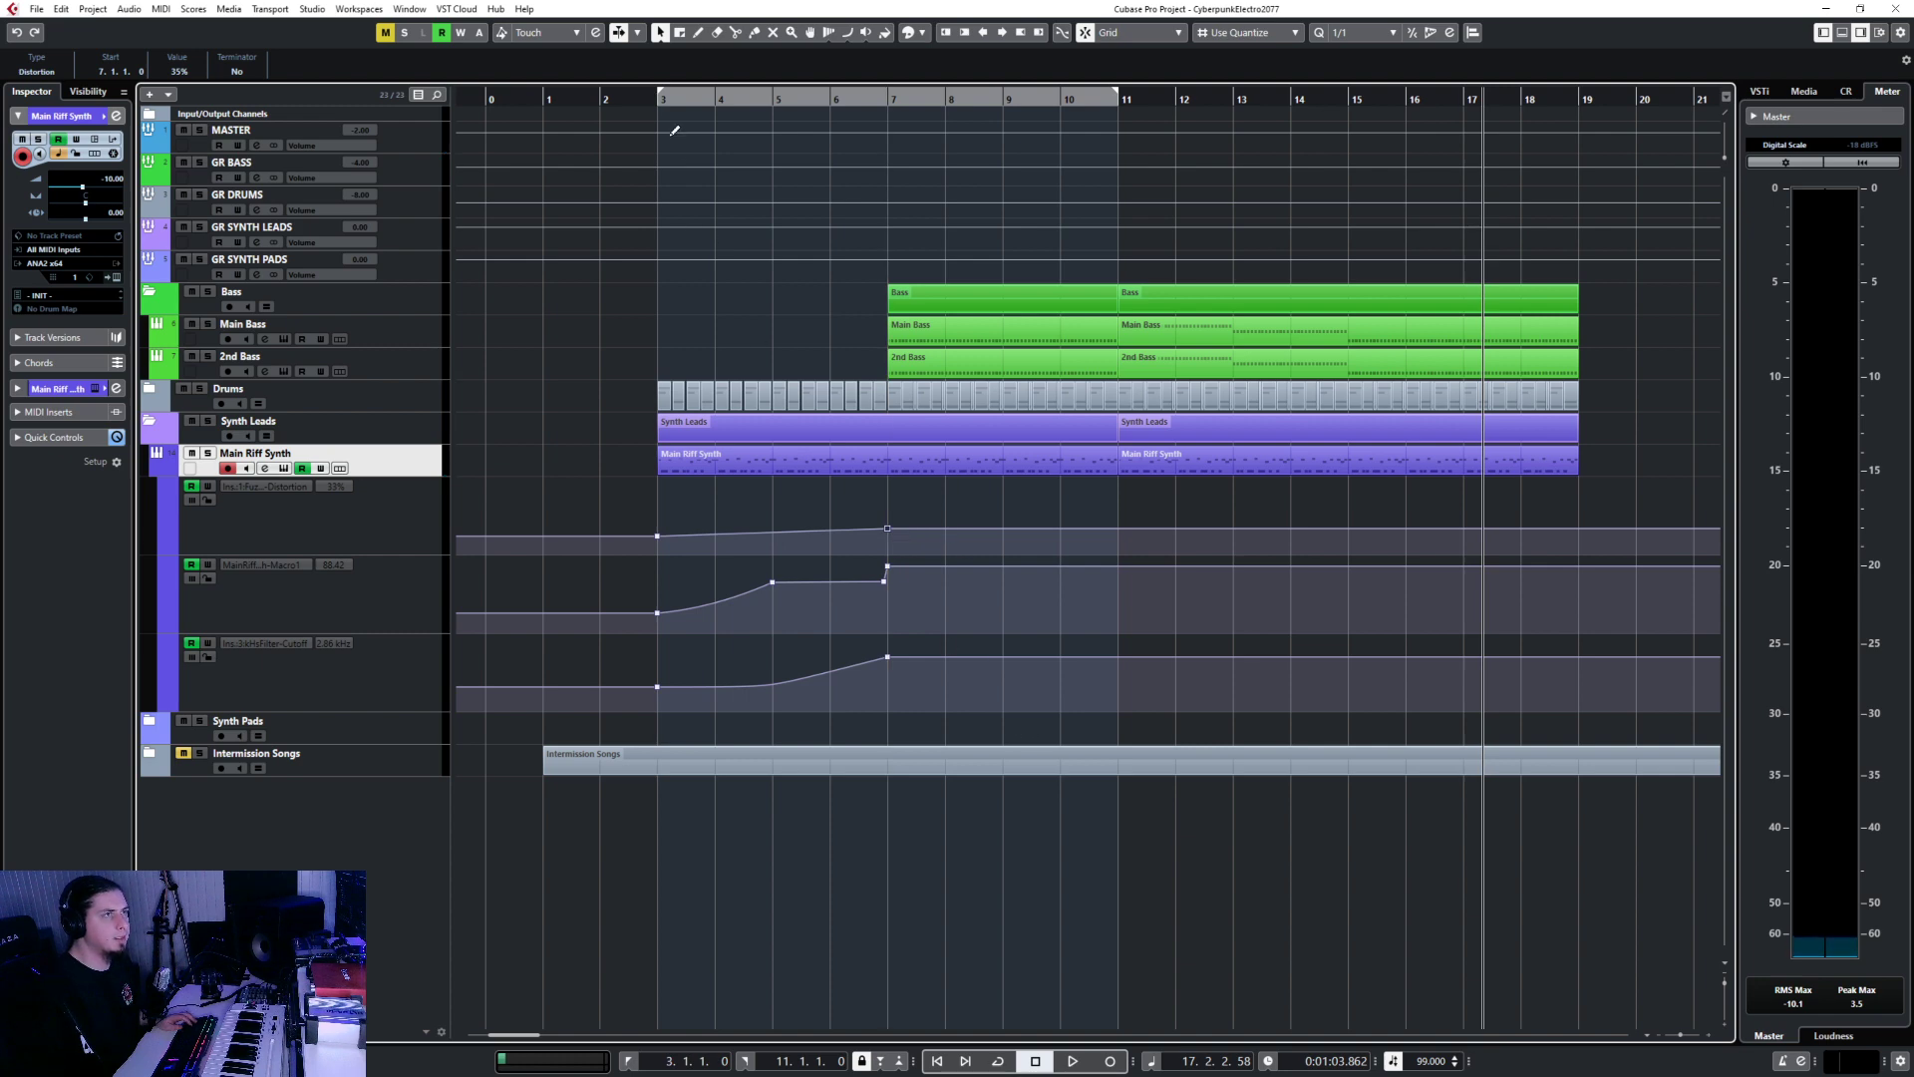
click(658, 98)
key(space)
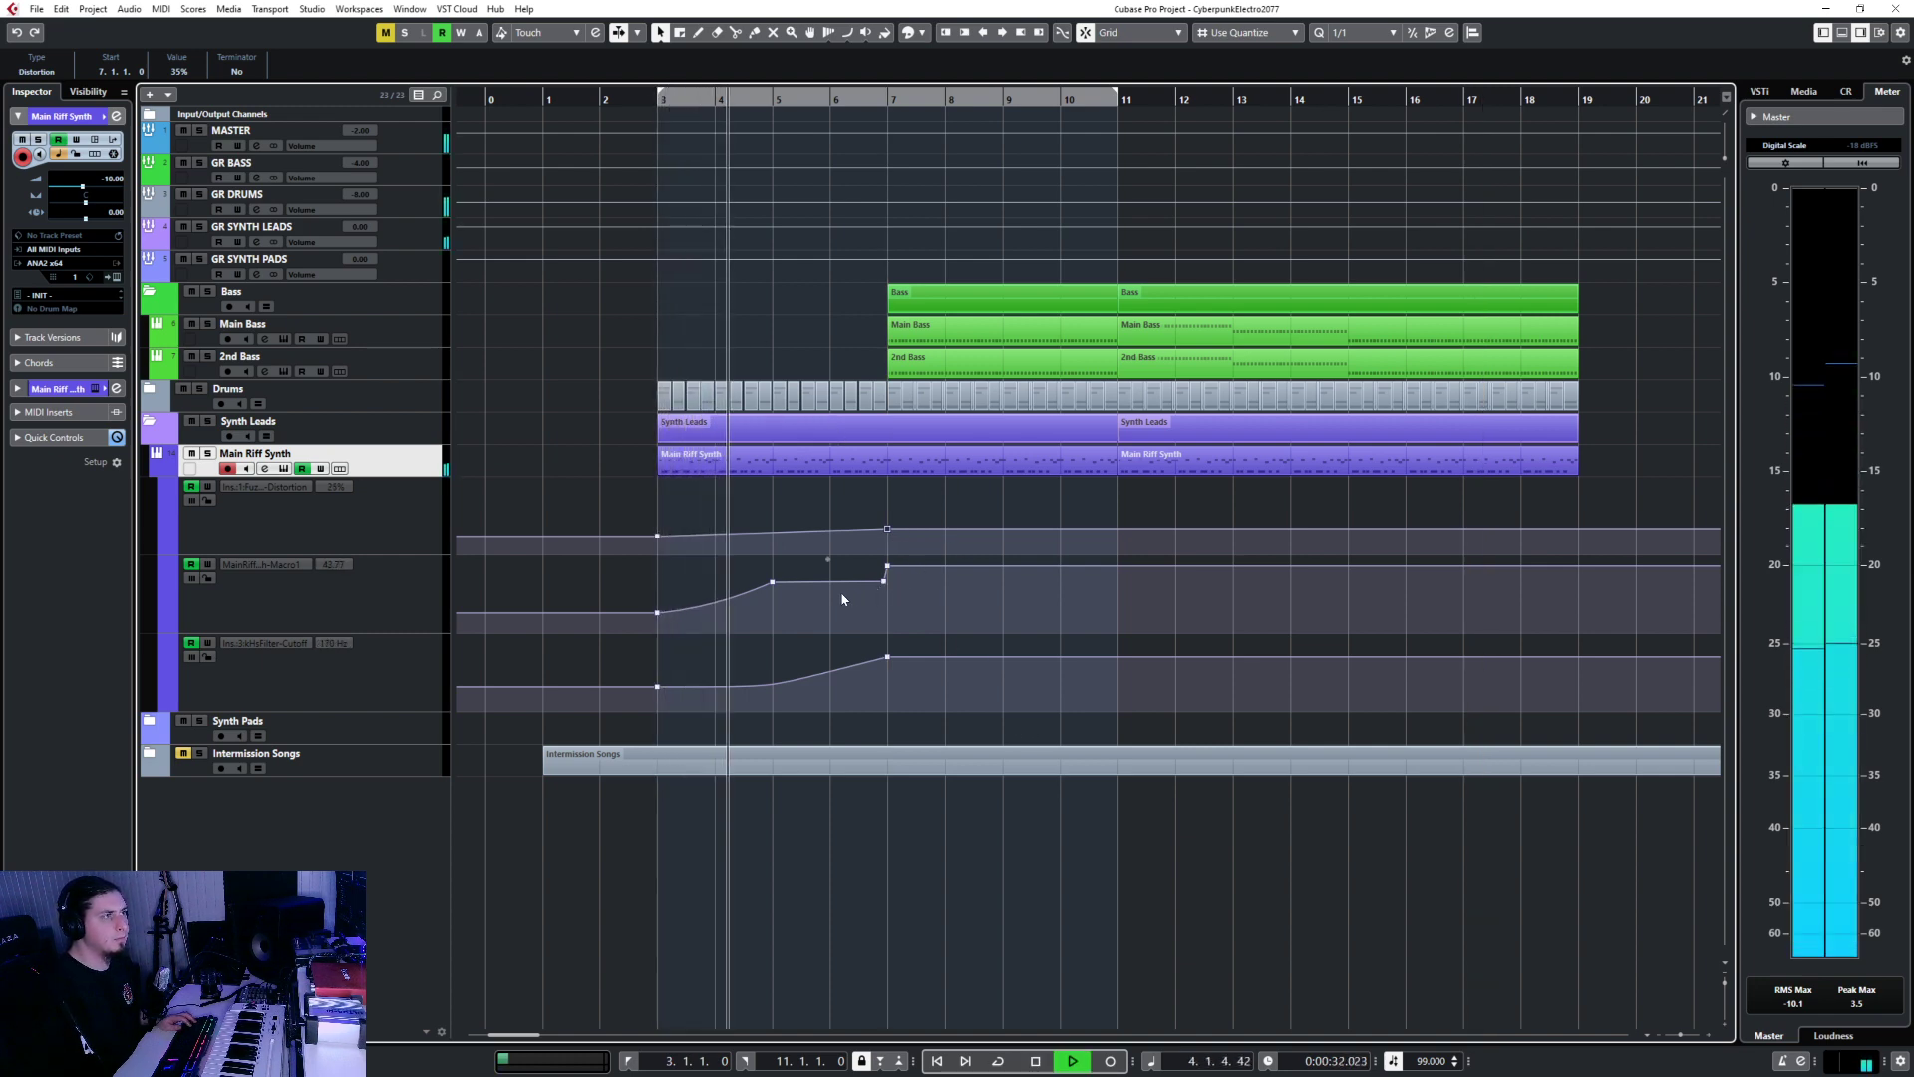
Pull the Macro automation point near bar 5 lower and solo the Main Riff Synth.
drag(772, 582, 889, 580)
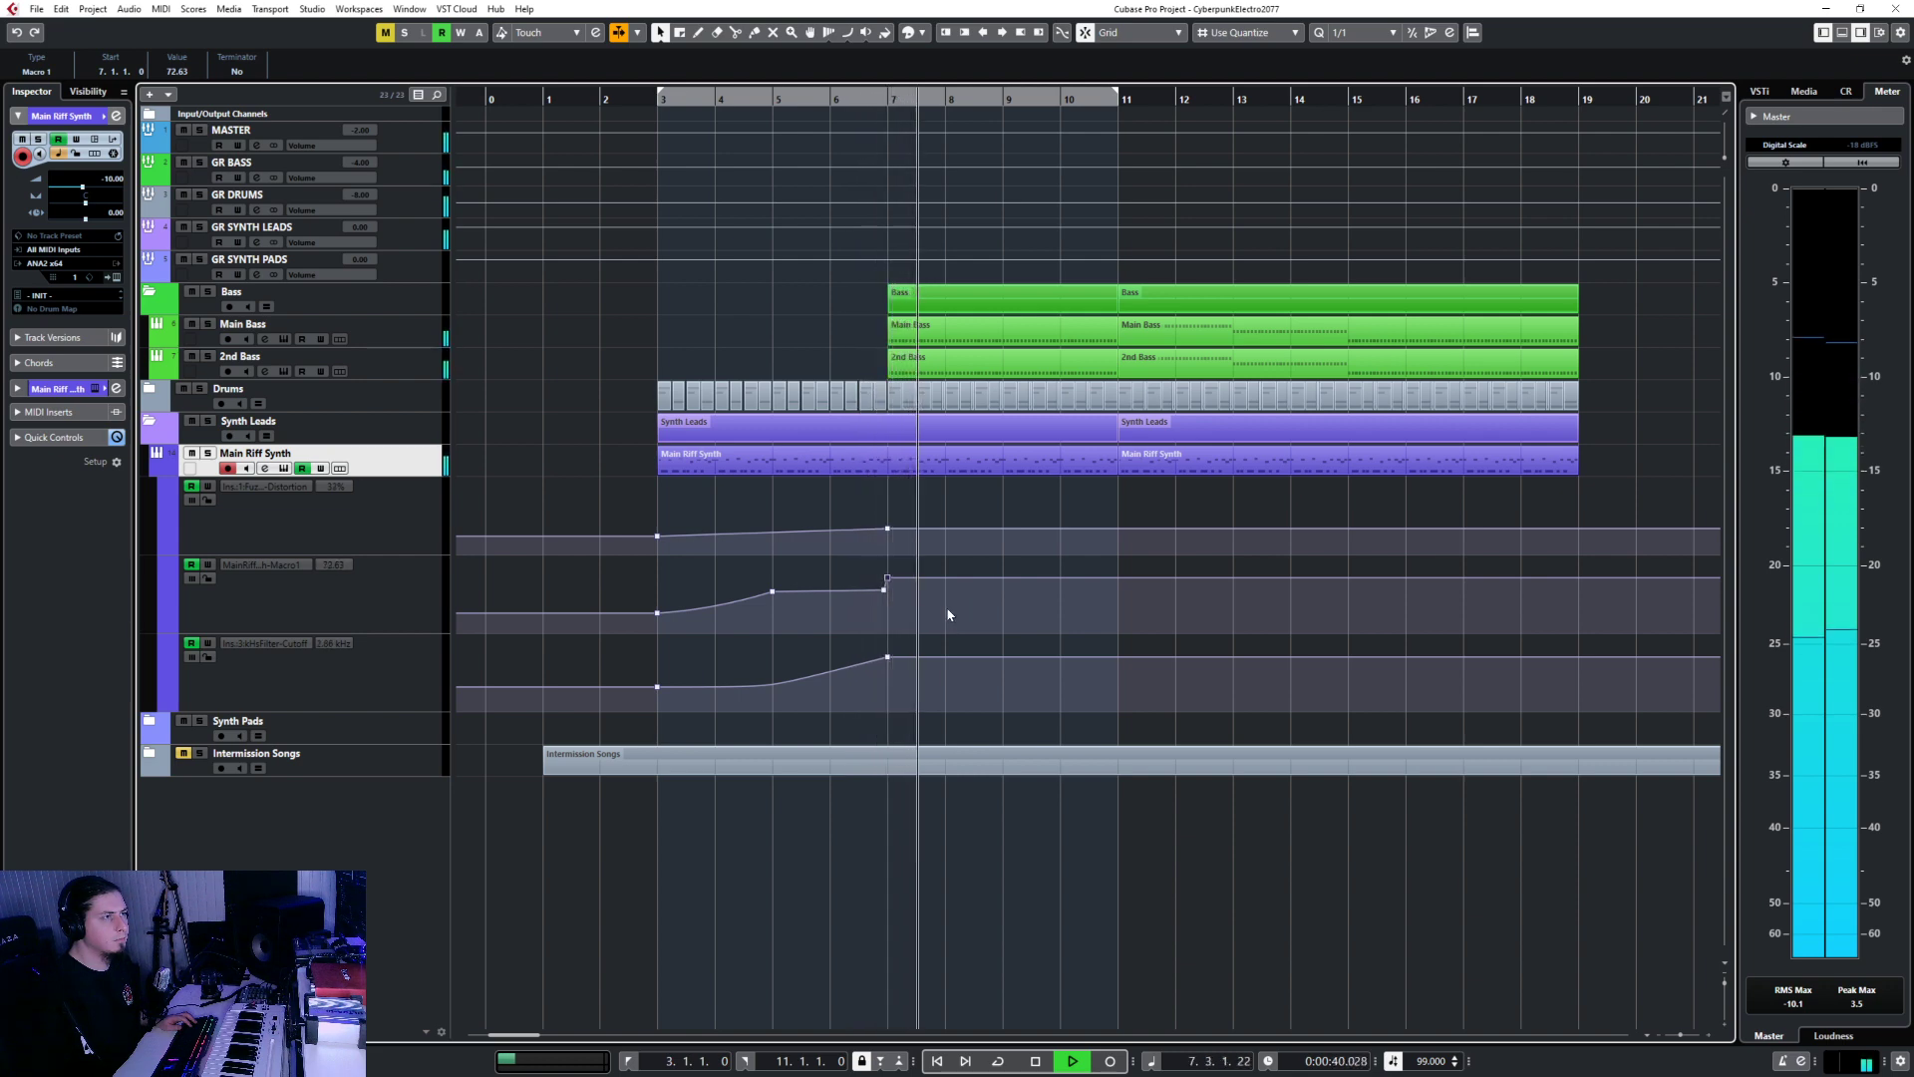
key(s)
key(s)
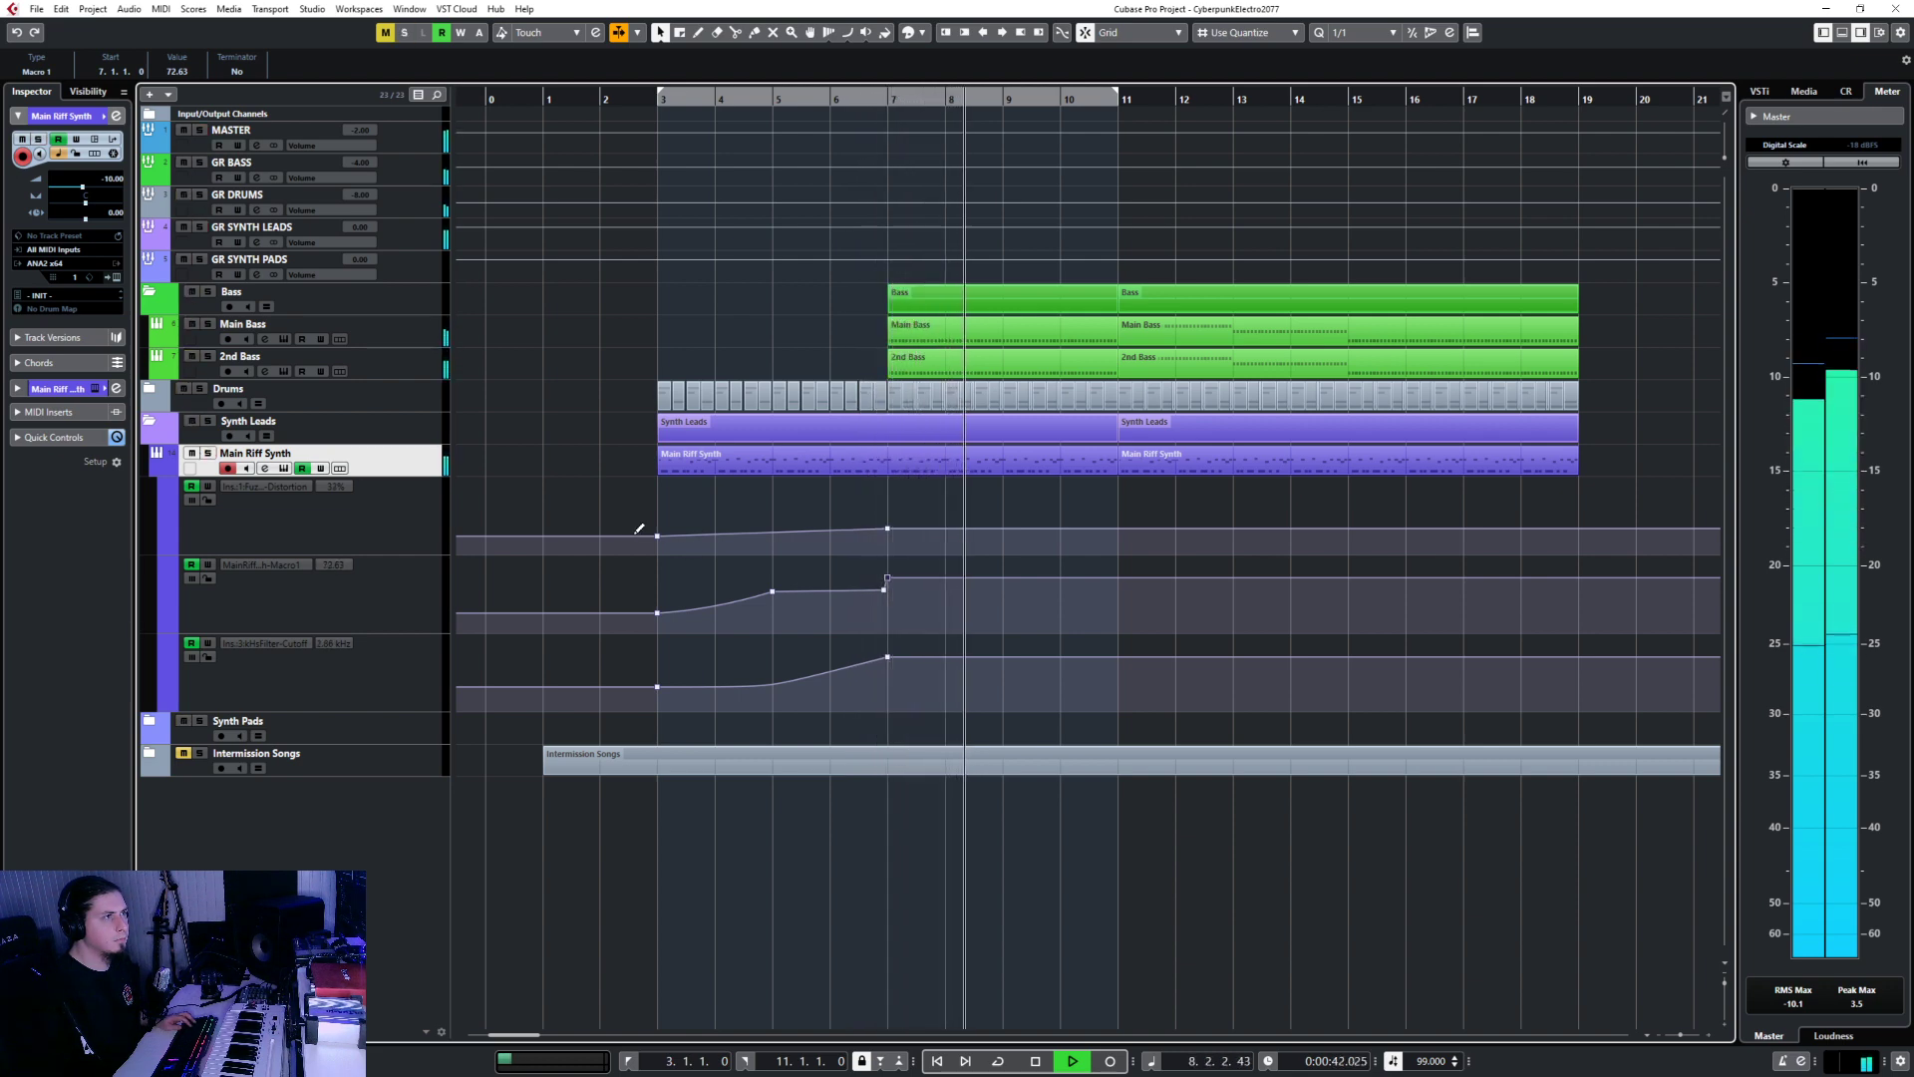
click(430, 329)
click(441, 179)
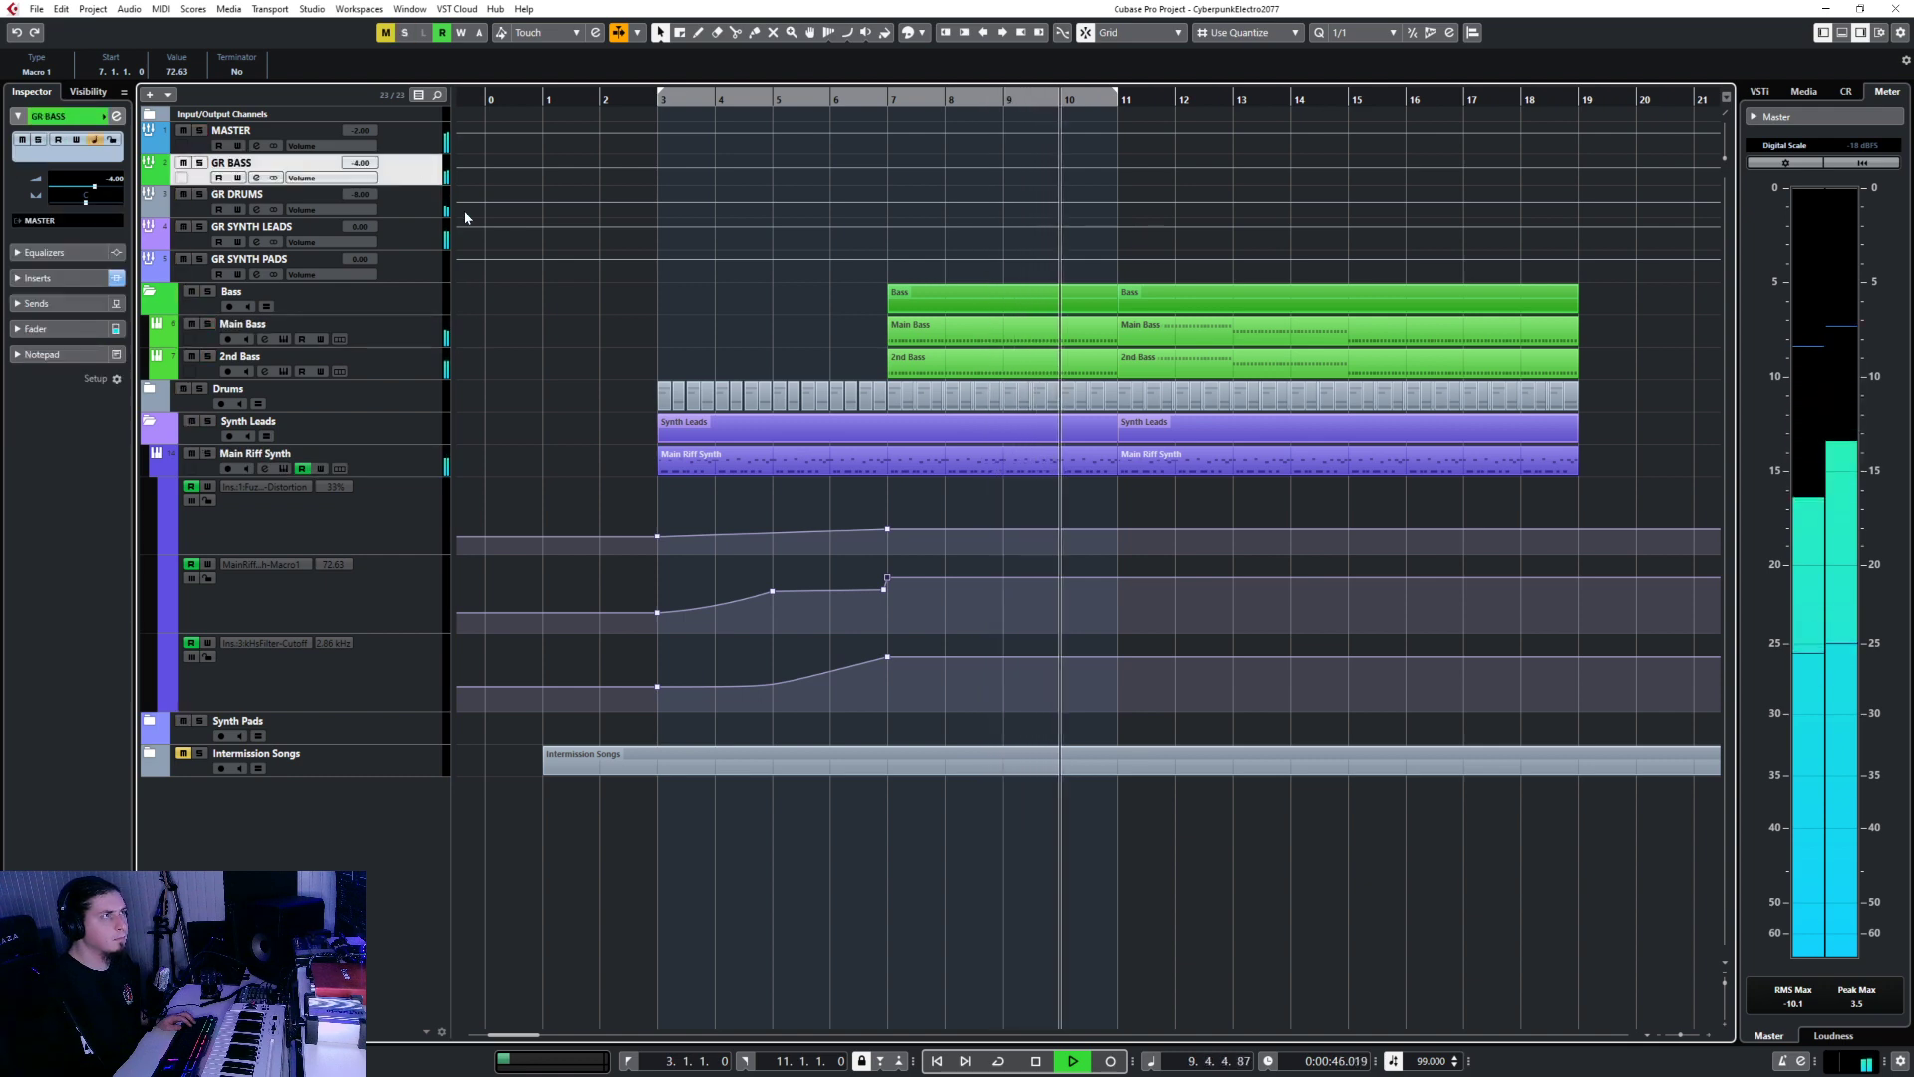
Solo the GR BASS group to hear the bass alone, then stop playback.
scroll(1183, 486, right, 4)
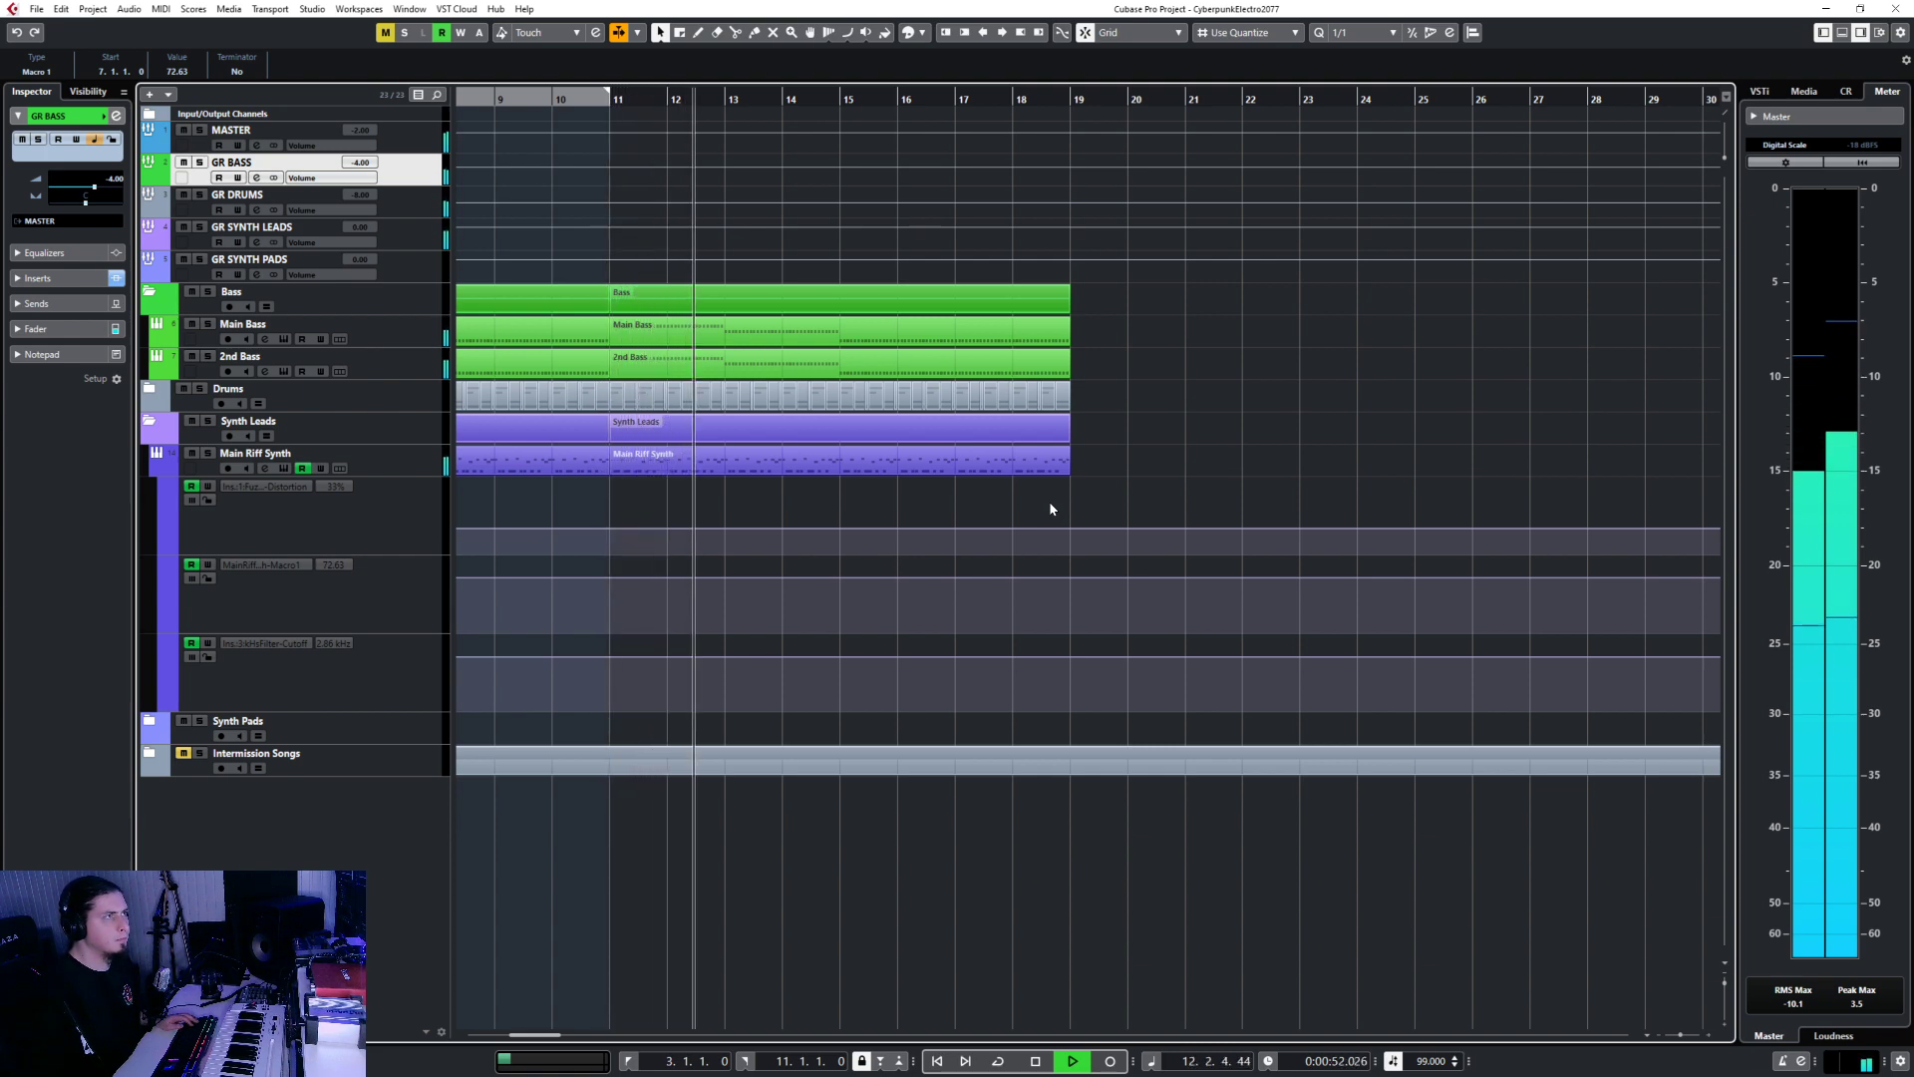
key(s)
key(s)
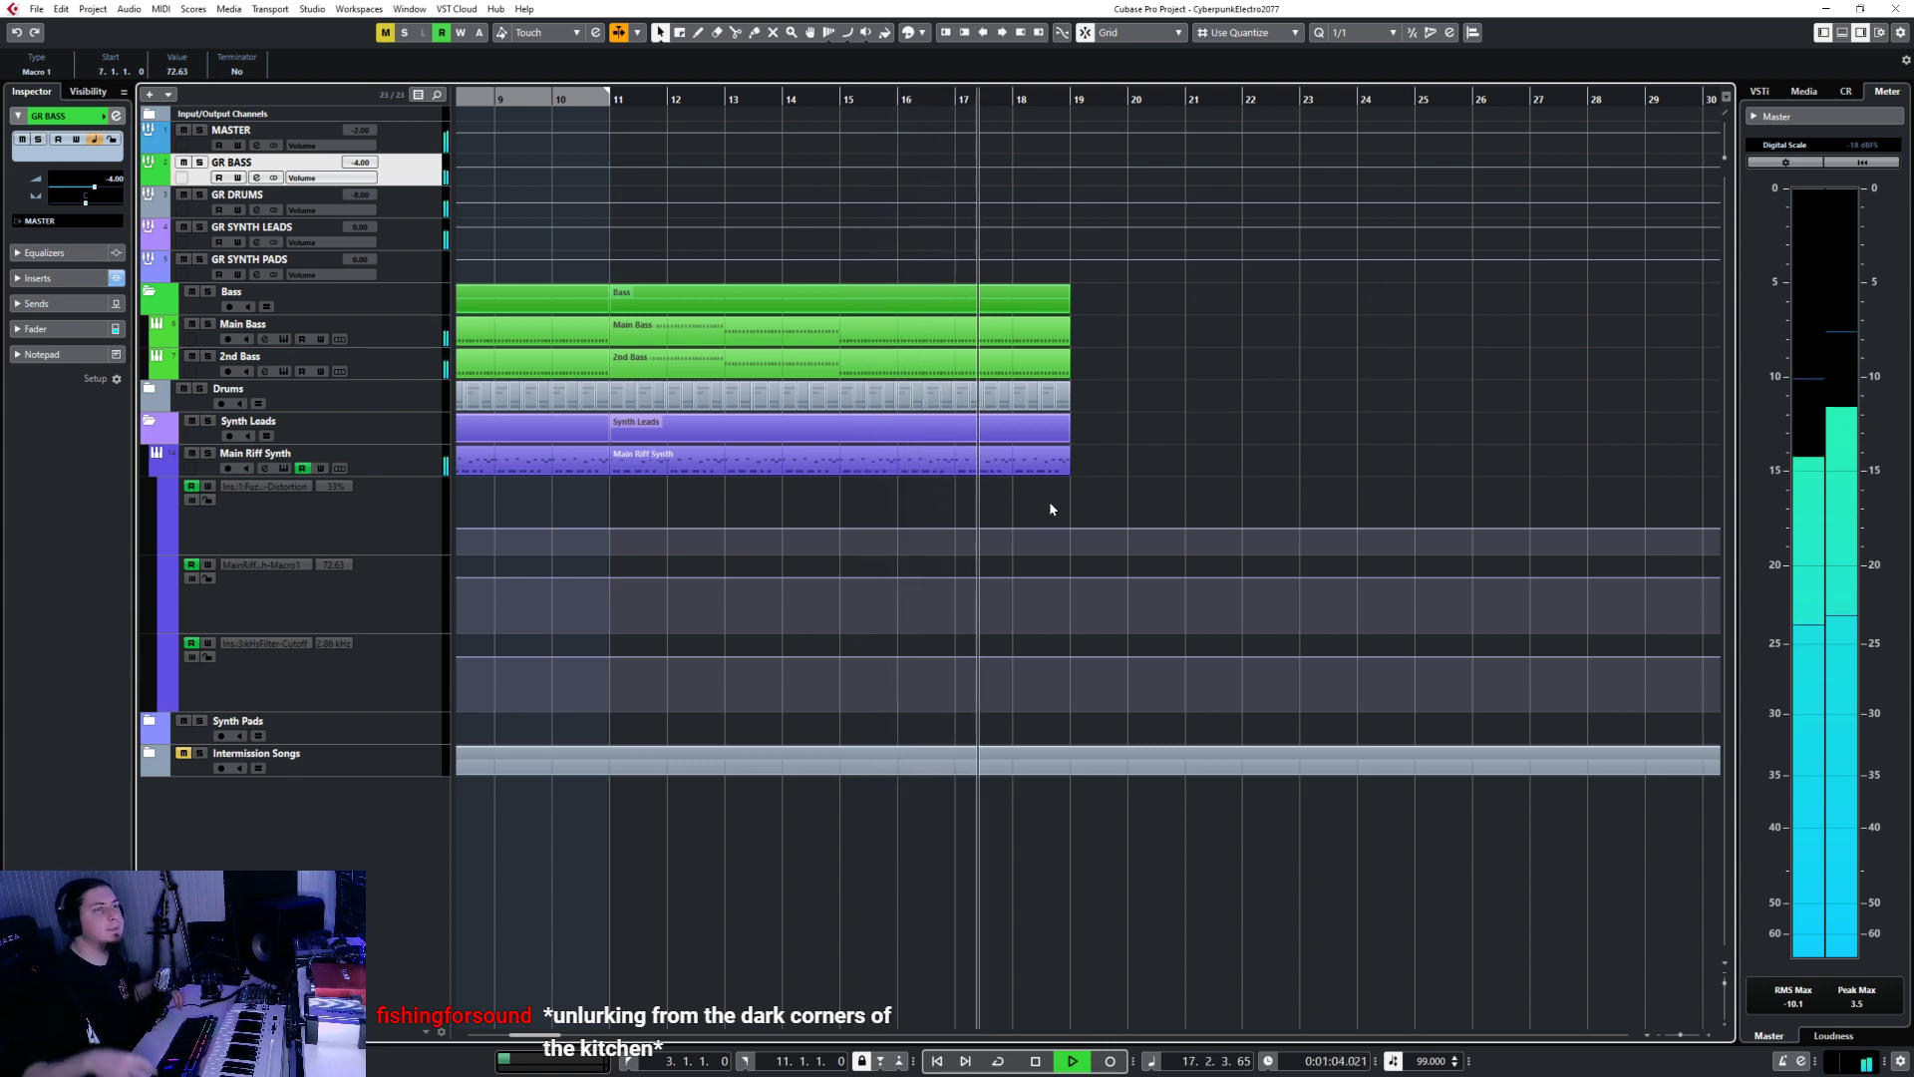
scroll(981, 479, down, 2)
scroll(981, 479, left, 2)
key(space)
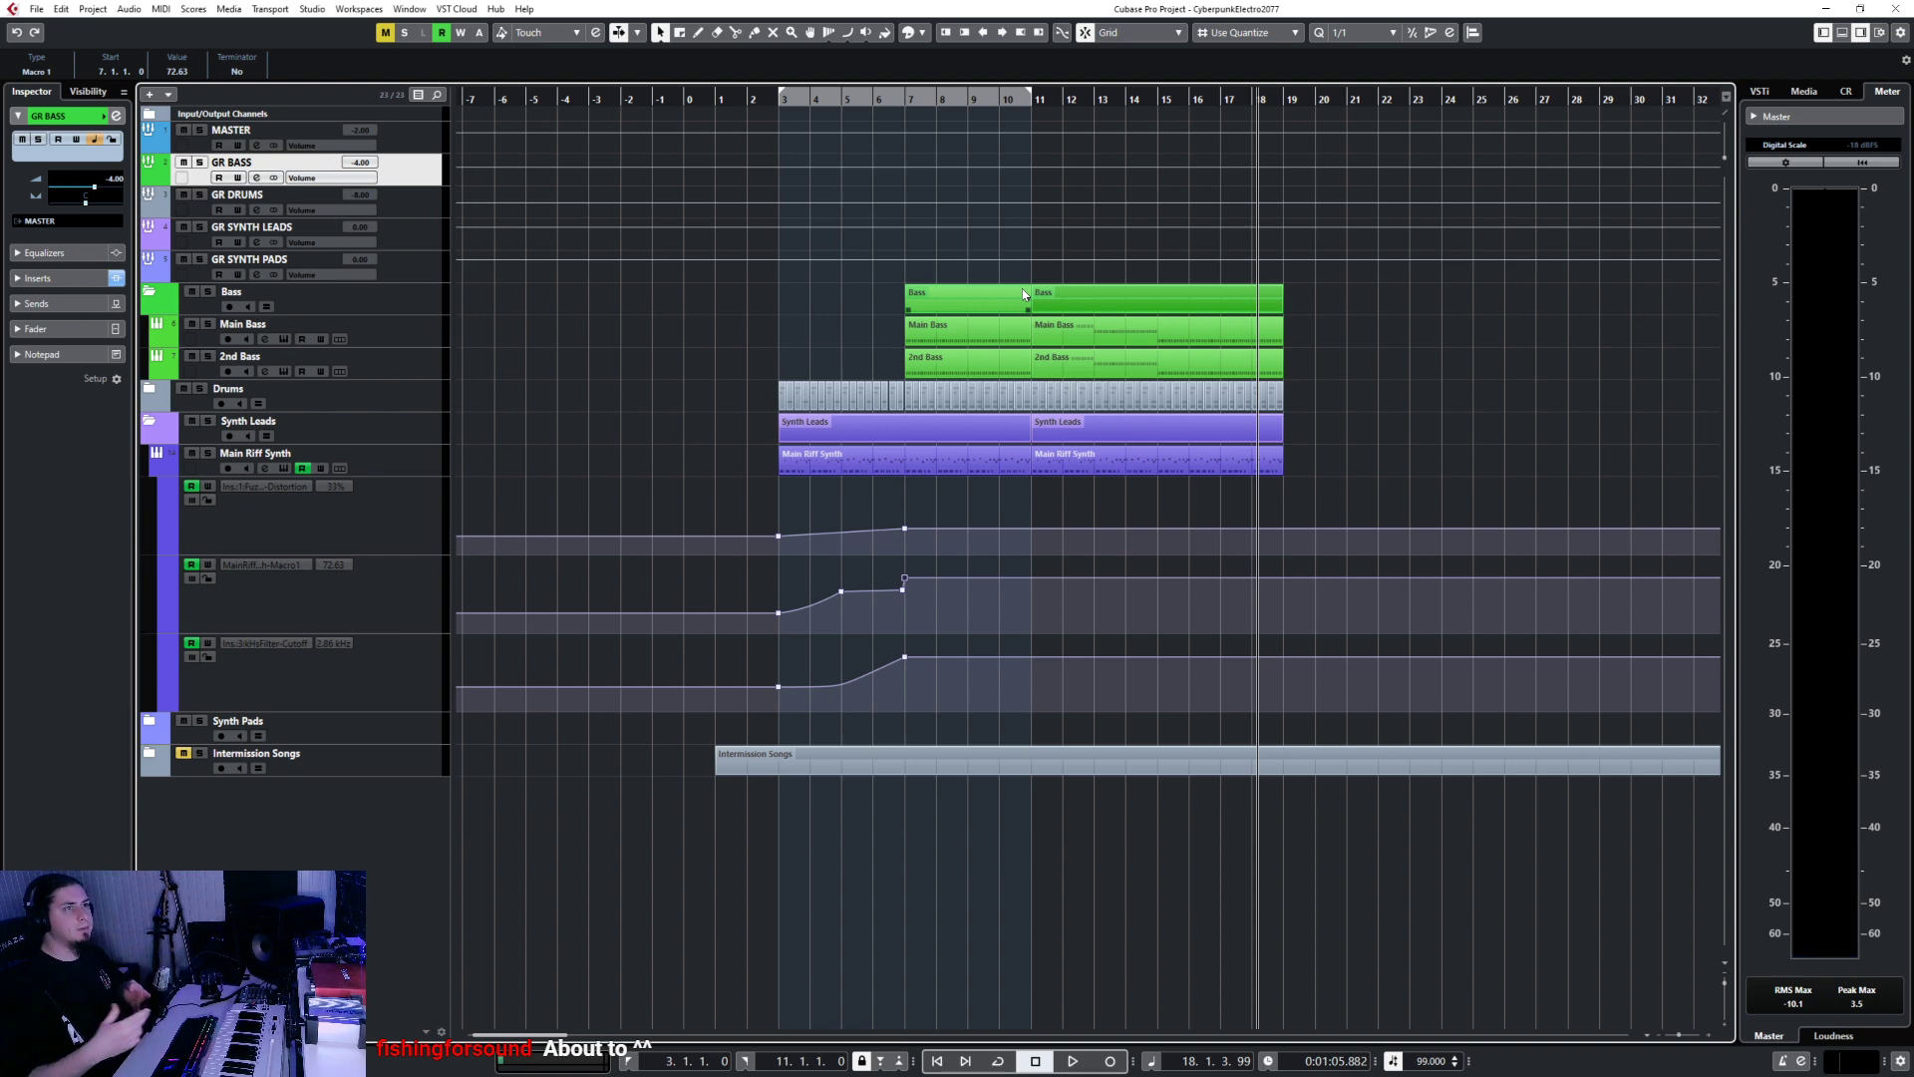
Select the Main Riff Synth, Main Bass and 2nd Bass tracks, then unfold the Drums folder.
click(480, 467)
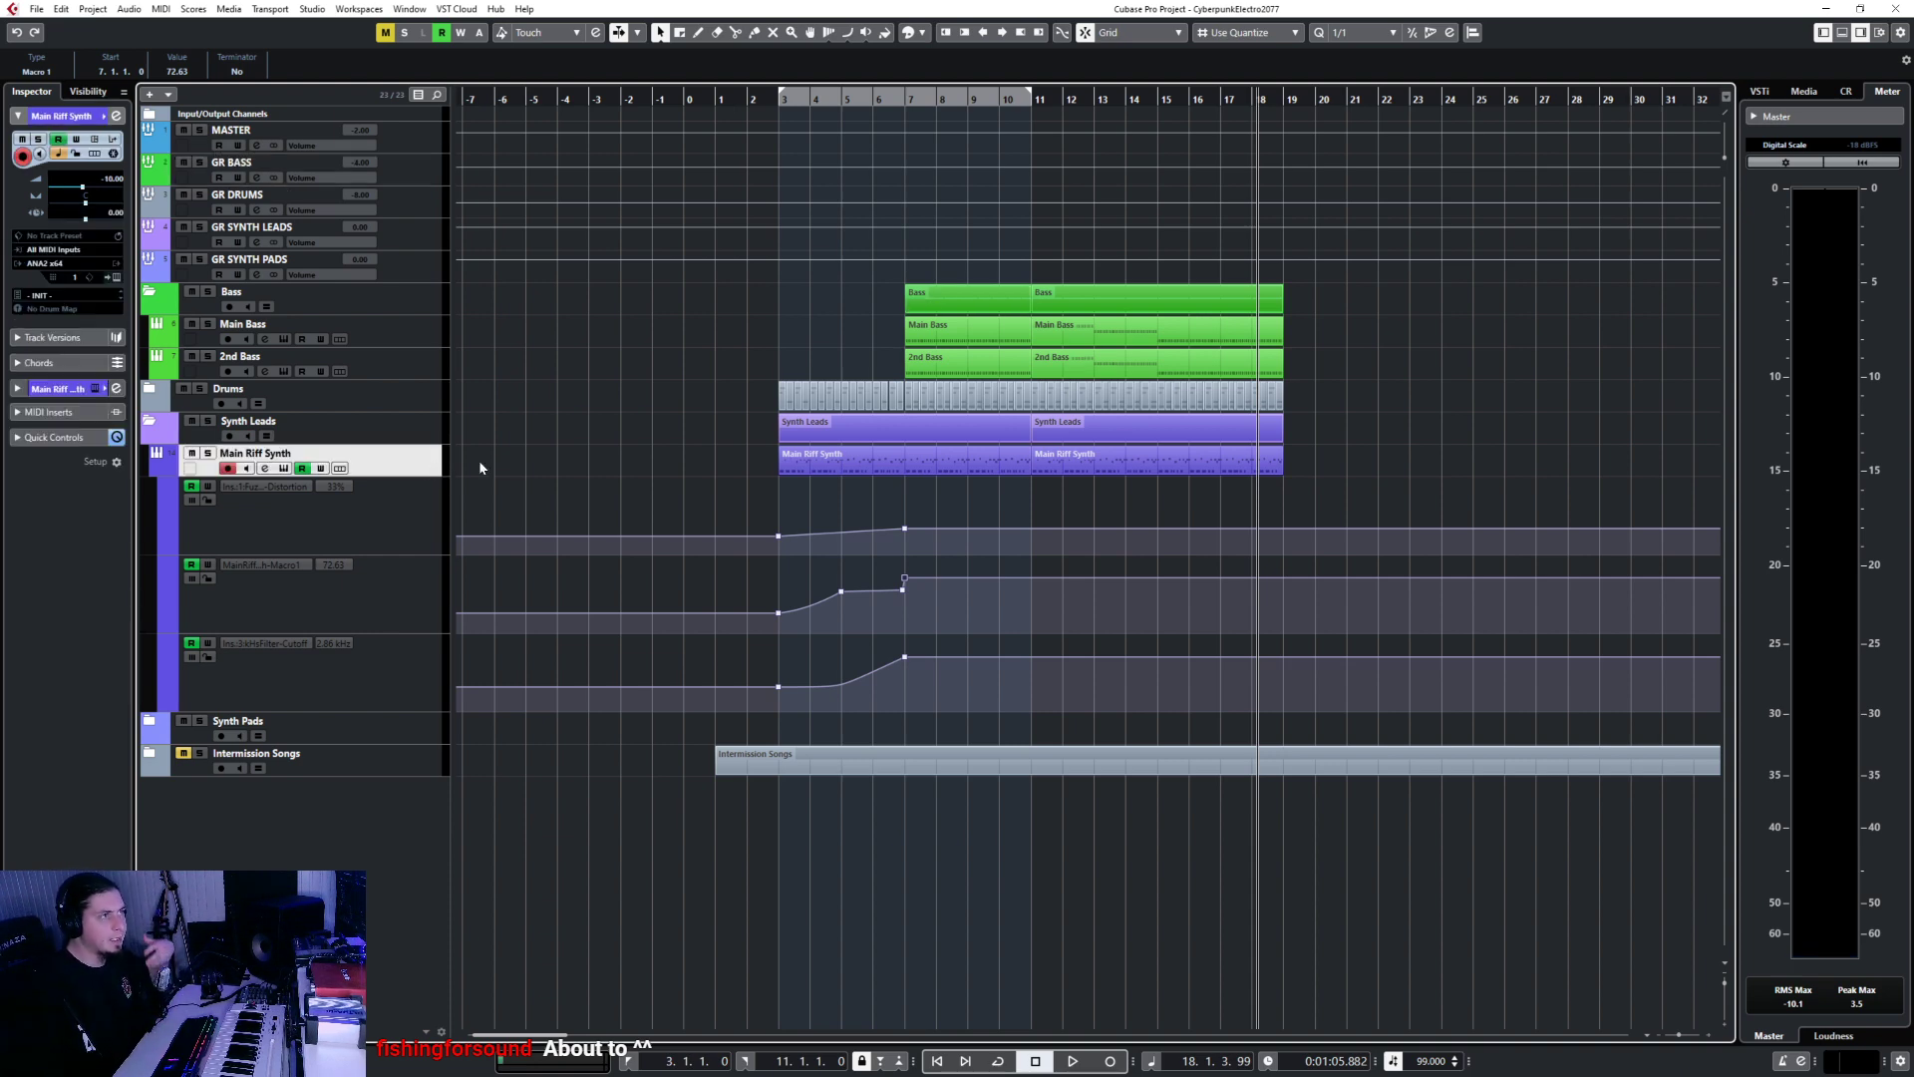
click(436, 332)
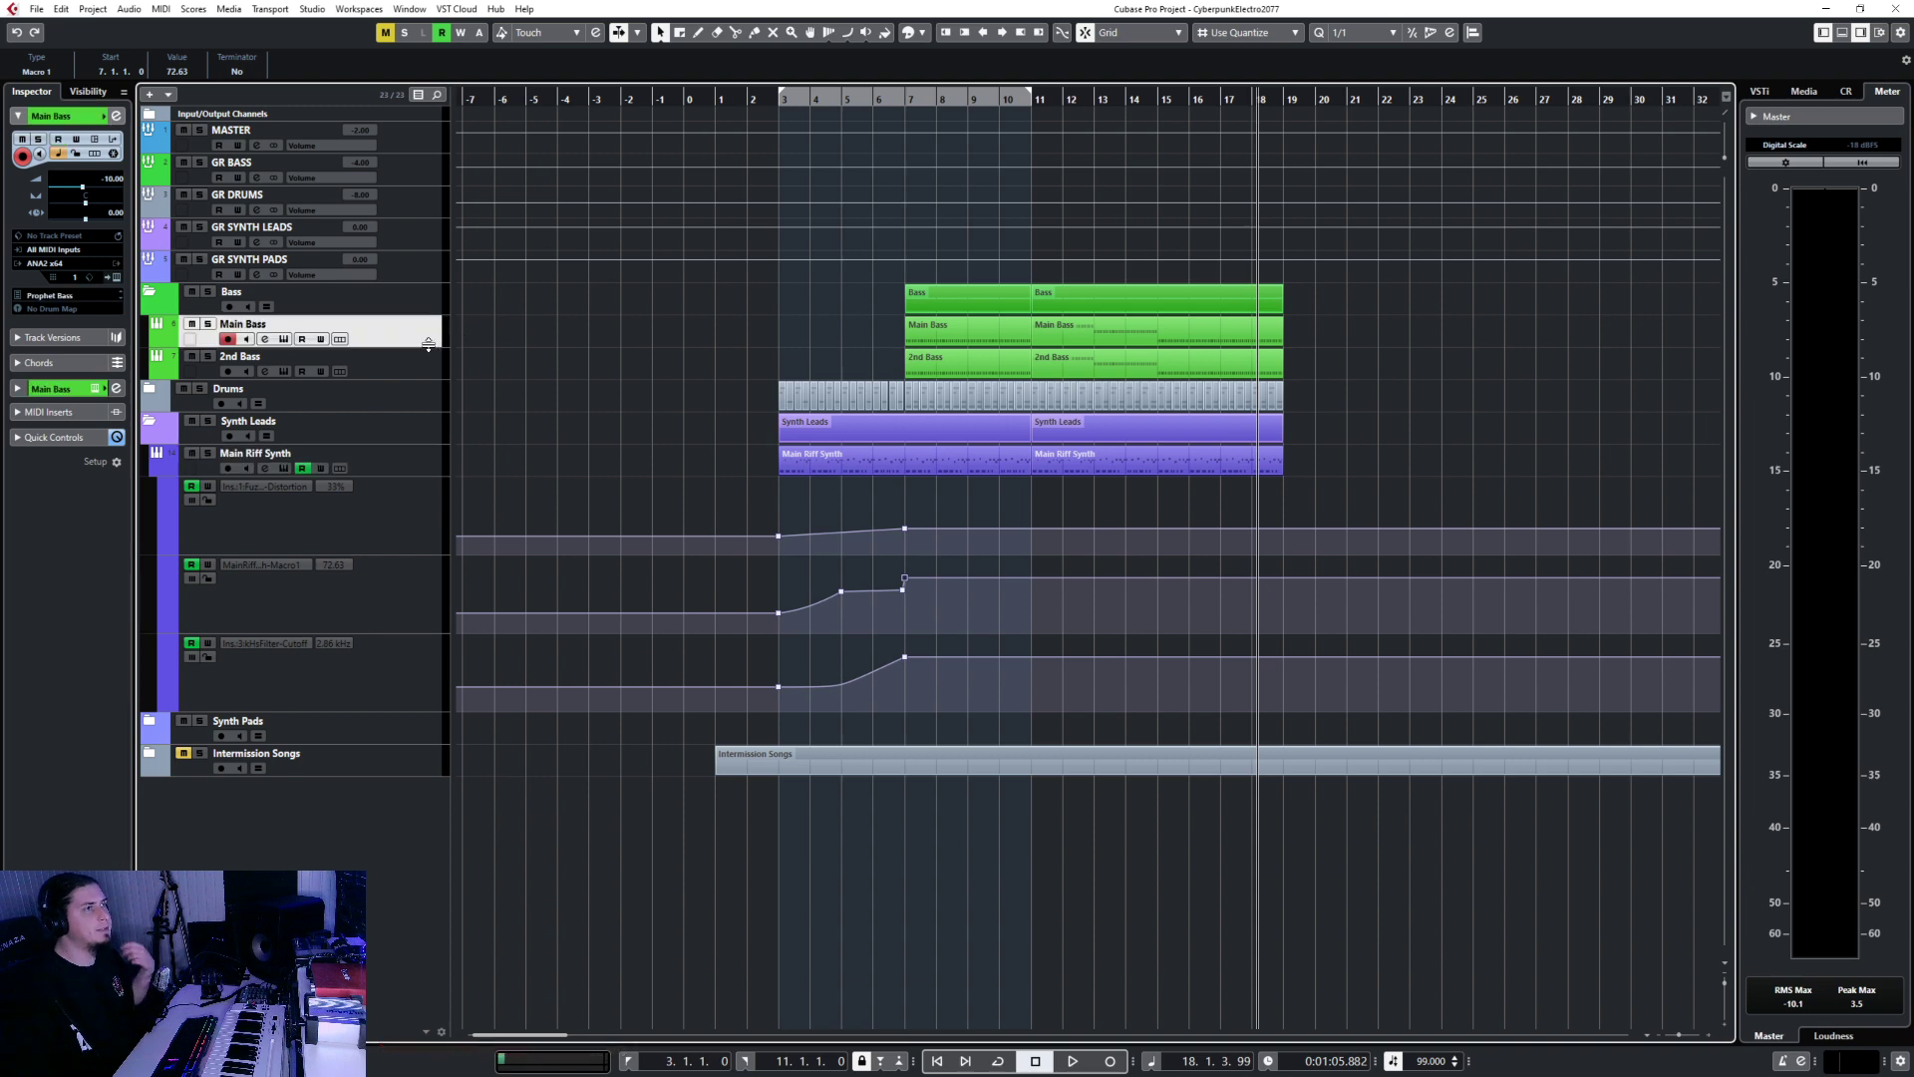
click(426, 357)
click(149, 389)
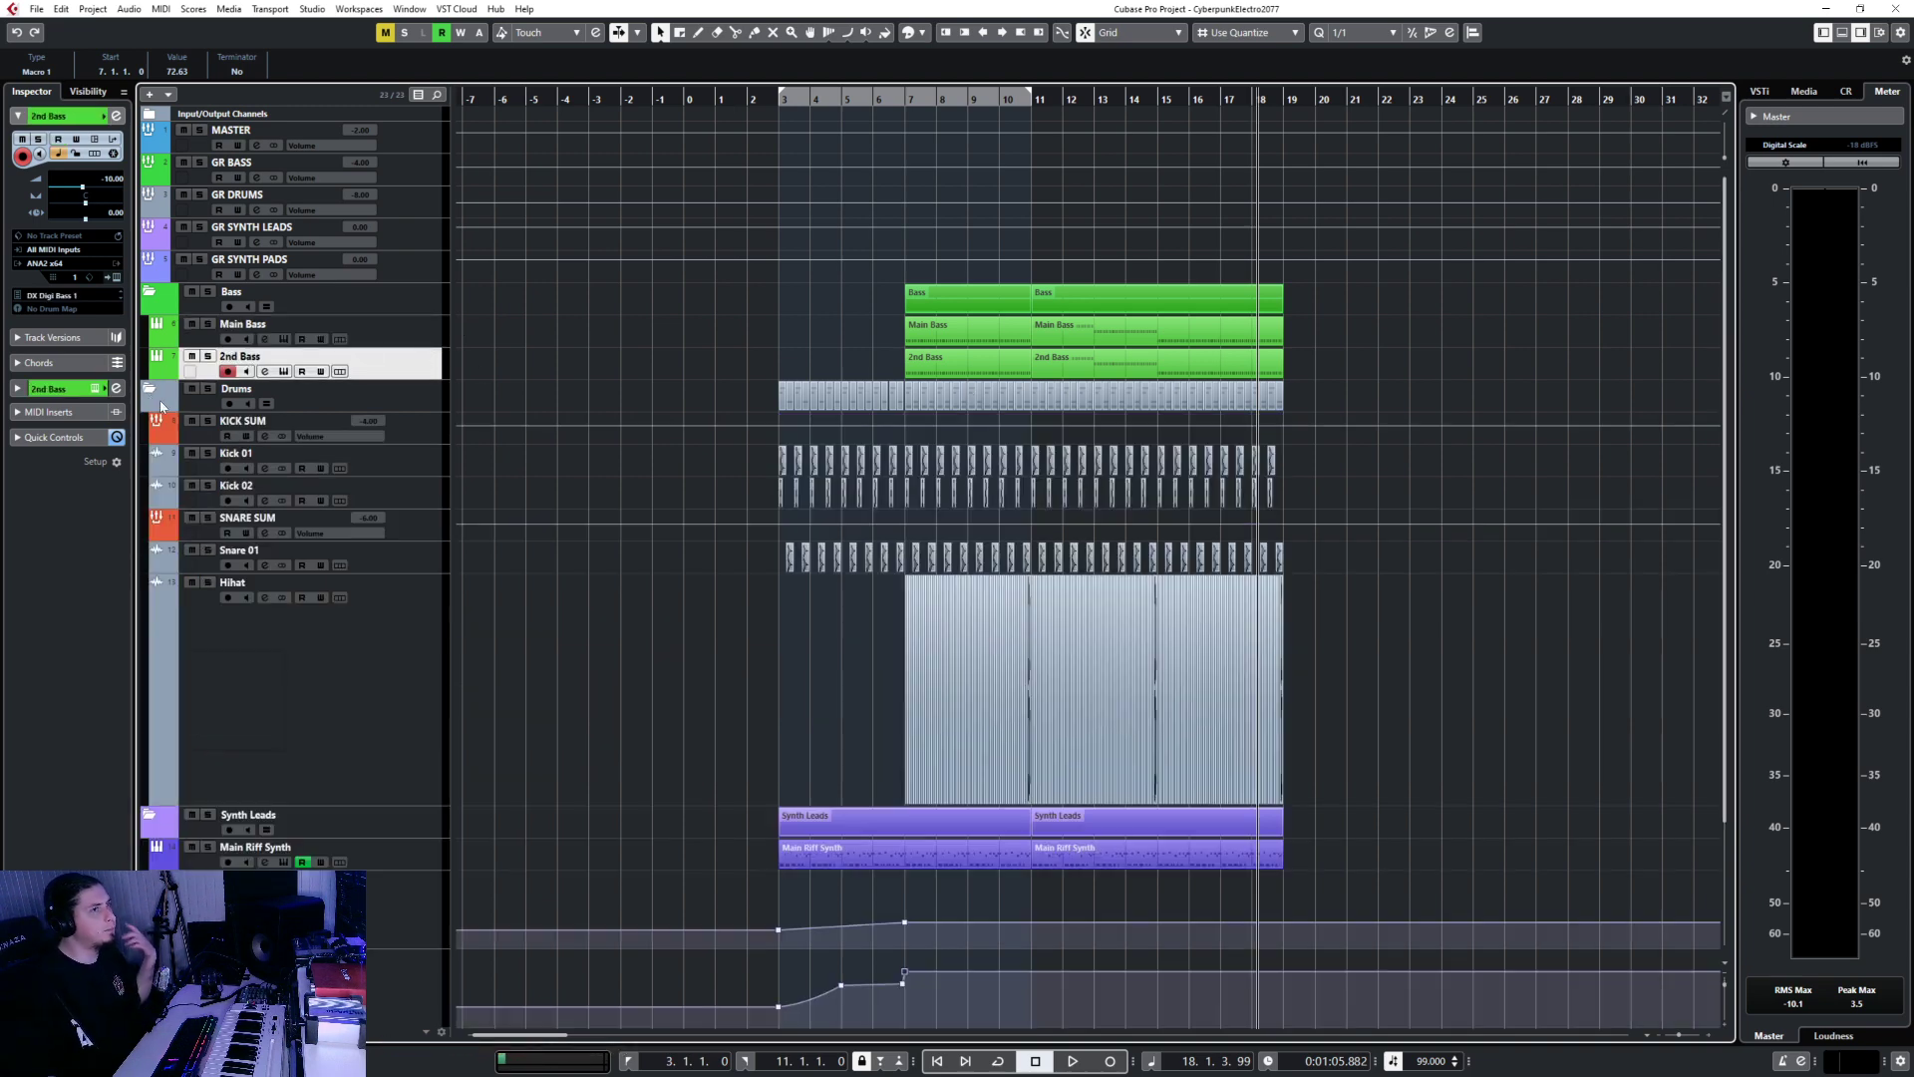